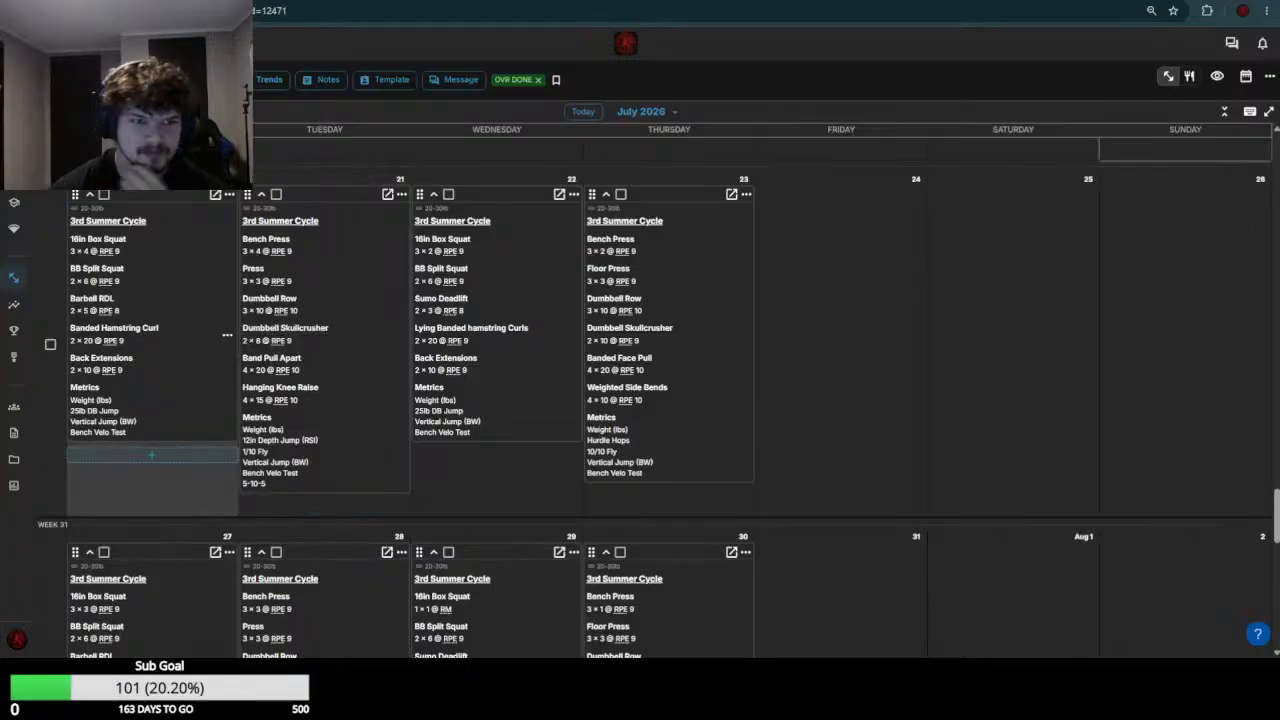
# Open the July 20 and July 21 workouts for editing and set the July 20 16in Box Squat weight to 200
pyautogui.scroll(3, 200, 340)
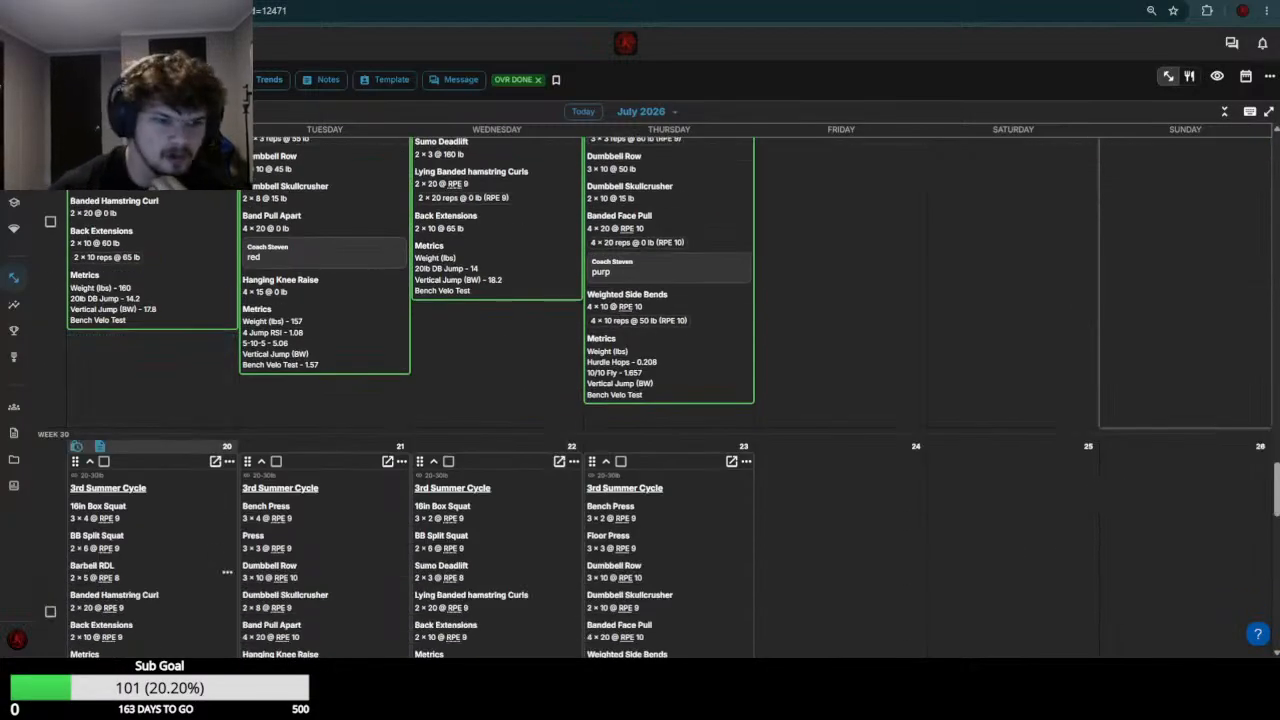
pyautogui.click(306, 546)
pyautogui.scroll(3, 163, 463)
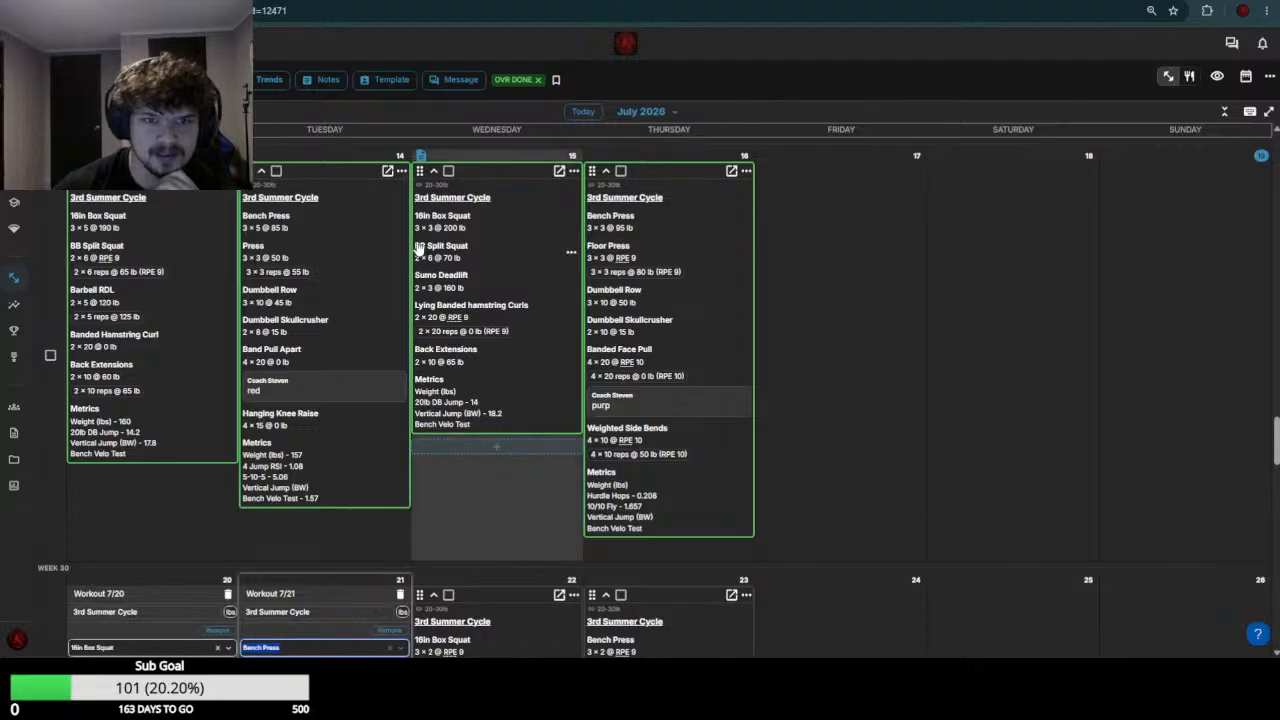
pyautogui.scroll(-4, 149, 374)
pyautogui.click(181, 290)
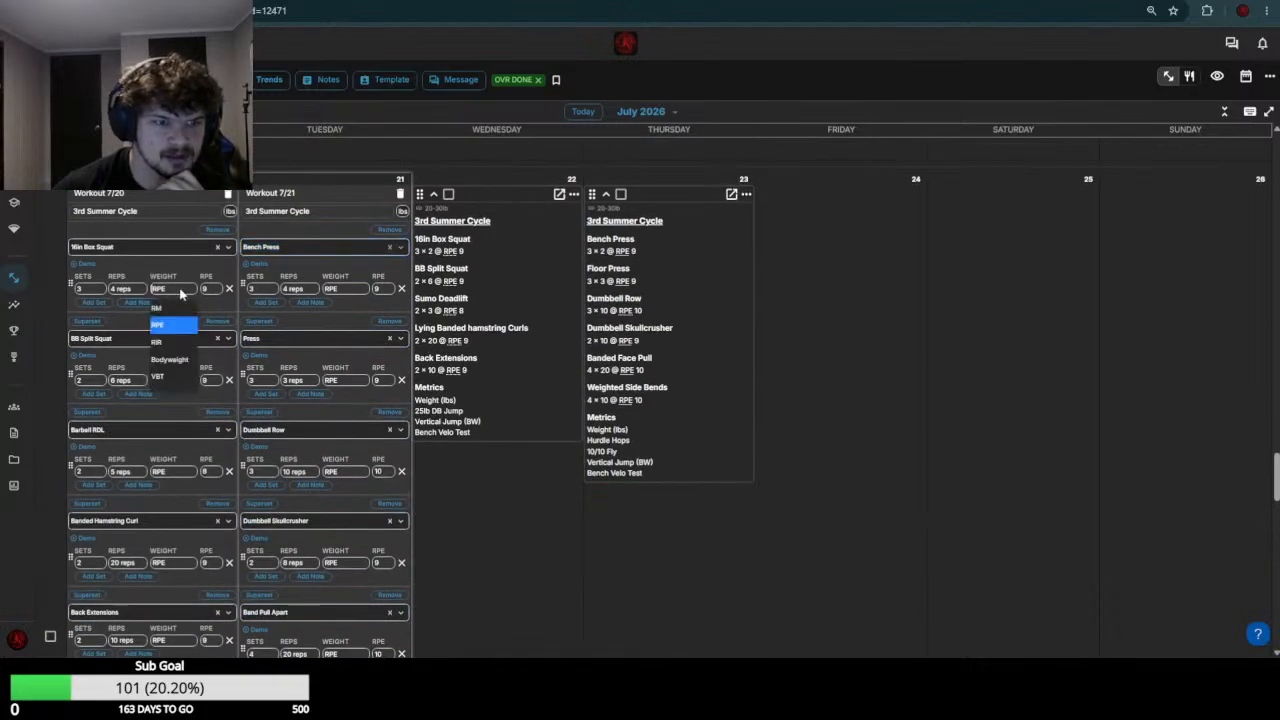
pyautogui.write('200')
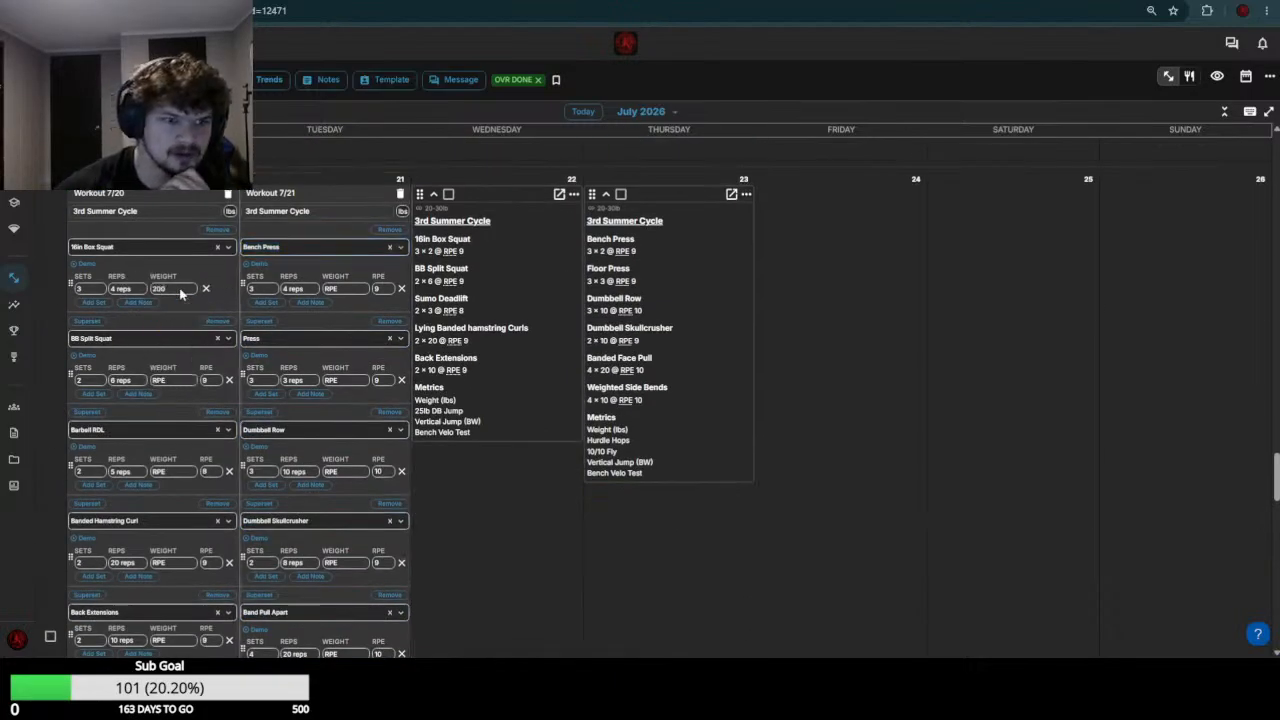
# Set the BB Split Squat weight to 75 in the July 20 workout
pyautogui.scroll(4, 183, 300)
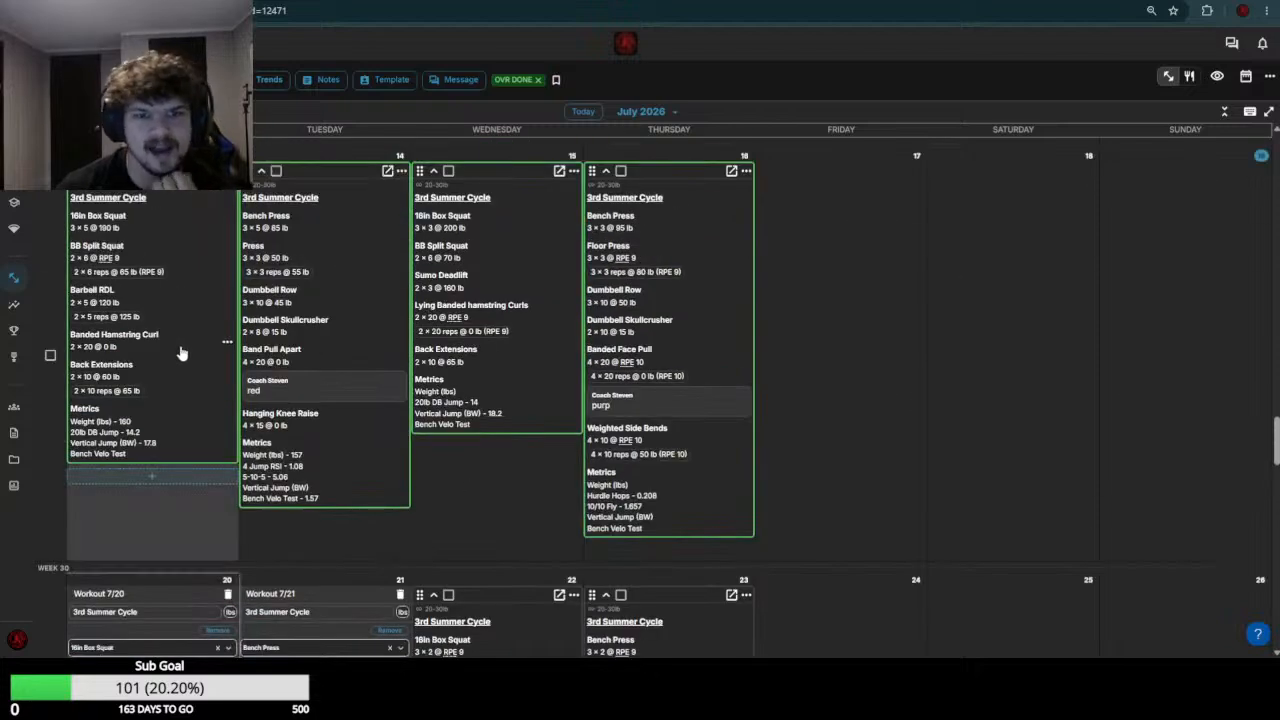
pyautogui.scroll(-4, 181, 353)
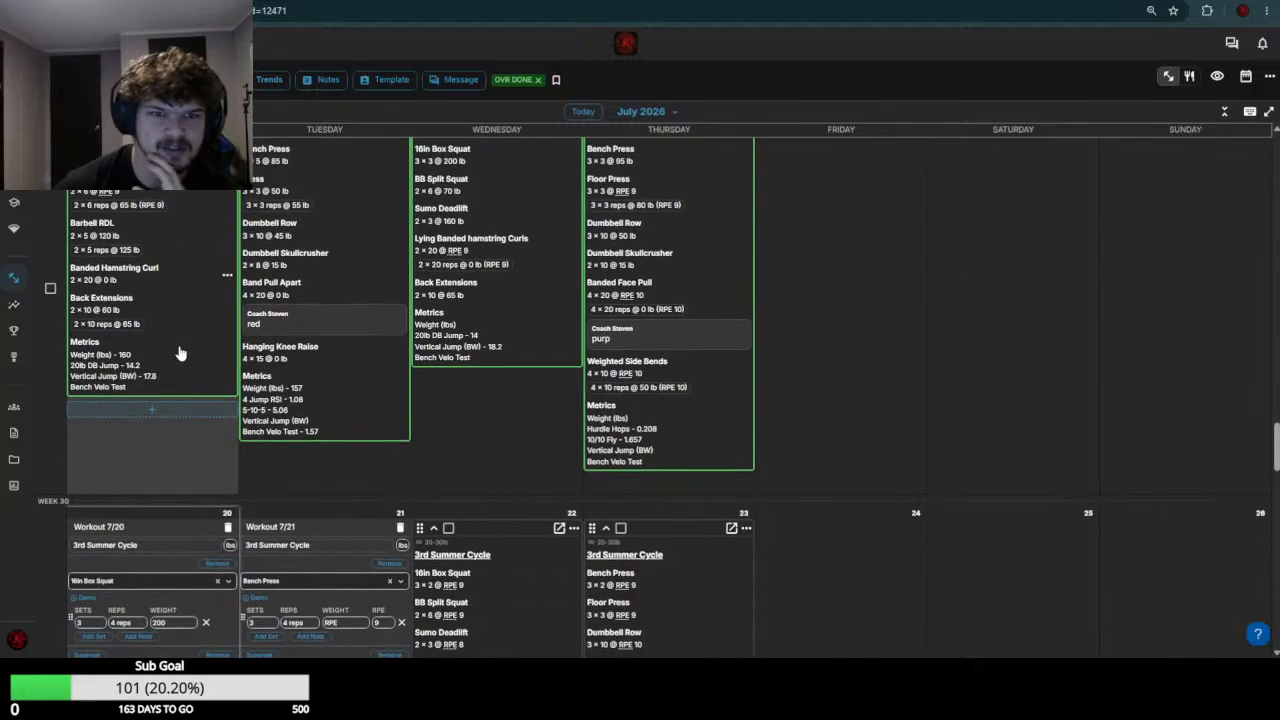
pyautogui.click(178, 314)
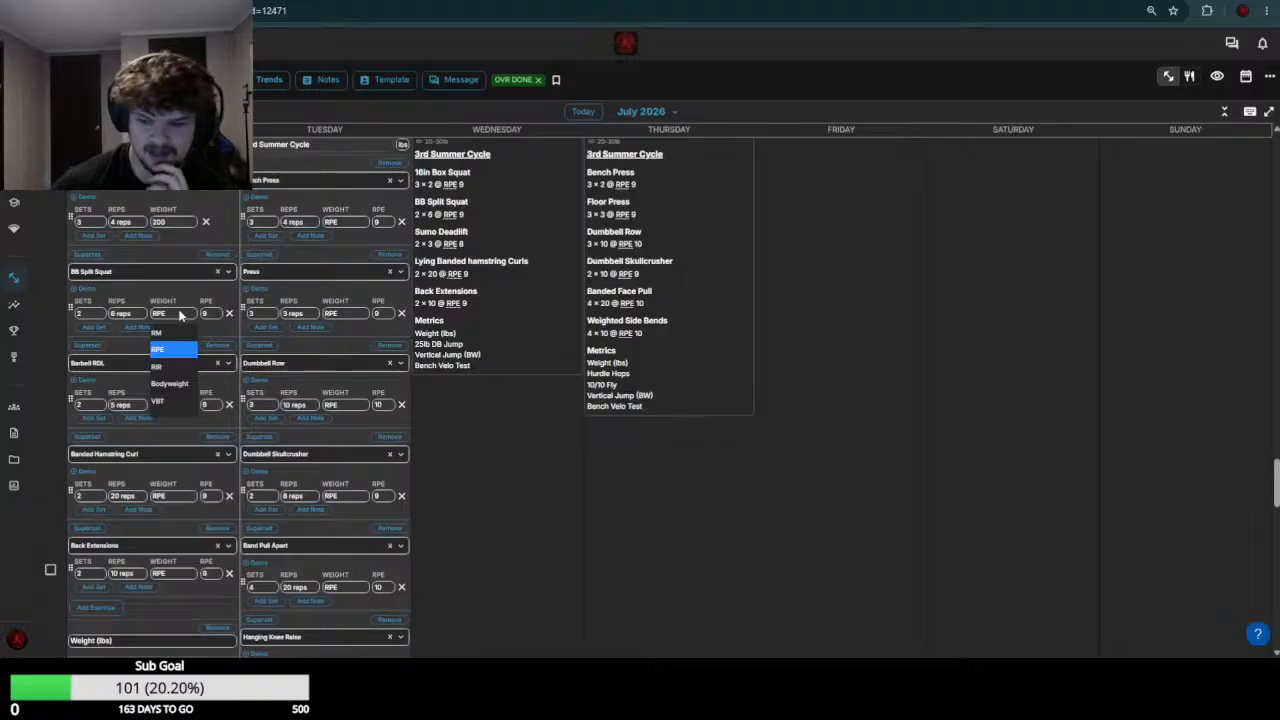
pyautogui.write('75')
# Check the previous week's Monday session and set the July 20 Barbell RDL weight to 130
pyautogui.scroll(5, 228, 336)
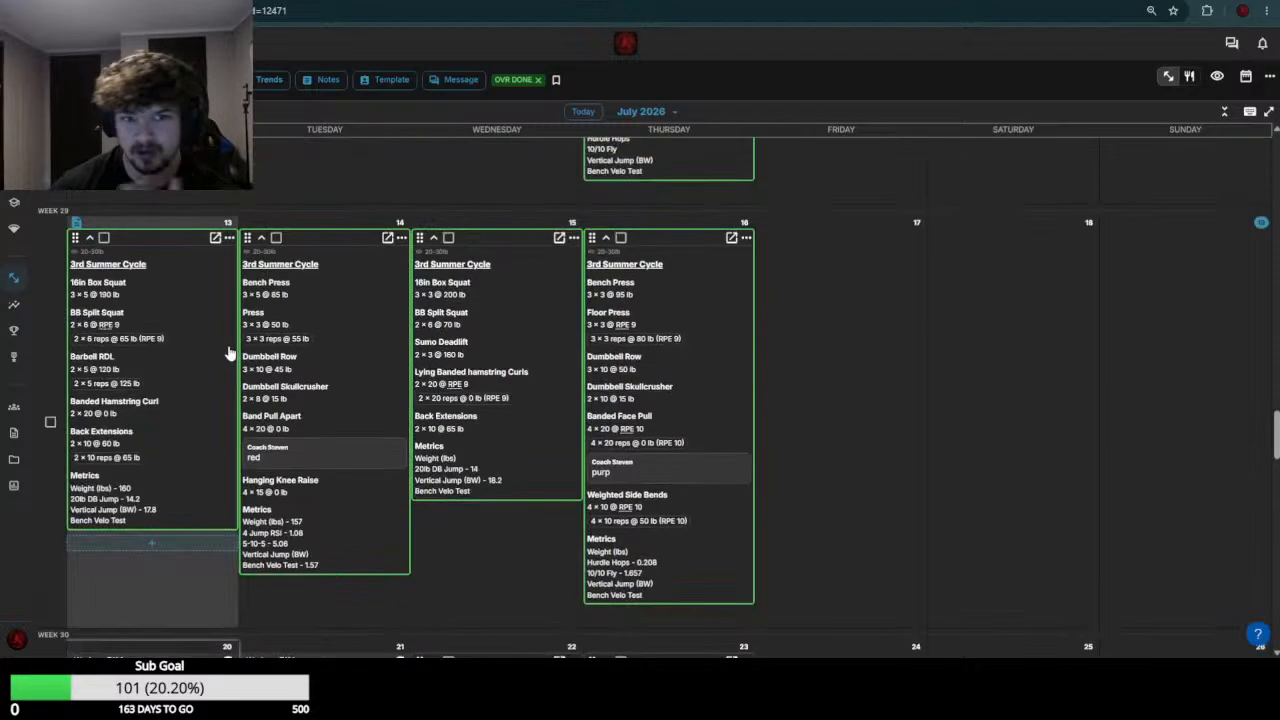
pyautogui.scroll(-1, 220, 375)
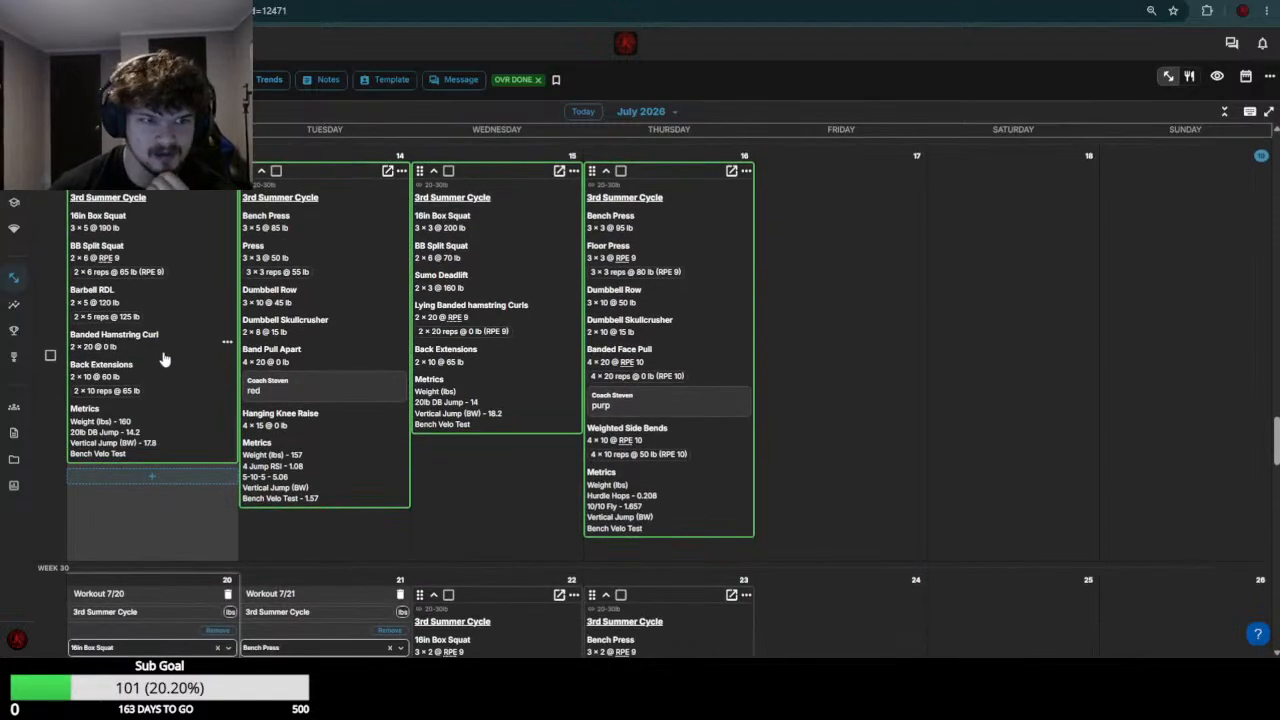
pyautogui.scroll(-5, 164, 352)
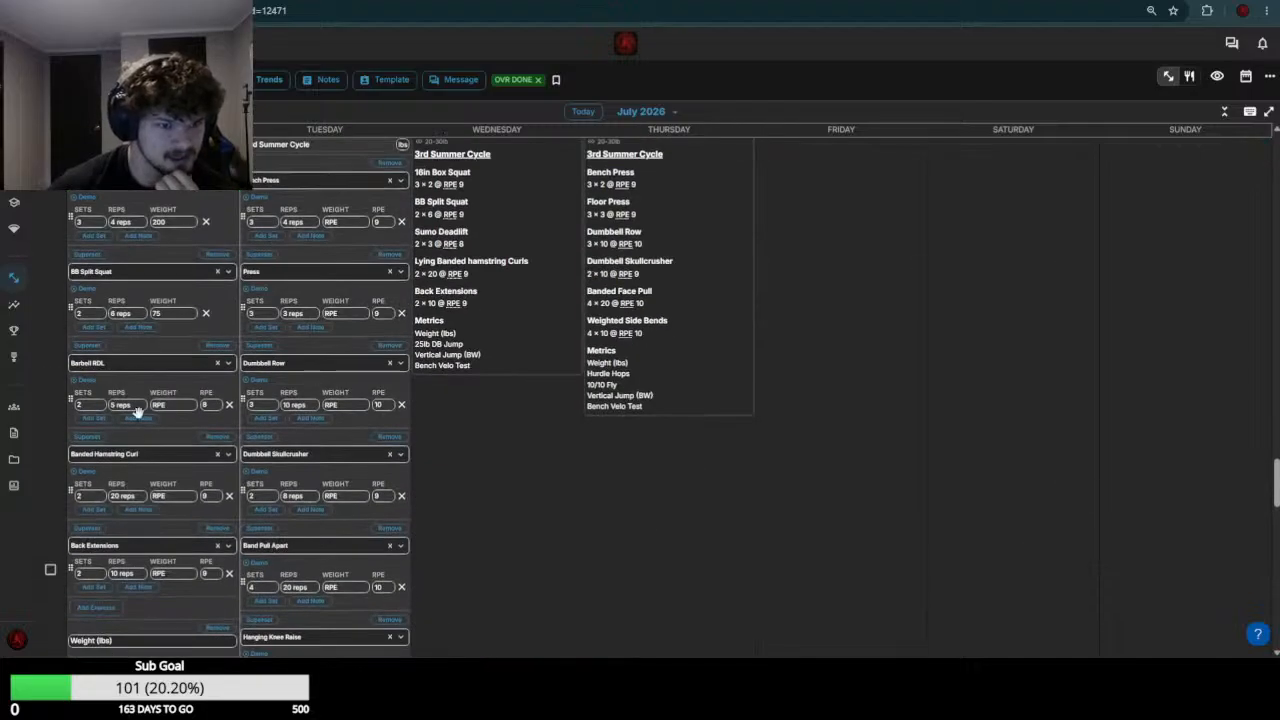
pyautogui.click(175, 405)
pyautogui.write('130')
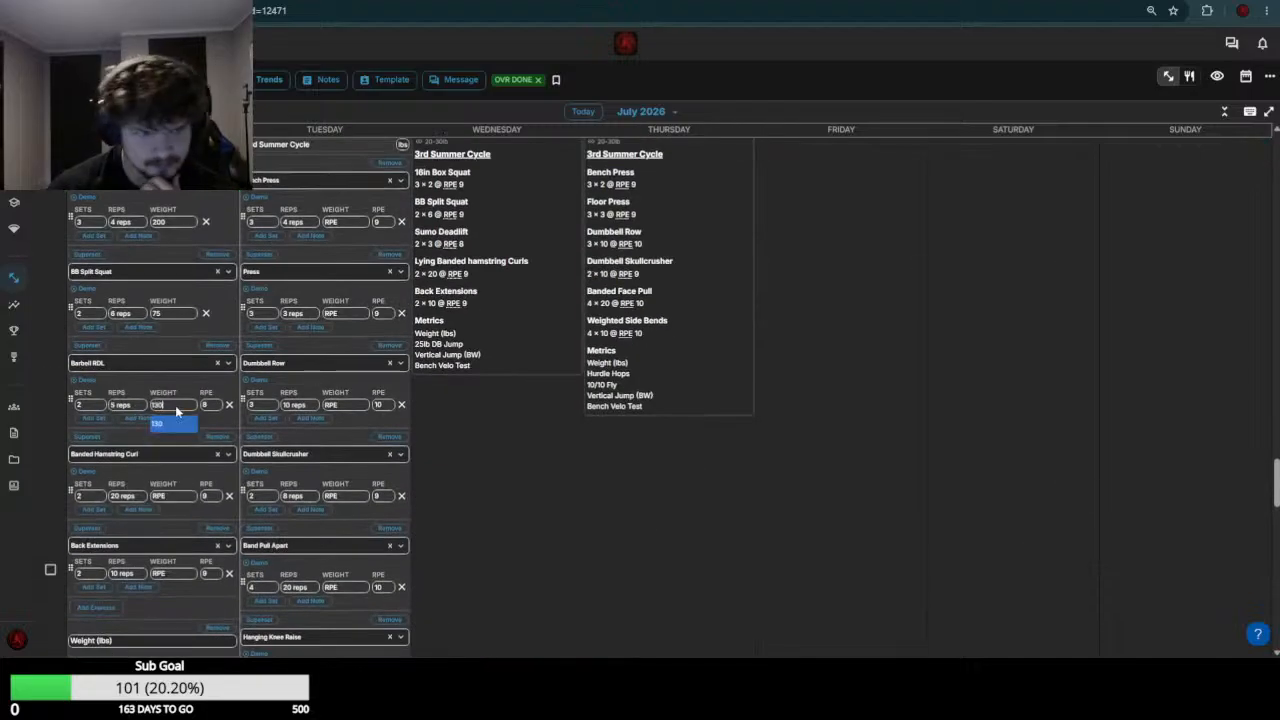
# Set the Banded Hamstring Curl weight to 0 in the July 20 workout
pyautogui.scroll(7, 176, 408)
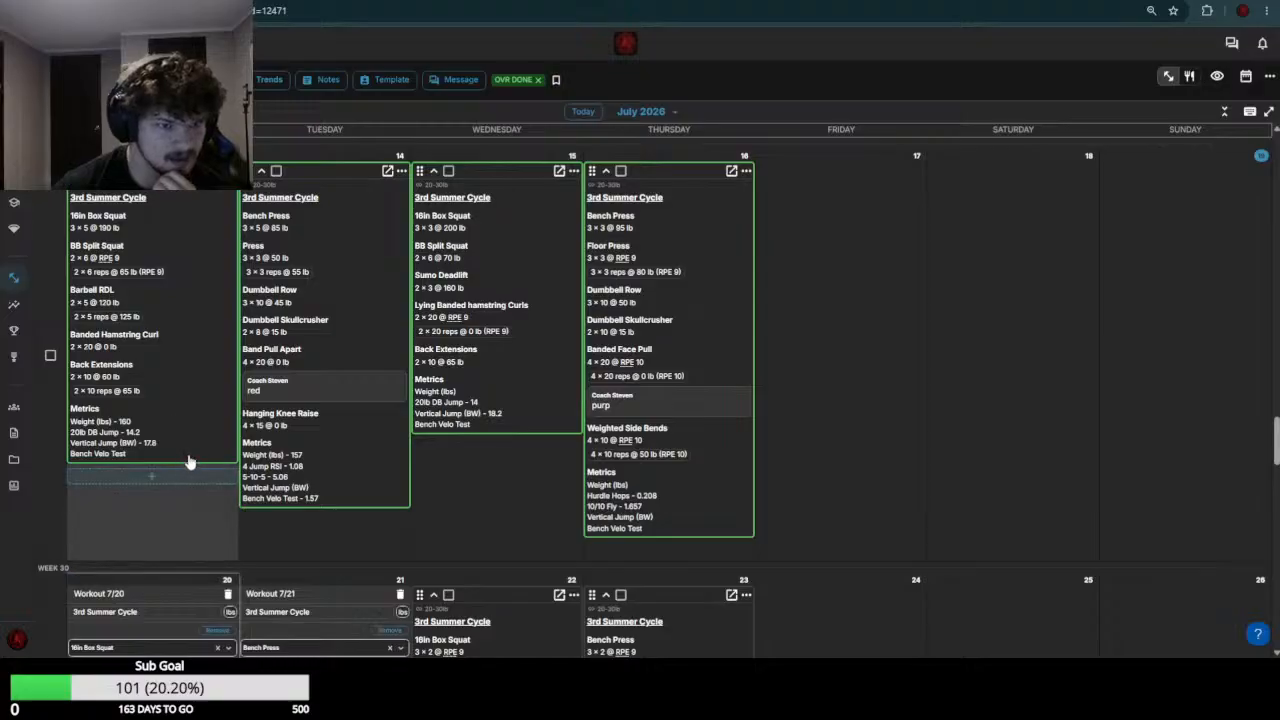
pyautogui.scroll(-8, 192, 435)
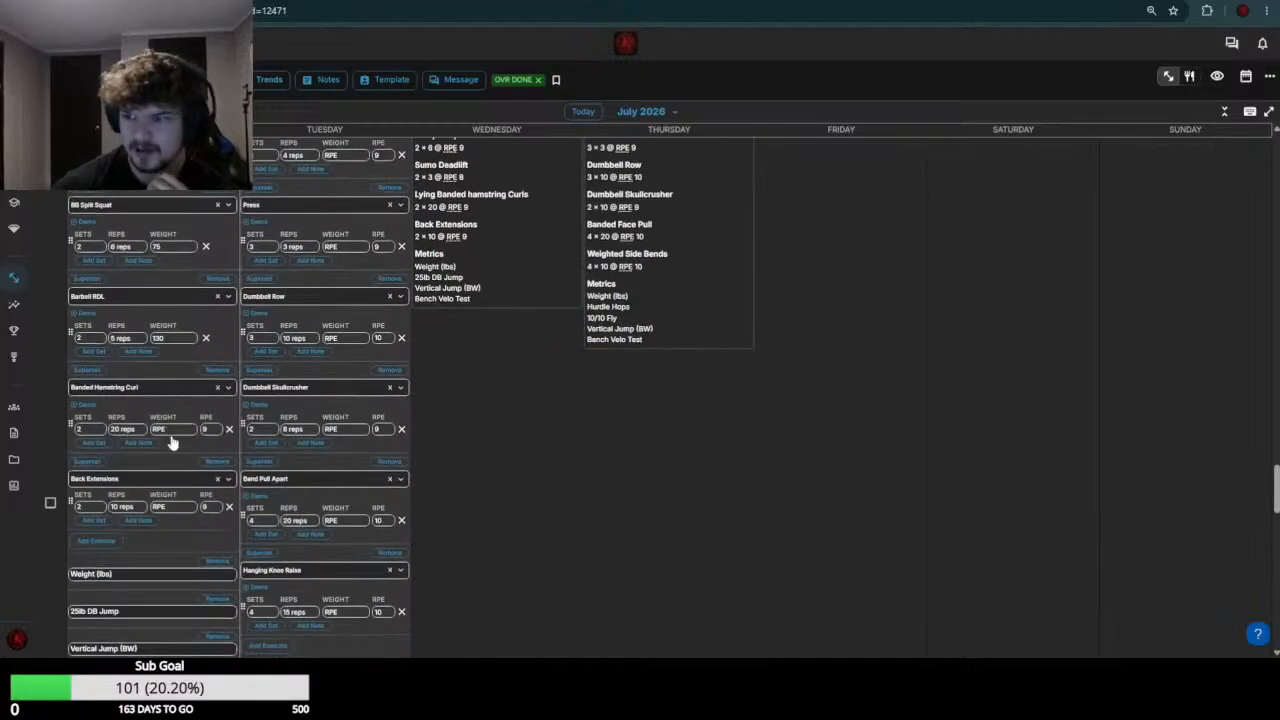
pyautogui.click(180, 432)
pyautogui.write('0')
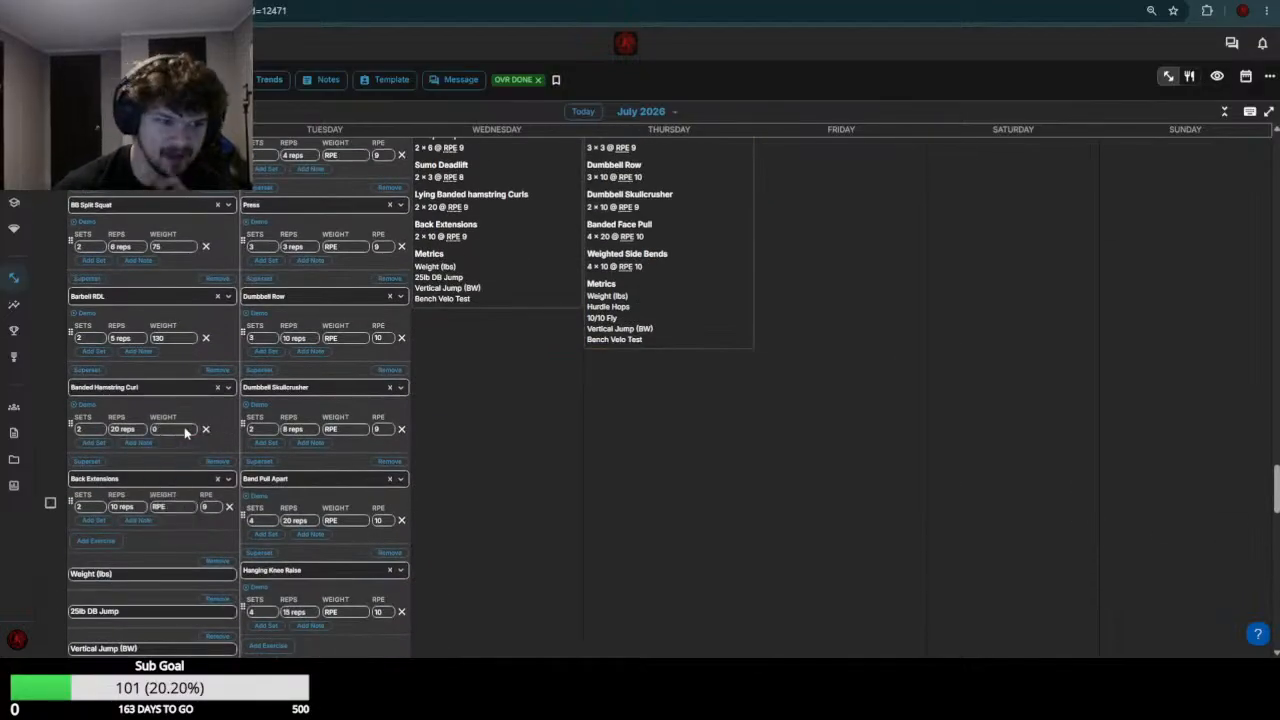
# Set the Back Extensions weight to 70 in the July 20 workout and save that workout
pyautogui.scroll(8, 186, 510)
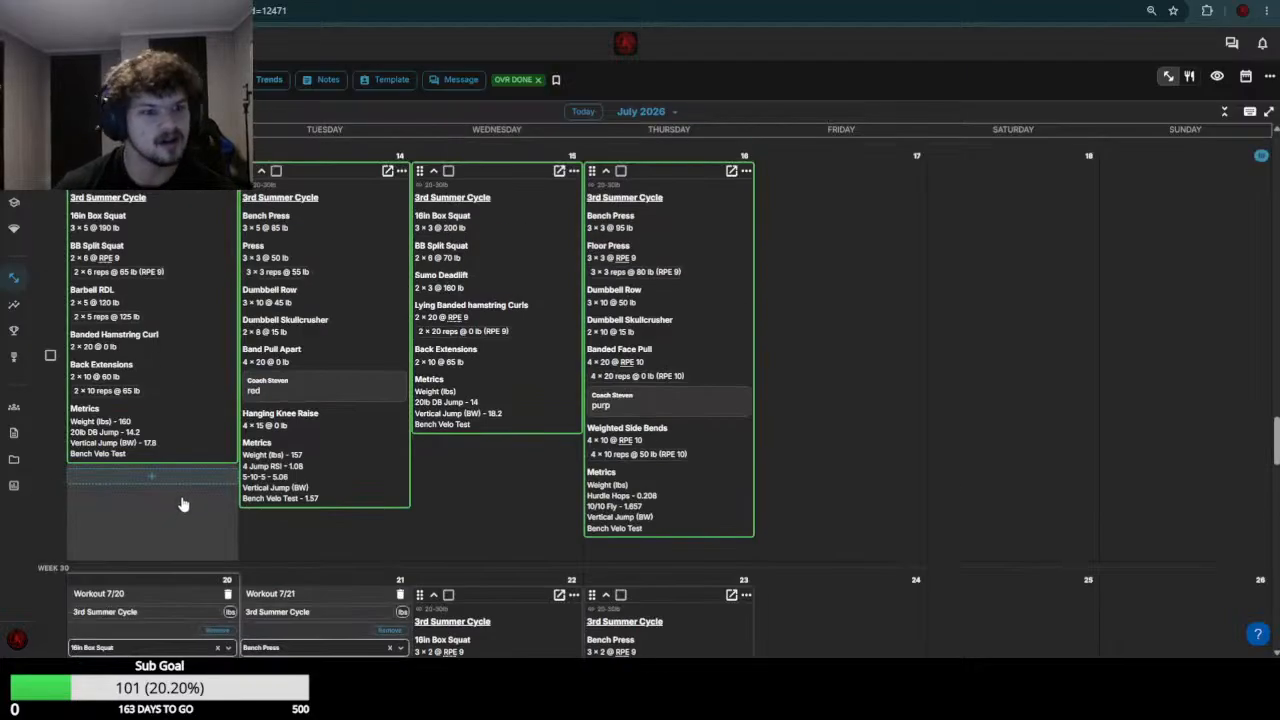
pyautogui.scroll(-8, 182, 504)
pyautogui.click(175, 507)
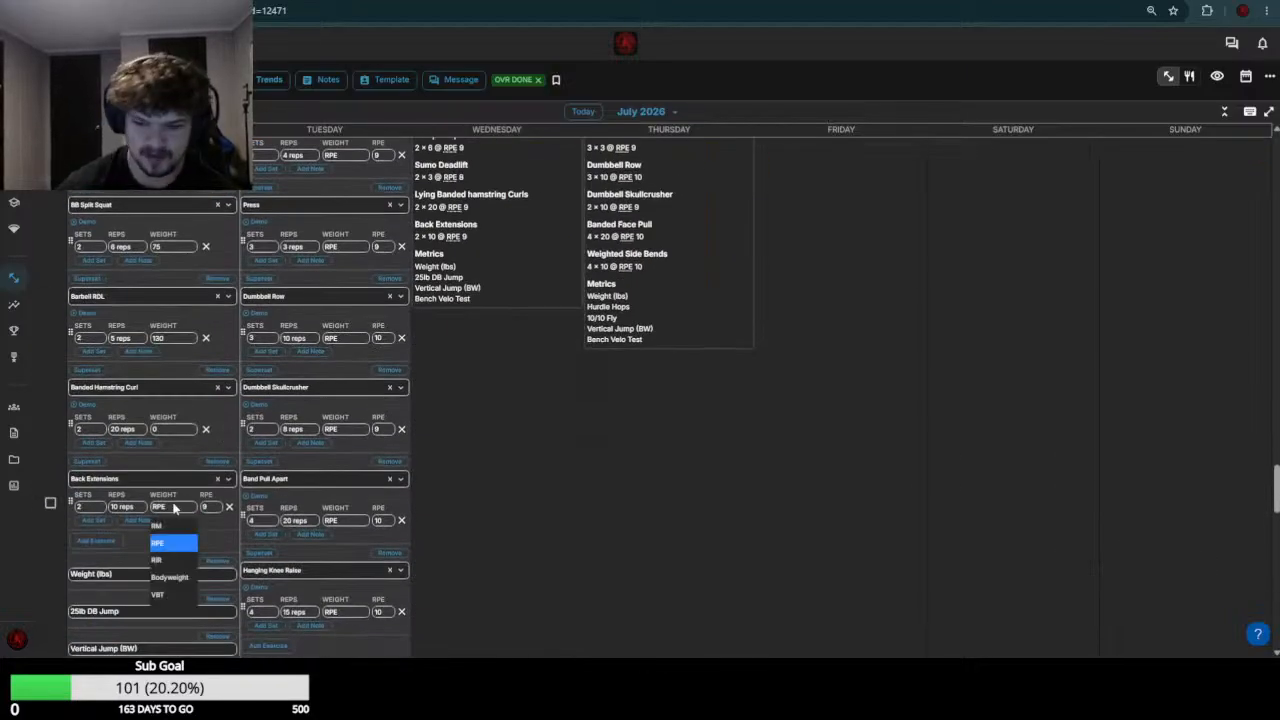
pyautogui.write('70')
pyautogui.press('Return')
pyautogui.scroll(-5, 171, 508)
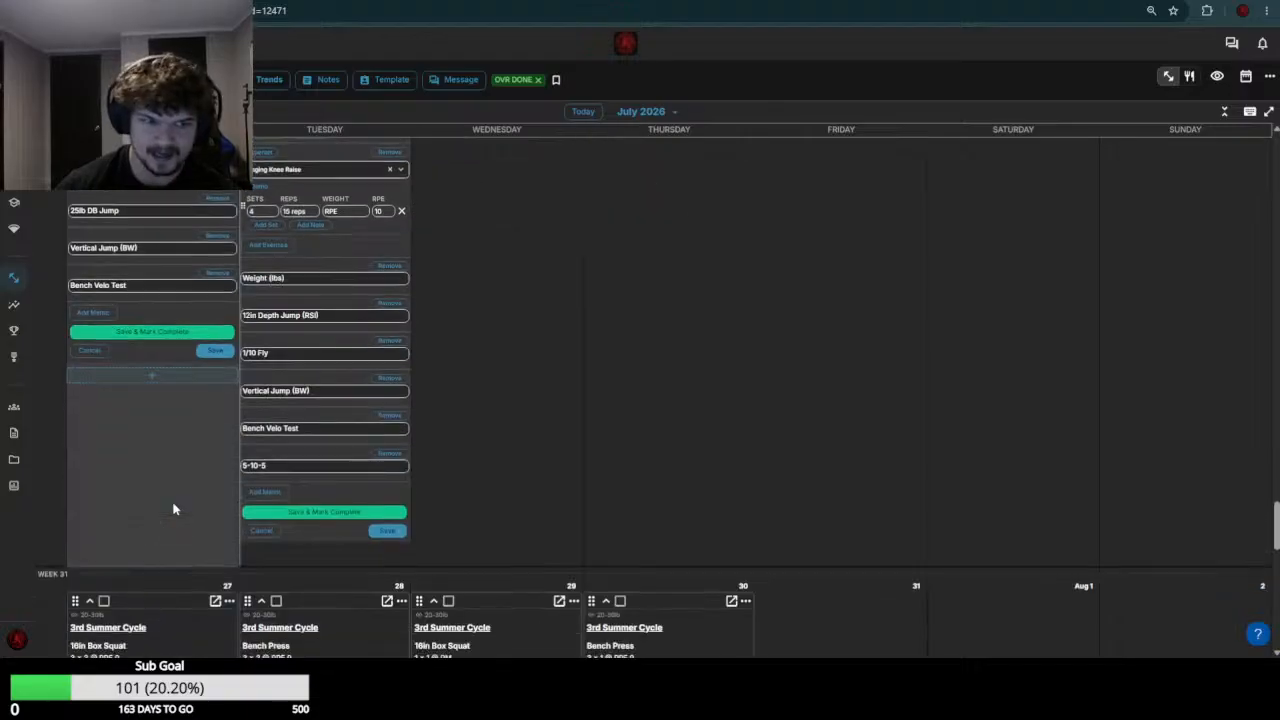
pyautogui.click(212, 352)
# Review the July 14 session and set the Bench Press weight to 95 in the July 21 workout
pyautogui.scroll(5, 293, 414)
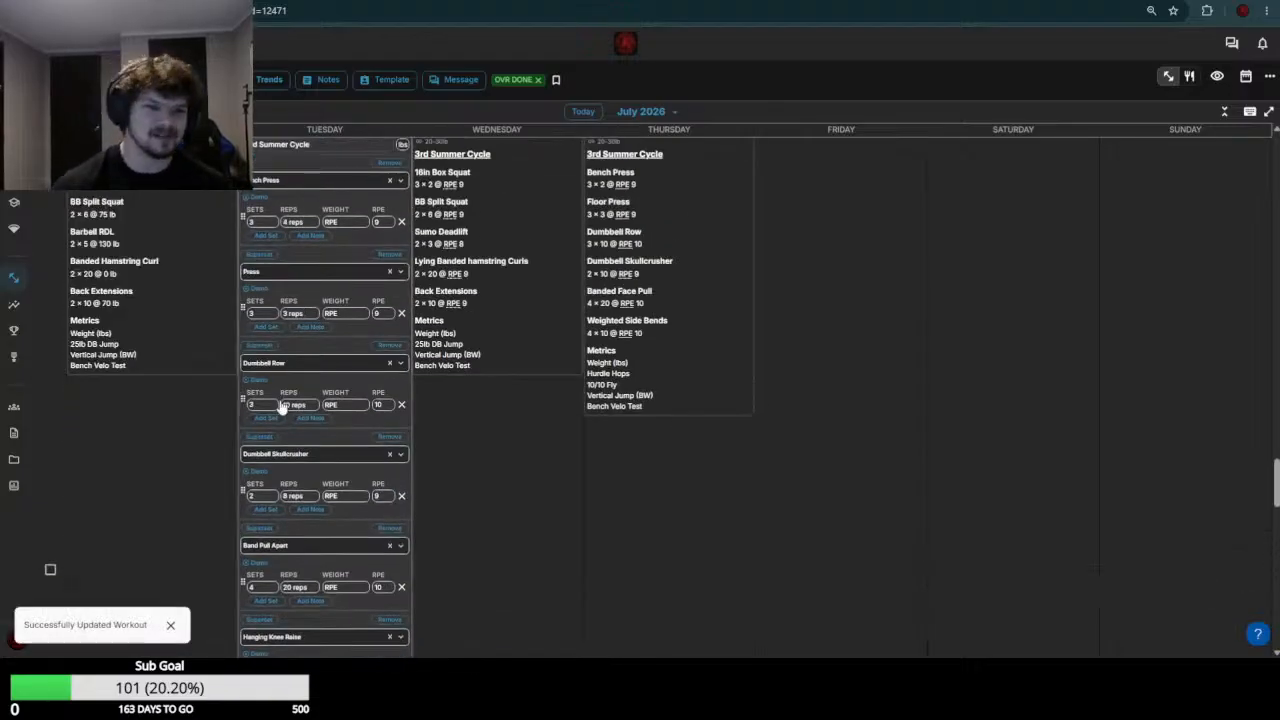
pyautogui.scroll(-2, 367, 399)
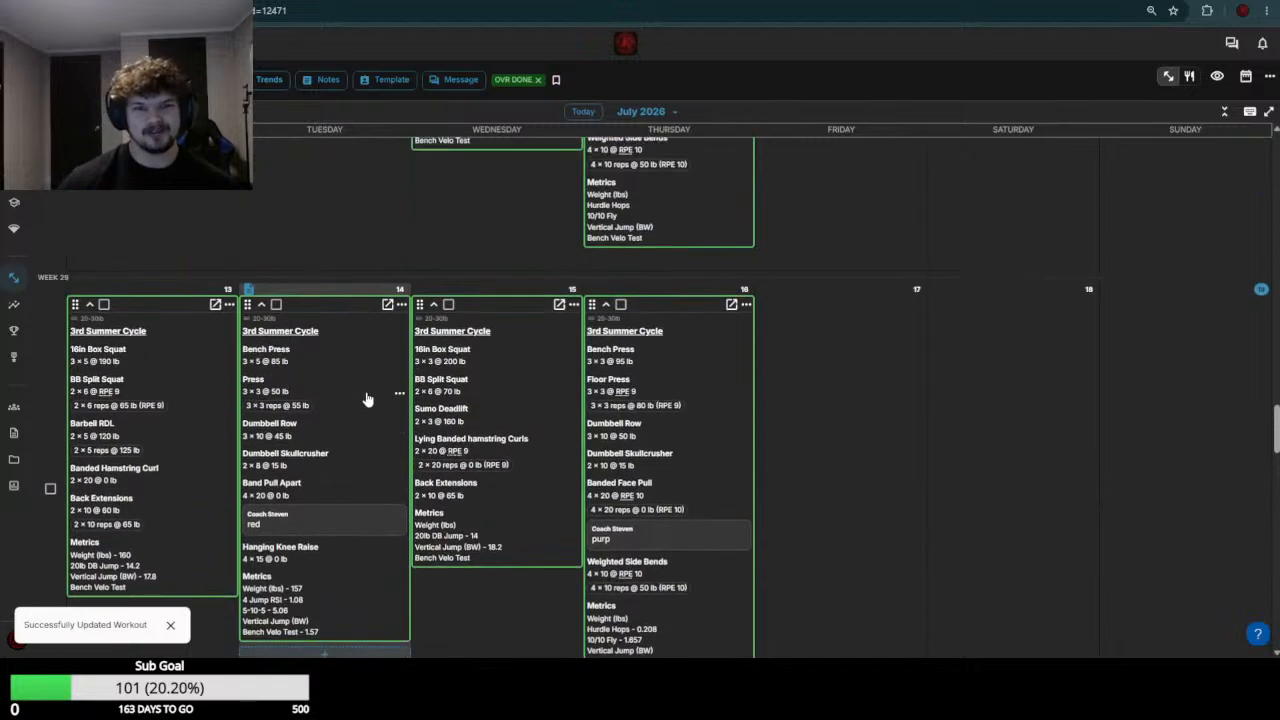
pyautogui.scroll(-2, 366, 392)
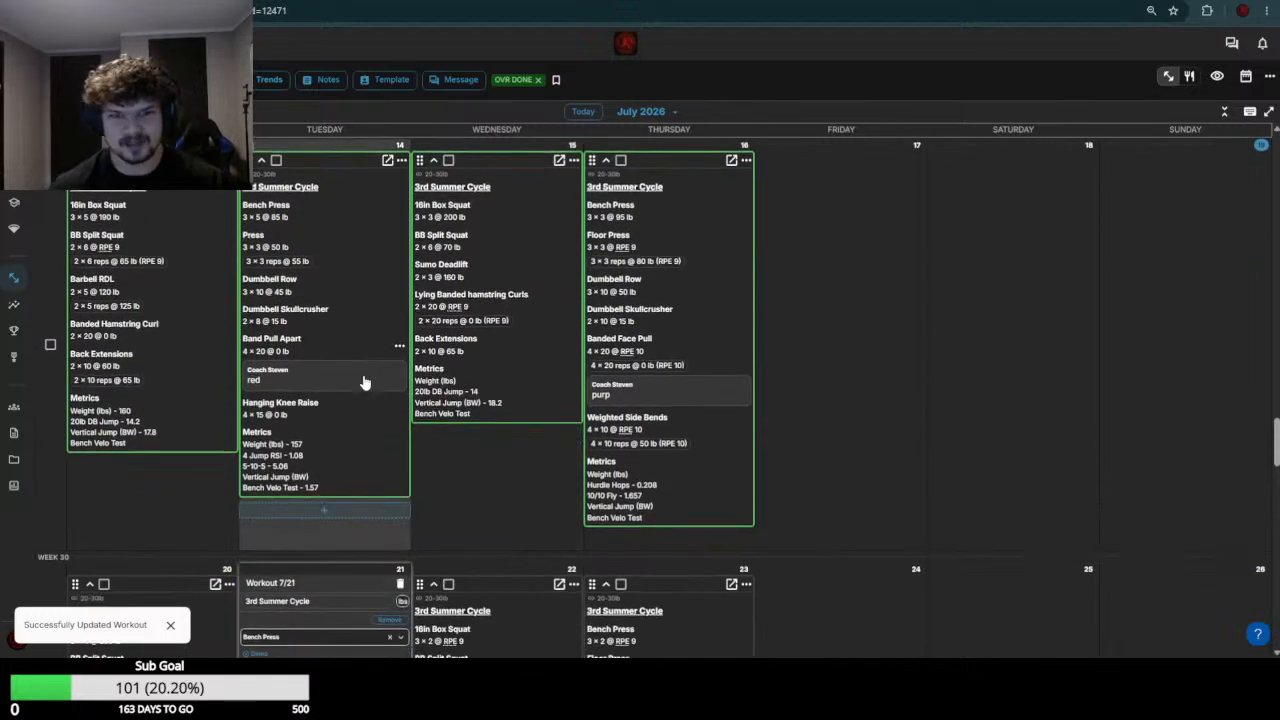
pyautogui.scroll(-2, 390, 470)
pyautogui.click(353, 490)
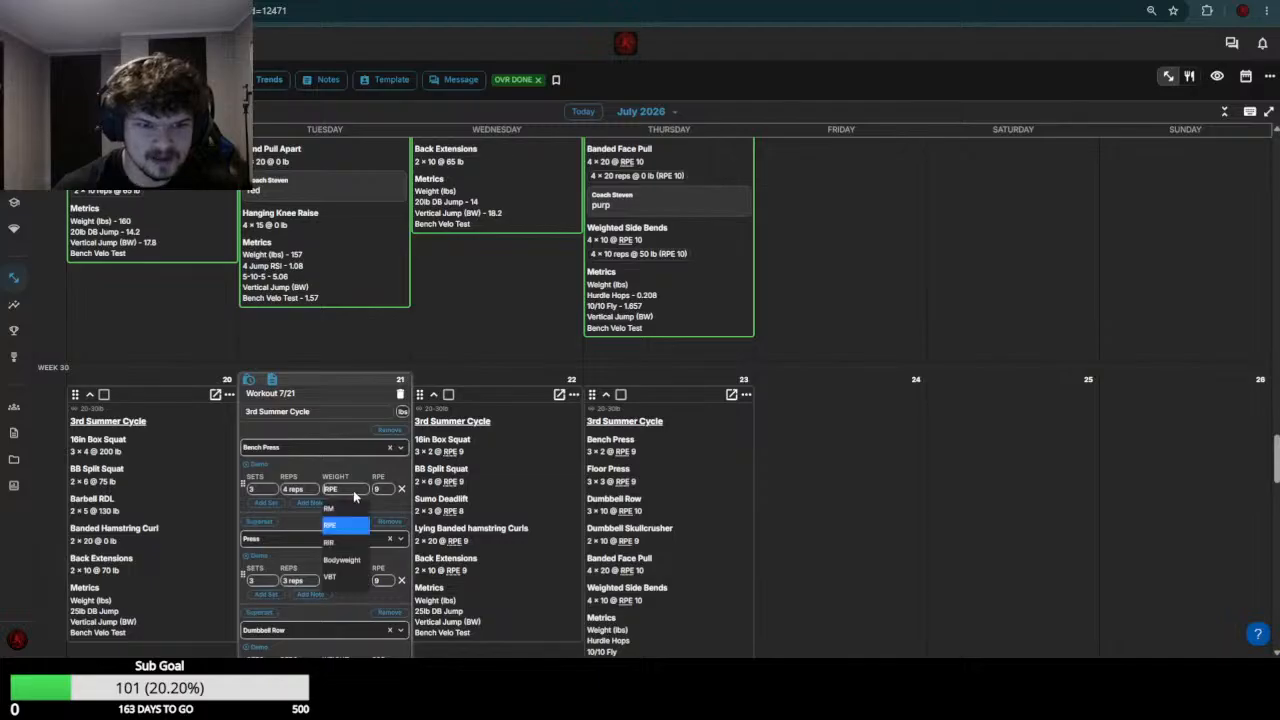
pyautogui.write('95')
pyautogui.press('Return')
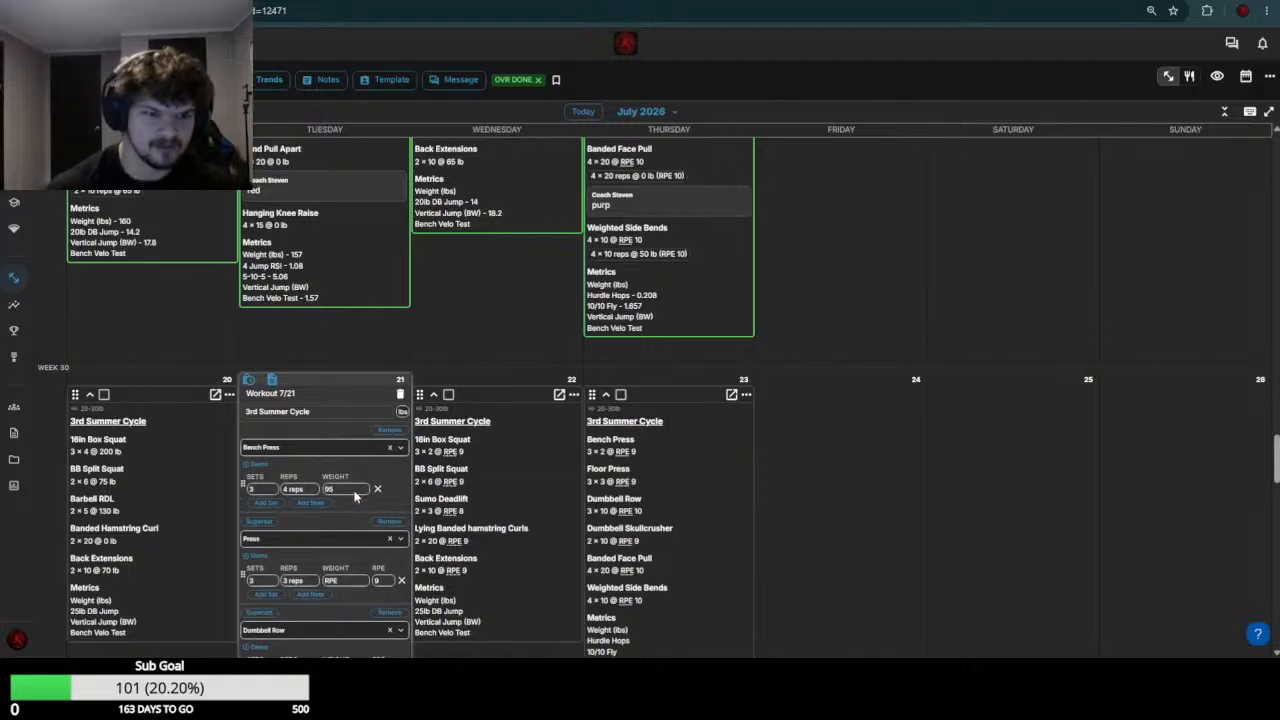
# Set the Press weight to 60 in the July 21 workout, using the July 14 session as reference
pyautogui.scroll(3, 355, 493)
pyautogui.scroll(-1, 357, 491)
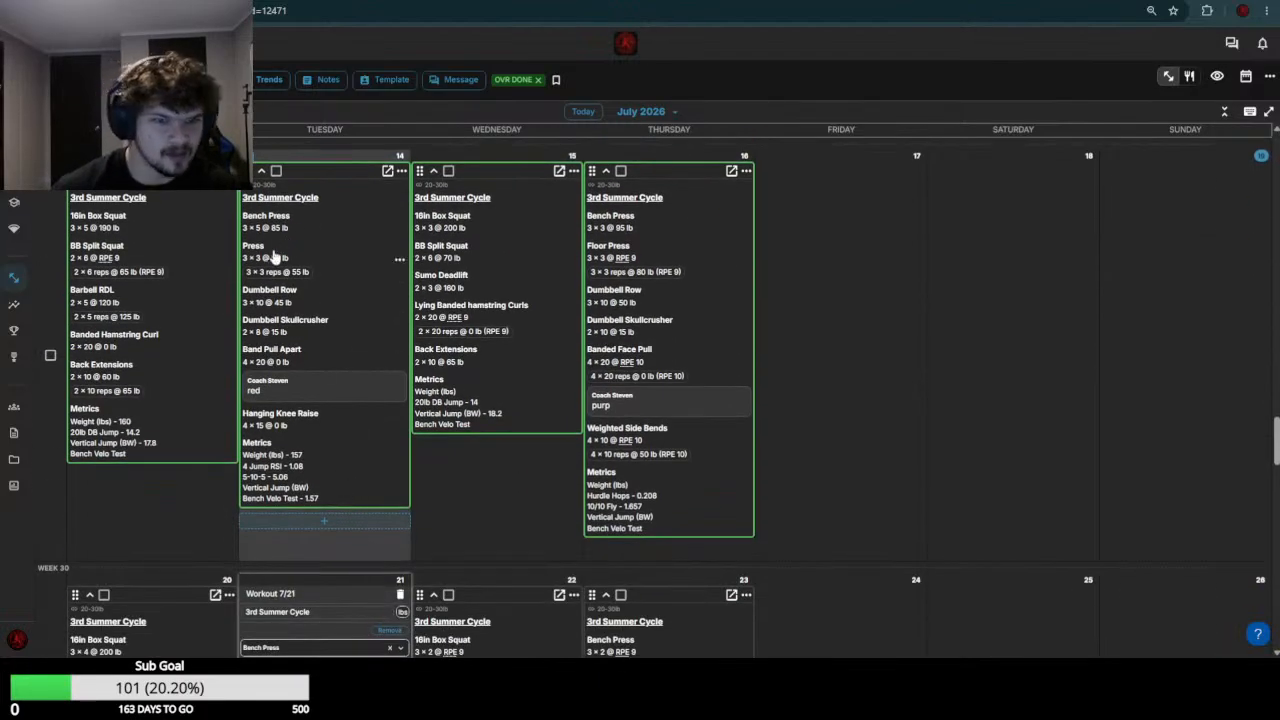
pyautogui.scroll(-3, 305, 300)
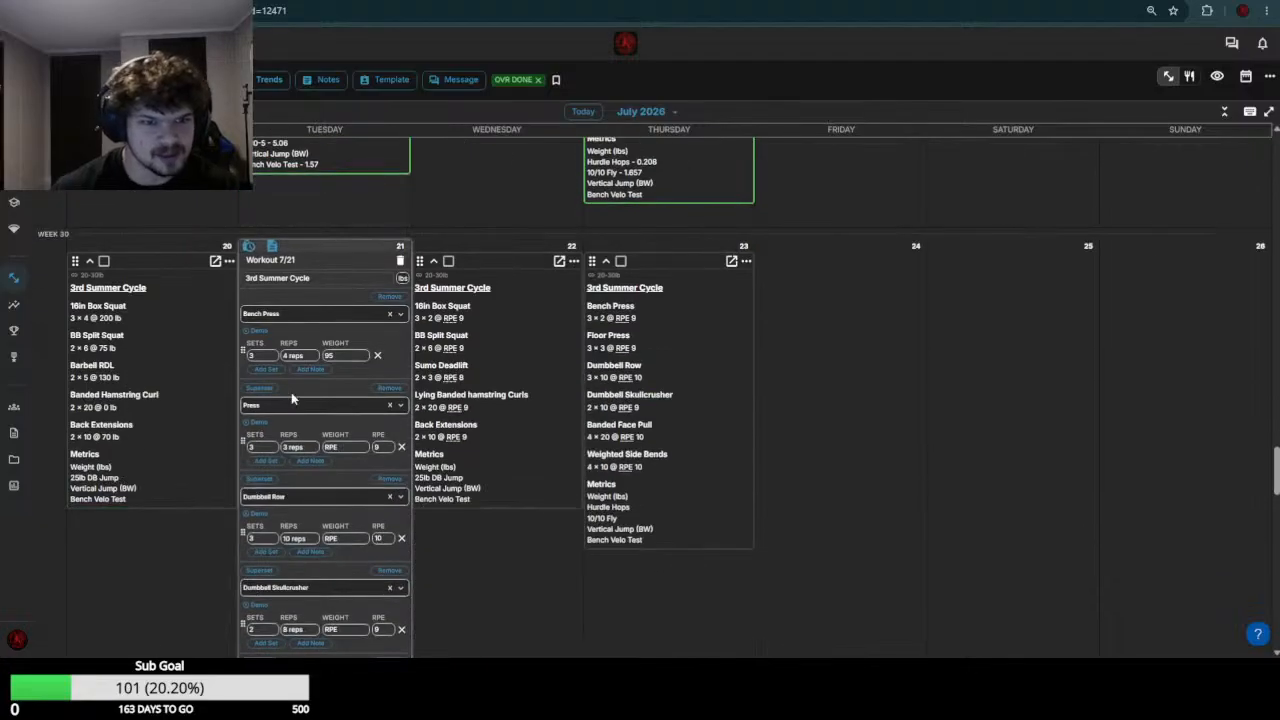
pyautogui.click(349, 447)
pyautogui.write('60')
pyautogui.press('Return')
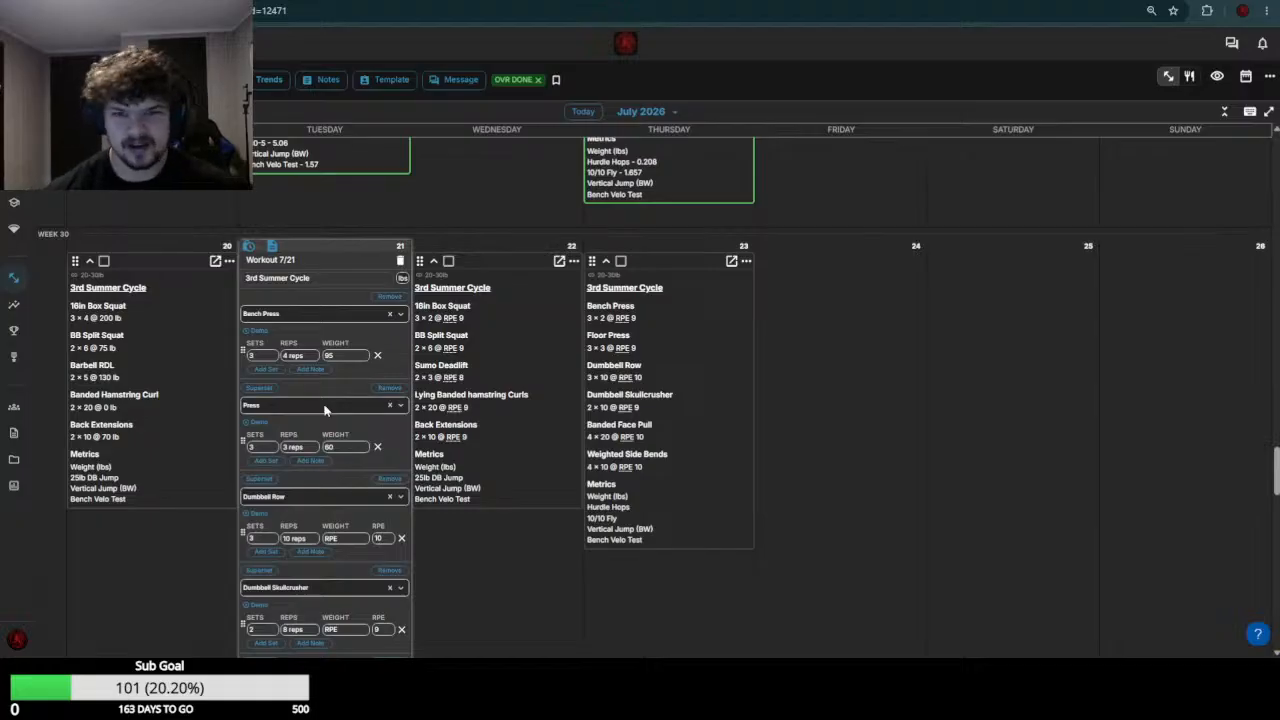
# Set the Dumbbell Row weight to 50 in the July 21 workout
pyautogui.scroll(2, 320, 465)
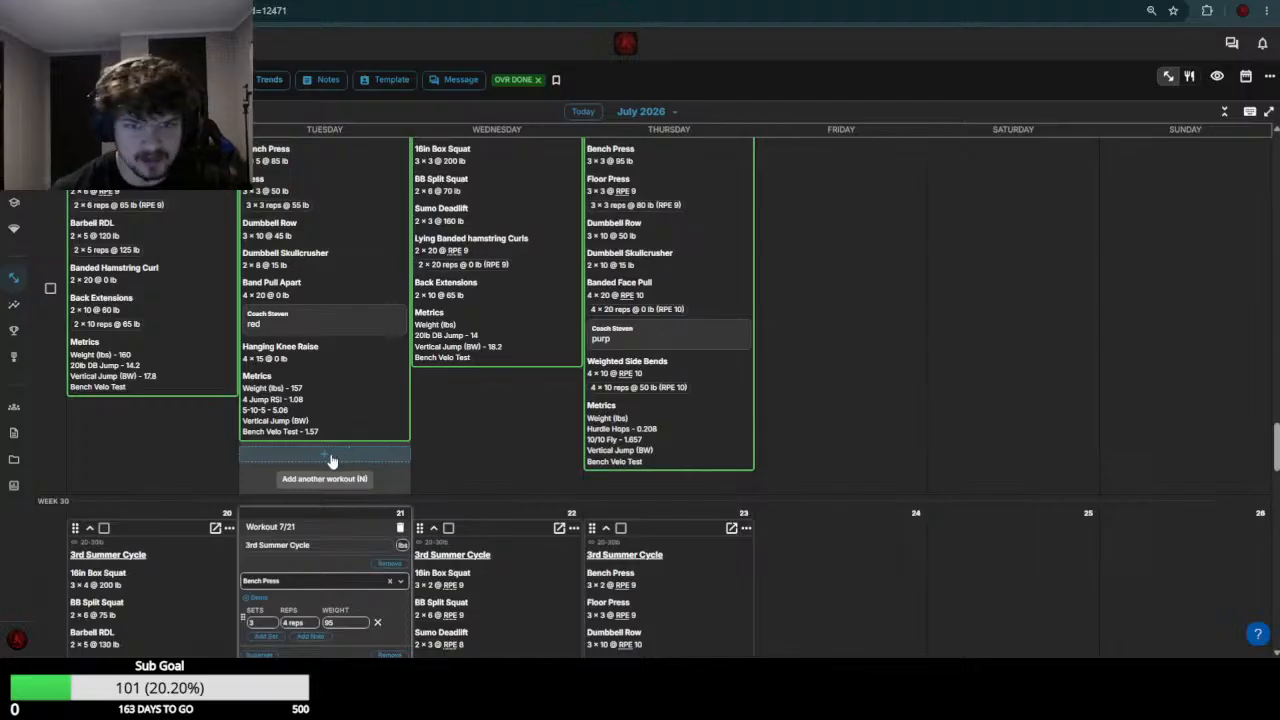
pyautogui.scroll(-4, 330, 462)
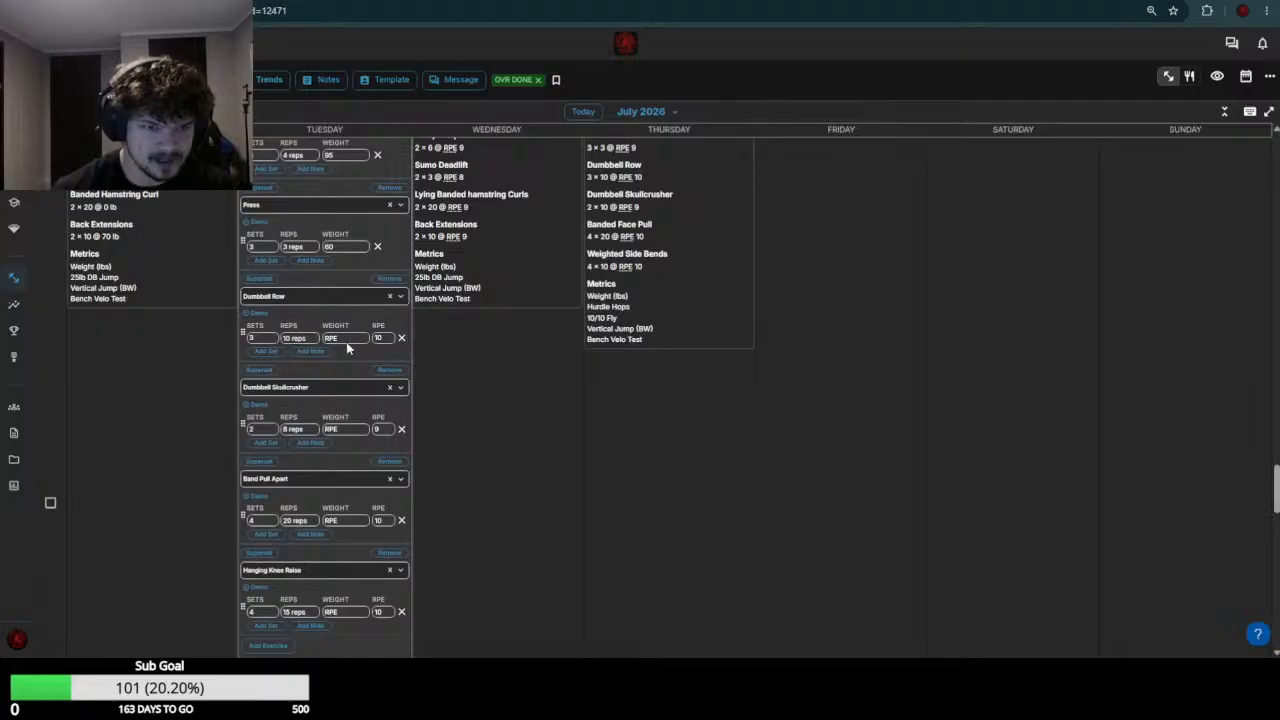
pyautogui.click(361, 340)
pyautogui.write('50')
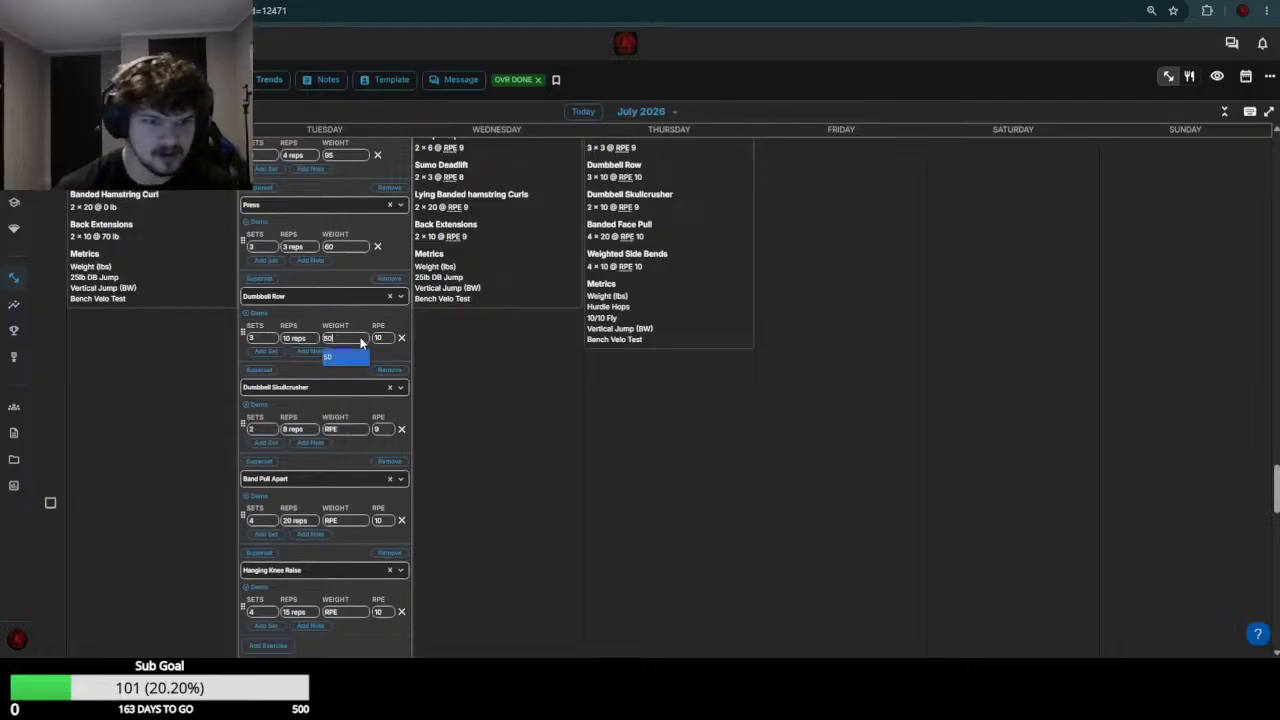
pyautogui.press('Return')
# Set the Dumbbell Skullcrusher weight to 15 in the July 21 workout
pyautogui.scroll(3, 300, 420)
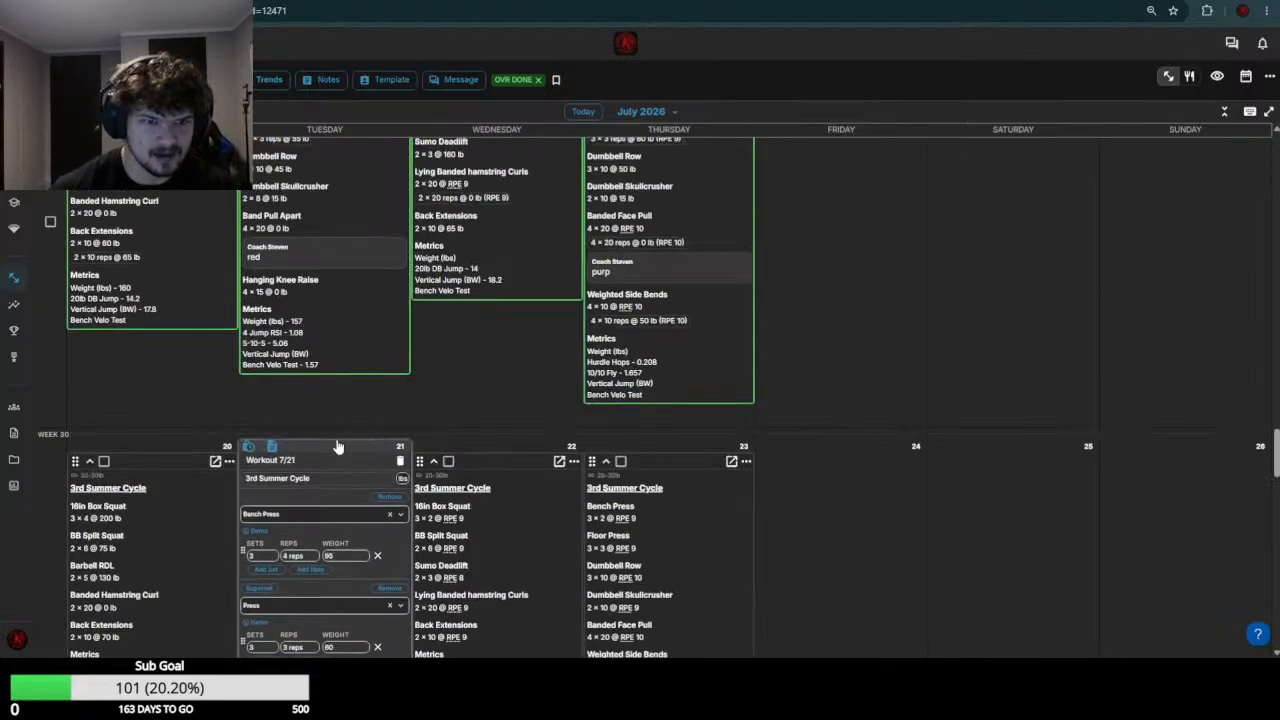
pyautogui.scroll(-3, 367, 370)
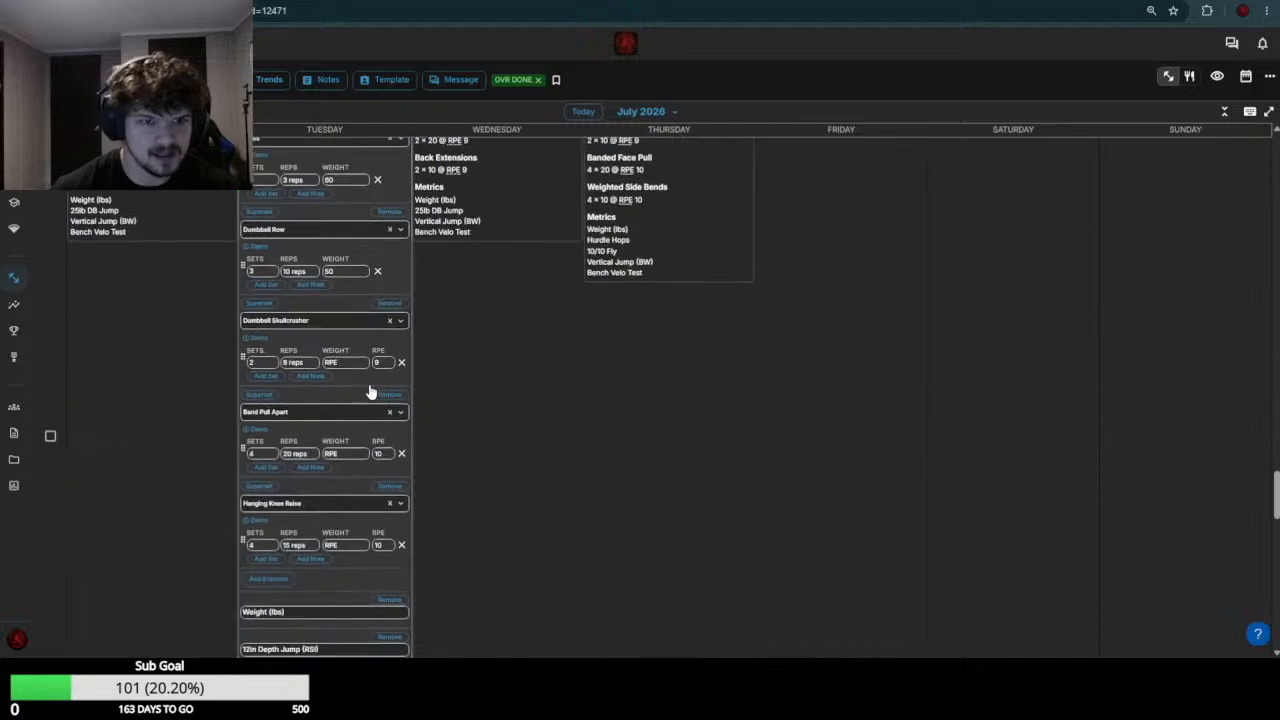
pyautogui.click(349, 362)
pyautogui.write('15')
pyautogui.press('Return')
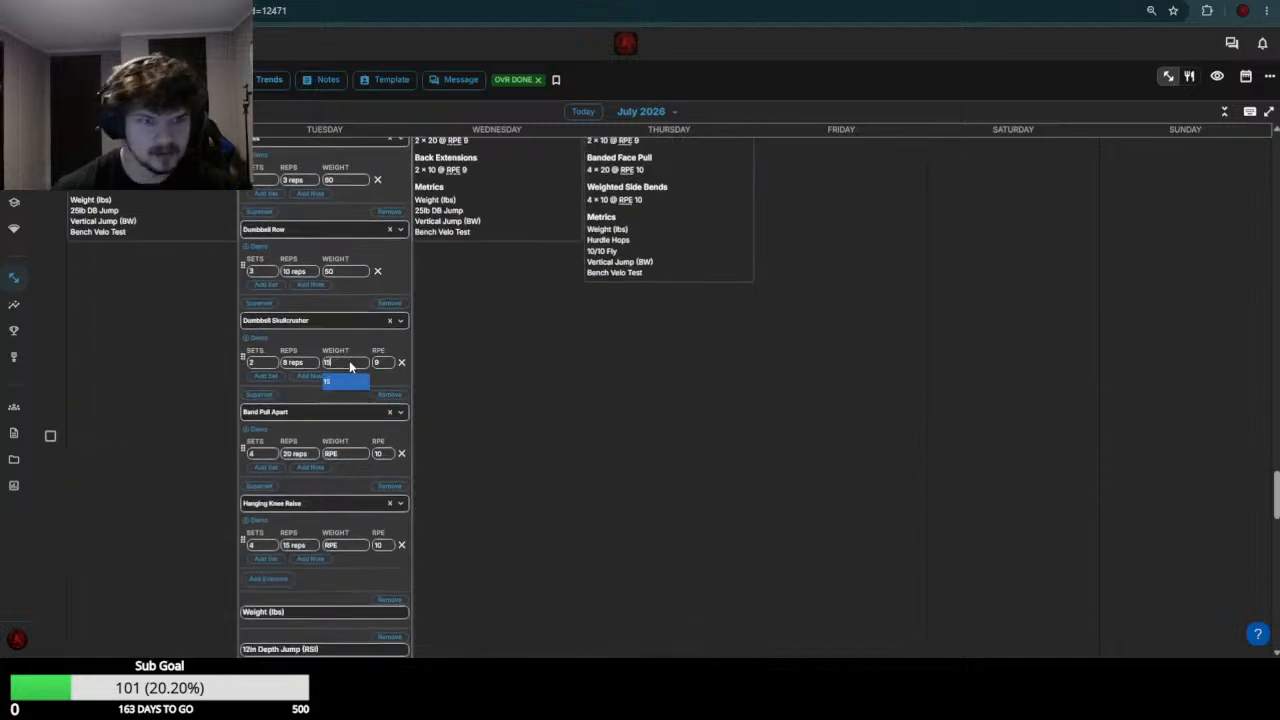
# Change the Dumbbell Row weight to 55 in the July 21 workout
pyautogui.click(345, 274)
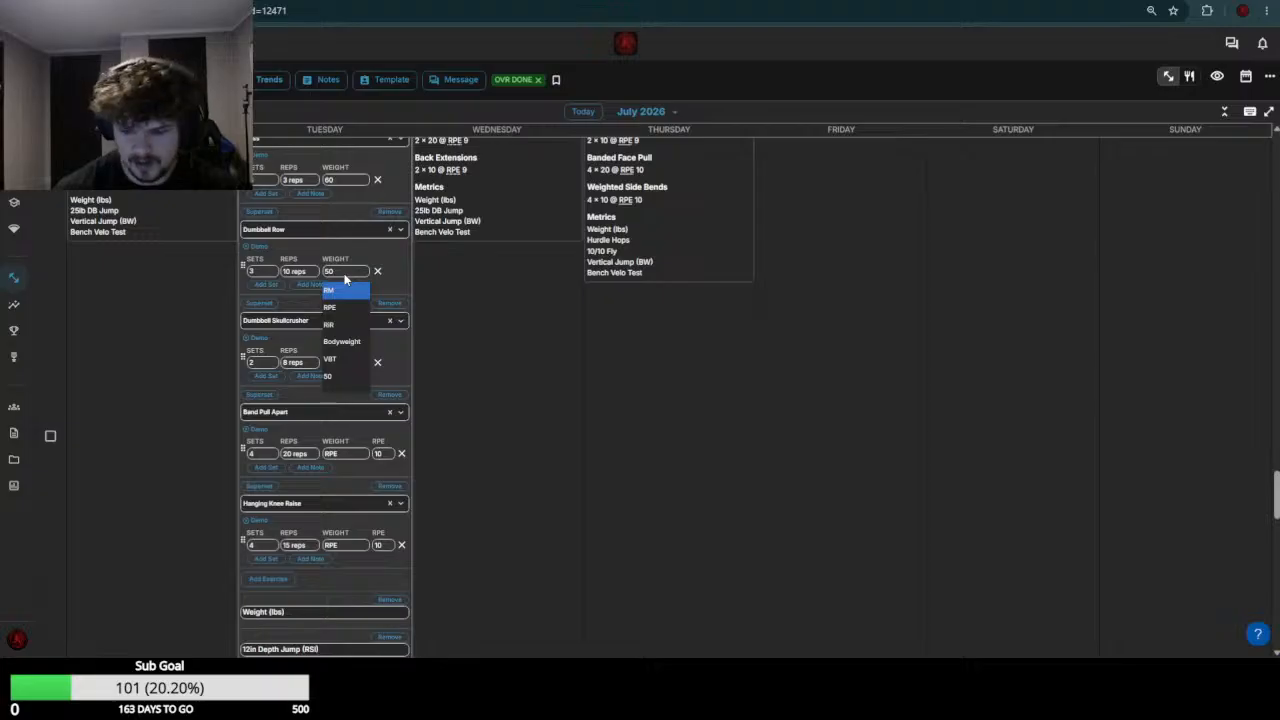
pyautogui.press('BackSpace')
pyautogui.write('5')
pyautogui.press('Return')
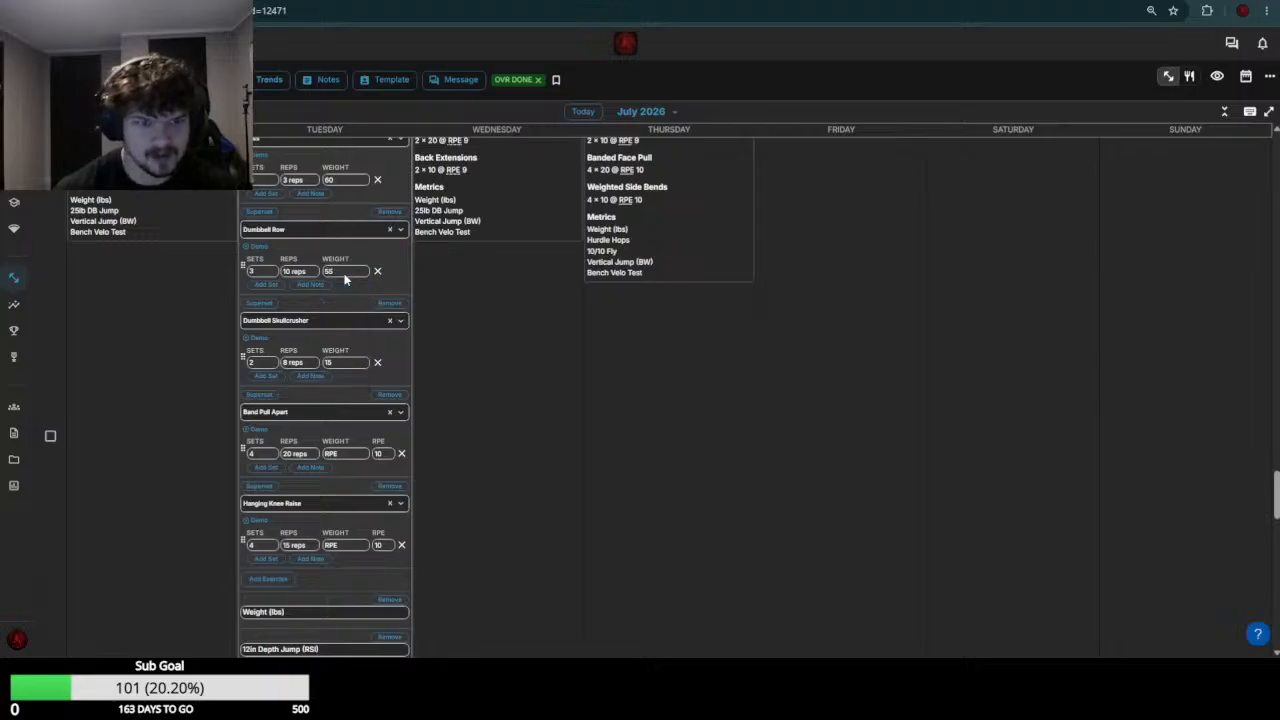
# Set the Band Pull Apart weight to 0 in the July 21 workout
pyautogui.click(349, 455)
pyautogui.write('0')
pyautogui.press('Return')
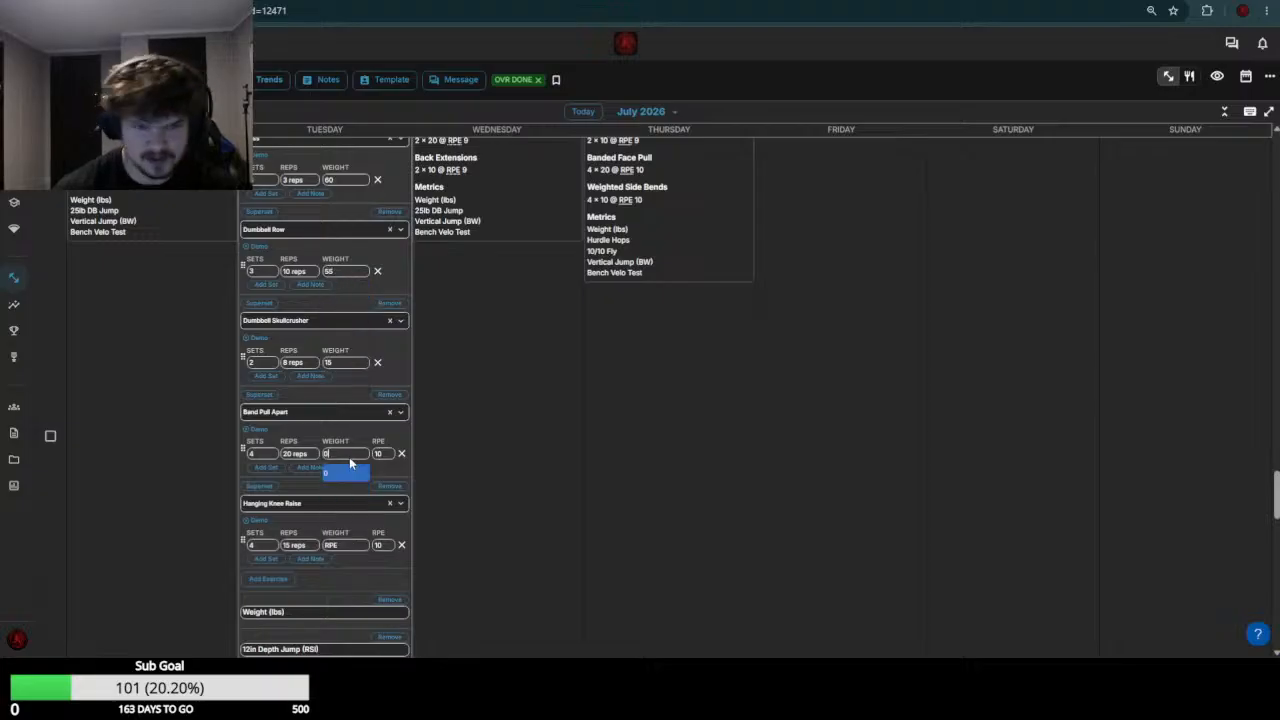
# Set the Hanging Knee Raise weight to 0 in the July 21 workout and save the workout
pyautogui.click(340, 546)
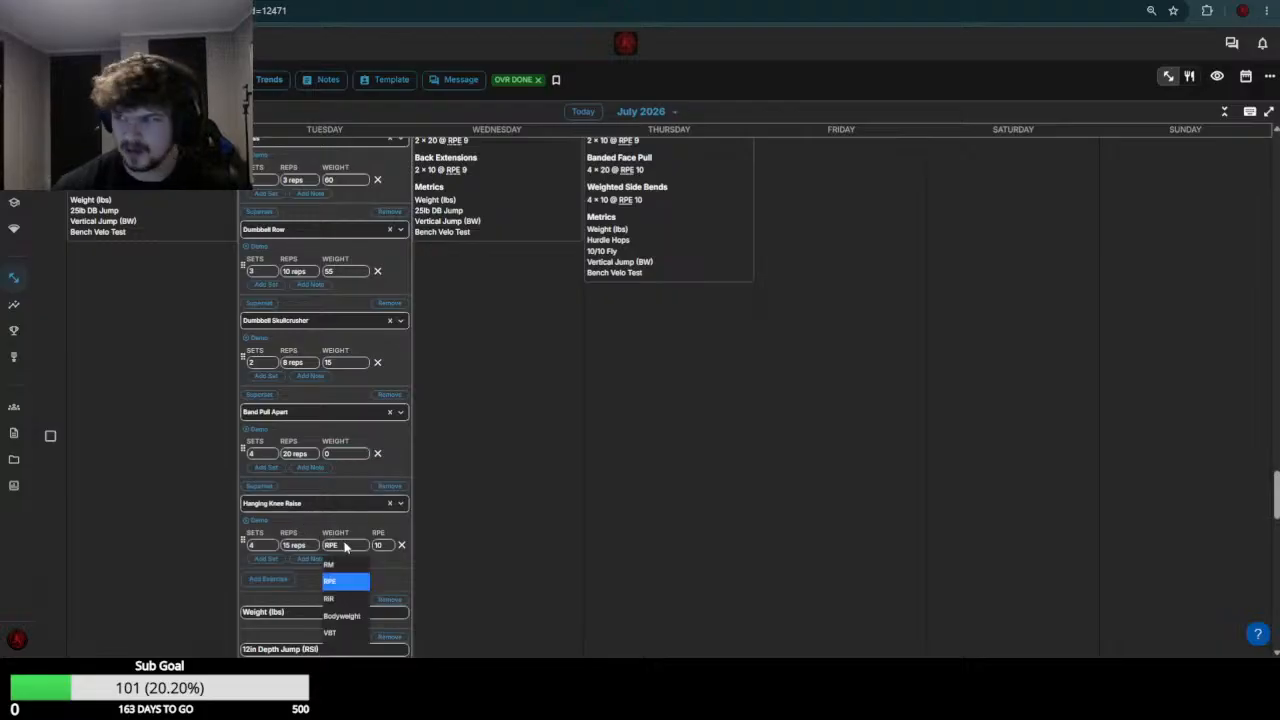
pyautogui.write('0')
pyautogui.press('Return')
pyautogui.scroll(-4, 337, 429)
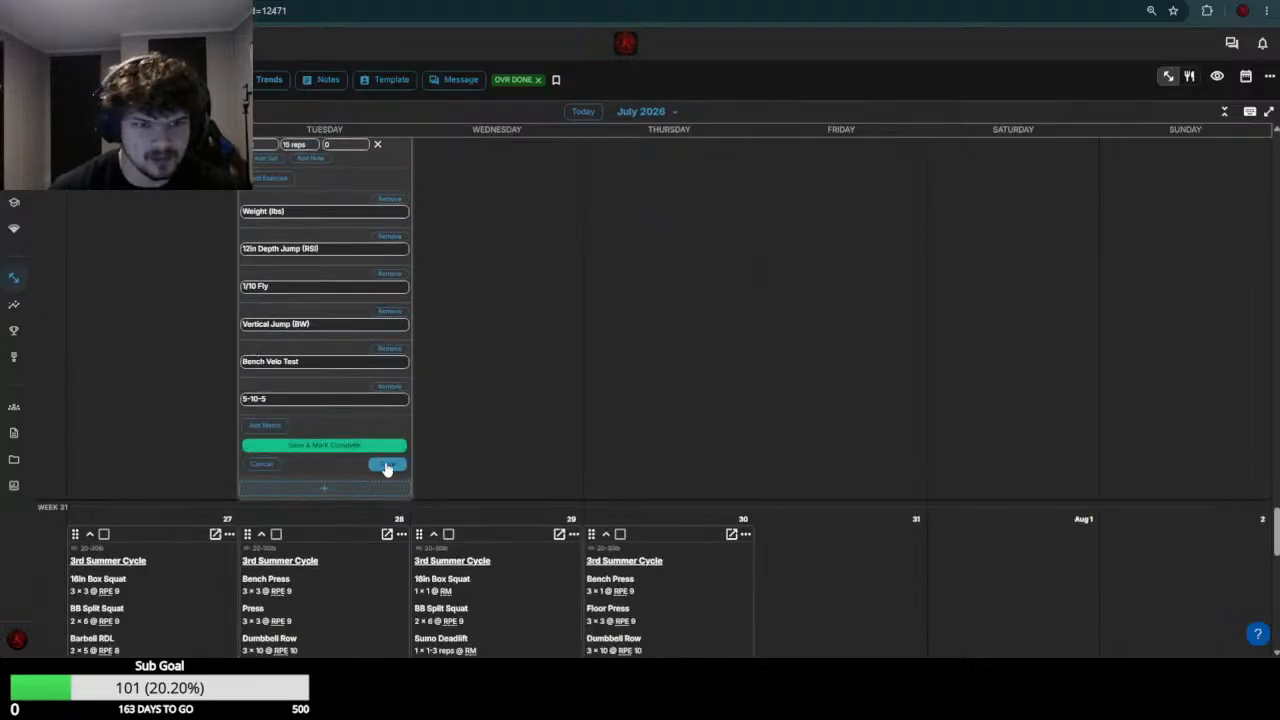
pyautogui.click(387, 467)
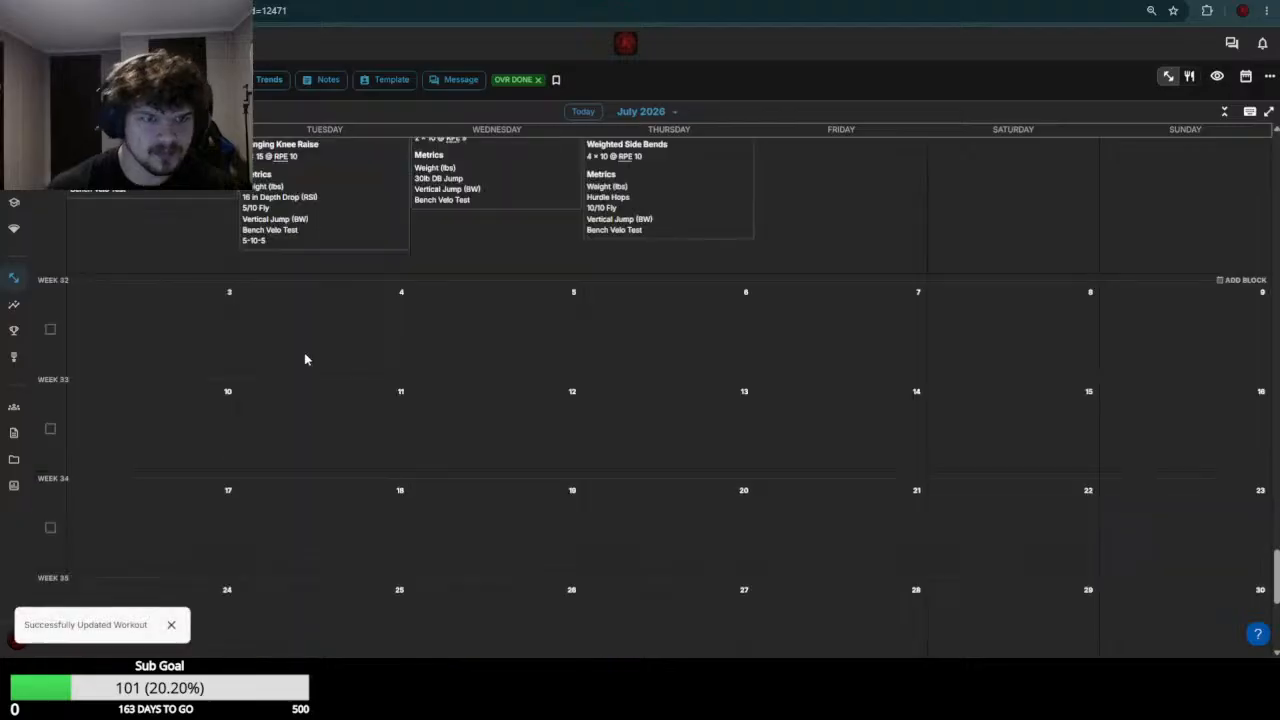
# Review the week 29 and 30 workouts in this calendar, and weeks 28 and 29 in the next athlete's calendar
pyautogui.scroll(12, 307, 357)
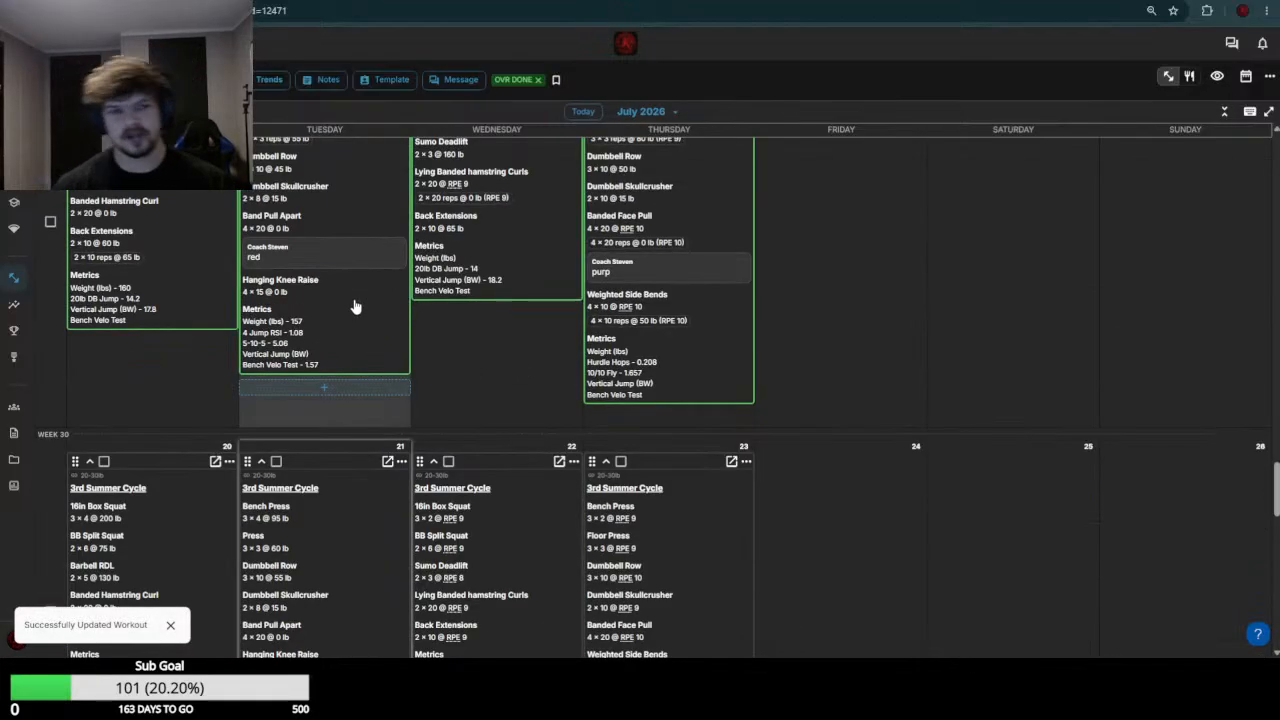
pyautogui.scroll(-1, 354, 306)
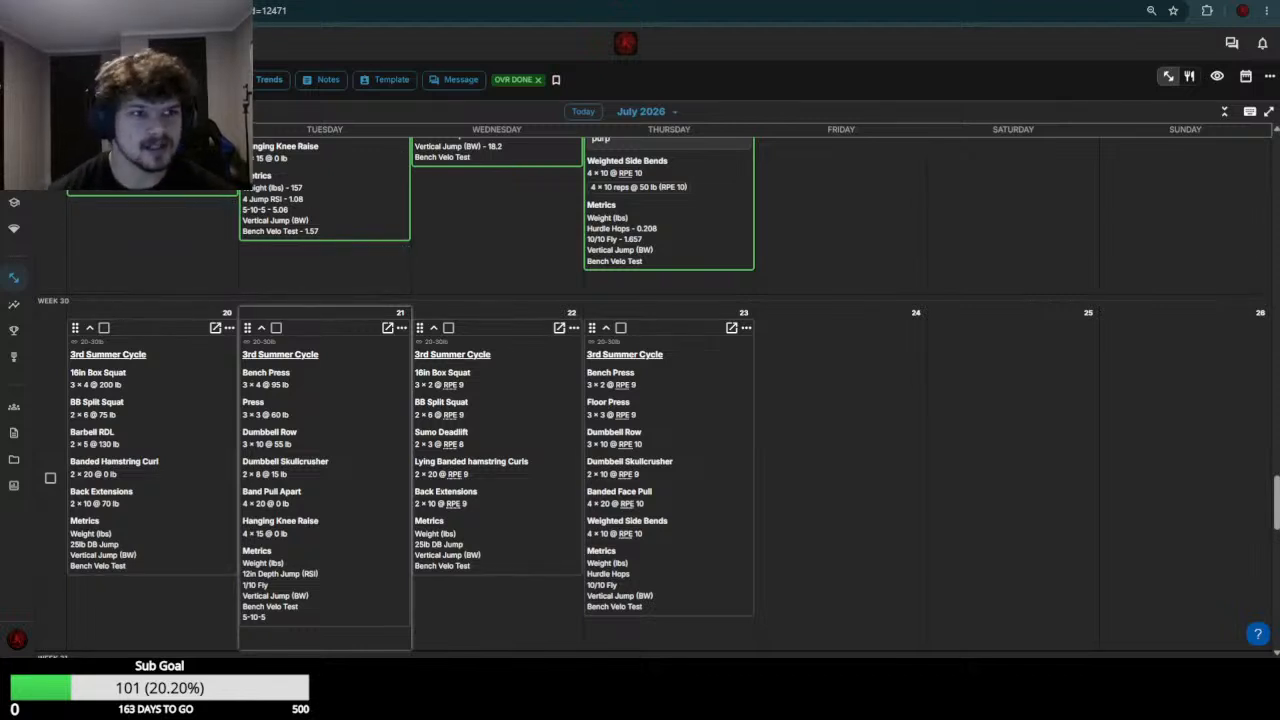
pyautogui.scroll(2, 640, 400)
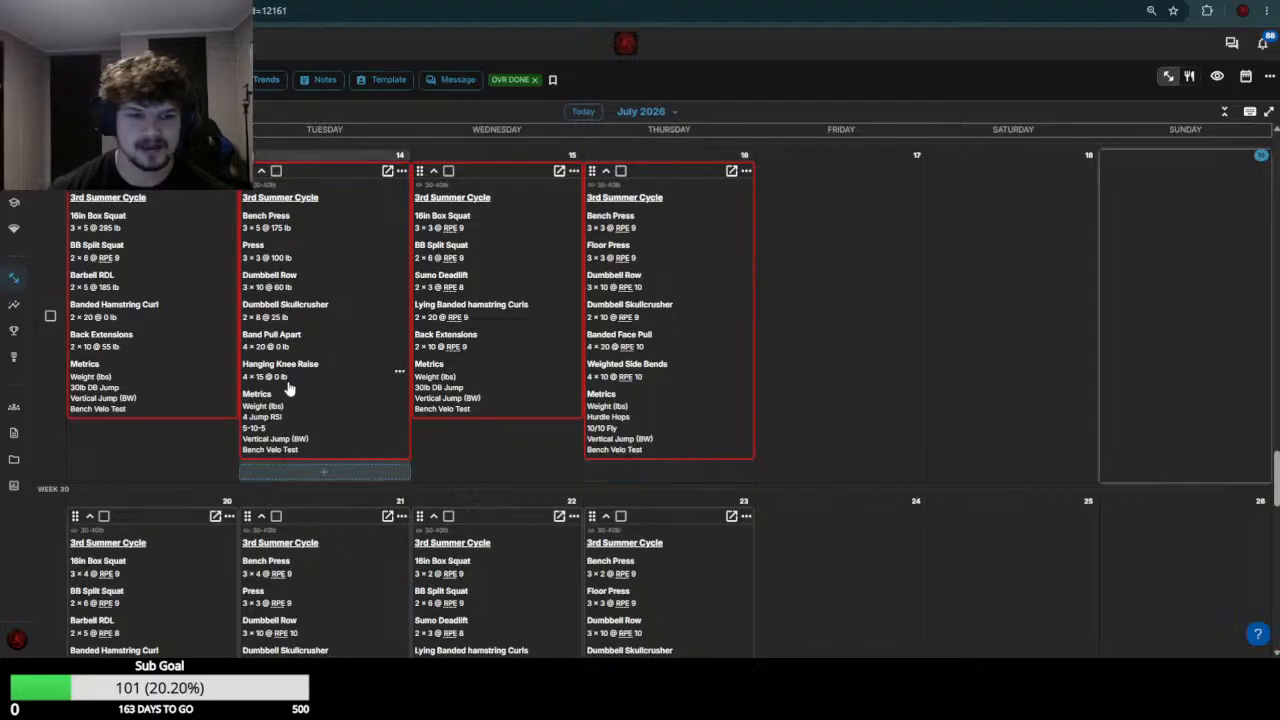
pyautogui.scroll(2, 288, 388)
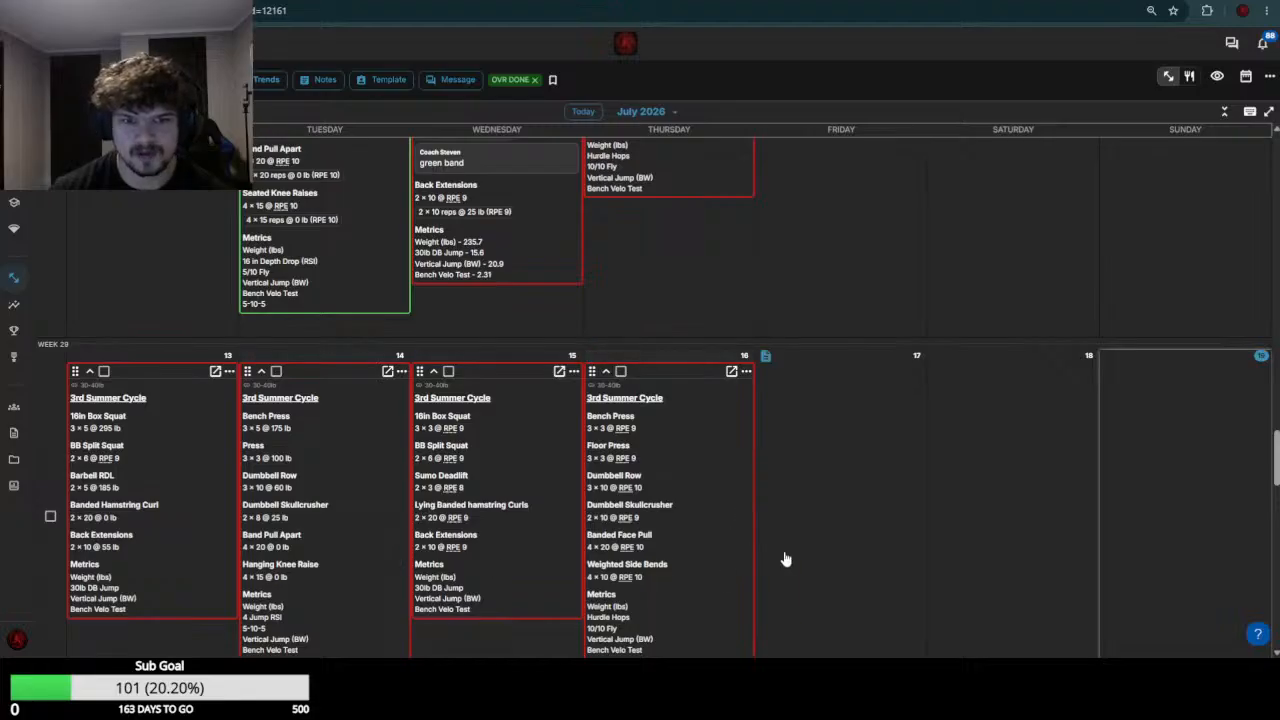
pyautogui.scroll(2, 657, 557)
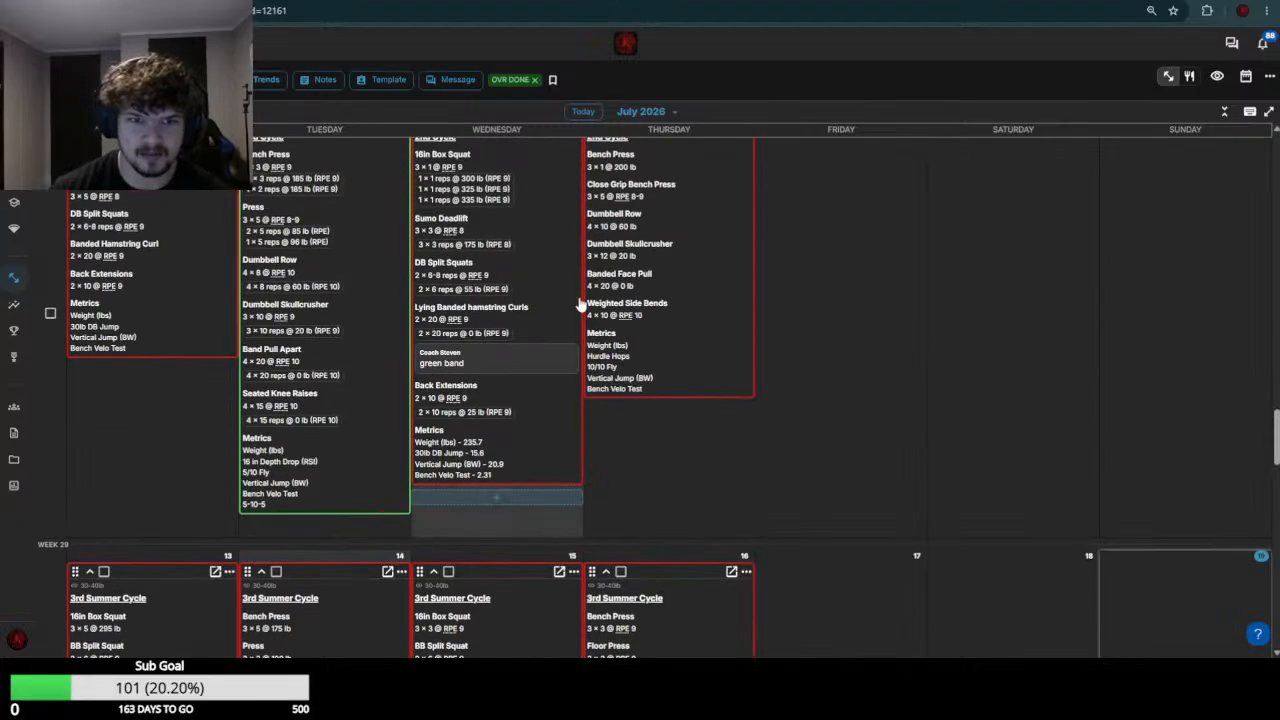
pyautogui.scroll(1, 573, 428)
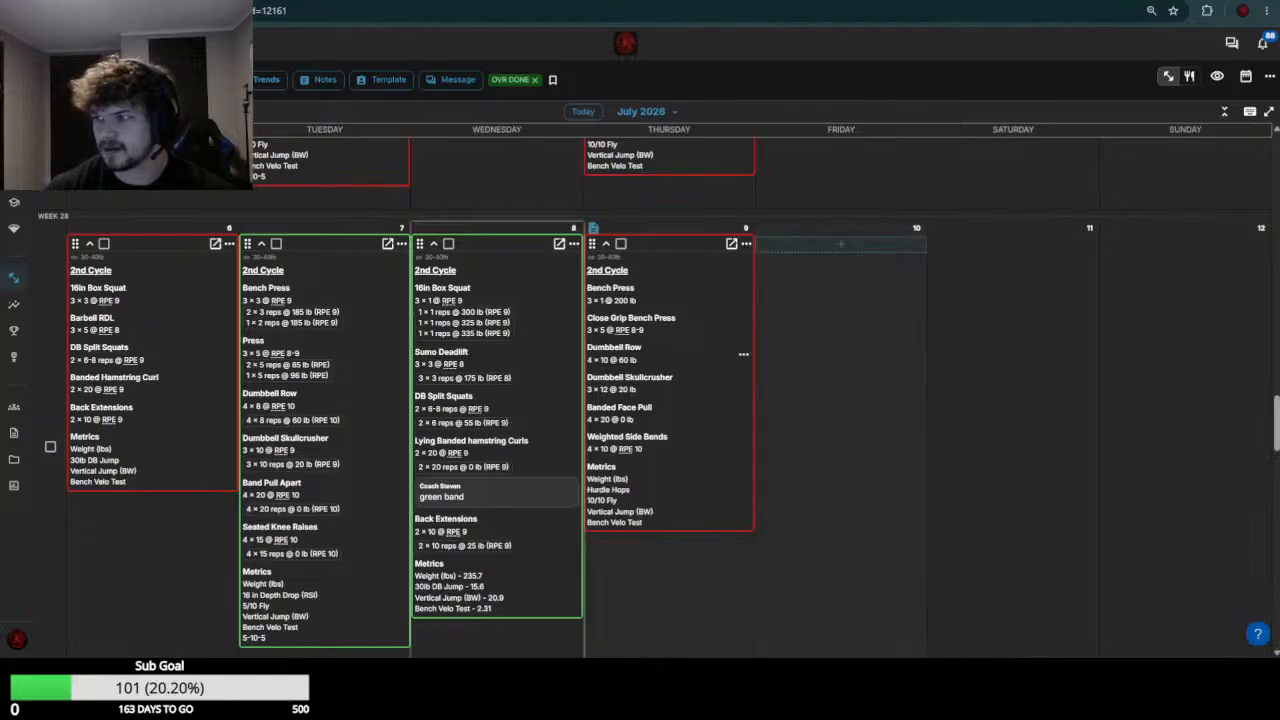
# Switch to another athlete's calendar, check the week 29 results, and open the July 20 and July 21 workouts for editing
pyautogui.hotkey('ctrl', 'Tab')
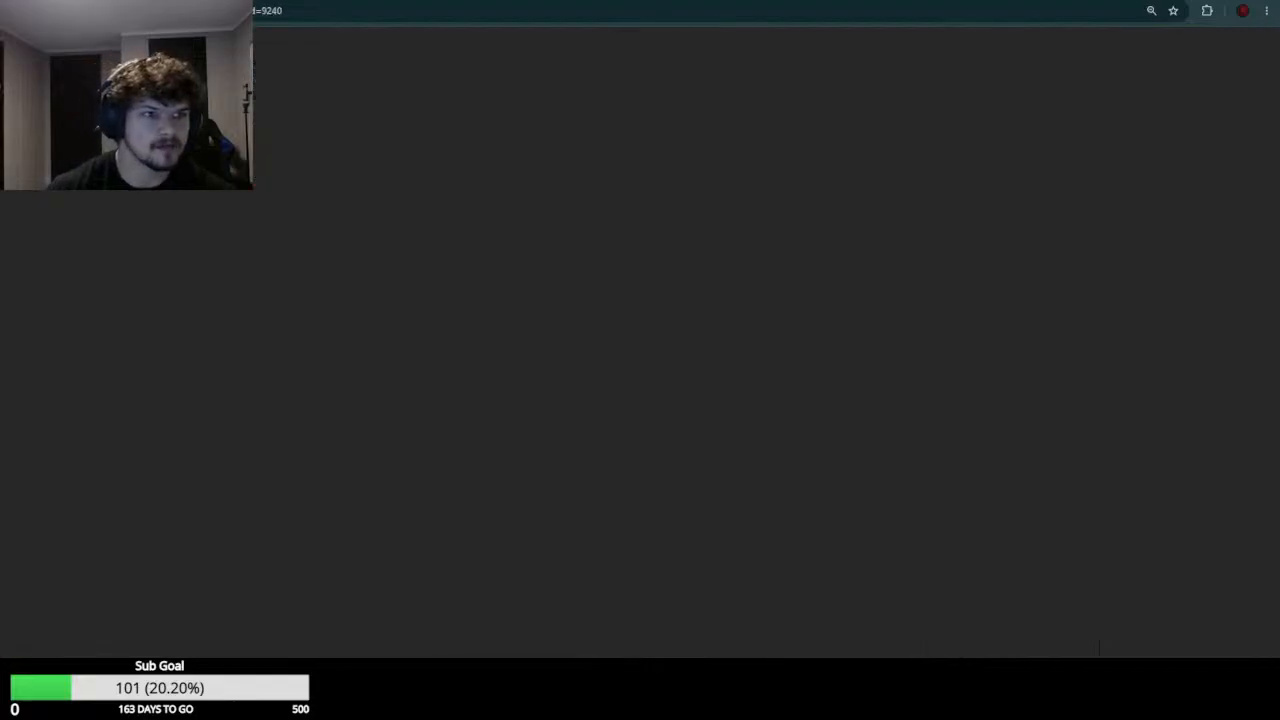
pyautogui.scroll(-2, 370, 239)
pyautogui.scroll(2, 500, 286)
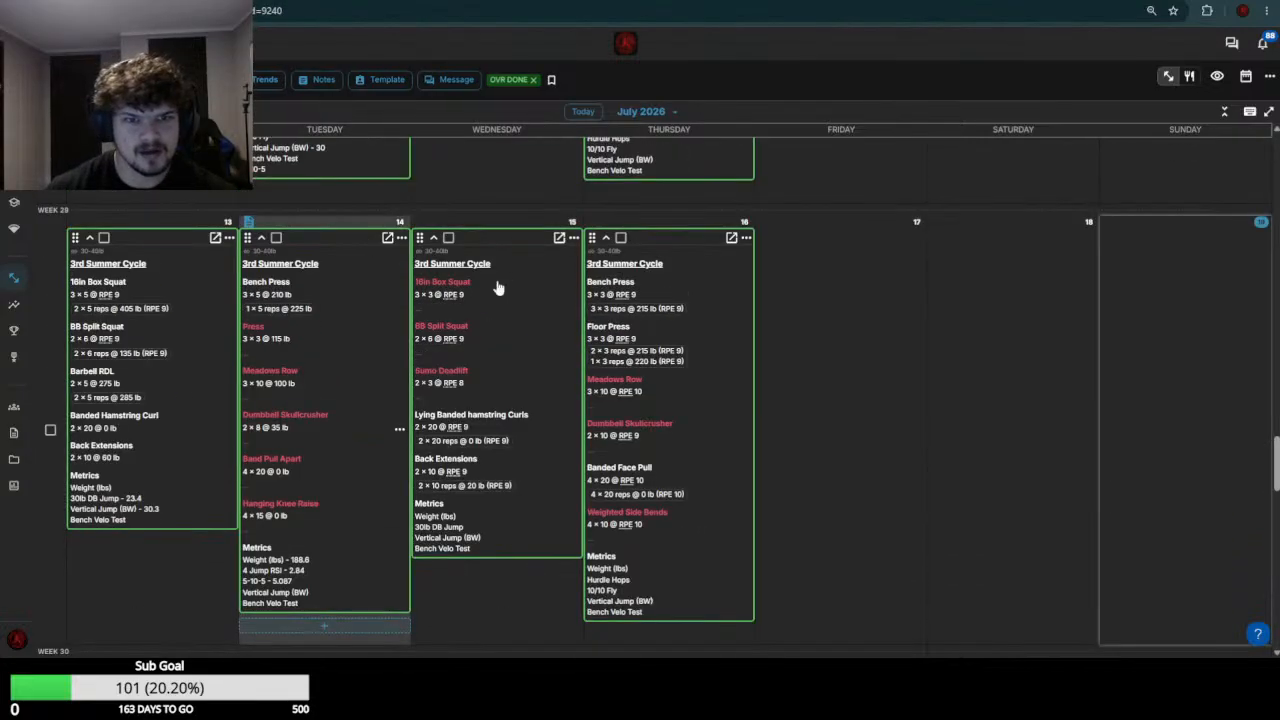
pyautogui.scroll(-1, 470, 350)
pyautogui.scroll(-1, 557, 338)
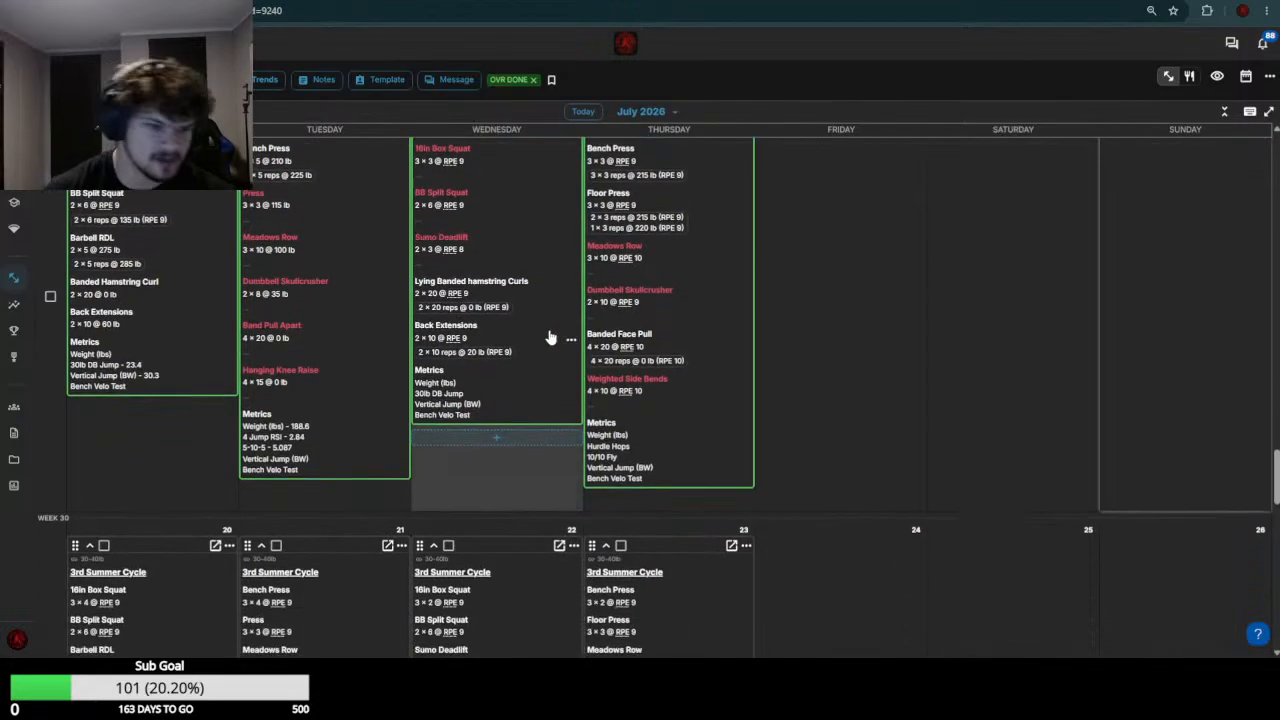
pyautogui.scroll(1, 548, 338)
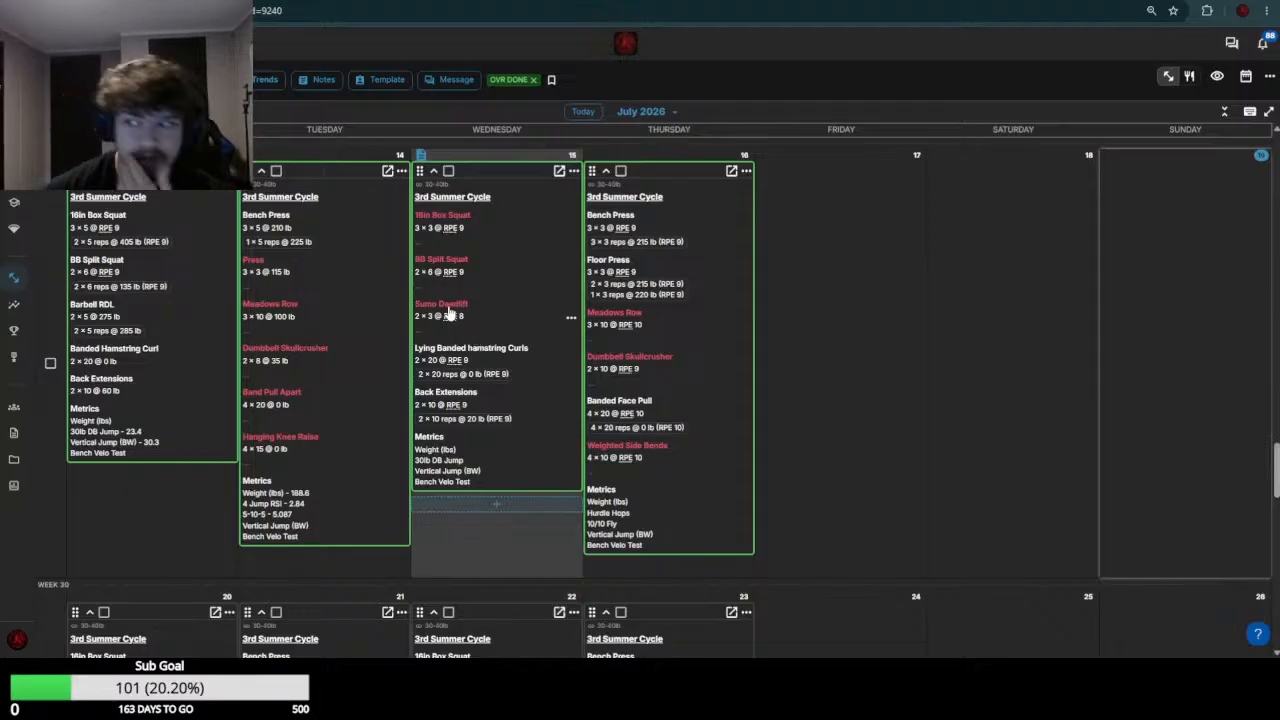
pyautogui.scroll(-3, 463, 308)
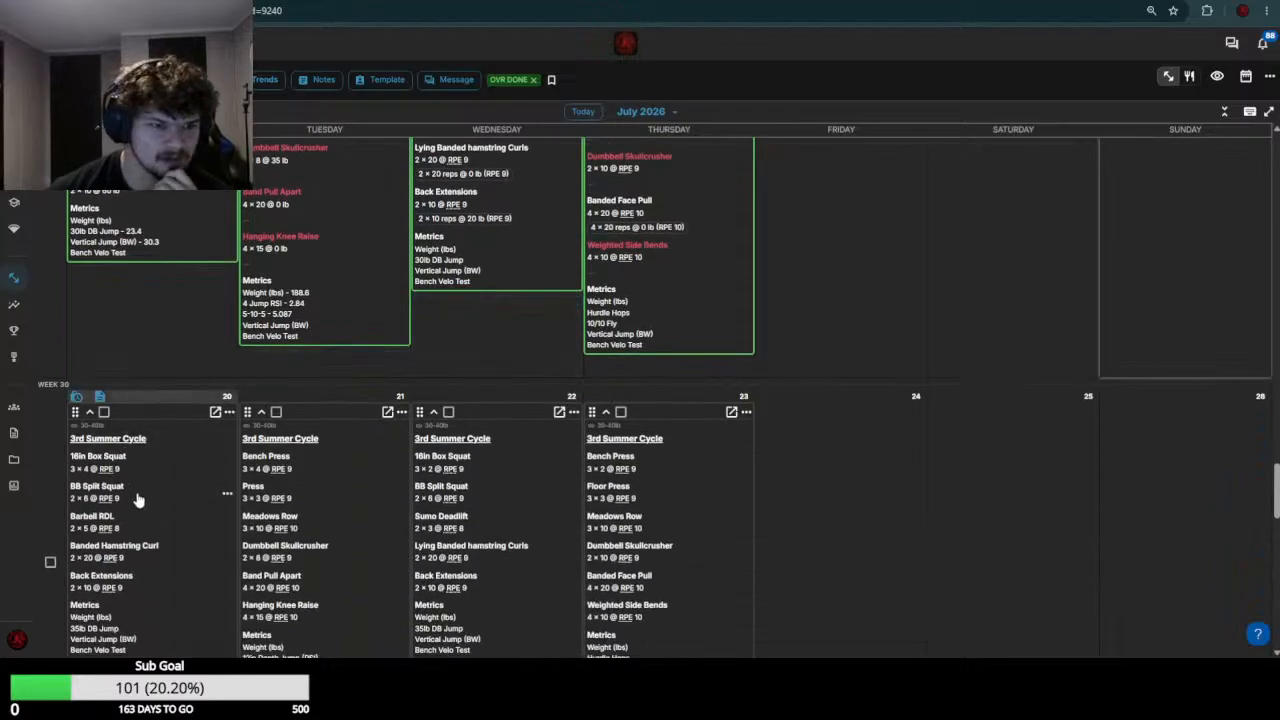
pyautogui.click(258, 498)
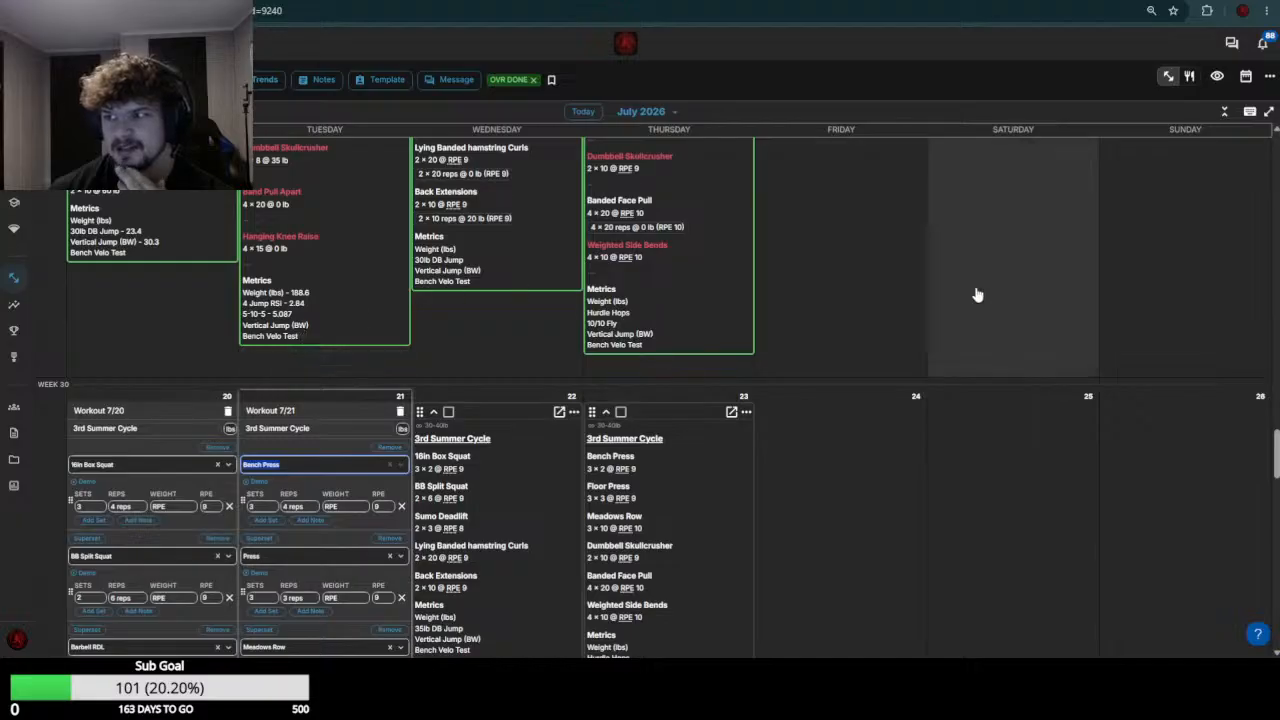
# Set the BB Split Squat weight to 140-145 in the July 20 workout, based on the July 13 results
pyautogui.scroll(-2, 149, 466)
pyautogui.scroll(5, 156, 468)
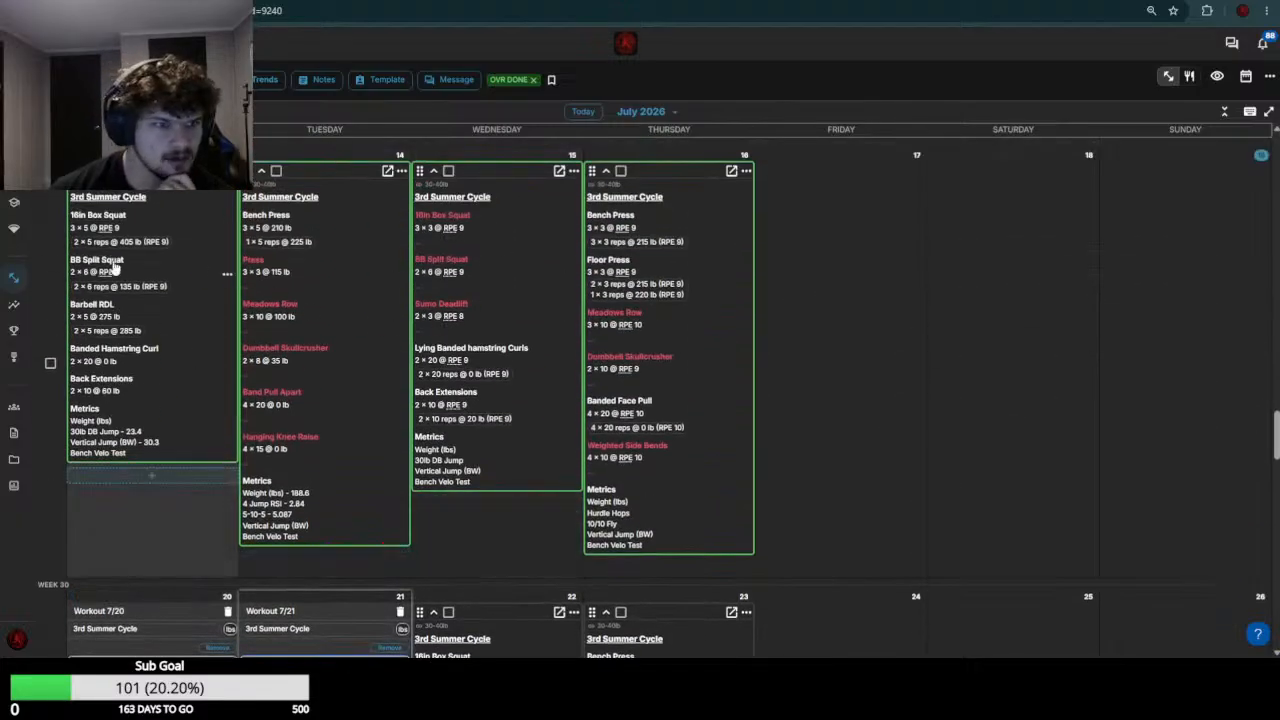
pyautogui.scroll(-1, 141, 430)
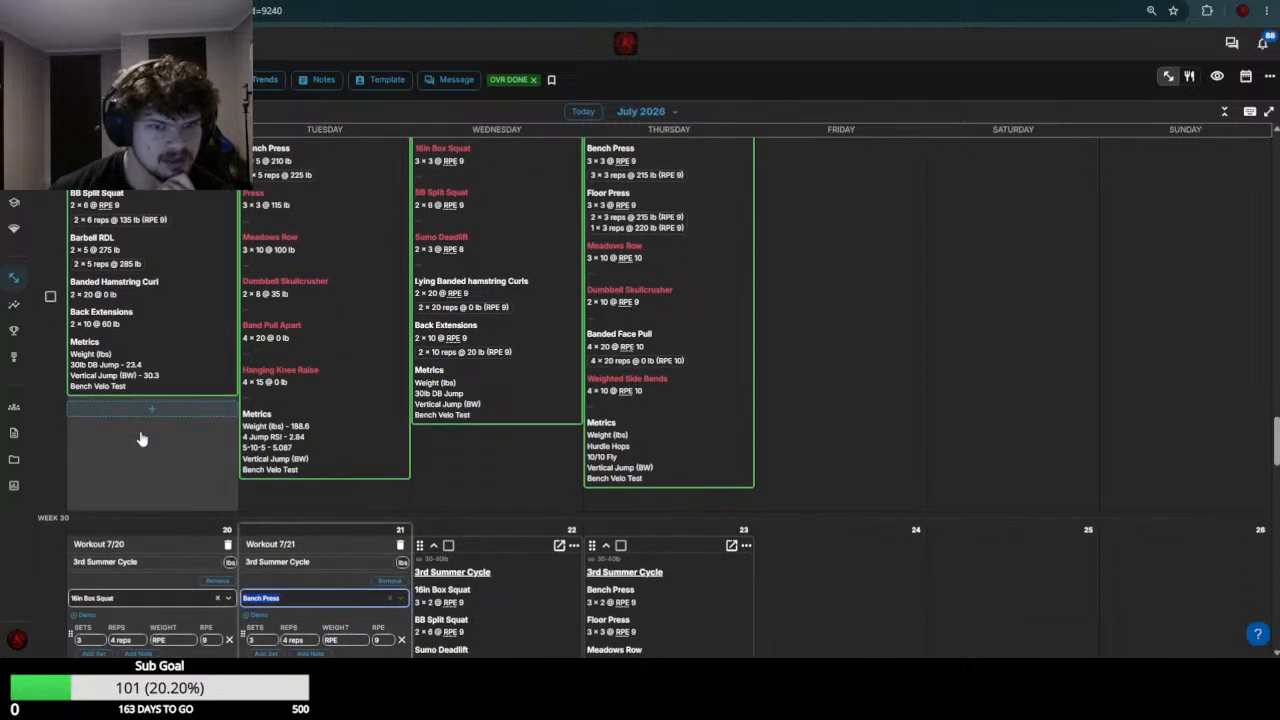
pyautogui.scroll(-2, 141, 440)
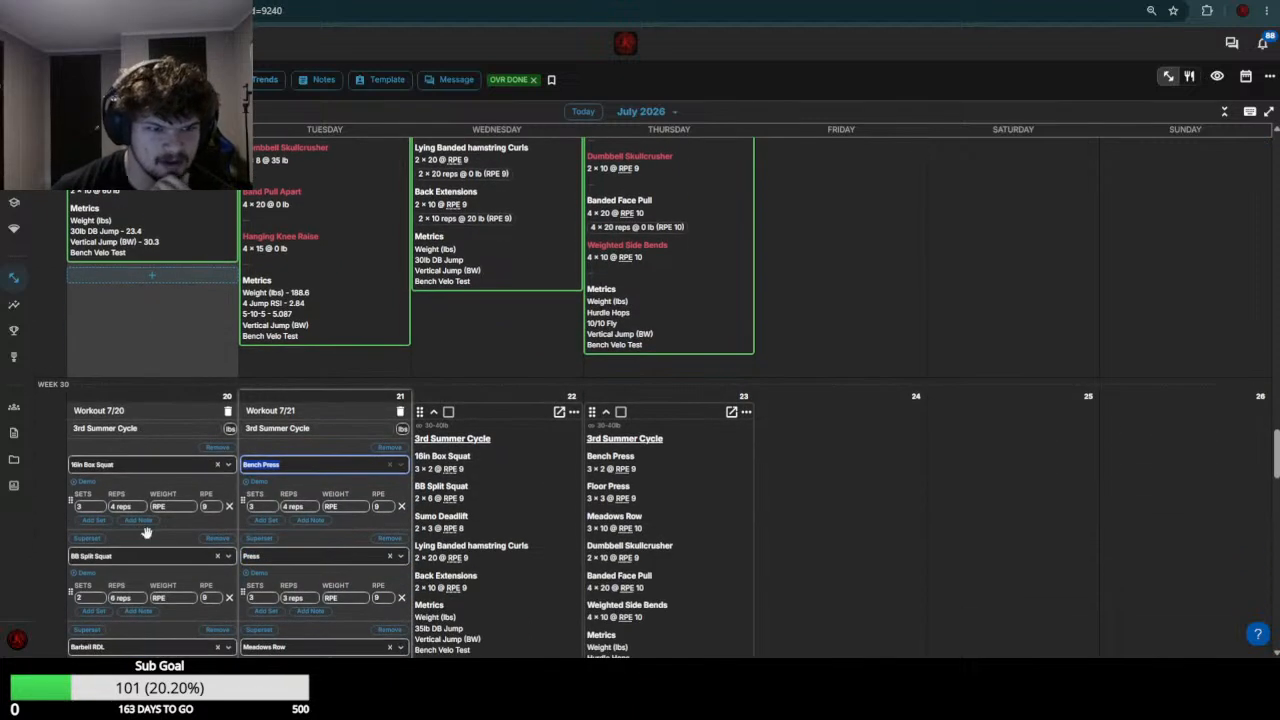
pyautogui.click(178, 599)
pyautogui.write('lb')
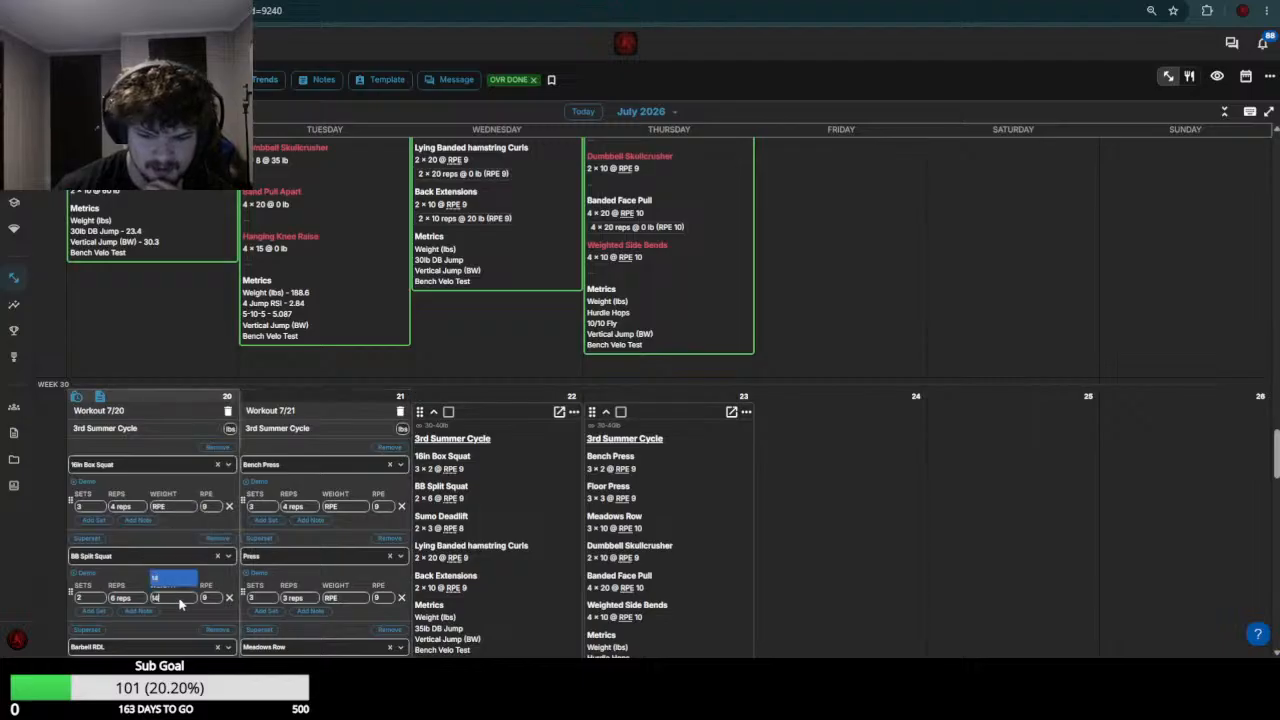
pyautogui.write('0-145')
pyautogui.press('Return')
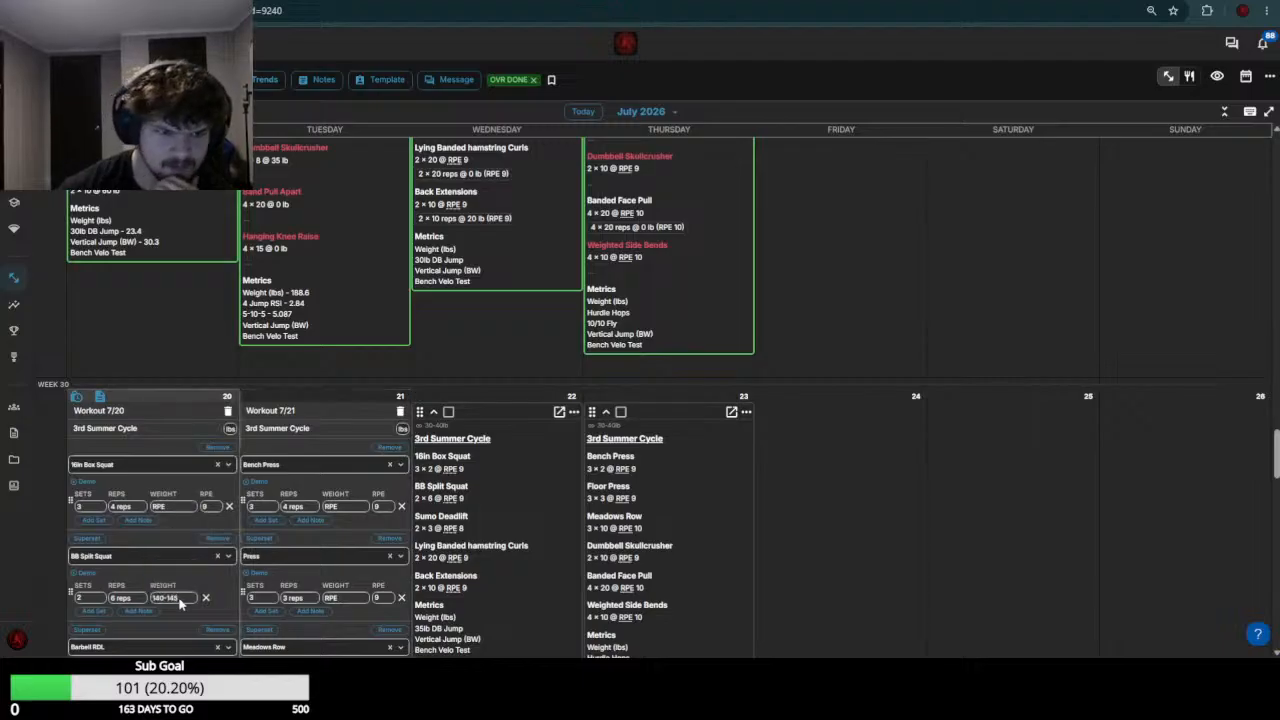
# Set the Barbell RDL weight to 285 and the Banded Hamstring Curl weight to 0 in the July 20 workout
pyautogui.scroll(2, 171, 351)
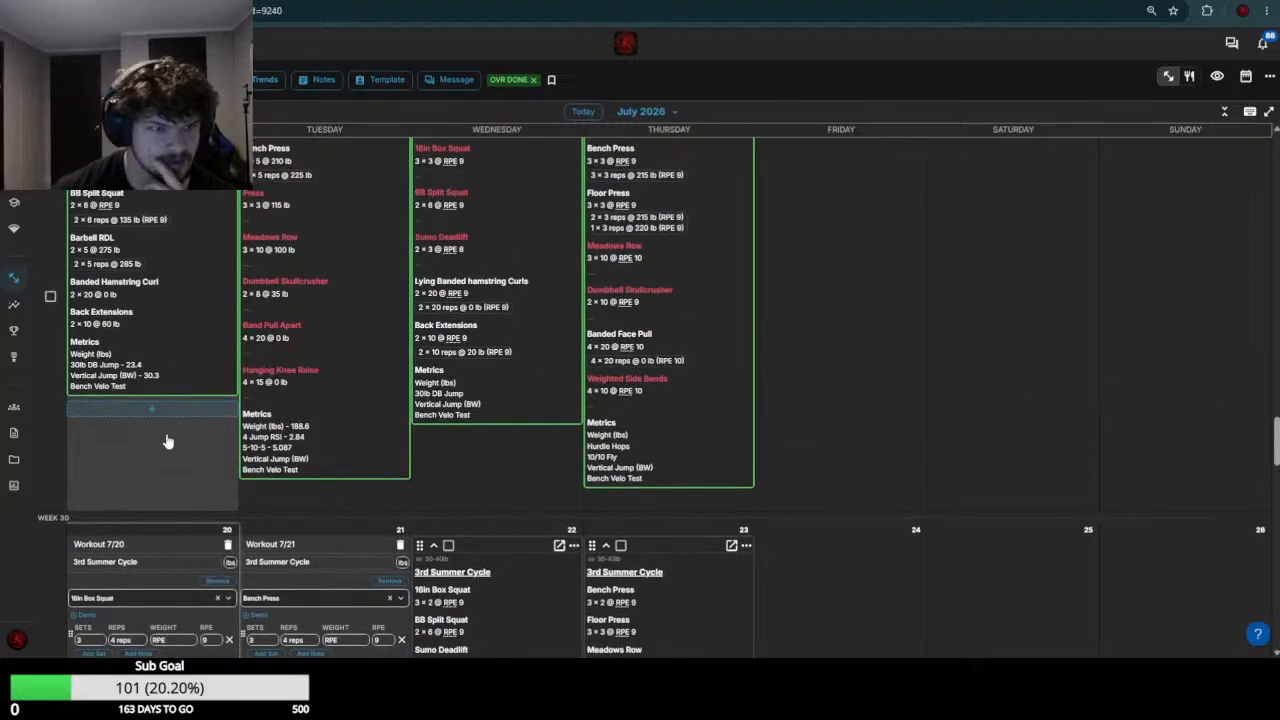
pyautogui.scroll(-5, 167, 441)
pyautogui.click(170, 421)
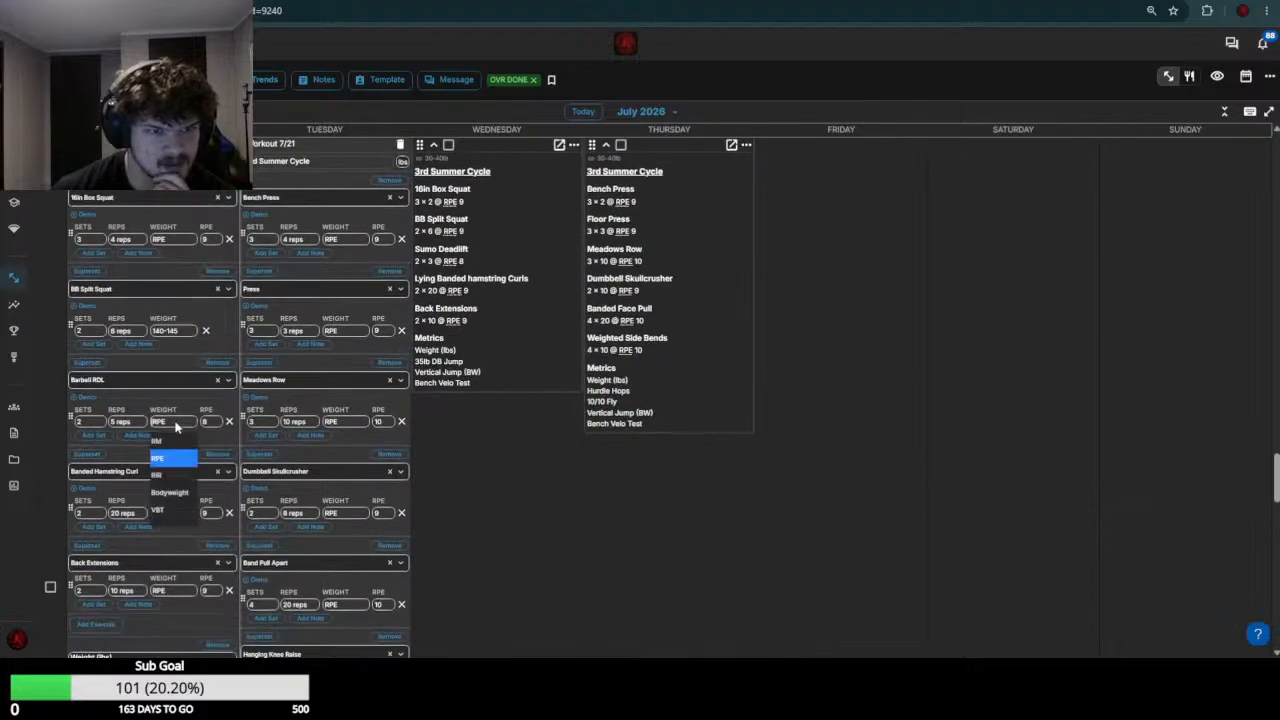
pyautogui.write('285')
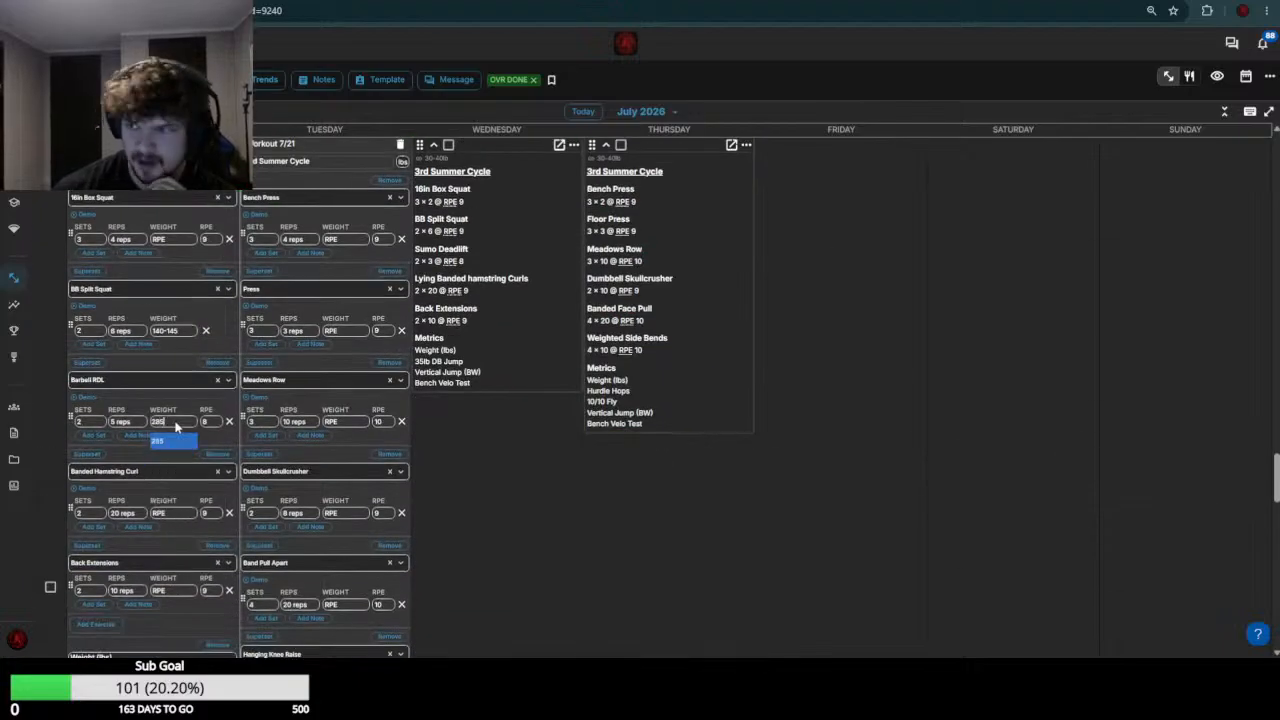
pyautogui.click(193, 512)
pyautogui.write('0')
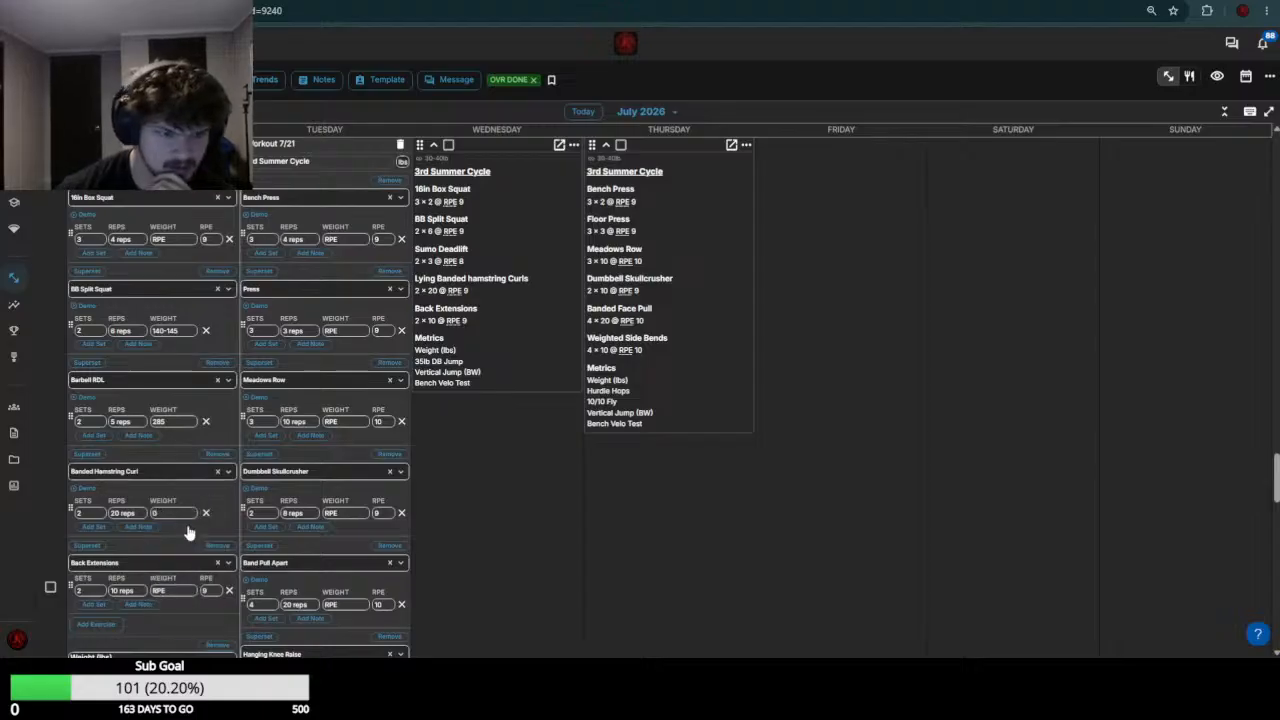
# Set the Back Extensions weight to 65 in the July 20 workout and save the workout
pyautogui.scroll(5, 186, 456)
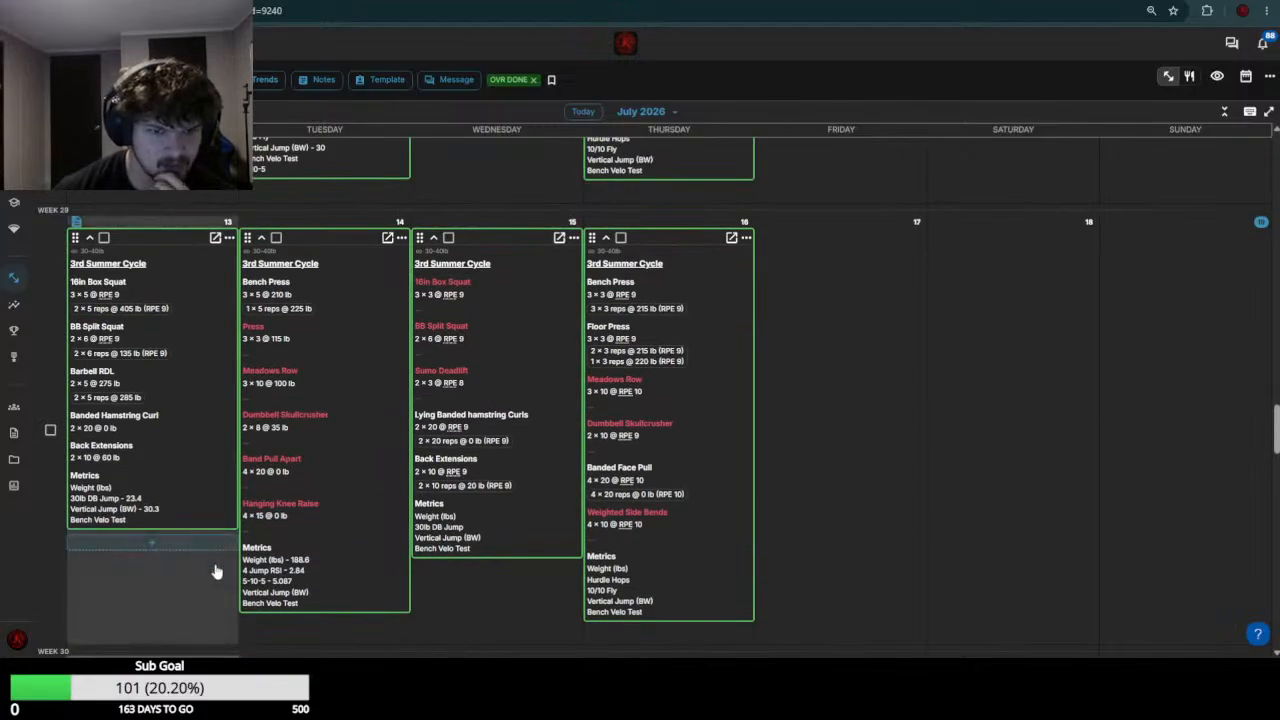
pyautogui.scroll(-8, 181, 592)
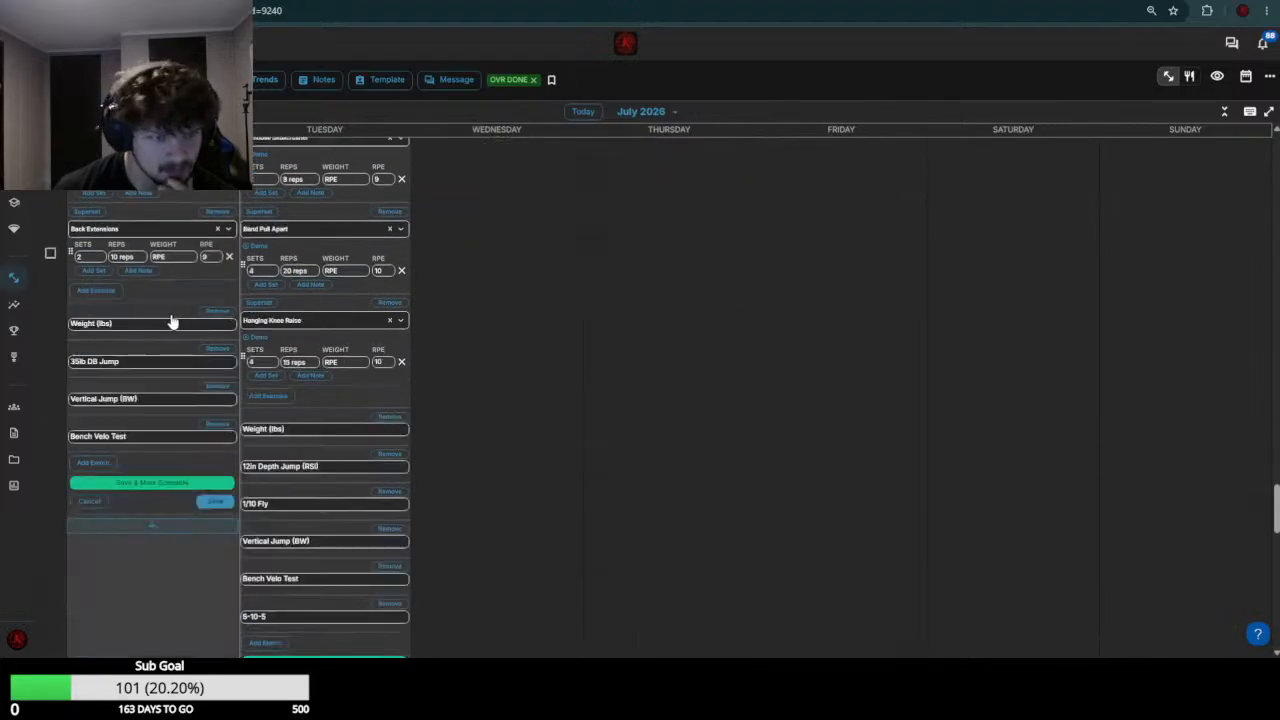
pyautogui.click(167, 255)
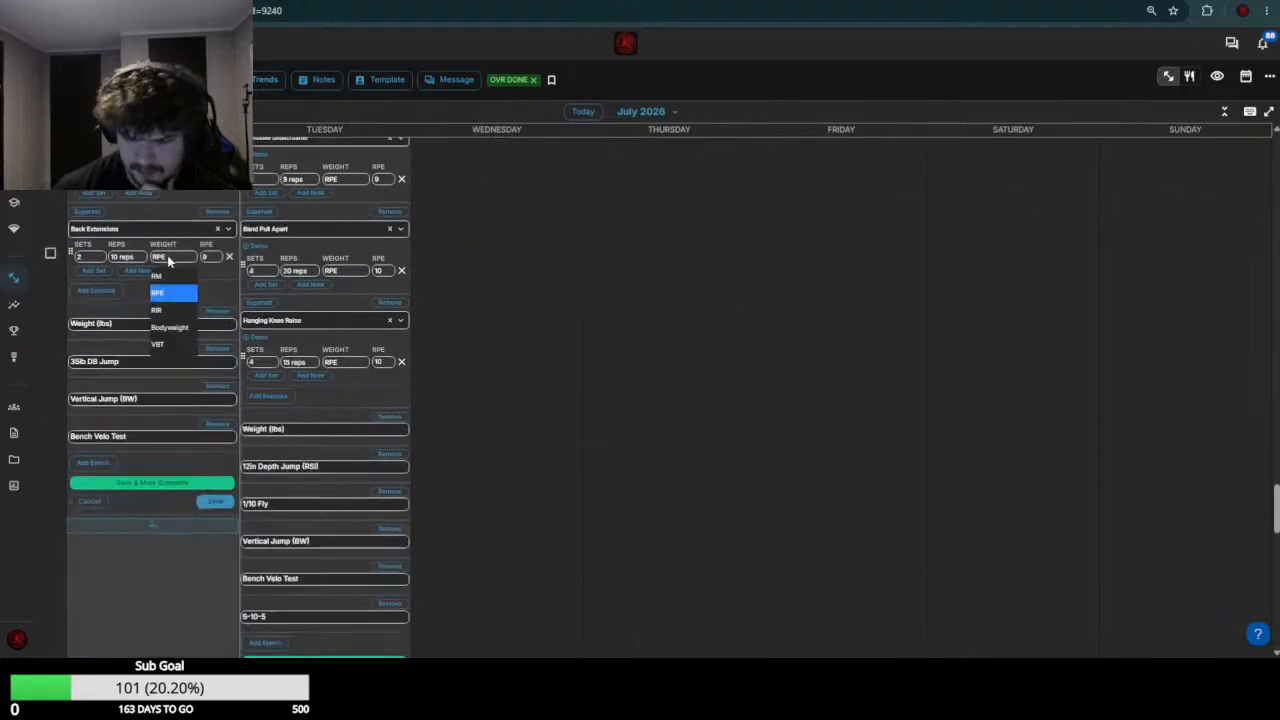
pyautogui.write('85')
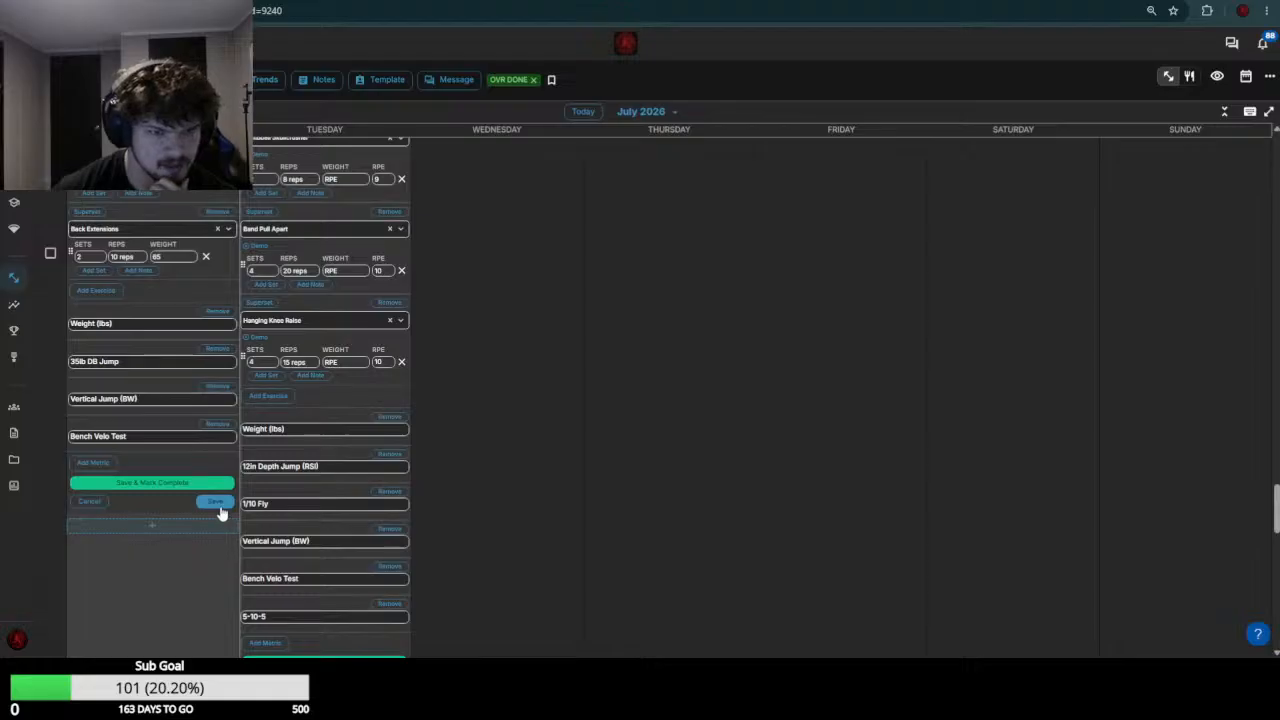
# Check the week 29 bench results and set the Bench Press weight to 215 in the July 21 workout
pyautogui.scroll(5, 331, 490)
pyautogui.scroll(5, 343, 489)
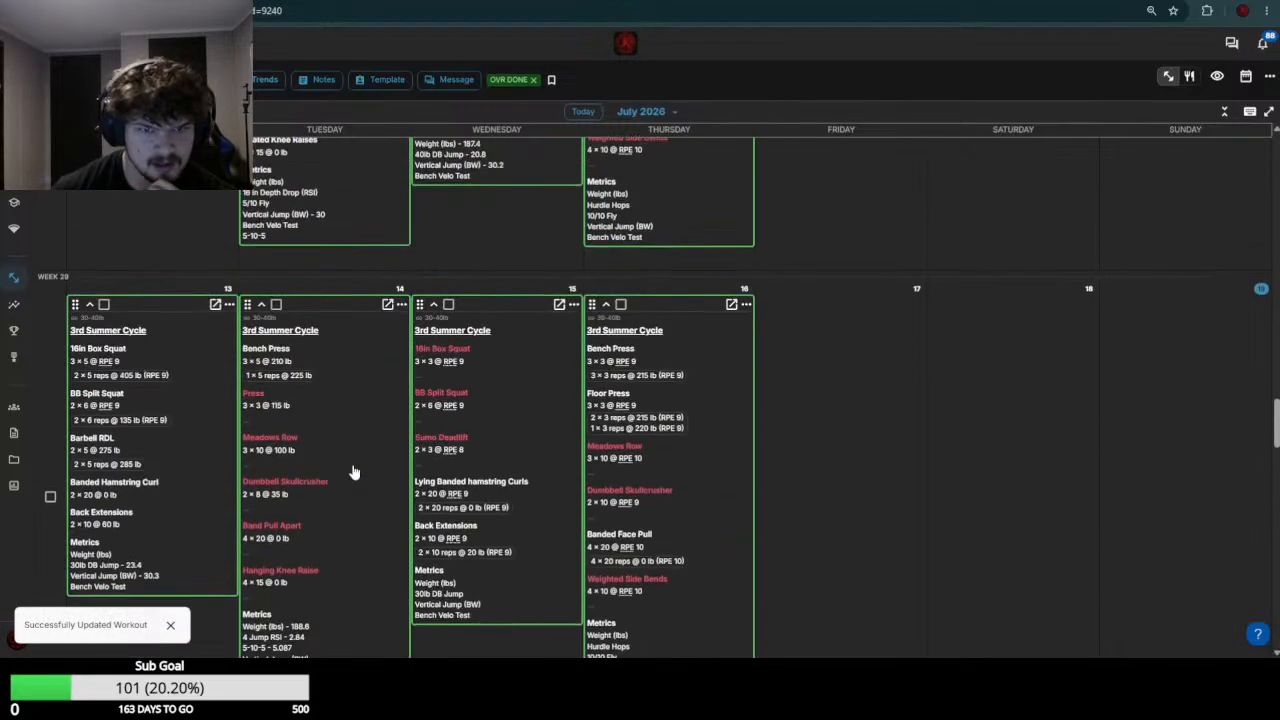
pyautogui.scroll(-2, 352, 472)
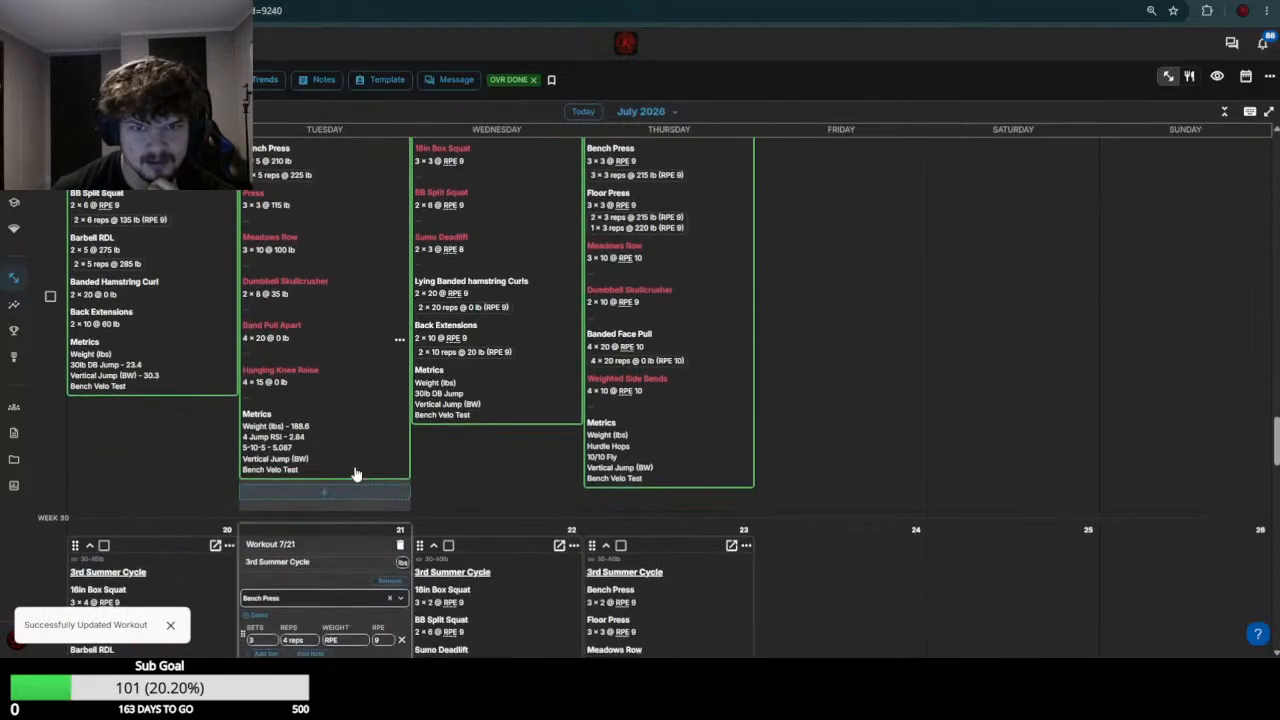
pyautogui.scroll(-4, 352, 473)
pyautogui.scroll(3, 305, 422)
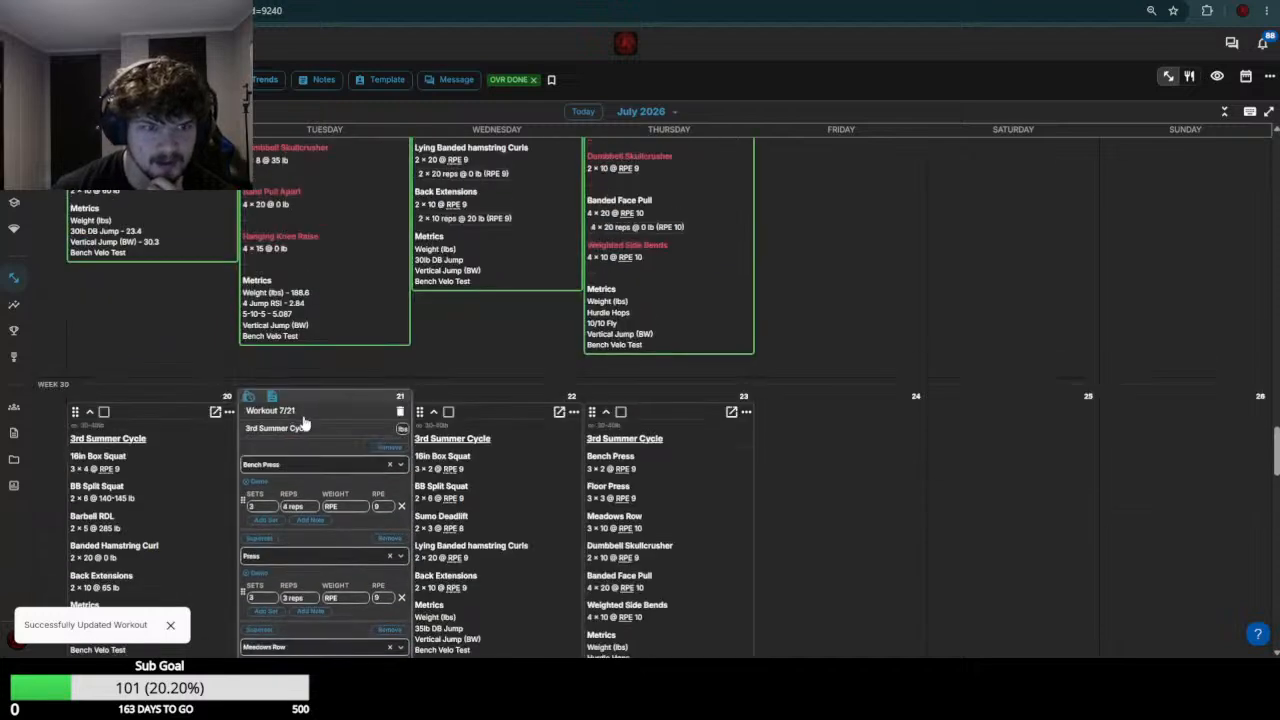
pyautogui.scroll(3, 305, 422)
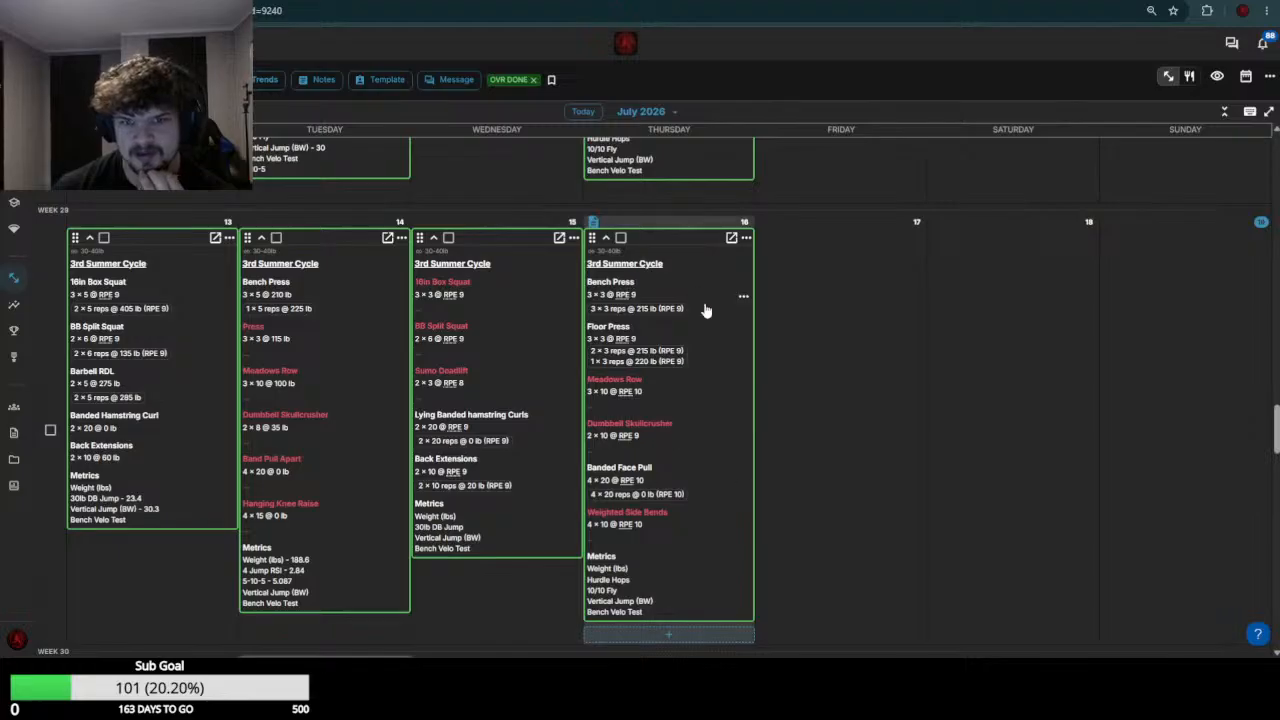
pyautogui.scroll(-1, 662, 487)
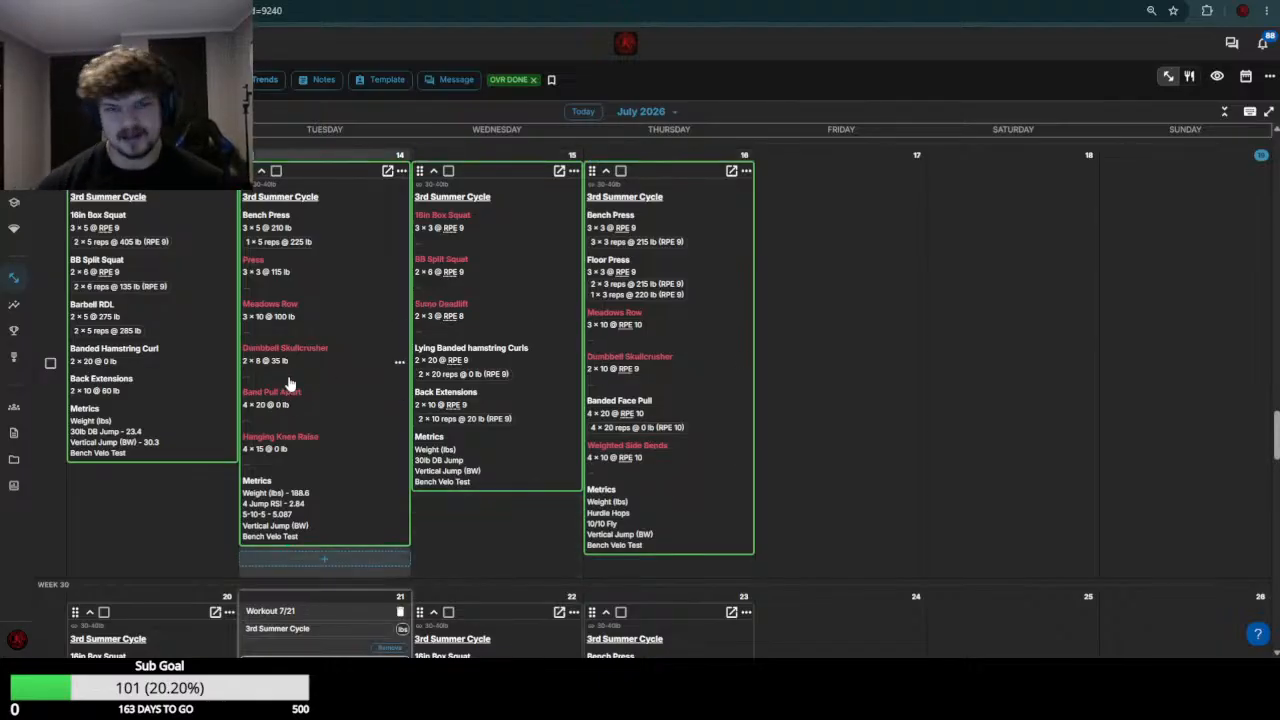
pyautogui.scroll(-2, 291, 362)
pyautogui.scroll(-2, 290, 345)
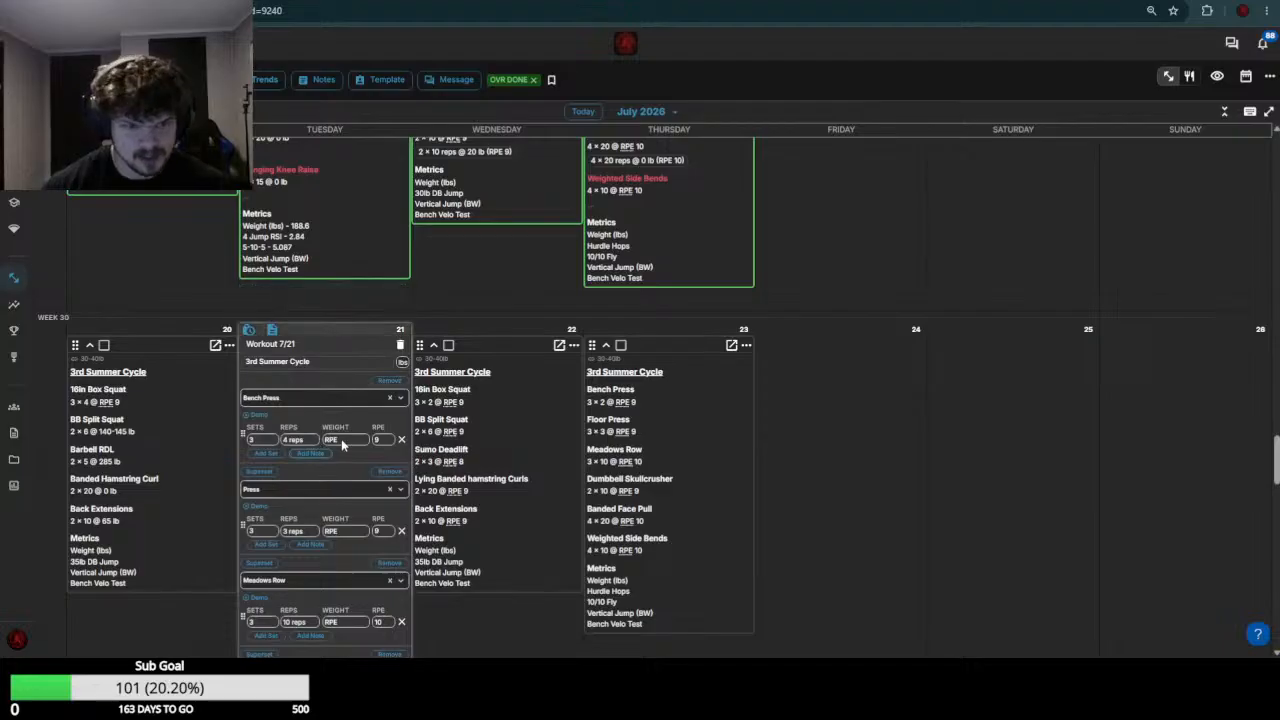
pyautogui.click(341, 440)
pyautogui.click(330, 458)
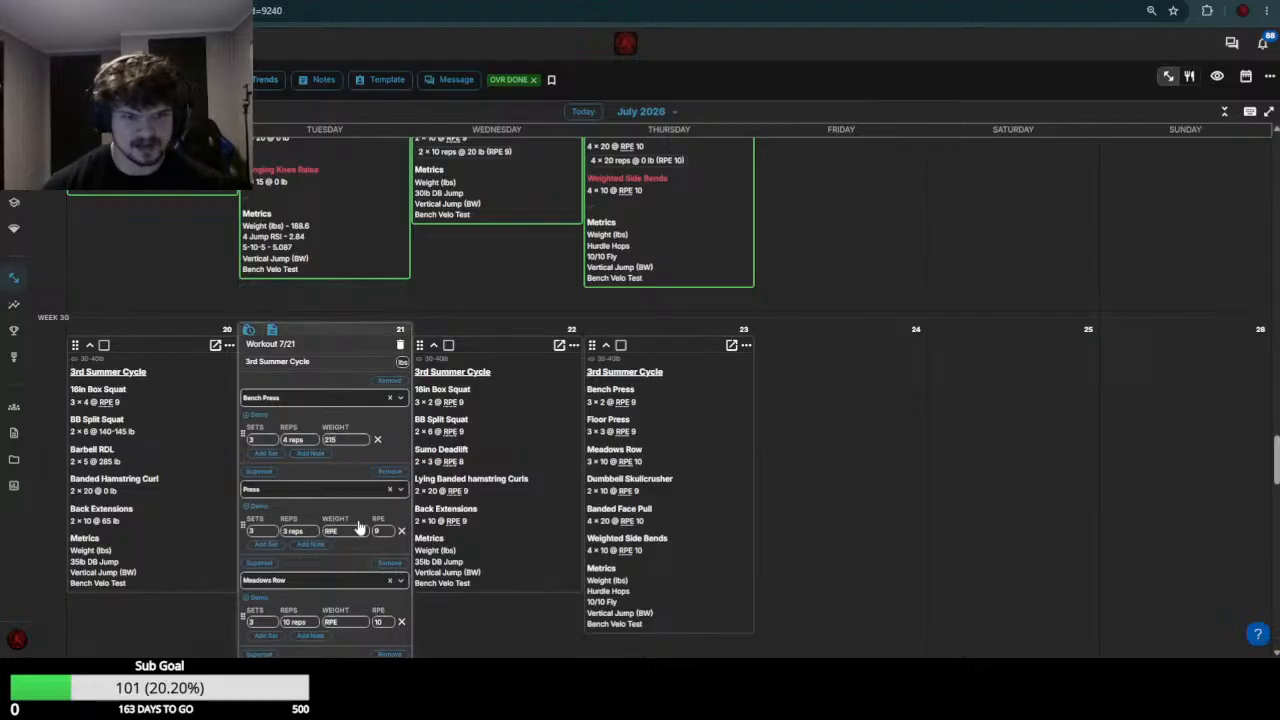
# Replace the Press exercise in the July 21 workout with Dumbbell Shoulder Press
pyautogui.scroll(3, 354, 530)
pyautogui.scroll(-6, 352, 521)
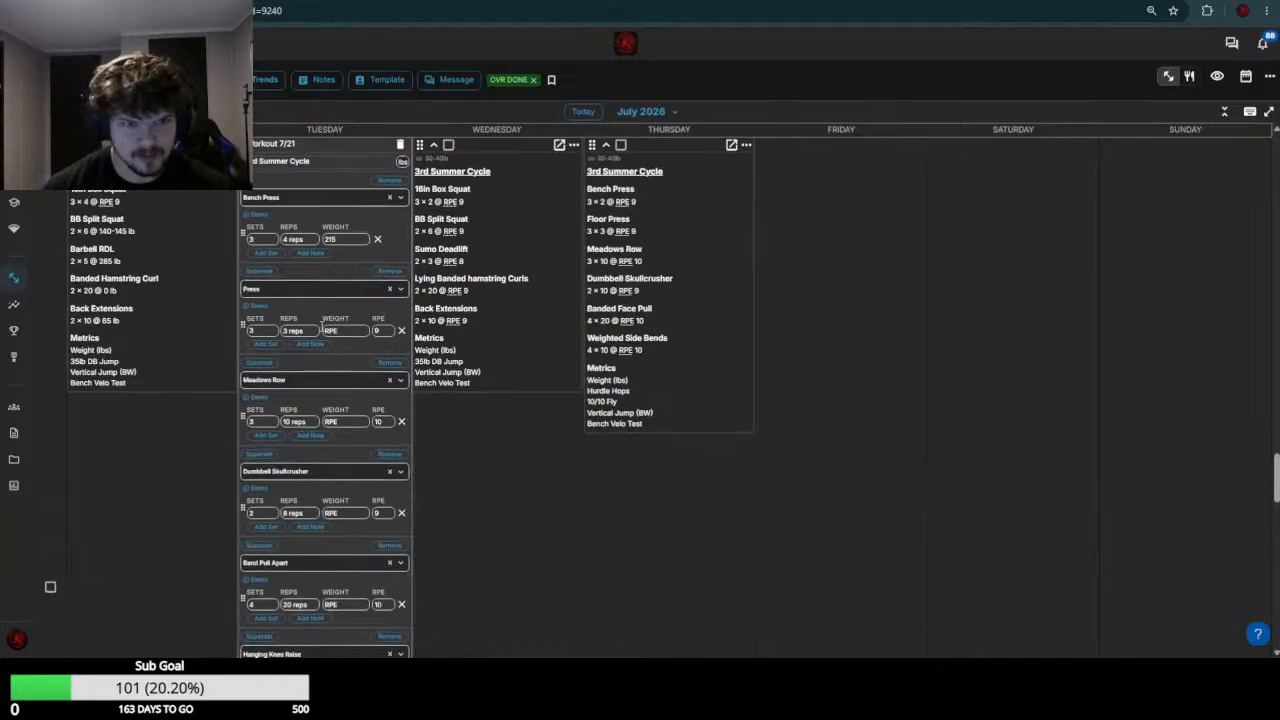
pyautogui.click(309, 289)
pyautogui.write('Dumb')
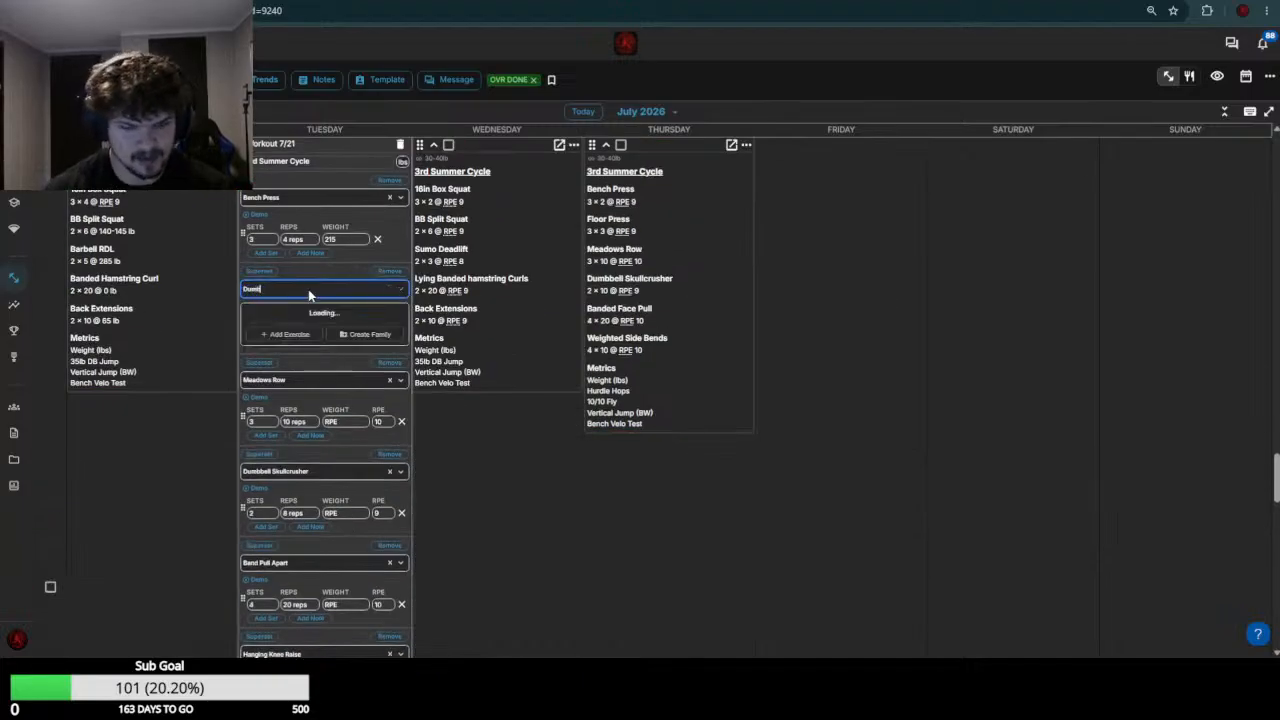
pyautogui.write('bell Press')
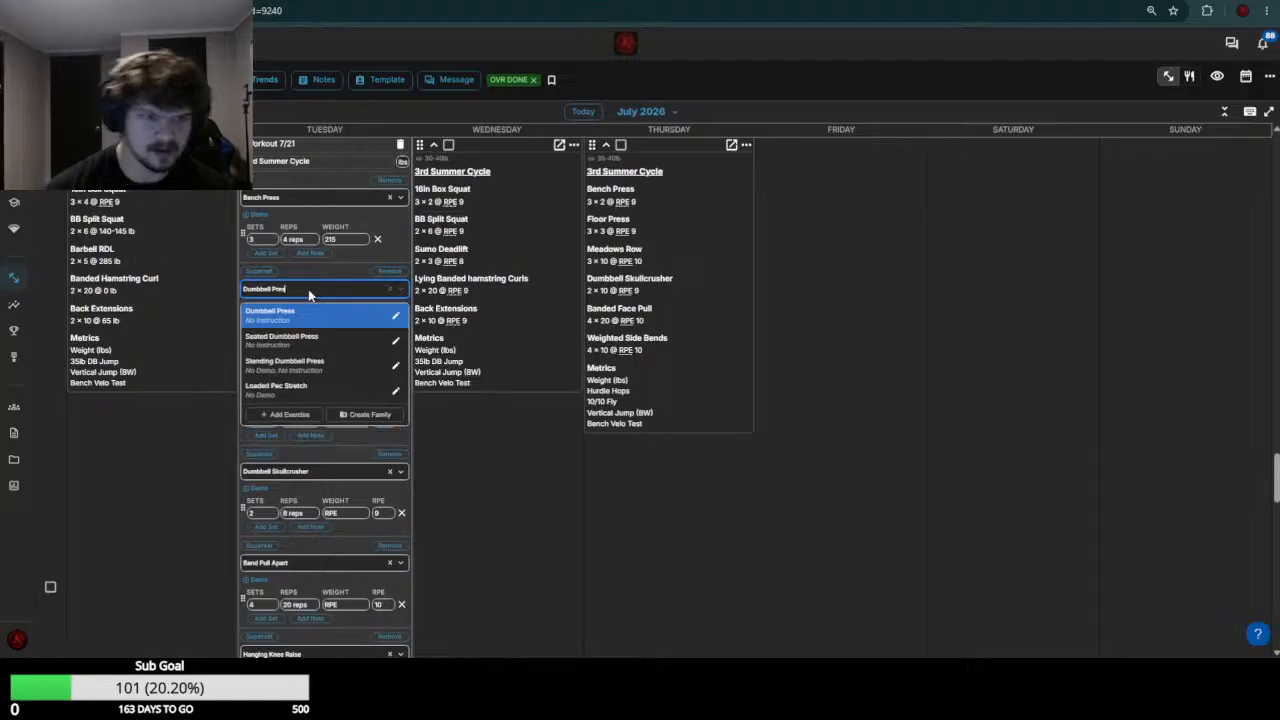
pyautogui.click(305, 320)
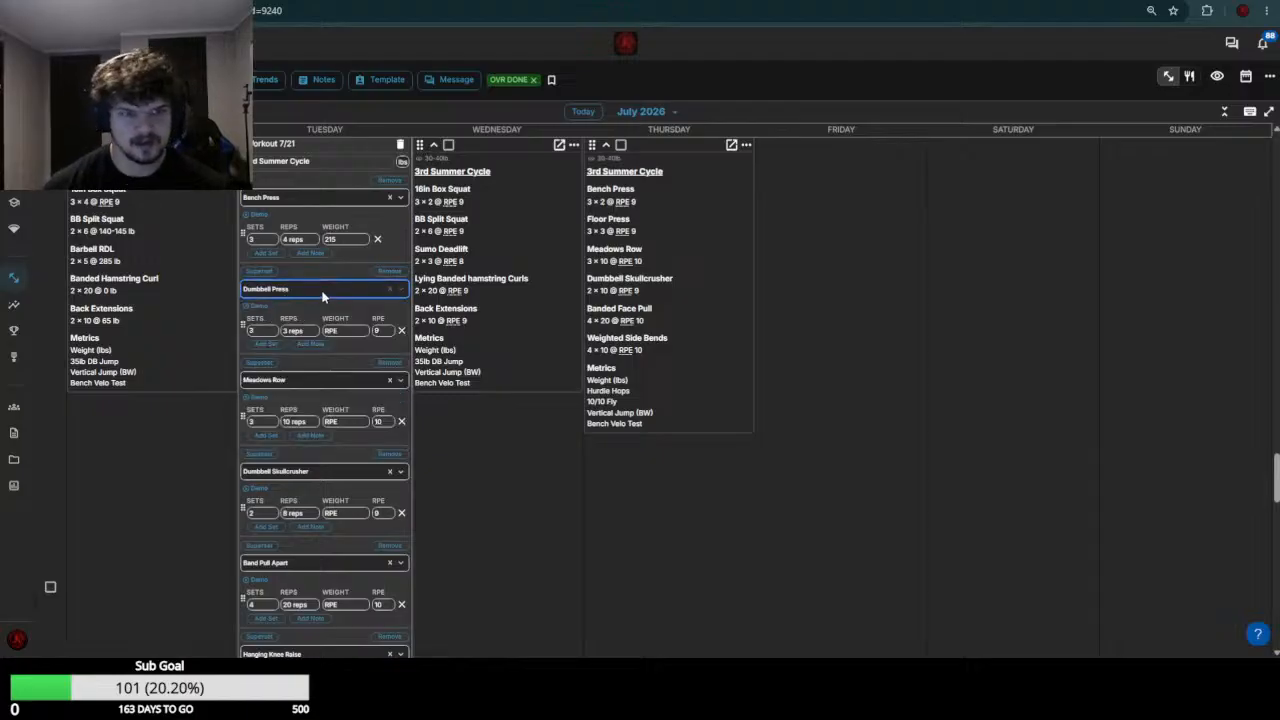
pyautogui.click(308, 292)
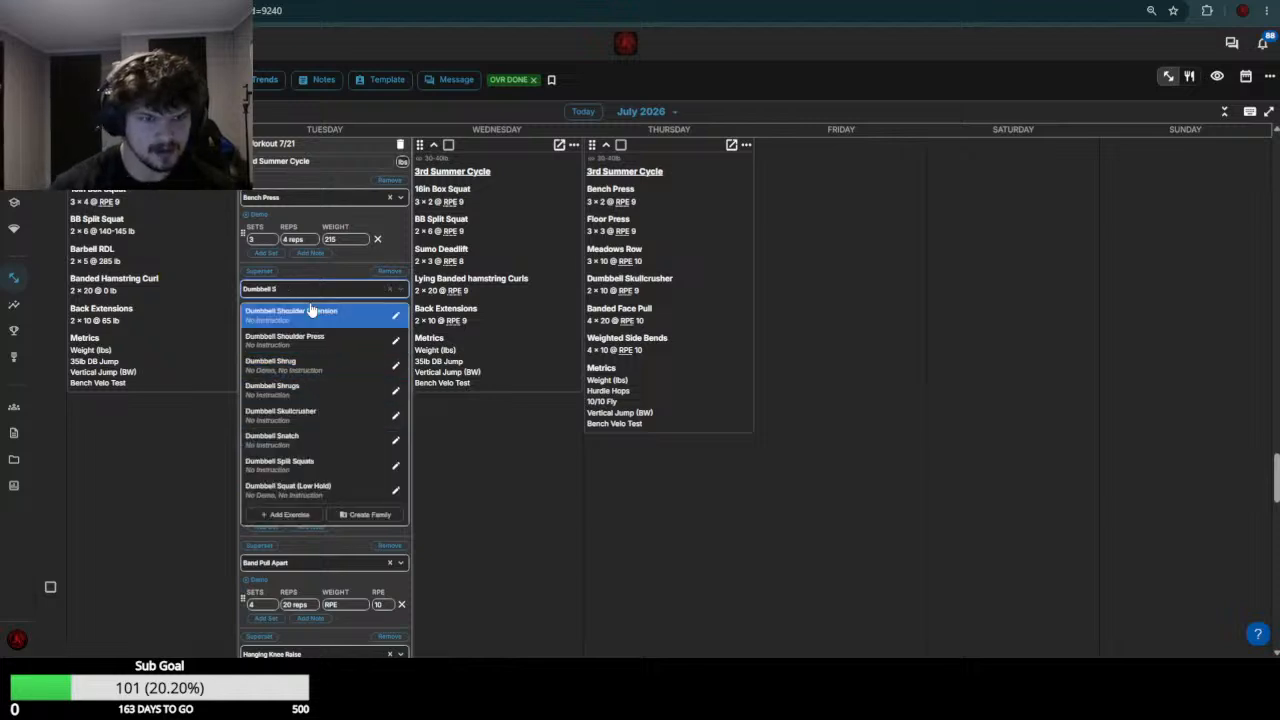
pyautogui.click(289, 337)
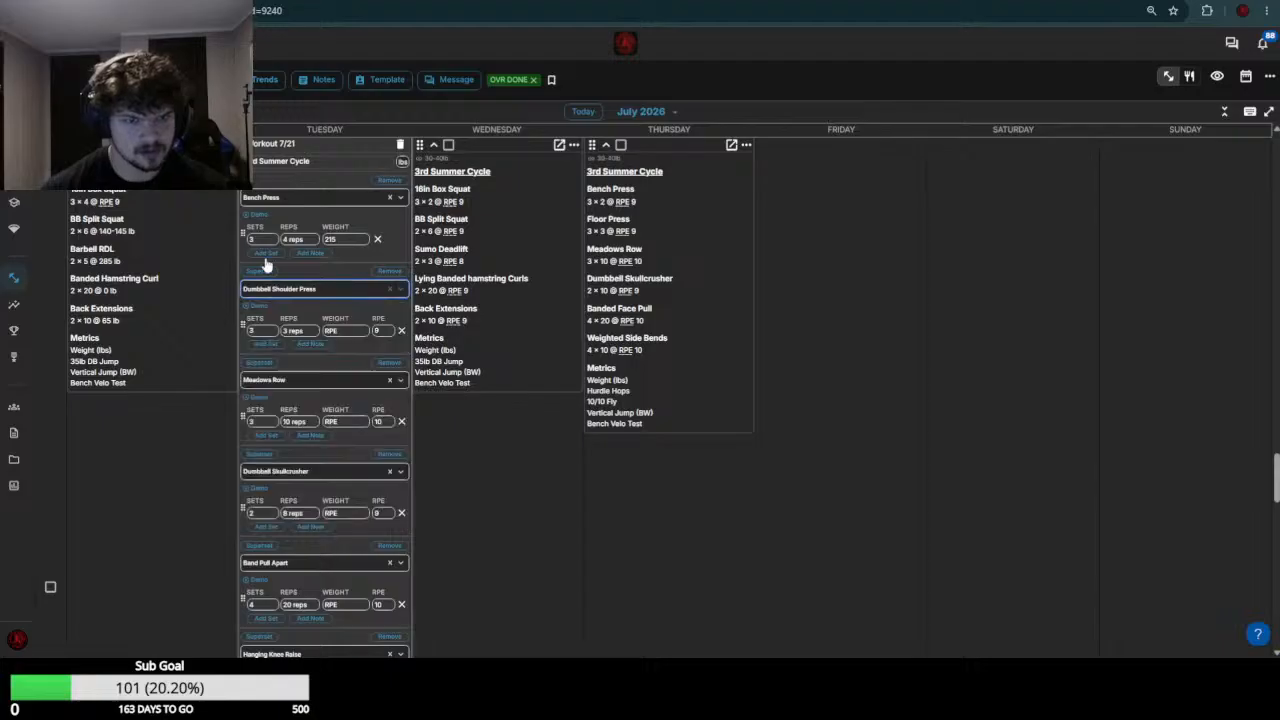
# Set the Dumbbell Shoulder Press to 5 reps in the July 21 workout
pyautogui.click(294, 336)
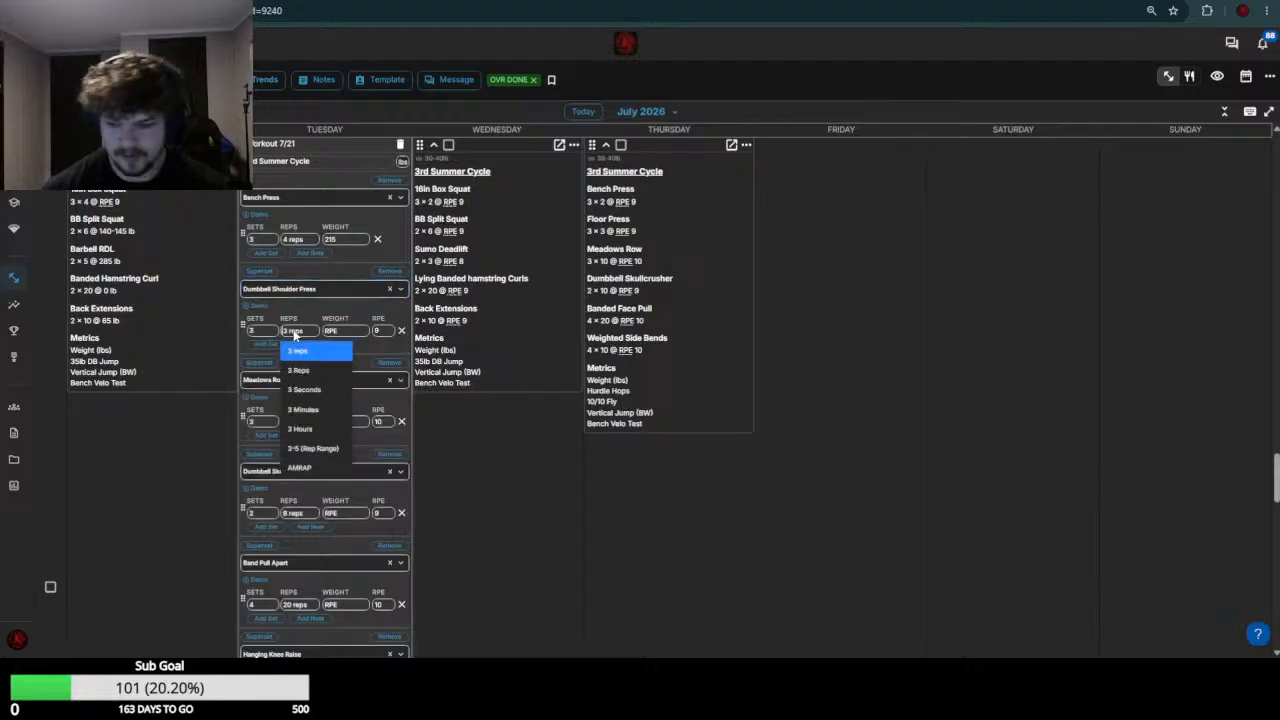
pyautogui.write('5')
pyautogui.press('Return')
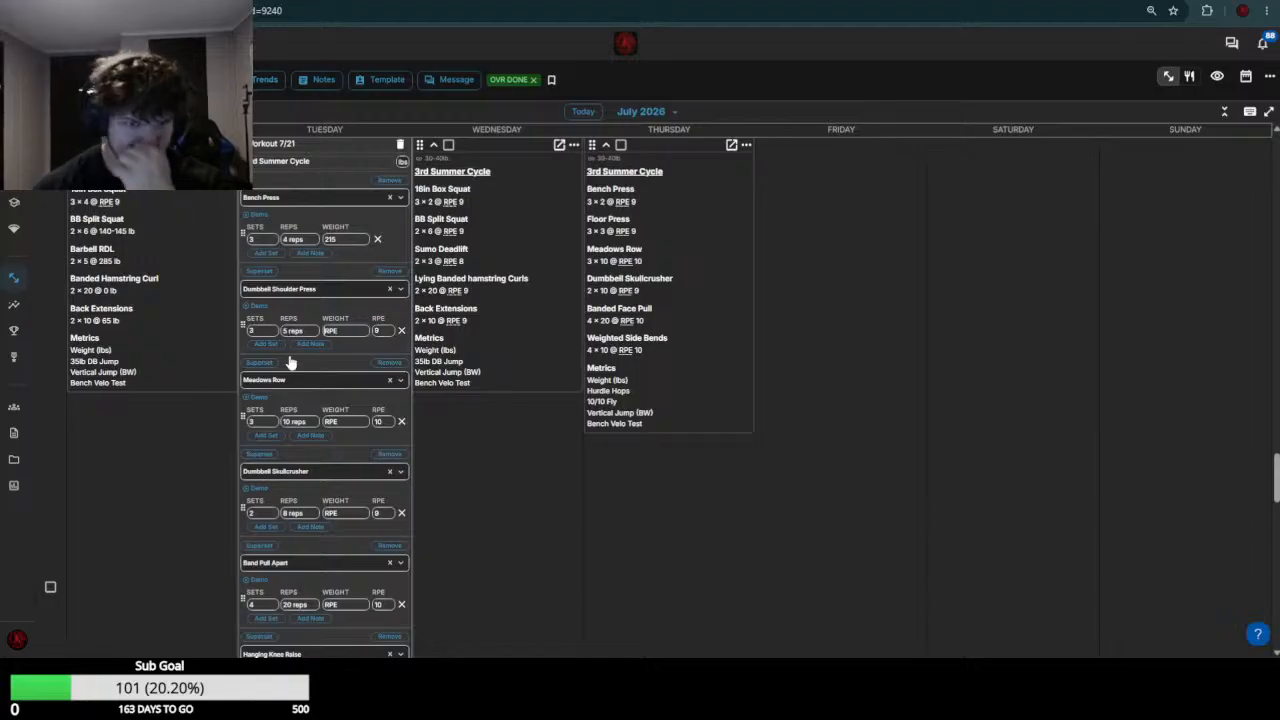
# Check the July 14 results and set the Meadows Row weight to 90 in the July 21 workout
pyautogui.scroll(3, 343, 400)
pyautogui.scroll(2, 335, 403)
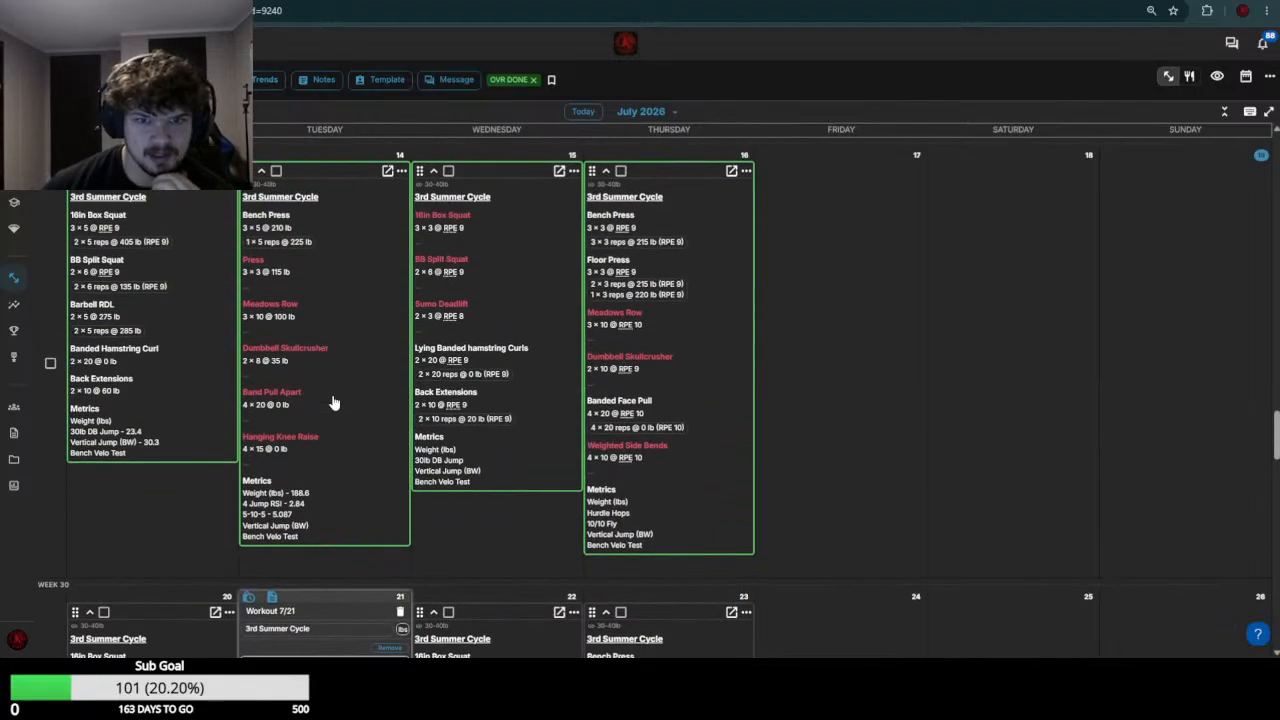
pyautogui.scroll(-2, 351, 440)
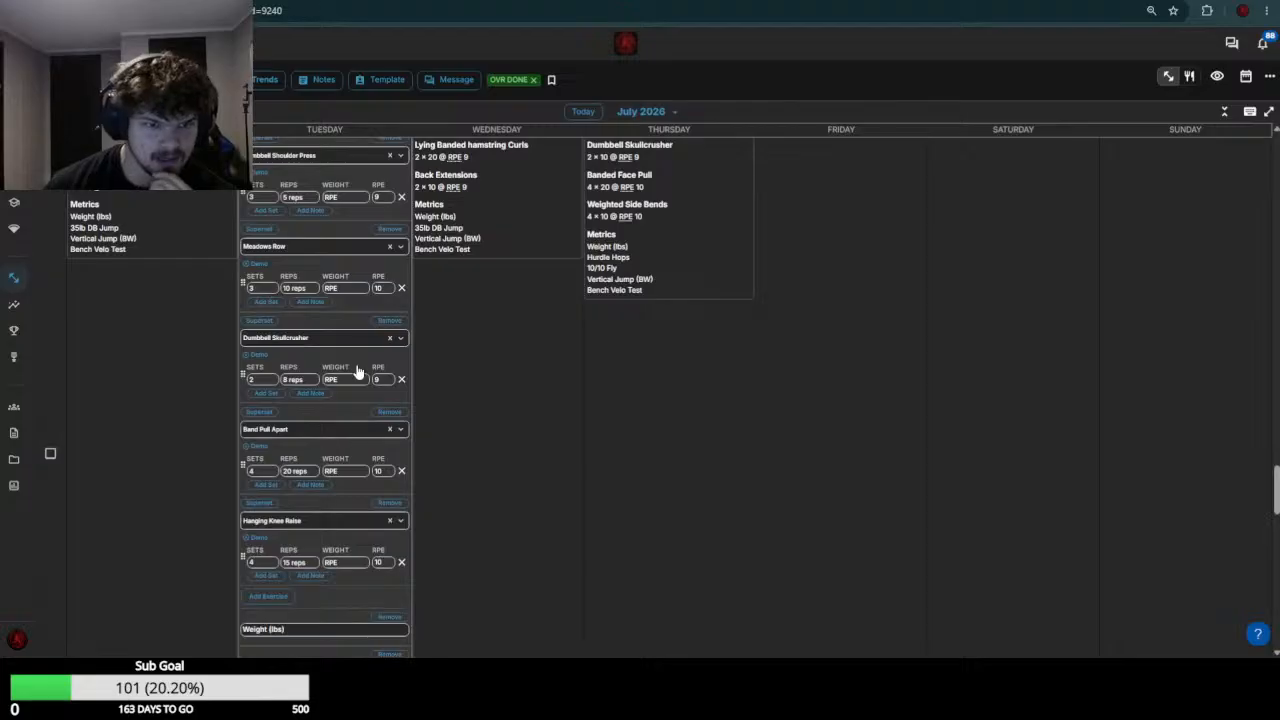
pyautogui.click(356, 290)
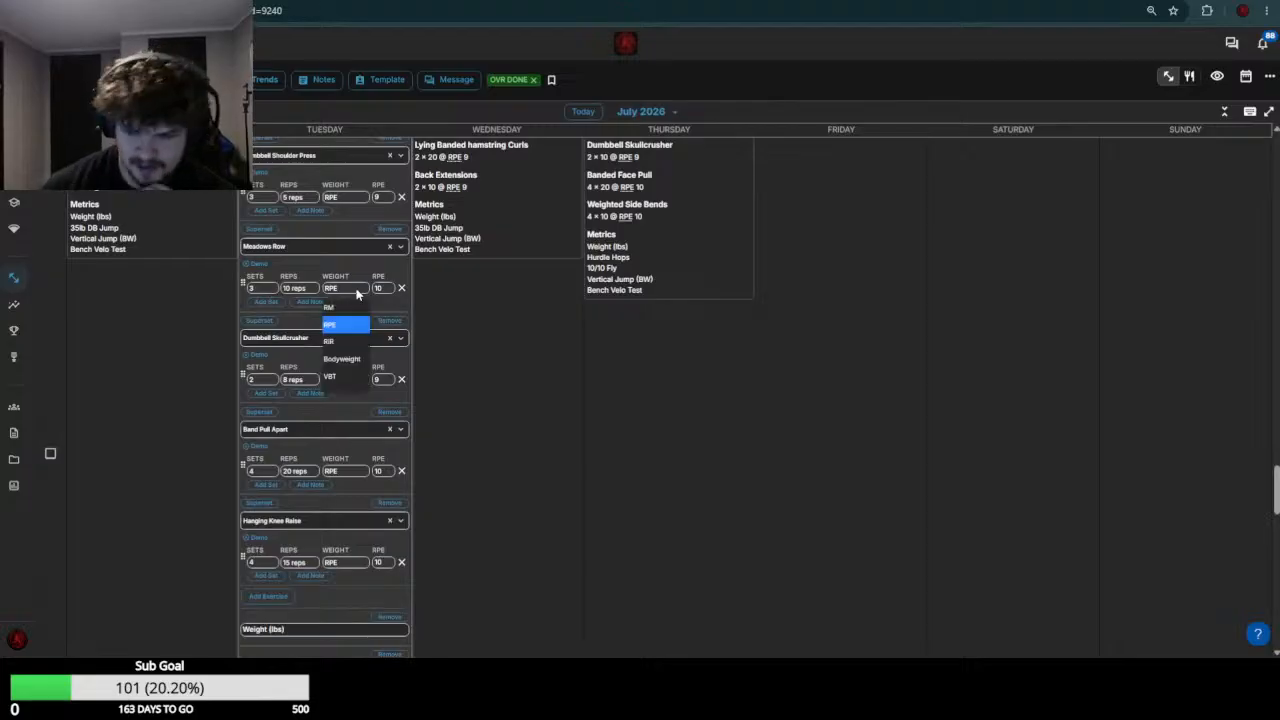
pyautogui.write('90')
pyautogui.press('Return')
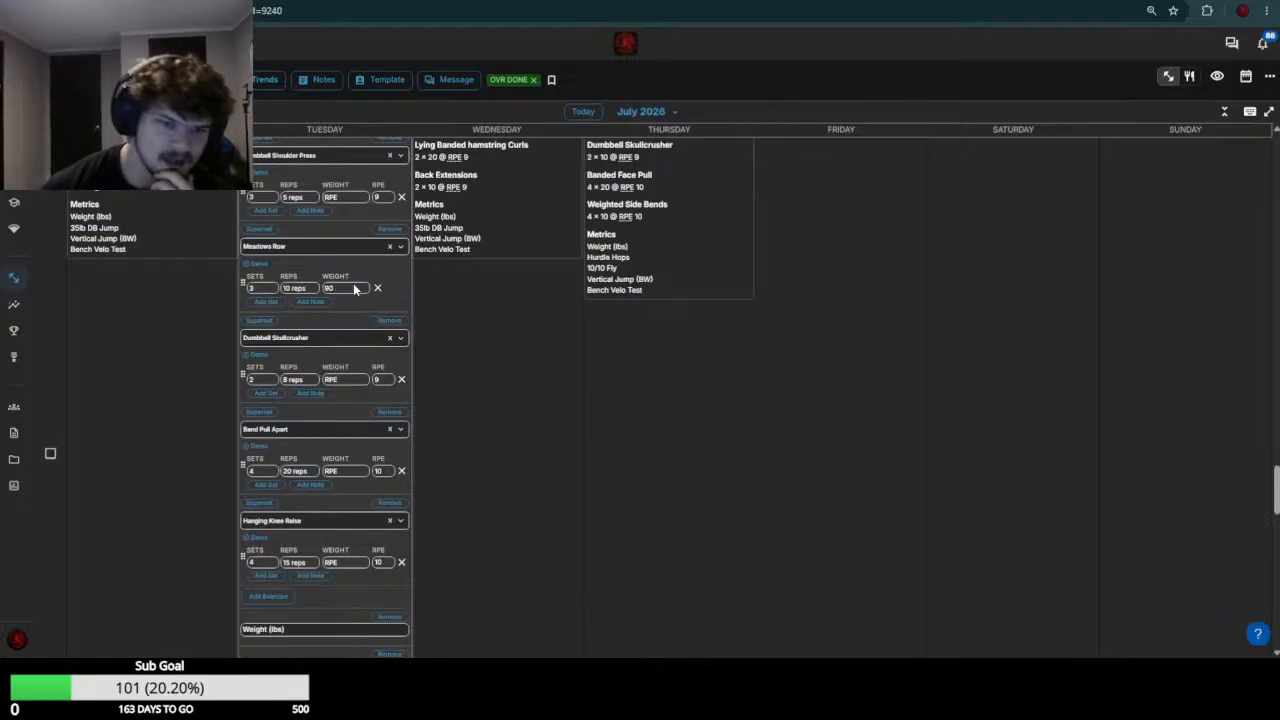
# Set the Dumbbell Skullcrusher weight to 35 in the July 21 workout, based on the July 14 workout
pyautogui.scroll(5, 354, 423)
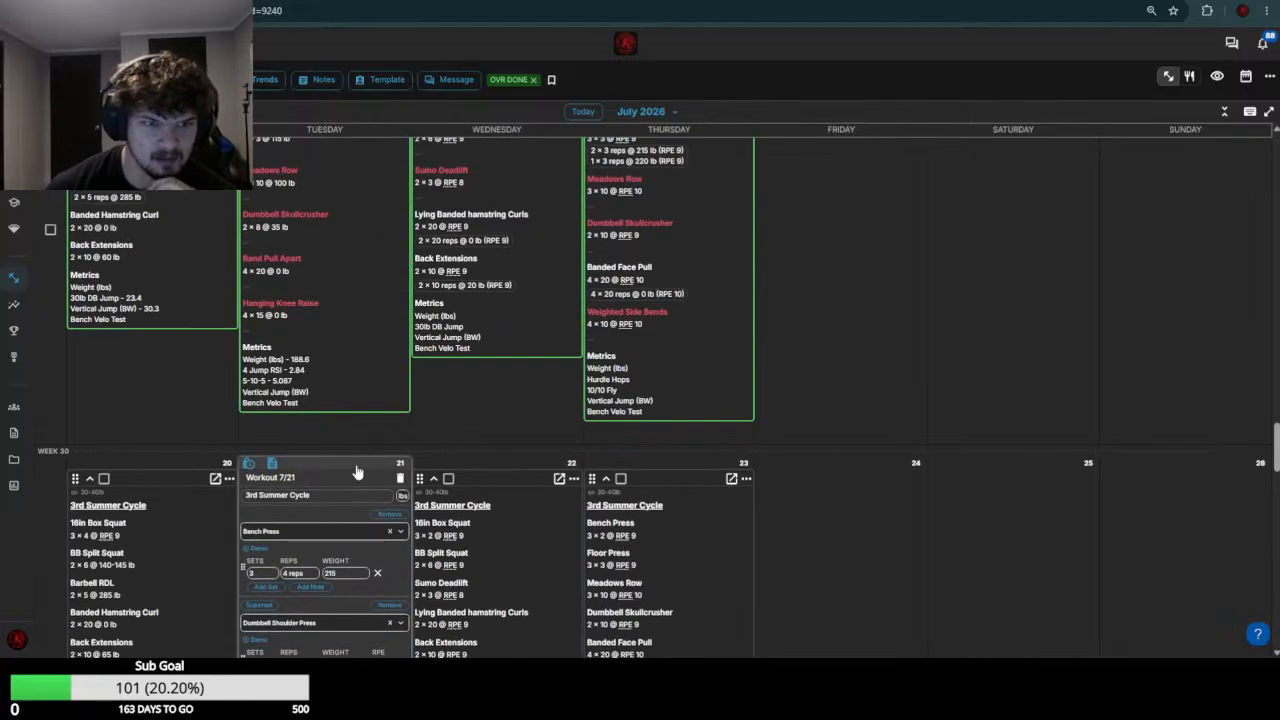
pyautogui.scroll(-5, 357, 471)
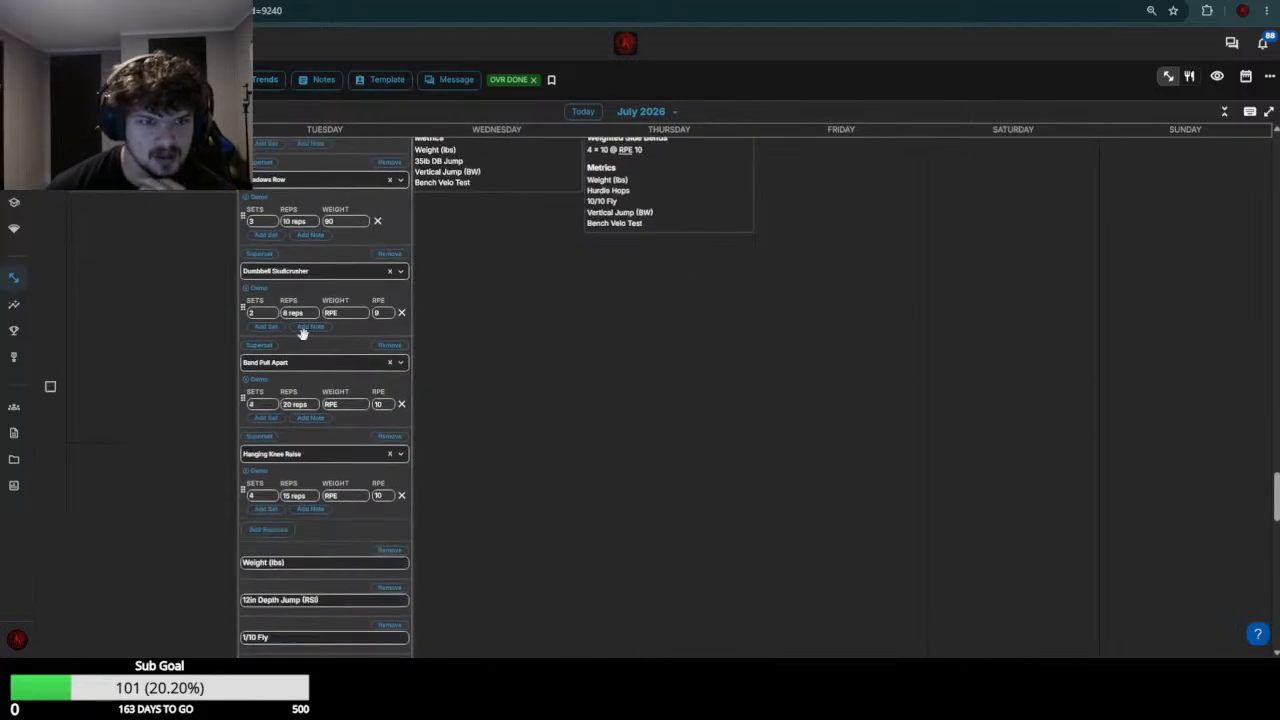
pyautogui.click(337, 313)
pyautogui.write('35')
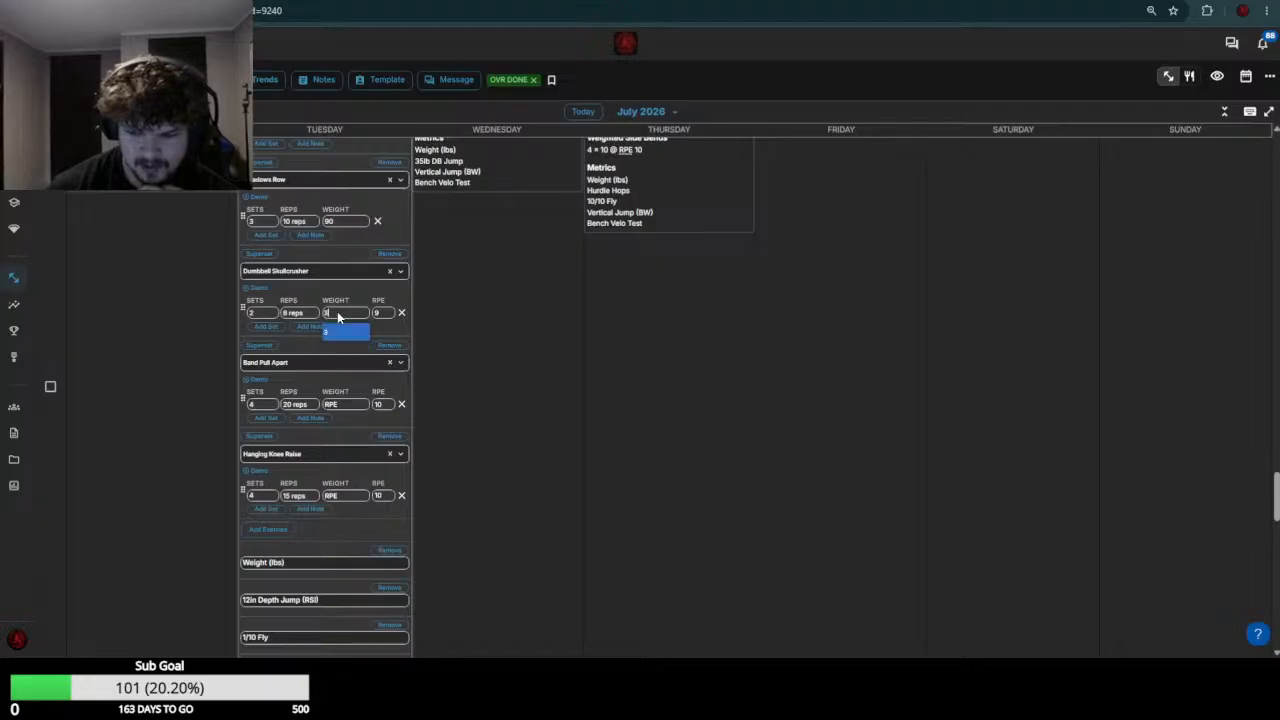
pyautogui.press('Return')
# Set the Band Pull Apart and Hanging Knee Raise weights to 0 in the July 21 workout and save the workout
pyautogui.click(350, 408)
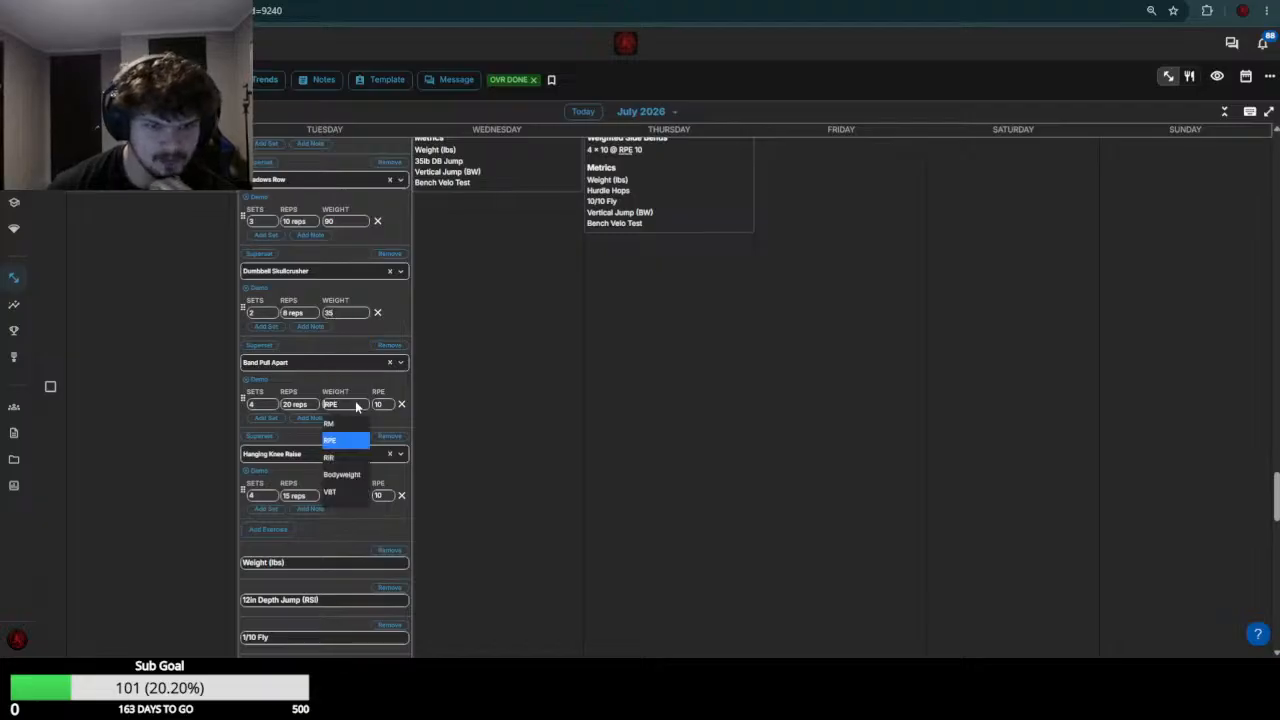
pyautogui.write('0')
pyautogui.press('Return')
pyautogui.click(350, 496)
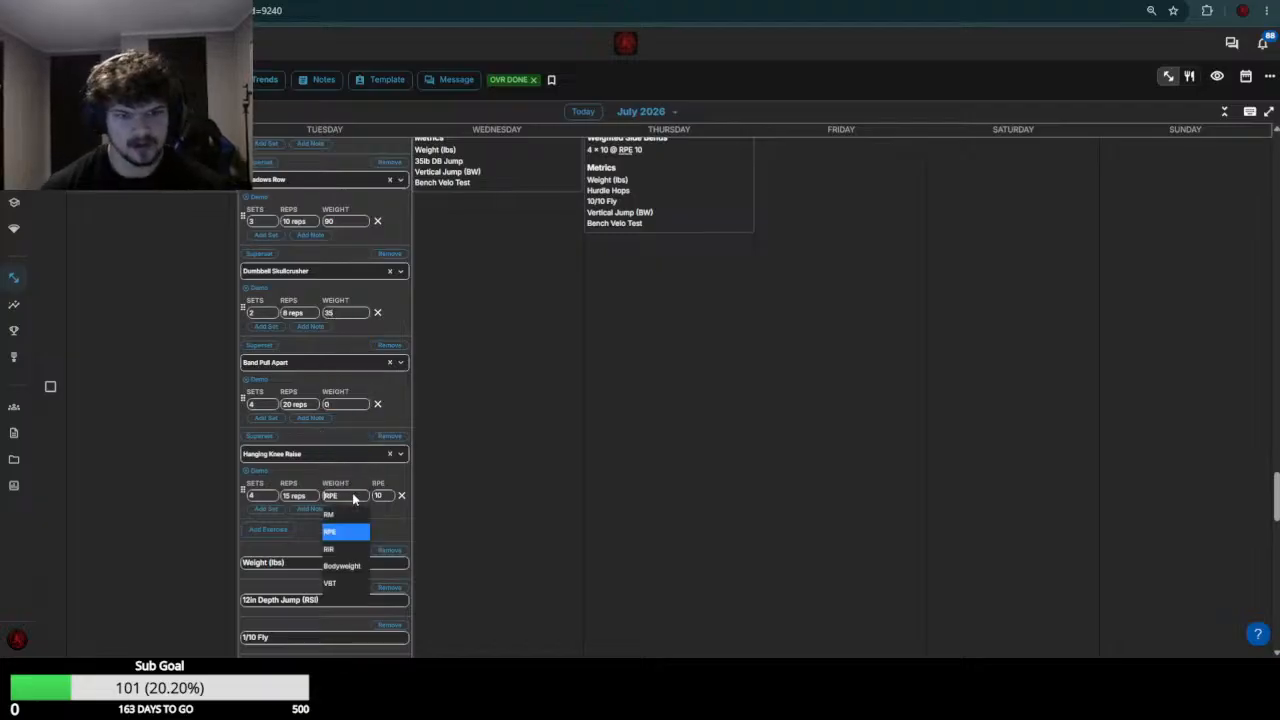
pyautogui.click(353, 499)
pyautogui.write('0')
pyautogui.press('Return')
pyautogui.scroll(-7, 355, 500)
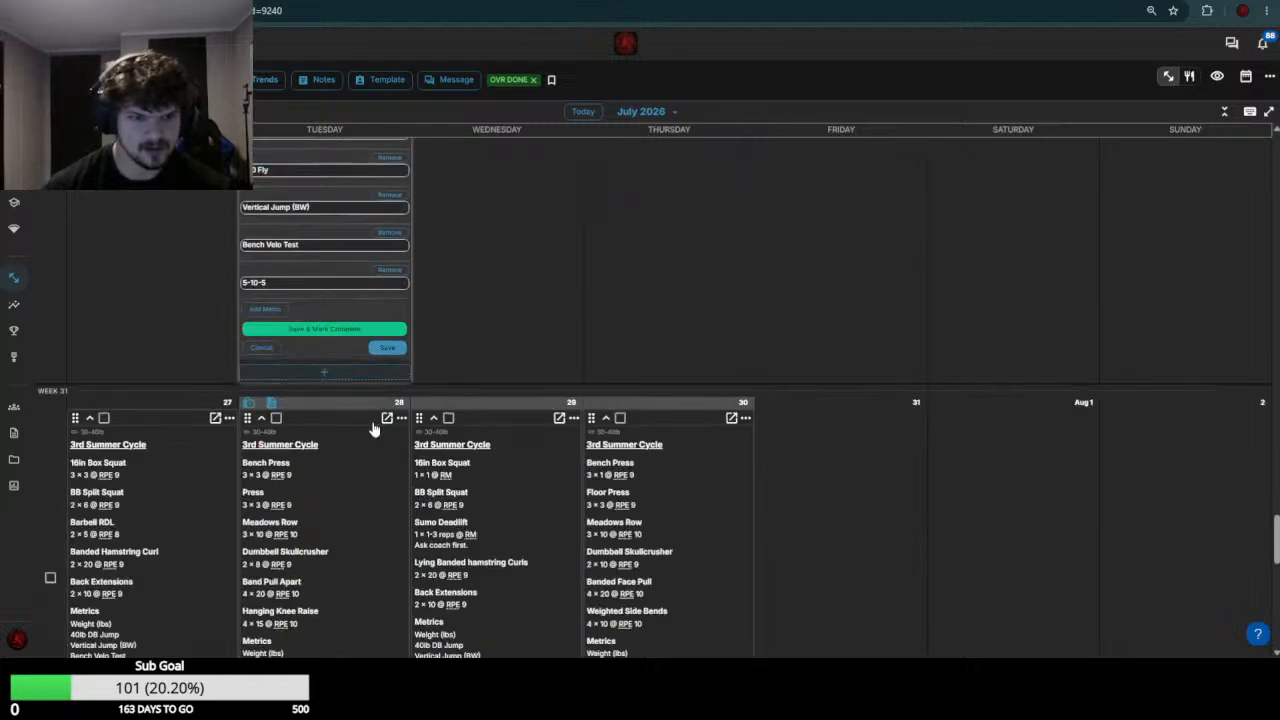
pyautogui.click(385, 352)
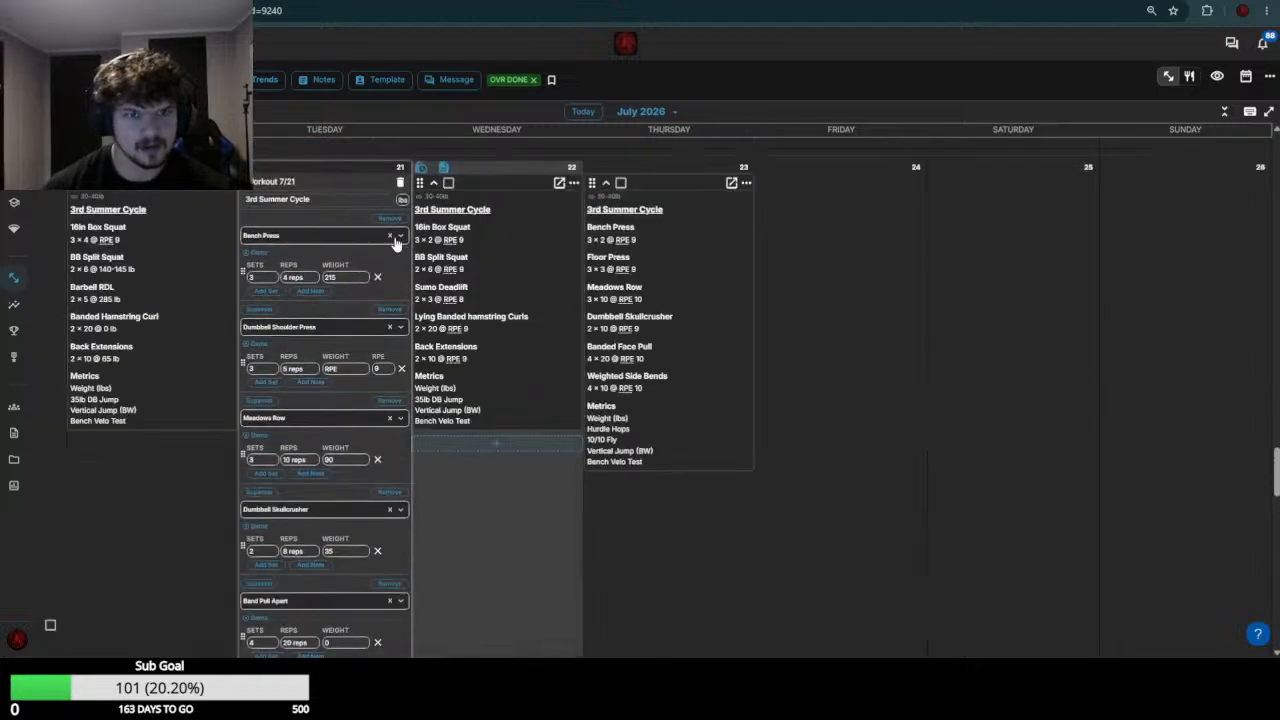
pyautogui.scroll(2, 465, 471)
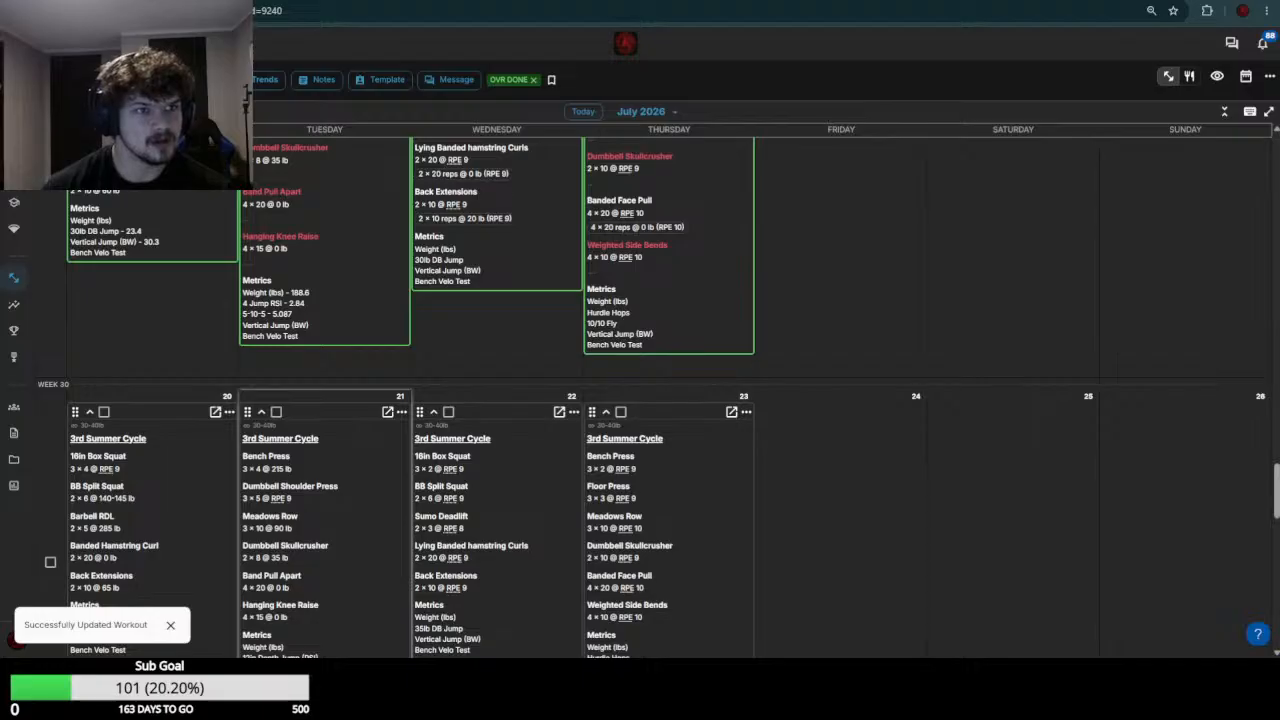
# Open the next athlete's July 20 and July 21 workouts for editing and review the week 29 results
pyautogui.scroll(2, 165, 300)
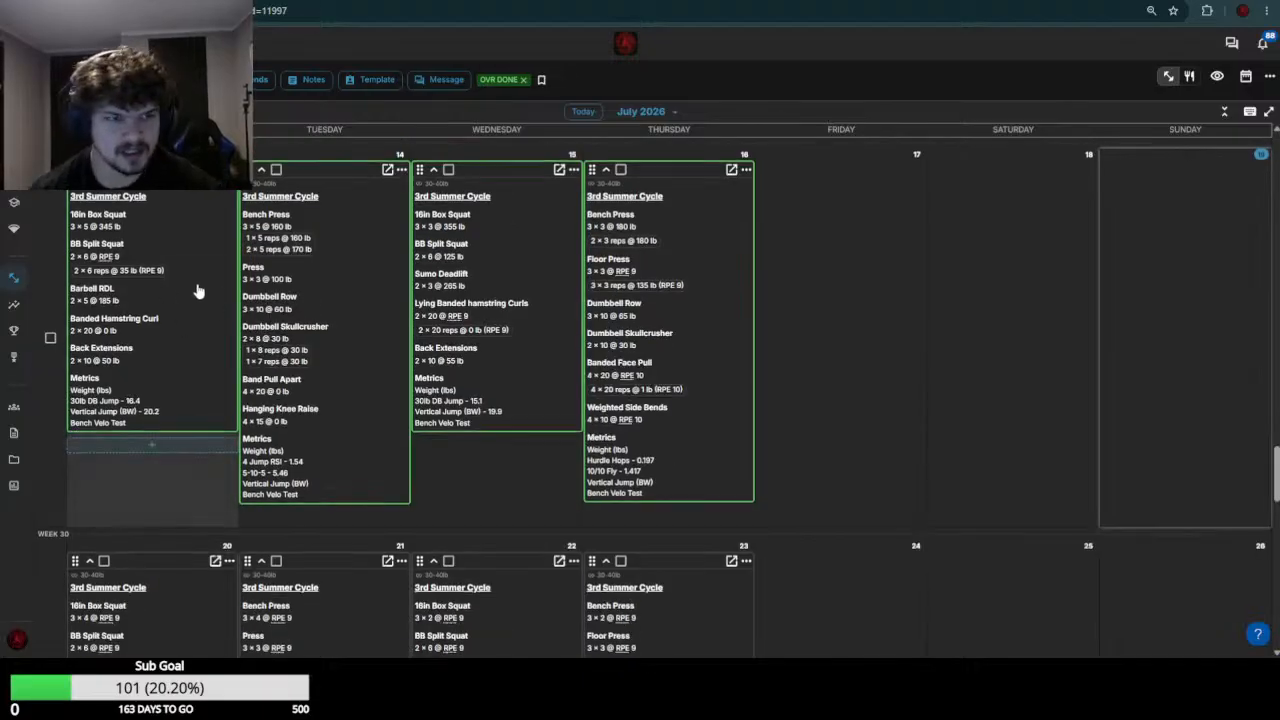
pyautogui.scroll(-3, 197, 291)
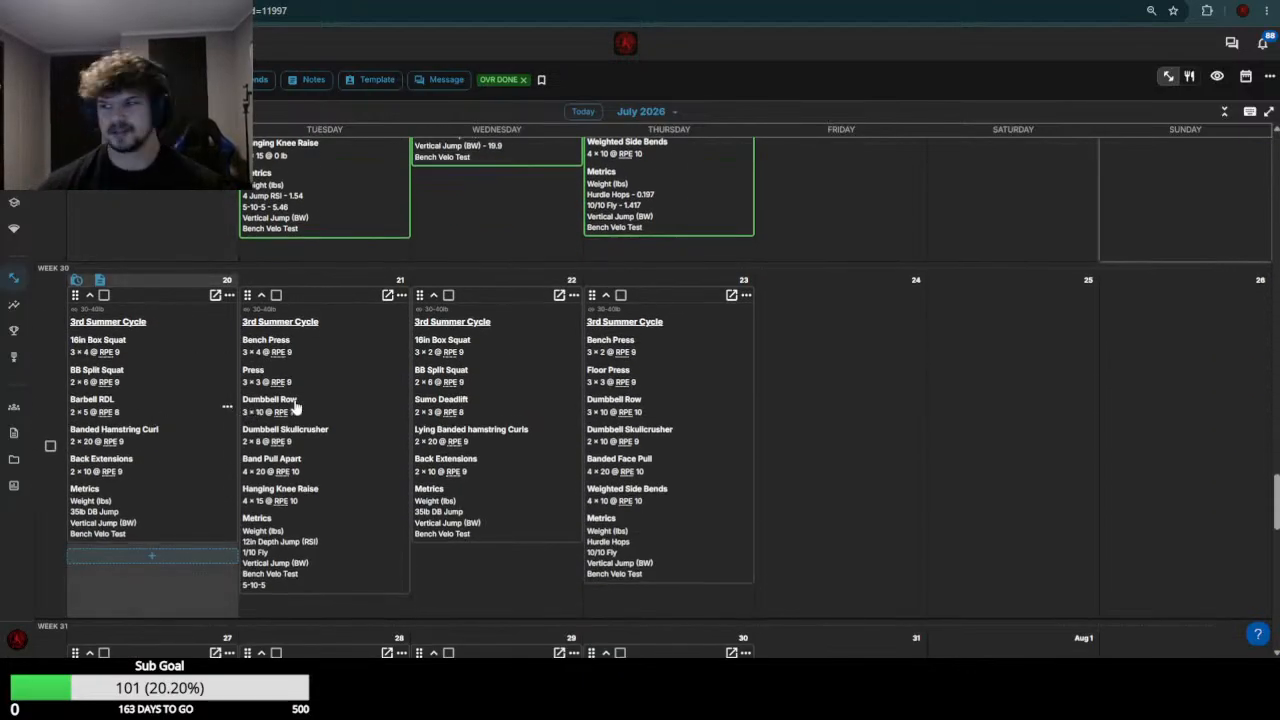
pyautogui.click(296, 406)
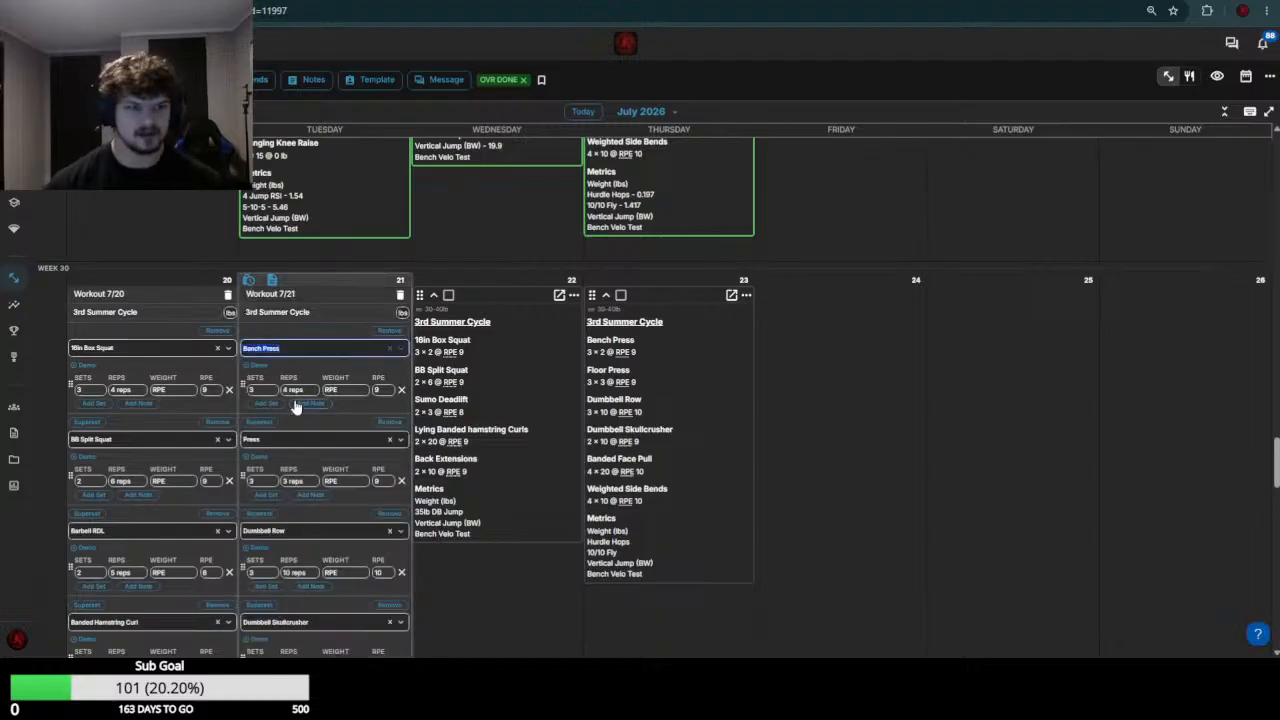
pyautogui.scroll(4, 285, 415)
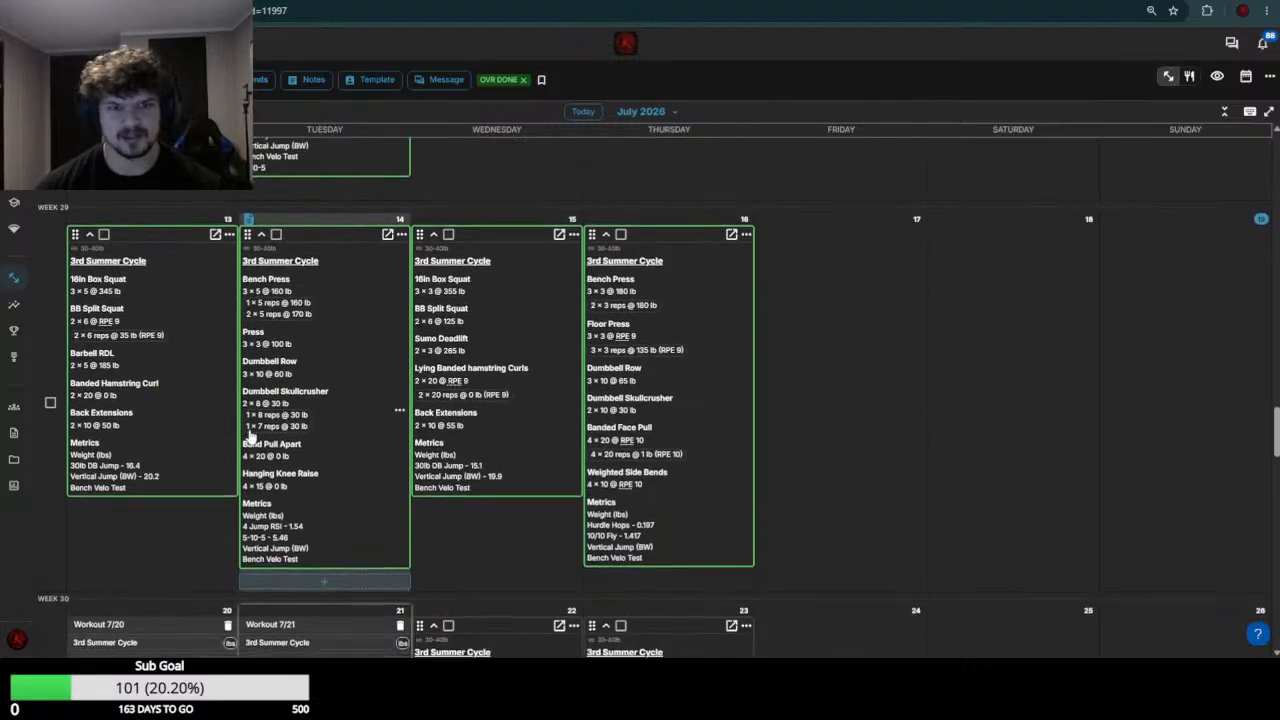
pyautogui.scroll(-2, 250, 432)
pyautogui.scroll(-2, 163, 440)
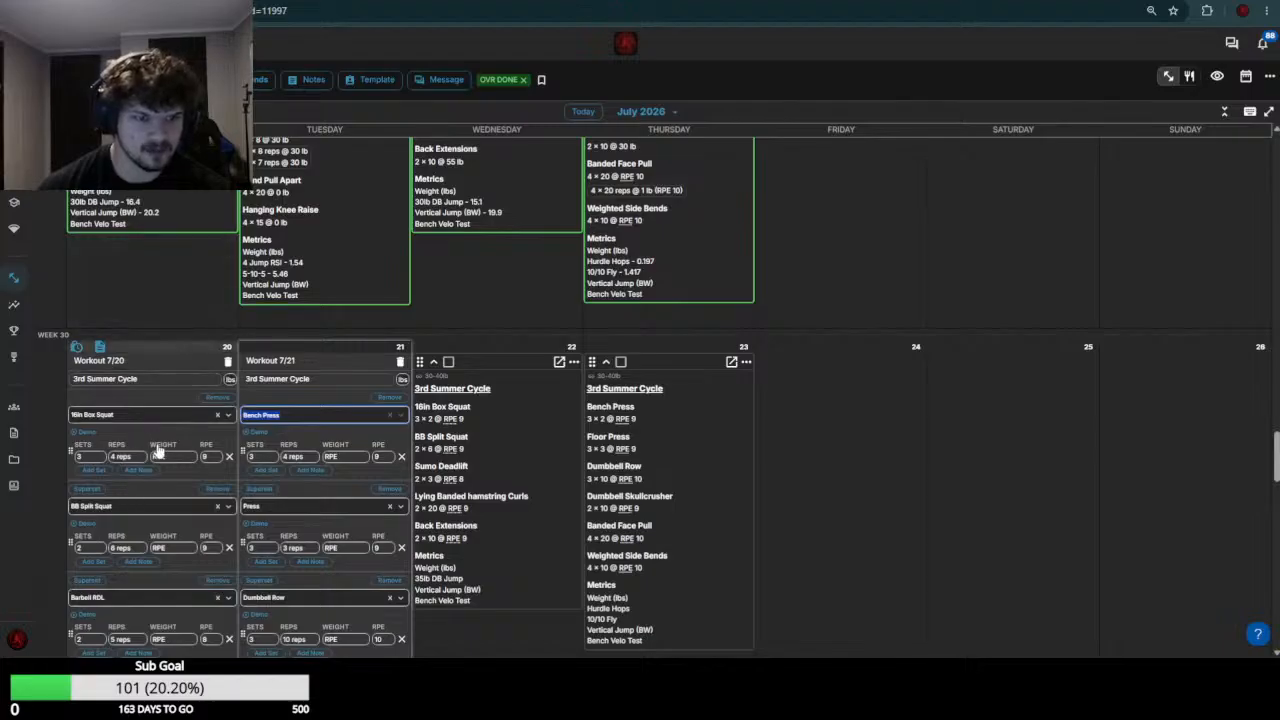
pyautogui.click(170, 457)
pyautogui.hotkey('shift', 'Tab')
pyautogui.hotkey('shift', 'Tab')
pyautogui.hotkey('shift', 'Tab')
pyautogui.write('SS')
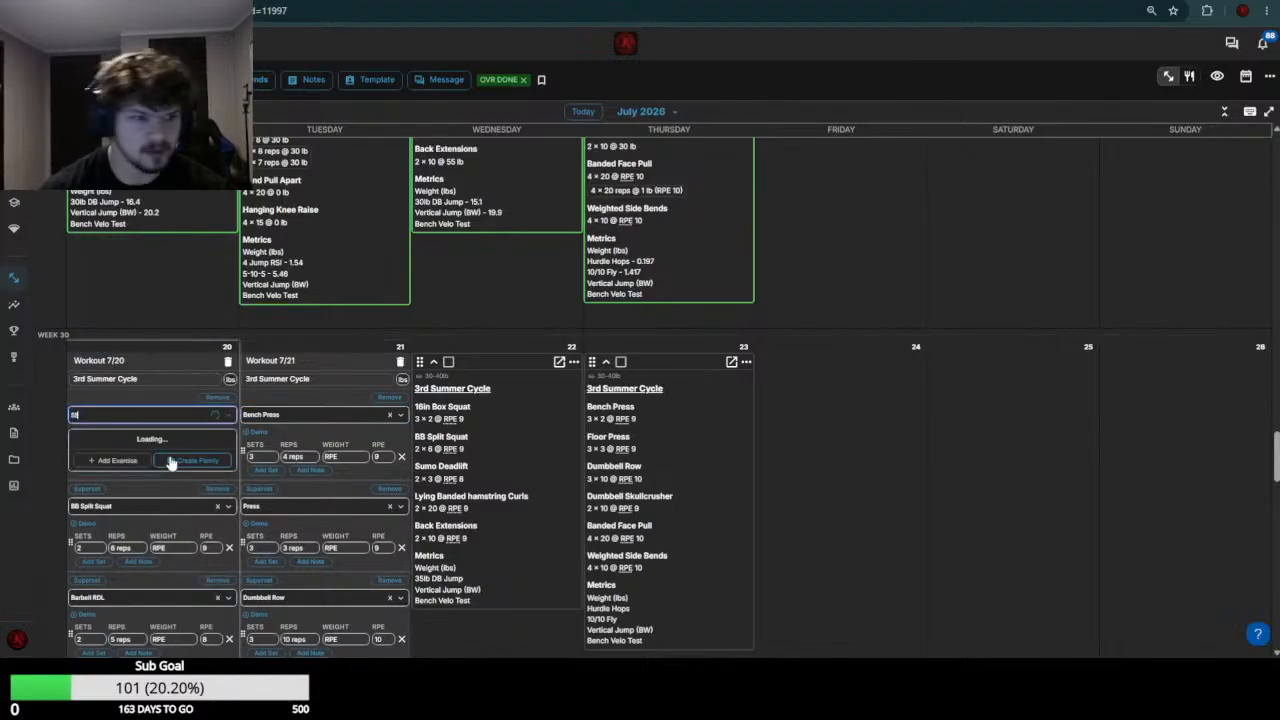
pyautogui.click(175, 420)
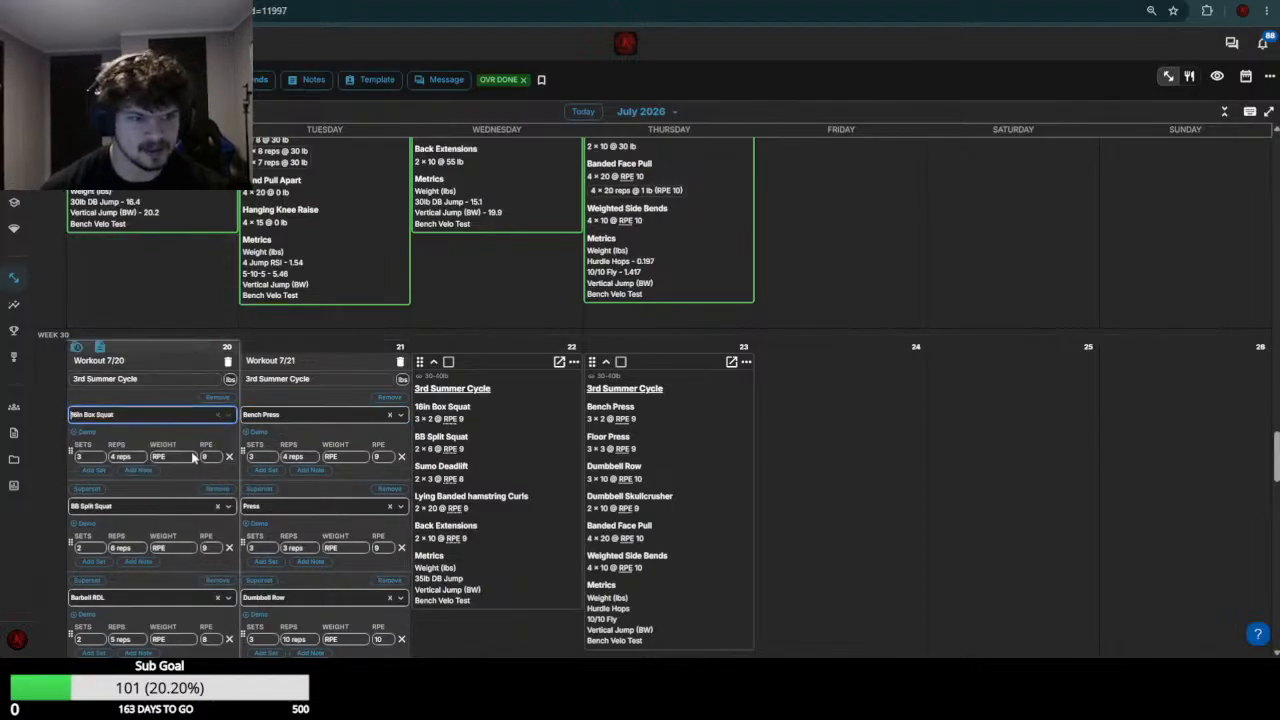
# Set the 16in Box Squat weight to 355 in the July 20 workout
pyautogui.click(191, 456)
pyautogui.write('355')
pyautogui.press('Return')
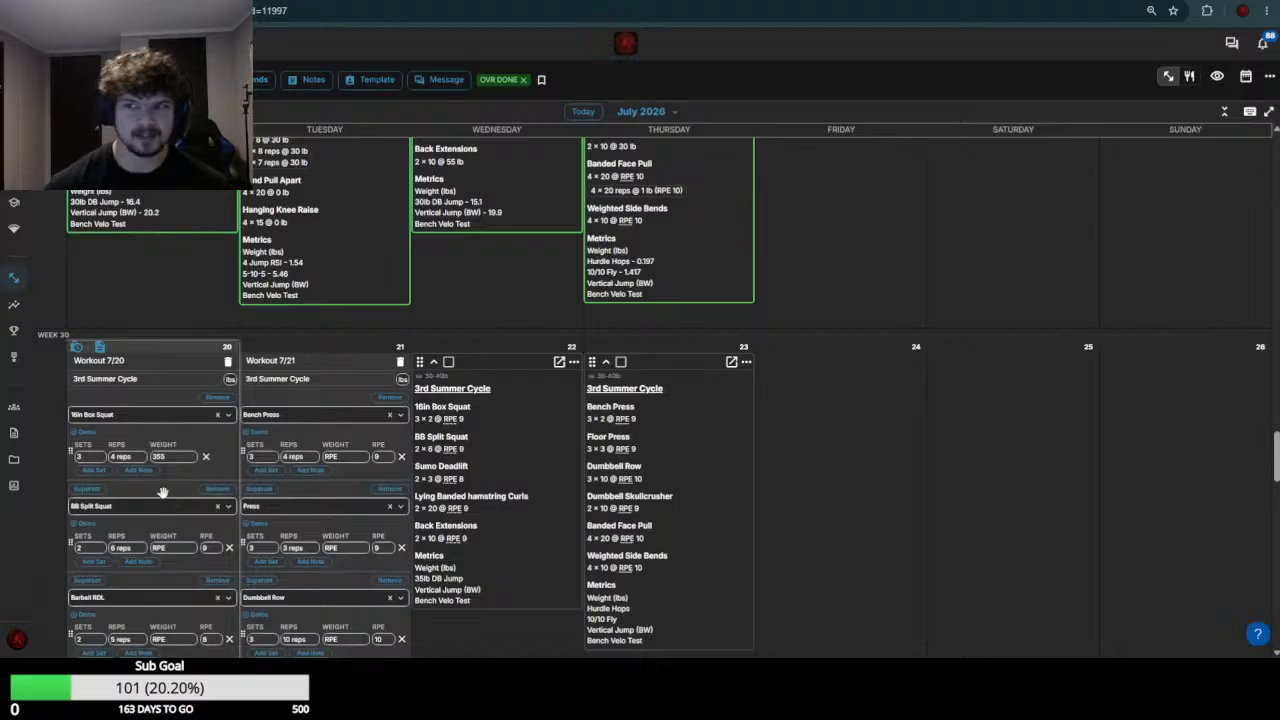
# Review the week 29 split squat results and set the BB Split Squat weight to 135 in the July 20 workout
pyautogui.scroll(4, 172, 470)
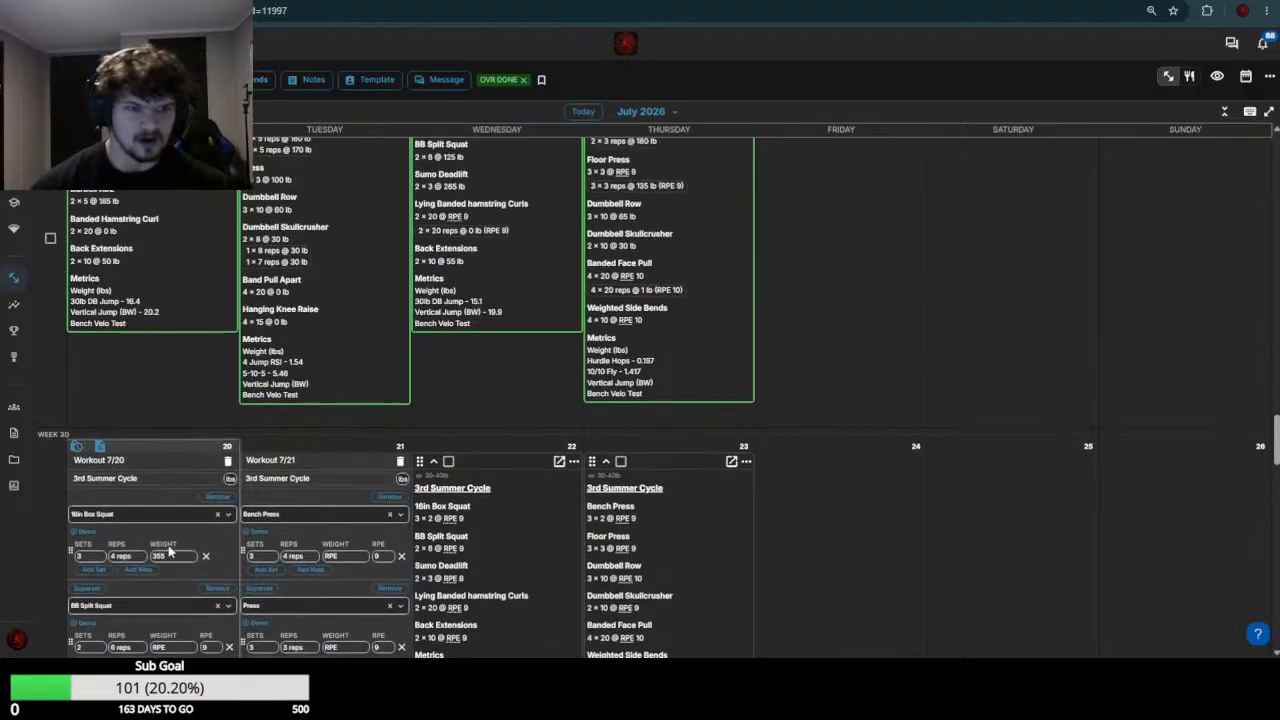
pyautogui.scroll(-1, 165, 520)
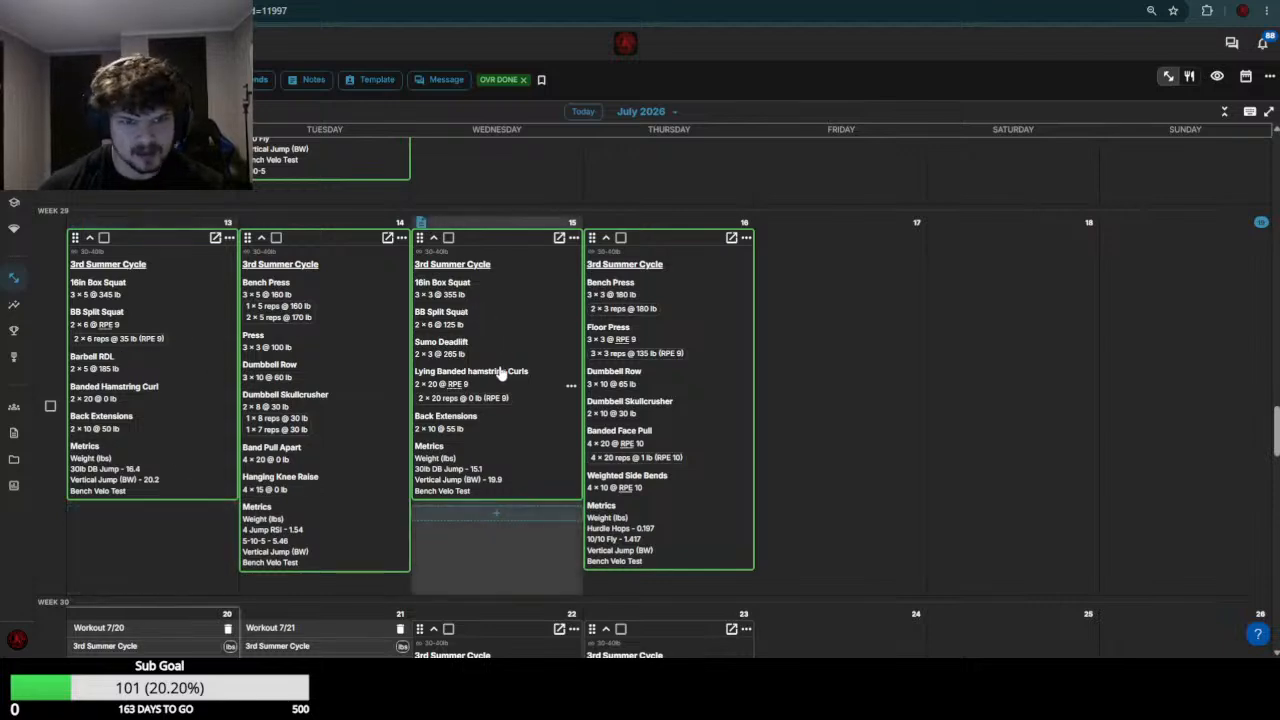
pyautogui.scroll(-1, 500, 360)
pyautogui.scroll(-3, 208, 370)
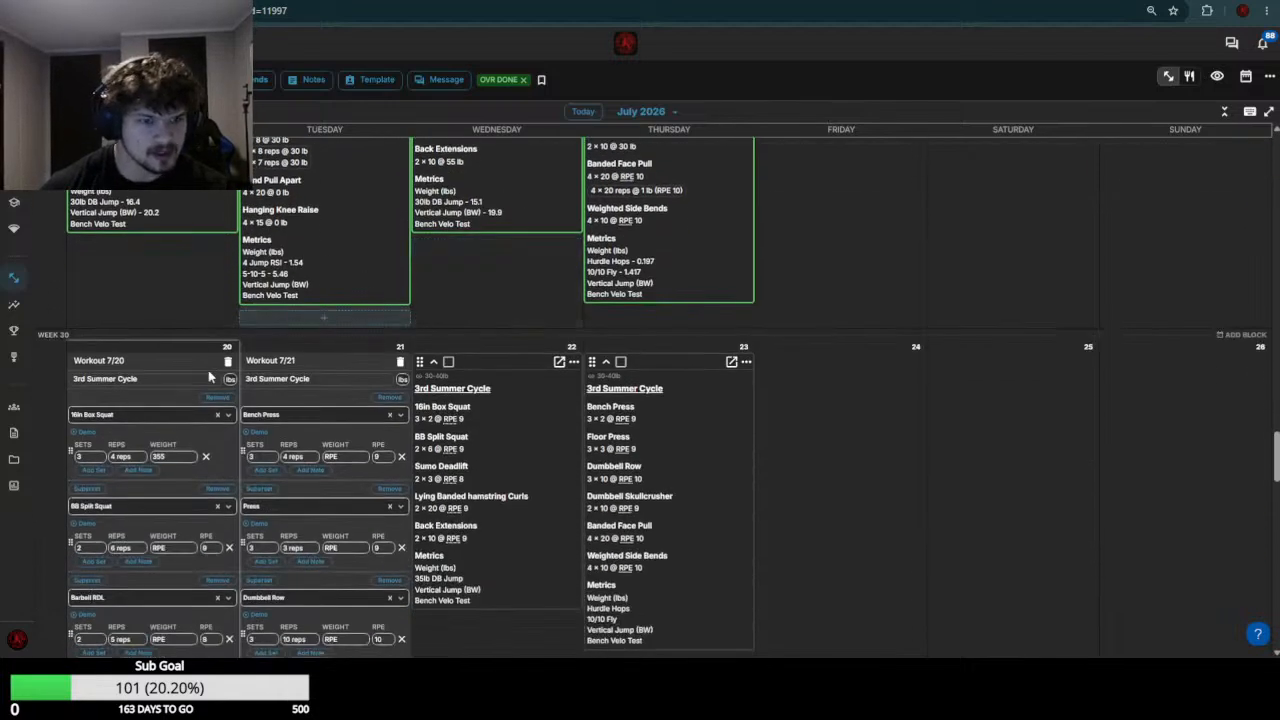
pyautogui.click(176, 549)
pyautogui.write('135')
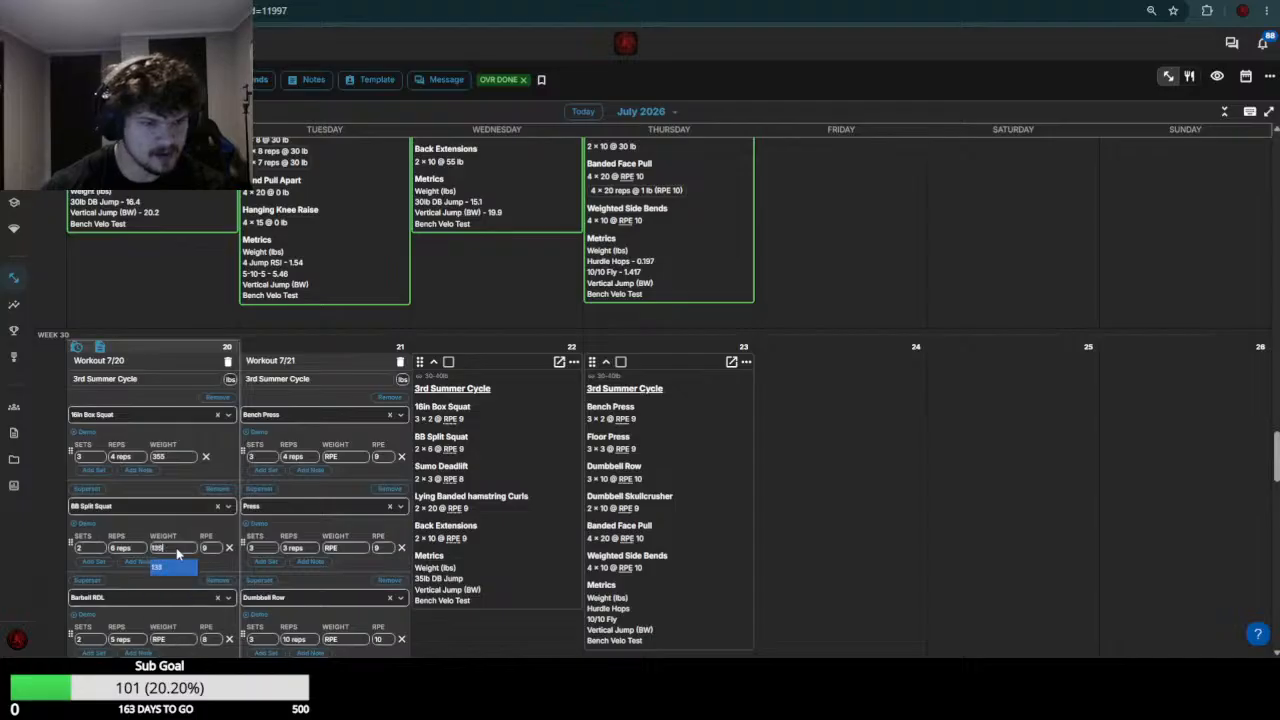
# Check the week 29 Barbell RDL result and set the Barbell RDL weight to 195 in the July 20 workout
pyautogui.scroll(1, 288, 398)
pyautogui.scroll(2, 270, 400)
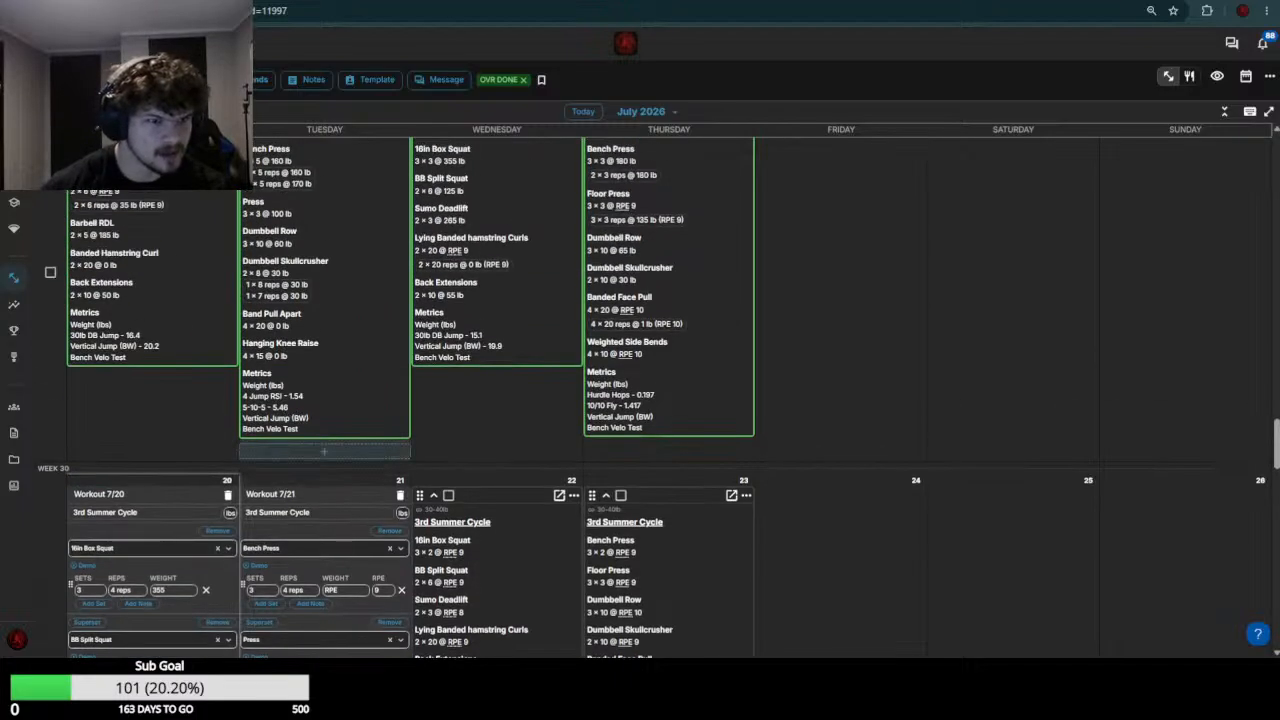
pyautogui.scroll(-7, 210, 400)
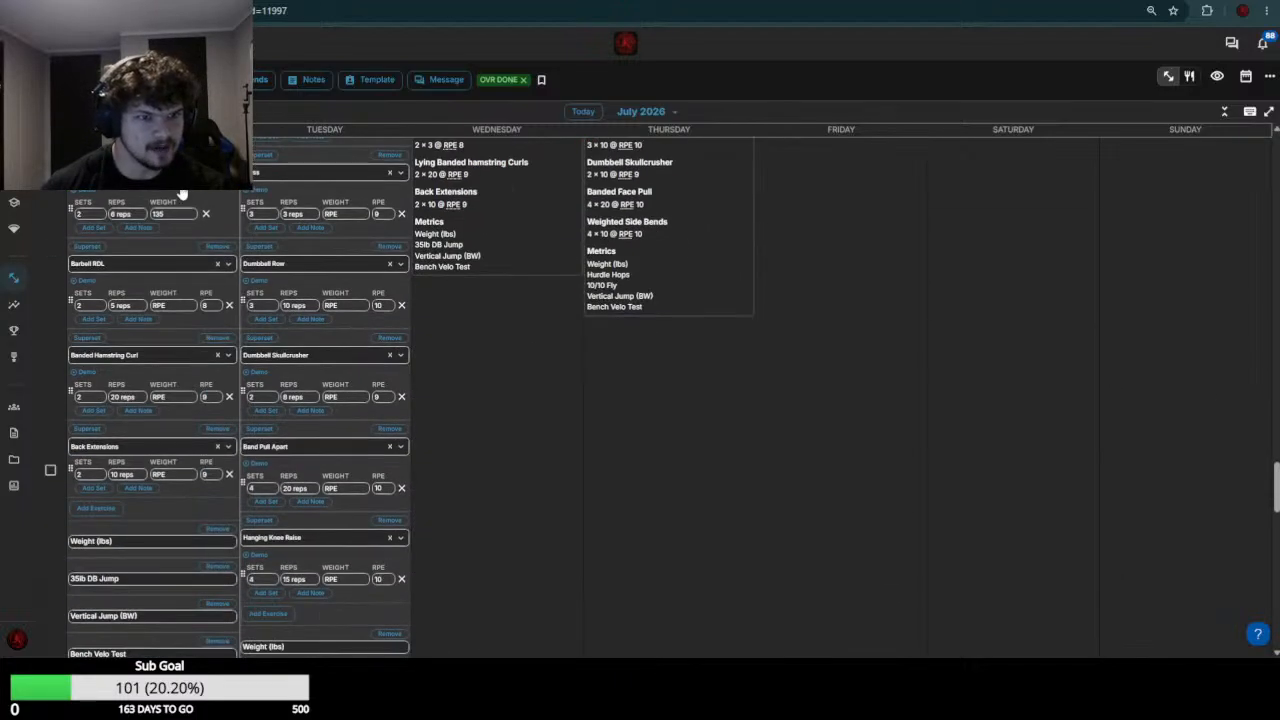
pyautogui.click(178, 310)
pyautogui.write('185')
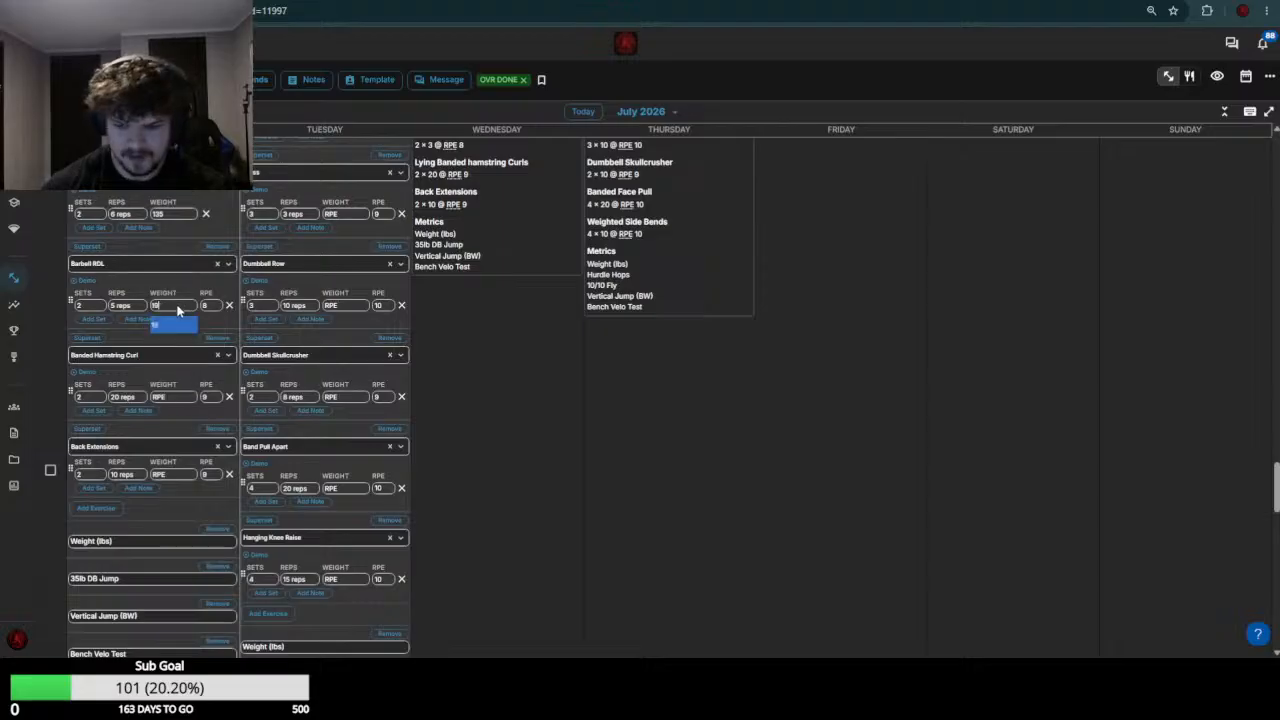
# Set the Banded Hamstring Curl weight to 0 and Back Extensions to 60, and save the July 20 workout
pyautogui.scroll(5, 177, 377)
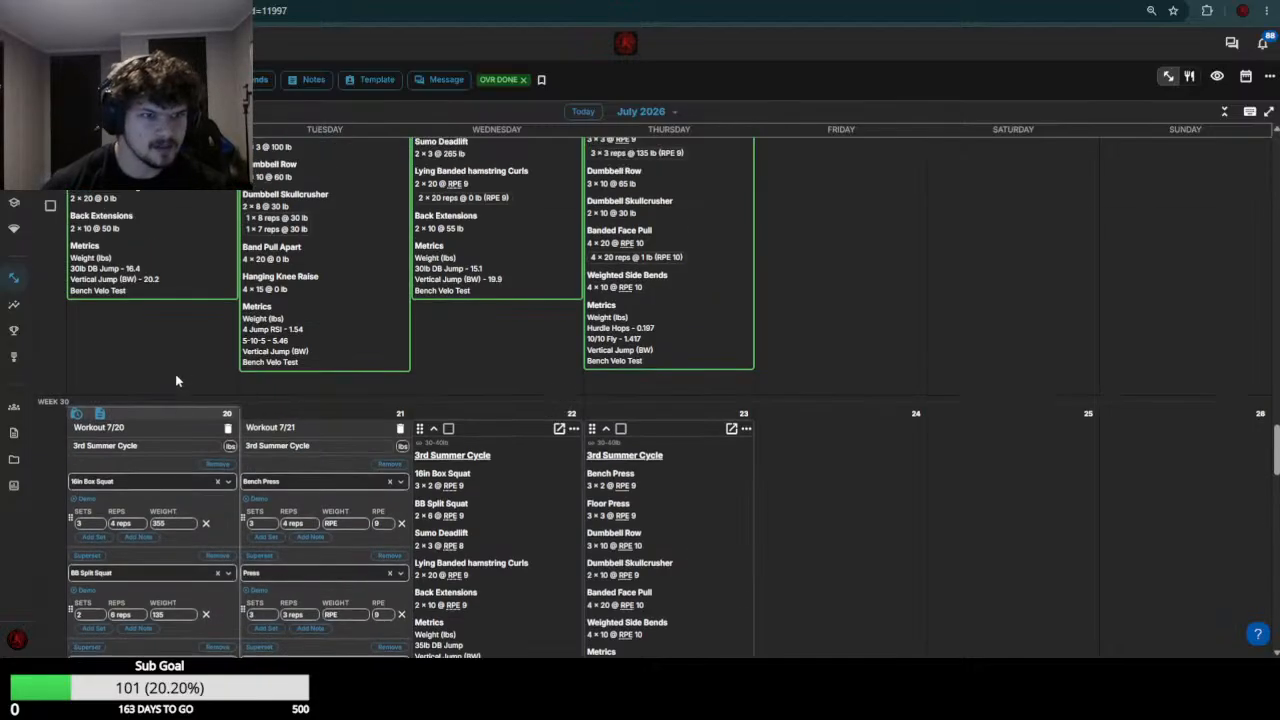
pyautogui.scroll(-4, 172, 385)
pyautogui.click(173, 463)
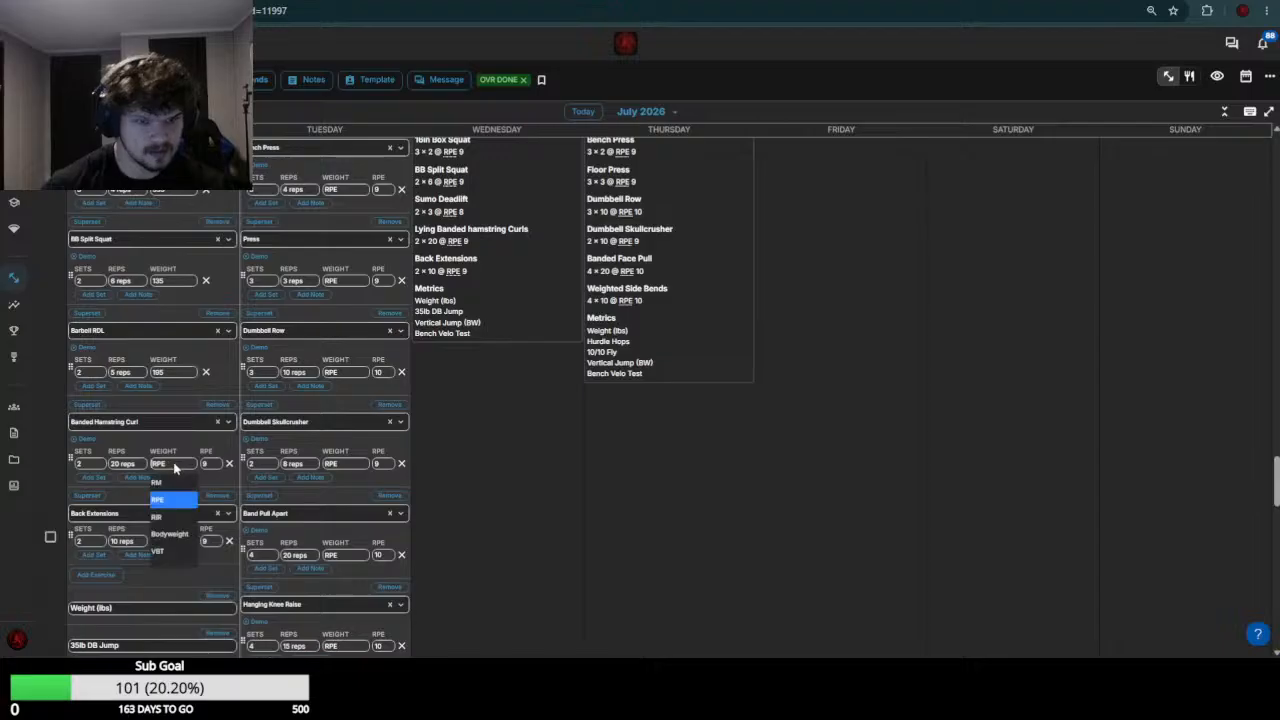
pyautogui.write('8')
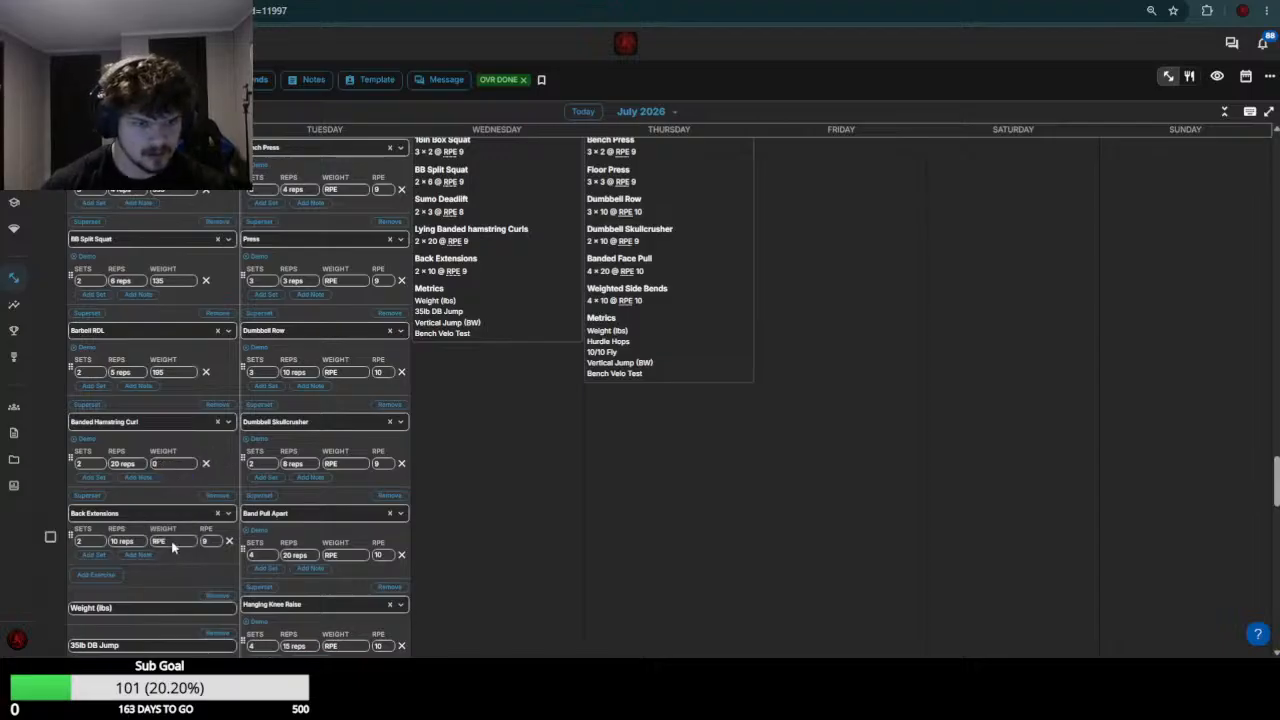
pyautogui.click(172, 541)
pyautogui.write('60')
pyautogui.scroll(-4, 172, 545)
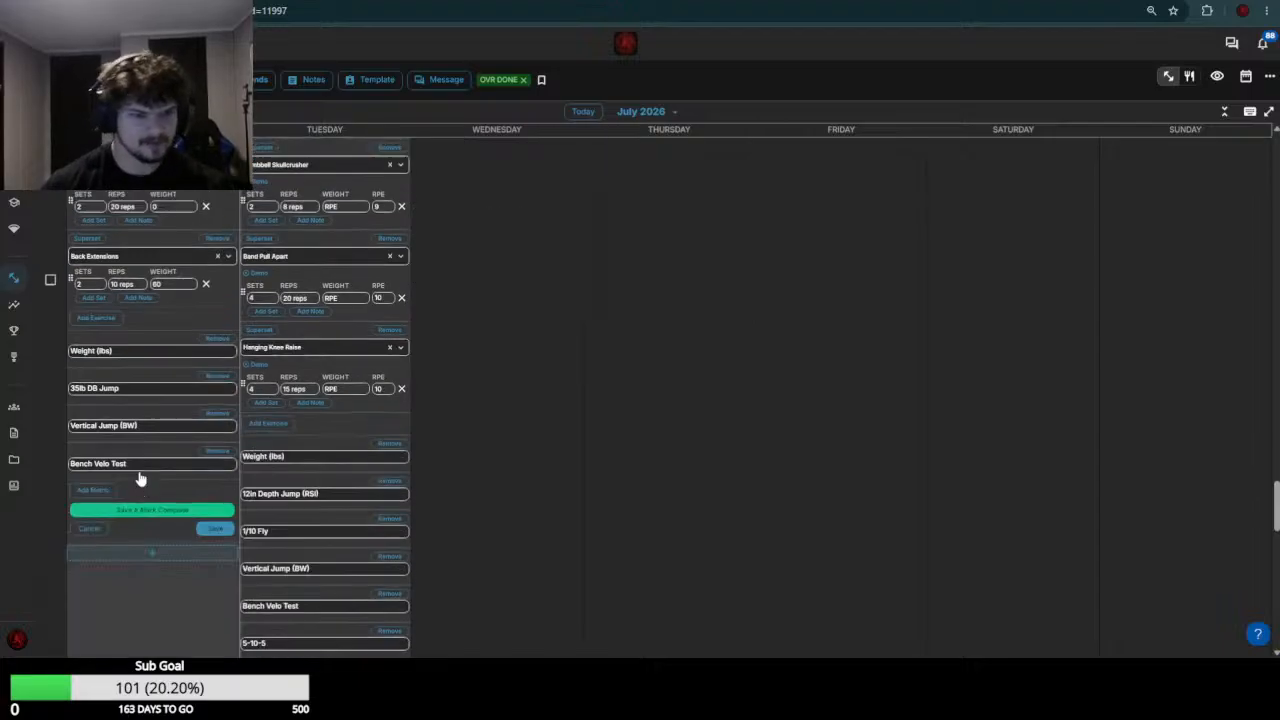
pyautogui.click(213, 522)
# Review the week 29 bench results and set the Bench Press weight to 180 in the July 21 workout
pyautogui.scroll(7, 303, 460)
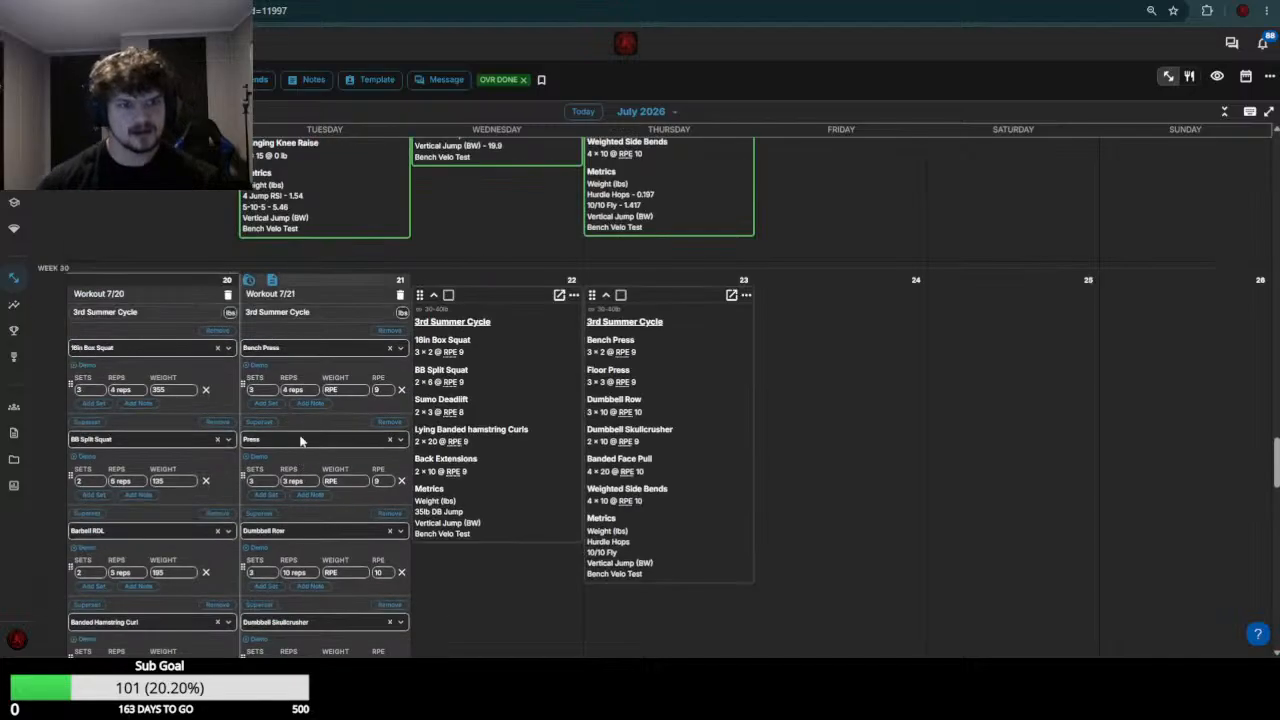
pyautogui.scroll(5, 337, 330)
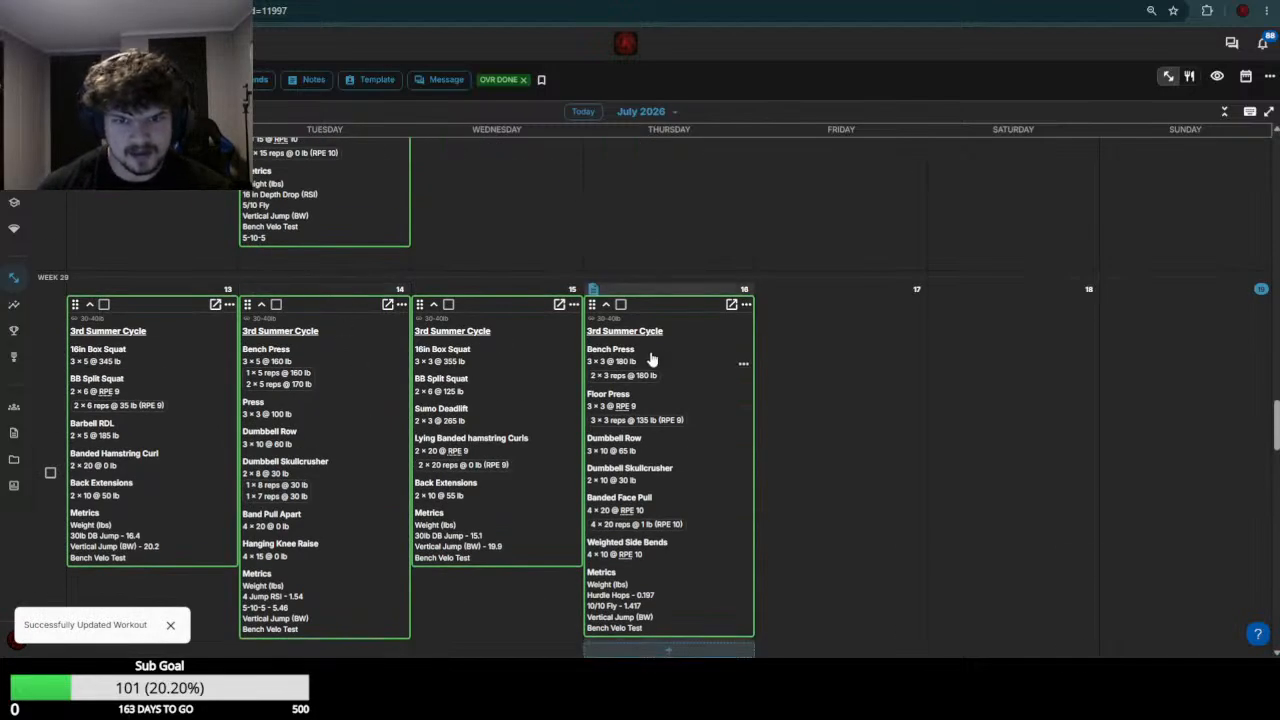
pyautogui.scroll(-3, 317, 466)
pyautogui.scroll(-3, 255, 470)
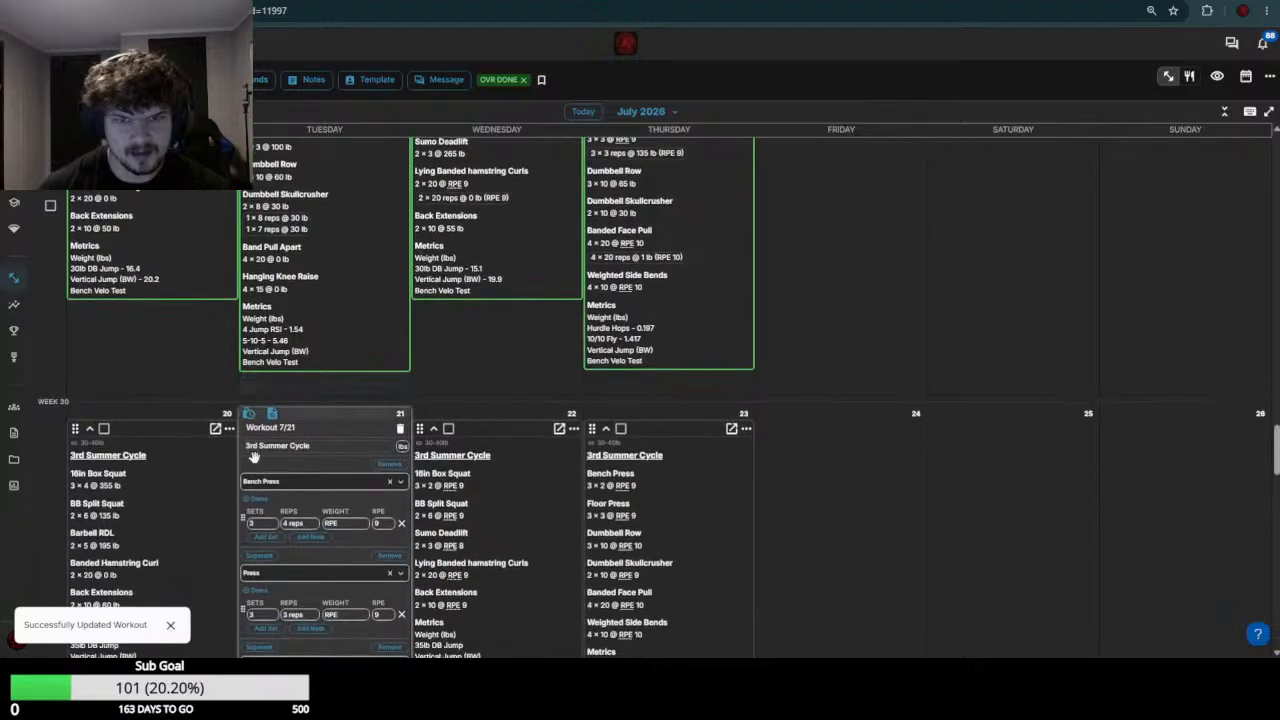
pyautogui.click(338, 525)
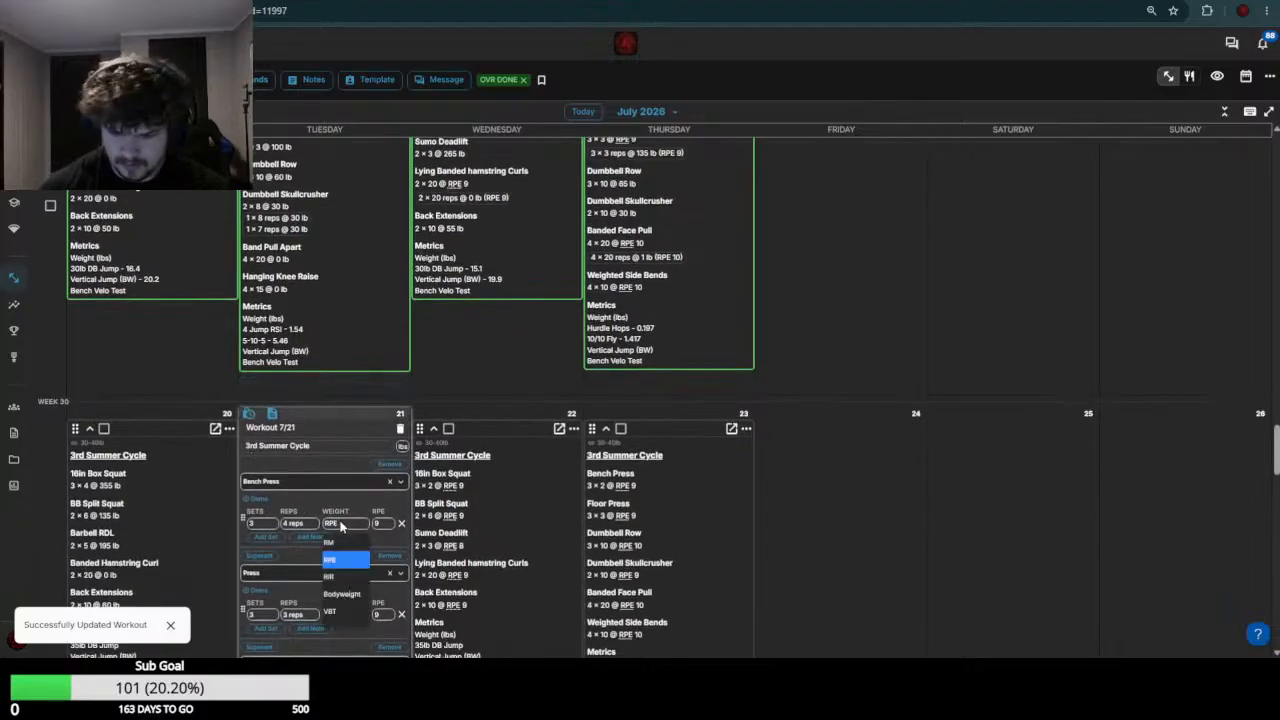
pyautogui.write('180')
pyautogui.press('Return')
# Check the week 29 Press result and set the Press weight to 105 in the July 21 workout
pyautogui.scroll(2, 345, 543)
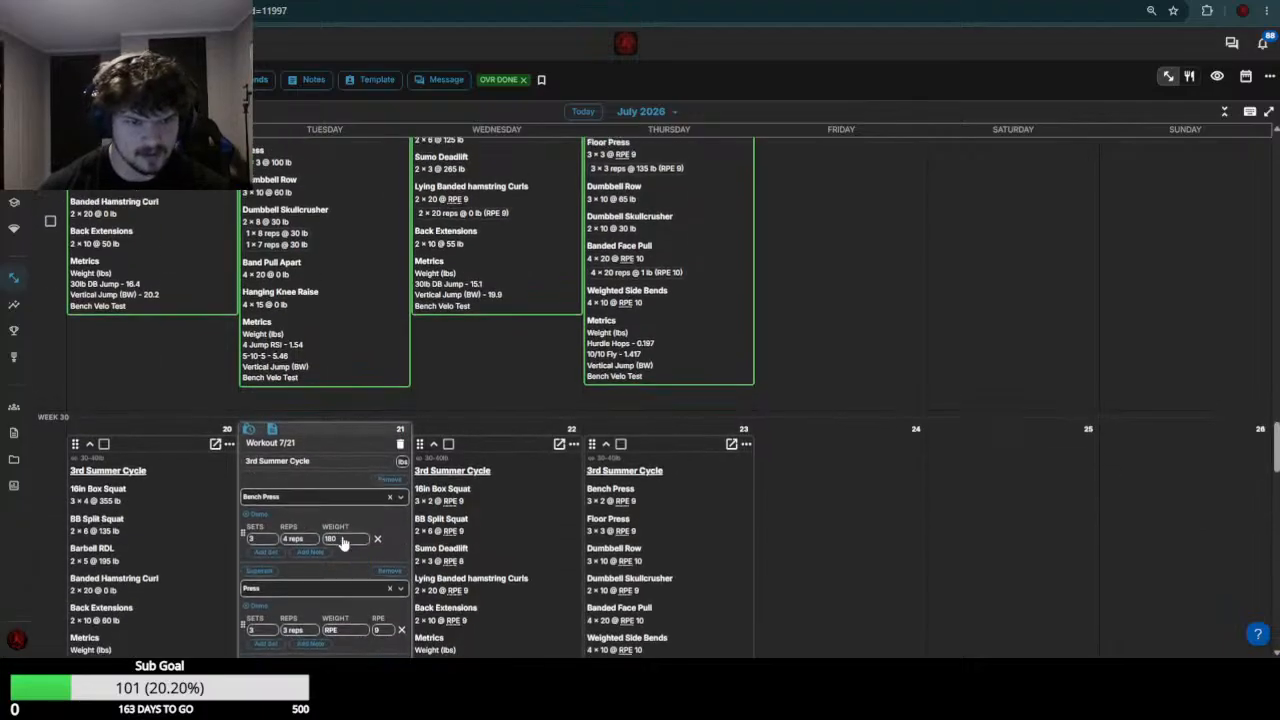
pyautogui.scroll(-1, 343, 545)
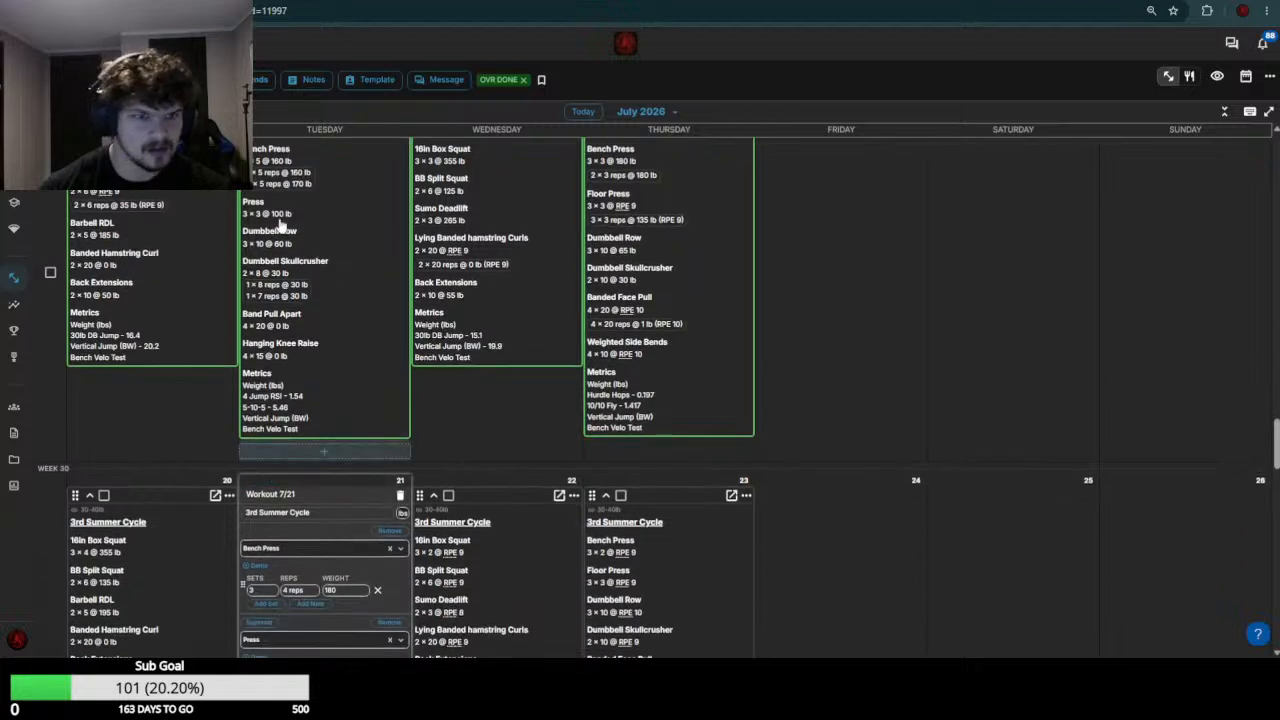
pyautogui.scroll(-6, 340, 456)
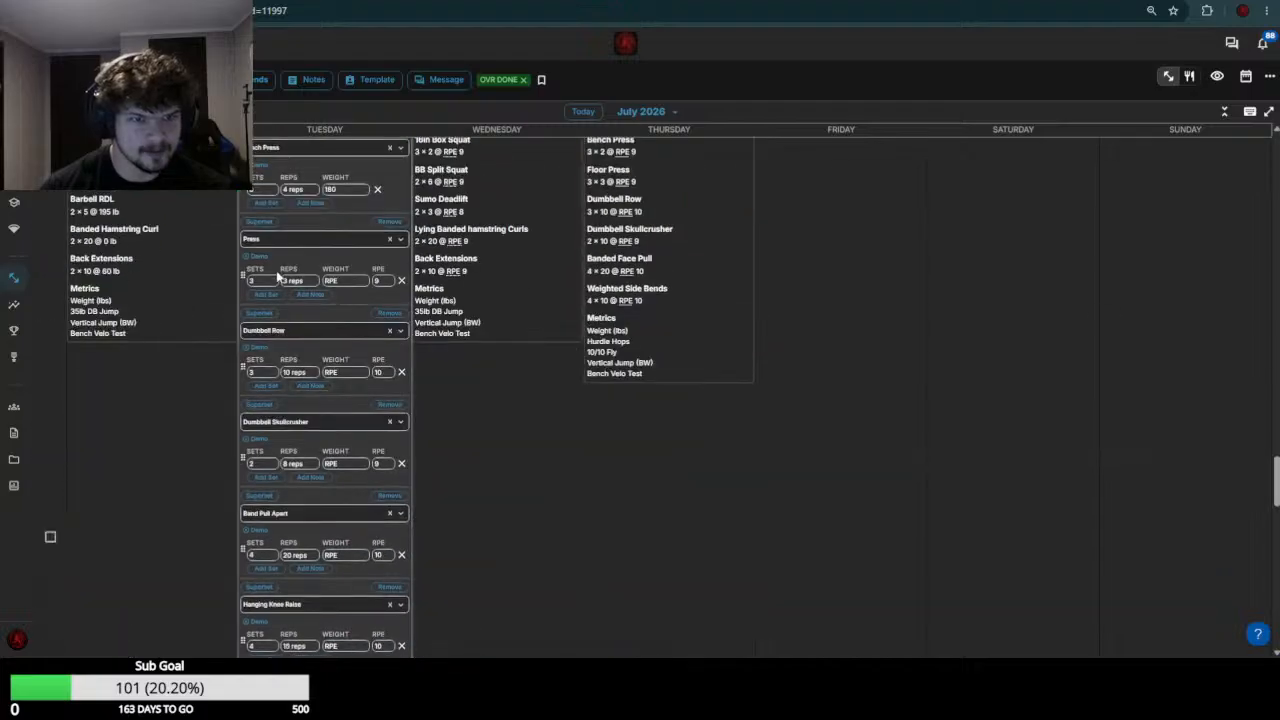
pyautogui.click(352, 284)
pyautogui.write('105')
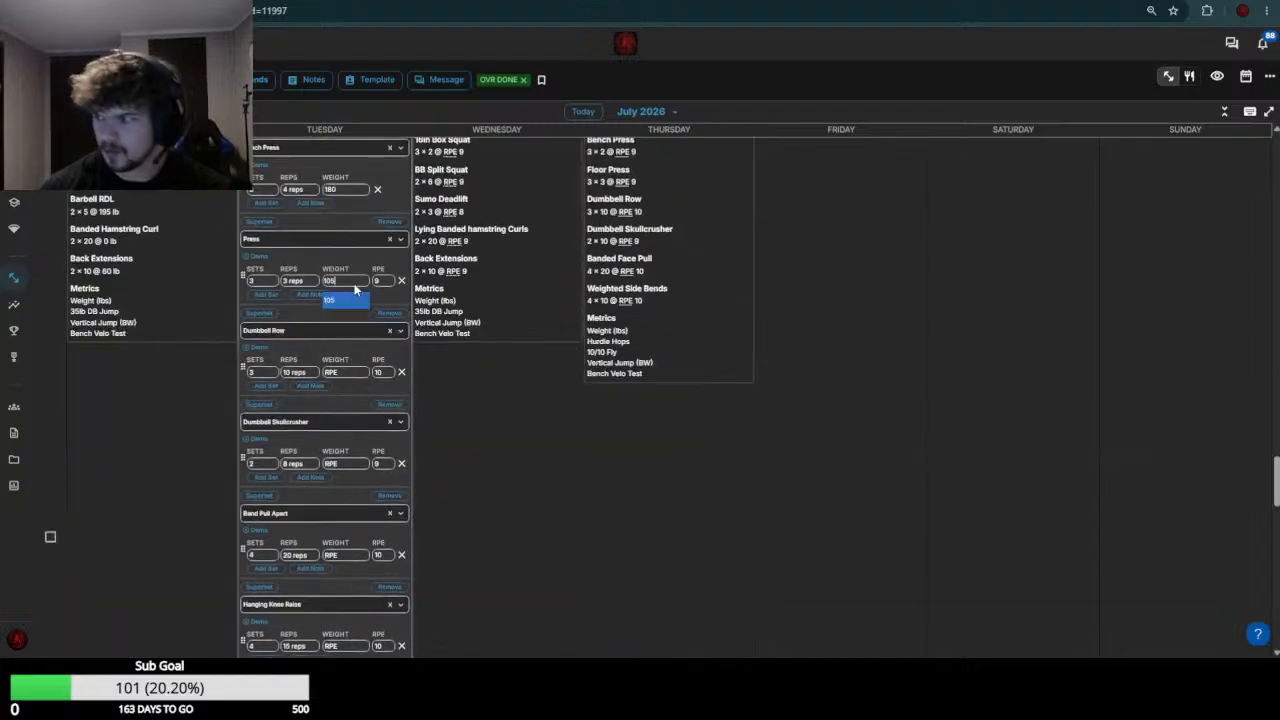
pyautogui.press('Return')
# Check the week 29 row results and set the Dumbbell Row weight to 70 in the July 21 workout
pyautogui.scroll(5, 346, 415)
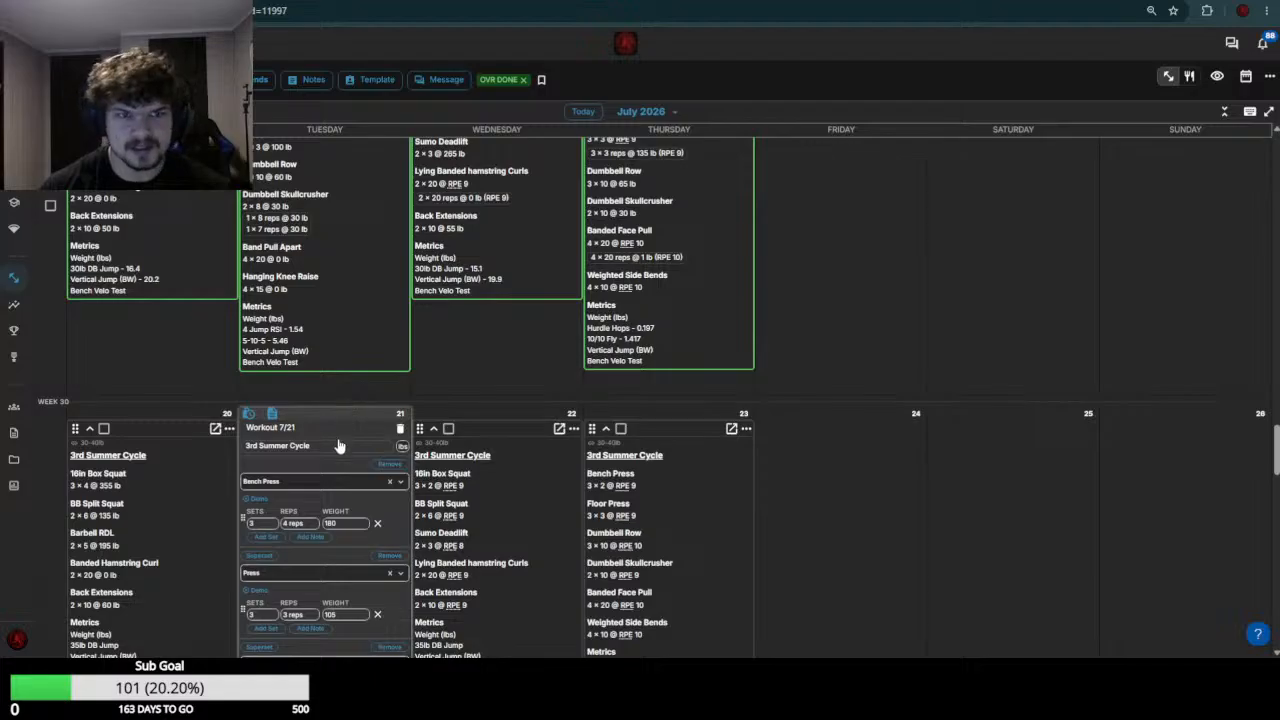
pyautogui.scroll(-5, 340, 440)
pyautogui.click(351, 374)
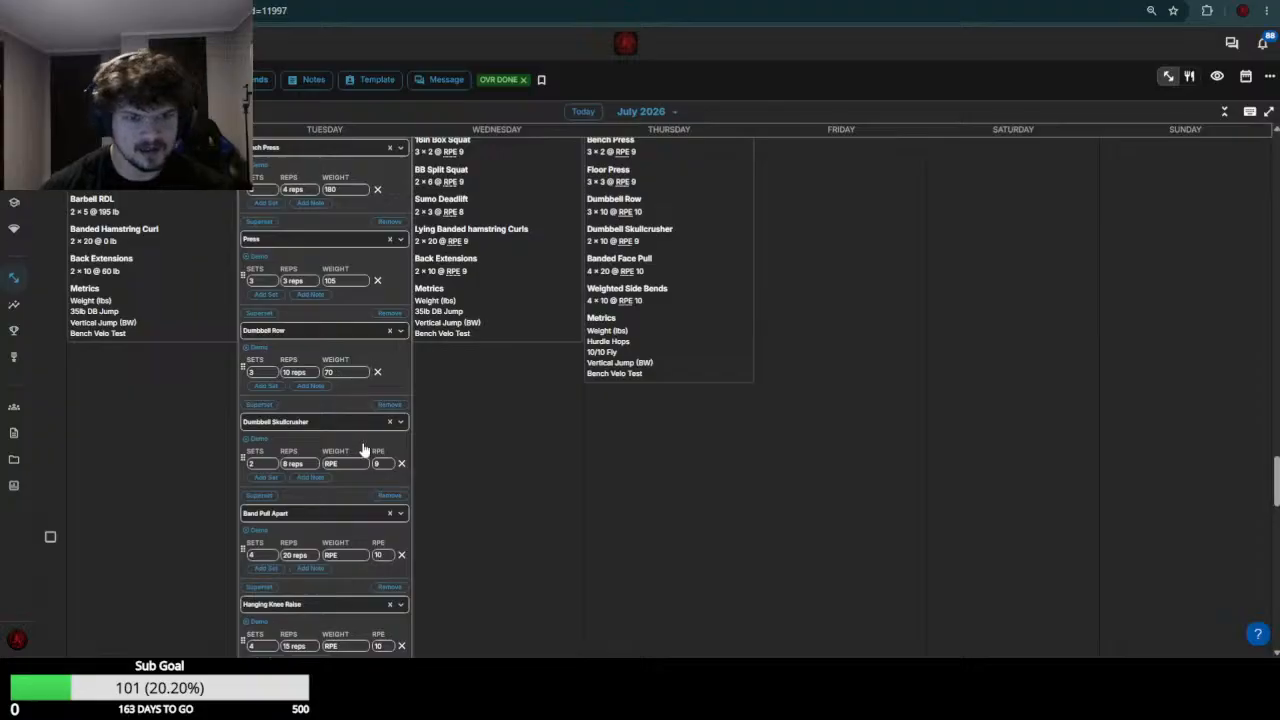
# Review the week 29 skullcrusher results and set the Dumbbell Skullcrusher weight to 30-35 in the July 21 workout
pyautogui.scroll(5, 362, 455)
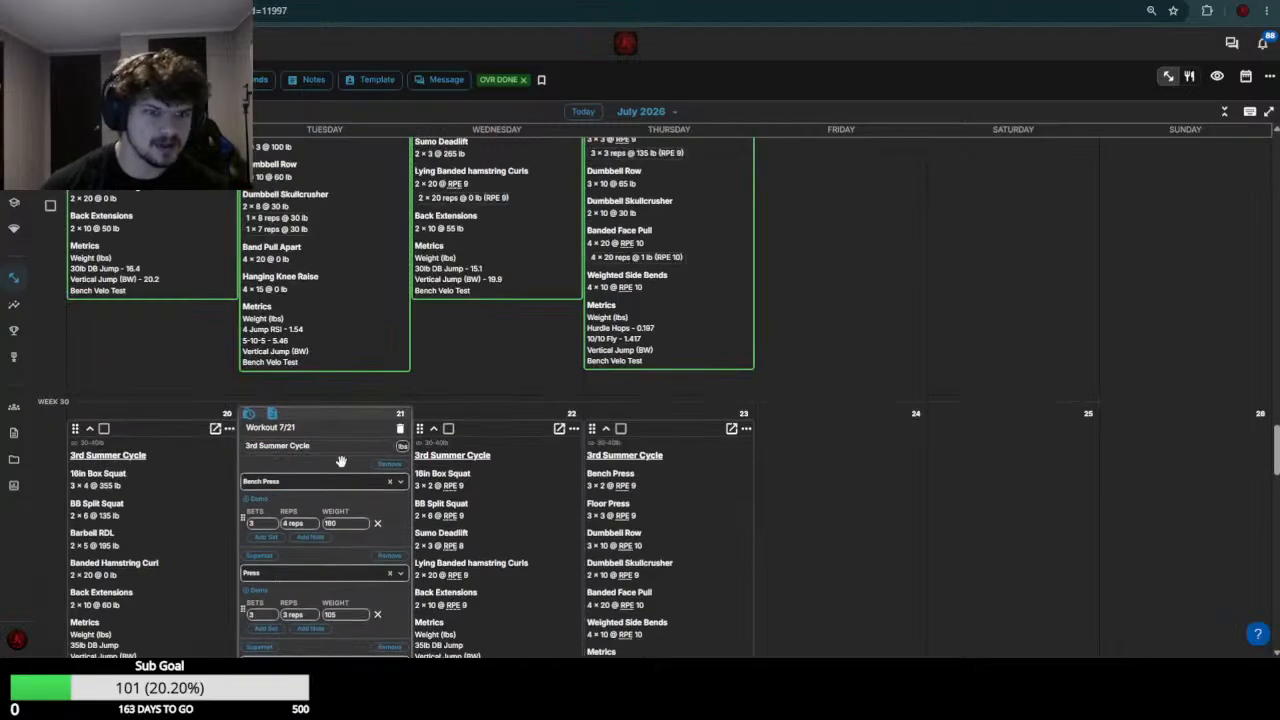
pyautogui.scroll(-6, 357, 461)
pyautogui.click(349, 396)
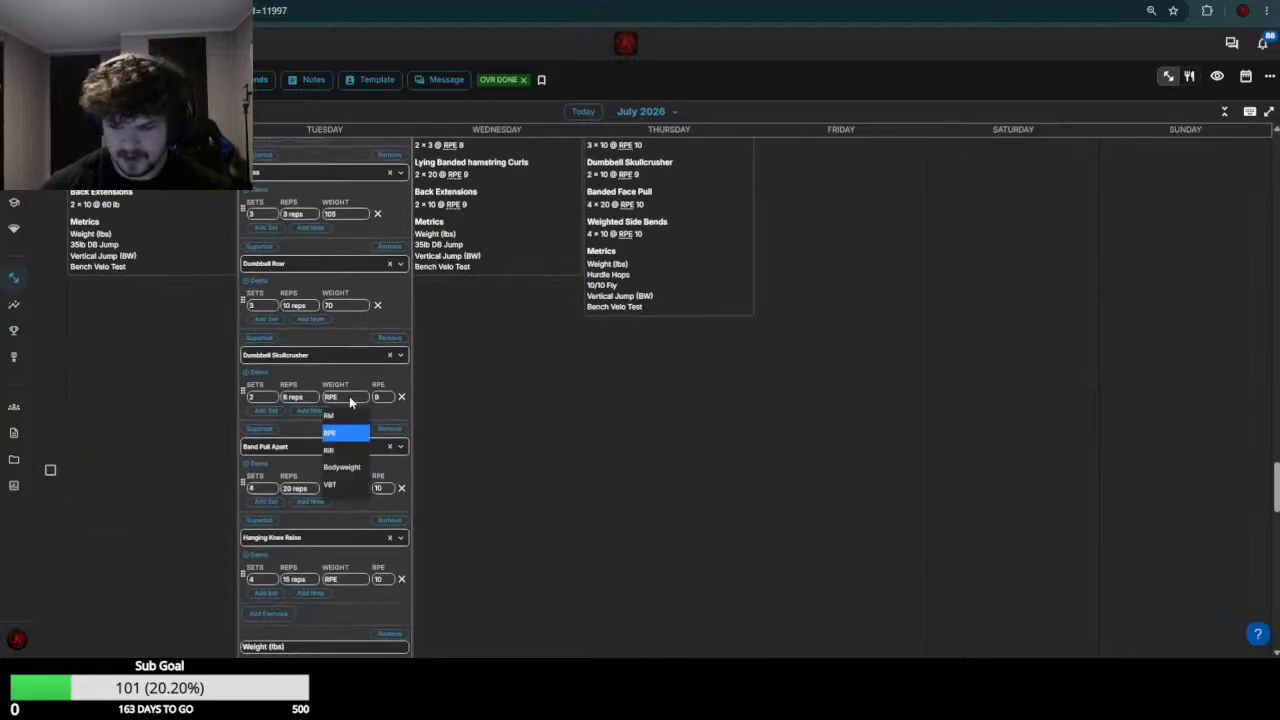
pyautogui.click(349, 396)
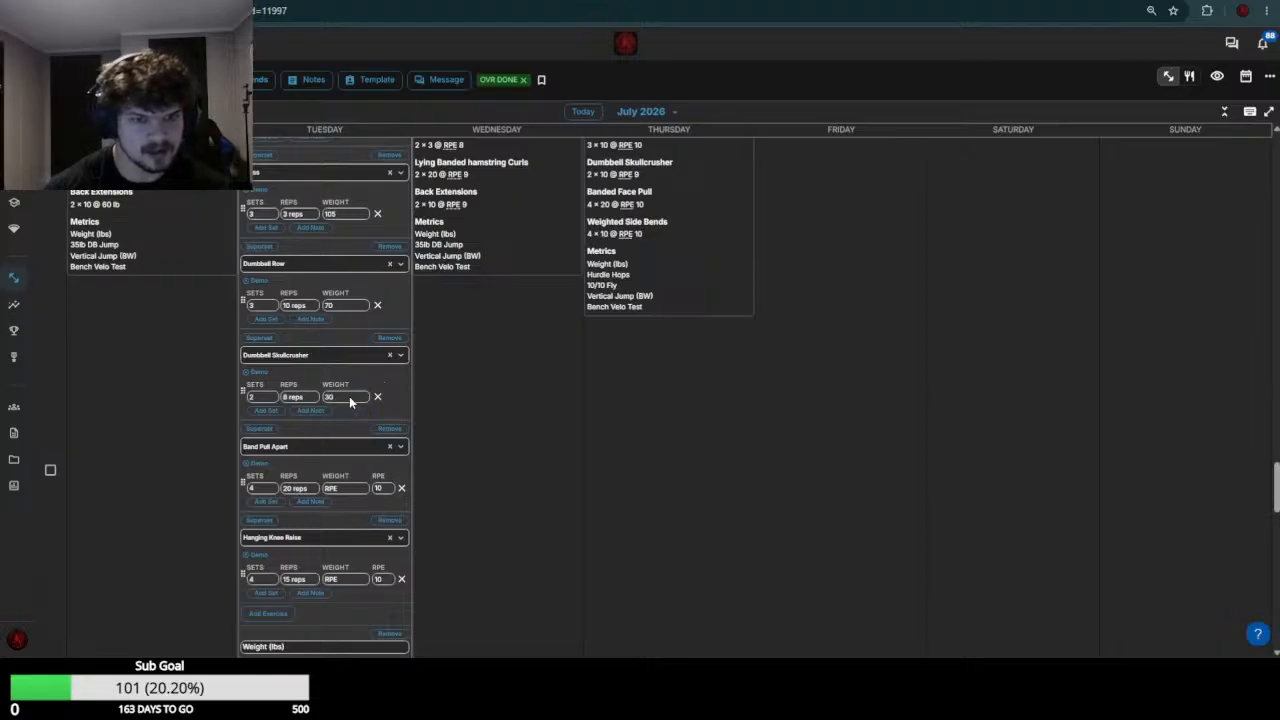
pyautogui.scroll(6, 573, 237)
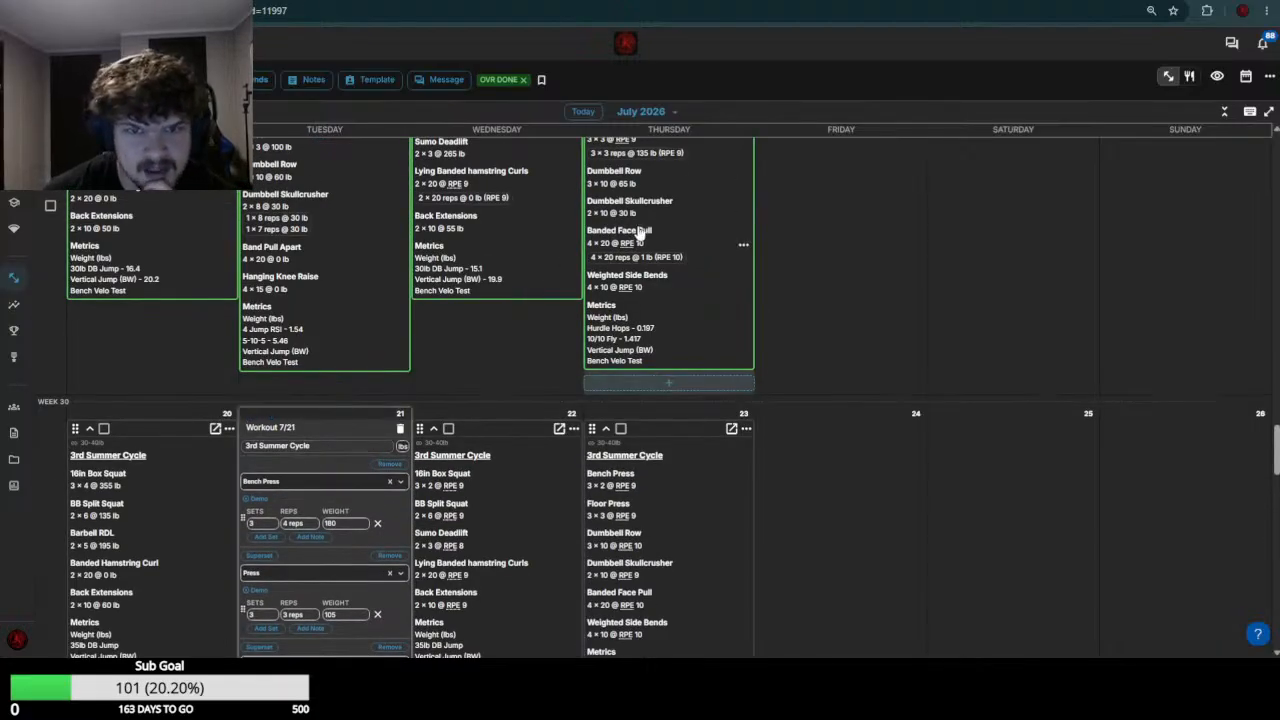
pyautogui.scroll(-5, 305, 375)
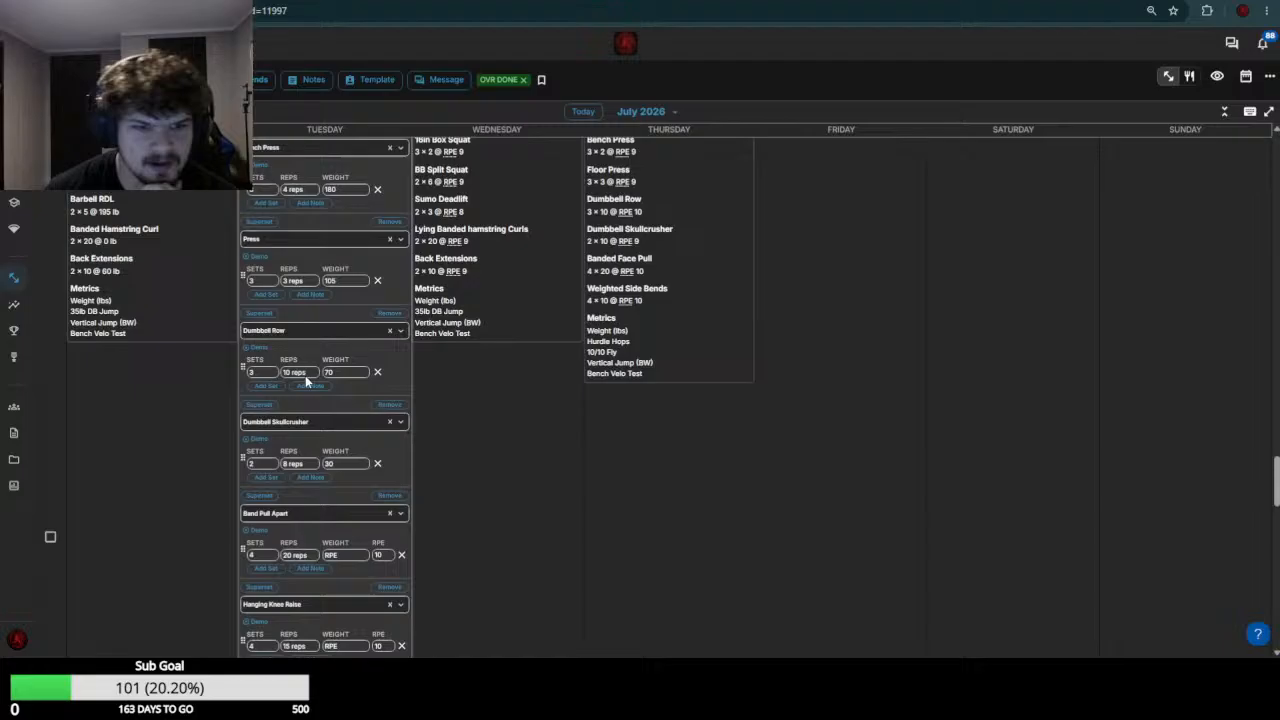
pyautogui.click(352, 464)
pyautogui.write('-35')
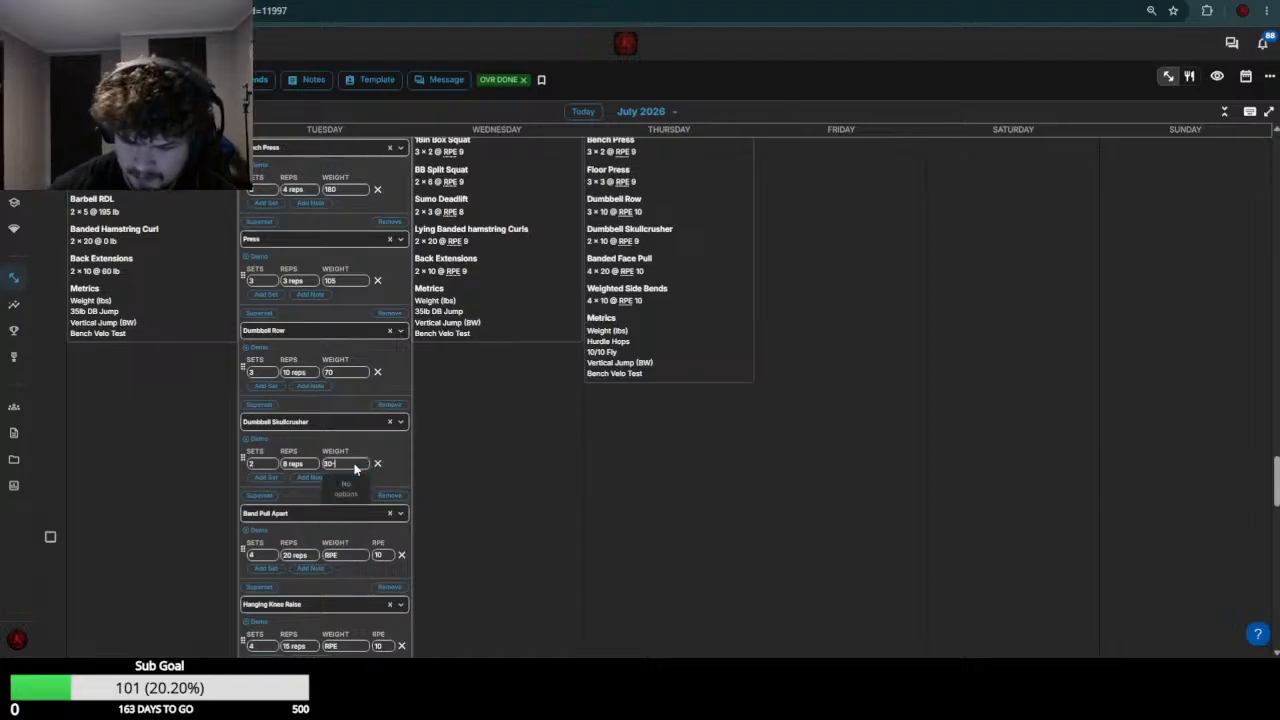
pyautogui.press('Return')
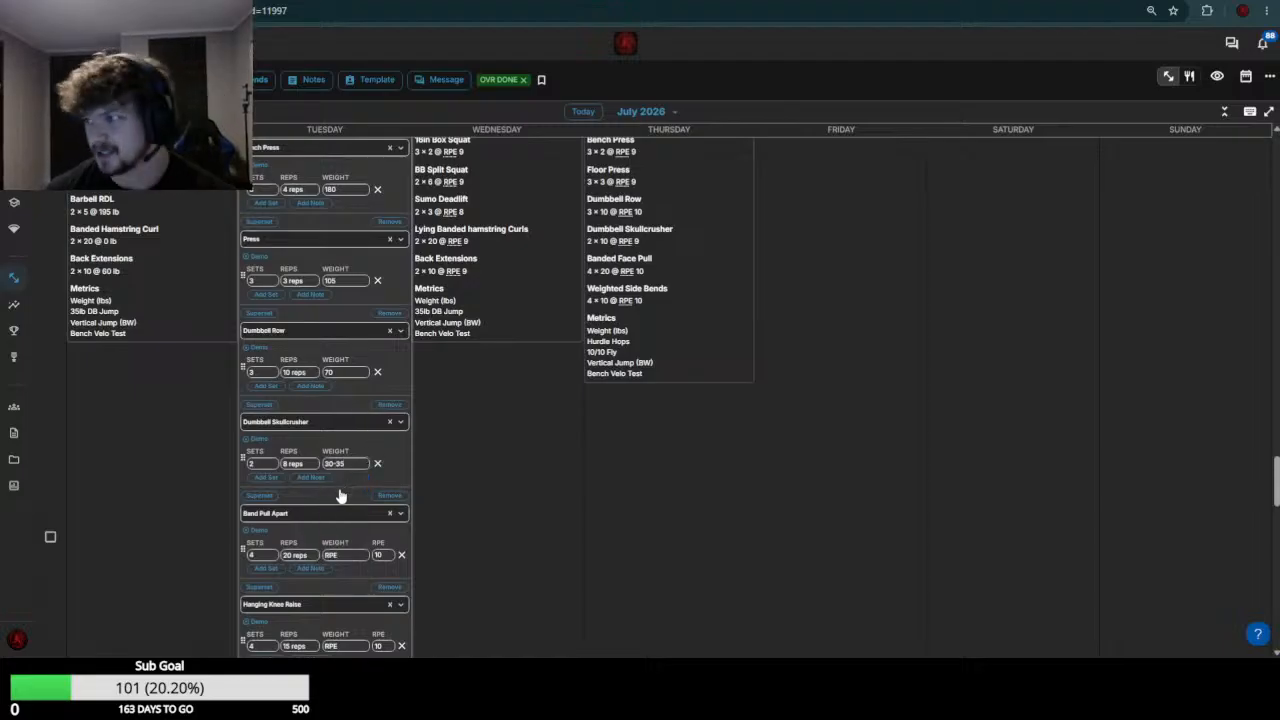
# Set the Band Pull Apart weight to 0, fill in the Hanging Knee Raise weight, and save the July 21 workout
pyautogui.click(350, 555)
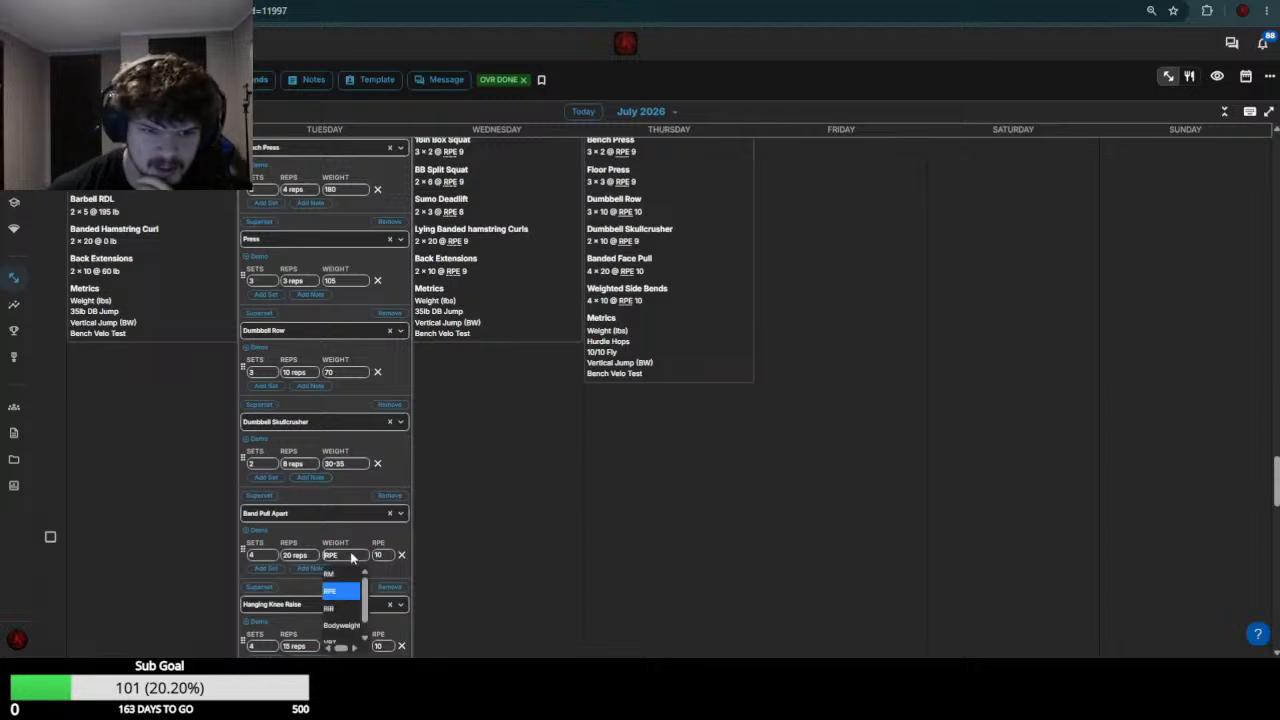
pyautogui.click(350, 557)
pyautogui.scroll(-3, 355, 530)
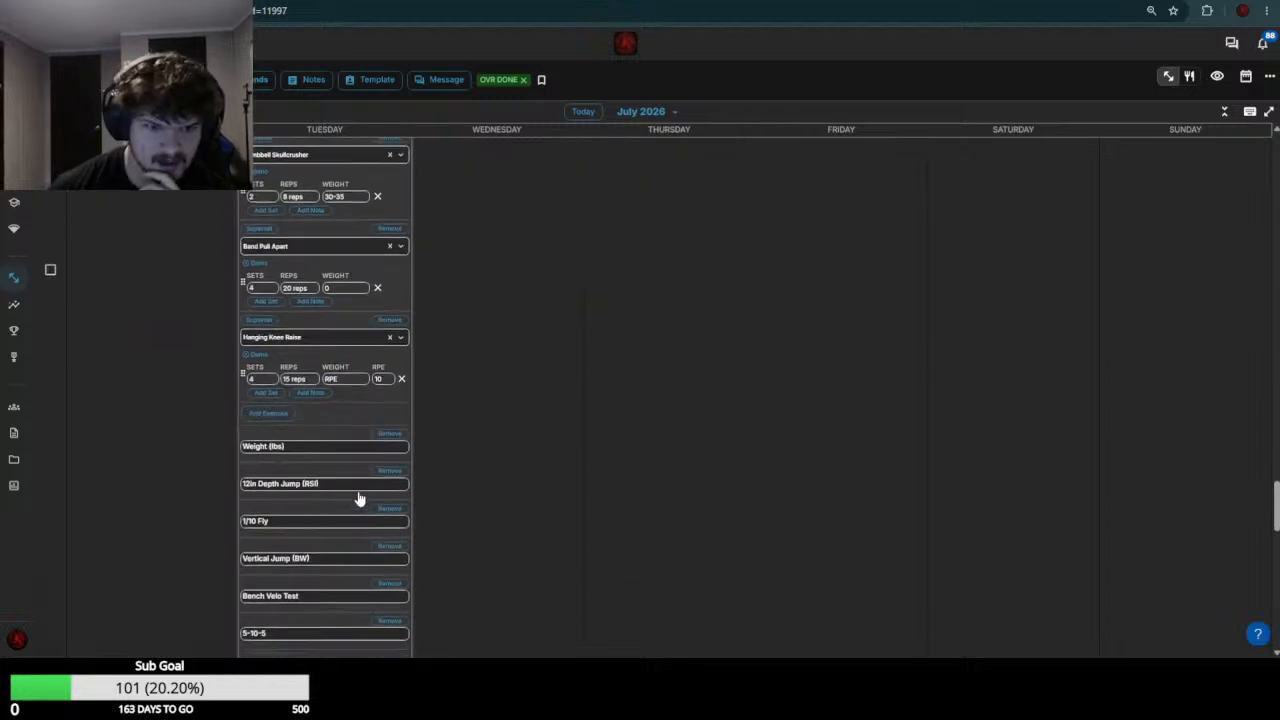
pyautogui.click(342, 378)
pyautogui.click(342, 380)
pyautogui.scroll(-5, 350, 376)
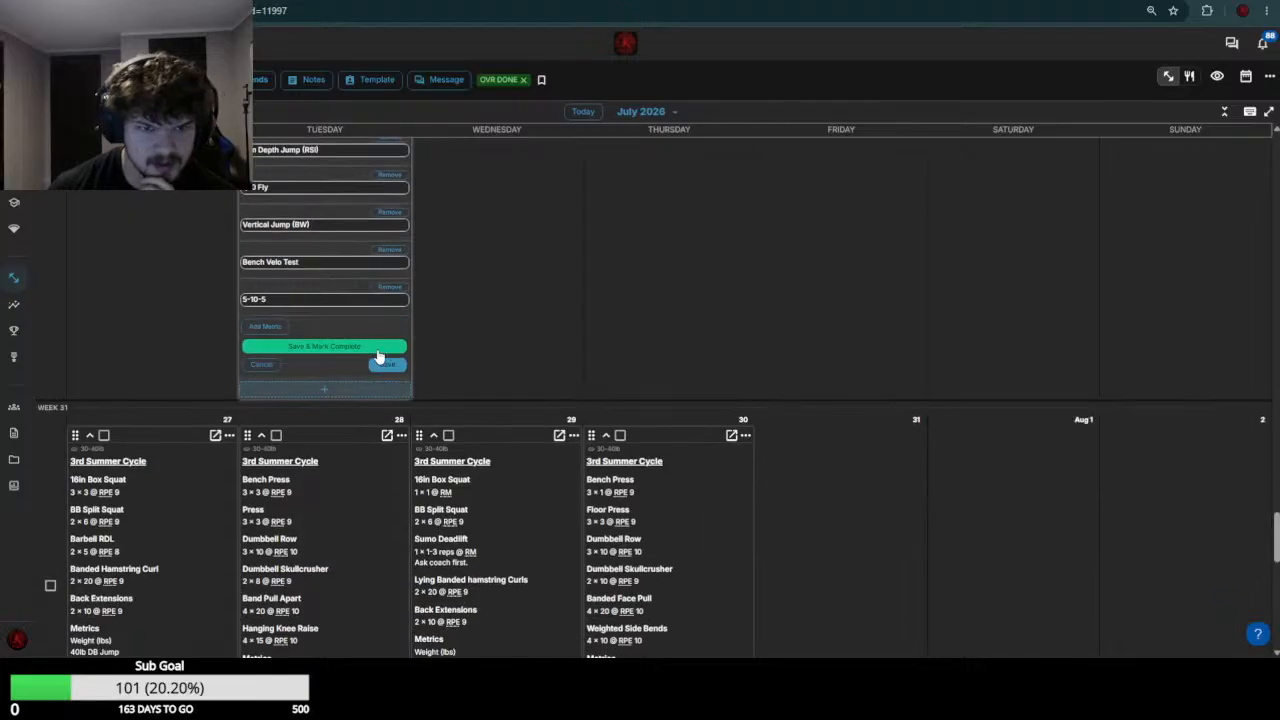
pyautogui.click(386, 366)
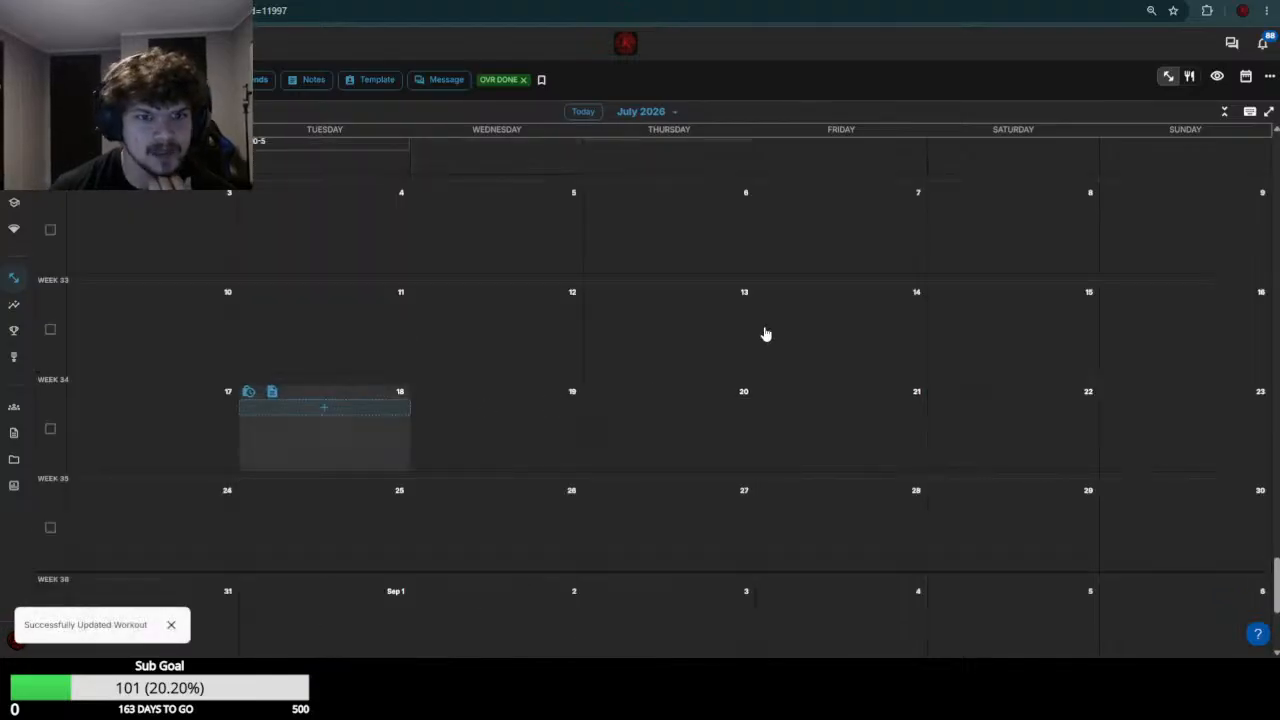
# Switch to the next athlete's calendar and review the week 29 results
pyautogui.hotkey('ctrl', 'Tab')
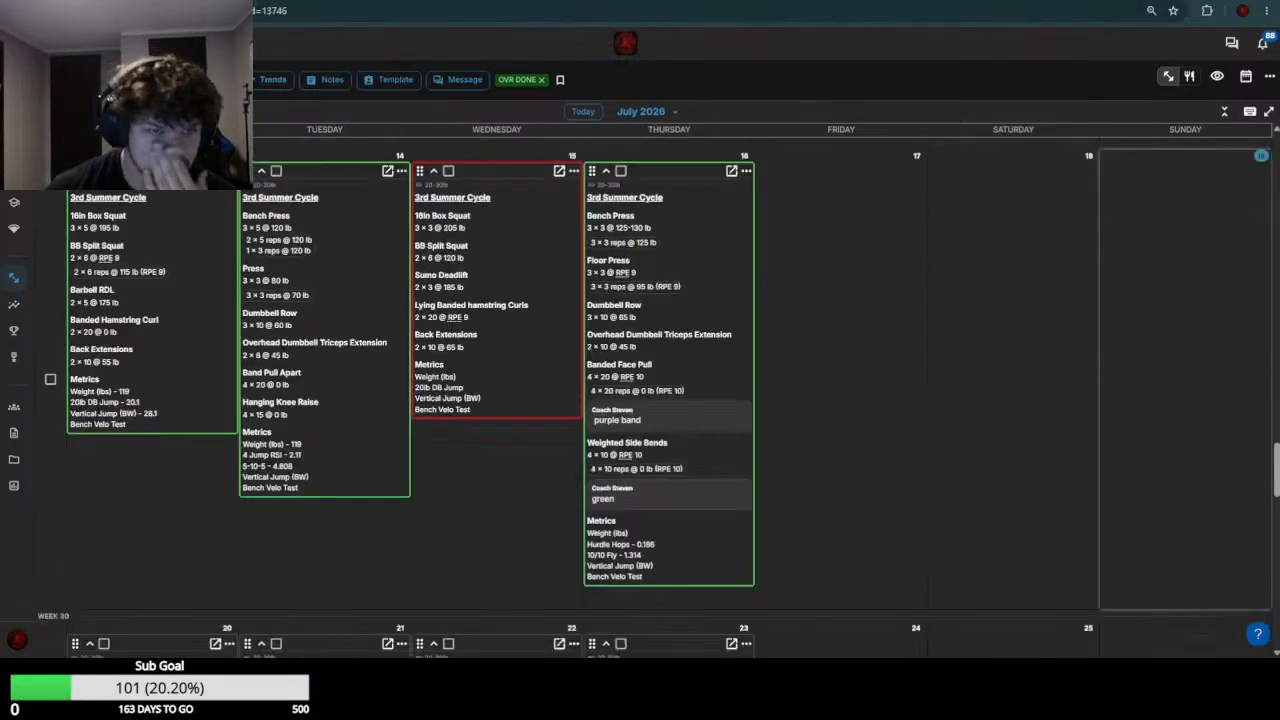
pyautogui.scroll(-1, 421, 245)
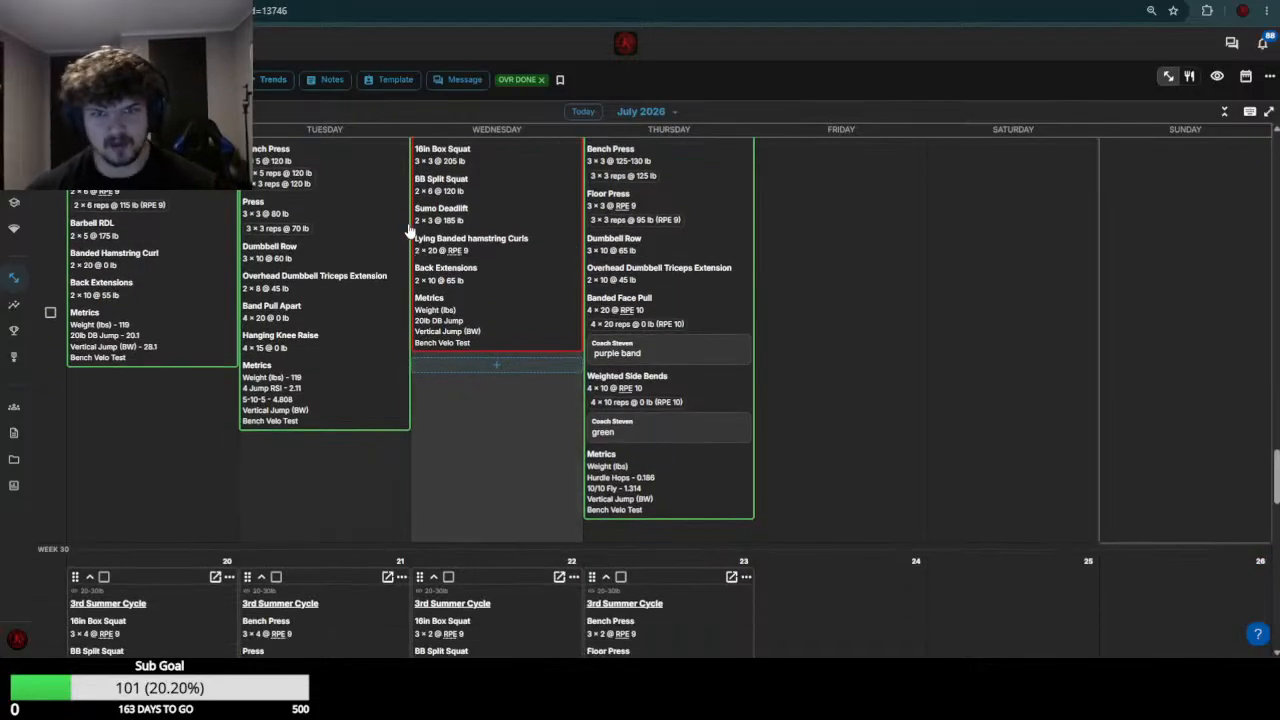
pyautogui.scroll(1, 262, 292)
pyautogui.scroll(-2, 247, 369)
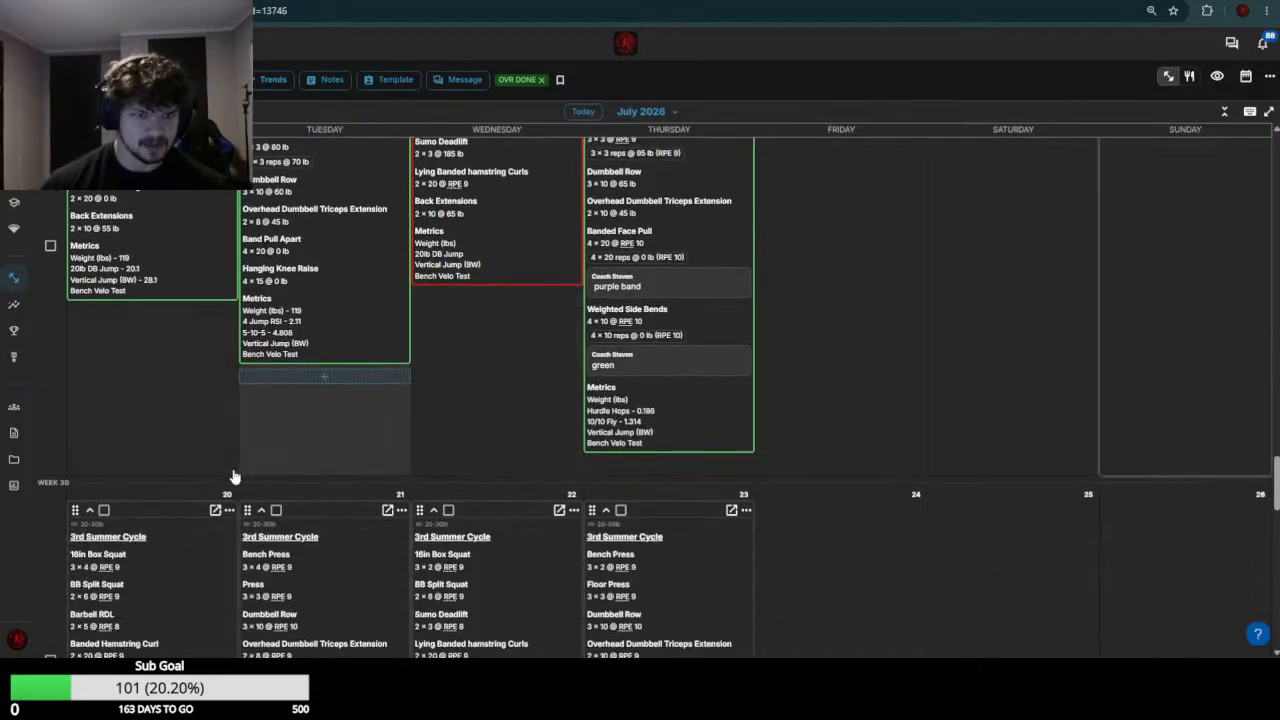
# Open this athlete's July 20 workout for editing and set the 16in Box Squat weight to 200
pyautogui.click(175, 587)
pyautogui.scroll(-4, 307, 392)
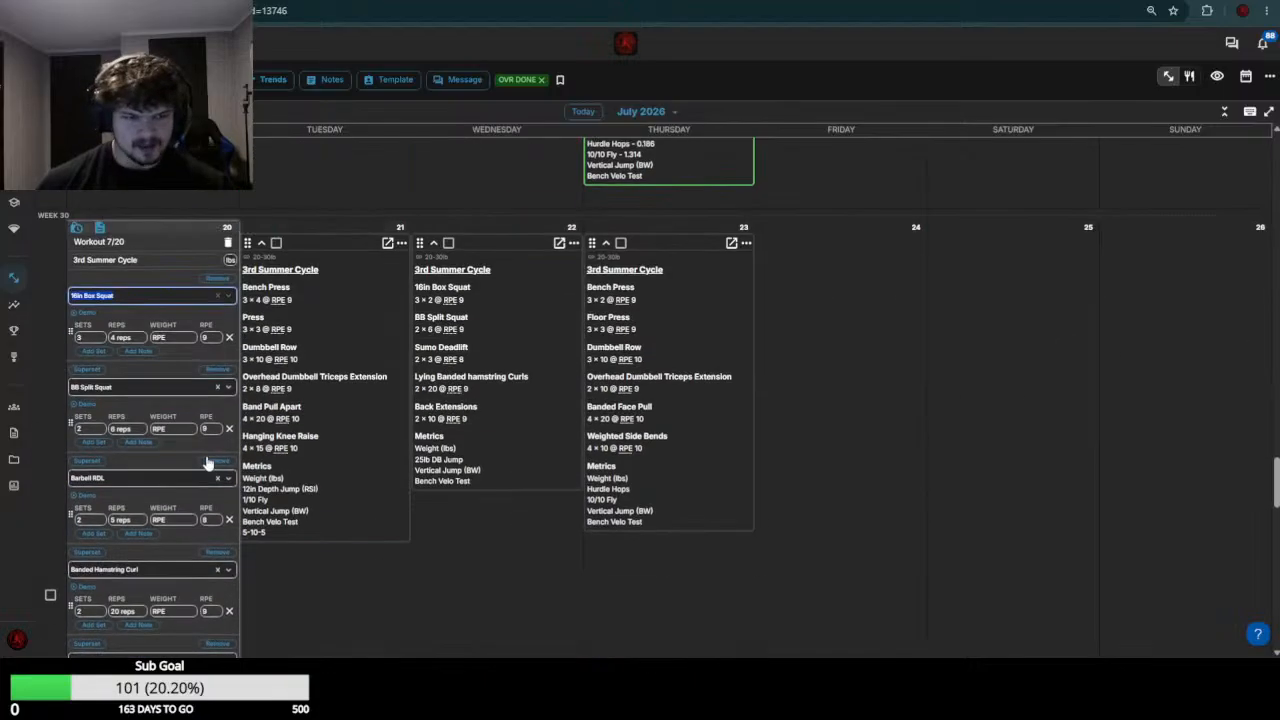
pyautogui.click(172, 340)
pyautogui.write('200')
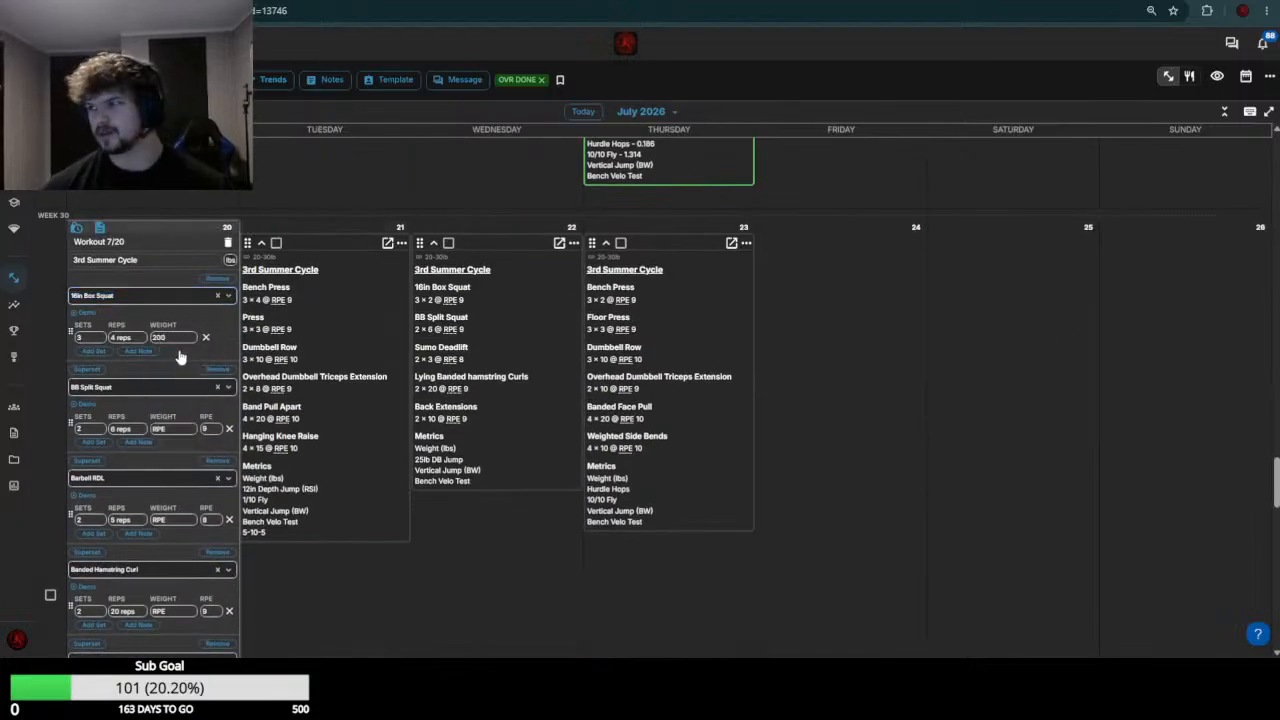
# Check the week 29 split squat results and set the BB Split Squat weight to 120 in the July 20 workout
pyautogui.scroll(7, 180, 357)
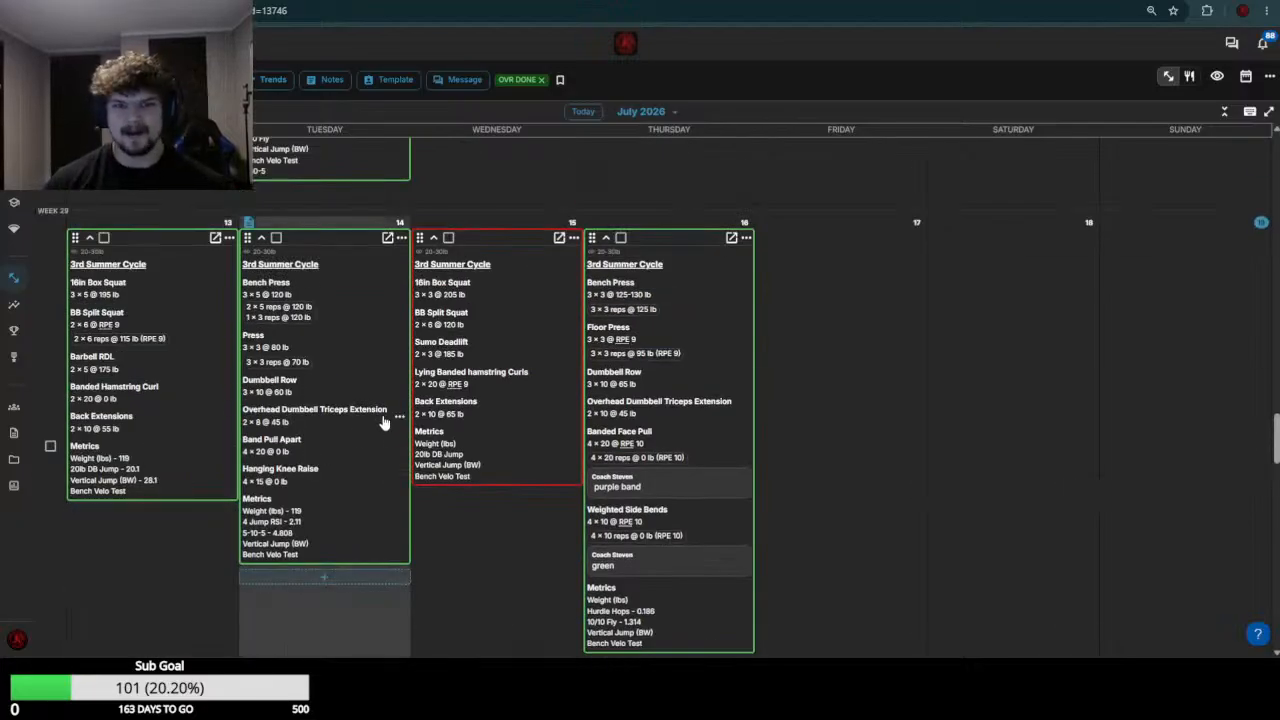
pyautogui.scroll(-5, 307, 428)
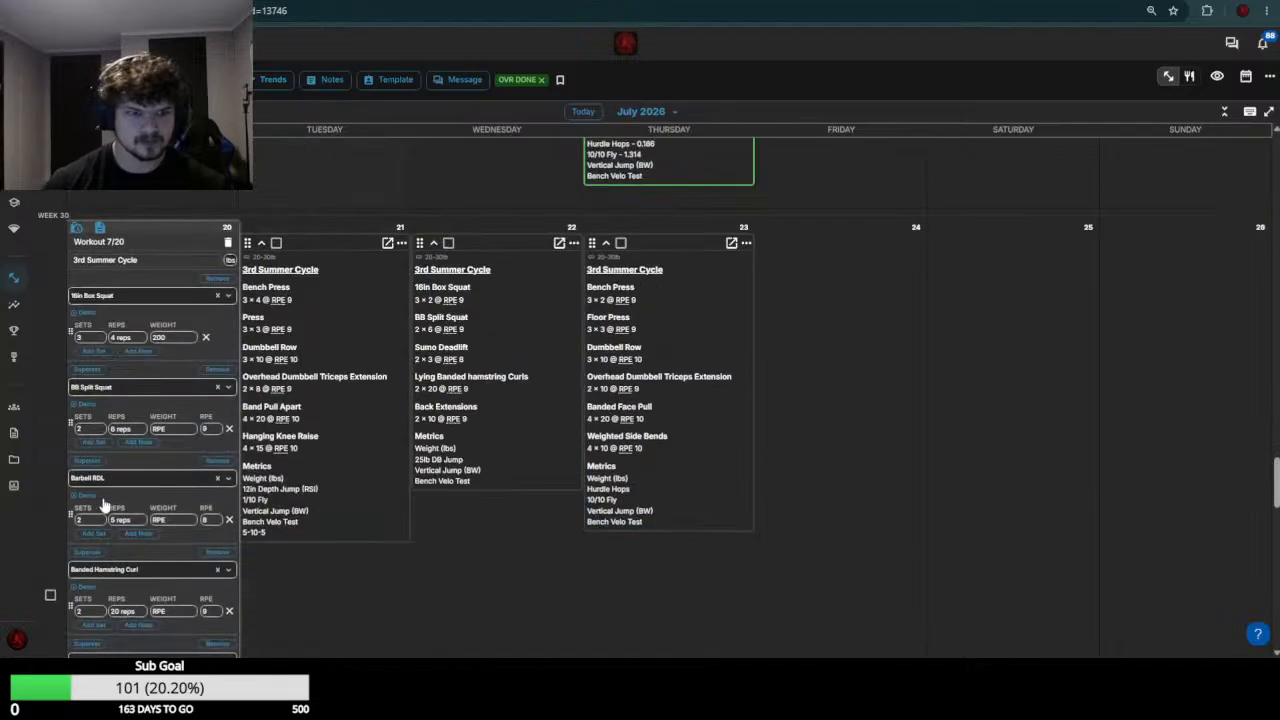
pyautogui.click(160, 429)
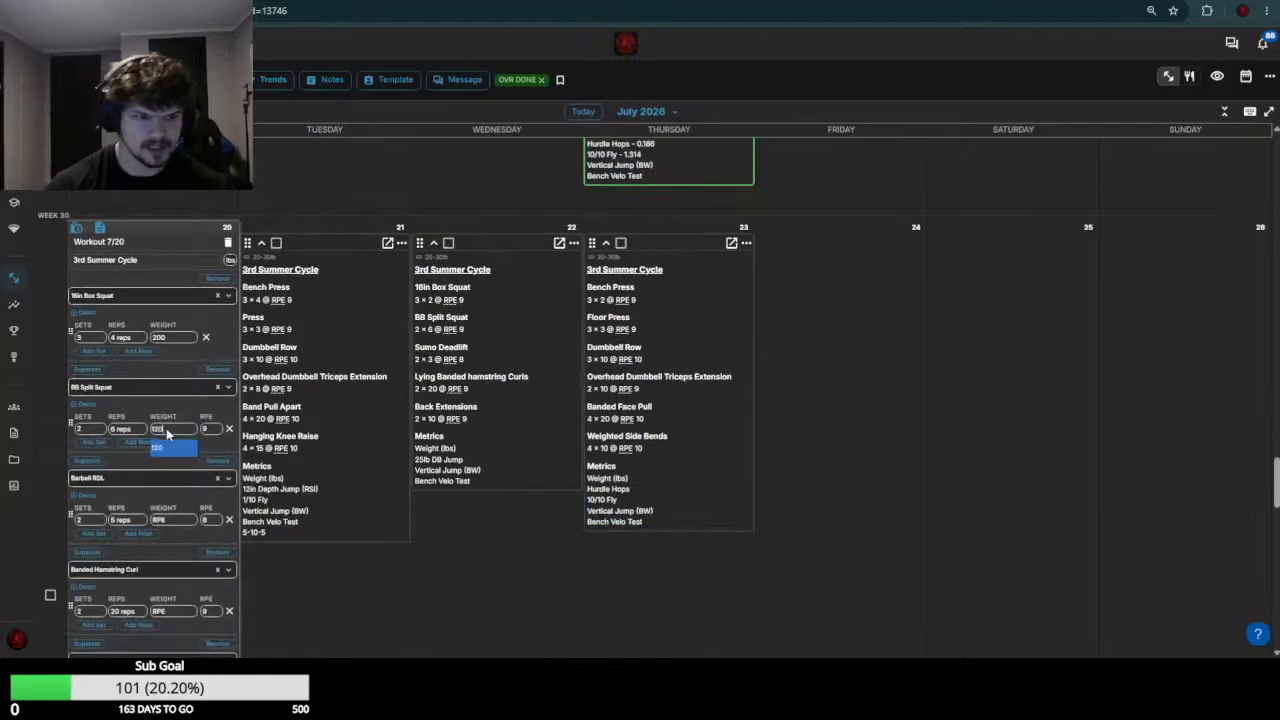
pyautogui.press('Return')
# Set the Barbell RDL weight to 185 and the Banded Hamstring Curl weight to 0 in the July 20 workout
pyautogui.scroll(7, 170, 434)
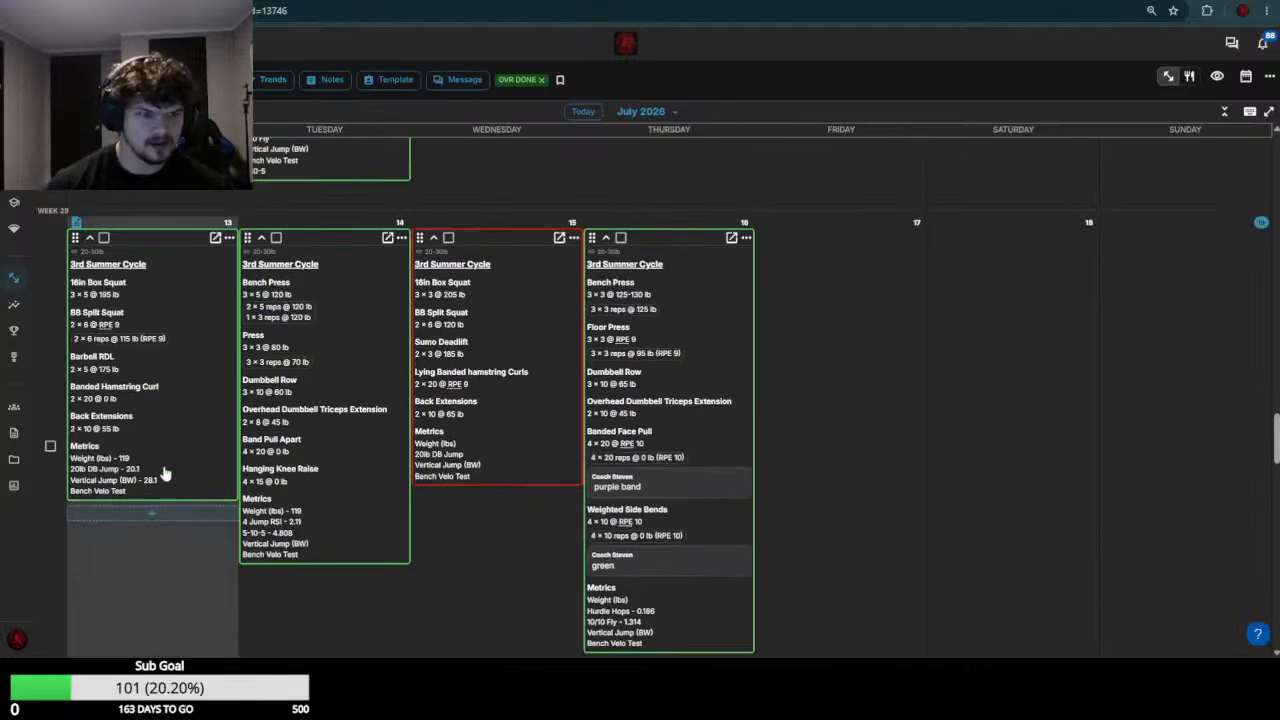
pyautogui.scroll(-8, 163, 464)
pyautogui.click(176, 453)
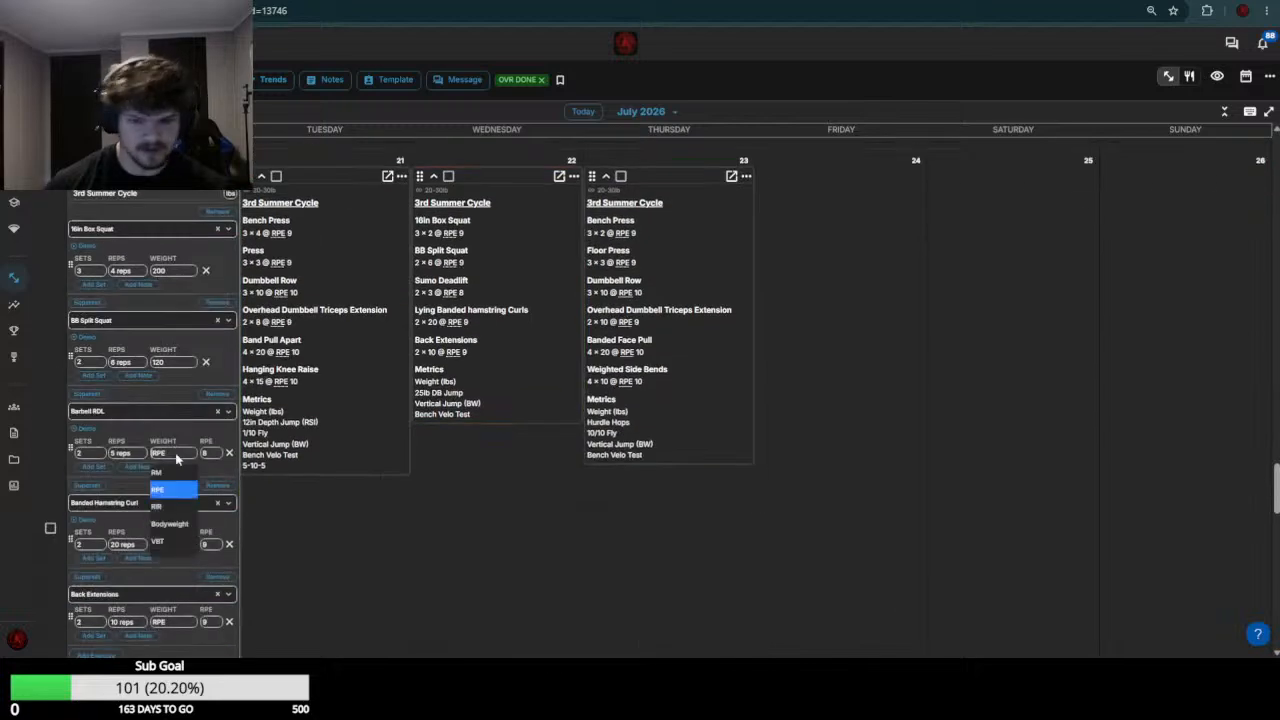
pyautogui.write('185')
pyautogui.press('Return')
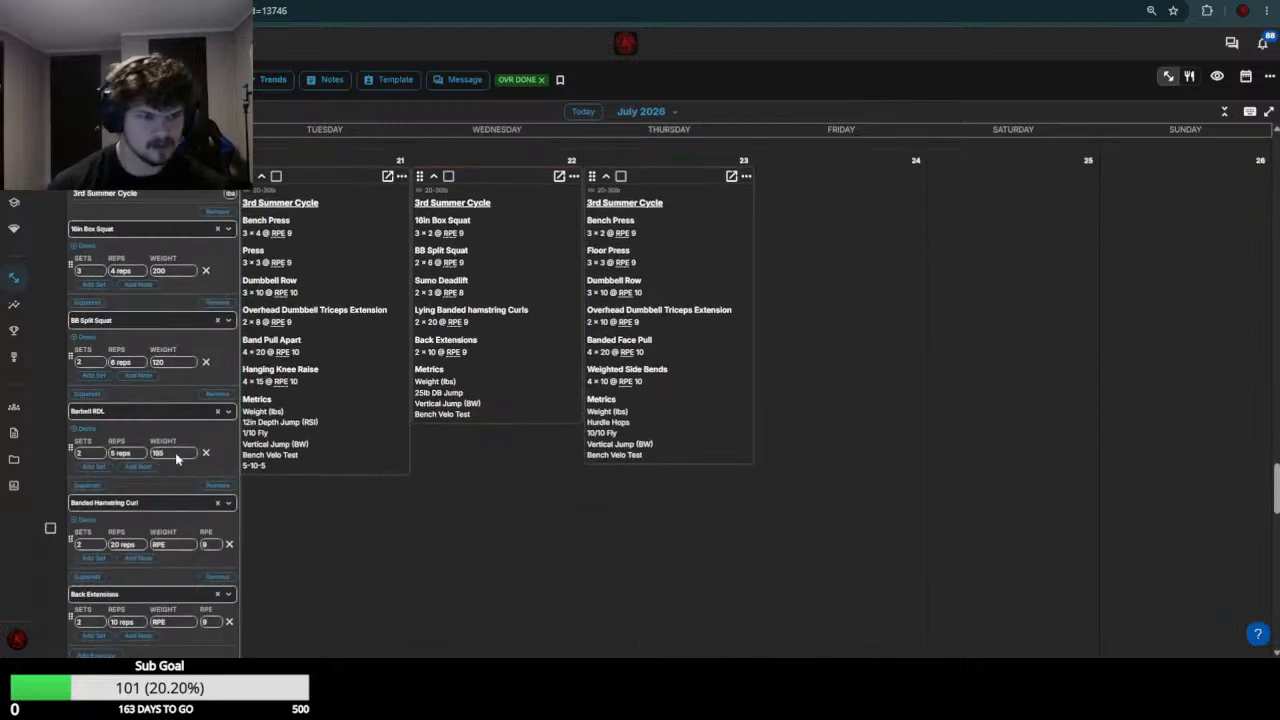
pyautogui.click(176, 544)
pyautogui.write('0')
pyautogui.press('Return')
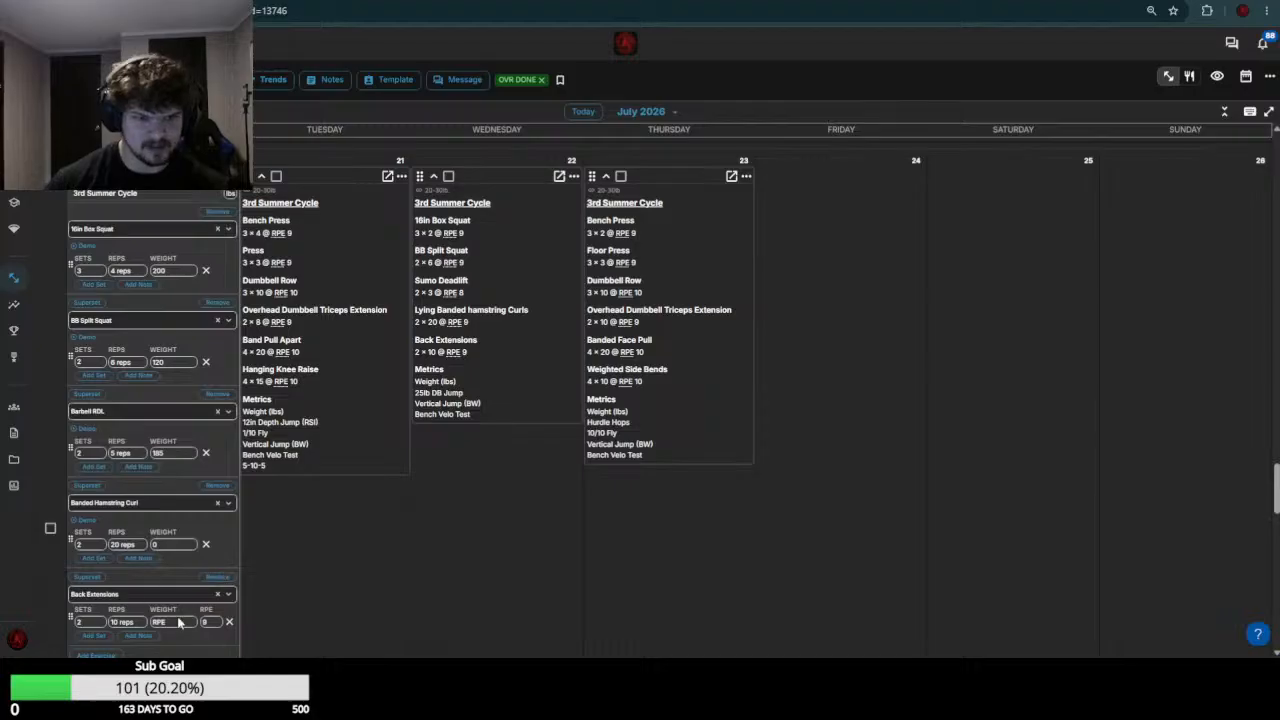
# Check the week 29 back extension results, set the Back Extensions weight to 65, and save the July 20 workout
pyautogui.scroll(5, 234, 574)
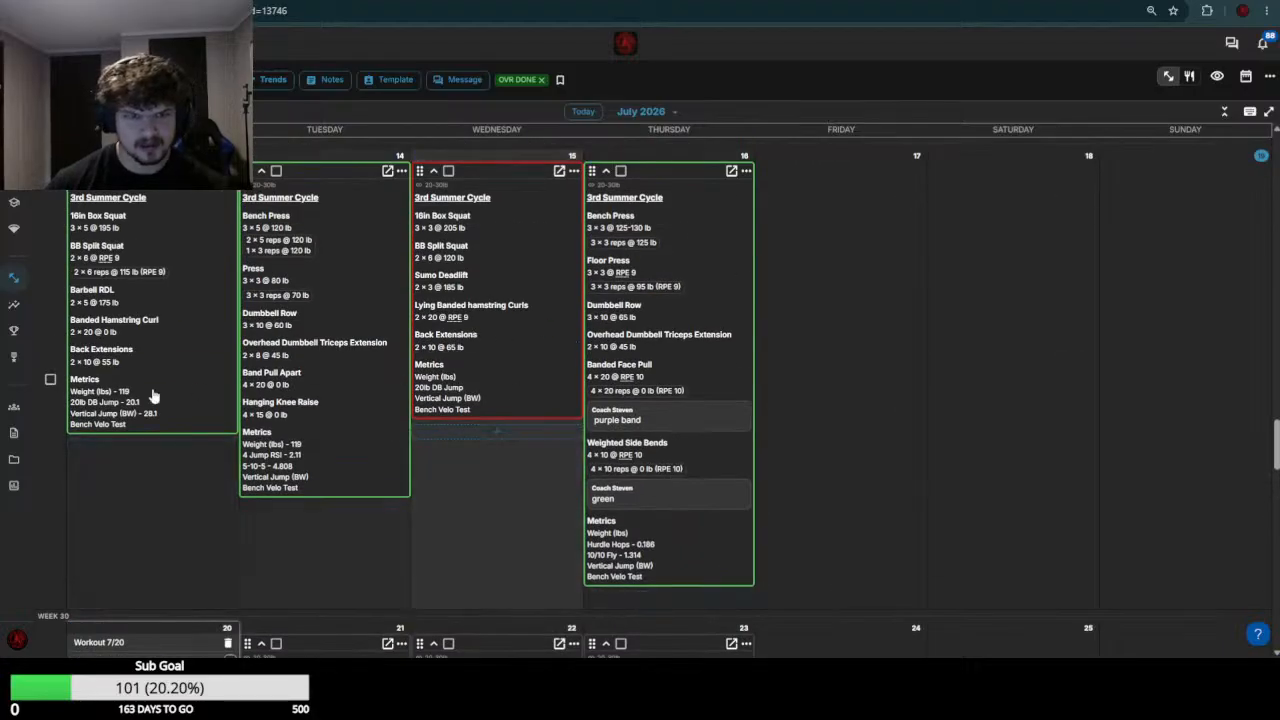
pyautogui.scroll(-5, 153, 396)
pyautogui.scroll(-1, 153, 556)
pyautogui.click(178, 488)
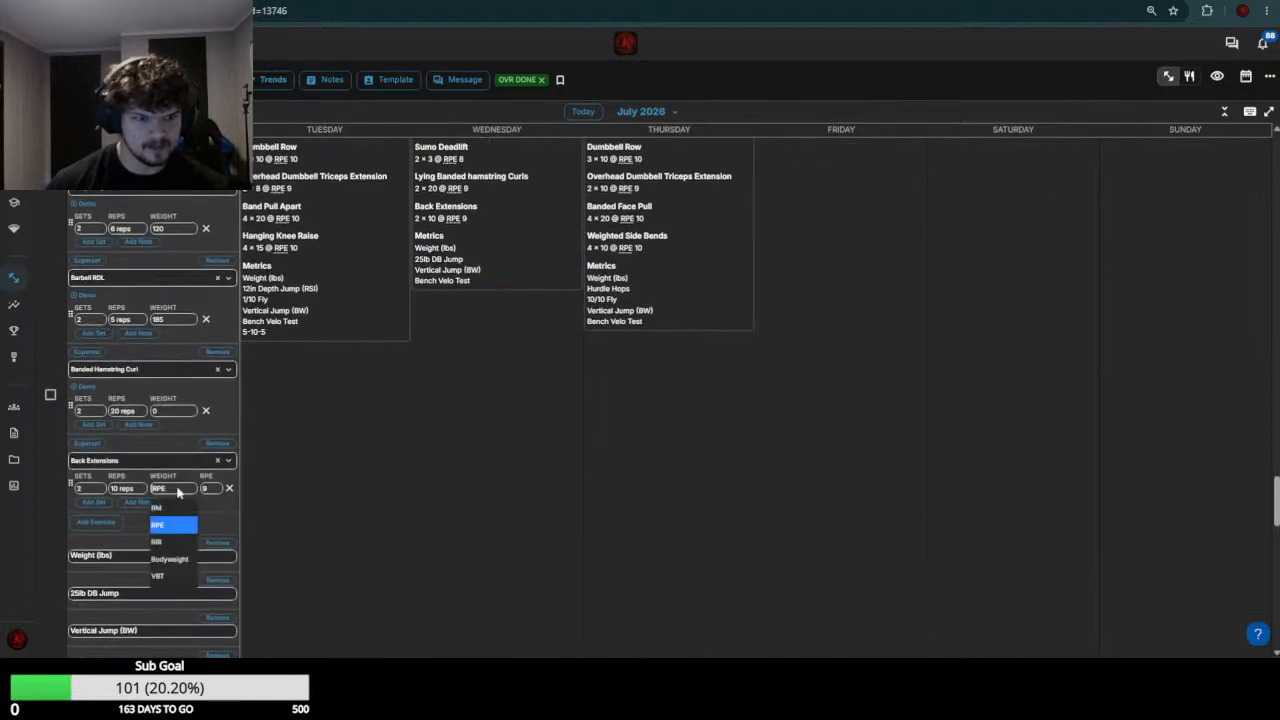
pyautogui.click(178, 491)
pyautogui.scroll(-4, 177, 470)
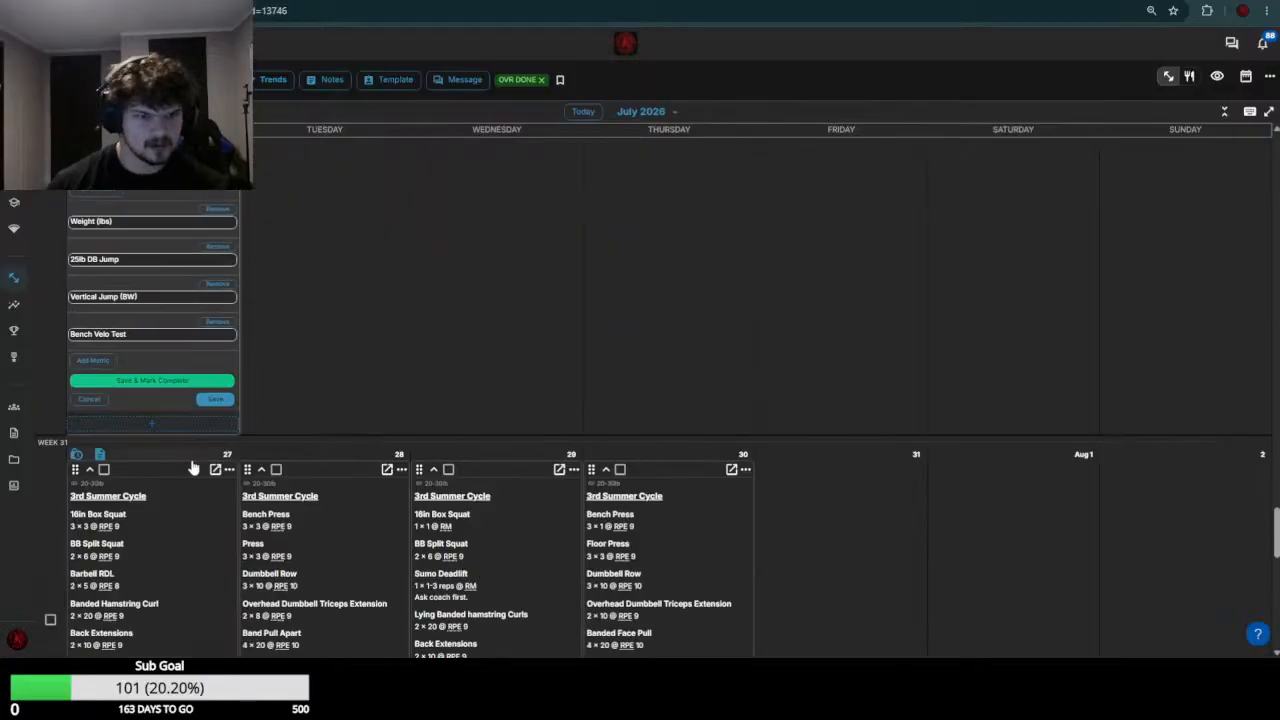
pyautogui.click(214, 401)
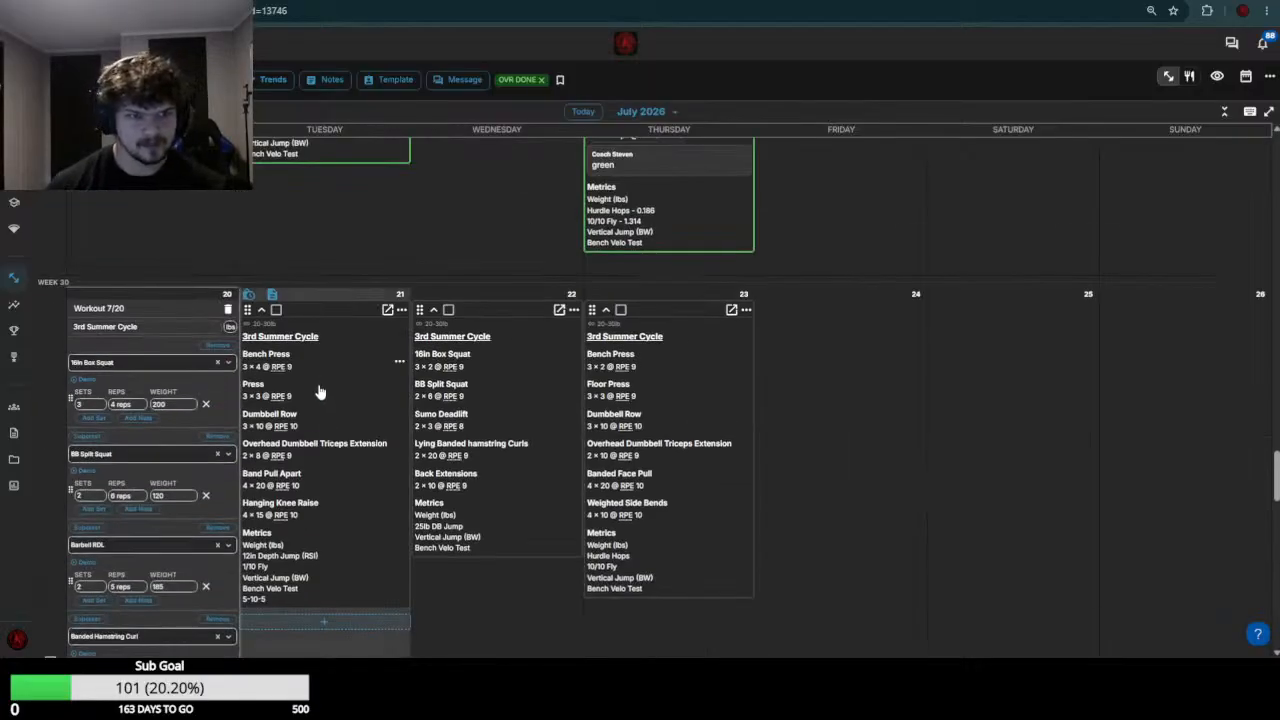
# Open the July 21 workout for editing and set the Bench Press weight to 125 based on the week 29 results
pyautogui.scroll(5, 414, 390)
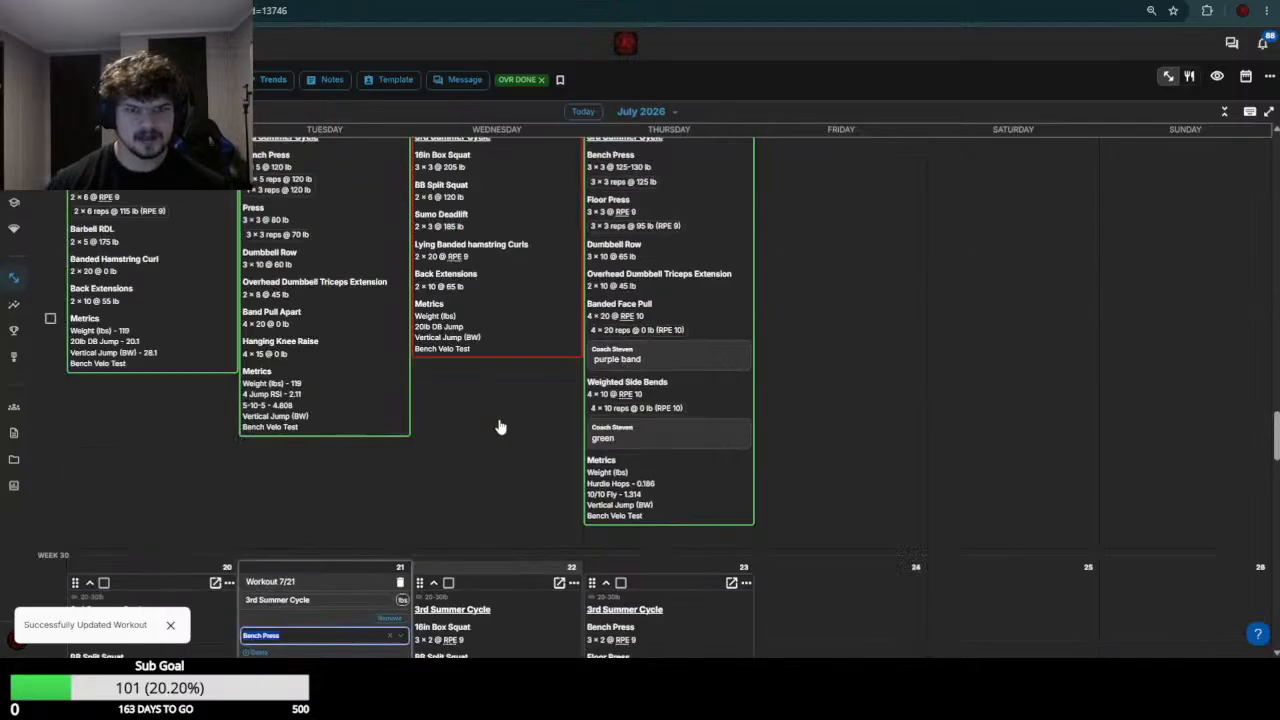
pyautogui.scroll(-5, 420, 470)
pyautogui.click(335, 382)
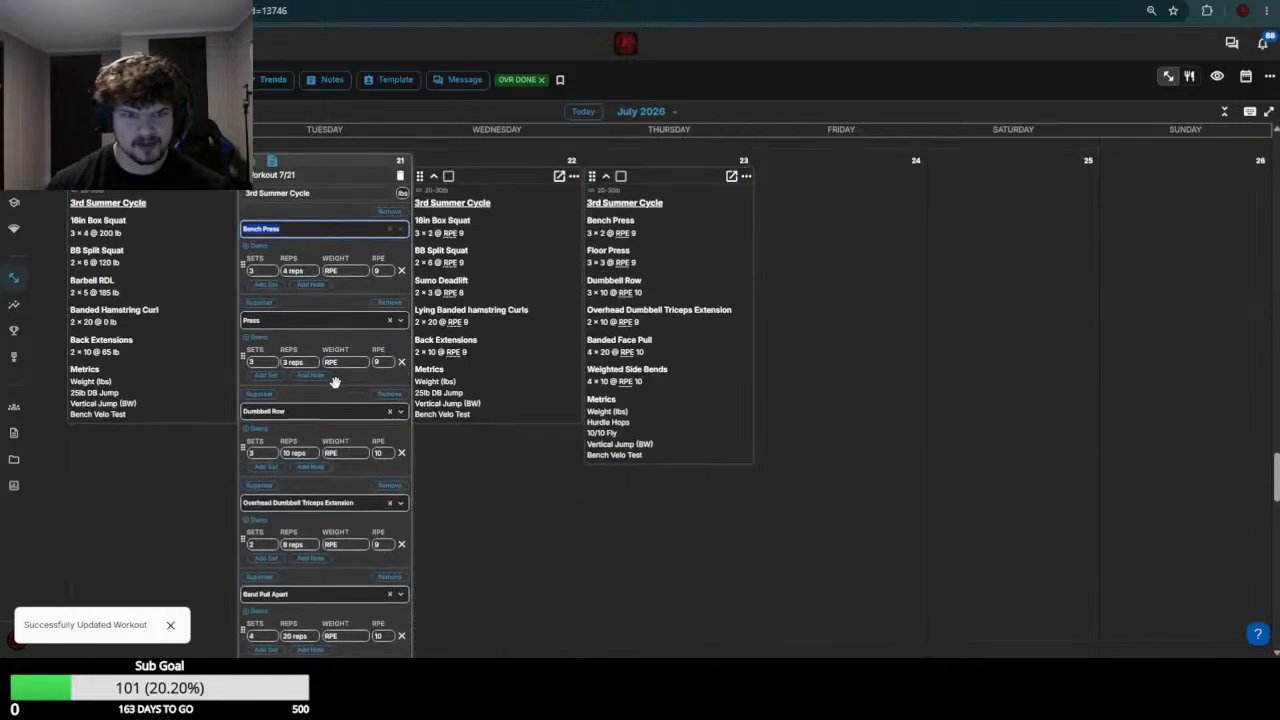
pyautogui.click(346, 271)
pyautogui.write('125')
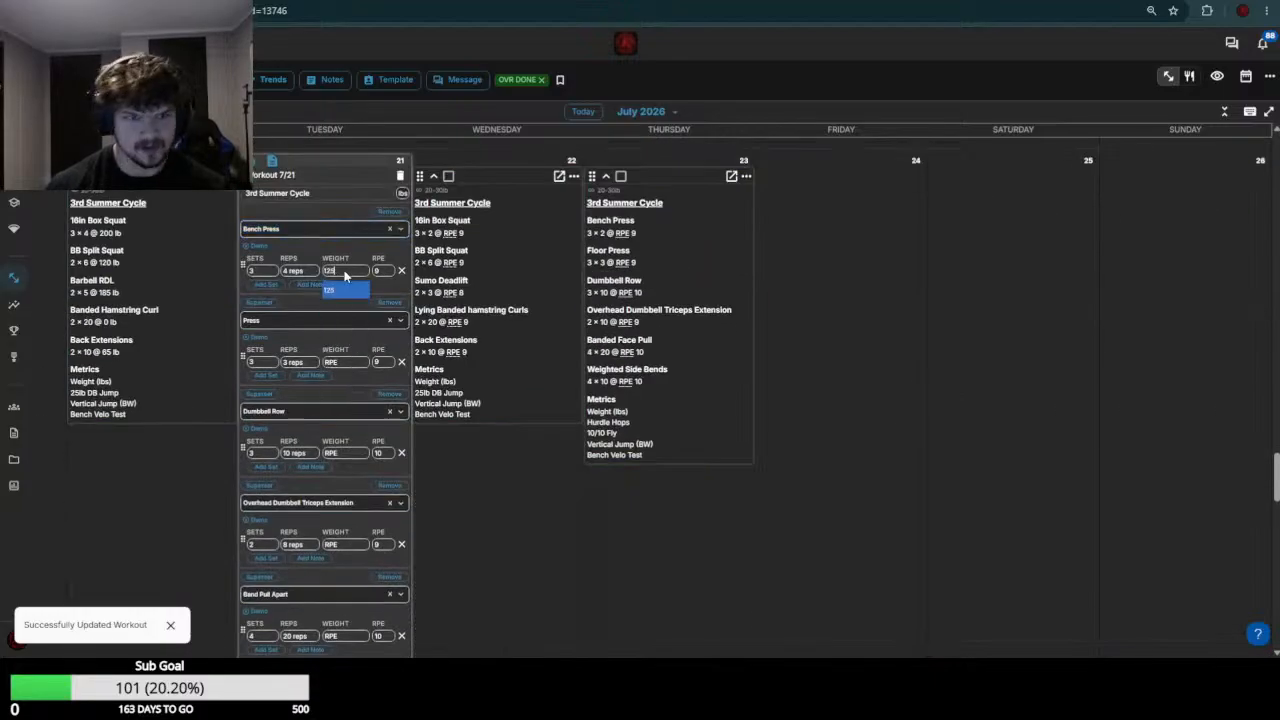
# Check the week 29 press results and set the Press weight to 75-80 in the July 21 workout
pyautogui.scroll(5, 350, 270)
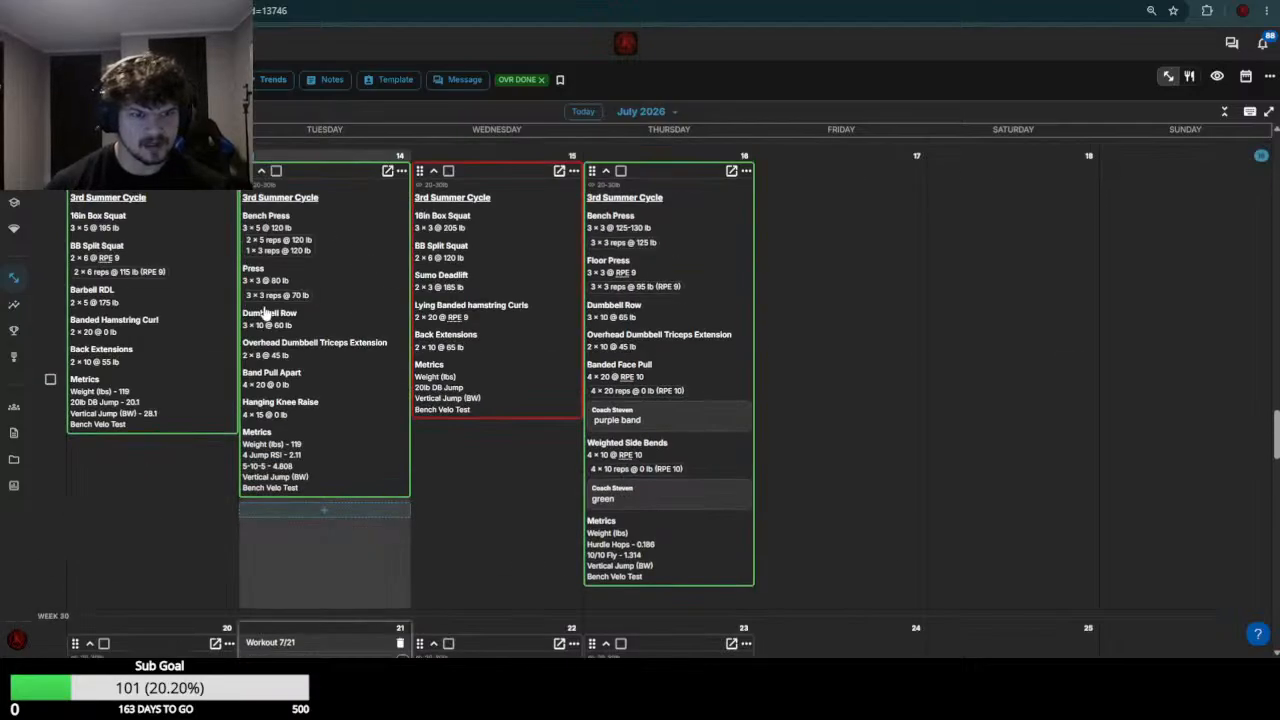
pyautogui.scroll(-5, 300, 410)
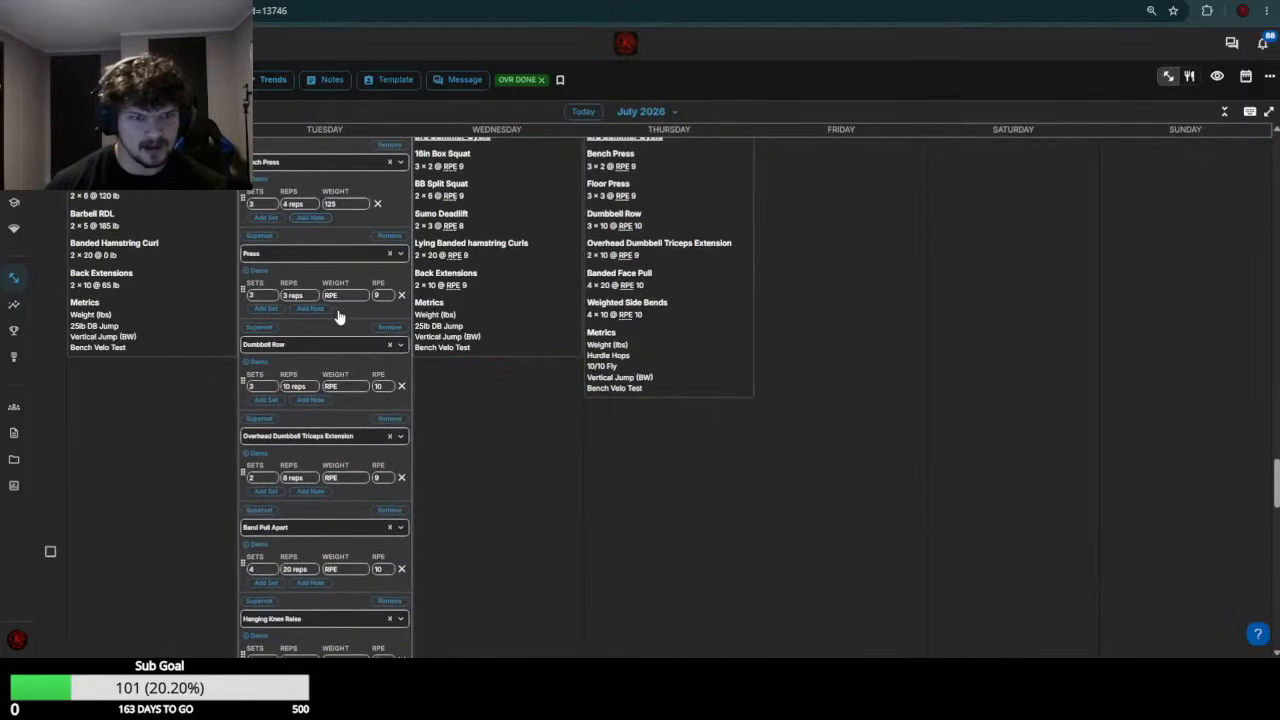
pyautogui.click(348, 298)
pyautogui.write('75-80')
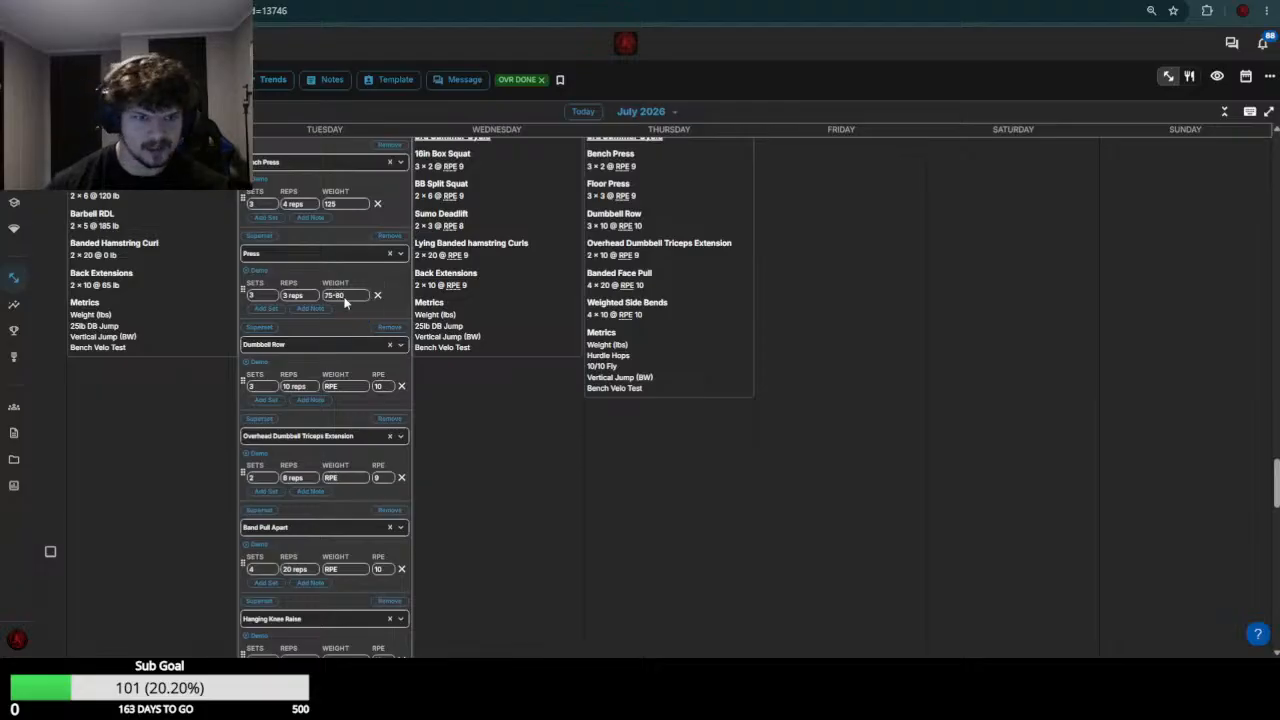
# Review the week 29 row results and set the Dumbbell Row weight to 70 in the July 21 workout
pyautogui.scroll(1, 345, 300)
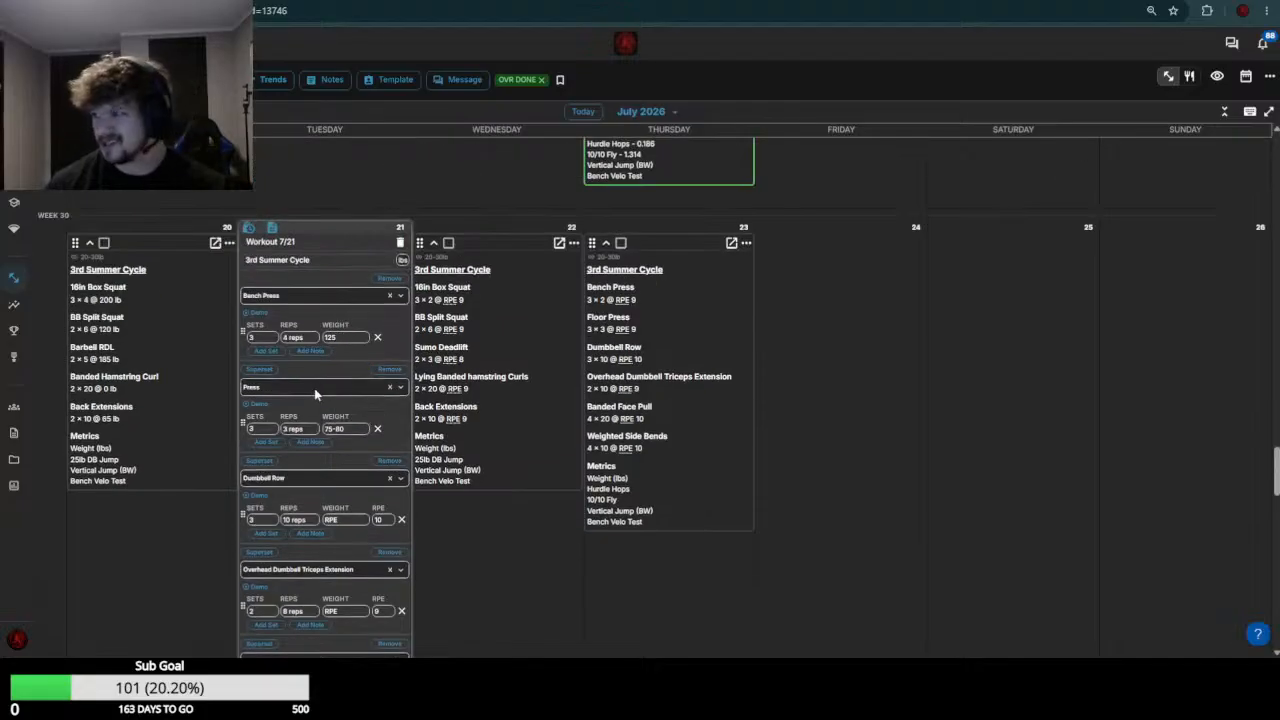
pyautogui.scroll(2, 305, 402)
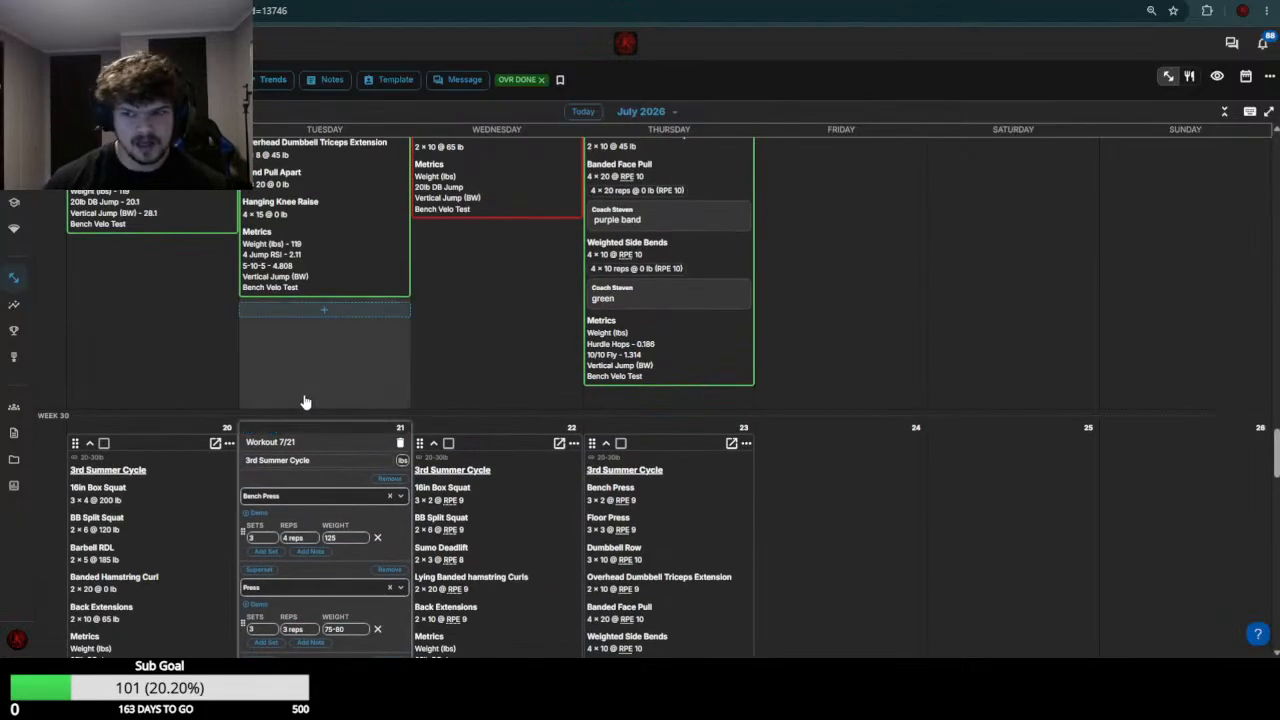
pyautogui.scroll(1, 305, 402)
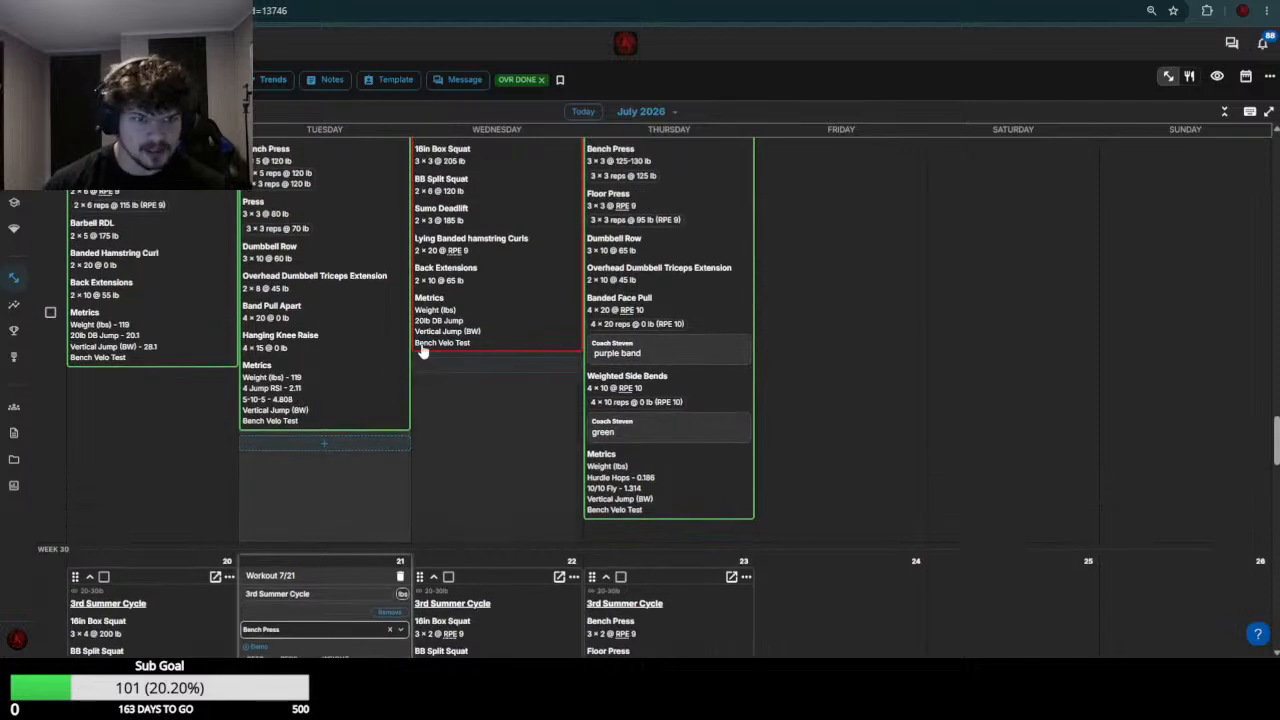
pyautogui.scroll(-3, 270, 397)
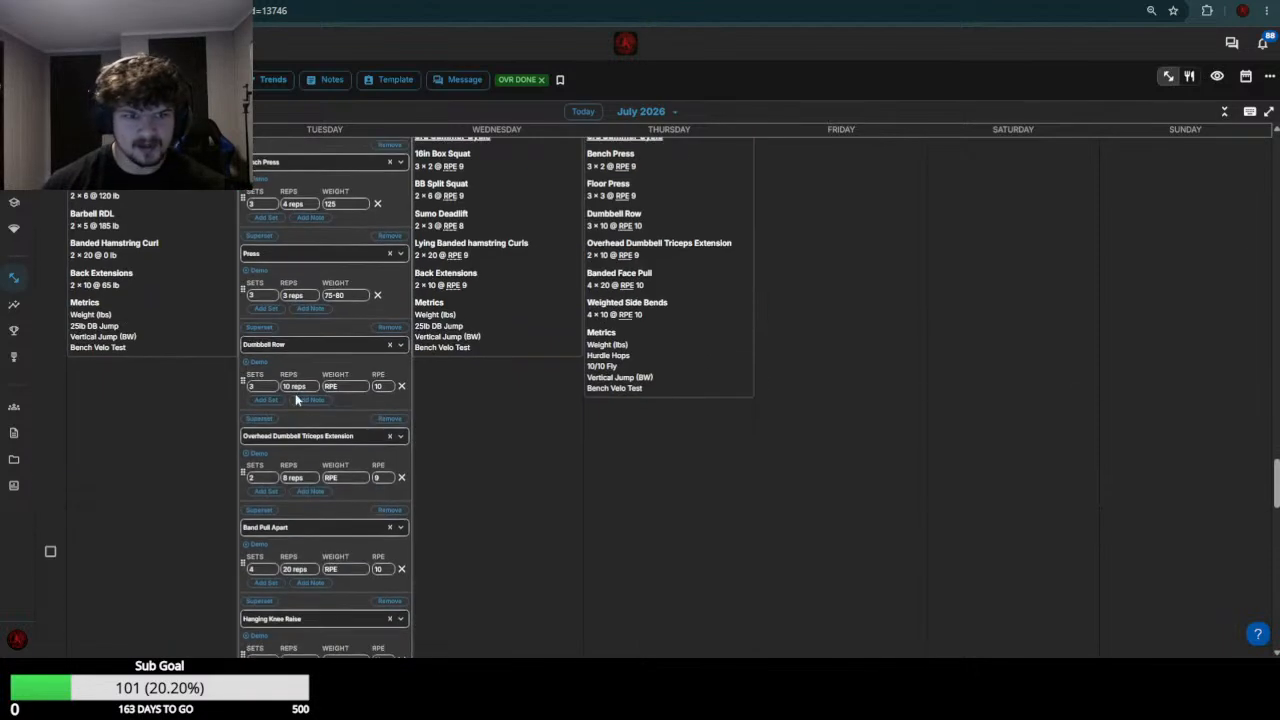
pyautogui.click(355, 387)
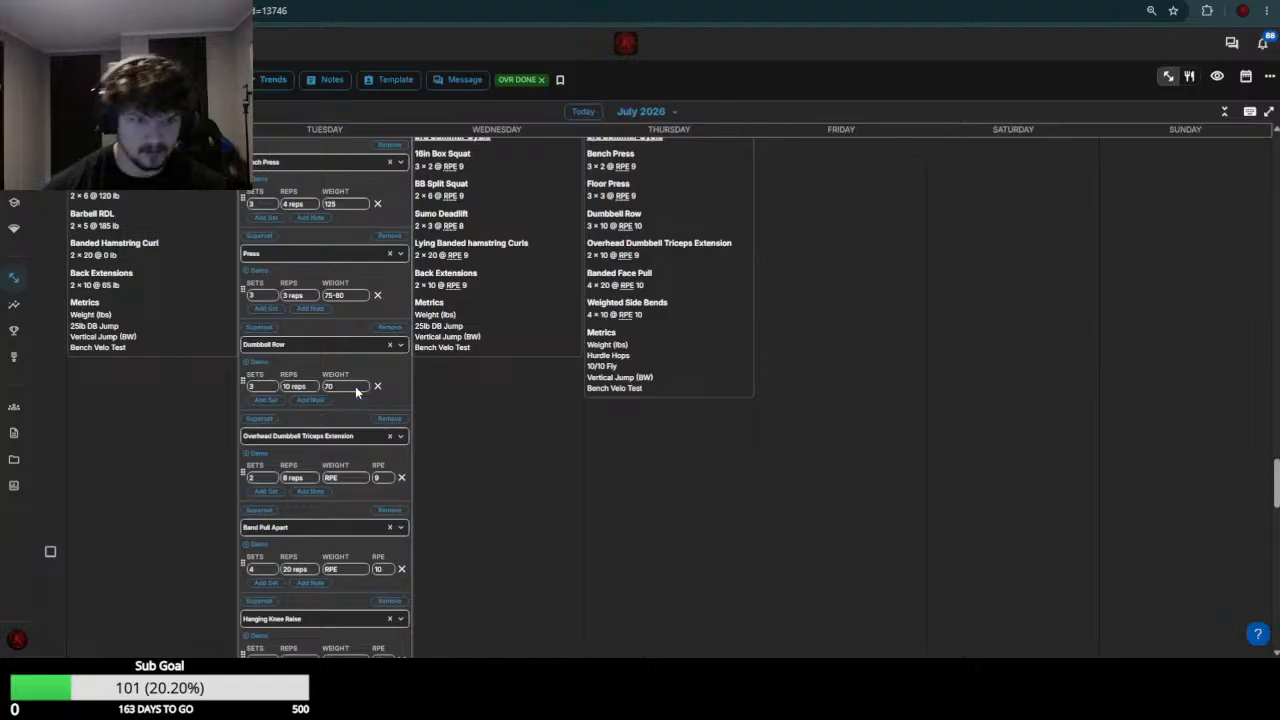
# Check the week 29 triceps results and set the Overhead Dumbbell Triceps Extension weight to 50 in the July 21 workout
pyautogui.scroll(2, 355, 386)
pyautogui.scroll(1, 345, 375)
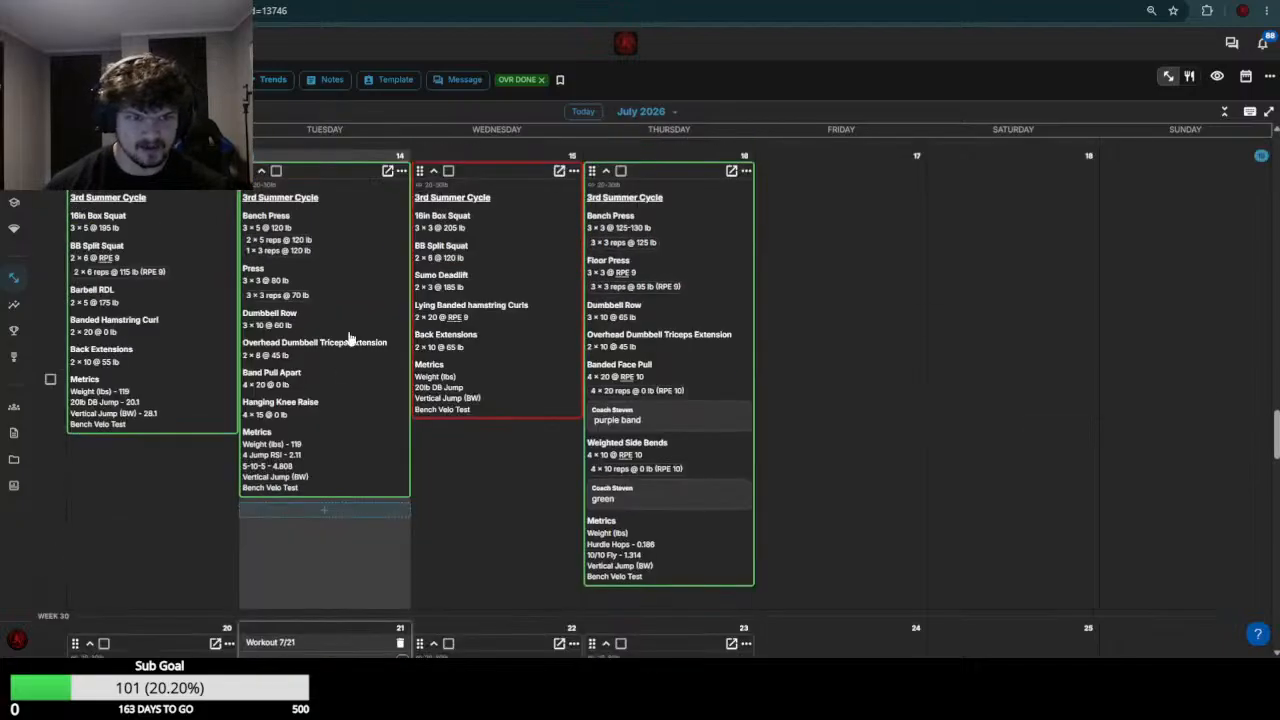
pyautogui.click(290, 362)
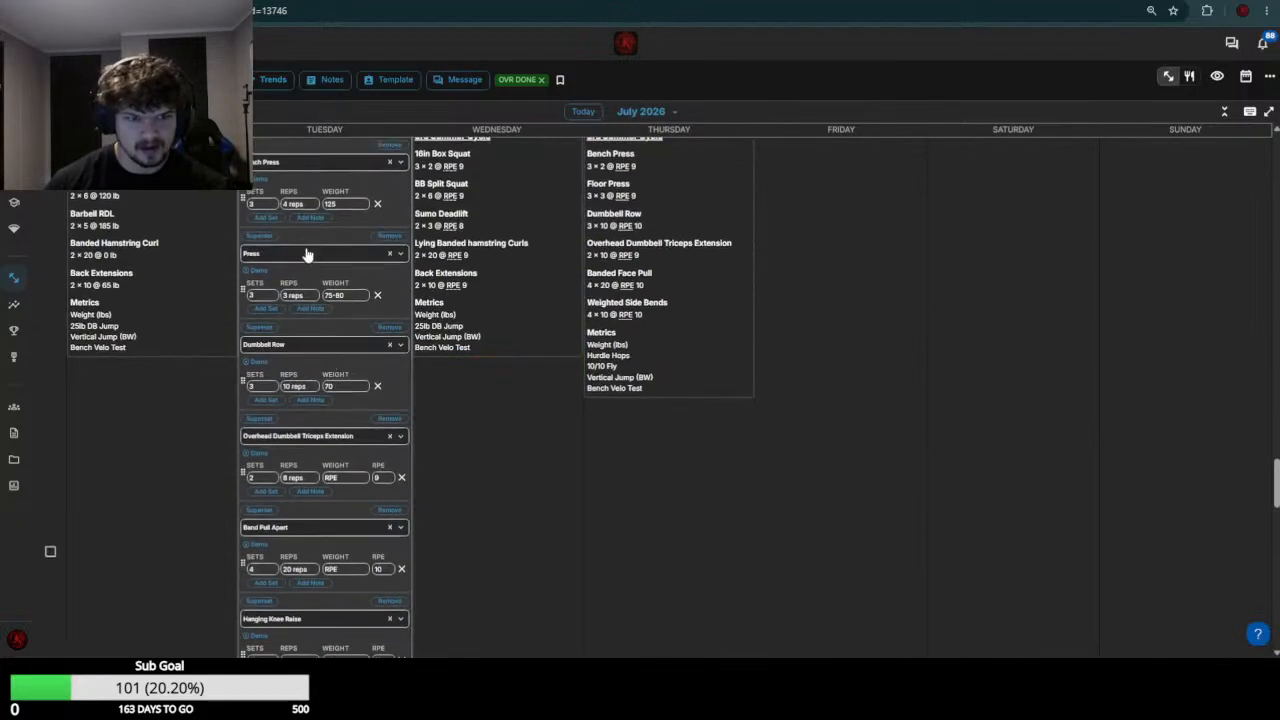
pyautogui.click(348, 483)
pyautogui.write('50')
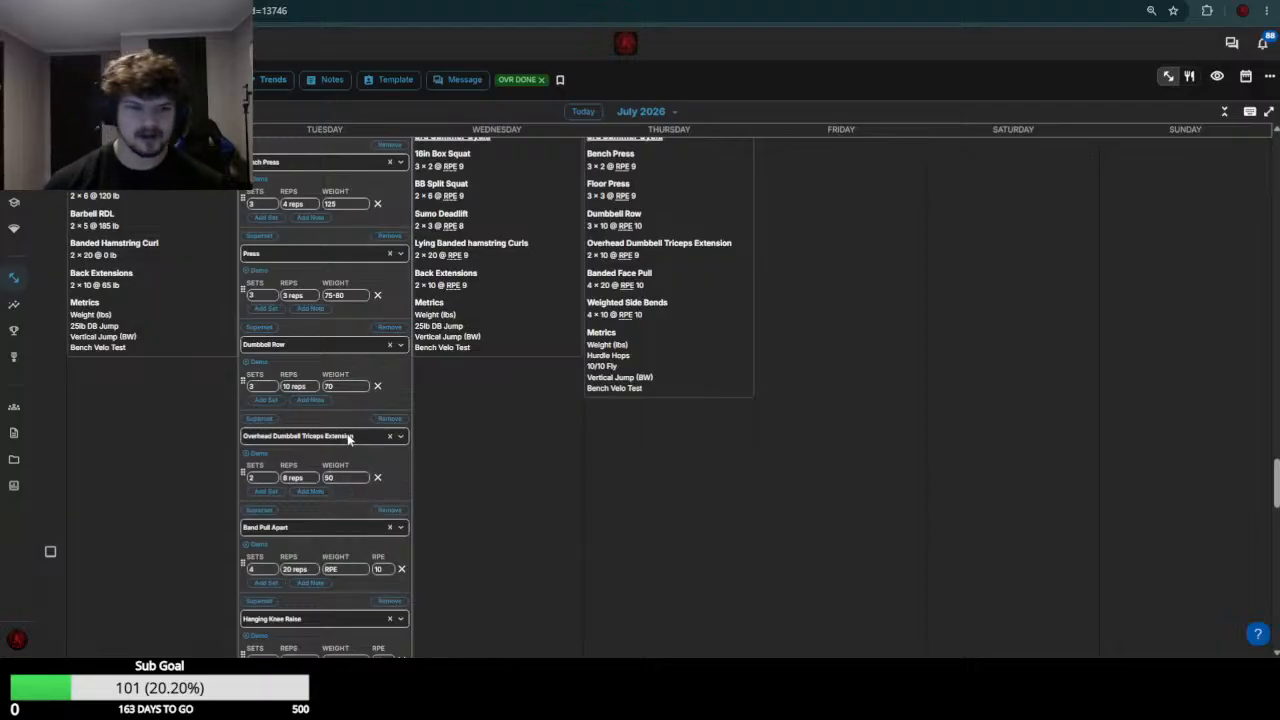
# Set the Band Pull Apart and Hanging Knee Raise weights to 0 and save the July 21 workout
pyautogui.scroll(5, 347, 442)
pyautogui.scroll(-9, 346, 448)
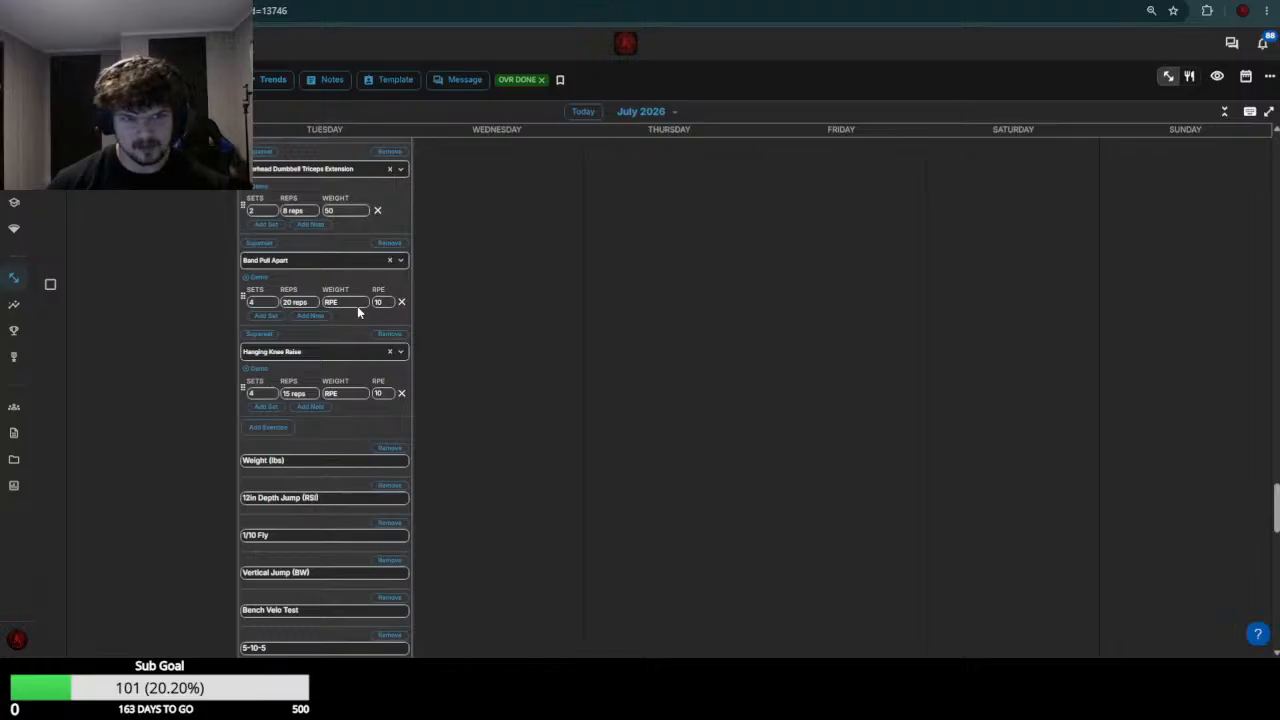
pyautogui.click(357, 306)
pyautogui.write('0')
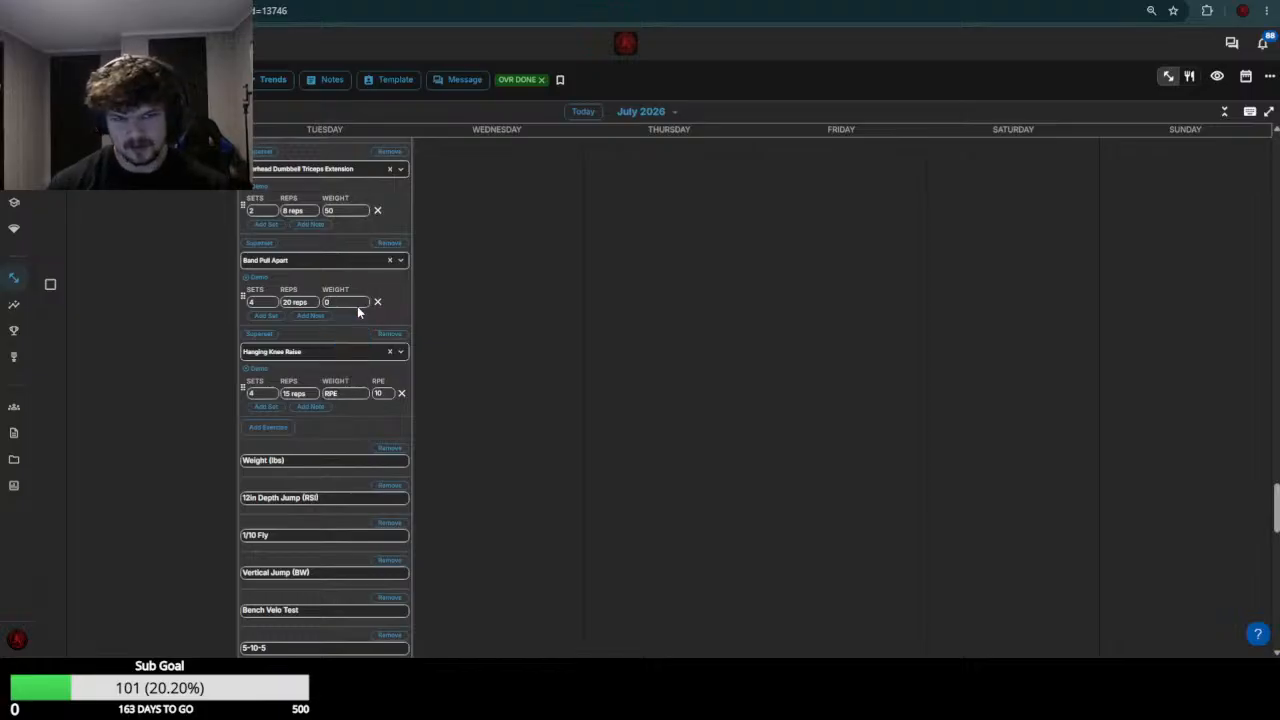
pyautogui.click(349, 394)
pyautogui.write('0')
pyautogui.scroll(-5, 340, 400)
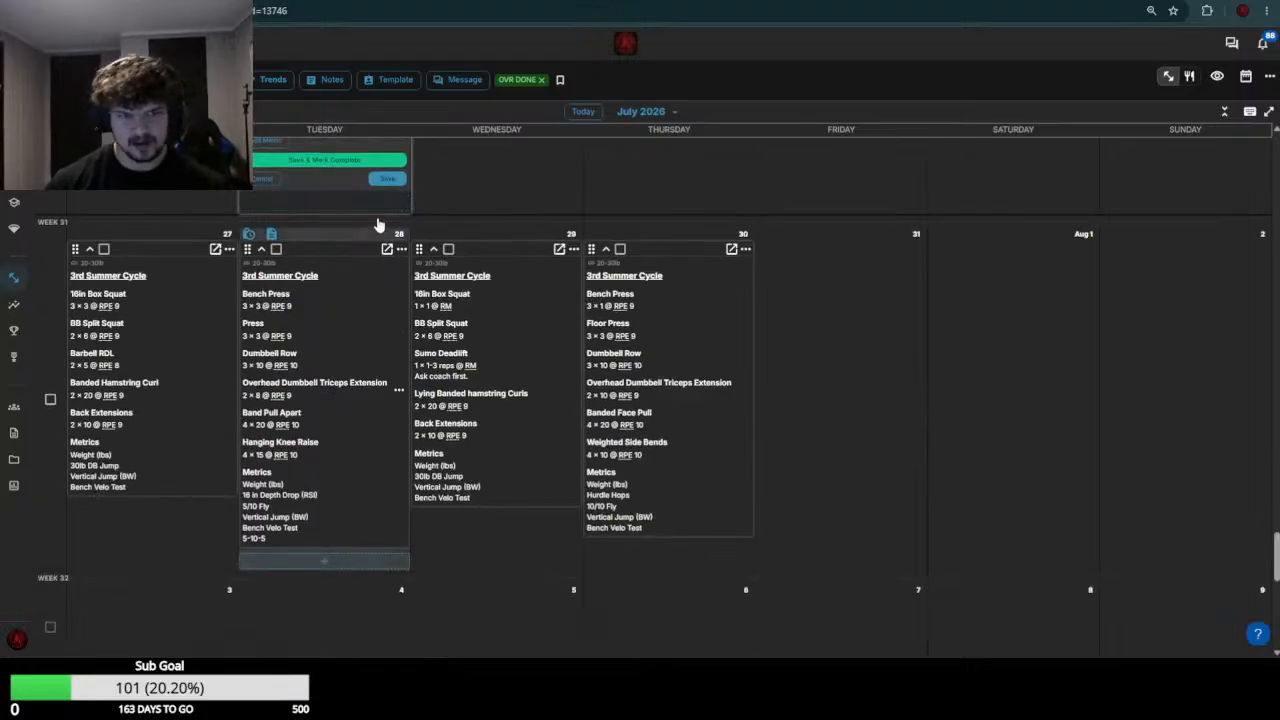
pyautogui.click(389, 178)
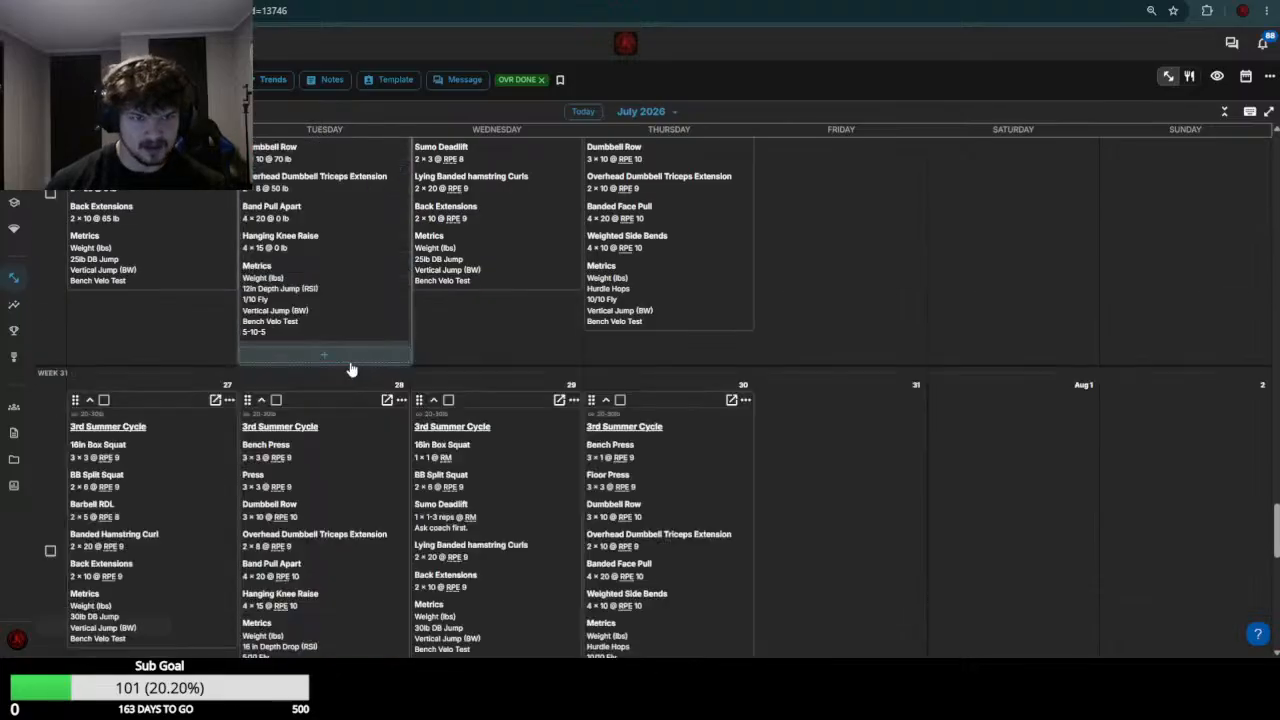
pyautogui.scroll(3, 236, 322)
# Switch to the next athlete's calendar, open the July 20 and 21 workouts for editing, and review the week 29 results
pyautogui.hotkey('ctrl', 'Tab')
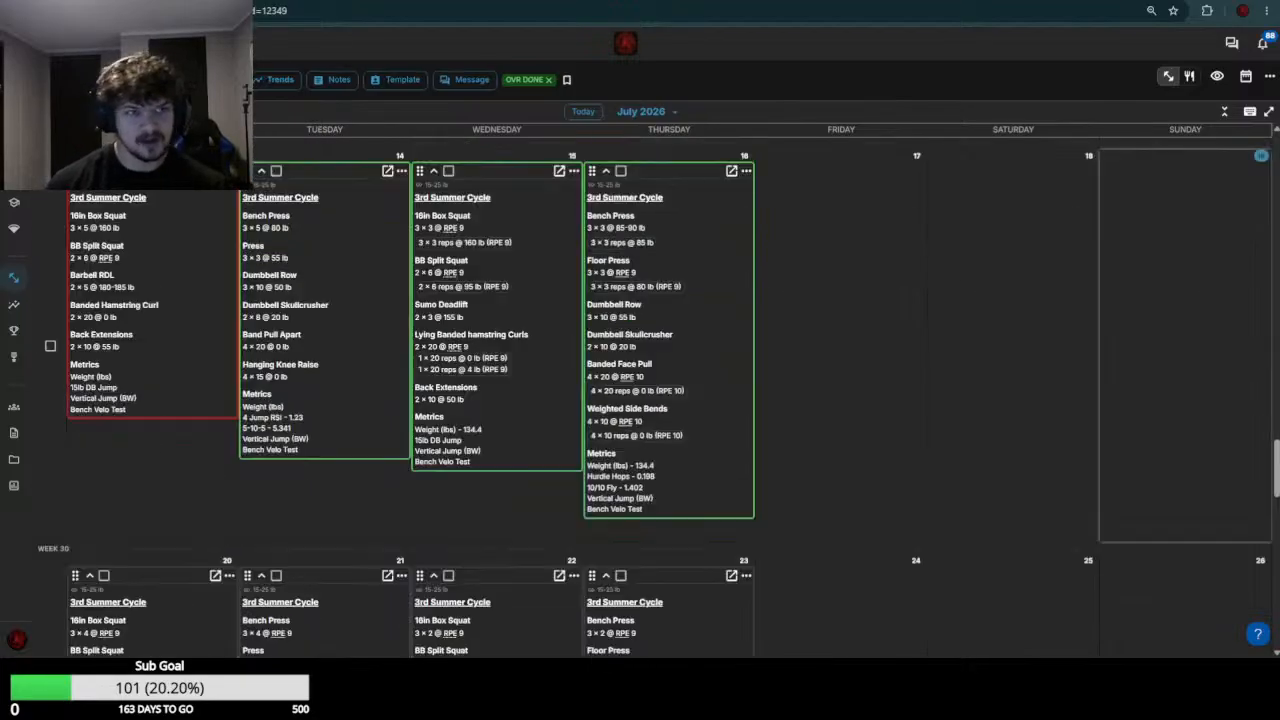
pyautogui.scroll(-2, 325, 316)
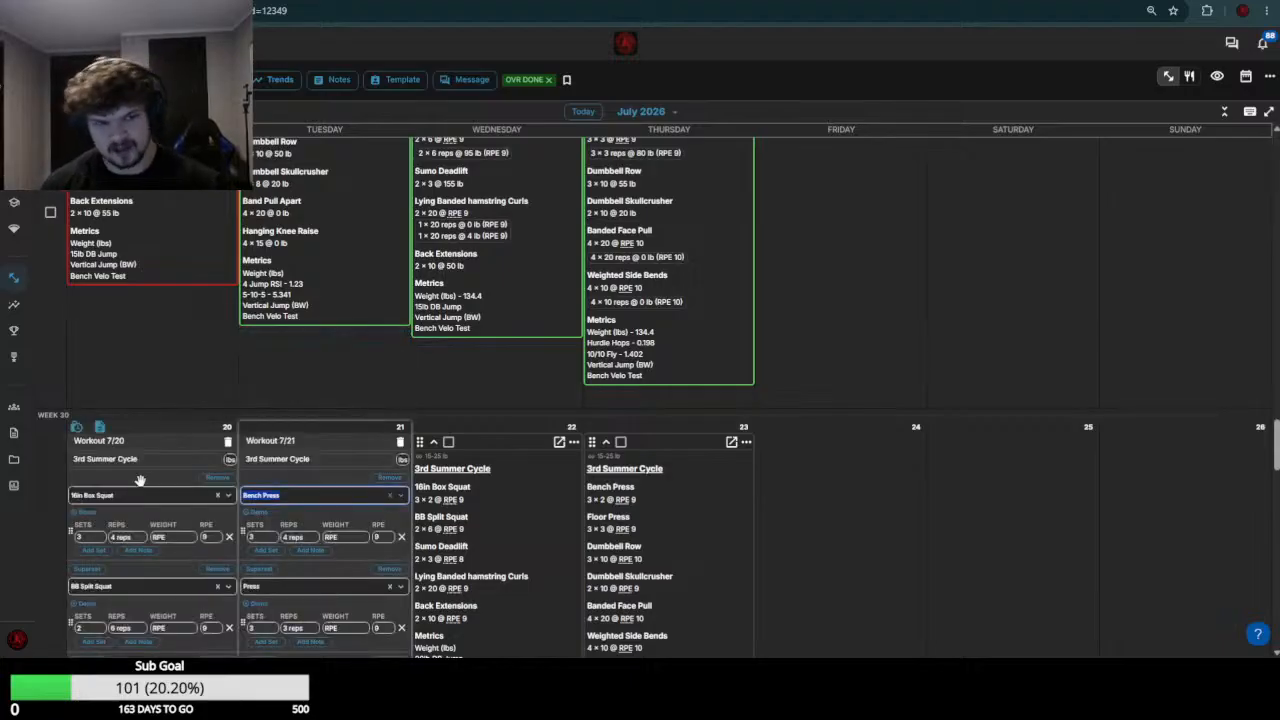
pyautogui.scroll(3, 155, 430)
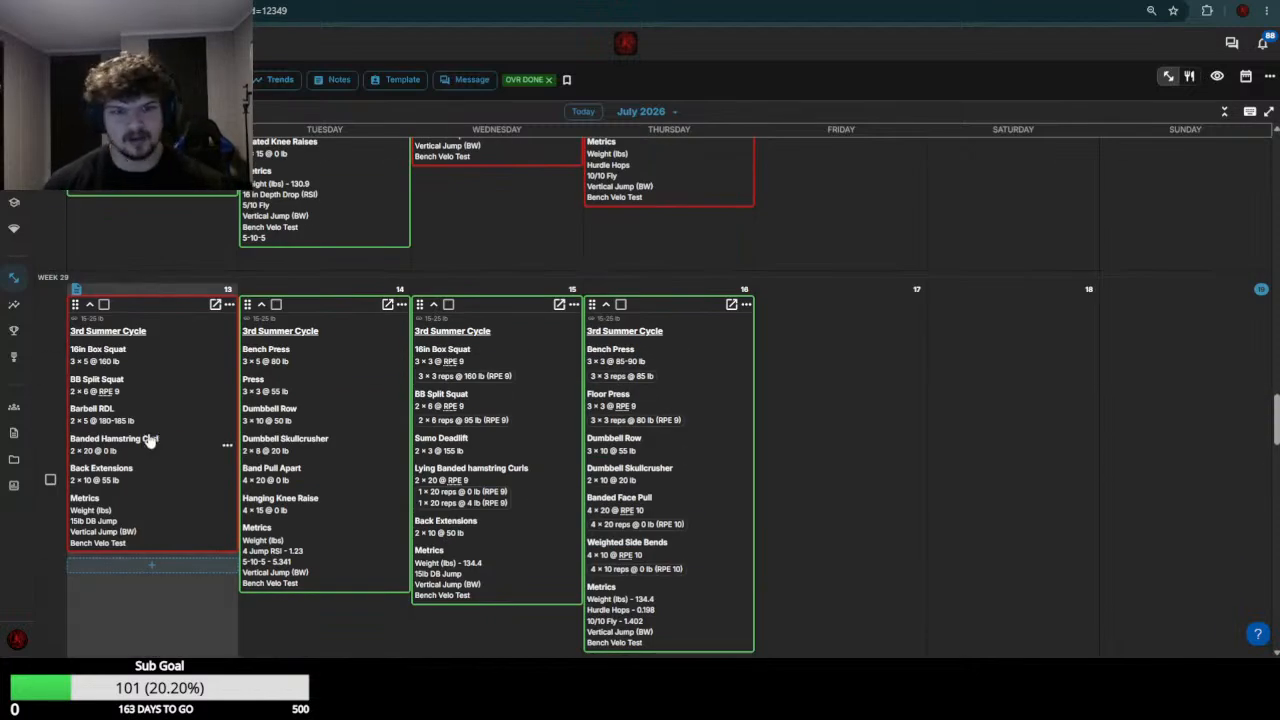
pyautogui.scroll(-3, 155, 435)
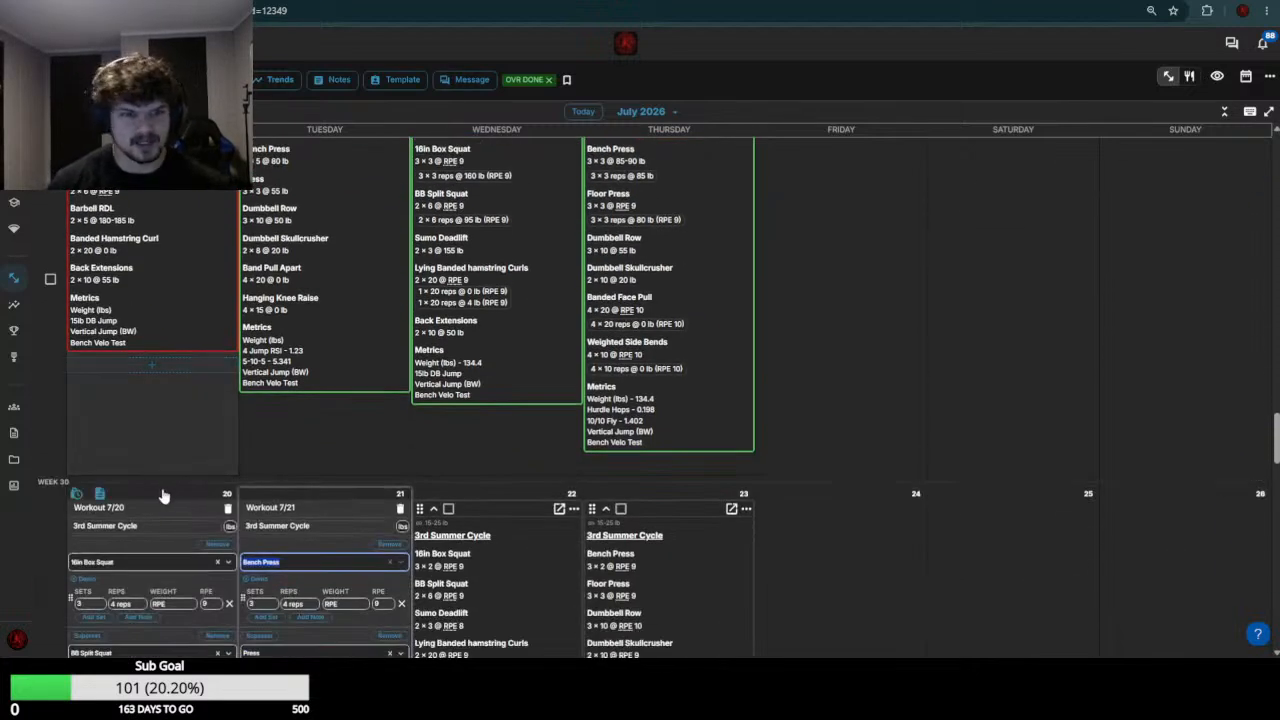
# Set the 16in Box Squat weight to 160 in the July 20 workout
pyautogui.scroll(-2, 155, 445)
pyautogui.click(163, 470)
pyautogui.click(170, 430)
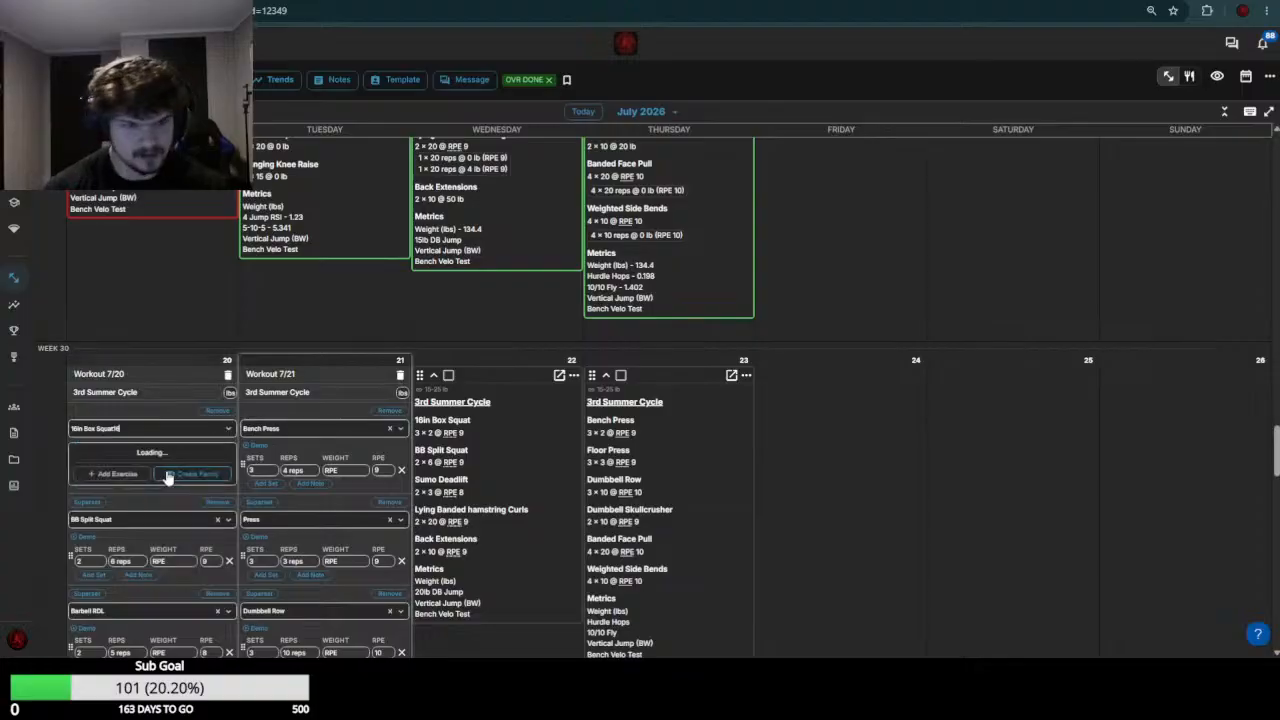
pyautogui.click(165, 470)
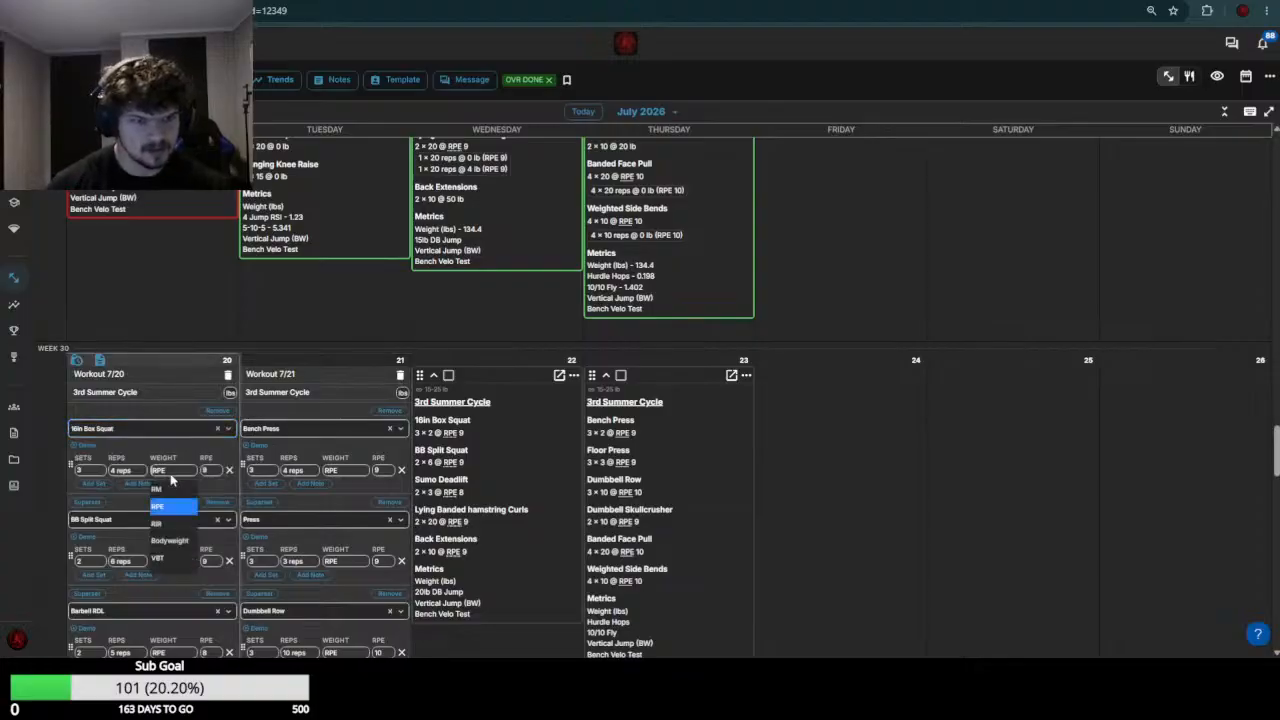
pyautogui.write('160')
# Check the week 29 split squat results and set the BB Split Squat weight to 100-105 in the July 20 workout
pyautogui.scroll(5, 168, 480)
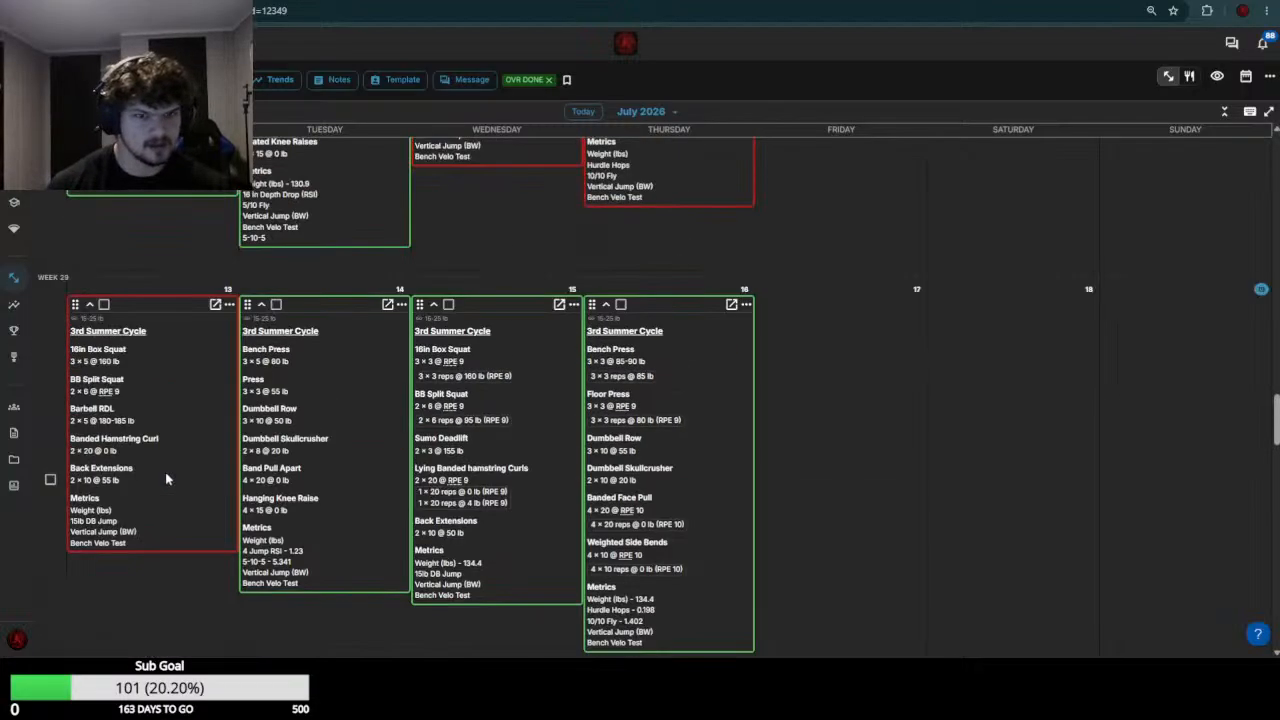
pyautogui.scroll(-9, 115, 363)
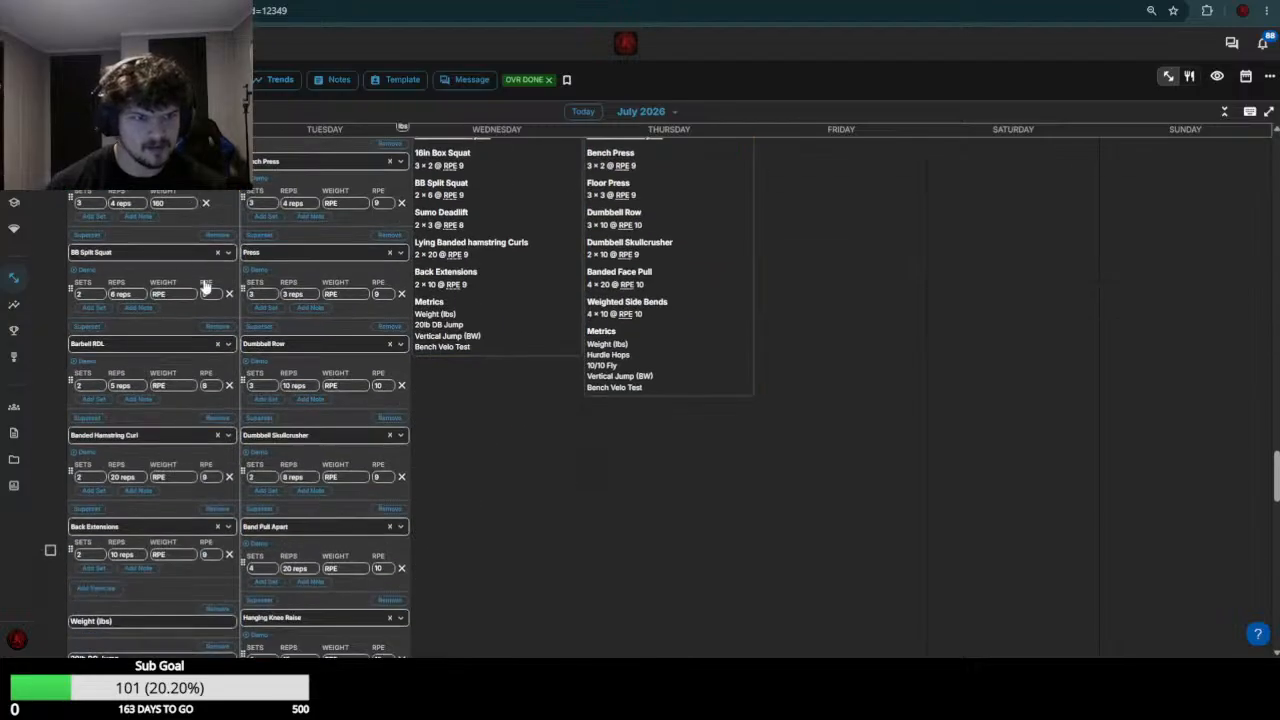
pyautogui.click(180, 297)
pyautogui.write('100-105')
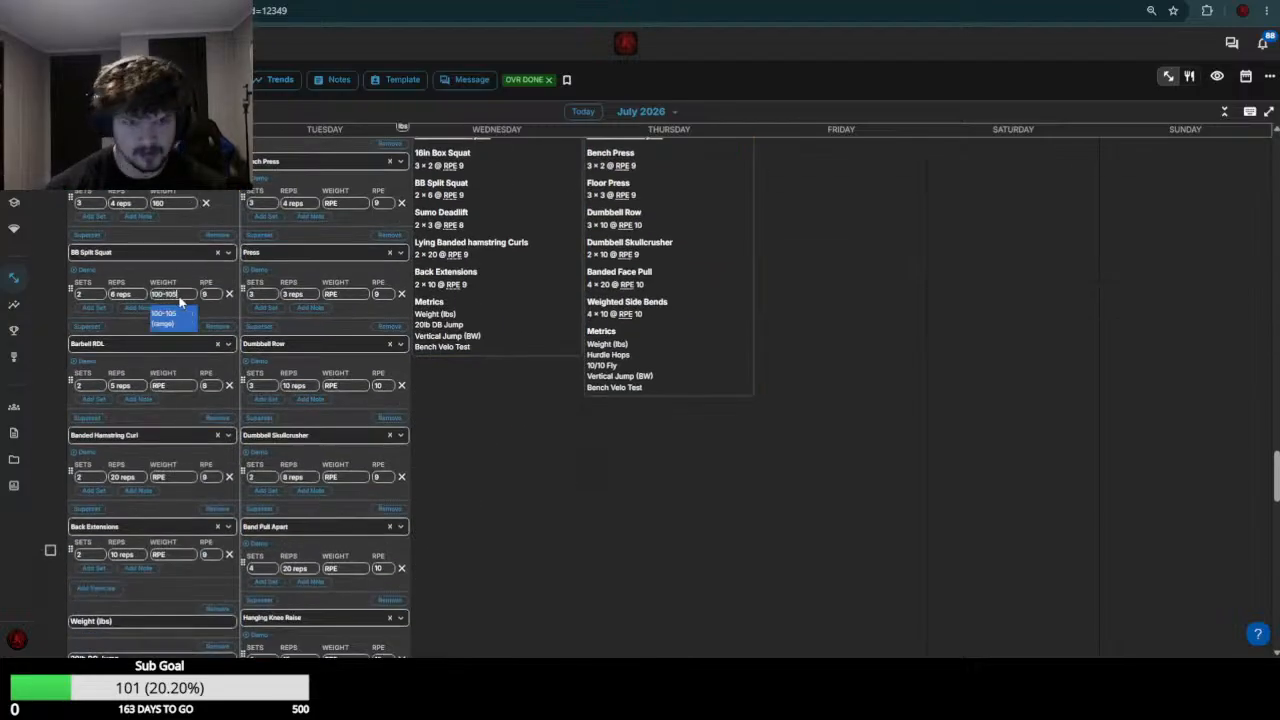
pyautogui.press('Return')
# Review the week 29 results, then set the Barbell RDL weight to 180 and the Banded Hamstring Curl weight to 0 in the July 20 workout
pyautogui.scroll(5, 160, 360)
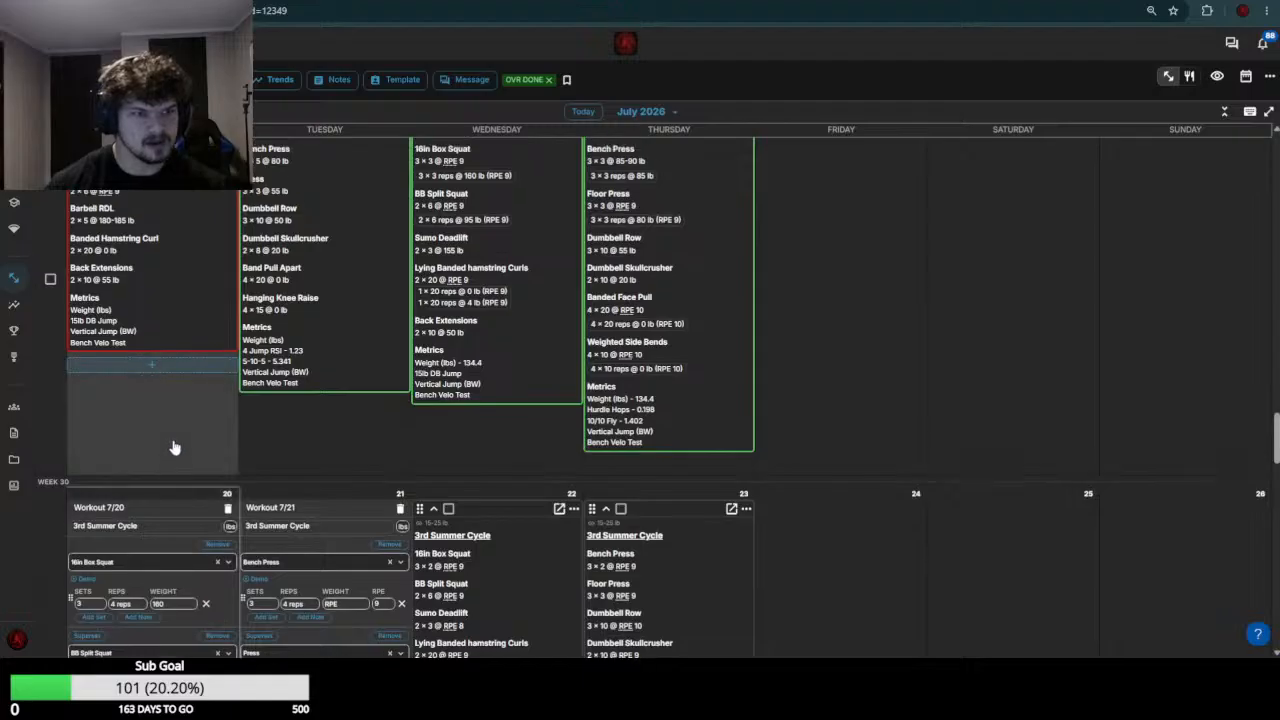
pyautogui.scroll(-2, 168, 480)
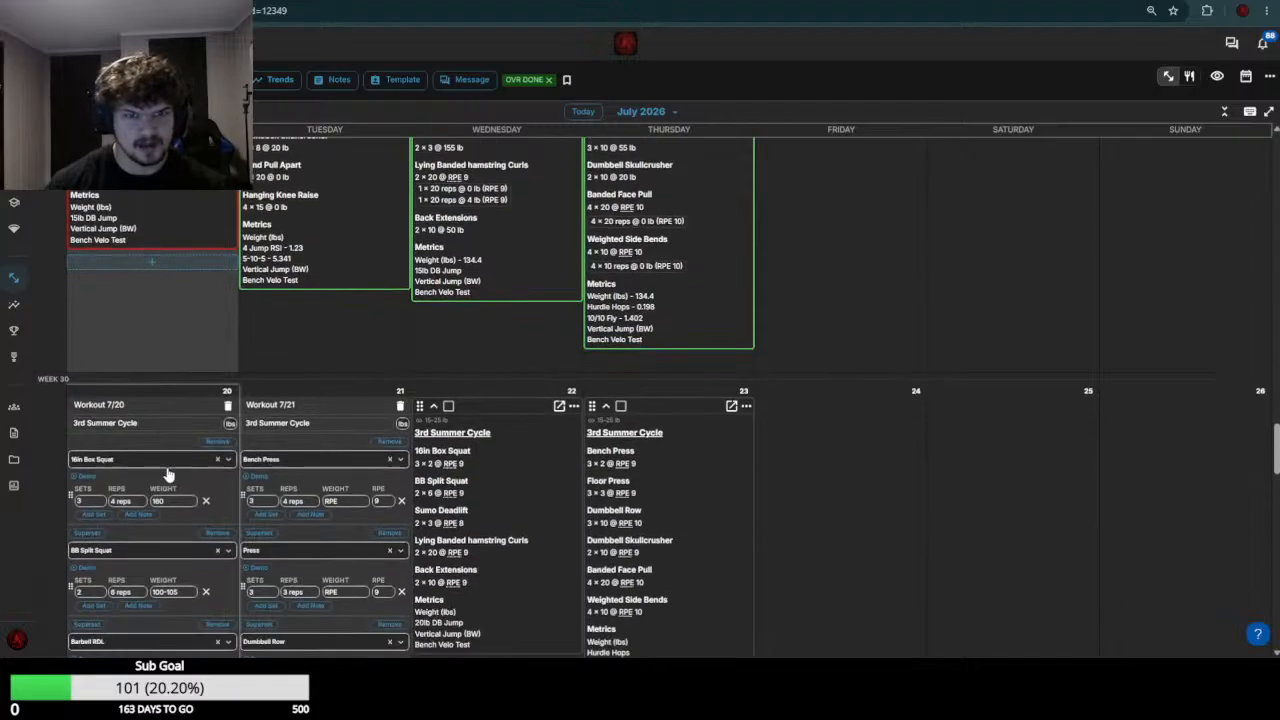
pyautogui.scroll(4, 168, 476)
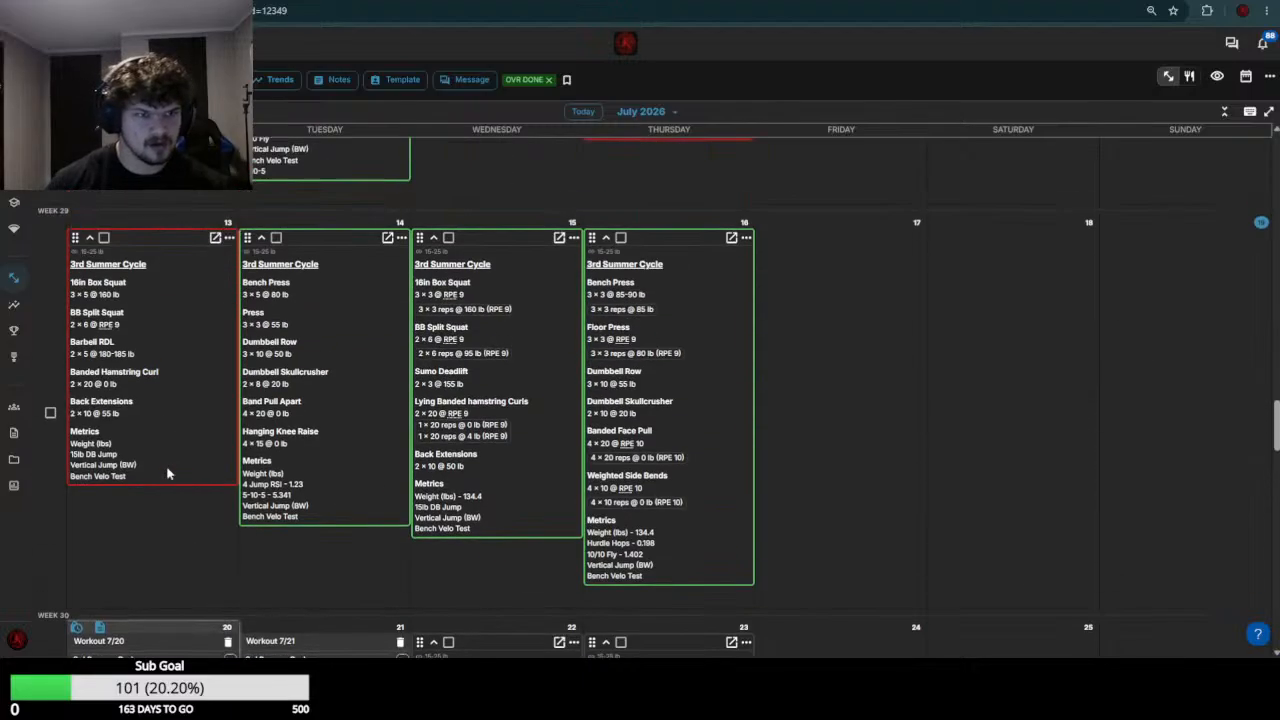
pyautogui.scroll(-5, 166, 428)
pyautogui.click(170, 388)
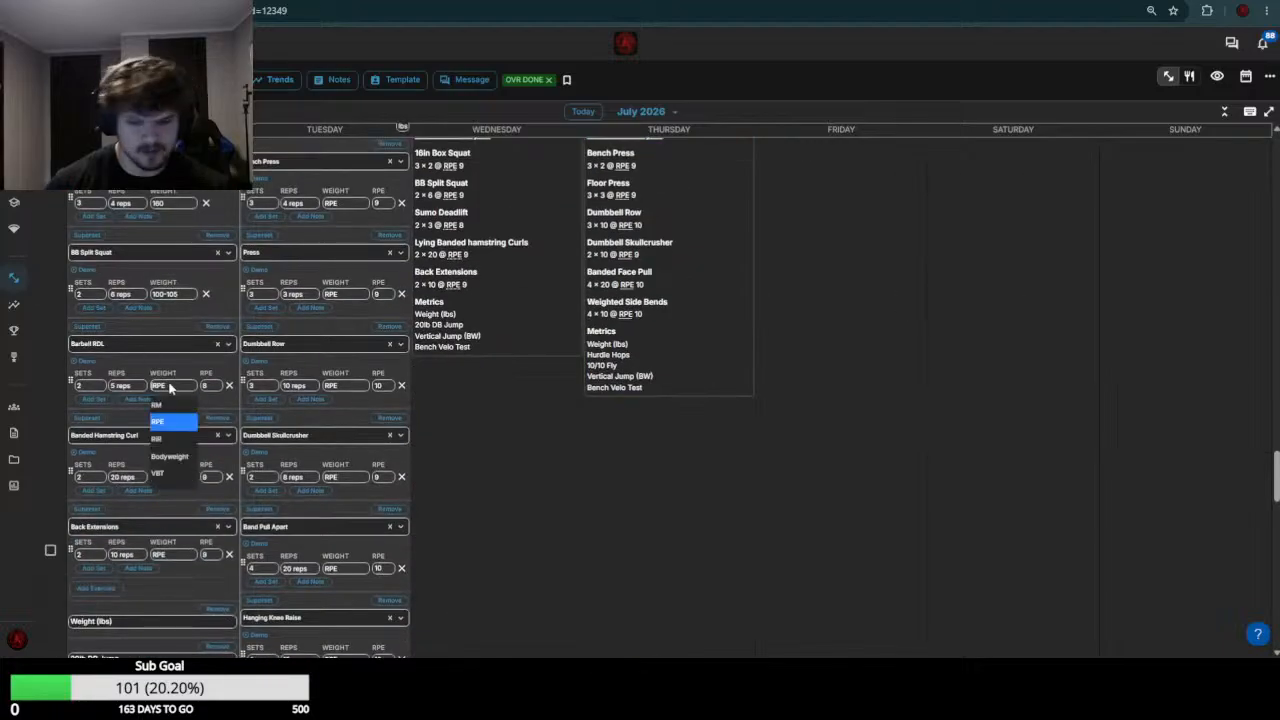
pyautogui.write('180')
pyautogui.press('Return')
pyautogui.click(168, 477)
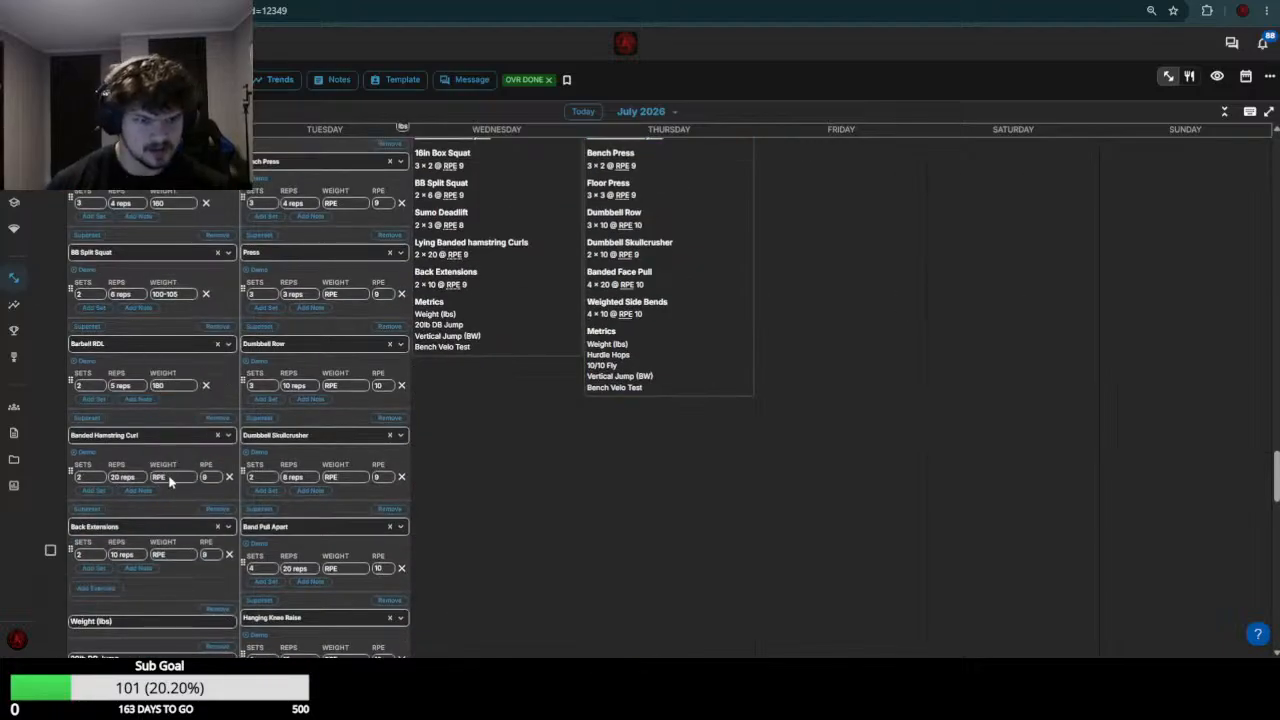
pyautogui.write('0')
pyautogui.press('Return')
# Check the week 29 back extension results, set the Back Extensions weight to 55-60, and save the July 20 workout
pyautogui.scroll(7, 169, 470)
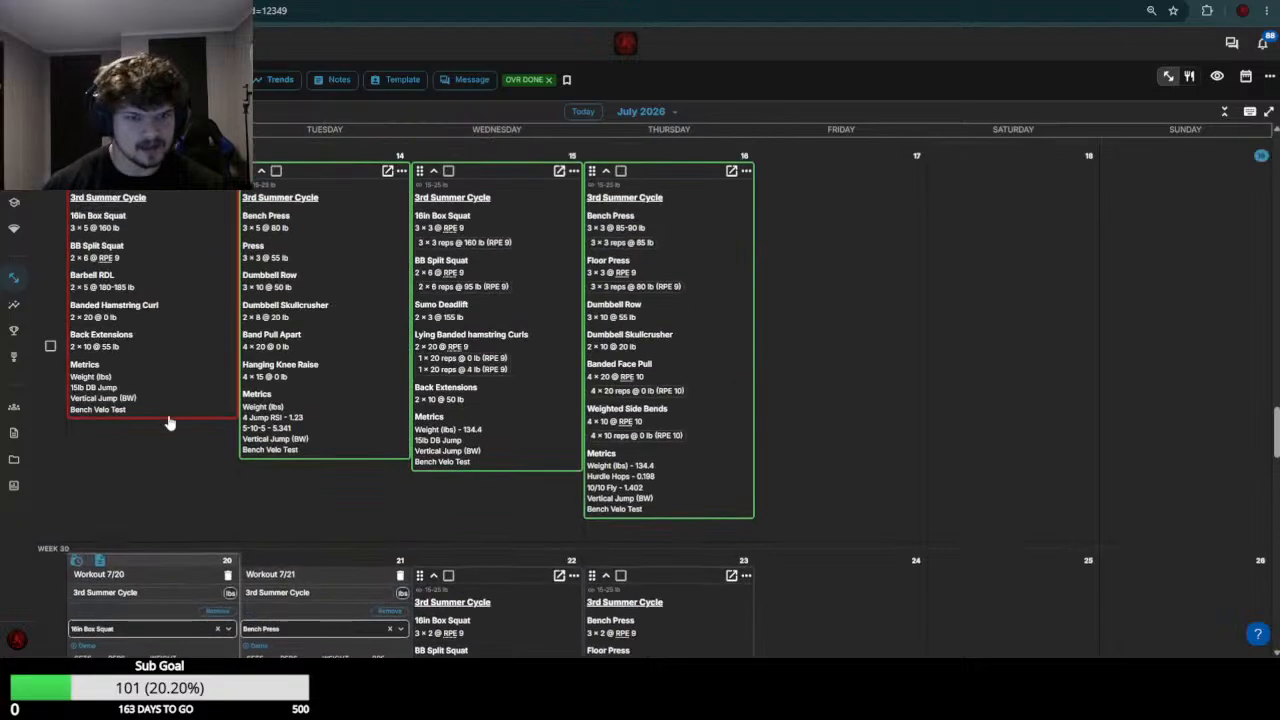
pyautogui.scroll(-3, 140, 500)
pyautogui.scroll(-4, 113, 445)
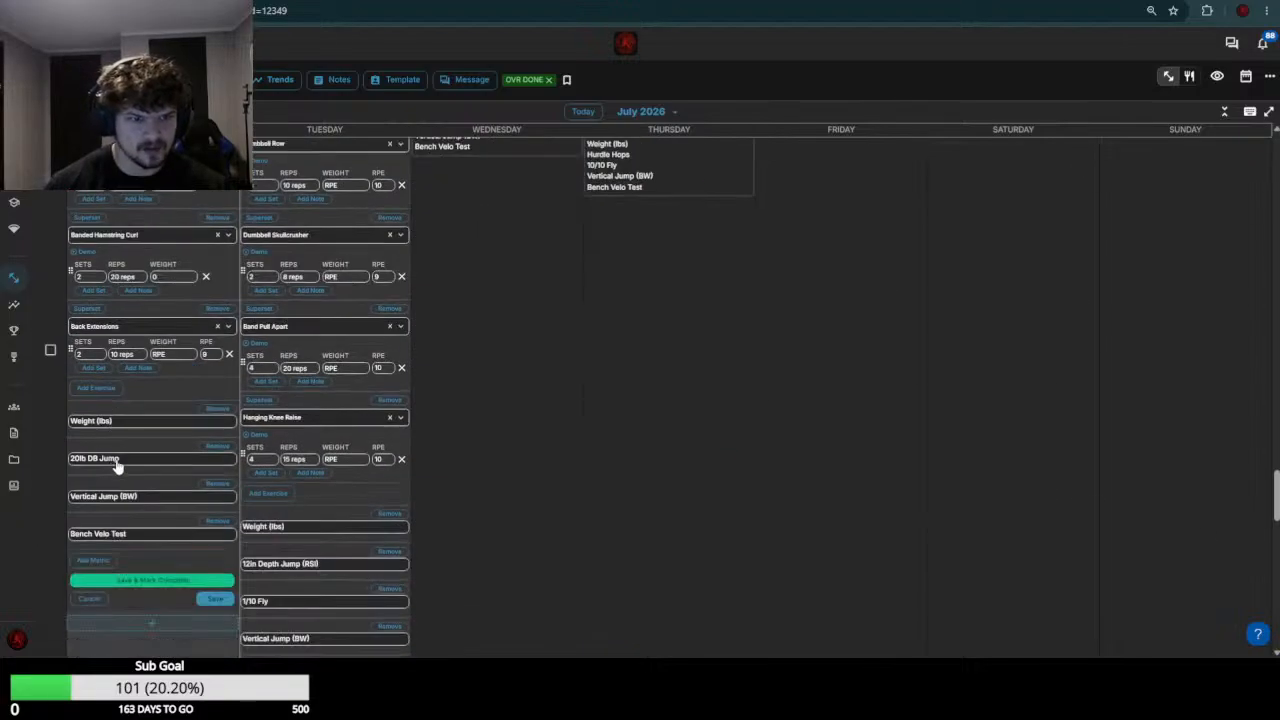
pyautogui.click(170, 355)
pyautogui.write('55-60')
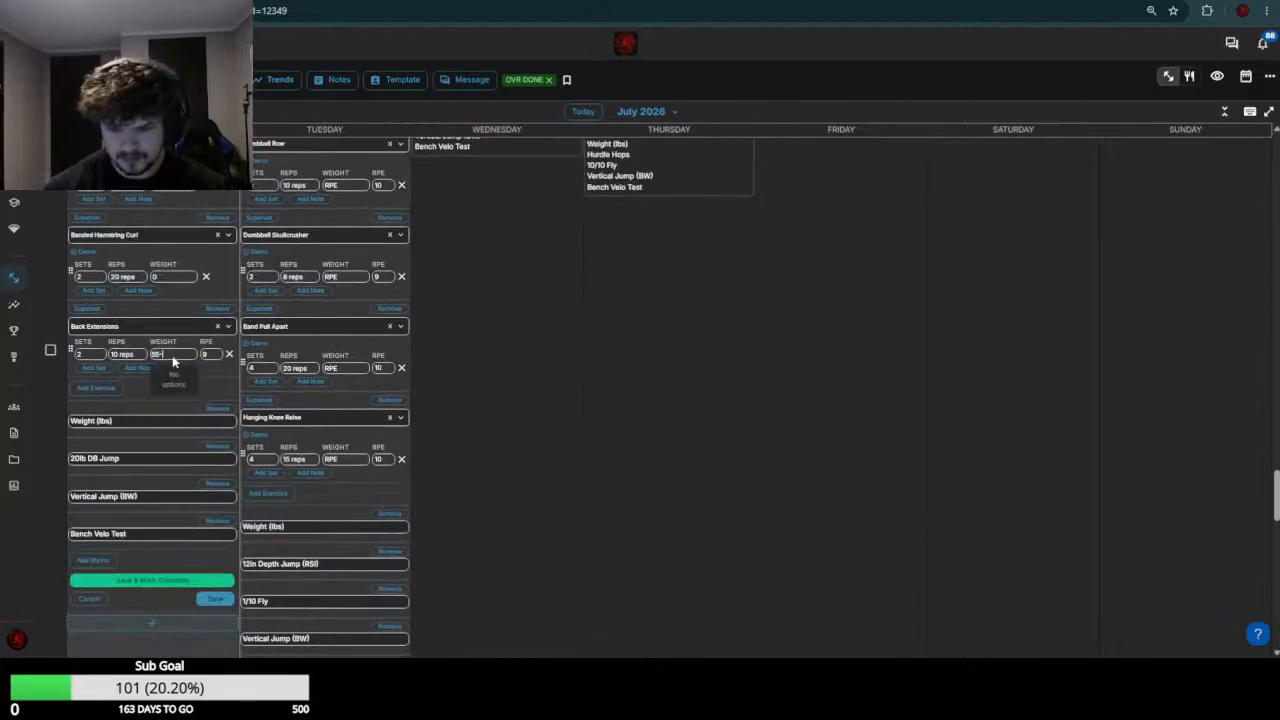
pyautogui.press('Return')
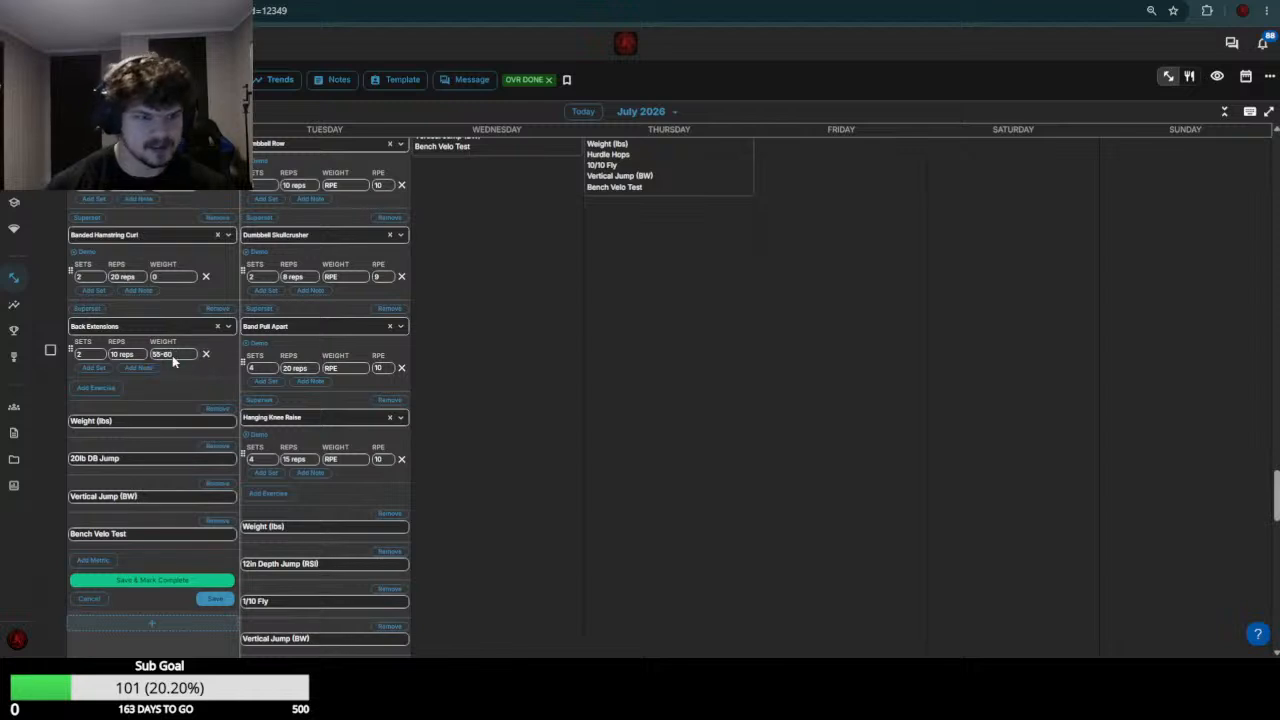
pyautogui.click(215, 598)
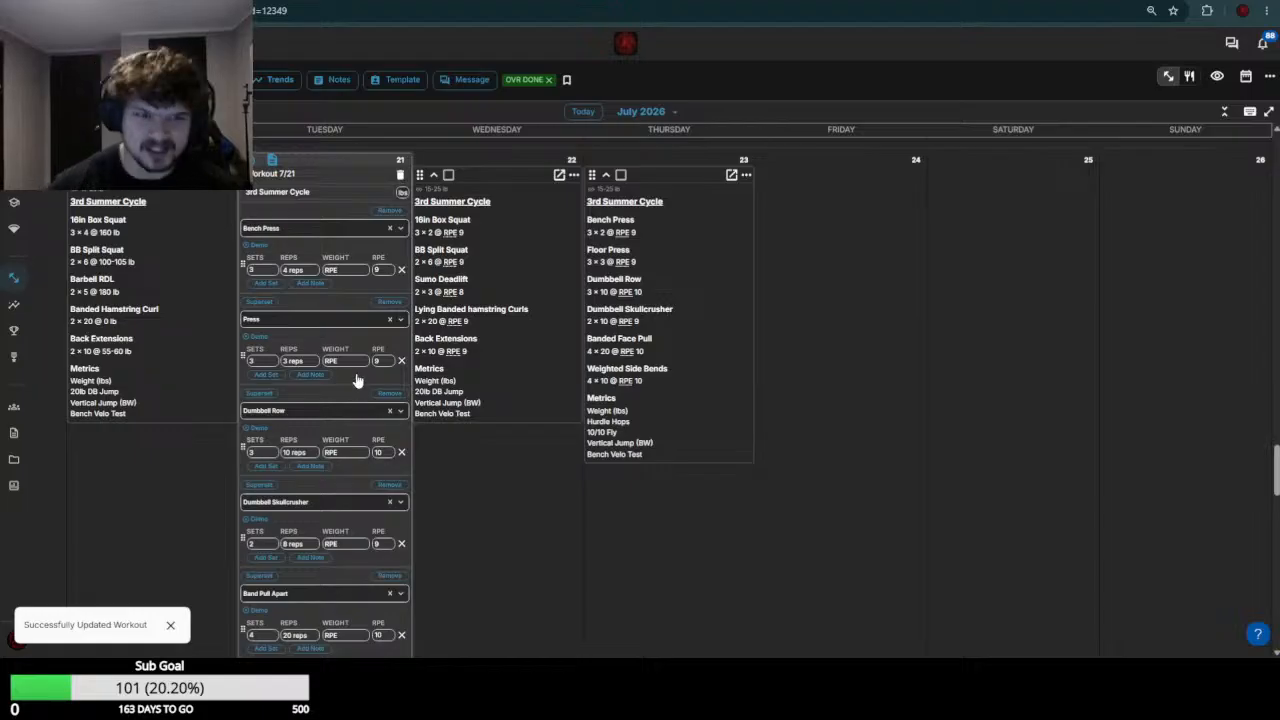
# Review the week 29 bench results and set the Bench Press weight to 85 in the July 21 workout
pyautogui.scroll(4, 360, 395)
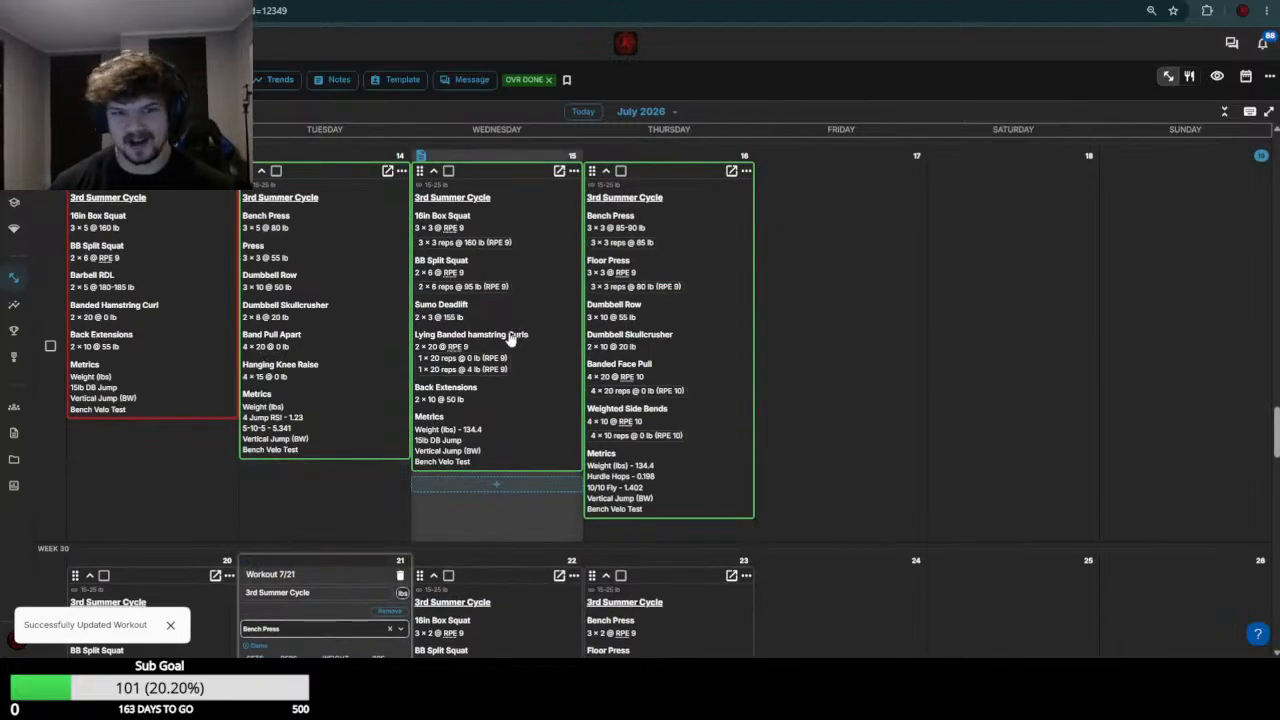
pyautogui.scroll(-3, 420, 350)
pyautogui.scroll(-4, 342, 444)
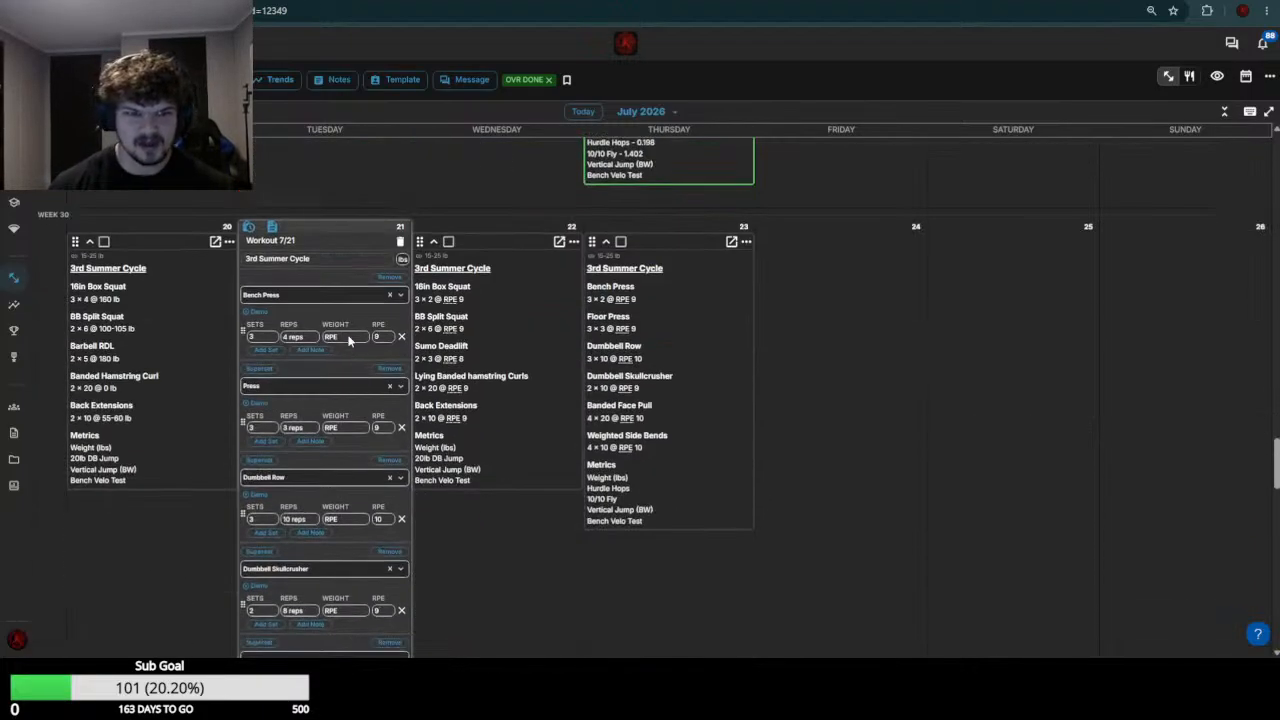
pyautogui.click(345, 336)
pyautogui.write('85')
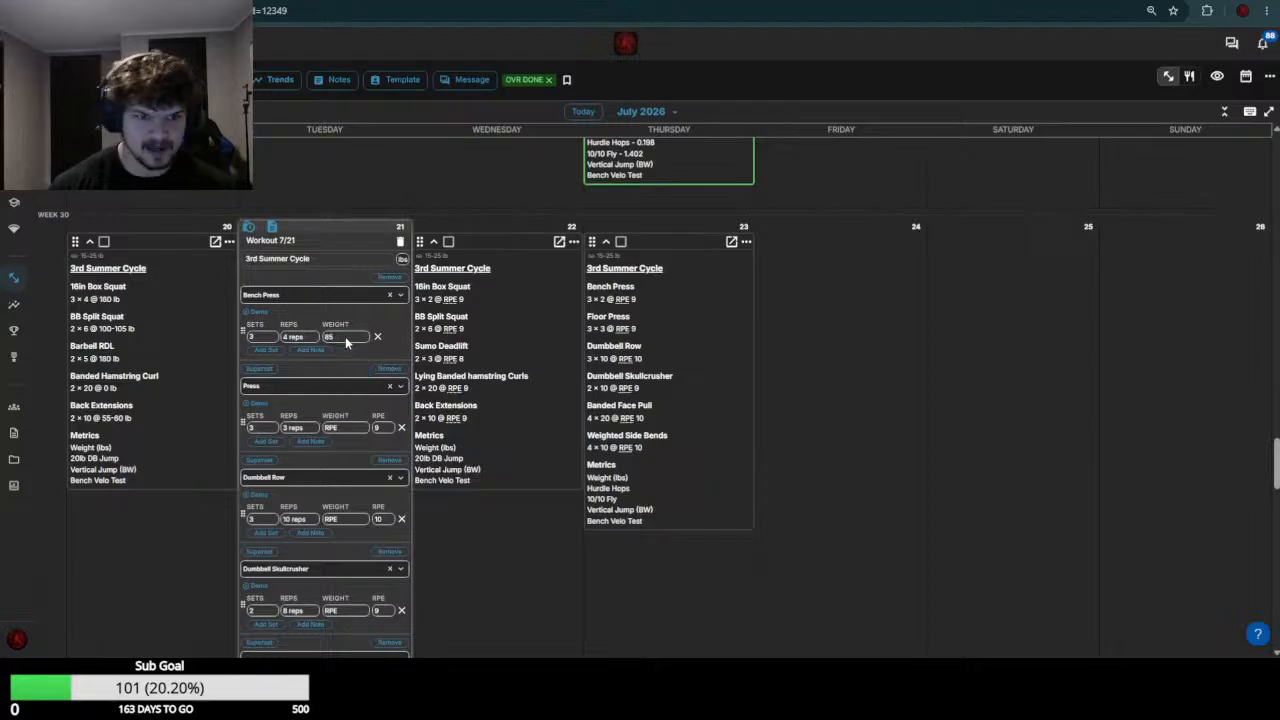
# Check the week 29 press results and set the Press weight to 60 in the July 21 workout
pyautogui.scroll(5, 355, 385)
pyautogui.scroll(-2, 365, 381)
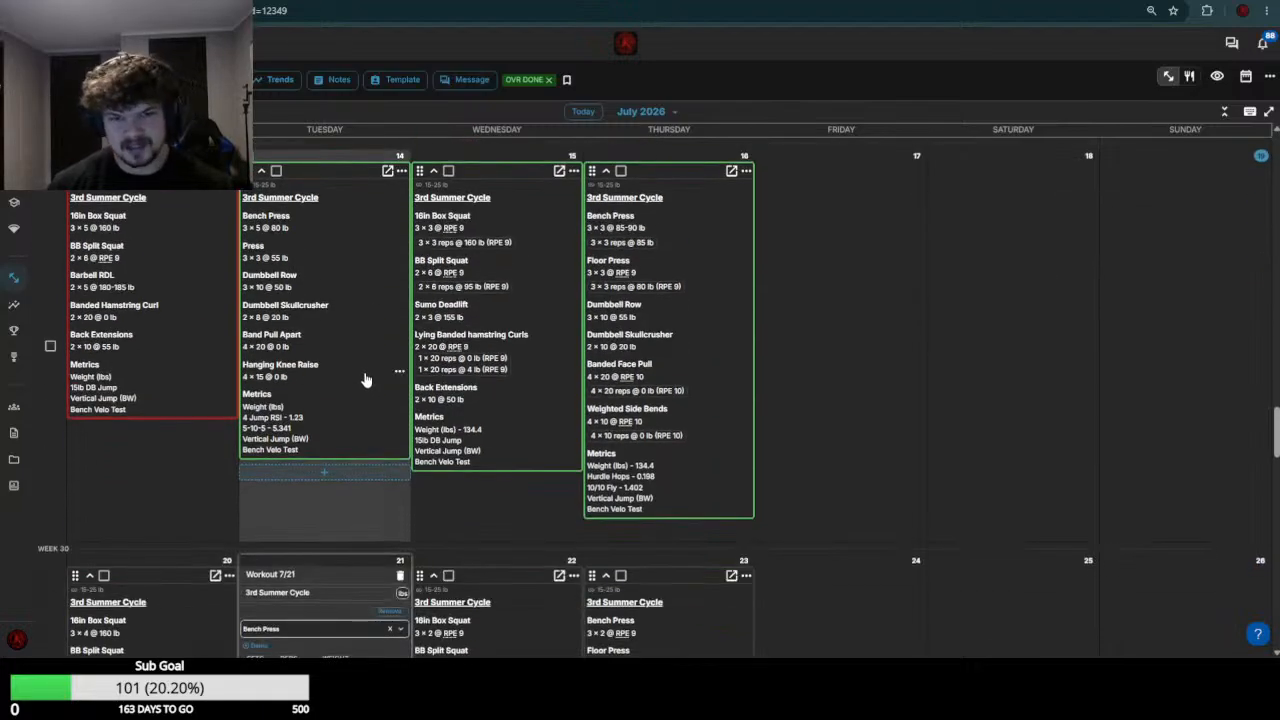
pyautogui.scroll(-9, 357, 378)
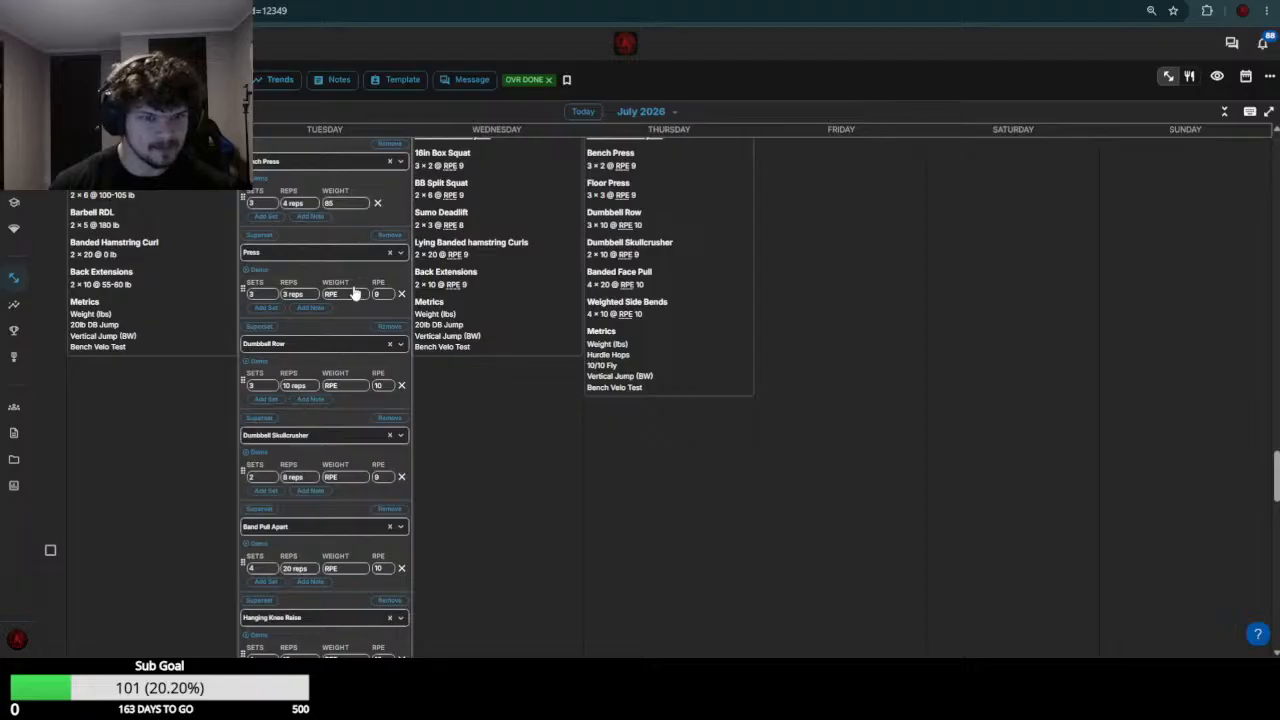
pyautogui.click(353, 292)
pyautogui.write('60')
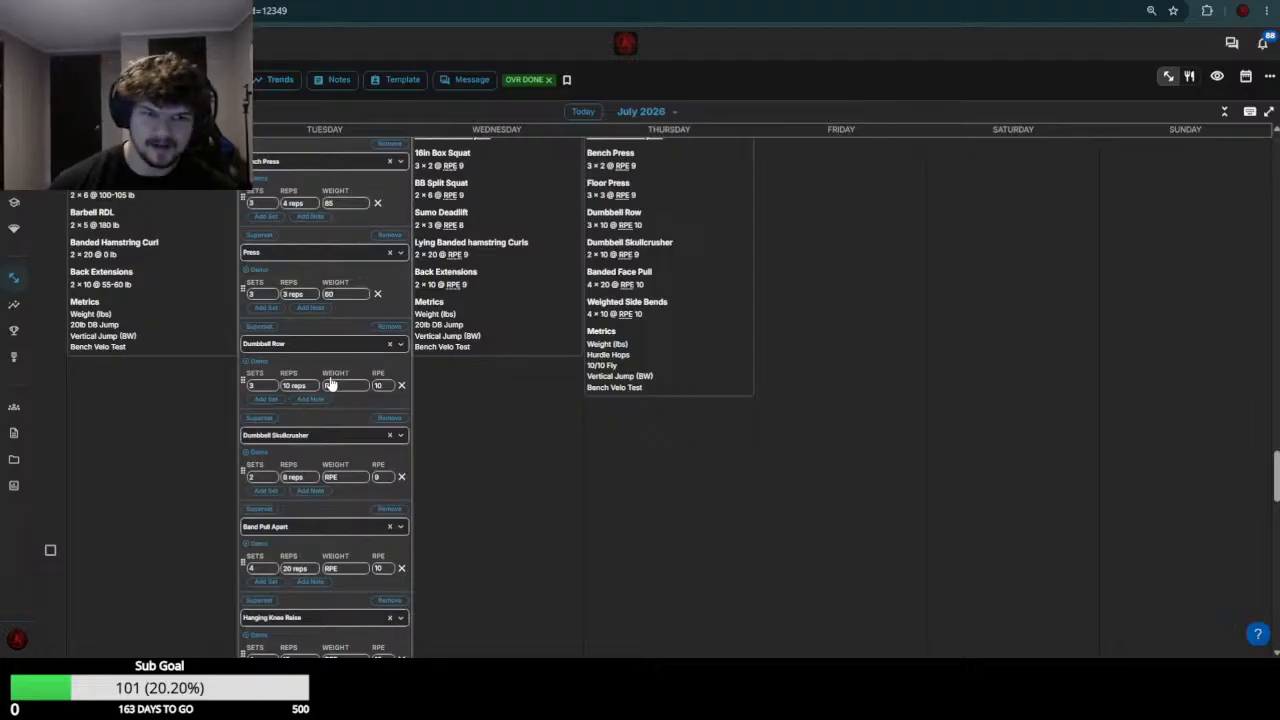
# Check the week 29 row results and set the Dumbbell Row weight to 60 in the July 21 workout
pyautogui.scroll(8, 330, 383)
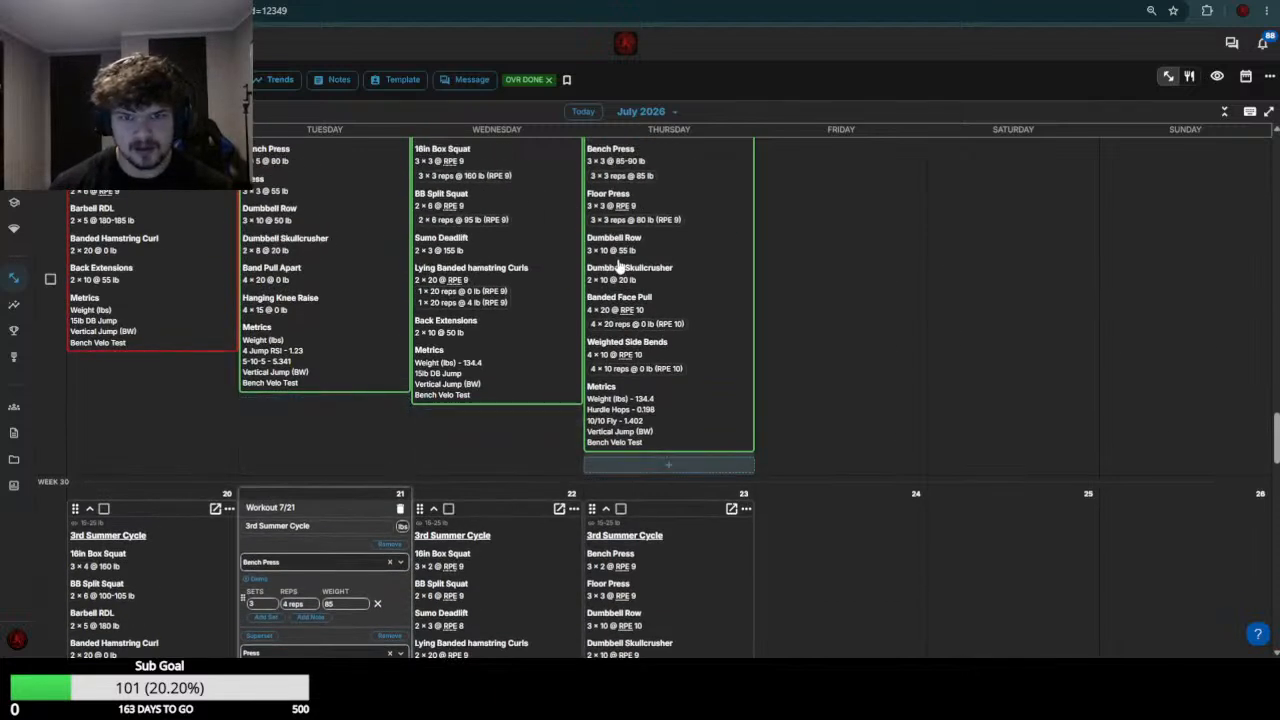
pyautogui.scroll(-4, 262, 371)
pyautogui.click(343, 386)
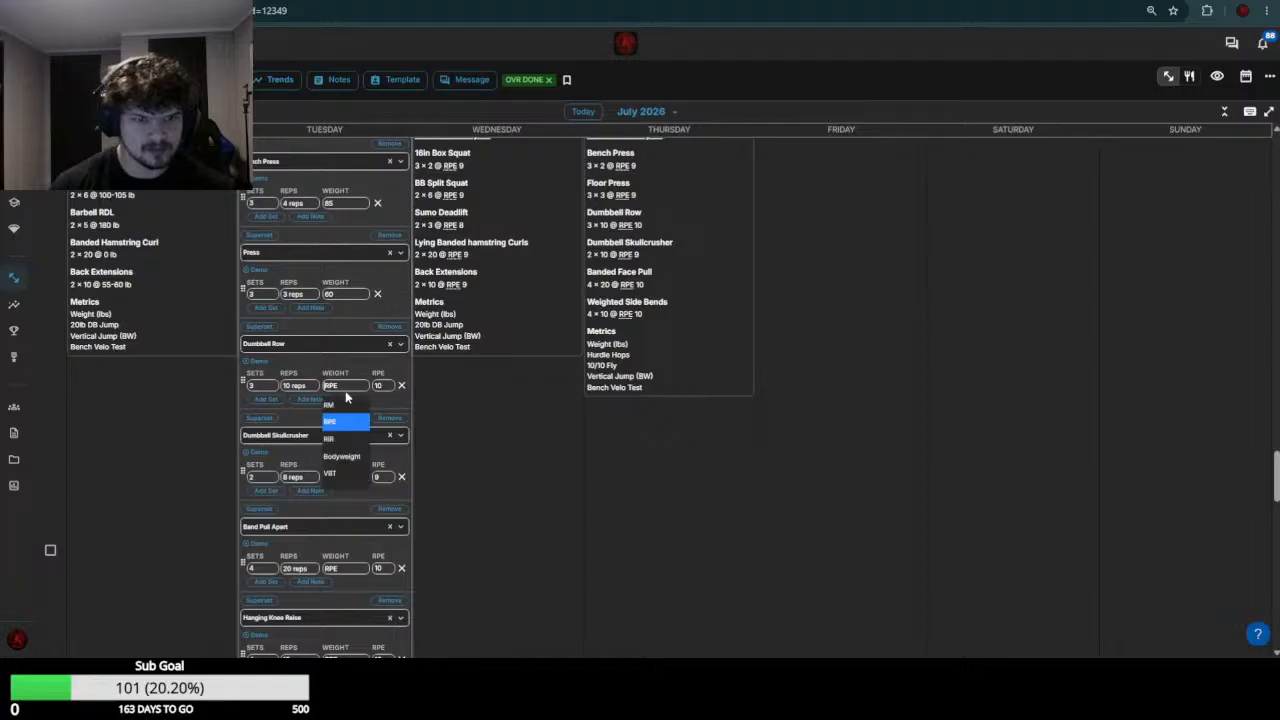
pyautogui.click(347, 403)
# Check the week 29 skullcrusher results and set the Dumbbell Skullcrusher weight to 20-25 in the July 21 workout
pyautogui.scroll(4, 349, 400)
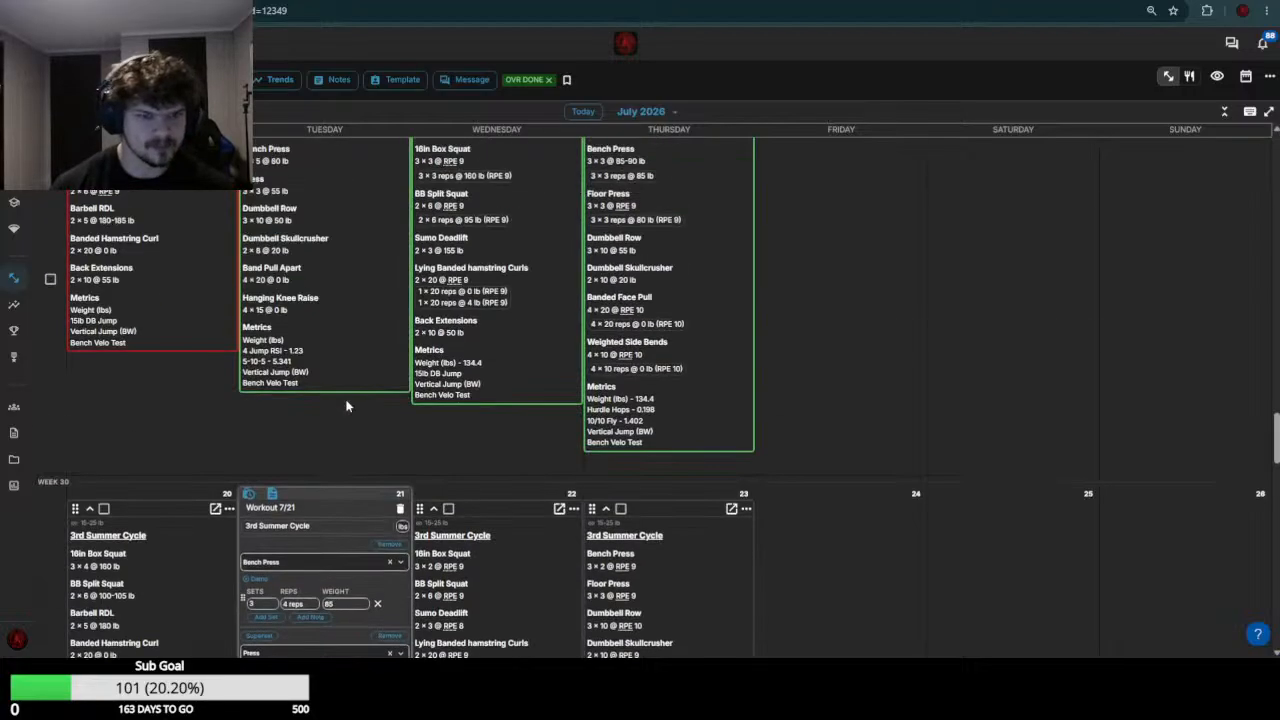
pyautogui.scroll(-5, 271, 443)
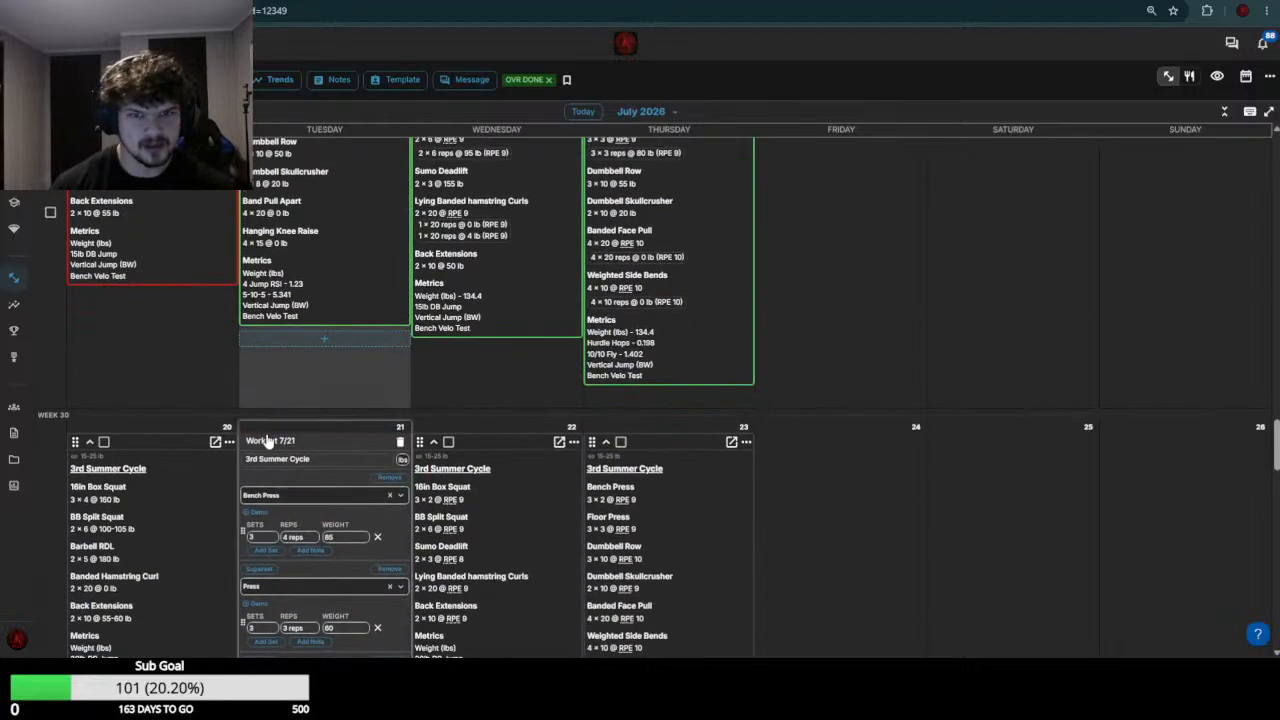
pyautogui.click(345, 410)
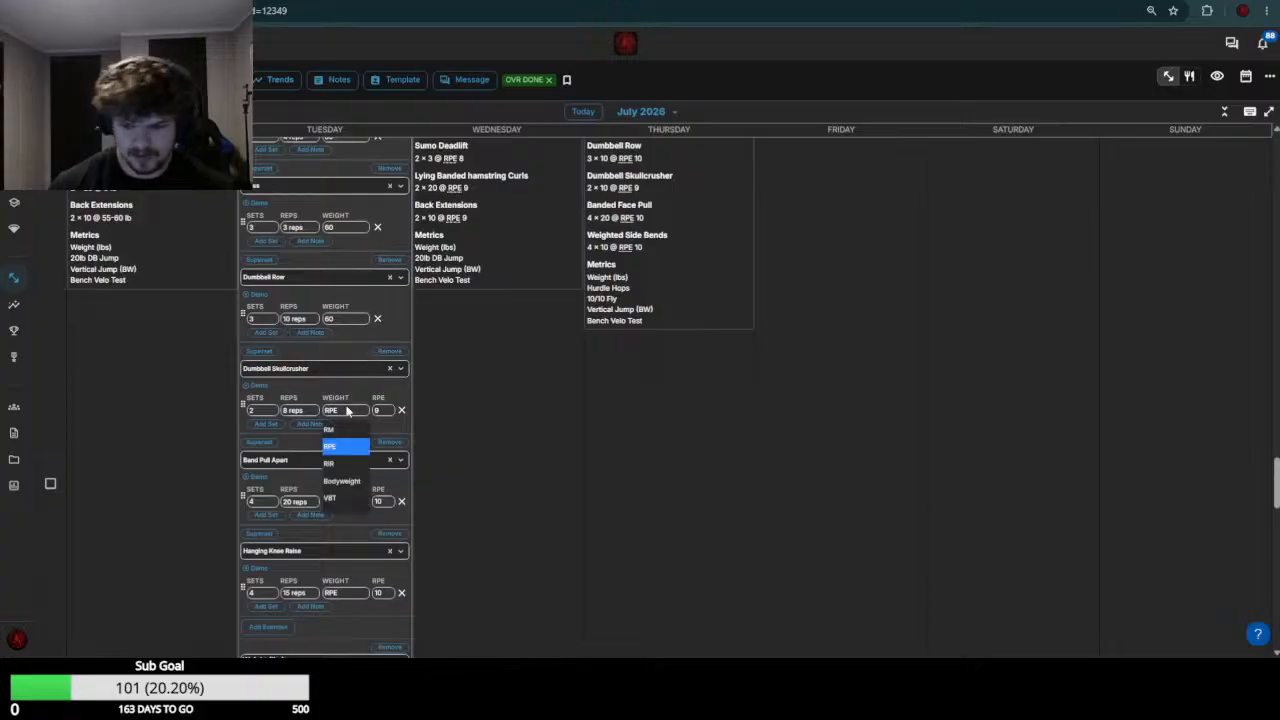
pyautogui.write('20-25')
pyautogui.press('Return')
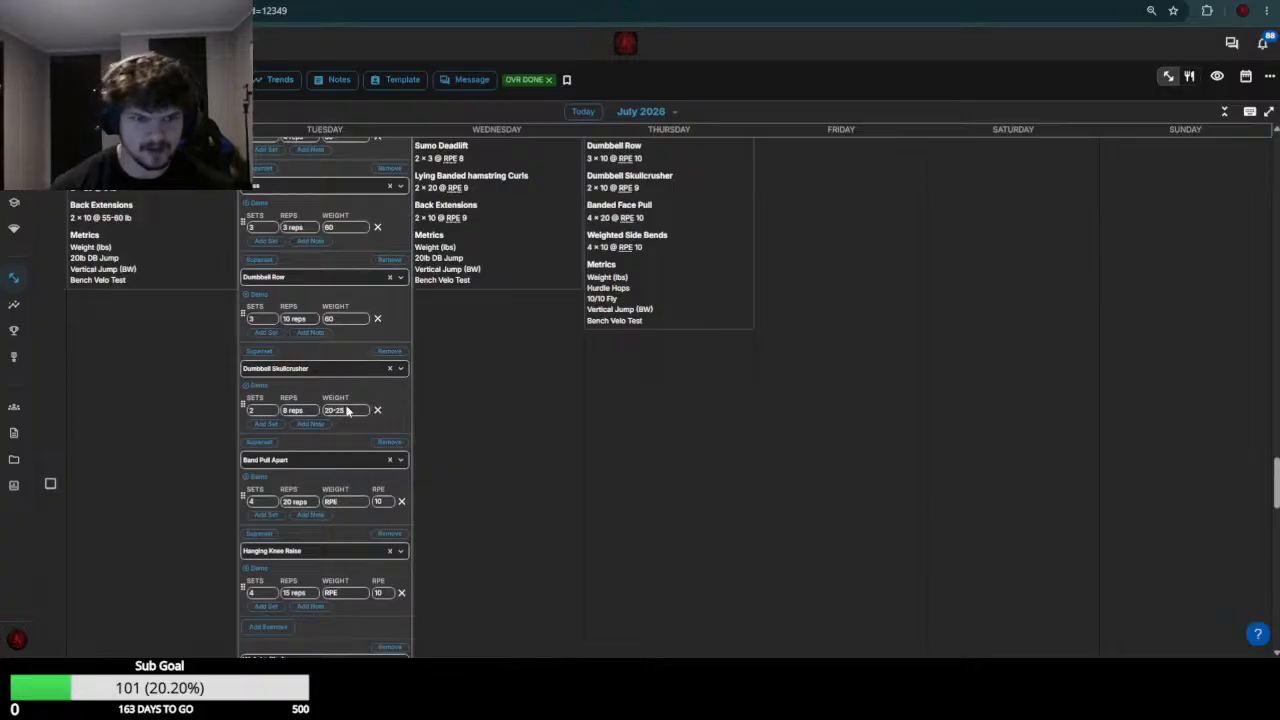
# Set the Band Pull Apart and Hanging Knee Raise weights to 0 and save the July 21 workout
pyautogui.click(361, 502)
pyautogui.write('0')
pyautogui.press('Return')
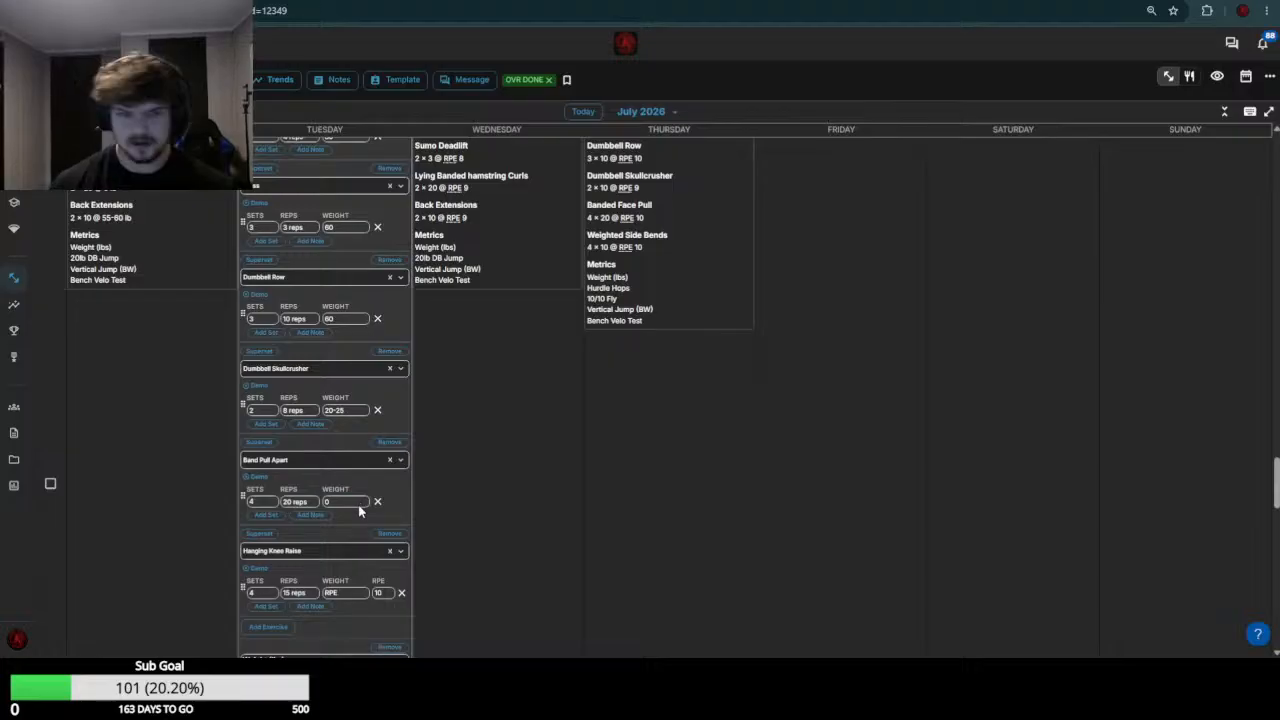
pyautogui.scroll(-2, 357, 503)
pyautogui.click(346, 398)
pyautogui.write('0')
pyautogui.press('Return')
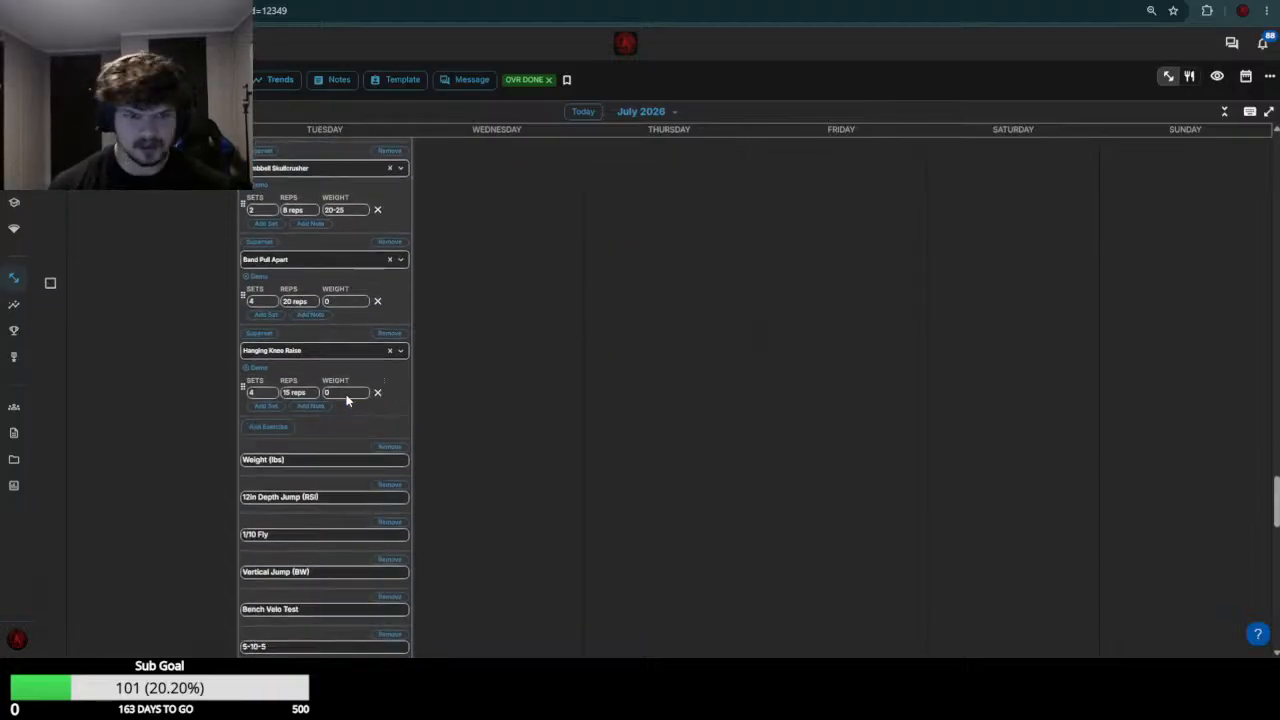
pyautogui.scroll(-5, 348, 399)
pyautogui.click(388, 246)
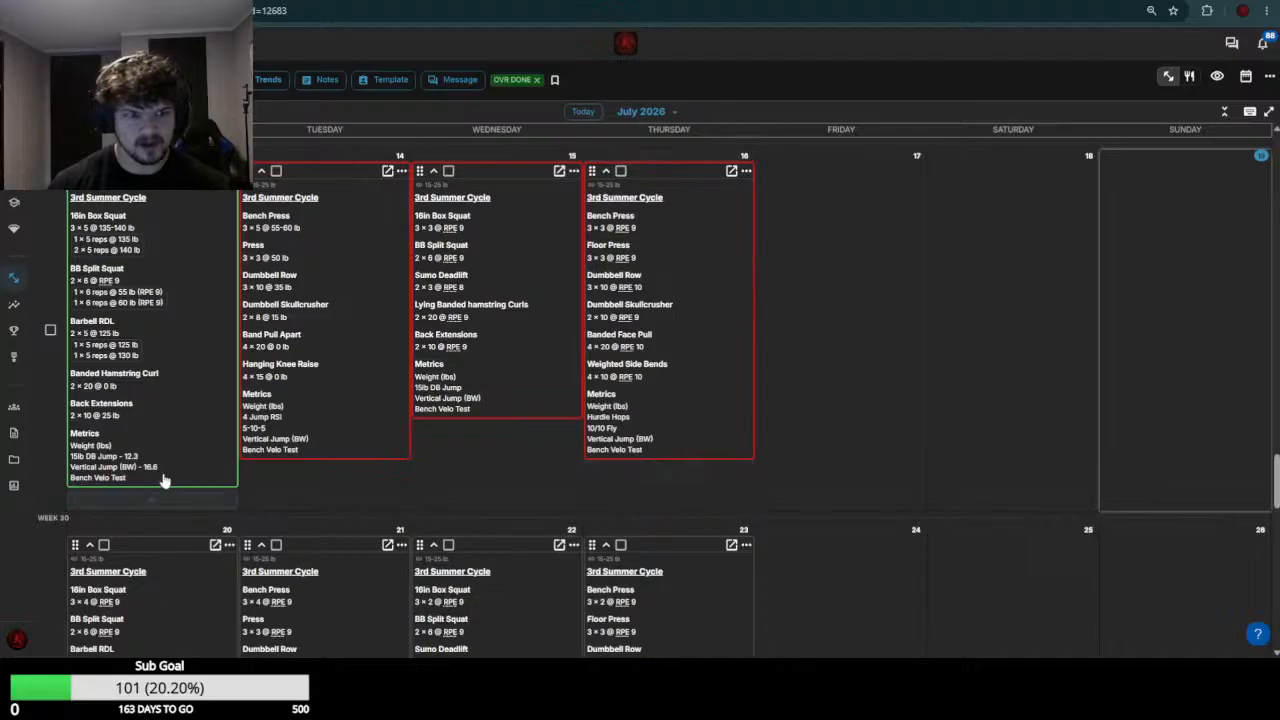
# Open the next athlete's July 20 workout for editing and set the 16in Box Squat weight to 140-145
pyautogui.scroll(-1, 105, 585)
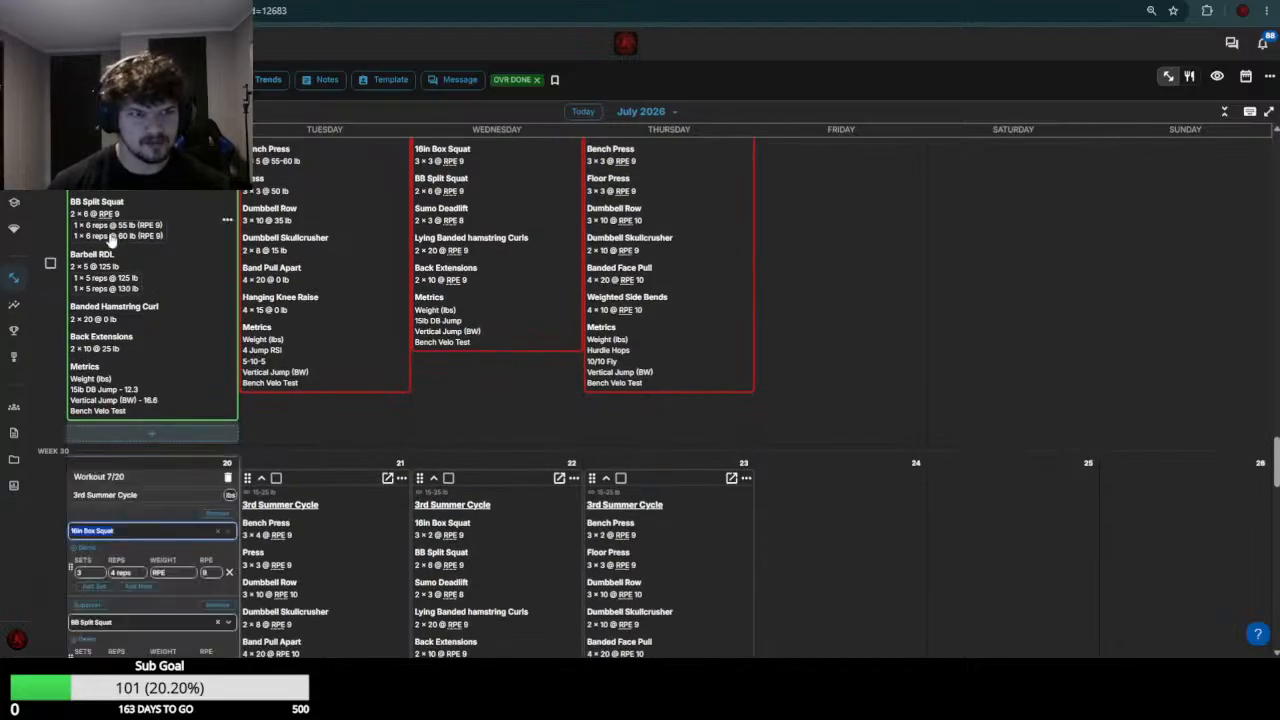
pyautogui.scroll(-4, 112, 237)
pyautogui.click(177, 305)
pyautogui.write('1')
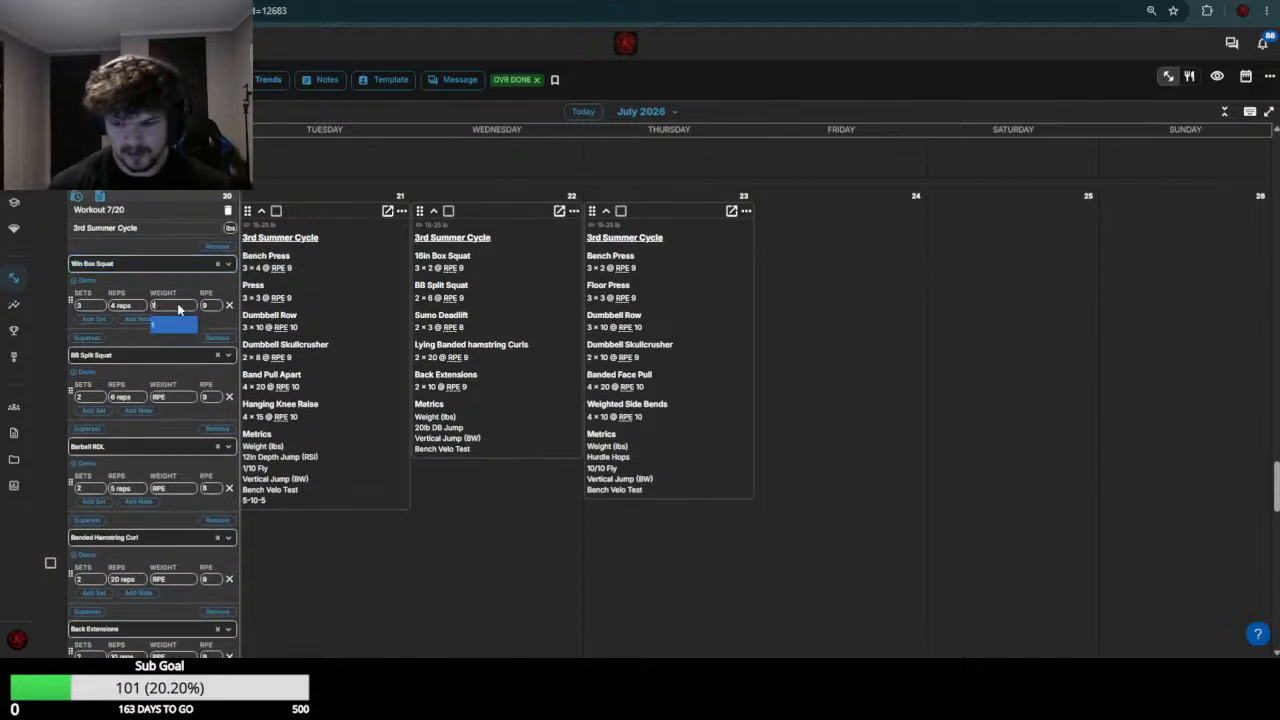
pyautogui.write('40-145')
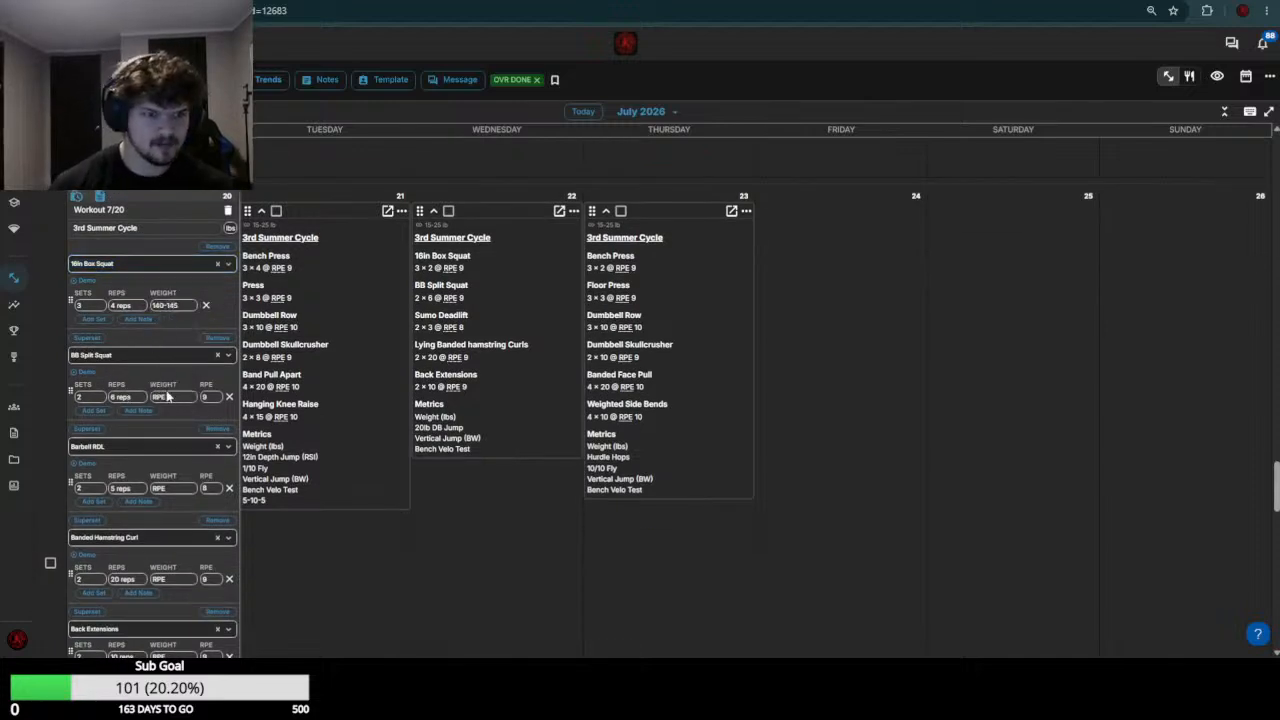
# Check this athlete's week 29 split squat results and set the July 20 BB Split Squat weight to 65
pyautogui.click(168, 396)
pyautogui.scroll(5, 169, 358)
pyautogui.scroll(-6, 170, 434)
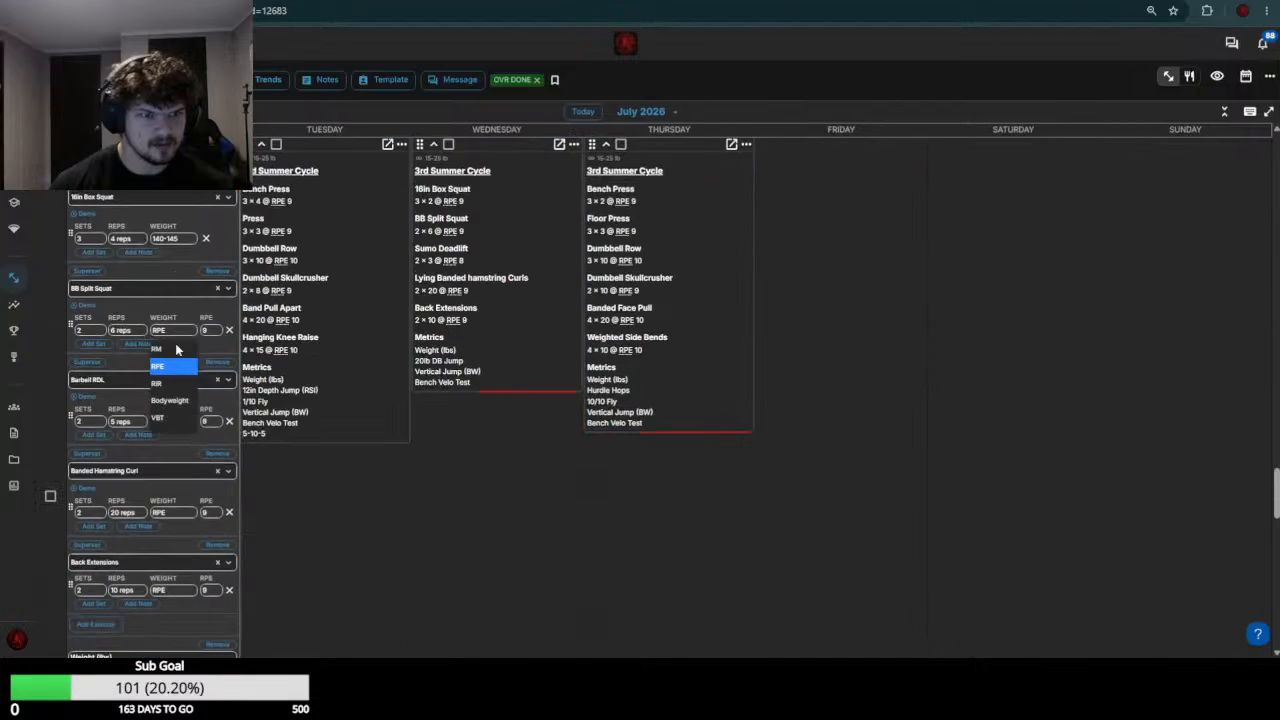
pyautogui.write('60')
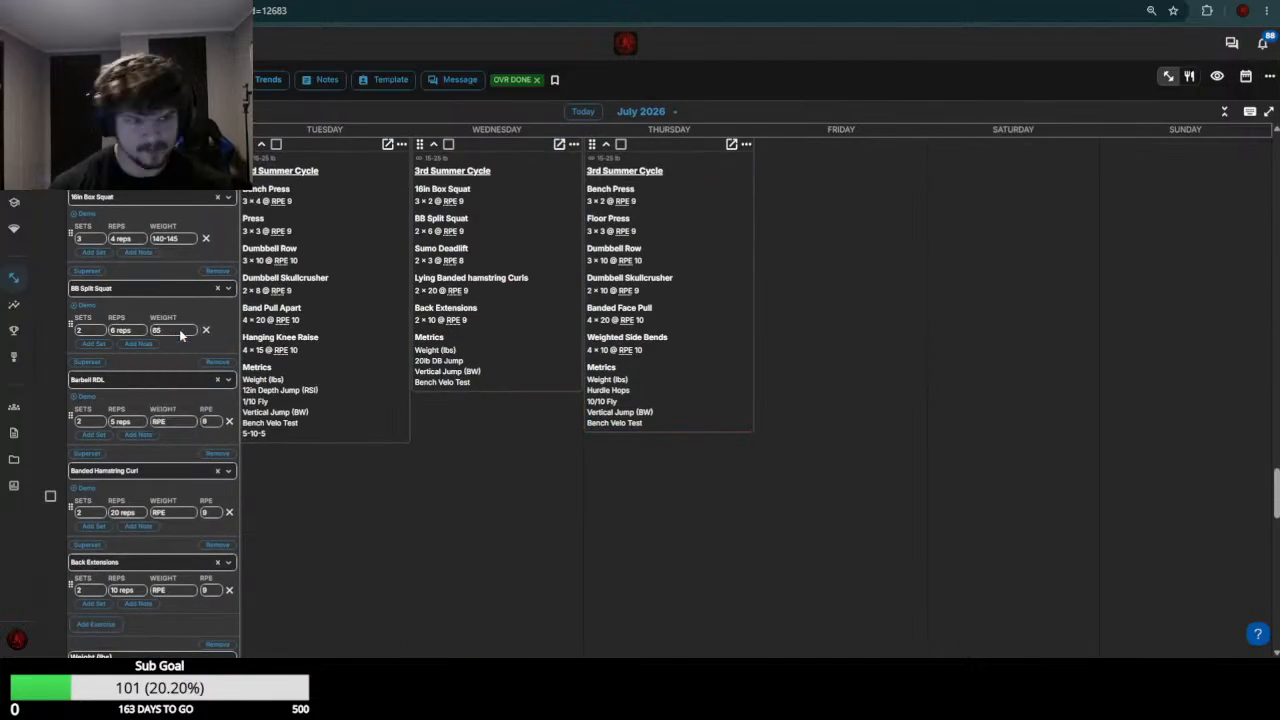
# Check the week 29 Barbell RDL results and set the July 20 Barbell RDL weight to 135 and Banded Hamstring Curl weight to 0
pyautogui.scroll(6, 180, 335)
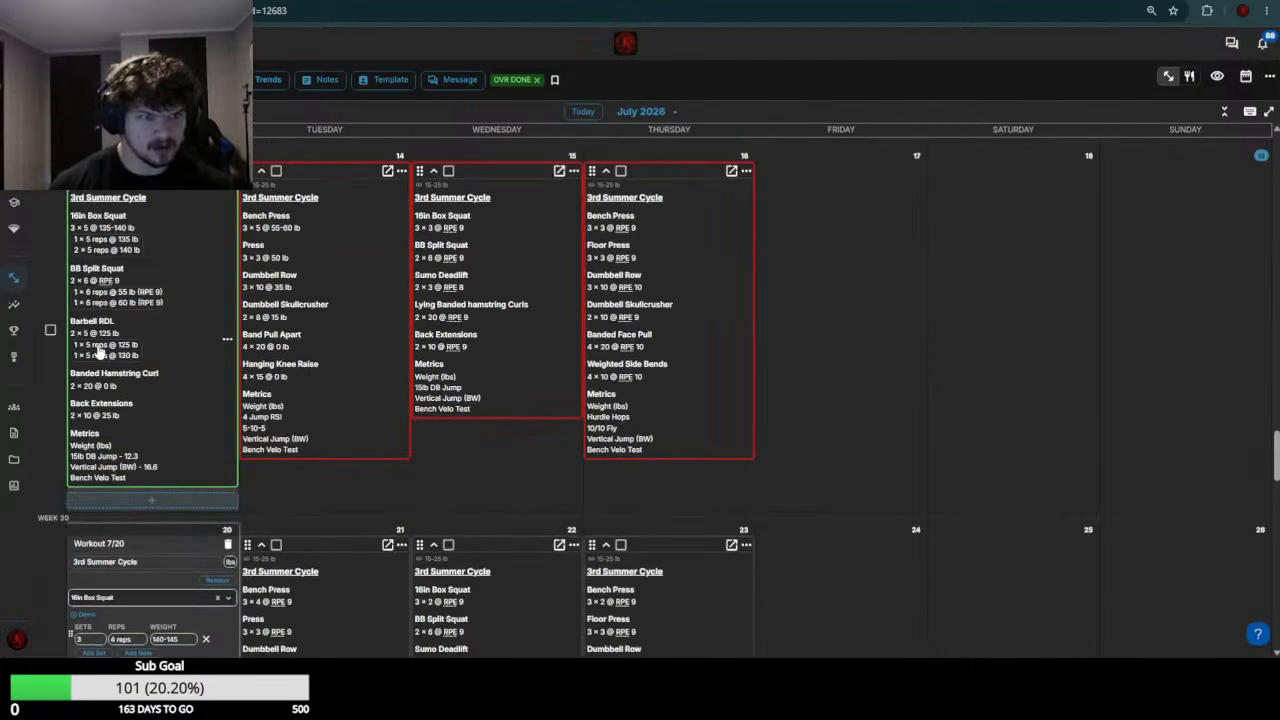
pyautogui.scroll(-5, 160, 299)
pyautogui.click(175, 360)
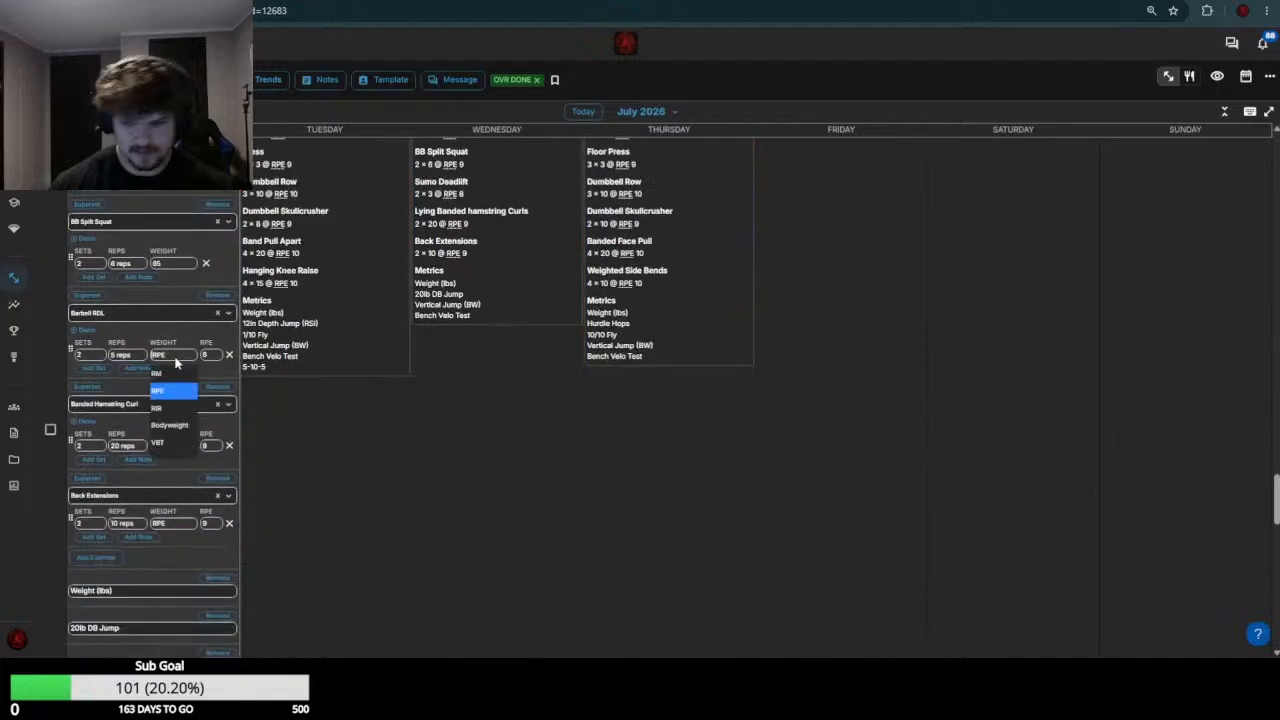
pyautogui.write('65')
pyautogui.click(175, 364)
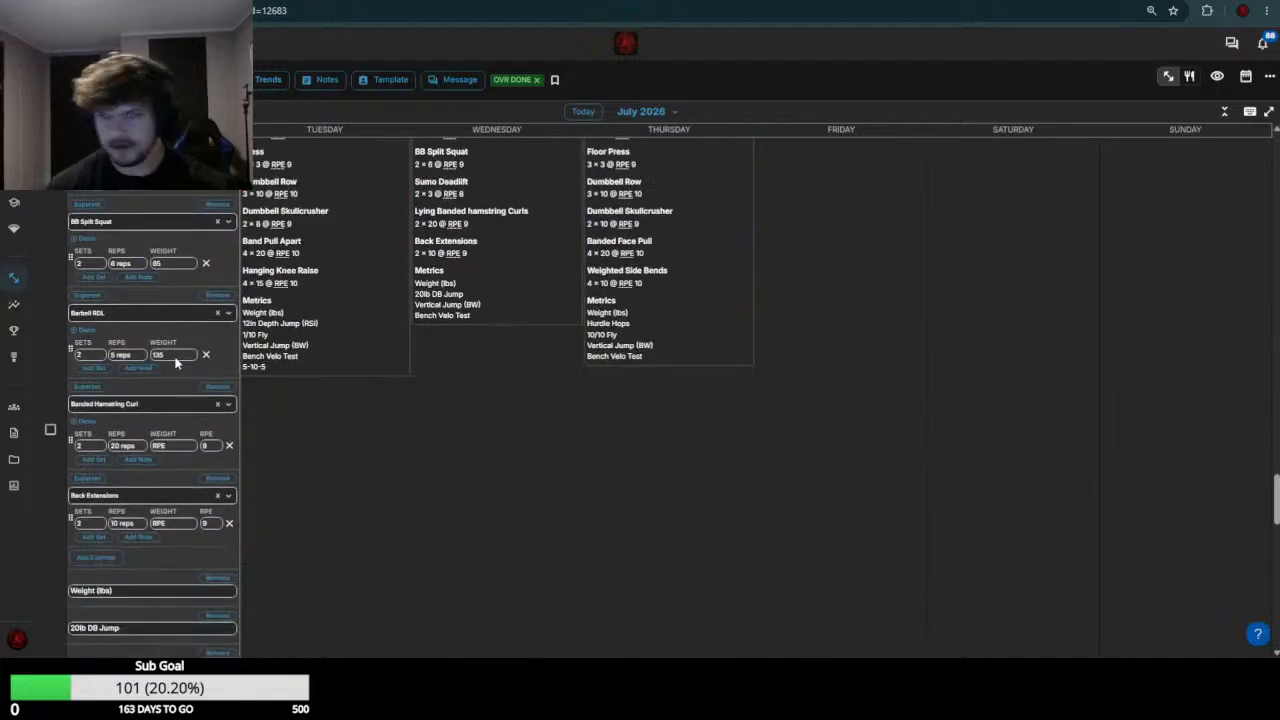
pyautogui.click(177, 446)
pyautogui.write('0')
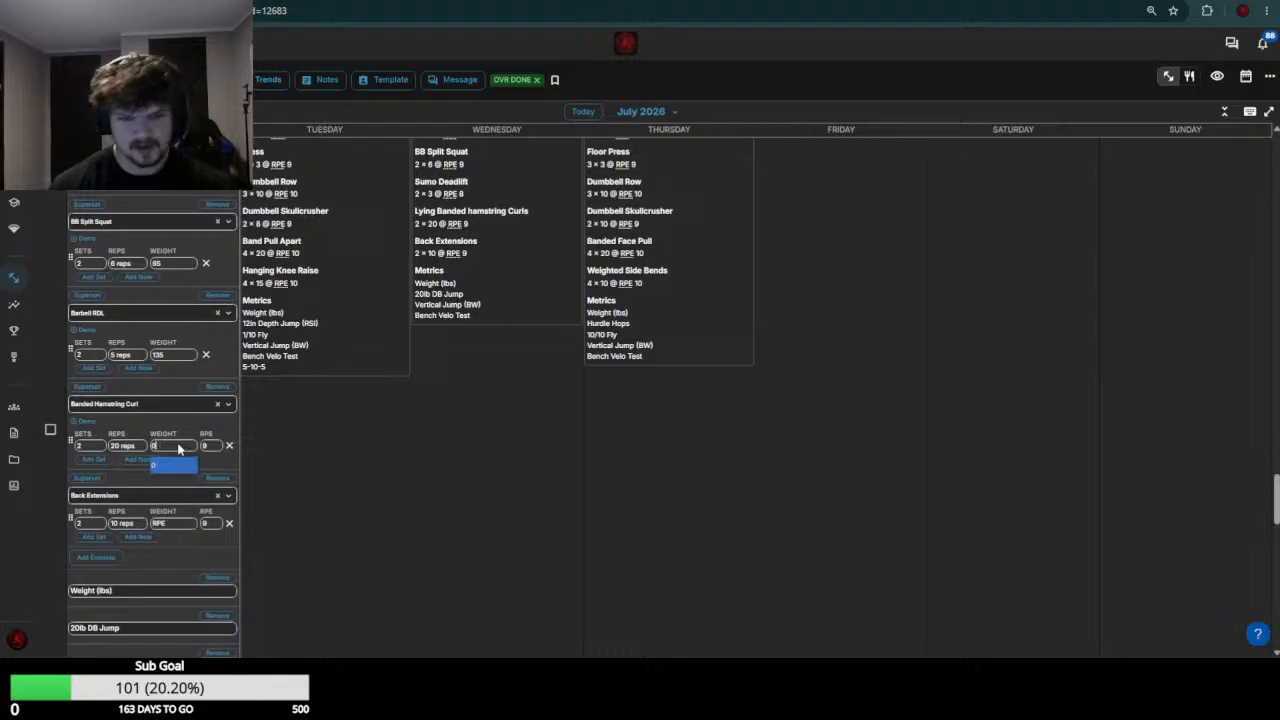
pyautogui.press('Return')
# Check the week 29 back extension load, set the July 20 Back Extensions weight to 35 and save the workout
pyautogui.scroll(3, 180, 449)
pyautogui.scroll(2, 179, 449)
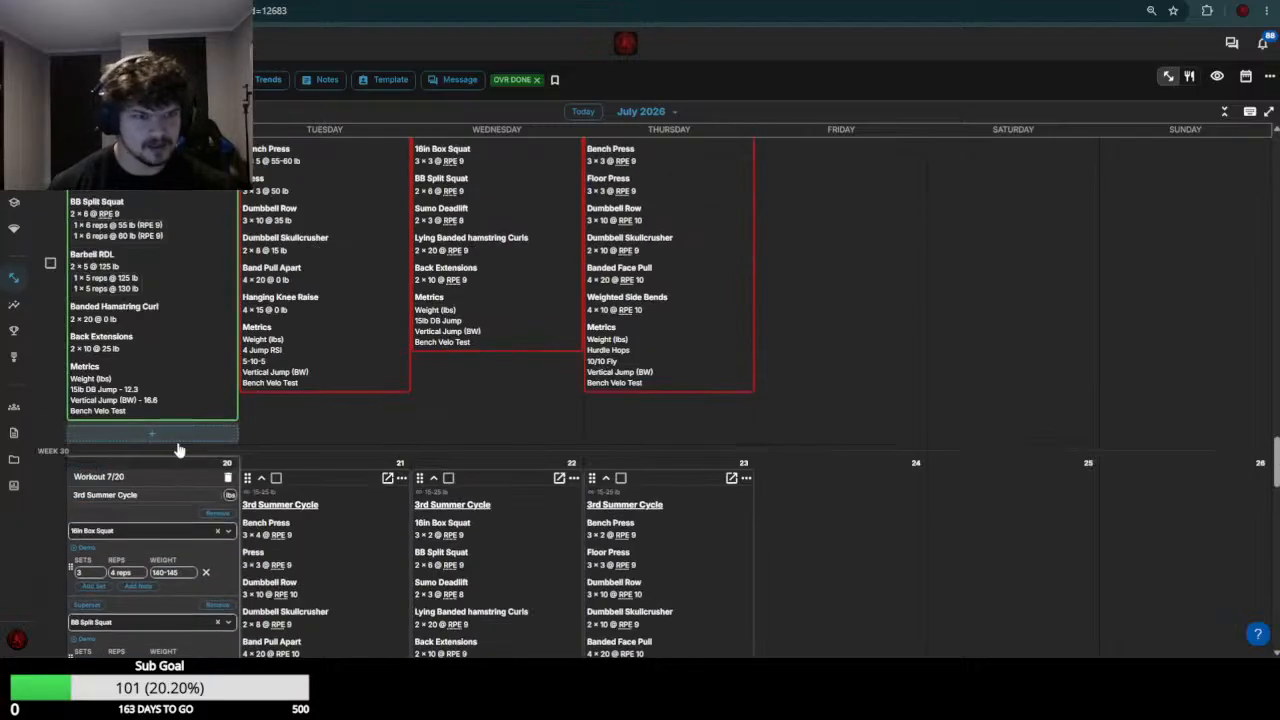
pyautogui.scroll(-6, 179, 449)
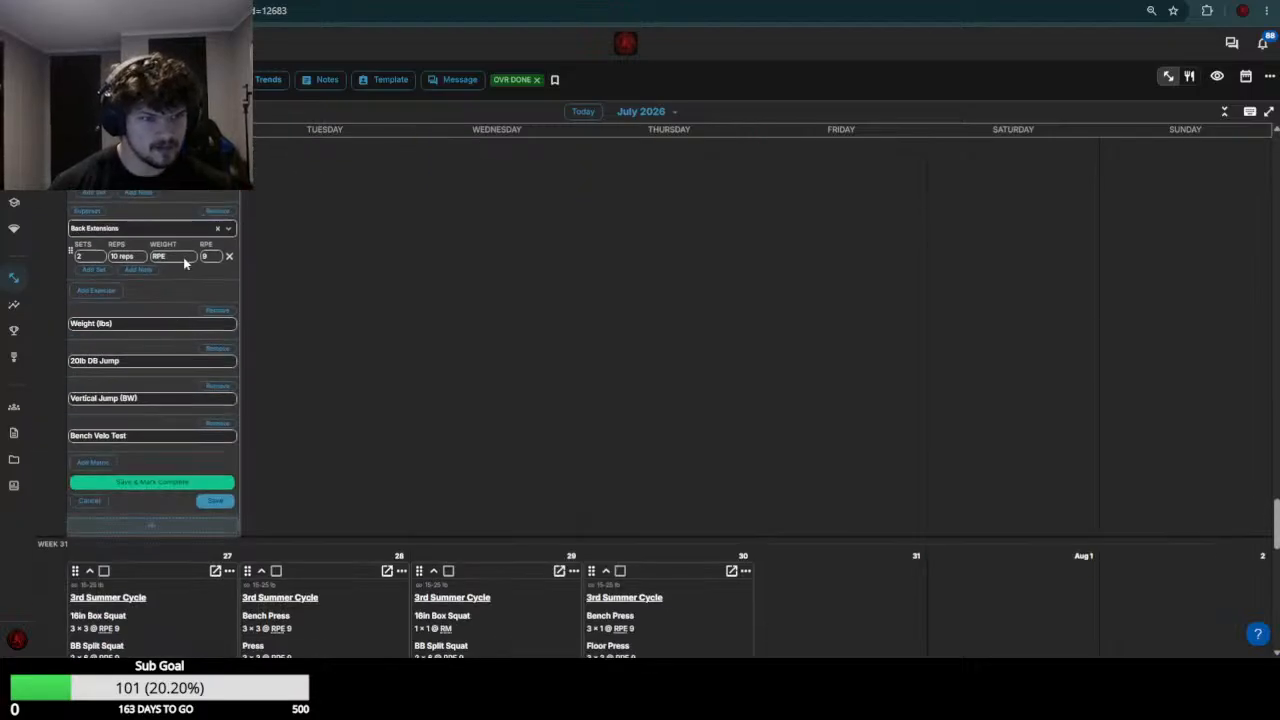
pyautogui.click(184, 262)
pyautogui.write('35')
pyautogui.press('Return')
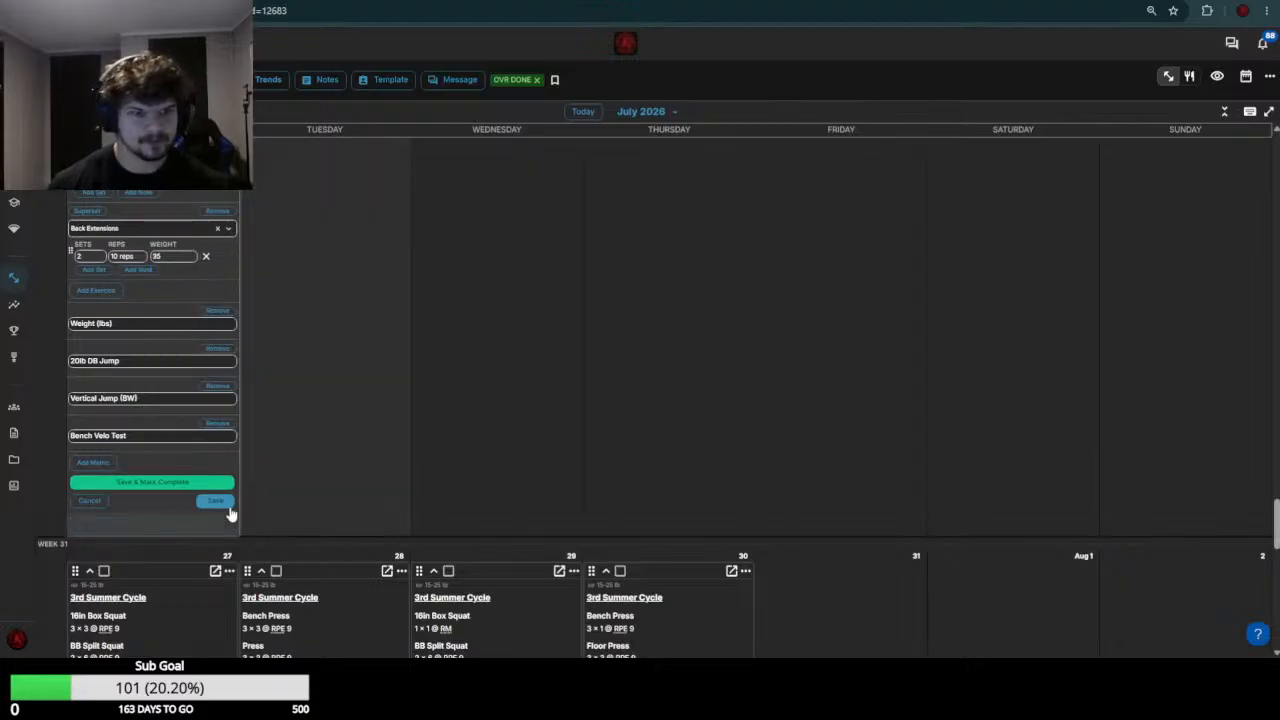
# Open the July 21 workout for editing and set the Bench Press weight to 60 based on the week 29 workout
pyautogui.scroll(5, 345, 435)
pyautogui.click(337, 448)
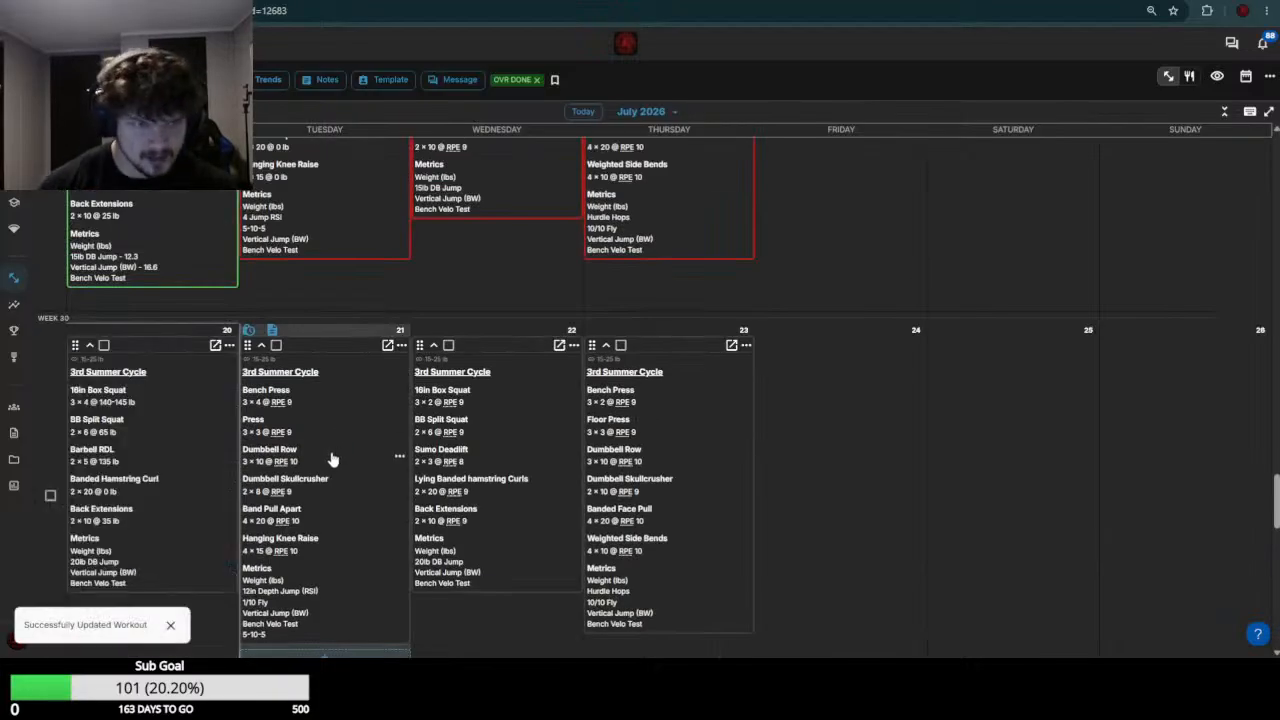
pyautogui.click(325, 421)
pyautogui.scroll(3, 329, 345)
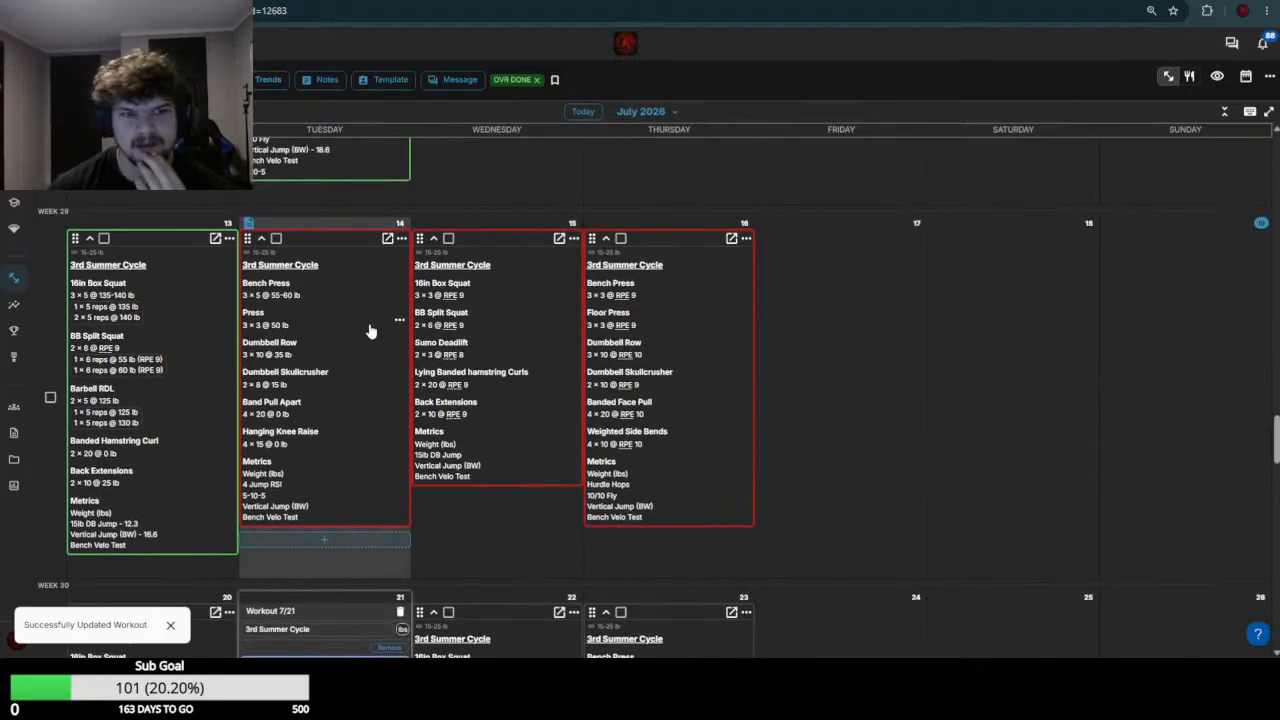
pyautogui.scroll(-4, 368, 330)
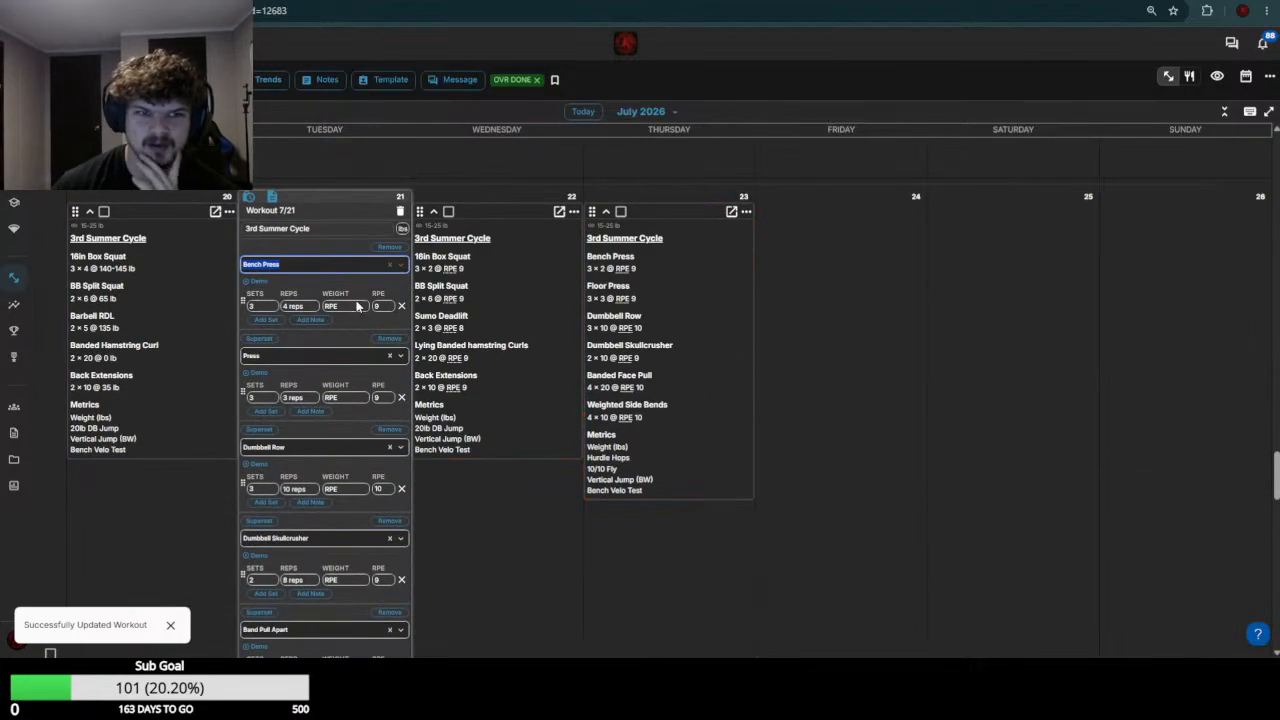
pyautogui.click(357, 306)
pyautogui.write('80')
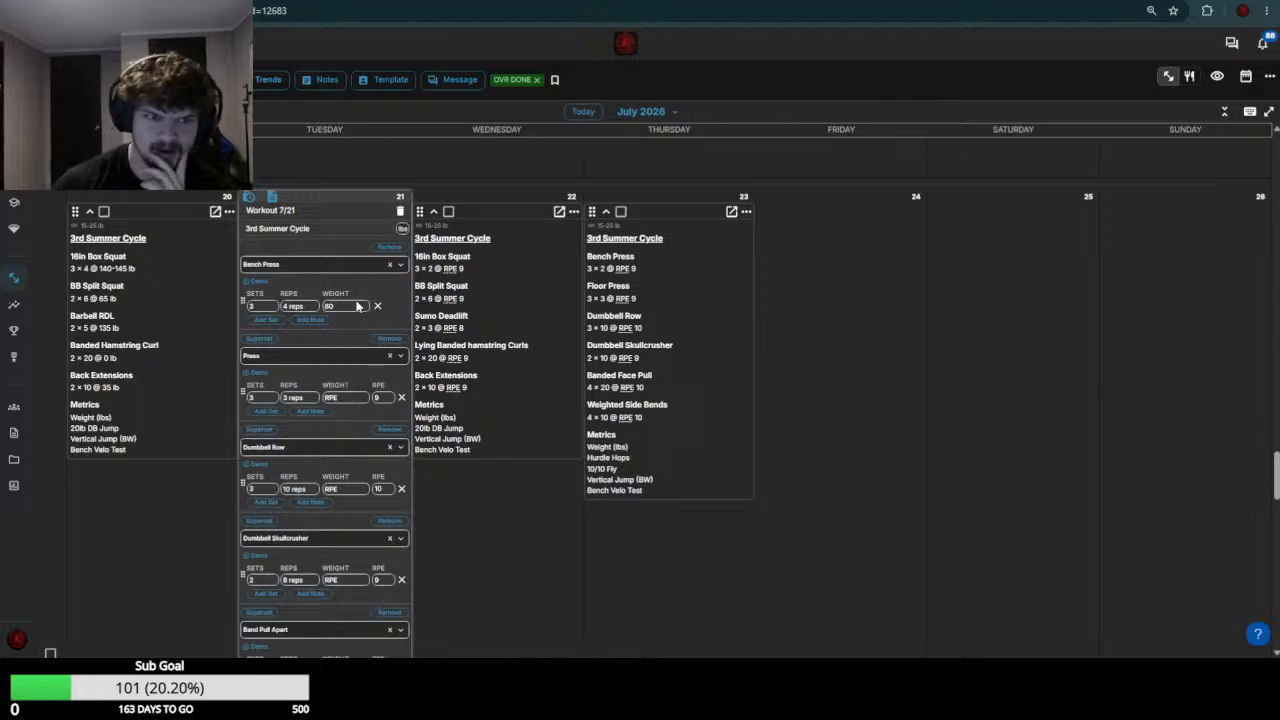
# Using the week 29 loads as reference, set the July 21 Press weight to 45-50 and the Dumbbell Row weight to 40
pyautogui.scroll(5, 348, 394)
pyautogui.scroll(-6, 346, 450)
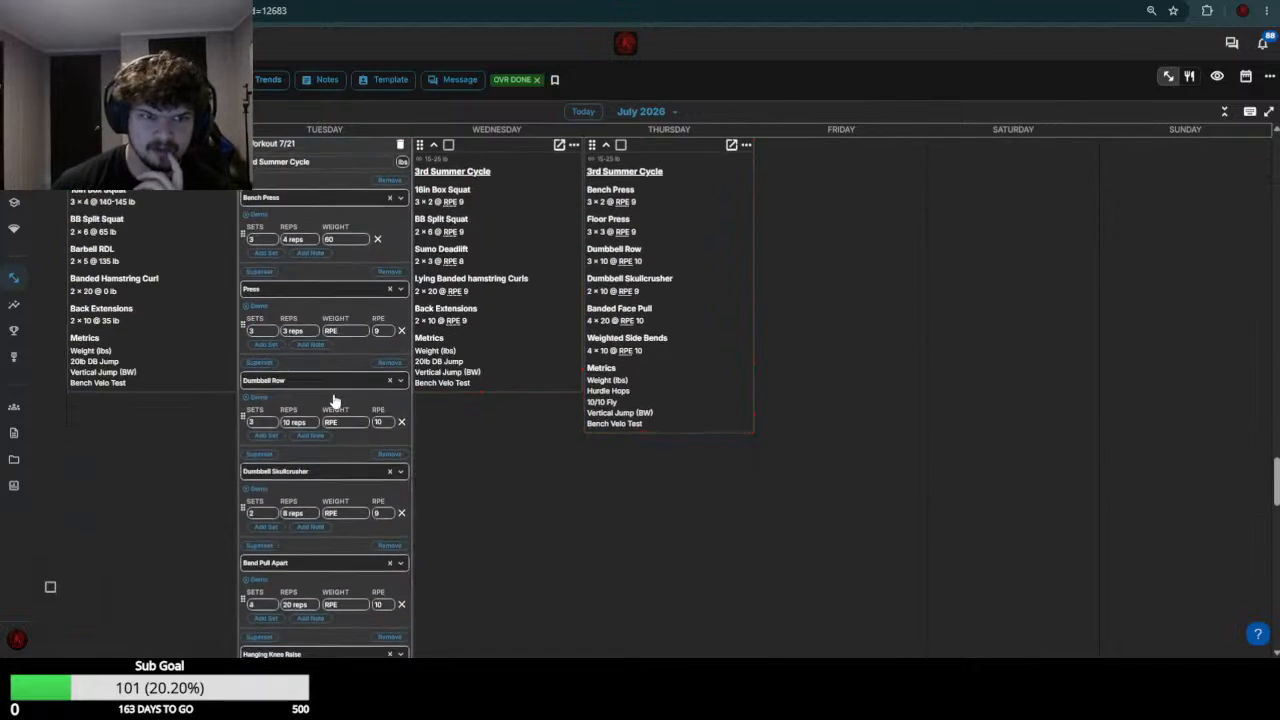
pyautogui.click(352, 330)
pyautogui.write('45-50')
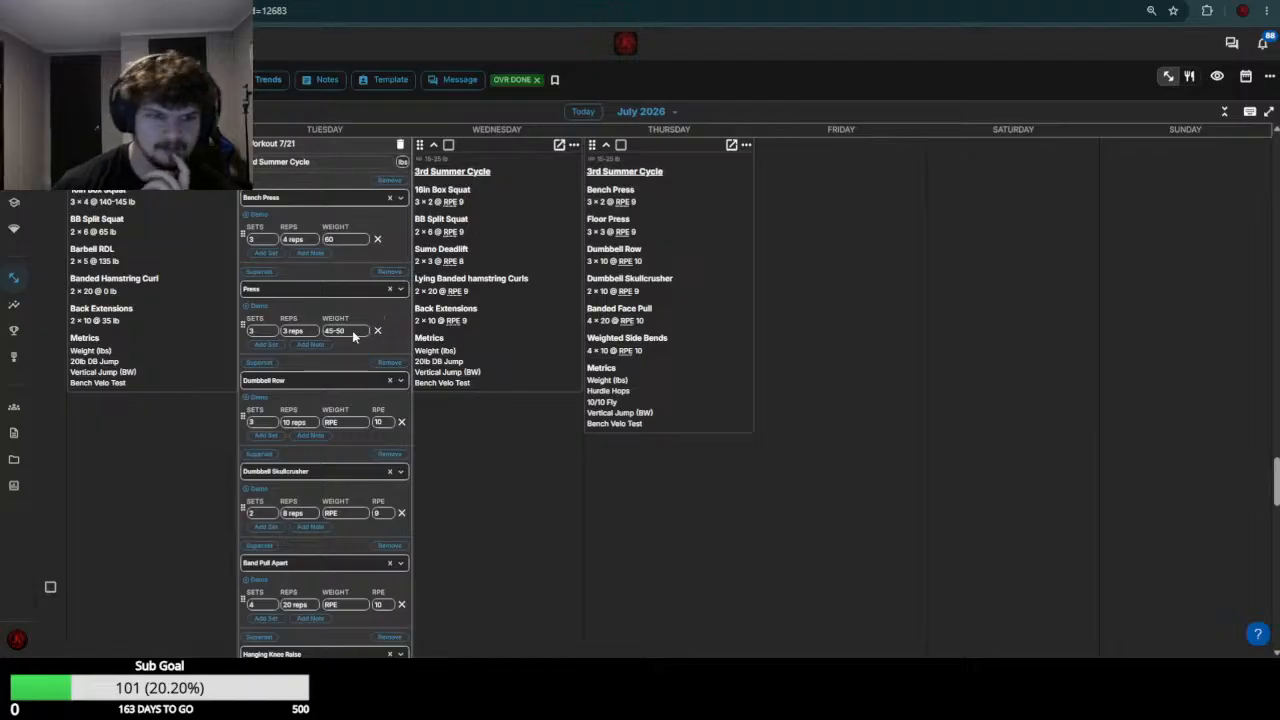
pyautogui.scroll(4, 354, 405)
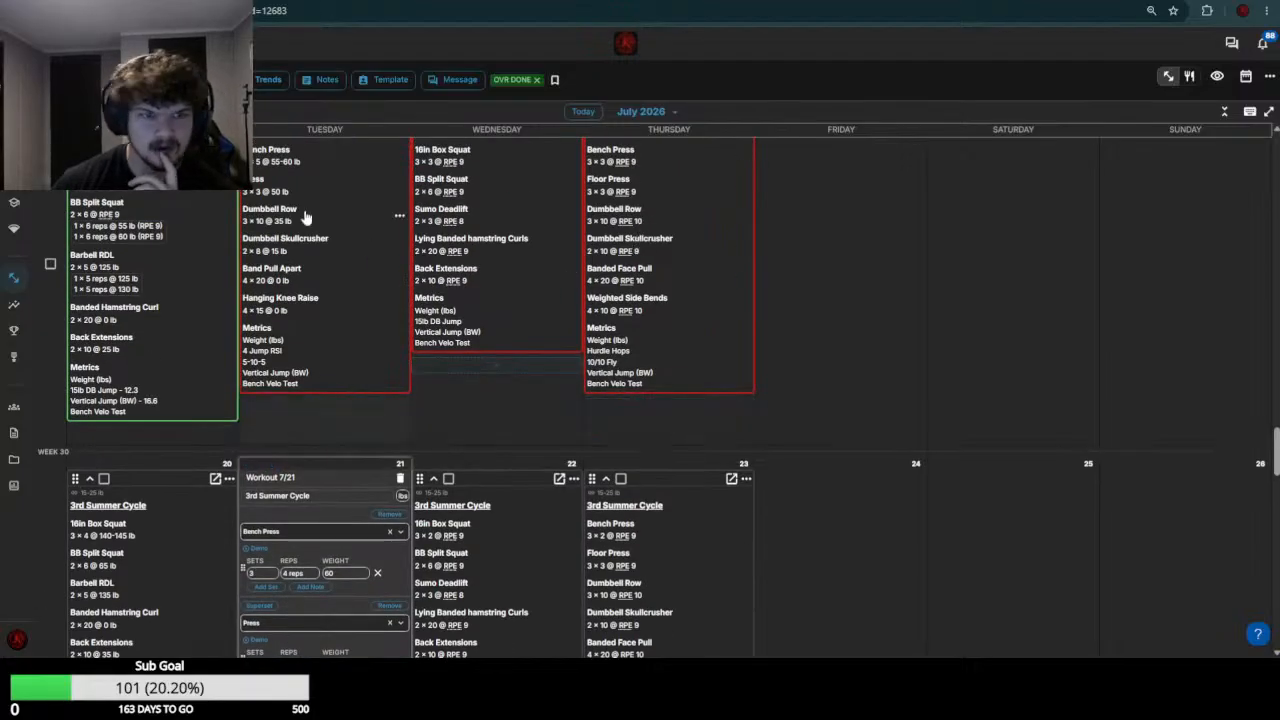
pyautogui.scroll(-6, 320, 300)
pyautogui.click(345, 356)
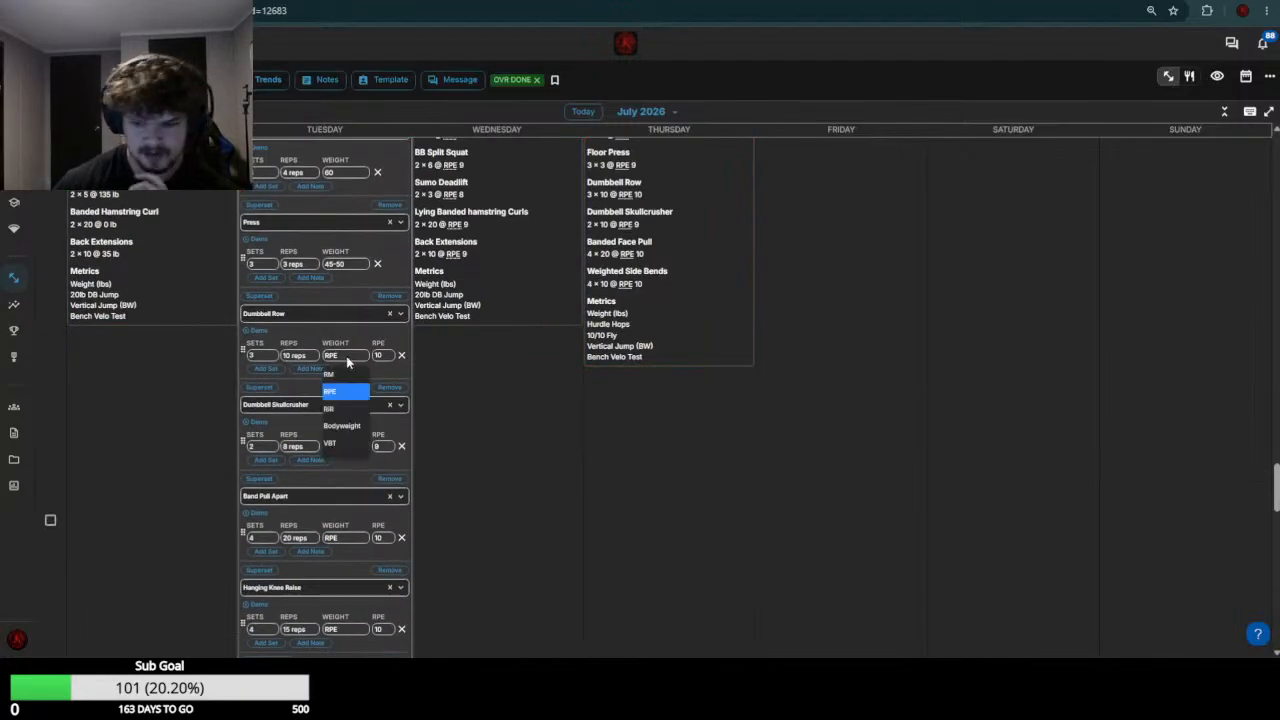
pyautogui.write('40')
# Check the week 29 skullcrusher load and set the July 21 Dumbbell Skullcrusher weight to 10-15
pyautogui.scroll(3, 337, 358)
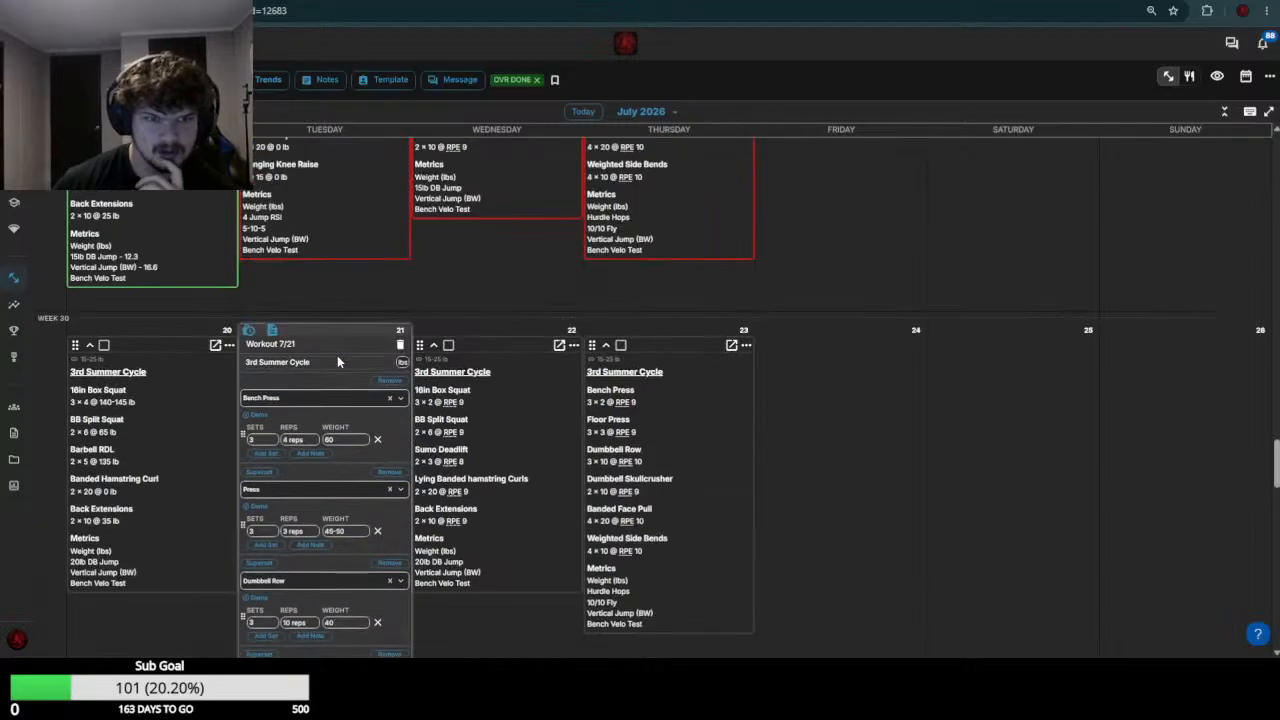
pyautogui.scroll(1, 337, 355)
pyautogui.scroll(-5, 350, 345)
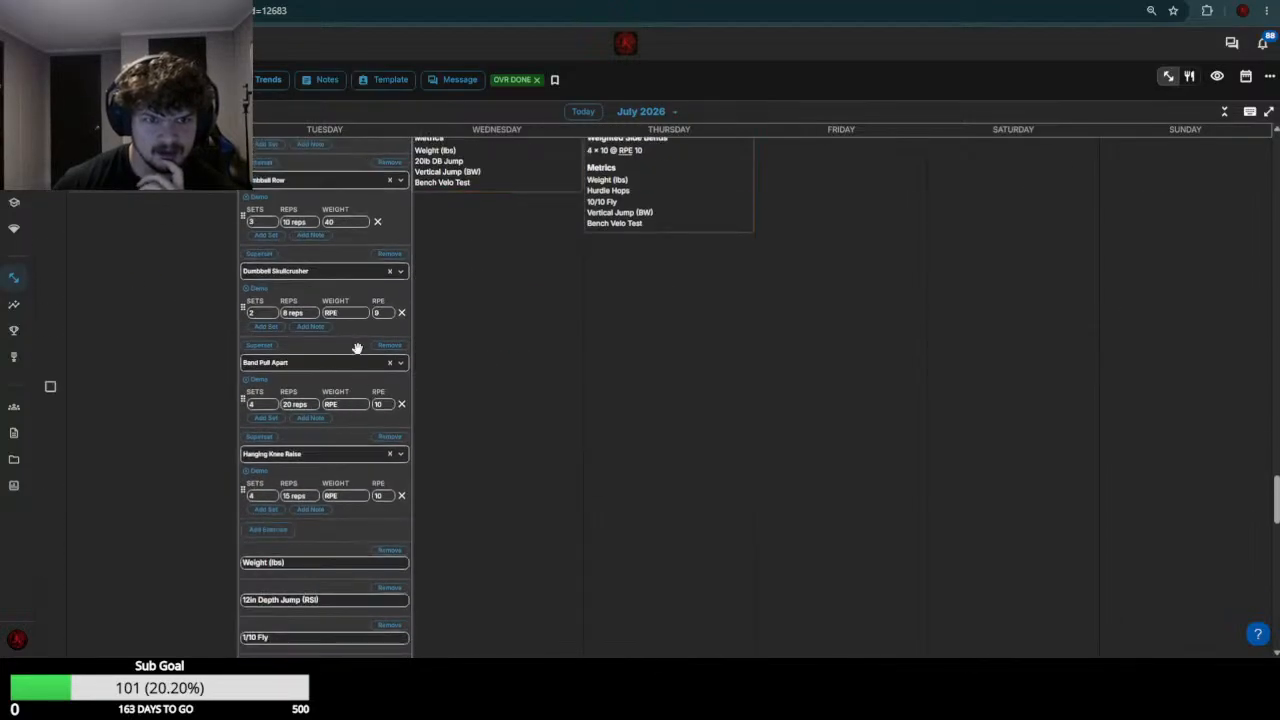
pyautogui.click(351, 313)
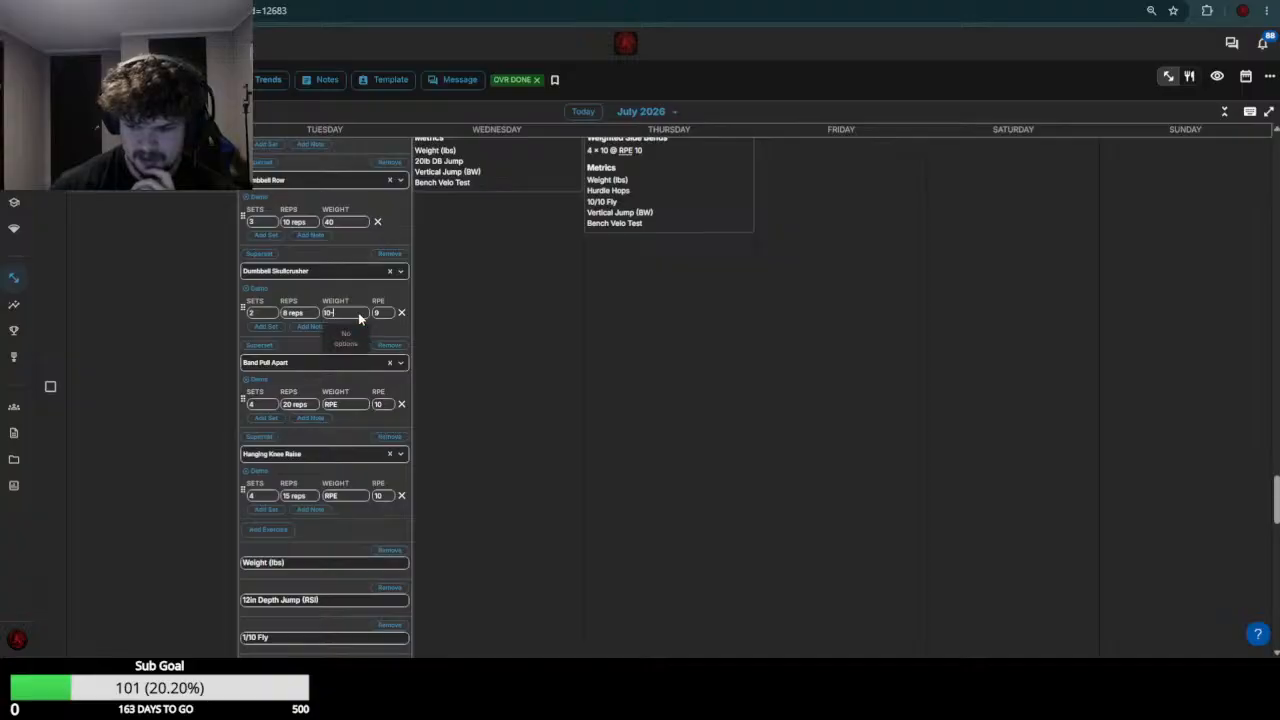
pyautogui.write('-15')
pyautogui.press('Return')
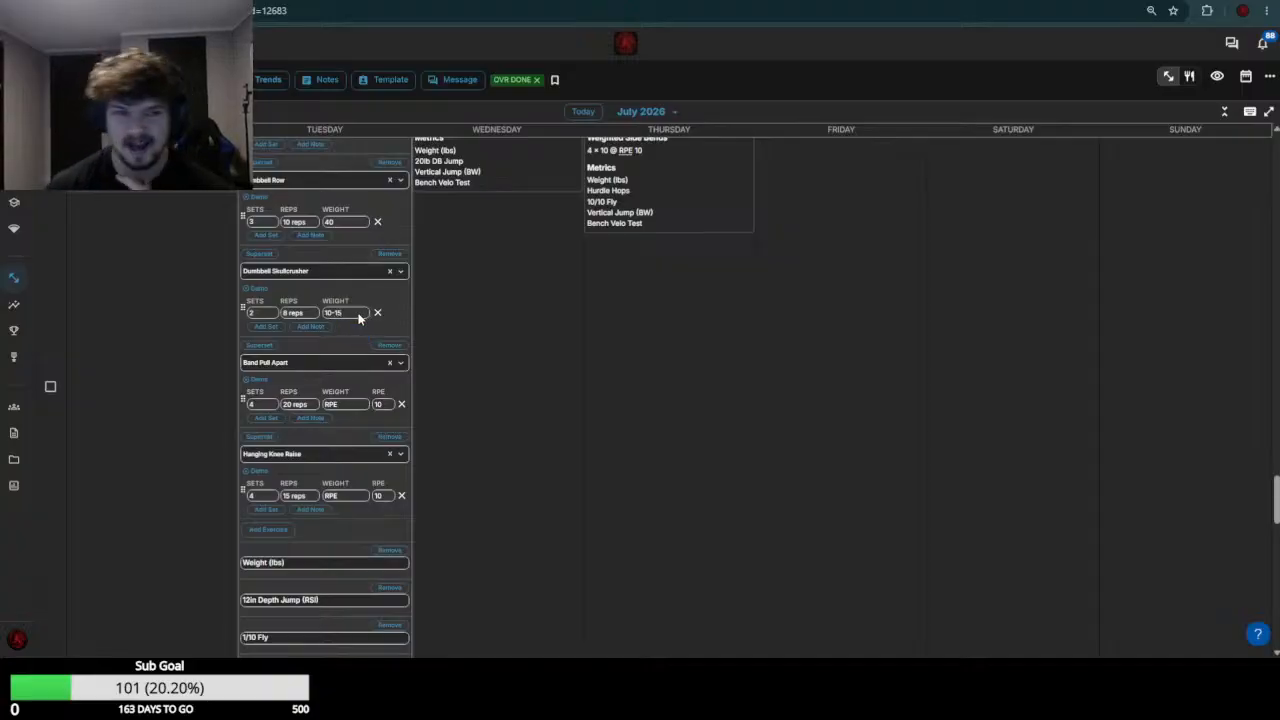
# Set this athlete's July 21 Band Pull Apart and Hanging Knee Raise weights to 0 and save the workout
pyautogui.click(351, 403)
pyautogui.write('0')
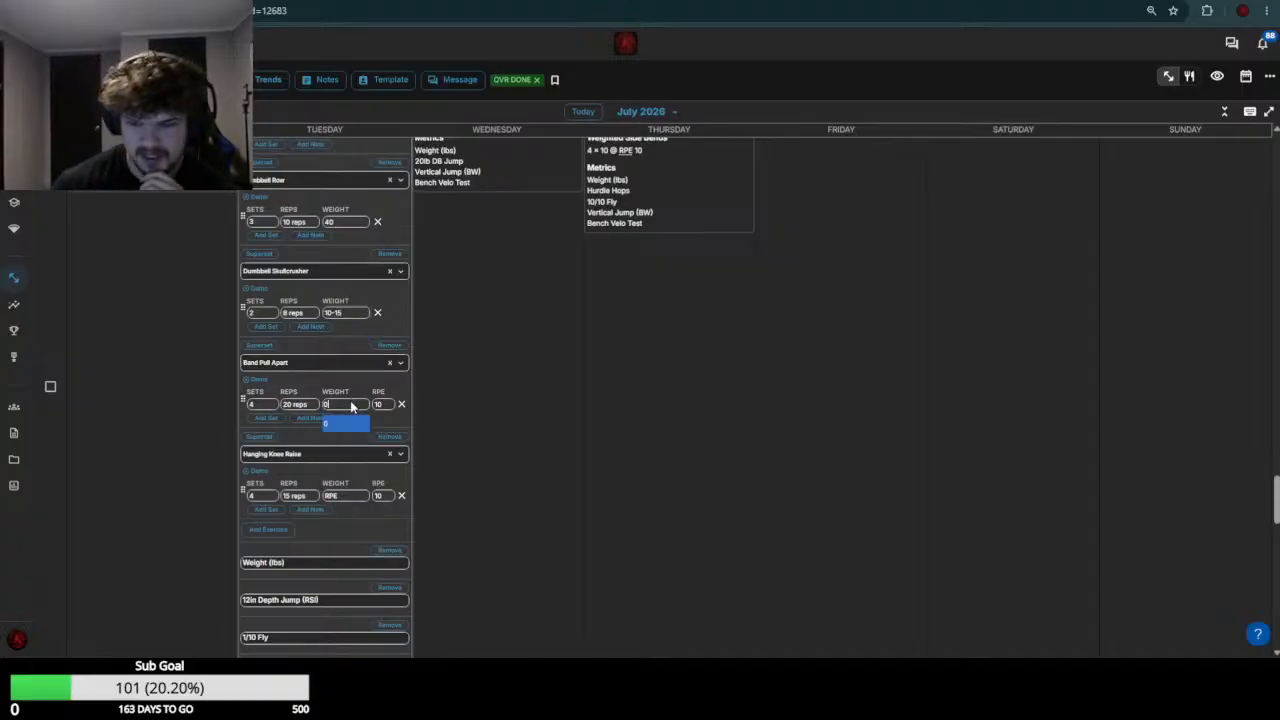
pyautogui.press('Return')
pyautogui.click(350, 497)
pyautogui.write('0')
pyautogui.press('Return')
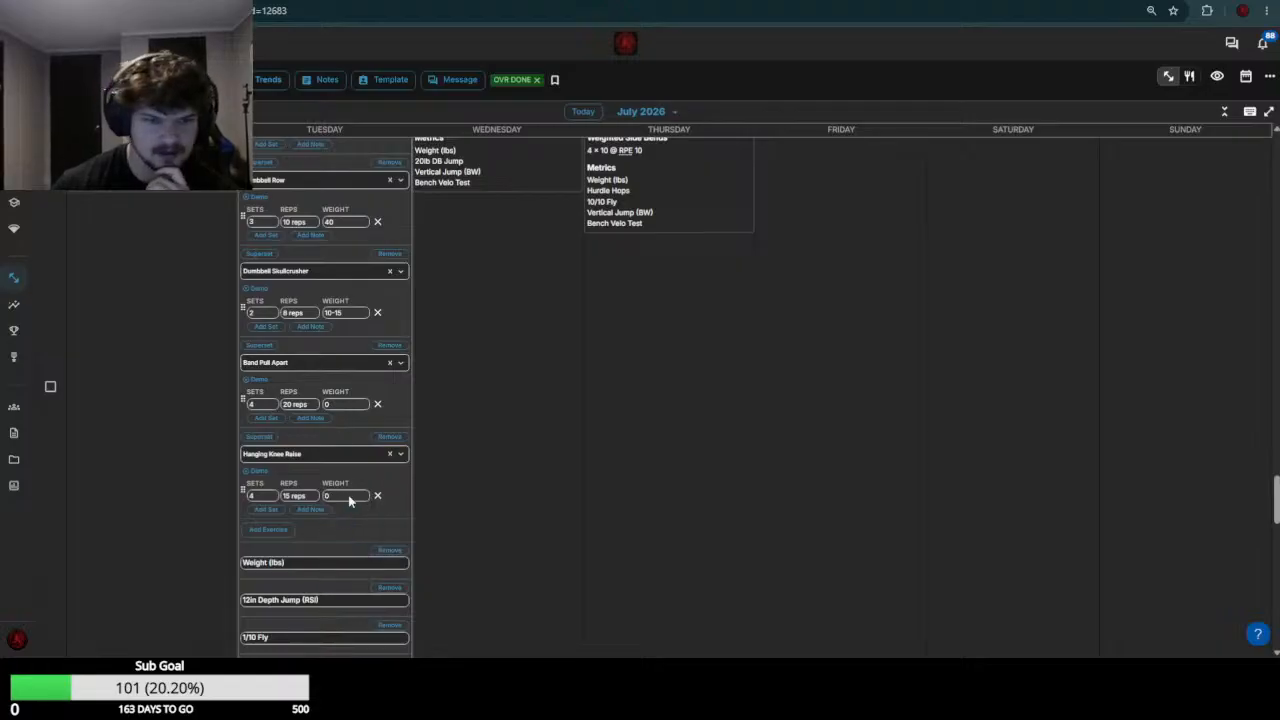
pyautogui.scroll(-3, 350, 494)
pyautogui.click(376, 550)
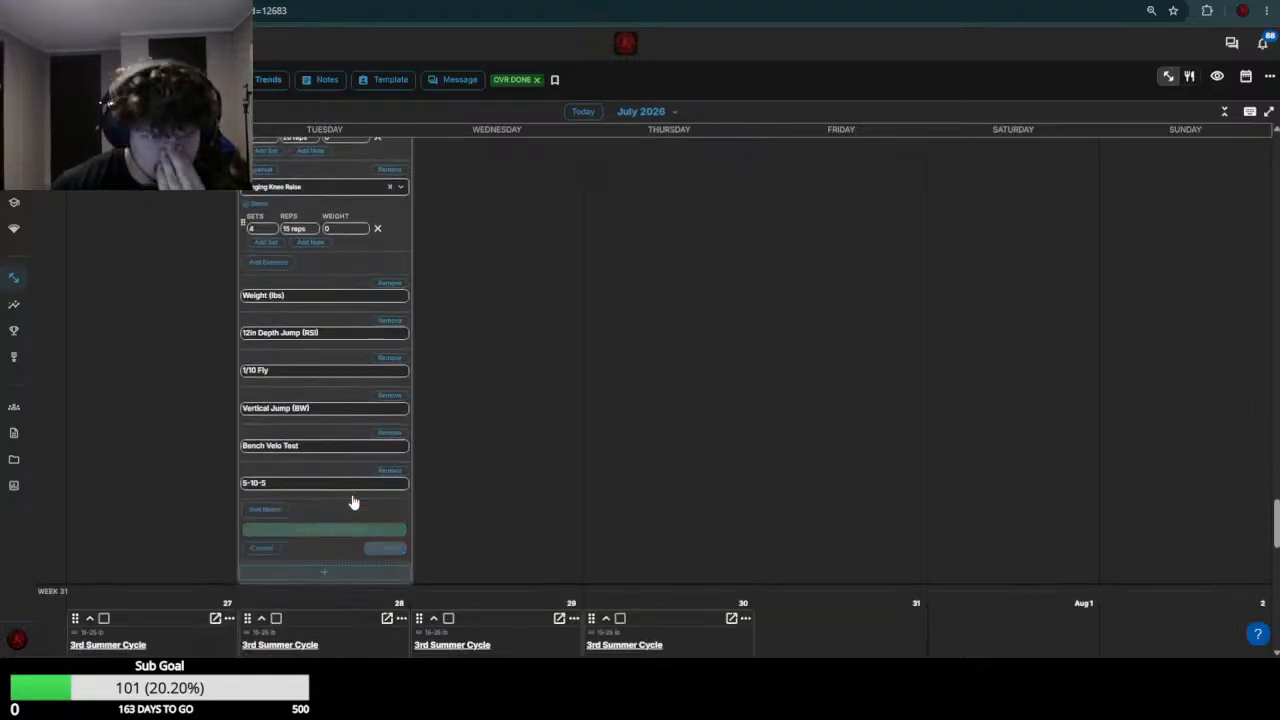
pyautogui.scroll(1, 270, 330)
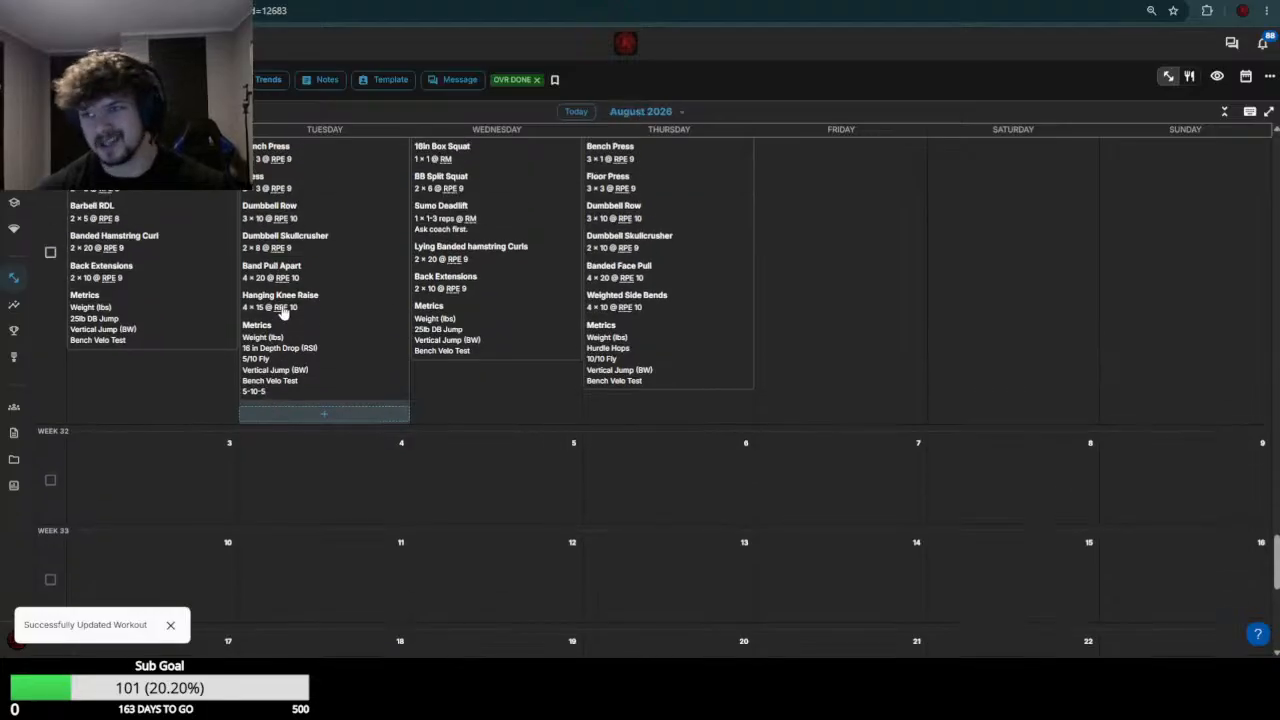
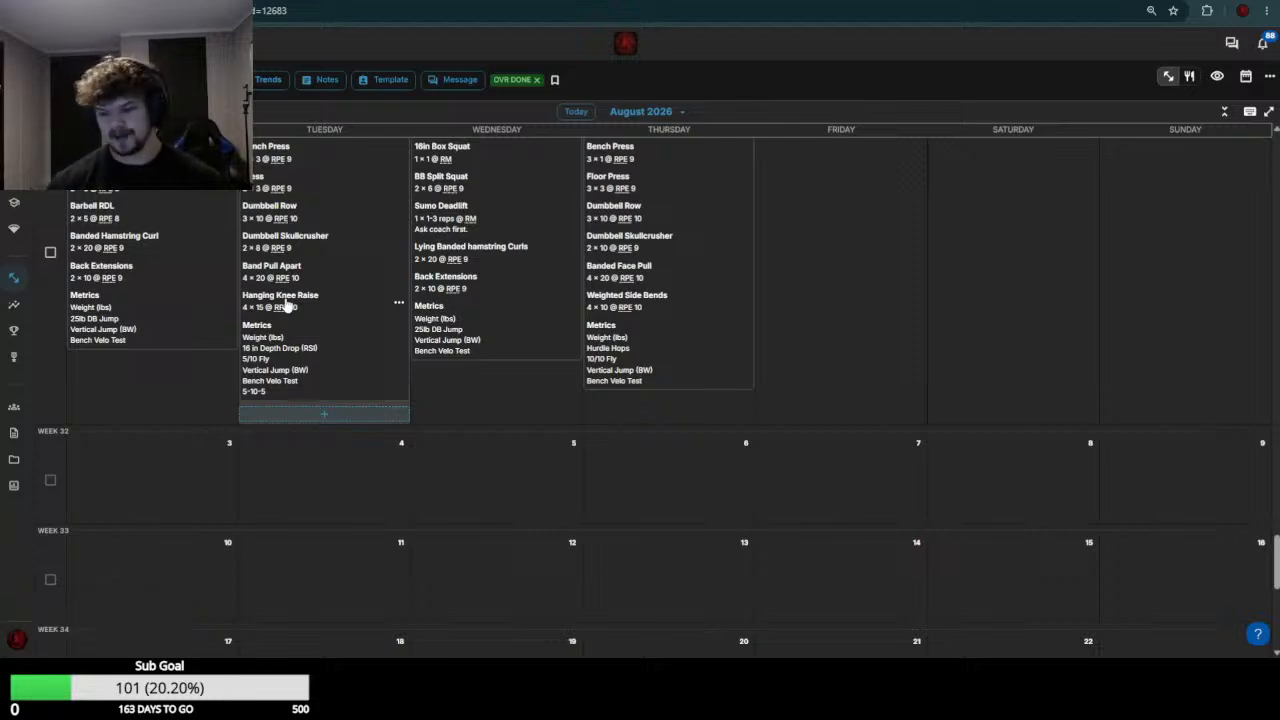
# Switch to the next athlete's calendar, open the July 20 and 21 workouts for editing, and set July 20's 16in Box Squat weight to 165
pyautogui.hotkey('ctrl', 'Tab')
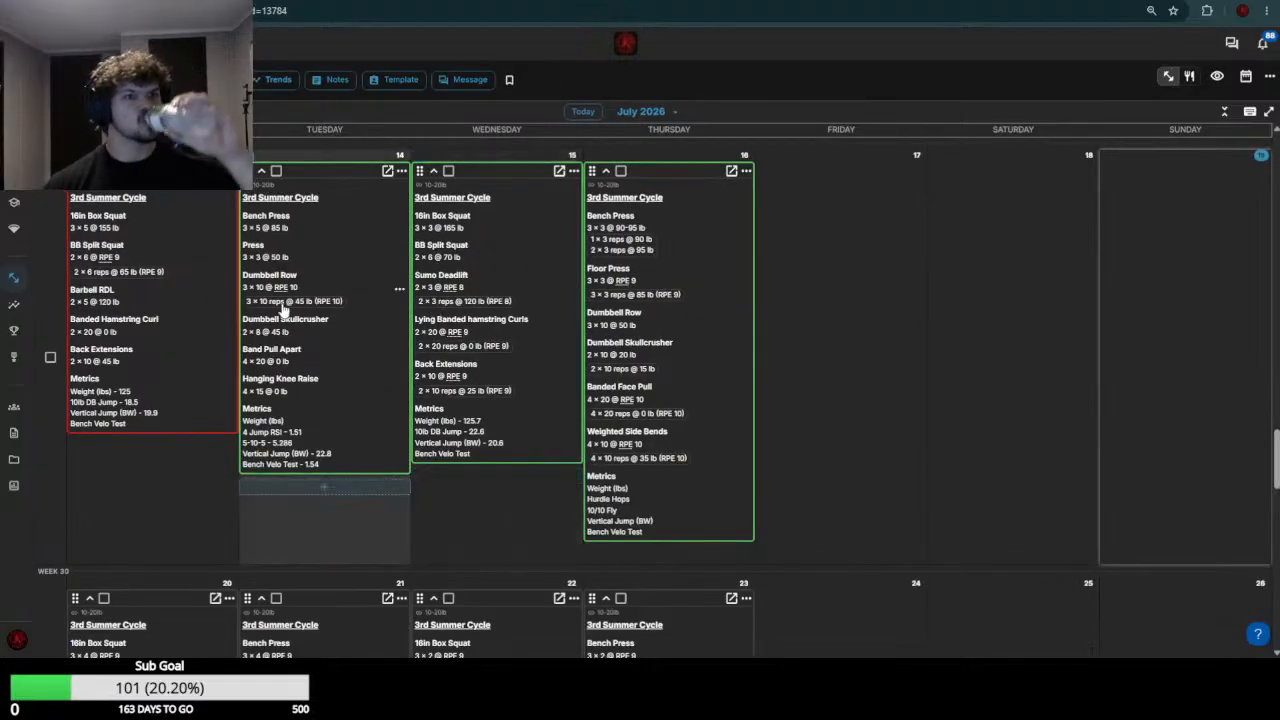
pyautogui.scroll(-3, 272, 310)
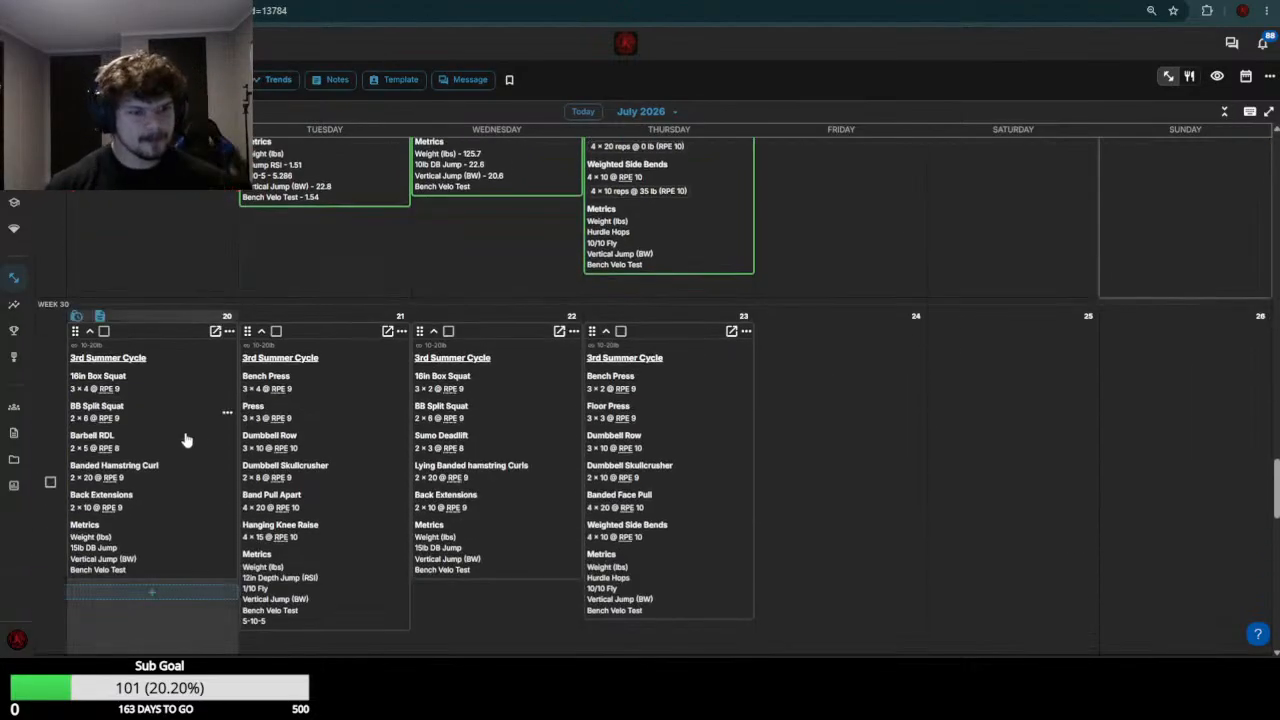
pyautogui.click(301, 420)
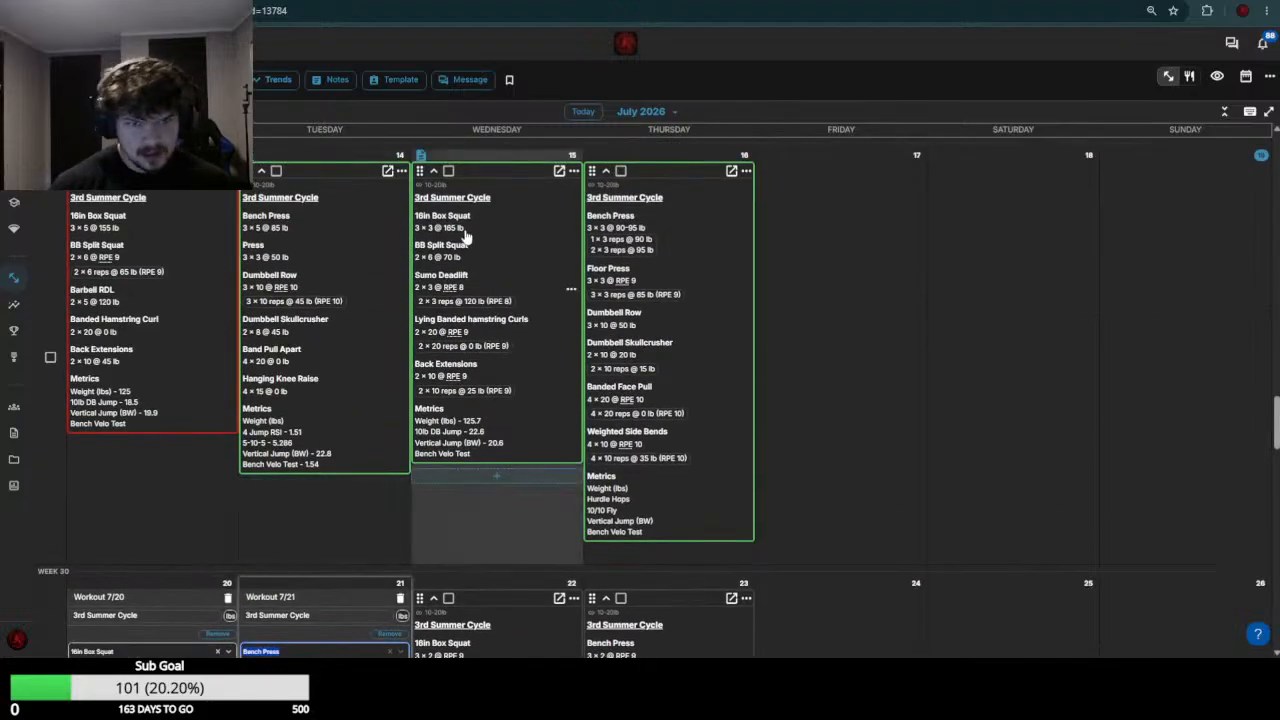
pyautogui.click(159, 493)
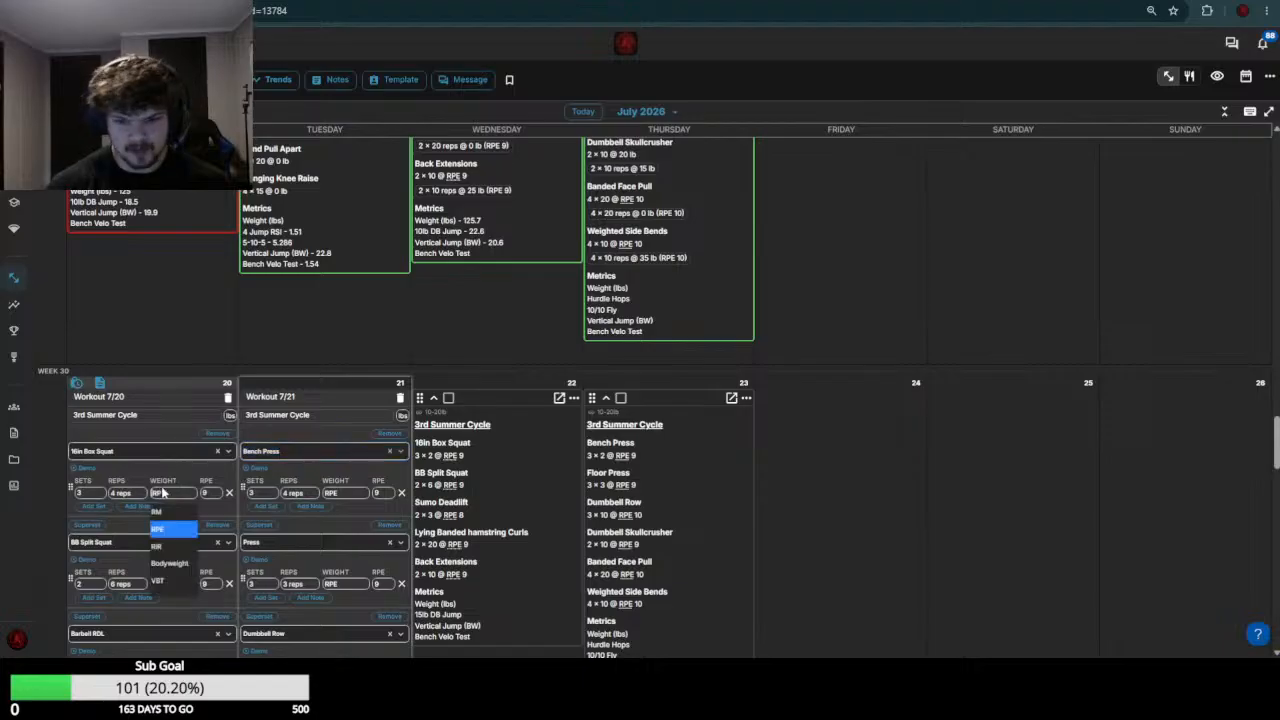
pyautogui.write('165')
pyautogui.press('Return')
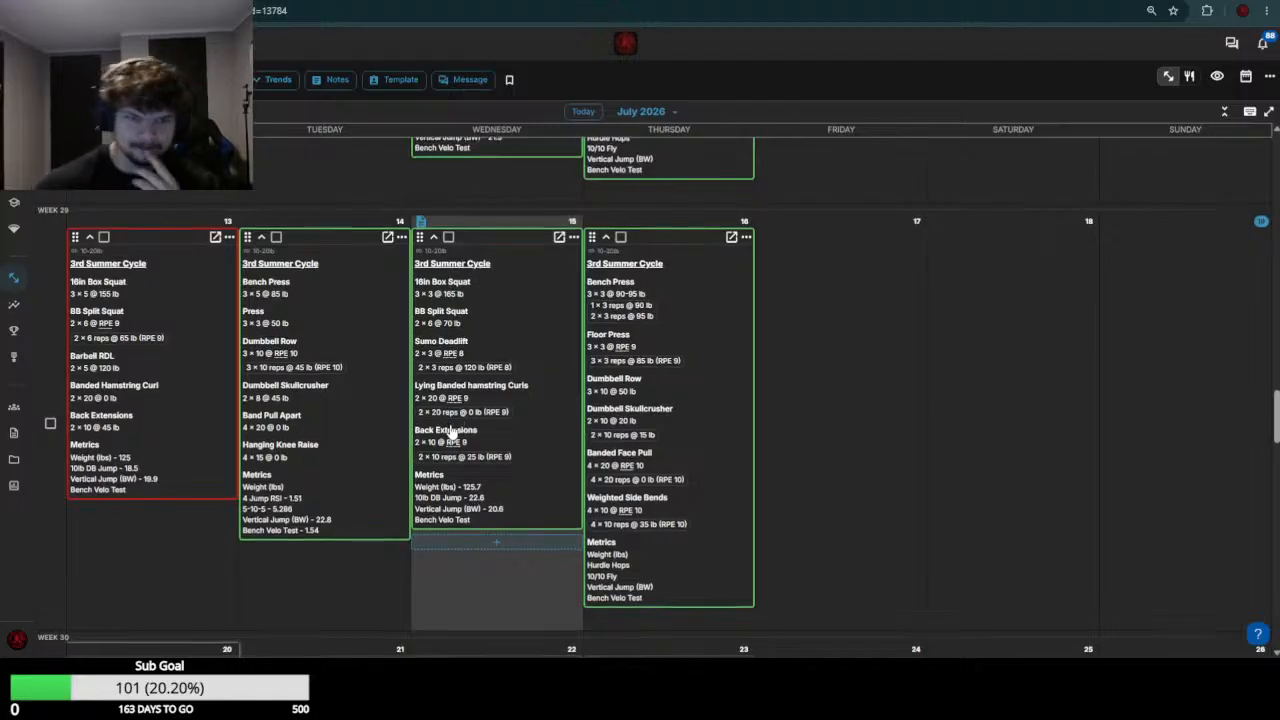
# Using the week 29 loads as reference, set the July 20 BB Split Squat weight to 75 and the Barbell RDL weight to 125
pyautogui.click(182, 453)
pyautogui.write('75')
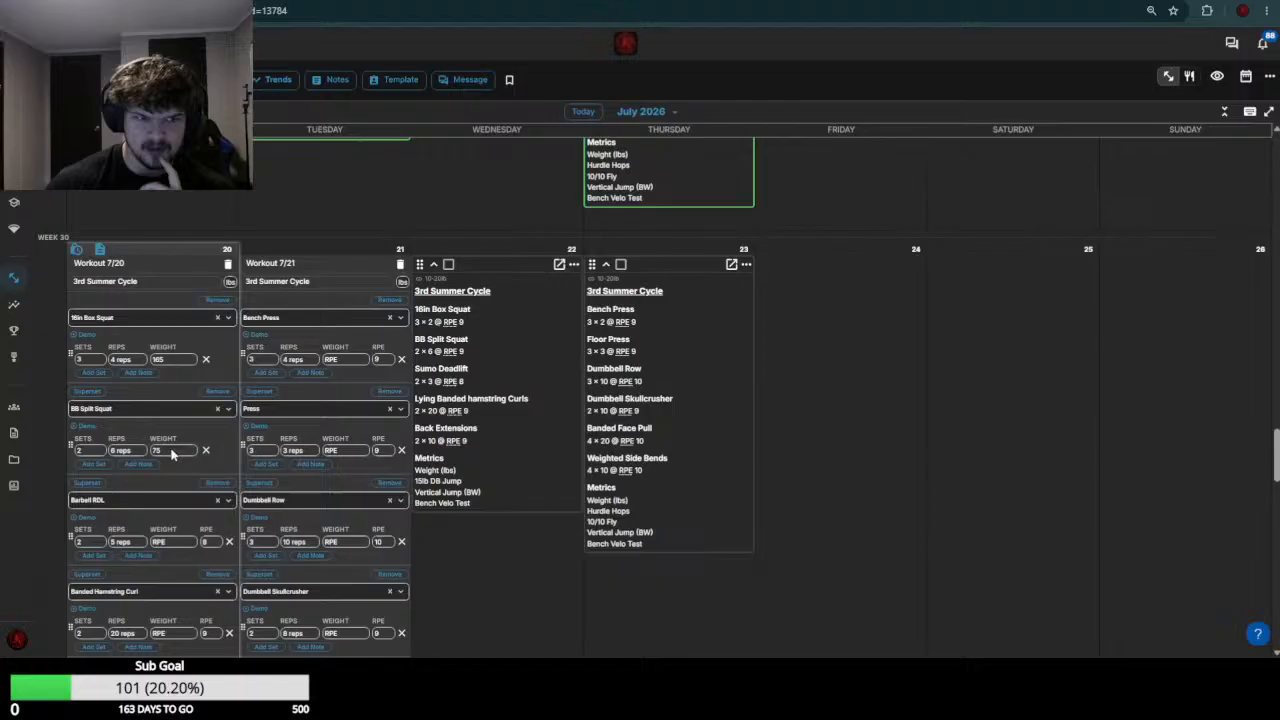
pyautogui.scroll(3, 152, 484)
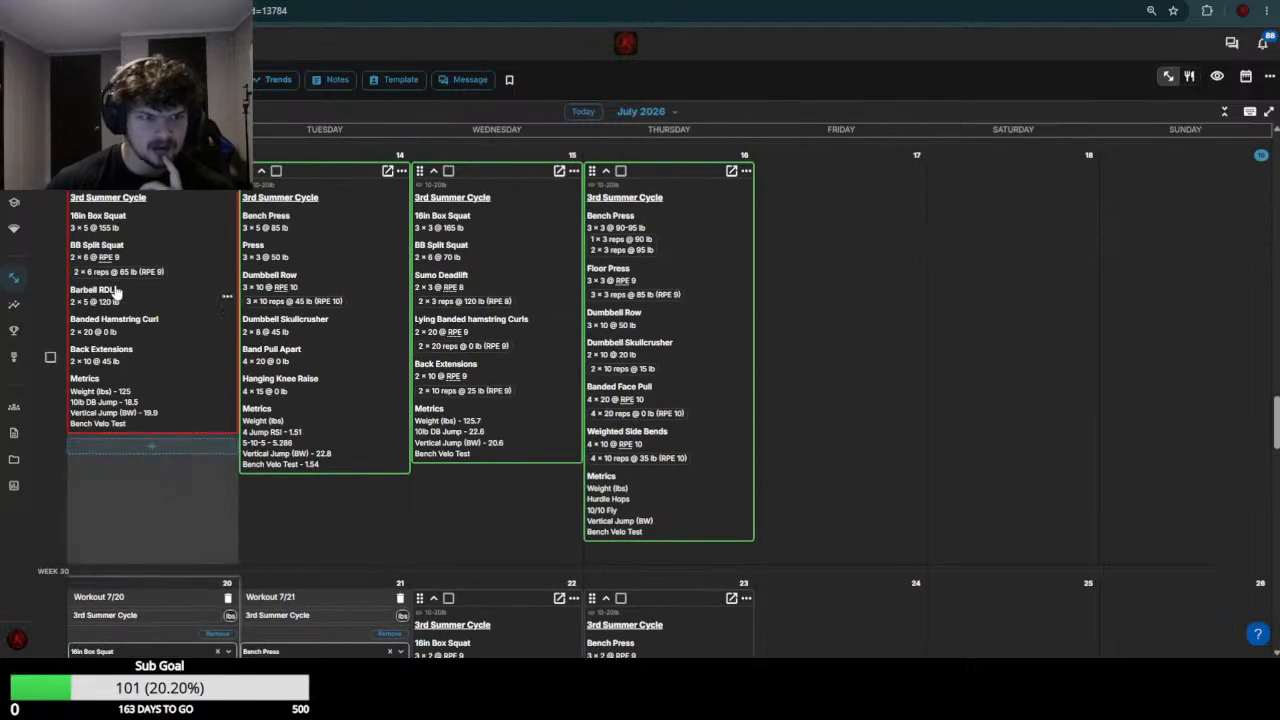
pyautogui.scroll(-1, 157, 432)
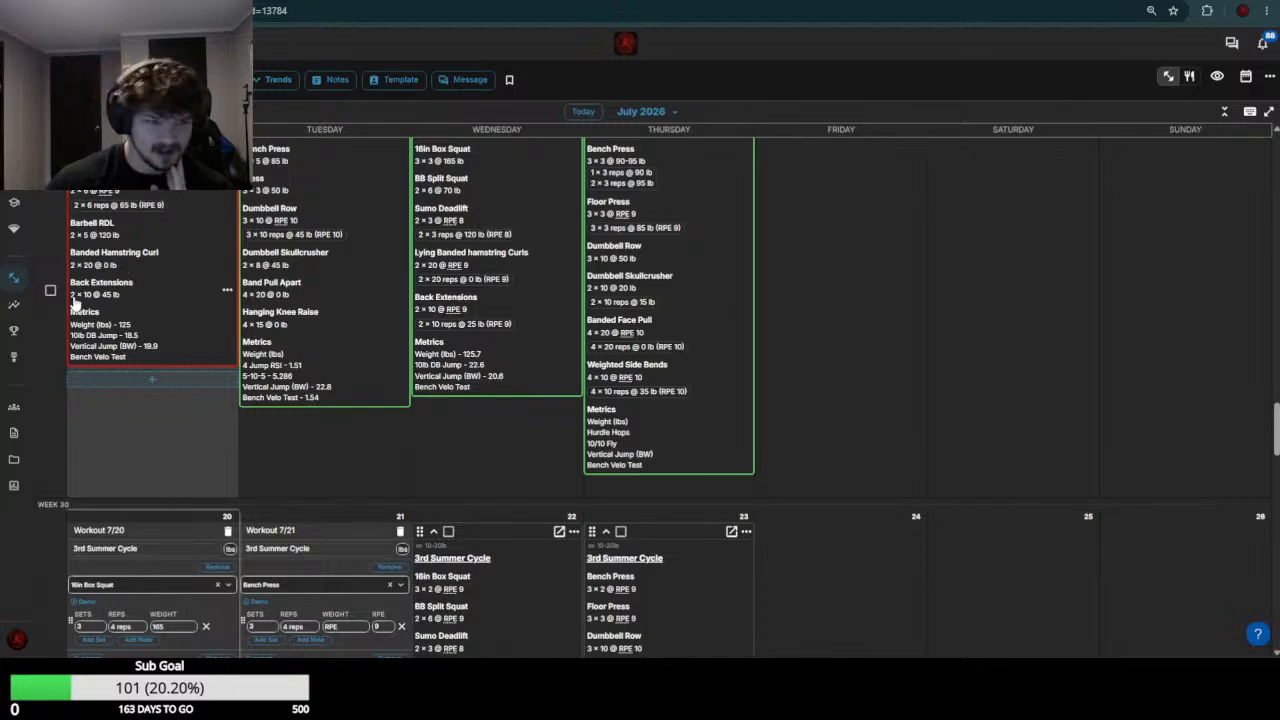
pyautogui.scroll(-5, 119, 298)
pyautogui.click(165, 343)
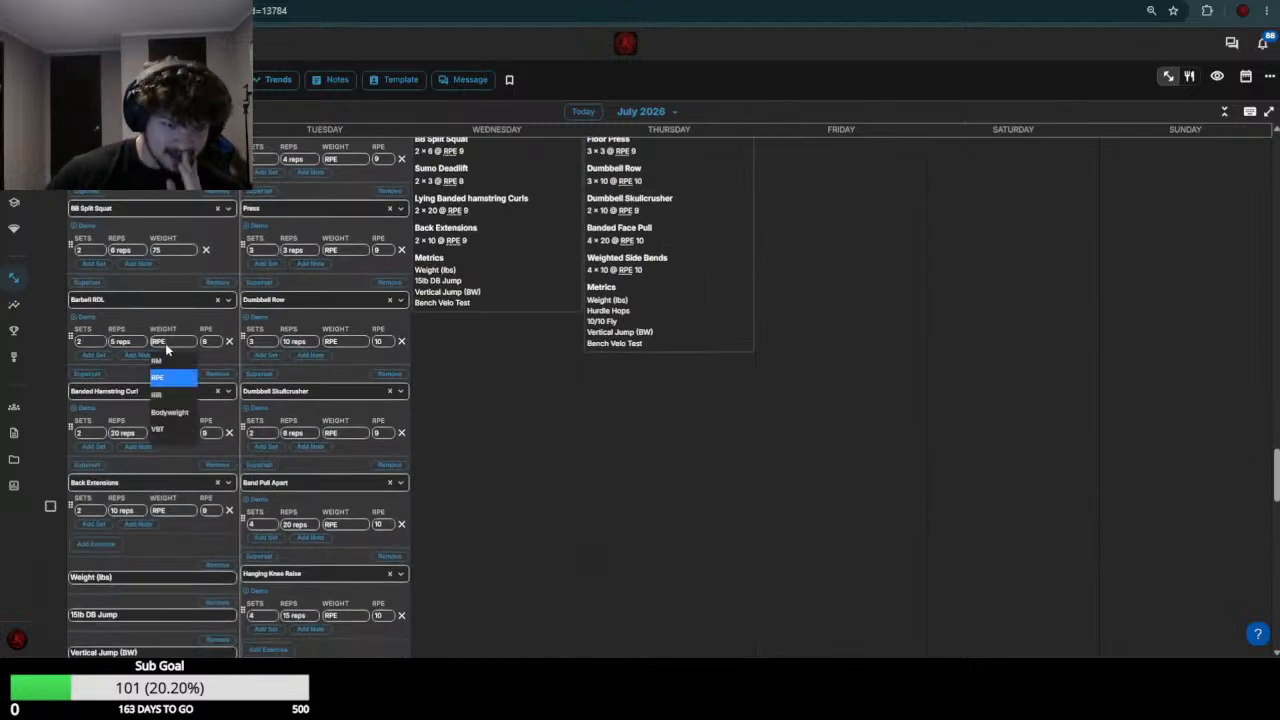
pyautogui.write('125')
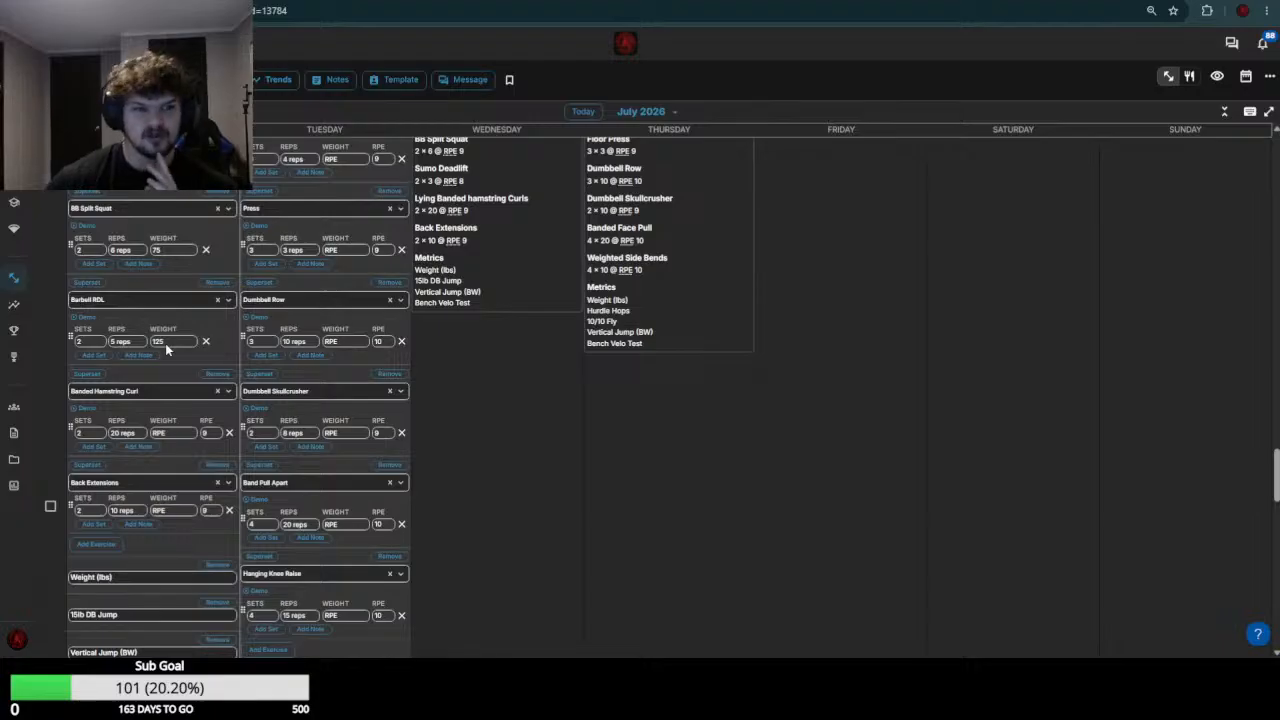
# Set the July 20 Banded Hamstring Curl weight to 0
pyautogui.click(177, 433)
pyautogui.write('01')
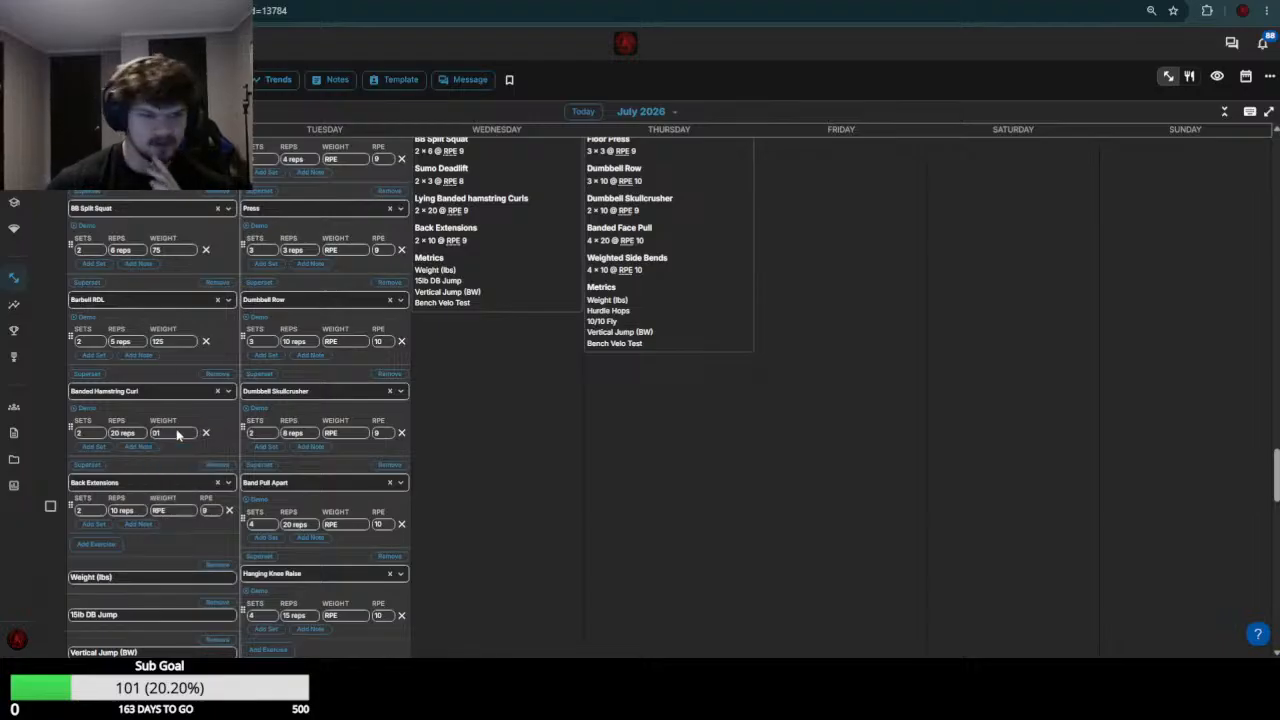
pyautogui.click(170, 434)
pyautogui.press('BackSpace')
pyautogui.press('Return')
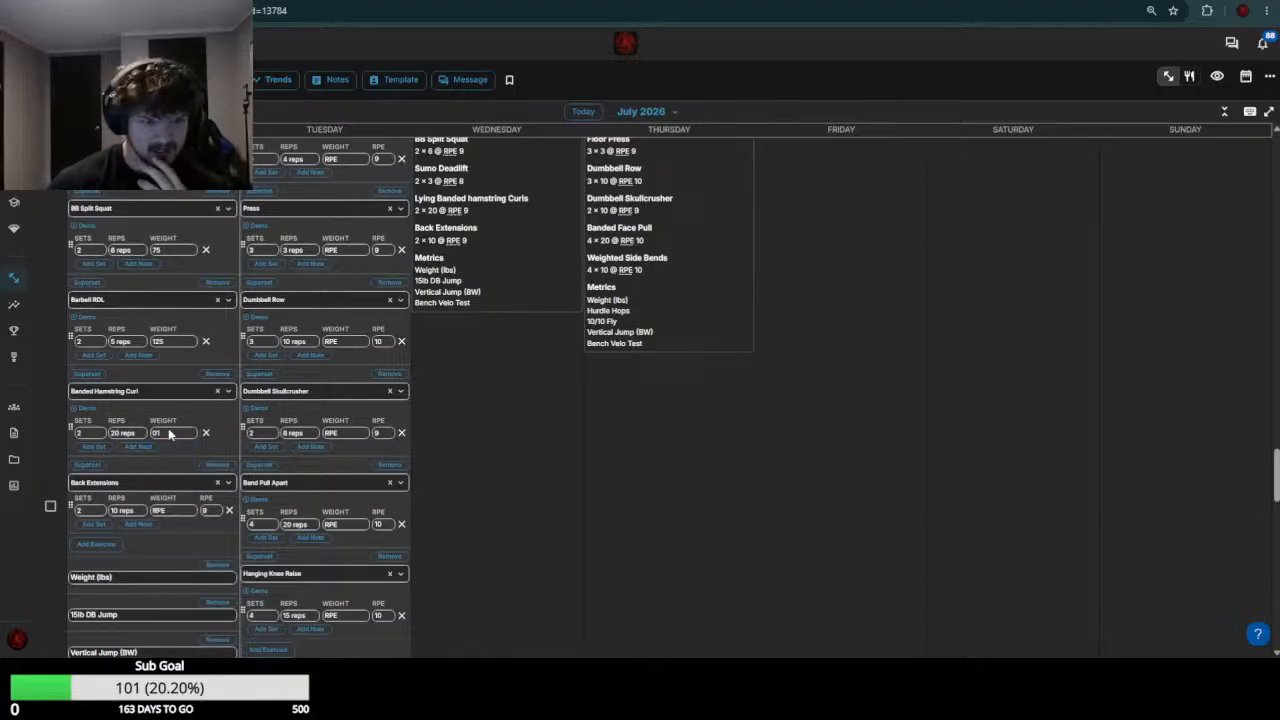
pyautogui.press('BackSpace')
pyautogui.click(167, 472)
# Check the week 29 back extension load, set the July 20 Back Extensions weight to 50, and save the workout
pyautogui.scroll(-5, 167, 472)
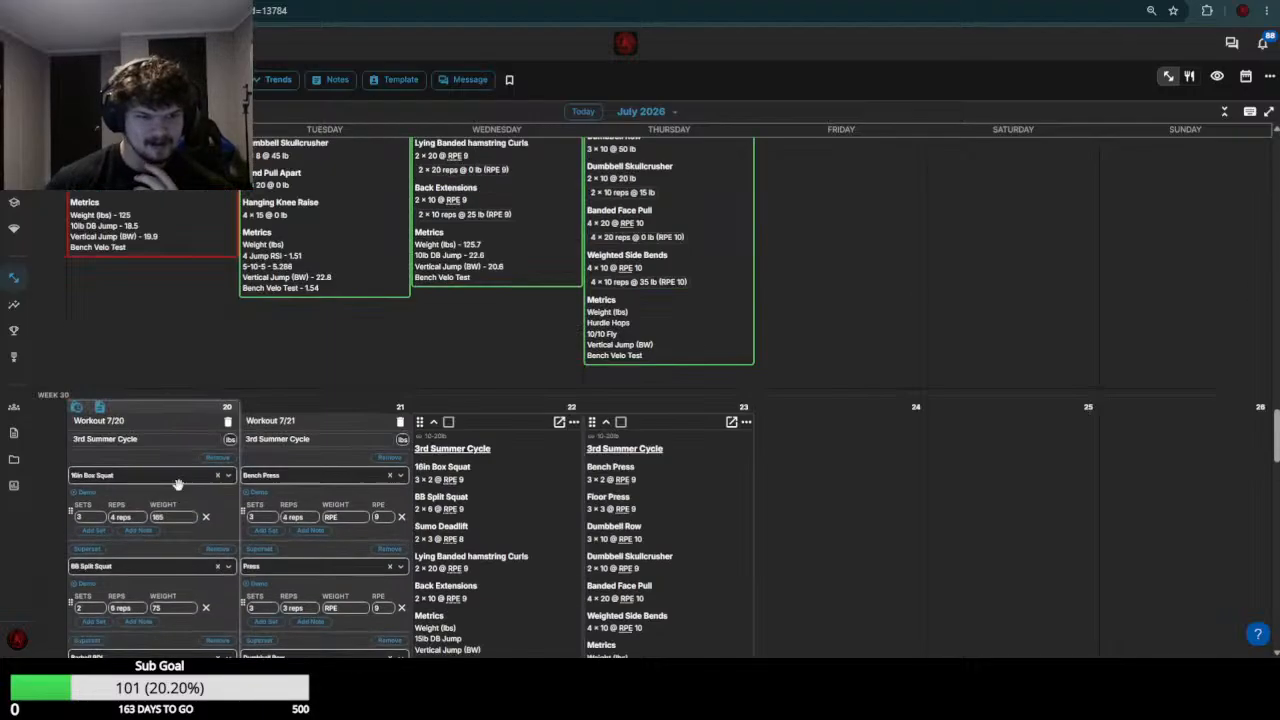
pyautogui.scroll(4, 180, 450)
pyautogui.click(173, 446)
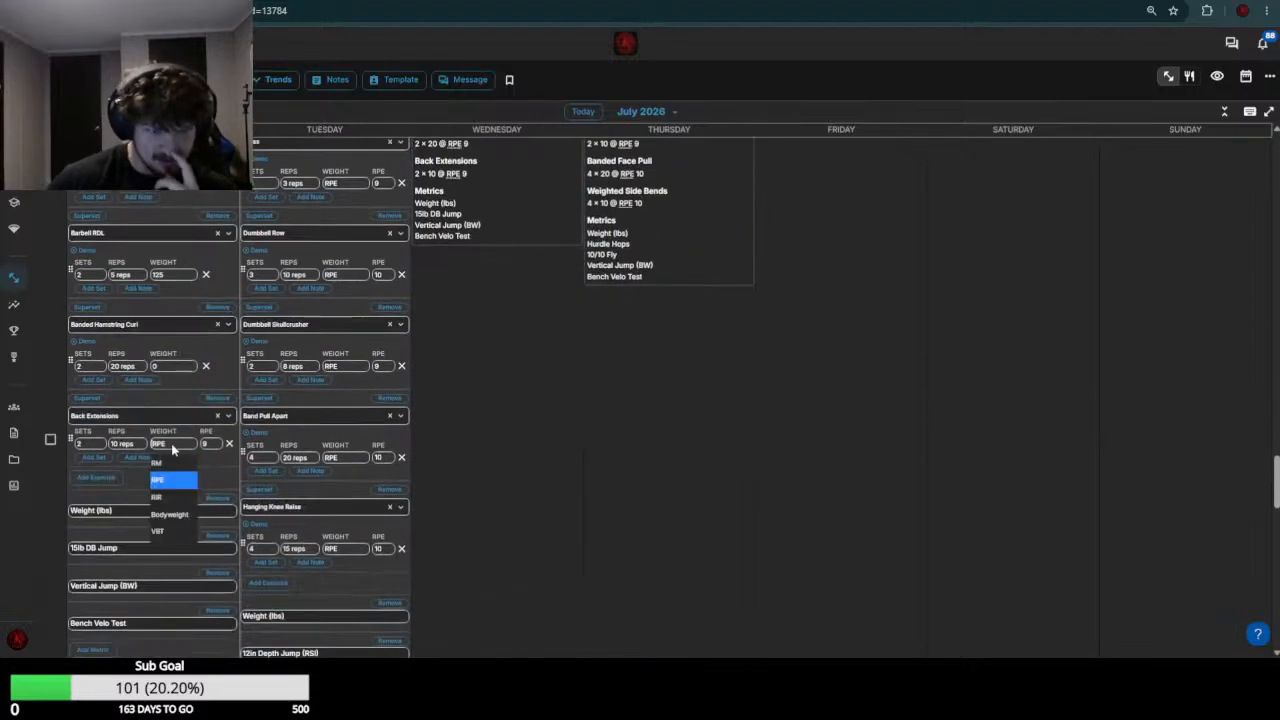
pyautogui.write('25')
pyautogui.press('Return')
pyautogui.scroll(-5, 174, 449)
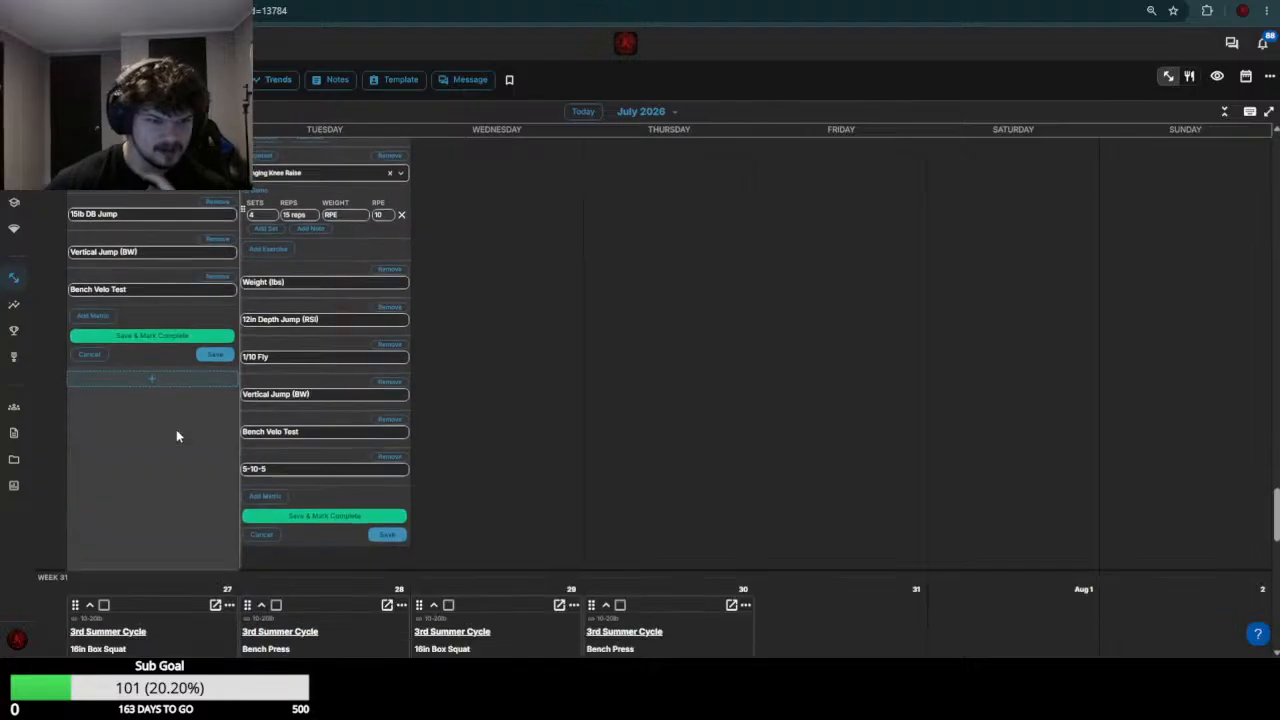
pyautogui.click(215, 355)
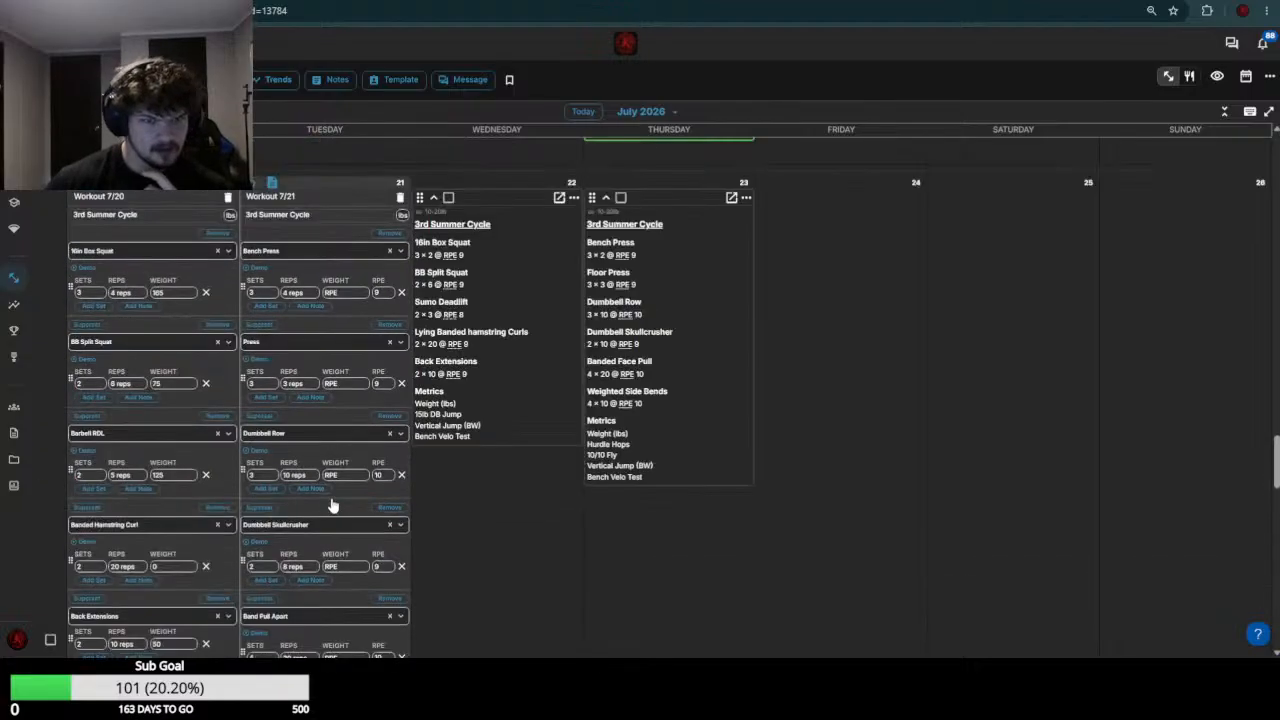
# Based on the week 29 workouts, set the July 21 Bench Press weight to 95 and the Press weight to 55
pyautogui.scroll(5, 308, 370)
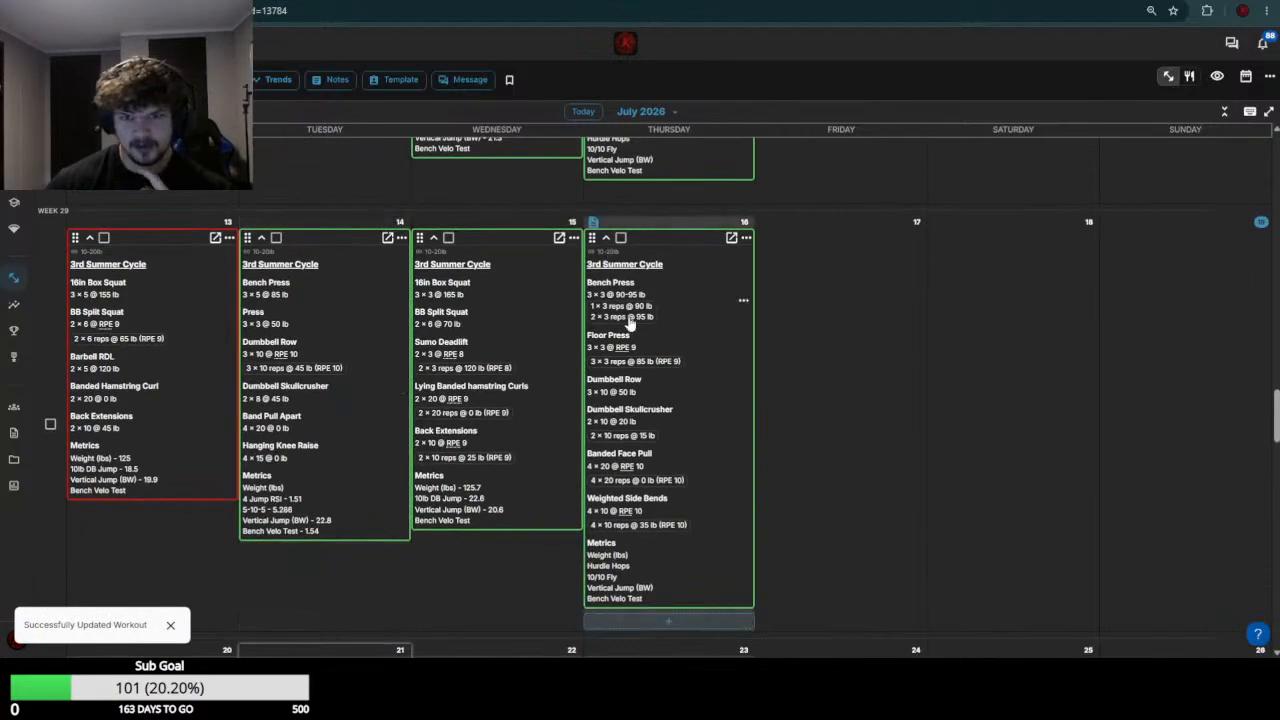
pyautogui.scroll(-5, 386, 323)
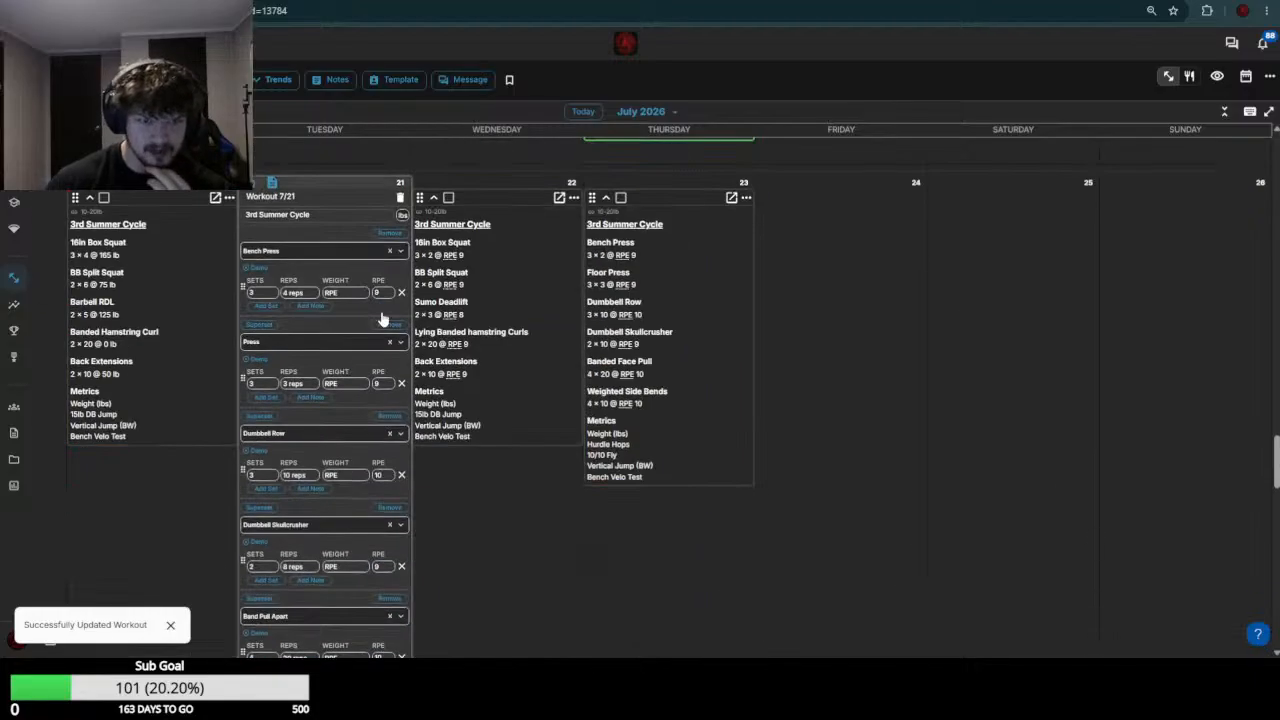
pyautogui.click(358, 293)
pyautogui.write('95')
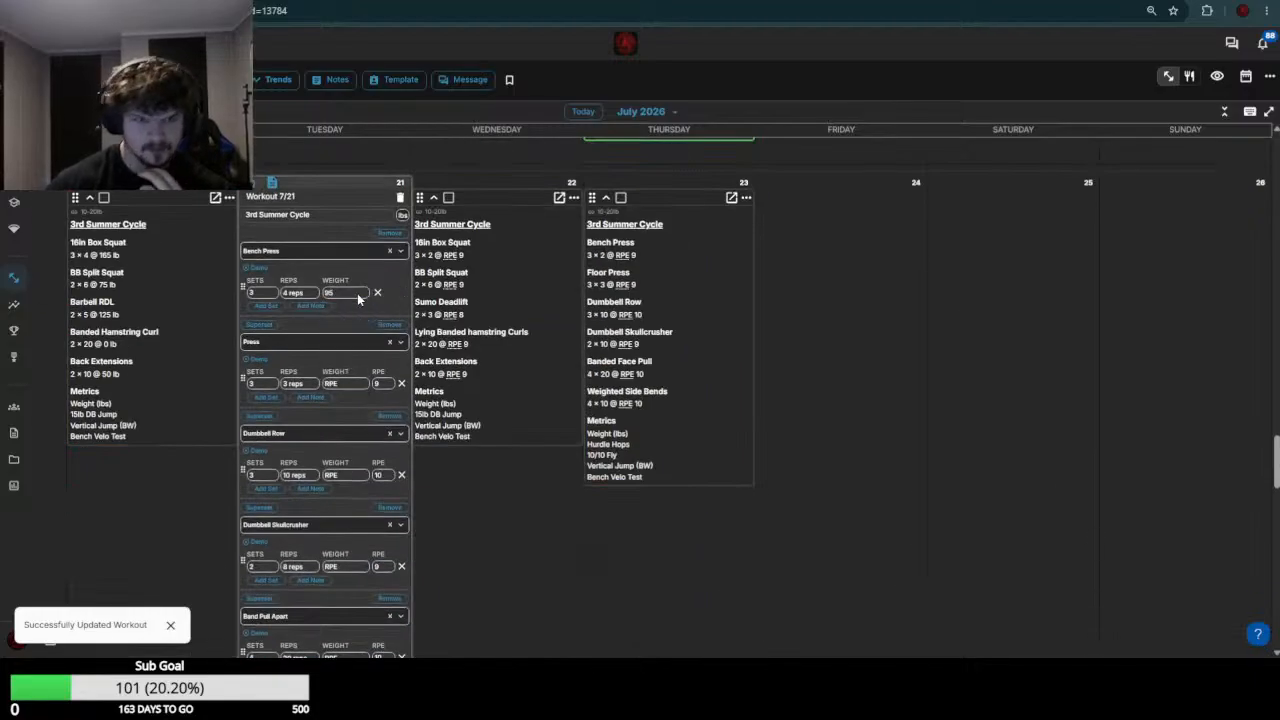
pyautogui.scroll(4, 320, 328)
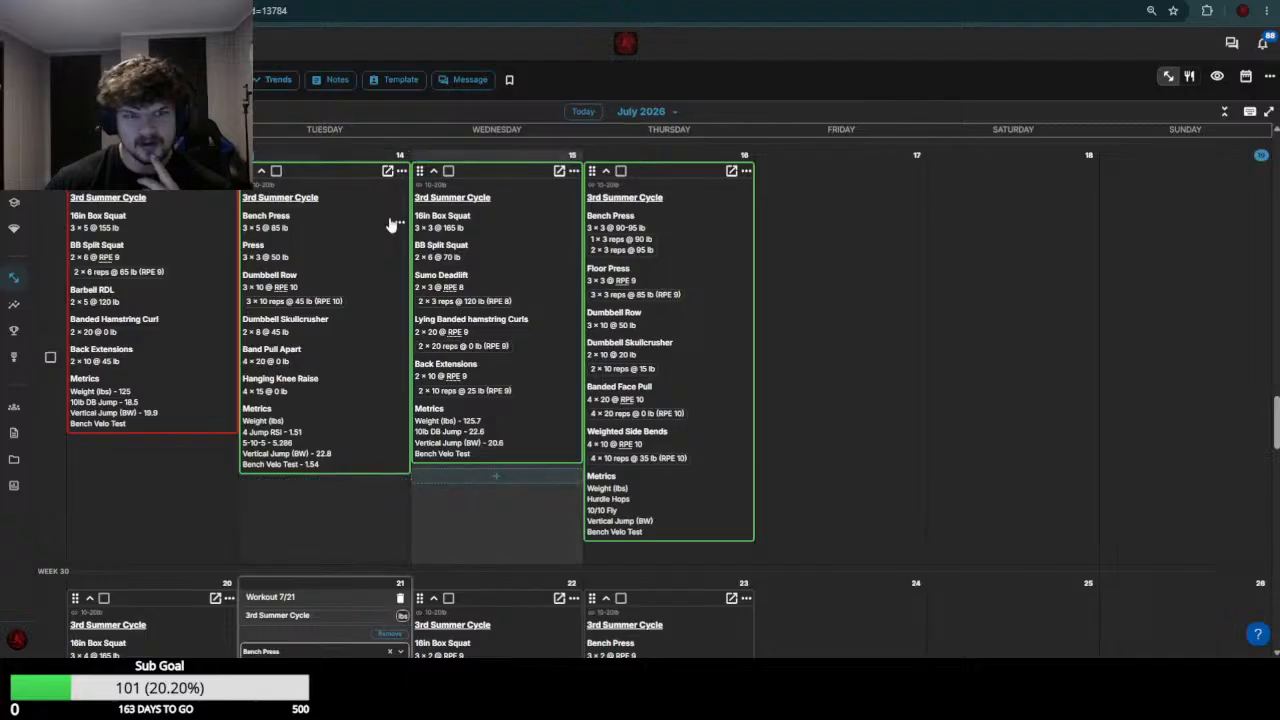
pyautogui.scroll(-3, 320, 290)
pyautogui.click(342, 450)
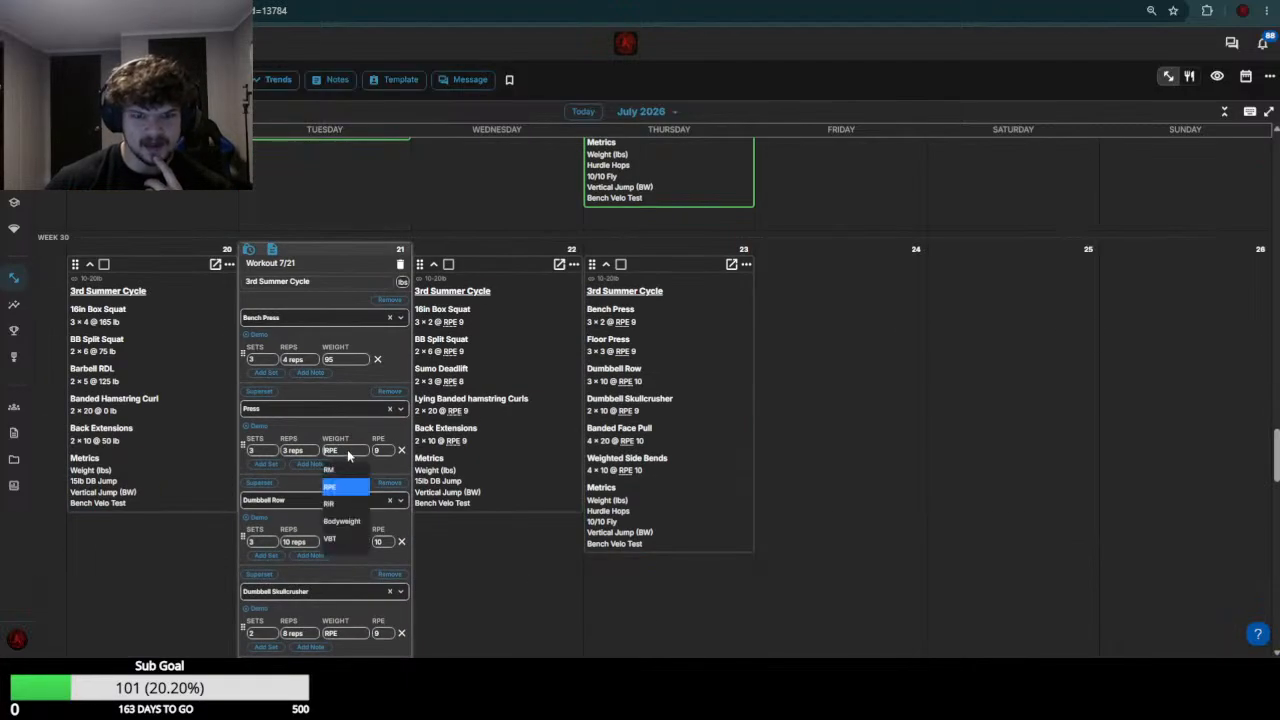
pyautogui.write('85')
# Check the week 29 dumbbell row loads and set the July 21 Dumbbell Row weight to 55
pyautogui.scroll(4, 288, 428)
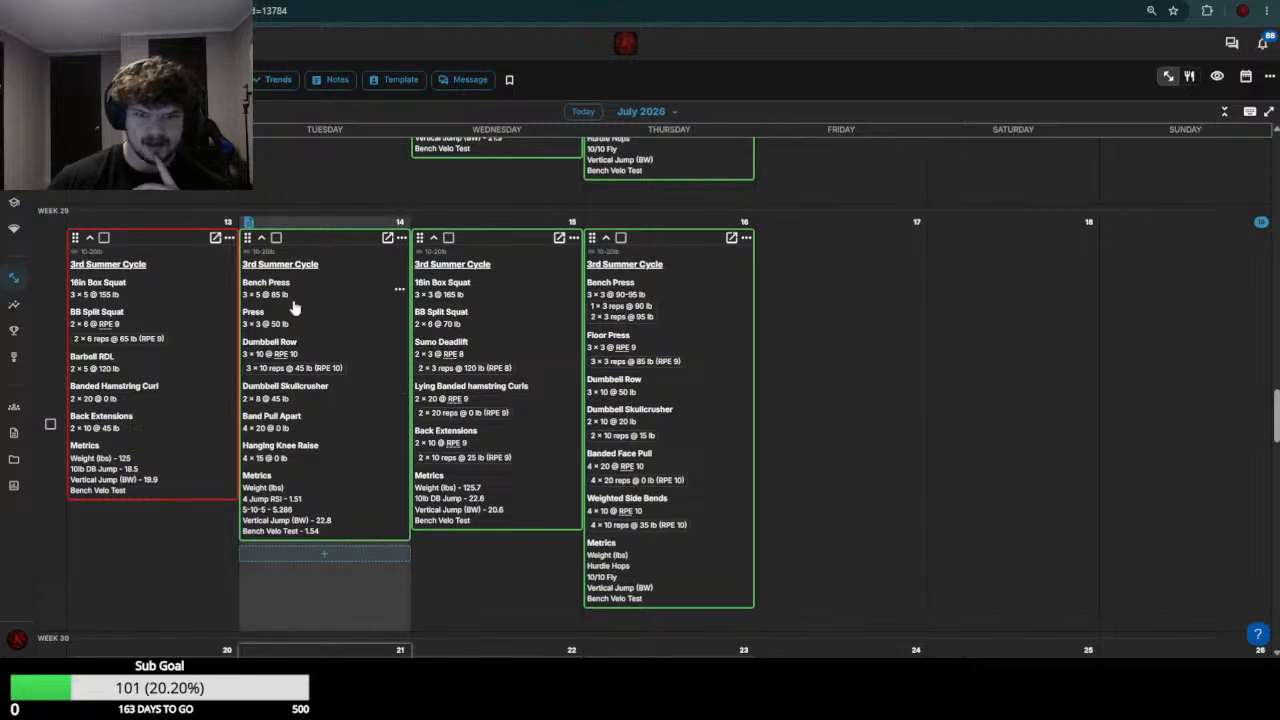
pyautogui.scroll(-4, 310, 312)
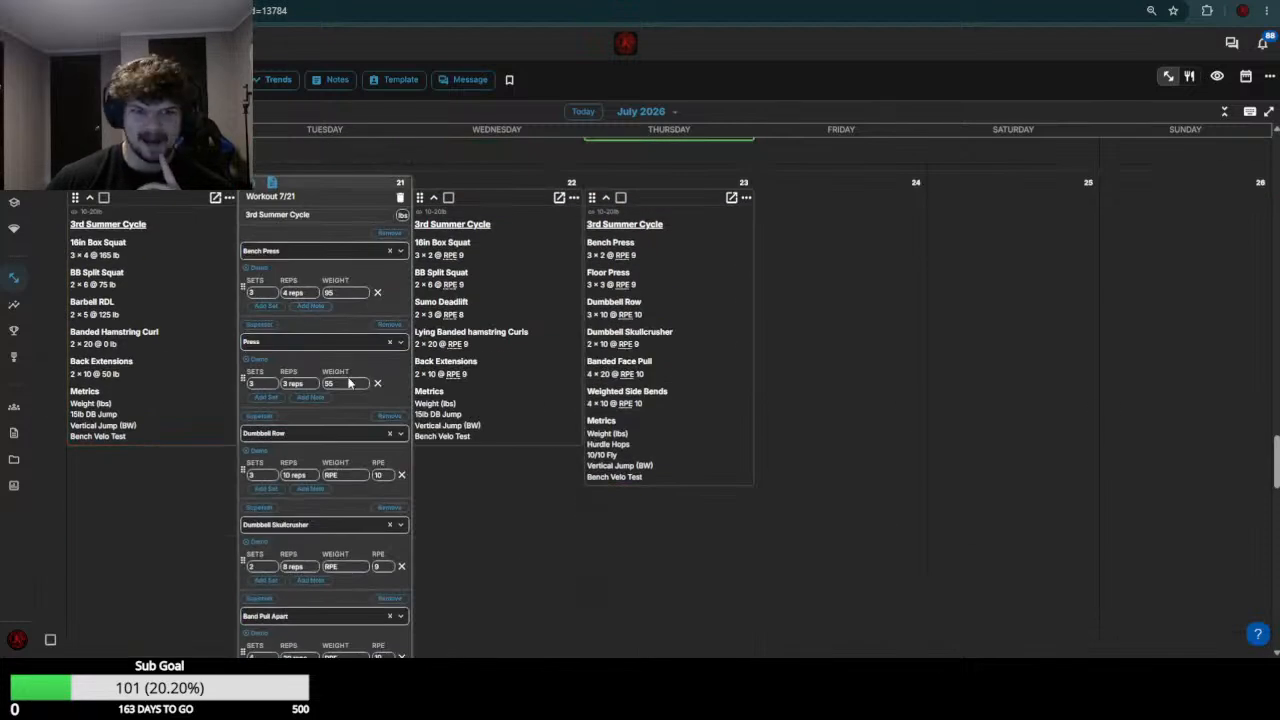
pyautogui.click(345, 475)
pyautogui.write('50')
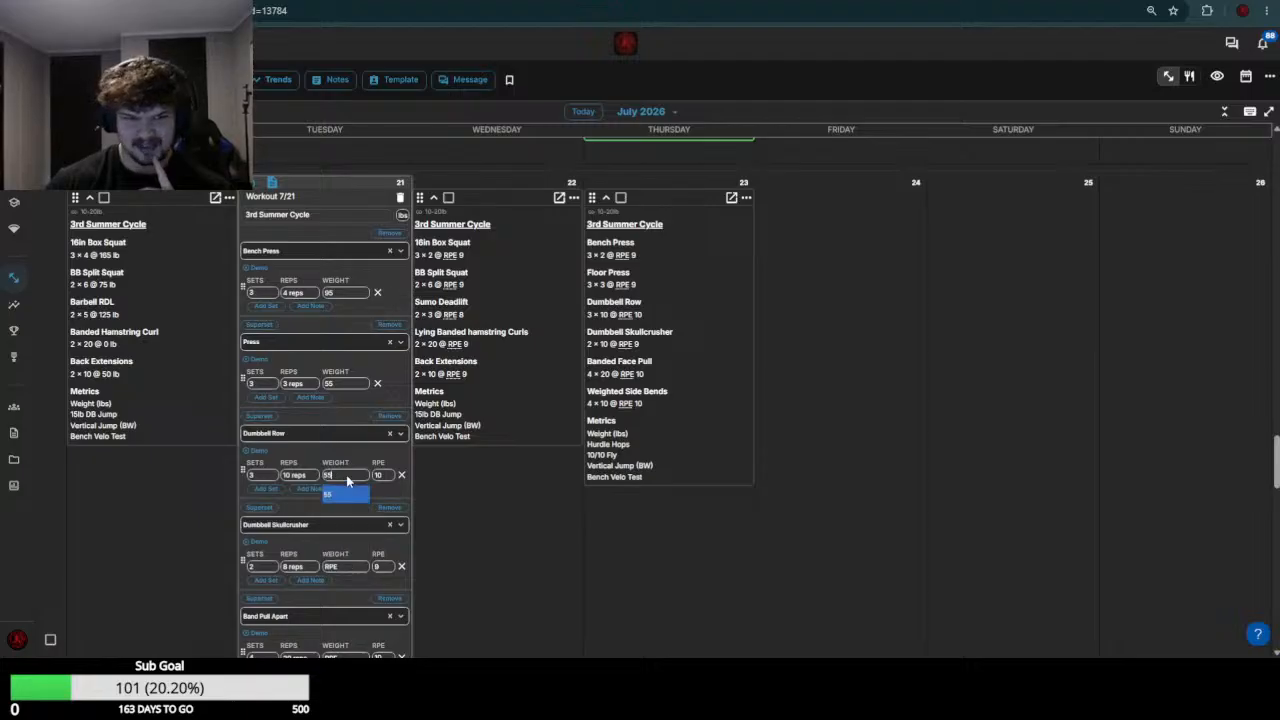
pyautogui.press('Return')
# Review the week 29 skullcrusher loads and set the July 21 Dumbbell Skullcrusher weight to 15-20
pyautogui.scroll(3, 345, 450)
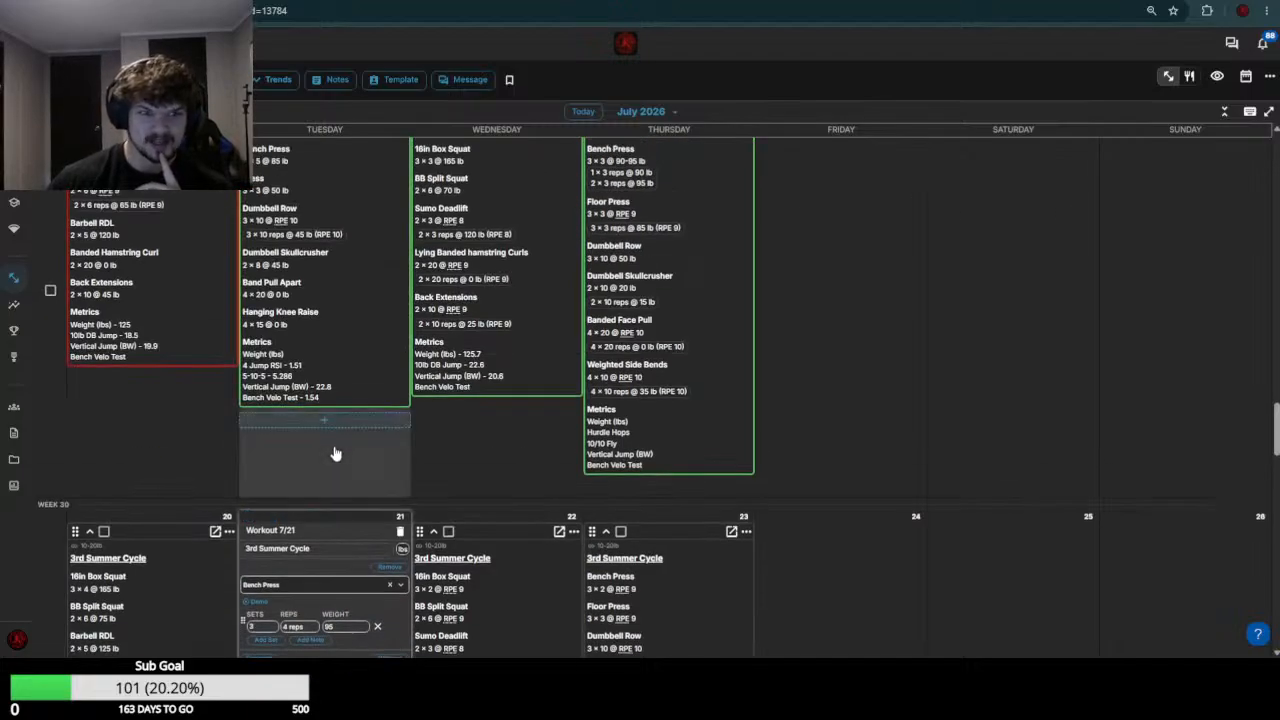
pyautogui.scroll(-2, 451, 400)
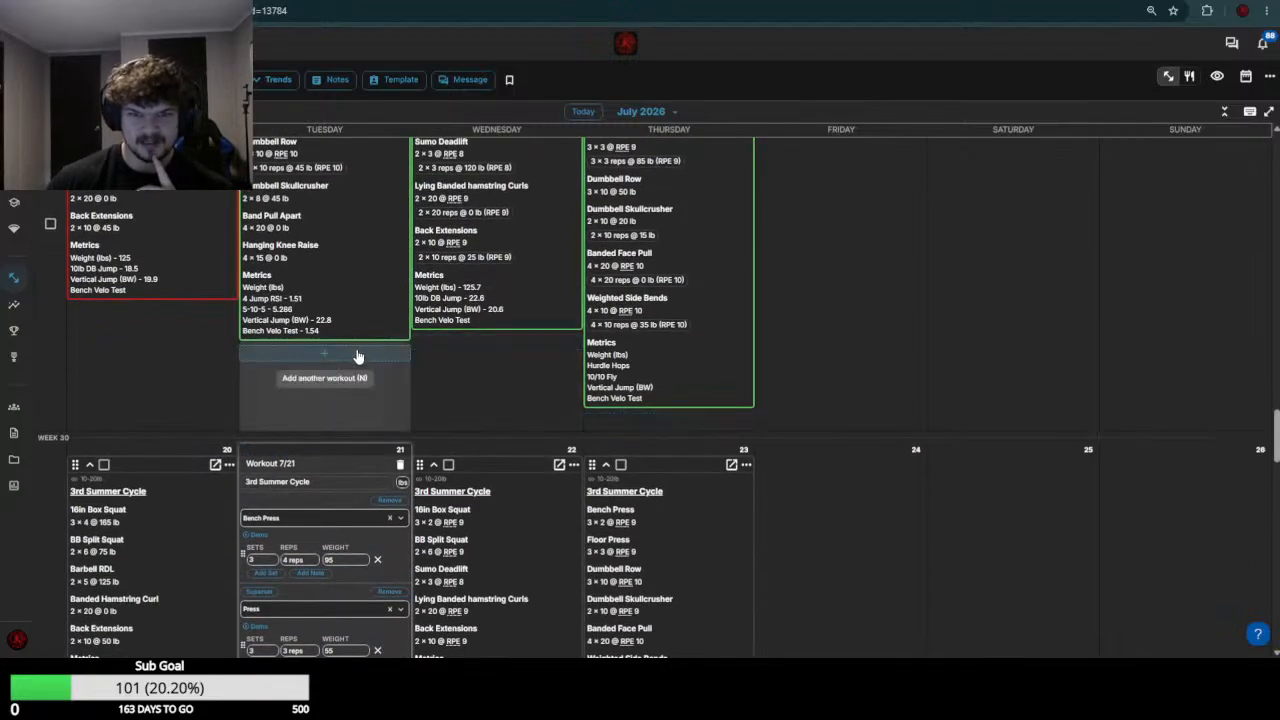
pyautogui.scroll(-5, 350, 355)
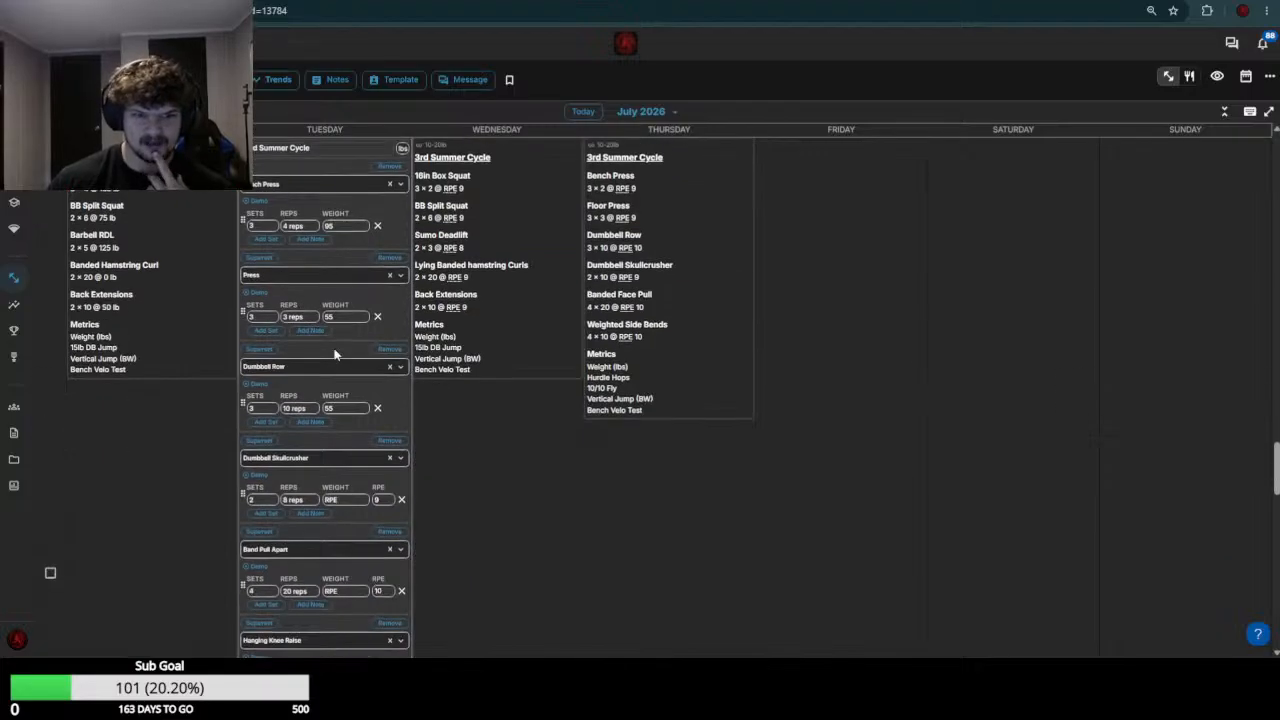
pyautogui.click(349, 500)
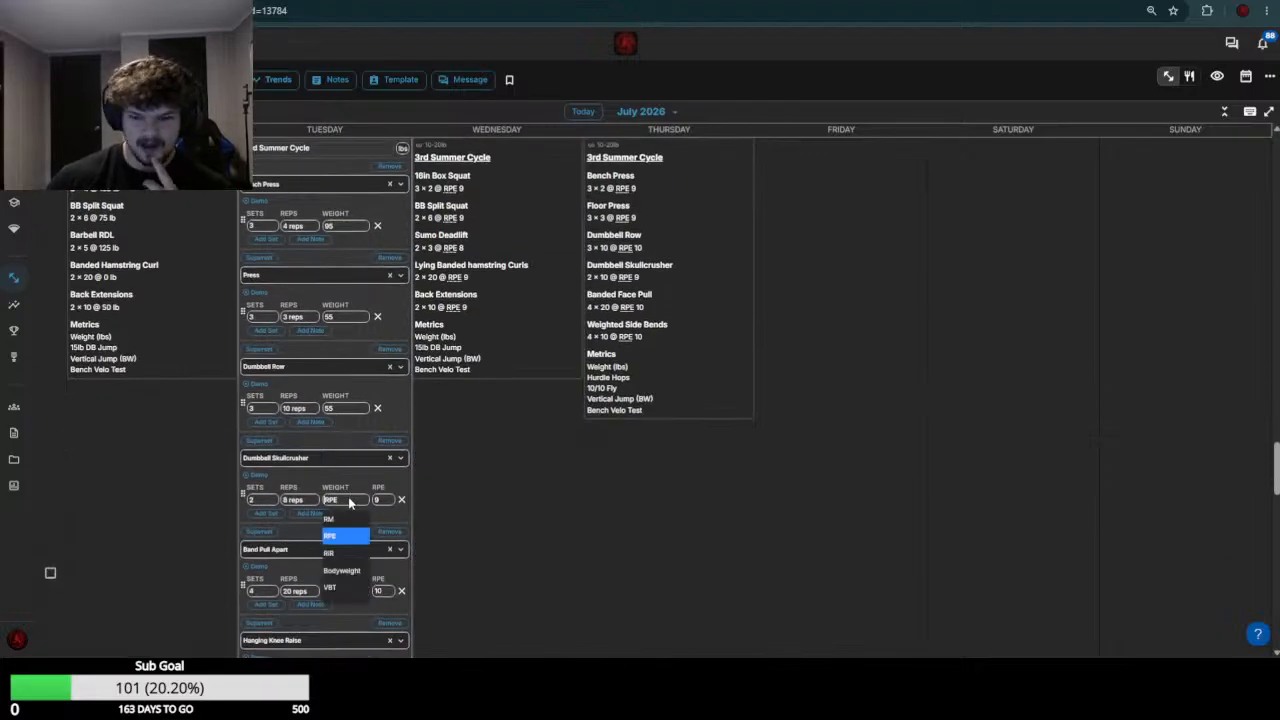
pyautogui.write('15')
pyautogui.press('Return')
pyautogui.click(352, 499)
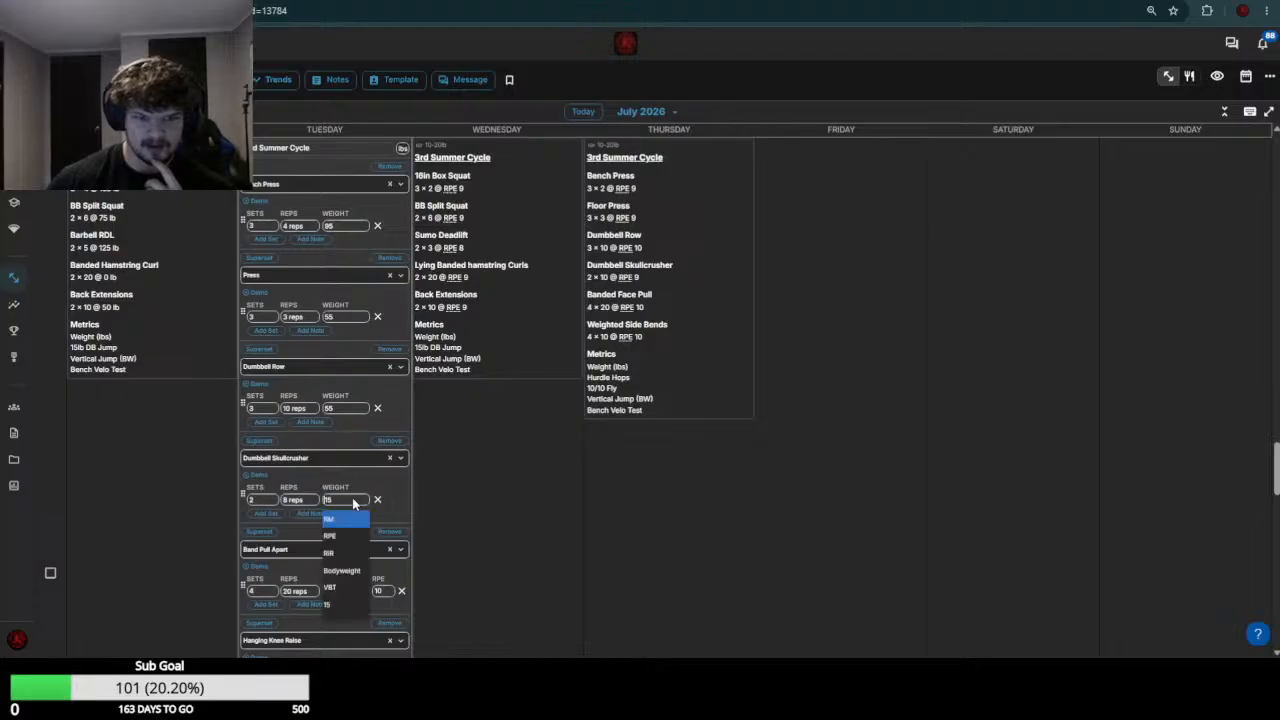
pyautogui.write('-20')
pyautogui.press('Return')
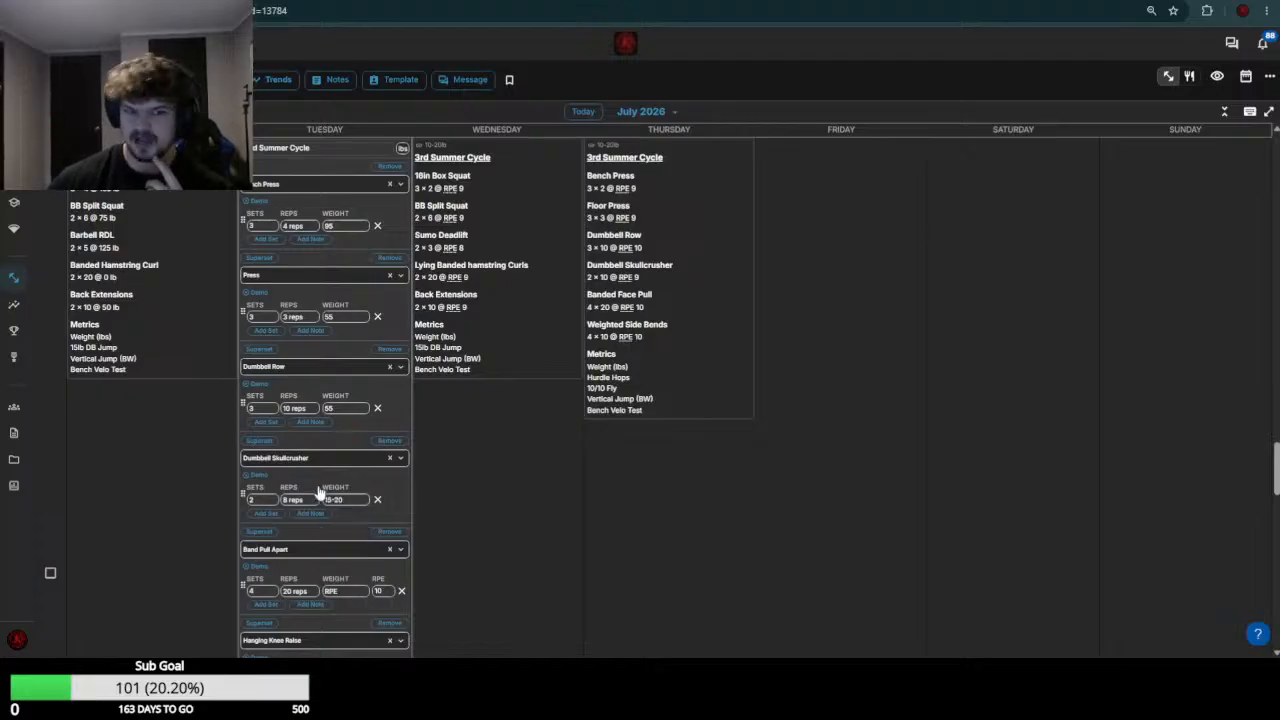
# Set the July 21 Band Pull Apart and Hanging Knee Raise weights to 0 and save this athlete's workout
pyautogui.scroll(-2, 330, 450)
pyautogui.click(348, 391)
pyautogui.write('0')
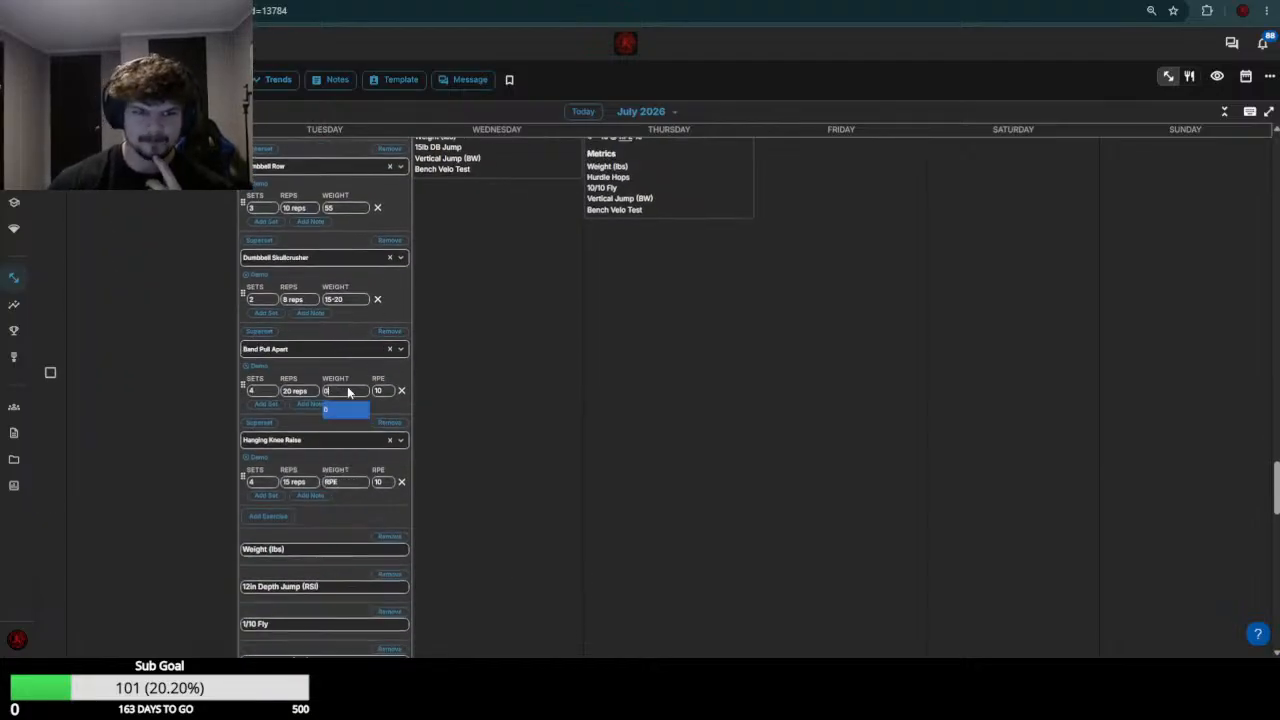
pyautogui.press('Return')
pyautogui.click(352, 486)
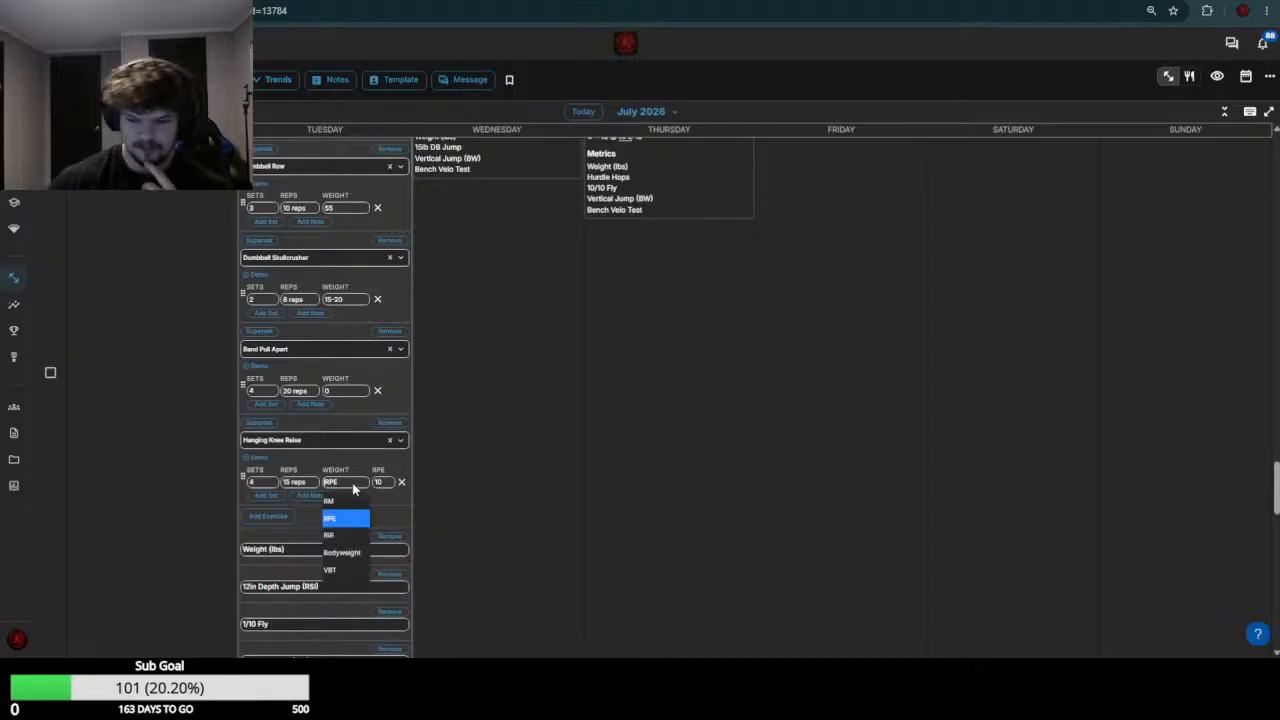
pyautogui.write('0')
pyautogui.press('Return')
pyautogui.scroll(-5, 345, 460)
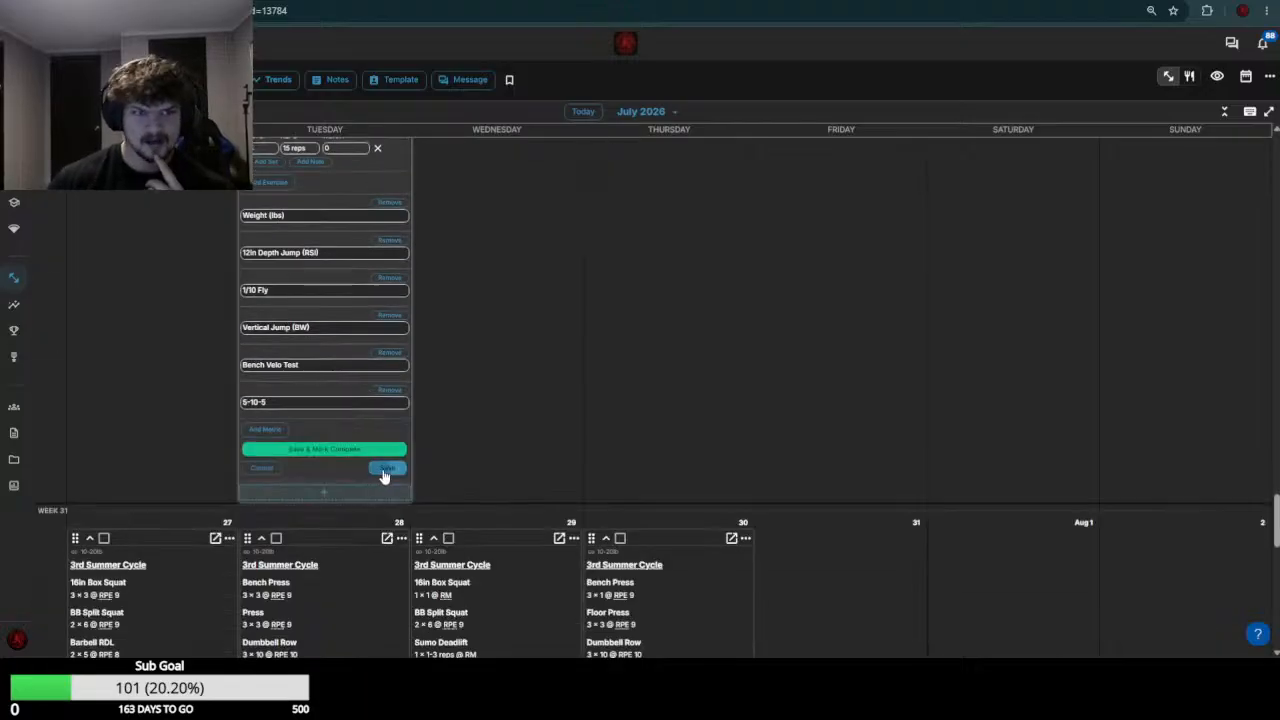
pyautogui.click(386, 470)
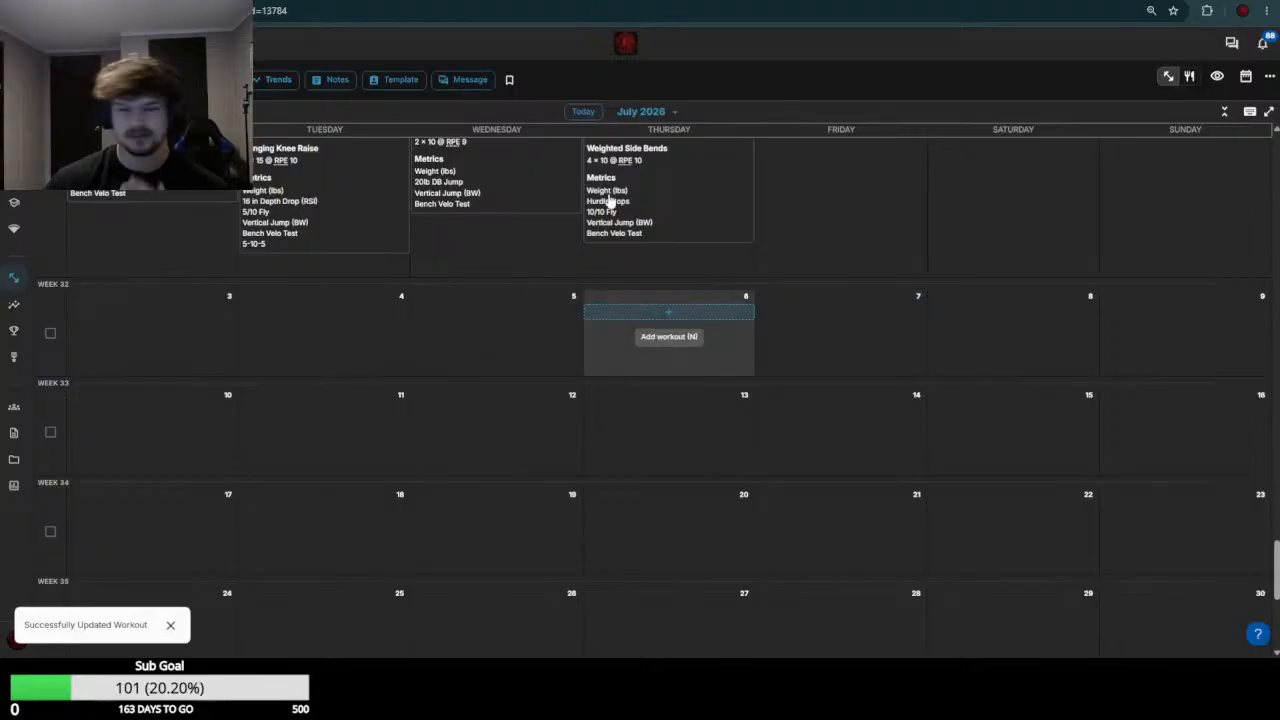
# Switch to the next athlete's calendar, open the July 20 and July 21 workouts for editing, and check the week 29 results
pyautogui.click(480, 2)
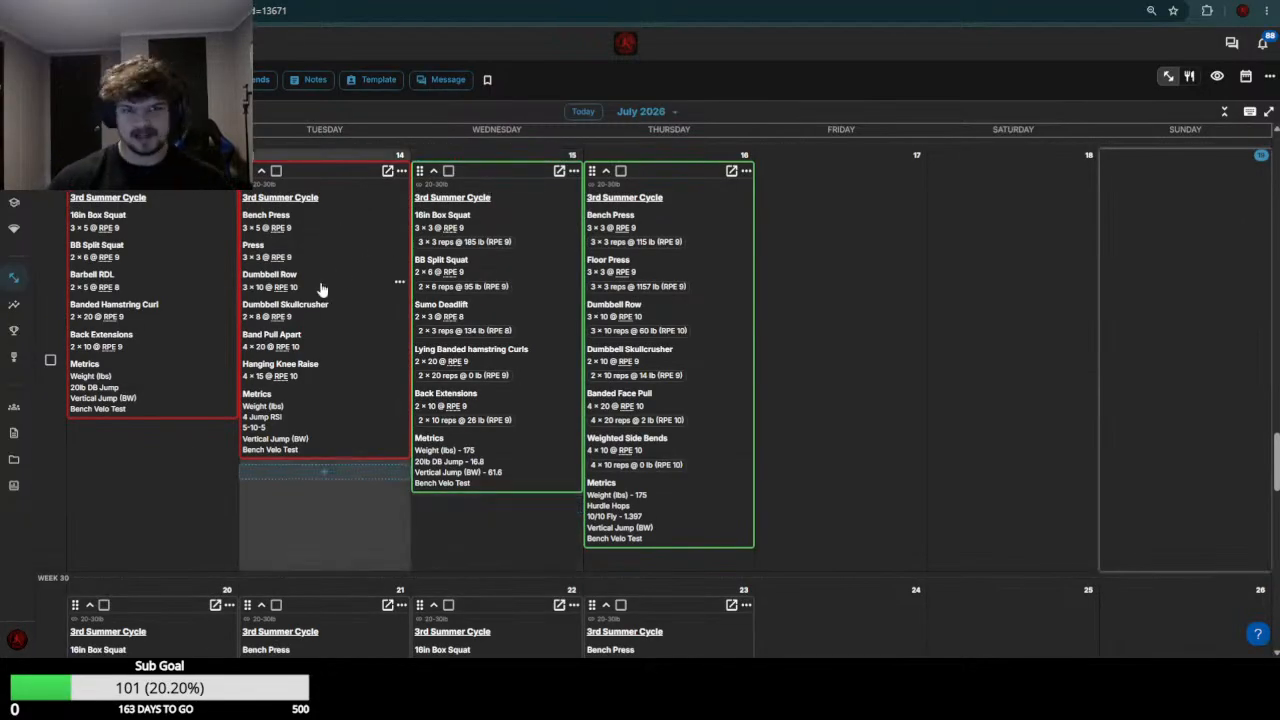
pyautogui.scroll(-3, 320, 290)
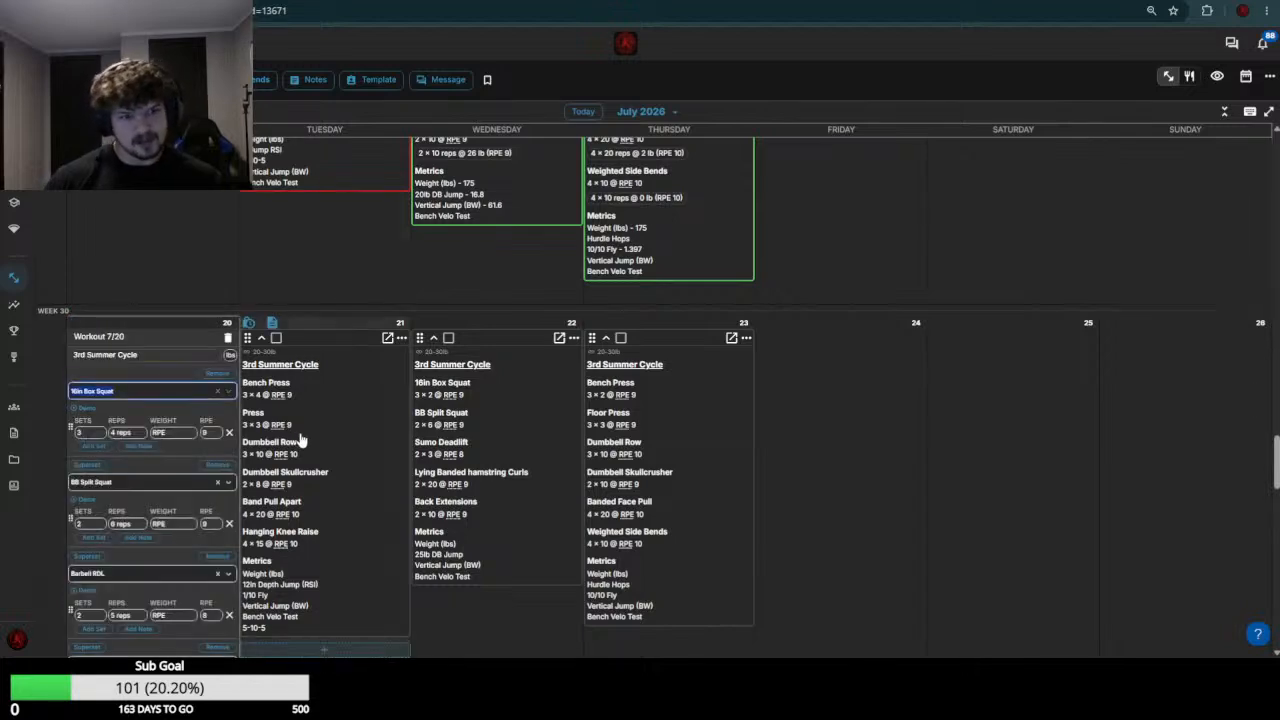
pyautogui.scroll(7, 200, 443)
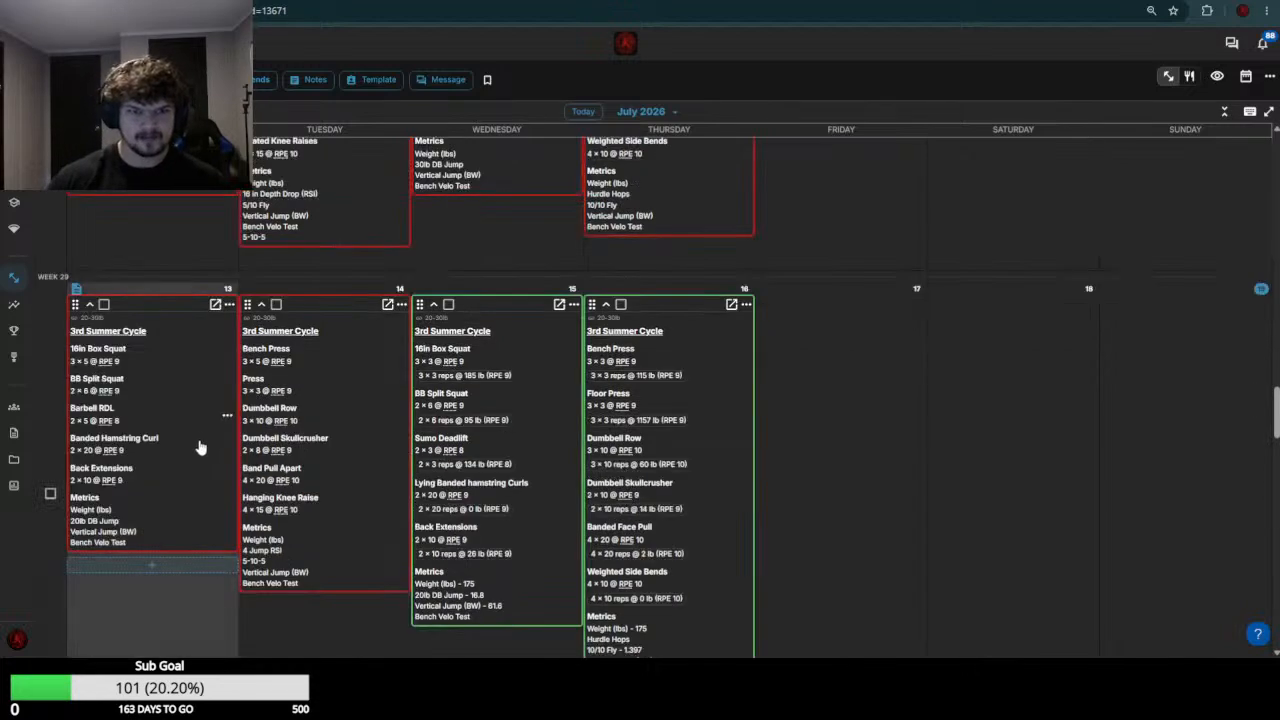
pyautogui.scroll(-5, 212, 390)
pyautogui.scroll(1, 221, 355)
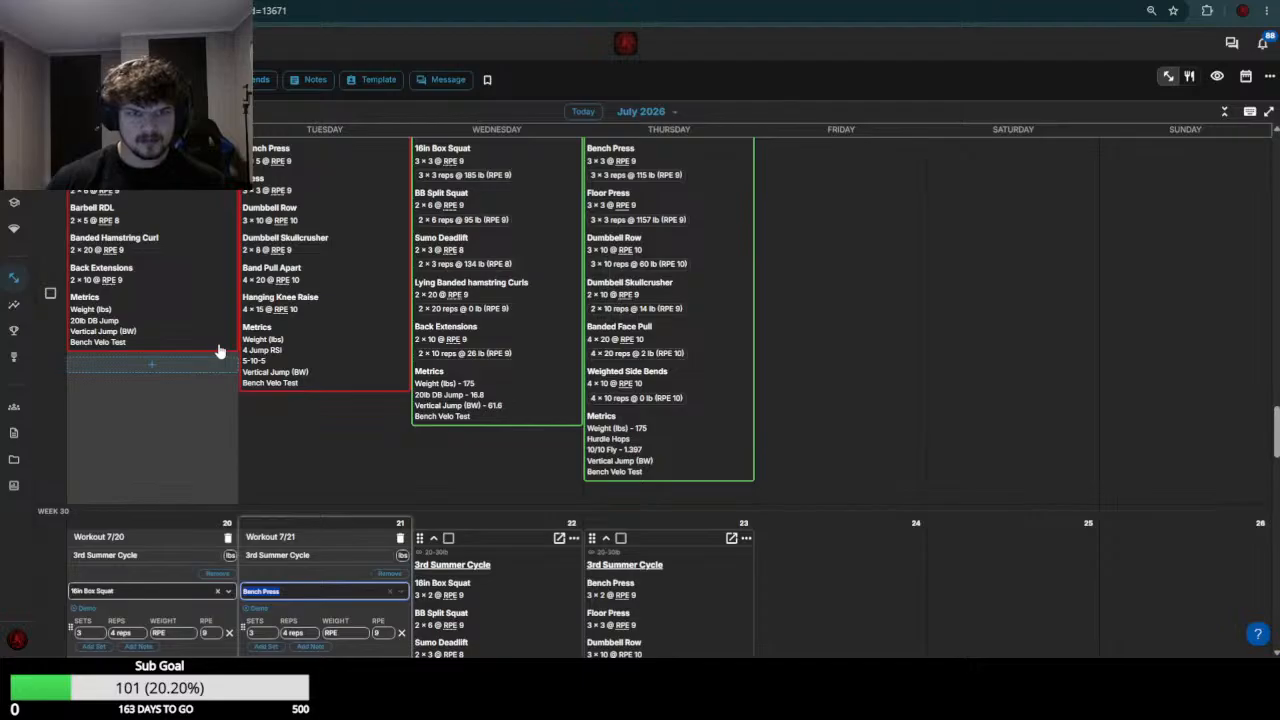
pyautogui.scroll(-2, 220, 355)
# Set the July 20 16in Box Squat weight to 185
pyautogui.click(170, 500)
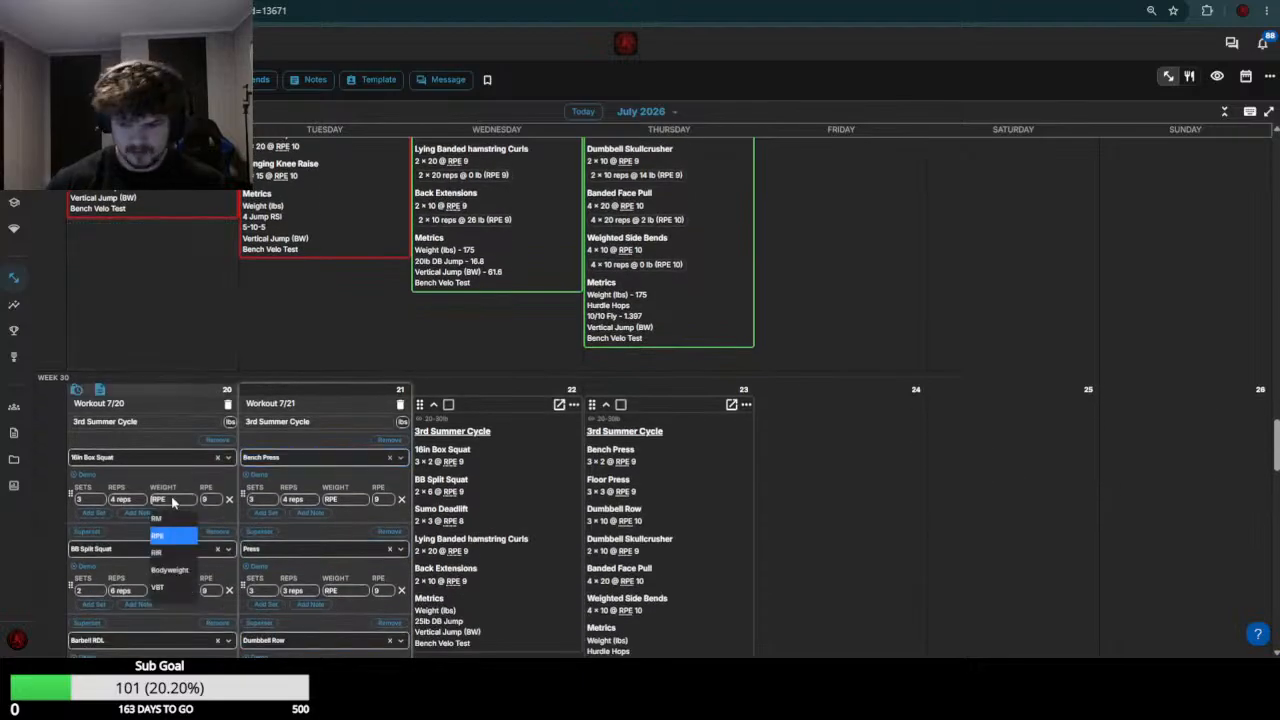
pyautogui.write('185')
pyautogui.press('Return')
# Check the week 29 split squat load and set the July 20 BB Split Squat weight to 105
pyautogui.scroll(2, 172, 503)
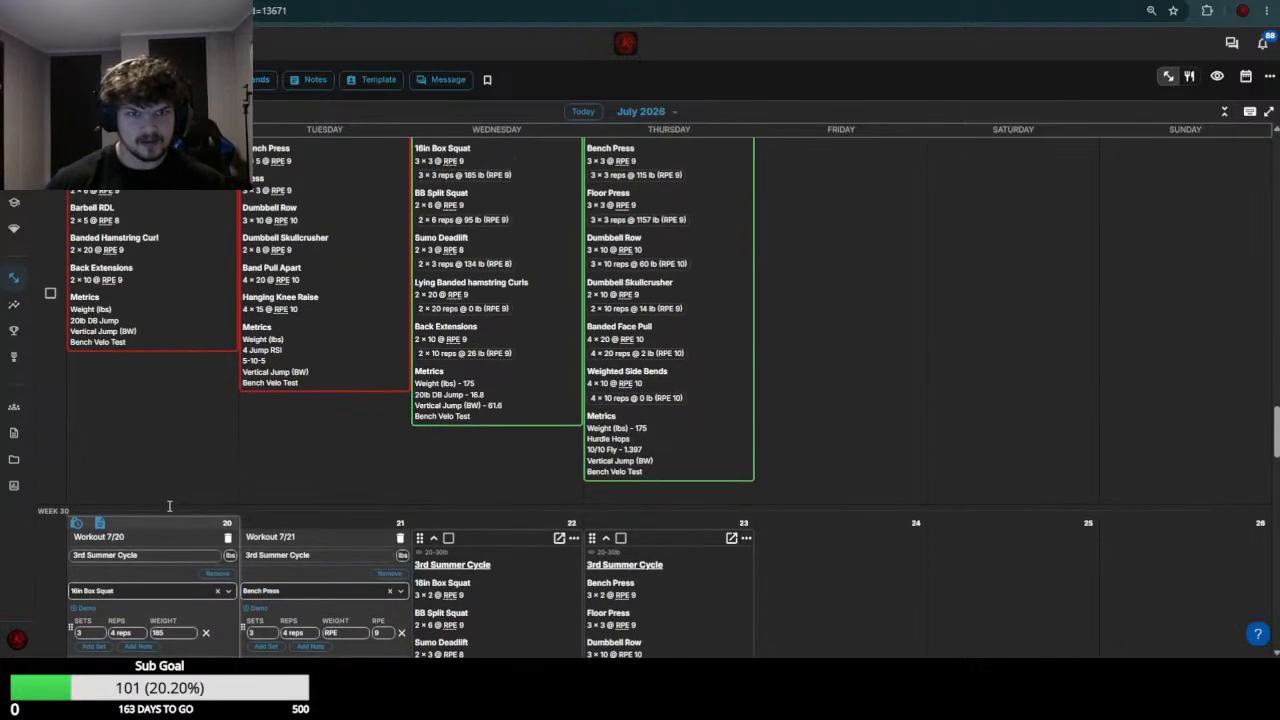
pyautogui.scroll(-4, 169, 495)
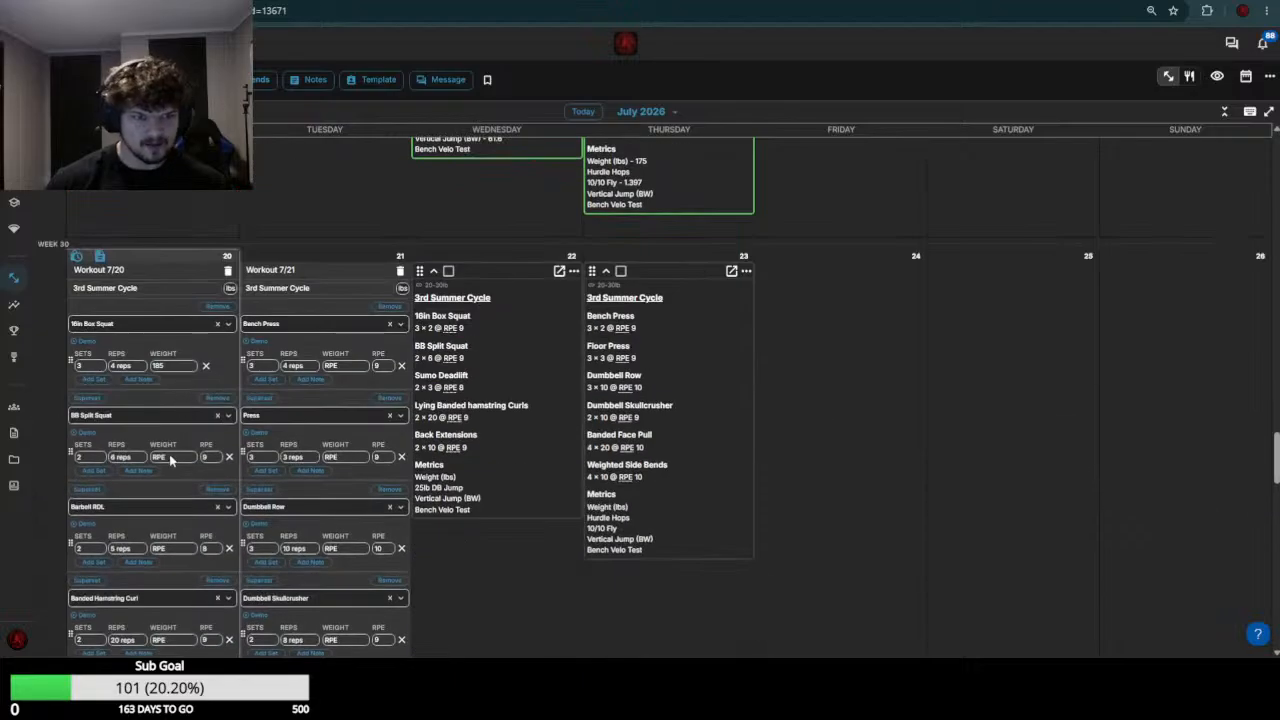
pyautogui.click(170, 459)
pyautogui.write('95')
pyautogui.press('Return')
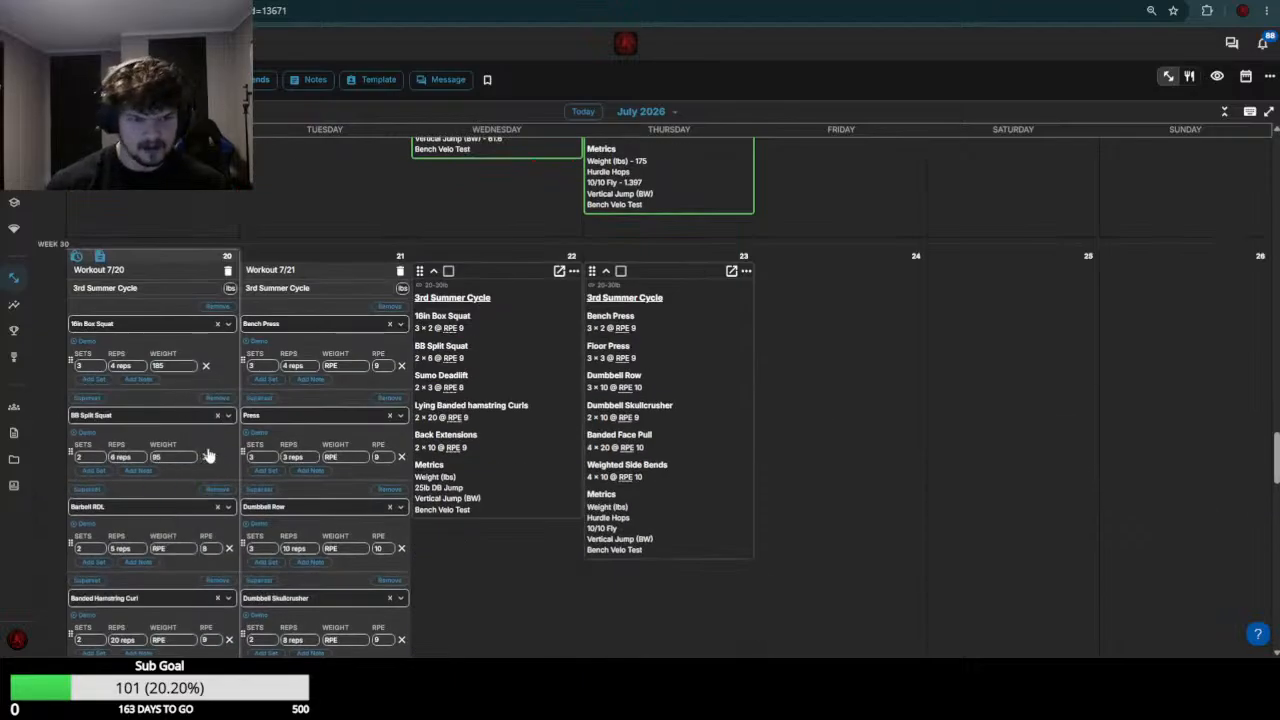
pyautogui.click(185, 458)
pyautogui.write('105')
pyautogui.press('Return')
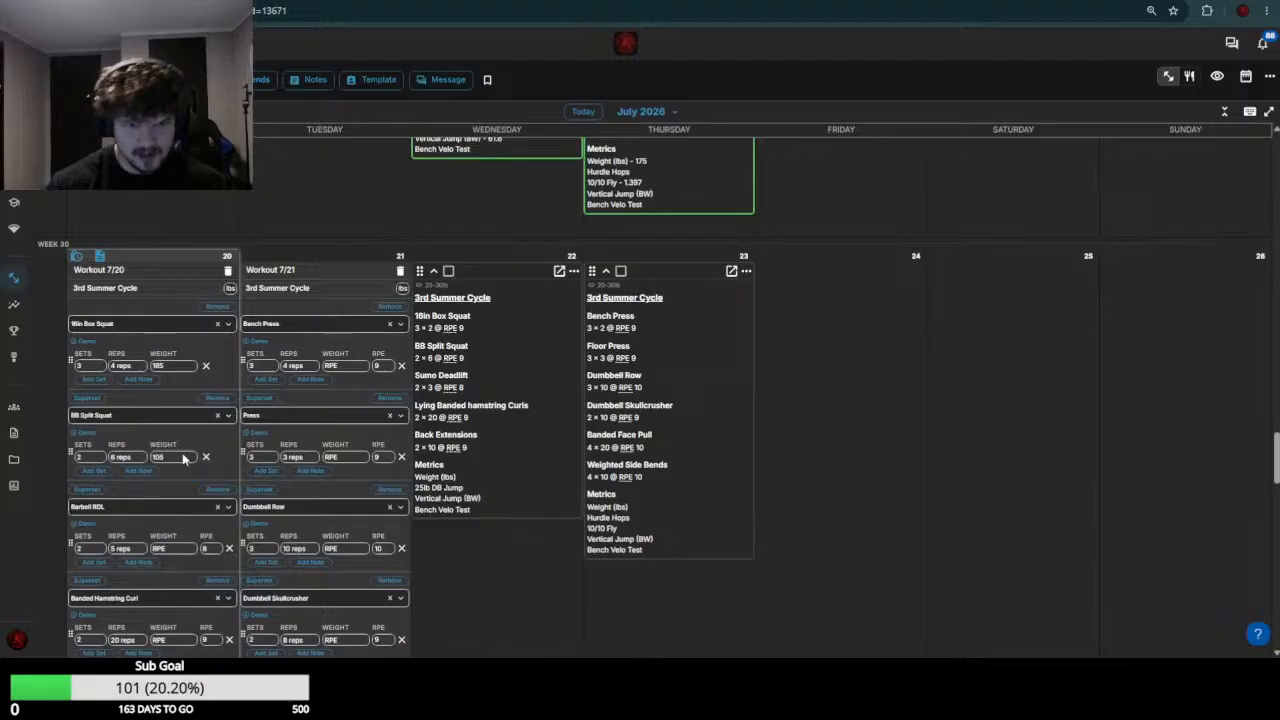
# Review the week 29 lower-body loads and set the July 20 Banded Hamstring Curl weight to 0
pyautogui.scroll(3, 183, 458)
pyautogui.scroll(-5, 197, 468)
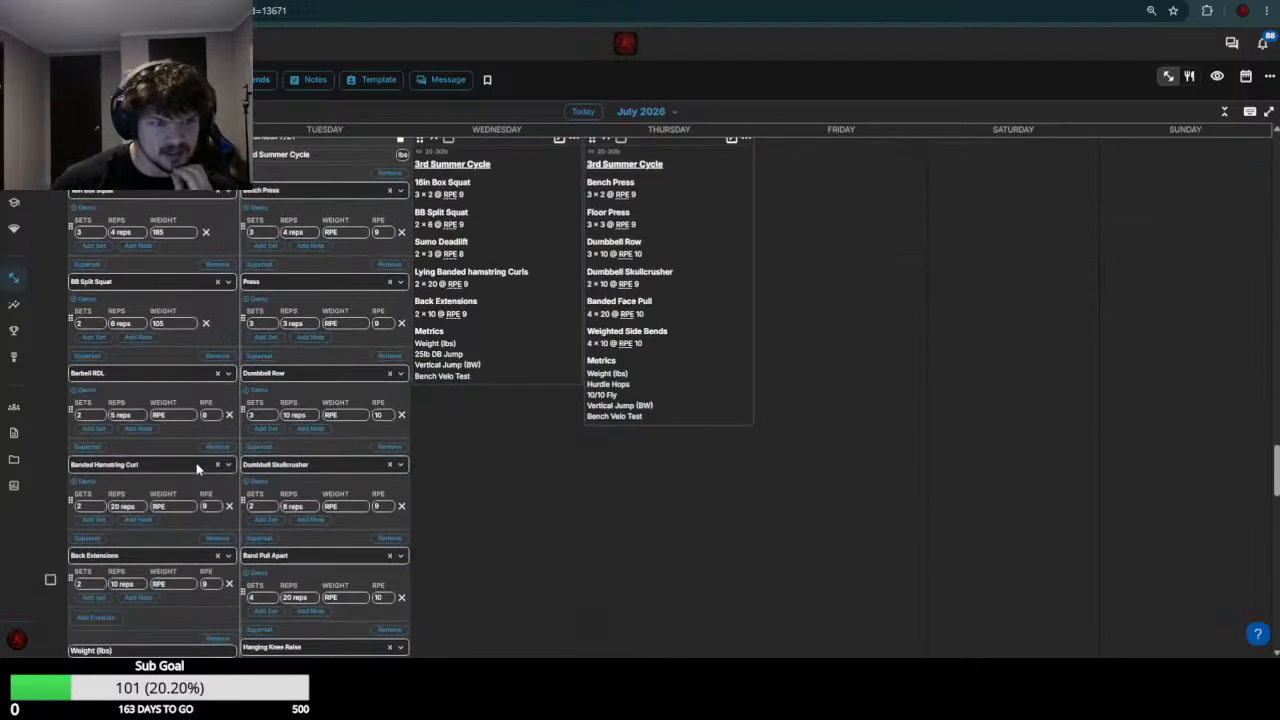
pyautogui.click(184, 508)
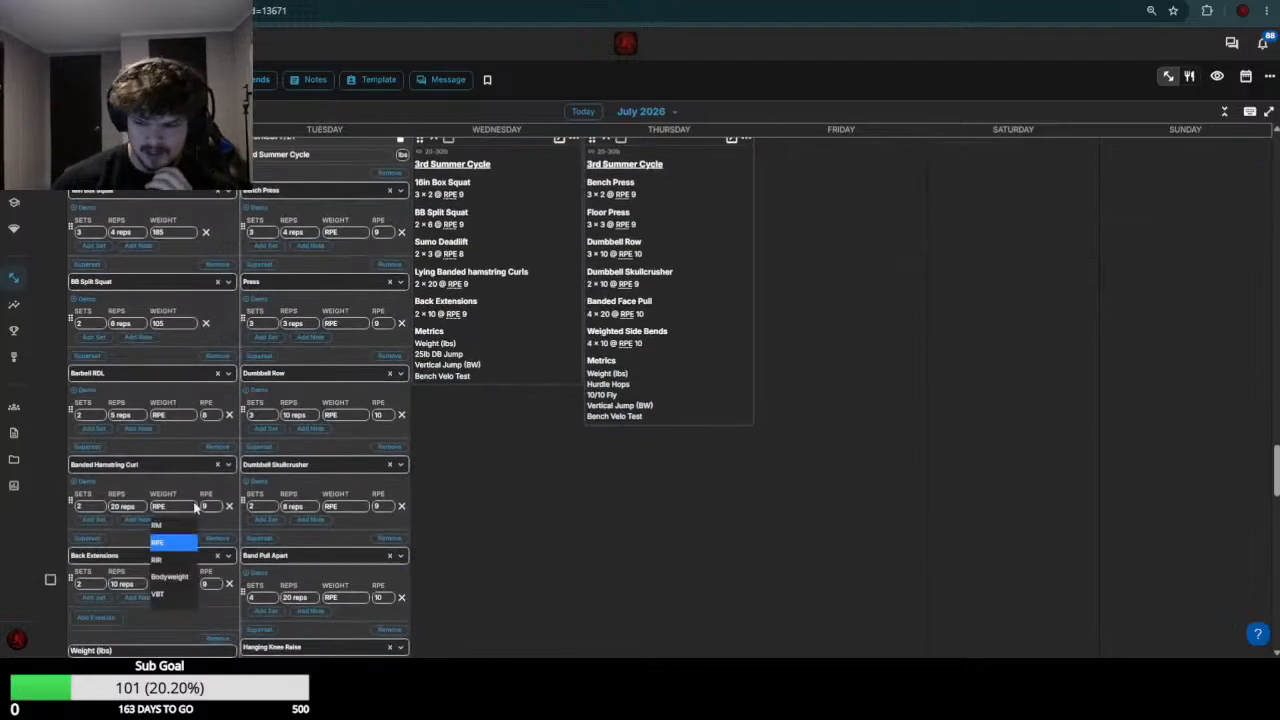
pyautogui.write('0')
# Check the week 29 back extension load, set the July 20 Back Extensions weight to 35, and save the workout
pyautogui.scroll(3, 197, 471)
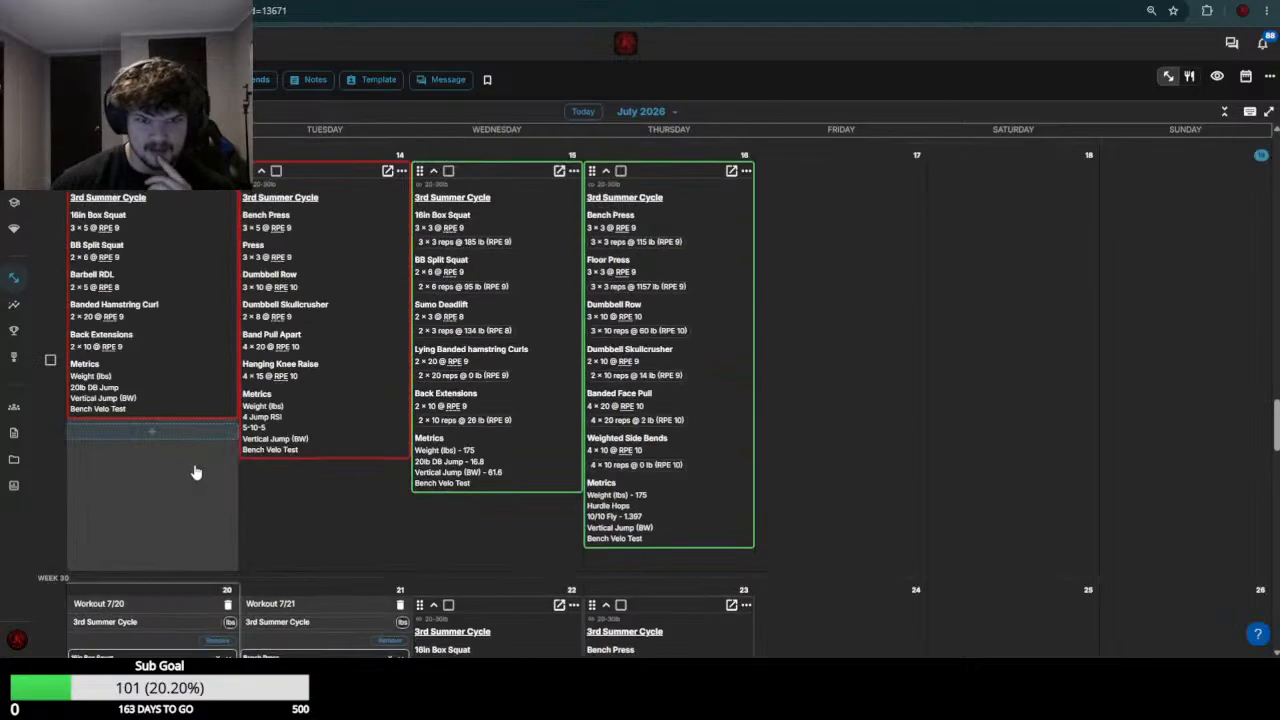
pyautogui.scroll(-5, 180, 420)
pyautogui.click(178, 385)
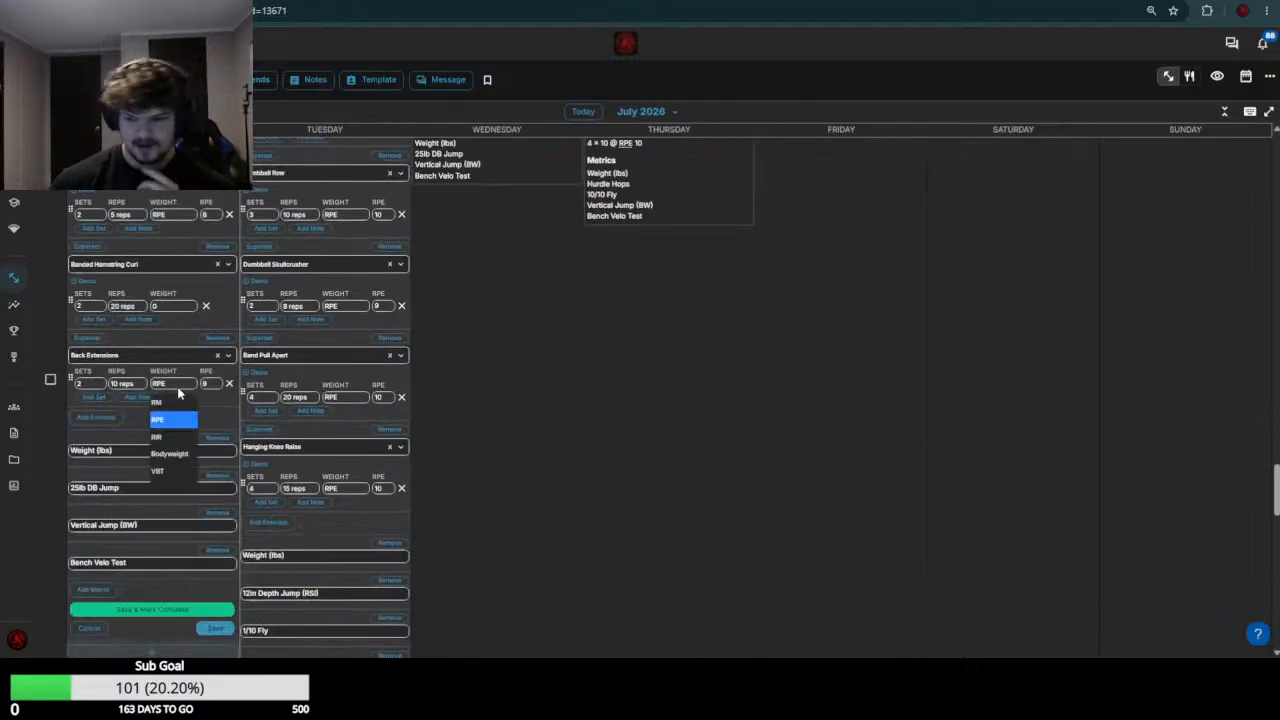
pyautogui.write('35')
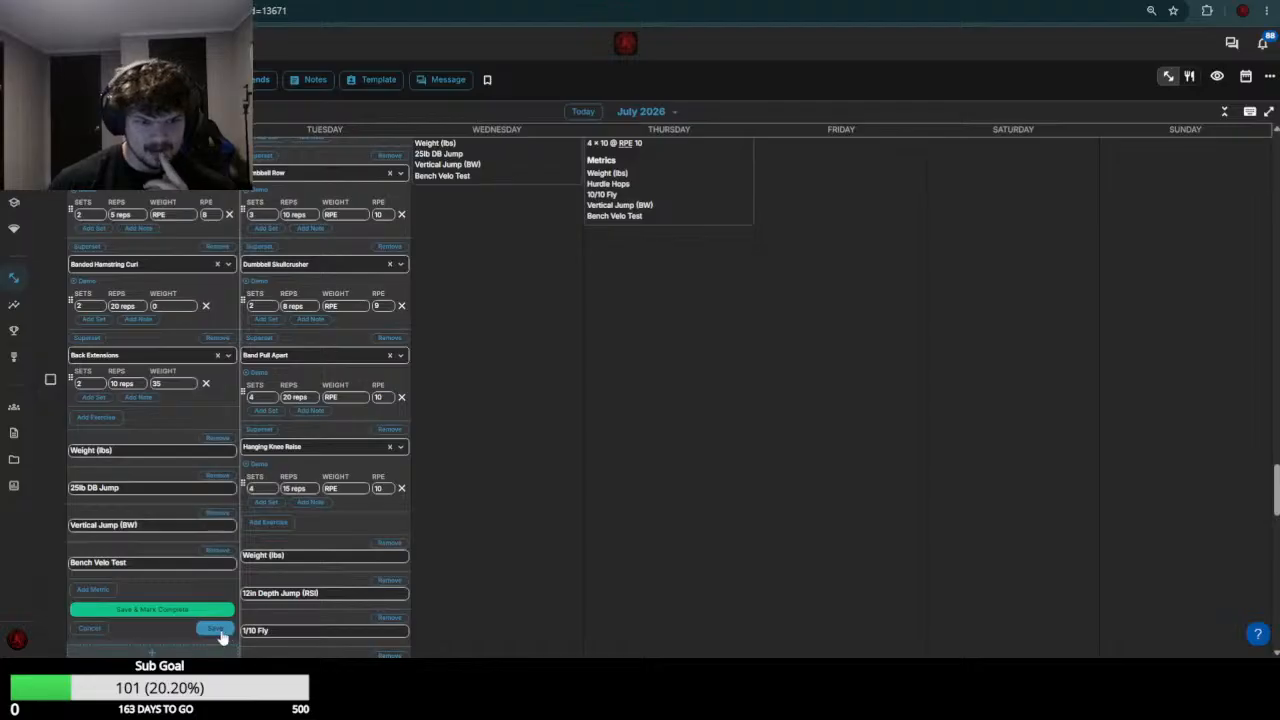
pyautogui.click(219, 631)
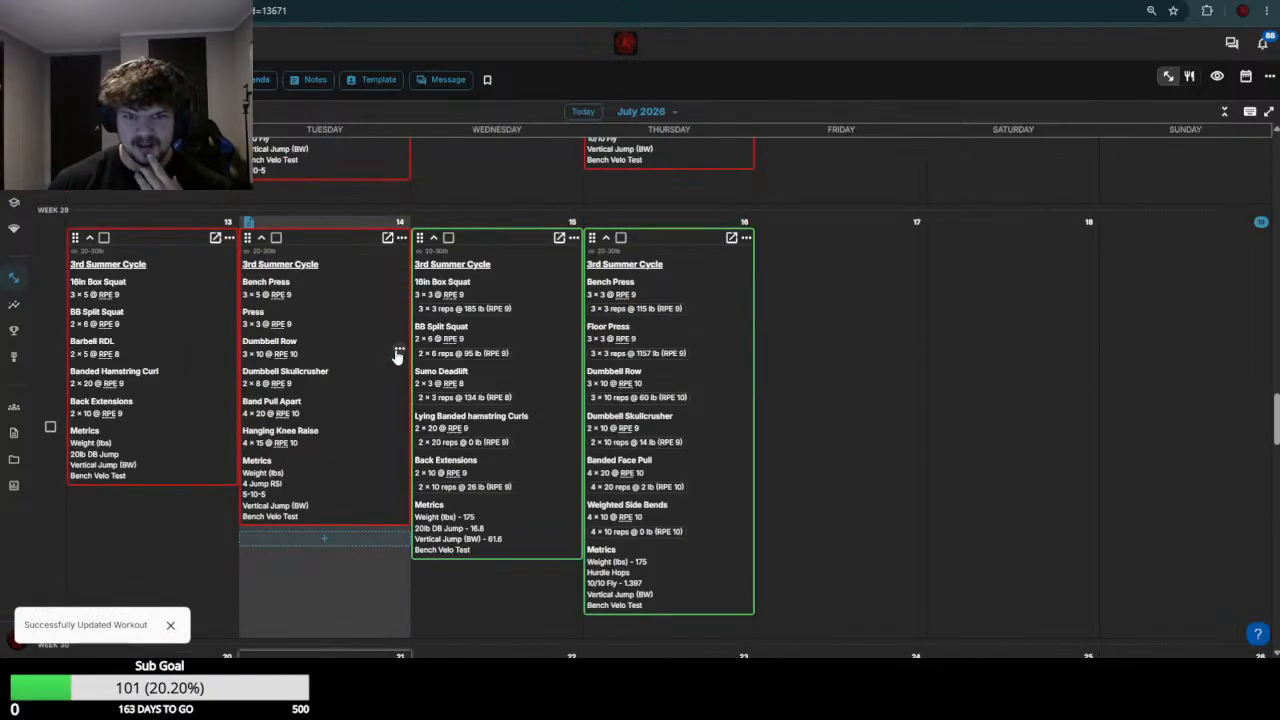
# Based on the week 29 bench result, set the July 21 Bench Press weight to 115
pyautogui.scroll(-1, 397, 356)
pyautogui.scroll(-5, 393, 355)
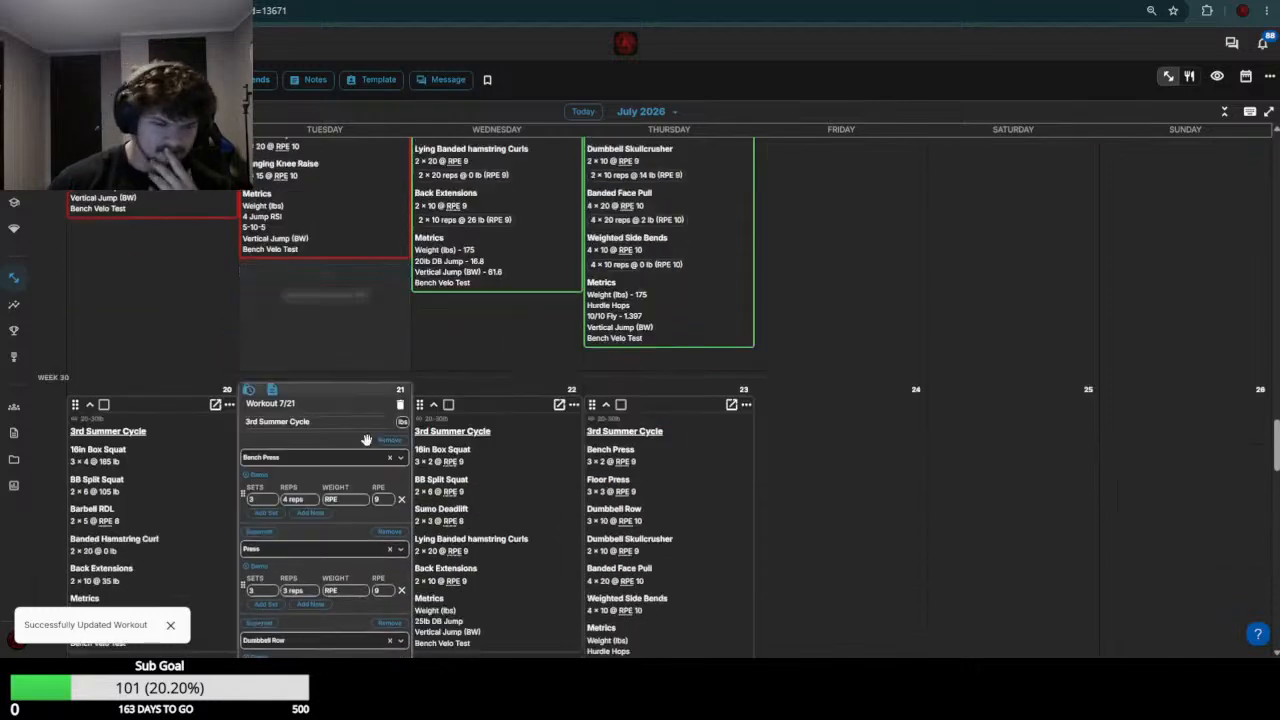
pyautogui.click(354, 371)
pyautogui.write('115')
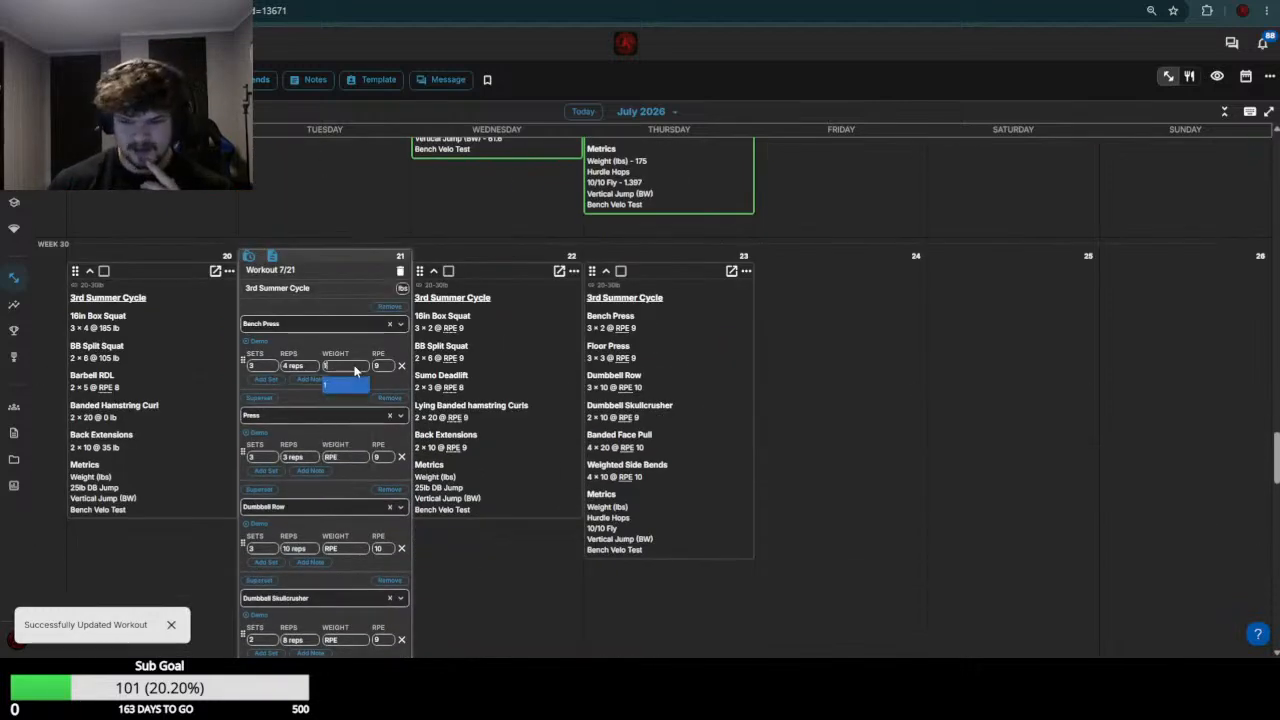
pyautogui.press('Return')
# Based on the week 29 upper-body loads, set the July 21 Dumbbell Row weight to 65 and the Dumbbell Skullcrusher weight to 20
pyautogui.scroll(2, 354, 371)
pyautogui.scroll(3, 354, 371)
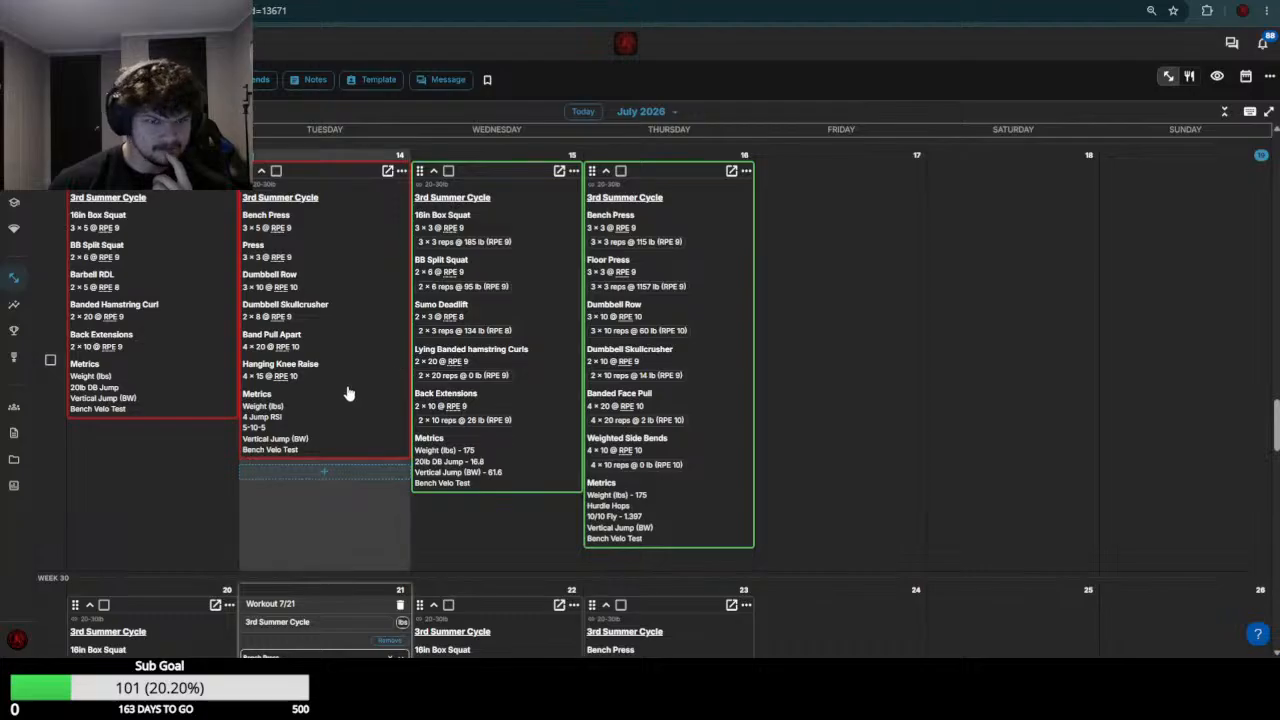
pyautogui.scroll(-5, 350, 395)
pyautogui.scroll(5, 348, 390)
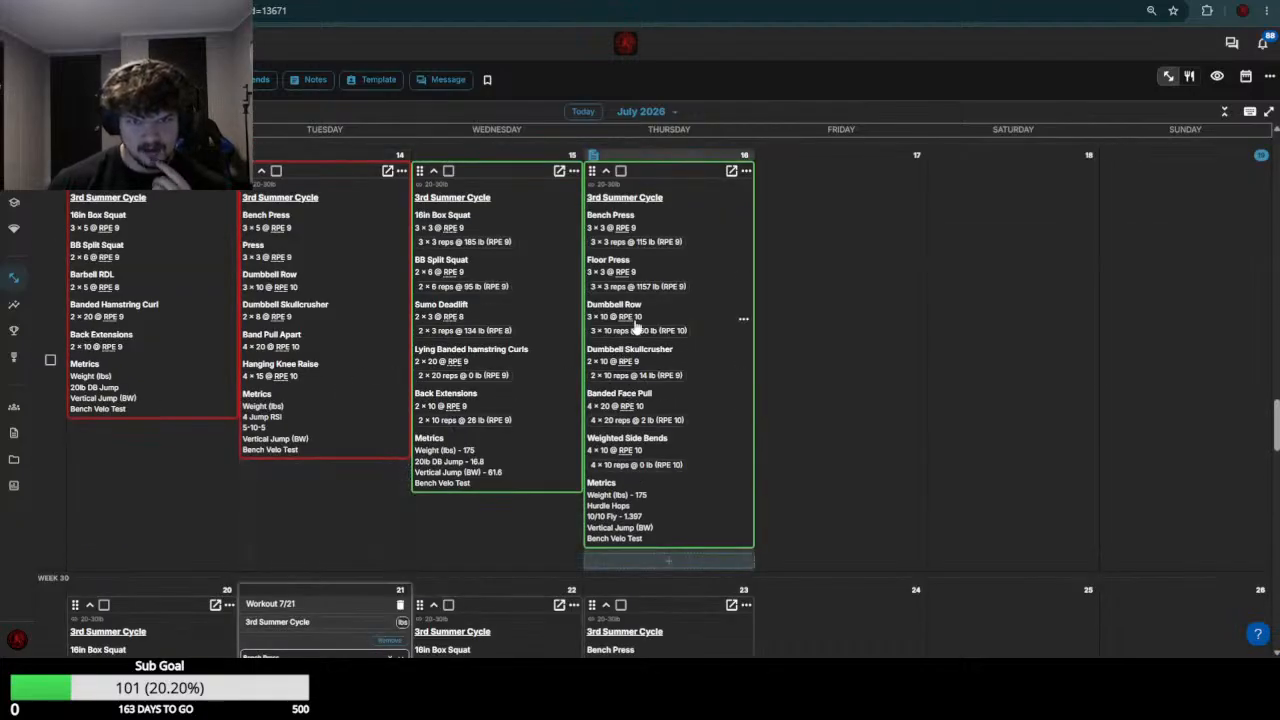
pyautogui.scroll(-8, 622, 440)
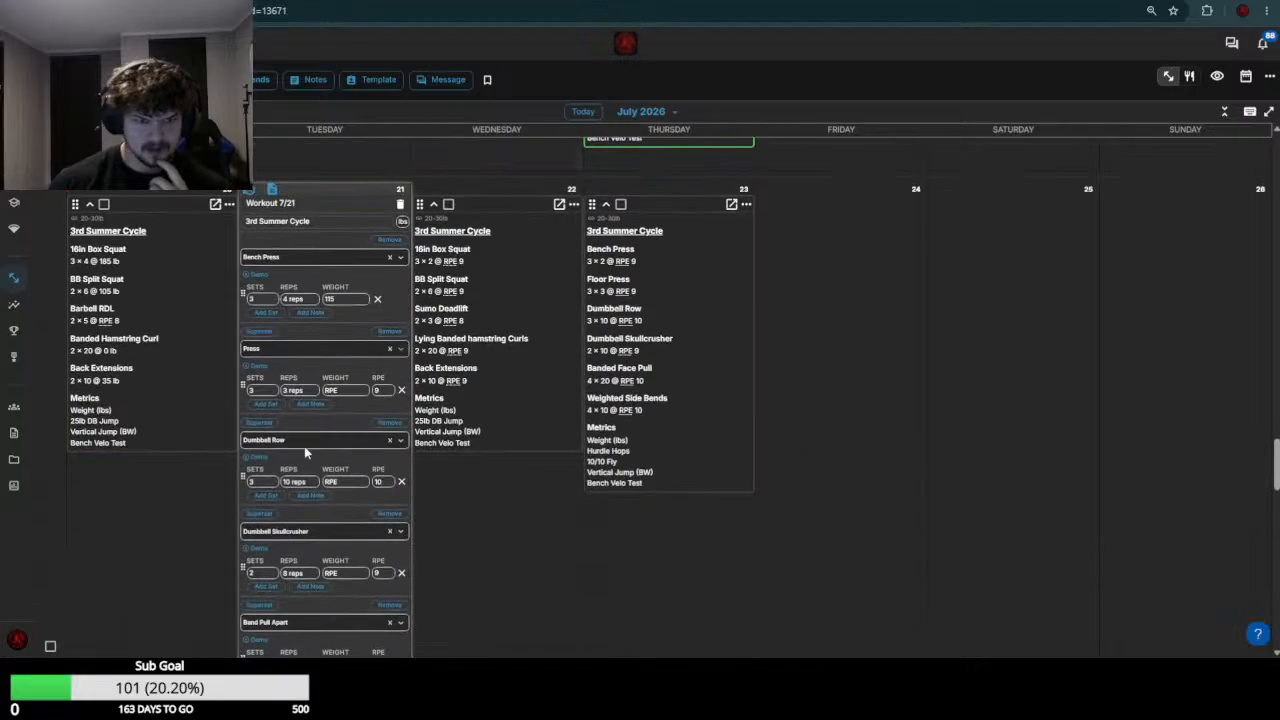
pyautogui.click(354, 350)
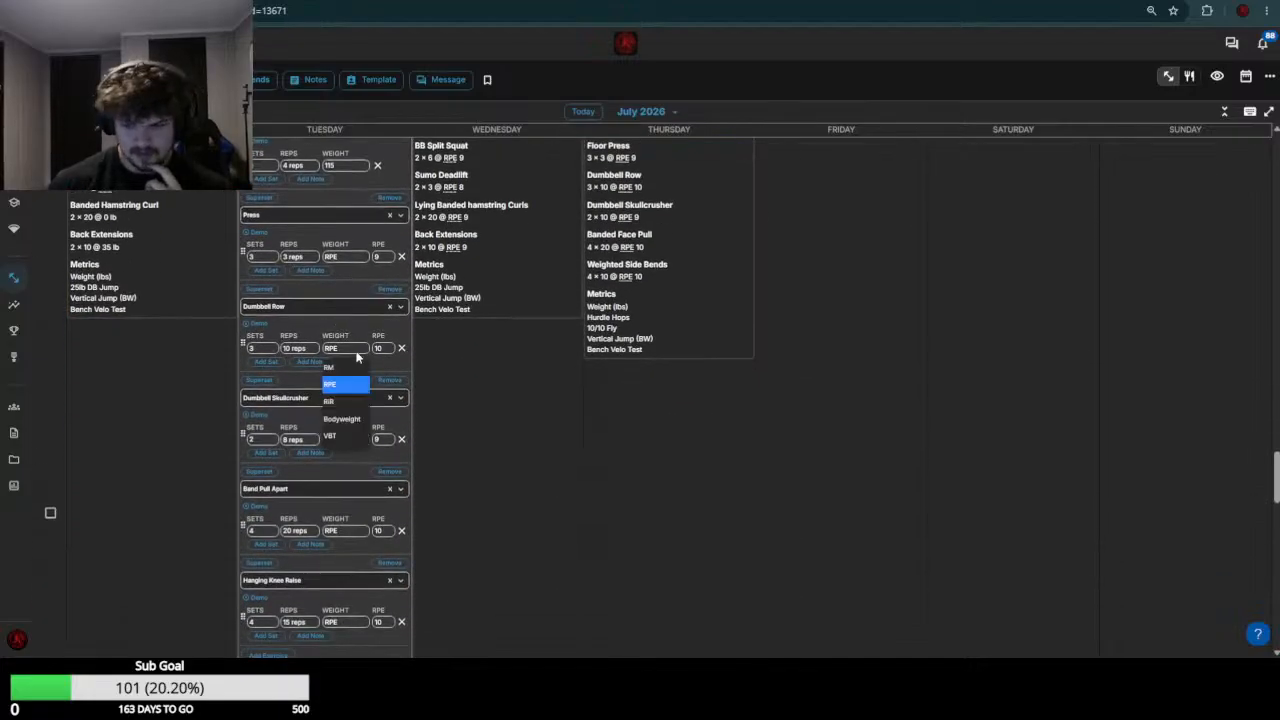
pyautogui.write('65')
pyautogui.click(347, 440)
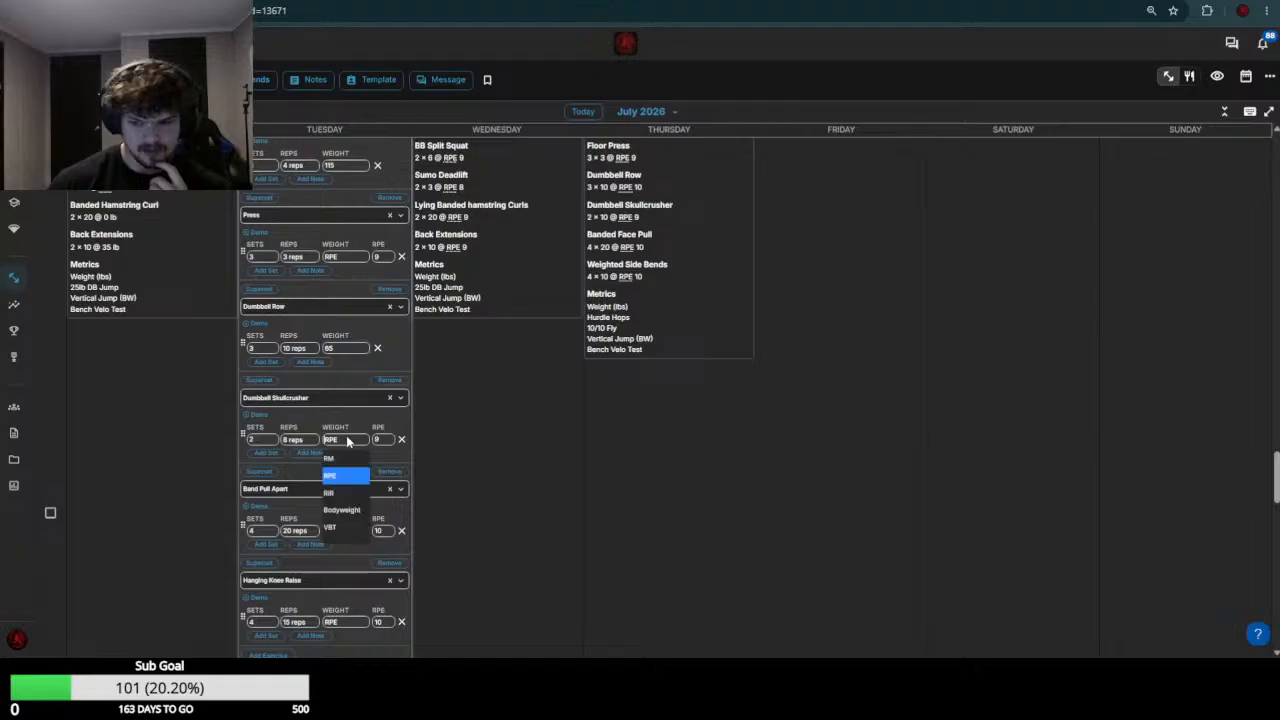
pyautogui.write('20')
# Set the July 21 Band Pull Apart and Hanging Knee Raise weights to 0 and save the workout
pyautogui.click(355, 531)
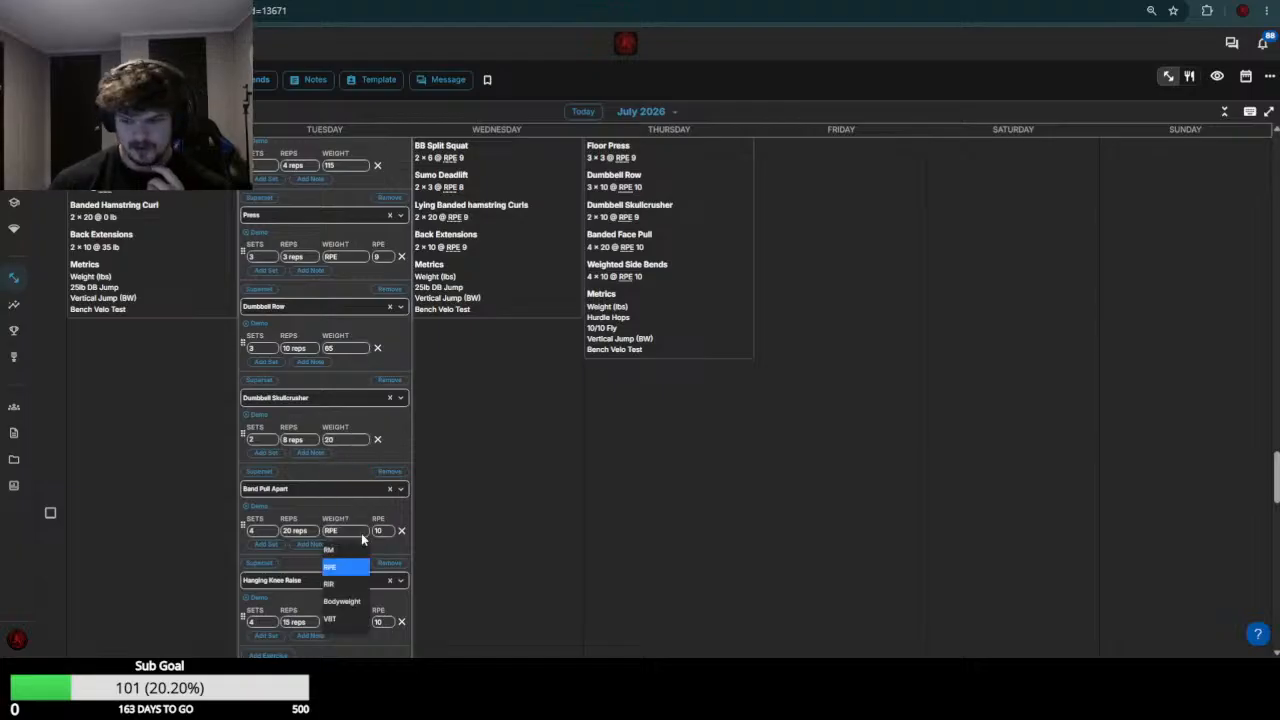
pyautogui.write('0')
pyautogui.click(359, 617)
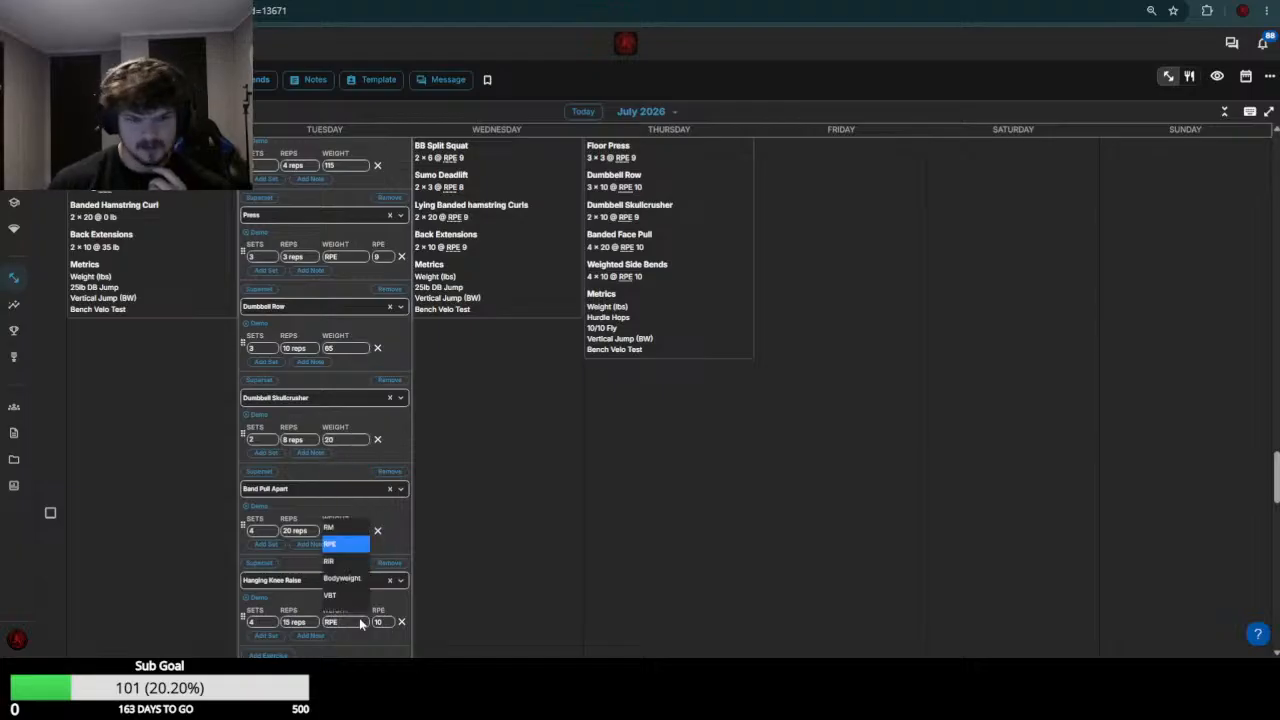
pyautogui.write('0')
pyautogui.scroll(-4, 386, 529)
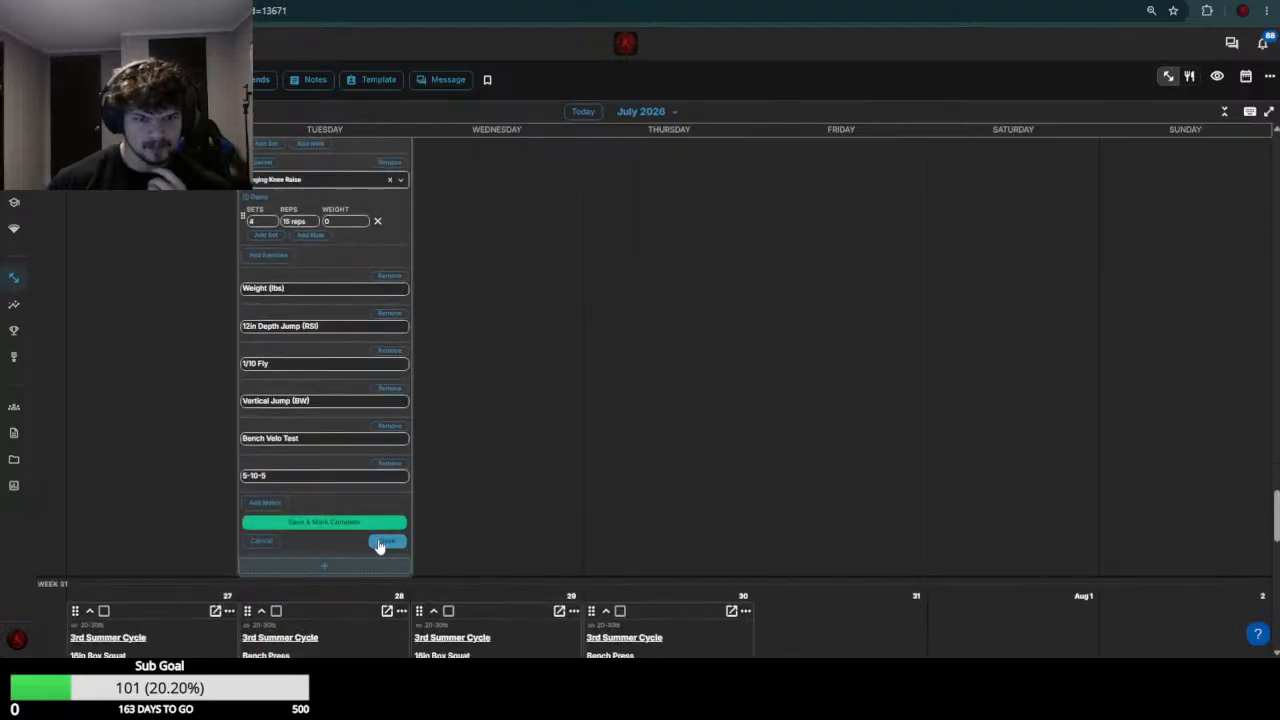
pyautogui.click(381, 541)
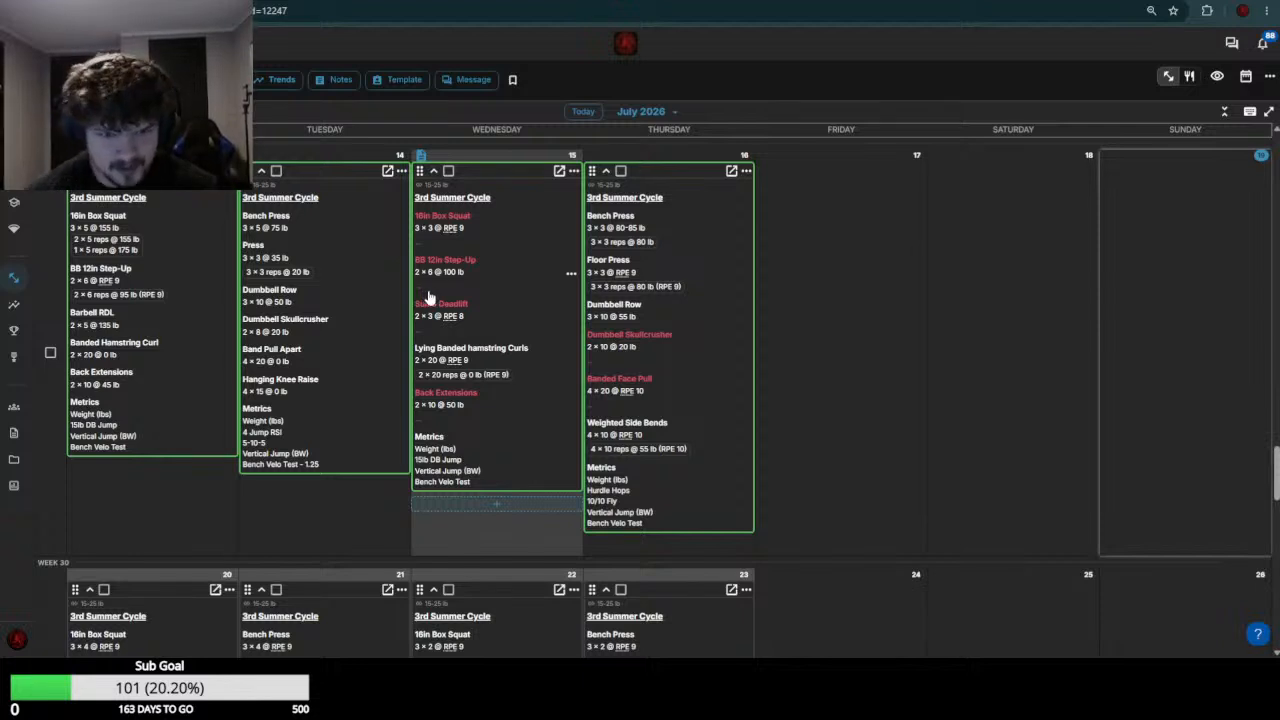
# Skip the athlete marked "In Canada" for week 30 and open the following athlete's July 20 and July 21 workouts for editing
pyautogui.scroll(-4, 425, 293)
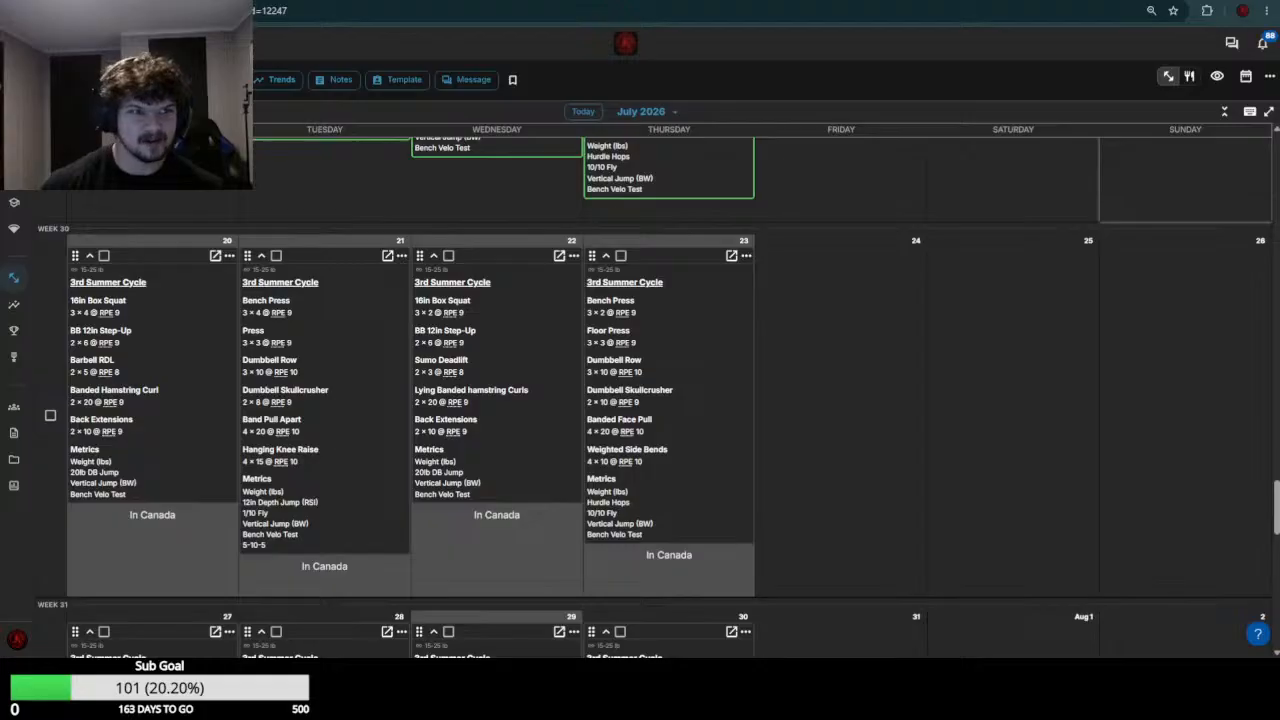
pyautogui.scroll(3, 146, 277)
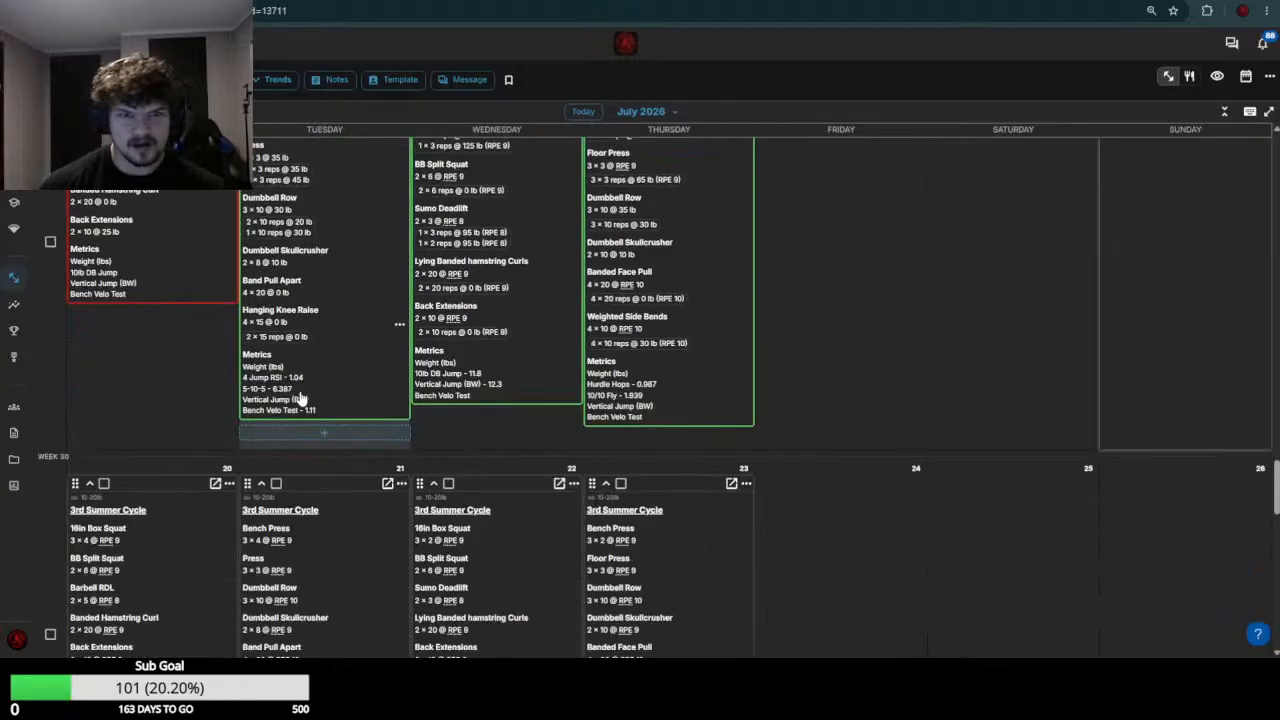
pyautogui.scroll(-2, 300, 398)
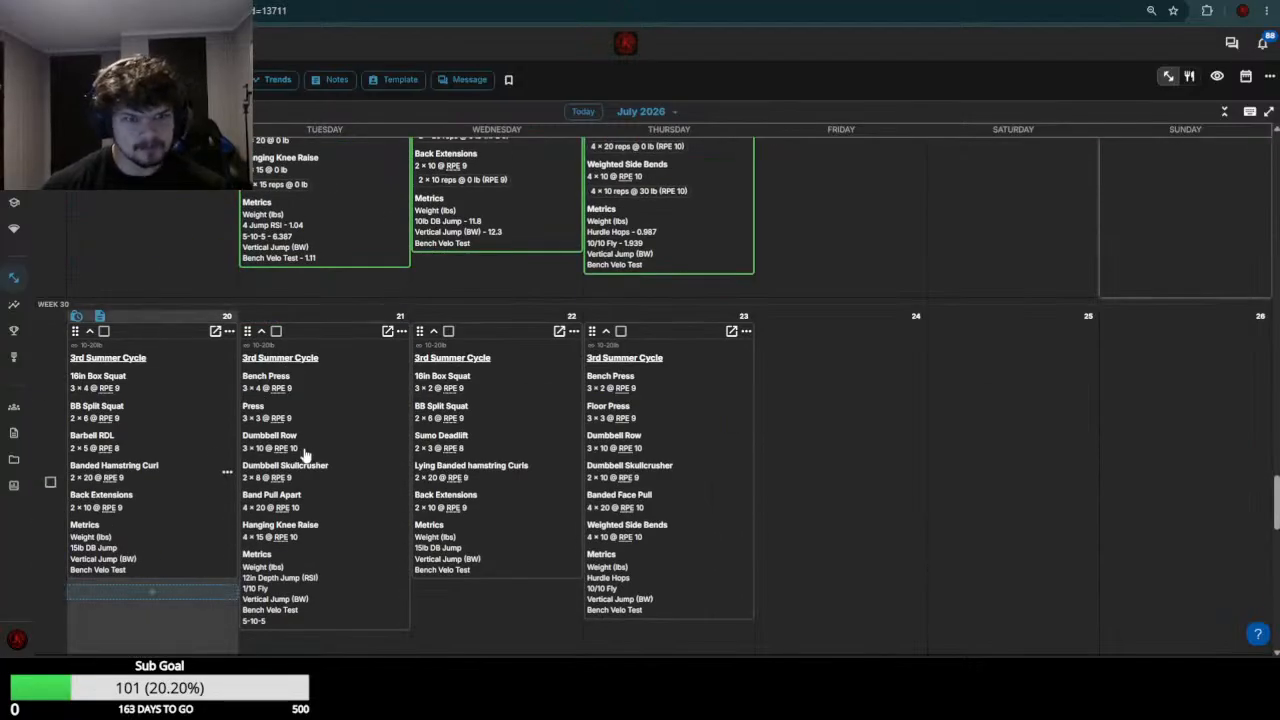
pyautogui.click(305, 453)
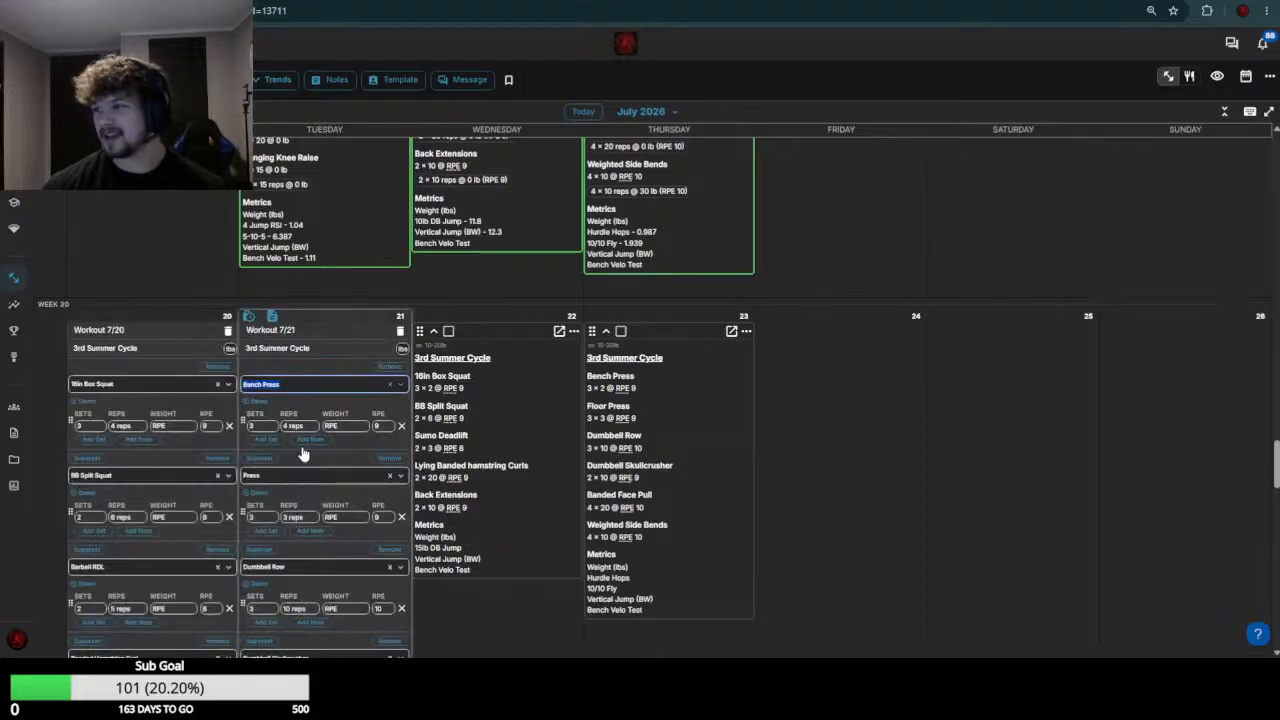
# Check this athlete's week 29 box squat sets and set the July 20 16in Box Squat weight to 125
pyautogui.click(178, 426)
pyautogui.scroll(3, 209, 471)
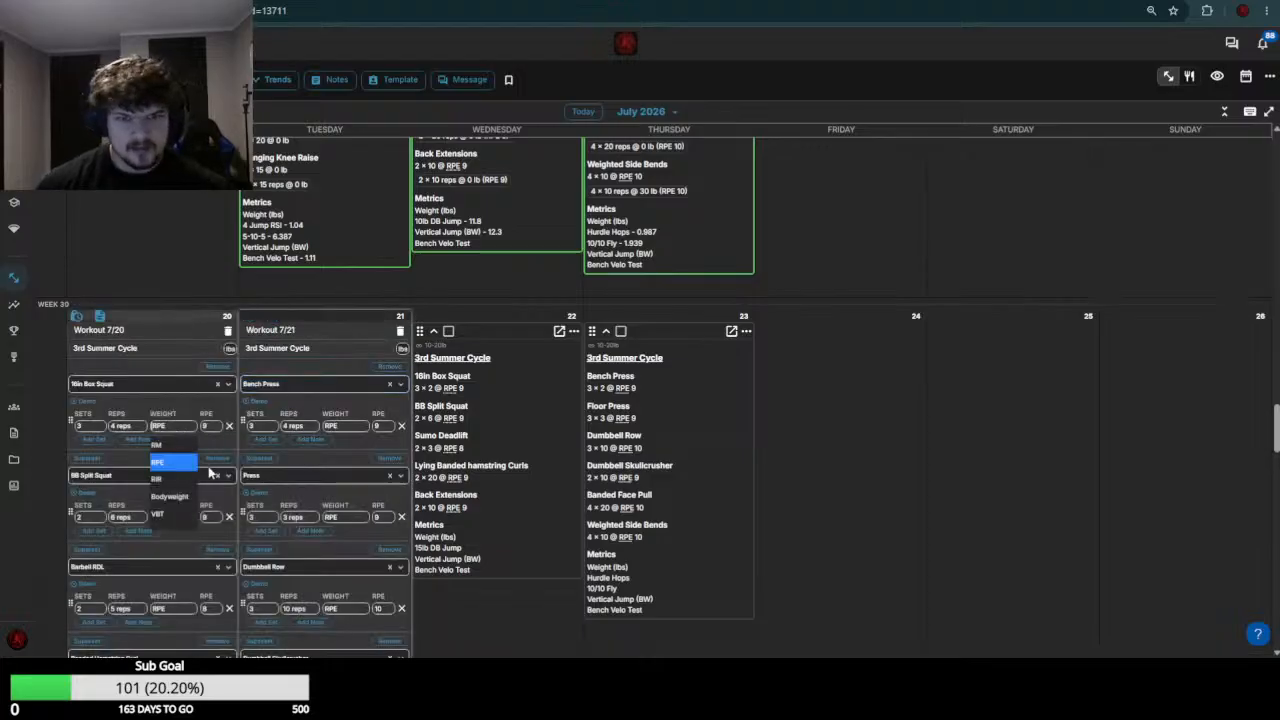
pyautogui.scroll(-2, 214, 483)
pyautogui.scroll(1, 268, 490)
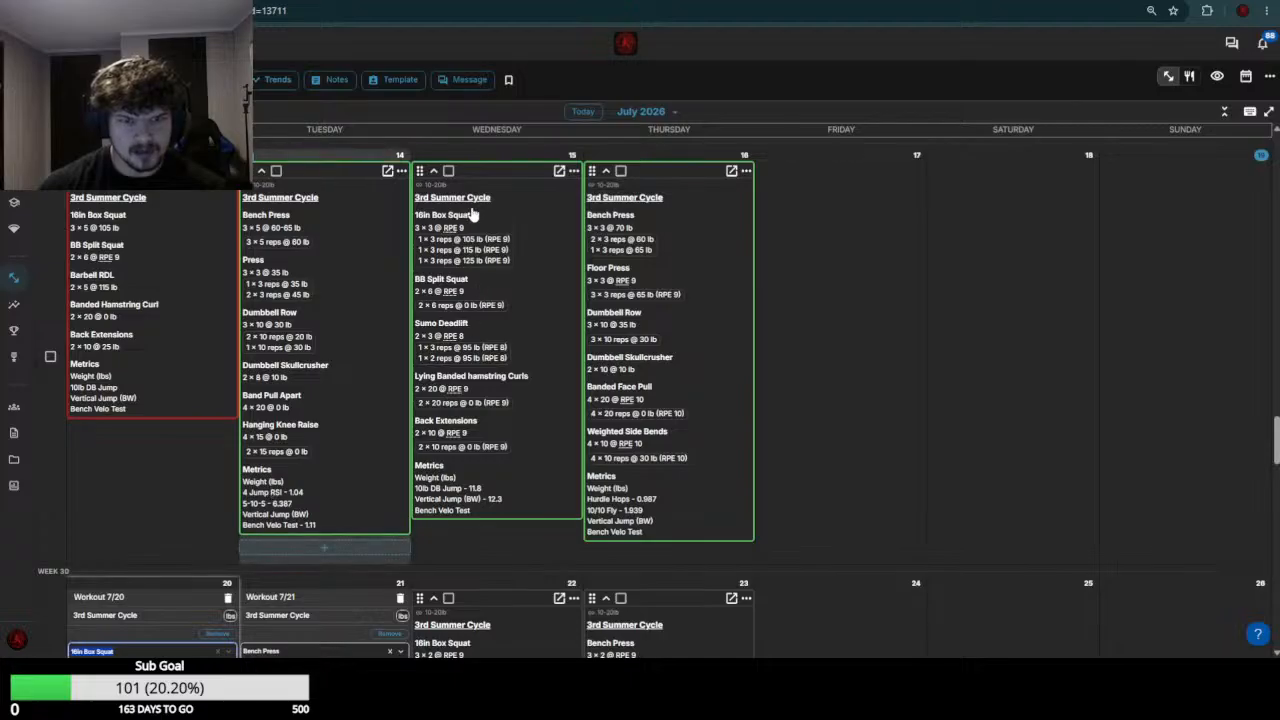
pyautogui.scroll(-3, 127, 390)
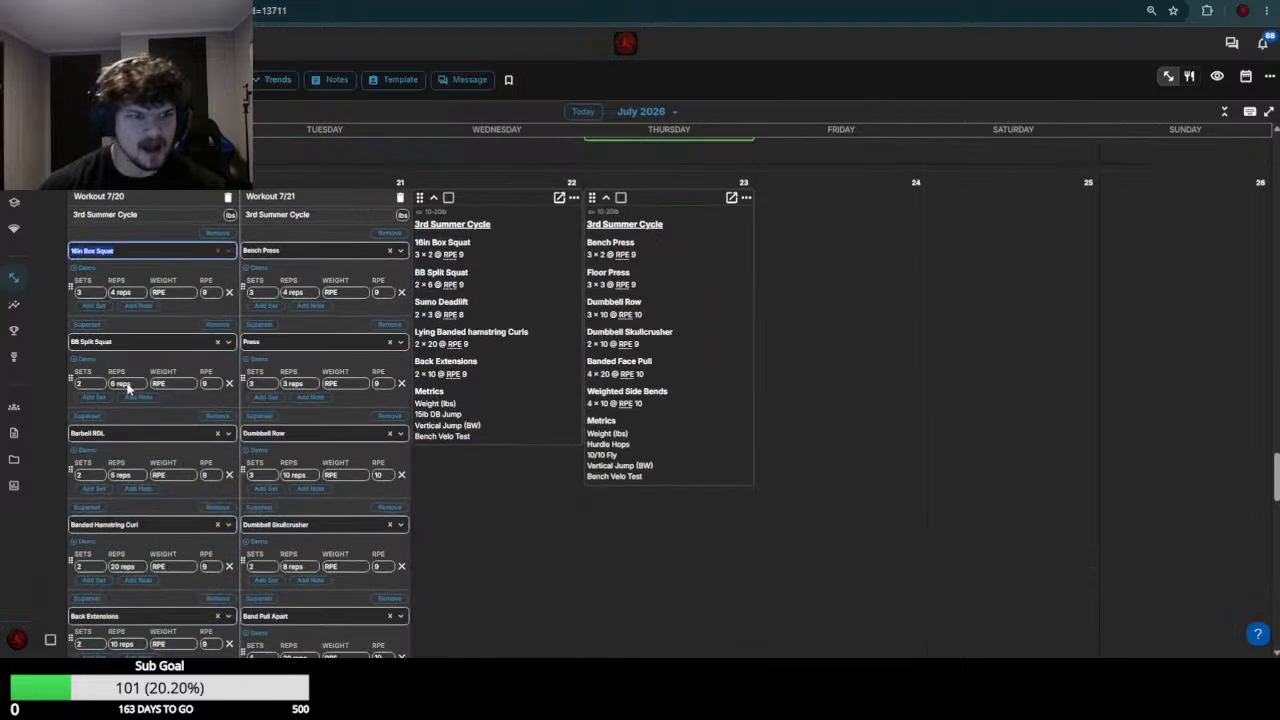
pyautogui.click(165, 292)
pyautogui.write('125')
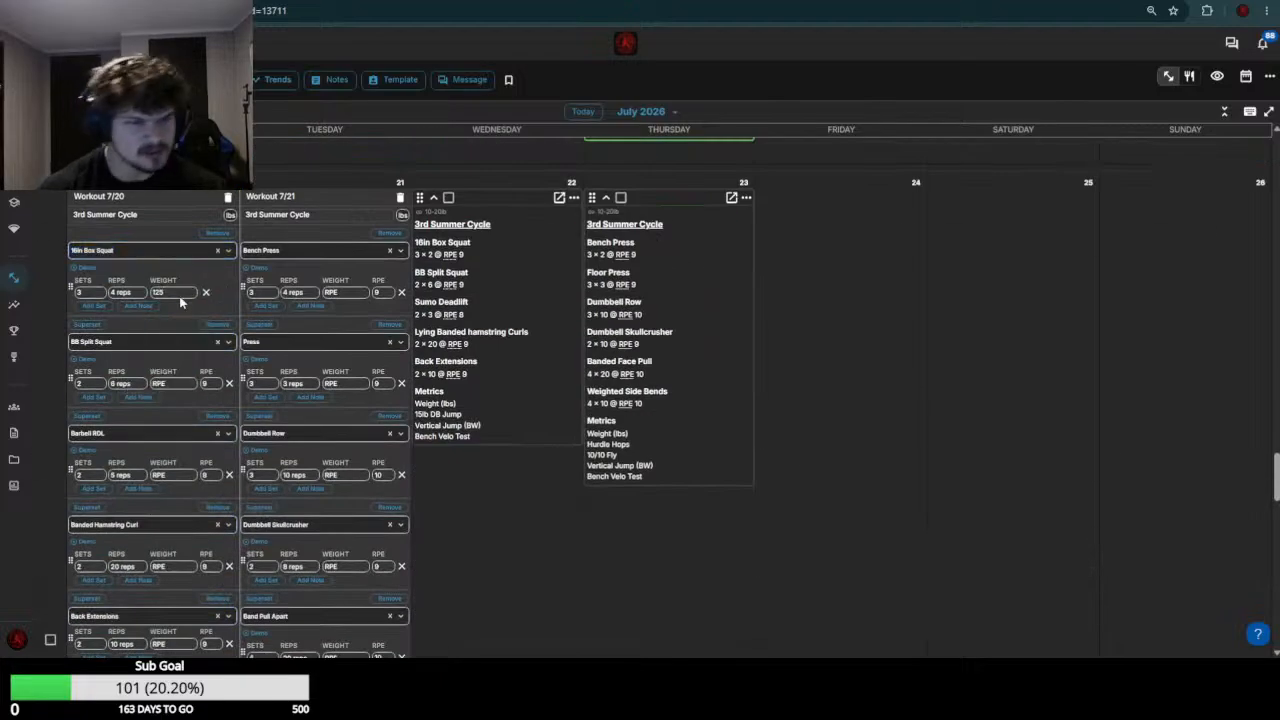
pyautogui.scroll(3, 163, 360)
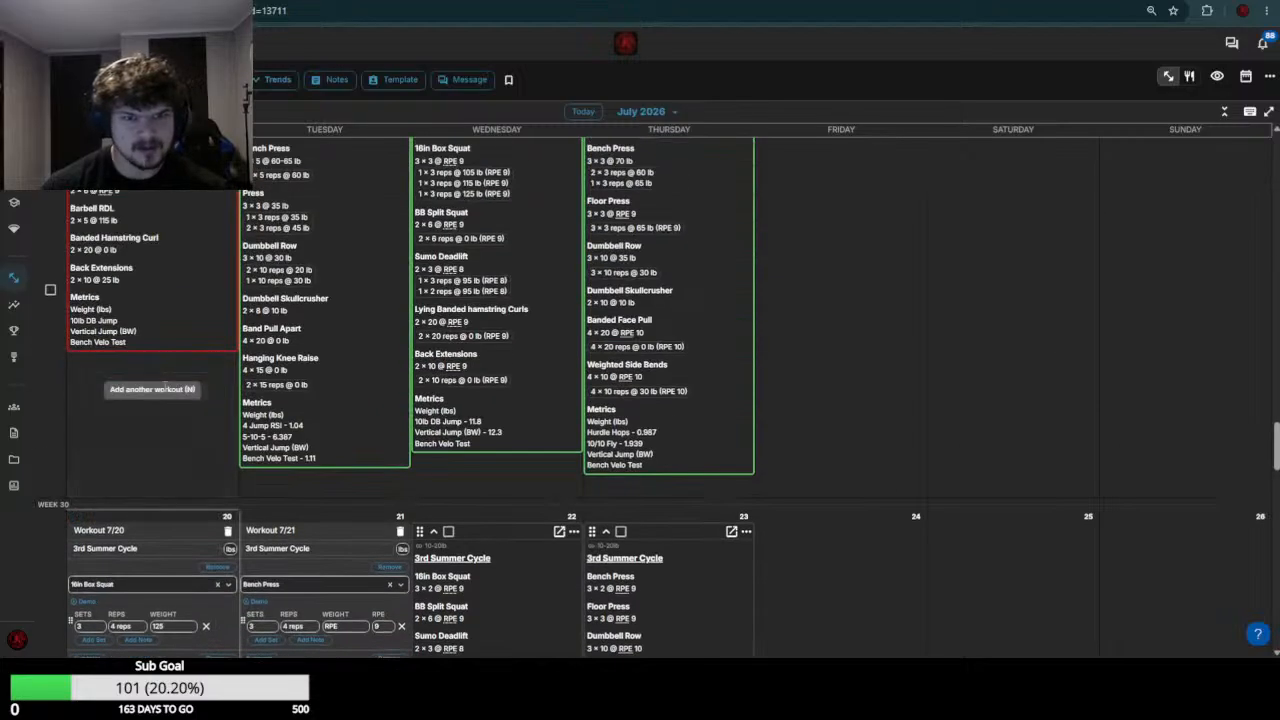
# Set the July 20 BB Split Squat weight to the range 50-55
pyautogui.scroll(-3, 180, 420)
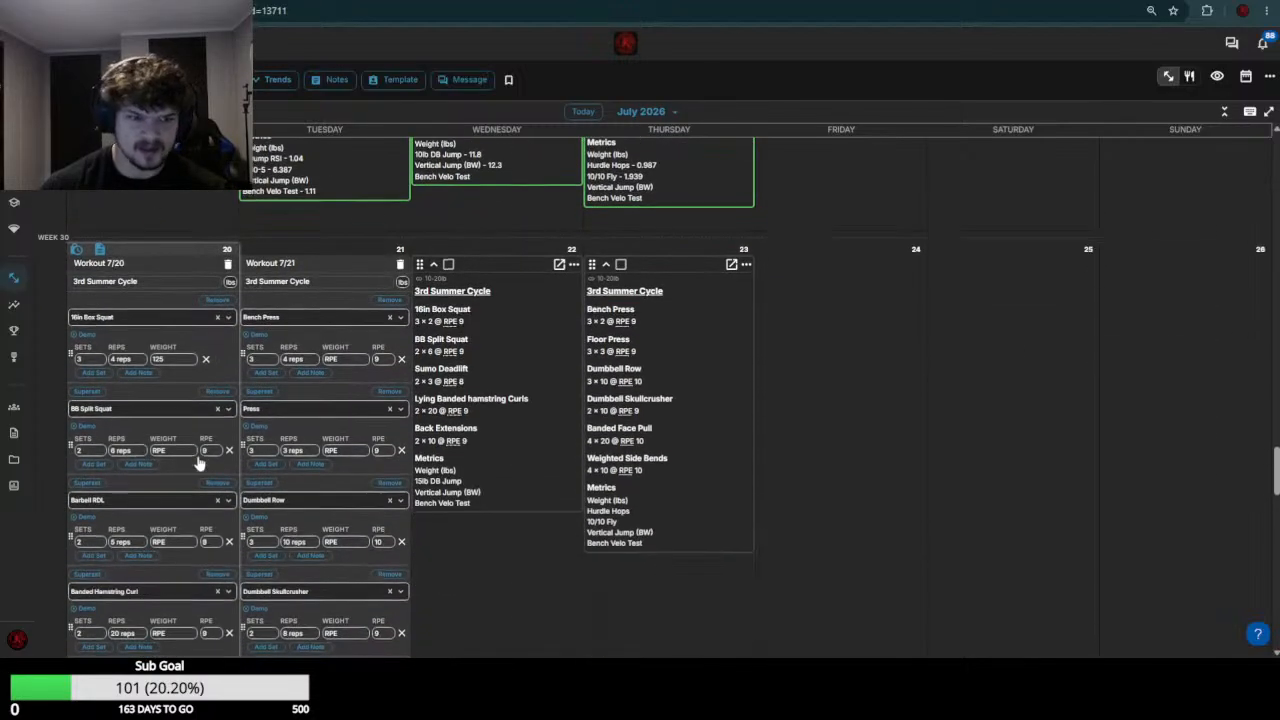
pyautogui.click(173, 451)
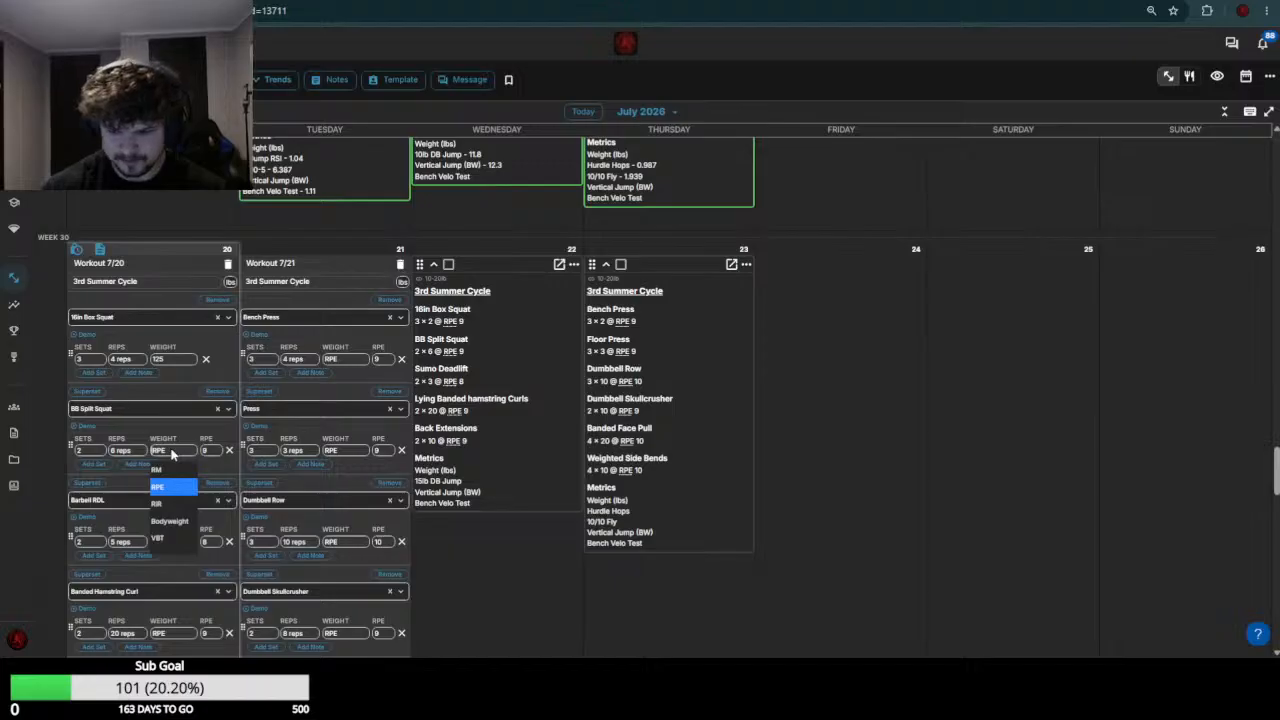
pyautogui.write('60')
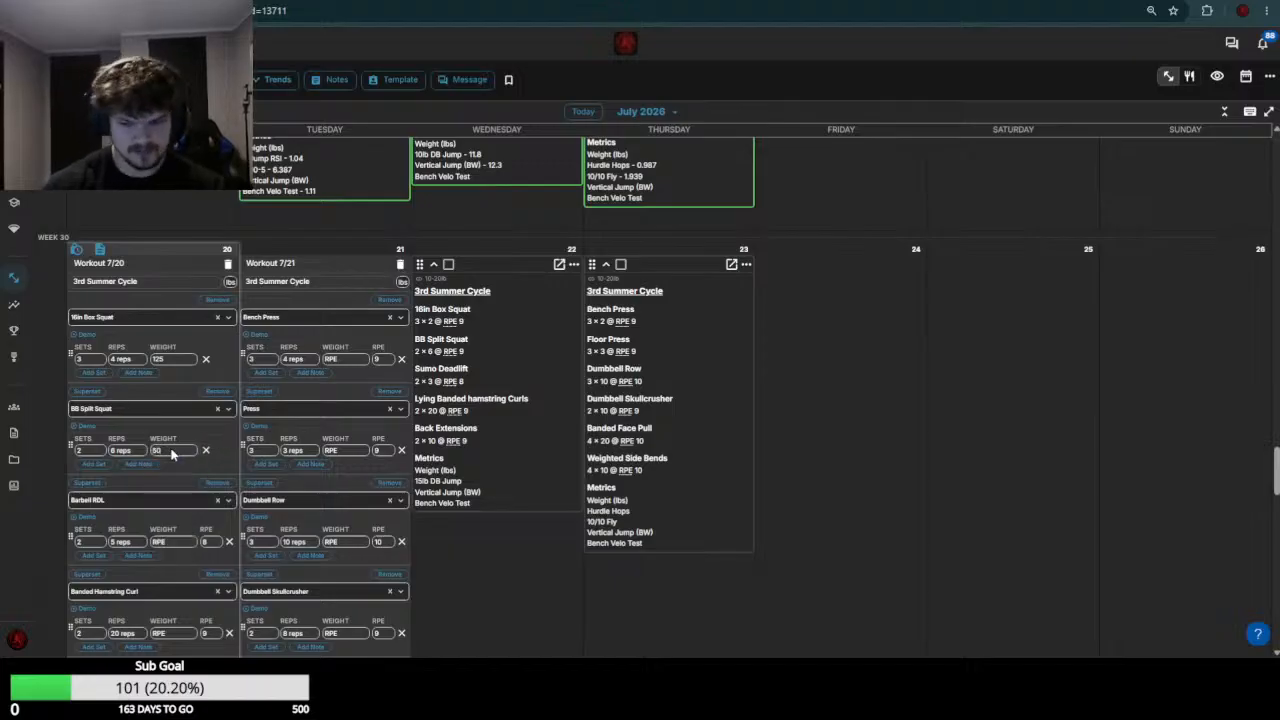
pyautogui.write('-60')
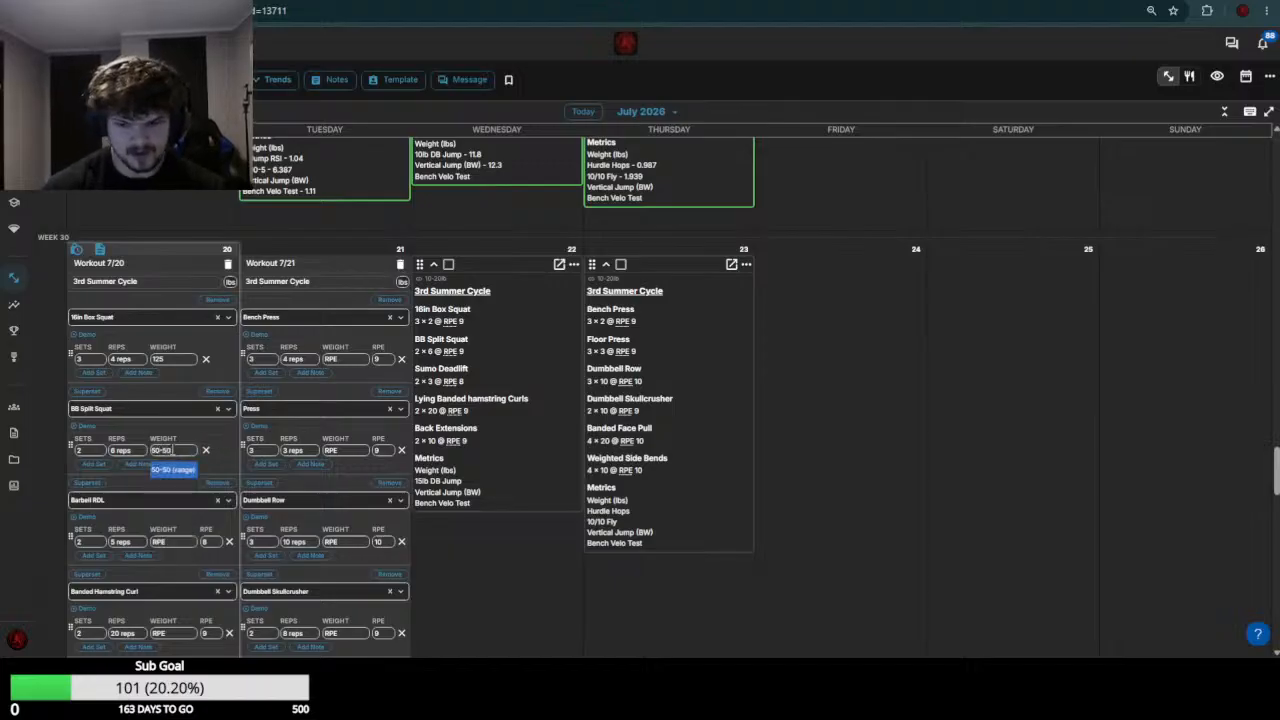
pyautogui.press('Return')
# Check the week 29 lower-body loads, then set the July 20 Barbell RDL weight to 105 and the Banded Hamstring Curl weight to 0
pyautogui.scroll(5, 170, 448)
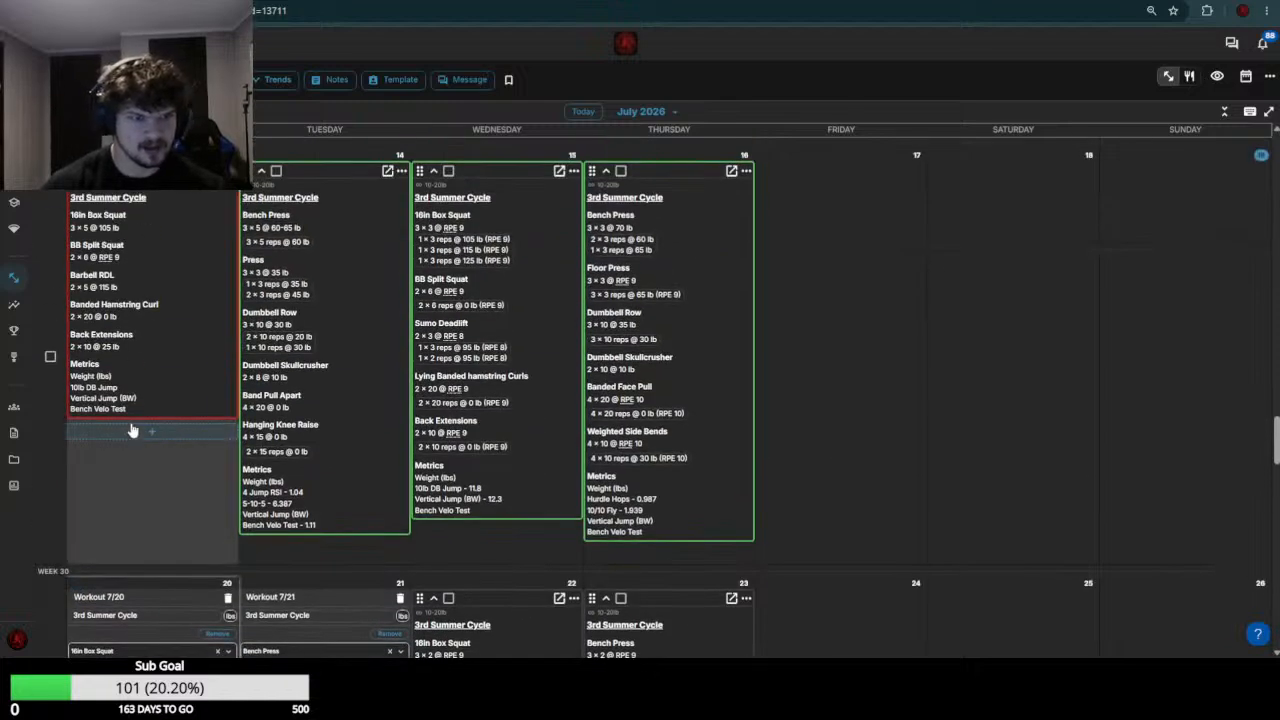
pyautogui.scroll(-8, 140, 400)
pyautogui.click(176, 342)
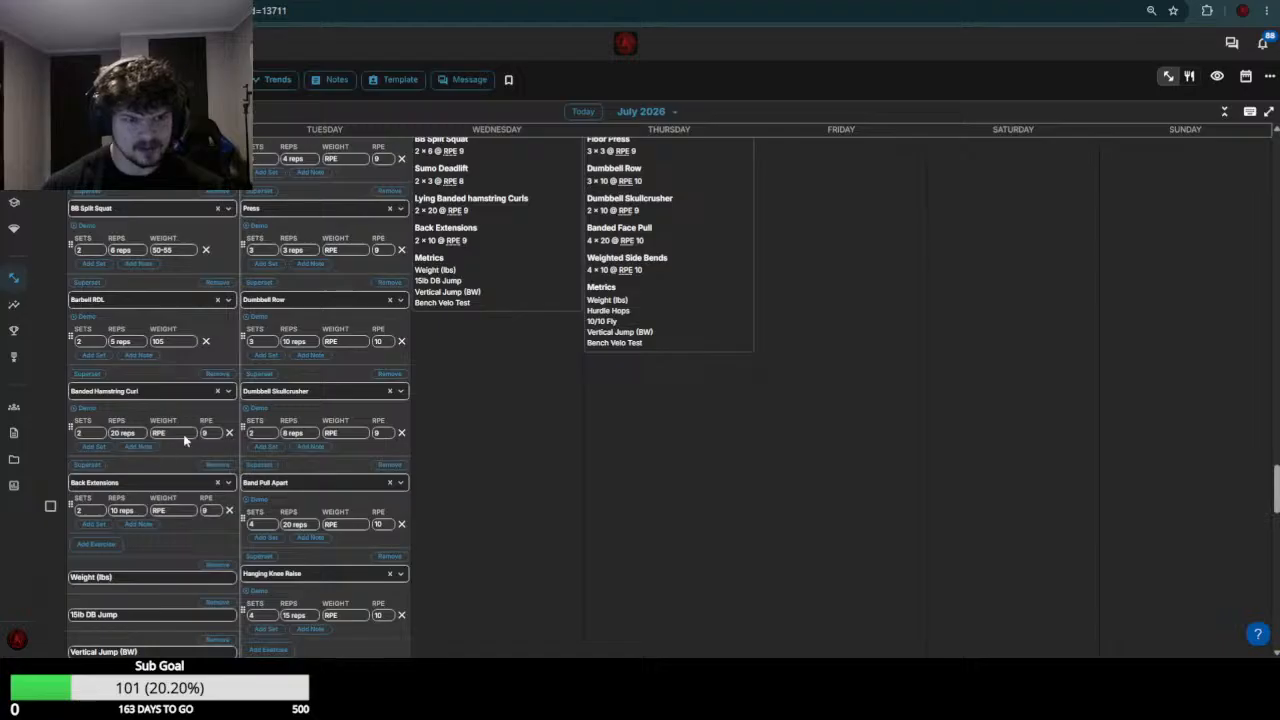
pyautogui.click(184, 435)
pyautogui.write('0')
# Set the July 20 Back Extensions weight to 25, based on the week 29 load, and save the workout
pyautogui.scroll(4, 110, 434)
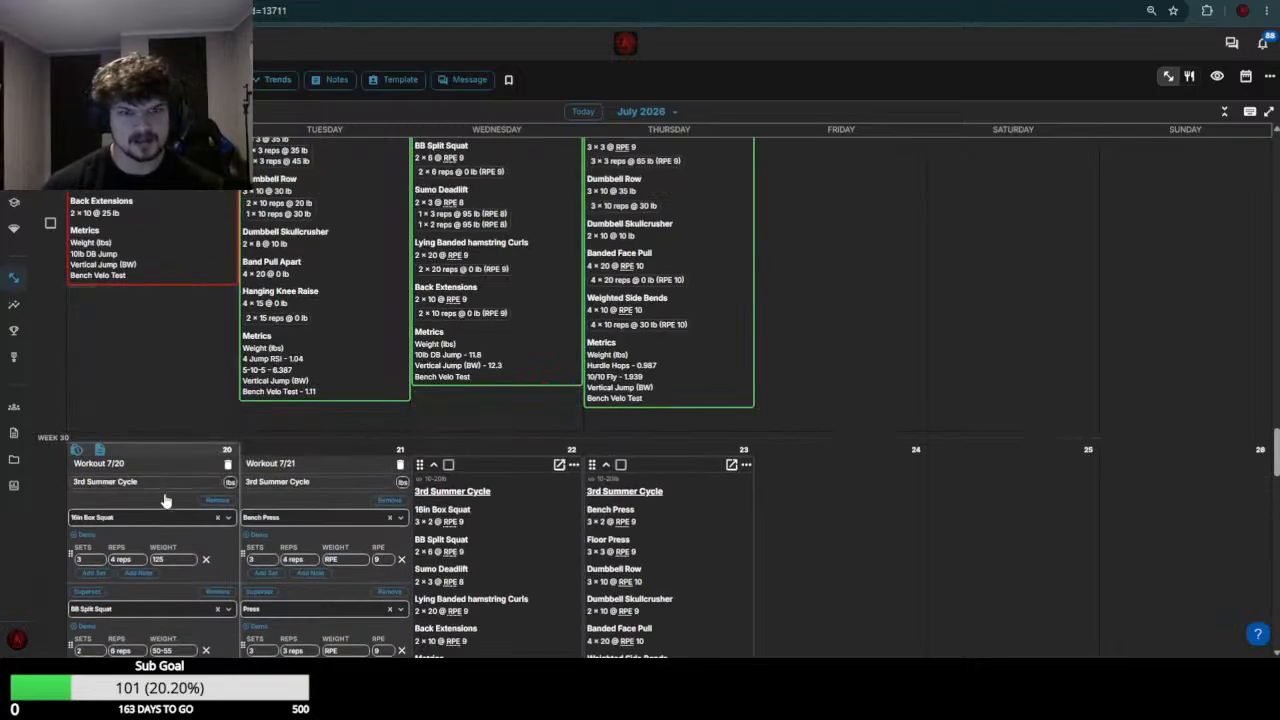
pyautogui.scroll(-5, 156, 375)
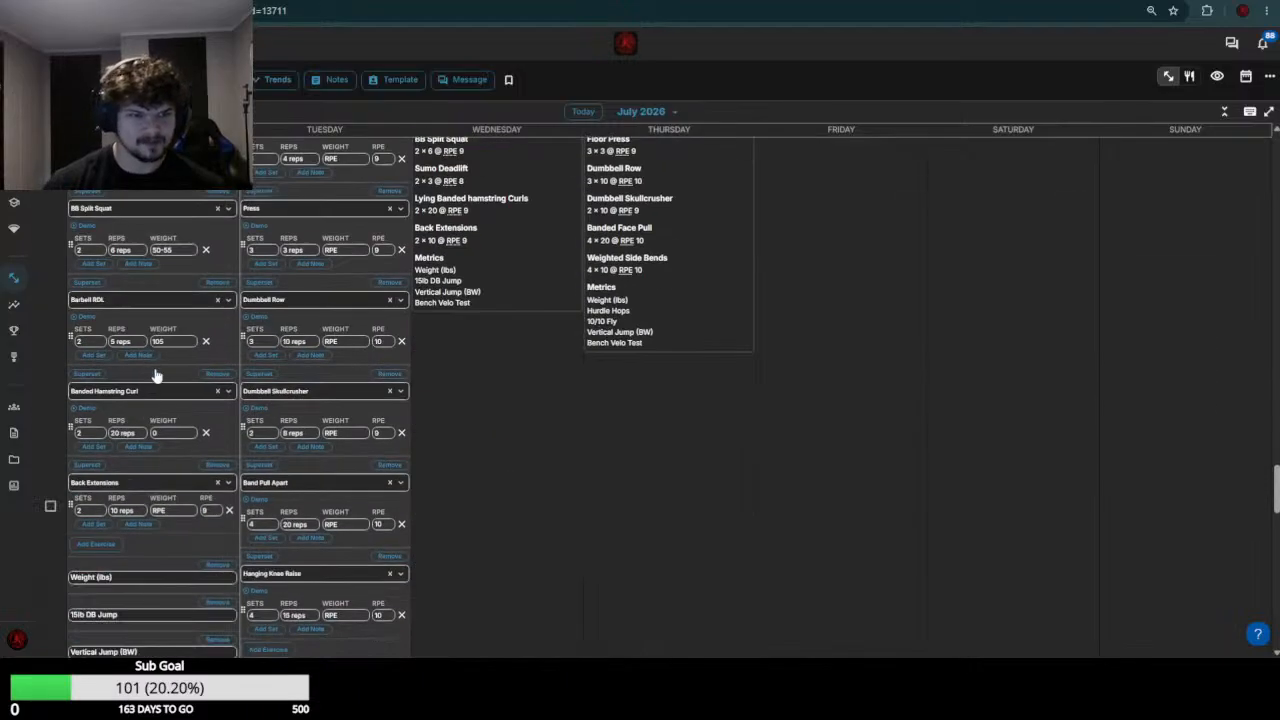
pyautogui.scroll(-2, 156, 375)
pyautogui.click(182, 378)
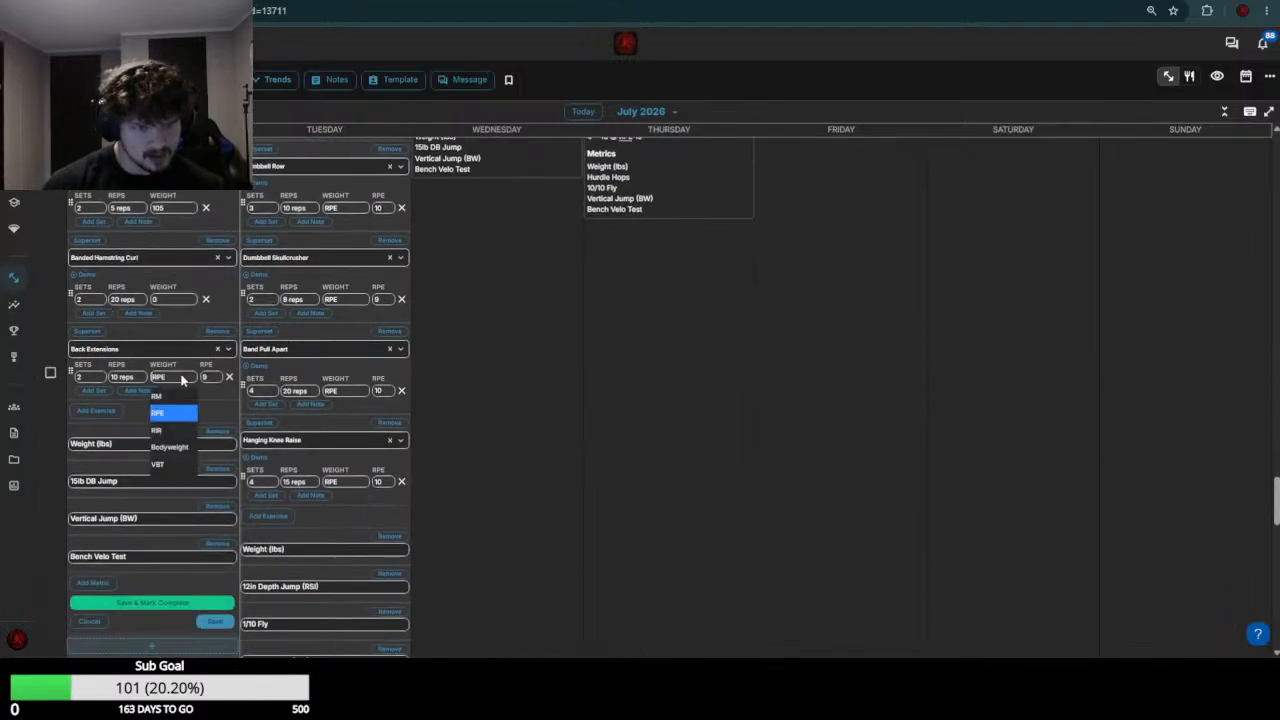
pyautogui.write('25')
pyautogui.press('Return')
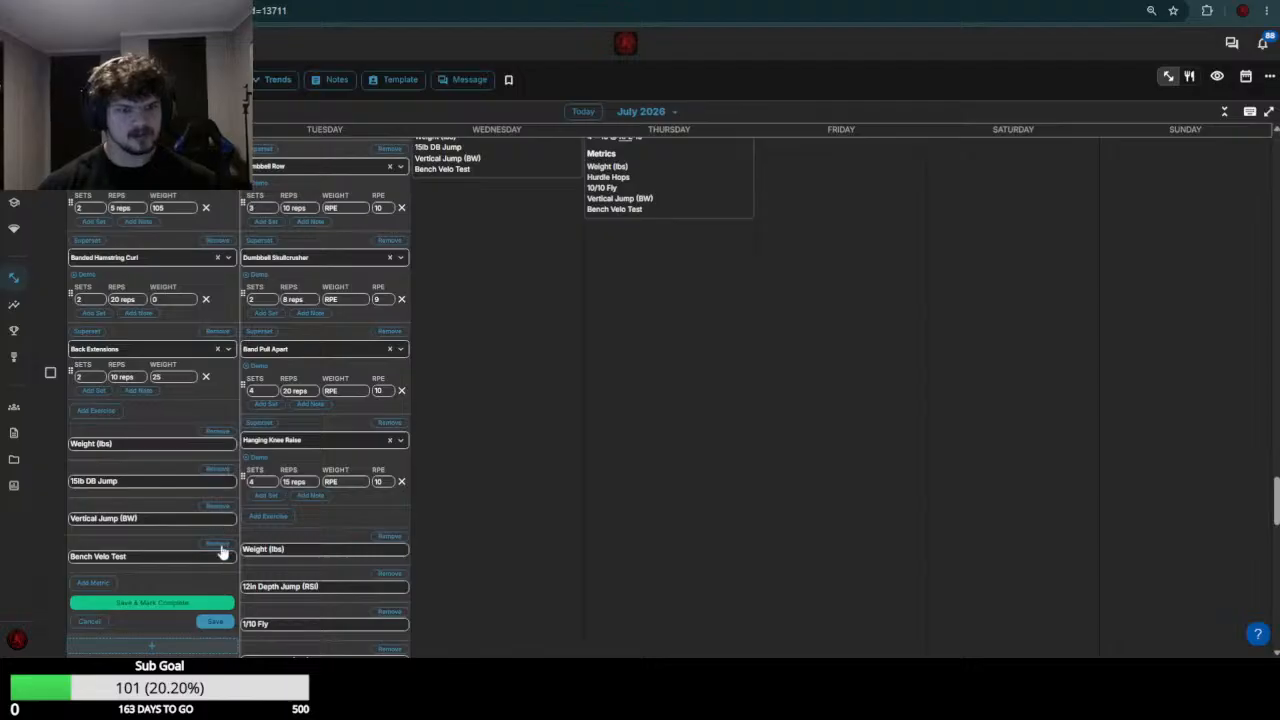
pyautogui.click(215, 621)
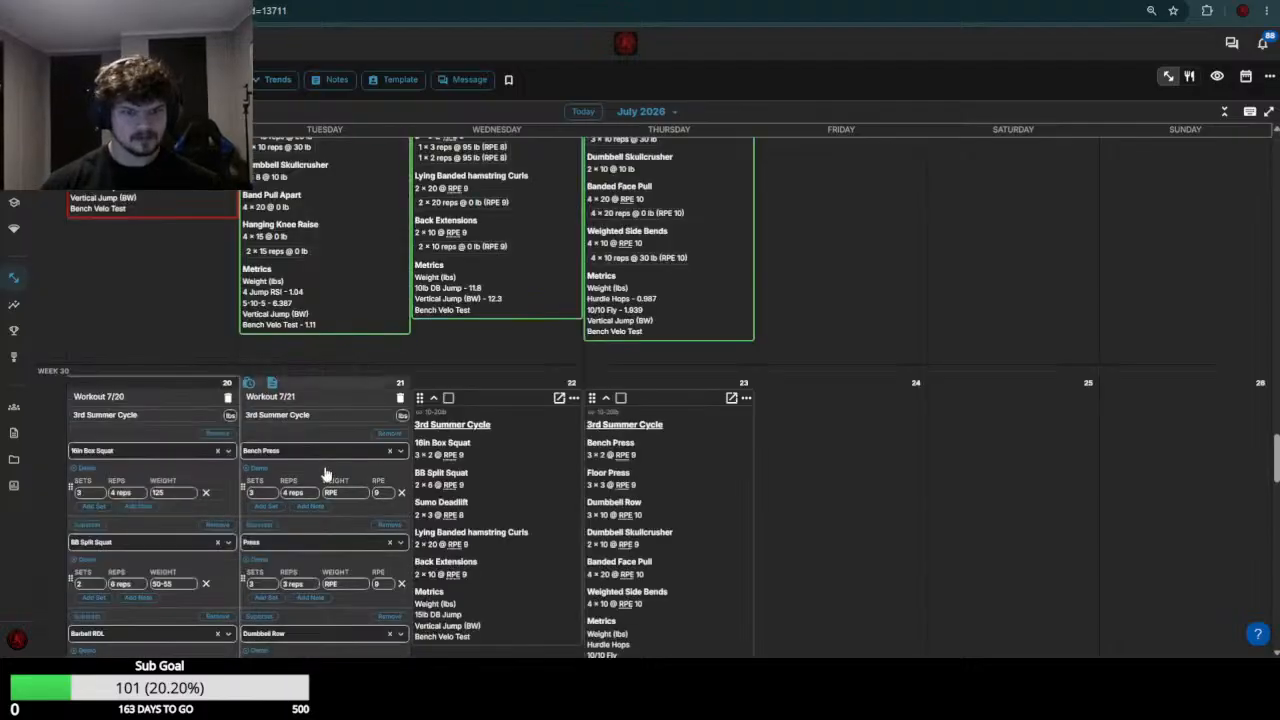
# Check the athlete's week 29 bench press sets and set the July 21 Bench Press weight to 65
pyautogui.scroll(-2, 278, 436)
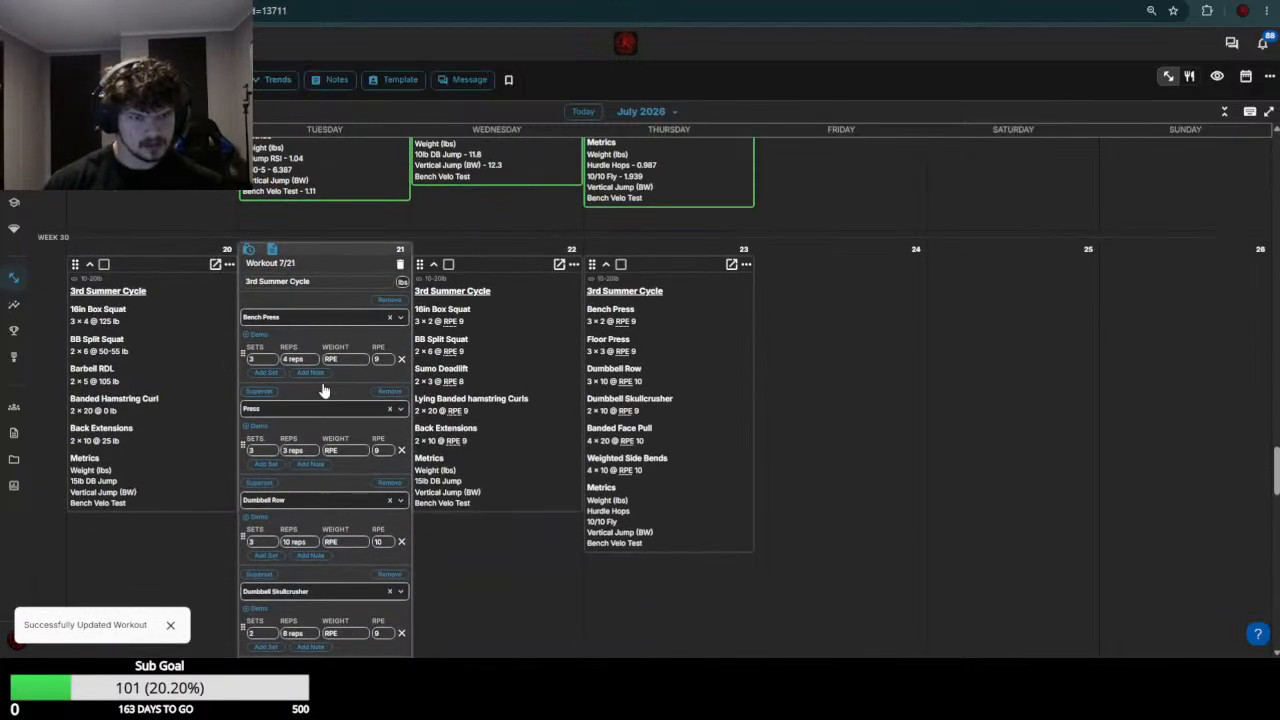
pyautogui.scroll(5, 323, 390)
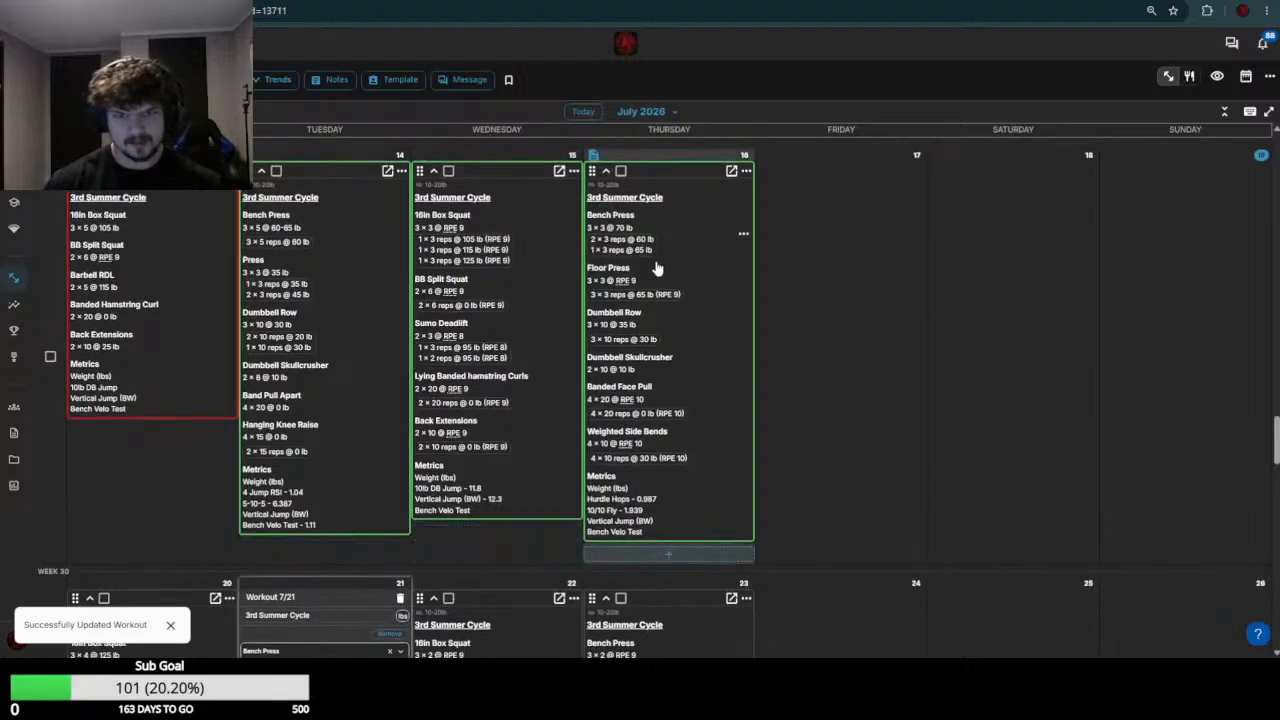
pyautogui.scroll(-5, 367, 318)
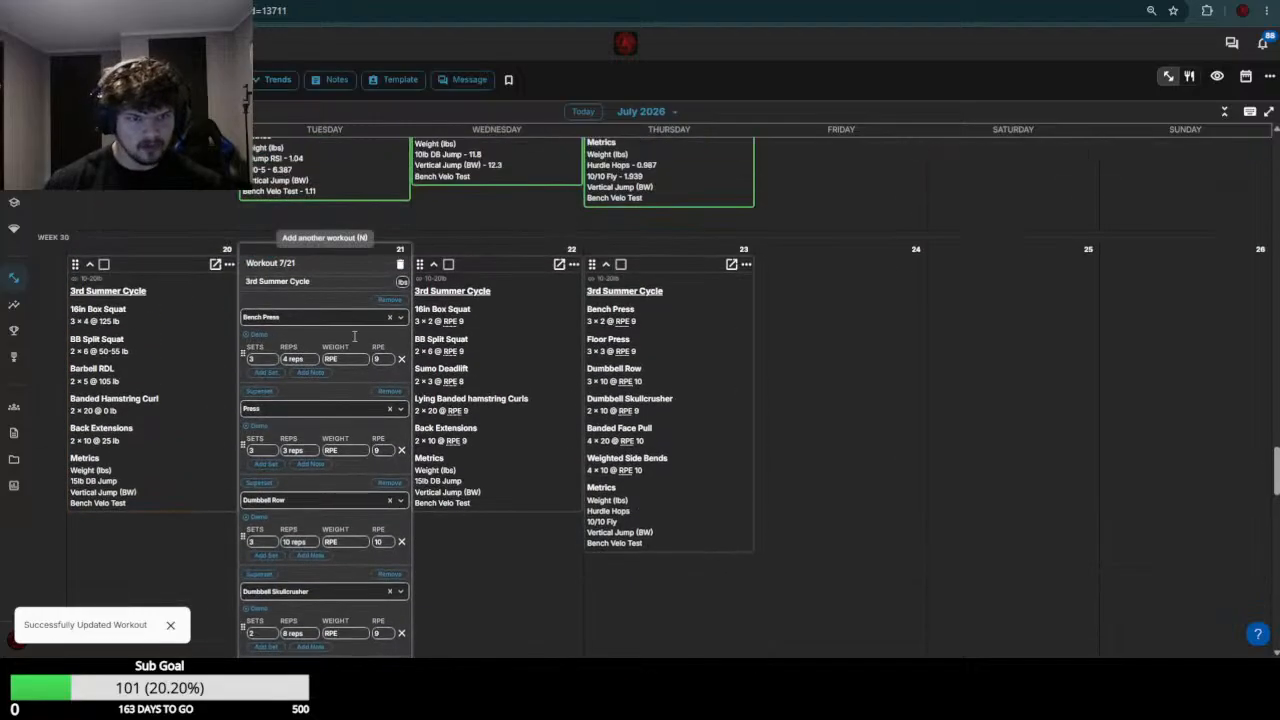
pyautogui.click(351, 362)
pyautogui.write('65')
pyautogui.press('Return')
# Review the week 29 Press sets and set the July 21 Press weight to 50
pyautogui.scroll(4, 342, 361)
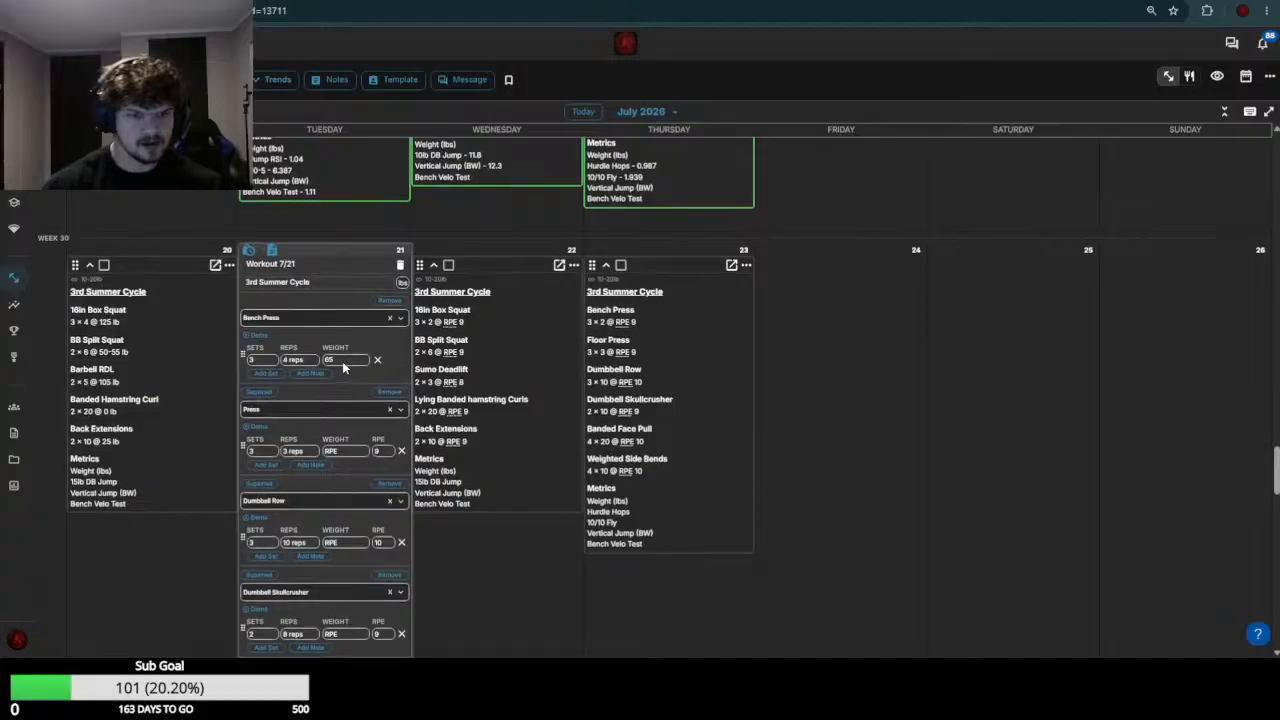
pyautogui.scroll(-3, 332, 436)
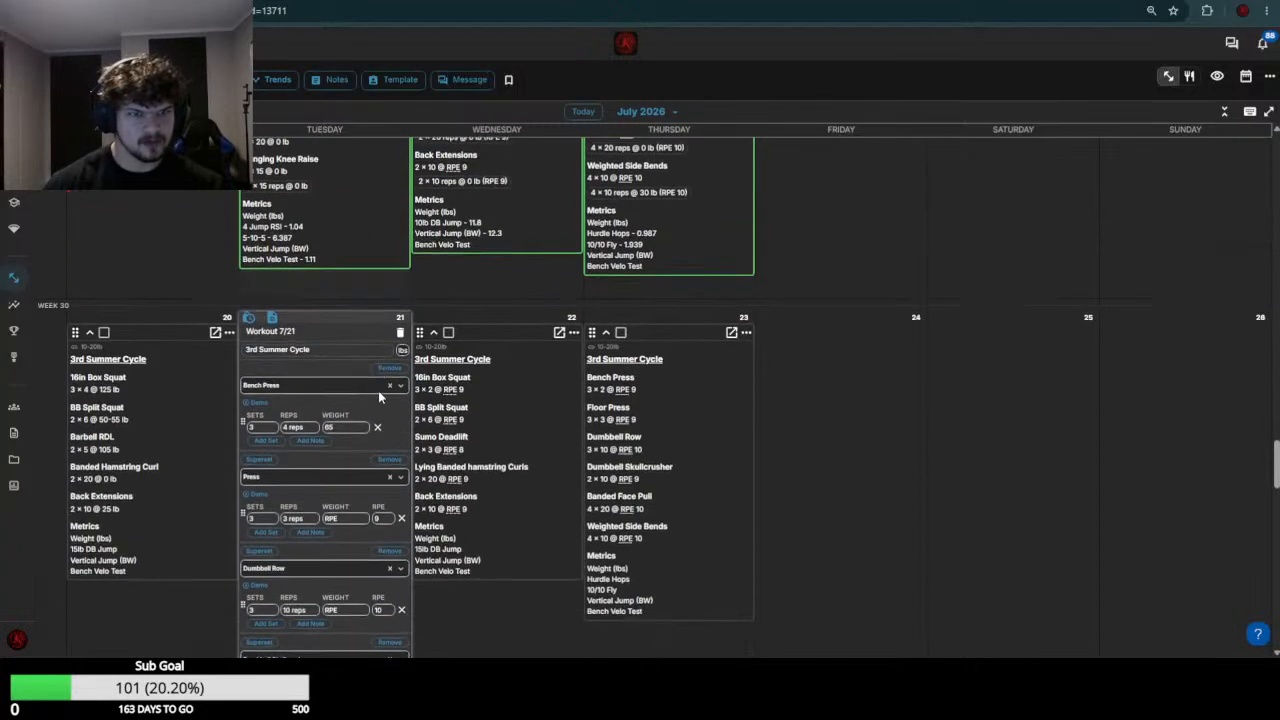
pyautogui.click(340, 517)
pyautogui.write('4')
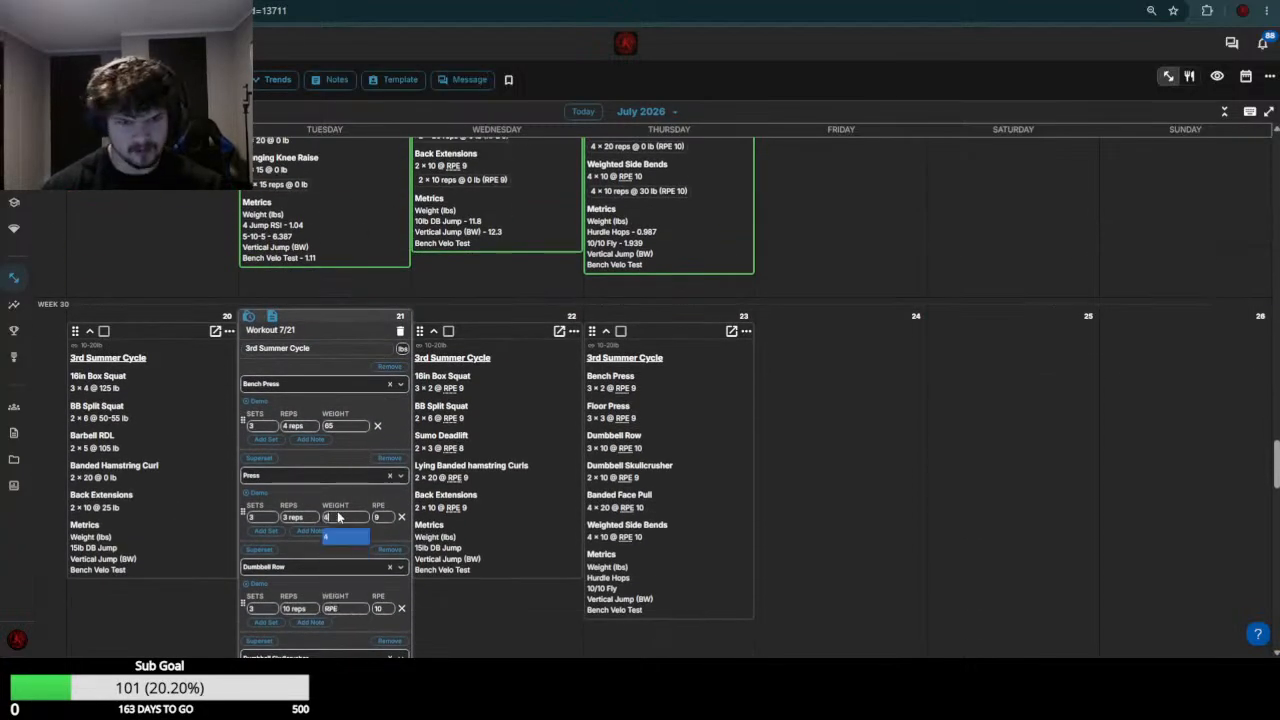
pyautogui.press('BackSpace')
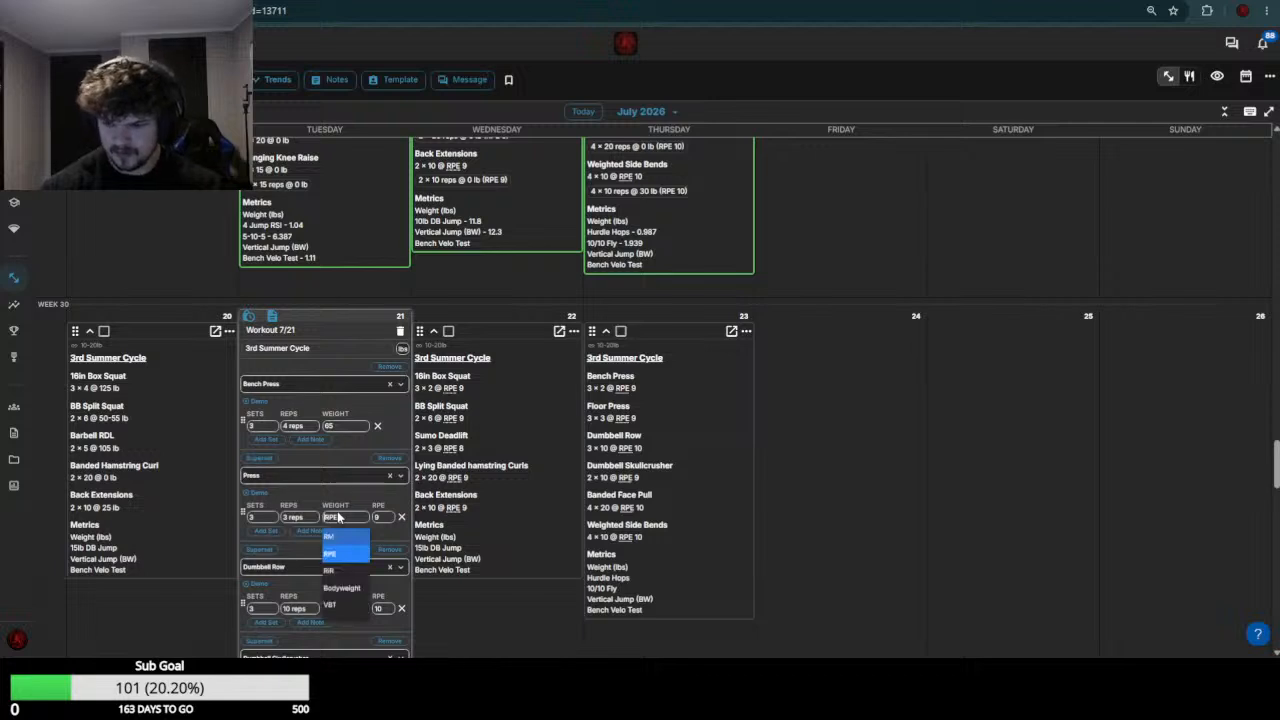
pyautogui.write('0')
pyautogui.press('BackSpace')
pyautogui.write('50')
pyautogui.press('Return')
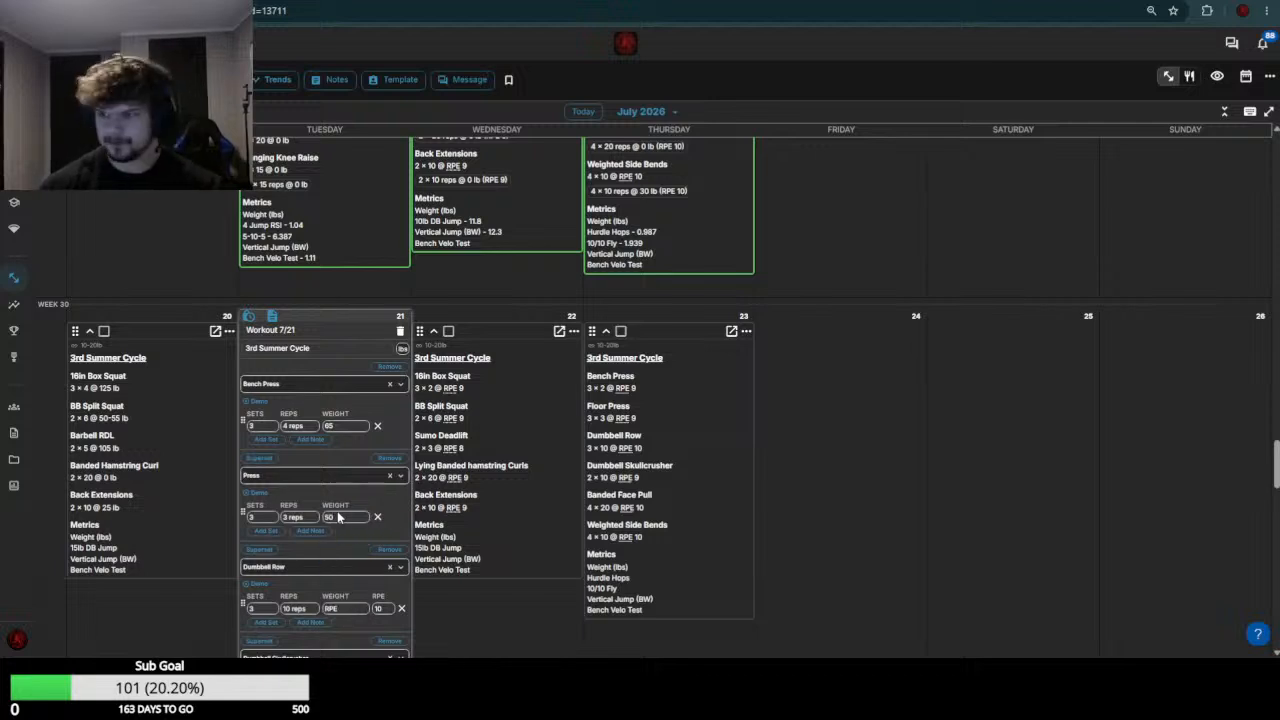
# Compare the week 29 Dumbbell Row loads and set the July 21 Dumbbell Row weight to 35
pyautogui.scroll(-3, 338, 517)
pyautogui.scroll(8, 357, 449)
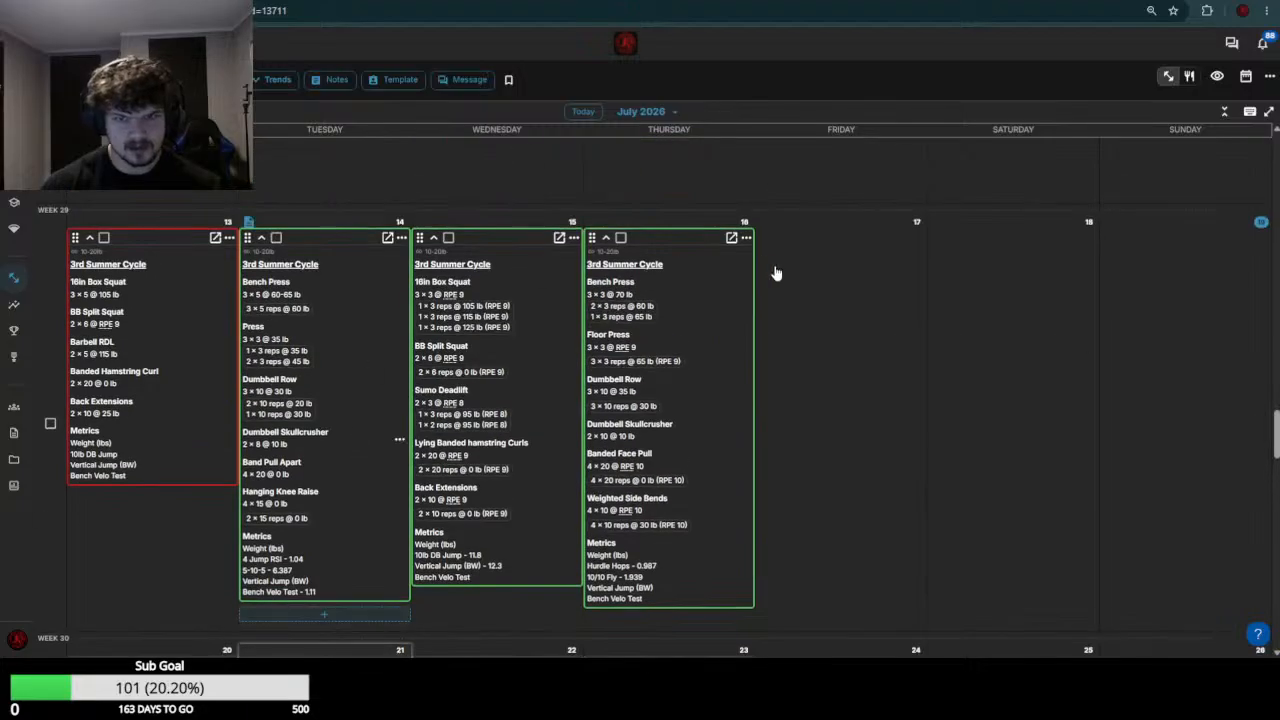
pyautogui.scroll(5, 320, 428)
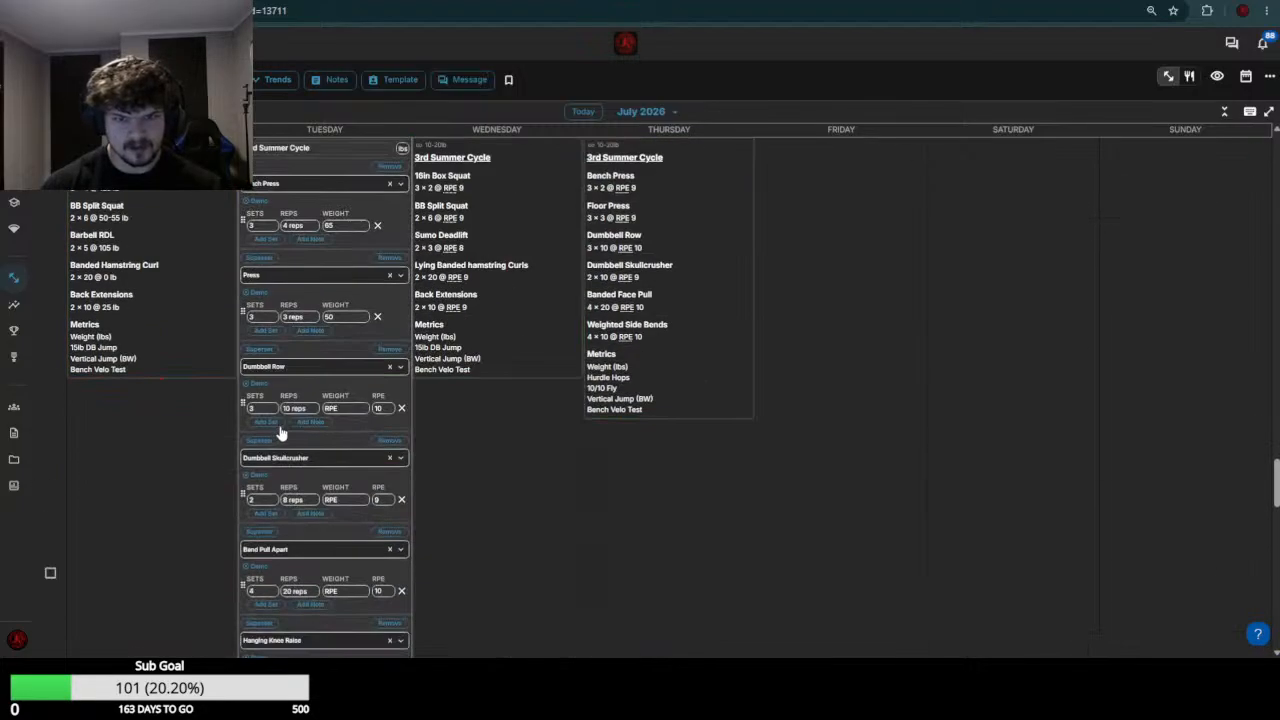
pyautogui.click(350, 410)
pyautogui.write('35')
pyautogui.press('Return')
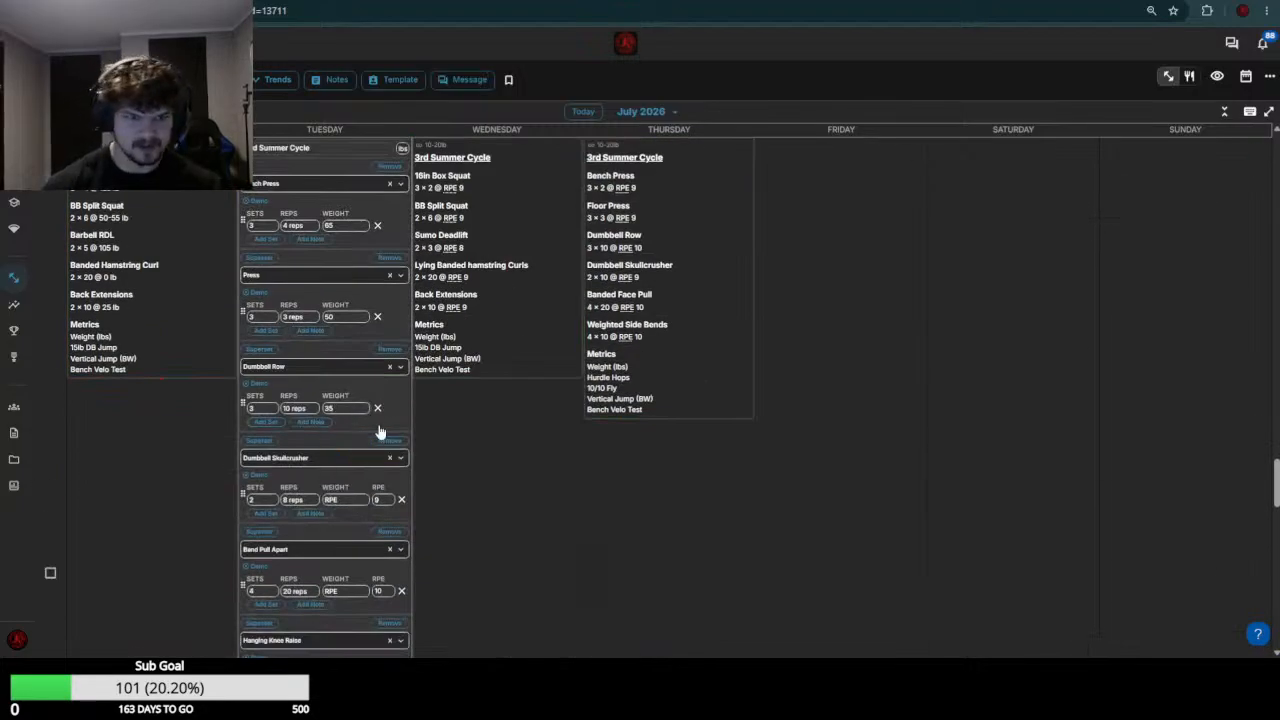
# Check the week 29 Dumbbell Skullcrusher loads and set the July 21 Dumbbell Skullcrusher weight to 15
pyautogui.scroll(4, 390, 460)
pyautogui.scroll(-1, 637, 466)
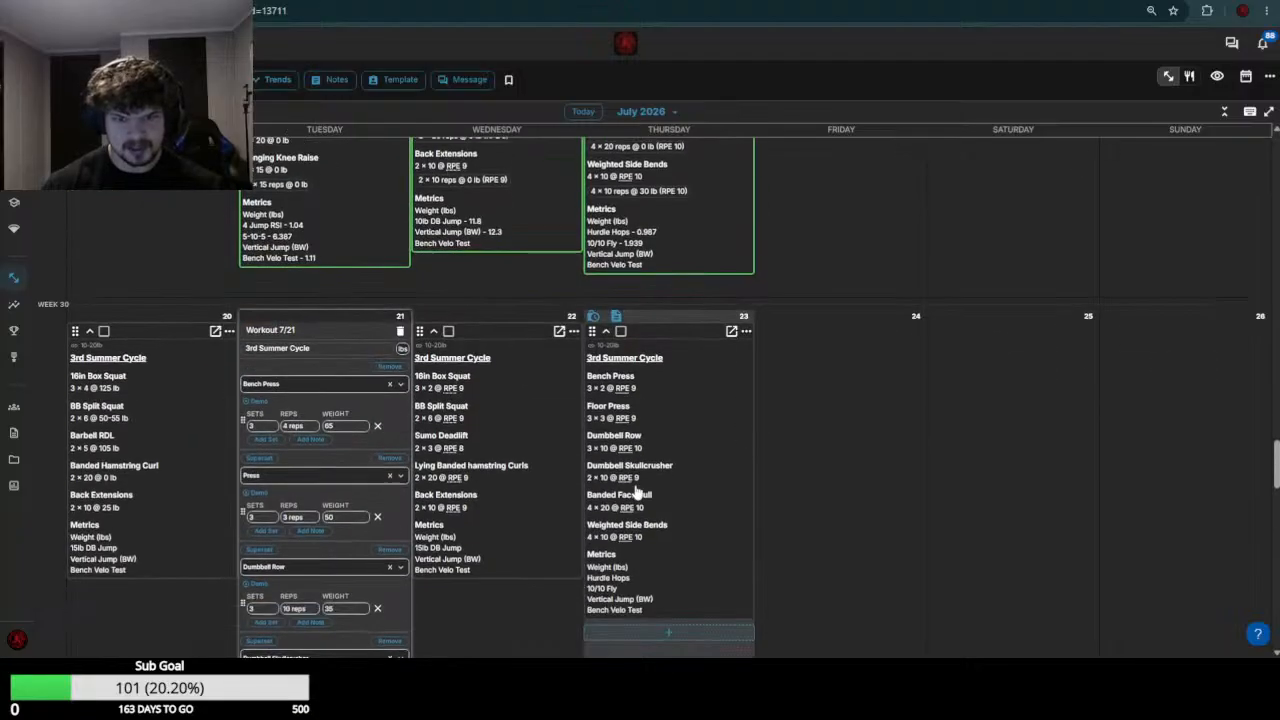
pyautogui.scroll(3, 605, 430)
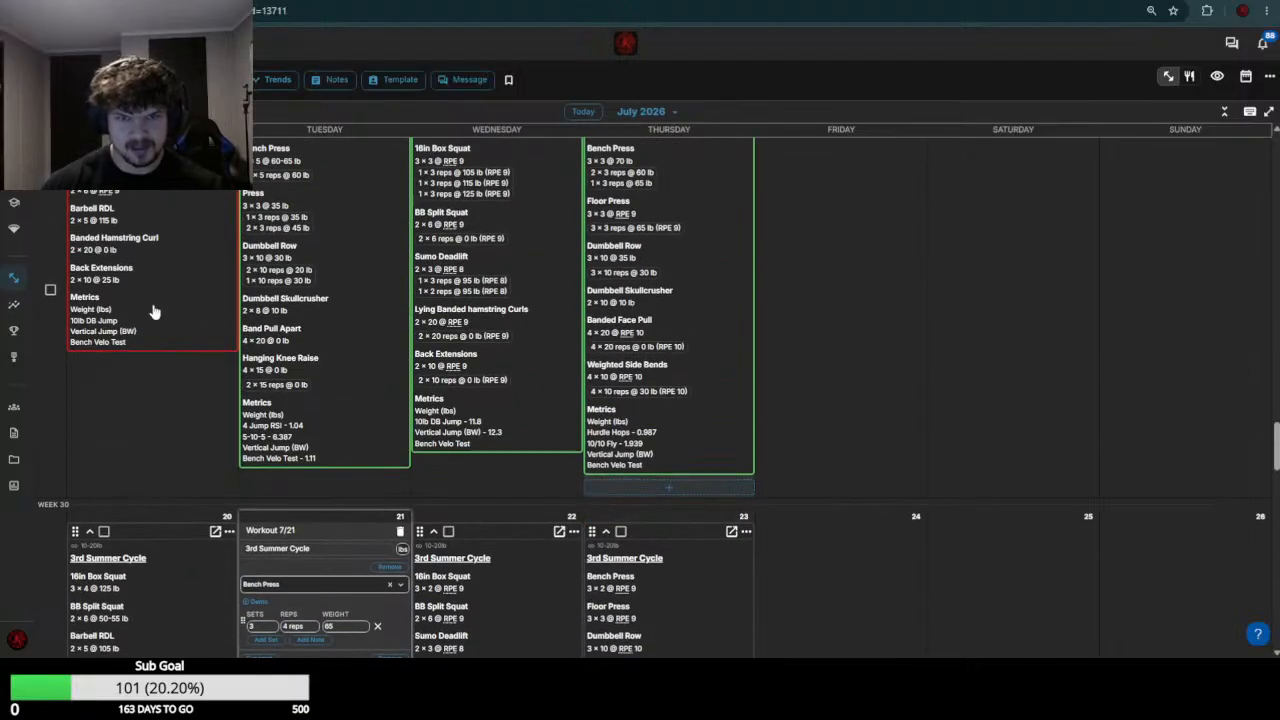
pyautogui.scroll(-7, 157, 309)
pyautogui.click(330, 432)
pyautogui.write('15')
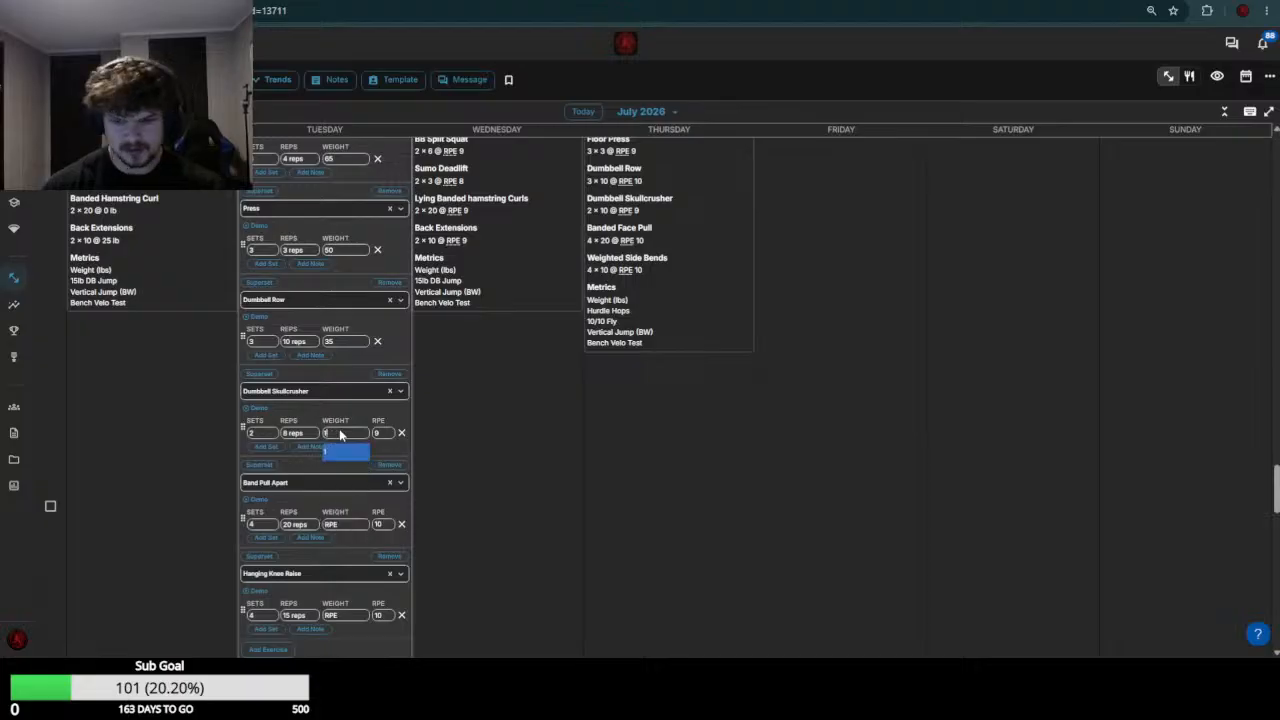
pyautogui.press('Return')
# Set this athlete's July 21 Band Pull Apart and Hanging Knee Raise weights to 0 and save the workout
pyautogui.click(345, 524)
pyautogui.write('0')
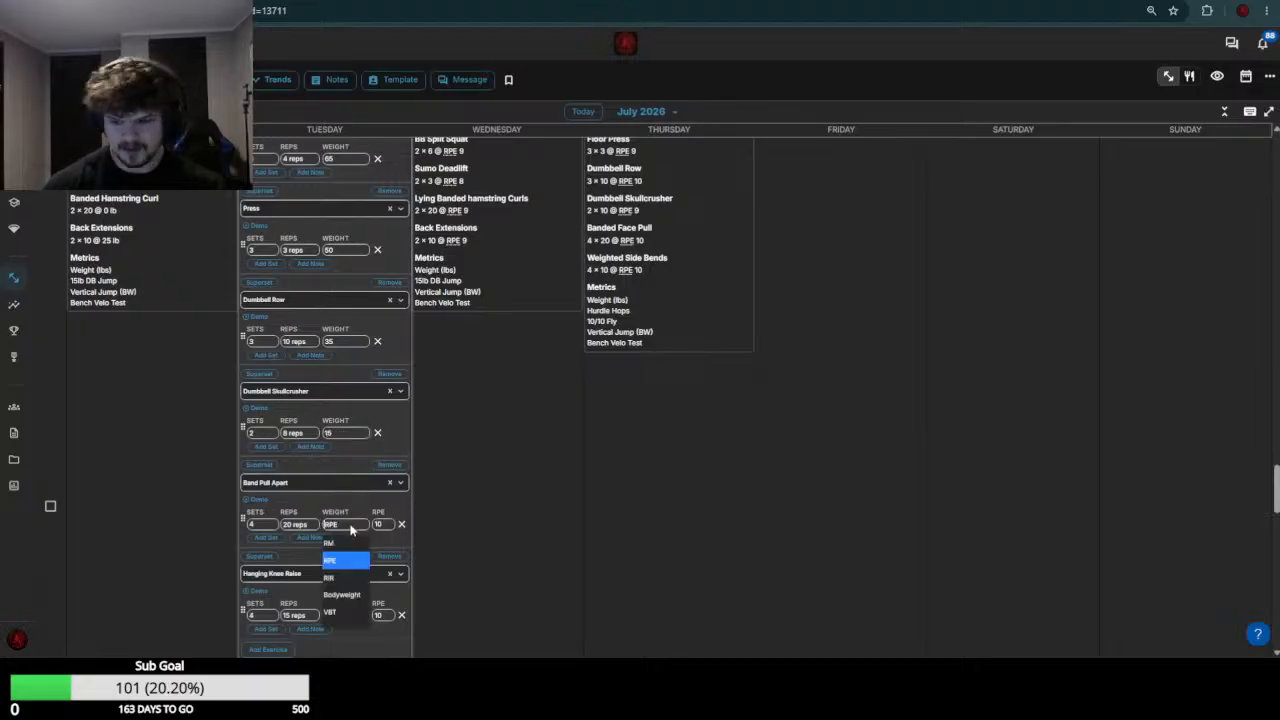
pyautogui.press('Return')
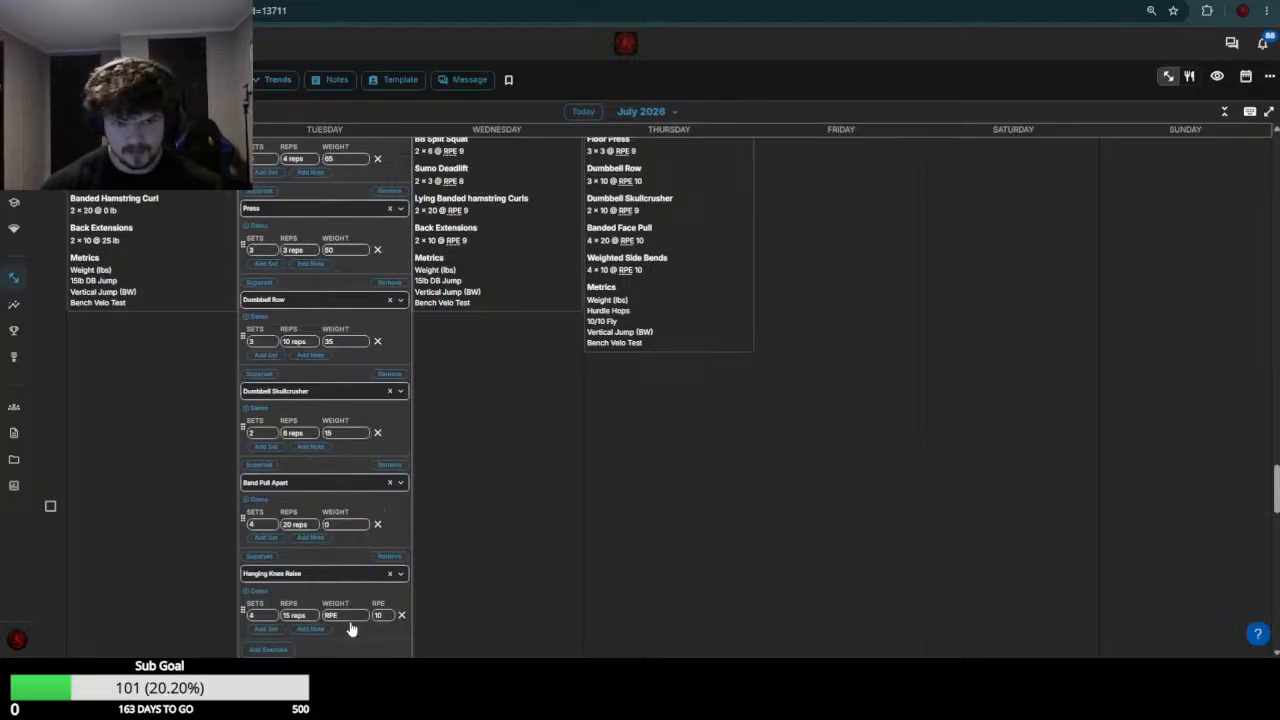
pyautogui.scroll(2, 351, 625)
pyautogui.scroll(-3, 383, 448)
pyautogui.click(355, 482)
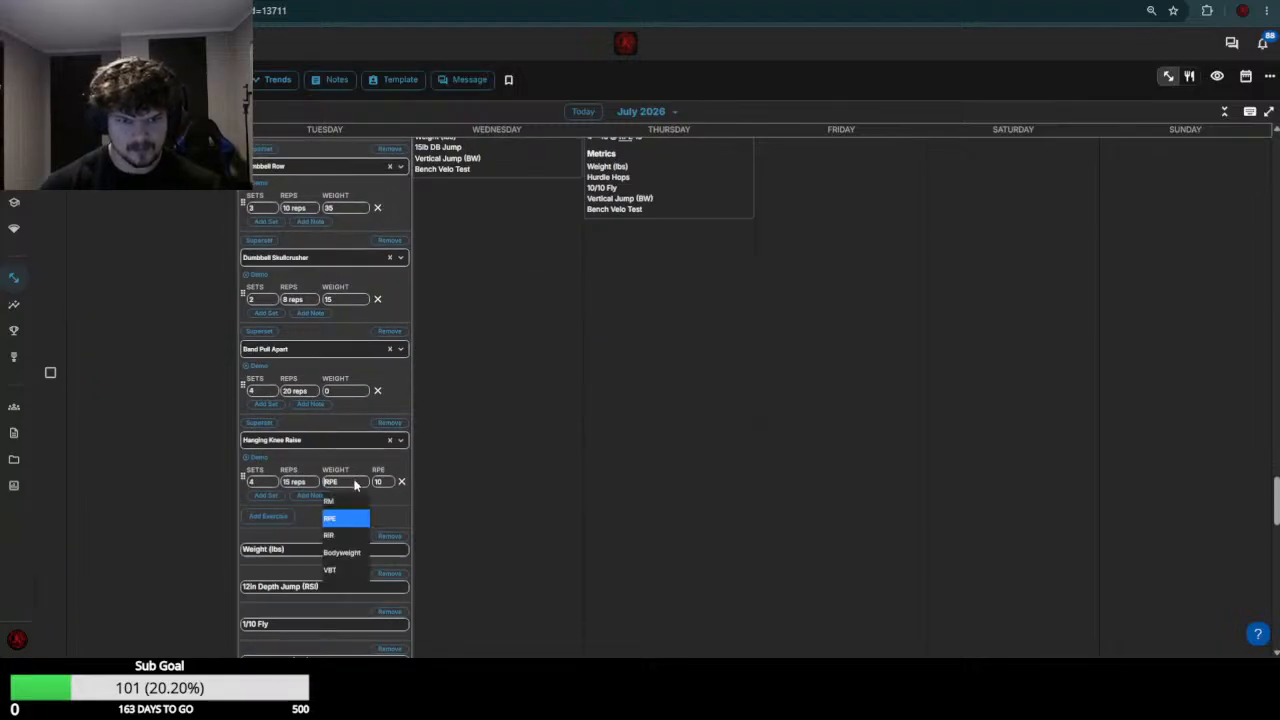
pyautogui.write('0')
pyautogui.press('Return')
pyautogui.scroll(-4, 400, 357)
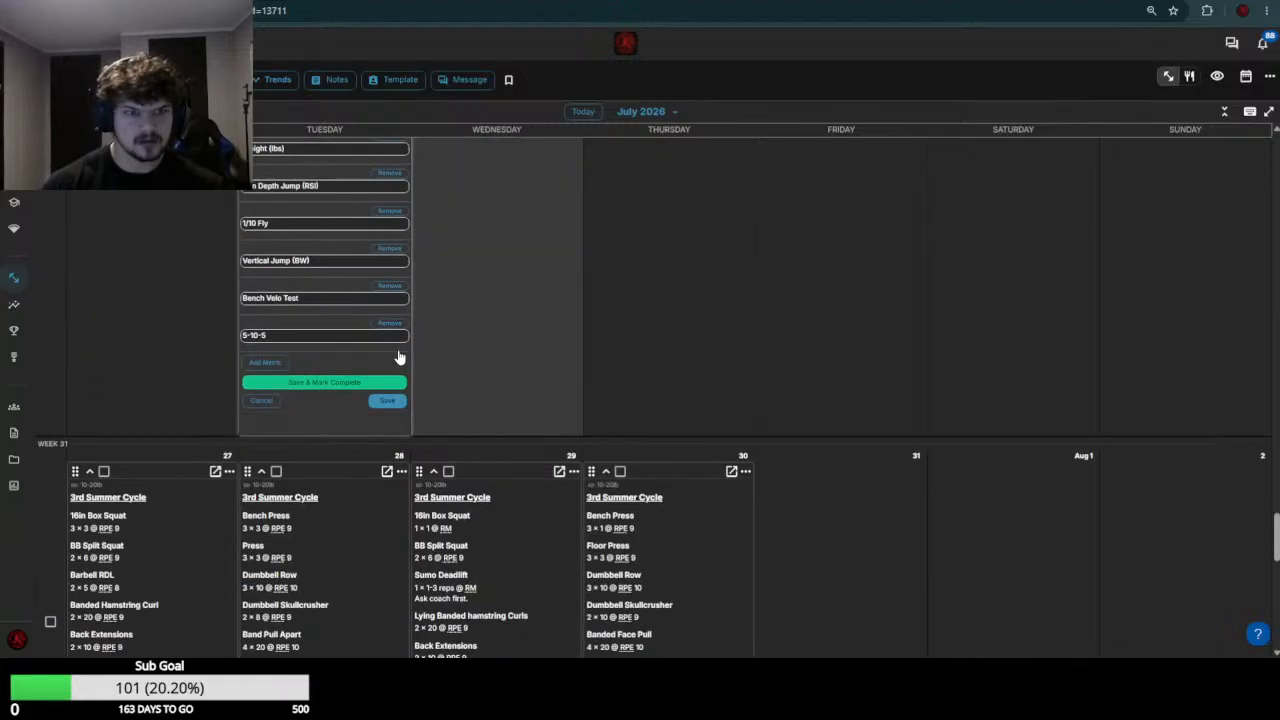
pyautogui.click(385, 400)
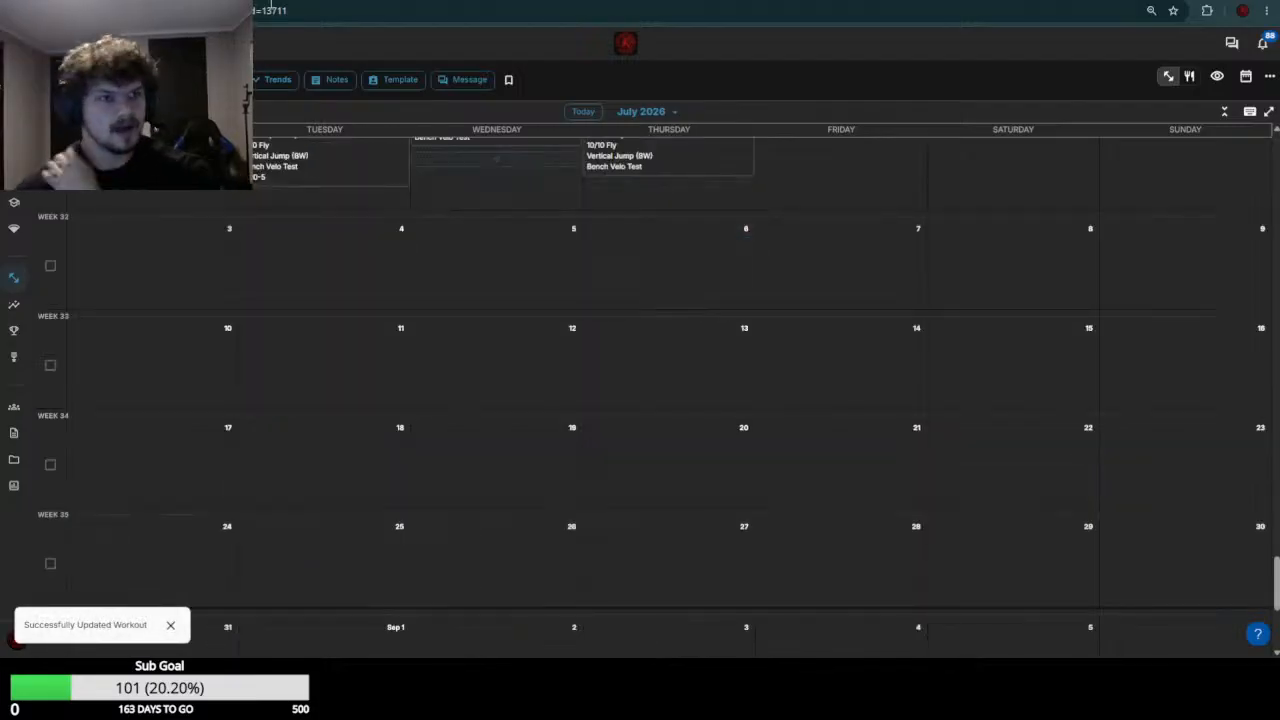
# Switch to the next athlete's calendar and open the July 20 and July 21 workouts of week 30 for editing
pyautogui.scroll(10, 671, 268)
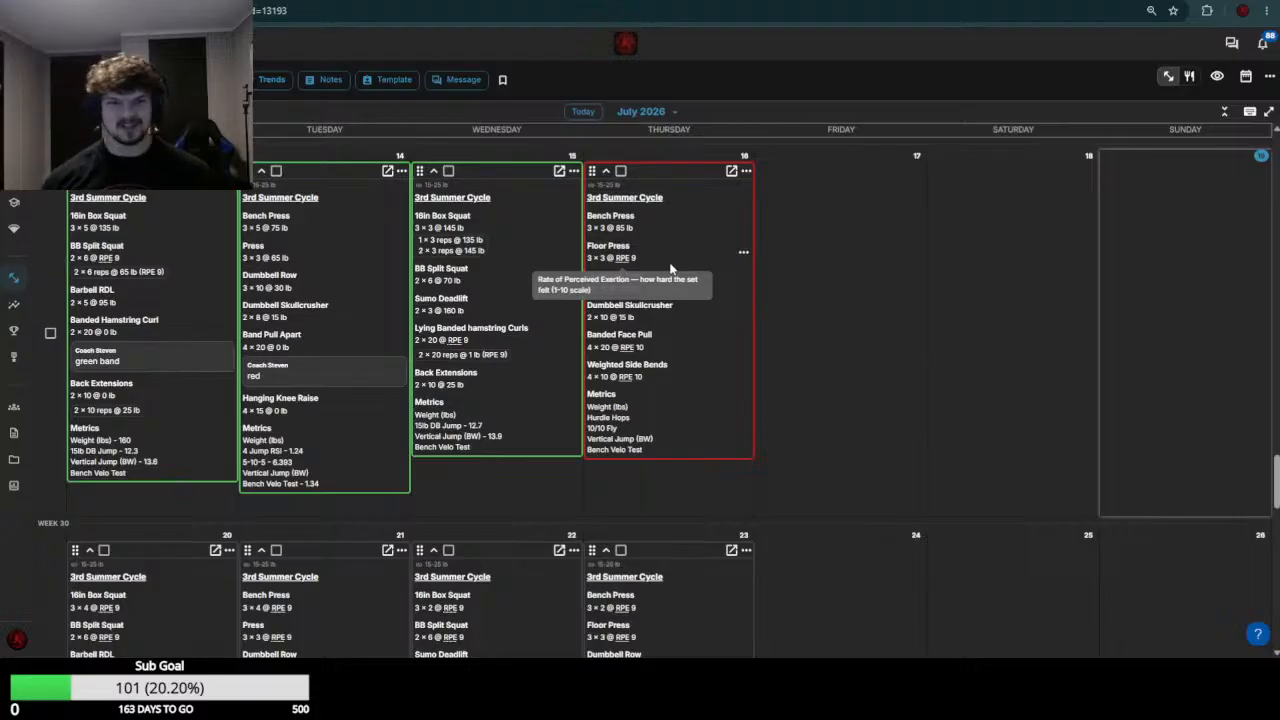
pyautogui.scroll(-2, 383, 210)
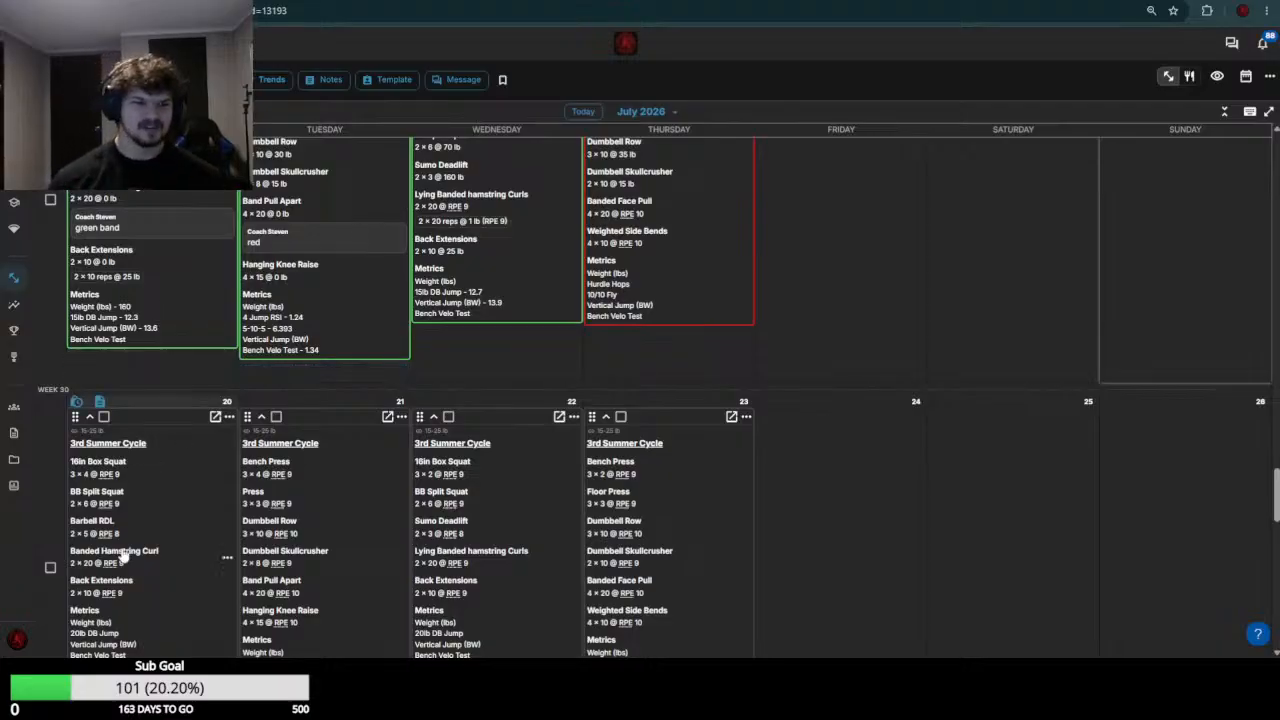
pyautogui.click(203, 552)
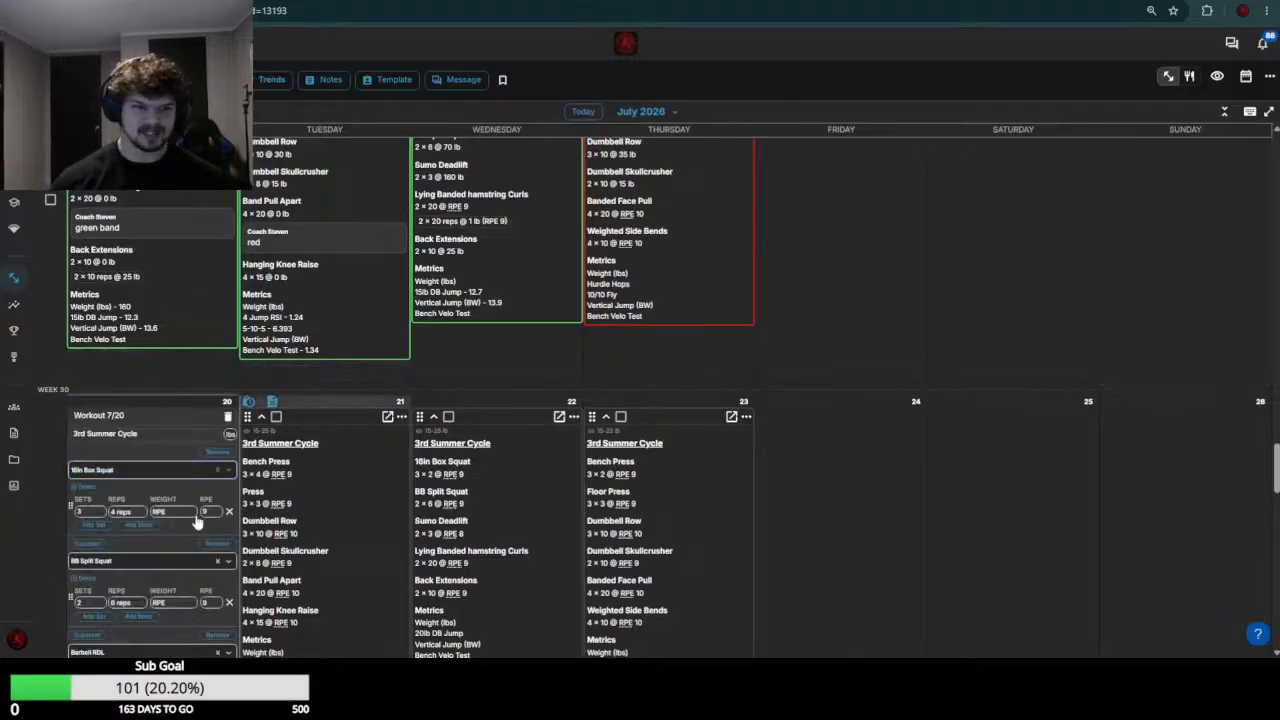
pyautogui.scroll(4, 145, 535)
pyautogui.scroll(-3, 201, 507)
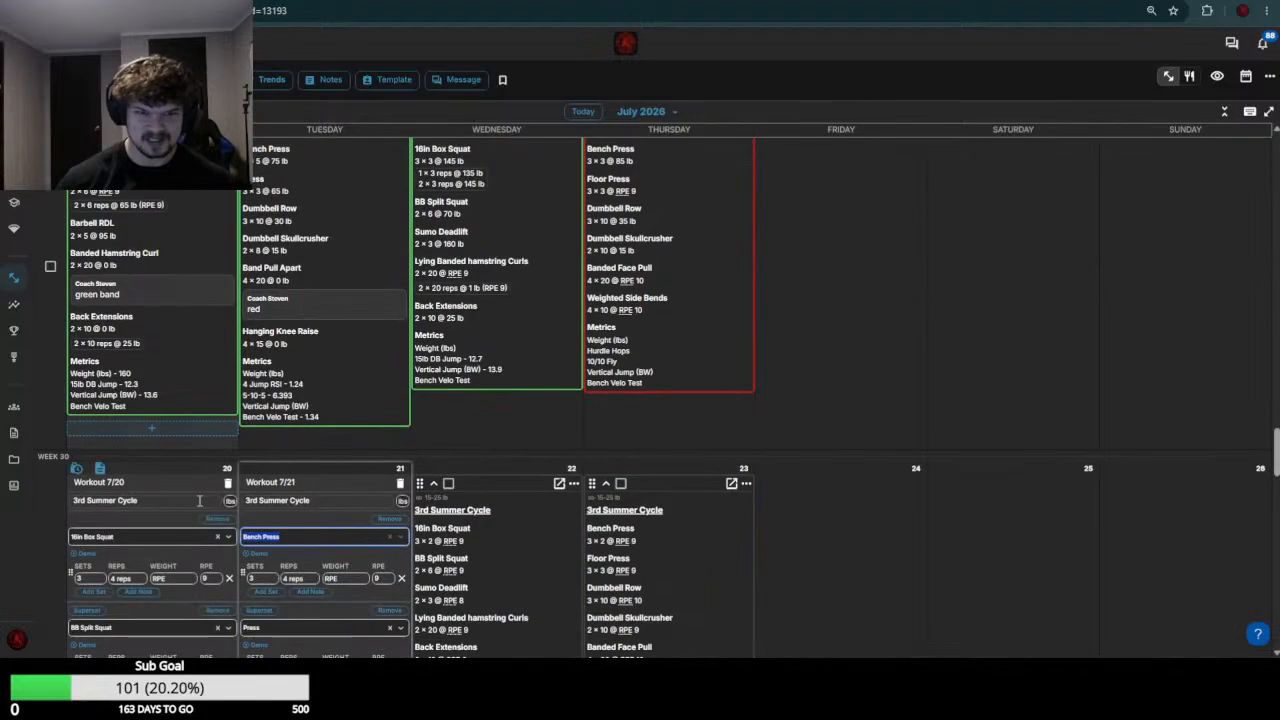
pyautogui.scroll(-2, 175, 500)
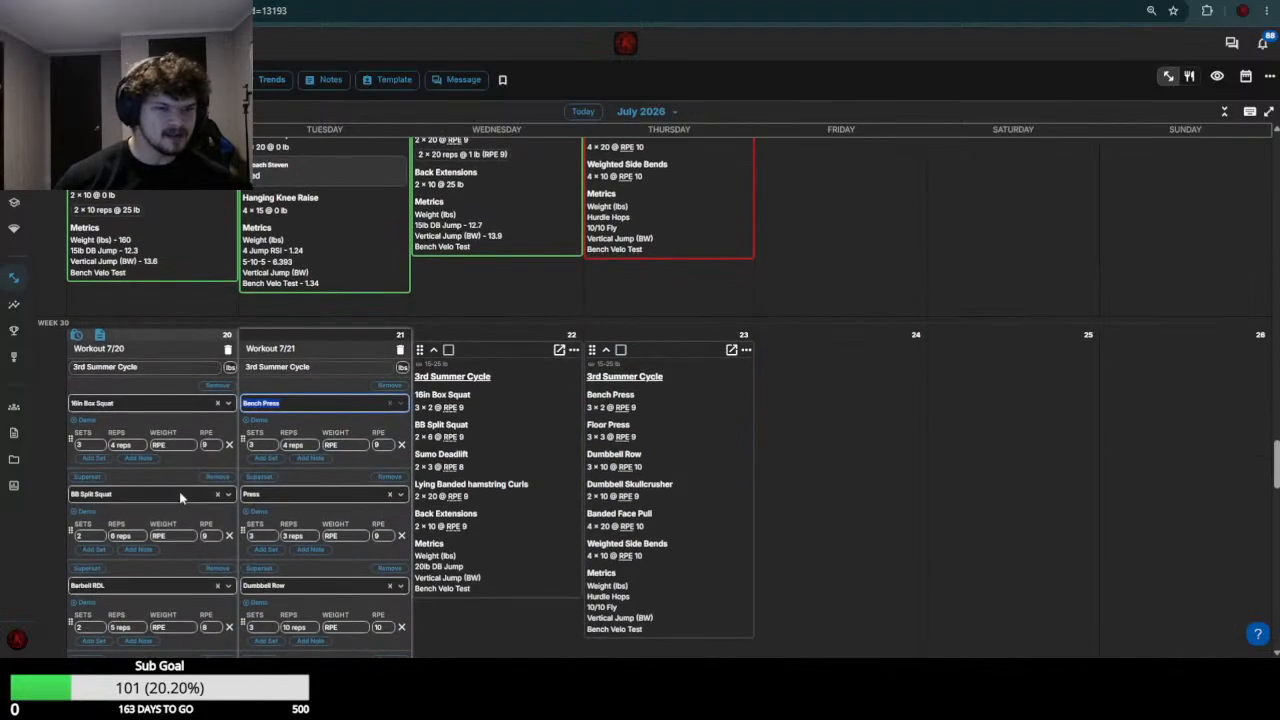
# Set the July 20 weights to 145 for 16in Box Squat and 75 for BB Split Squat
pyautogui.click(172, 450)
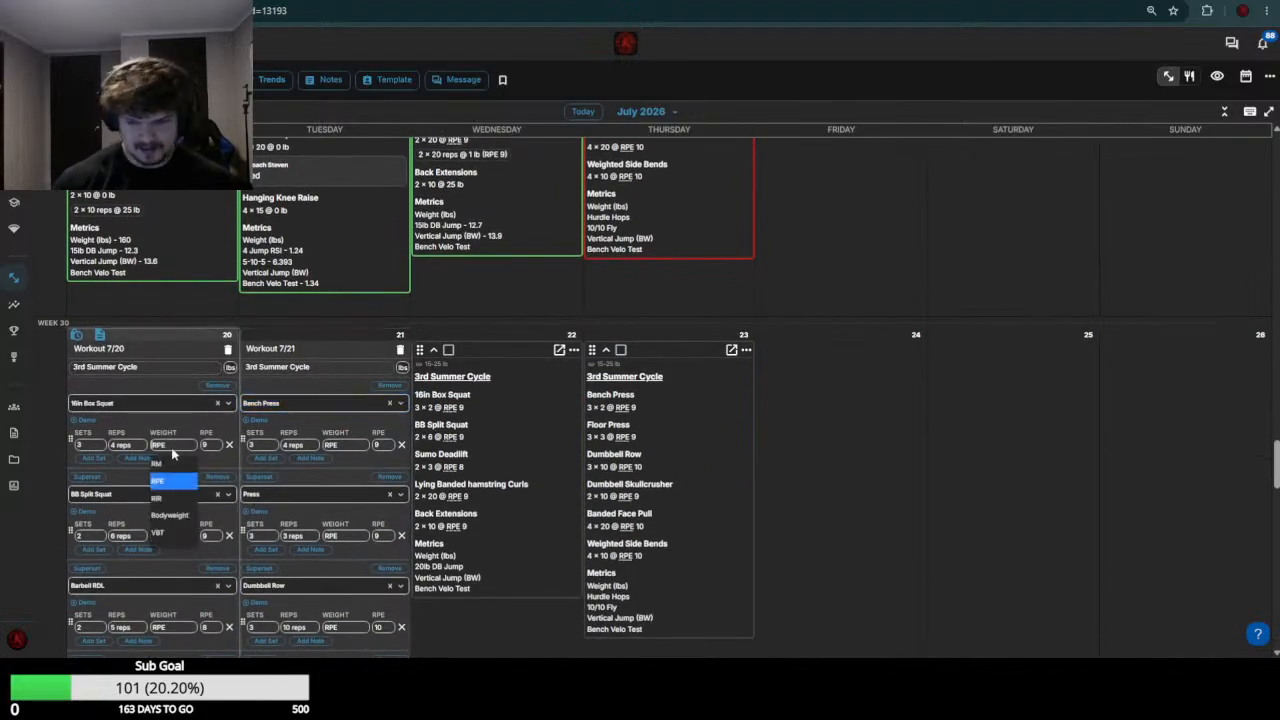
pyautogui.write('145')
pyautogui.scroll(2, 178, 534)
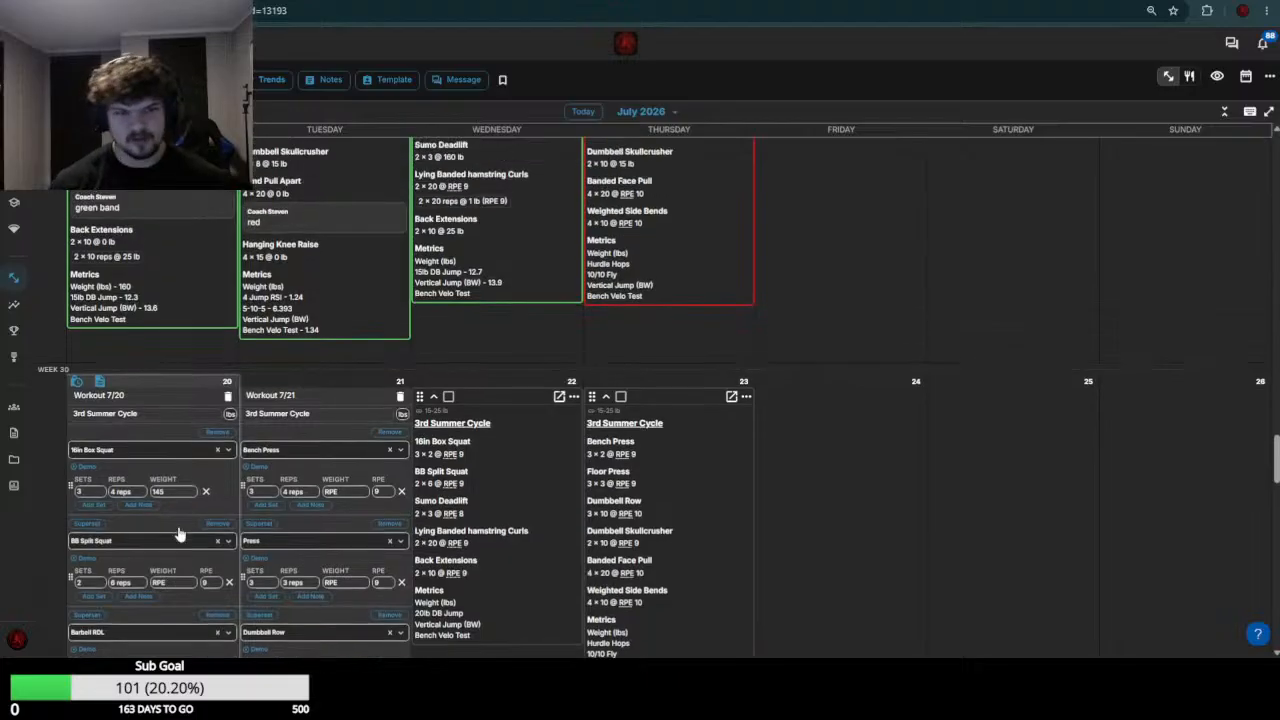
pyautogui.scroll(-2, 178, 534)
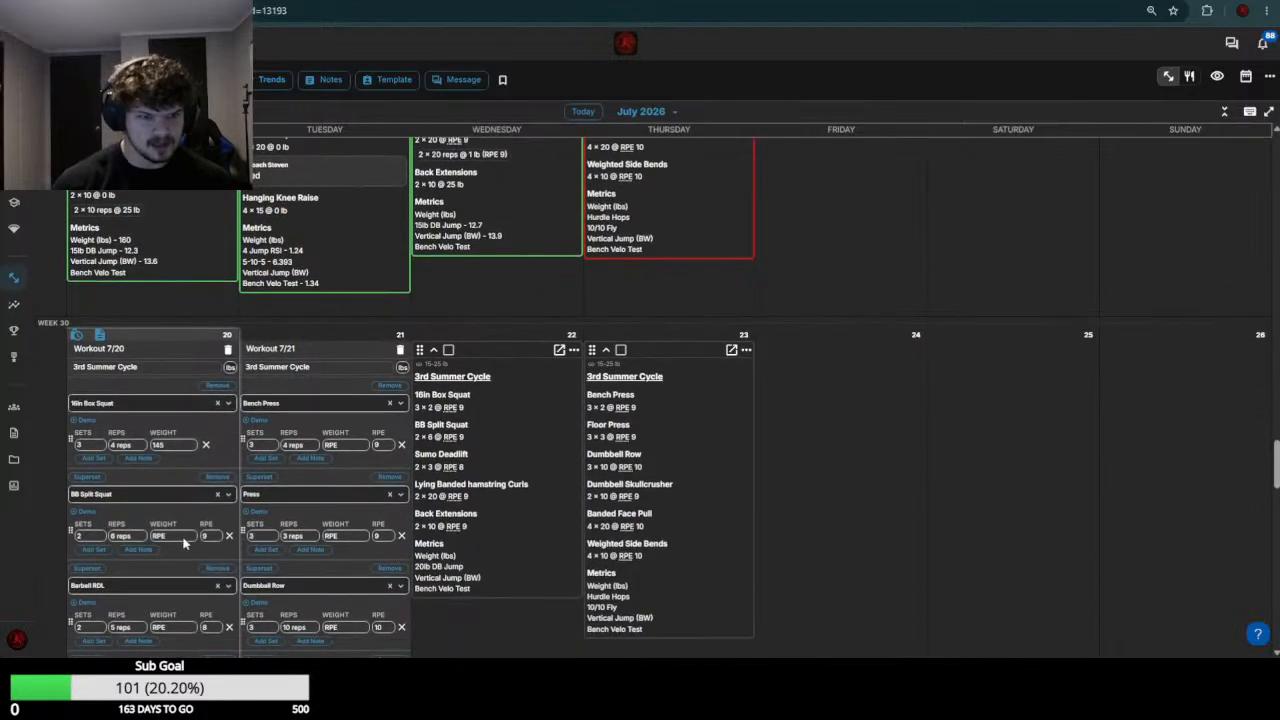
pyautogui.click(183, 539)
pyautogui.write('75')
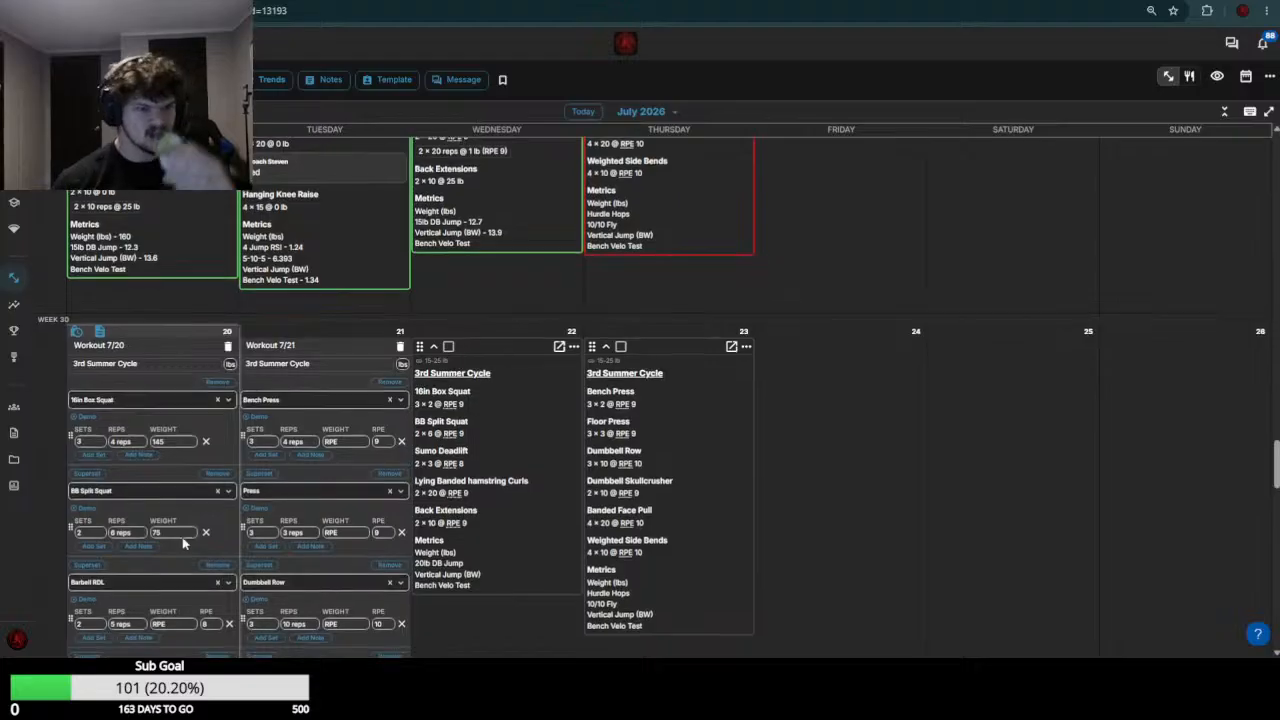
# Check the week 29 loads and set the July 20 weights to 105 for Barbell RDL and 0 for Banded Hamstring Curl
pyautogui.scroll(-2, 183, 543)
pyautogui.scroll(5, 176, 290)
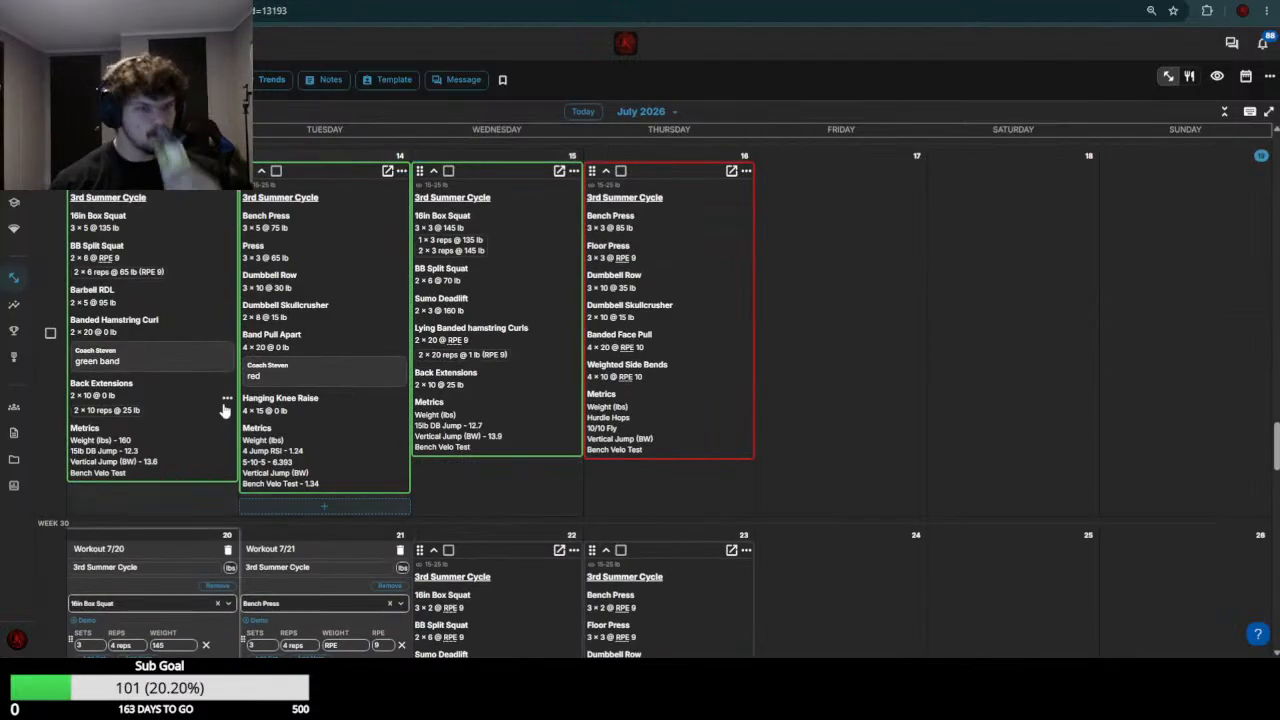
pyautogui.scroll(-5, 229, 471)
pyautogui.click(172, 495)
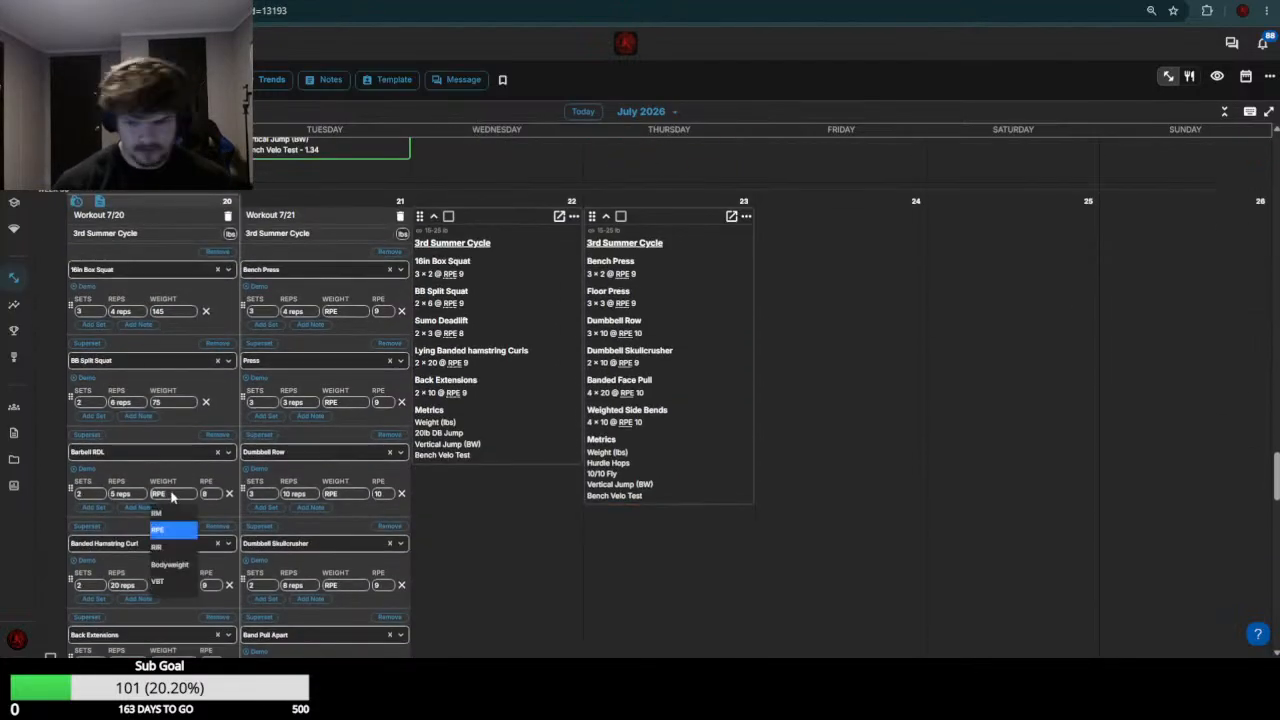
pyautogui.write('105')
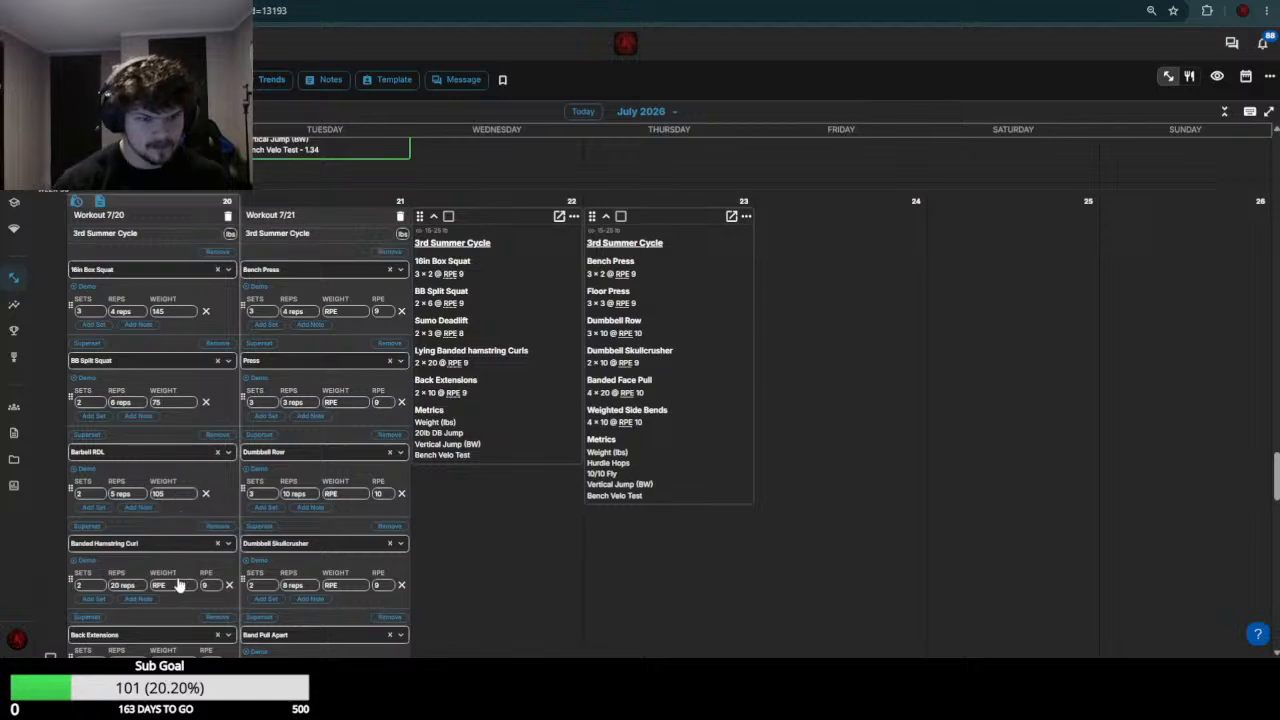
pyautogui.click(174, 587)
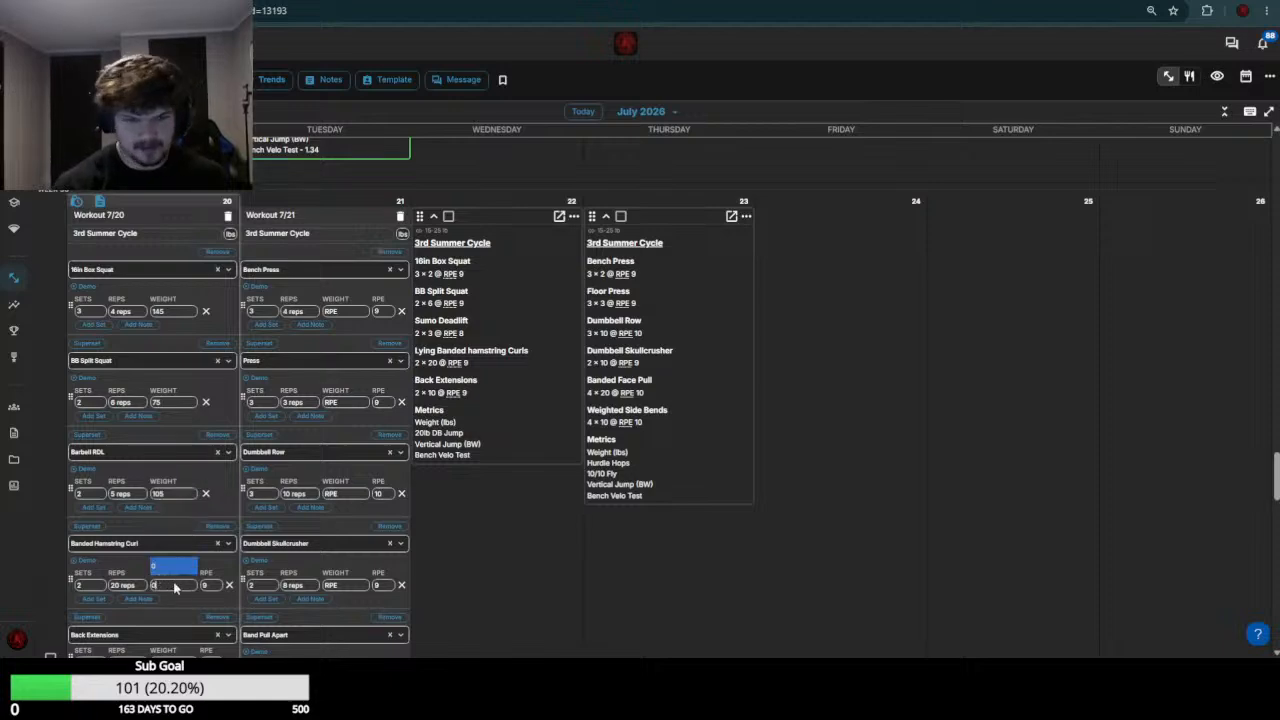
pyautogui.write('0')
# Compare the week 29 Back Extensions loads, set the July 20 Back Extensions weight to 35, and save the workout
pyautogui.scroll(-3, 205, 510)
pyautogui.scroll(5, 204, 495)
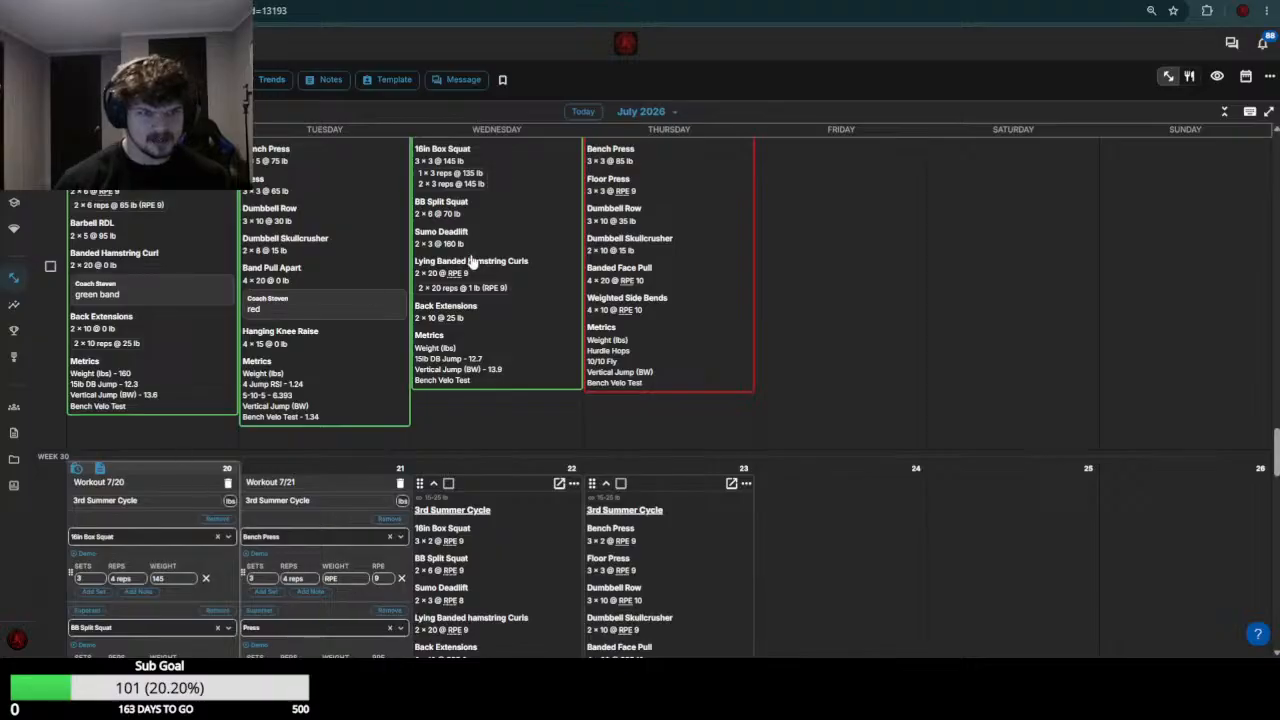
pyautogui.scroll(-6, 175, 445)
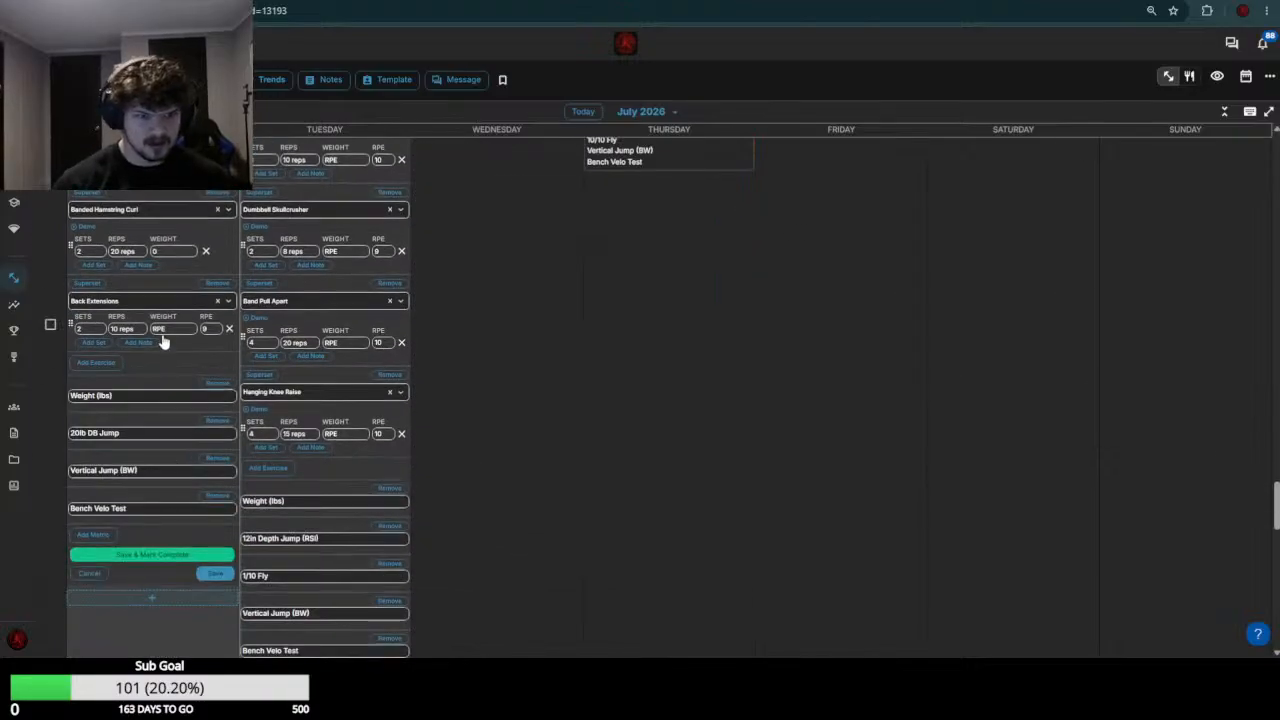
pyautogui.click(166, 331)
pyautogui.write('35')
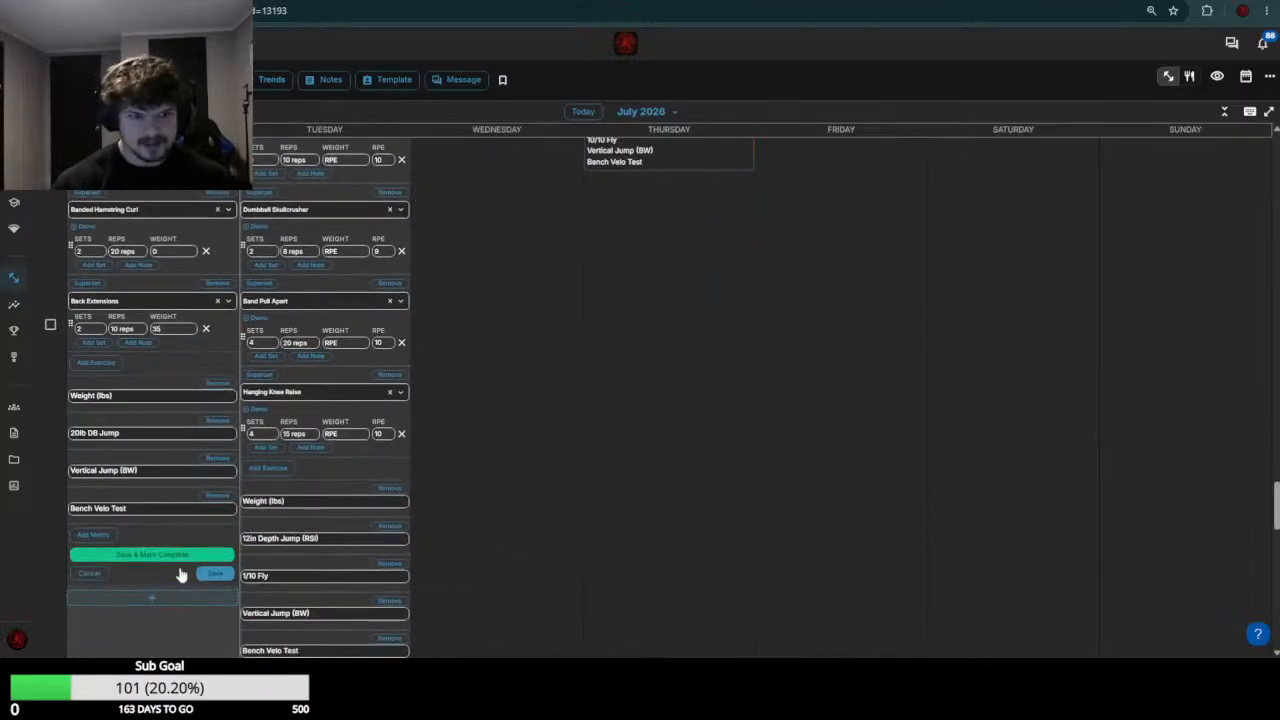
# Compare the week 29 Bench Press loads and set the July 21 Bench Press weight to the range 80-85
pyautogui.scroll(4, 340, 510)
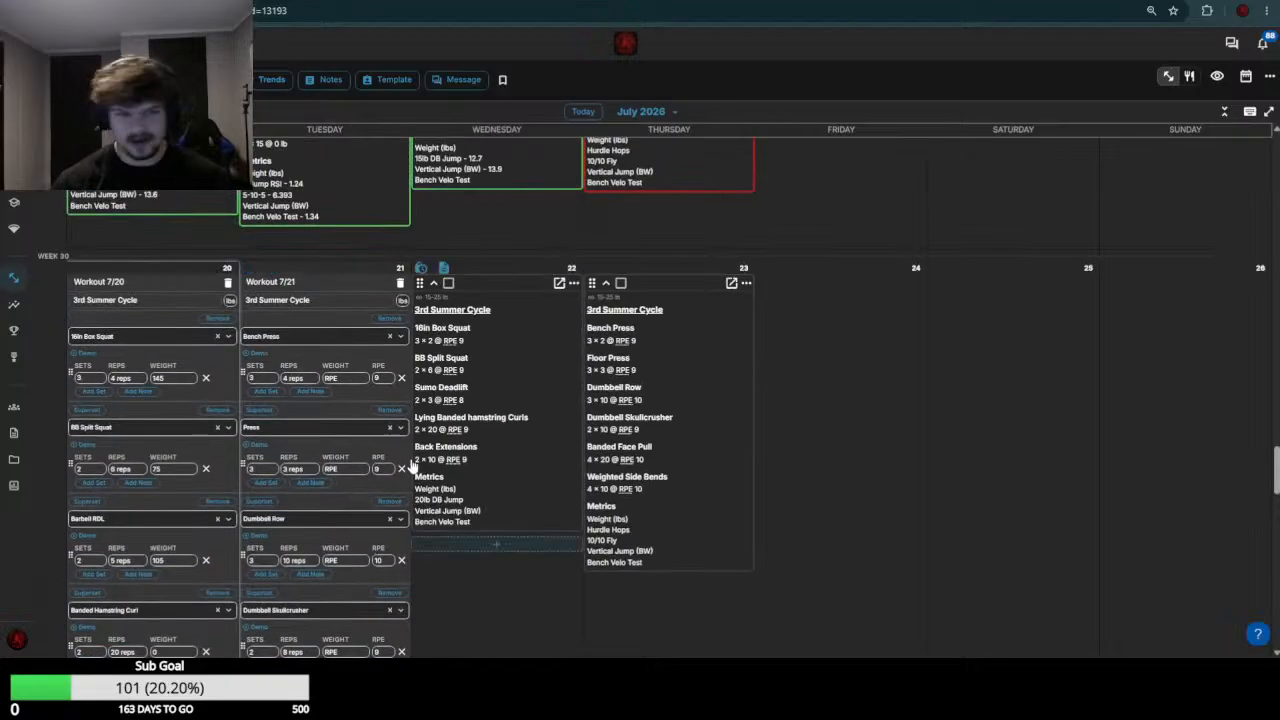
pyautogui.scroll(4, 400, 475)
pyautogui.scroll(-1, 622, 354)
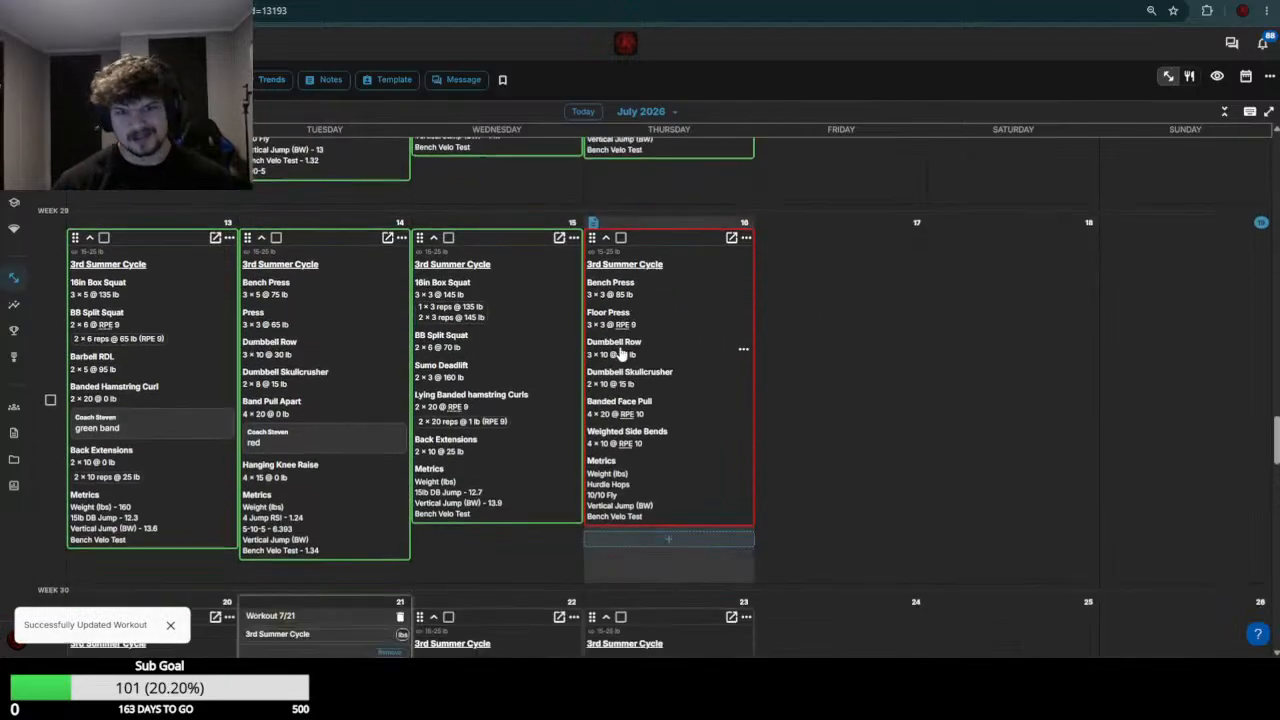
pyautogui.scroll(-4, 606, 355)
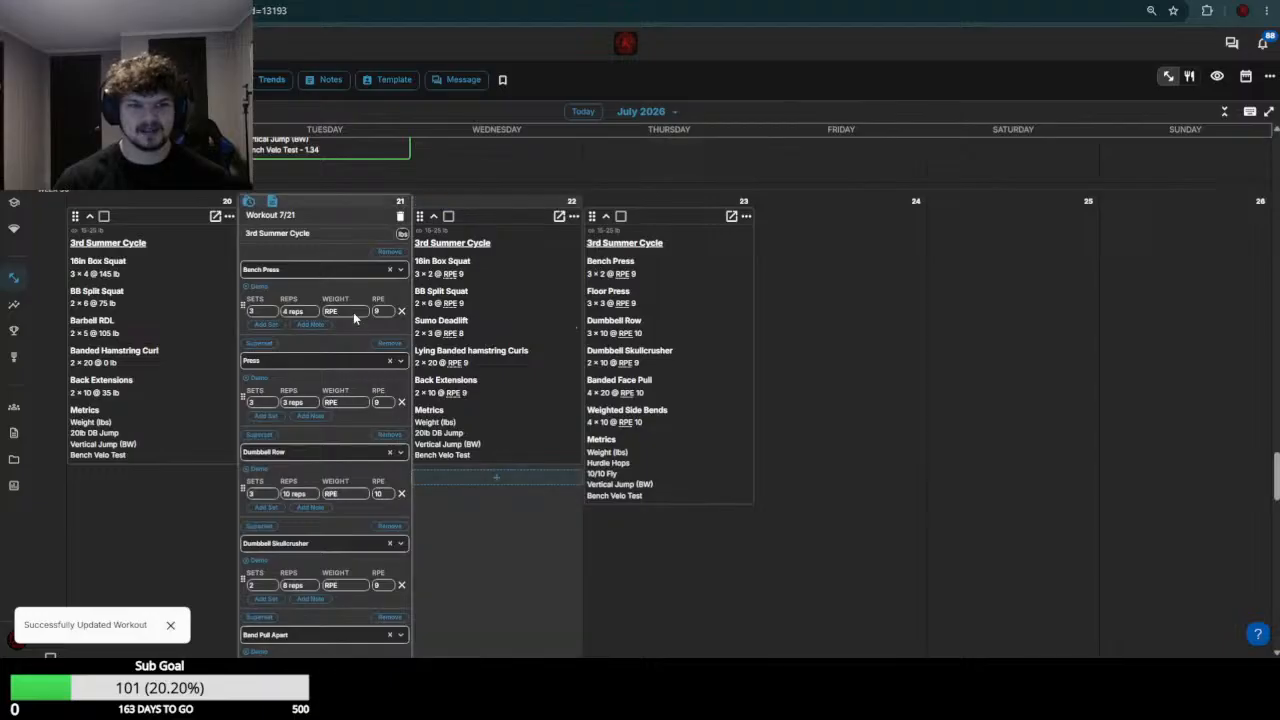
pyautogui.click(348, 313)
pyautogui.write('80-85')
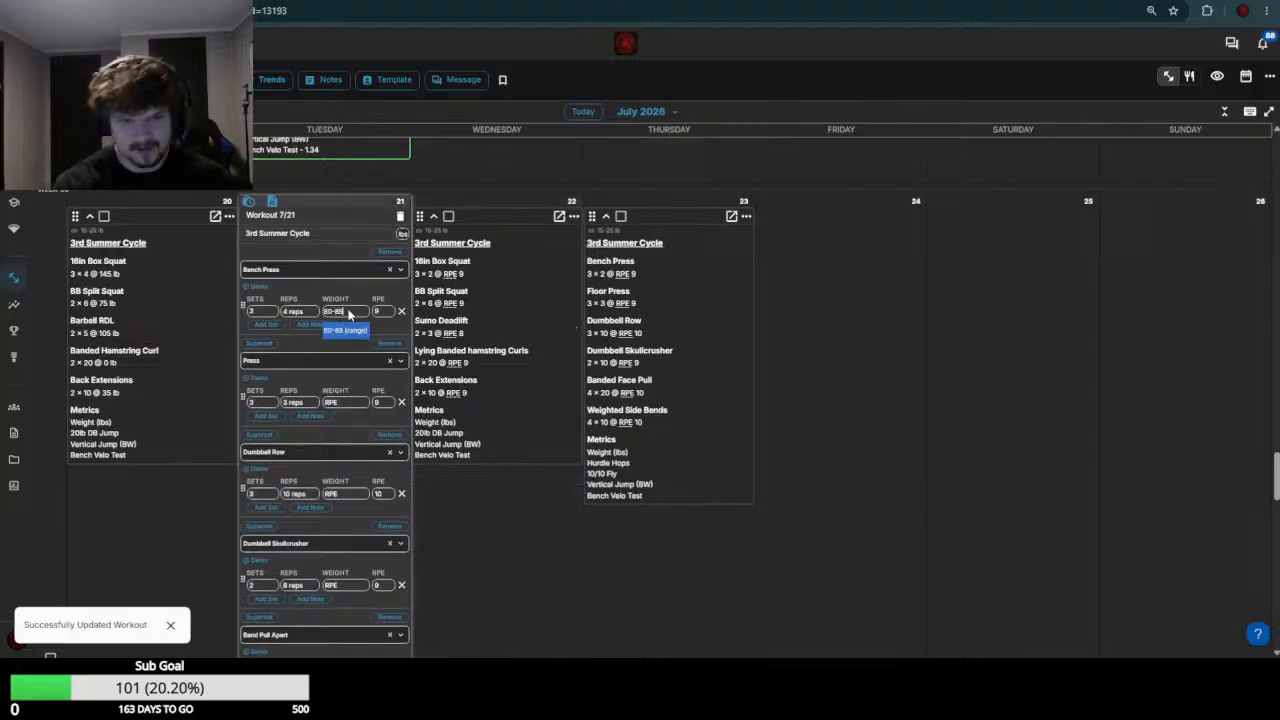
pyautogui.press('Return')
# Check the week 29 Press load and set the July 21 Press weight to 80
pyautogui.scroll(3, 351, 360)
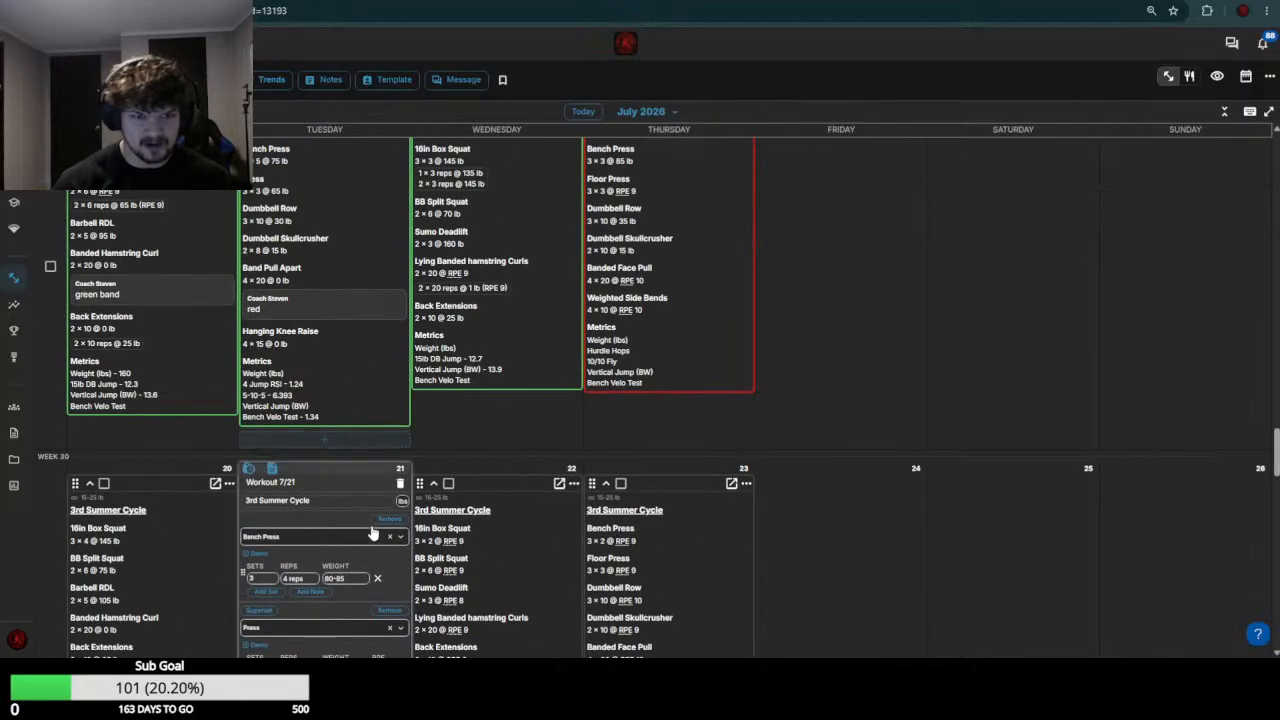
pyautogui.scroll(-2, 360, 520)
pyautogui.click(350, 469)
pyautogui.write('80')
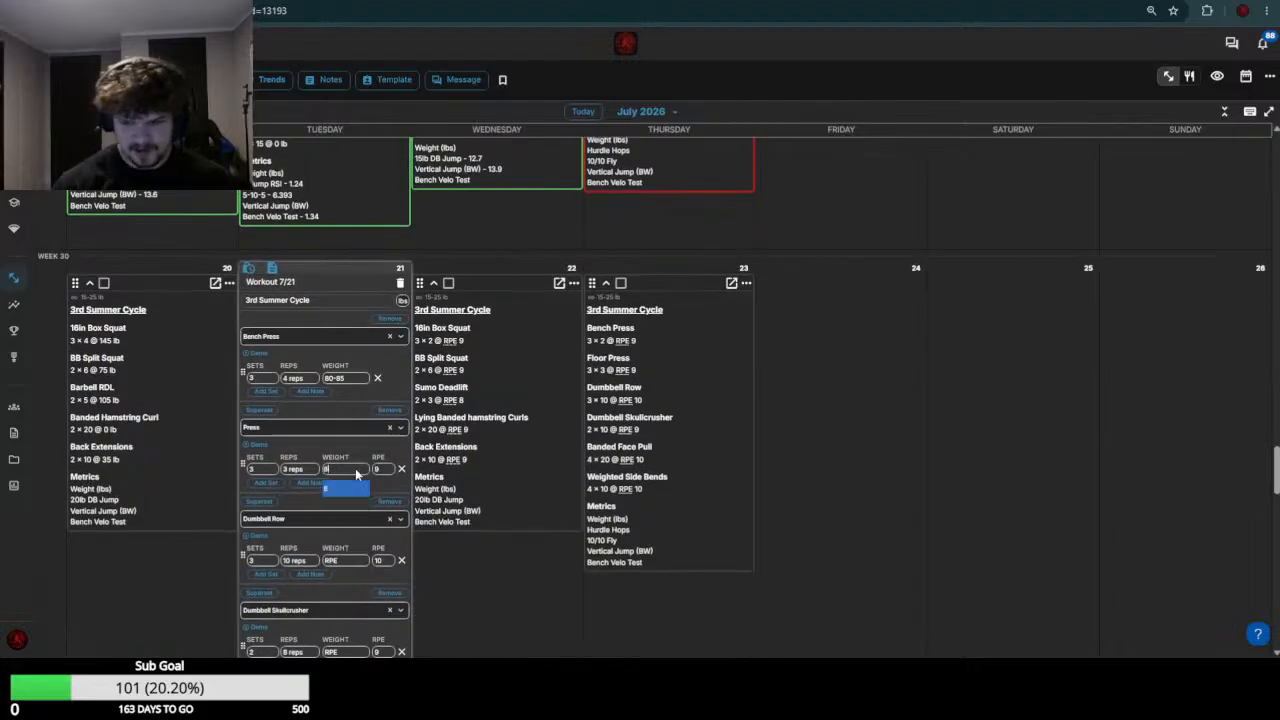
pyautogui.press('Return')
# Review the week 29 dumbbell exercise loads and set the July 21 Dumbbell Skullcrusher weight to 40
pyautogui.scroll(1, 357, 474)
pyautogui.scroll(3, 340, 460)
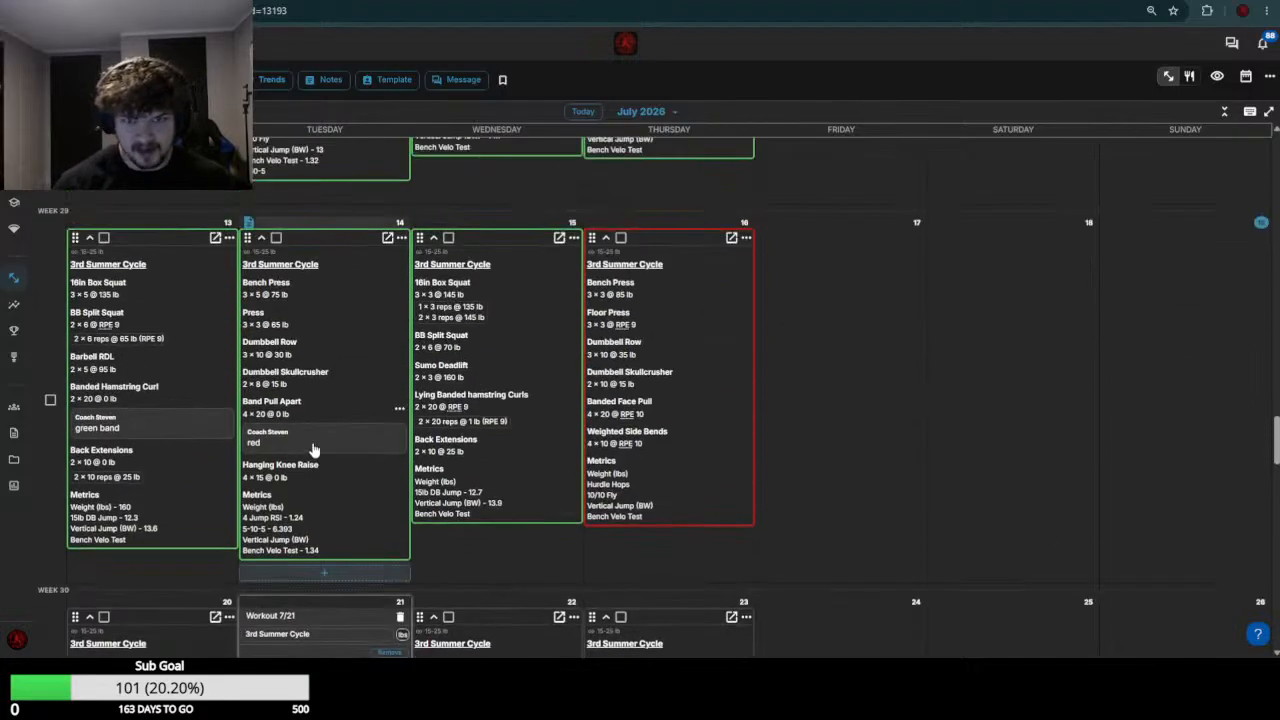
pyautogui.scroll(-4, 314, 451)
pyautogui.click(355, 386)
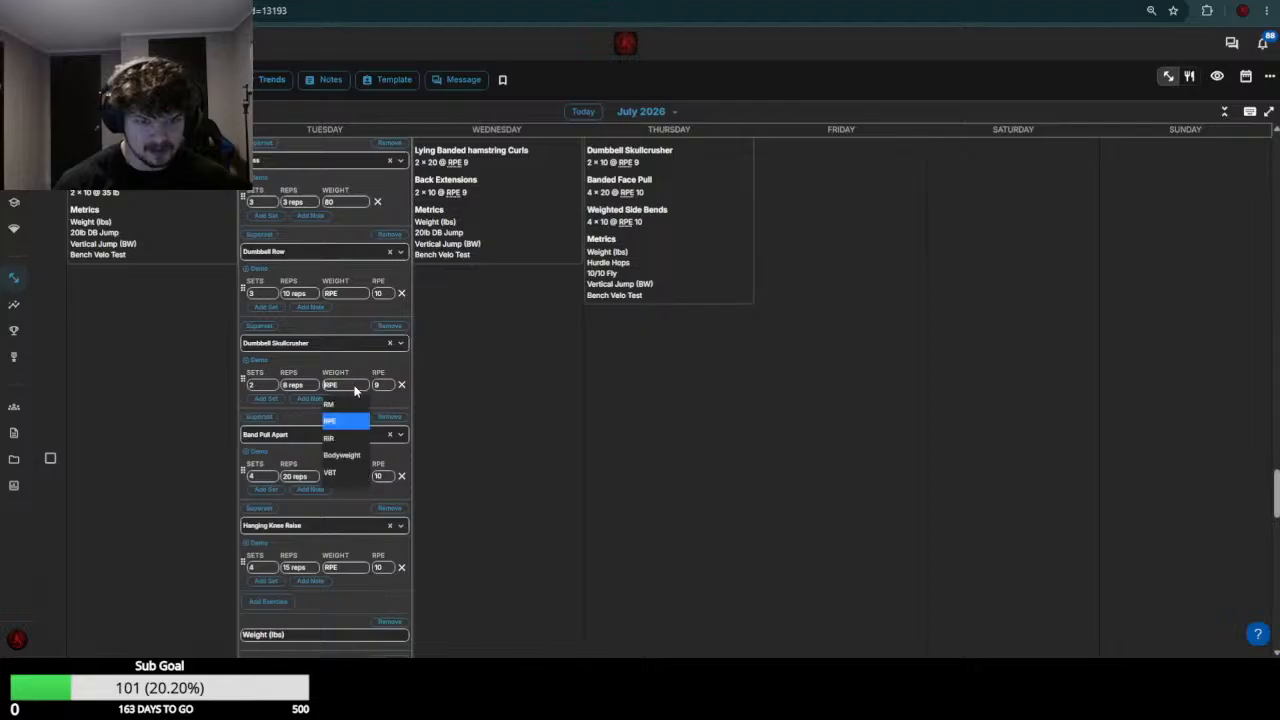
pyautogui.write('40')
pyautogui.press('Return')
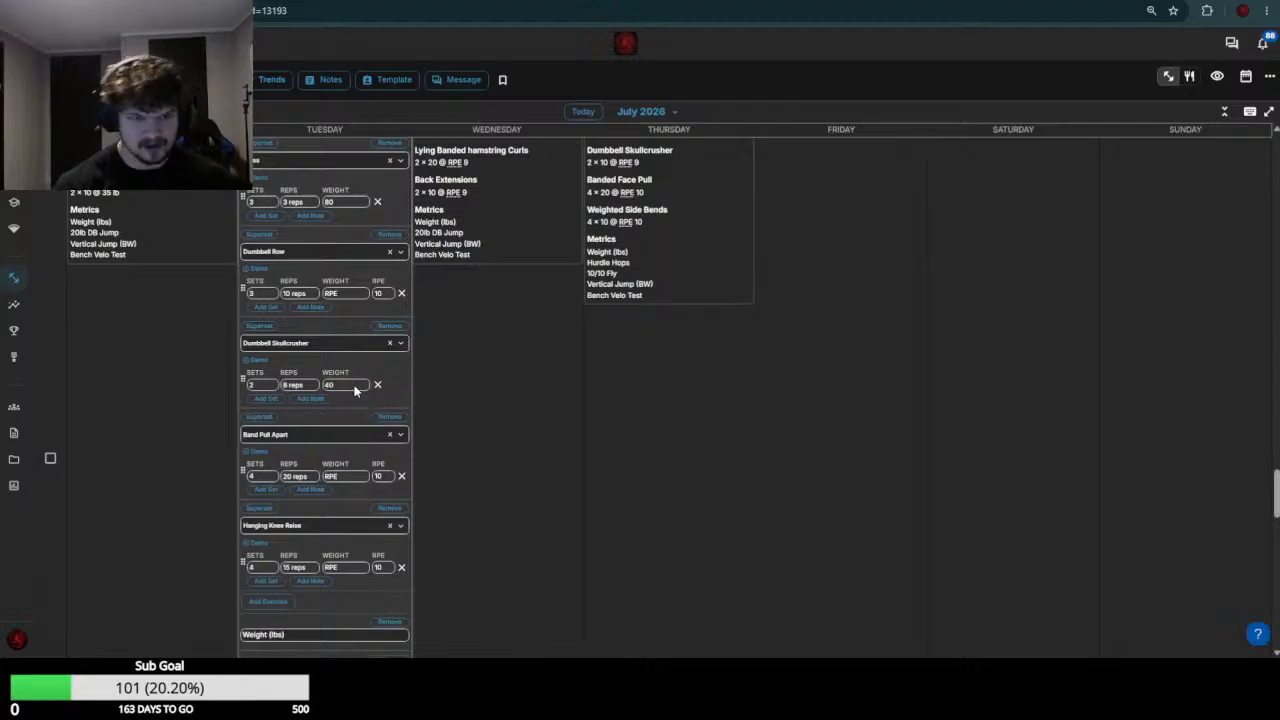
# Set the July 21 Band Pull Apart and Hanging Knee Raise weights to 0 and save this athlete's workout
pyautogui.click(355, 476)
pyautogui.write('0')
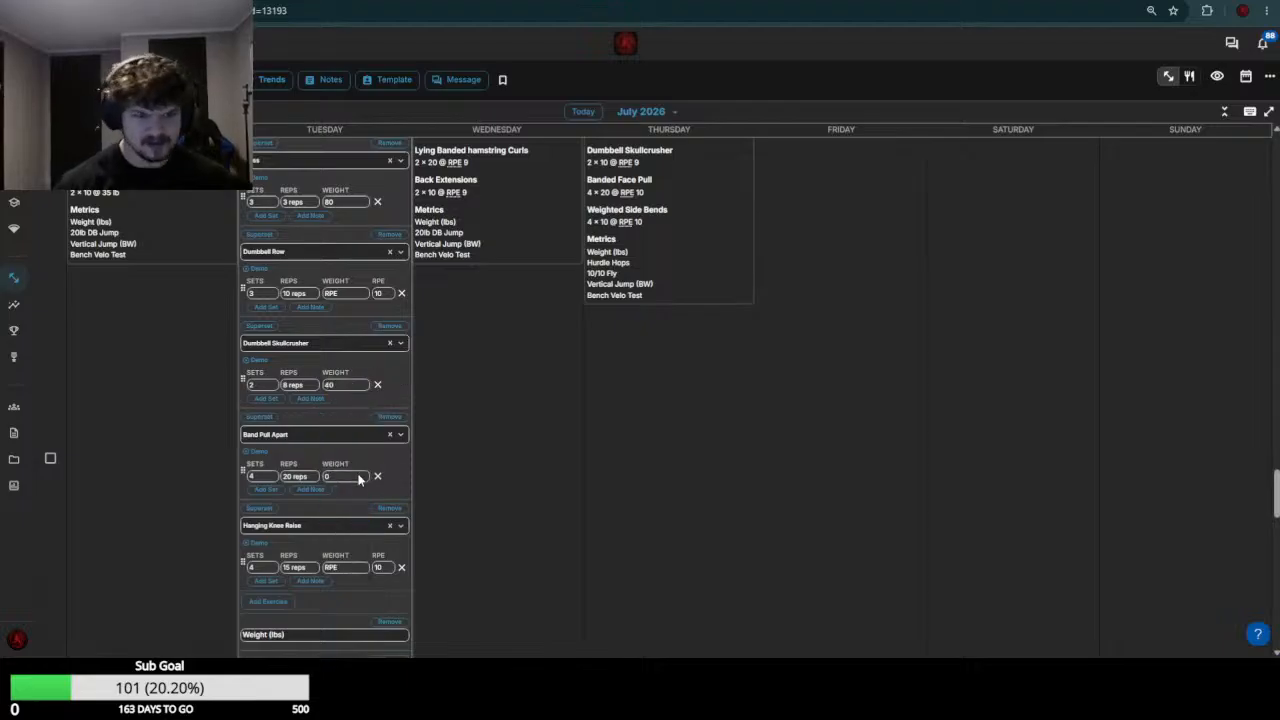
pyautogui.click(345, 567)
pyautogui.write('0')
pyautogui.scroll(-3, 355, 505)
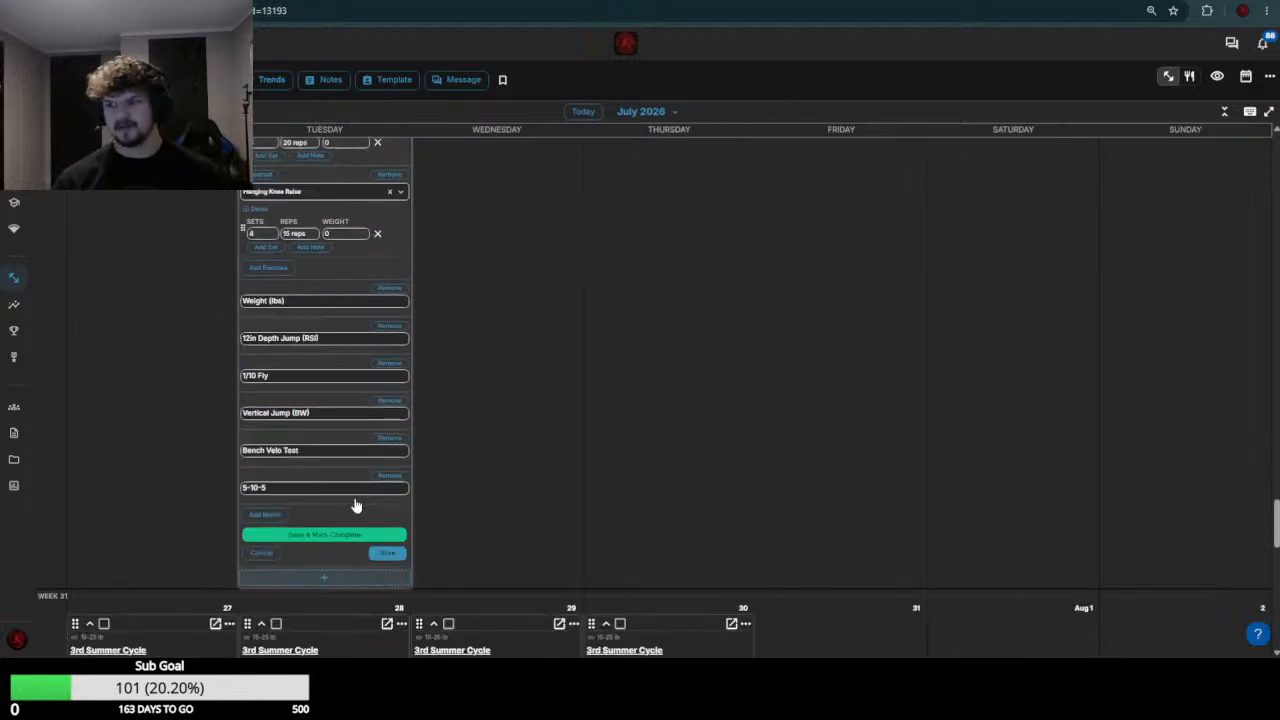
pyautogui.click(391, 555)
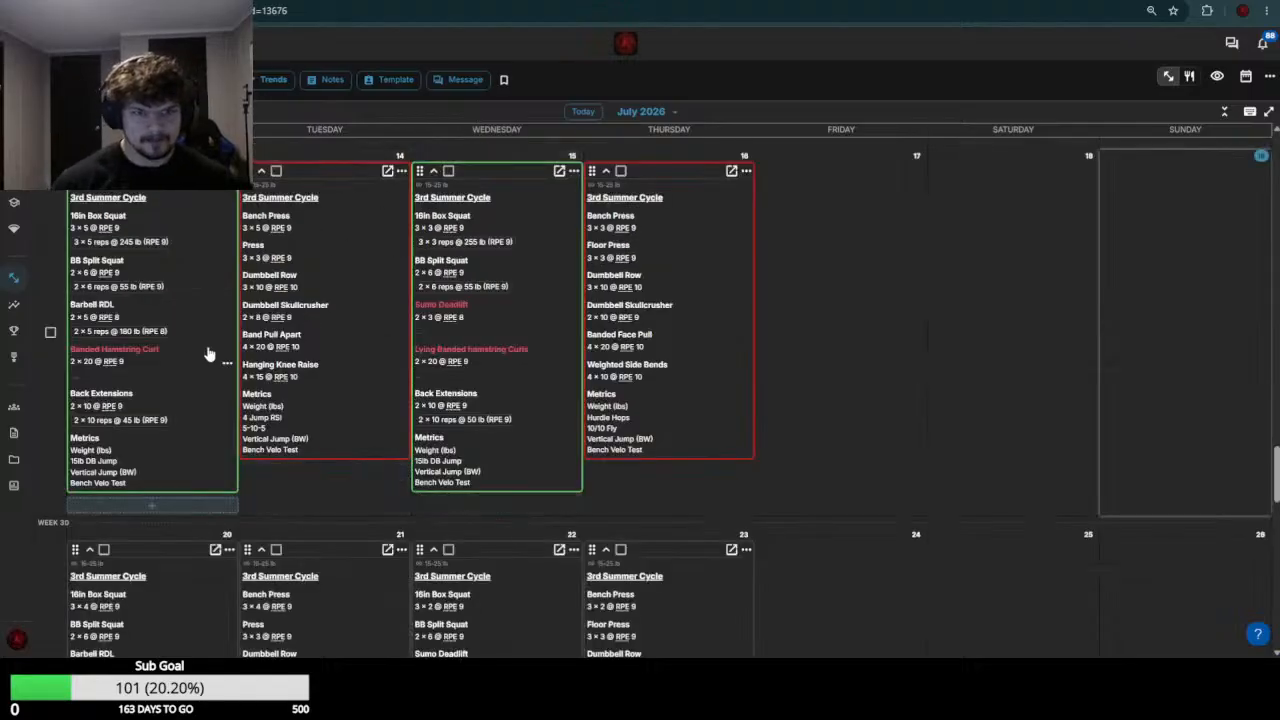
# Open the July 20 and July 21 workouts of week 30 for editing on the next athlete's calendar
pyautogui.scroll(-2, 282, 385)
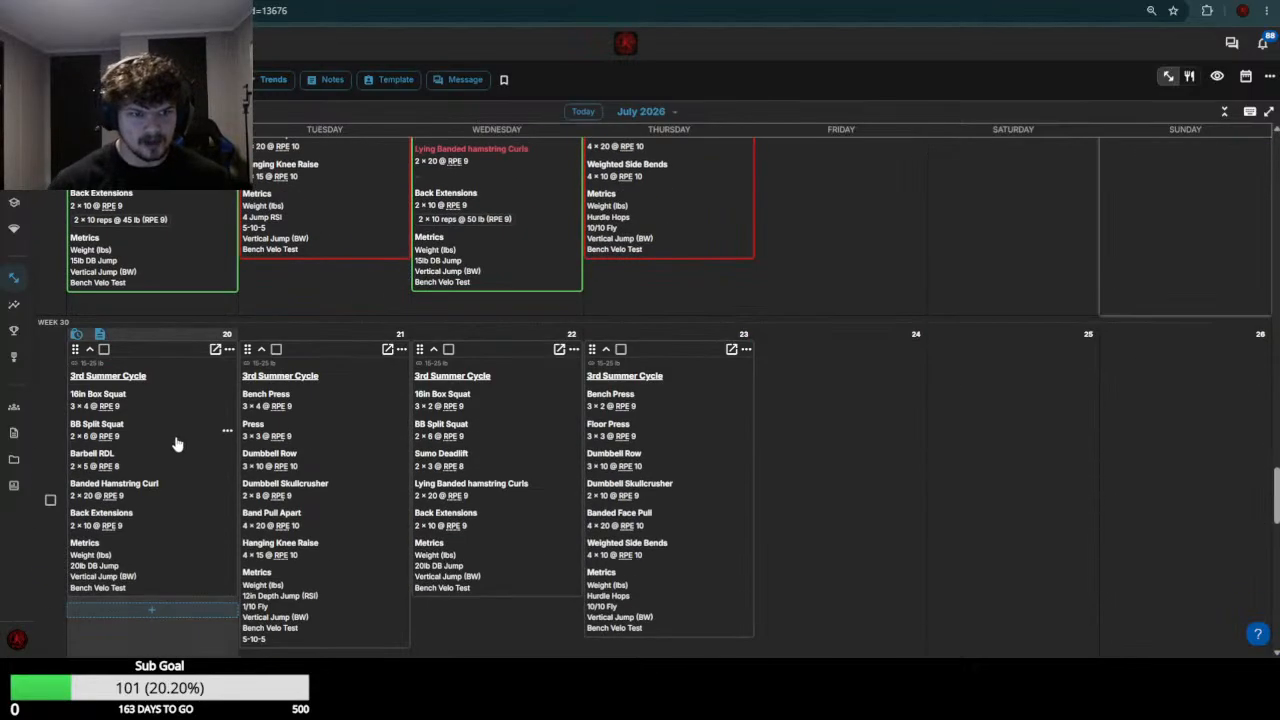
pyautogui.click(311, 424)
# Review this athlete's previous two weeks of workouts and cancel editing of the July 21 workout
pyautogui.scroll(1, 320, 291)
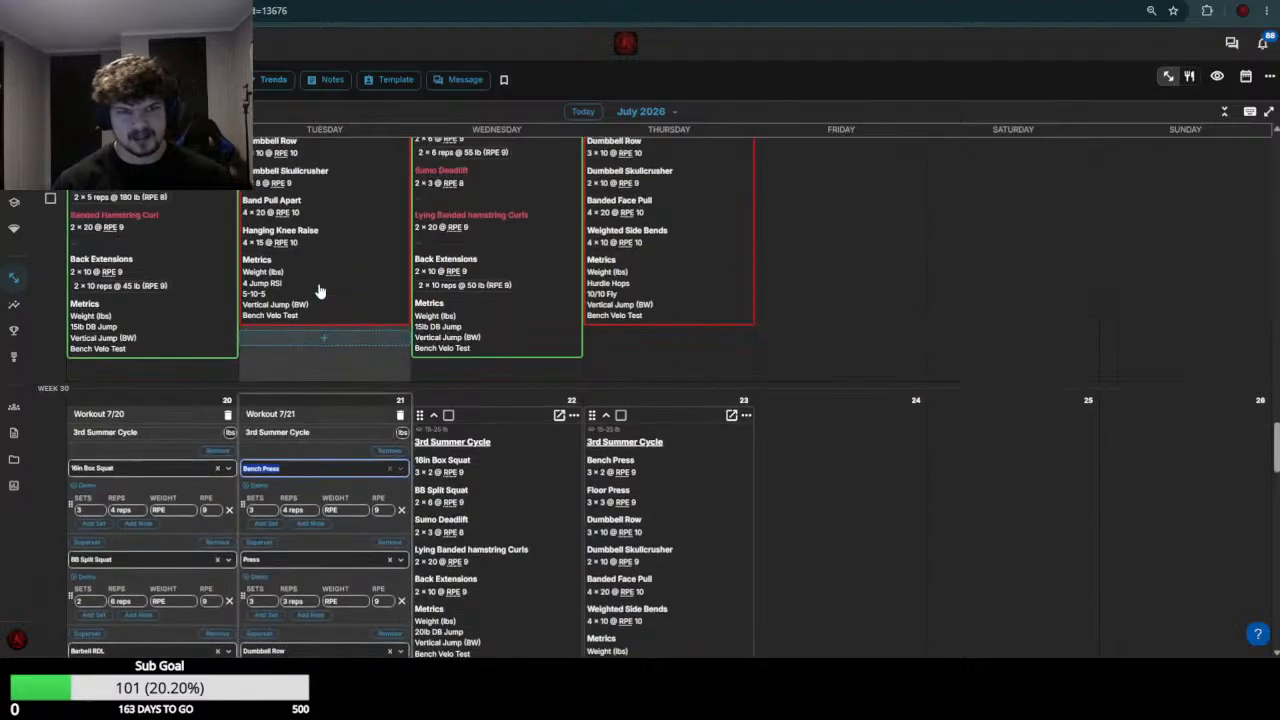
pyautogui.scroll(1, 320, 291)
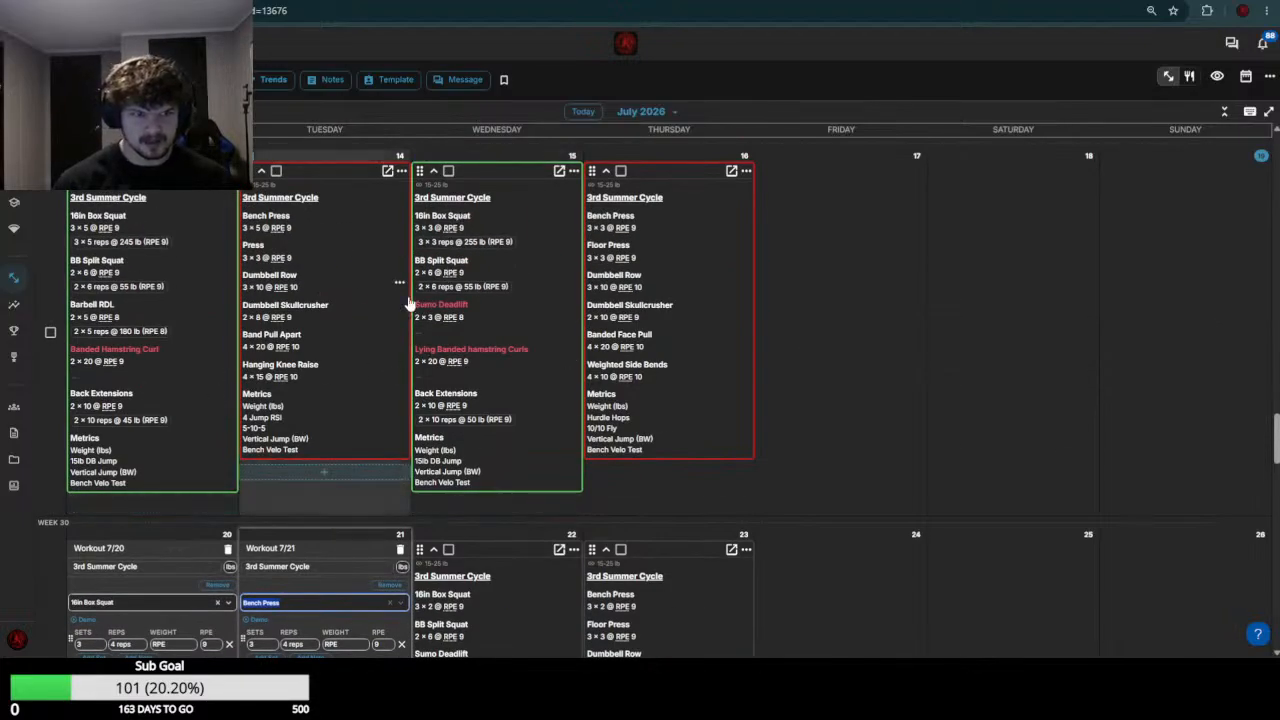
pyautogui.scroll(3, 320, 430)
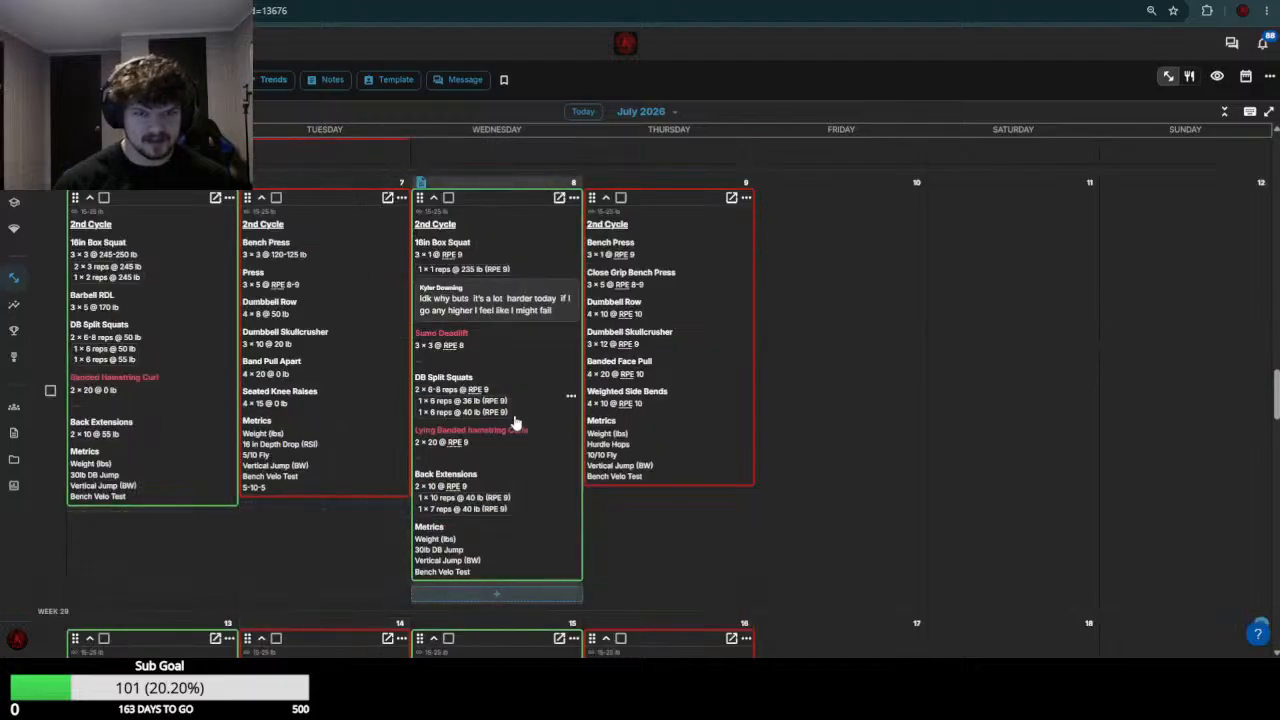
pyautogui.scroll(-3, 510, 422)
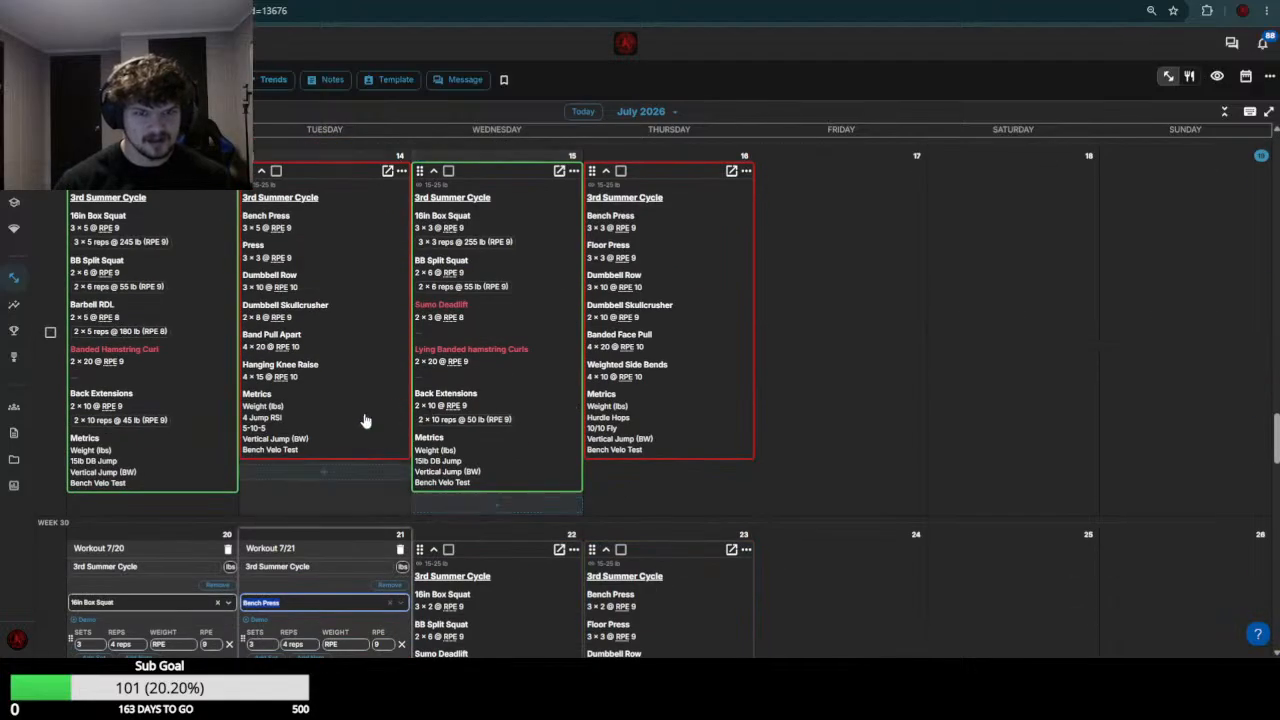
pyautogui.scroll(-5, 256, 516)
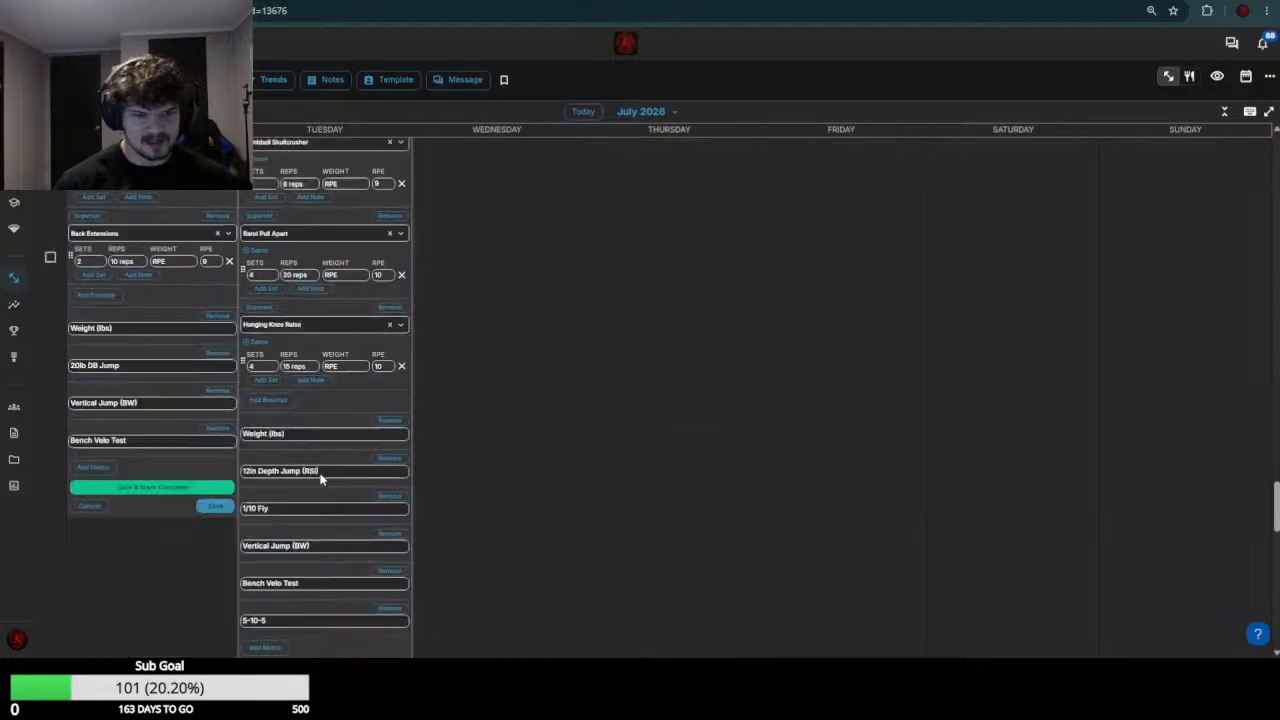
pyautogui.click(267, 422)
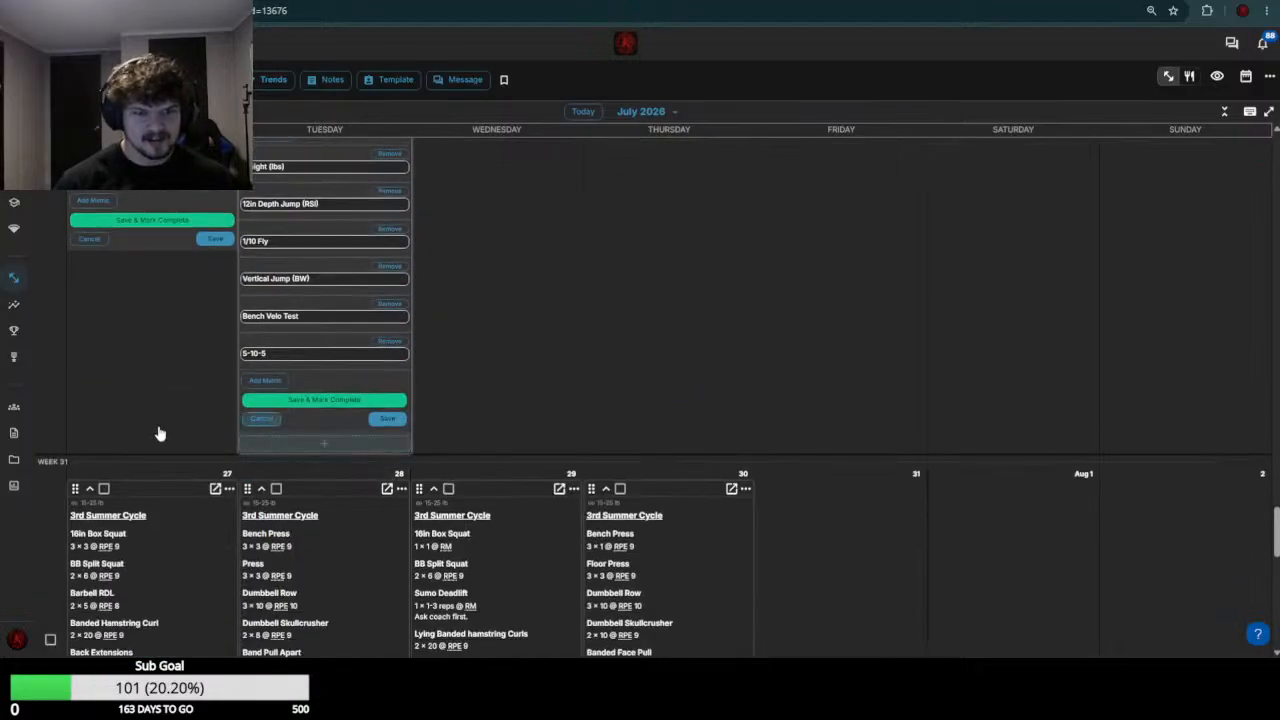
# Compare the week 29 16in Box Squat loads and set this athlete's July 20 16in Box Squat weight to 255
pyautogui.scroll(7, 158, 432)
pyautogui.scroll(2, 130, 495)
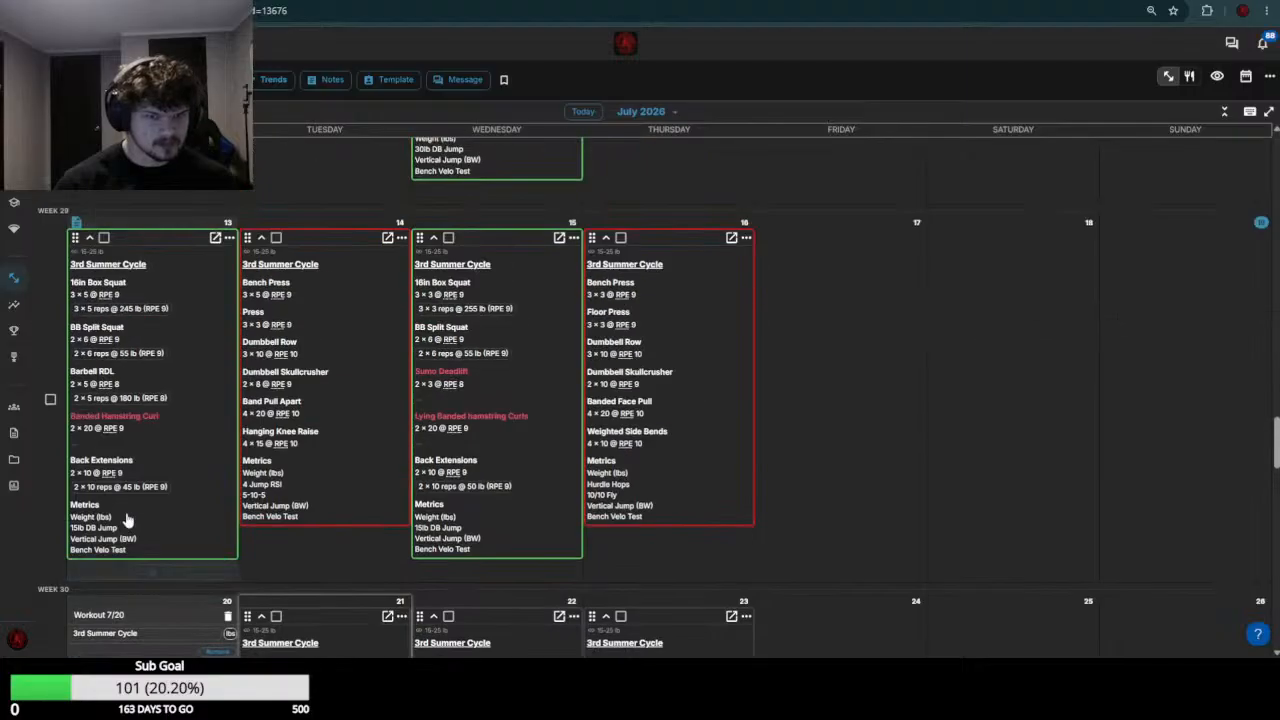
pyautogui.scroll(-2, 133, 514)
pyautogui.scroll(-1, 168, 380)
pyautogui.scroll(3, 177, 394)
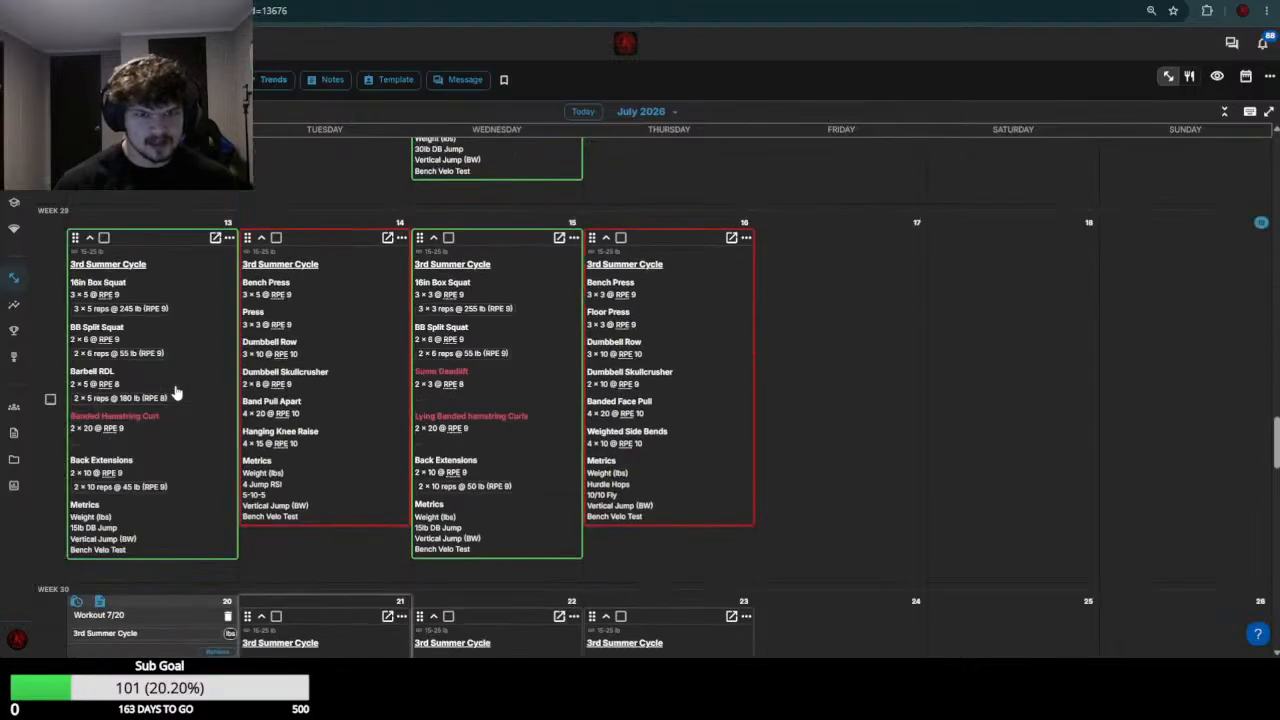
pyautogui.scroll(-5, 178, 352)
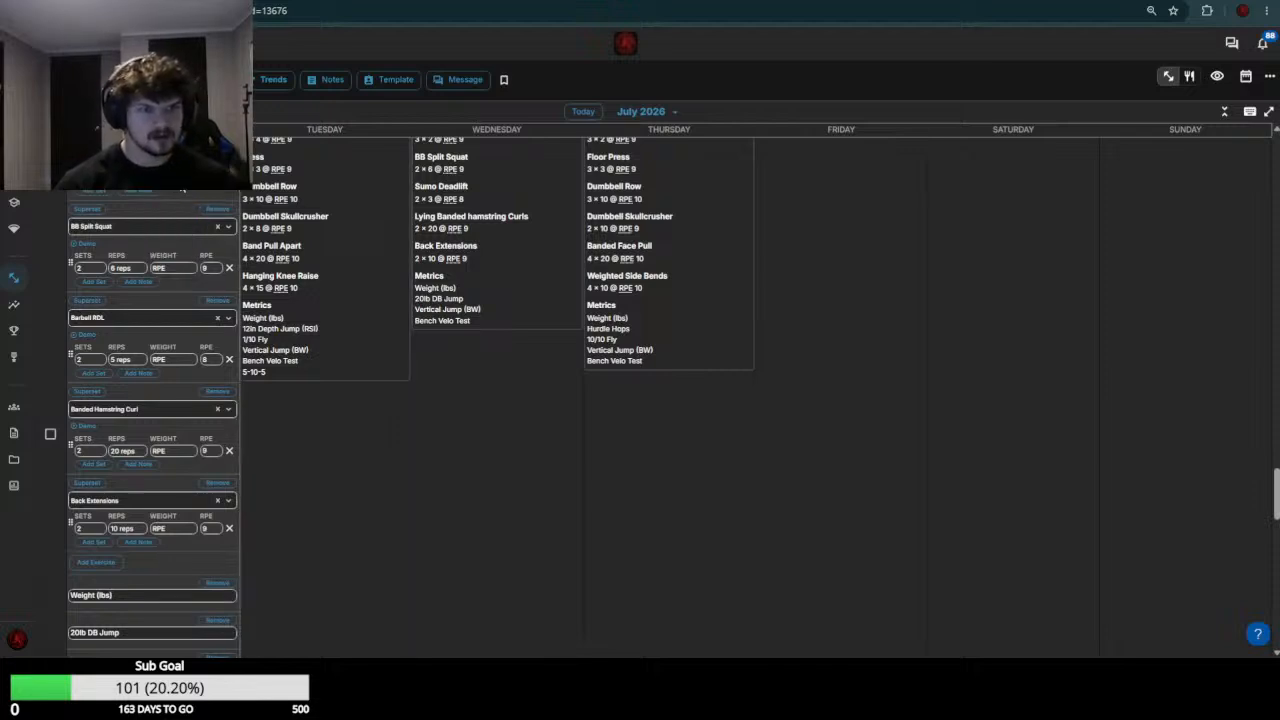
pyautogui.click(172, 268)
pyautogui.click(172, 213)
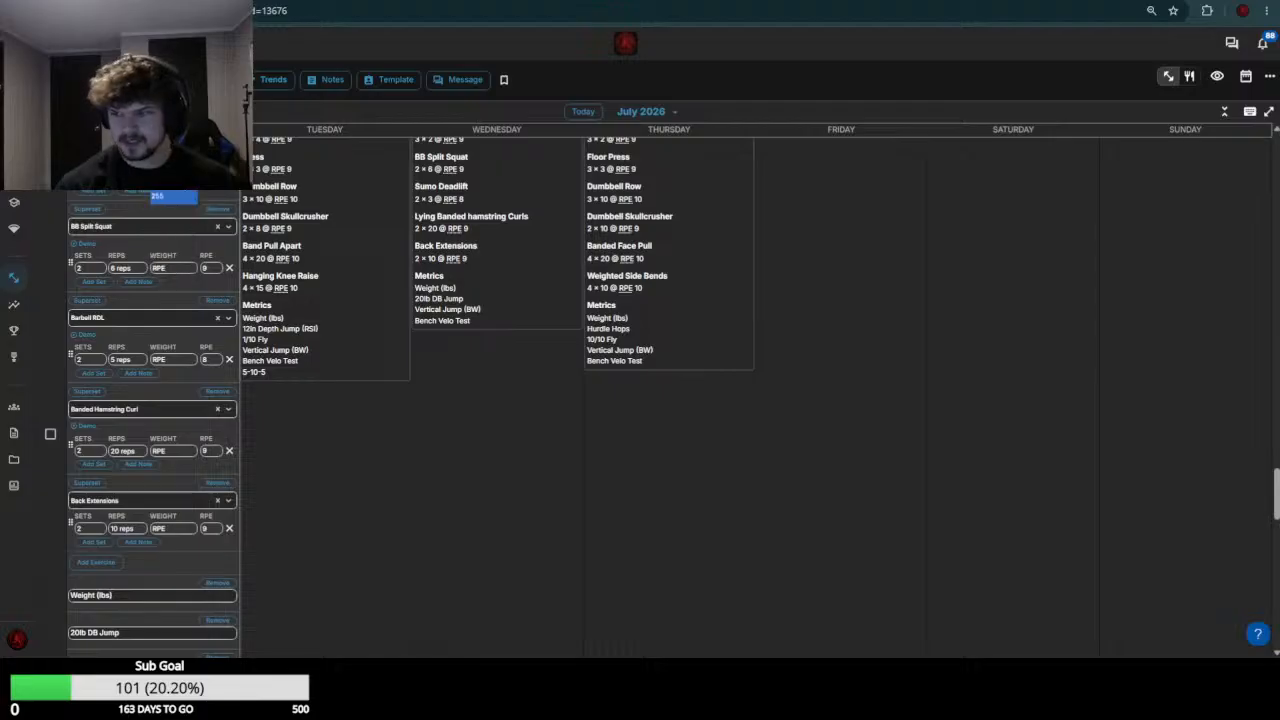
# Check the week 29 loads and set this athlete's July 20 BB Split Squat weight to 65
pyautogui.scroll(3, 171, 338)
pyautogui.scroll(2, 171, 338)
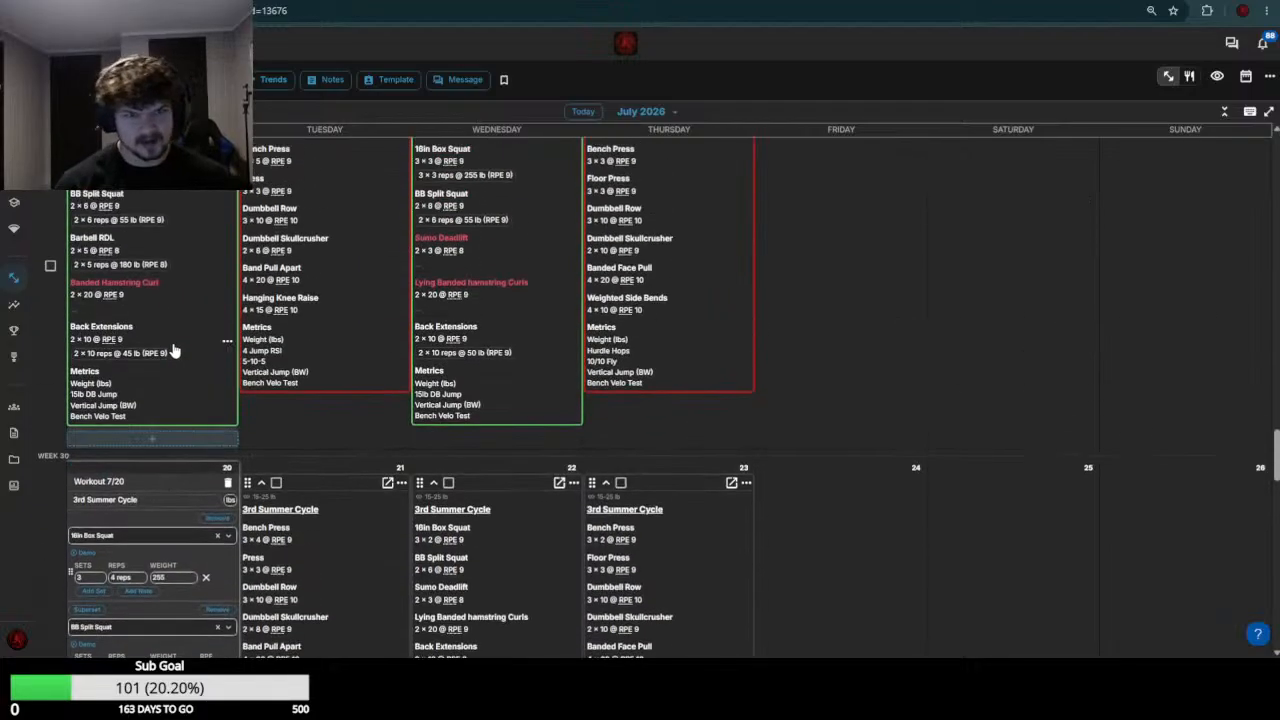
pyautogui.scroll(-4, 160, 385)
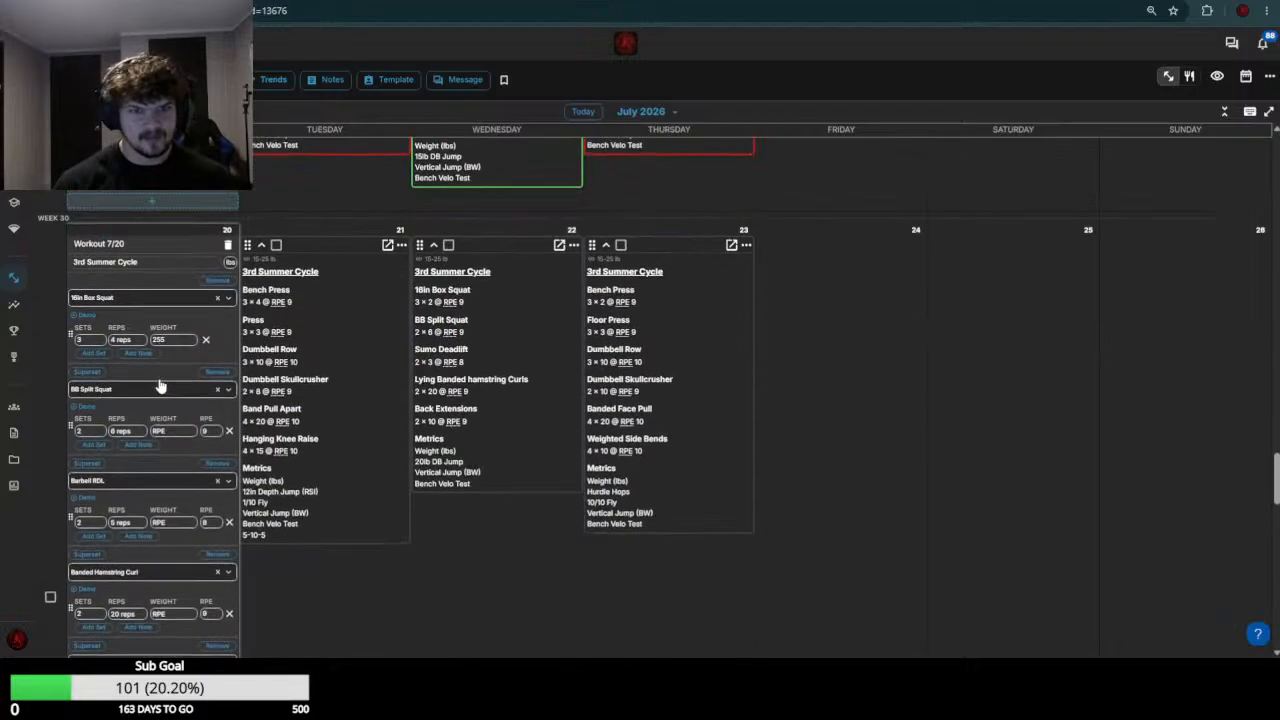
pyautogui.click(170, 401)
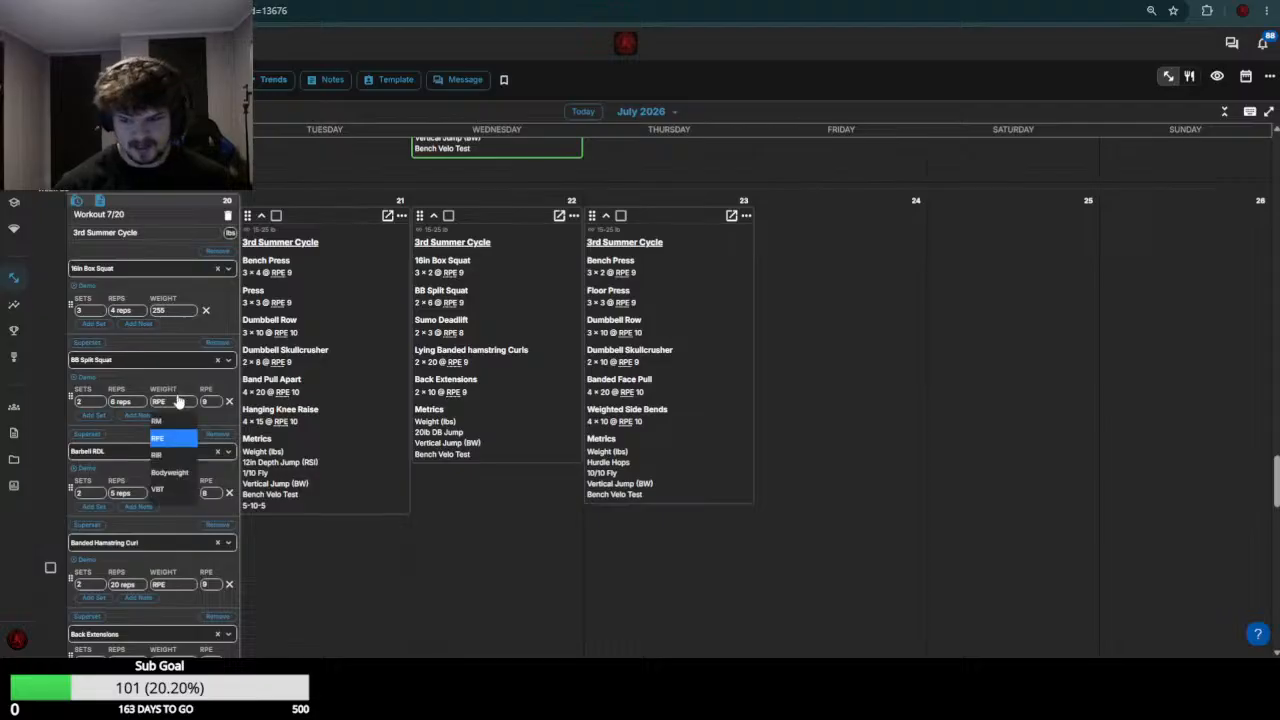
pyautogui.click(170, 421)
pyautogui.scroll(-2, 178, 390)
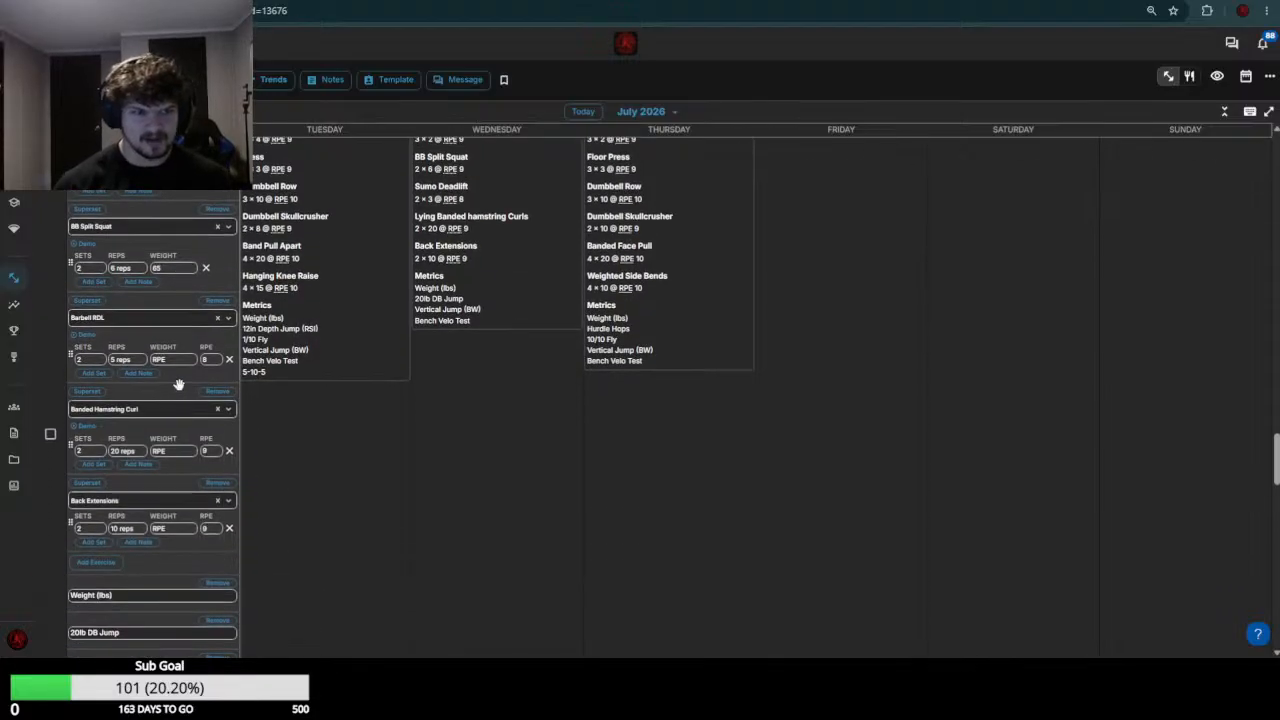
# Set the July 20 Barbell RDL weight to the range 185-190, based on the week 29 result
pyautogui.scroll(6, 178, 385)
pyautogui.scroll(-6, 175, 370)
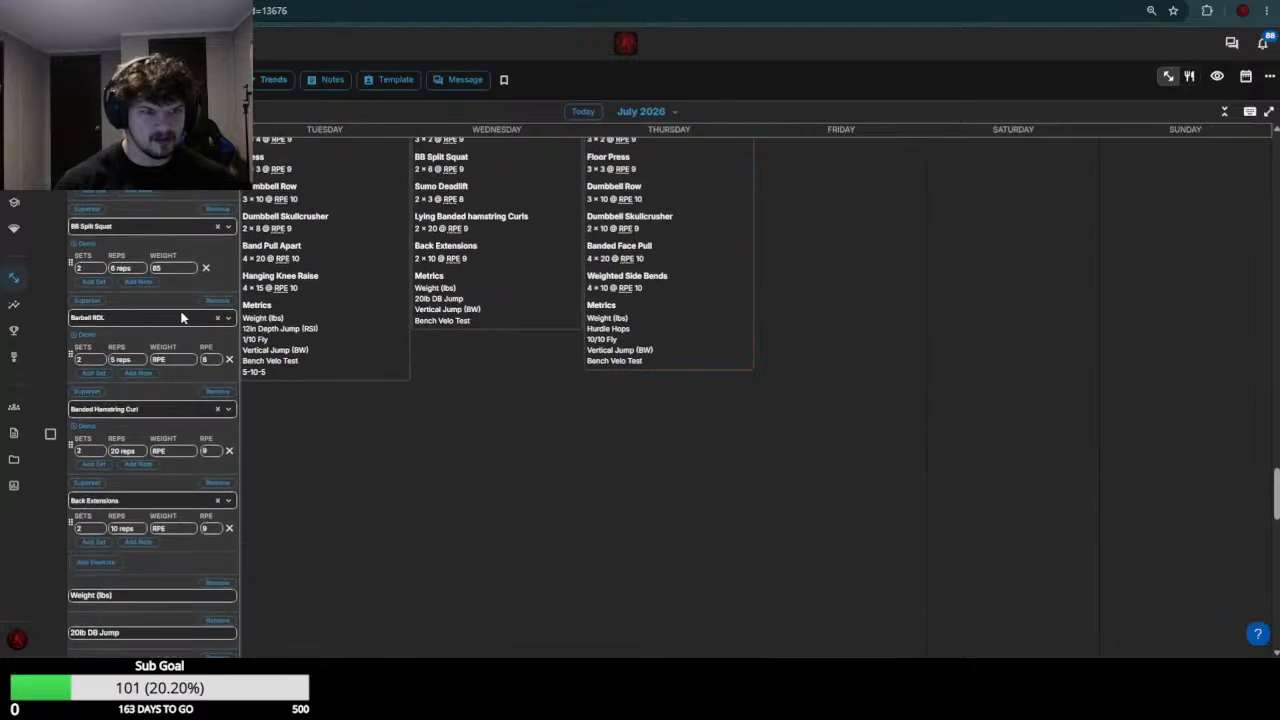
pyautogui.click(176, 357)
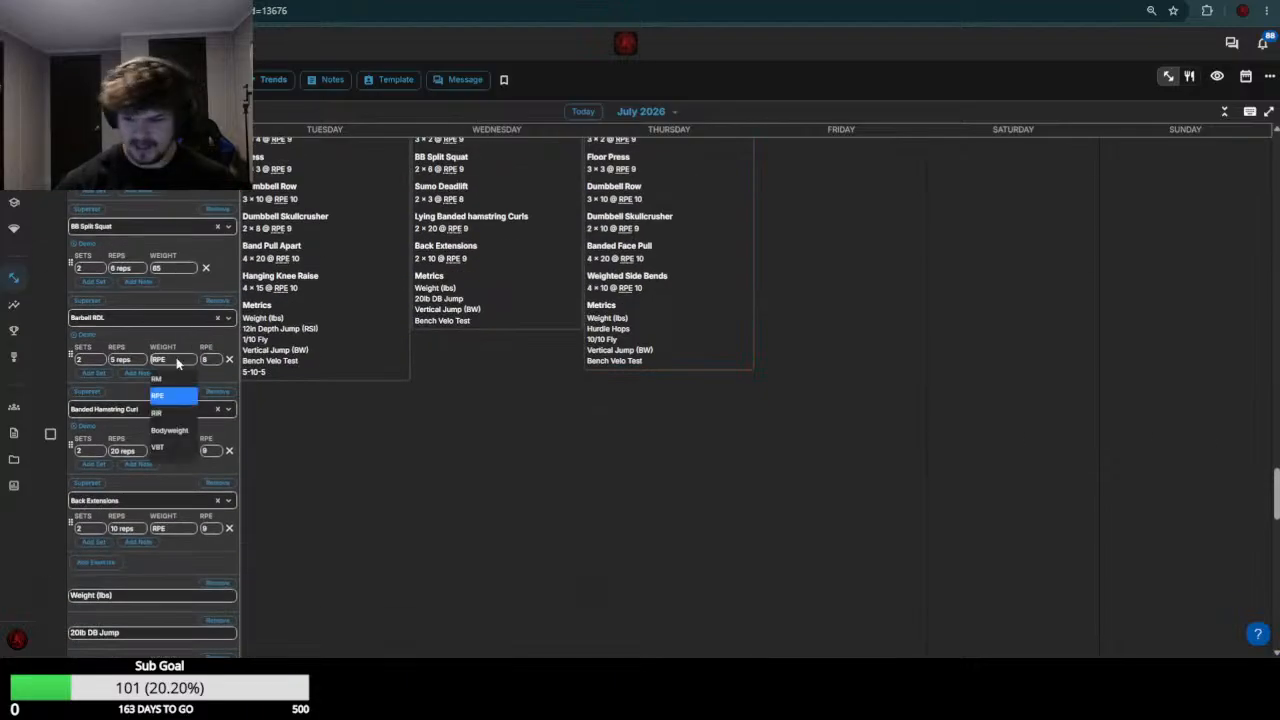
pyautogui.write('85-100')
pyautogui.press('BackSpace')
pyautogui.press('BackSpace')
pyautogui.press('BackSpace')
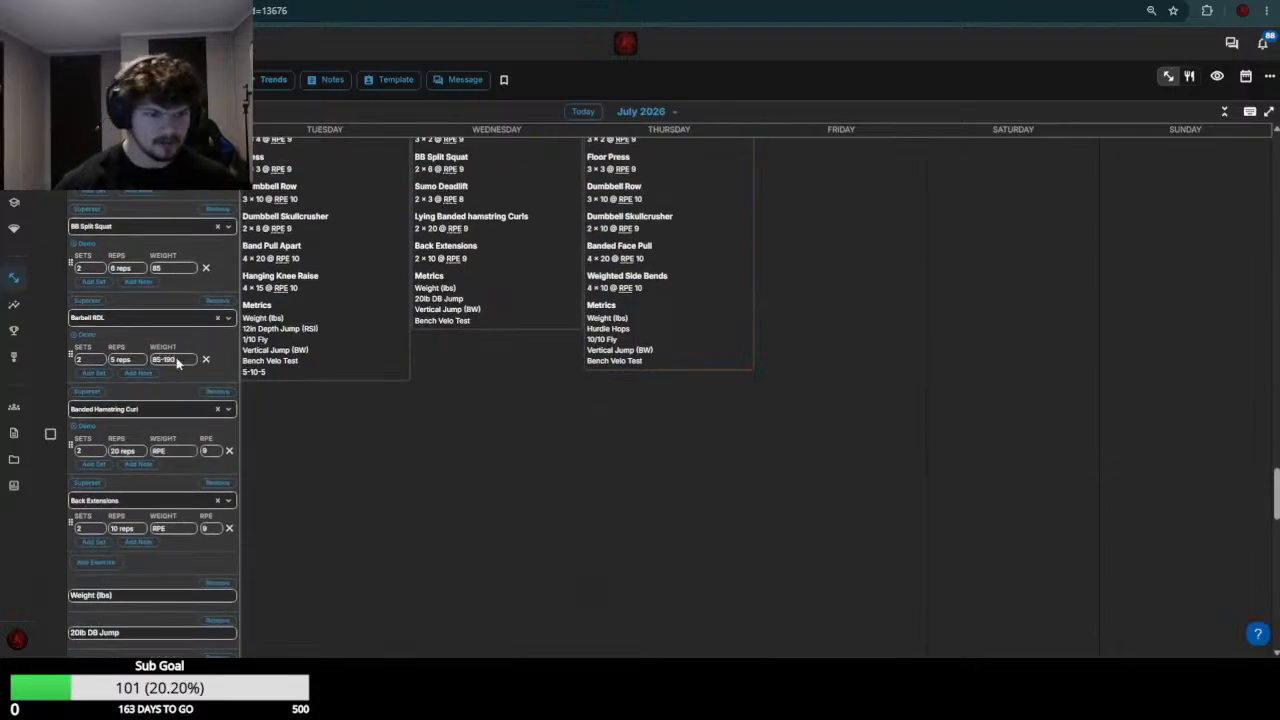
pyautogui.write('180')
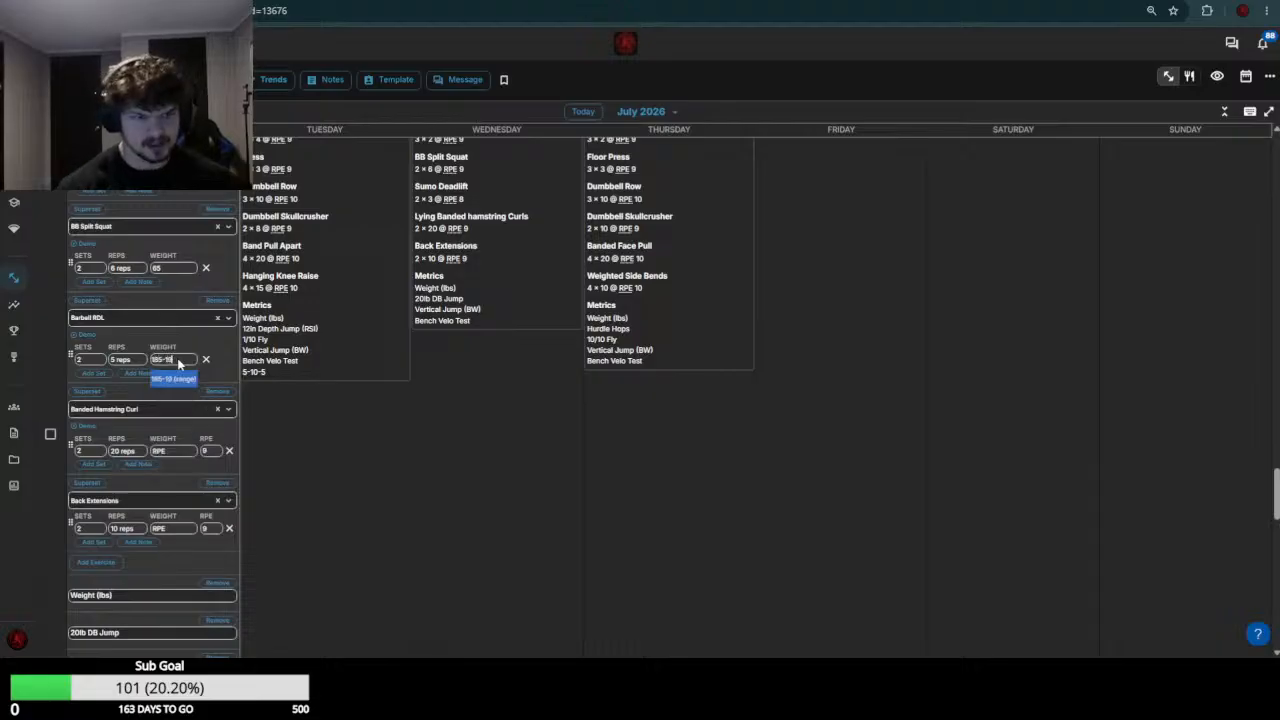
# Set the July 20 Banded Hamstring Curl weight to 0 and Back Extensions to 60, and save the workout
pyautogui.click(172, 452)
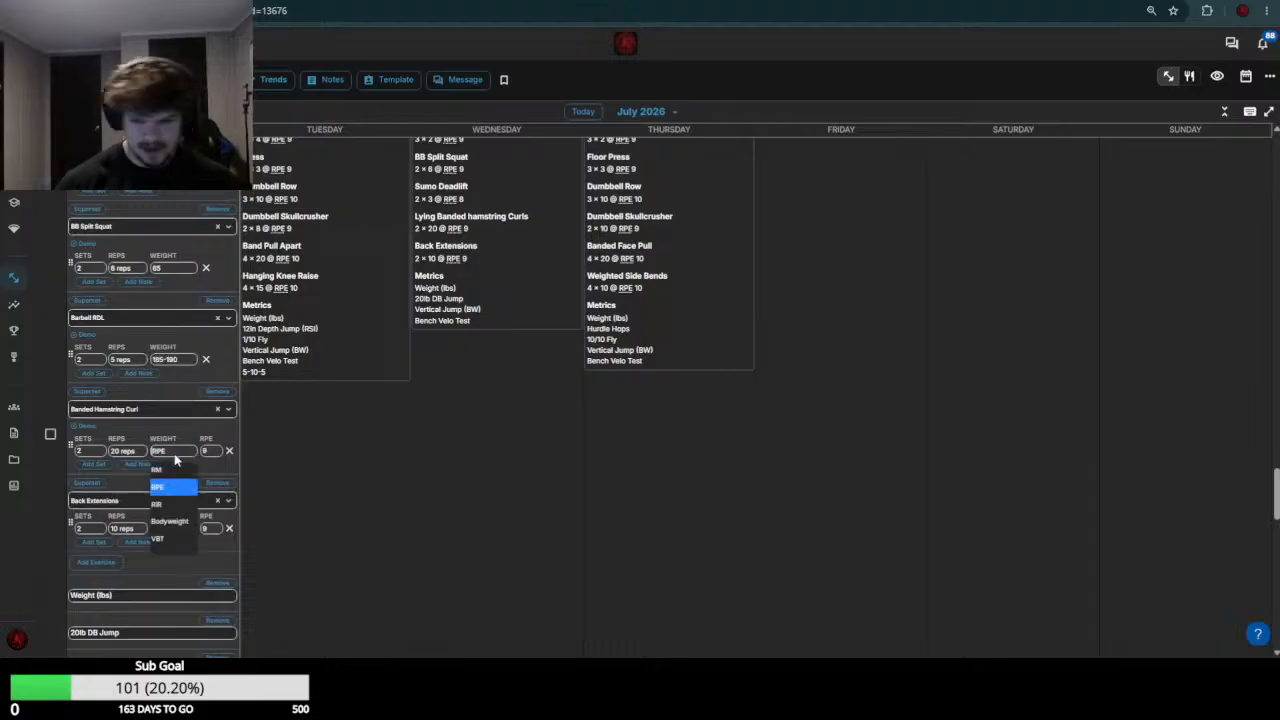
pyautogui.write('0')
pyautogui.scroll(3, 183, 458)
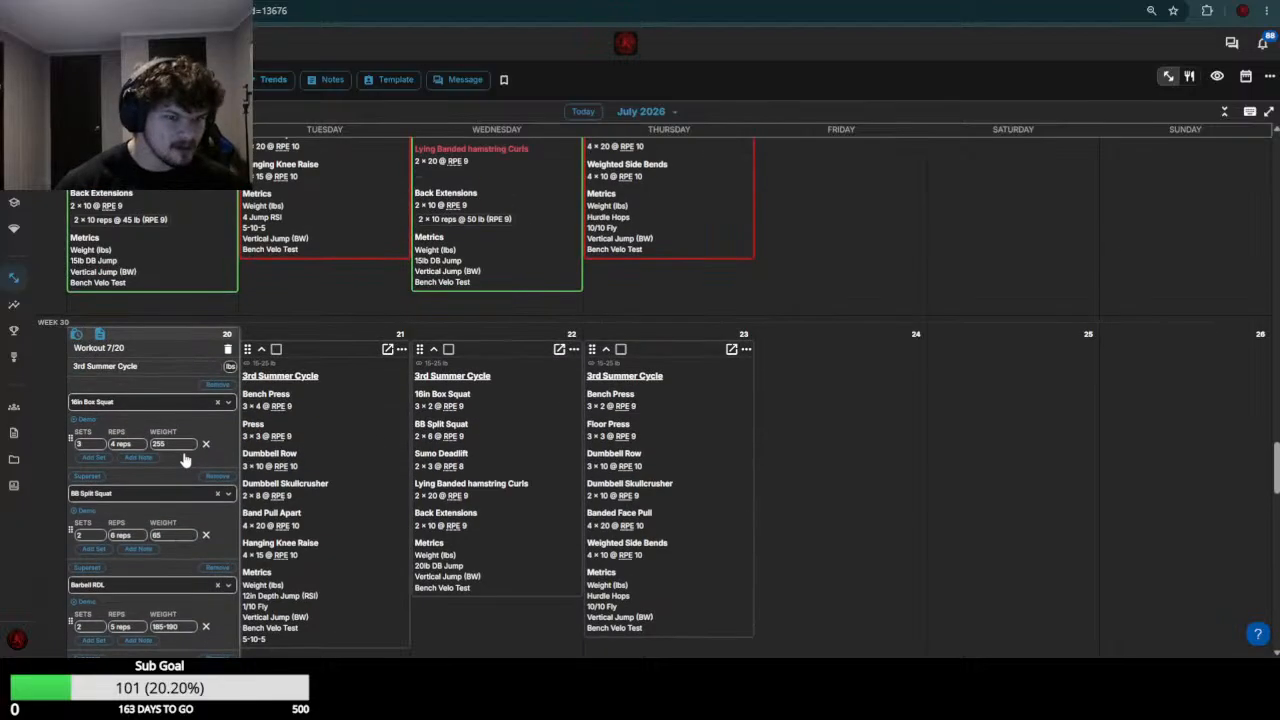
pyautogui.scroll(-3, 183, 458)
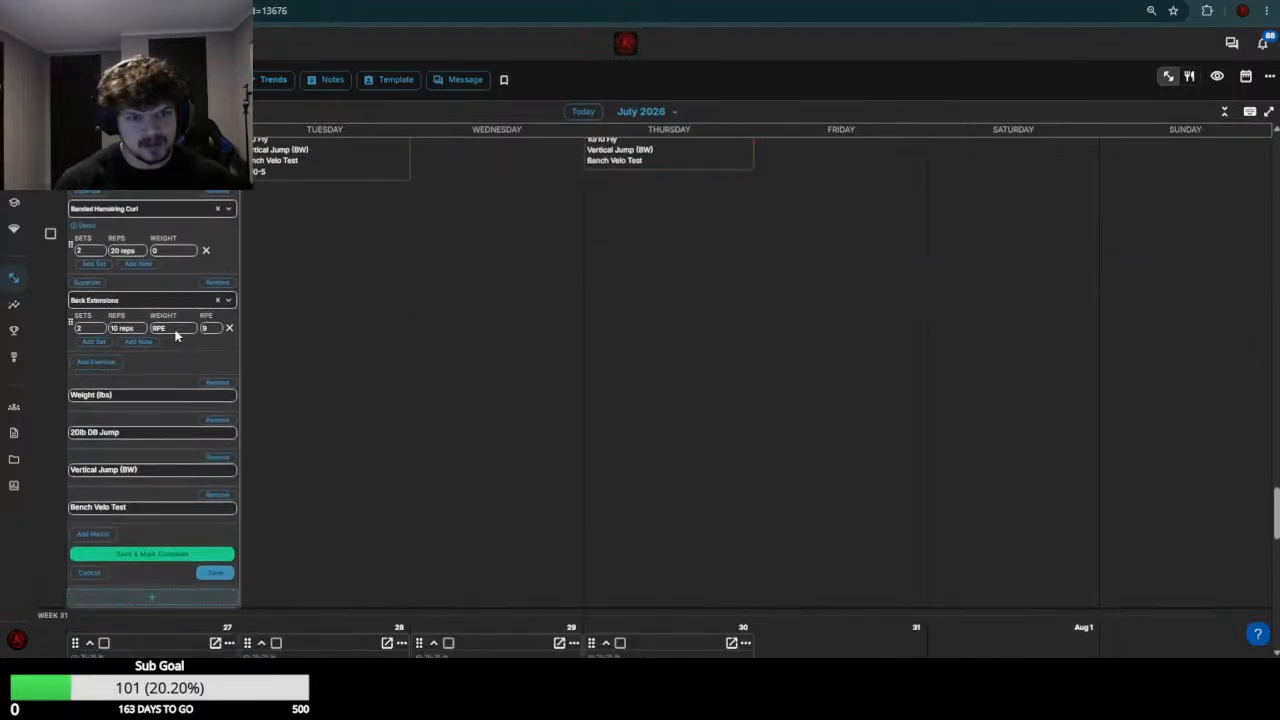
pyautogui.click(172, 331)
pyautogui.write('60')
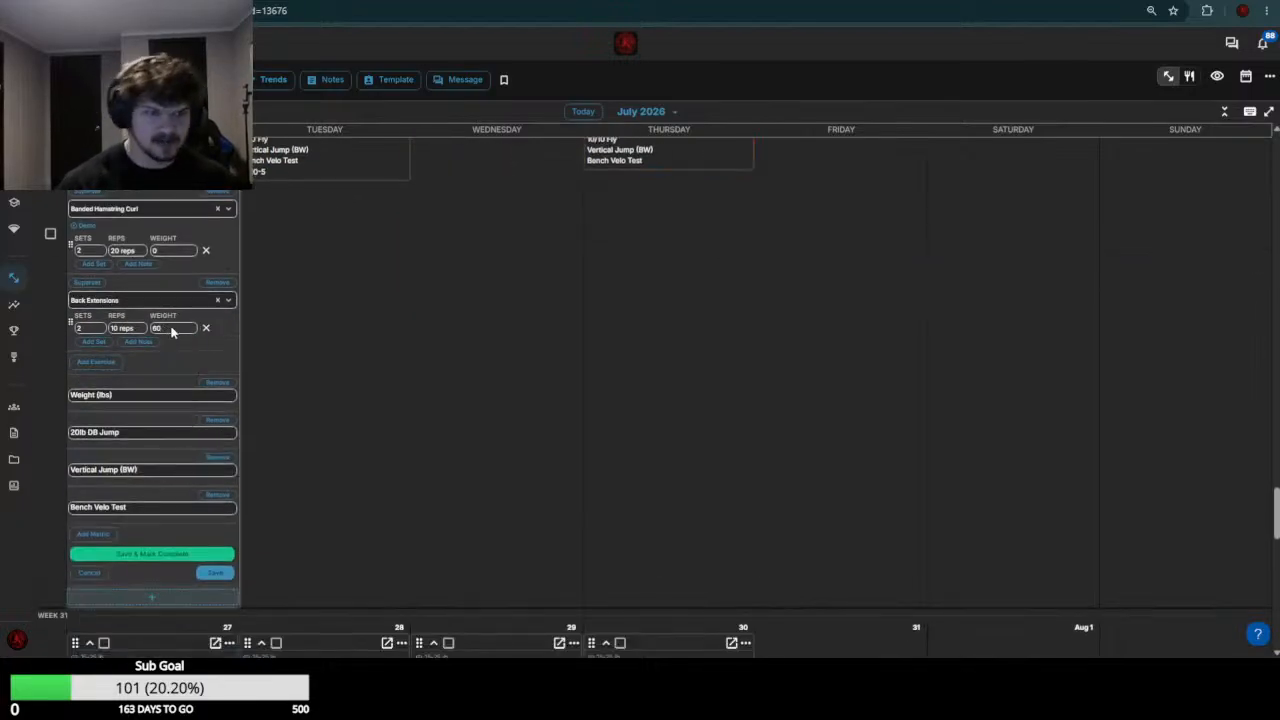
pyautogui.click(216, 572)
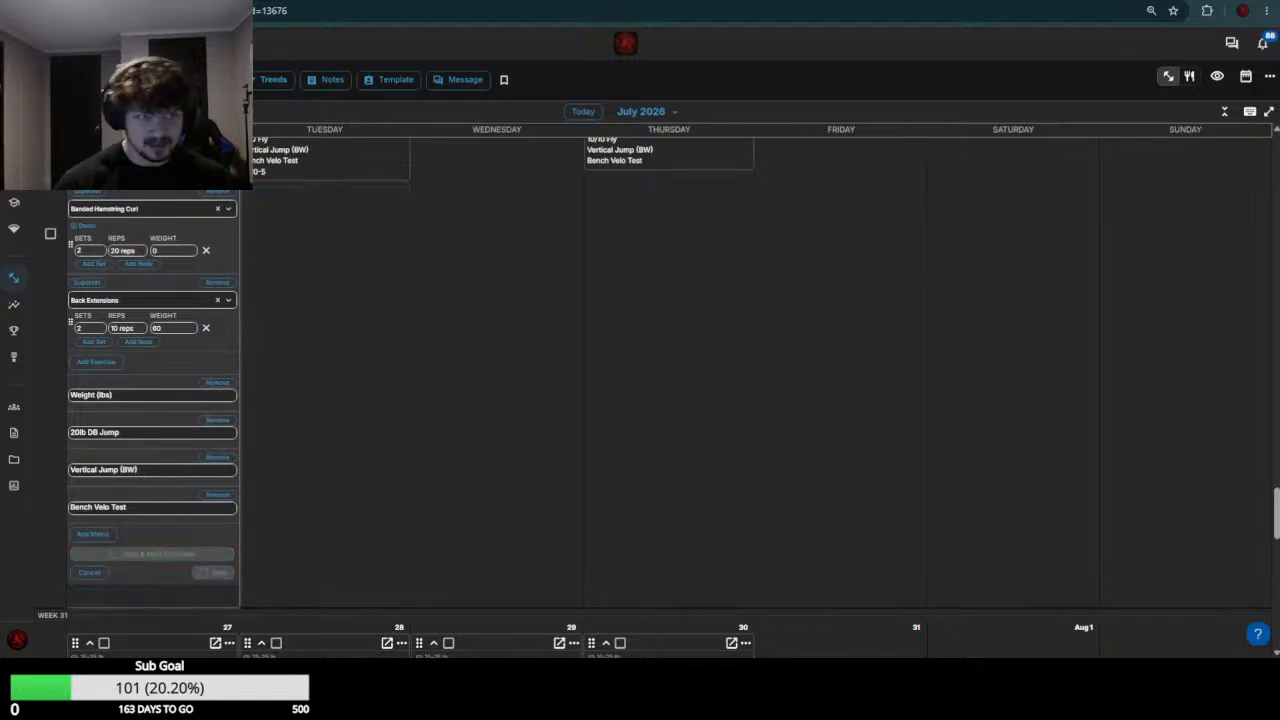
# Switch to the next athlete's calendar and open the July 20 and July 21 workouts of week 30 for editing
pyautogui.click(290, 1)
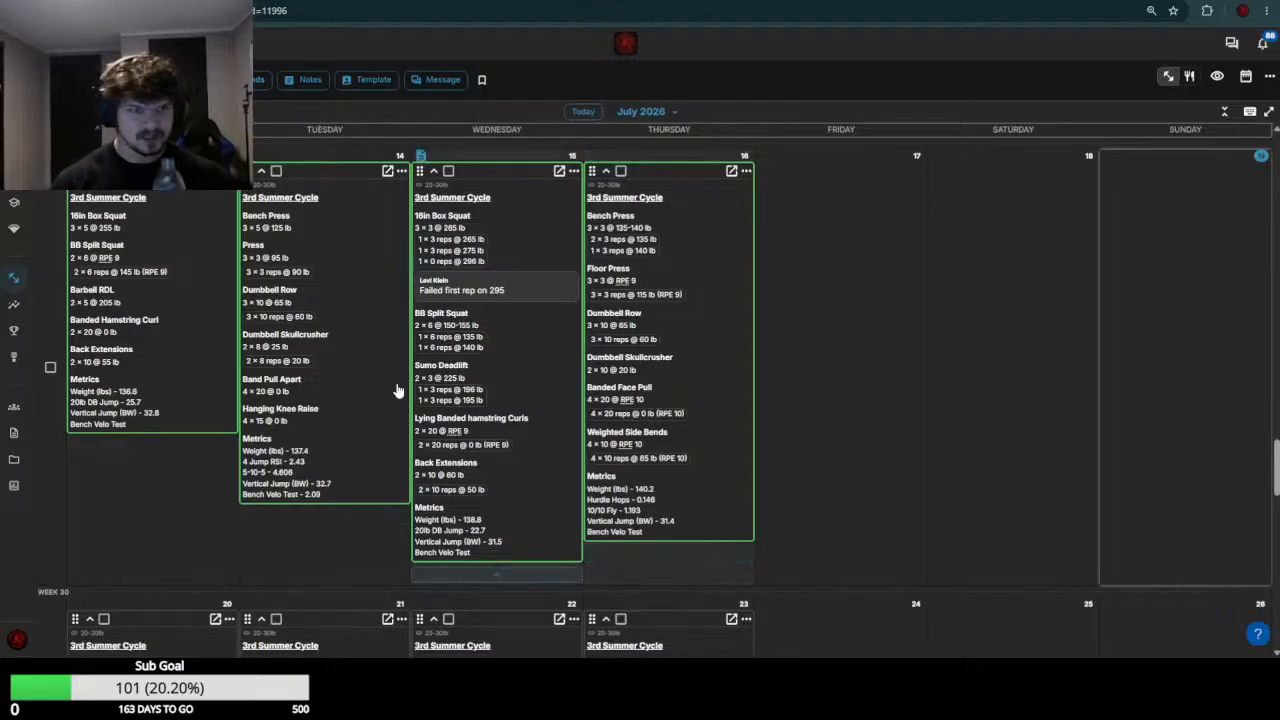
pyautogui.scroll(-3, 322, 452)
pyautogui.click(325, 452)
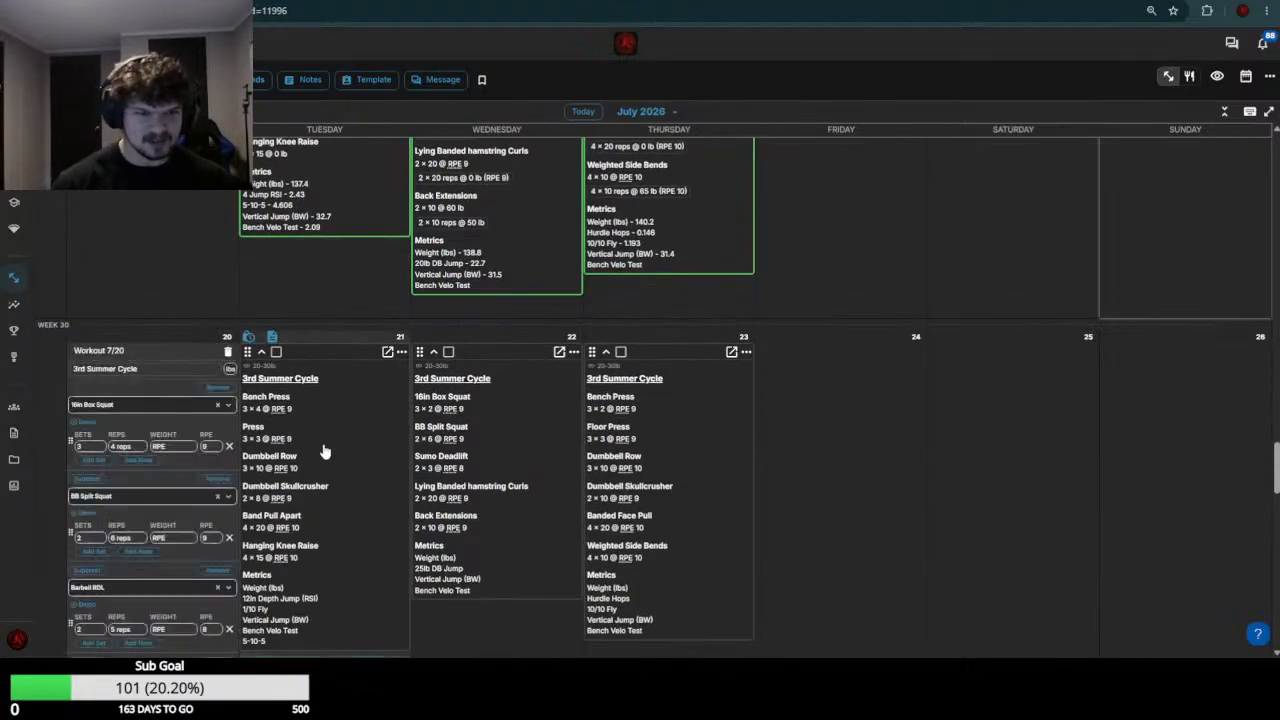
# Compare this athlete's week 29 16in Box Squat loads and set the July 20 16in Box Squat weight to 275
pyautogui.scroll(2, 182, 438)
pyautogui.scroll(2, 182, 438)
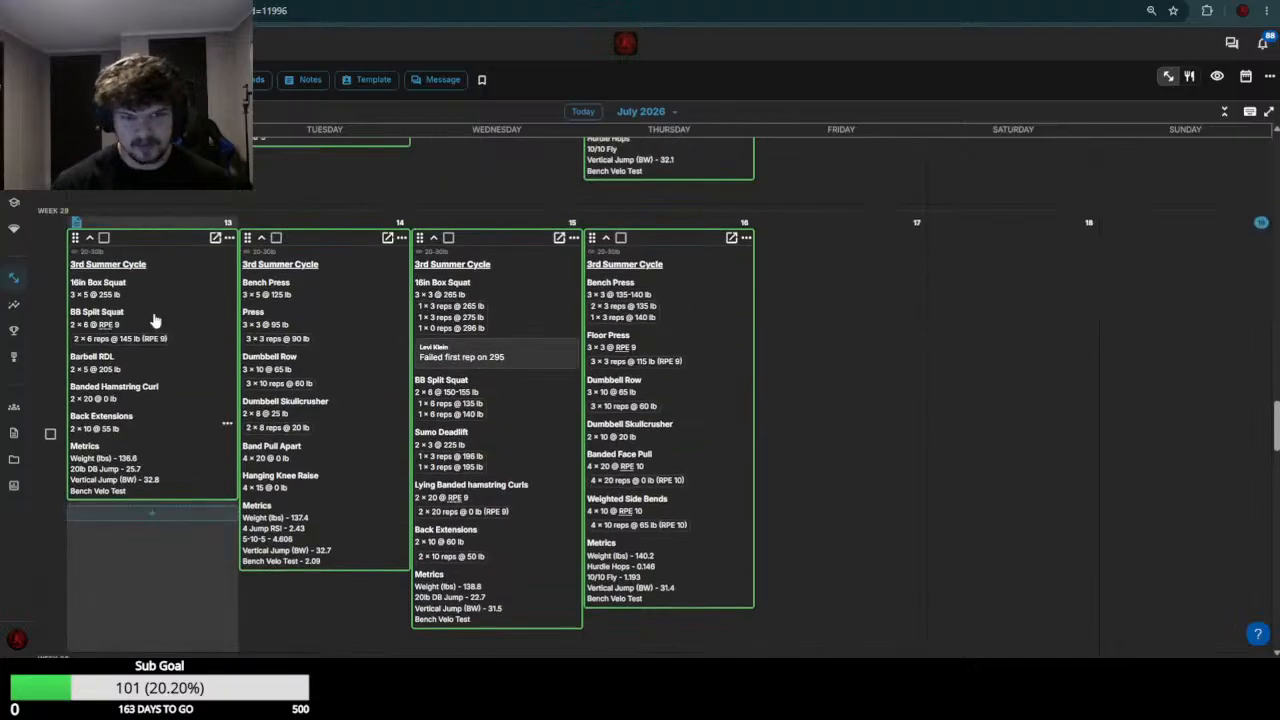
pyautogui.scroll(-5, 560, 315)
pyautogui.scroll(4, 547, 340)
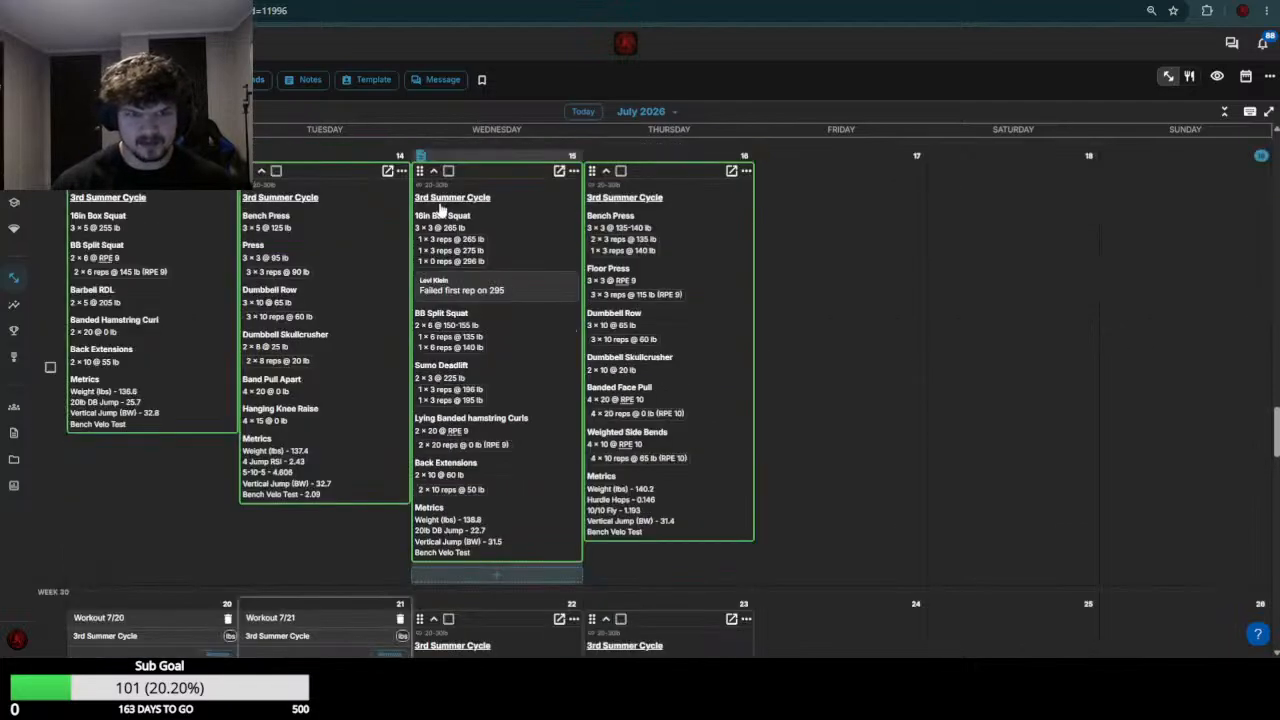
pyautogui.scroll(-5, 171, 429)
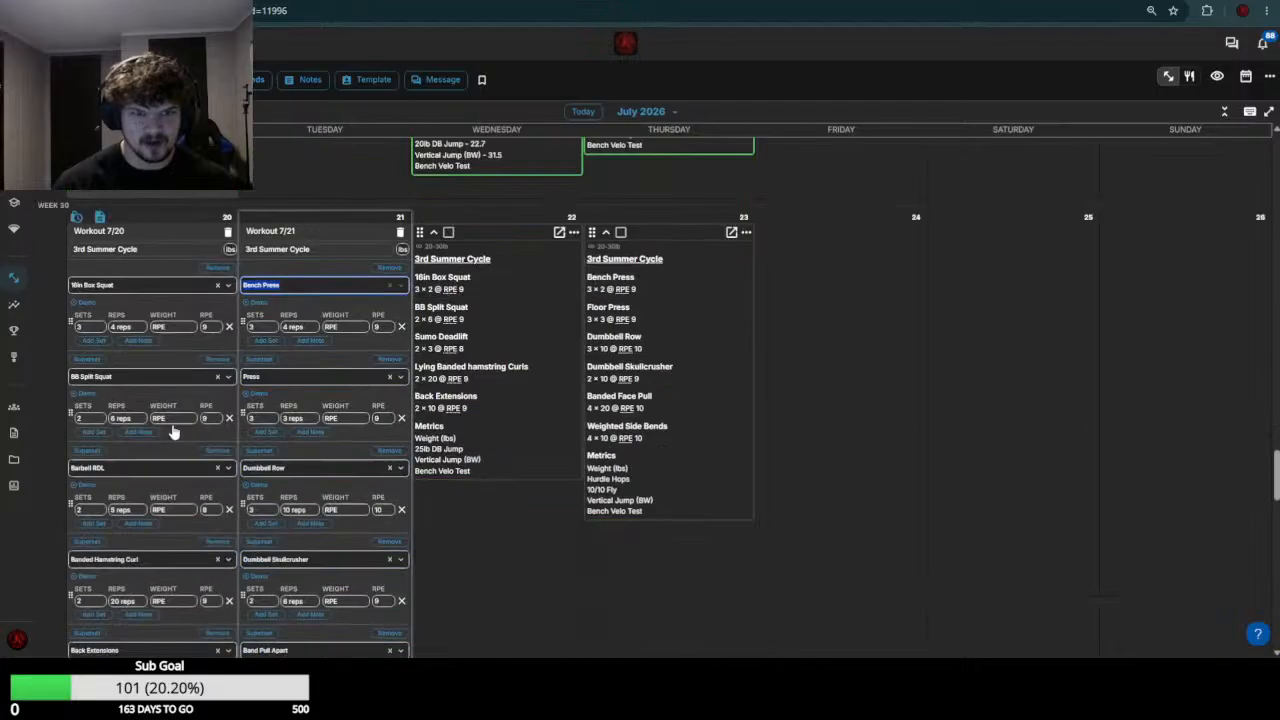
pyautogui.scroll(4, 183, 377)
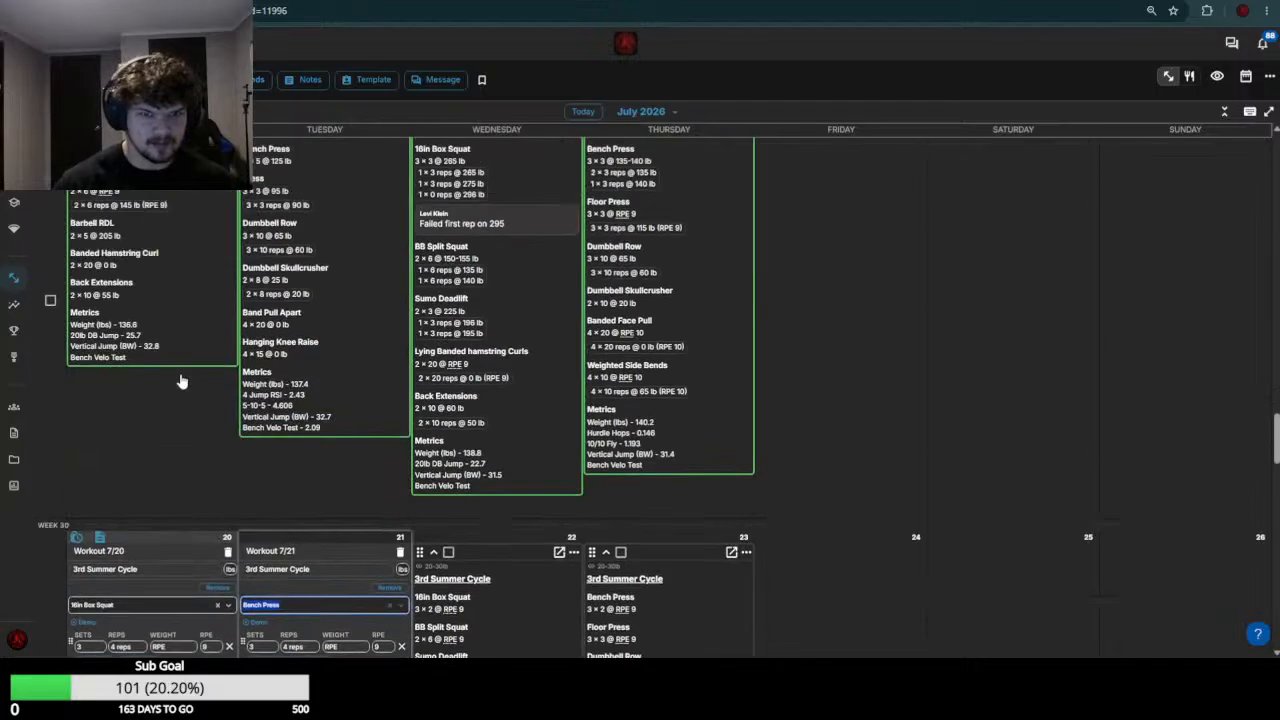
pyautogui.scroll(-3, 183, 377)
pyautogui.click(187, 381)
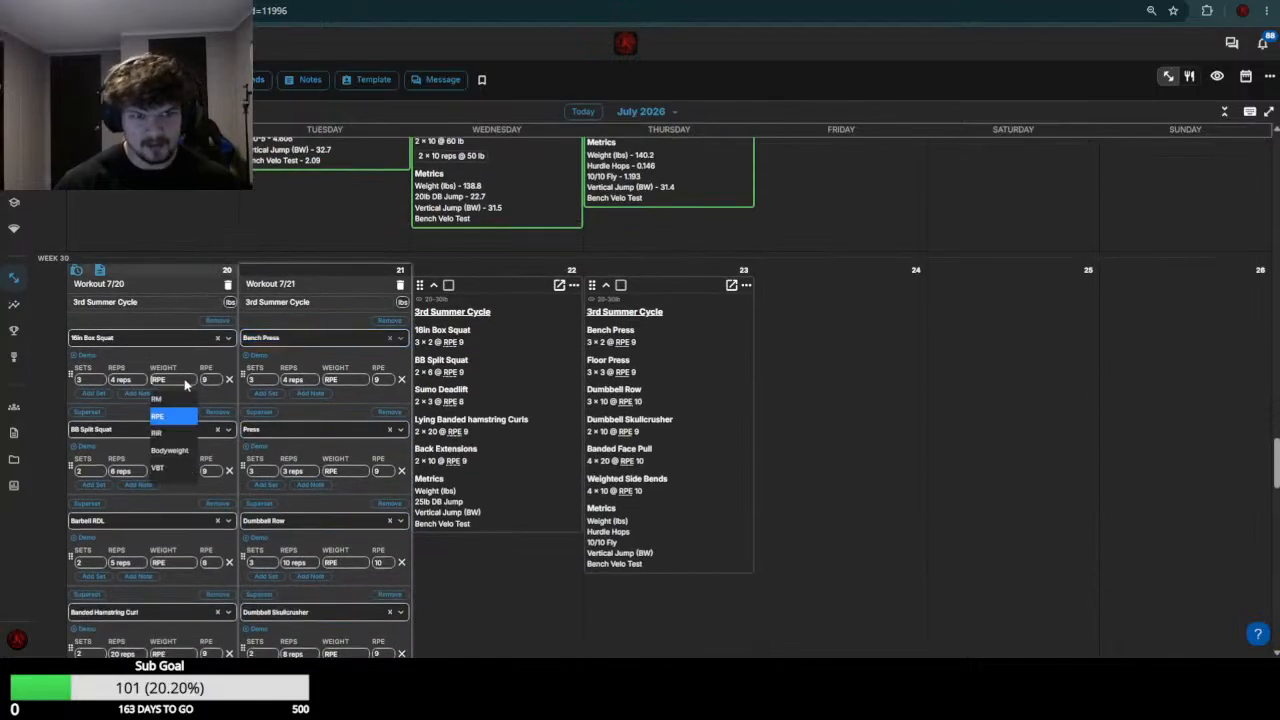
pyautogui.write('275')
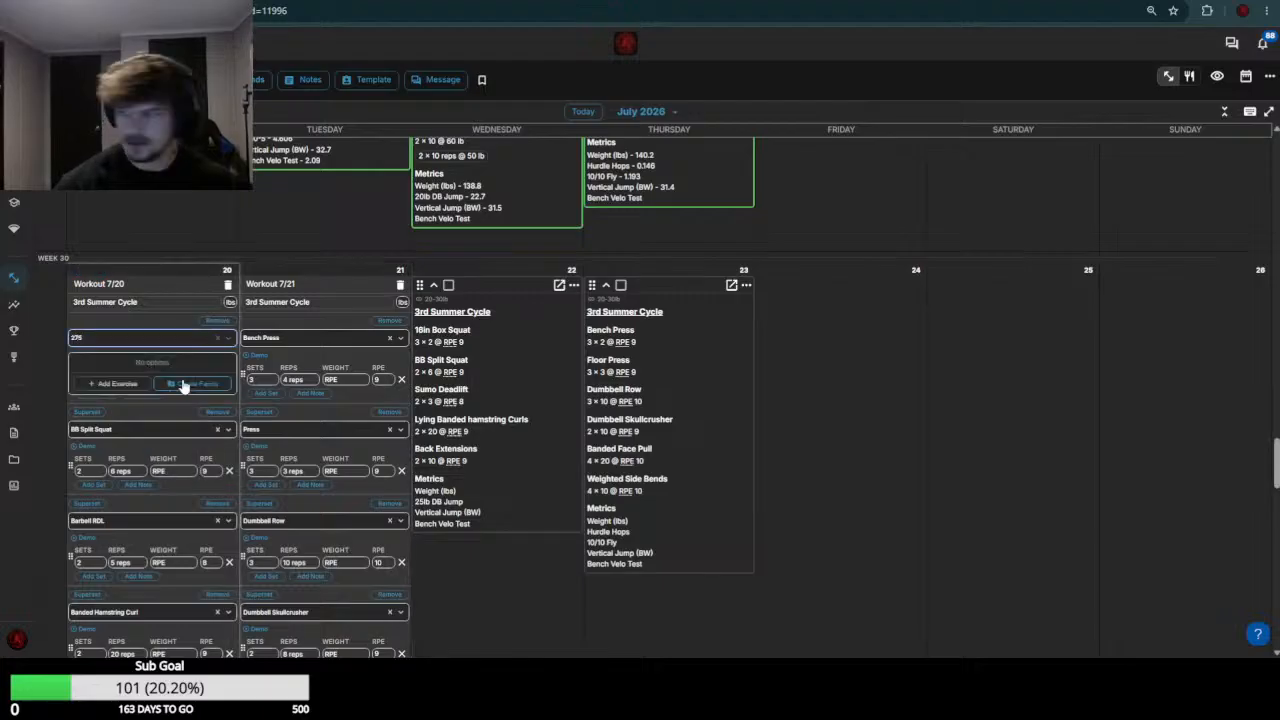
pyautogui.click(176, 343)
pyautogui.click(171, 381)
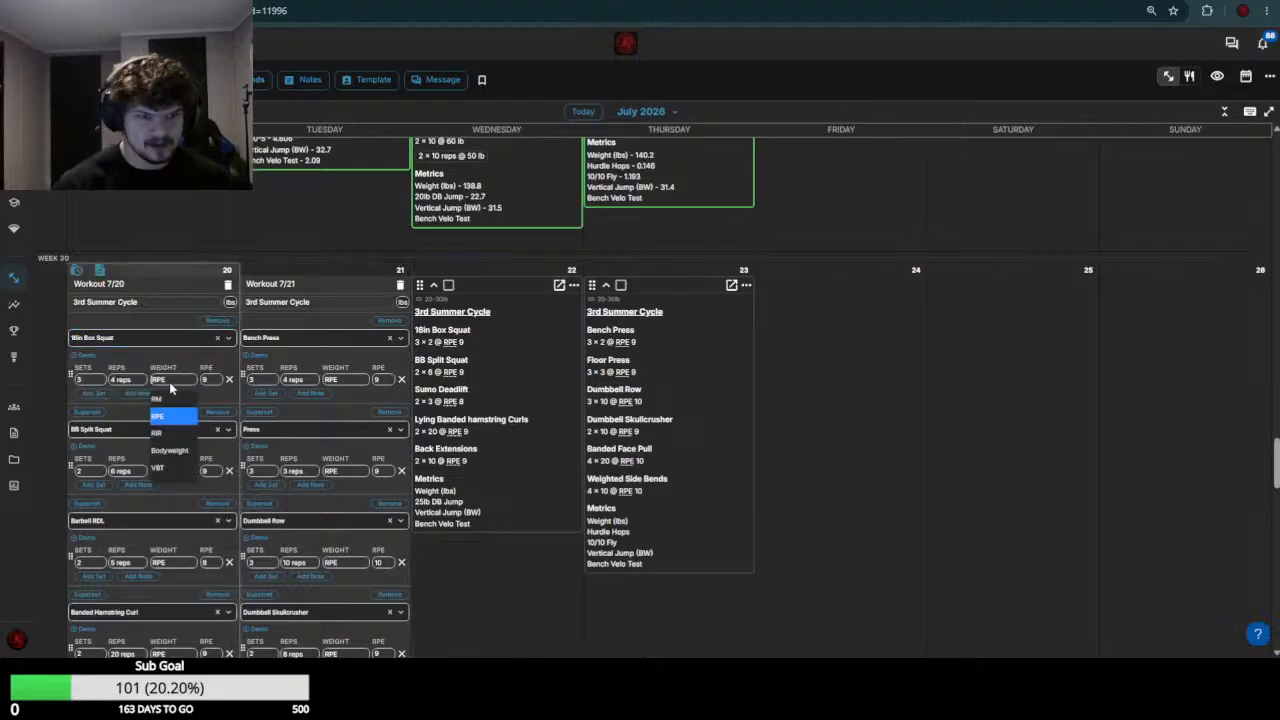
pyautogui.write('275')
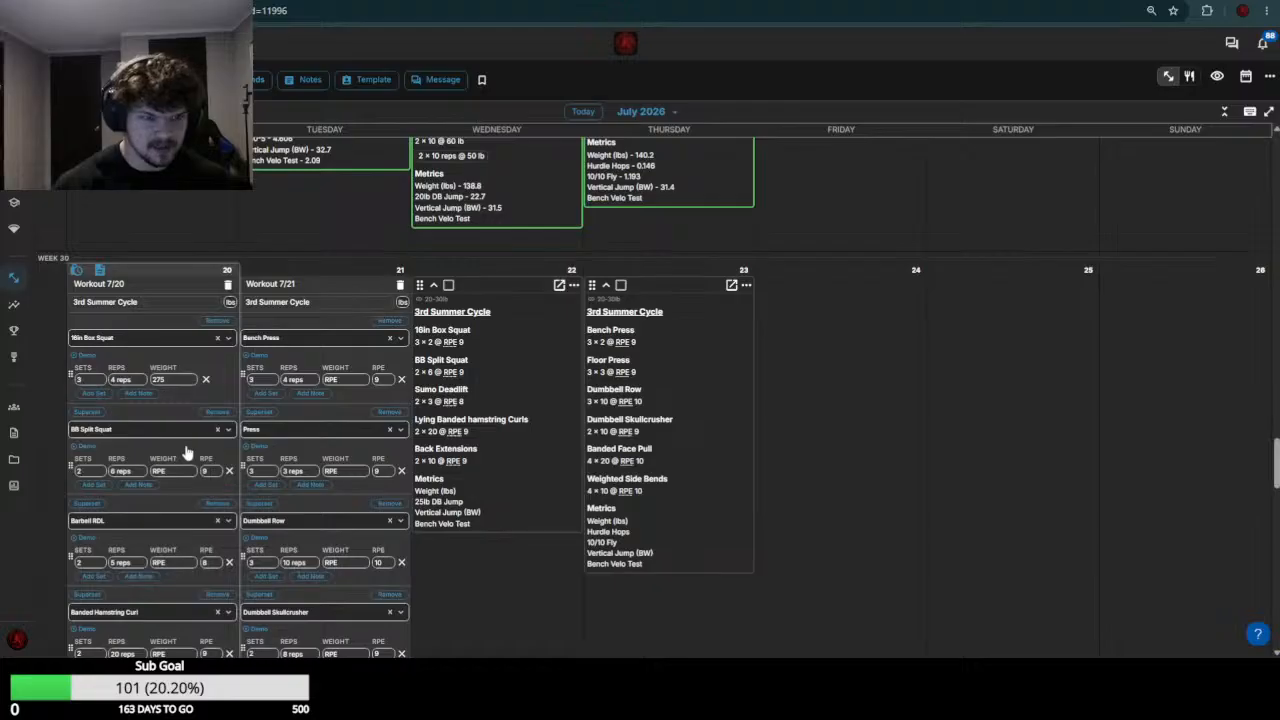
# Check the week 29 BB Split Squat results and set the July 20 BB Split Squat weight to 145
pyautogui.scroll(3, 185, 453)
pyautogui.scroll(-4, 171, 471)
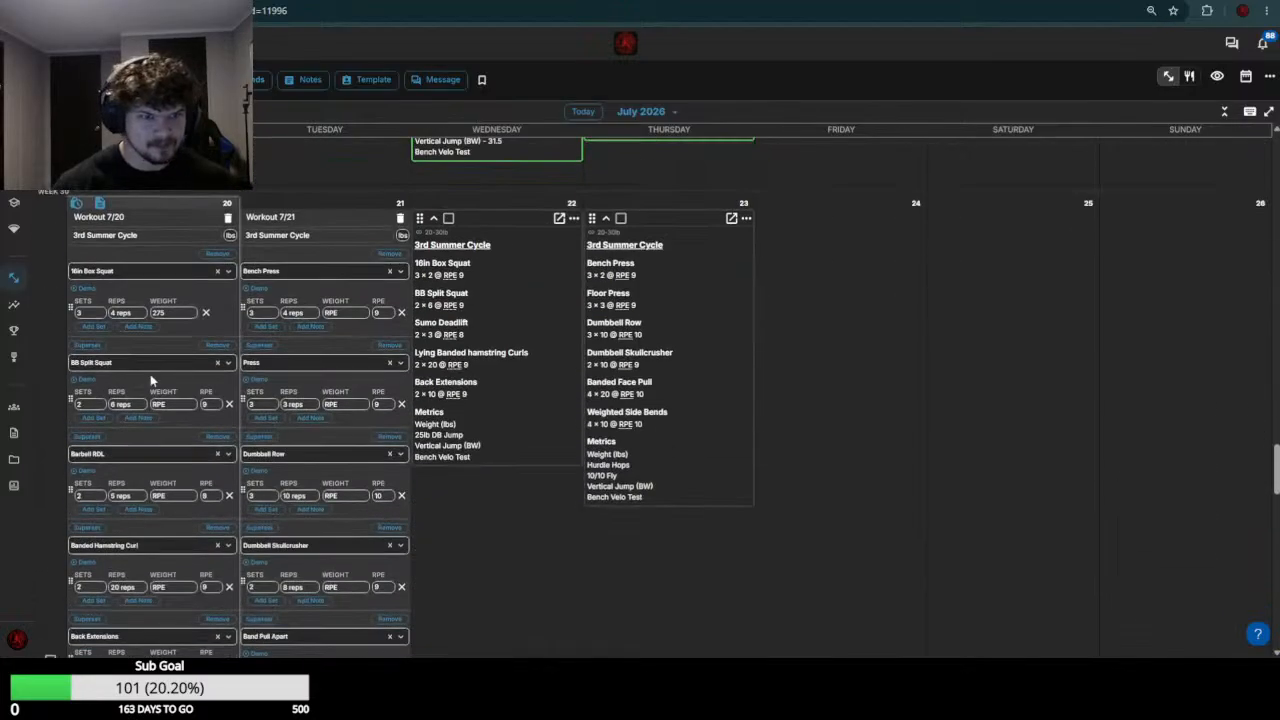
pyautogui.click(172, 404)
pyautogui.write('150')
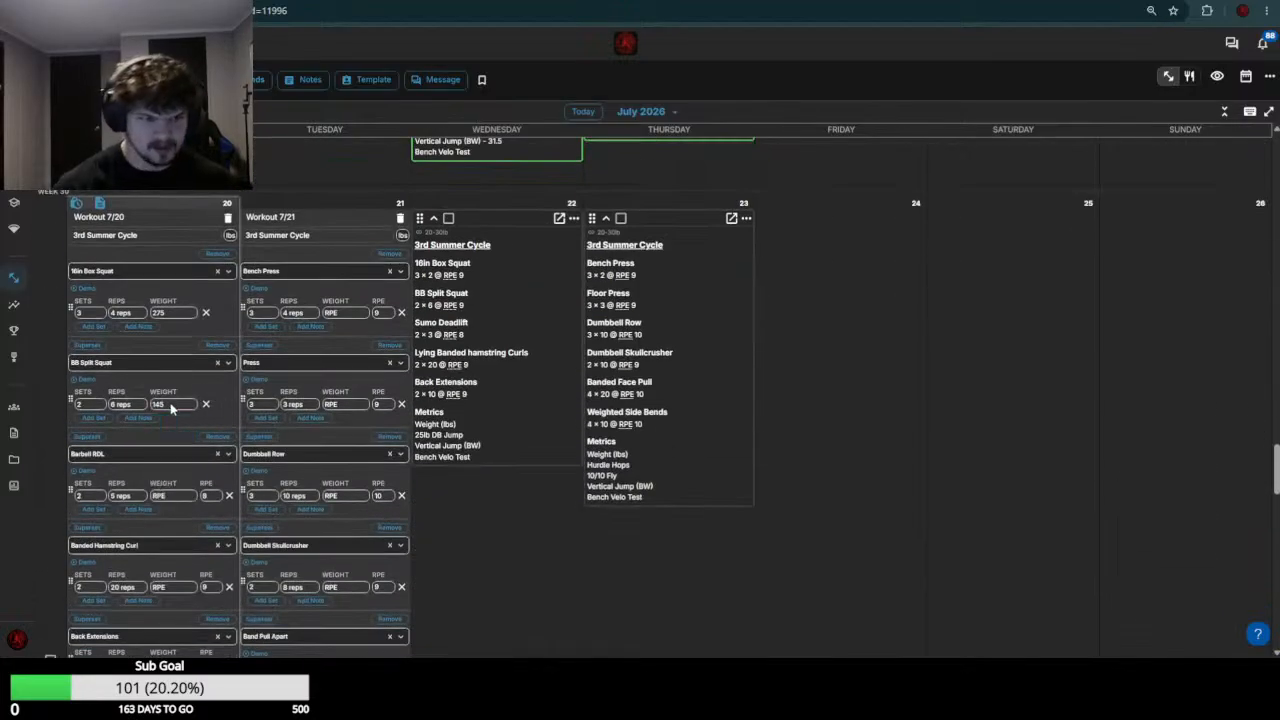
pyautogui.press('Return')
# Check the week 29 Barbell RDL load and set the July 20 Barbell RDL weight to 215
pyautogui.scroll(4, 172, 411)
pyautogui.scroll(-4, 191, 329)
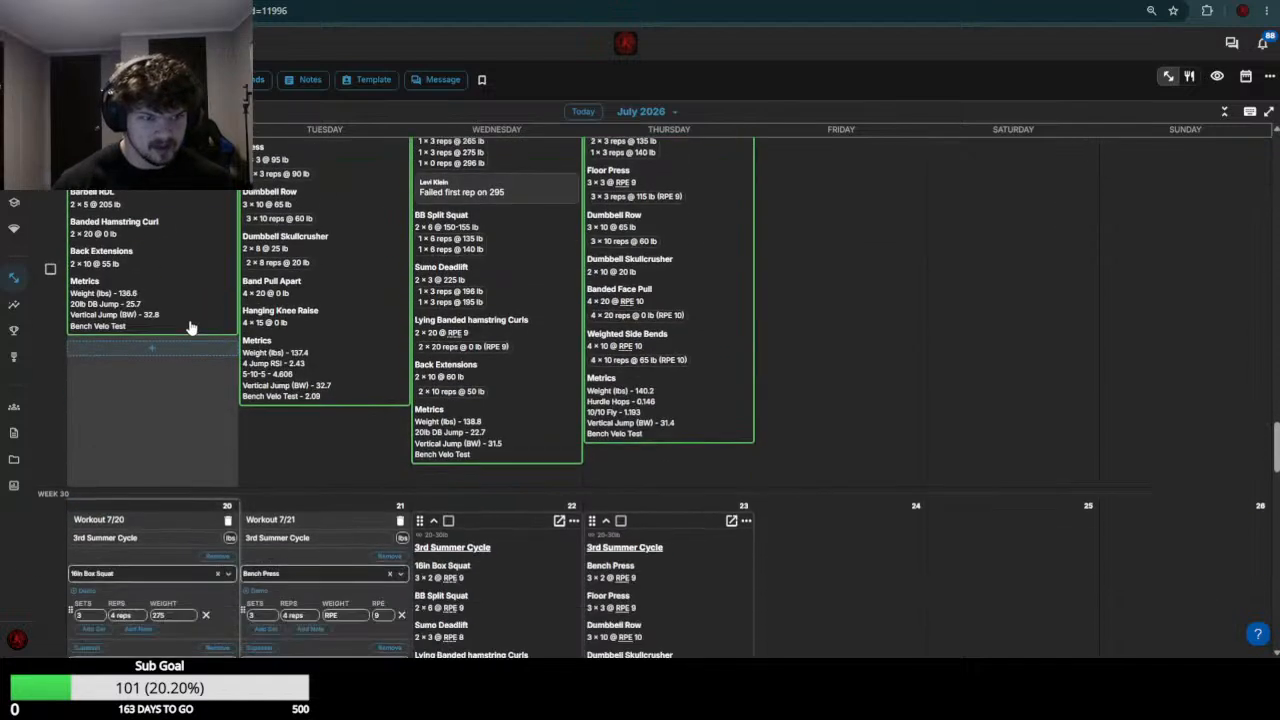
pyautogui.click(185, 566)
pyautogui.write('215')
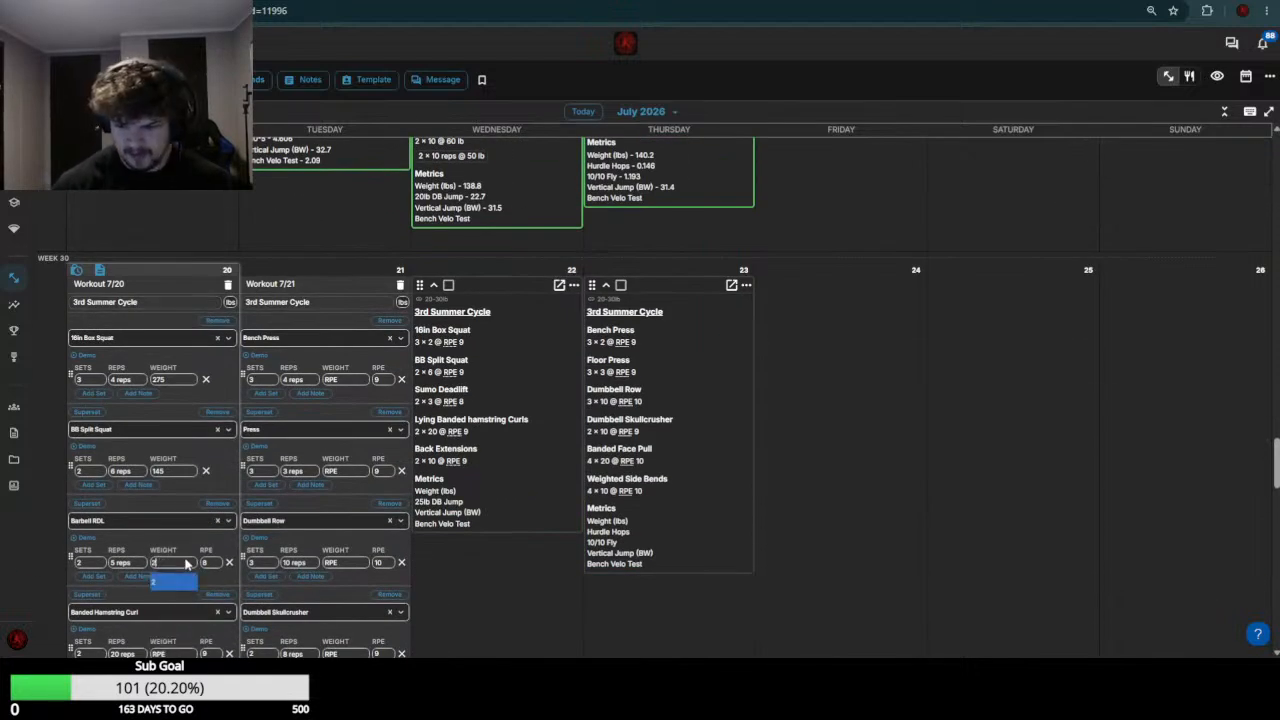
pyautogui.press('Return')
# Set the July 20 Banded Hamstring Curl weight to 0 and Back Extensions to 65, and save the workout
pyautogui.scroll(3, 185, 560)
pyautogui.scroll(-6, 180, 520)
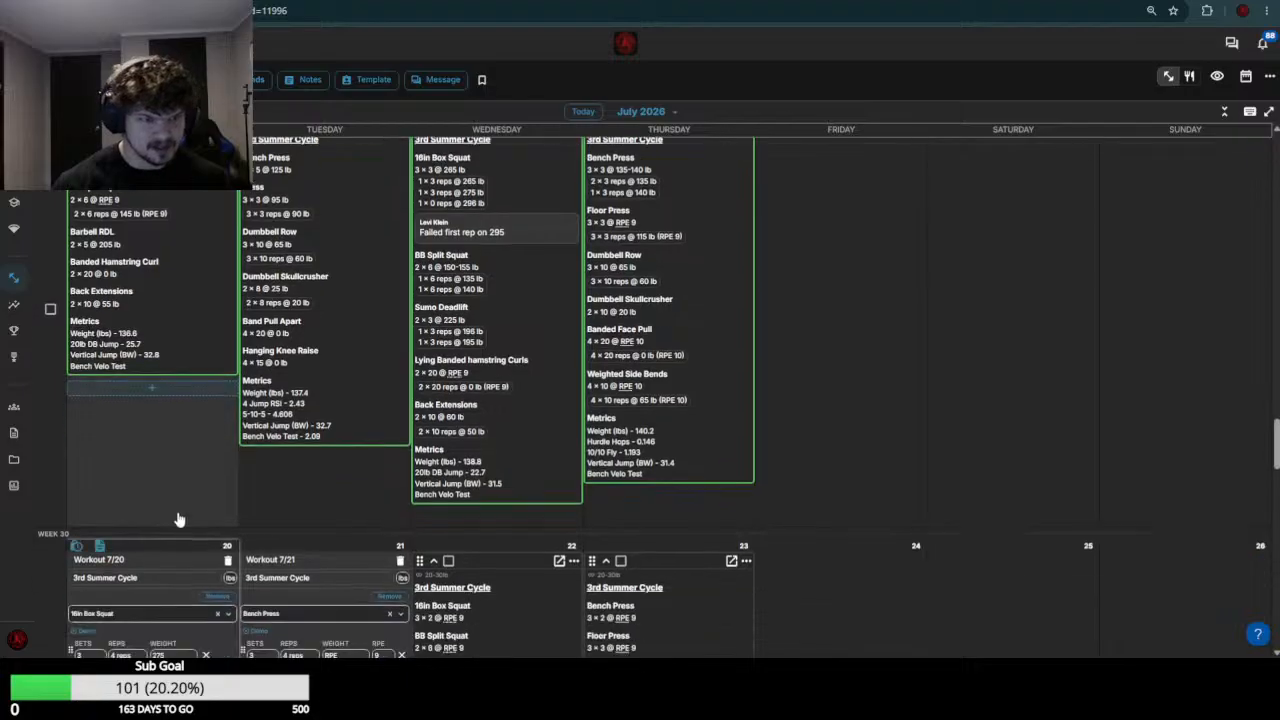
pyautogui.click(175, 320)
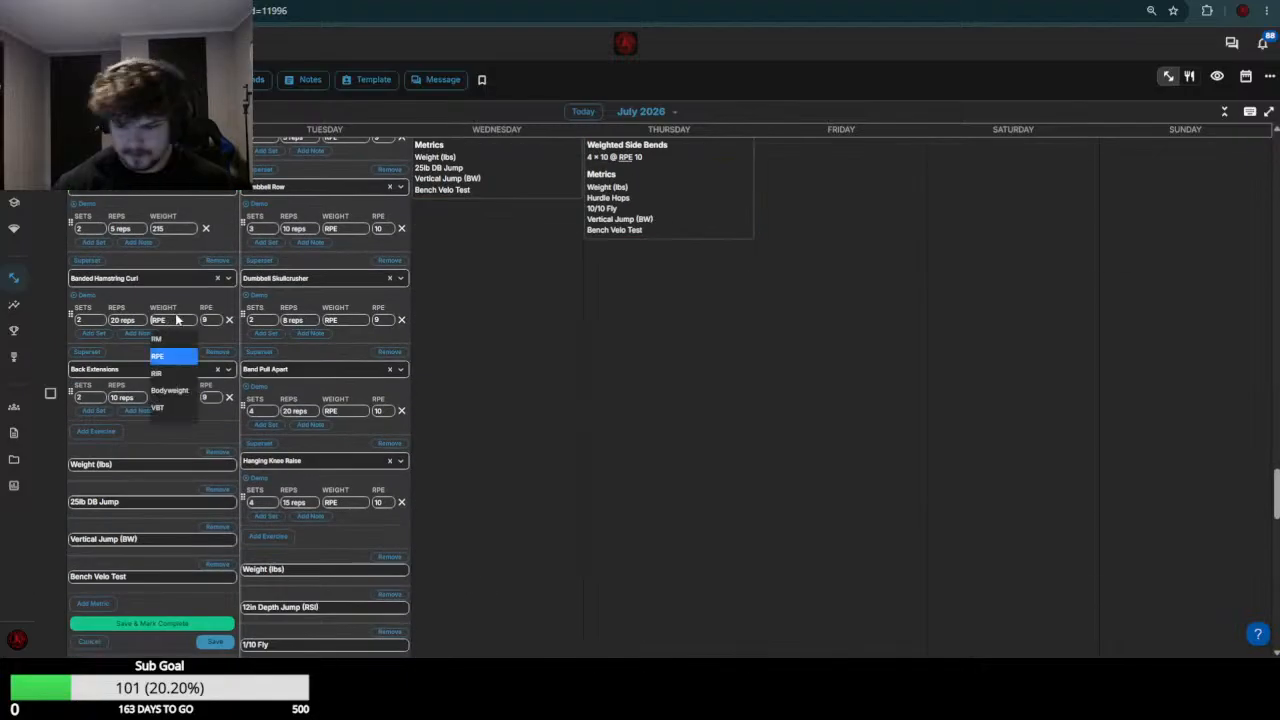
pyautogui.write('0')
pyautogui.press('Return')
pyautogui.click(177, 396)
pyautogui.write('45')
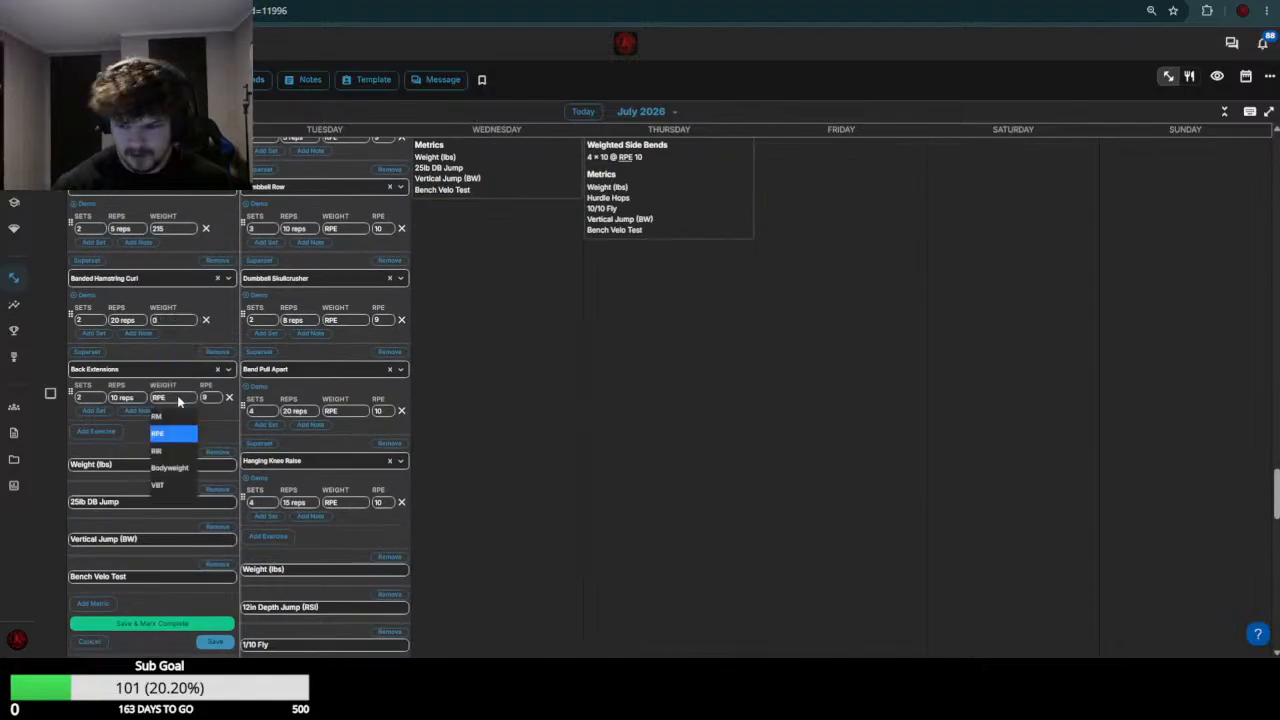
pyautogui.press('Return')
pyautogui.scroll(-3, 179, 401)
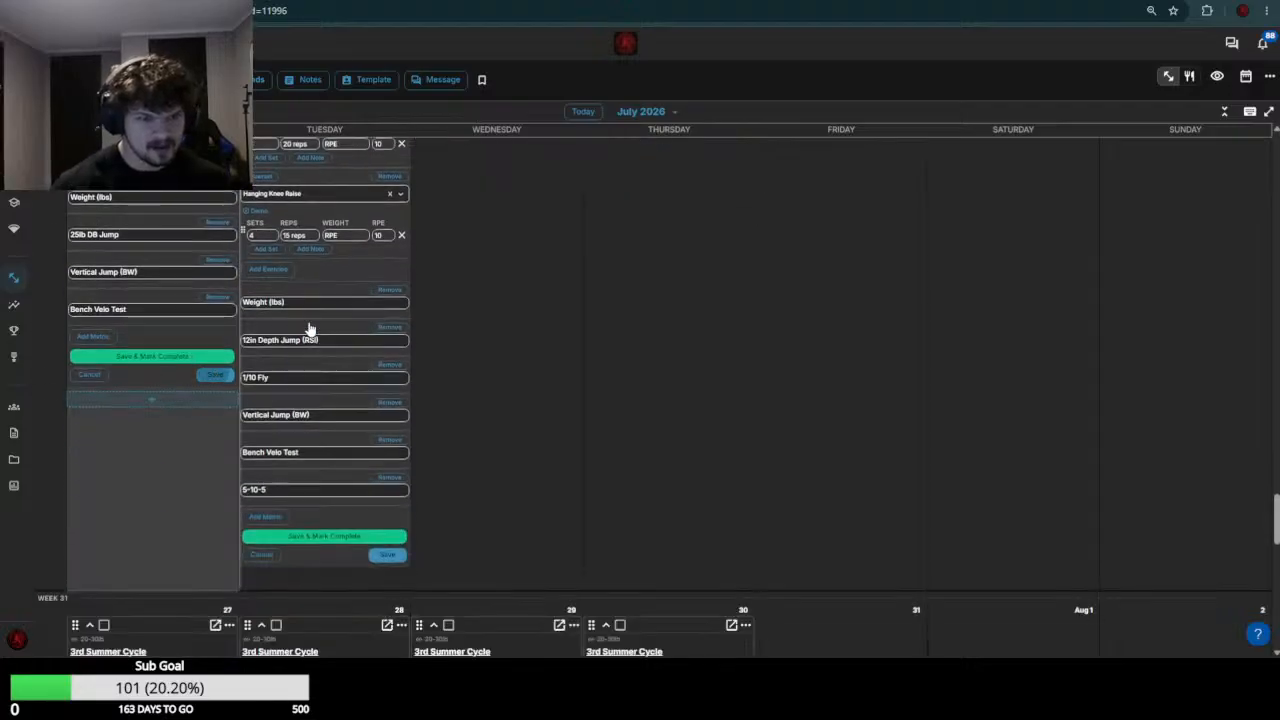
# Review the week 29 pressing loads and set this athlete's July 21 Bench Press weight to 140
pyautogui.scroll(7, 309, 331)
pyautogui.scroll(5, 519, 370)
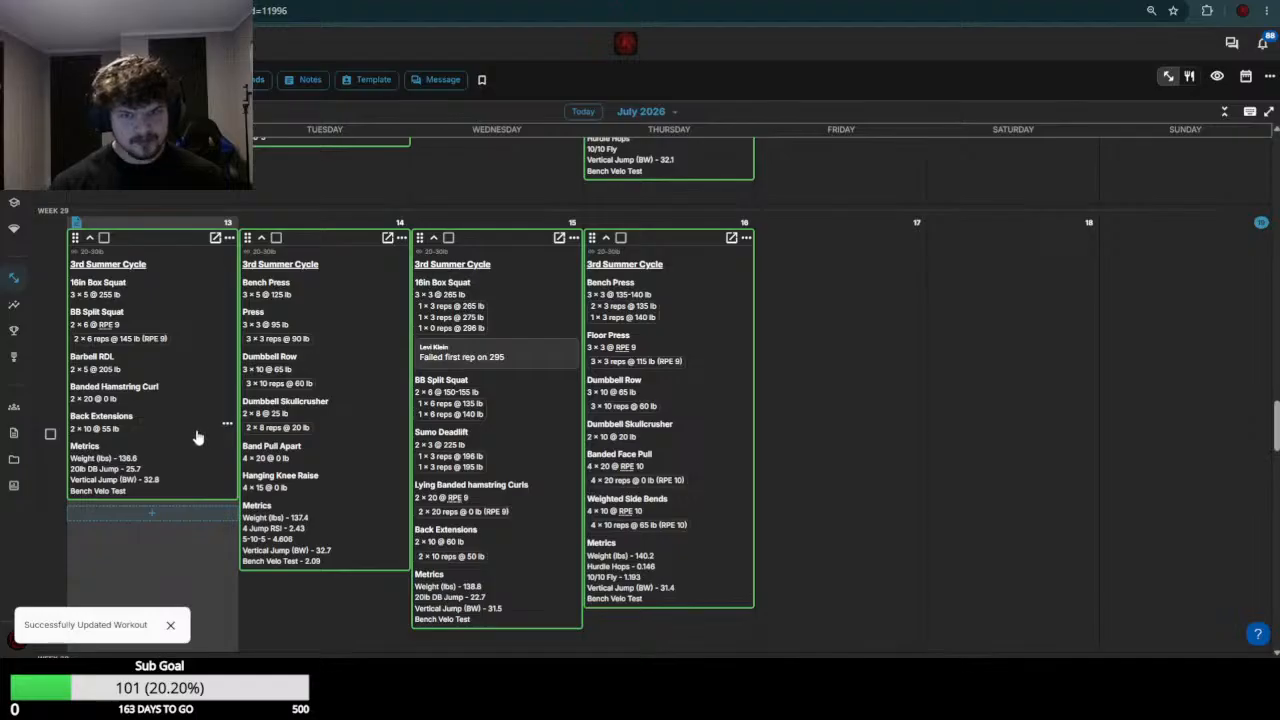
pyautogui.scroll(-4, 200, 432)
pyautogui.scroll(-2, 197, 431)
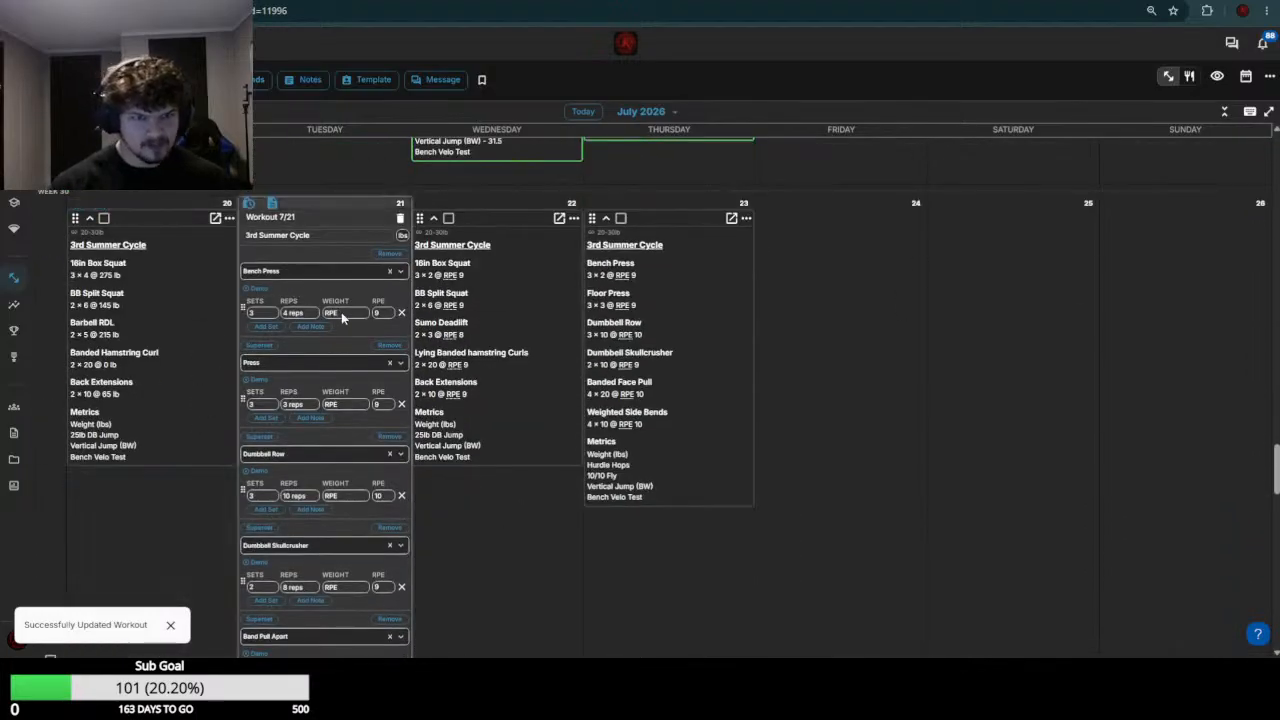
pyautogui.click(341, 312)
pyautogui.write('140')
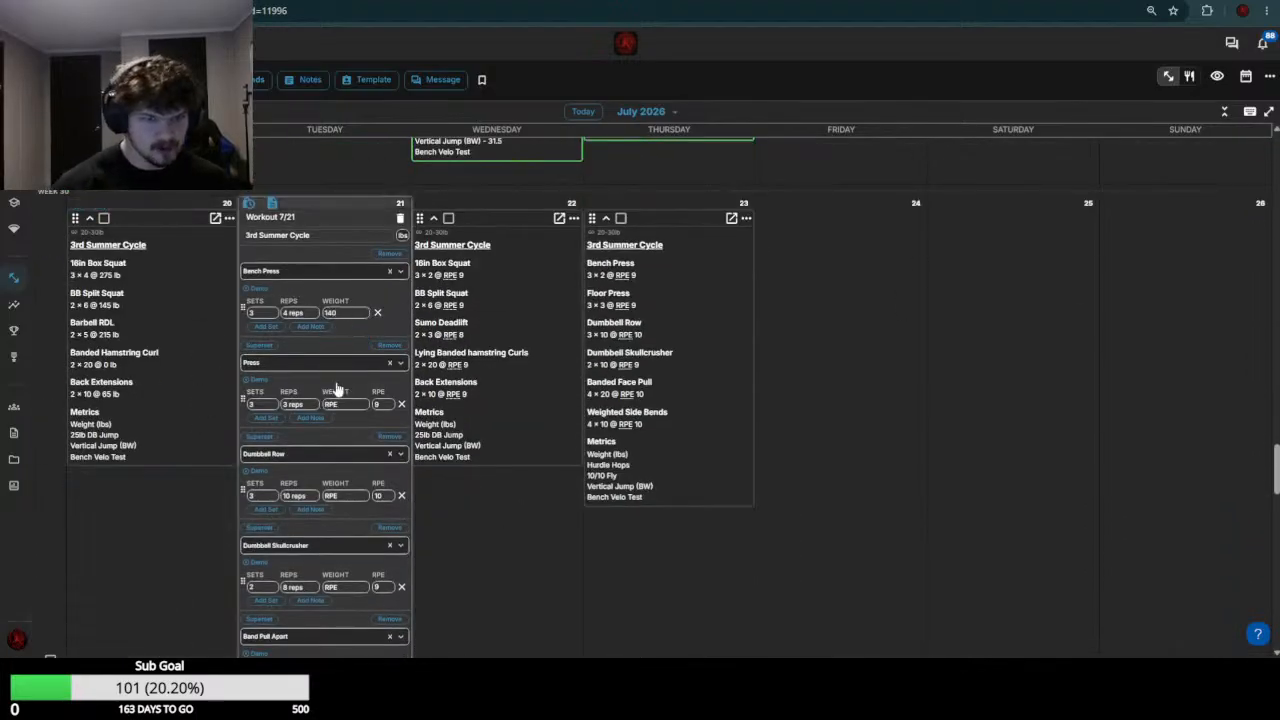
pyautogui.scroll(5, 338, 390)
pyautogui.scroll(-4, 300, 370)
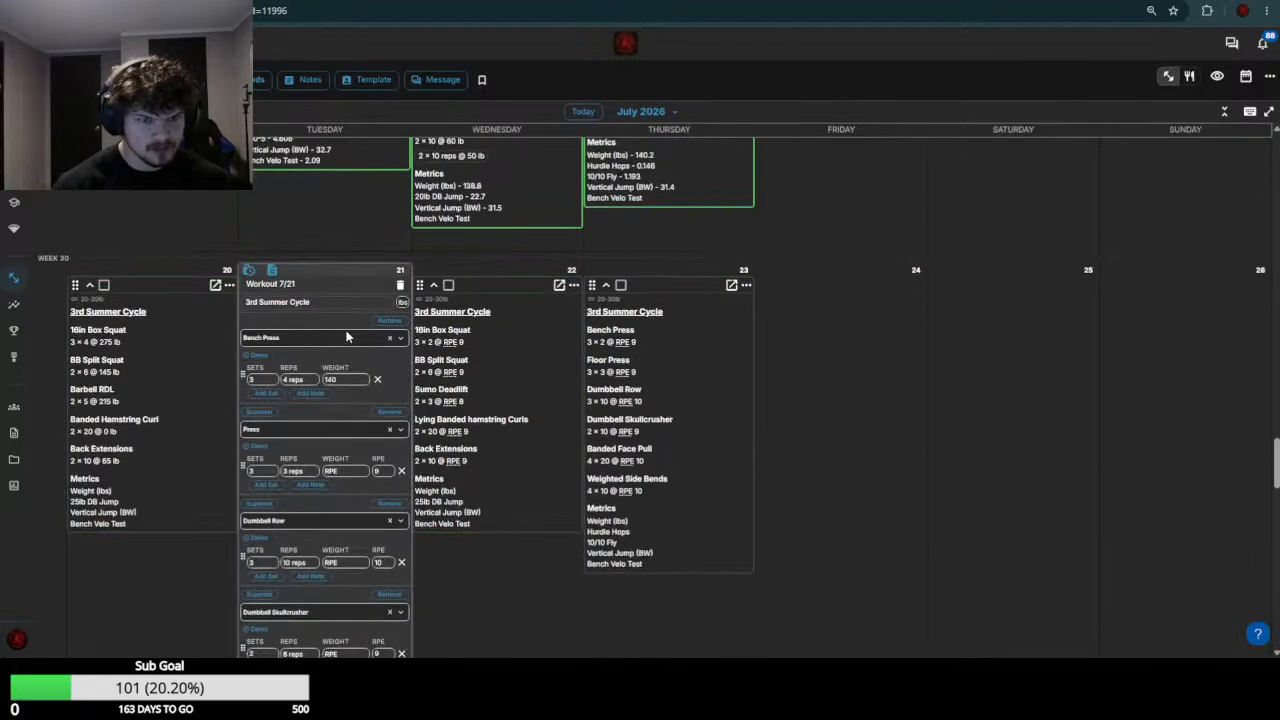
# Set the July 21 Press weight to 95 and the Dumbbell Row weight to 65-70
pyautogui.click(356, 471)
pyautogui.write('95')
pyautogui.press('Return')
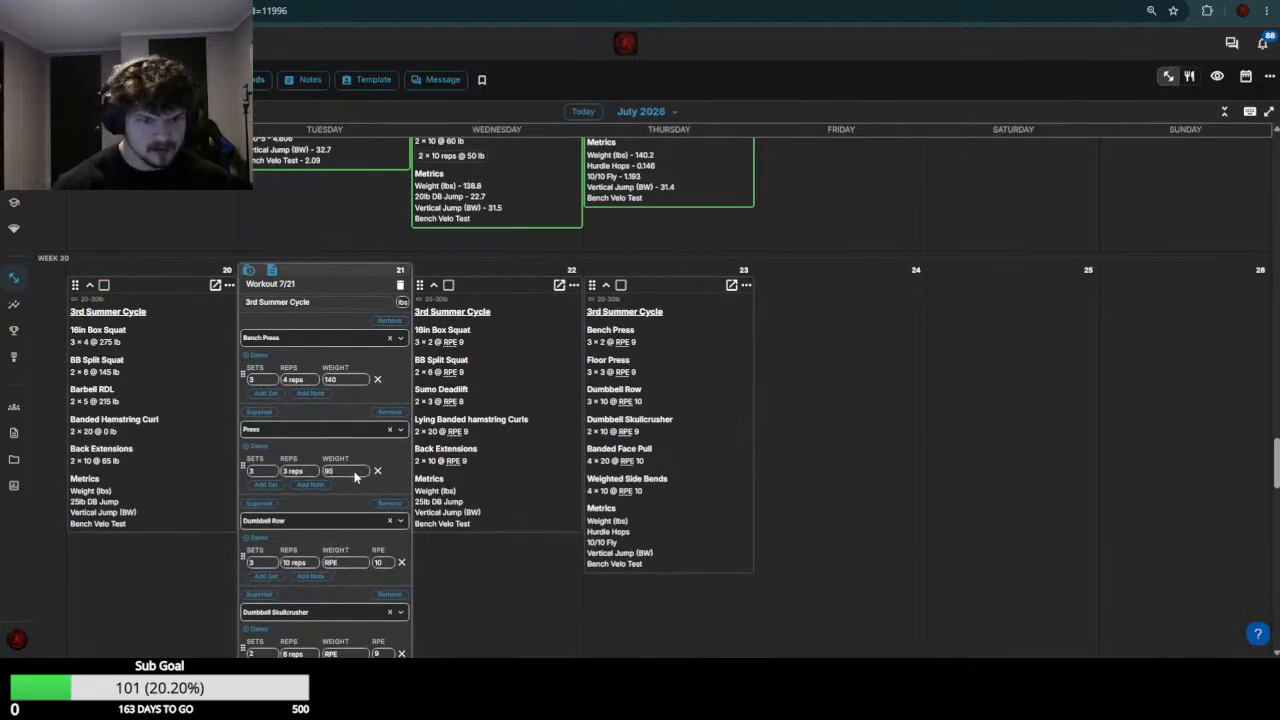
pyautogui.scroll(-2, 352, 527)
pyautogui.scroll(4, 354, 516)
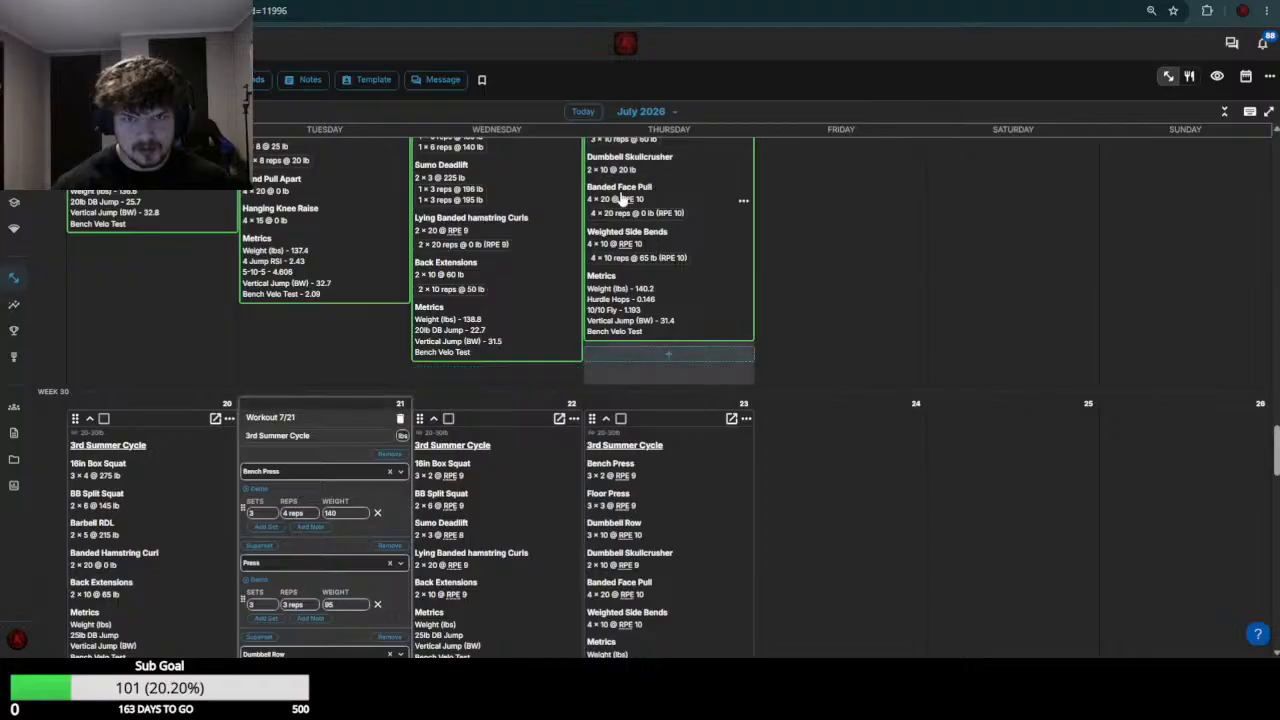
pyautogui.scroll(-2, 295, 600)
pyautogui.click(354, 497)
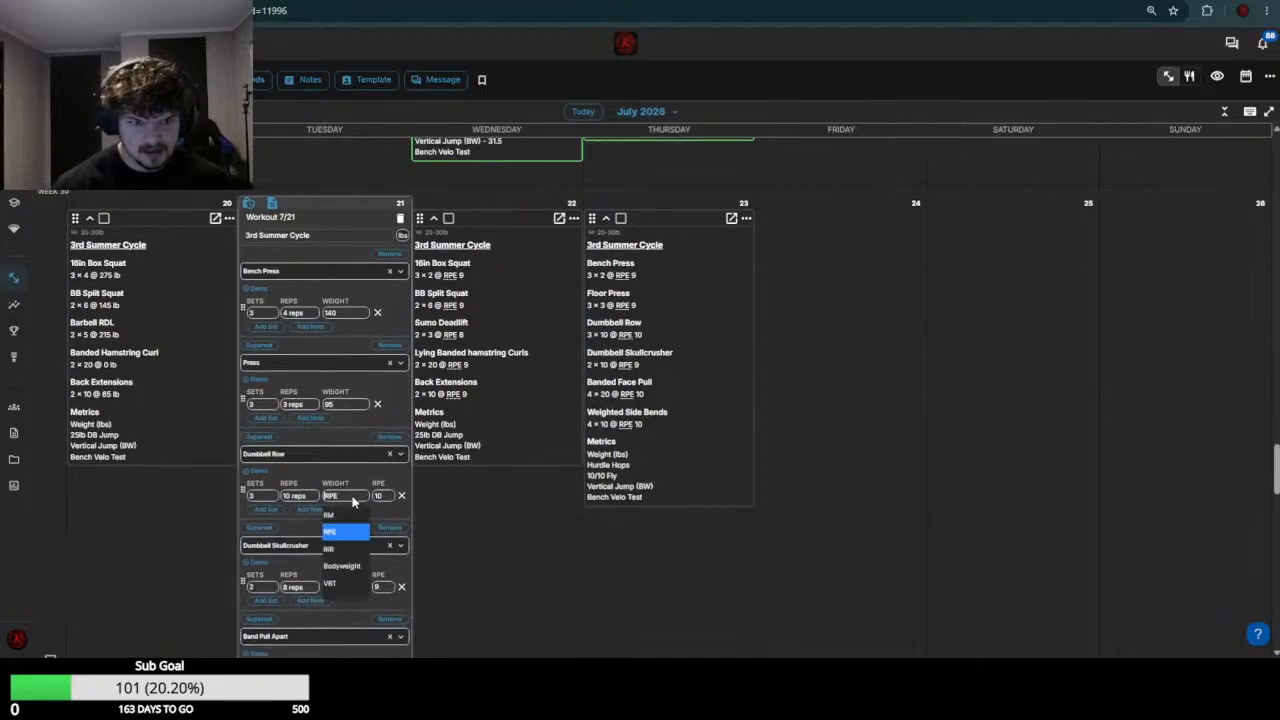
pyautogui.write('65-70')
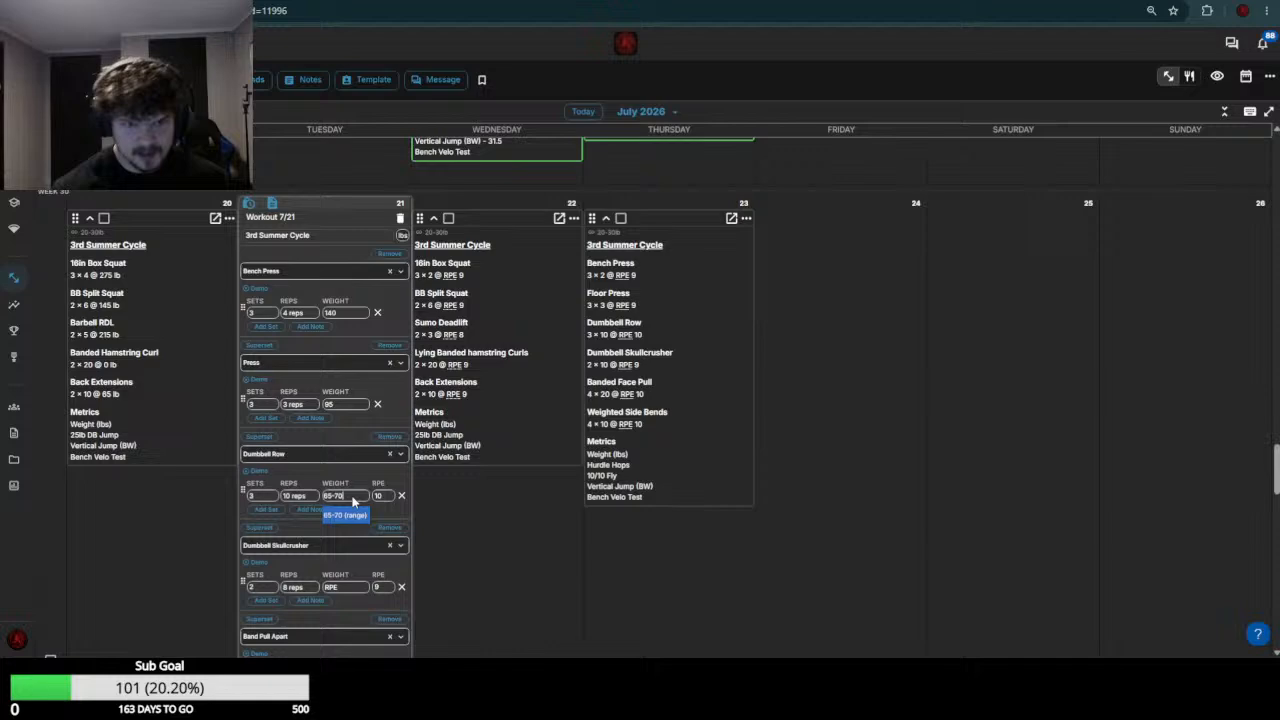
pyautogui.press('Return')
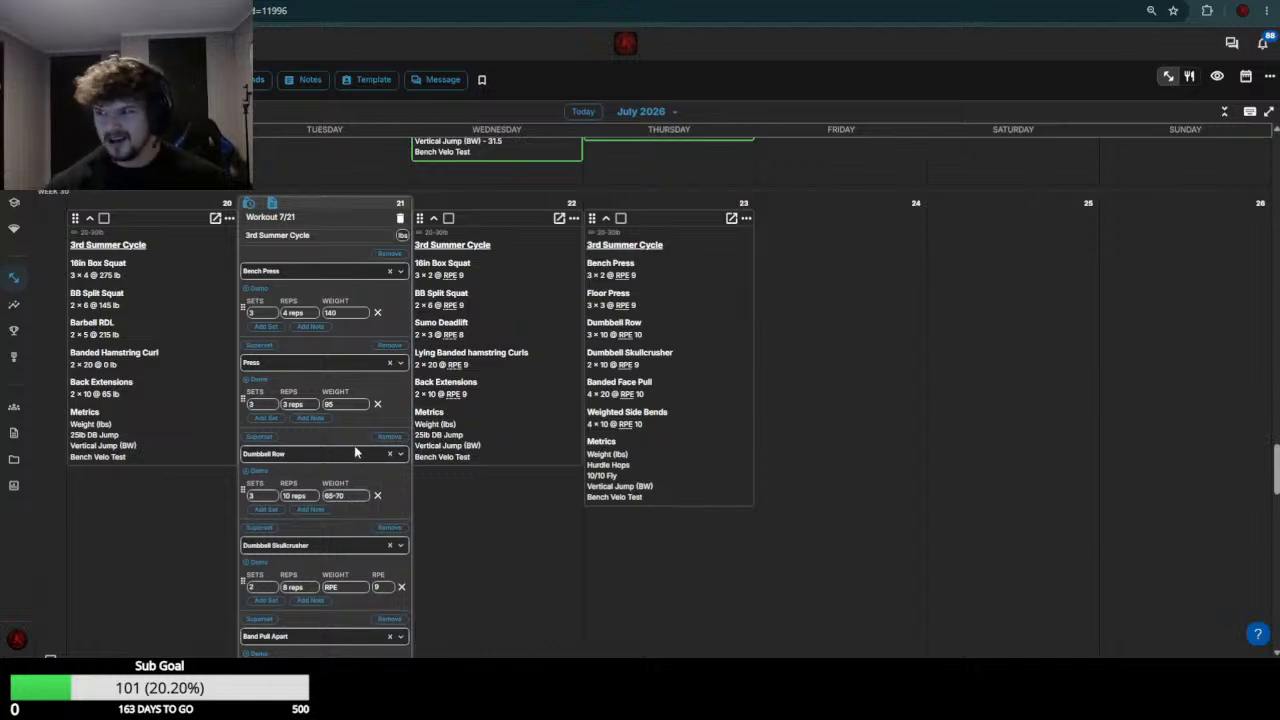
# Check the week 29 Dumbbell Skullcrusher results and set the July 21 Dumbbell Skullcrusher weight to 25
pyautogui.scroll(5, 364, 438)
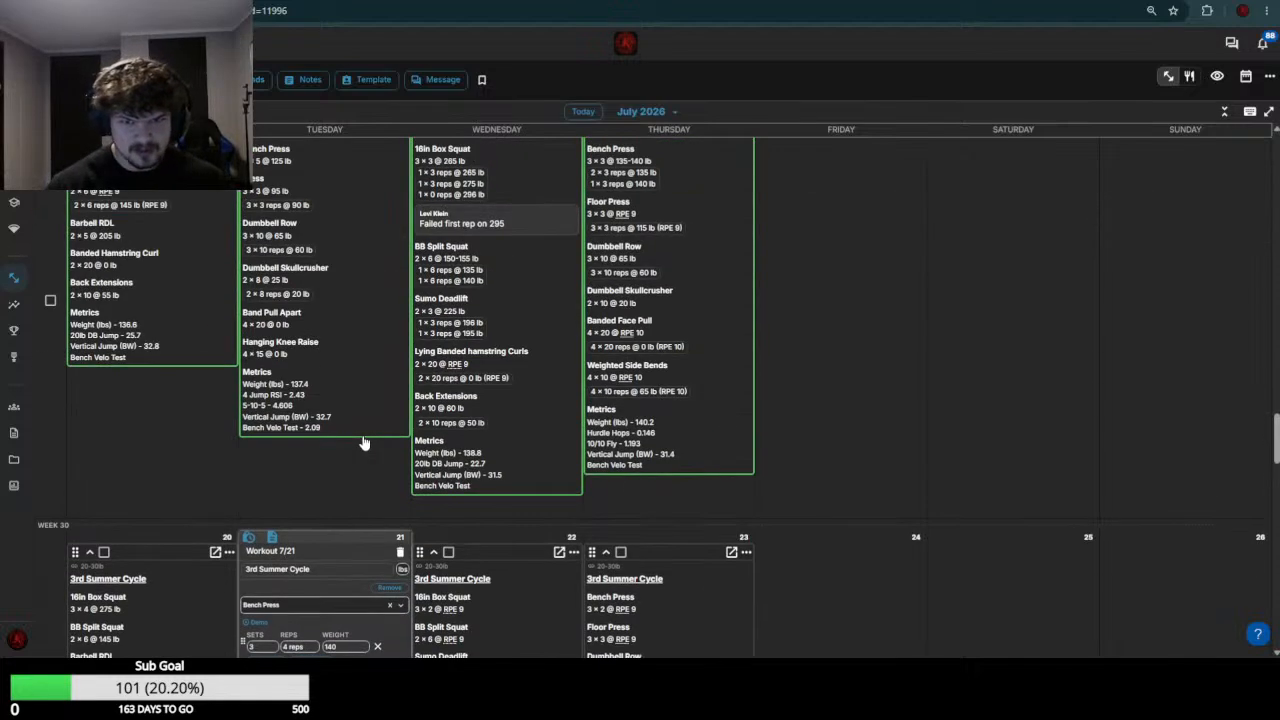
pyautogui.scroll(-8, 314, 306)
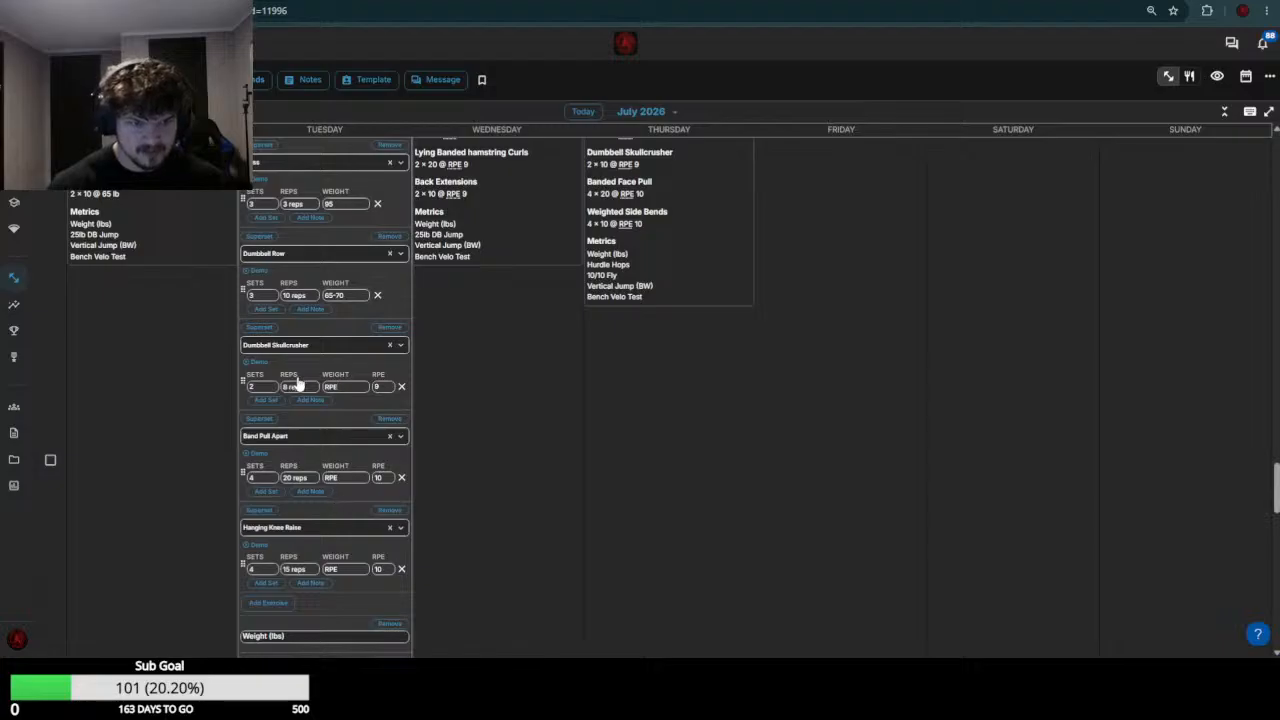
pyautogui.click(364, 385)
pyautogui.write('25')
pyautogui.press('Return')
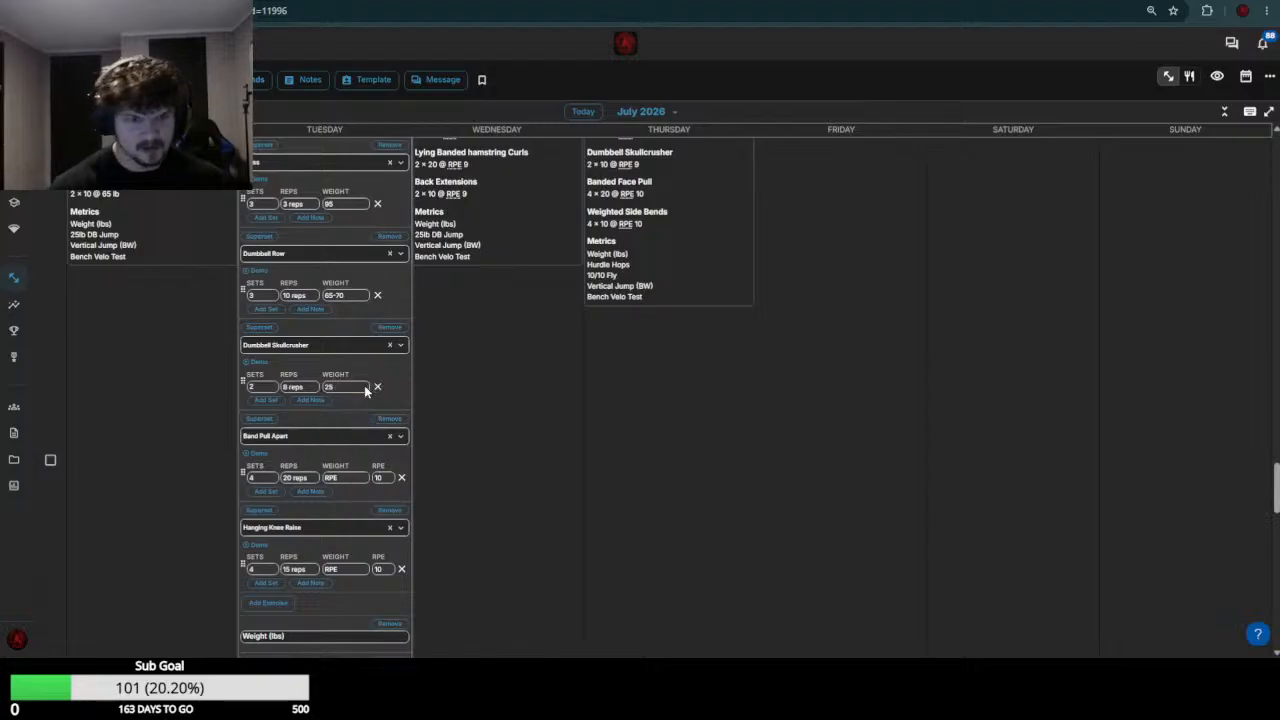
# Set the July 21 Band Pull Apart and Hanging Knee Raise weights to 0 and save the workout
pyautogui.click(356, 477)
pyautogui.write('0')
pyautogui.press('Return')
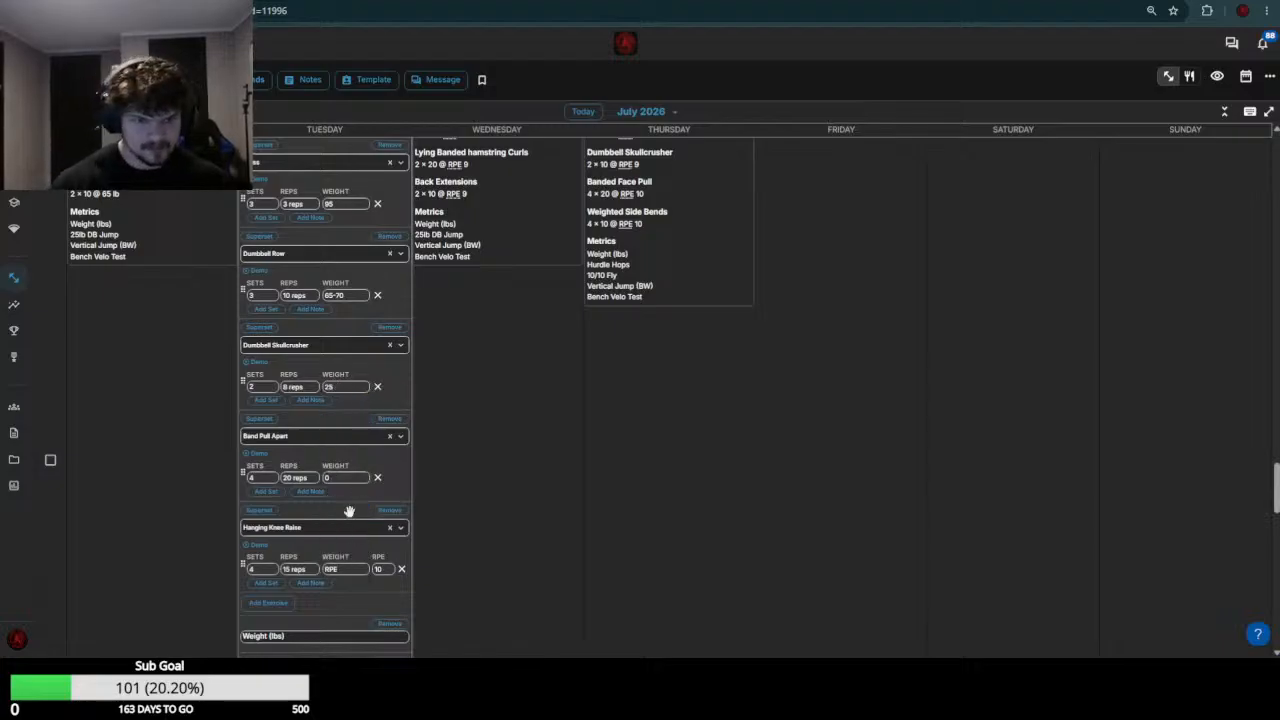
pyautogui.click(345, 567)
pyautogui.write('0')
pyautogui.press('Return')
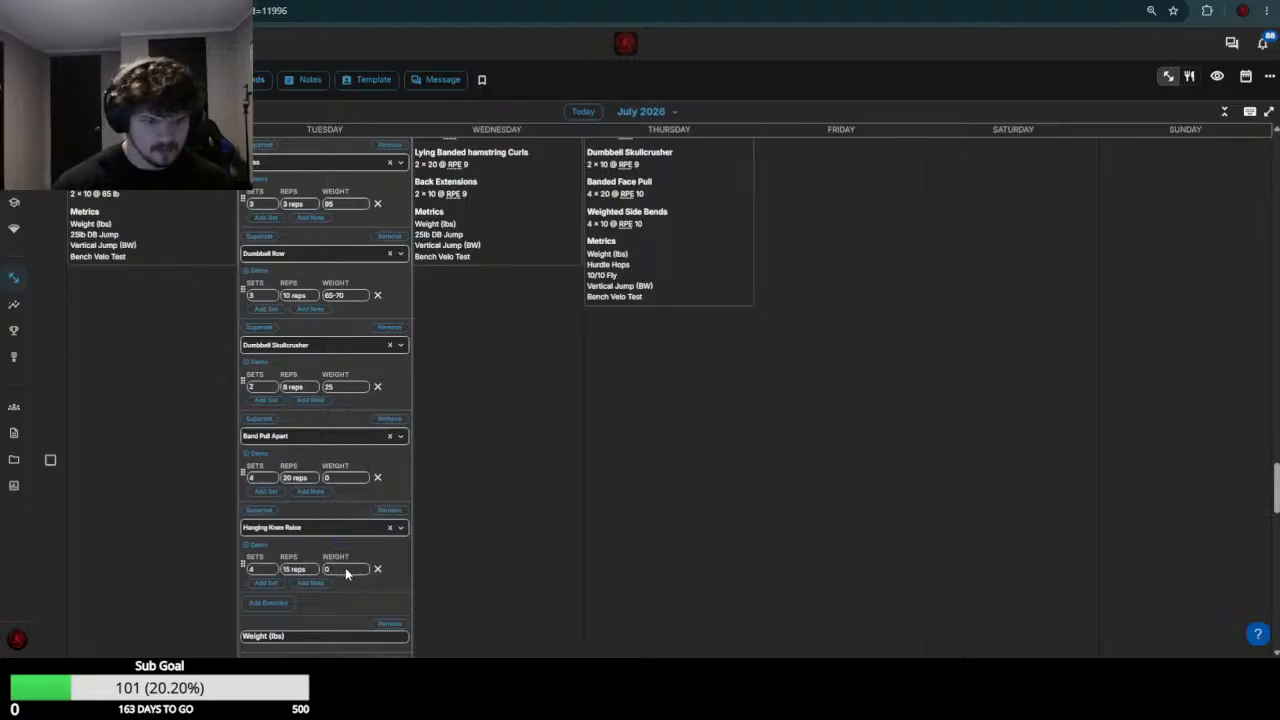
pyautogui.scroll(-5, 345, 567)
pyautogui.click(385, 488)
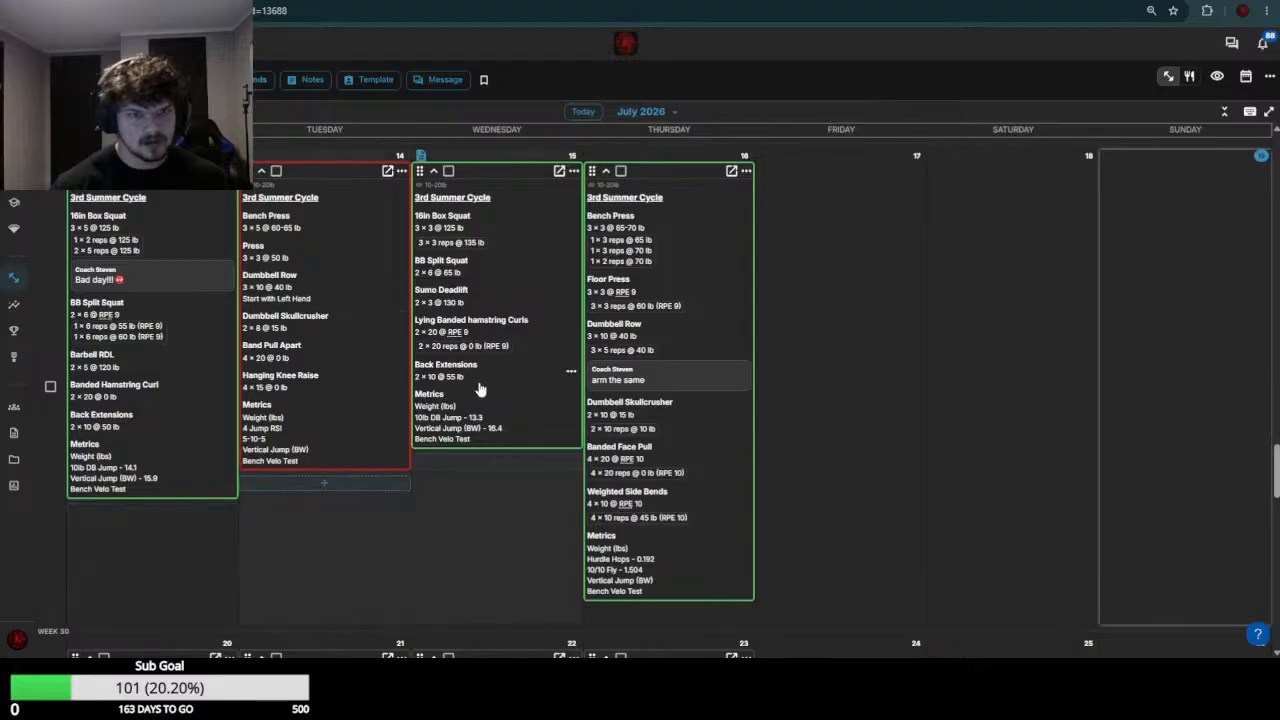
# Open the next athlete's July 20 and July 21 workouts for editing and set the July 20 16in Box Squat weight to 135
pyautogui.click(309, 320)
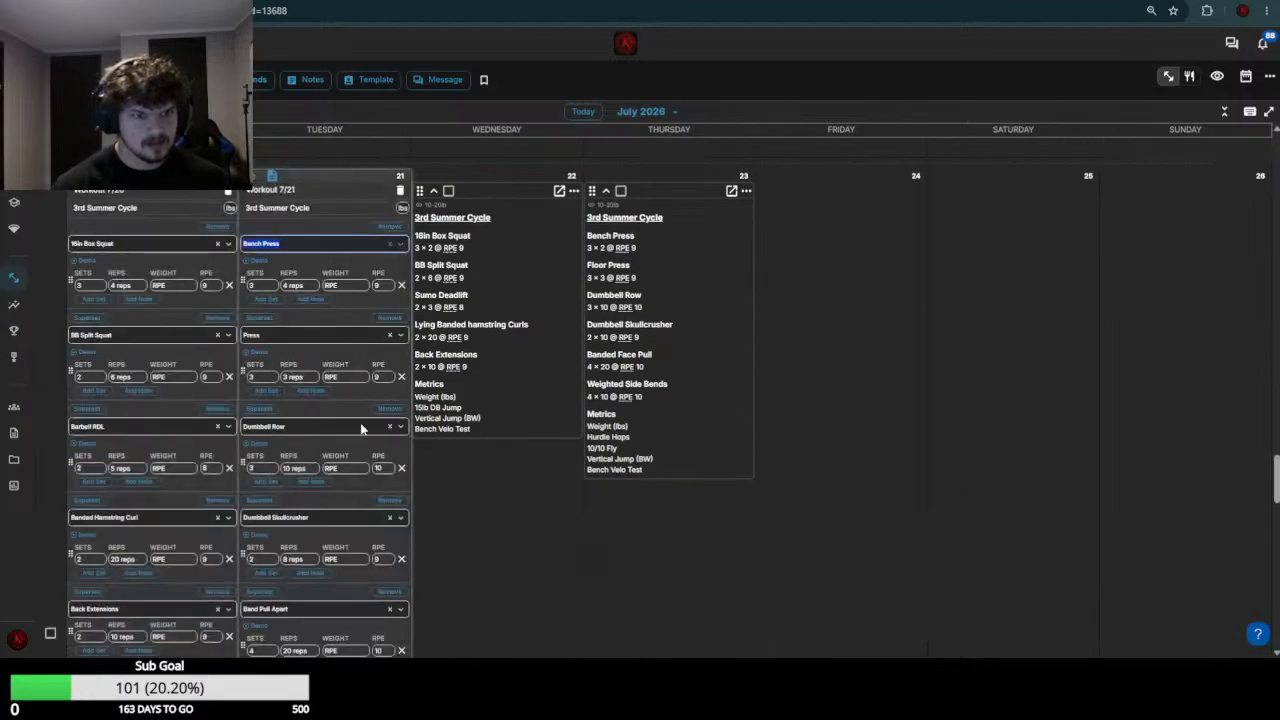
pyautogui.scroll(5, 183, 335)
pyautogui.scroll(-5, 484, 270)
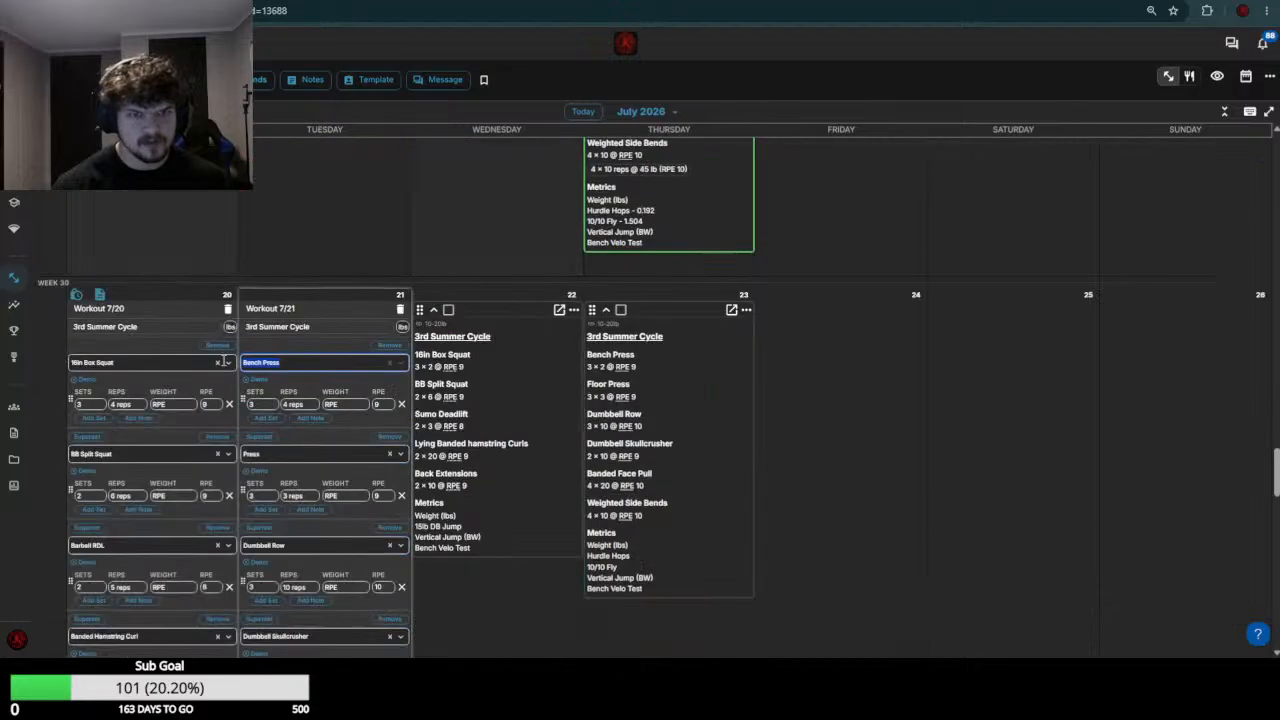
pyautogui.click(170, 352)
pyautogui.click(169, 312)
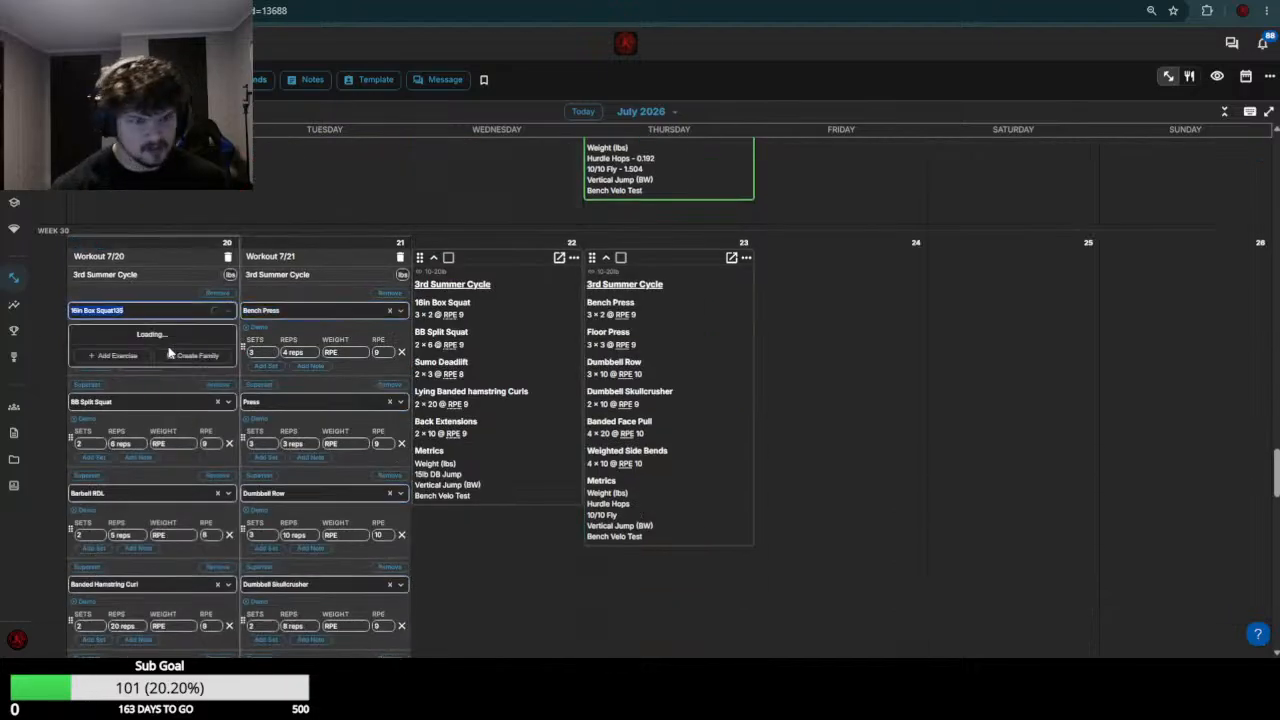
pyautogui.click(173, 315)
pyautogui.click(178, 354)
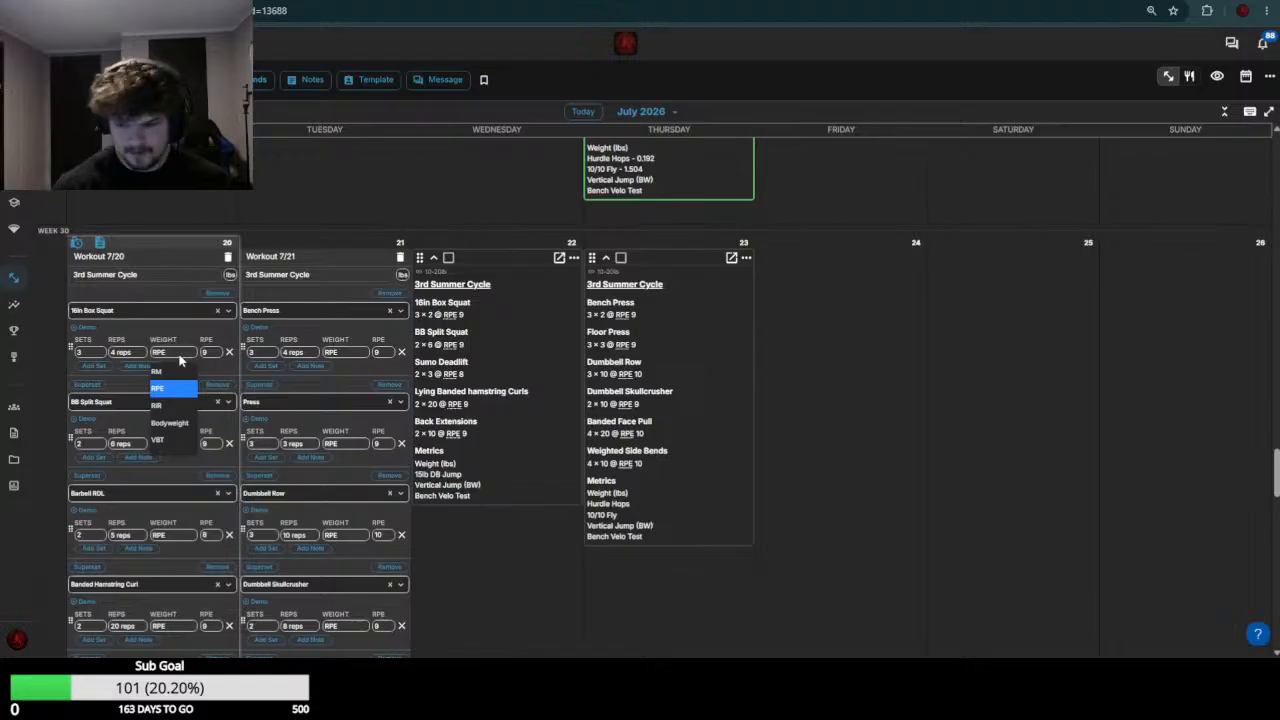
pyautogui.click(178, 355)
pyautogui.scroll(5, 180, 364)
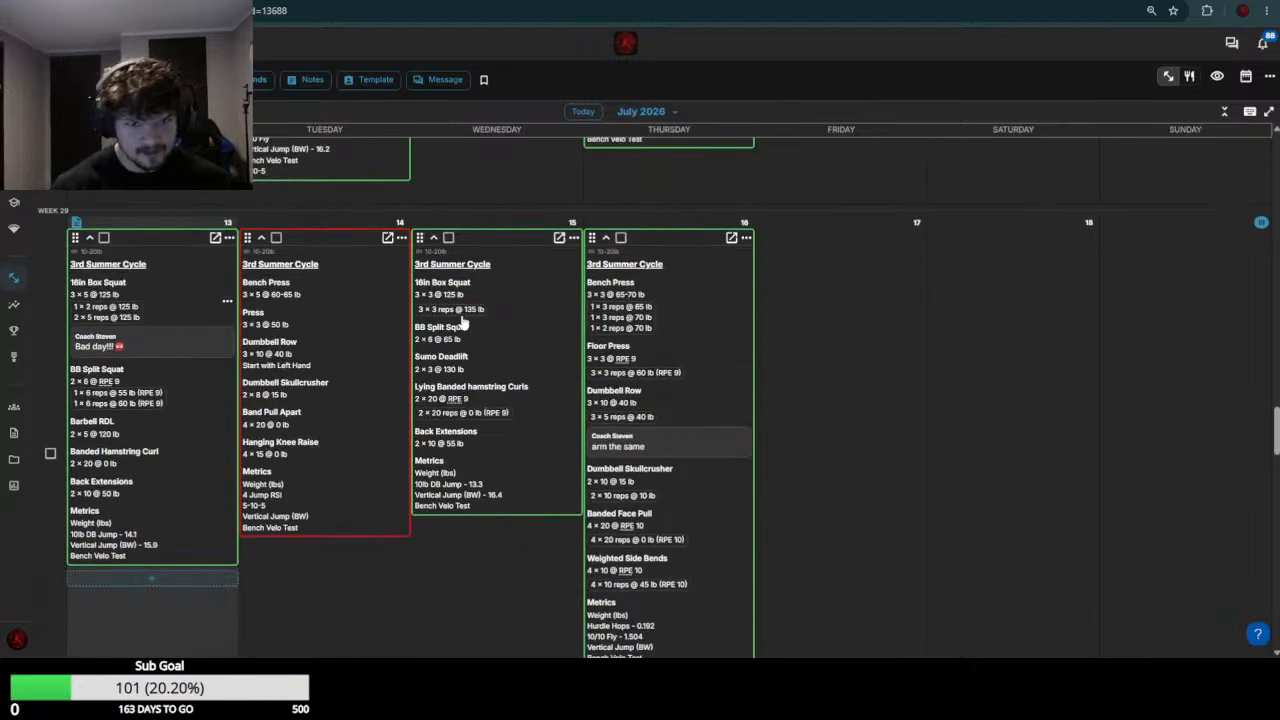
pyautogui.scroll(-5, 463, 320)
# Set the July 20 Barbell RDL weight to 70-75 and the Banded Hamstring Curl weight to 0
pyautogui.click(180, 268)
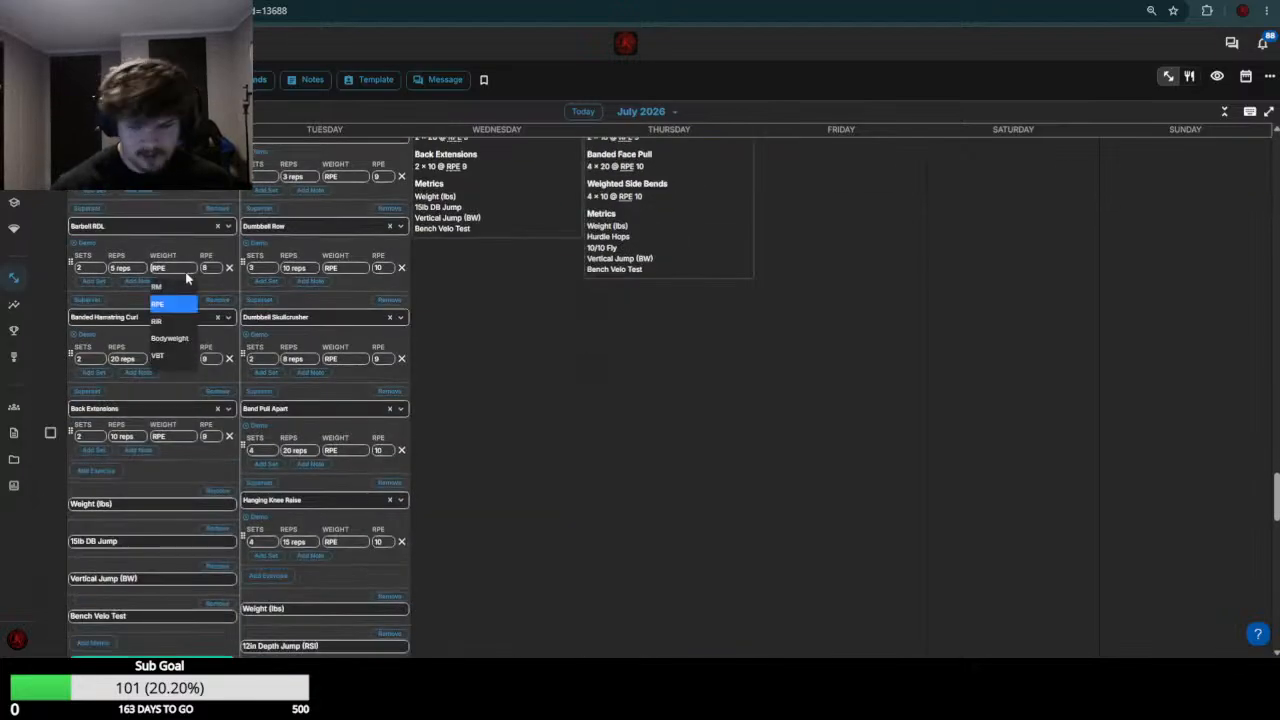
pyautogui.write('70-75')
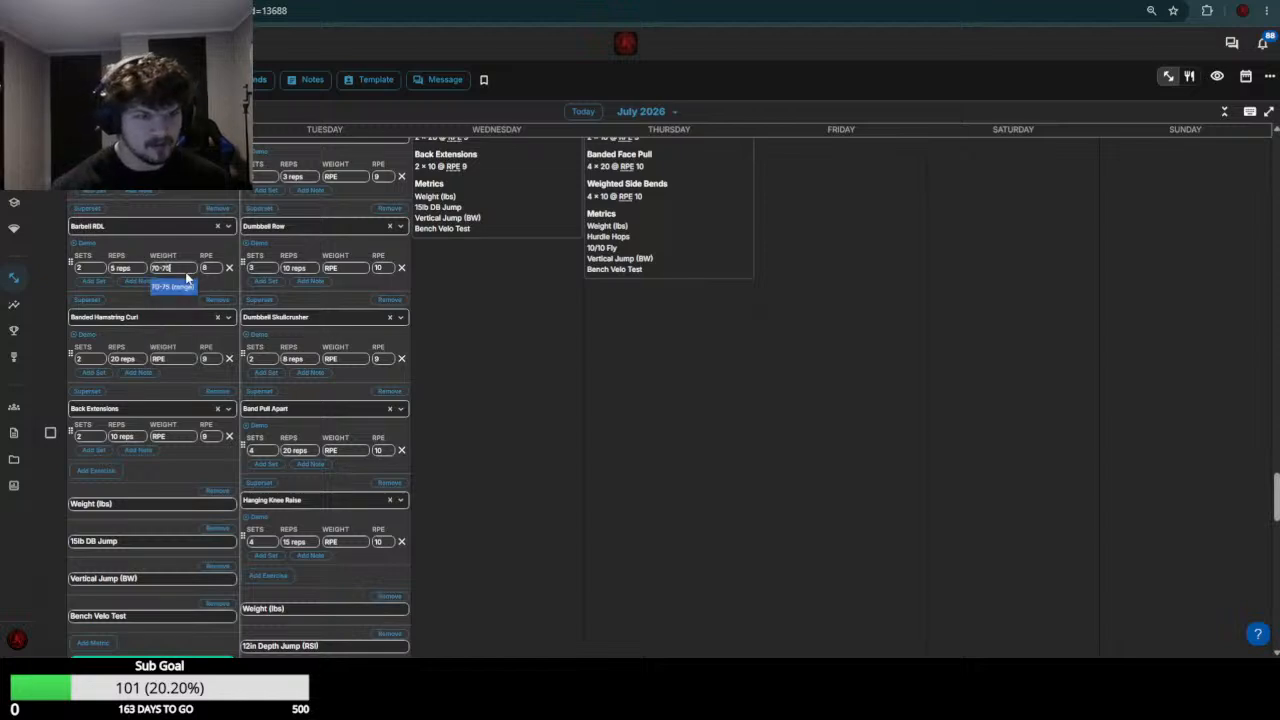
pyautogui.click(174, 361)
pyautogui.write('0')
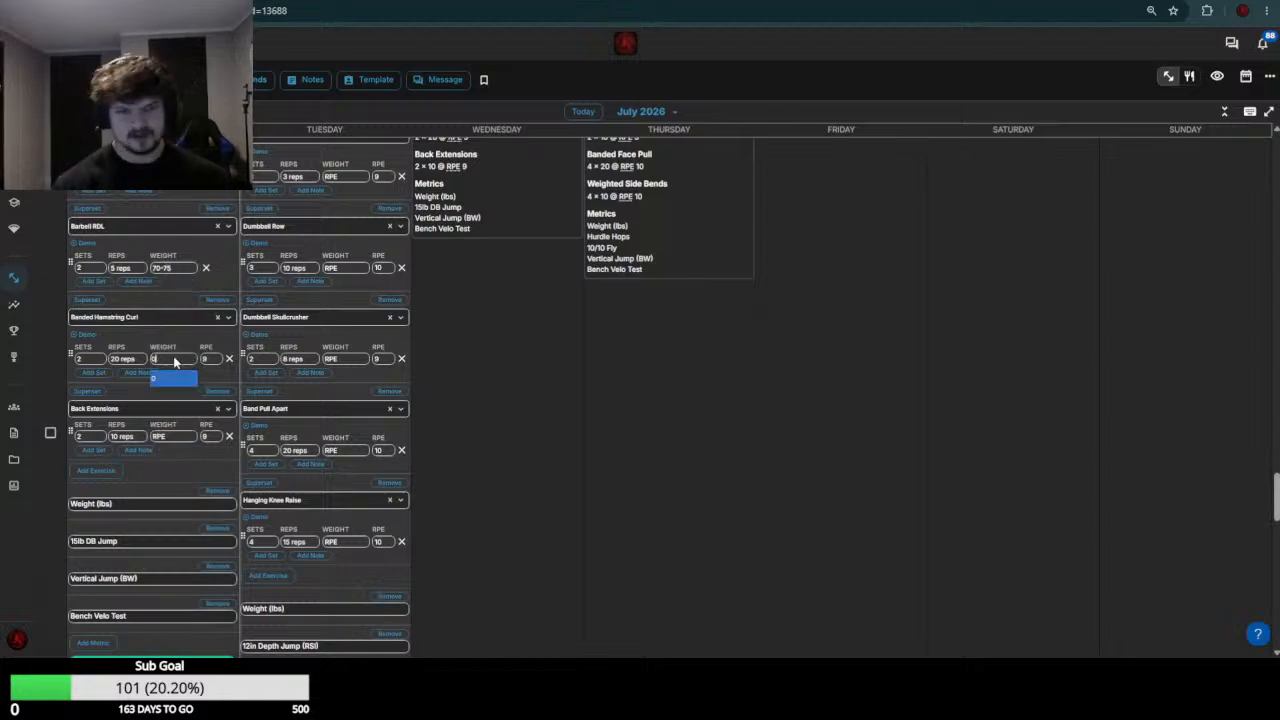
pyautogui.press('Return')
# Set the July 20 Back Extensions weight to 60 and save the workout
pyautogui.scroll(5, 175, 350)
pyautogui.scroll(-8, 160, 350)
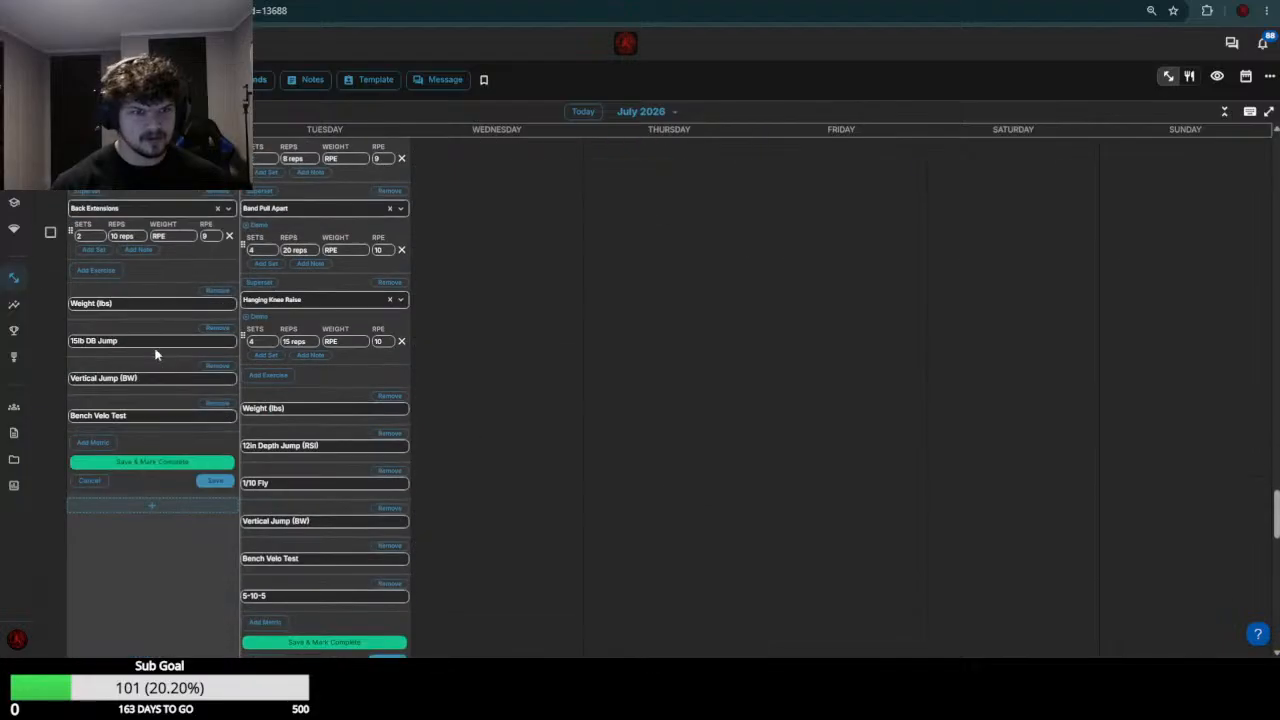
pyautogui.click(170, 240)
pyautogui.write('80')
pyautogui.press('Return')
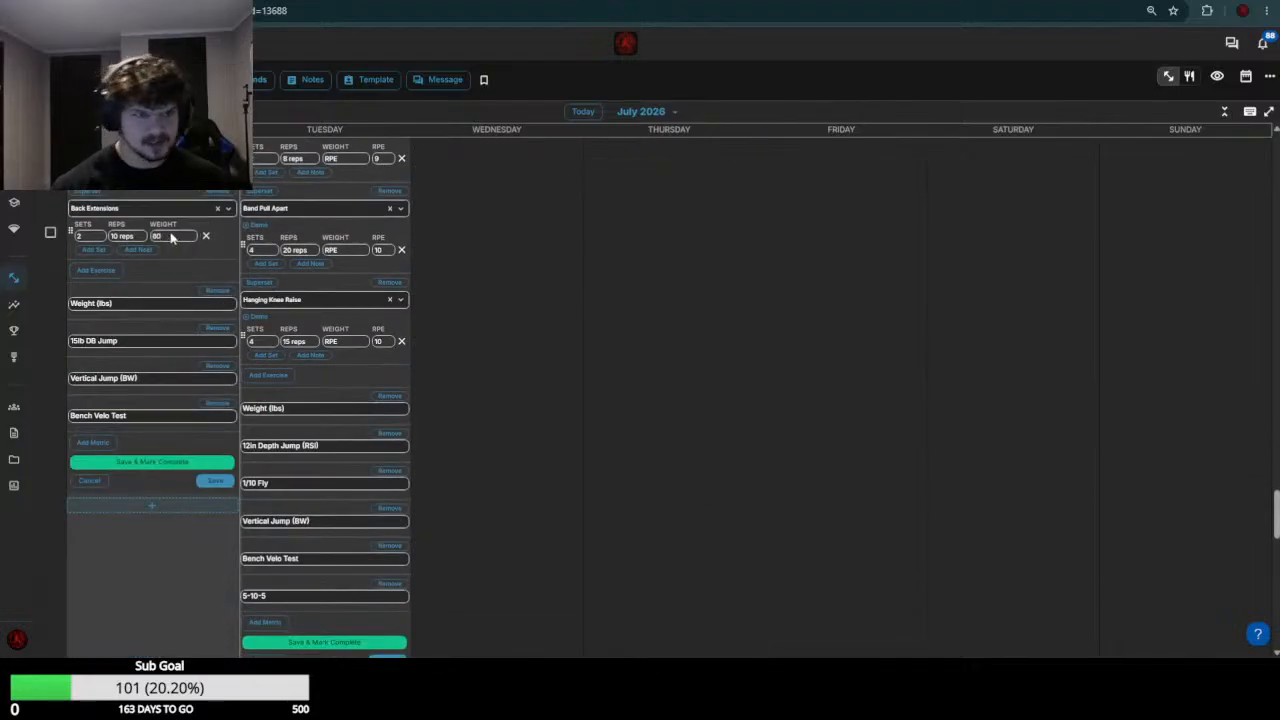
pyautogui.scroll(6, 408, 408)
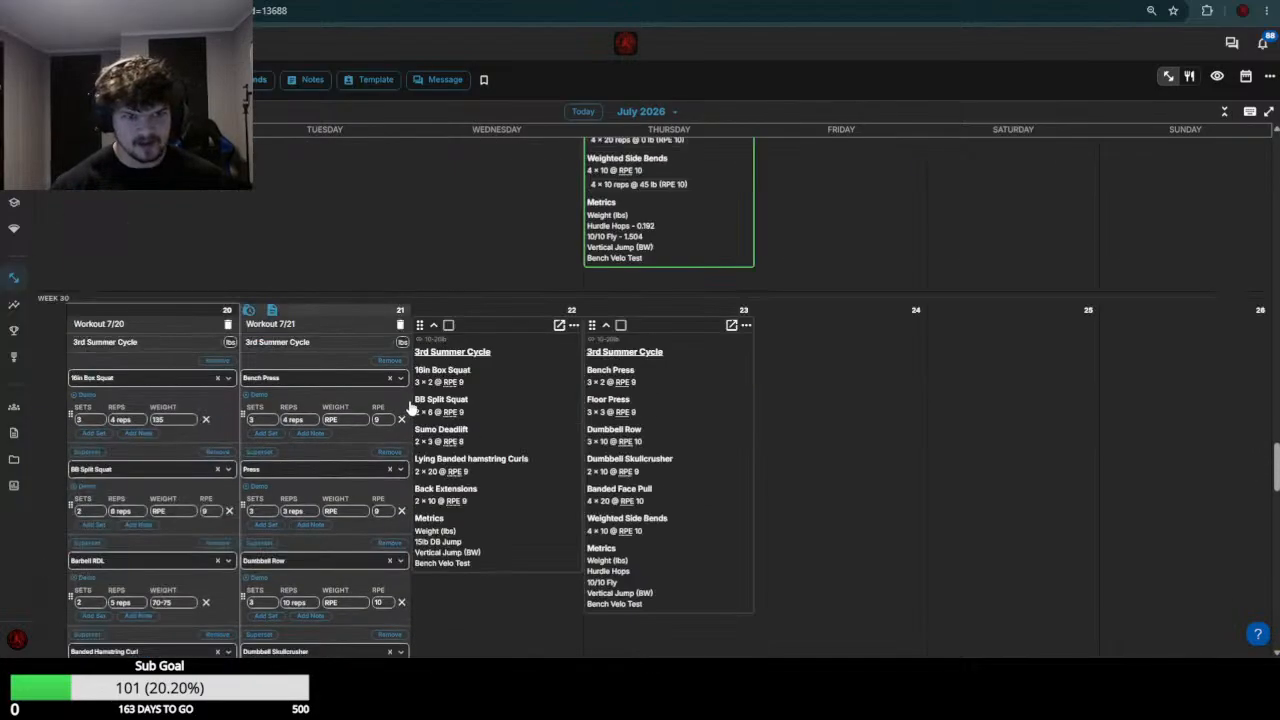
# Check this athlete's week 29 Bench Press results and set the July 21 Bench Press weight to 70
pyautogui.scroll(6, 510, 425)
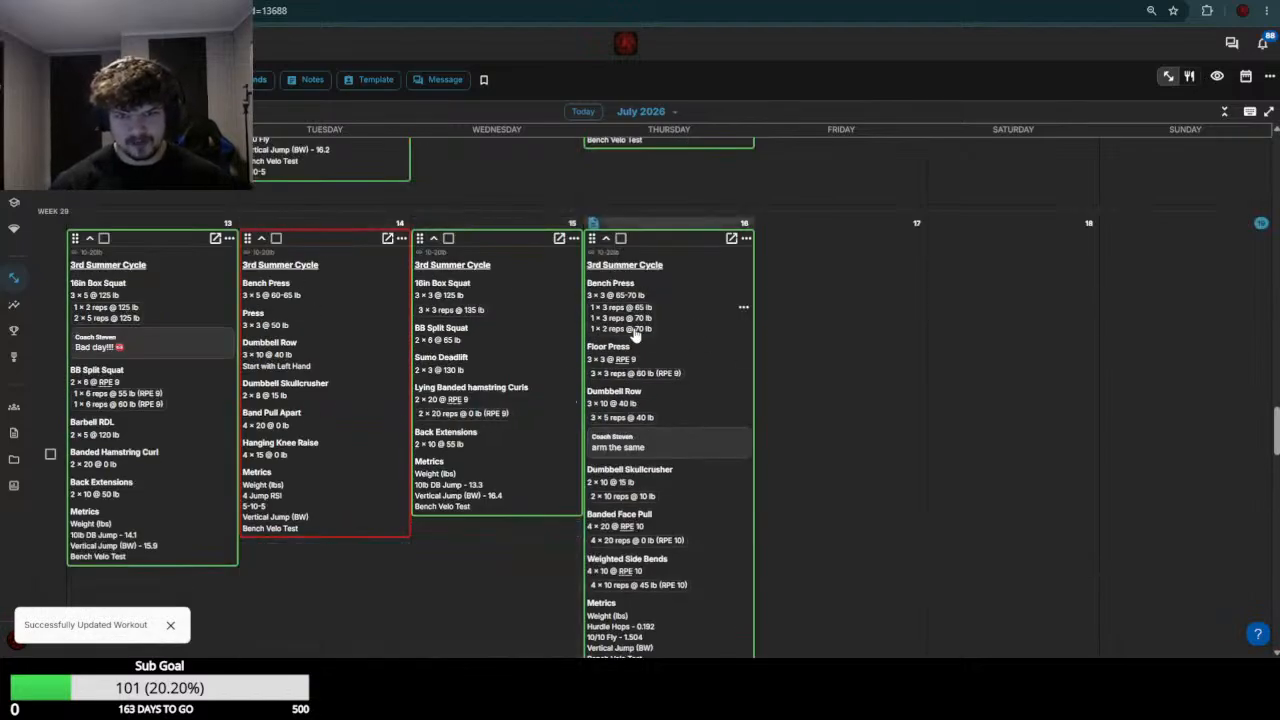
pyautogui.scroll(-7, 378, 306)
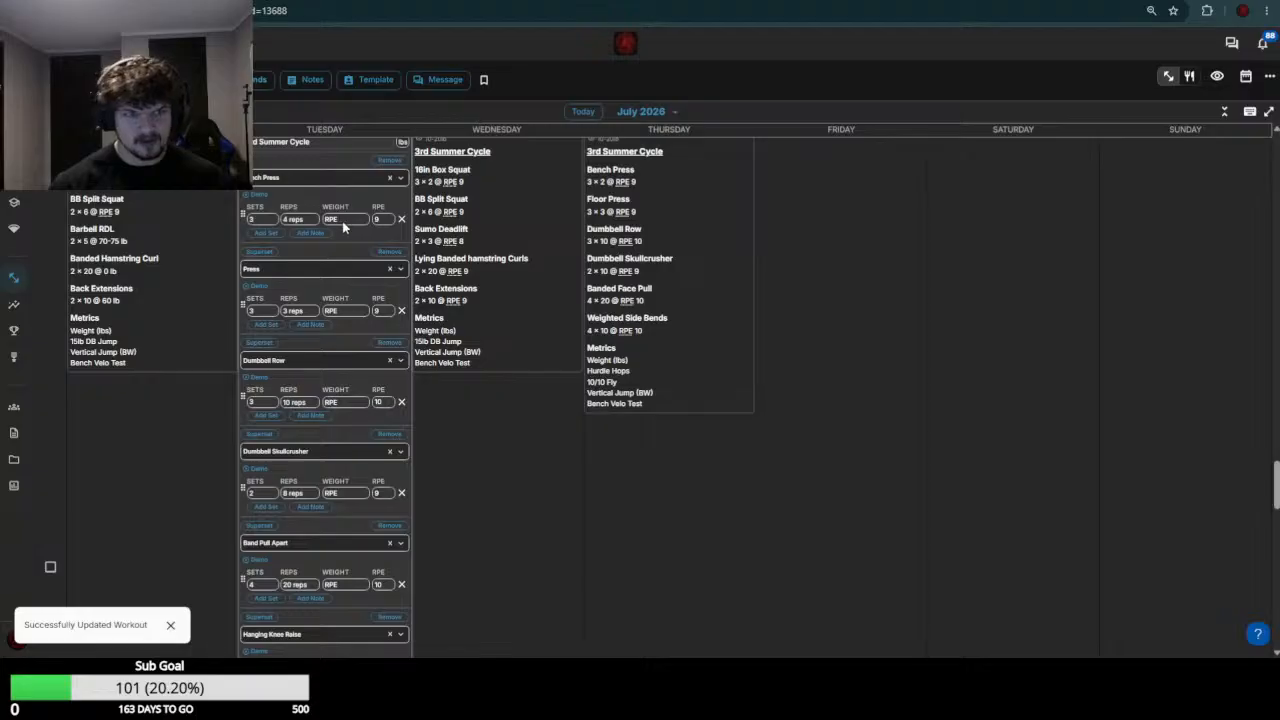
pyautogui.click(342, 221)
pyautogui.write('70')
pyautogui.press('Return')
# Check the week 29 Press load and set the July 21 Press weight to 50-55
pyautogui.scroll(1, 366, 329)
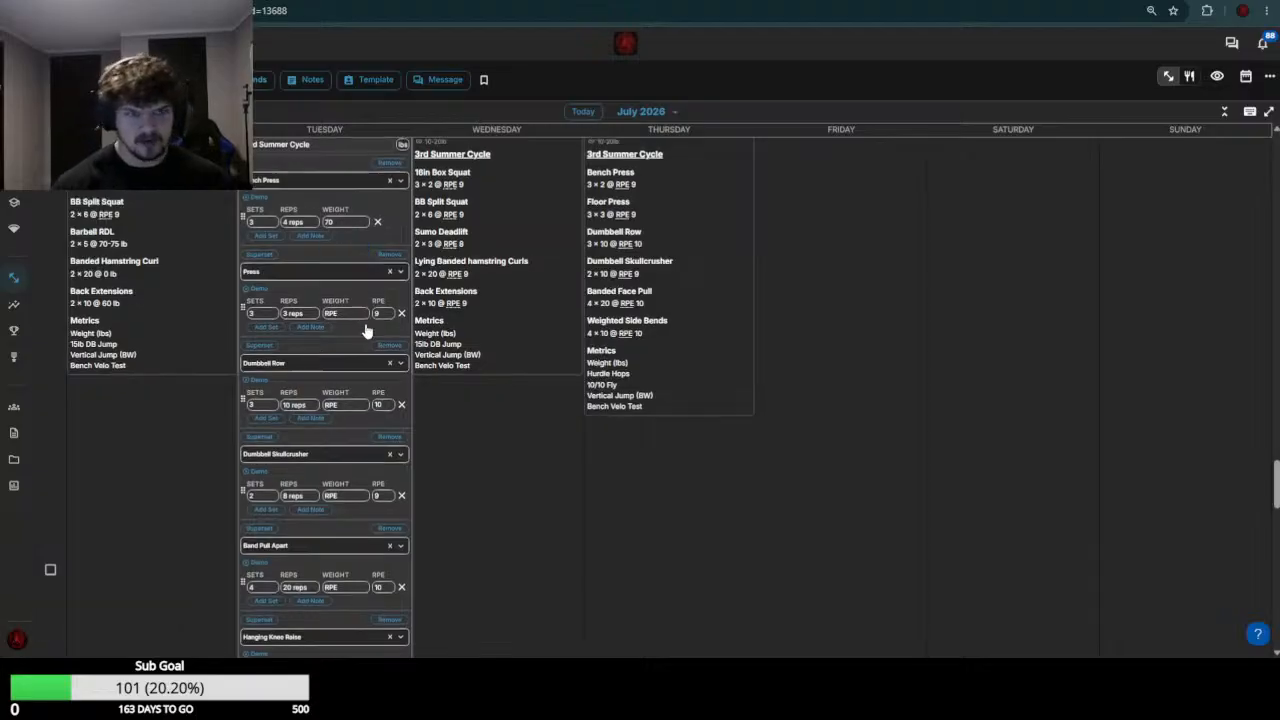
pyautogui.scroll(8, 364, 336)
pyautogui.scroll(-10, 357, 380)
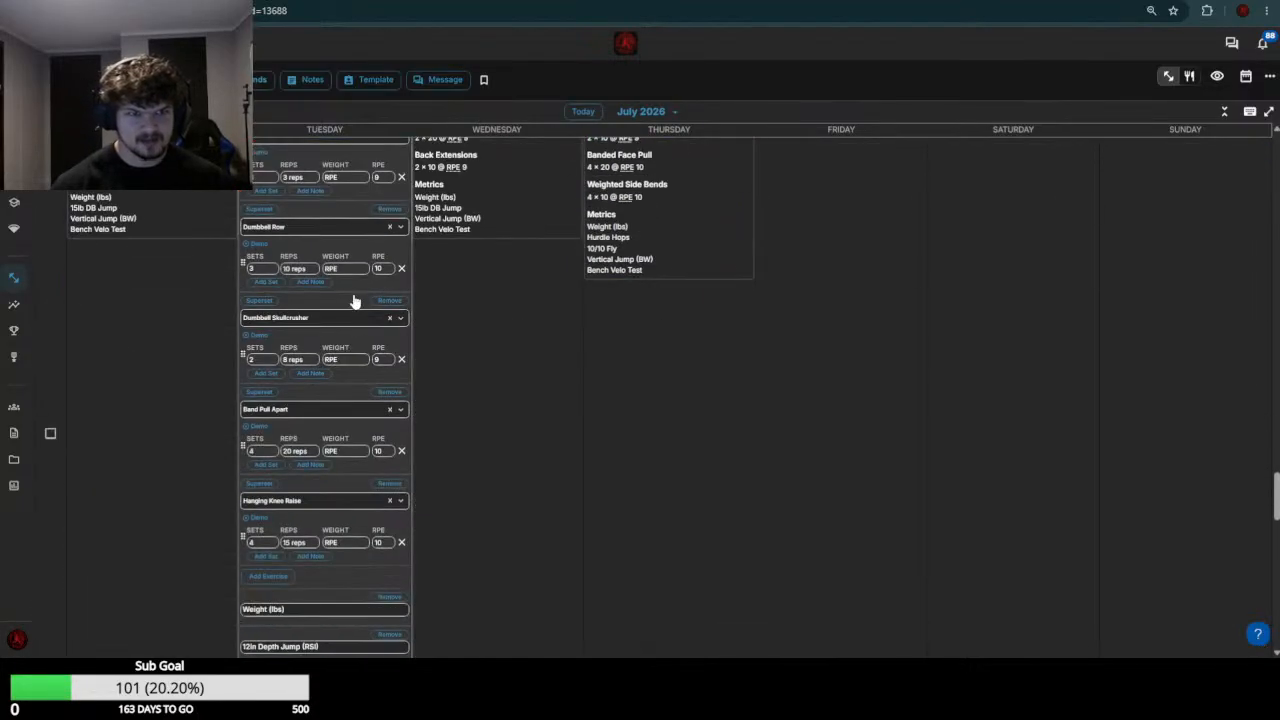
pyautogui.click(345, 180)
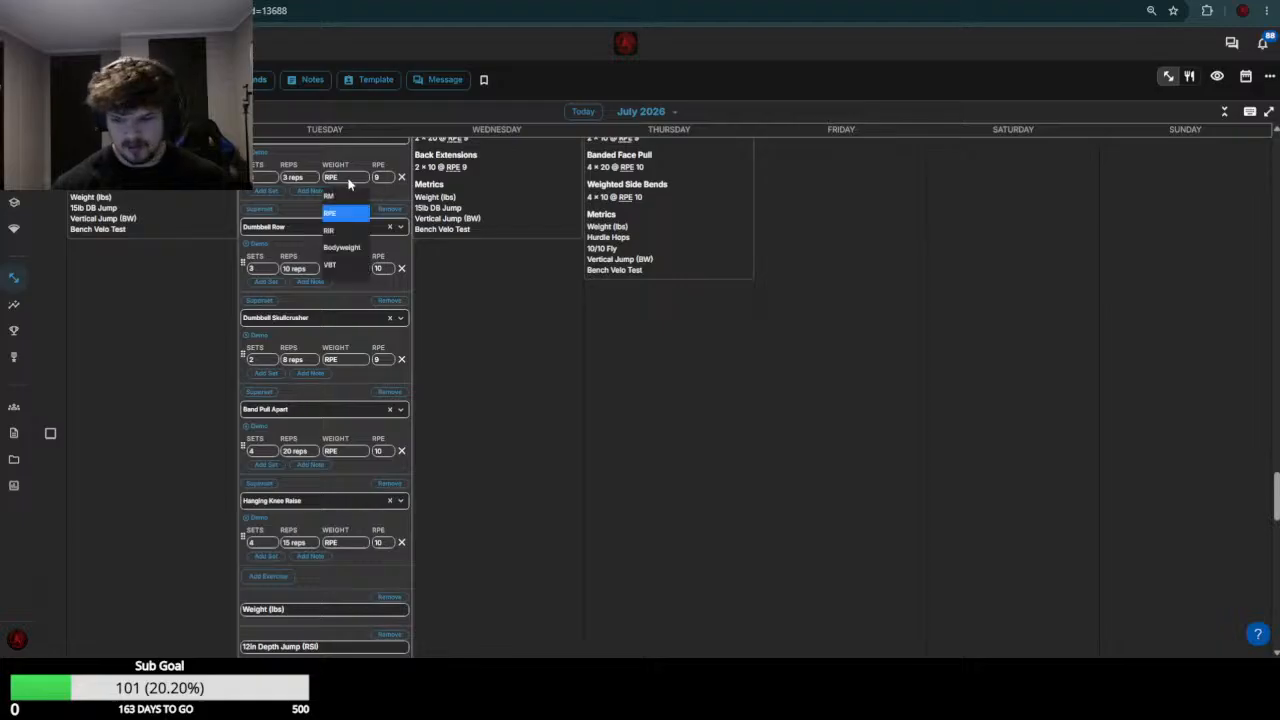
pyautogui.write('50-55')
pyautogui.press('Return')
# Check the week 29 Dumbbell Row results and set the July 21 Dumbbell Row weight to 40
pyautogui.scroll(5, 355, 225)
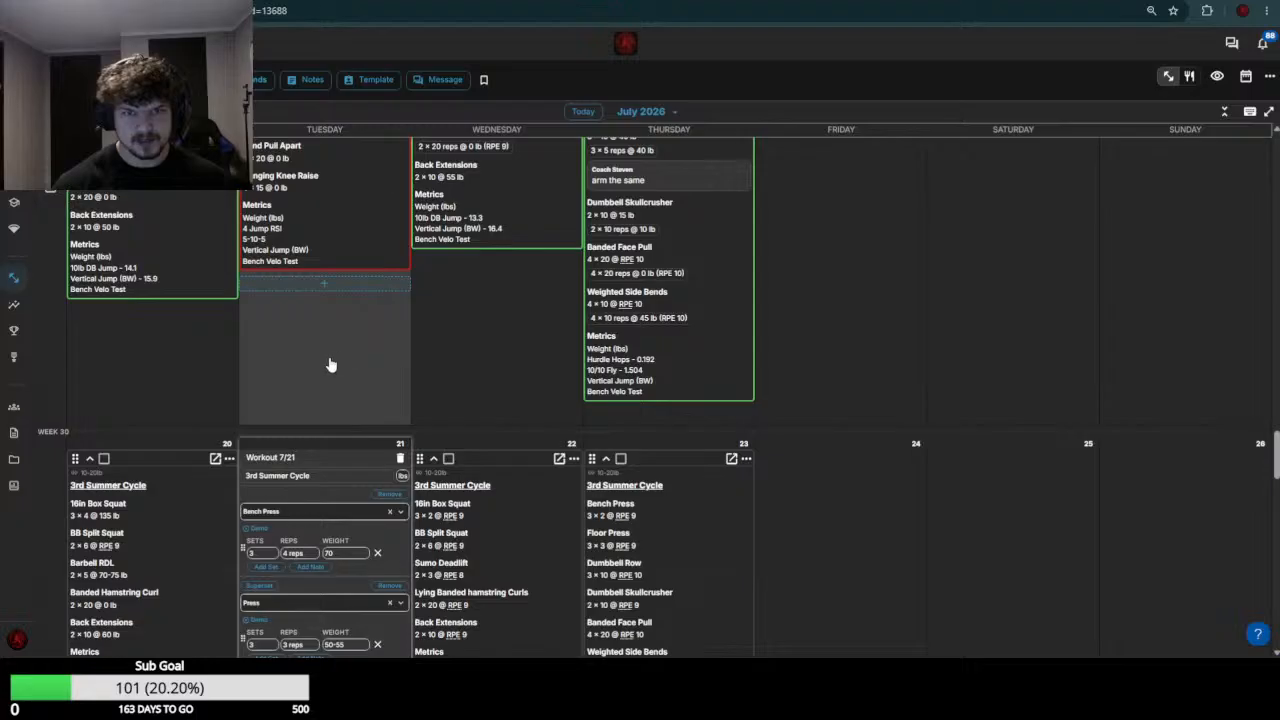
pyautogui.scroll(-3, 321, 367)
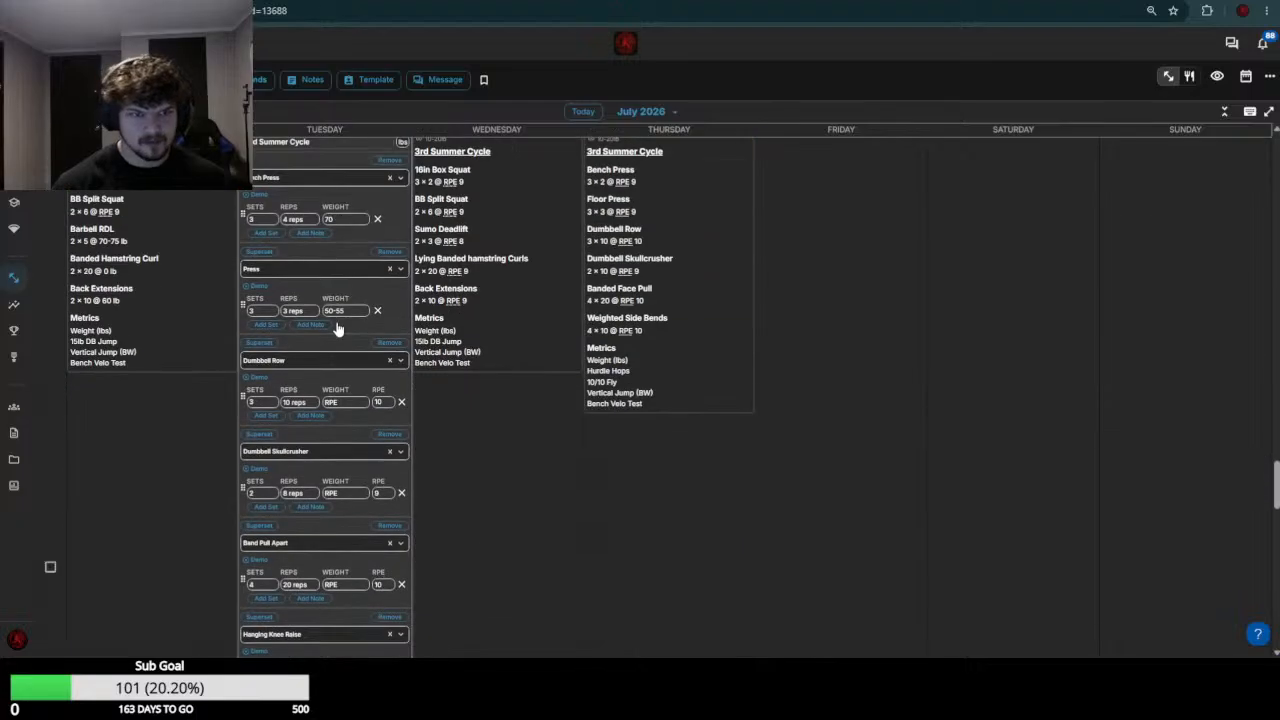
pyautogui.click(340, 401)
pyautogui.write('40')
pyautogui.press('Return')
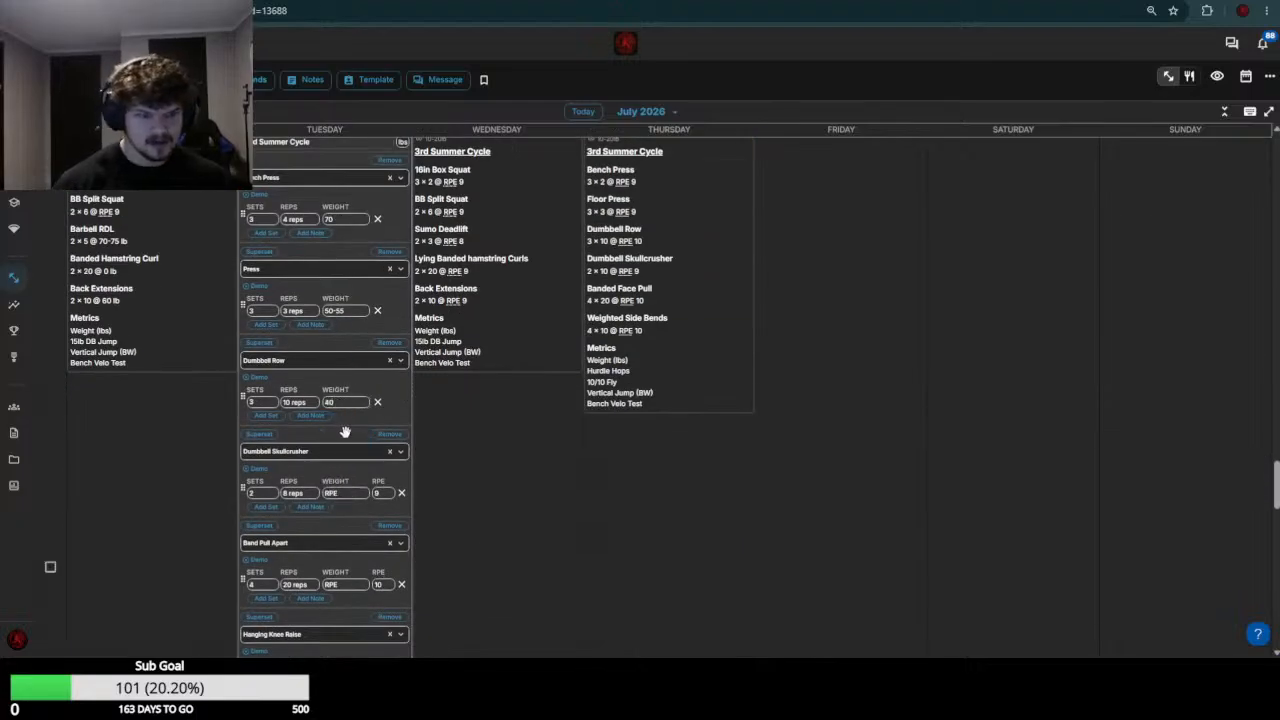
# Review the week 29 Dumbbell Skullcrusher loads and set the July 21 Dumbbell Skullcrusher weight to 10-15
pyautogui.scroll(3, 344, 432)
pyautogui.scroll(-5, 340, 445)
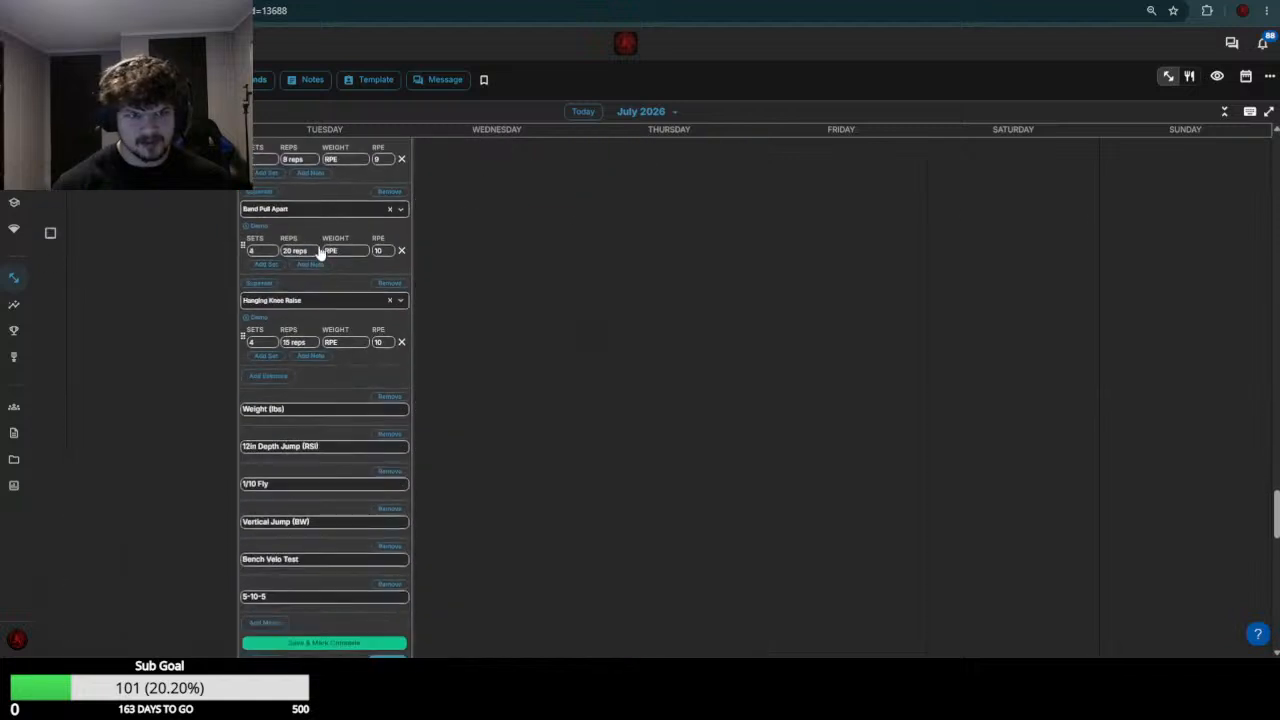
pyautogui.scroll(1, 383, 249)
pyautogui.click(349, 228)
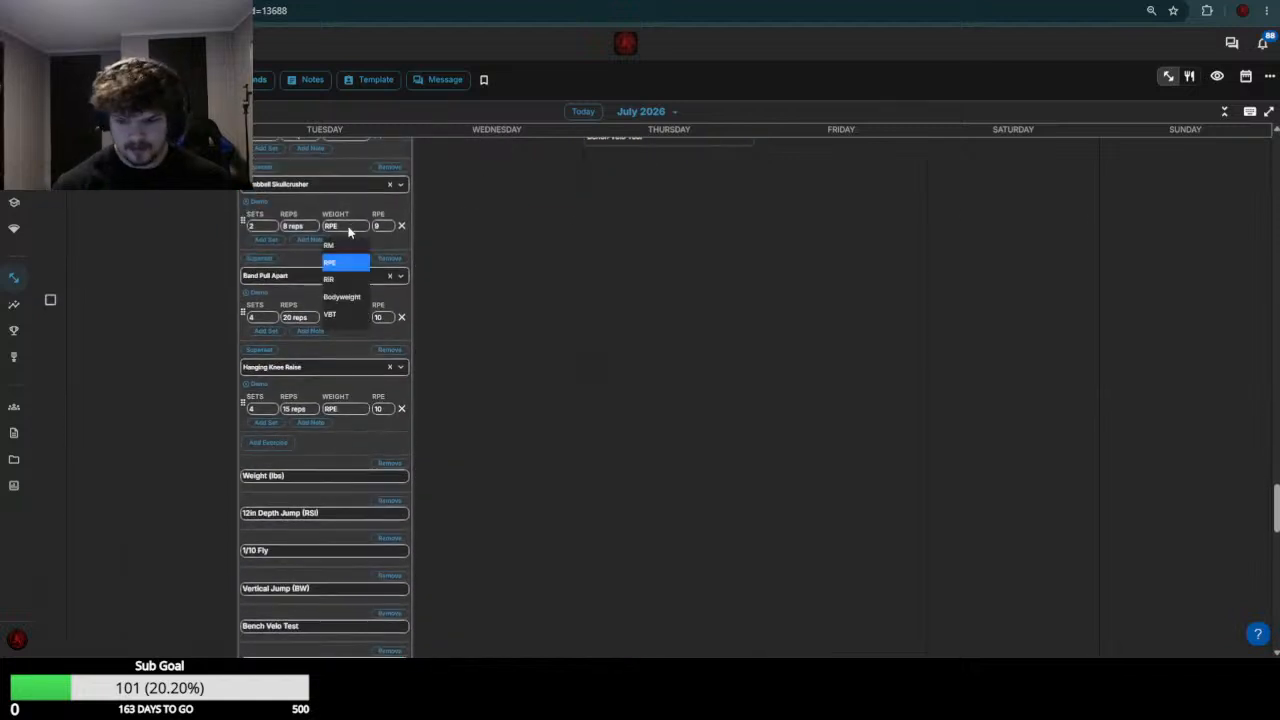
pyautogui.write('10-15')
pyautogui.press('Return')
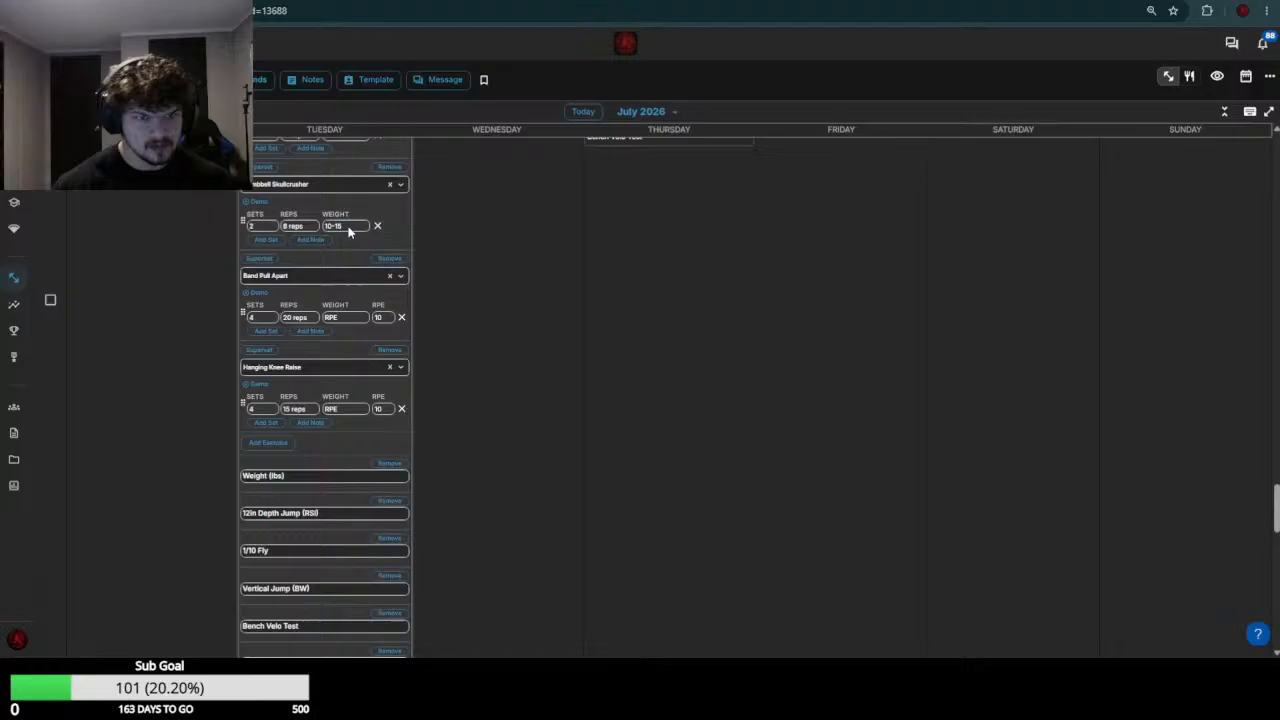
# Set this athlete's July 21 Band Pull Apart and Hanging Knee Raise weights to 0
pyautogui.click(352, 316)
pyautogui.write('0')
pyautogui.press('Return')
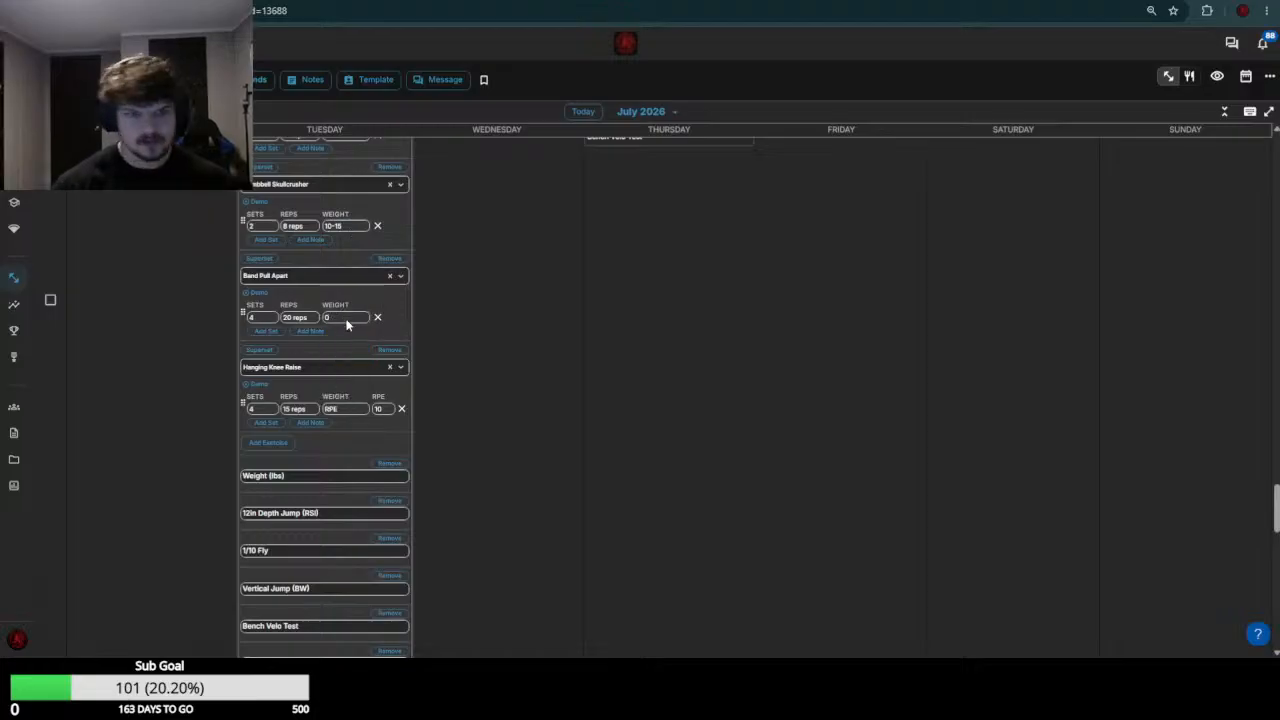
pyautogui.click(345, 409)
pyautogui.write('0')
pyautogui.press('Return')
pyautogui.scroll(-6, 347, 400)
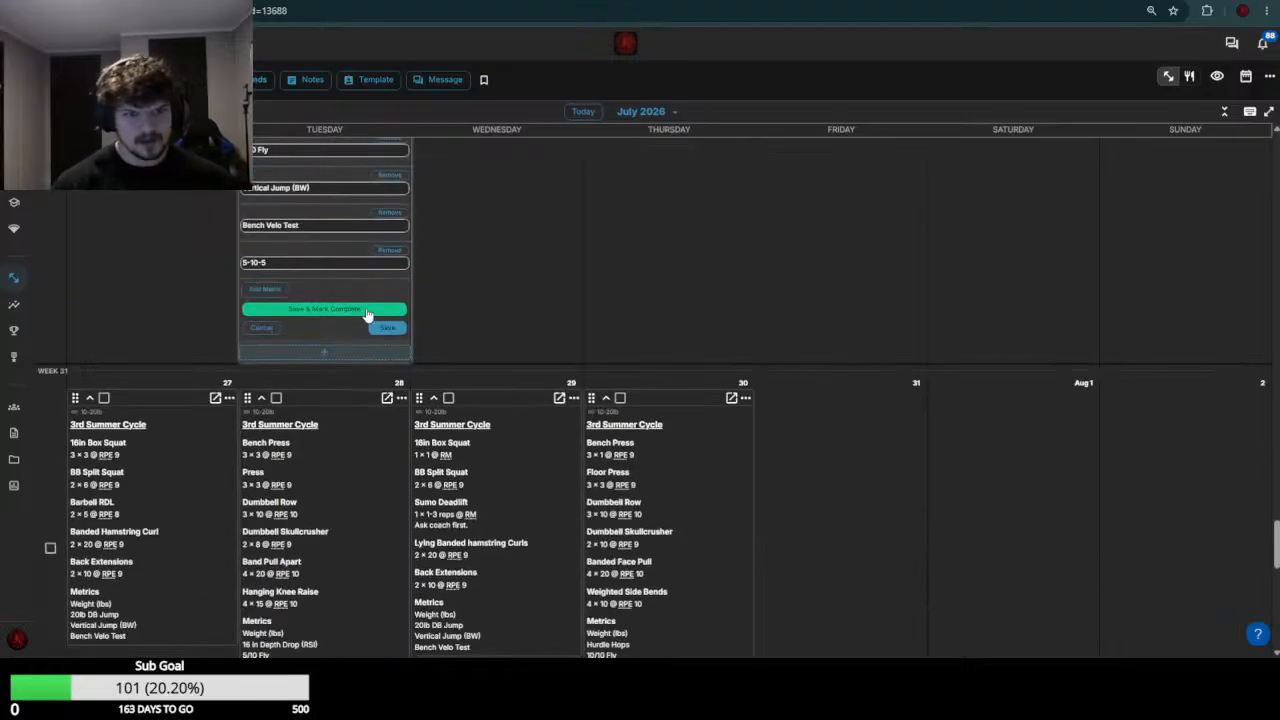
# Save this athlete's July 21 workout
pyautogui.click(386, 328)
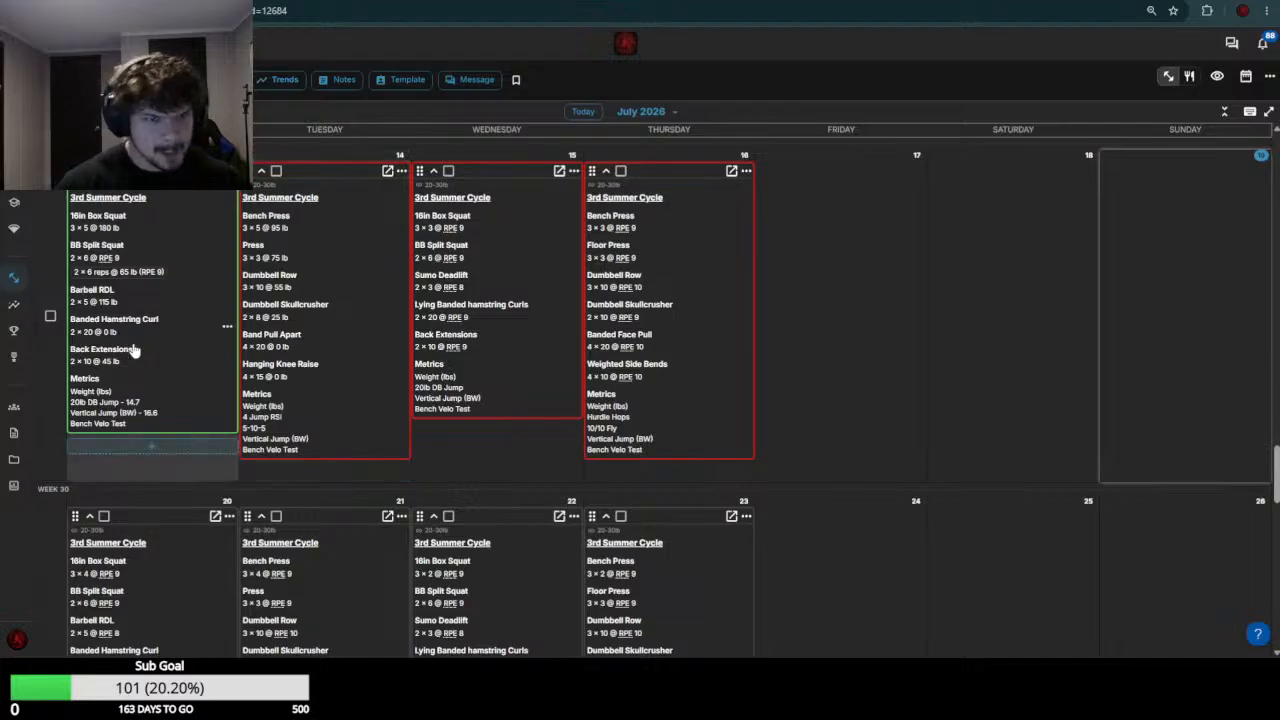
# Review the next athlete's week 29 results and set the July 20 16in Box Squat weight to 185-190
pyautogui.scroll(-2, 135, 350)
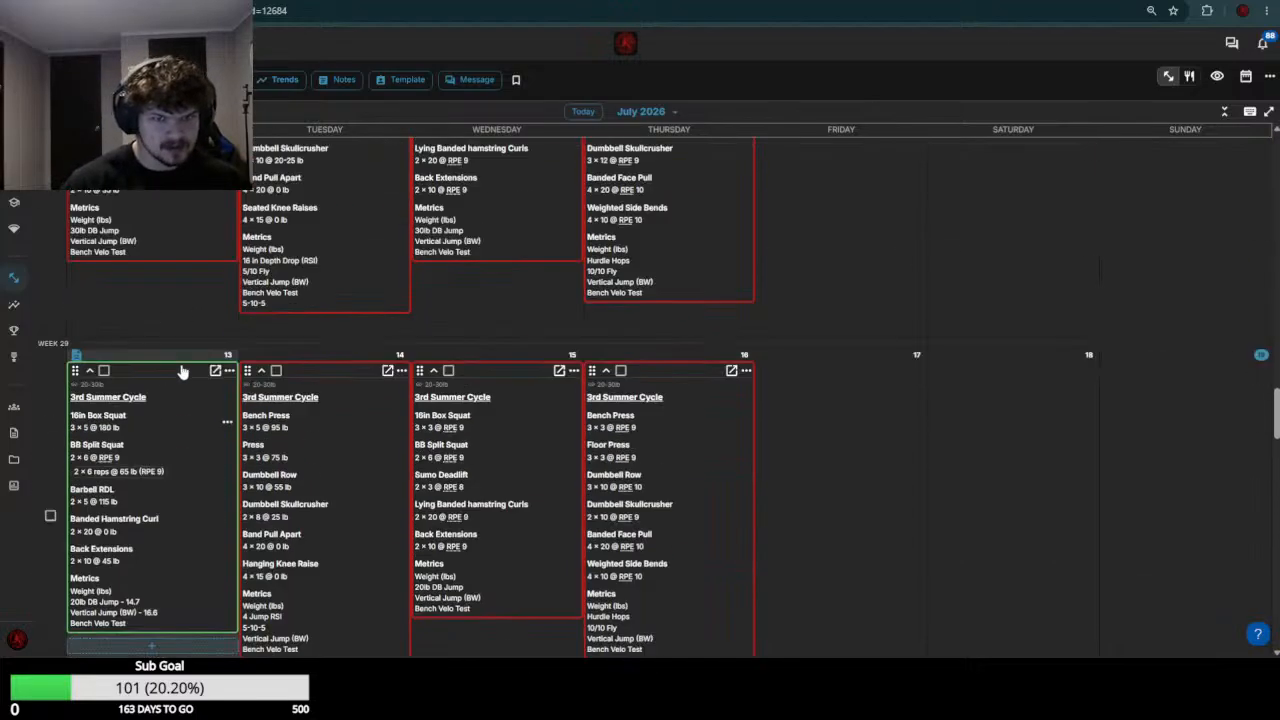
pyautogui.scroll(3, 140, 300)
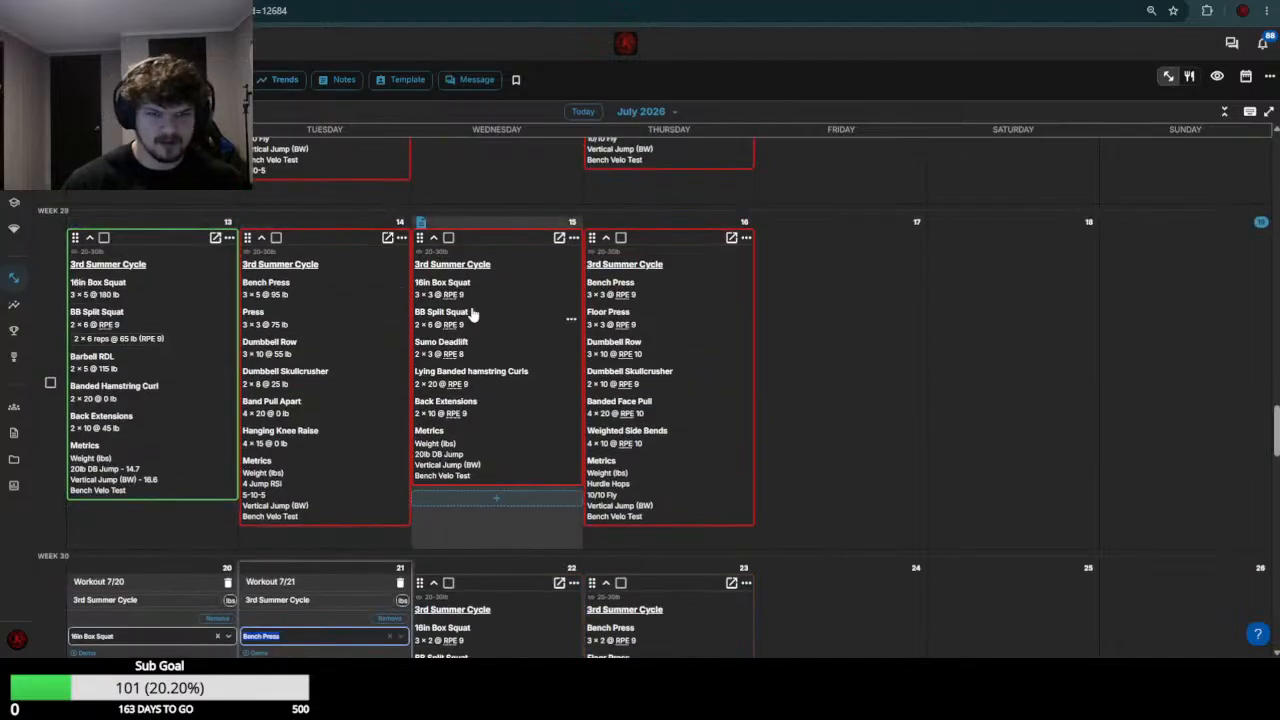
pyautogui.scroll(-2, 136, 524)
pyautogui.click(173, 478)
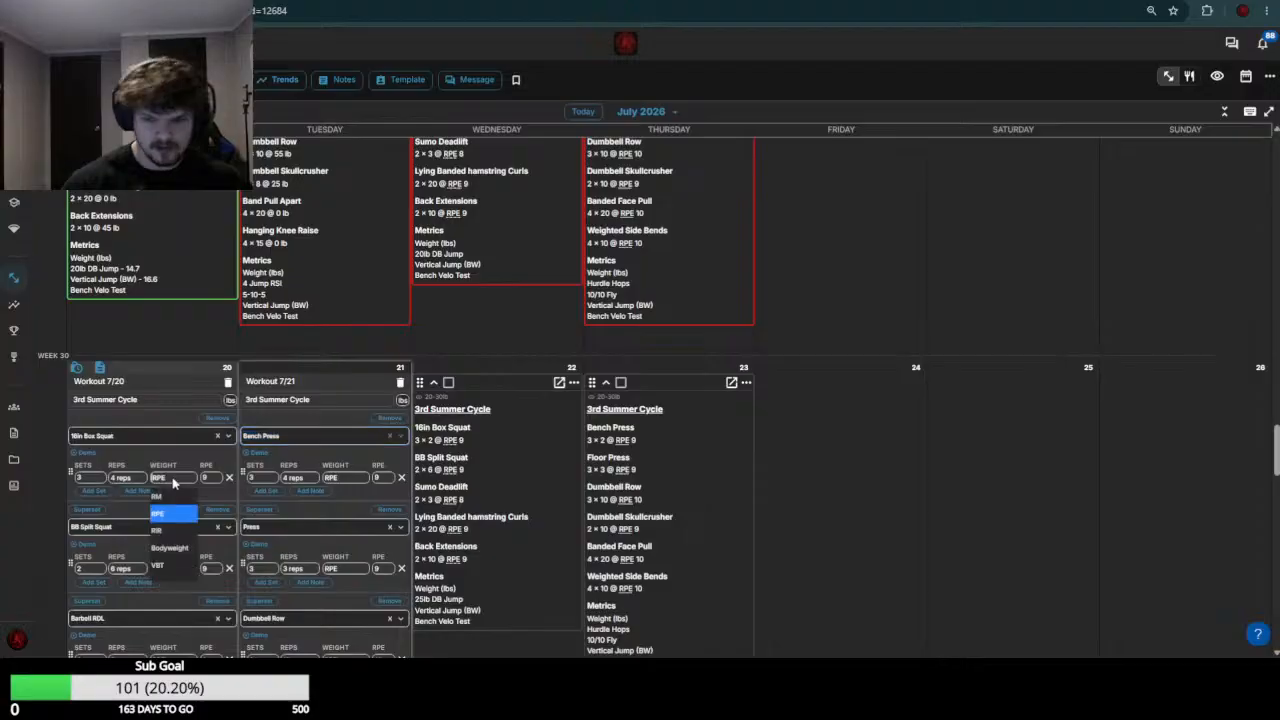
pyautogui.write('lbs190')
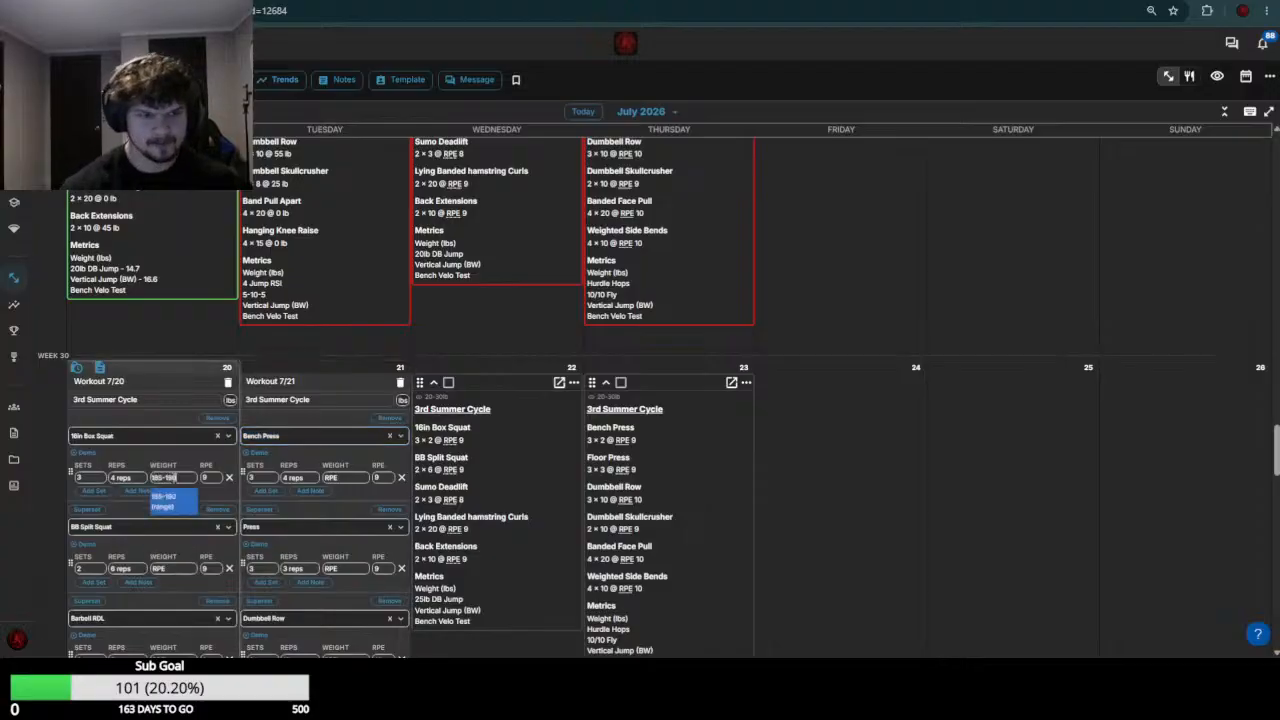
pyautogui.press('Return')
# Check the week 29 BB Split Squat result and set the July 20 BB Split Squat weight to 75
pyautogui.scroll(1, 115, 512)
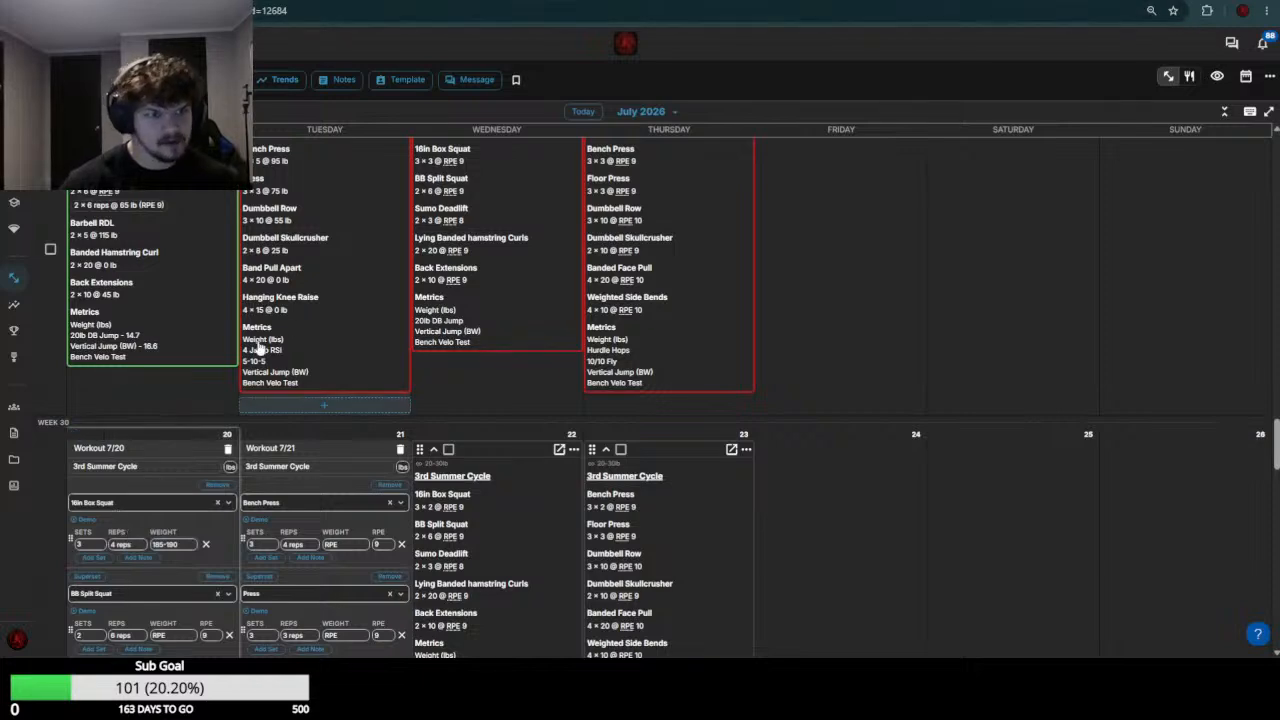
pyautogui.scroll(-6, 220, 265)
pyautogui.click(183, 237)
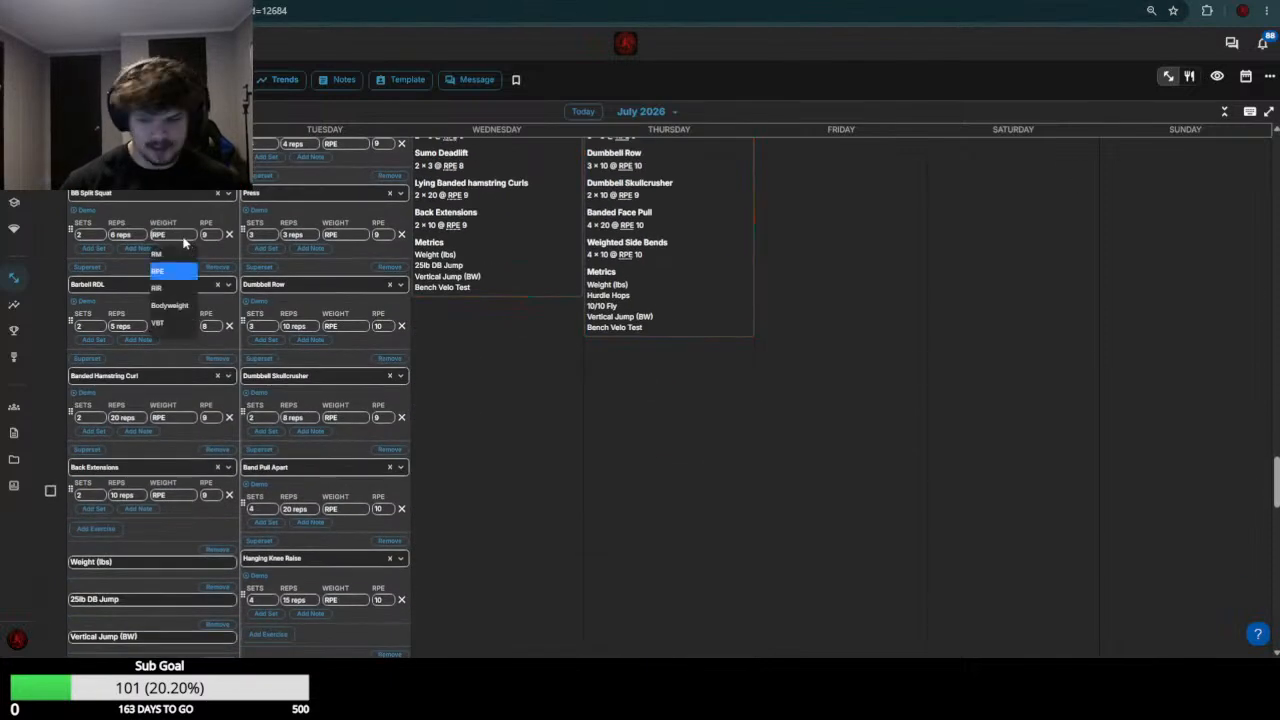
pyautogui.write('75')
pyautogui.press('Return')
# Check the week 29 loads and set the July 20 Barbell RDL weight to 125 and Banded Hamstring Curl weight to 0
pyautogui.scroll(2, 183, 247)
pyautogui.scroll(4, 210, 320)
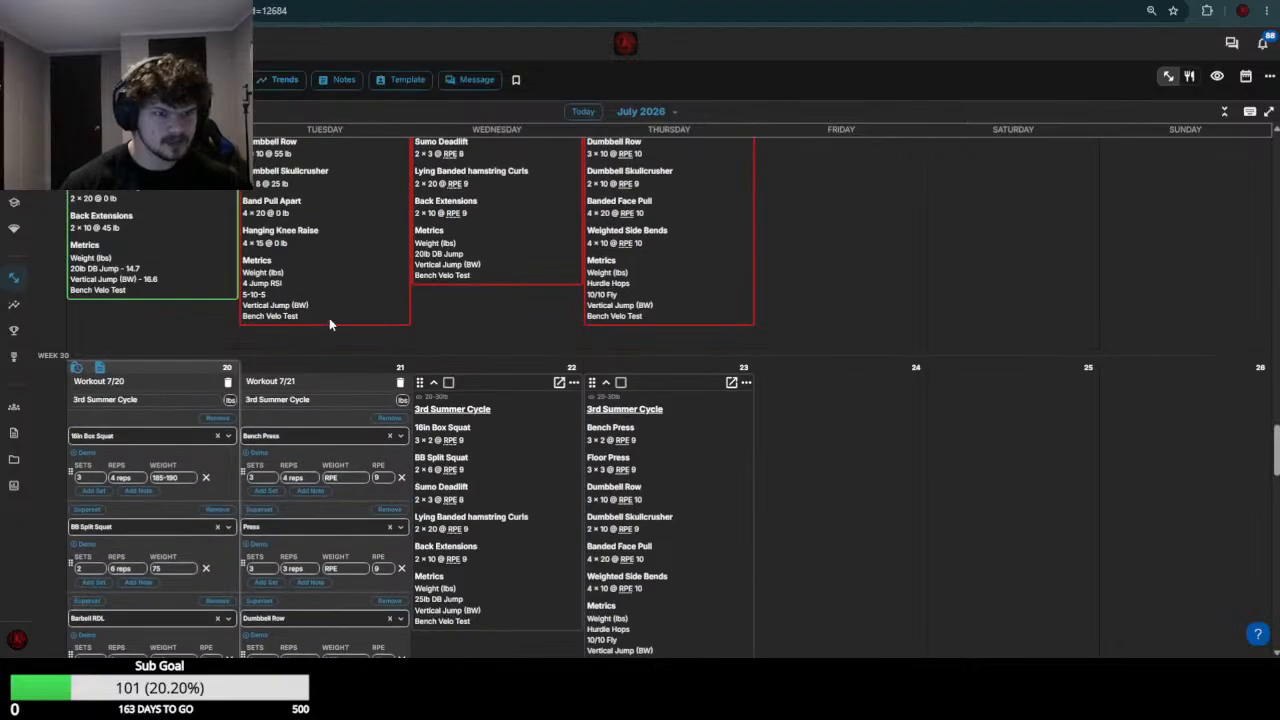
pyautogui.scroll(-4, 165, 363)
pyautogui.scroll(-1, 160, 363)
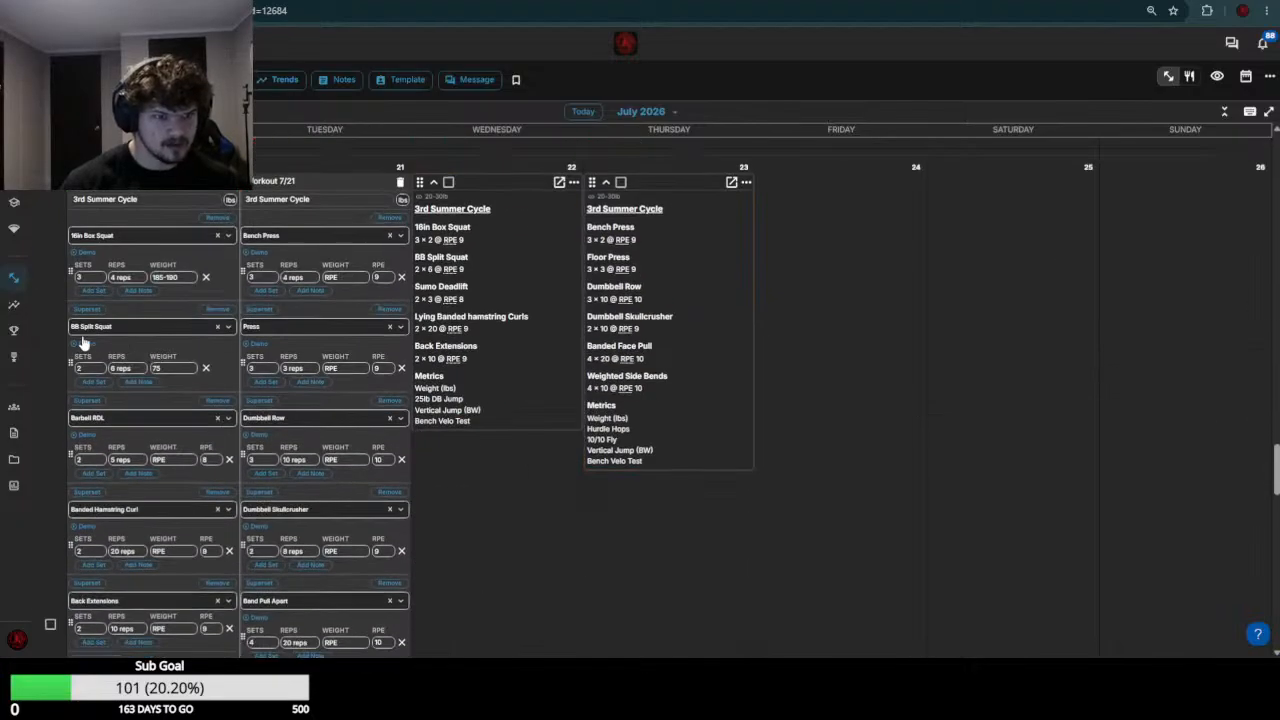
pyautogui.click(173, 460)
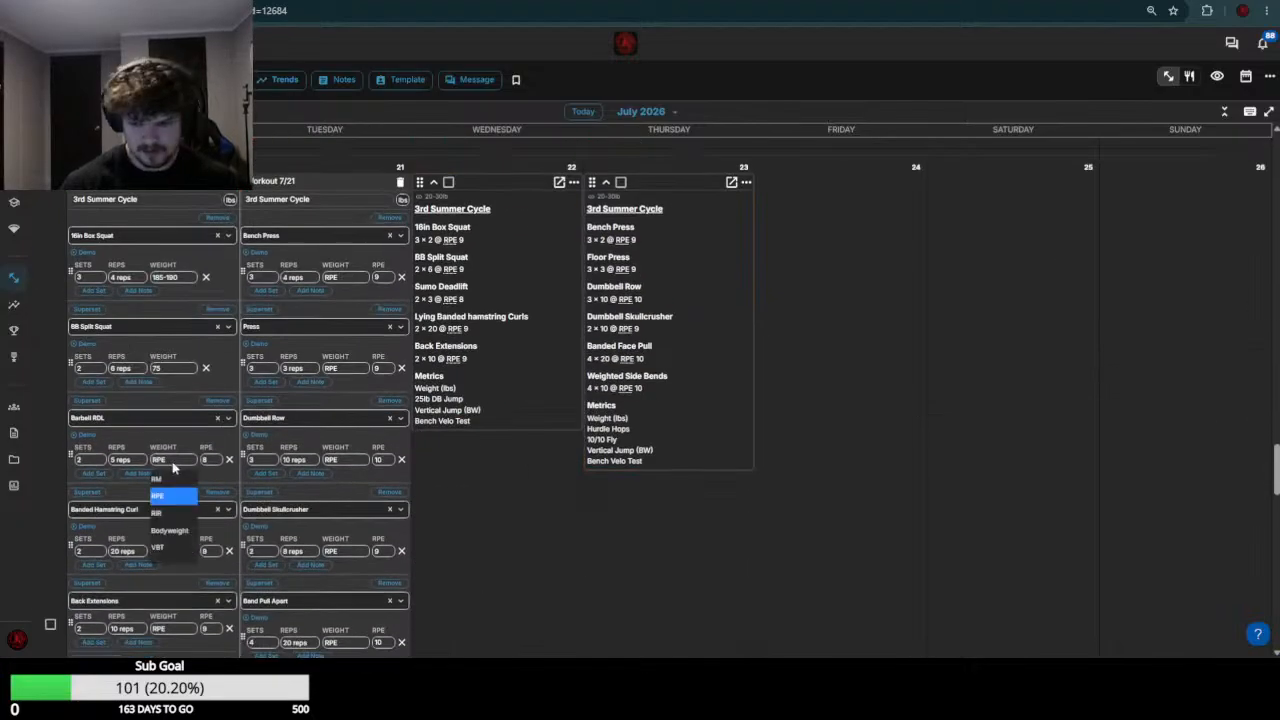
pyautogui.write('125')
pyautogui.click(178, 552)
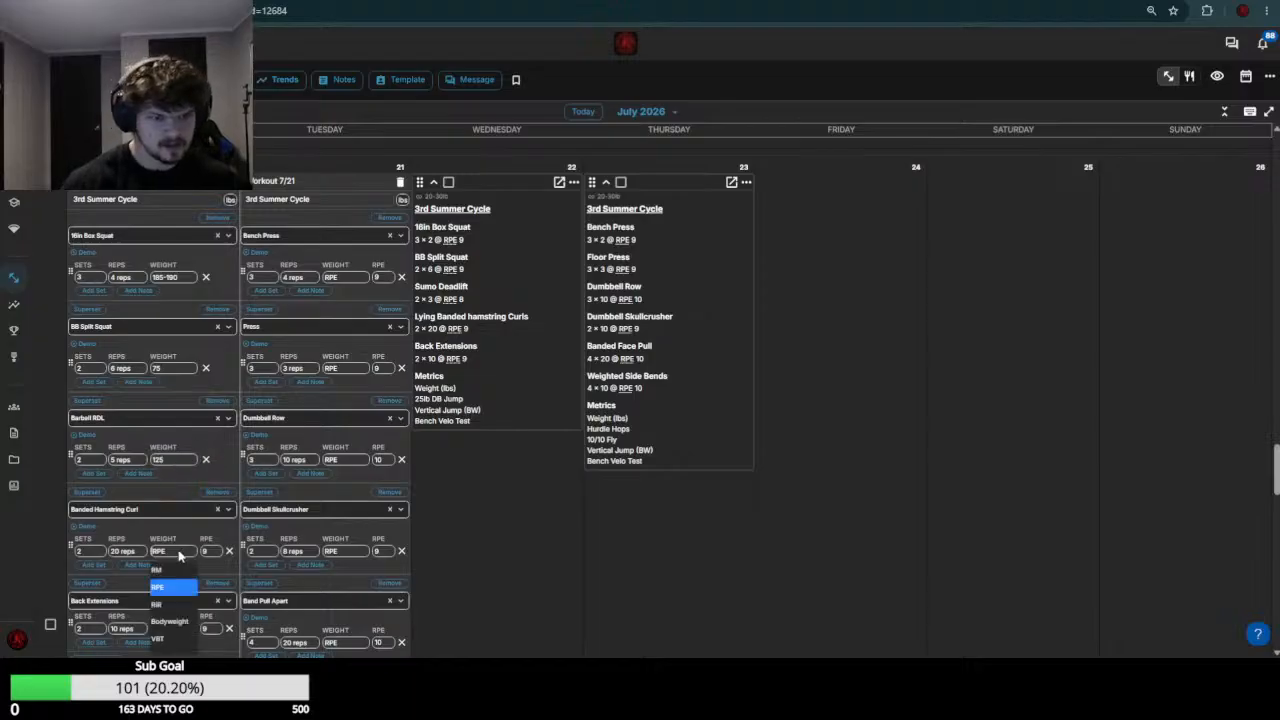
pyautogui.write('0')
pyautogui.press('Return')
# Check the week 29 Back Extensions load, set the July 20 Back Extensions weight to 50 and save that workout
pyautogui.scroll(4, 187, 537)
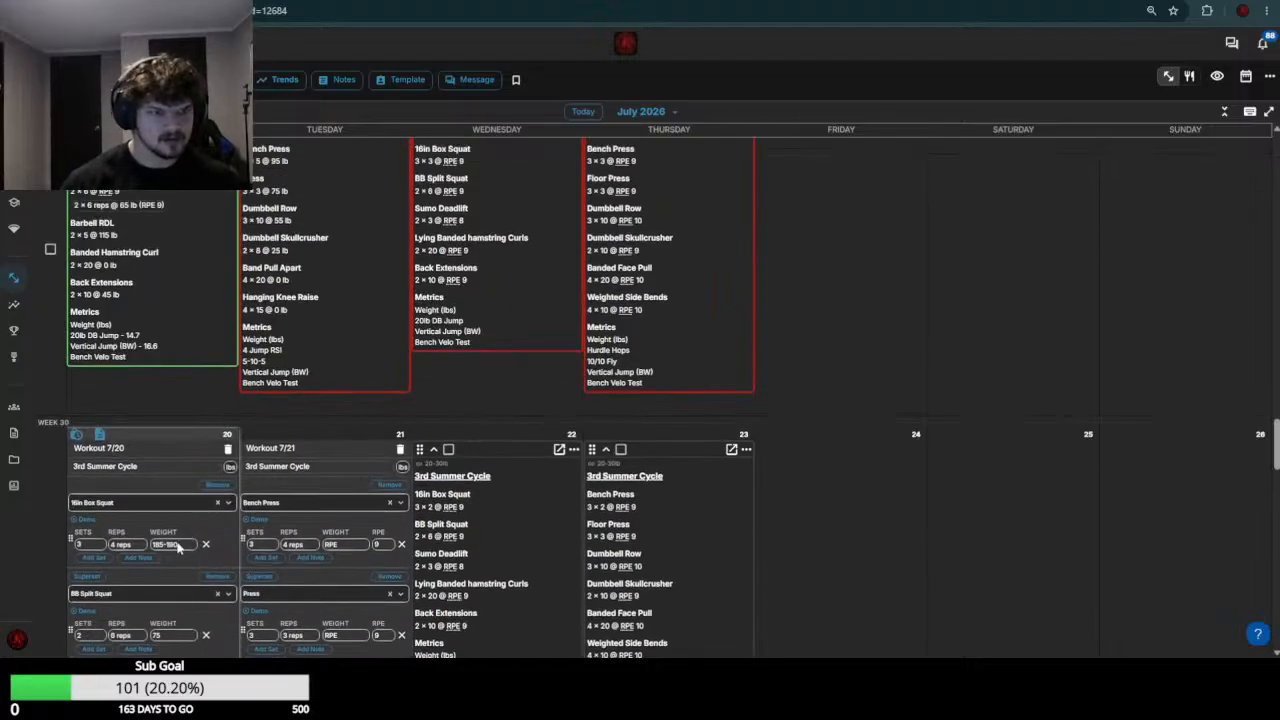
pyautogui.scroll(-5, 178, 545)
pyautogui.click(180, 295)
pyautogui.write('50')
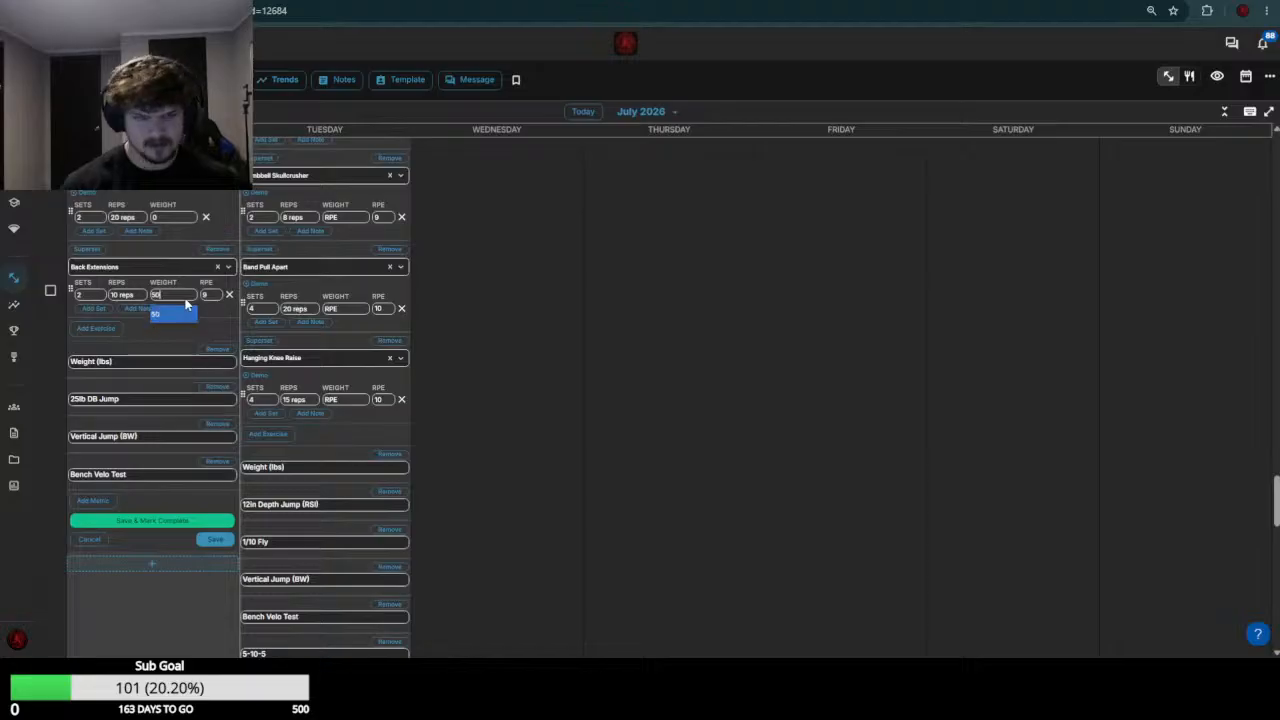
pyautogui.press('Return')
pyautogui.click(215, 539)
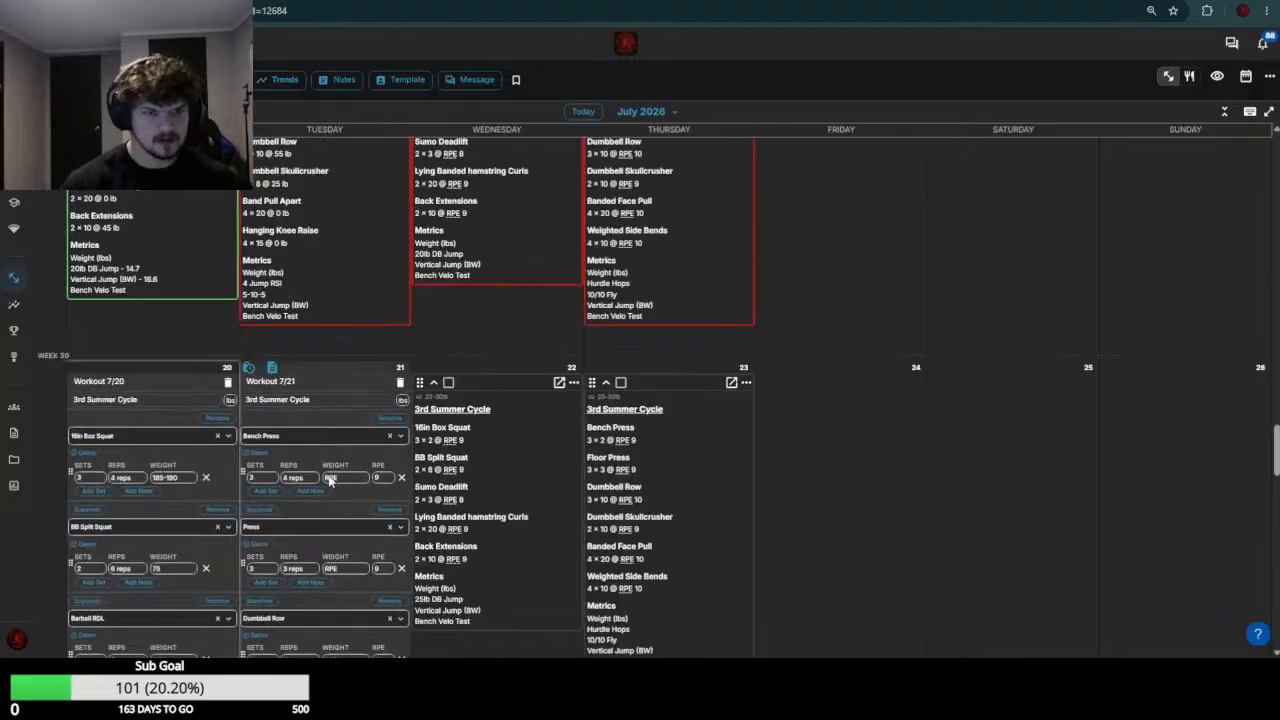
# Check the week 29 Bench Press load and set the July 21 Bench Press weight to 95-100
pyautogui.scroll(3, 425, 385)
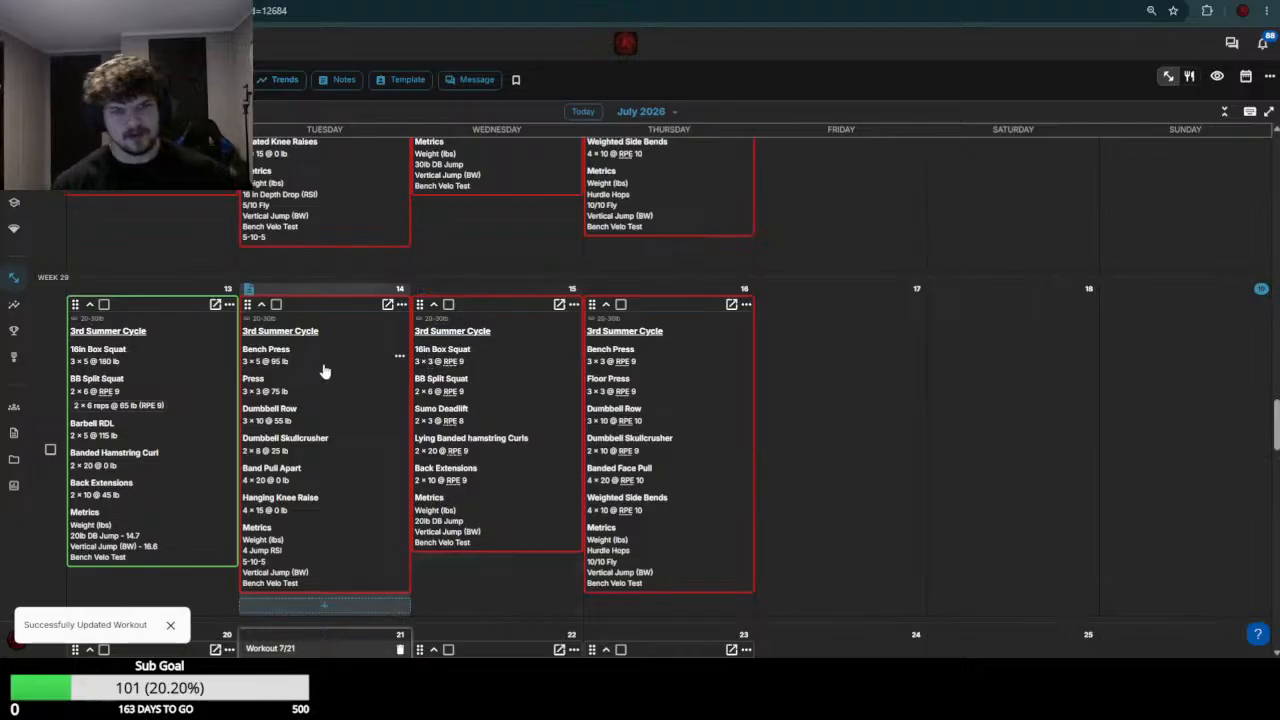
pyautogui.scroll(-3, 322, 377)
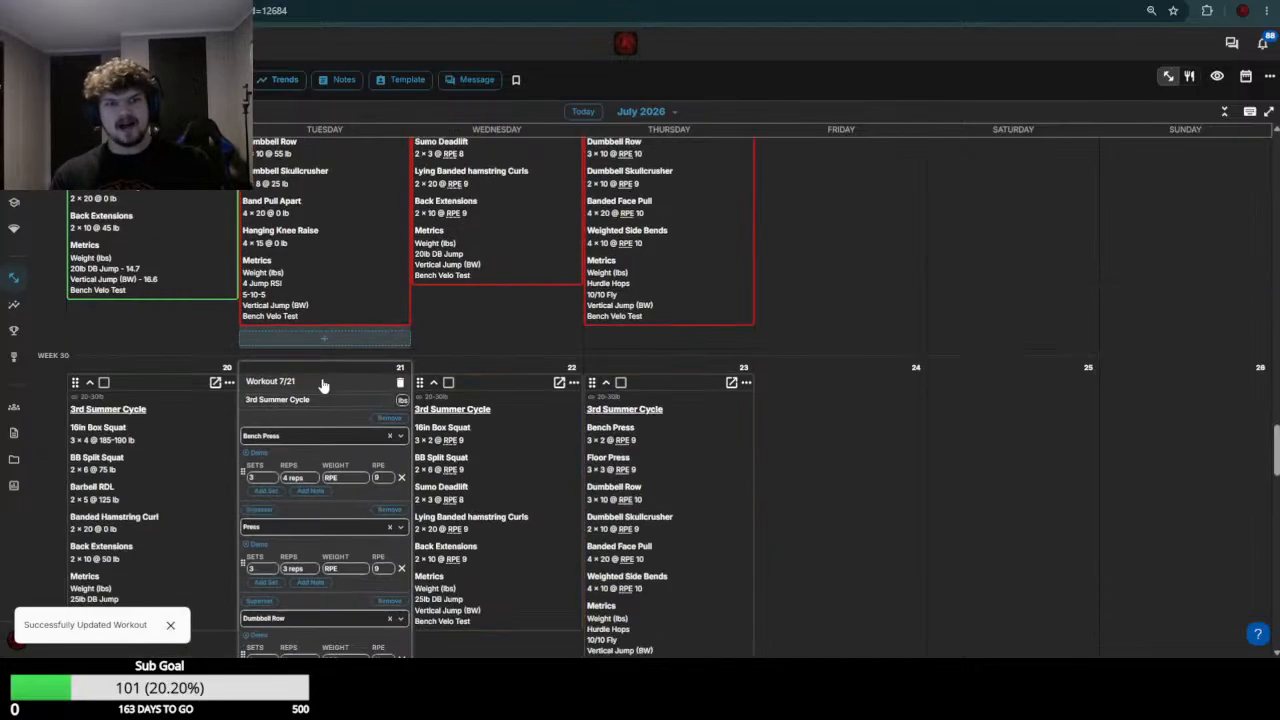
pyautogui.click(346, 479)
pyautogui.write('95-100')
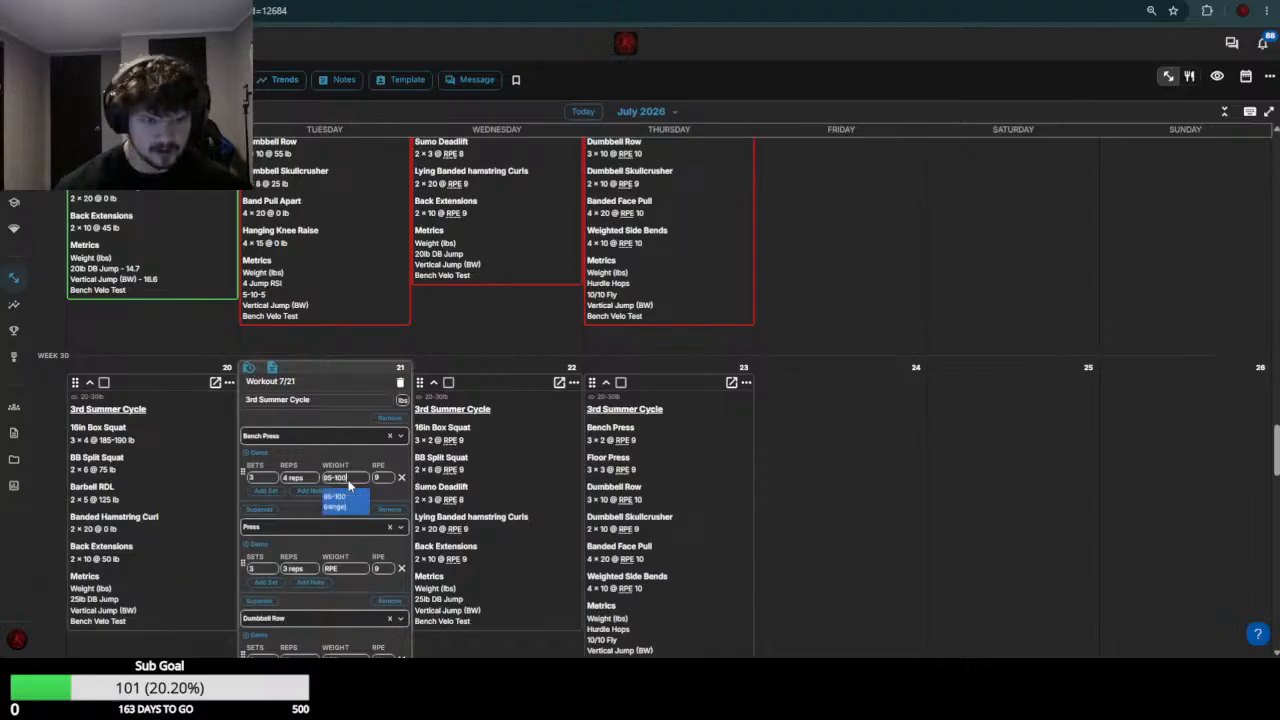
pyautogui.press('Return')
# Check the week 29 Press load and set the July 21 Press weight to 75
pyautogui.scroll(2, 349, 485)
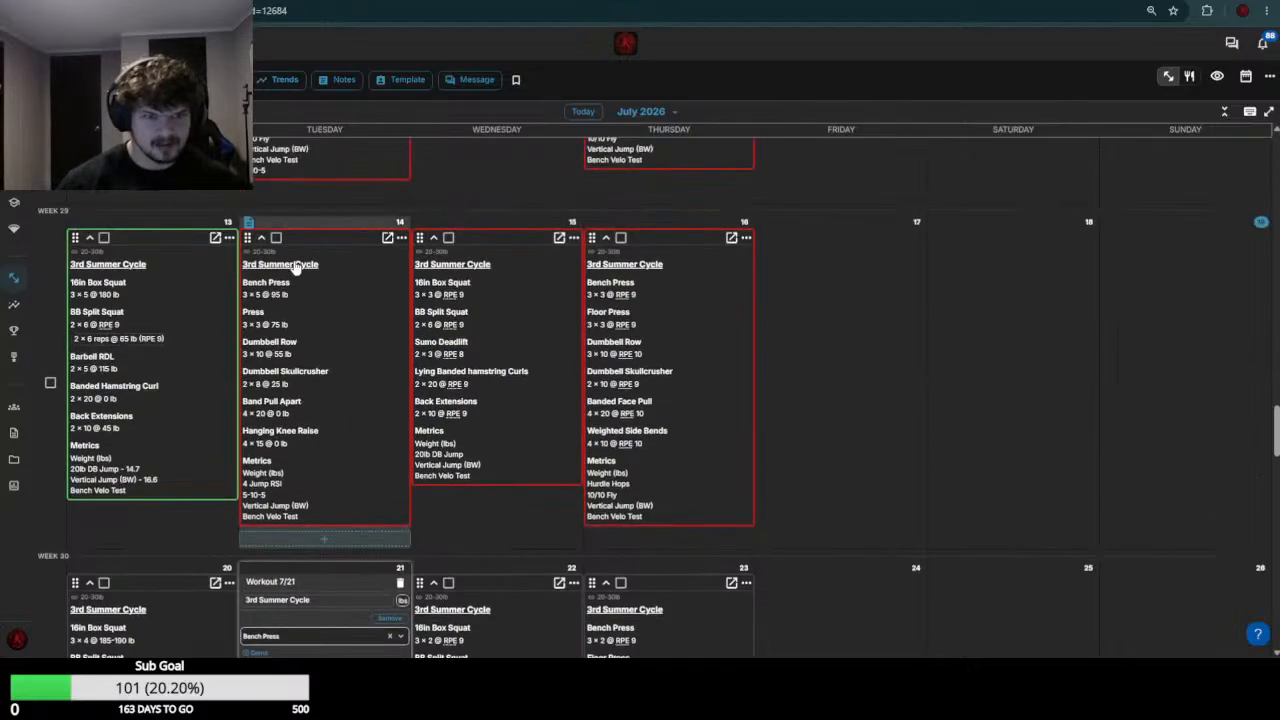
pyautogui.scroll(-1, 305, 402)
pyautogui.scroll(-5, 305, 402)
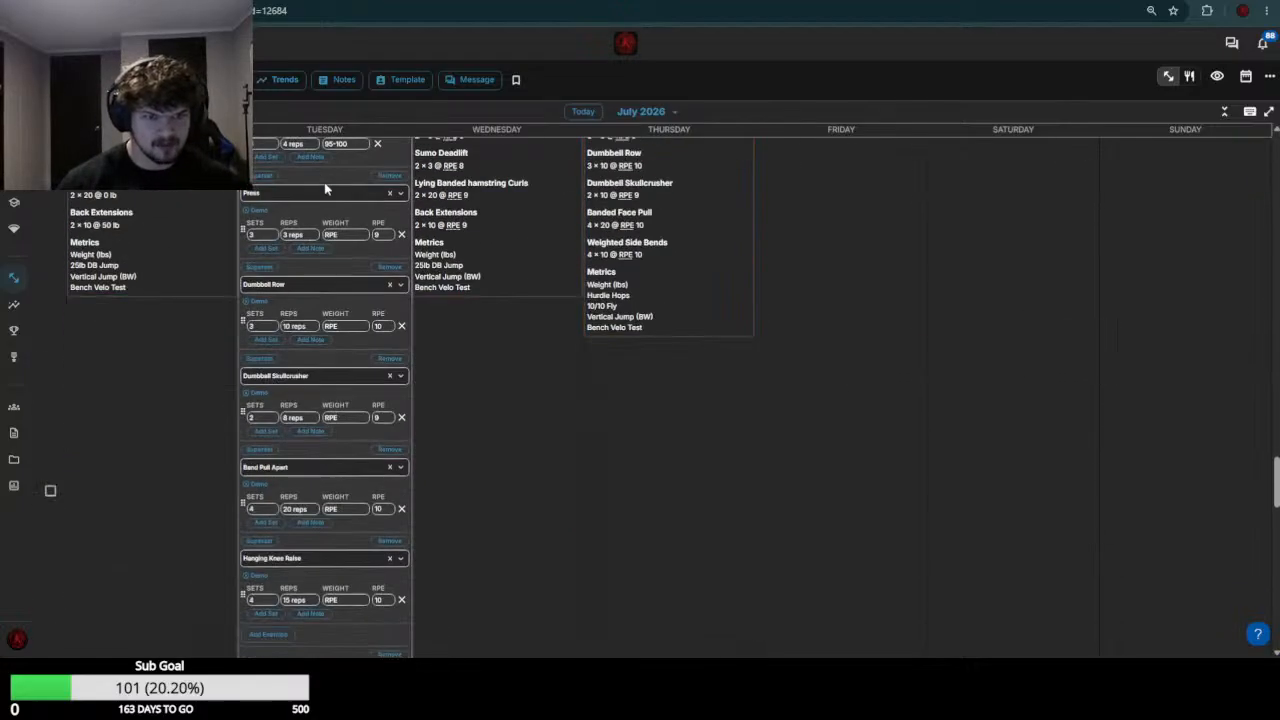
pyautogui.click(355, 236)
pyautogui.write('75')
pyautogui.press('Return')
# Check the week 29 Dumbbell Row load and set the July 21 Dumbbell Row weight to 60
pyautogui.scroll(4, 355, 235)
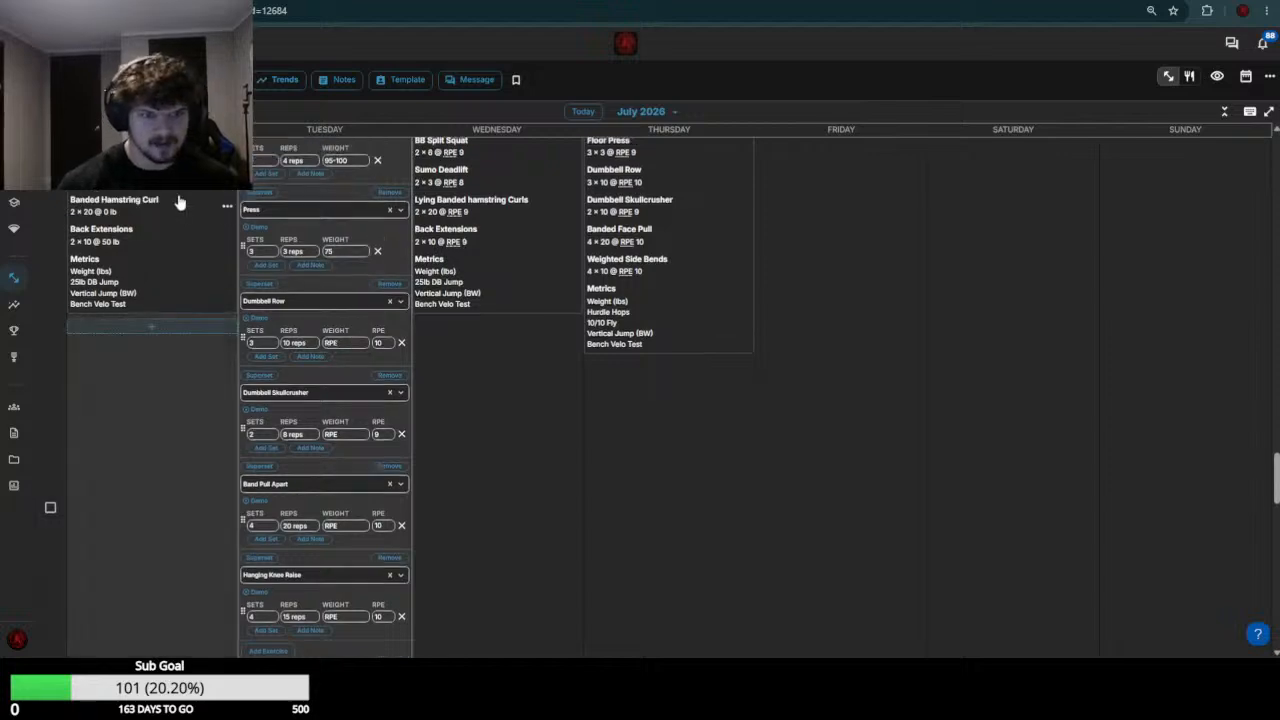
pyautogui.scroll(-1, 354, 461)
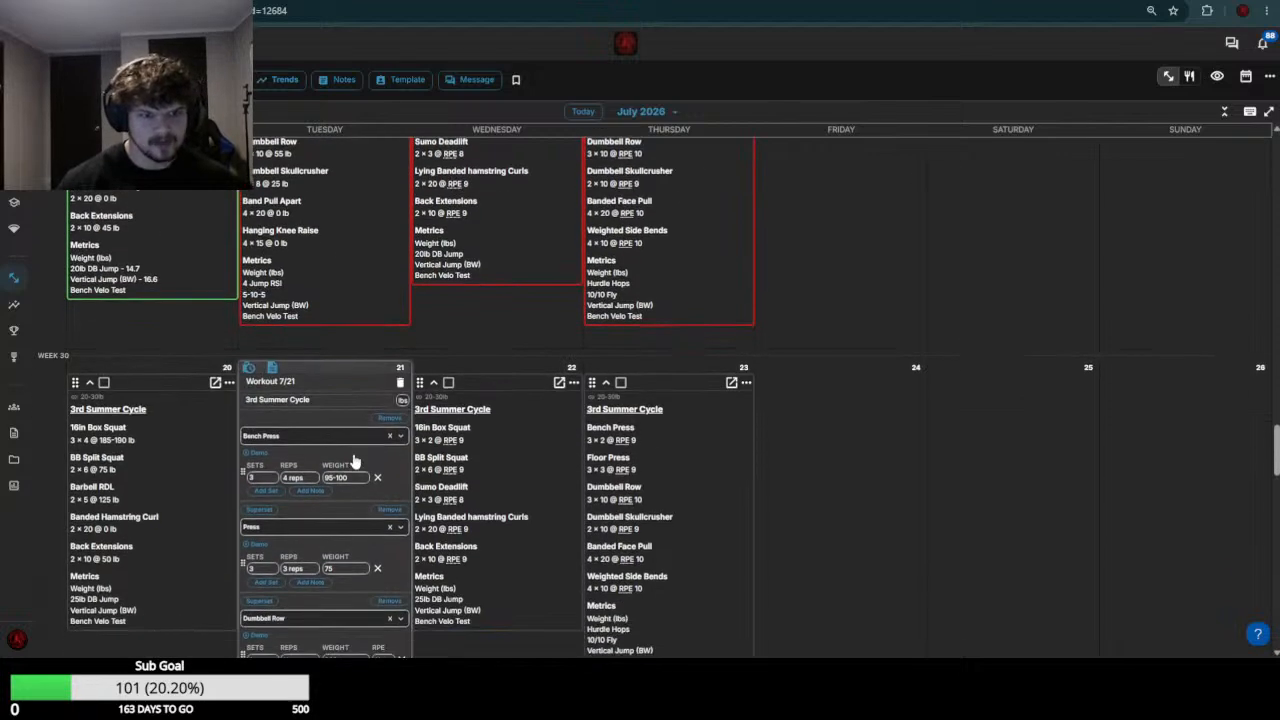
pyautogui.scroll(-4, 354, 461)
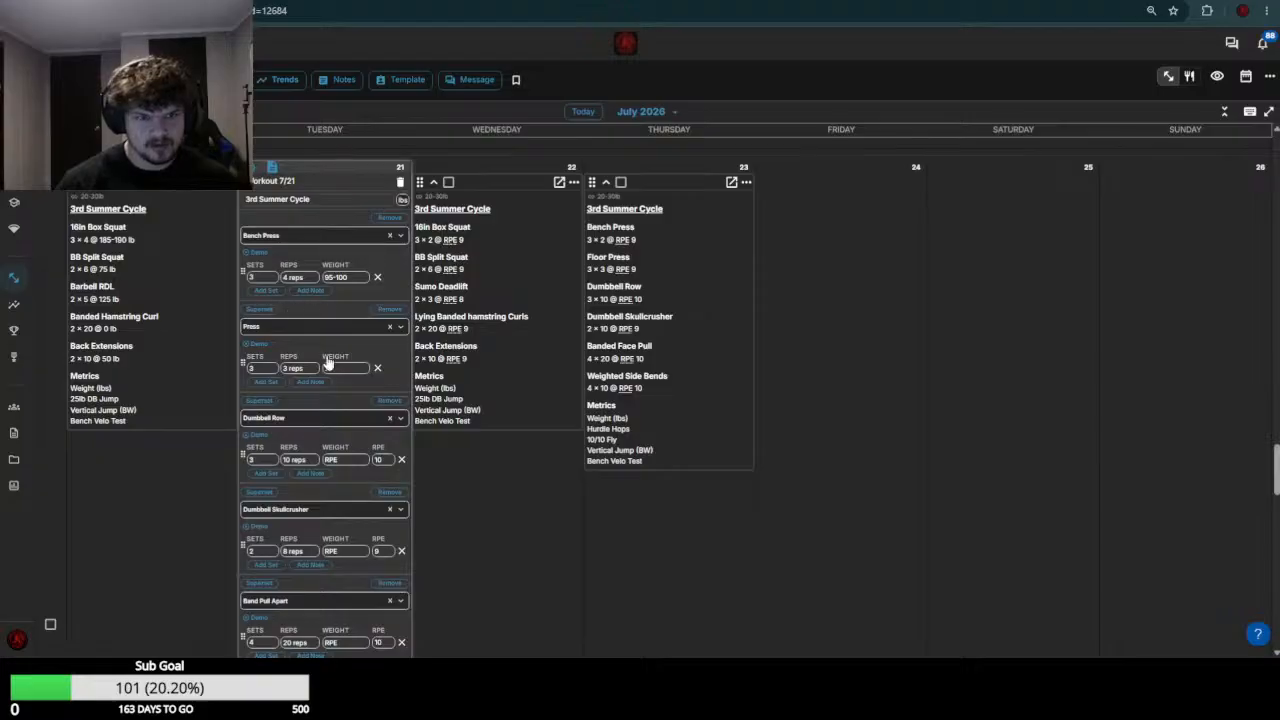
pyautogui.scroll(7, 330, 380)
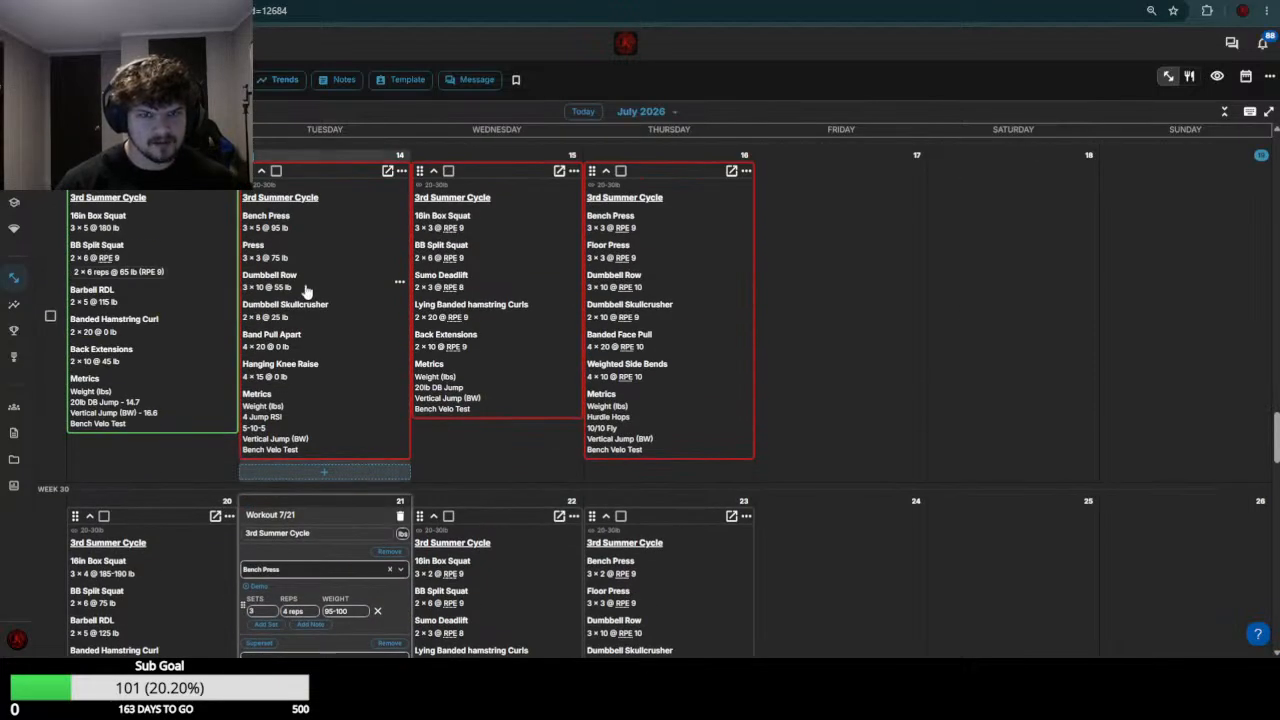
pyautogui.scroll(-5, 307, 290)
pyautogui.click(355, 195)
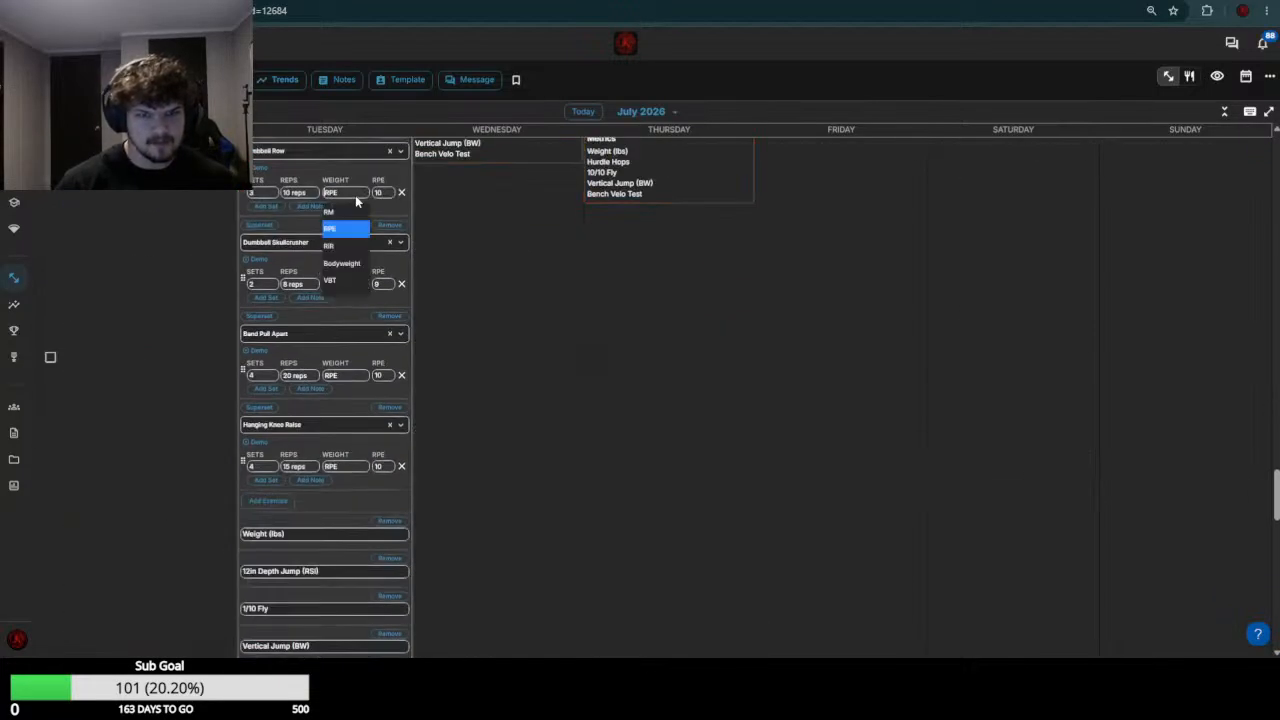
pyautogui.write('60')
# Check the week 29 Dumbbell Skullcrusher load and set the July 21 Dumbbell Skullcrusher weight to 25
pyautogui.scroll(5, 286, 243)
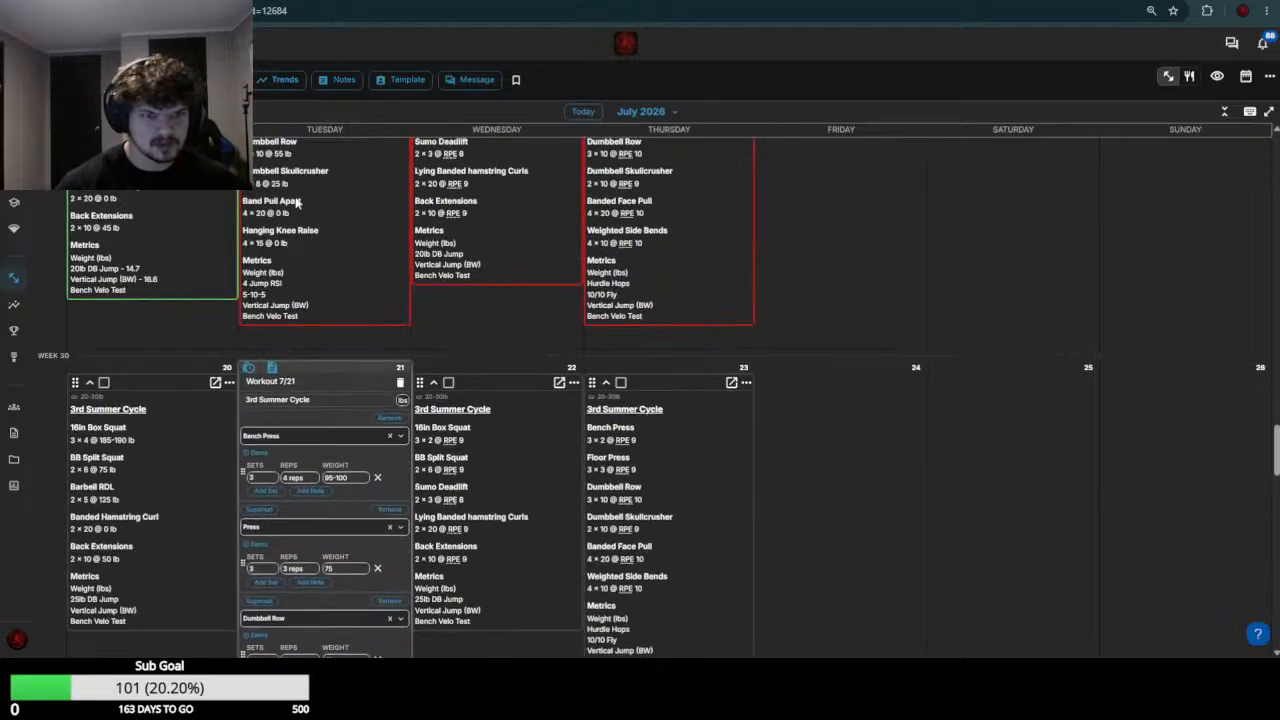
pyautogui.scroll(-5, 340, 285)
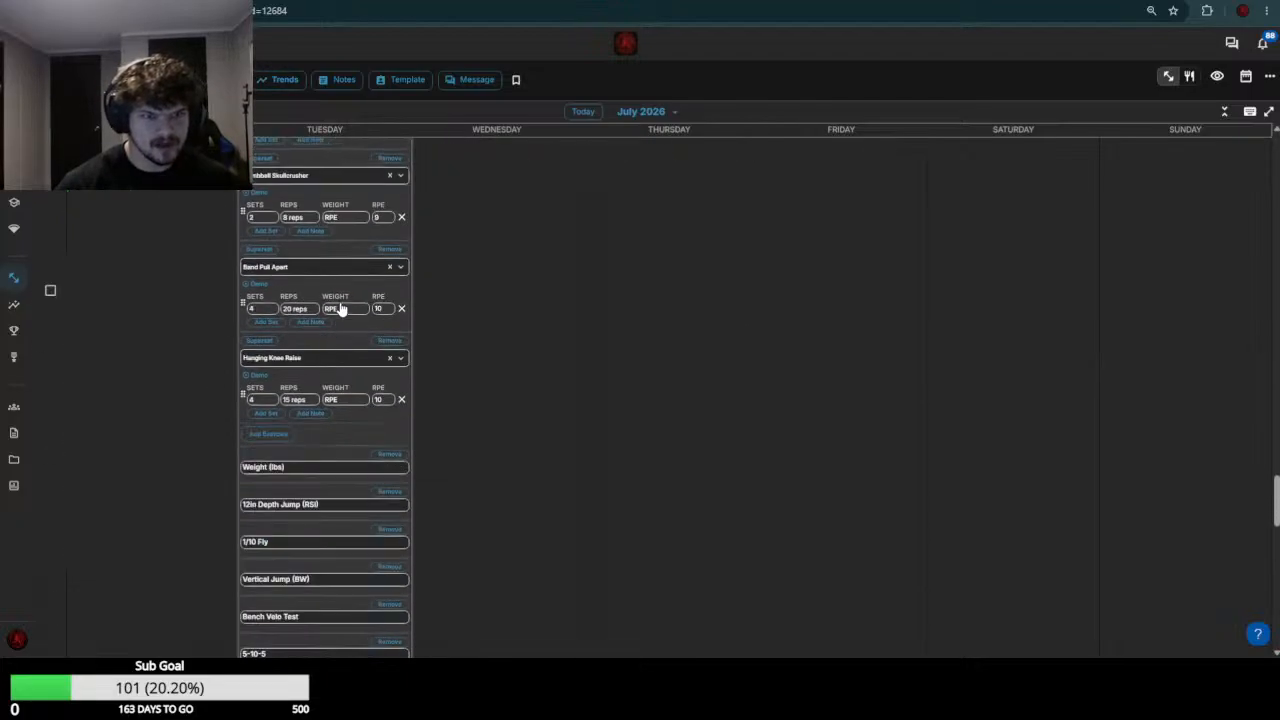
pyautogui.click(343, 218)
pyautogui.write('25')
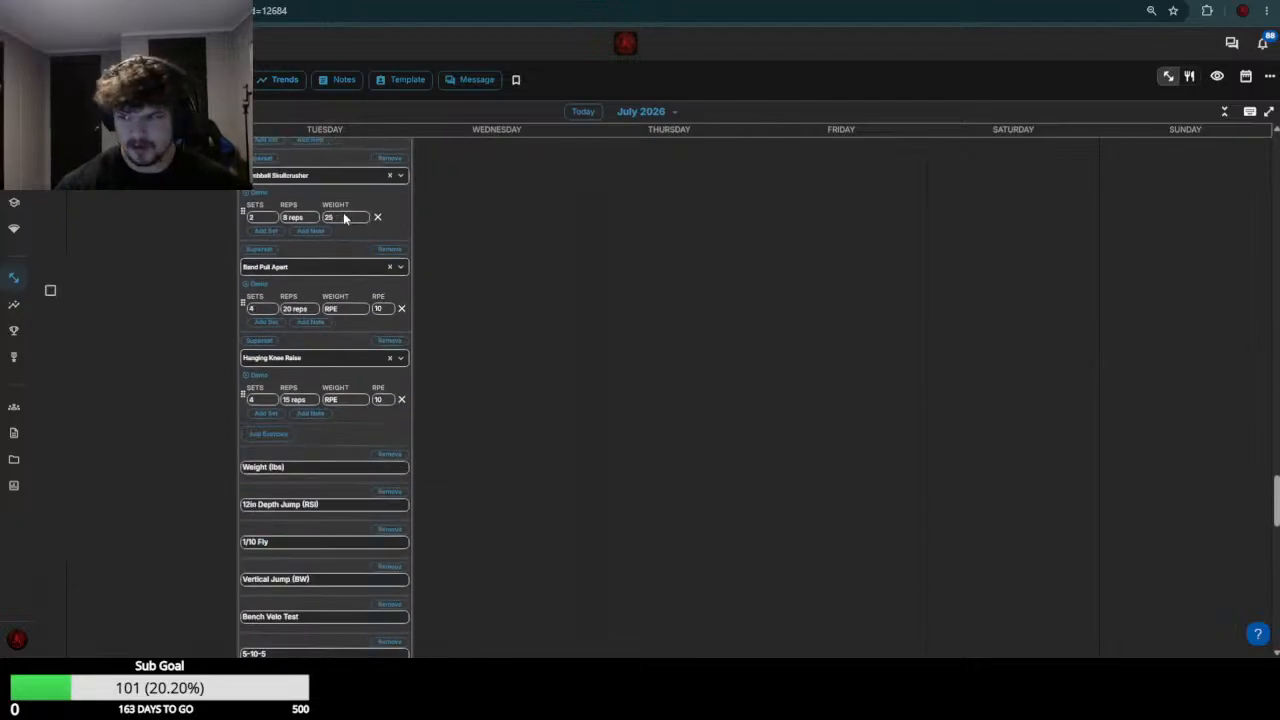
# Set the July 21 Band Pull Apart weight to 0, fill in the Hanging Knee Raise weight and save the workout
pyautogui.click(349, 310)
pyautogui.write('0')
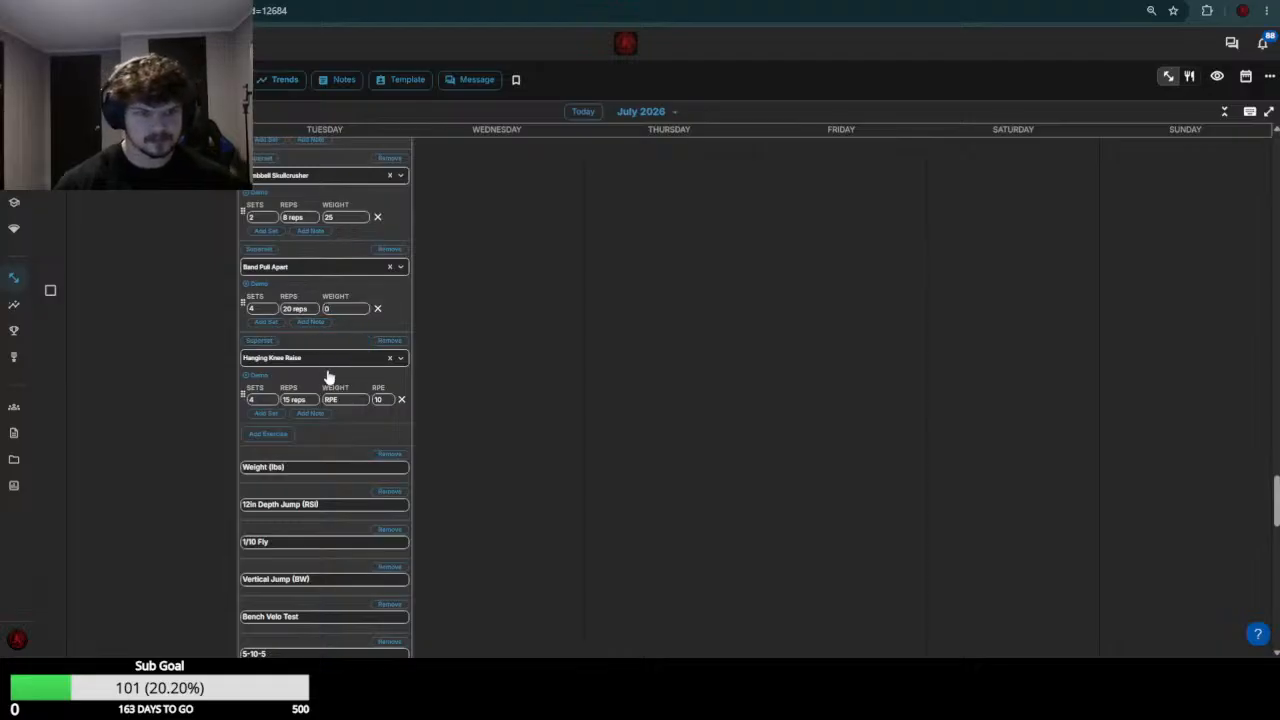
pyautogui.click(344, 400)
pyautogui.scroll(-3, 324, 330)
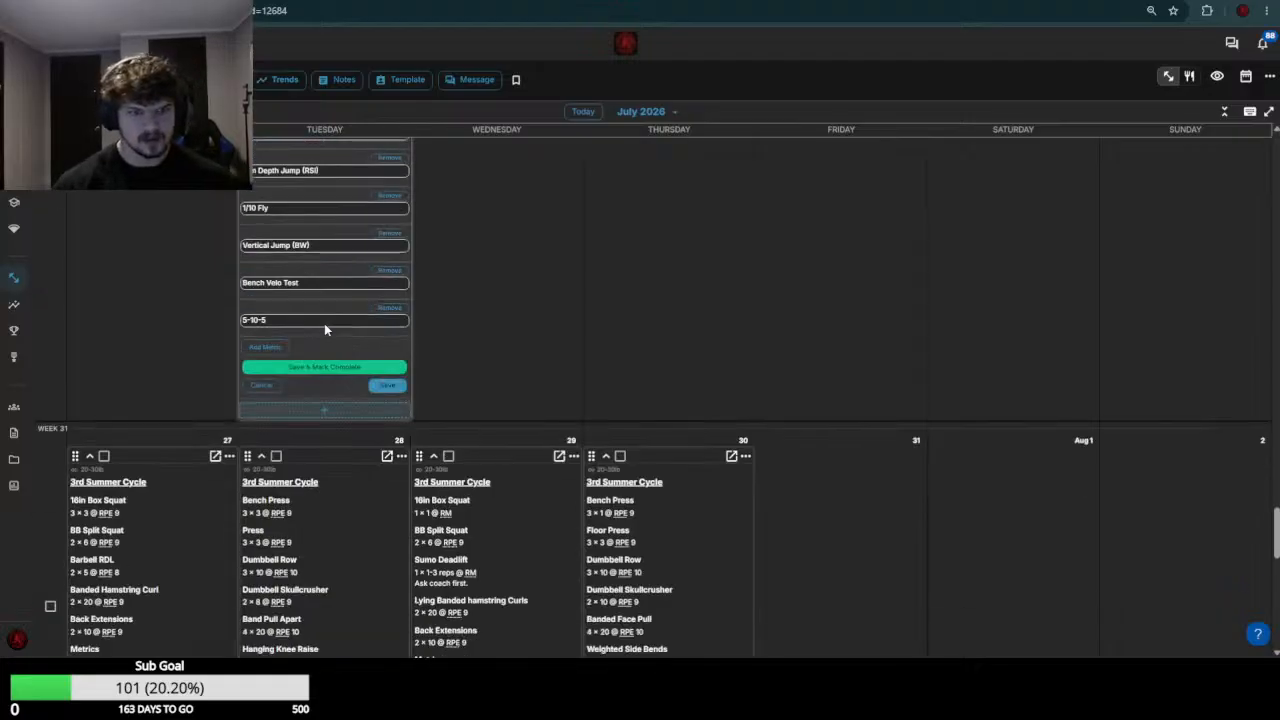
pyautogui.click(388, 385)
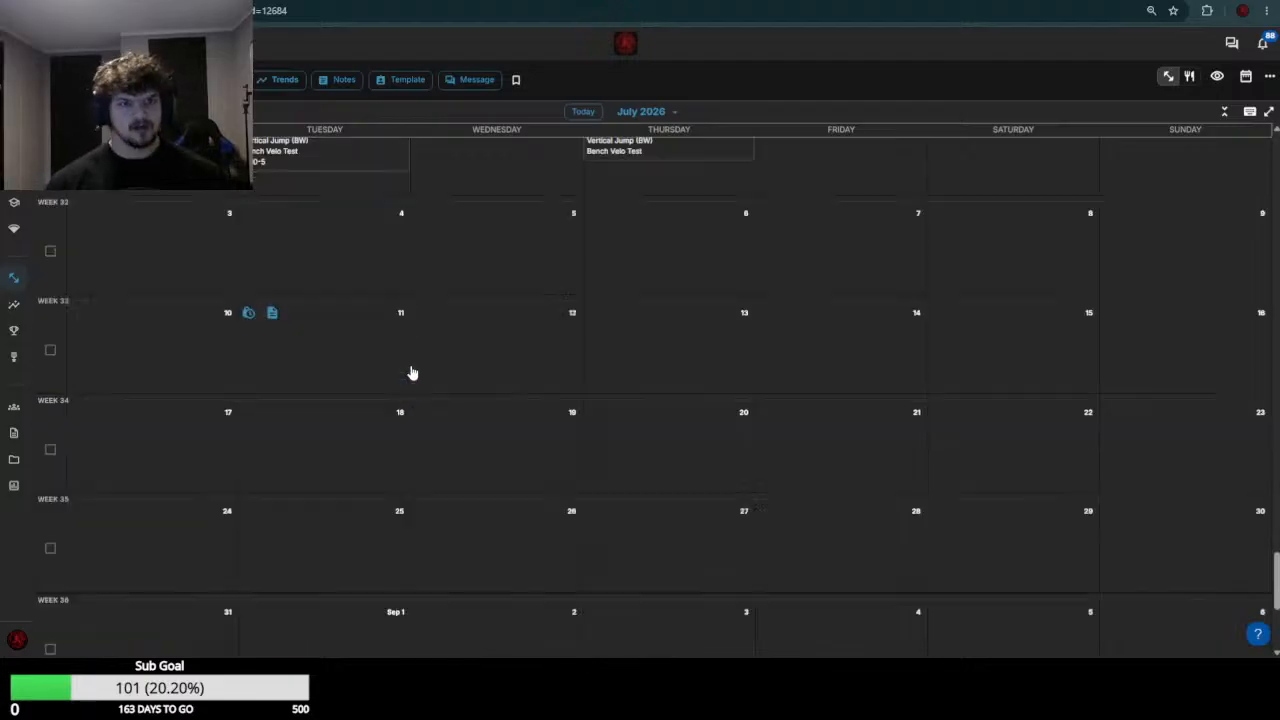
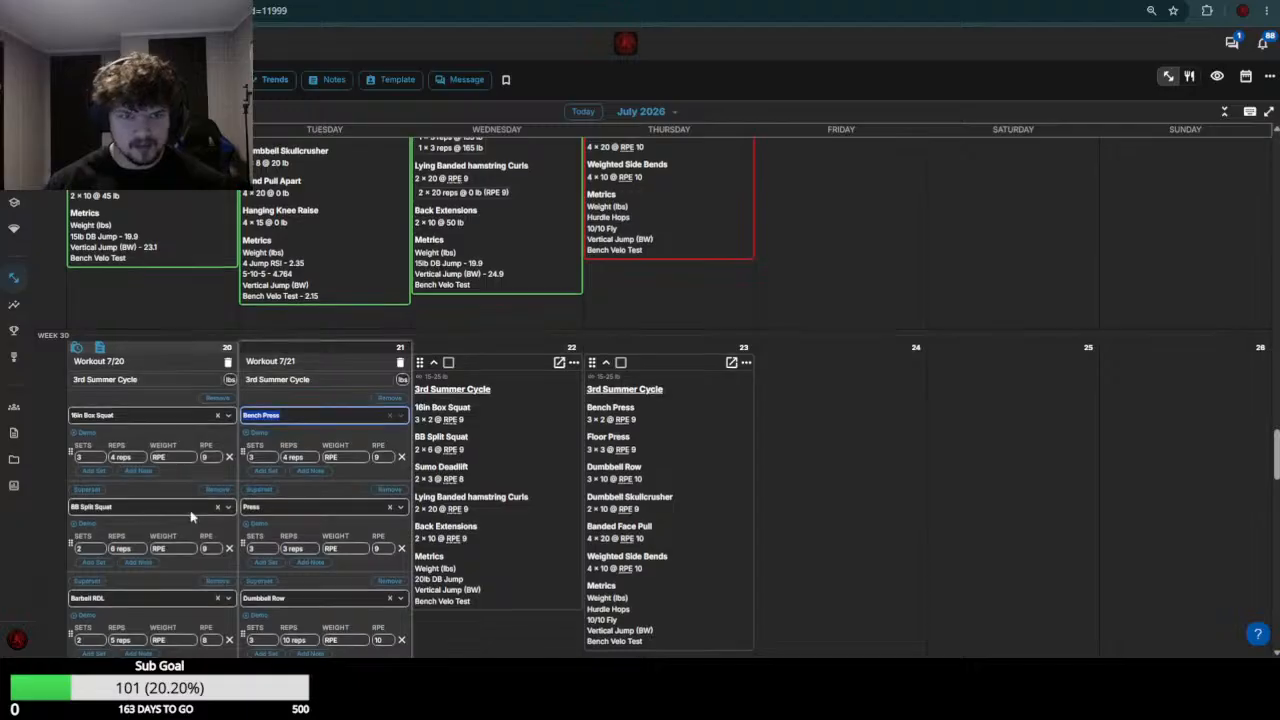
# Check the week 29 16in Box Squat results and set the July 20 16in Box Squat weight to 175
pyautogui.scroll(3, 205, 527)
pyautogui.scroll(-1, 183, 519)
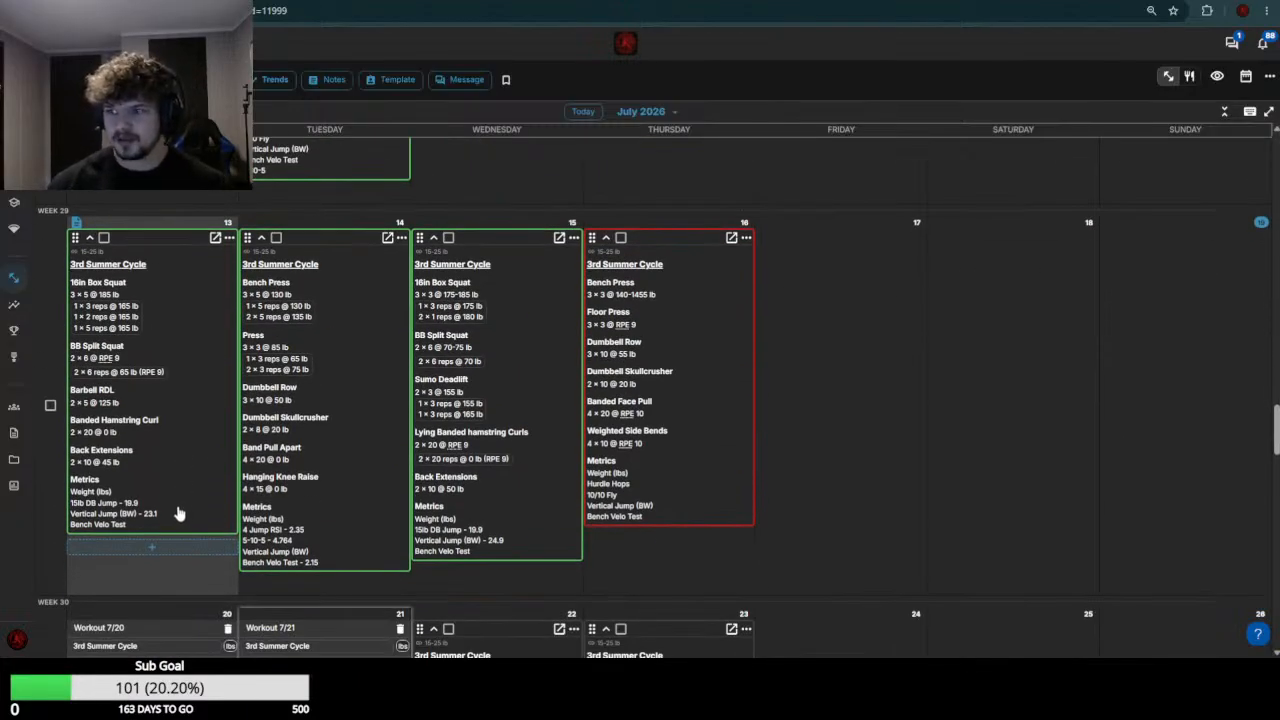
pyautogui.scroll(-1, 178, 513)
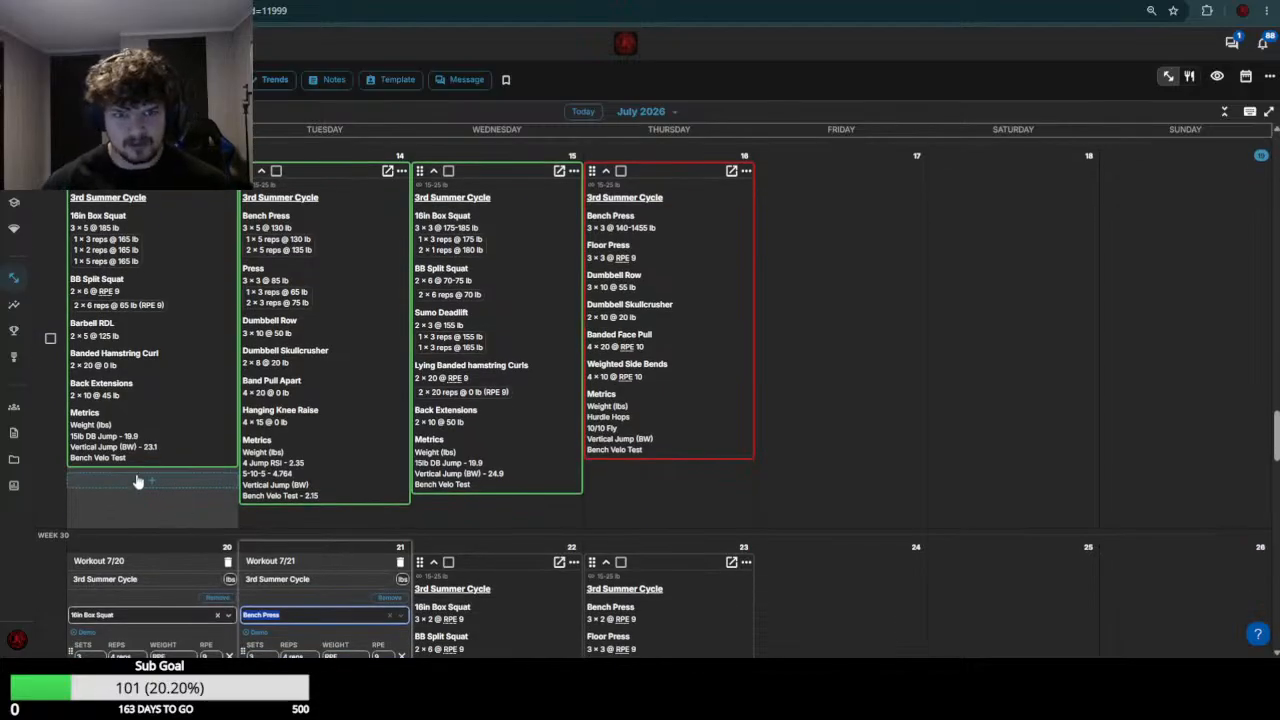
pyautogui.scroll(-4, 138, 481)
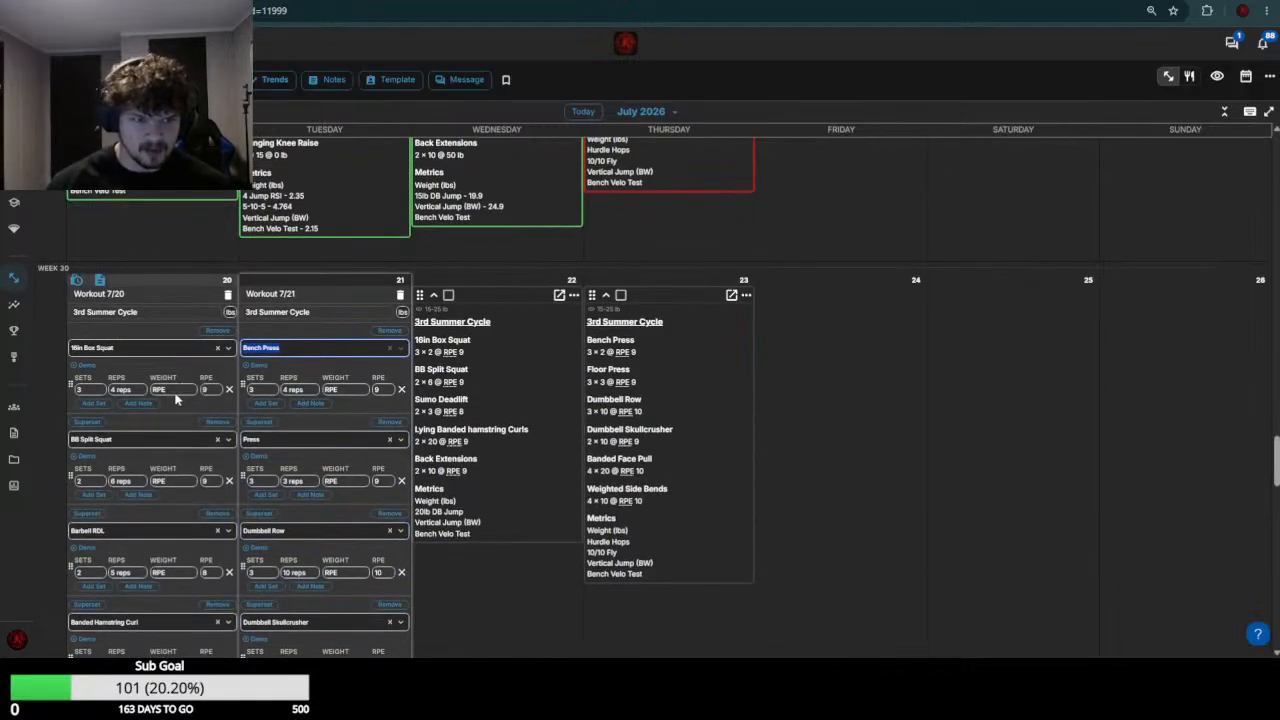
pyautogui.scroll(3, 176, 398)
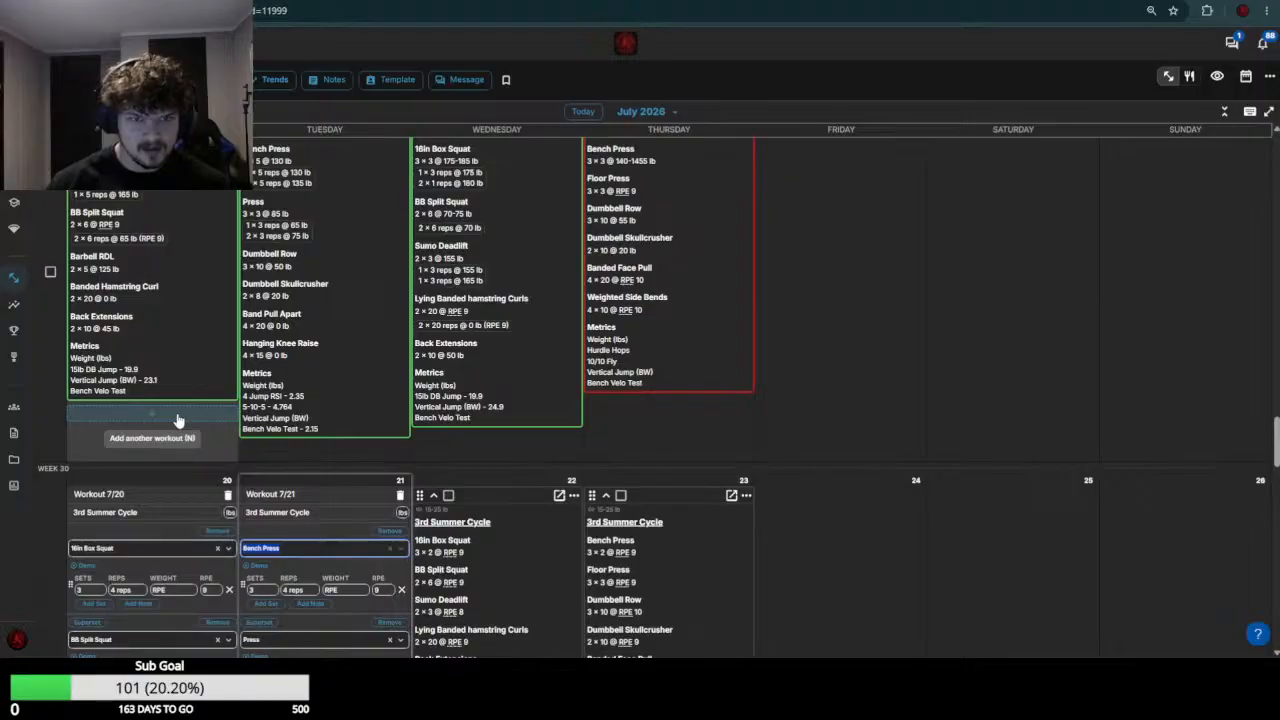
pyautogui.scroll(-2, 200, 482)
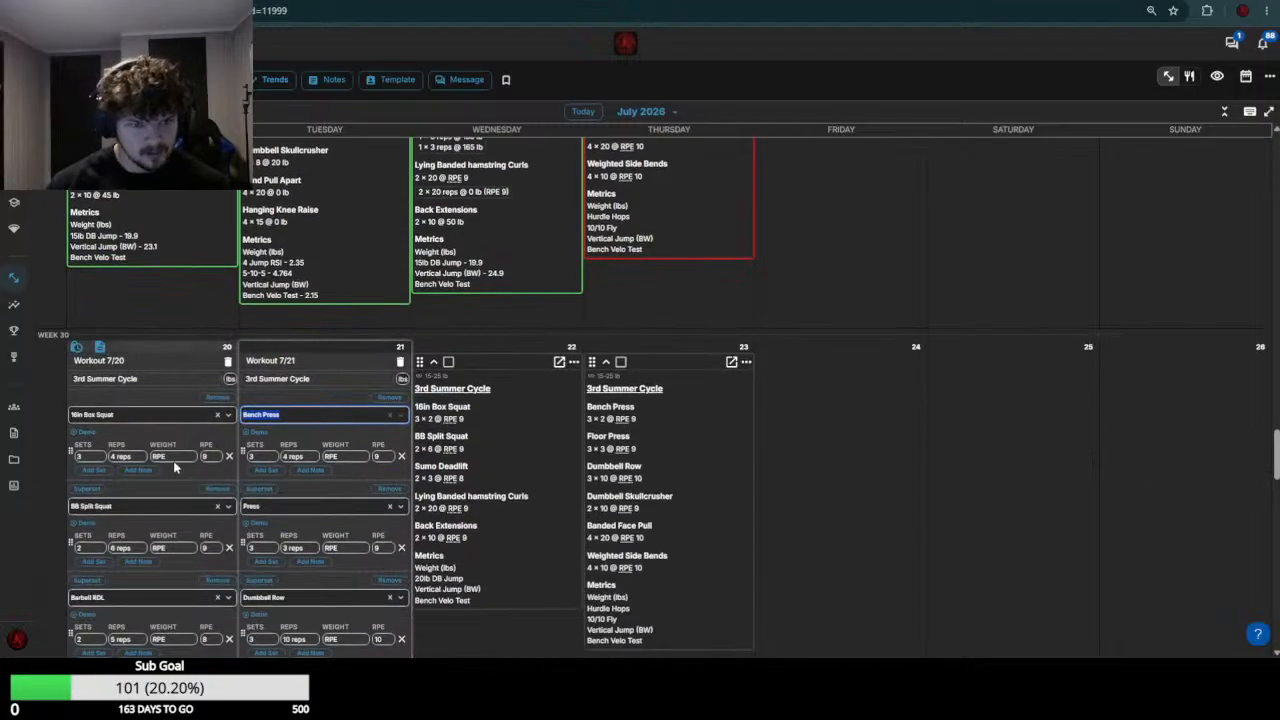
pyautogui.click(172, 457)
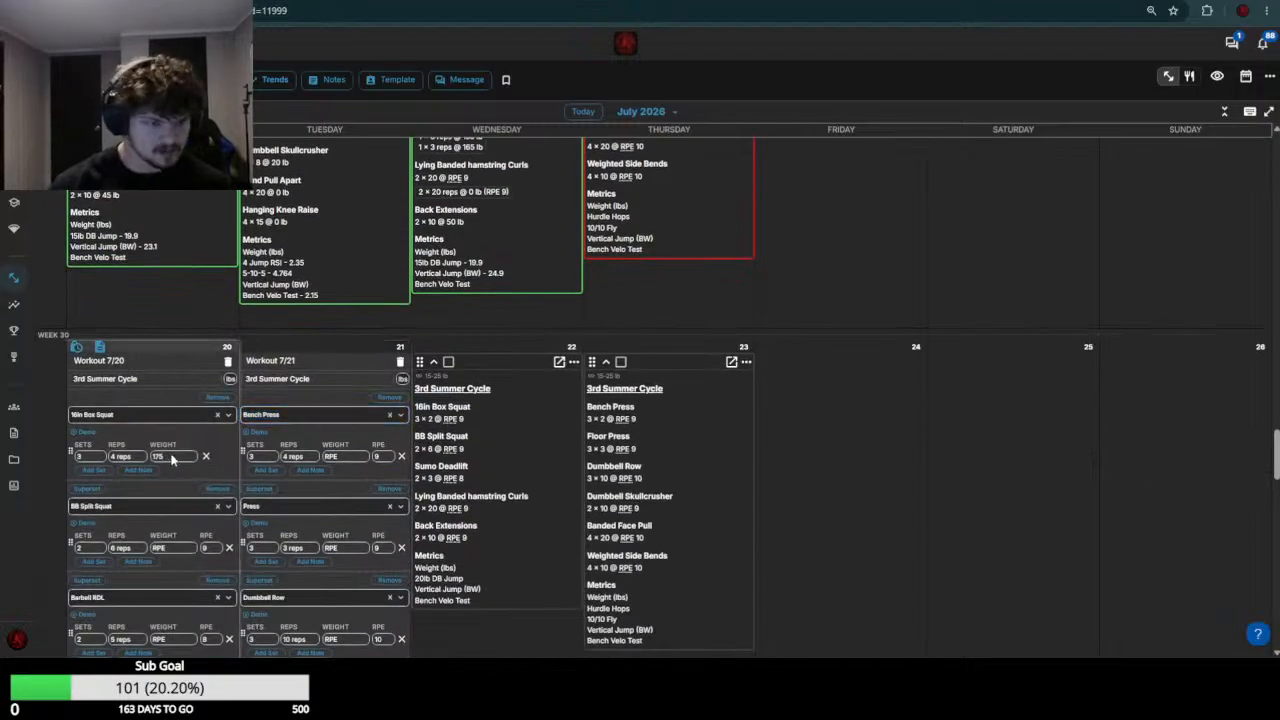
# Check the week 29 BB Split Squat load and set the July 20 BB Split Squat weight to 80
pyautogui.scroll(4, 484, 388)
pyautogui.scroll(-7, 490, 370)
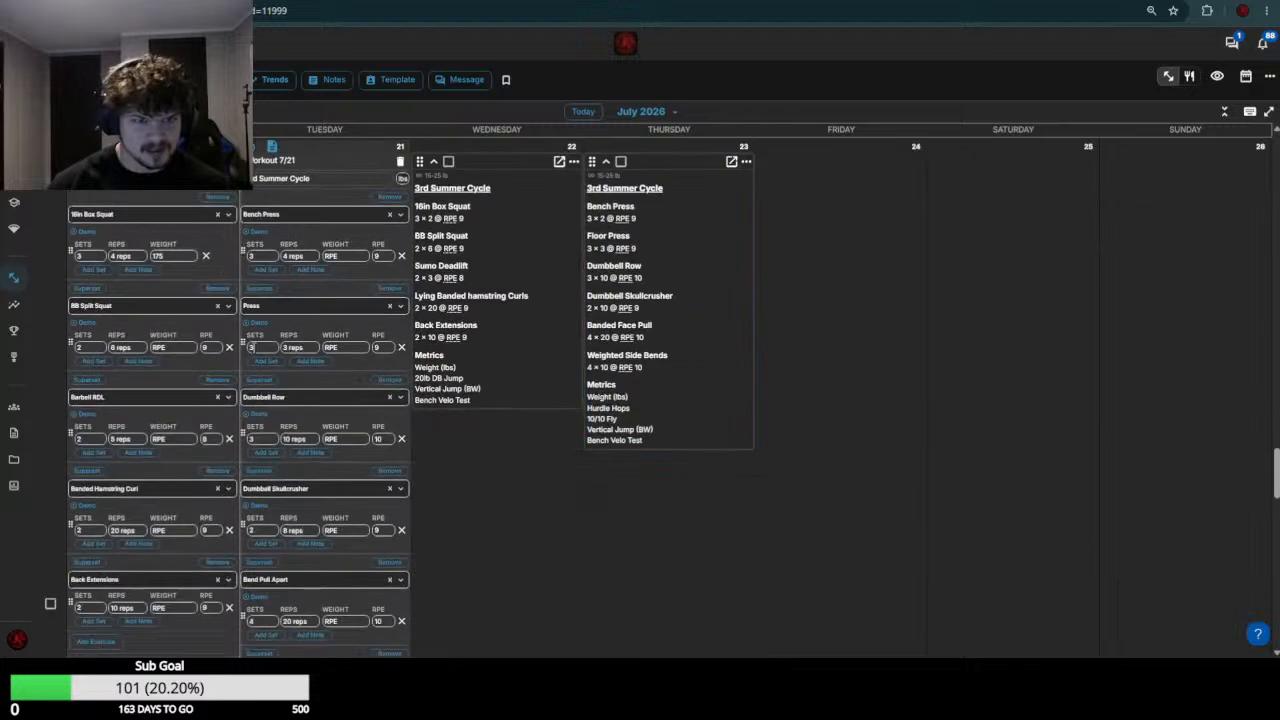
pyautogui.click(174, 347)
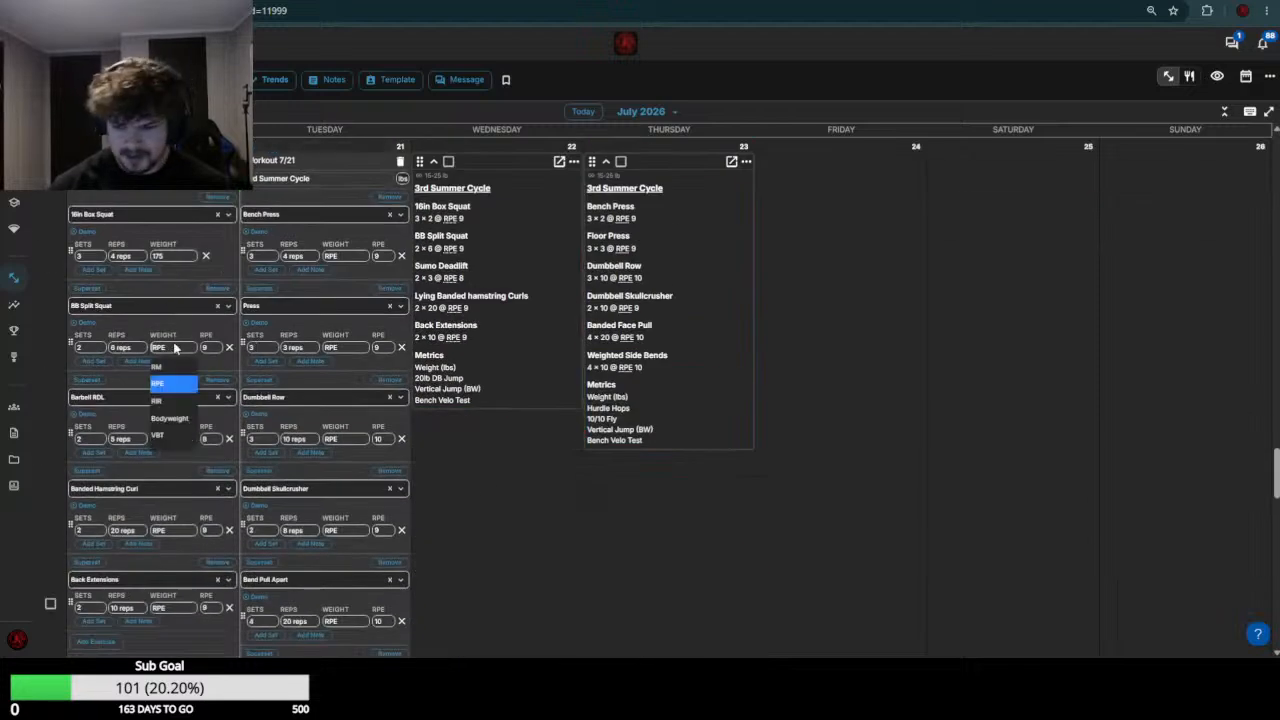
pyautogui.write('80')
# Check the week 29 Barbell RDL load, then set the July 20 Barbell RDL weight to 135 and Banded Hamstring Curl to 0
pyautogui.scroll(6, 174, 360)
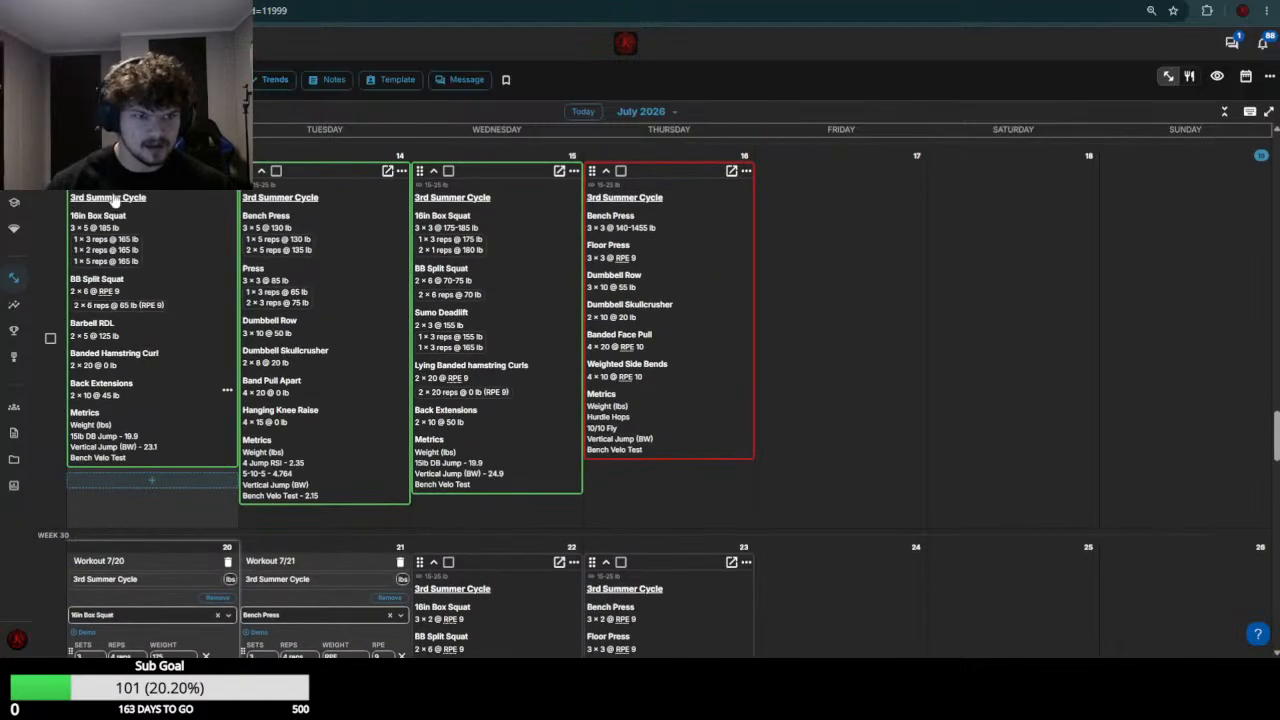
pyautogui.scroll(-6, 113, 448)
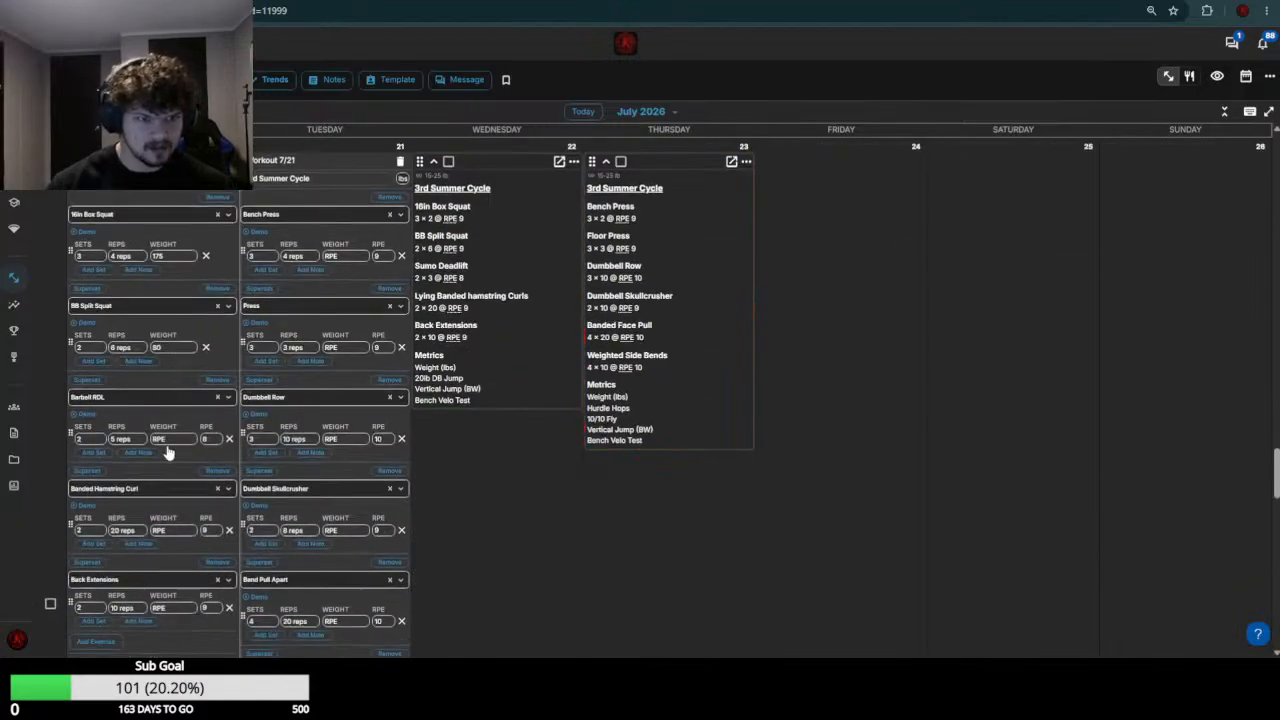
pyautogui.click(176, 440)
pyautogui.write('135')
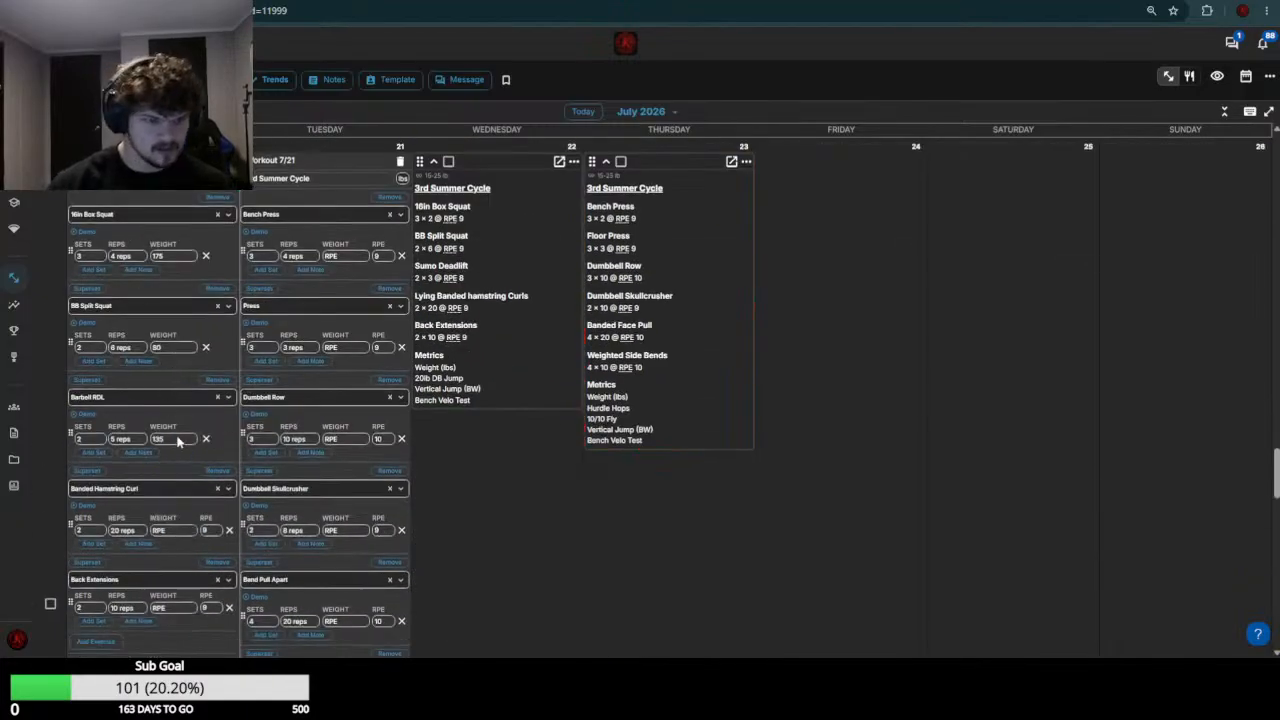
pyautogui.click(188, 532)
pyautogui.write('0')
# Check the week 29 Back Extensions load, set the July 20 Back Extensions weight to 60 and save the workout
pyautogui.scroll(6, 187, 530)
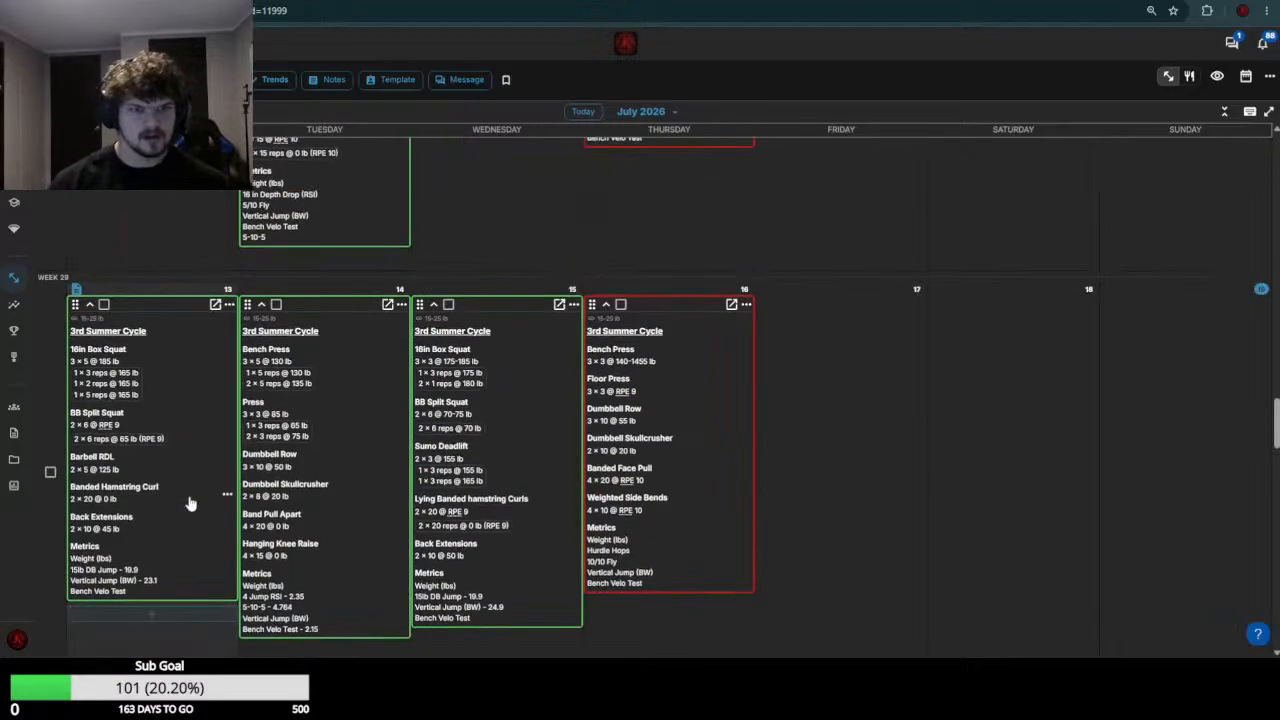
pyautogui.scroll(-6, 181, 513)
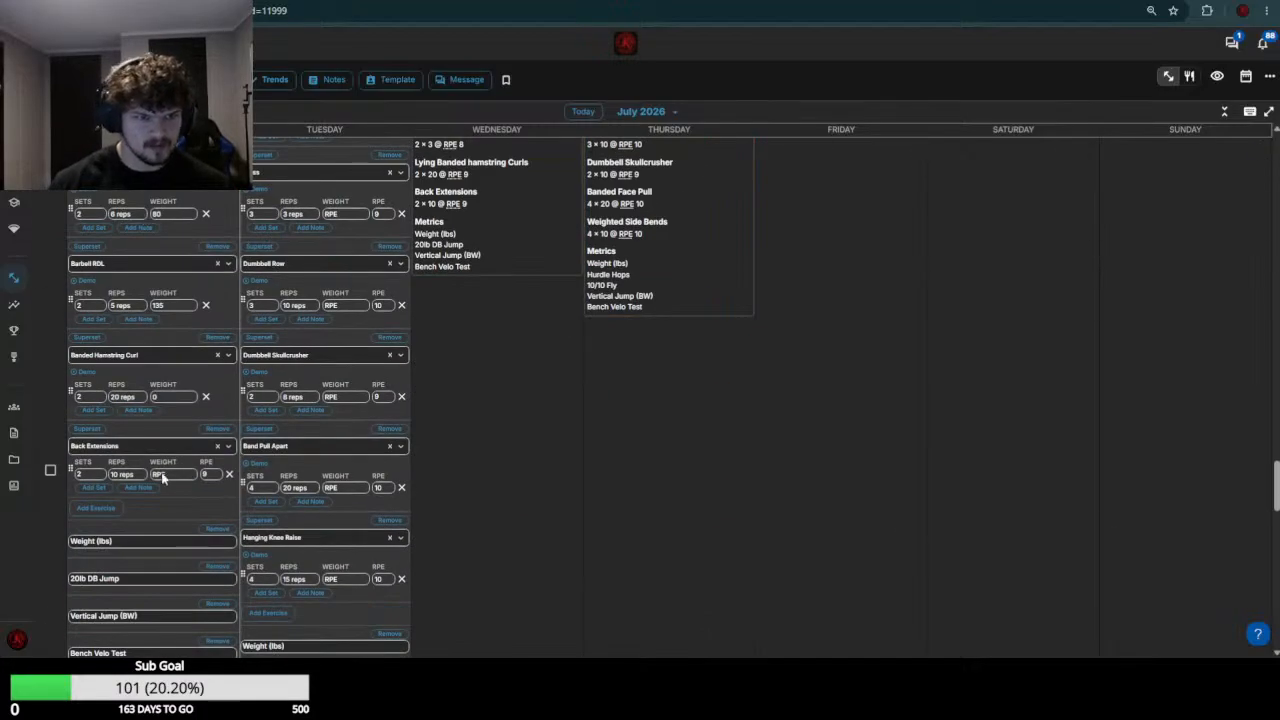
pyautogui.click(163, 476)
pyautogui.write('45')
pyautogui.press('Return')
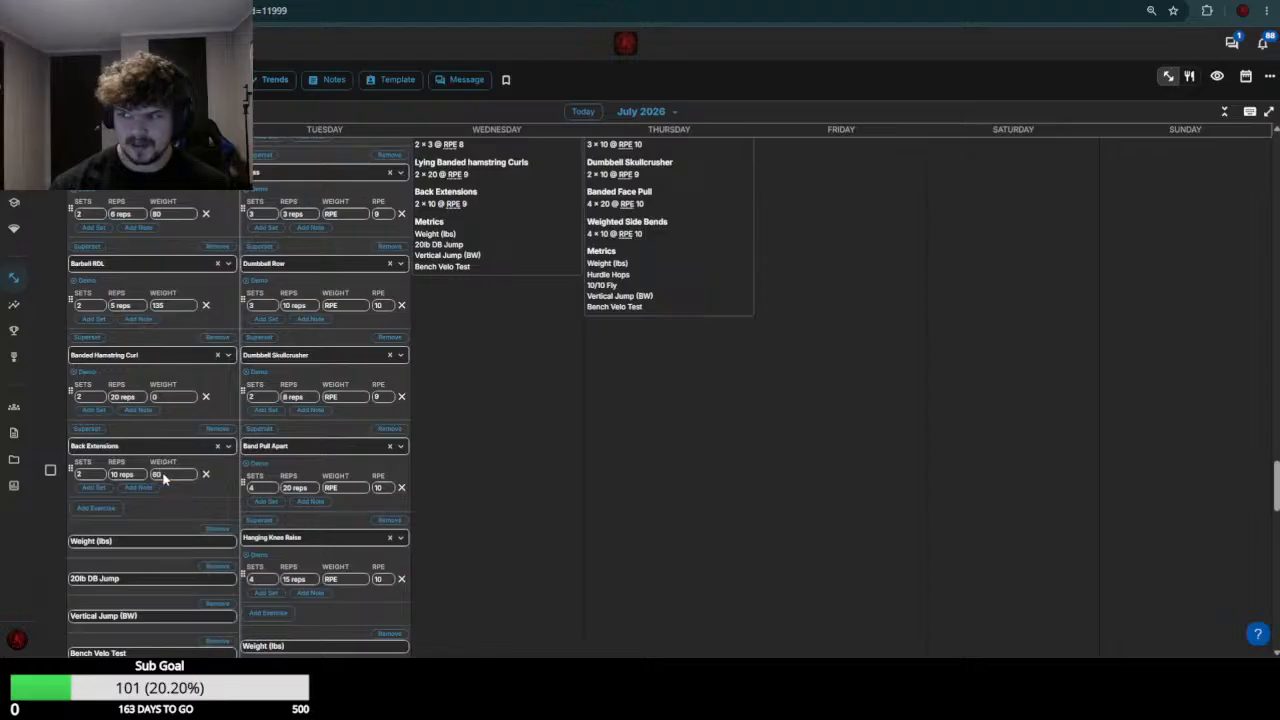
pyautogui.scroll(-5, 168, 440)
pyautogui.click(218, 388)
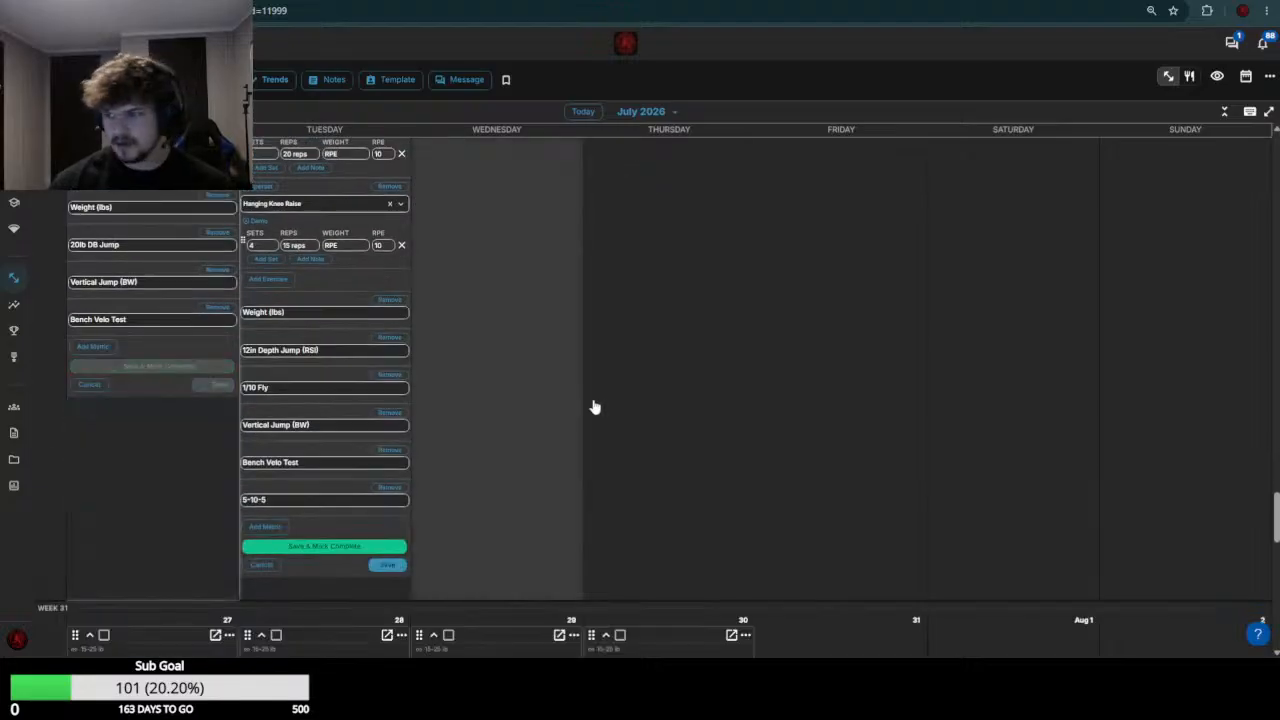
# Review the Bench Press results from weeks 27 to 29 and set the July 21 Bench Press weight to 140
pyautogui.scroll(8, 453, 375)
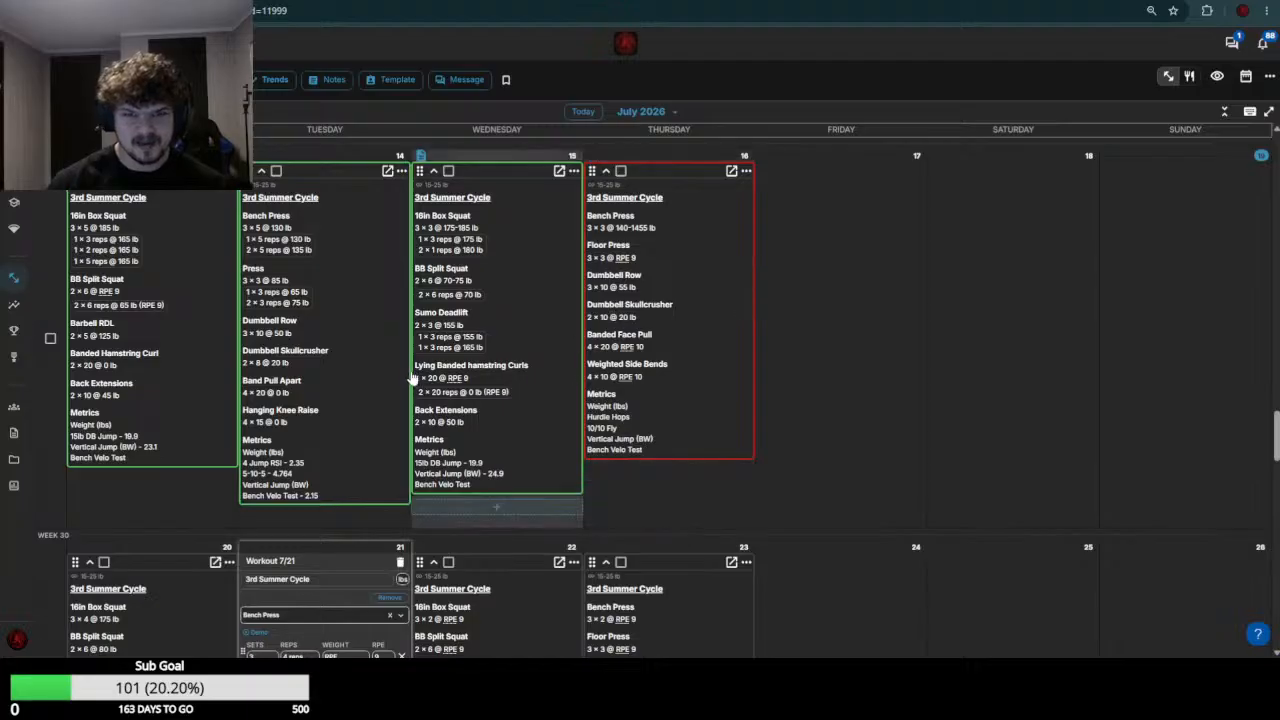
pyautogui.scroll(-2, 413, 378)
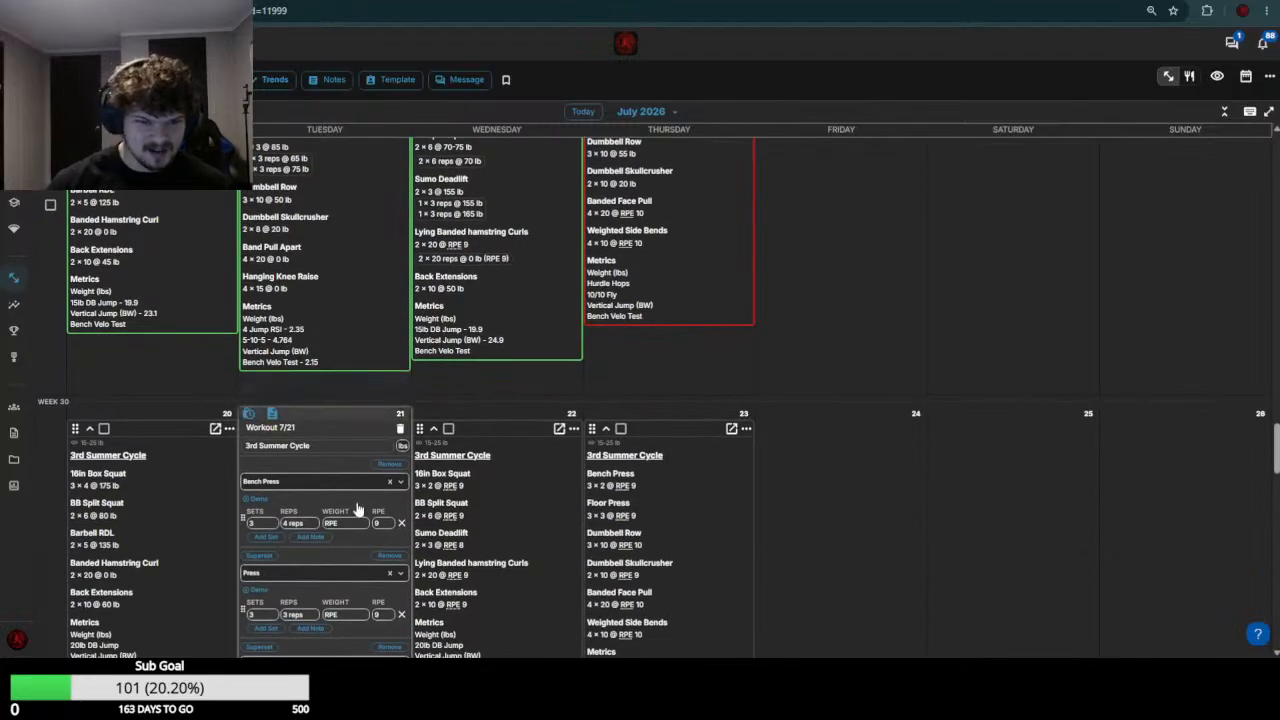
pyautogui.scroll(-2, 362, 480)
pyautogui.scroll(10, 360, 350)
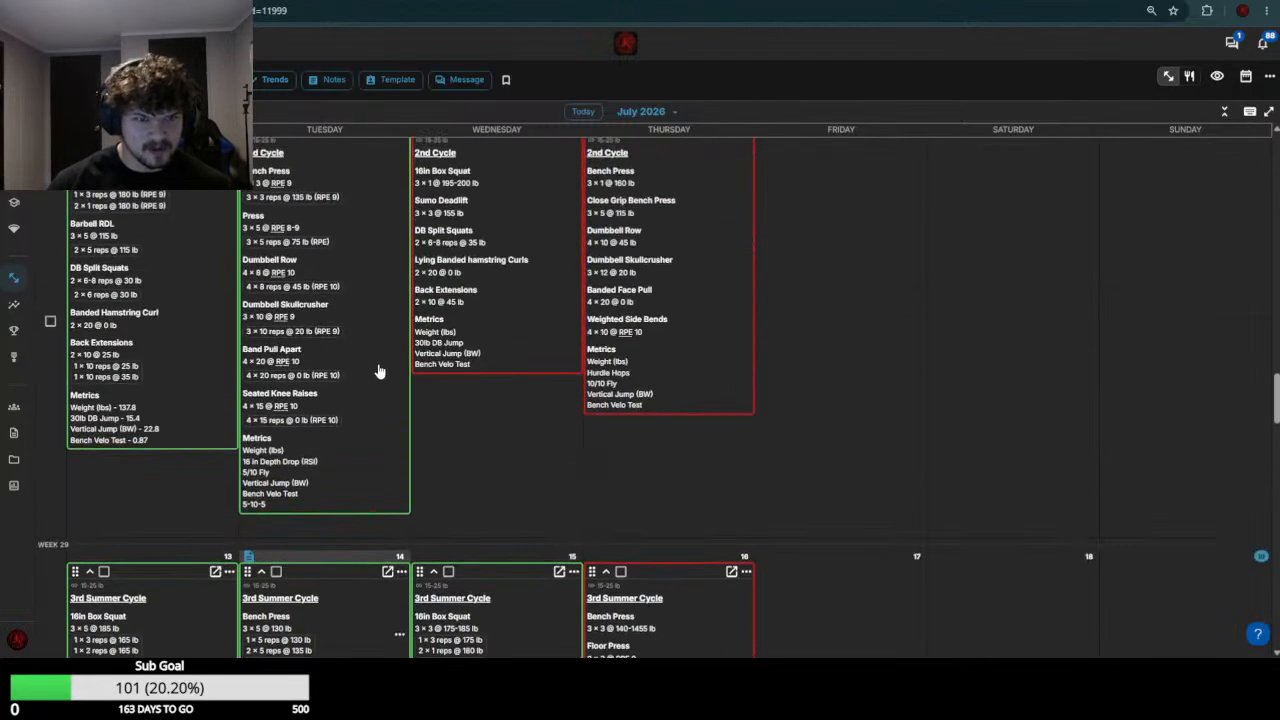
pyautogui.scroll(2, 372, 360)
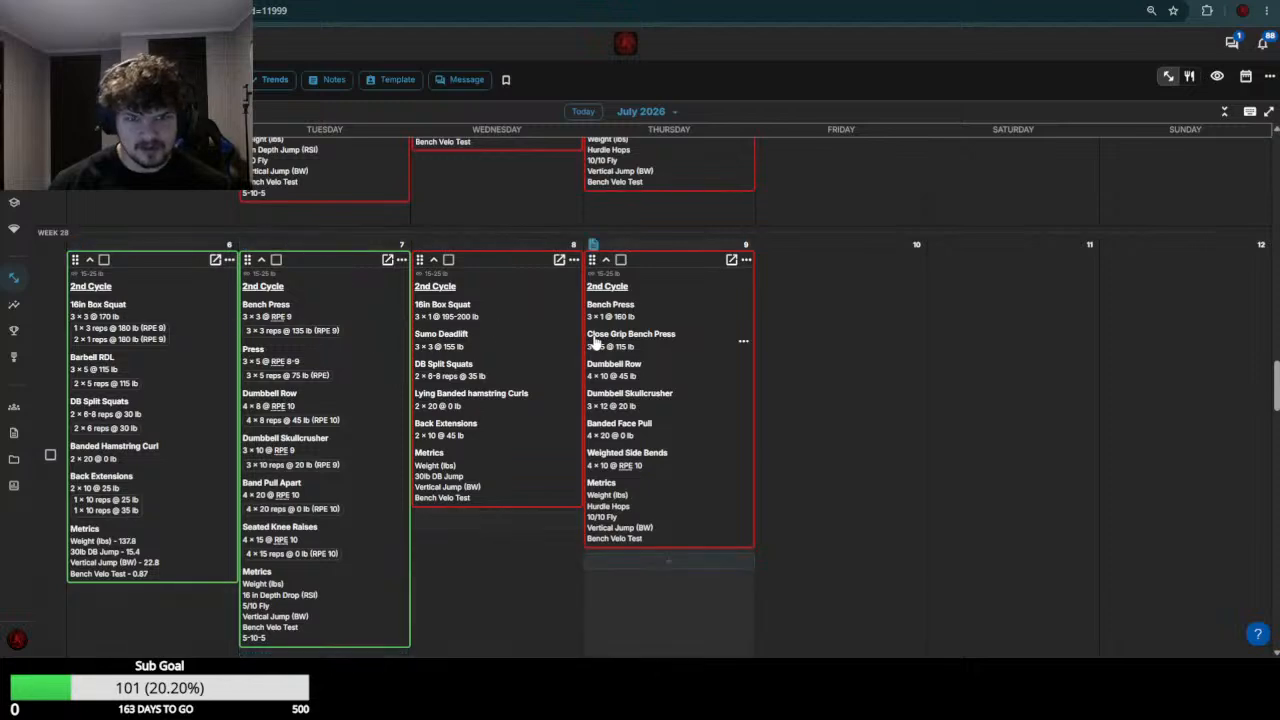
pyautogui.scroll(5, 434, 505)
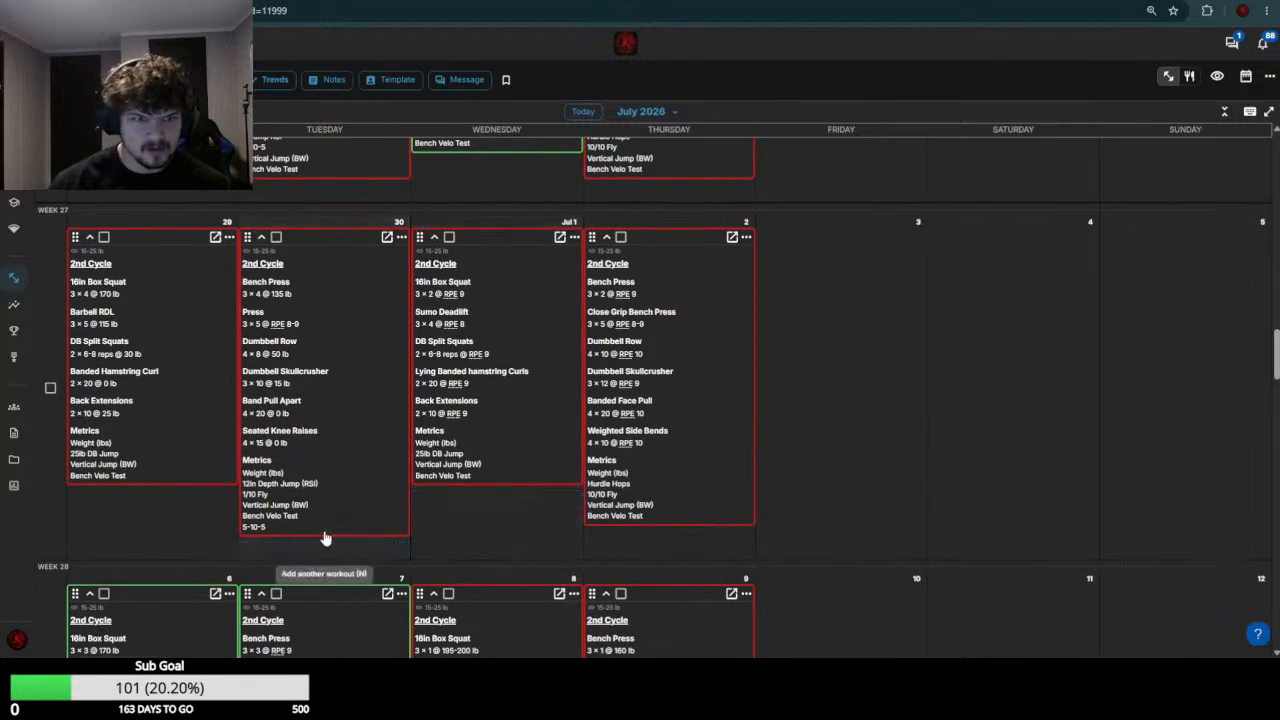
pyautogui.scroll(-9, 335, 420)
pyautogui.scroll(-6, 338, 395)
pyautogui.click(338, 395)
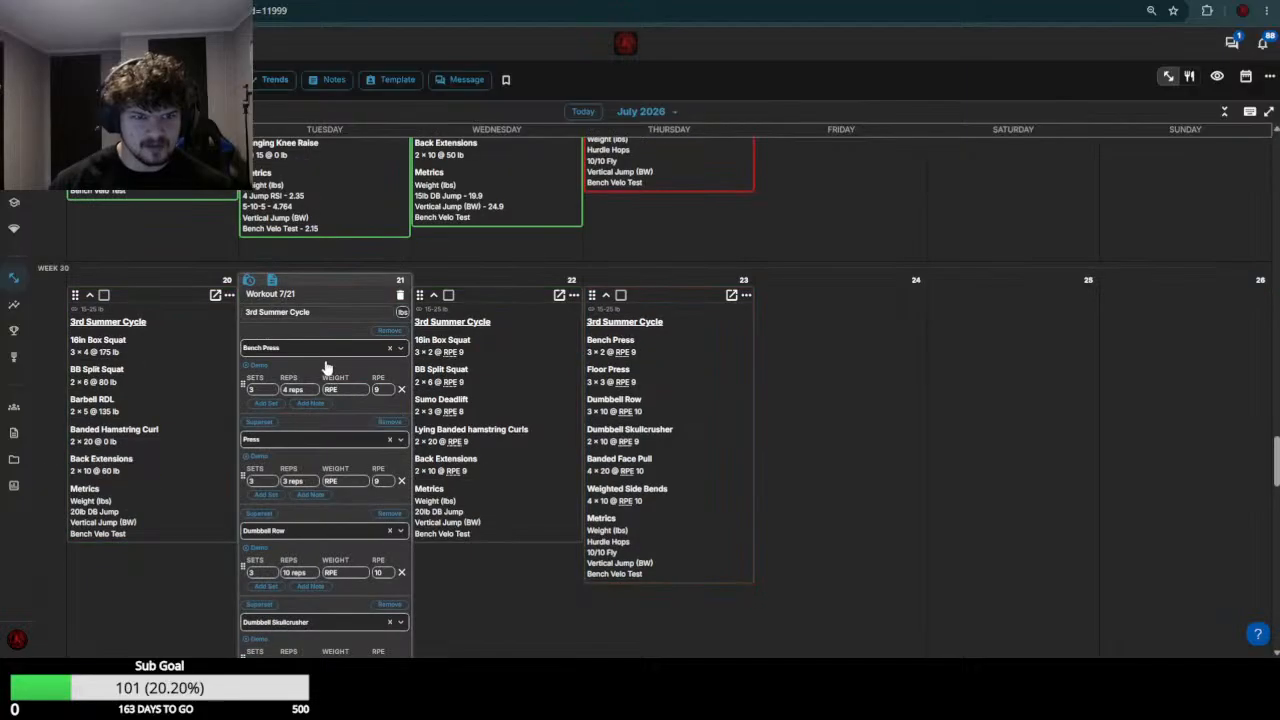
pyautogui.click(340, 390)
pyautogui.write('140')
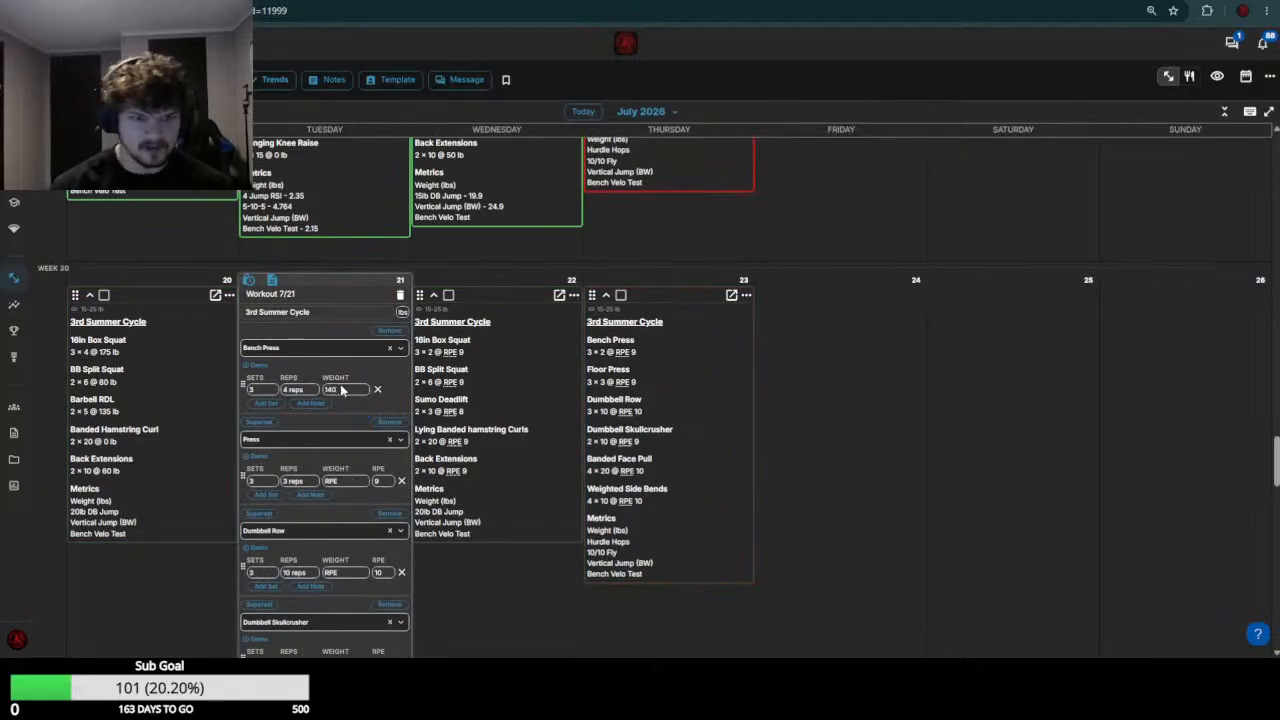
# Check the week 29 Press results and set the July 21 Press weight to 80
pyautogui.scroll(6, 337, 436)
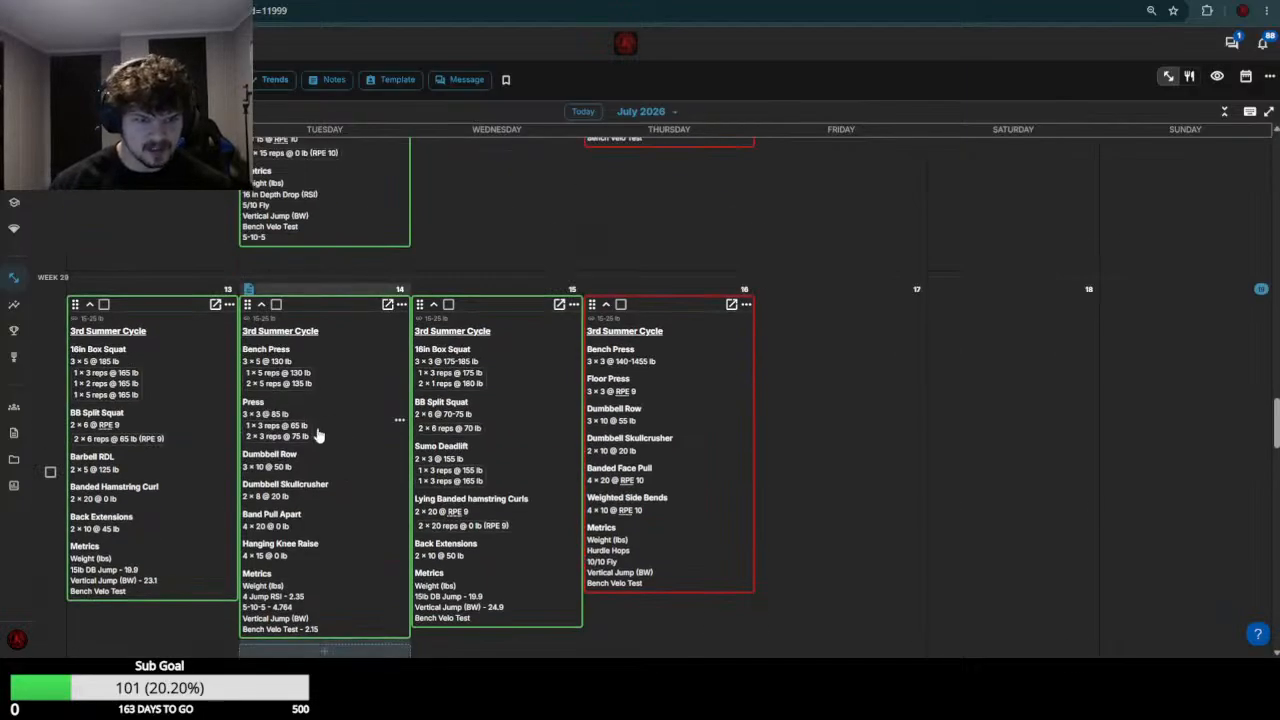
pyautogui.scroll(-6, 308, 475)
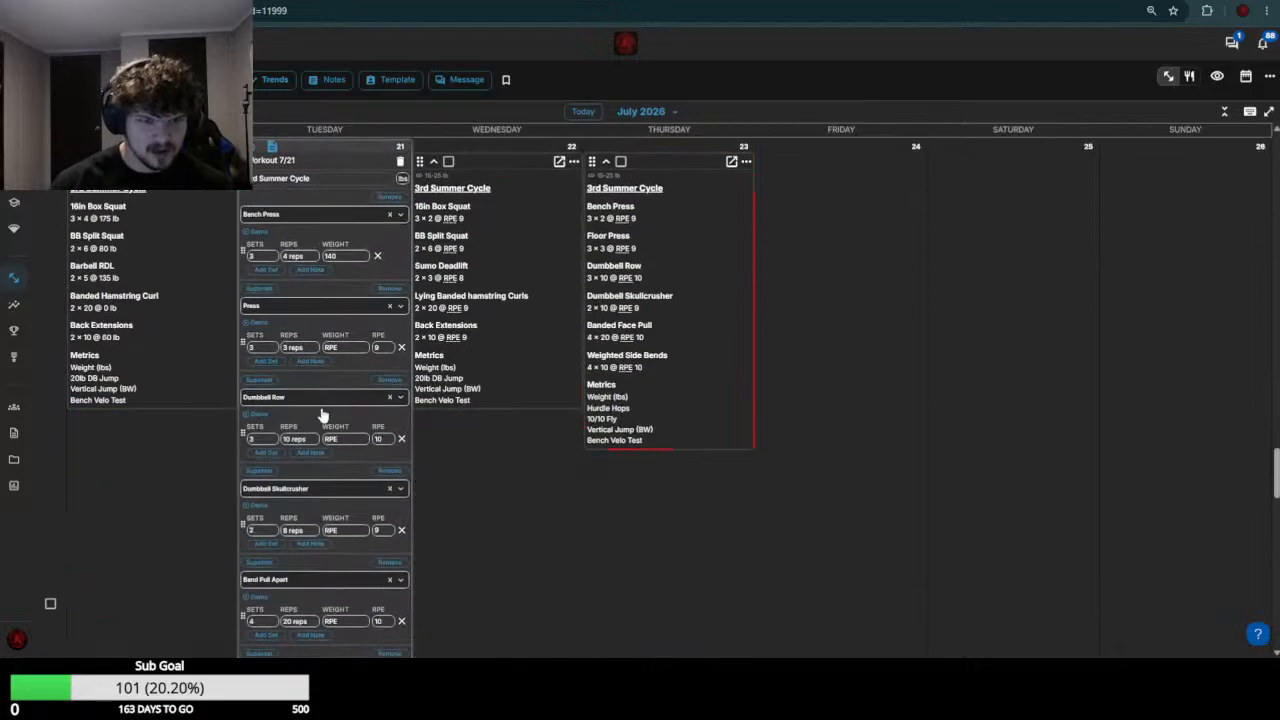
pyautogui.click(348, 347)
pyautogui.write('80')
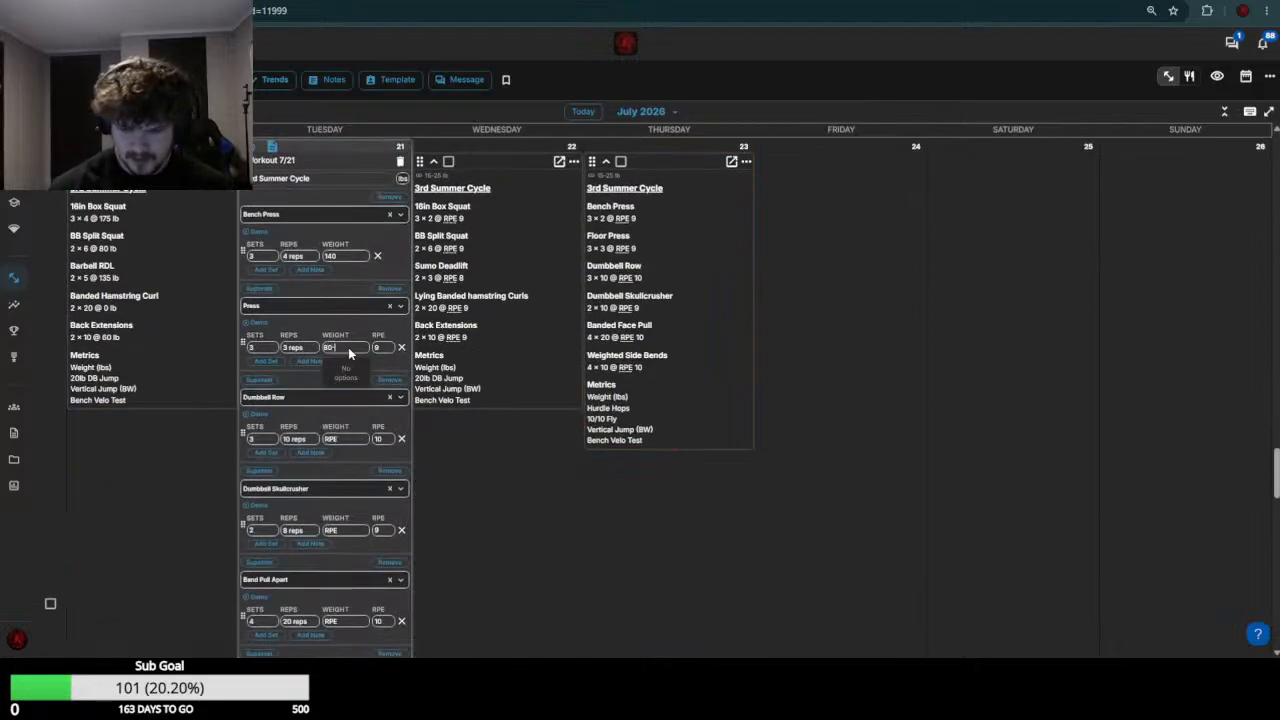
pyautogui.write('-')
pyautogui.press('BackSpace')
pyautogui.press('Return')
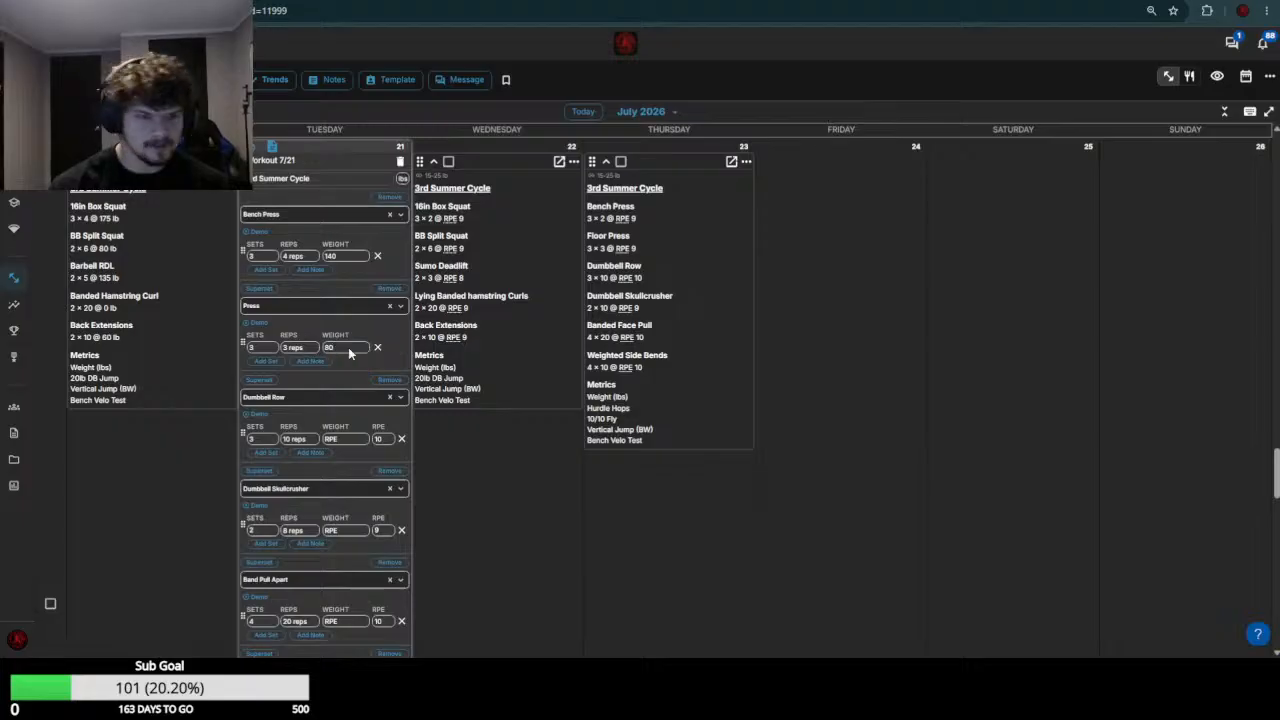
# Check the week 29 Dumbbell Row load and set the July 21 Dumbbell Row weight to the range 55-60
pyautogui.scroll(3, 354, 373)
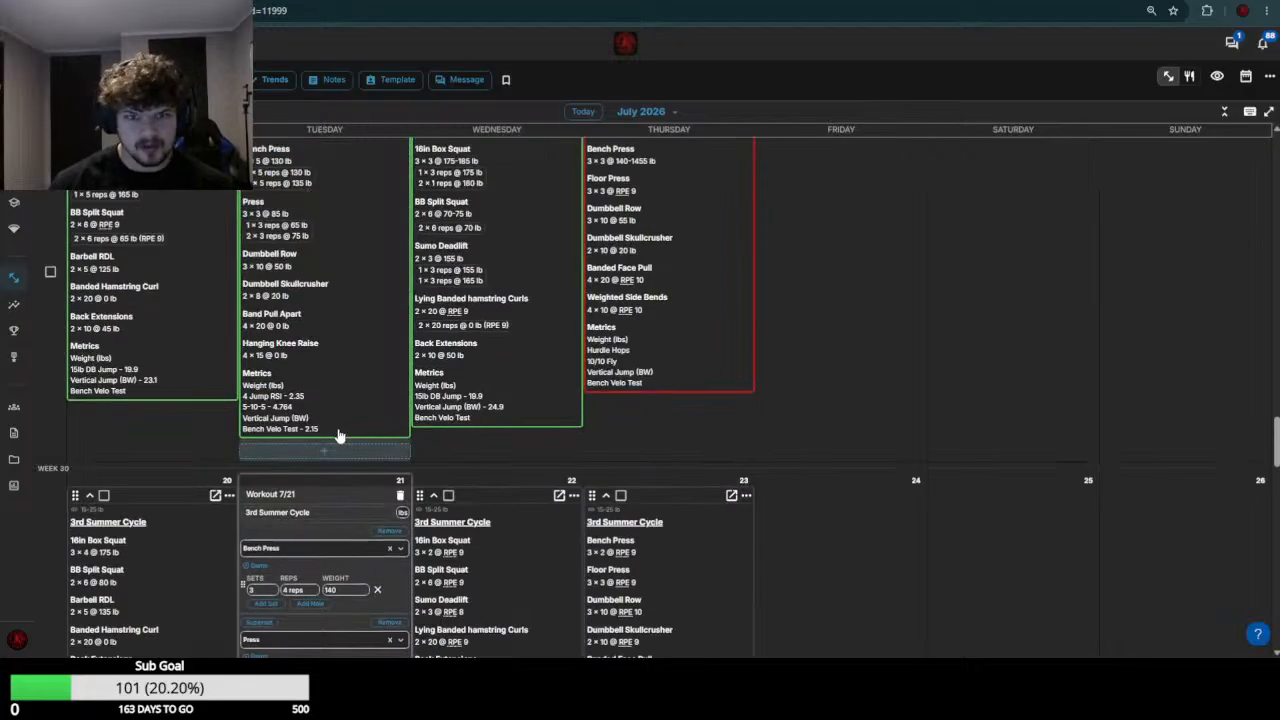
pyautogui.scroll(-4, 338, 436)
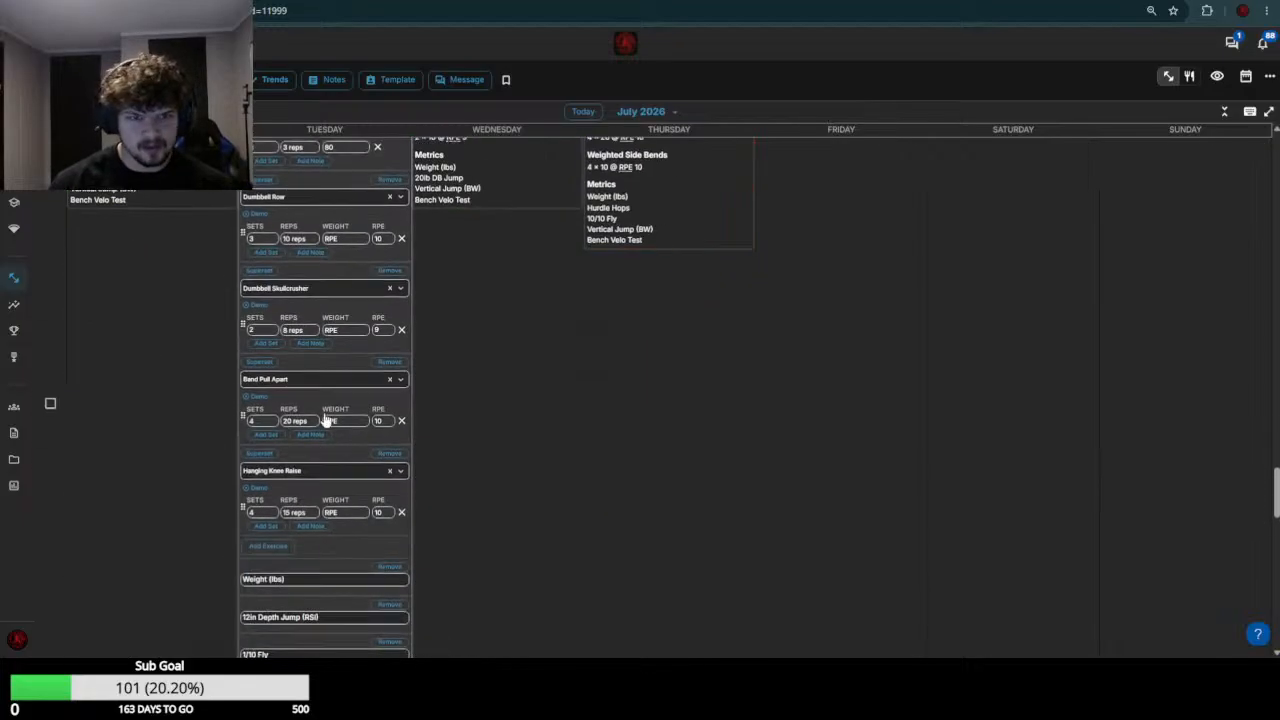
pyautogui.click(336, 237)
pyautogui.write('55-60')
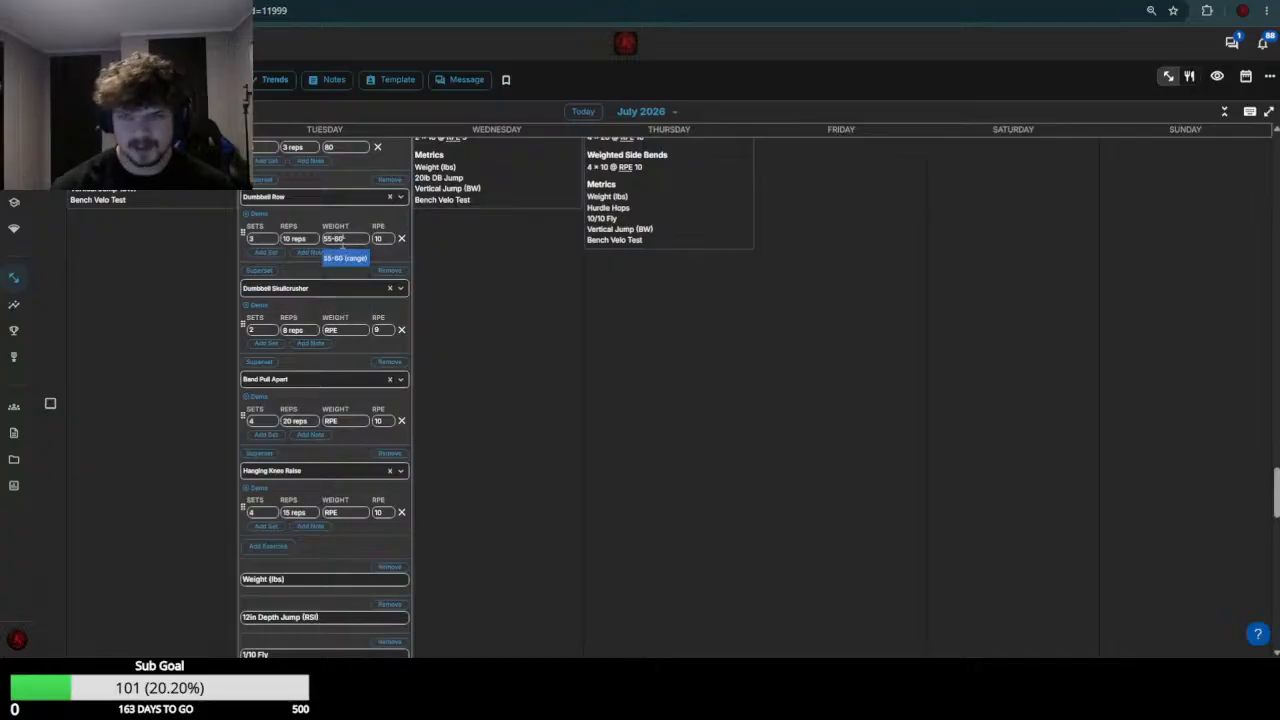
pyautogui.press('Return')
# Check the week 29 Dumbbell Skullcrusher loads and set the July 21 Dumbbell Skullcrusher weight to the range 20-25
pyautogui.scroll(4, 340, 333)
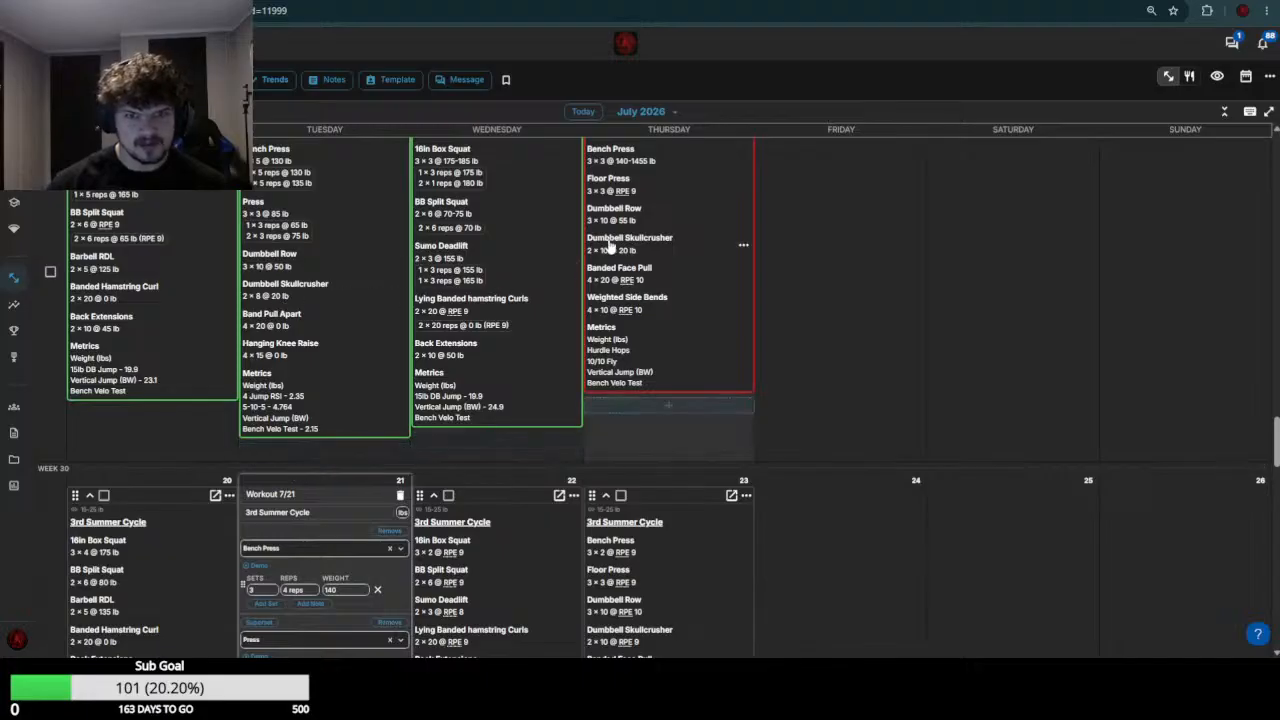
pyautogui.scroll(-5, 335, 390)
pyautogui.click(341, 397)
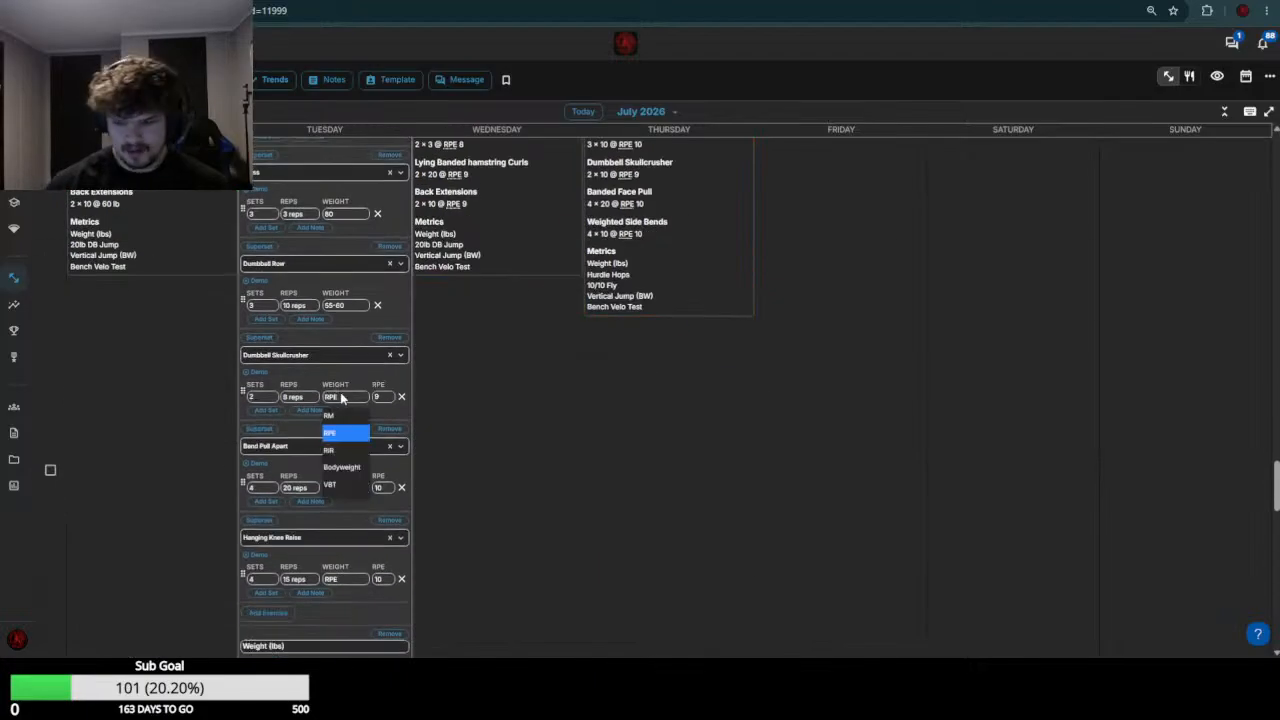
pyautogui.write('20-25')
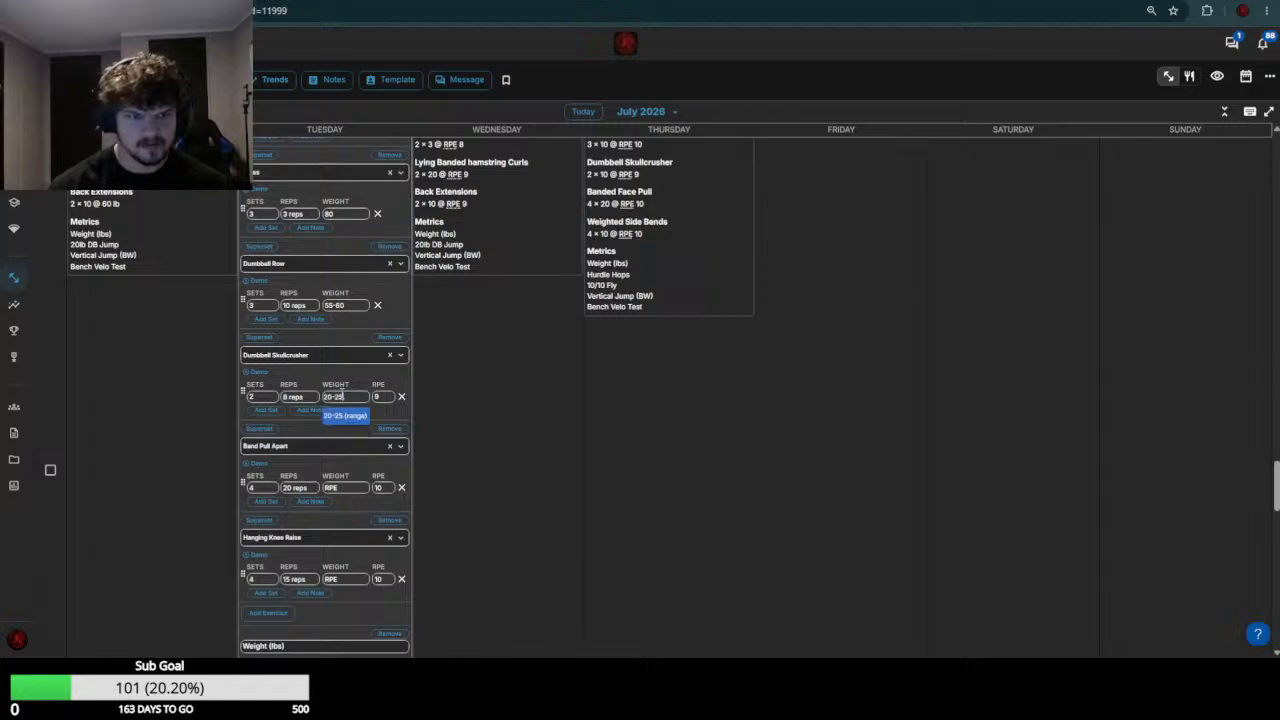
pyautogui.press('Return')
# Set the July 21 Band Pull Apart weight to 0
pyautogui.scroll(-3, 365, 300)
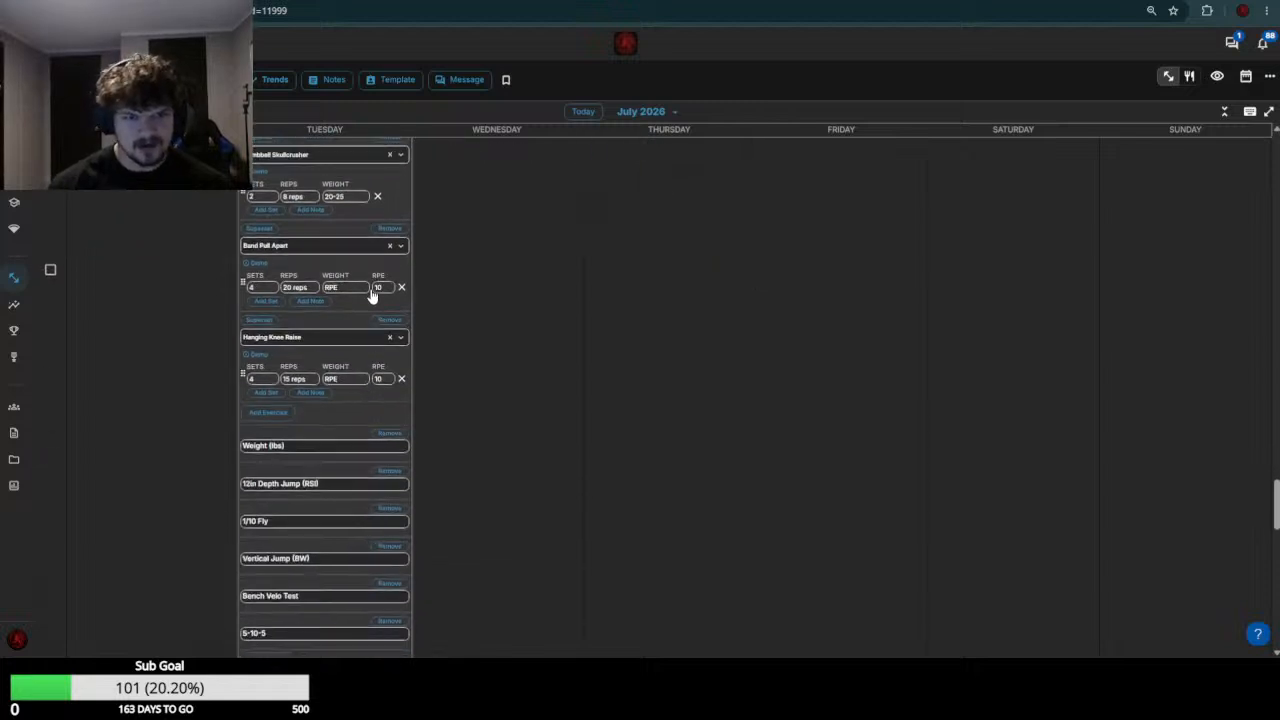
pyautogui.click(358, 289)
pyautogui.click(358, 289)
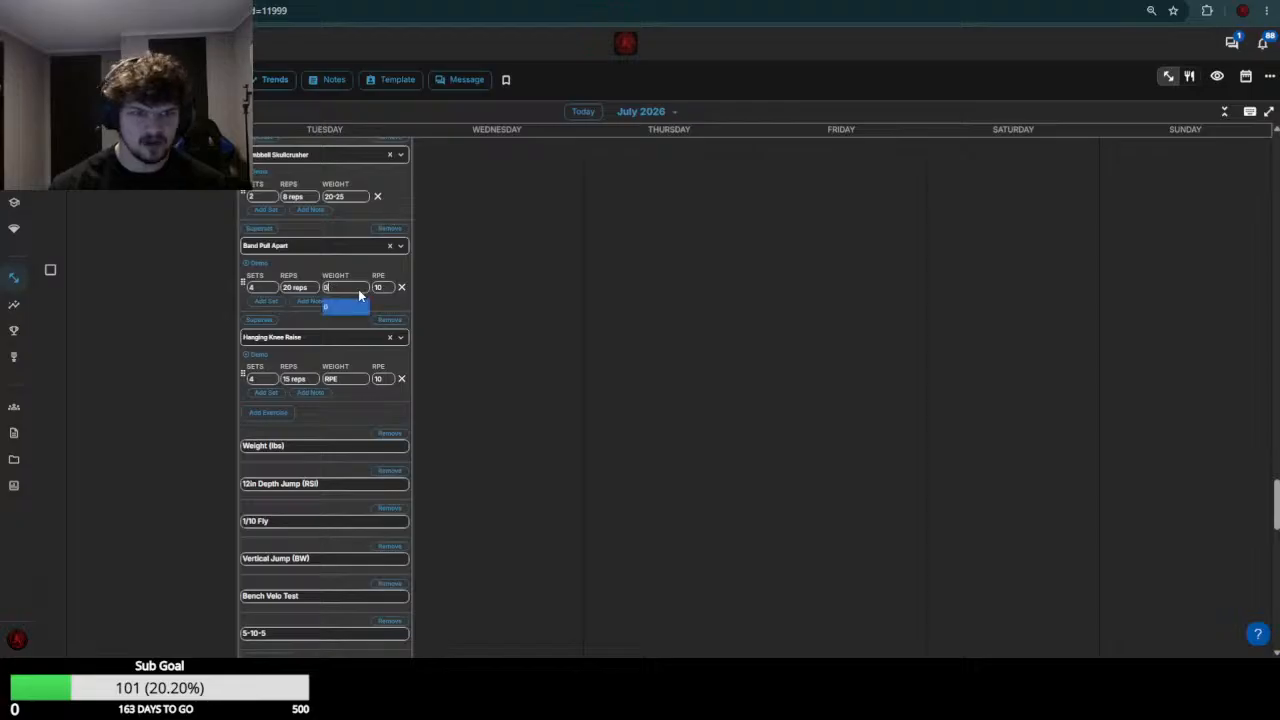
pyautogui.write('0')
pyautogui.press('Return')
# Edit the Hanging Knee Raise weight and save the July 21 workout
pyautogui.click(354, 378)
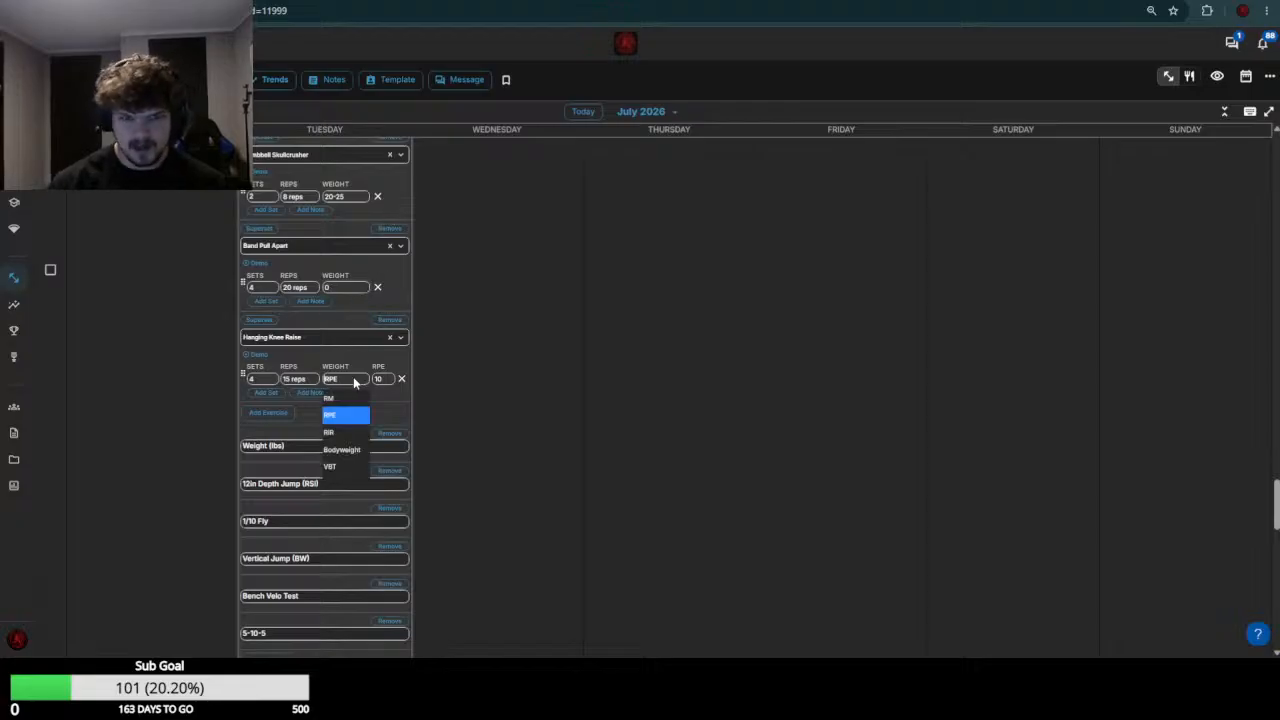
pyautogui.scroll(-5, 355, 379)
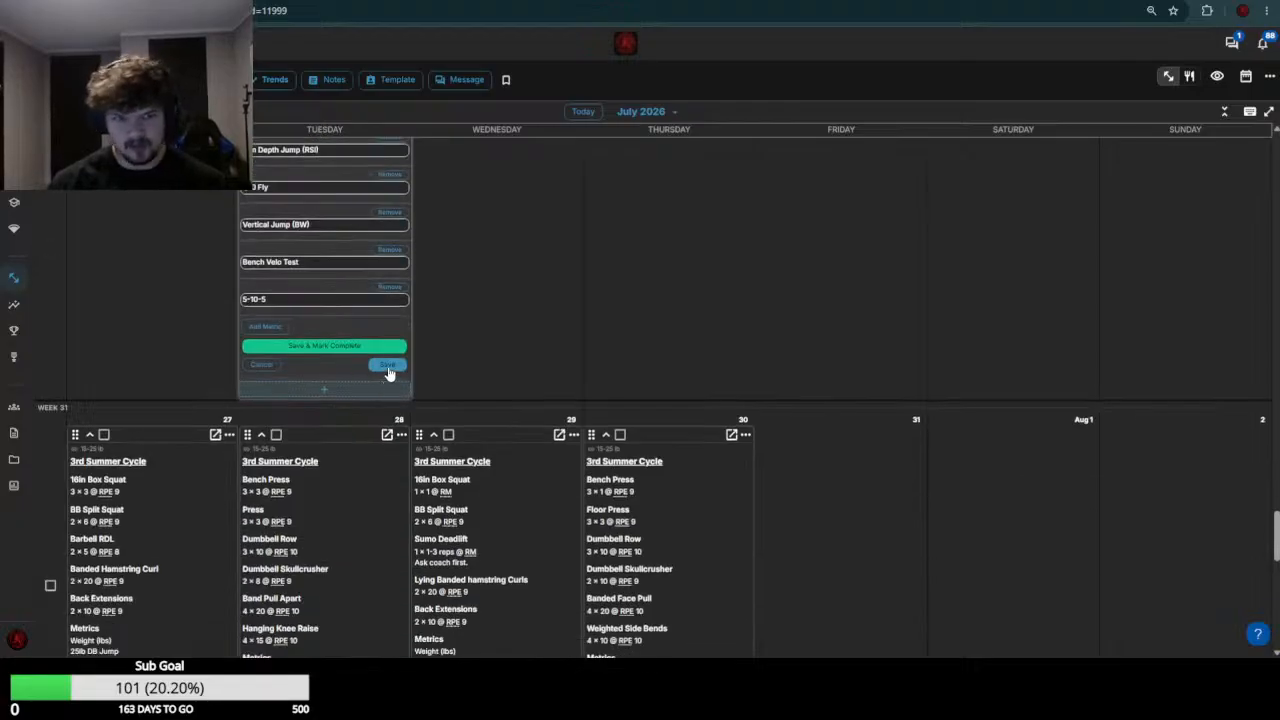
pyautogui.click(388, 367)
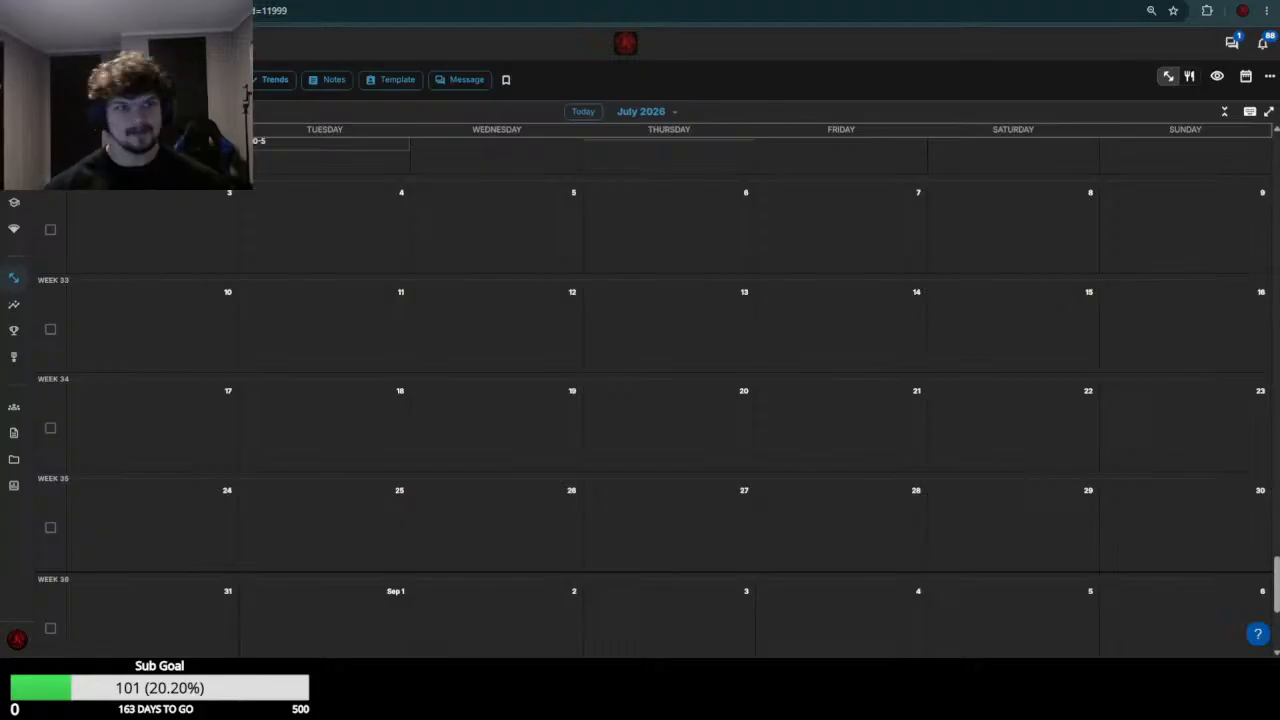
# Switch to the next athlete's calendar and open the July 21 workout in week 30 for editing
pyautogui.hotkey('ctrl', 'Tab')
pyautogui.scroll(-5, 149, 257)
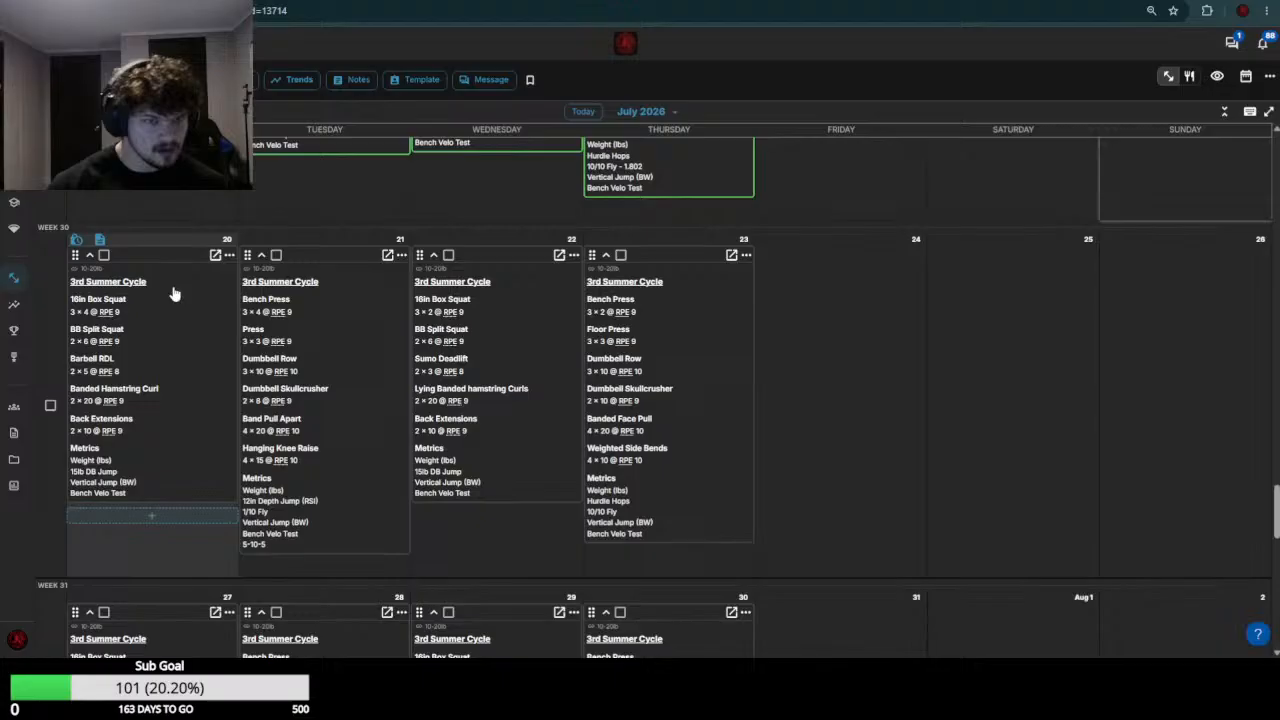
pyautogui.click(309, 378)
# Review the 16in Box Squat results from weeks 28 and 29 and set the July 20 16in Box Squat weight to 125
pyautogui.scroll(6, 228, 425)
pyautogui.scroll(1, 238, 410)
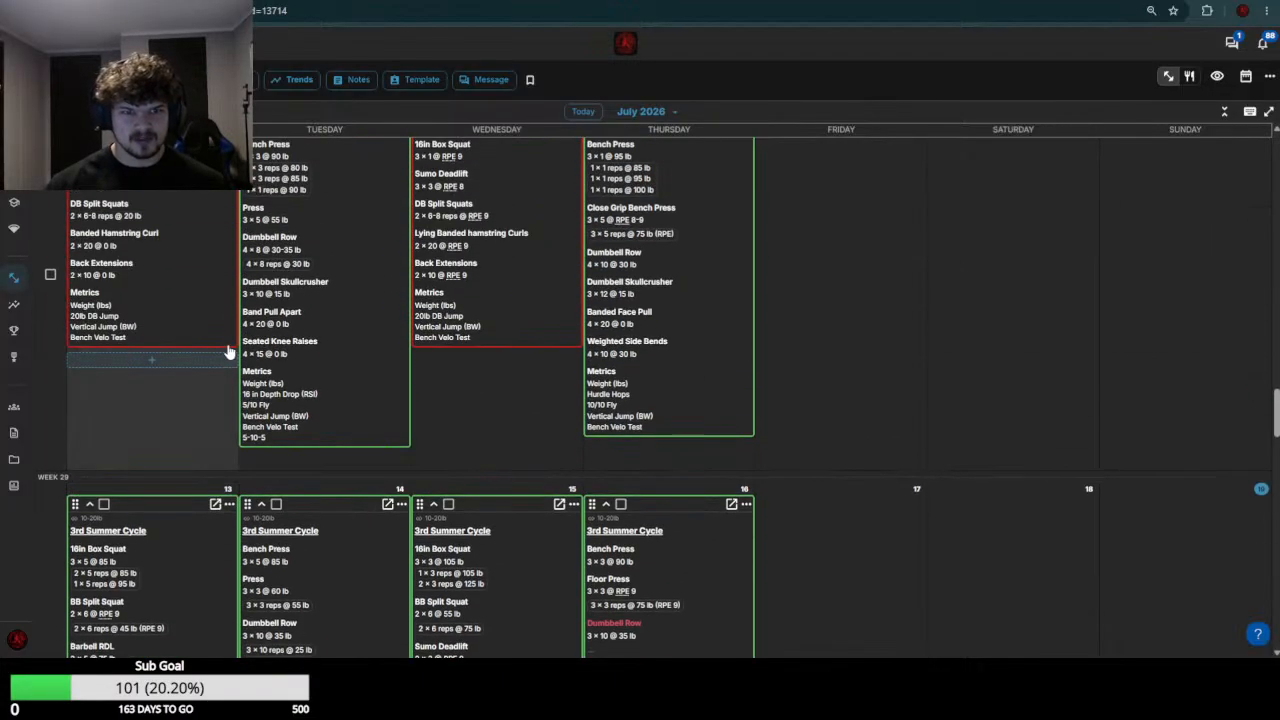
pyautogui.scroll(4, 228, 352)
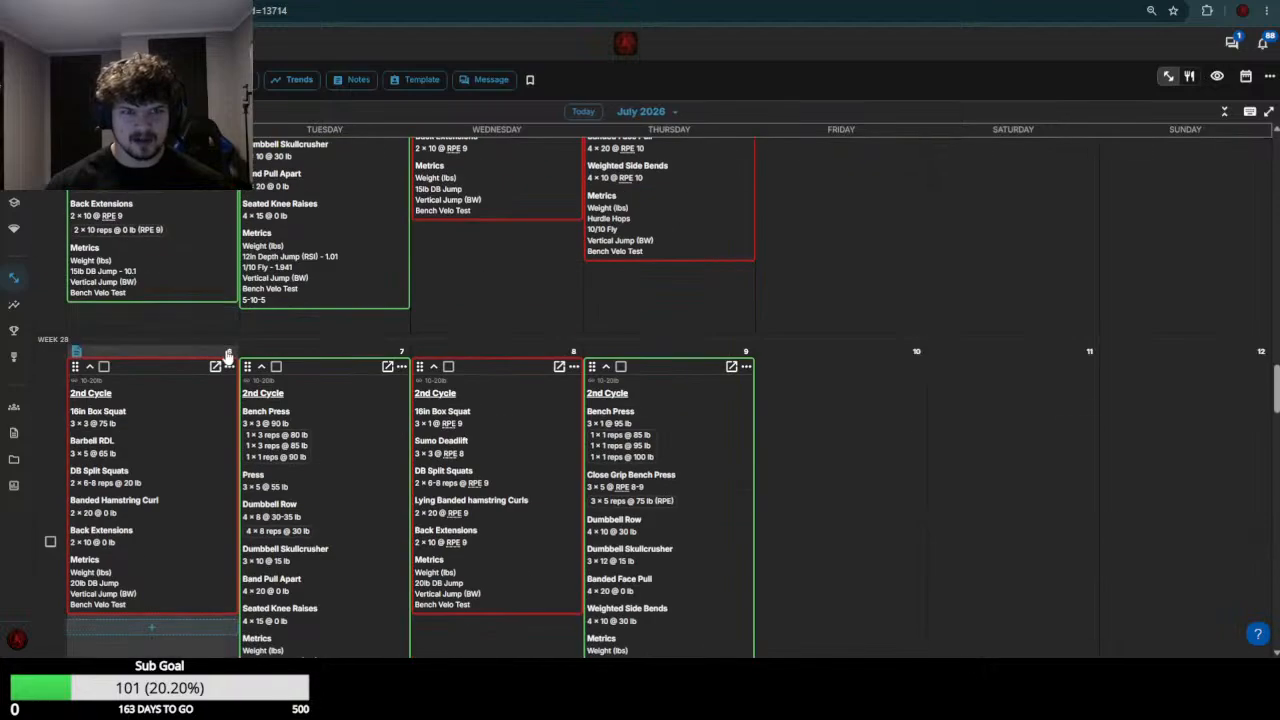
pyautogui.scroll(-5, 228, 356)
pyautogui.scroll(-5, 226, 362)
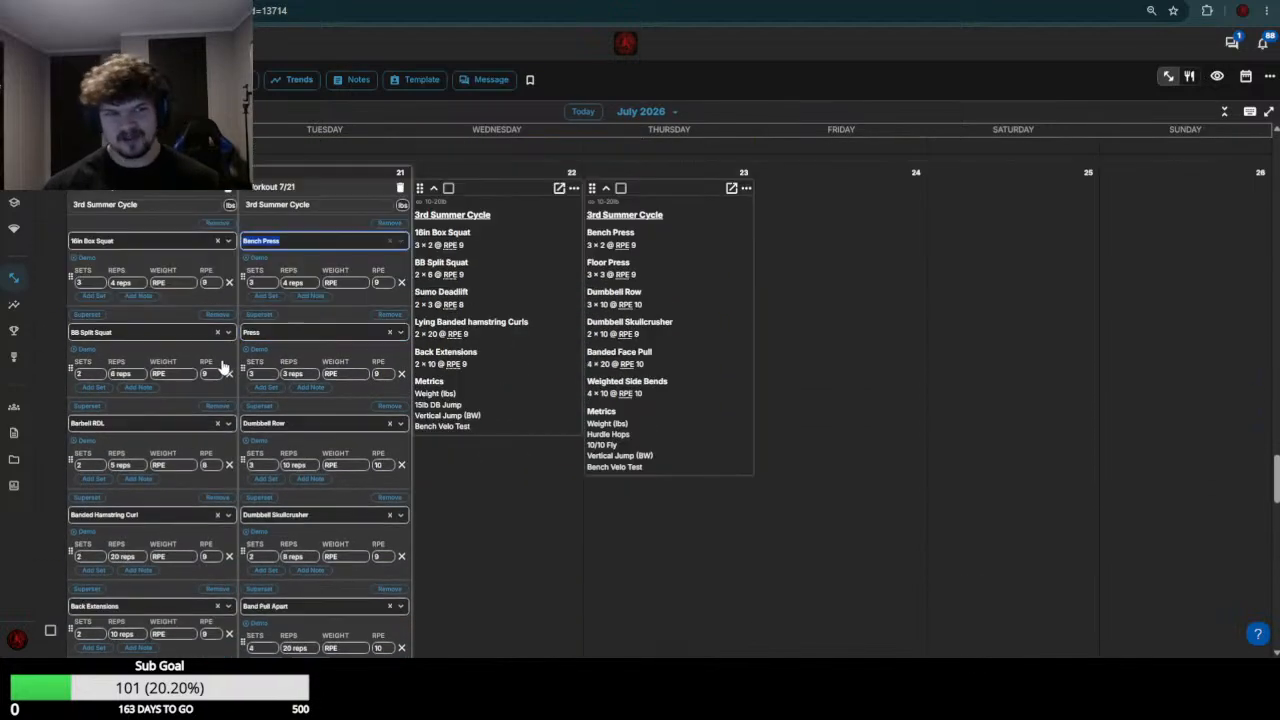
pyautogui.scroll(5, 226, 368)
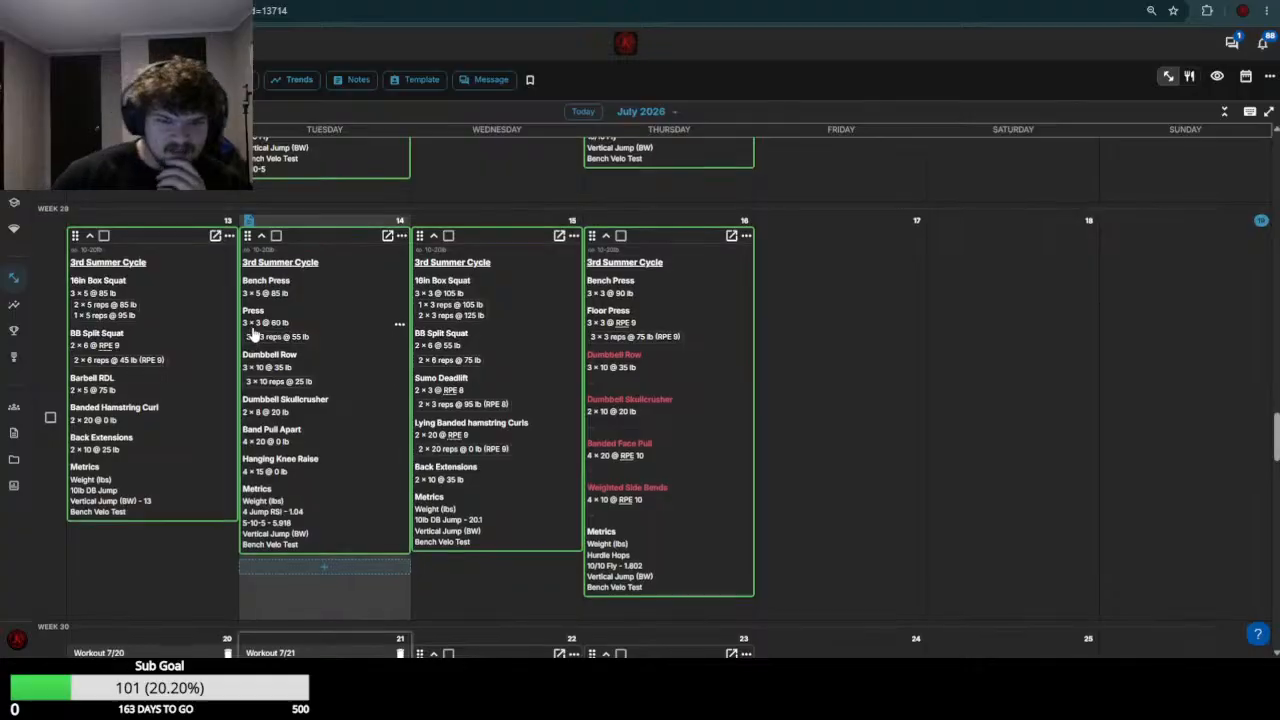
pyautogui.scroll(-5, 253, 335)
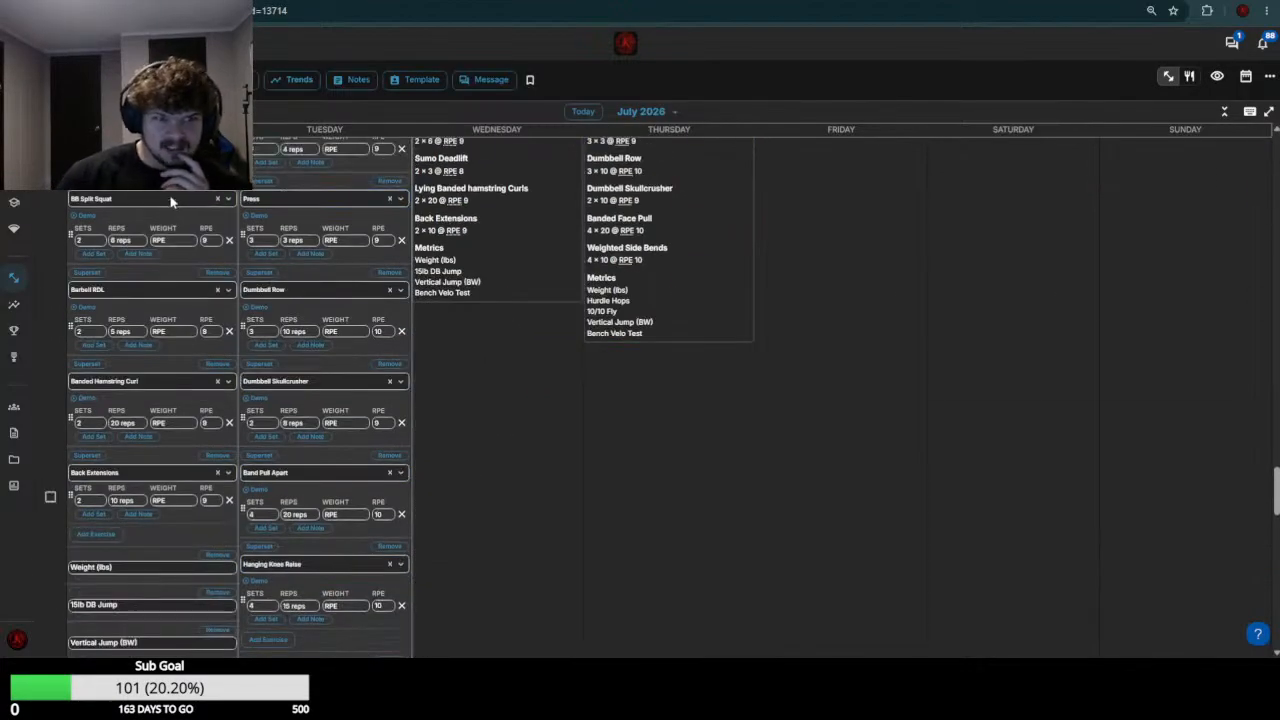
pyautogui.scroll(2, 175, 270)
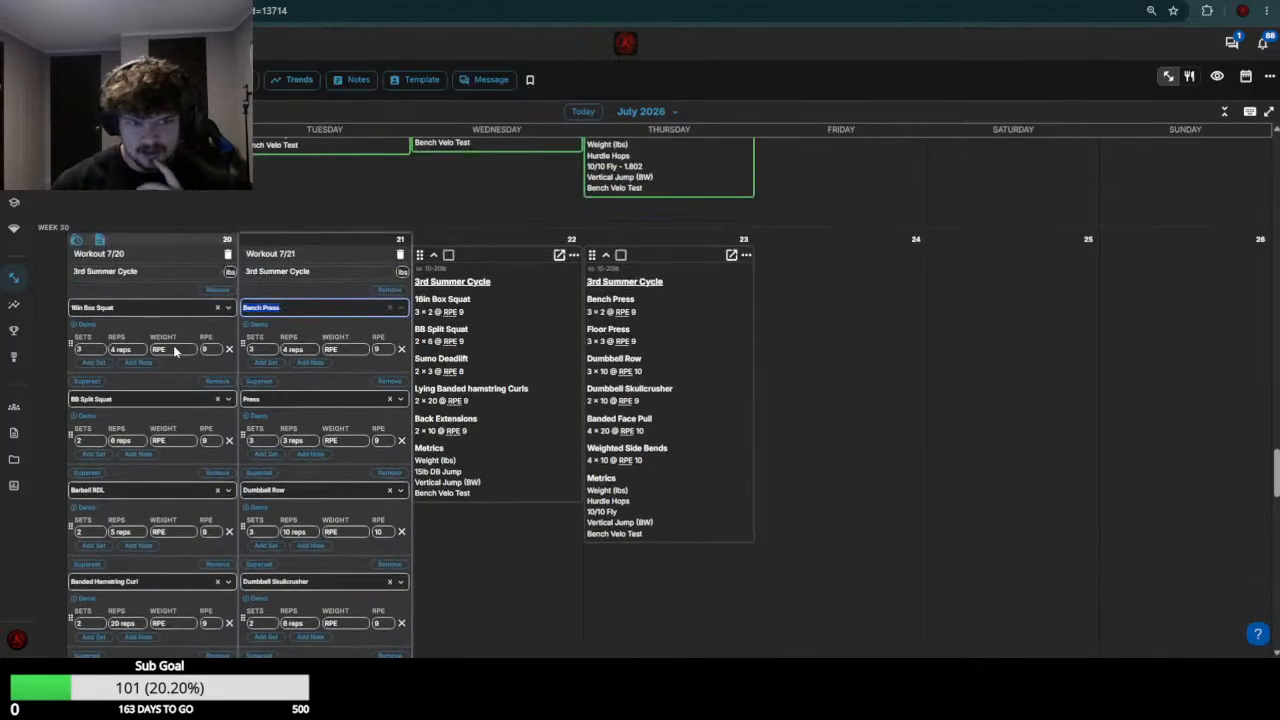
pyautogui.click(174, 351)
pyautogui.write('125')
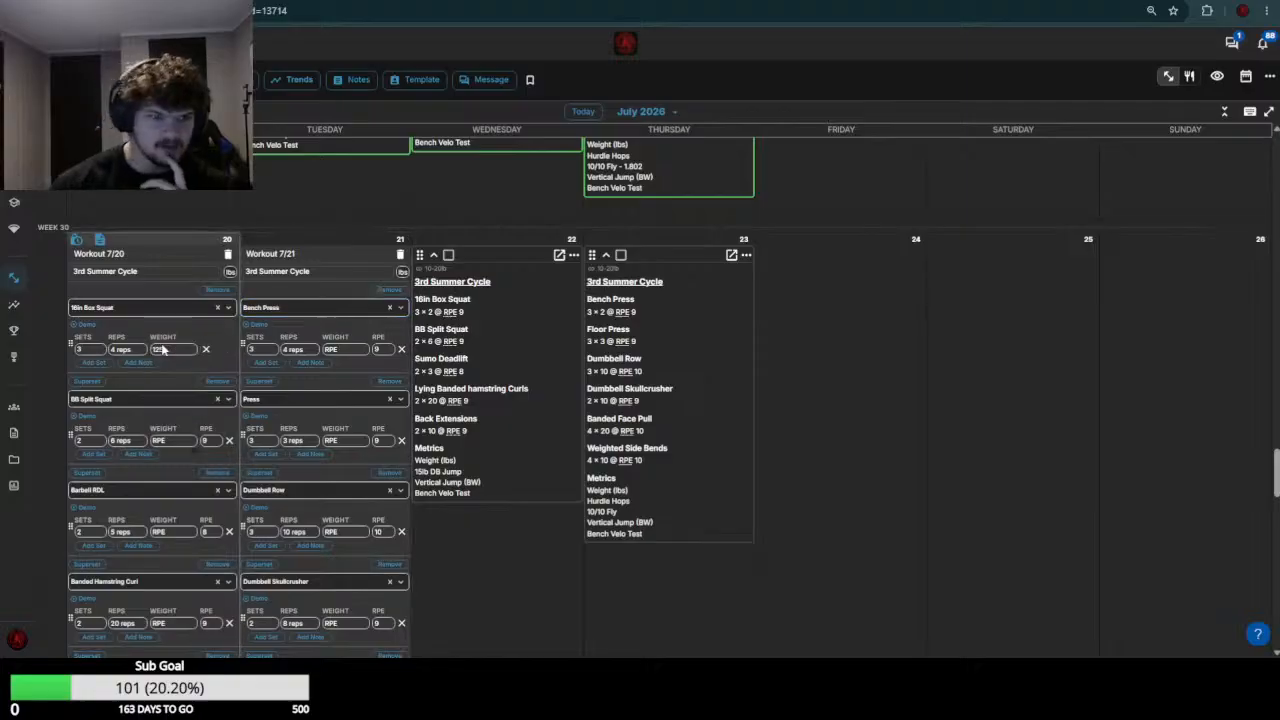
# Check the week 29 BB Split Squat loads and set the July 20 BB Split Squat weight to 65
pyautogui.scroll(3, 161, 343)
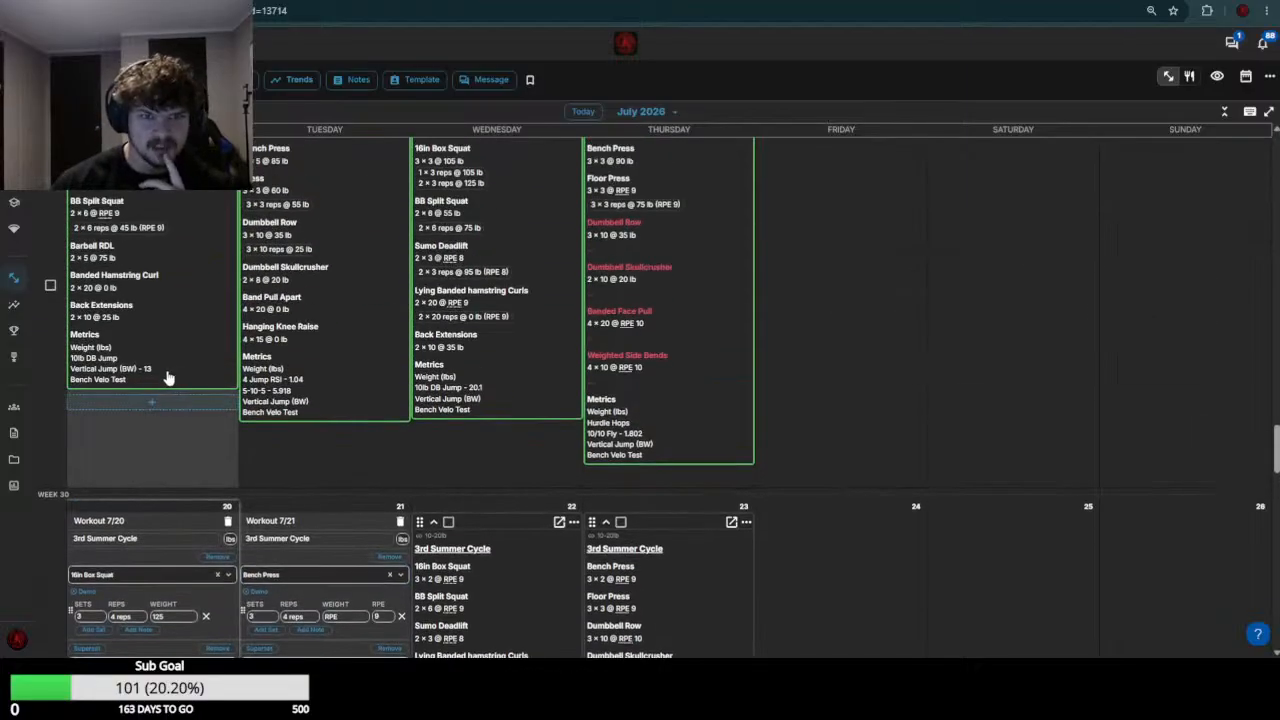
pyautogui.scroll(-5, 168, 378)
pyautogui.click(175, 240)
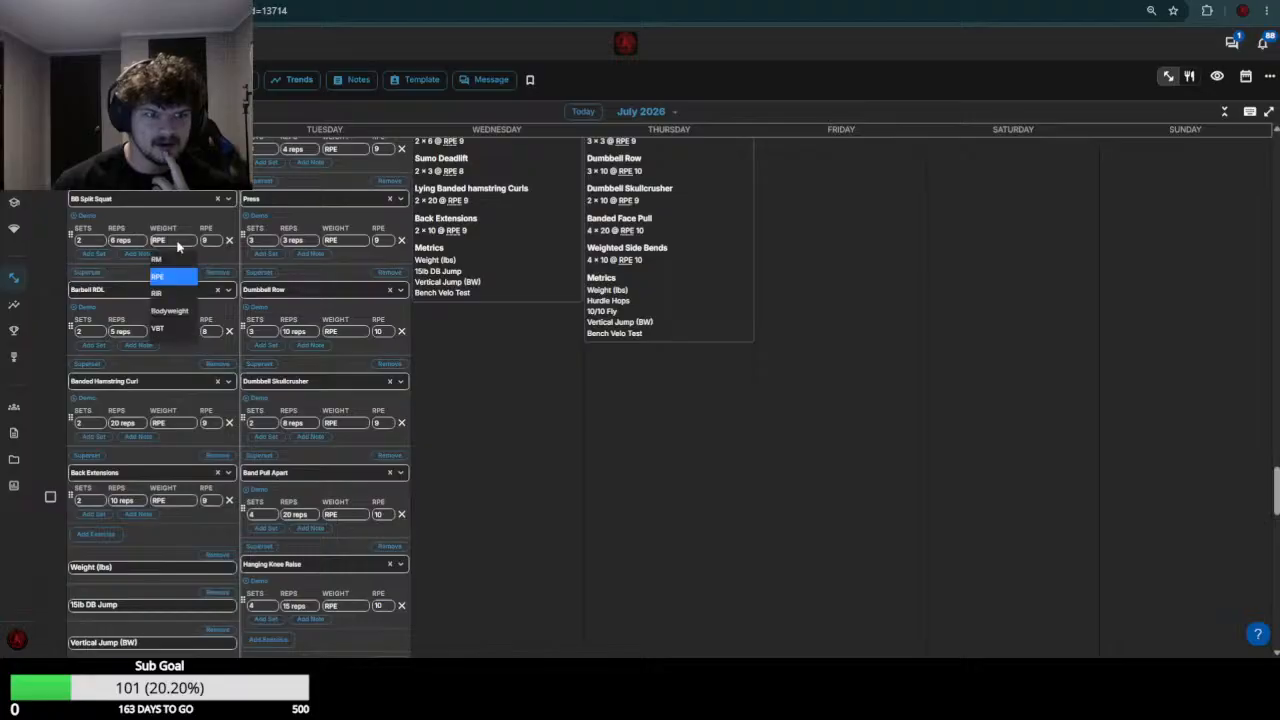
pyautogui.write('65')
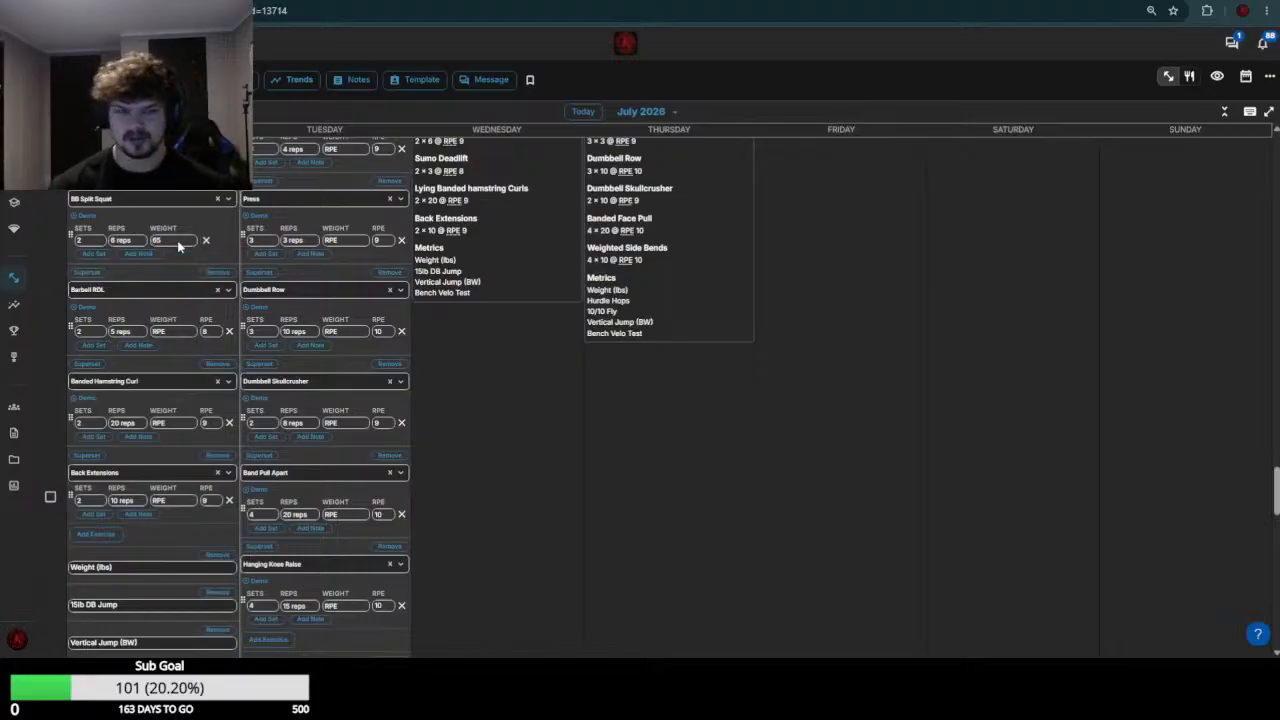
# Check the week 29 Barbell RDL load and set the July 20 Barbell RDL weight to the range 85-95
pyautogui.scroll(5, 179, 243)
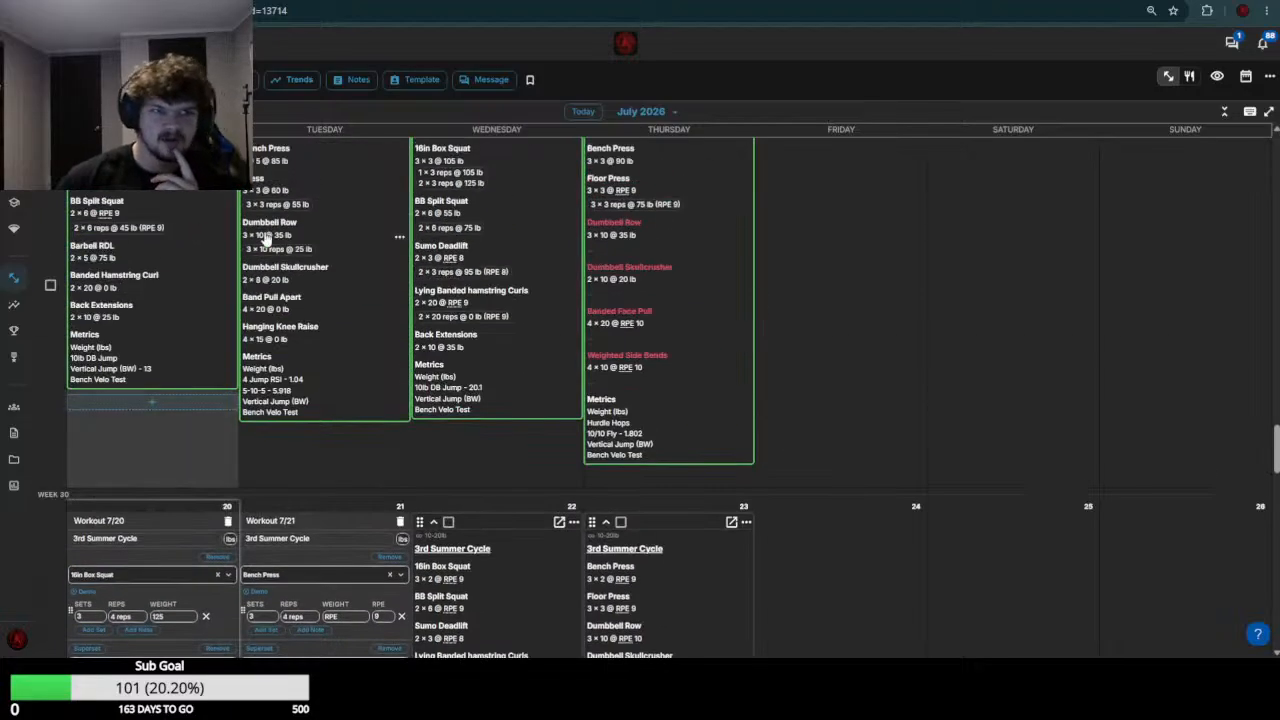
pyautogui.scroll(-5, 179, 432)
pyautogui.click(165, 331)
pyautogui.write('85')
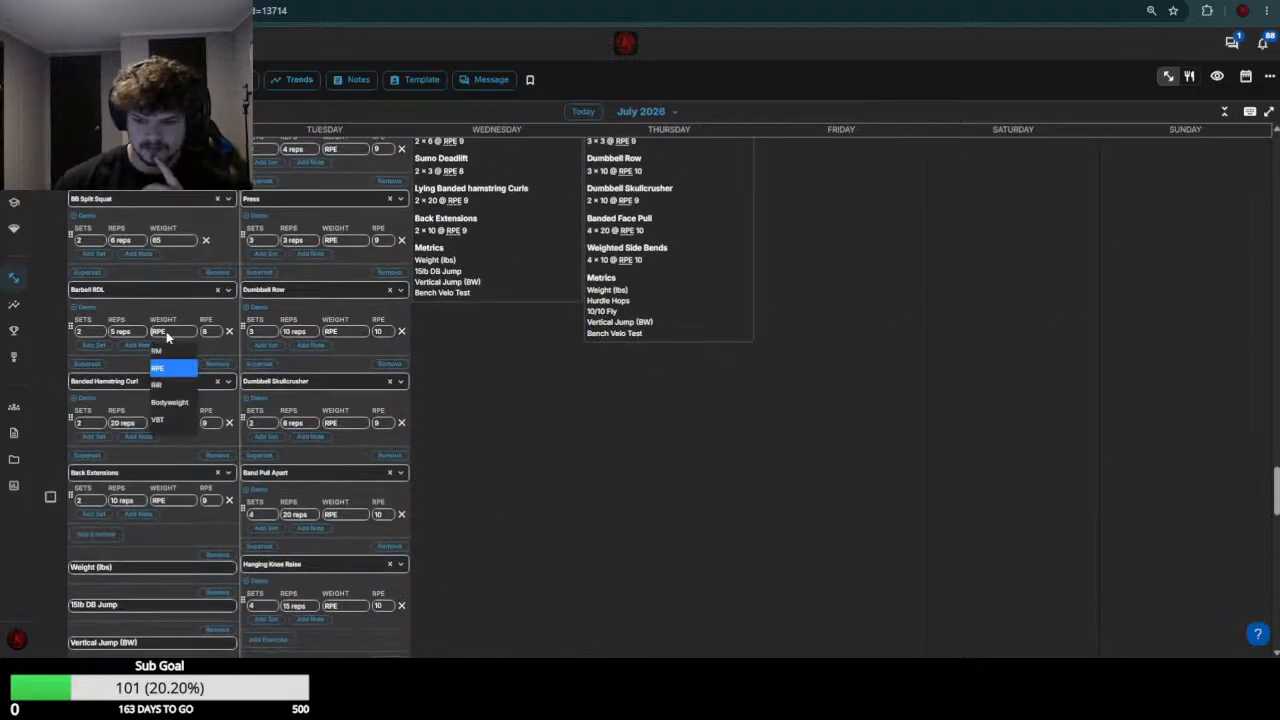
pyautogui.write('-95')
pyautogui.press('Return')
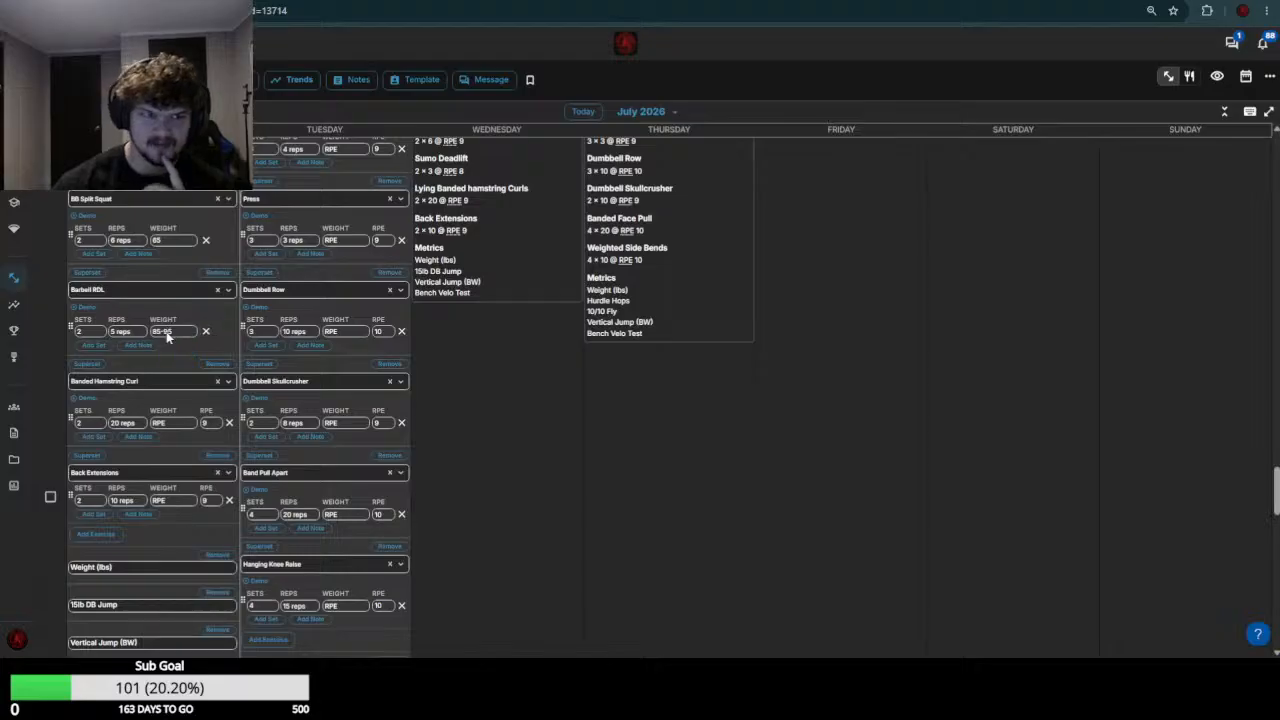
# Set the July 20 Banded Hamstring Curl weight to 0
pyautogui.click(175, 423)
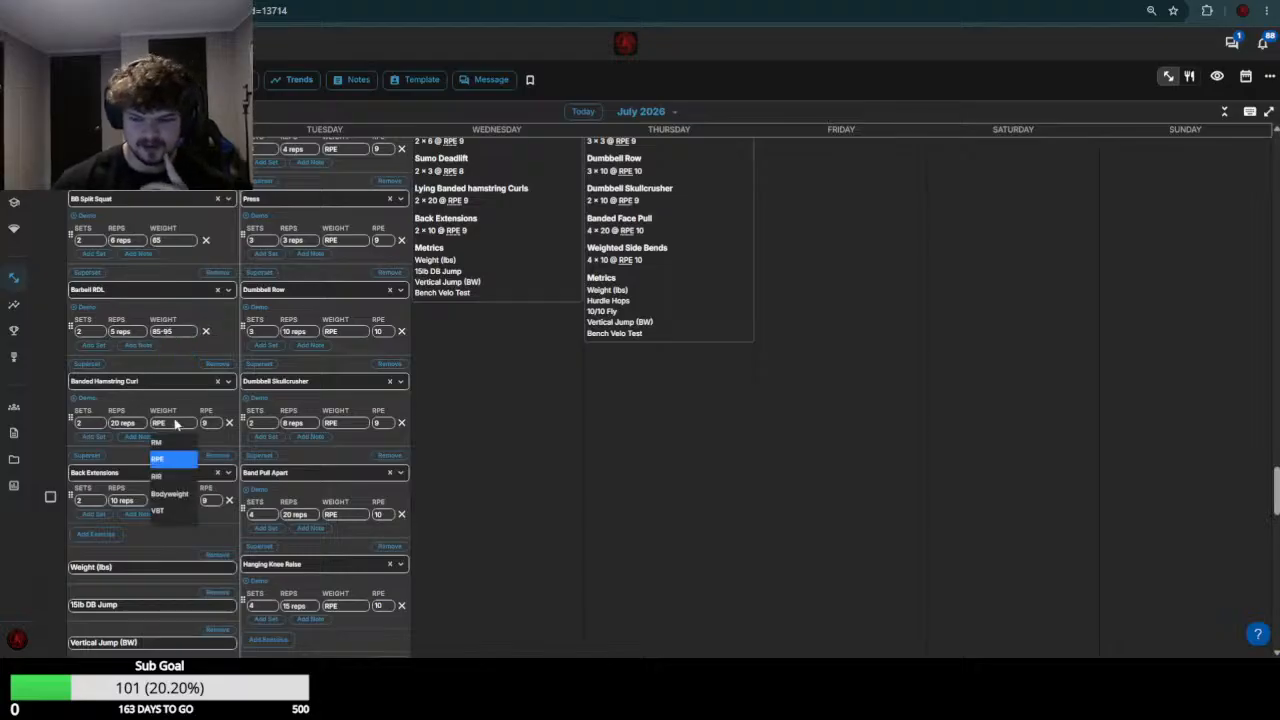
pyautogui.write('0')
pyautogui.press('Return')
# Check the week 29 Back Extensions loads, set the July 20 Back Extensions weight to 45, and save the workout
pyautogui.scroll(2, 190, 369)
pyautogui.scroll(4, 190, 369)
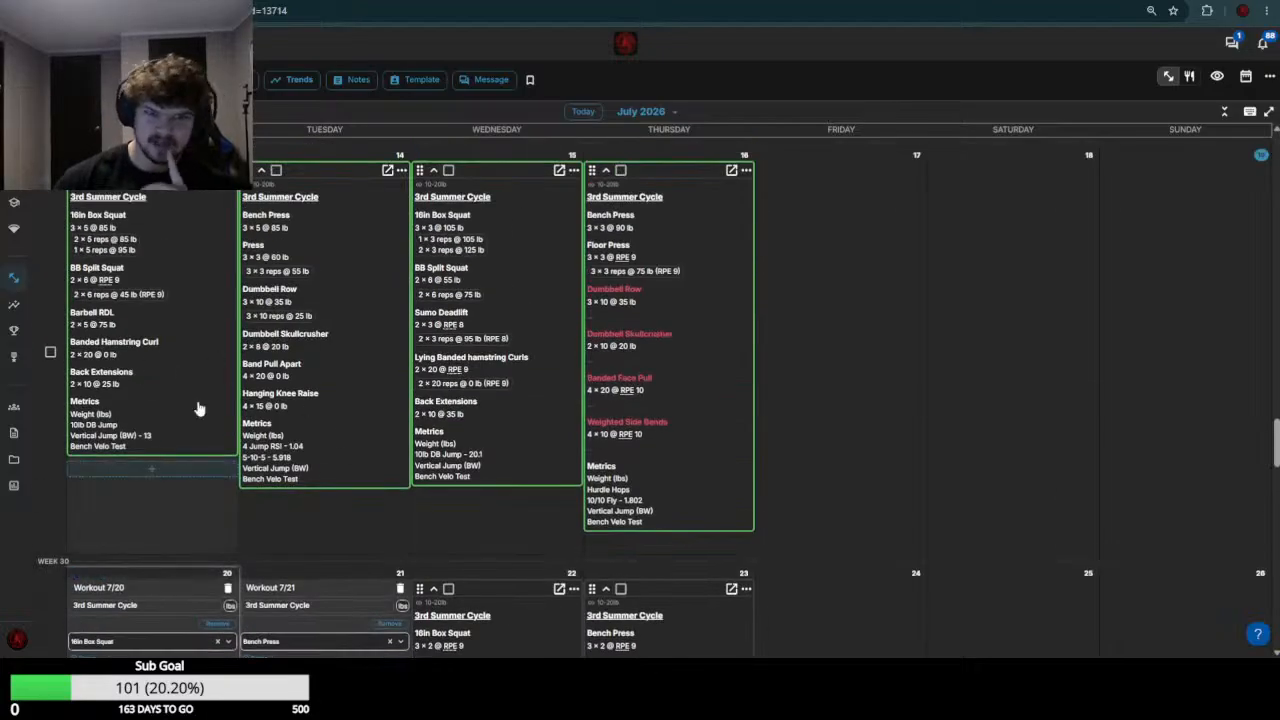
pyautogui.scroll(-6, 195, 450)
pyautogui.click(182, 437)
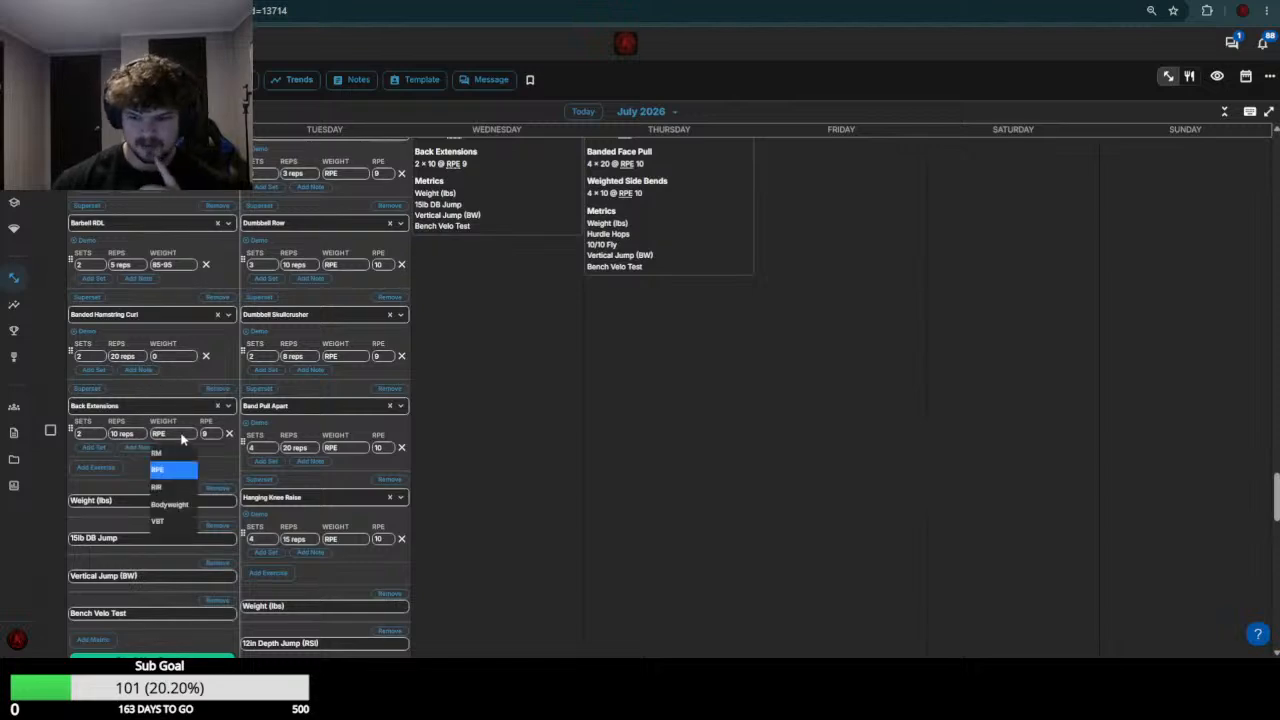
pyautogui.write('25')
pyautogui.press('Return')
pyautogui.scroll(-3, 183, 435)
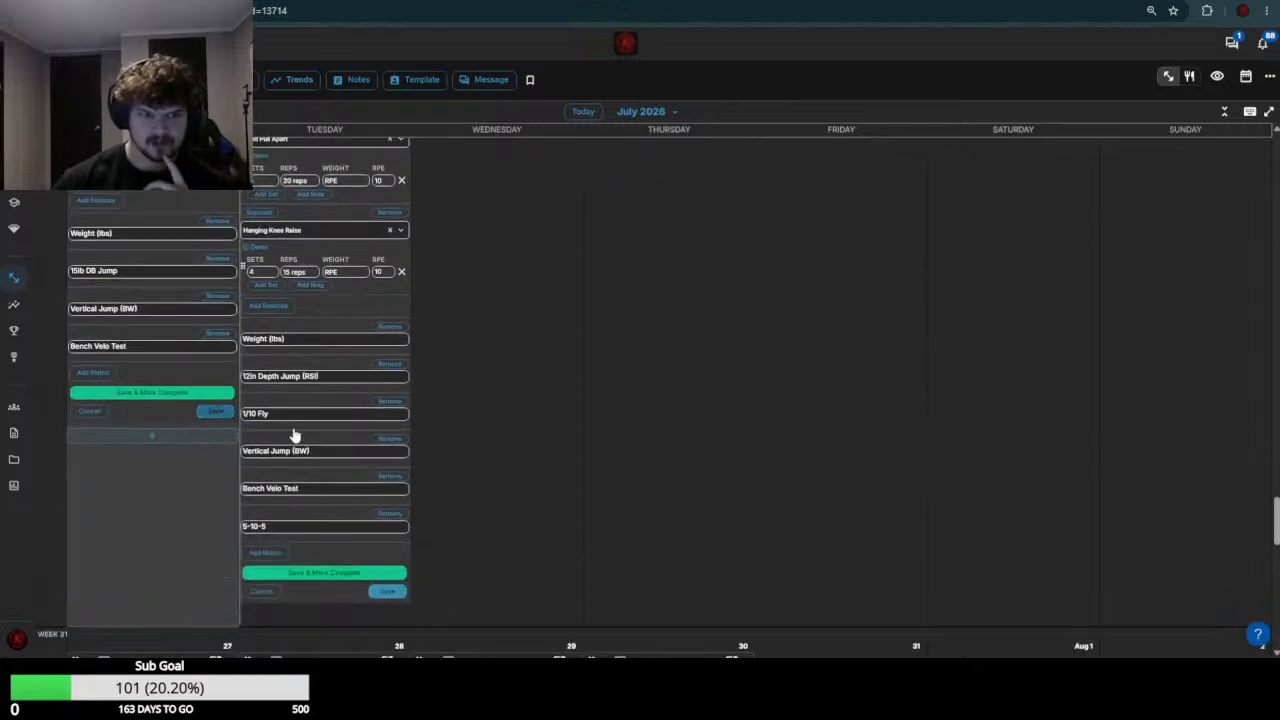
# Check the week 29 Bench Press loads and set the July 21 Bench Press weight to 90
pyautogui.scroll(12, 300, 424)
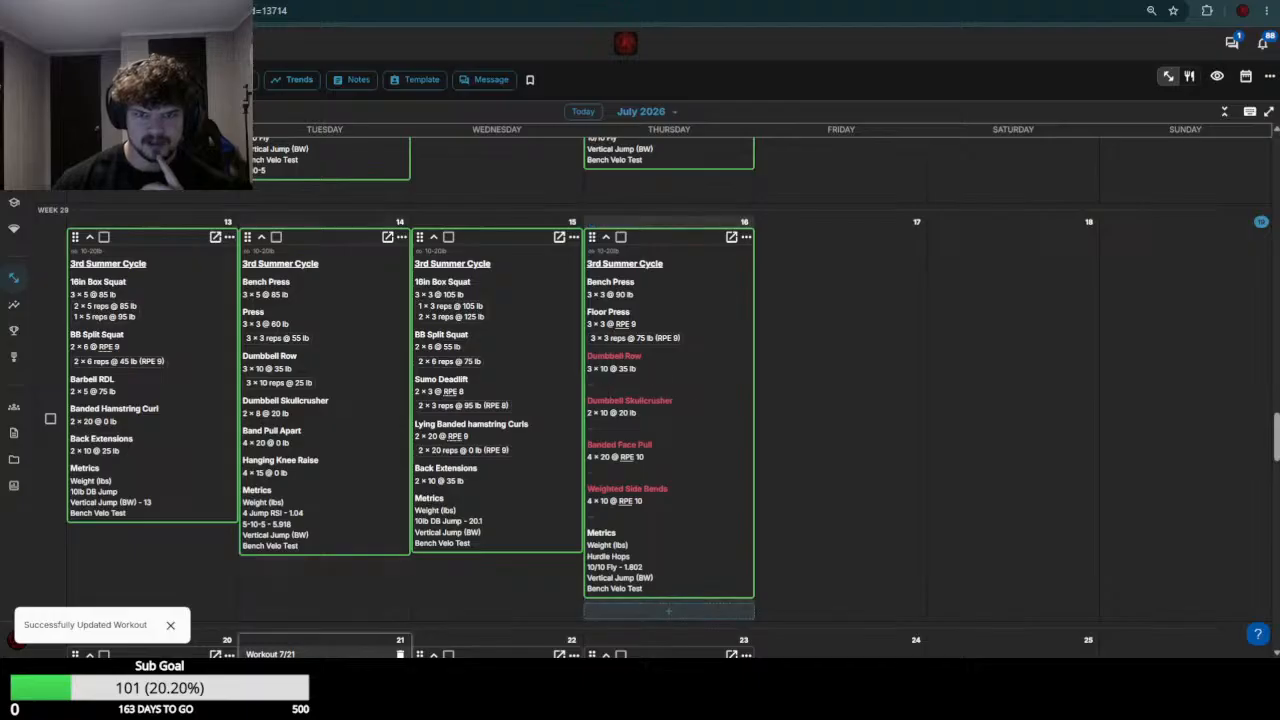
pyautogui.scroll(-4, 334, 433)
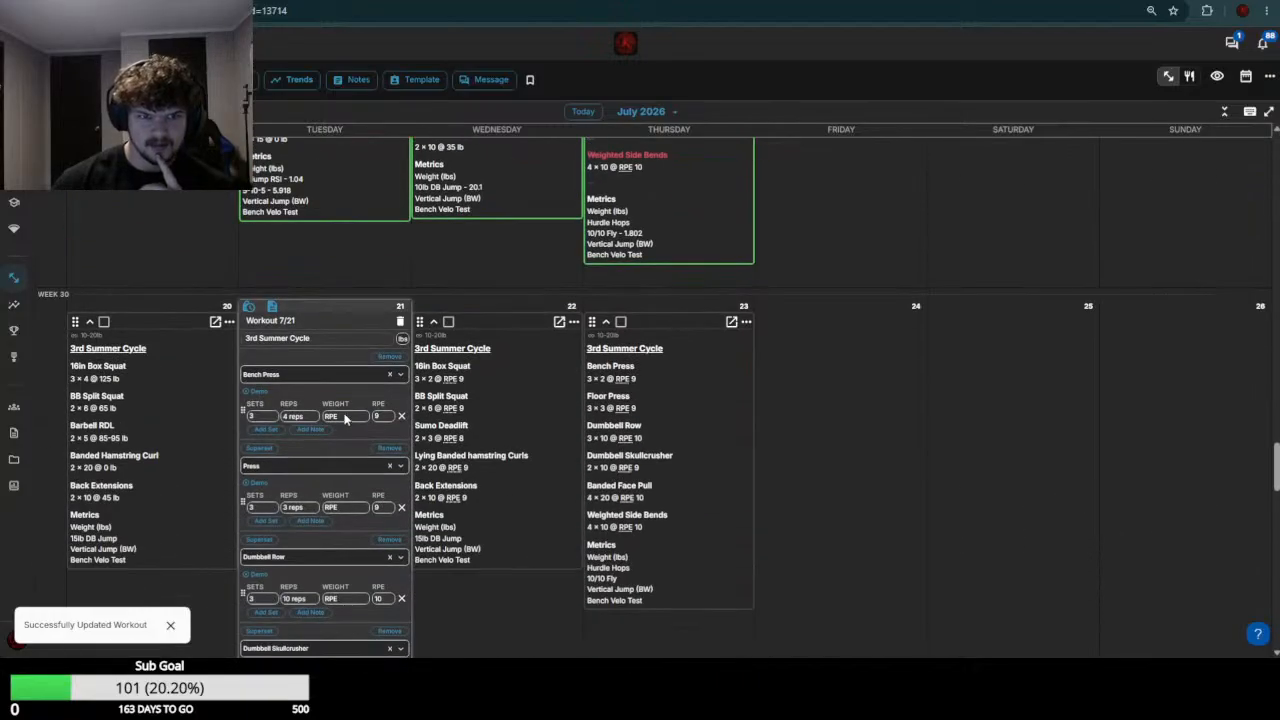
pyautogui.click(345, 416)
pyautogui.write('90')
pyautogui.press('Return')
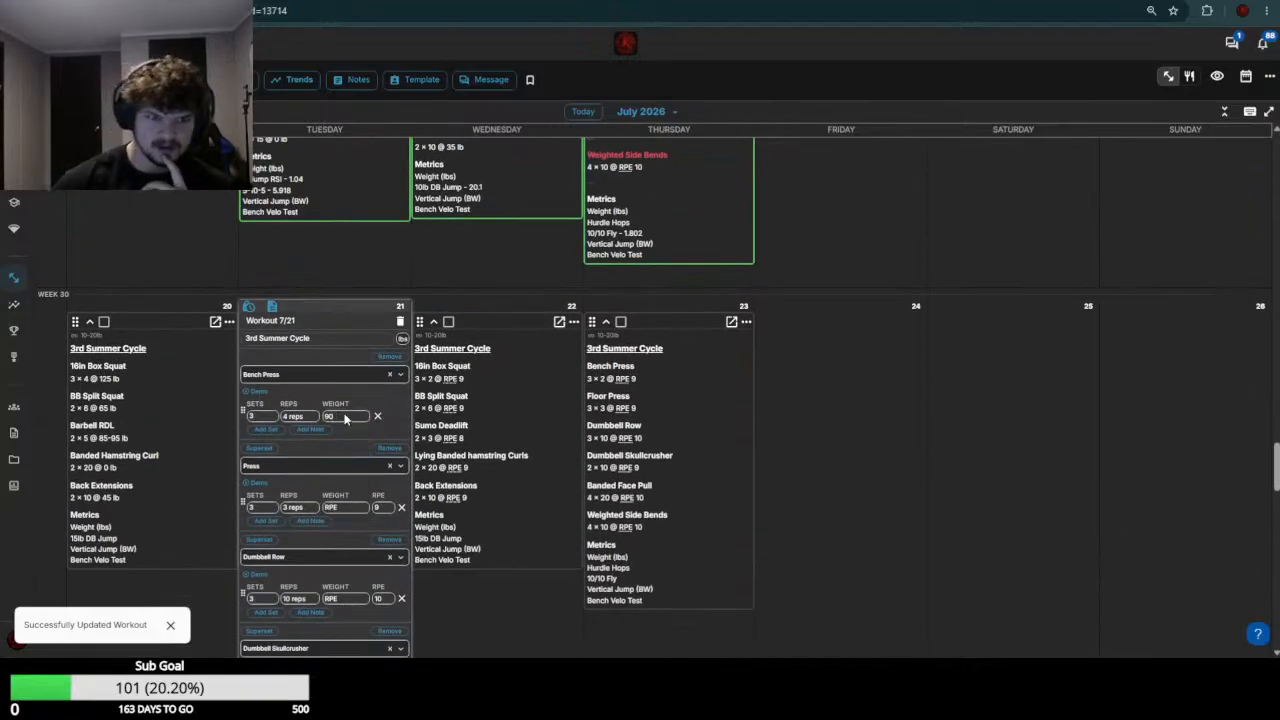
# Check the week 29 Press results and set the July 21 Press weight to 60
pyautogui.scroll(5, 359, 527)
pyautogui.scroll(-5, 349, 344)
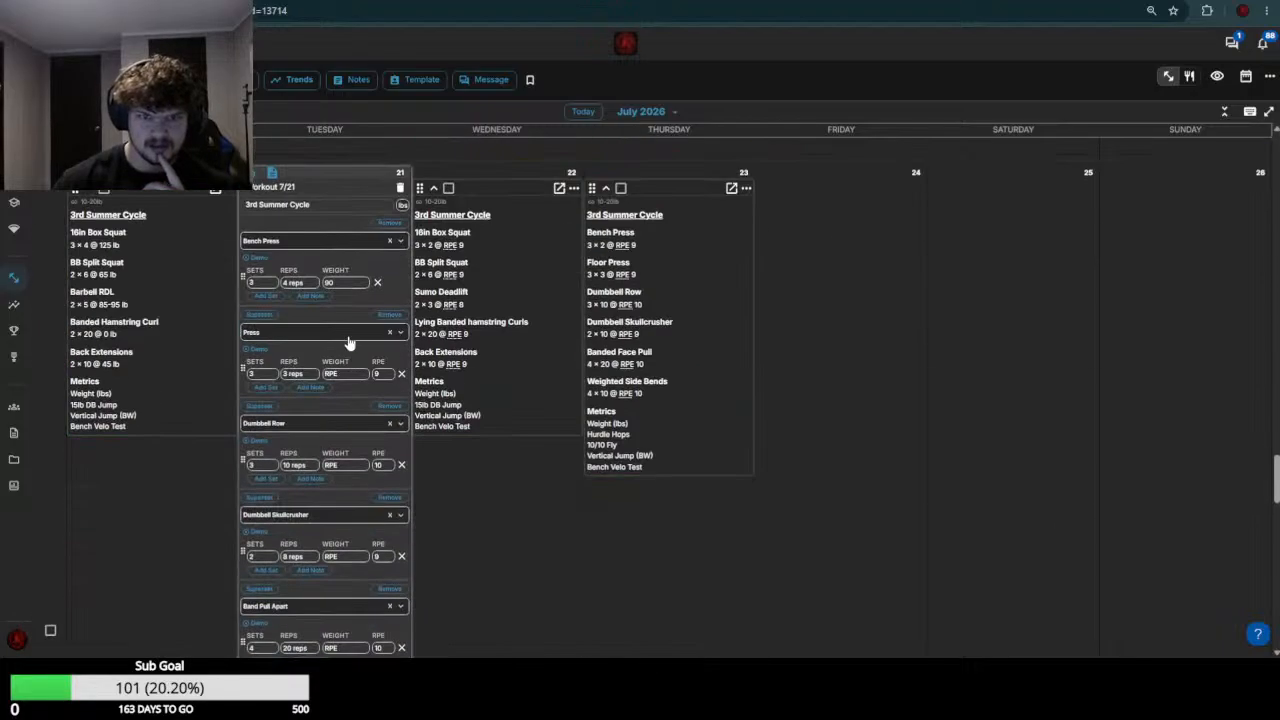
pyautogui.click(348, 375)
pyautogui.write('80')
pyautogui.press('Return')
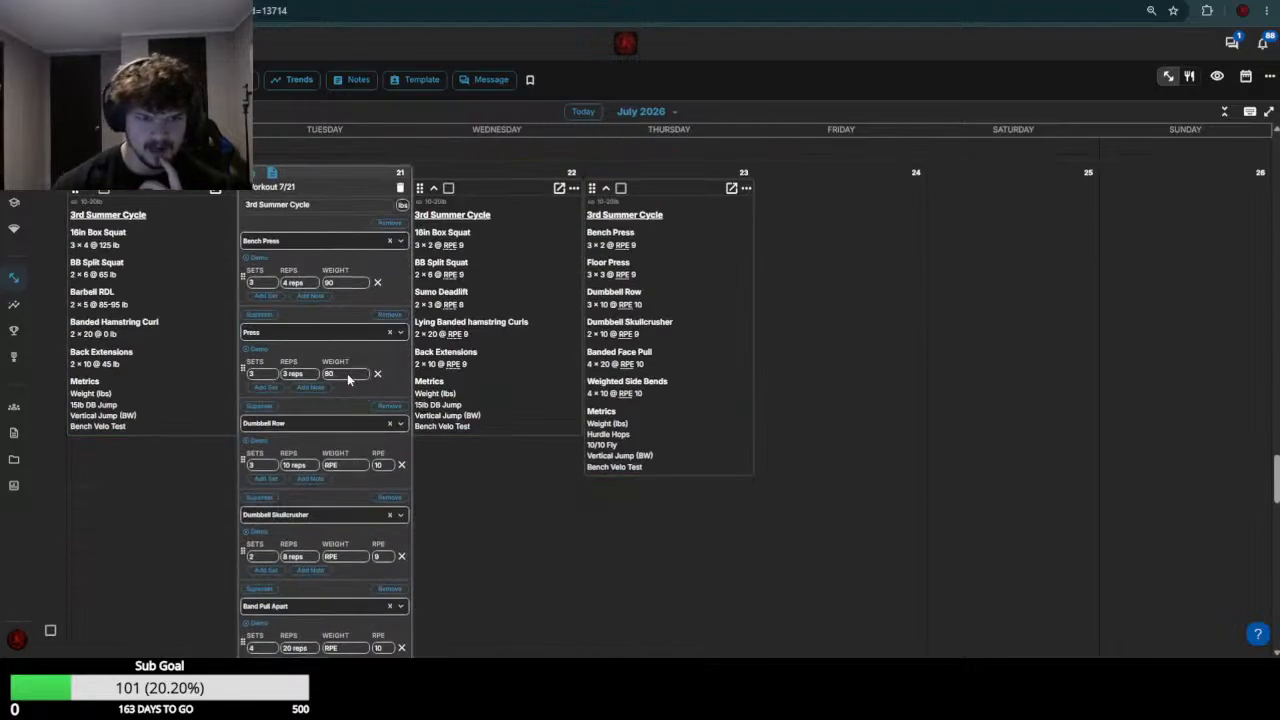
# Check the week 29 Dumbbell Row results and set the July 21 Dumbbell Row weight to 35
pyautogui.scroll(5, 347, 385)
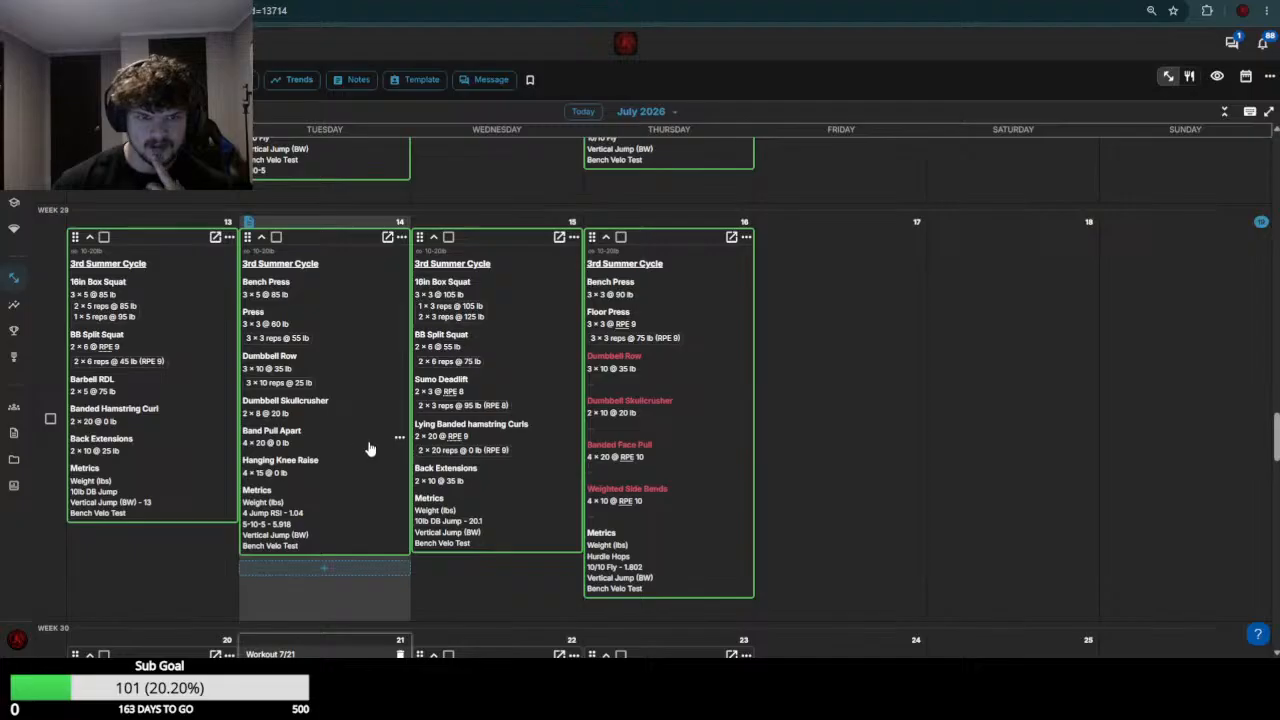
pyautogui.scroll(-5, 371, 449)
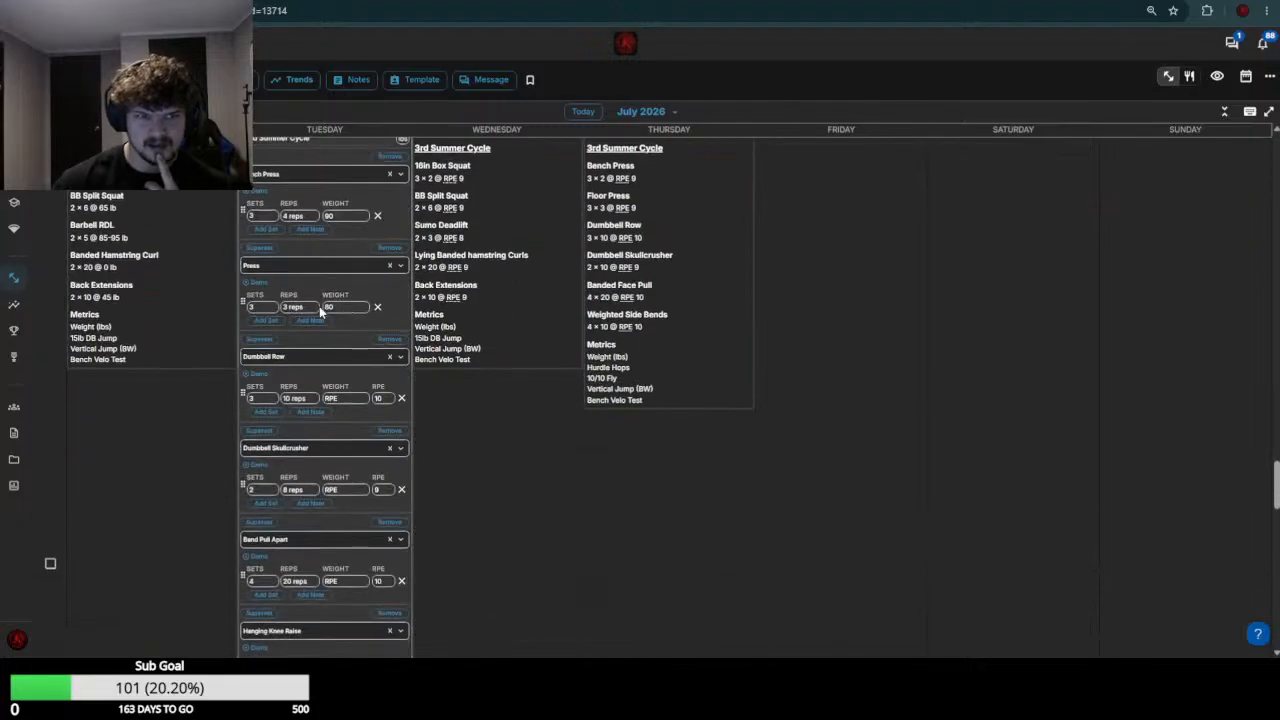
pyautogui.click(345, 398)
pyautogui.write('35')
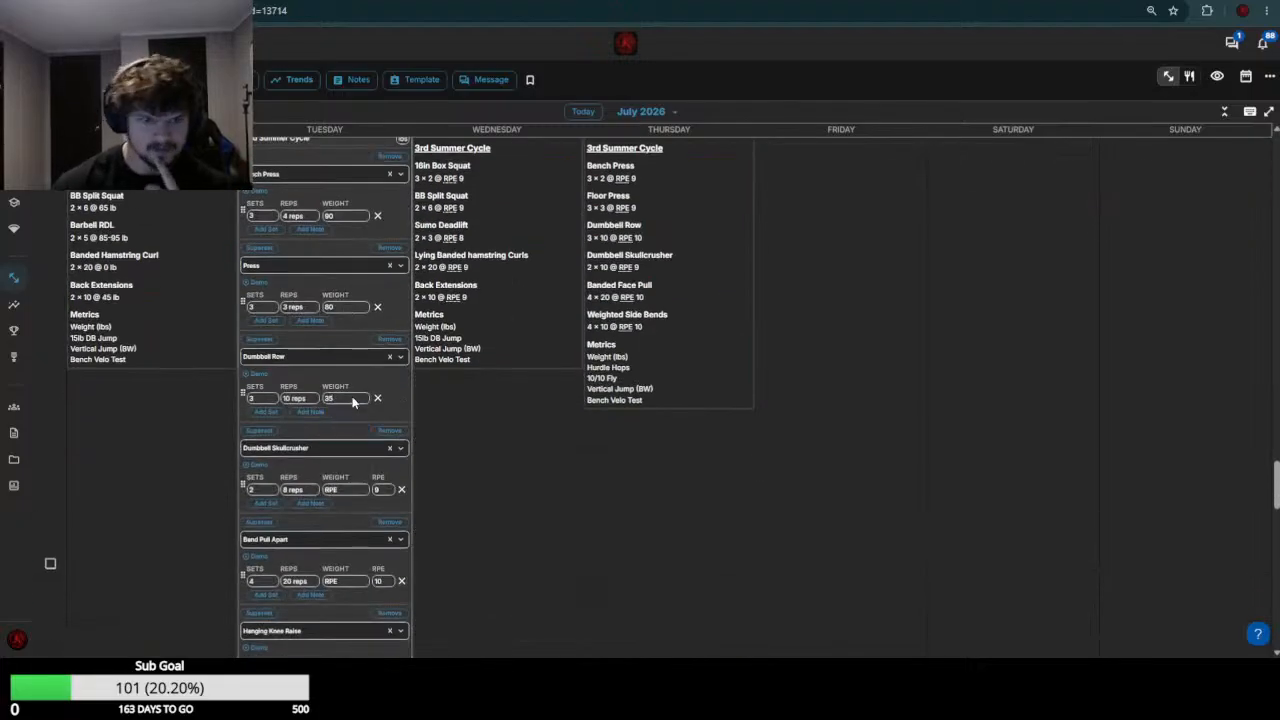
# Check the week 29 accessory loads, then set the July 21 Dumbbell Skullcrusher weight to the range 20-25 and the Band Pull Apart weight to 0
pyautogui.scroll(5, 337, 455)
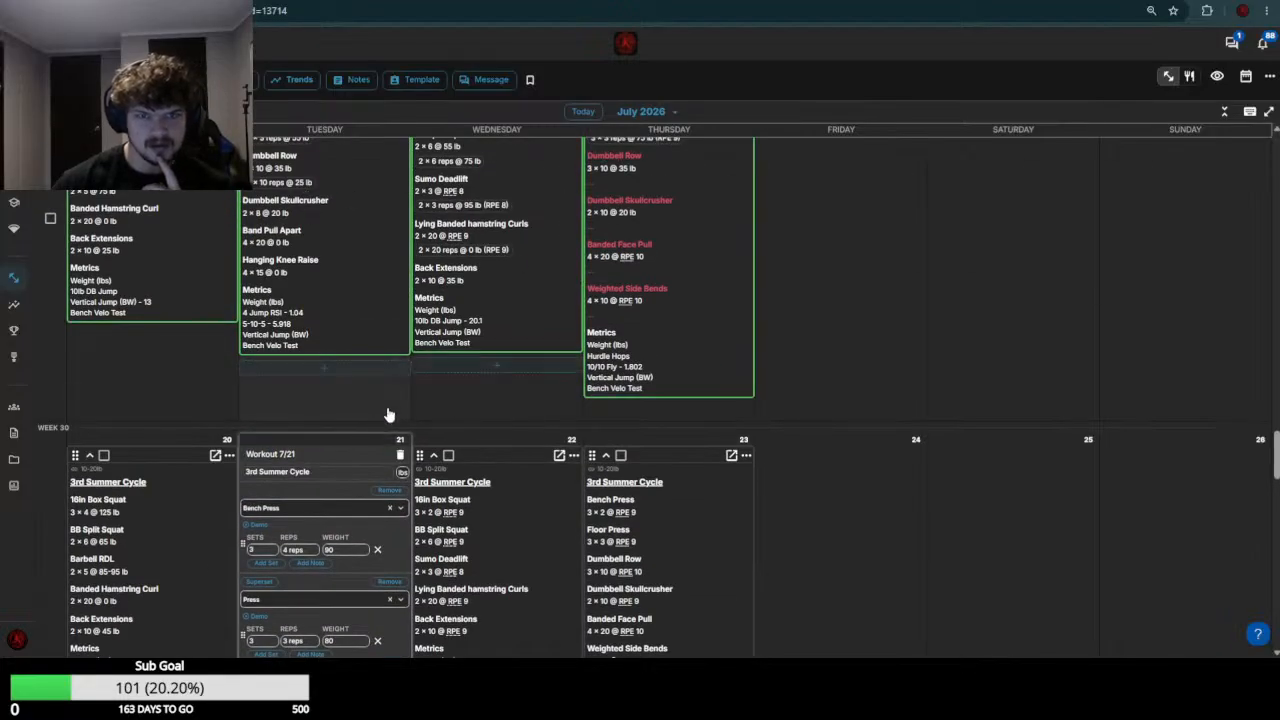
pyautogui.scroll(-5, 350, 397)
pyautogui.scroll(-1, 348, 410)
pyautogui.click(352, 424)
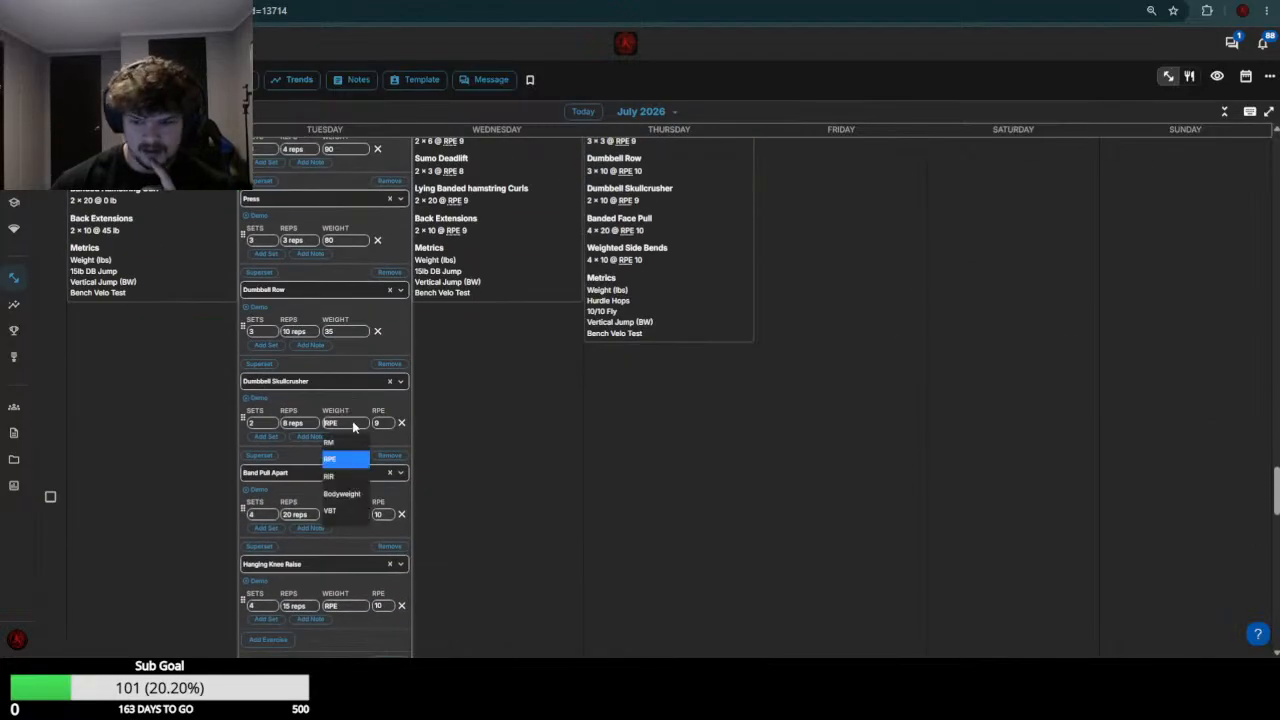
pyautogui.write('20-25')
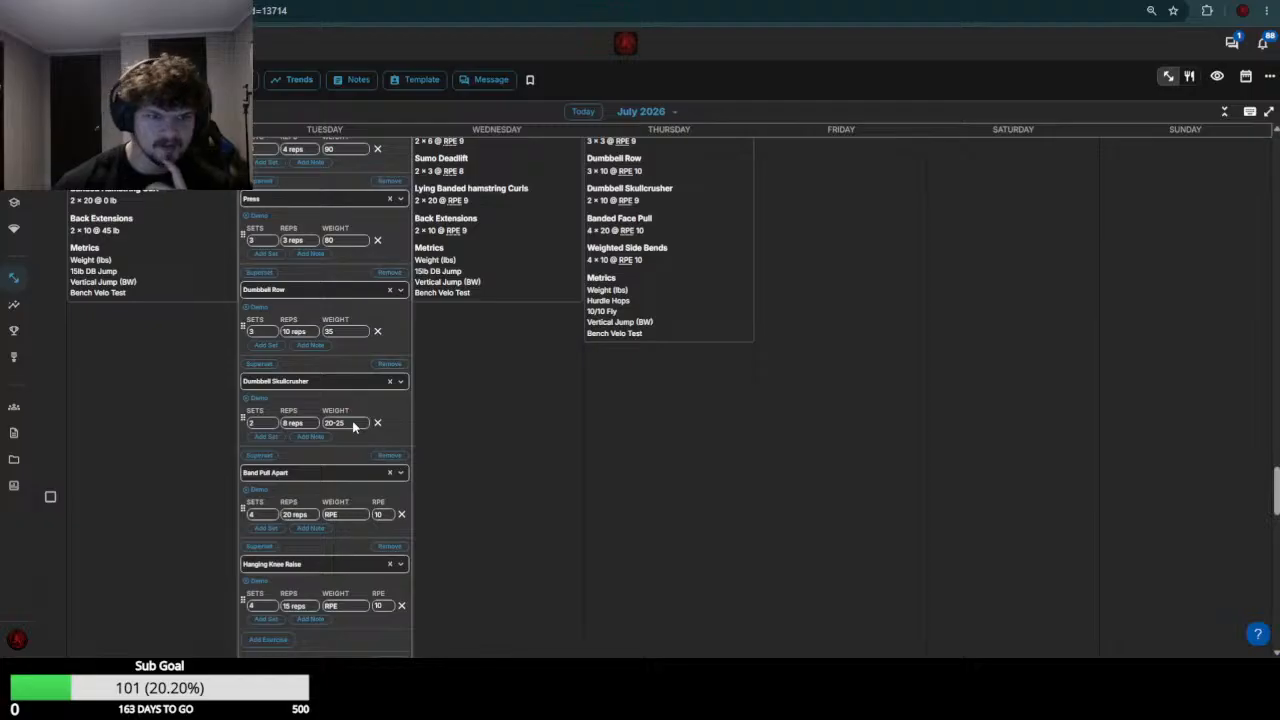
pyautogui.click(338, 514)
pyautogui.write('0')
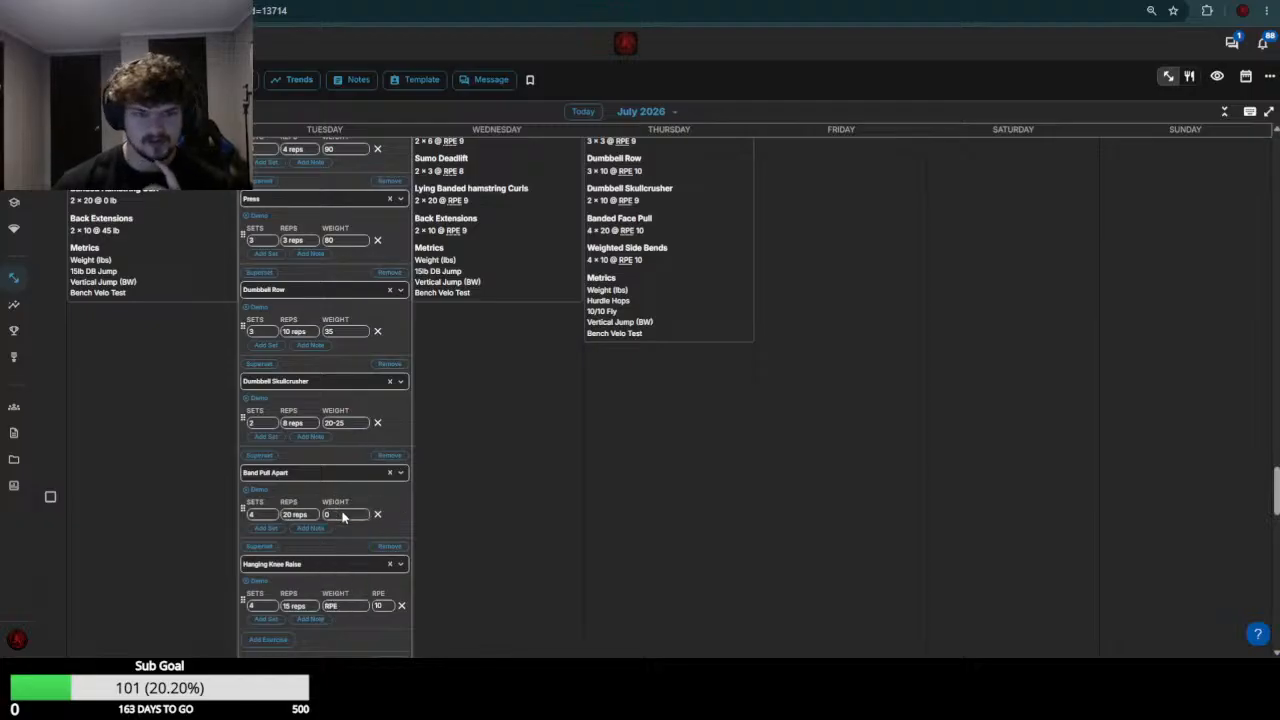
# Set the July 21 Hanging Knee Raise weight to 0 and save the workout
pyautogui.scroll(-2, 348, 500)
pyautogui.click(352, 473)
pyautogui.write('0')
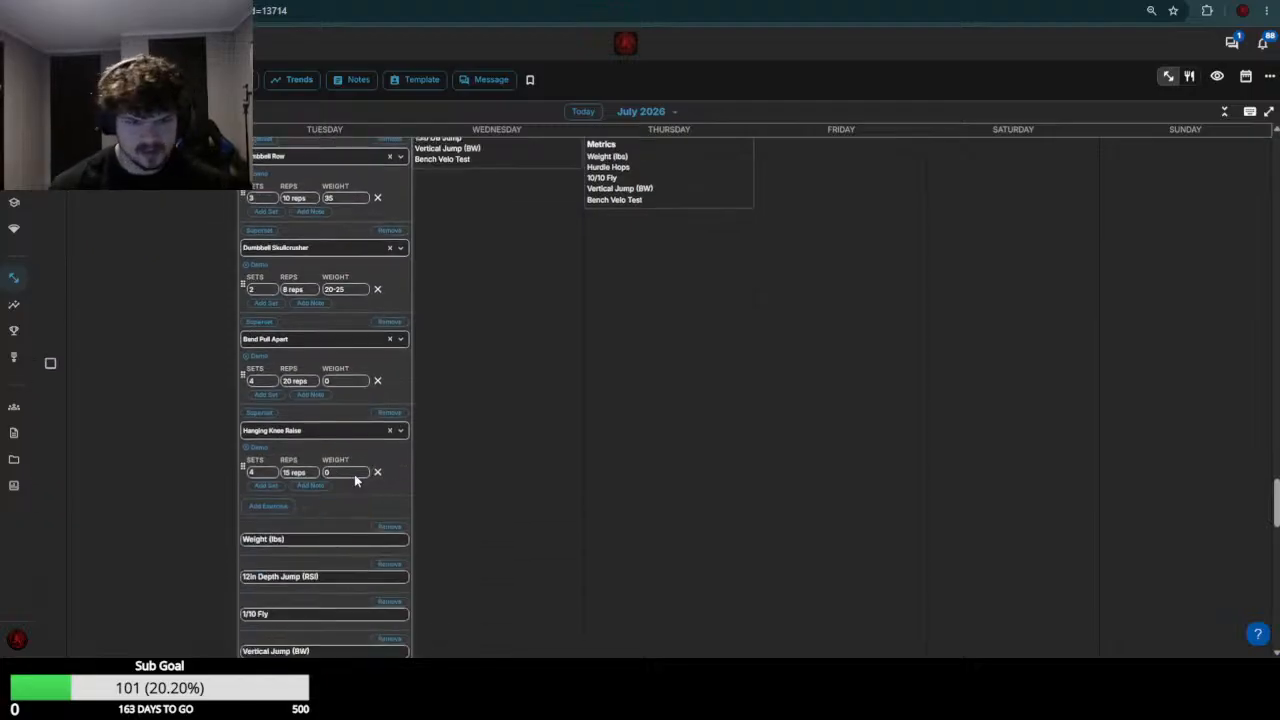
pyautogui.scroll(-8, 356, 474)
pyautogui.click(389, 256)
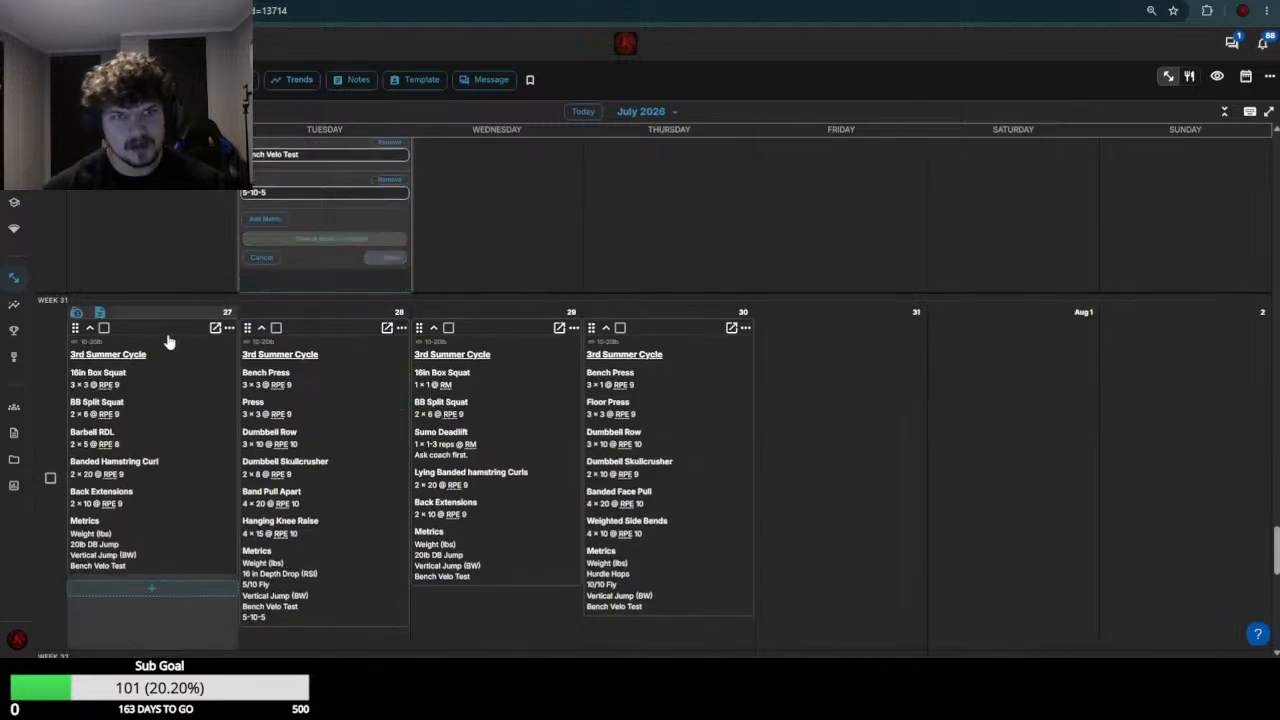
# Switch to the next athlete's calendar and open the July 20 and July 21 workouts for editing
pyautogui.scroll(1, 168, 341)
pyautogui.hotkey('ctrl', 'Tab')
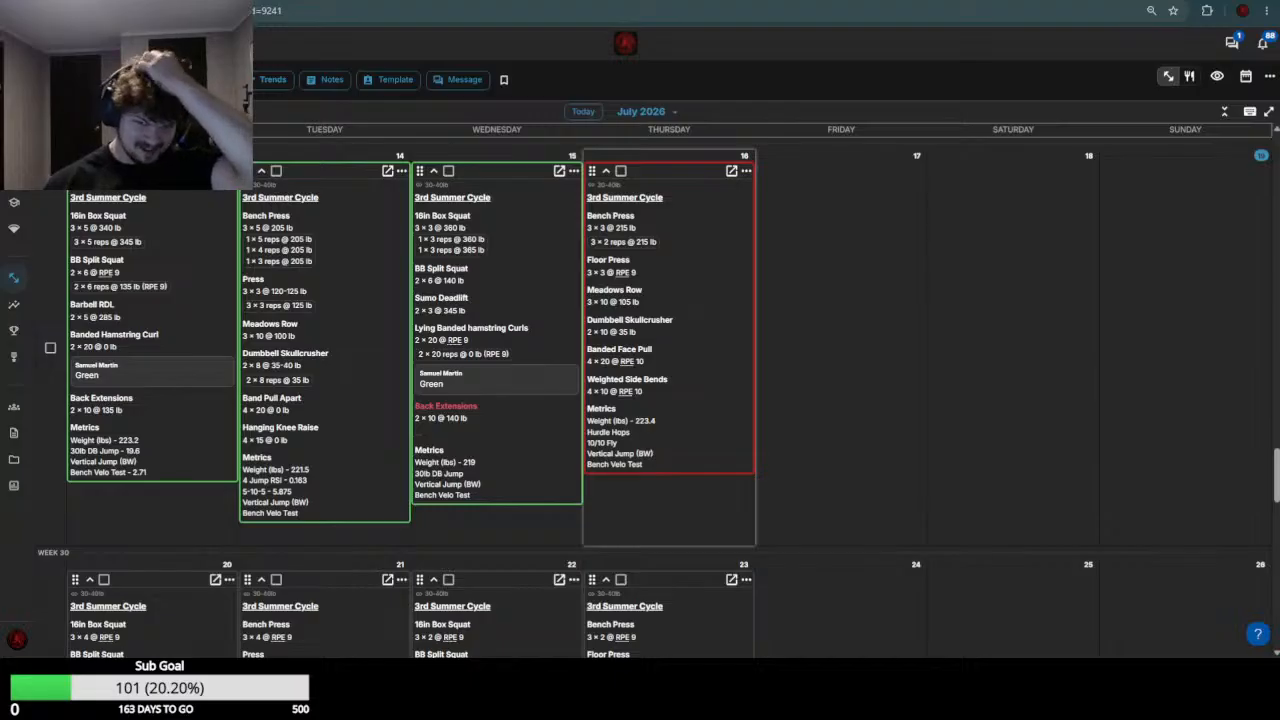
pyautogui.scroll(-1, 160, 527)
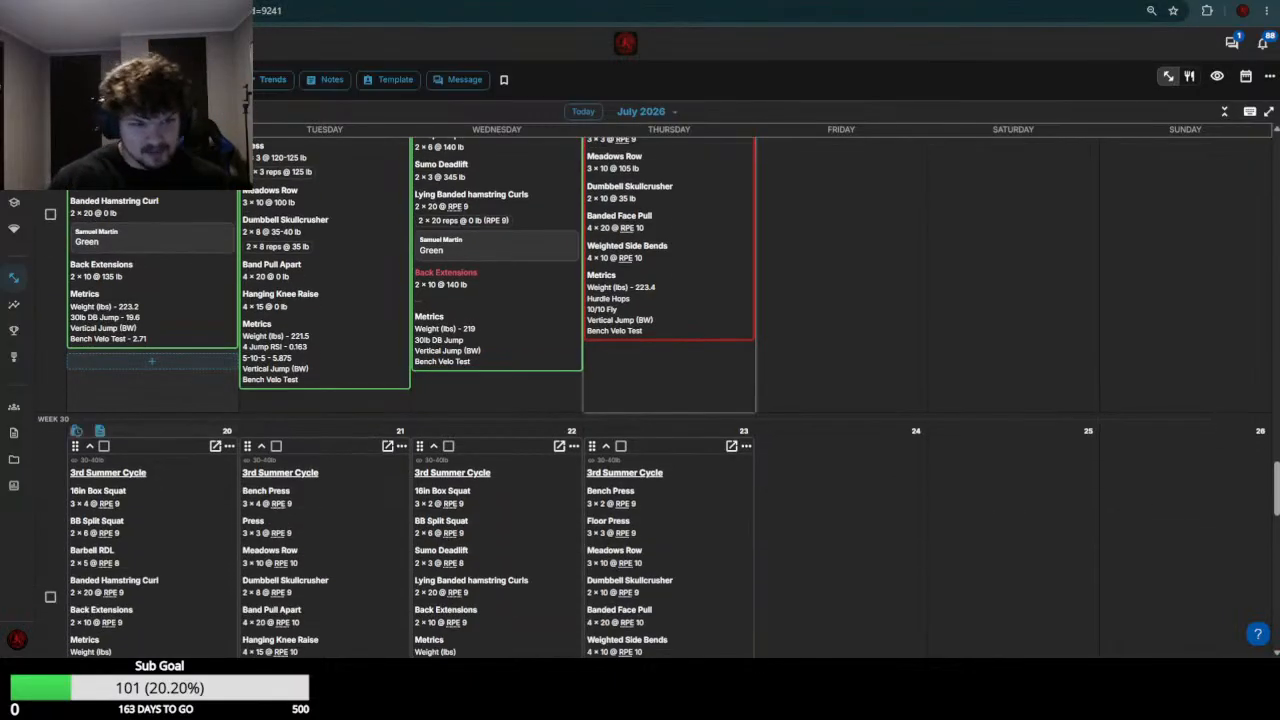
pyautogui.click(165, 530)
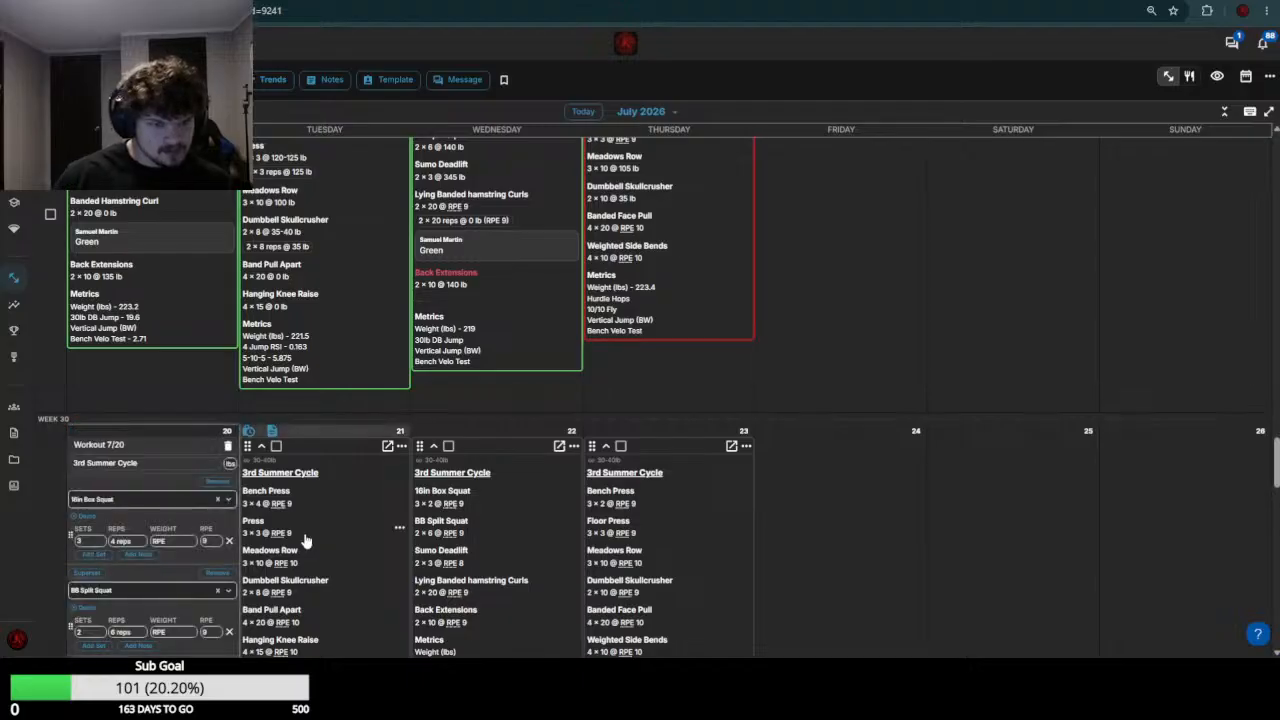
pyautogui.scroll(-1, 160, 528)
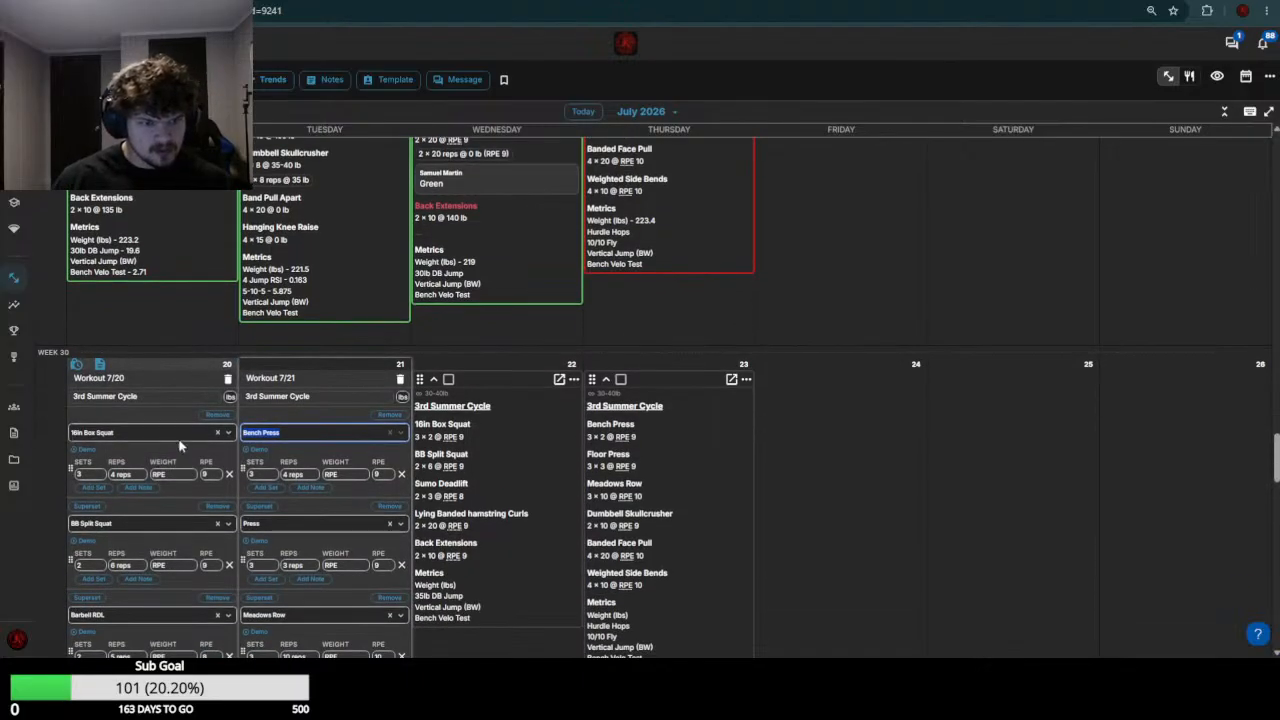
# Check the week 29 squat results and set the July 20 16in Box Squat to 2 sets at a weight of 365
pyautogui.scroll(2, 175, 460)
pyautogui.scroll(-3, 200, 420)
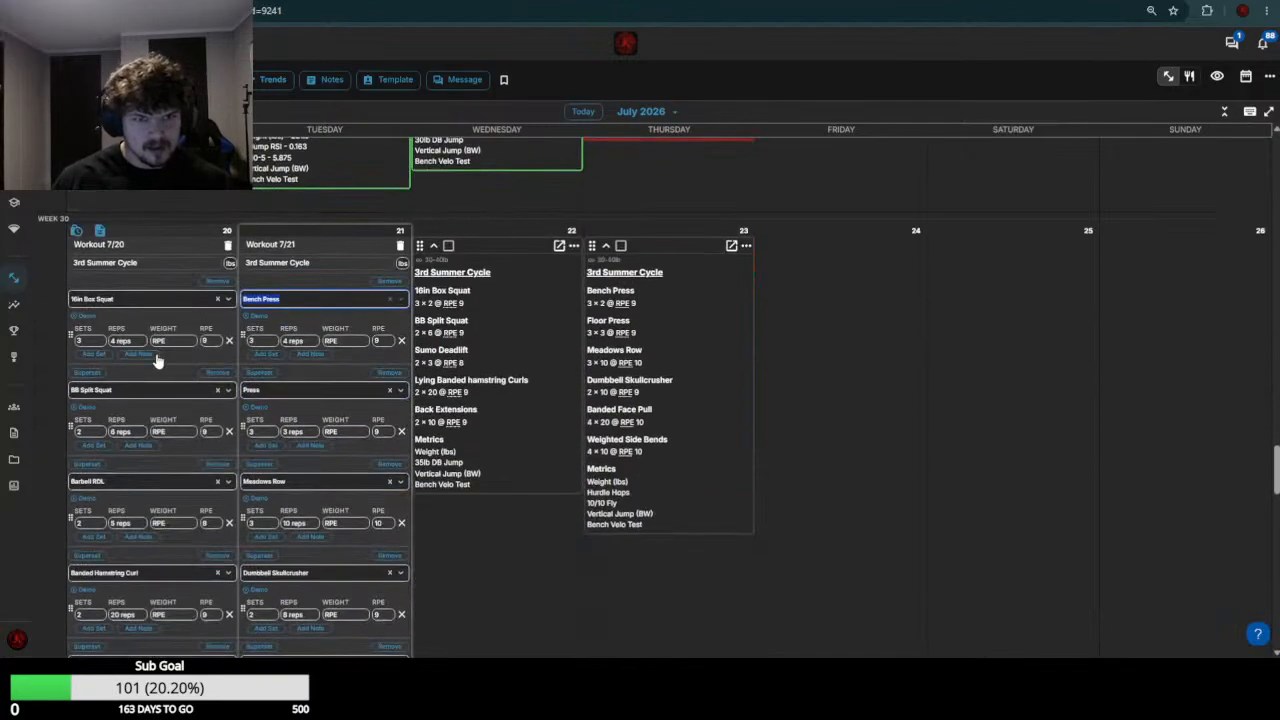
pyautogui.click(180, 342)
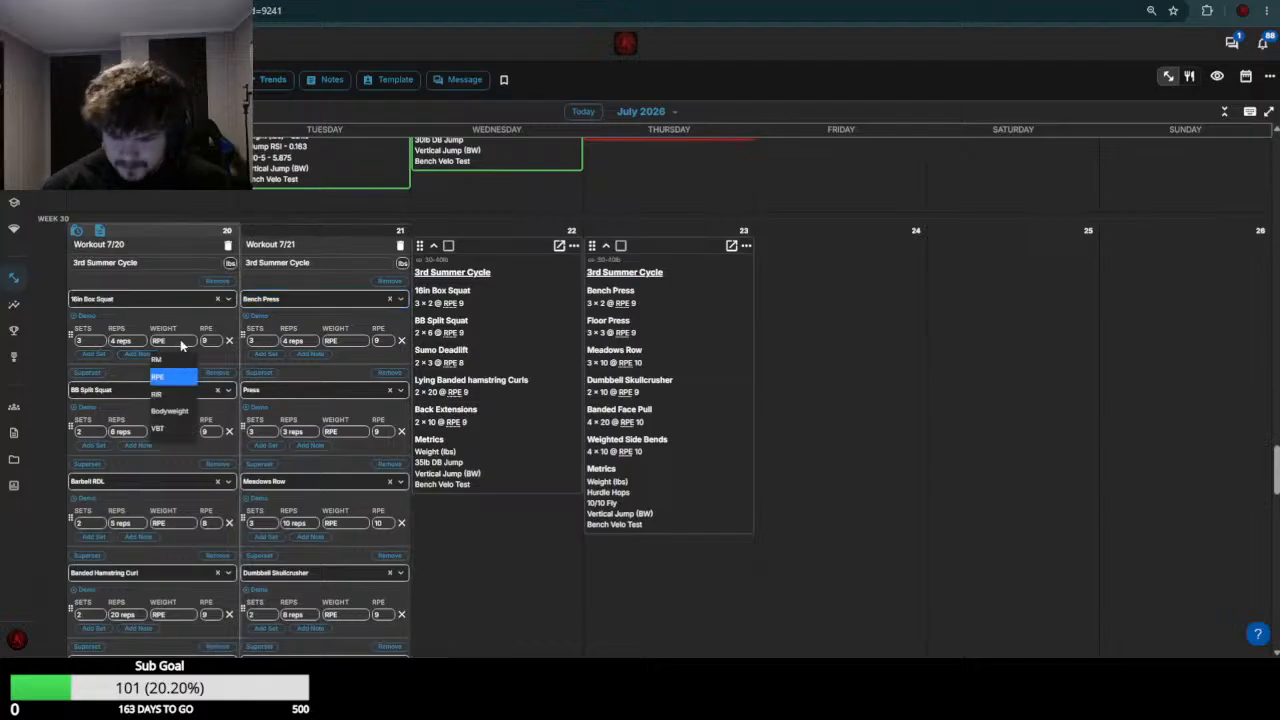
pyautogui.write('6')
pyautogui.press('BackSpace')
pyautogui.write('365')
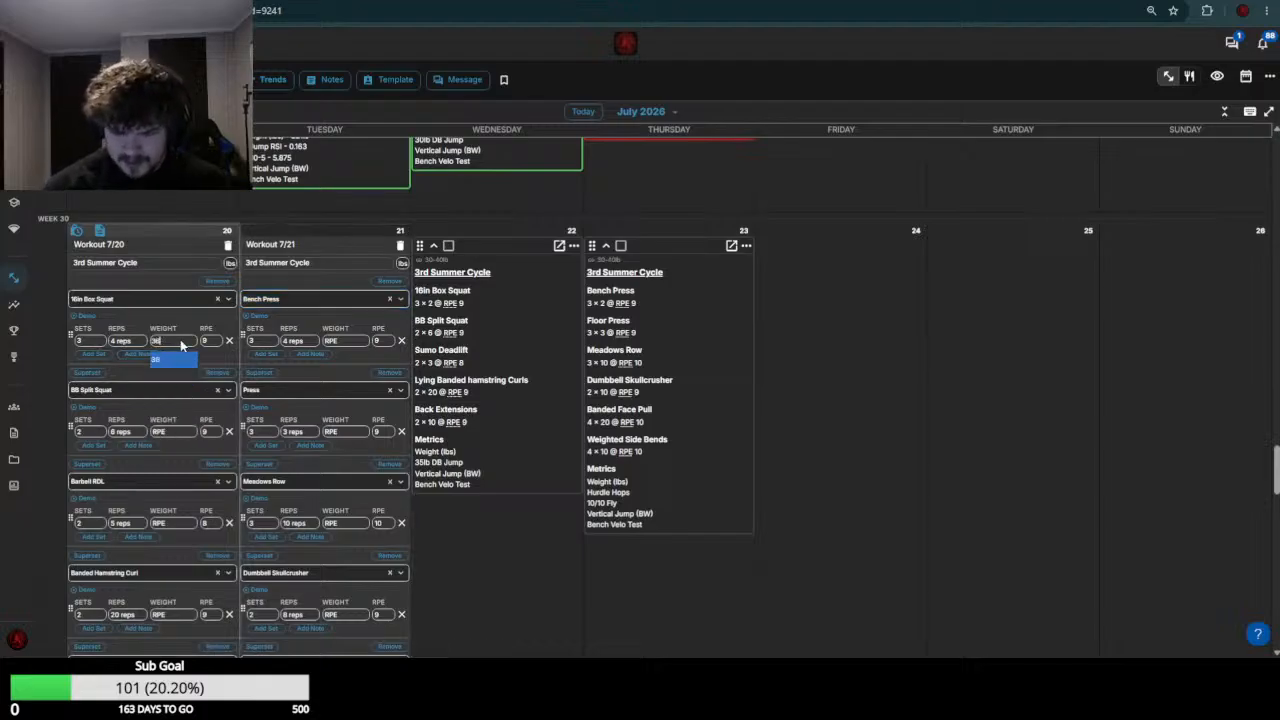
pyautogui.press('Return')
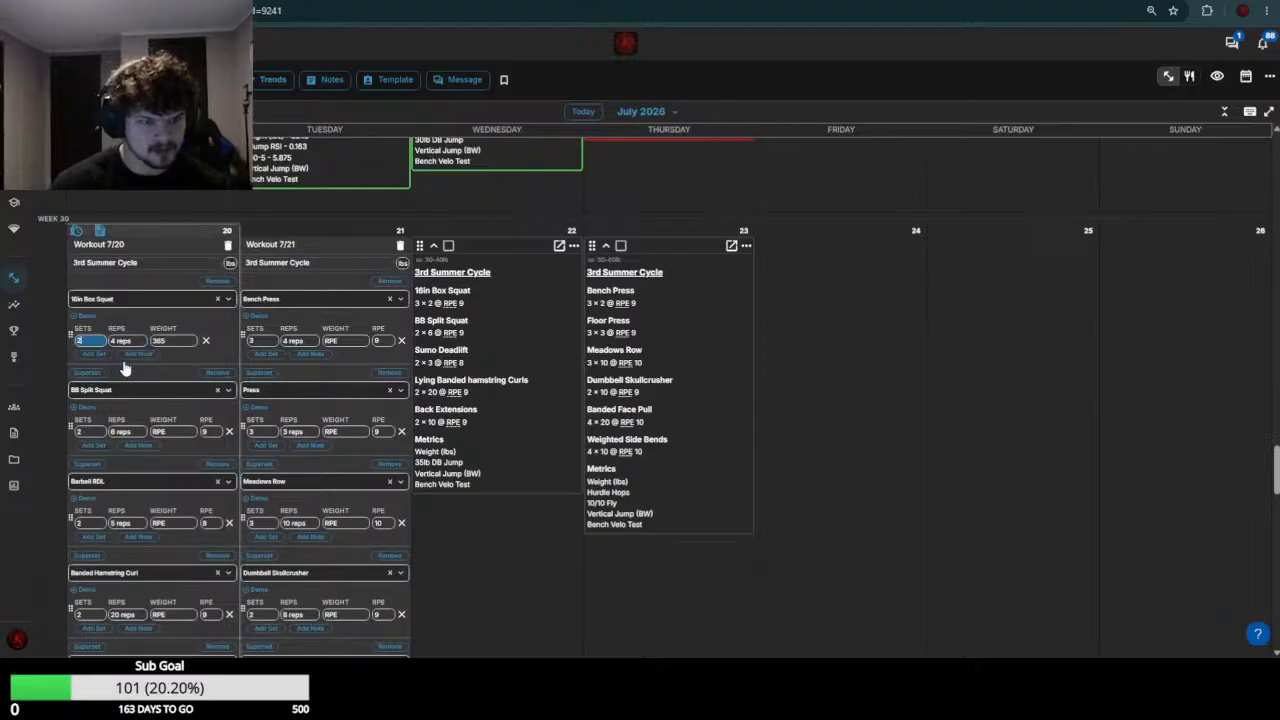
# Check the week 29 BB Split Squat results and set the July 20 BB Split Squat weight to 145
pyautogui.scroll(4, 200, 400)
pyautogui.scroll(-4, 190, 400)
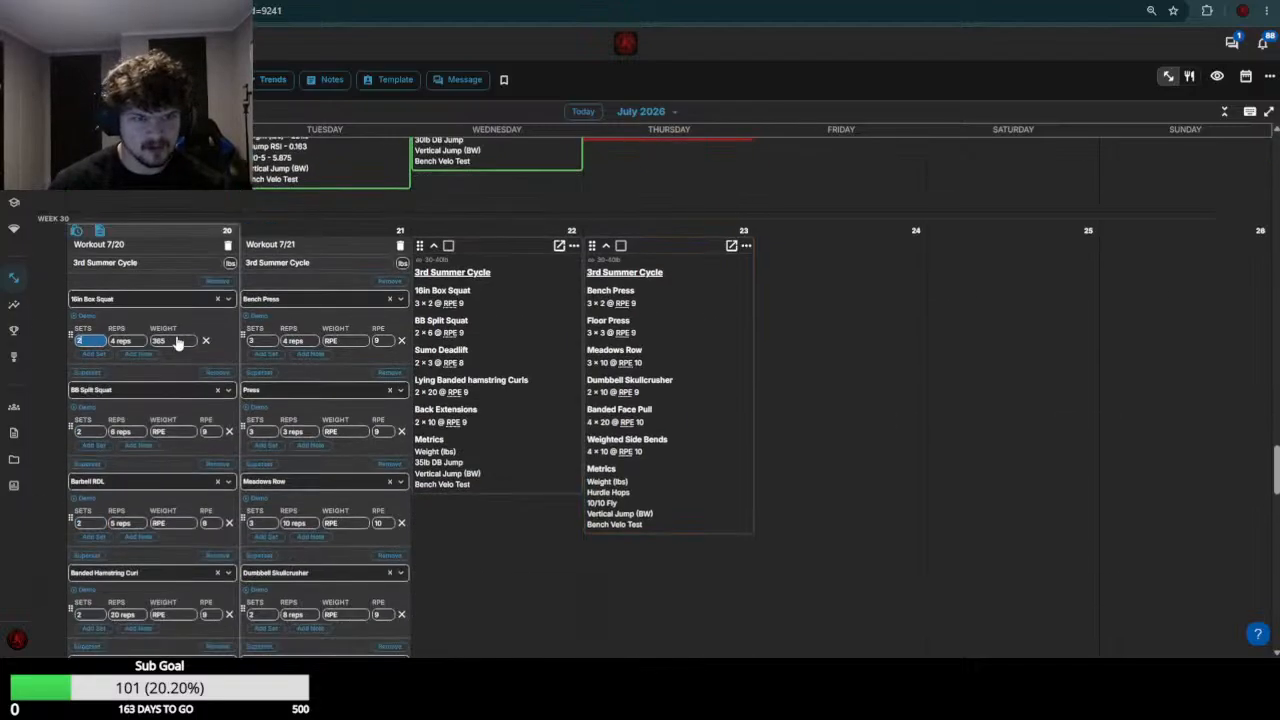
pyautogui.click(177, 431)
pyautogui.write('145')
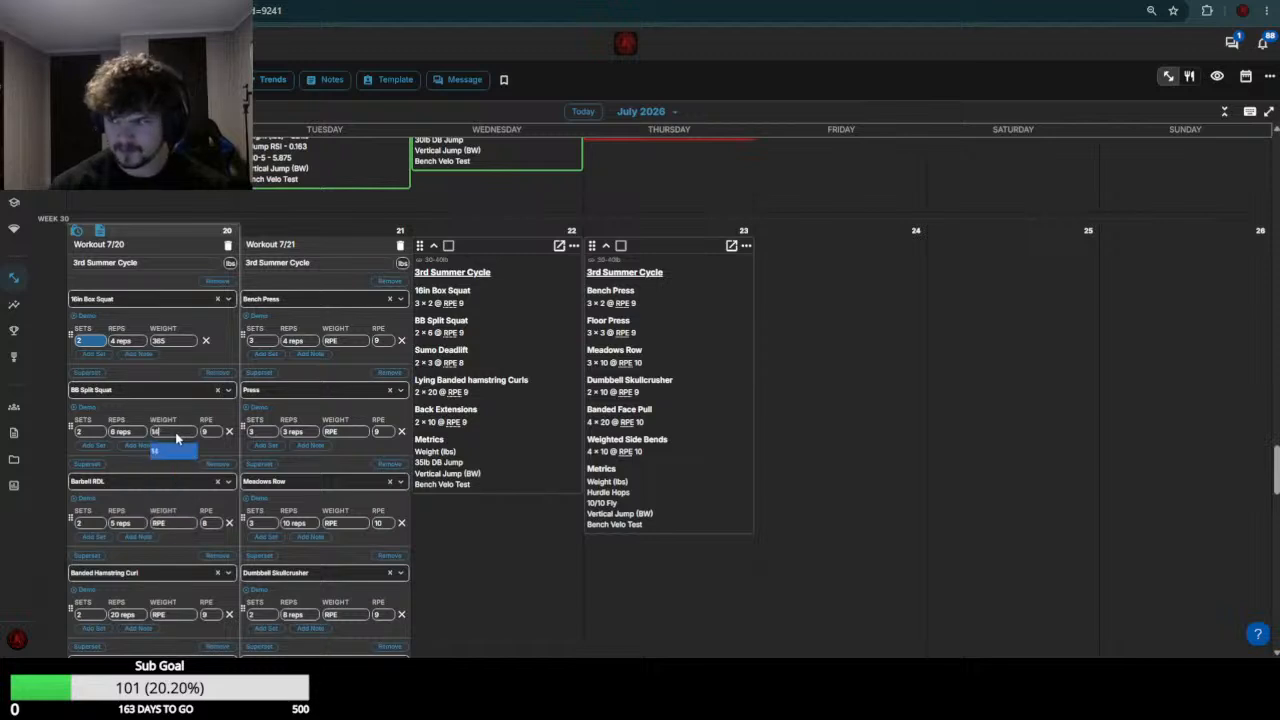
pyautogui.press('Return')
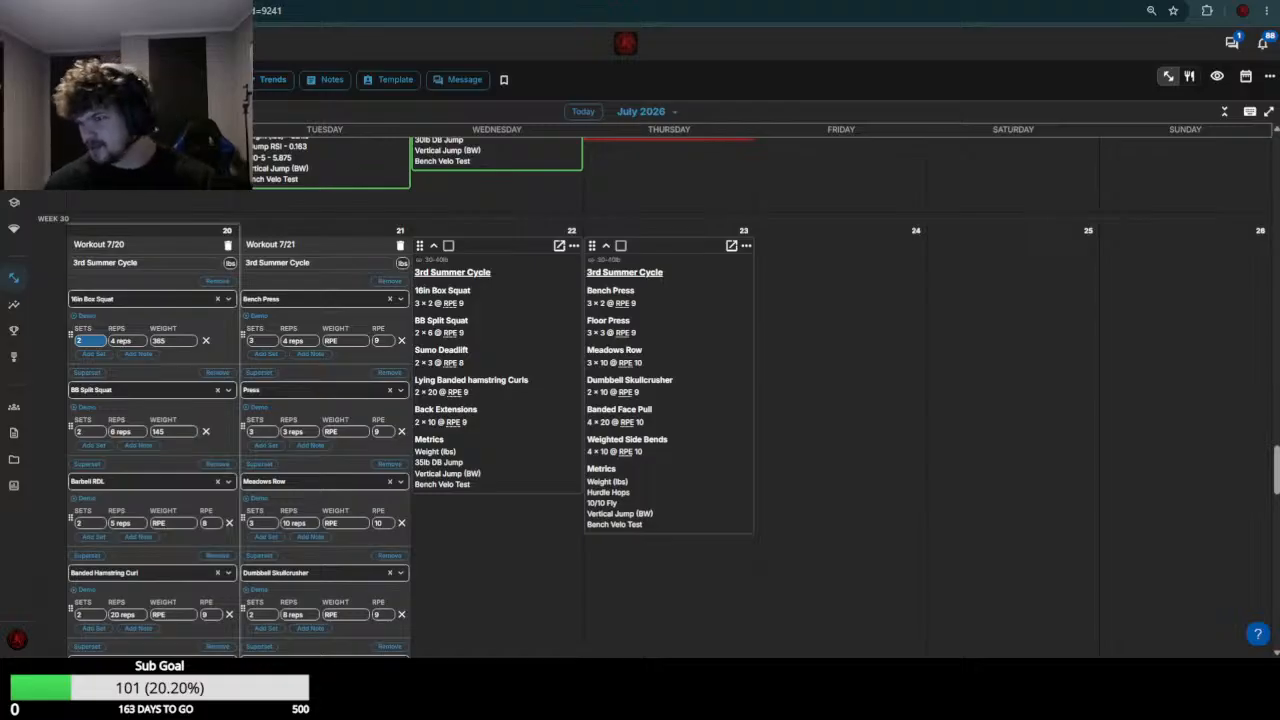
# Check the week 29 loads, then set the July 20 Barbell RDL weight to 290 and the Banded Hamstring Curl weight to 0
pyautogui.scroll(4, 650, 260)
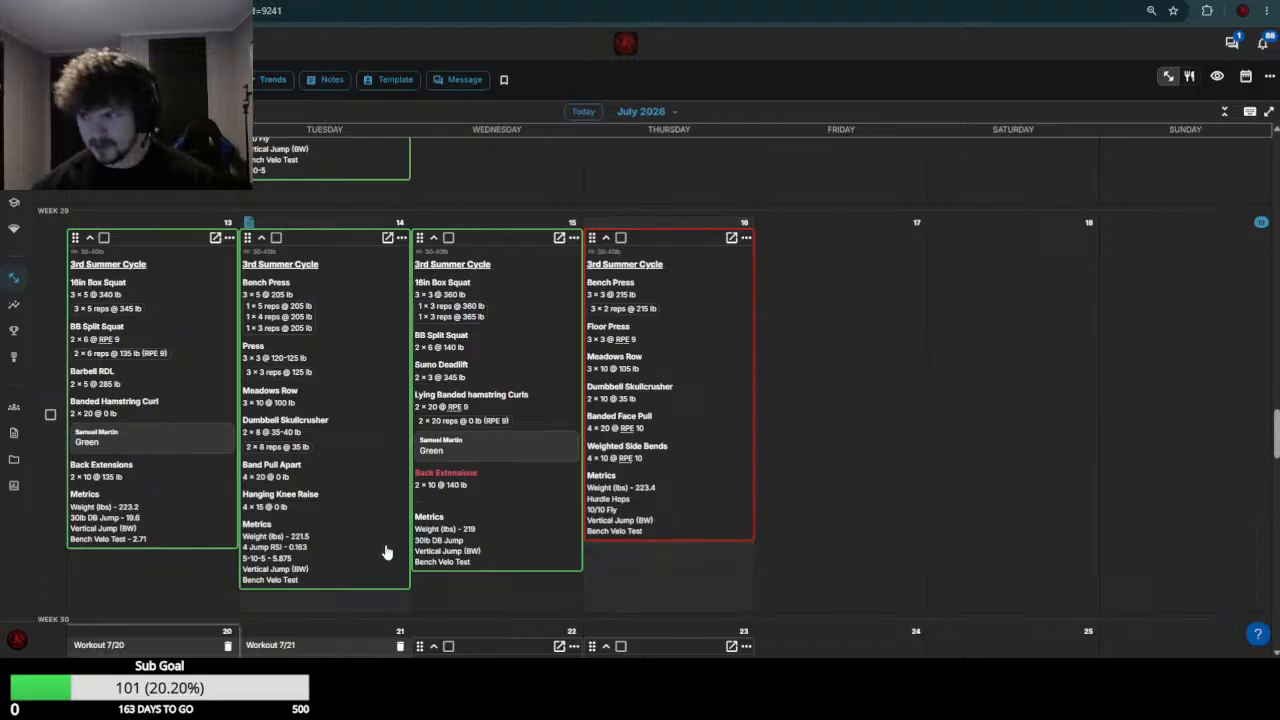
pyautogui.scroll(-3, 420, 480)
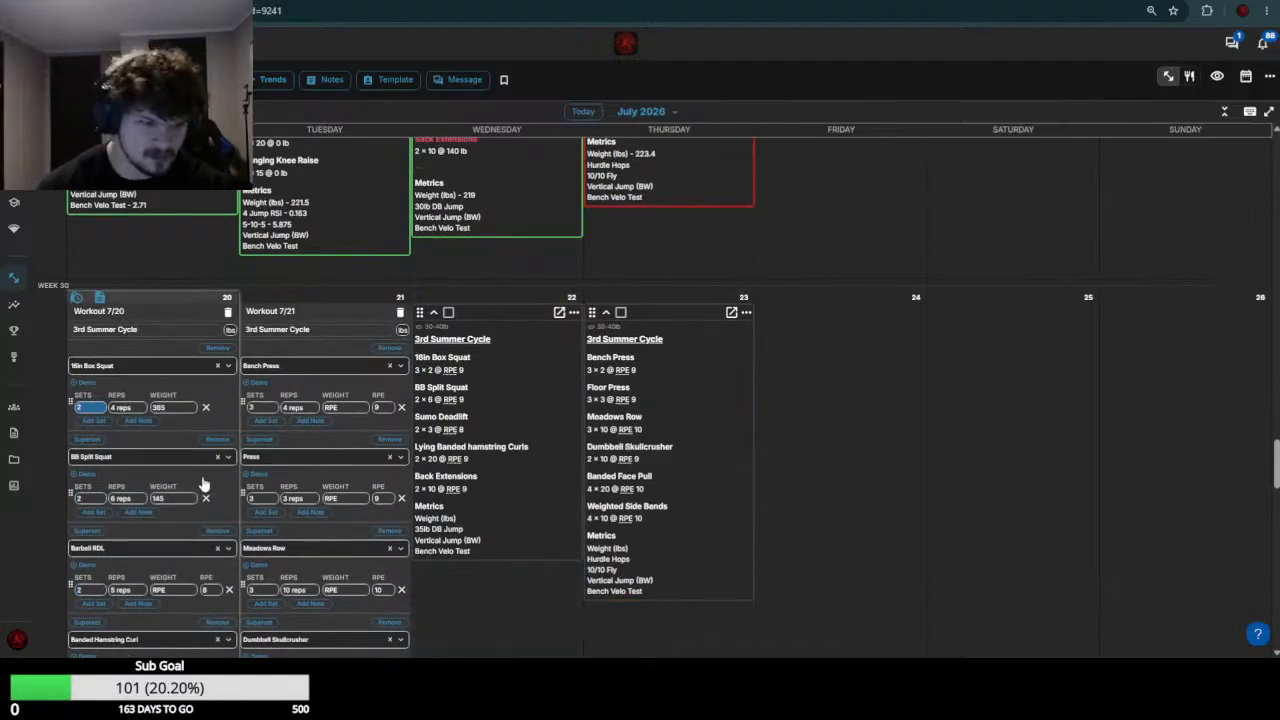
pyautogui.scroll(3, 204, 482)
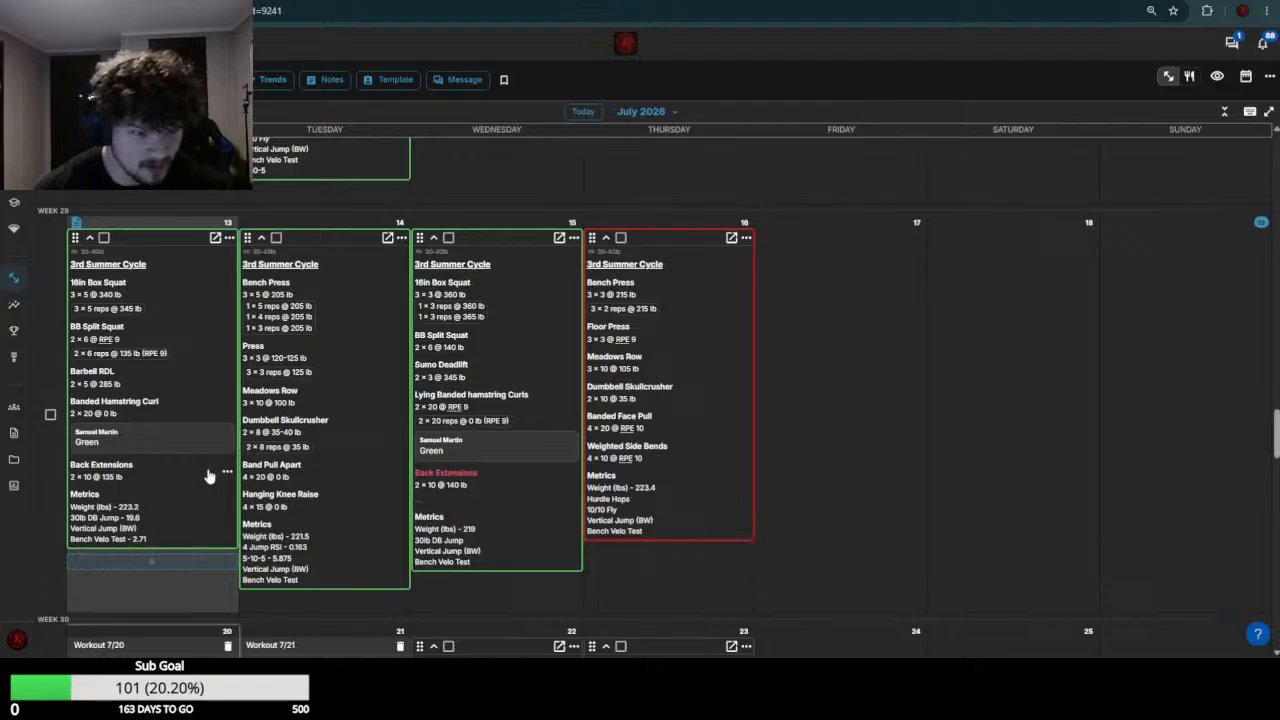
pyautogui.scroll(-6, 208, 476)
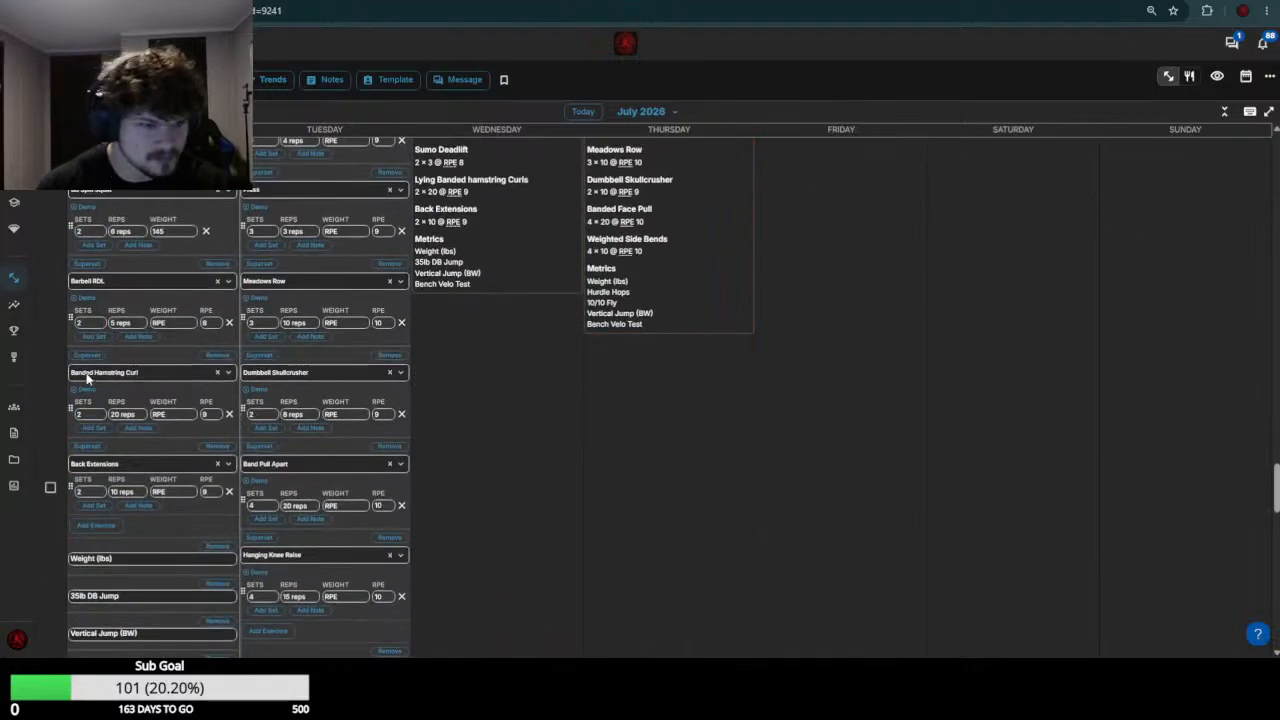
pyautogui.click(176, 324)
pyautogui.write('2')
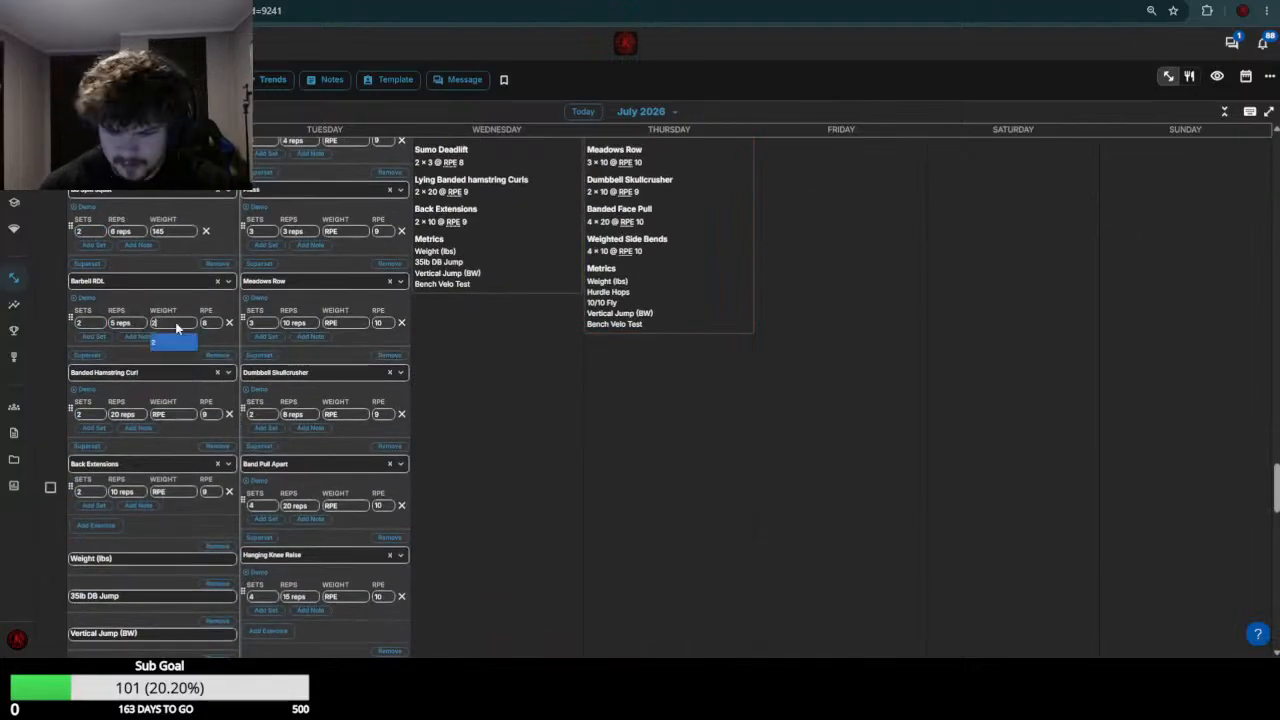
pyautogui.write('90')
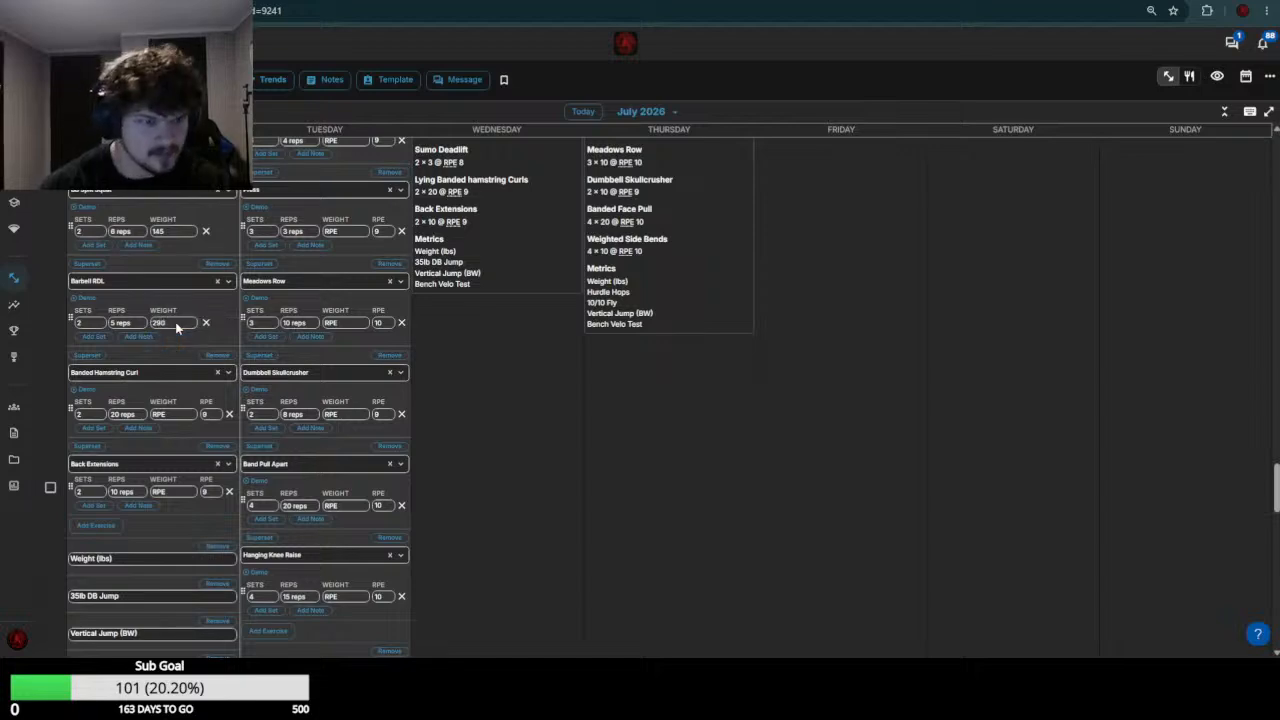
pyautogui.click(181, 414)
pyautogui.write('0')
# Set the July 20 Back Extensions weight to 140 and save the workout
pyautogui.scroll(5, 185, 424)
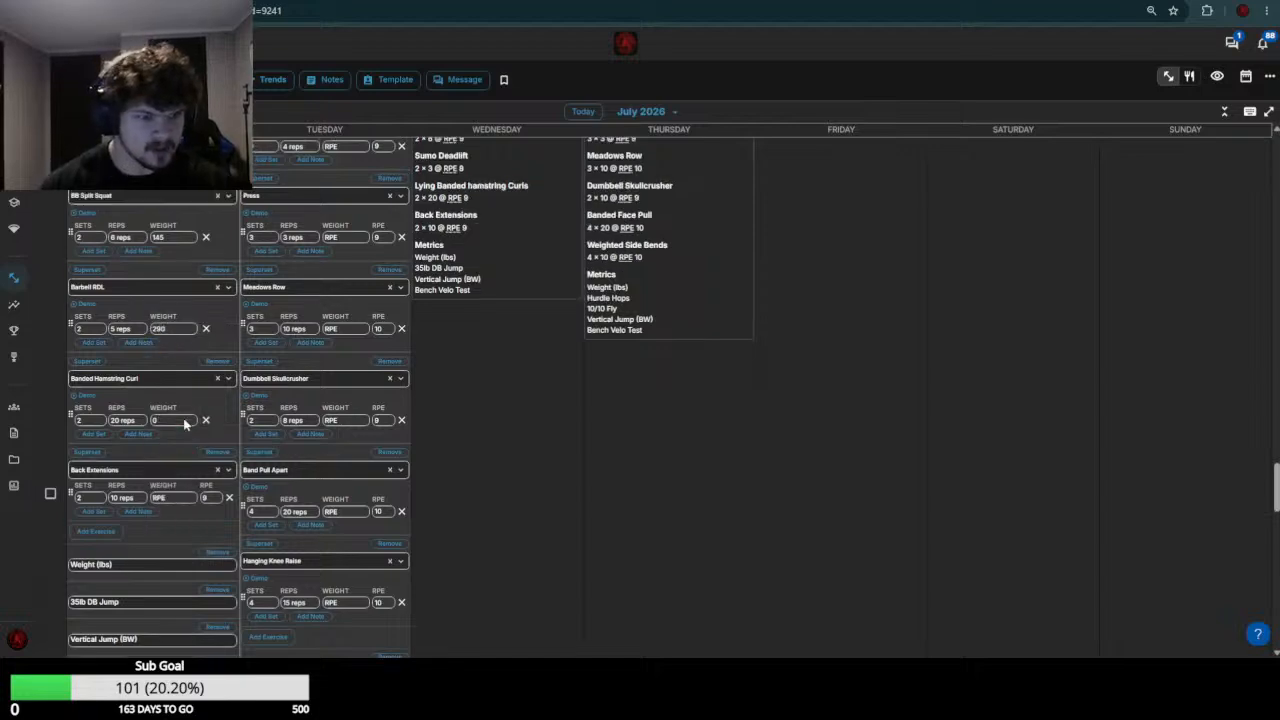
pyautogui.scroll(-4, 137, 362)
pyautogui.scroll(-1, 137, 362)
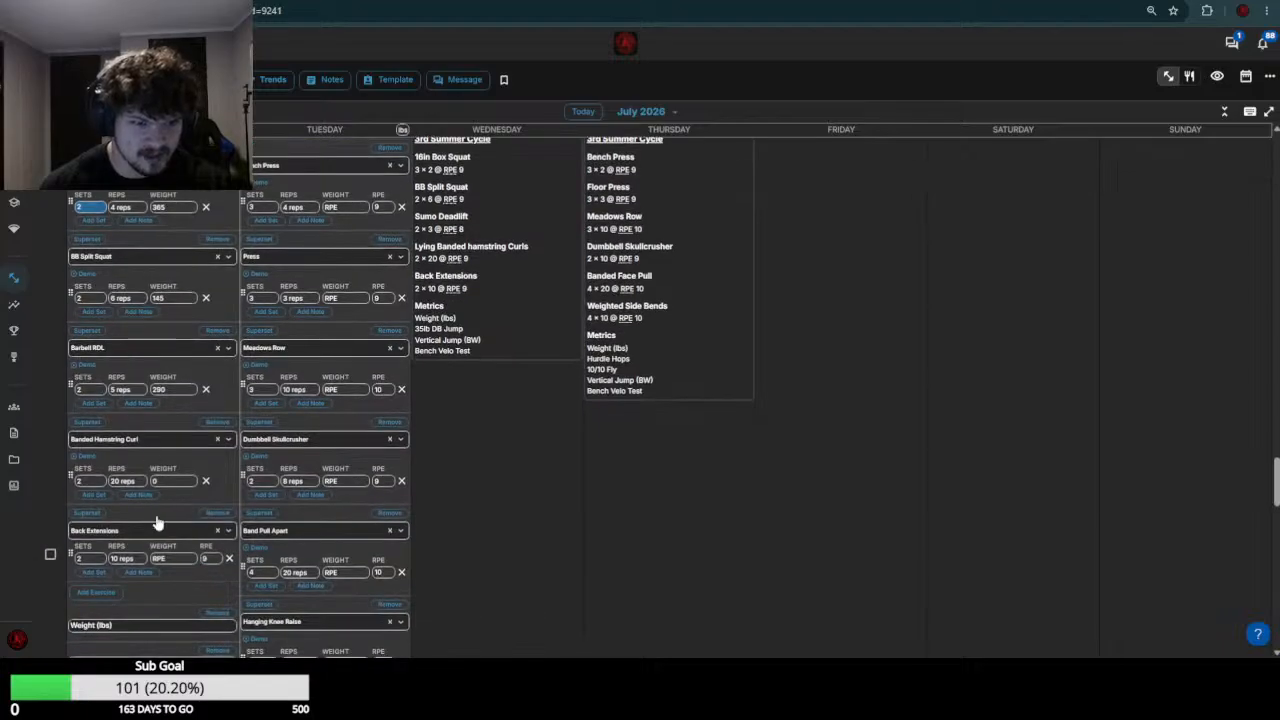
pyautogui.click(178, 563)
pyautogui.write('50')
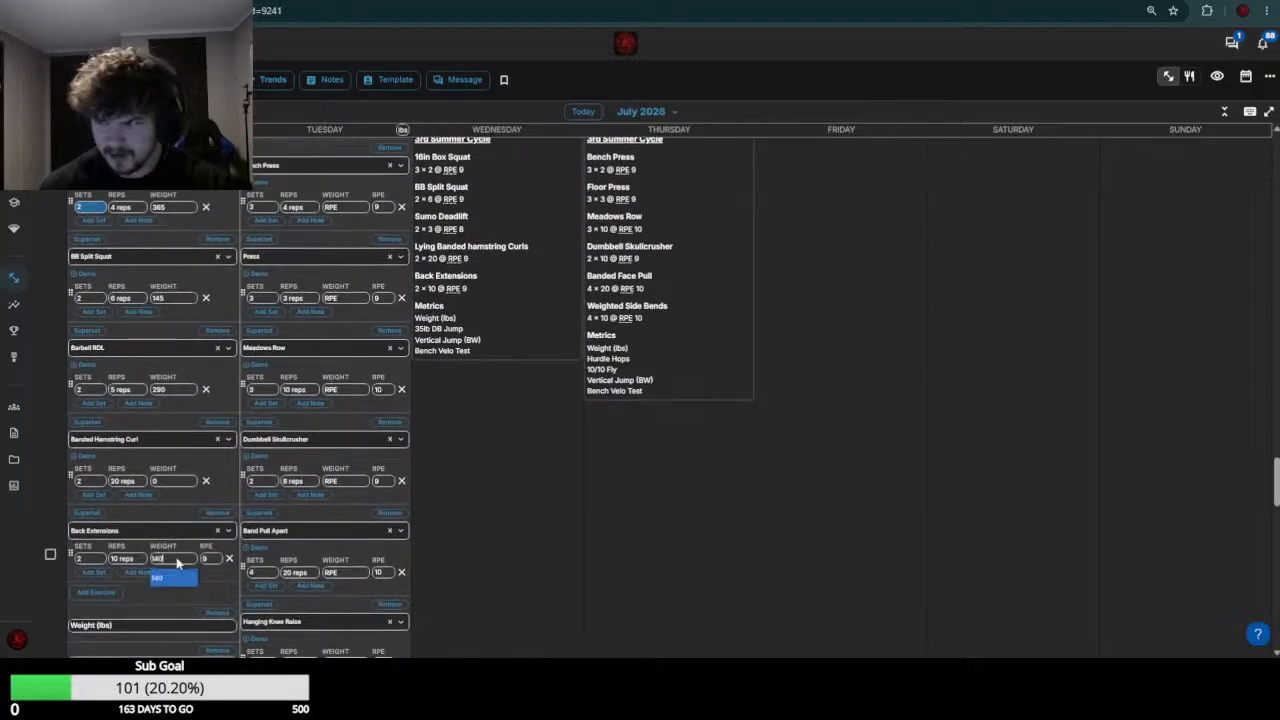
pyautogui.press('Return')
pyautogui.scroll(-4, 178, 563)
pyautogui.click(220, 403)
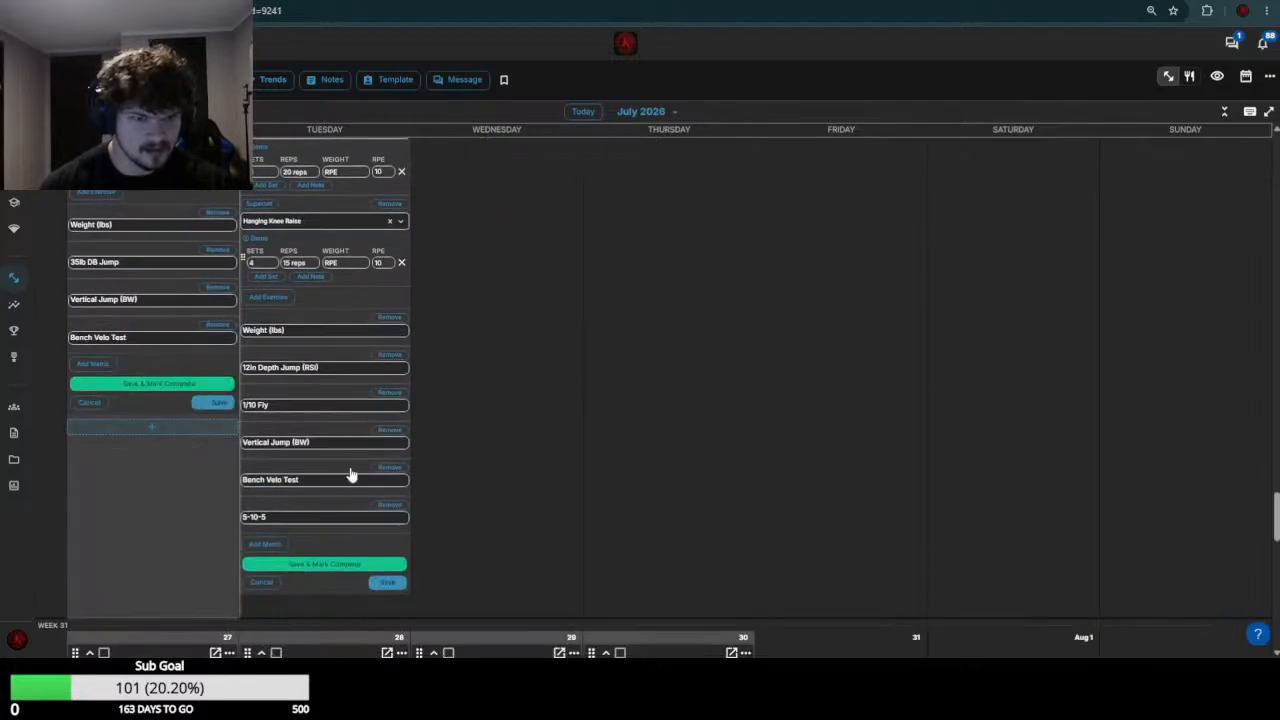
# Check the week 29 Bench Press results and set the July 21 Bench Press weight to the range 210-215
pyautogui.scroll(6, 350, 470)
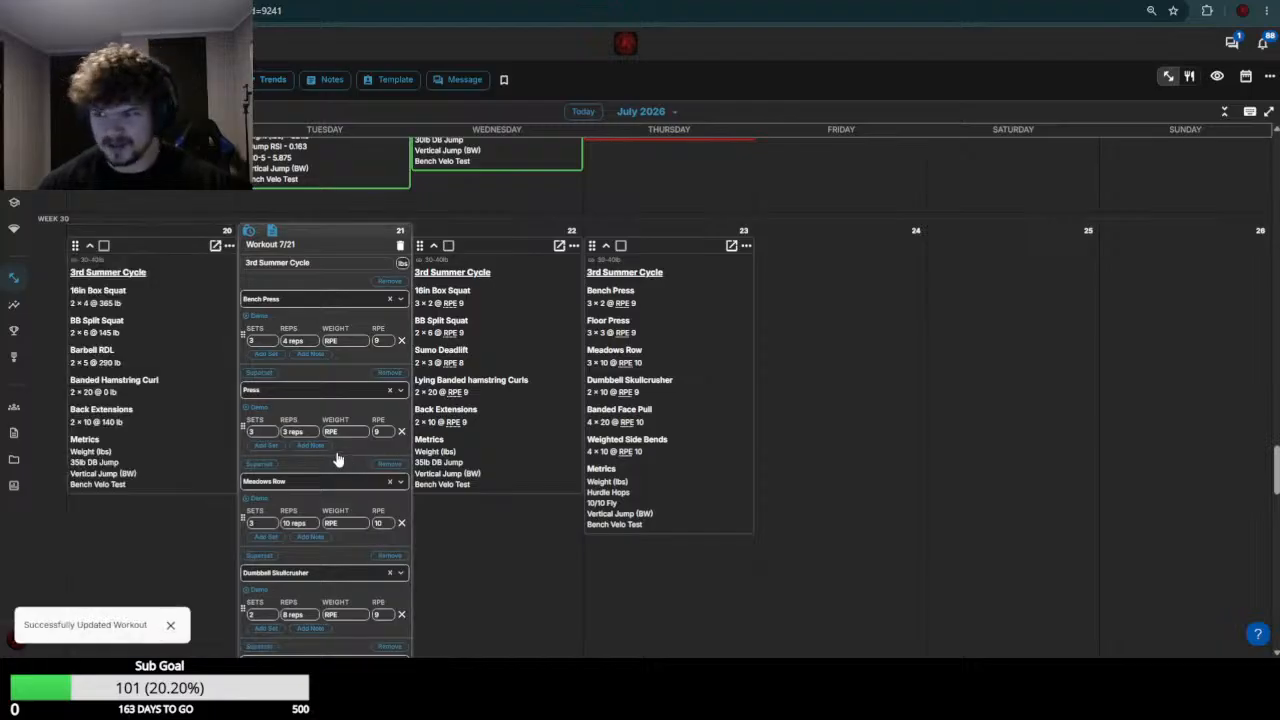
pyautogui.scroll(2, 335, 460)
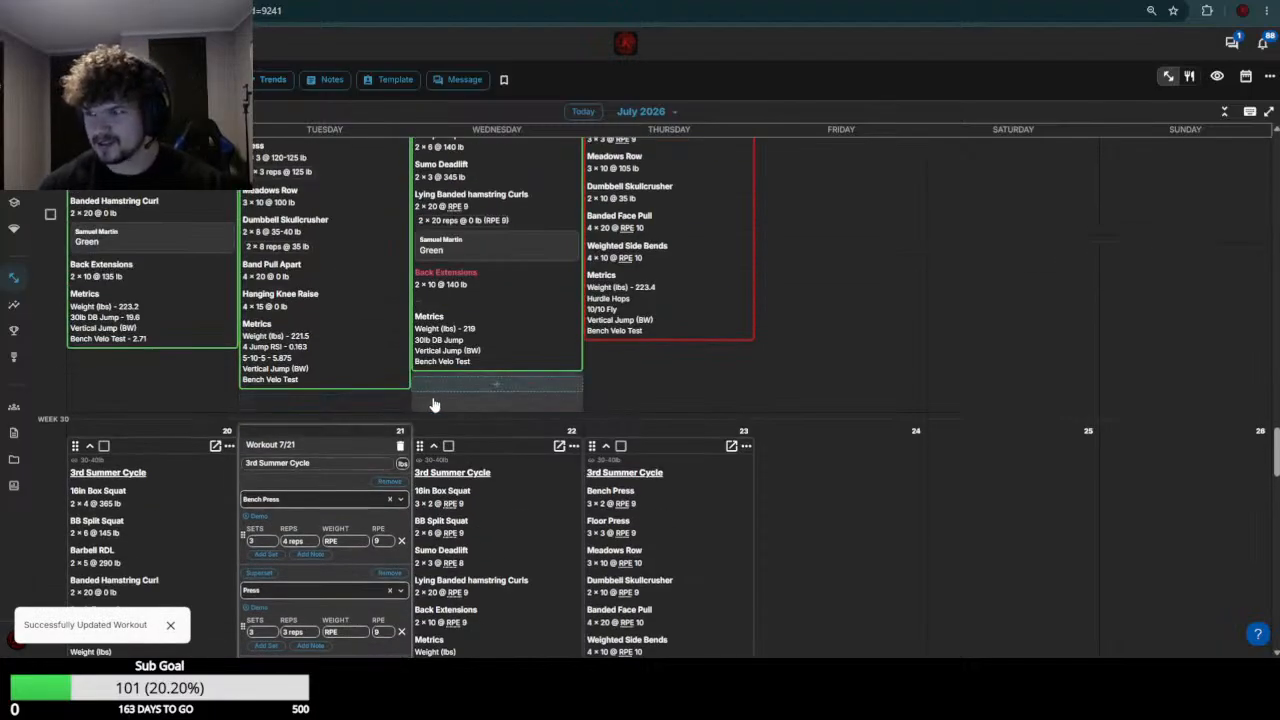
pyautogui.scroll(2, 320, 315)
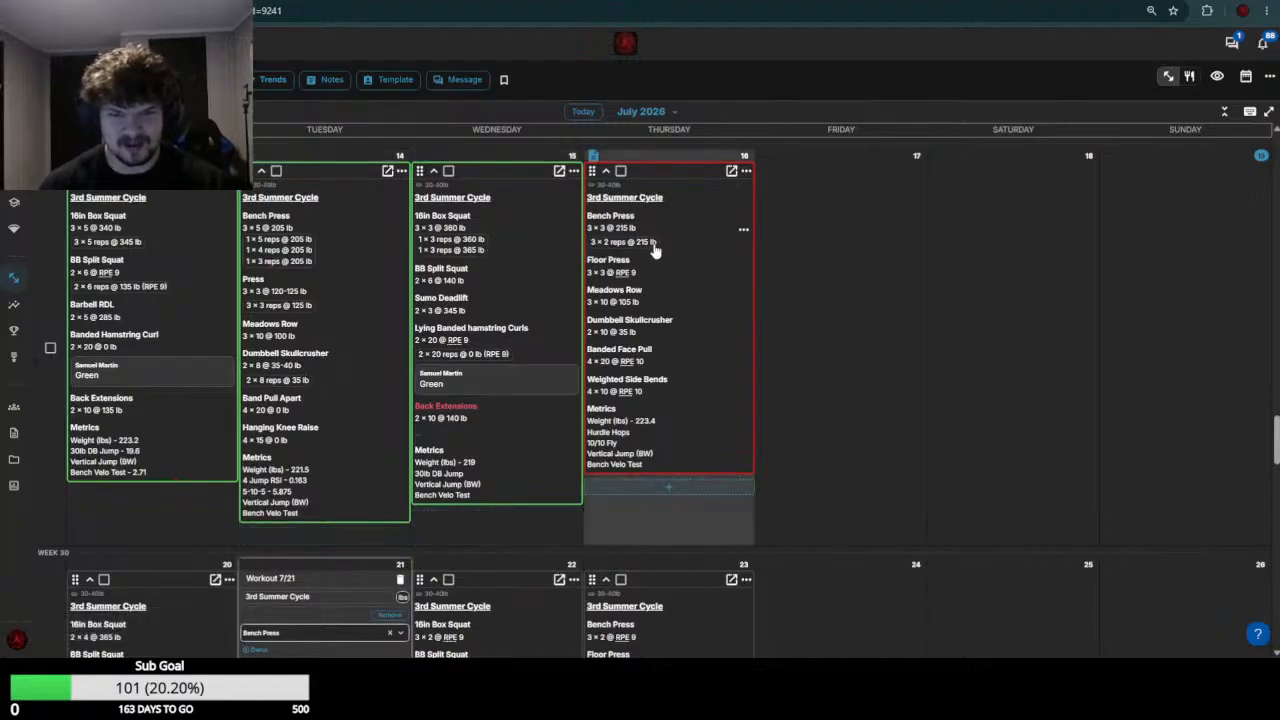
pyautogui.scroll(-7, 371, 329)
pyautogui.click(352, 207)
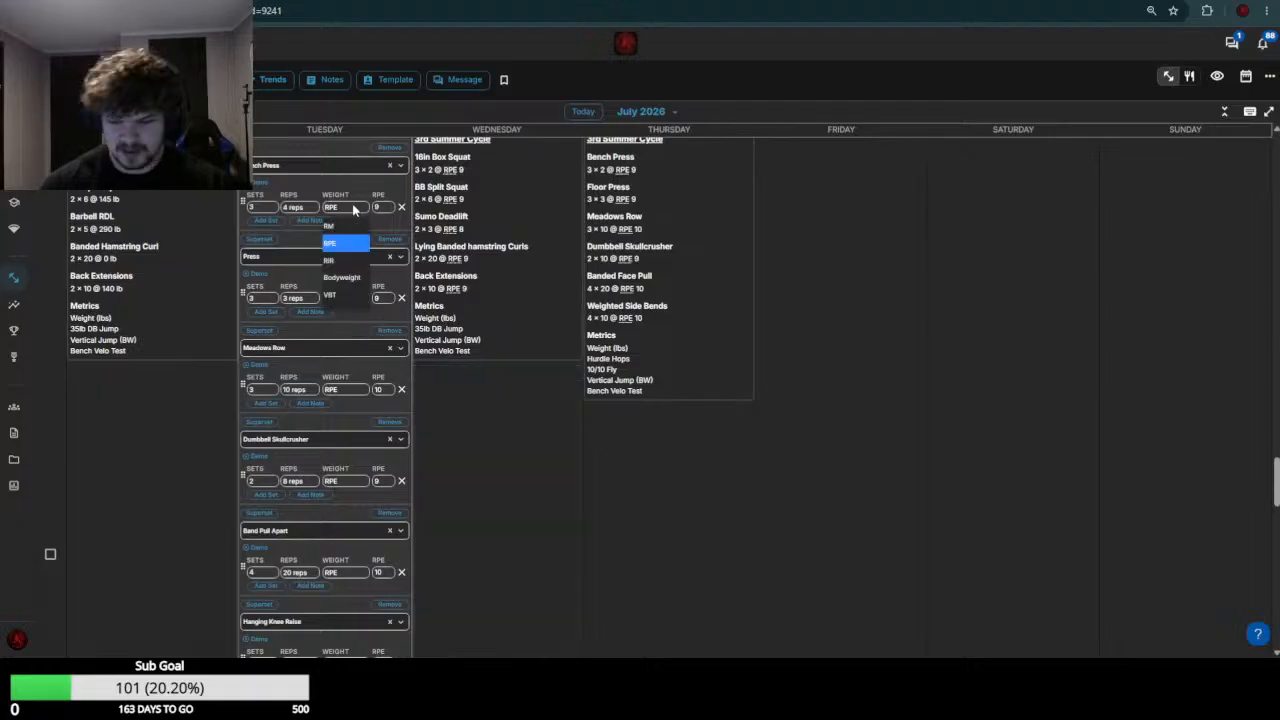
pyautogui.write('215')
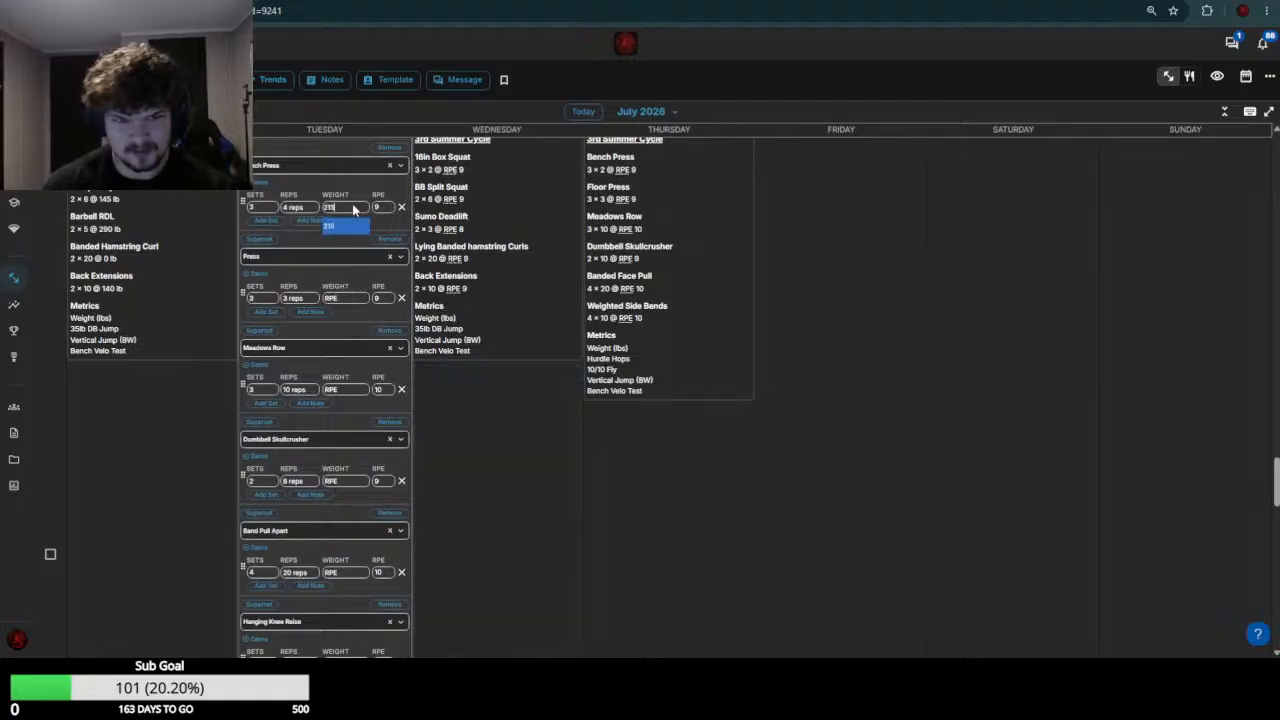
pyautogui.write('110')
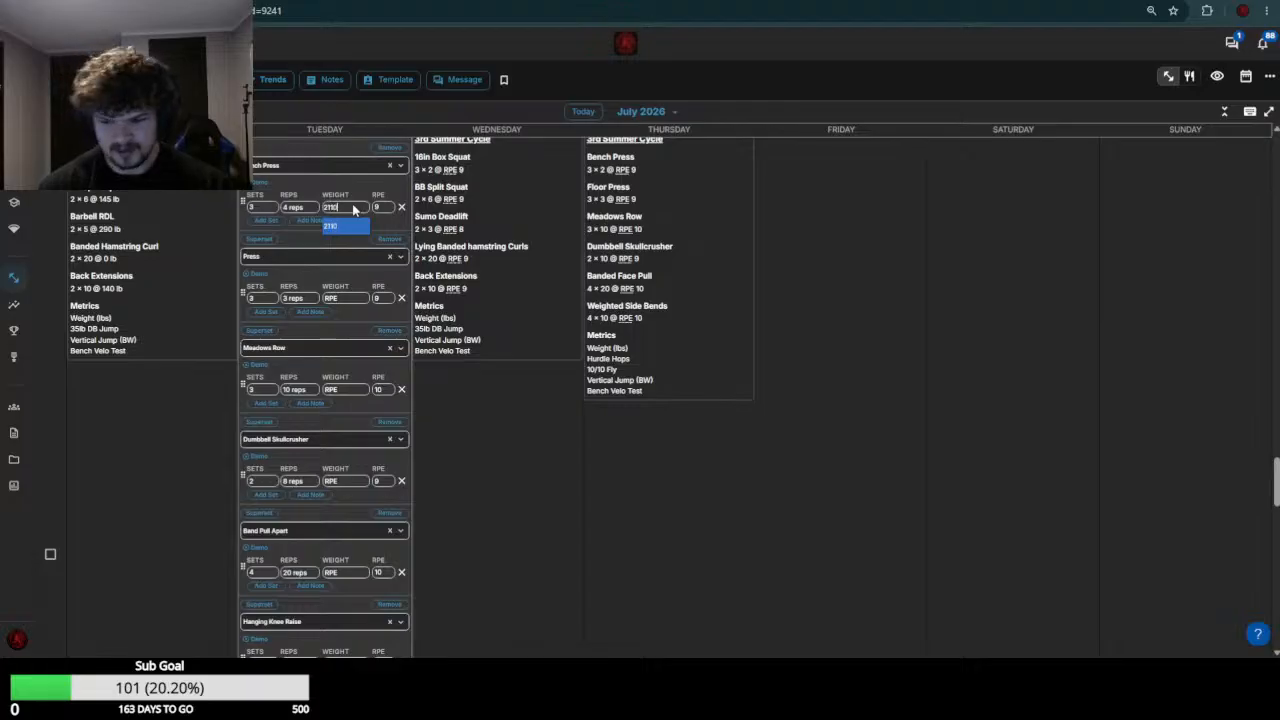
pyautogui.write('-215')
pyautogui.click(354, 210)
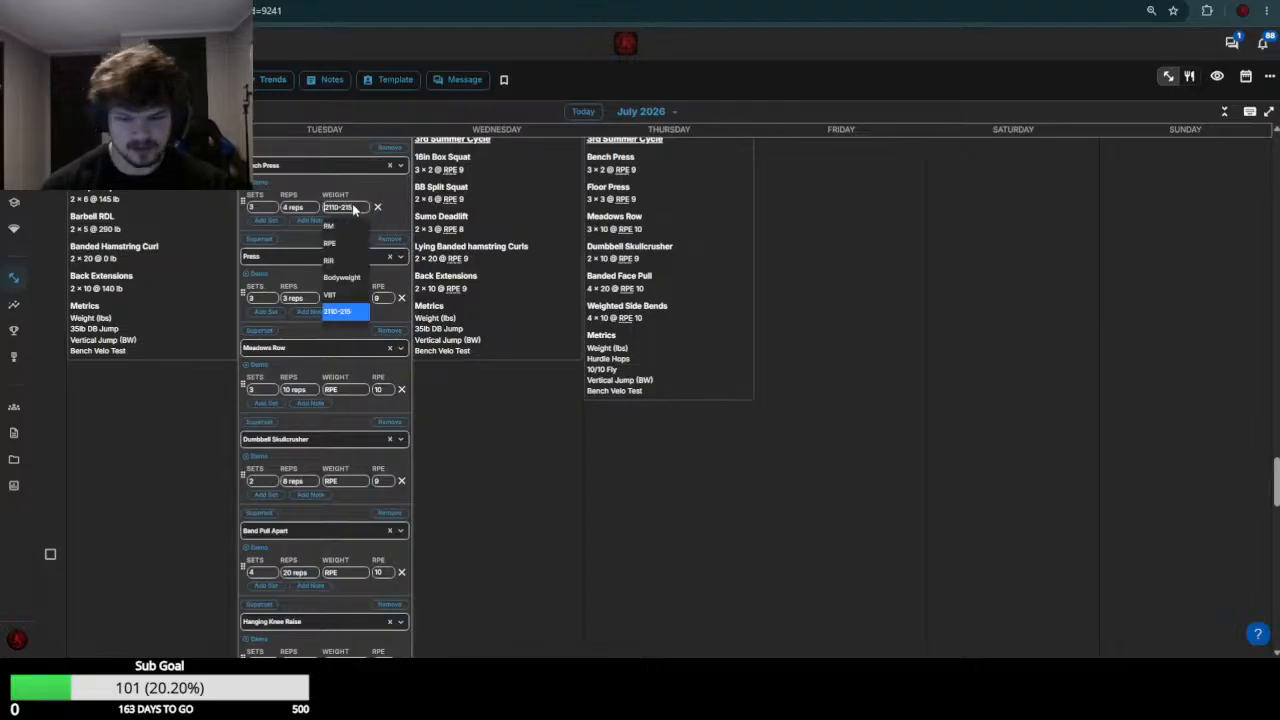
pyautogui.write('210-215')
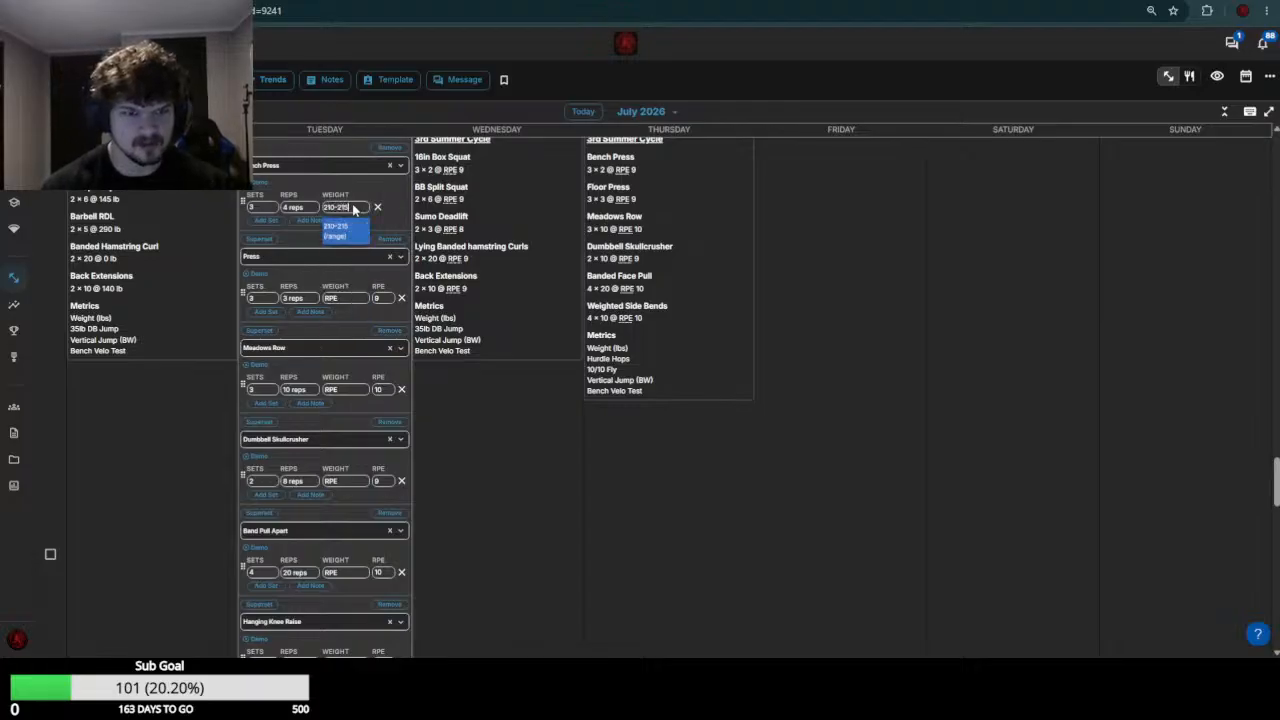
pyautogui.press('Return')
# Check the week 29 loads and set the July 21 Meadows Row weight to the range 105-110
pyautogui.scroll(3, 367, 411)
pyautogui.scroll(3, 367, 411)
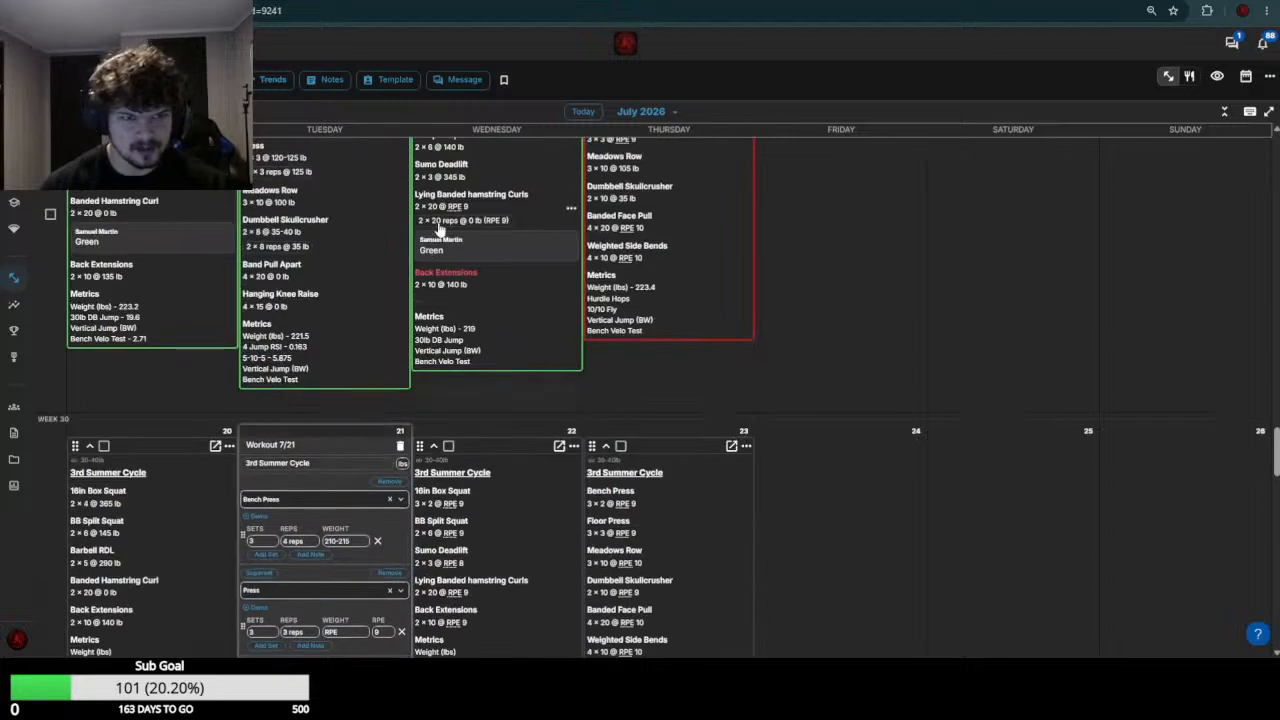
pyautogui.scroll(-6, 510, 325)
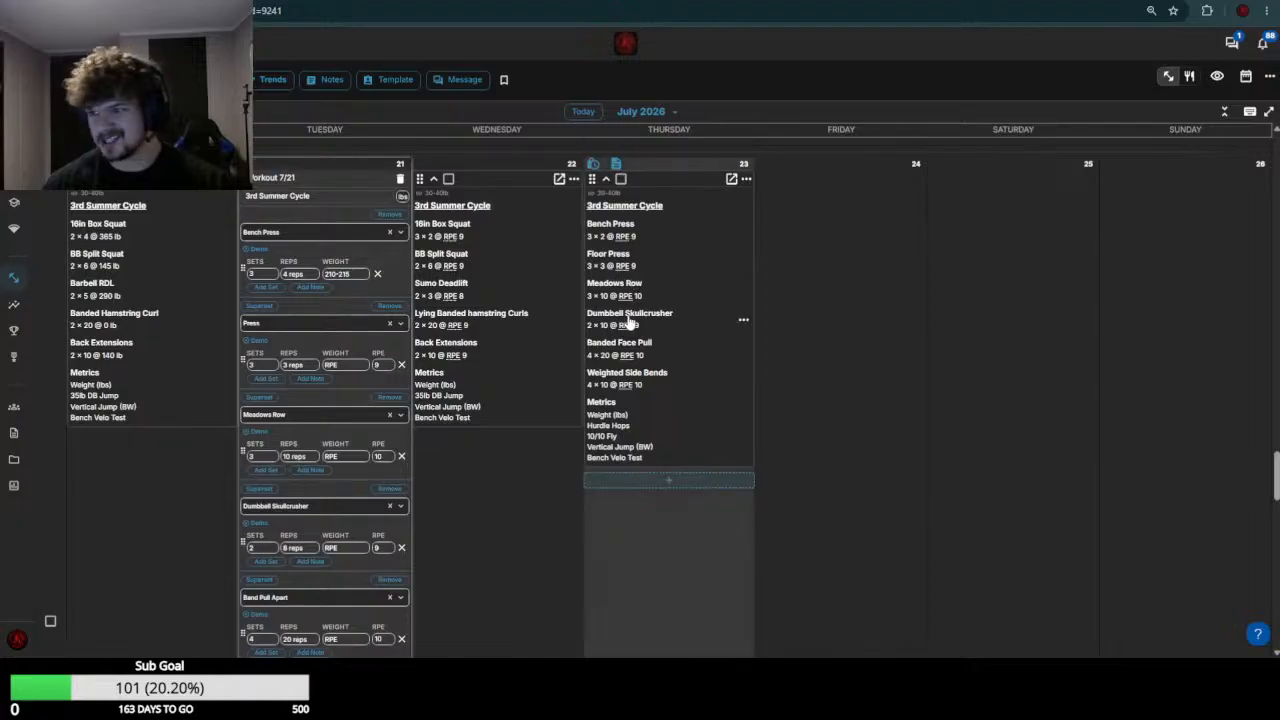
pyautogui.scroll(5, 600, 380)
pyautogui.scroll(3, 443, 398)
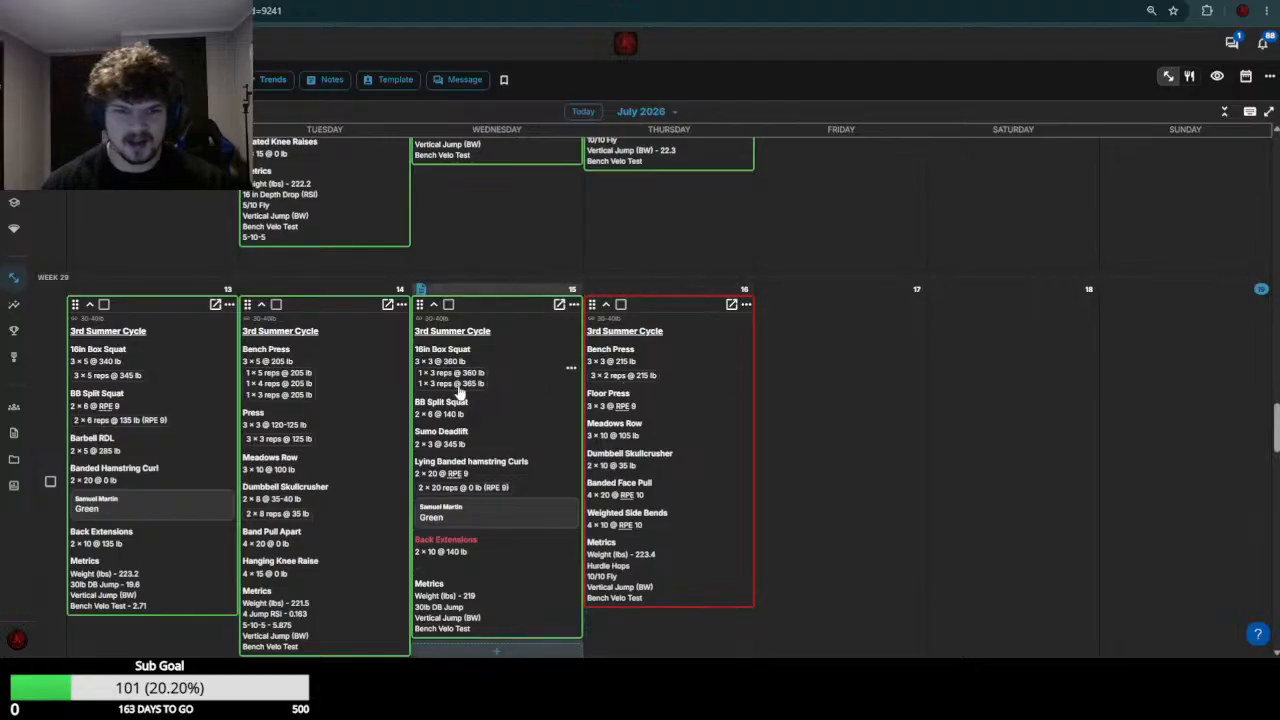
pyautogui.scroll(-3, 440, 390)
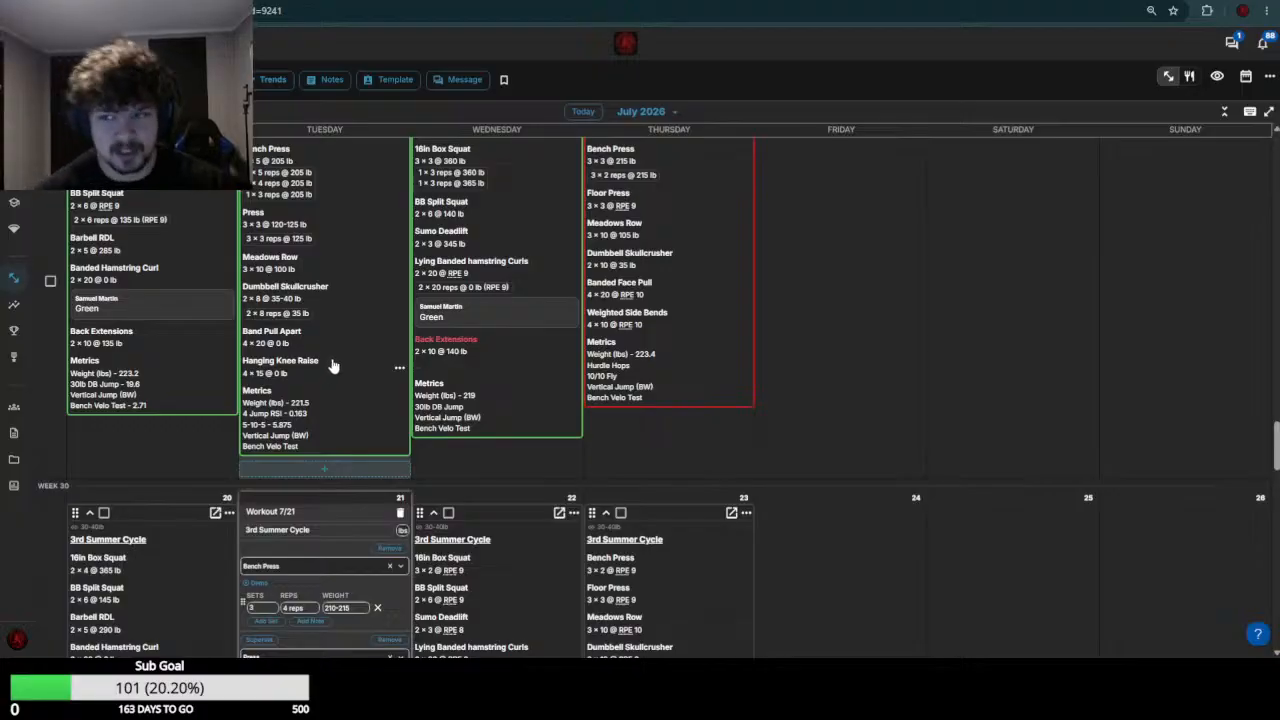
pyautogui.scroll(-1, 318, 412)
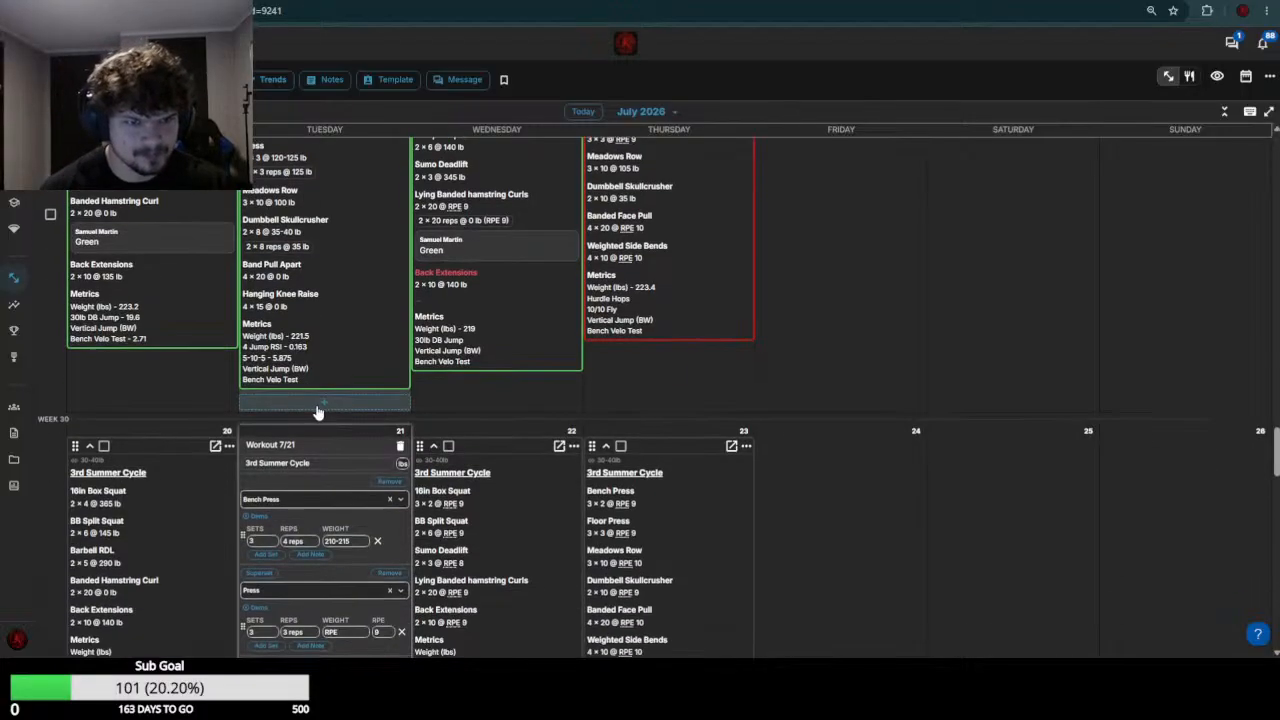
pyautogui.scroll(-5, 318, 412)
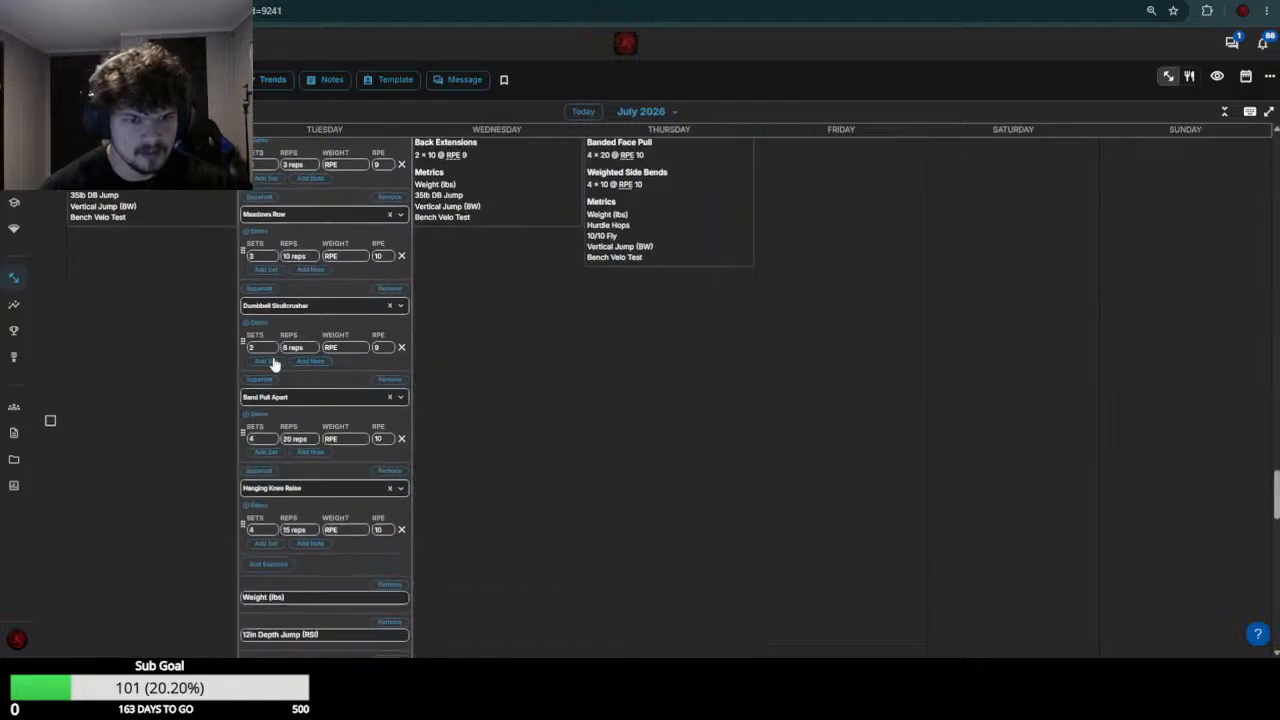
pyautogui.click(337, 256)
pyautogui.write('105')
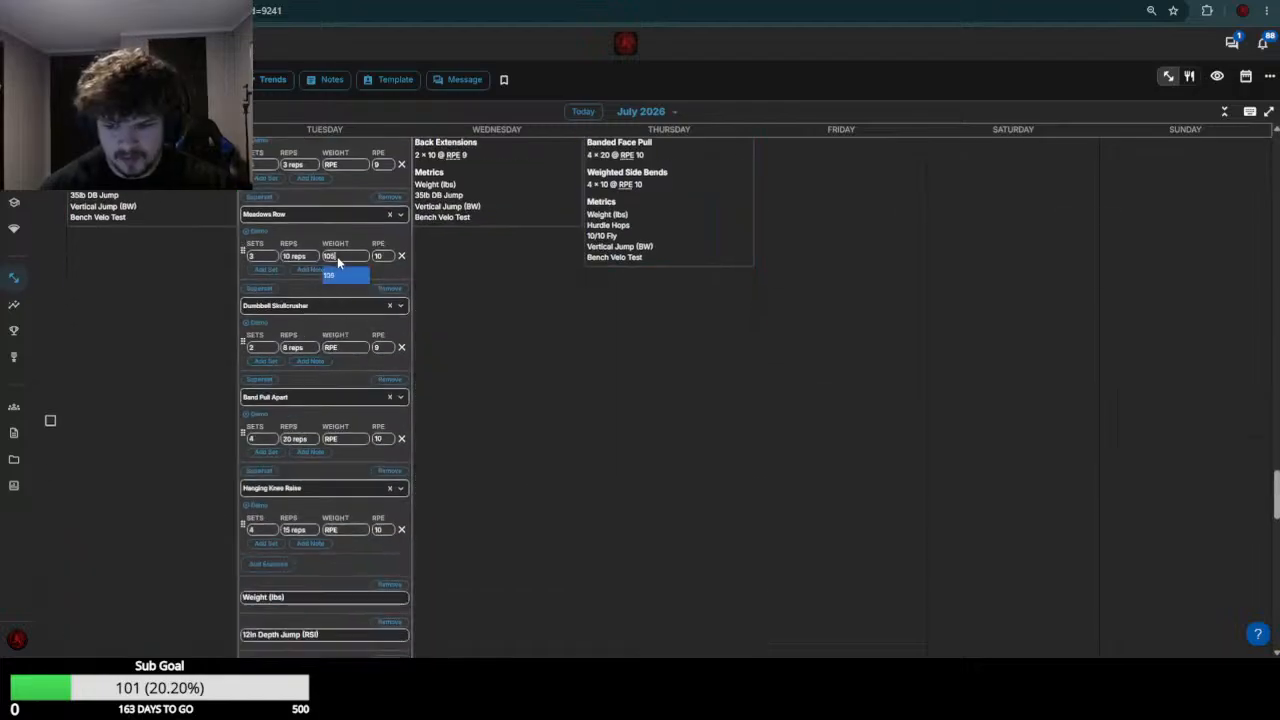
pyautogui.write('-3')
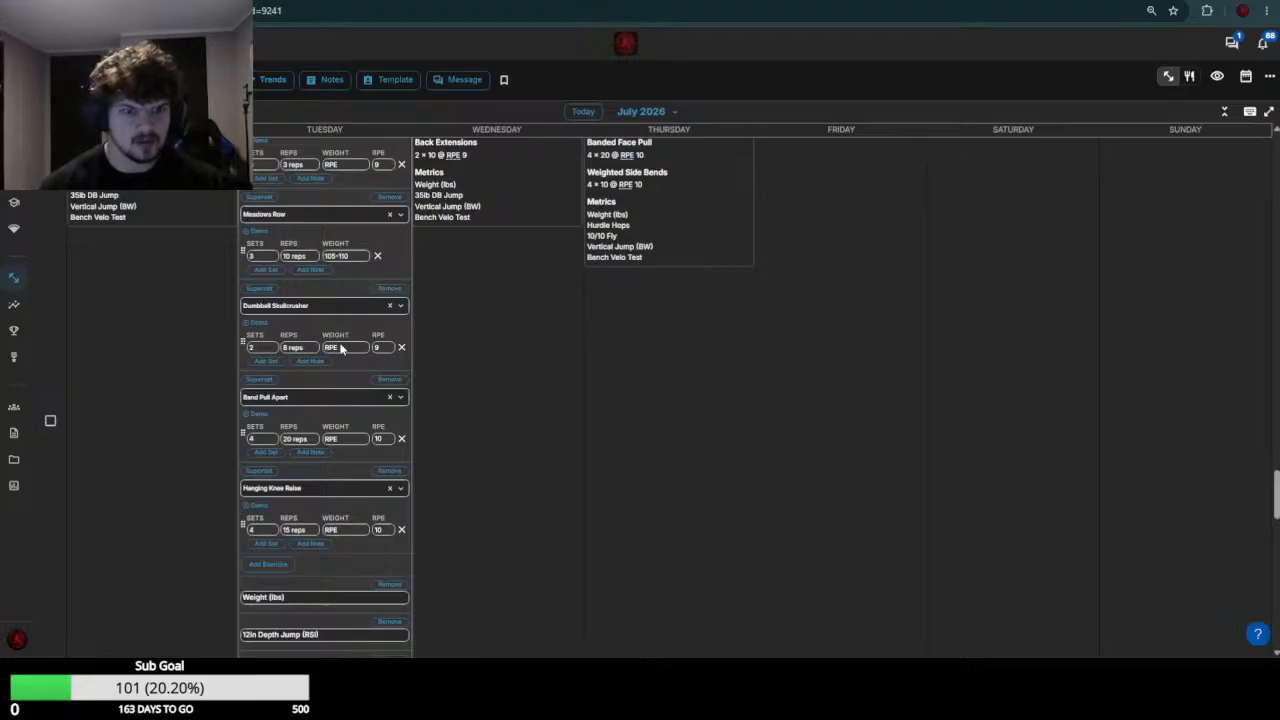
# Check the week 29 Dumbbell Skullcrusher results and set the July 21 Dumbbell Skullcrusher weight to the range 35-40
pyautogui.scroll(5, 342, 345)
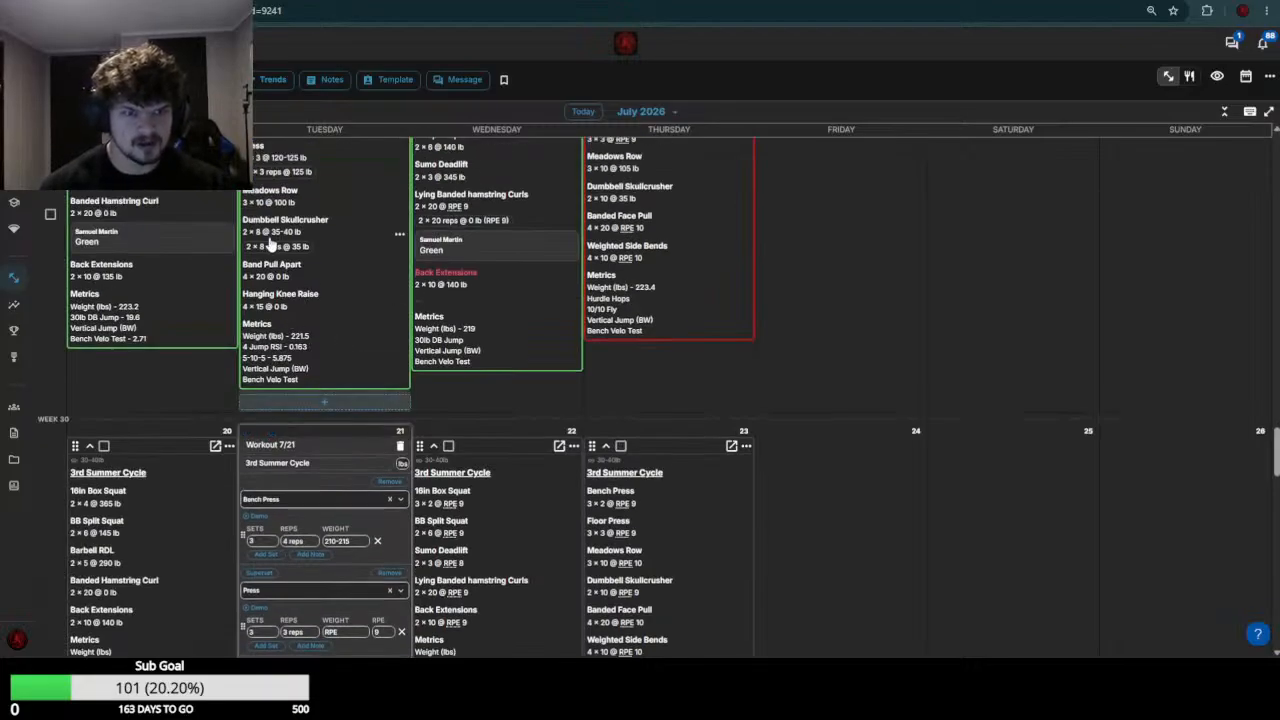
pyautogui.scroll(-4, 189, 349)
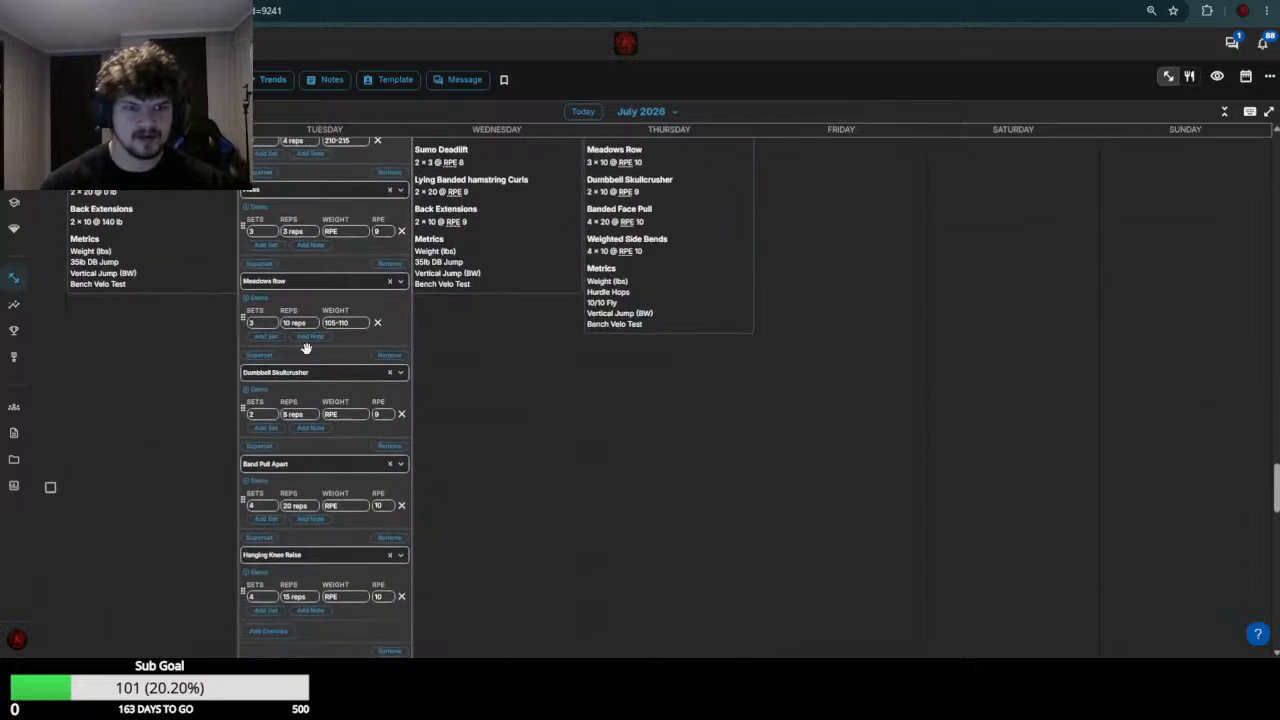
pyautogui.click(340, 414)
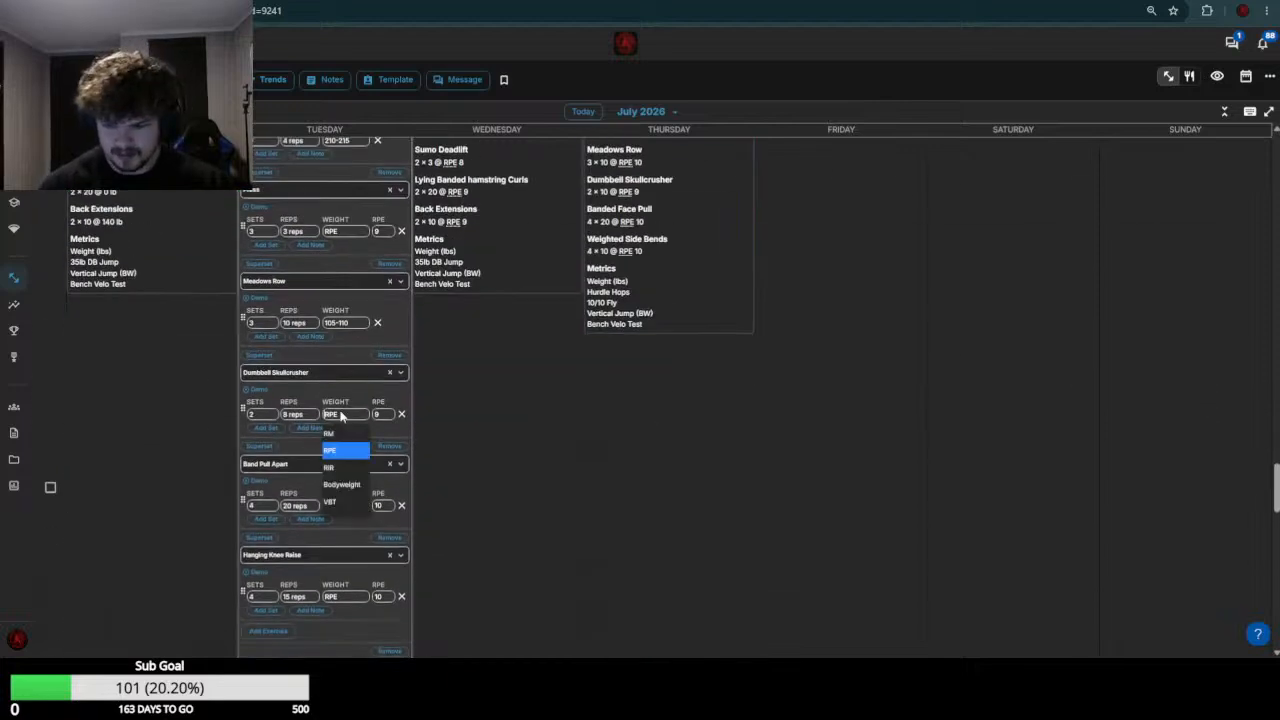
pyautogui.write('35-40')
pyautogui.press('Return')
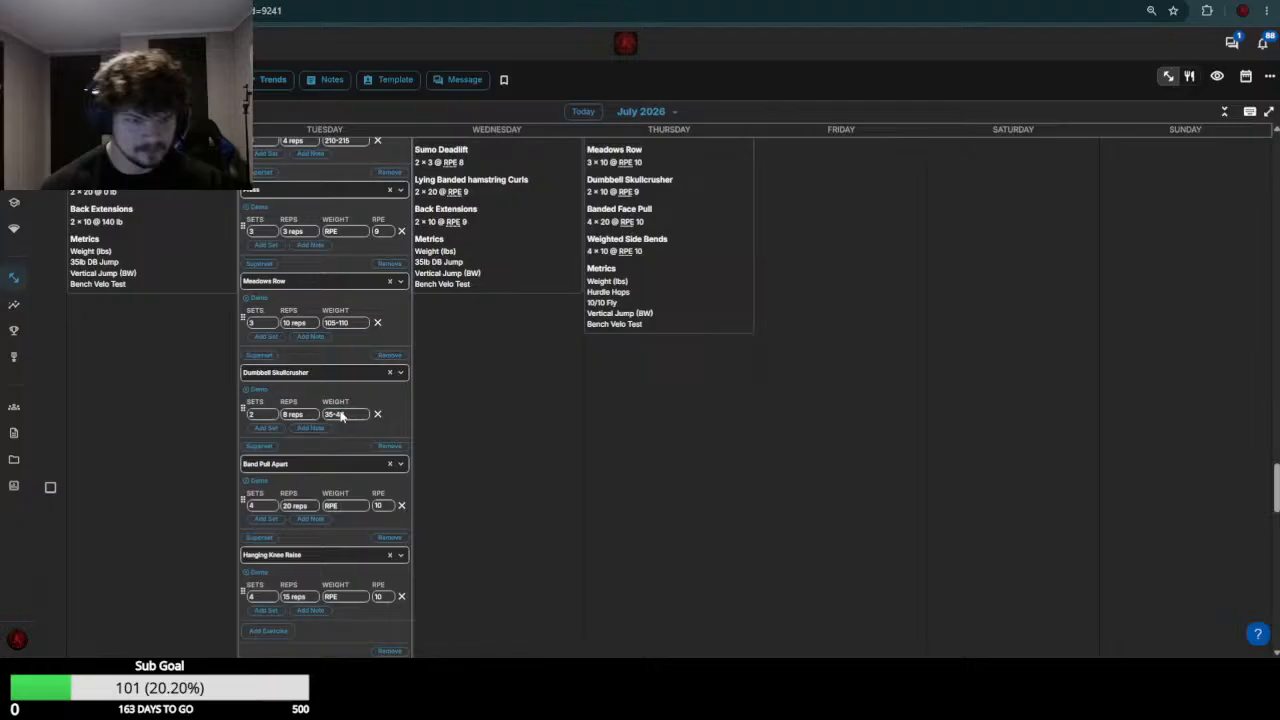
# Set the July 21 Band Pull Apart and Hanging Knee Raise weights to 0 and save the workout
pyautogui.click(342, 504)
pyautogui.write('0')
pyautogui.press('Return')
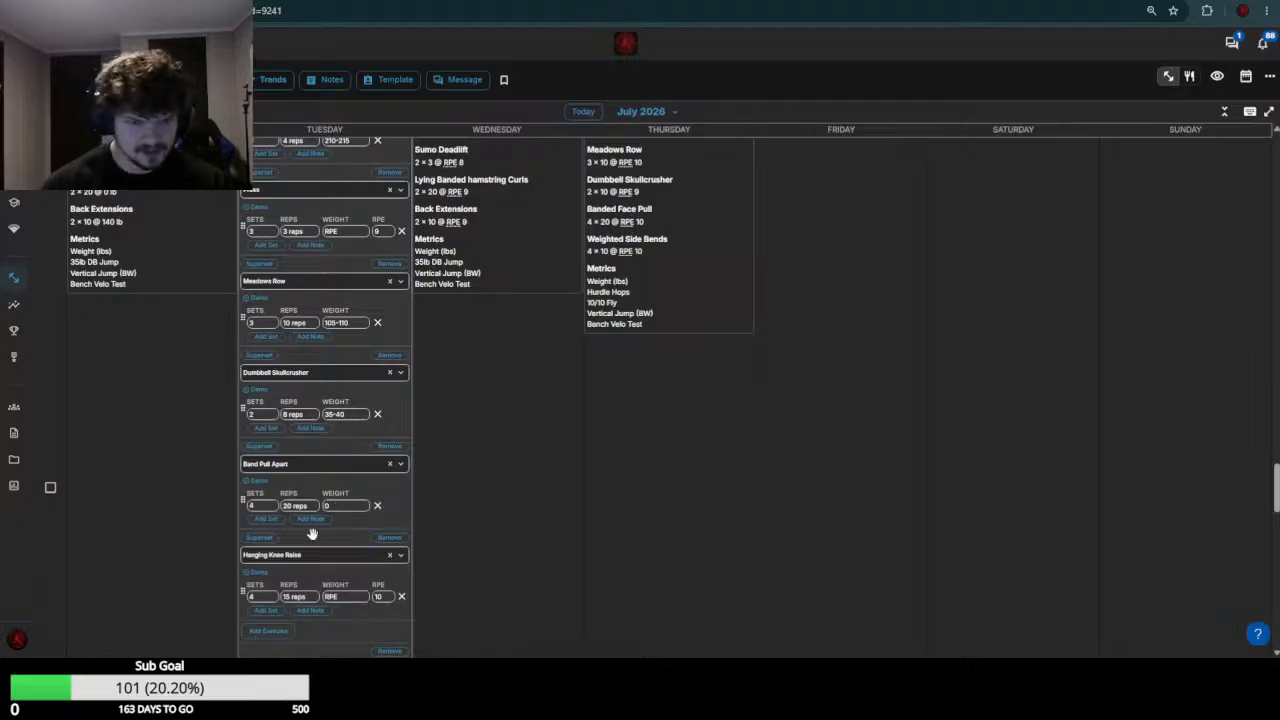
pyautogui.click(339, 600)
pyautogui.write('0')
pyautogui.press('Return')
pyautogui.scroll(-5, 395, 485)
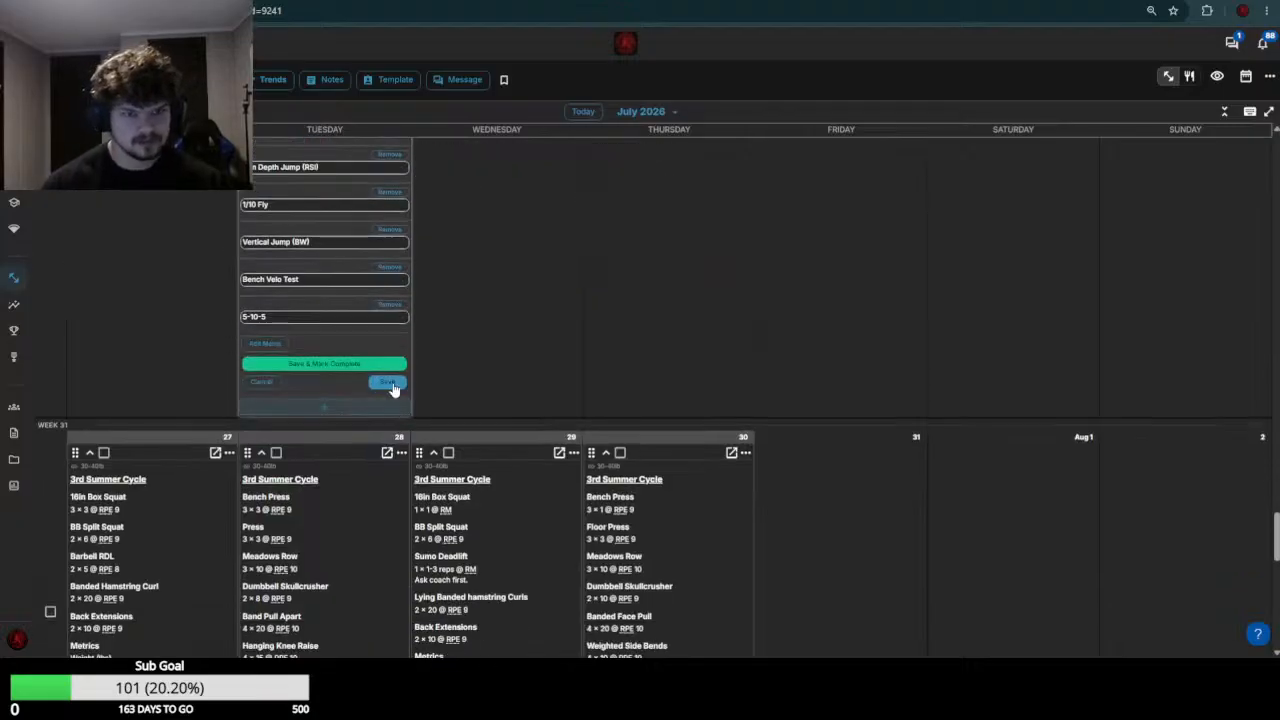
pyautogui.click(388, 384)
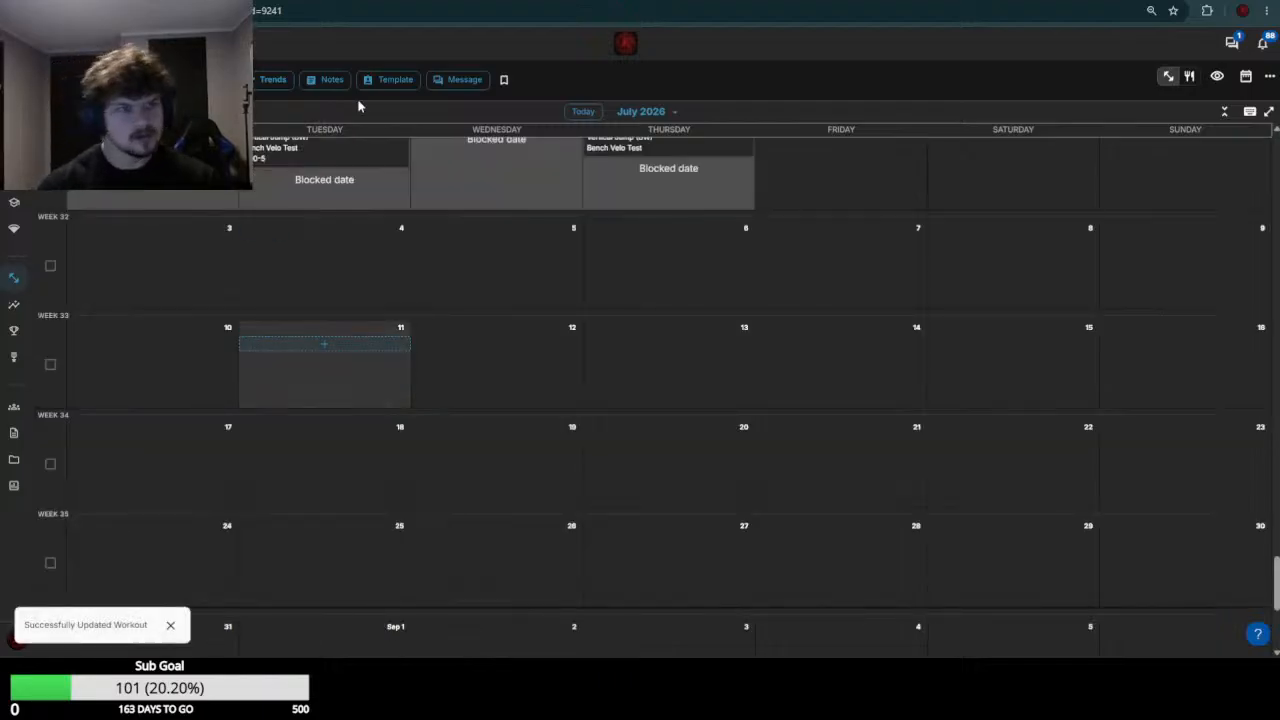
# Switch to the next athlete's calendar and leave only the July 21 workout open for editing, closing the July 20 editor
pyautogui.scroll(4, 320, 360)
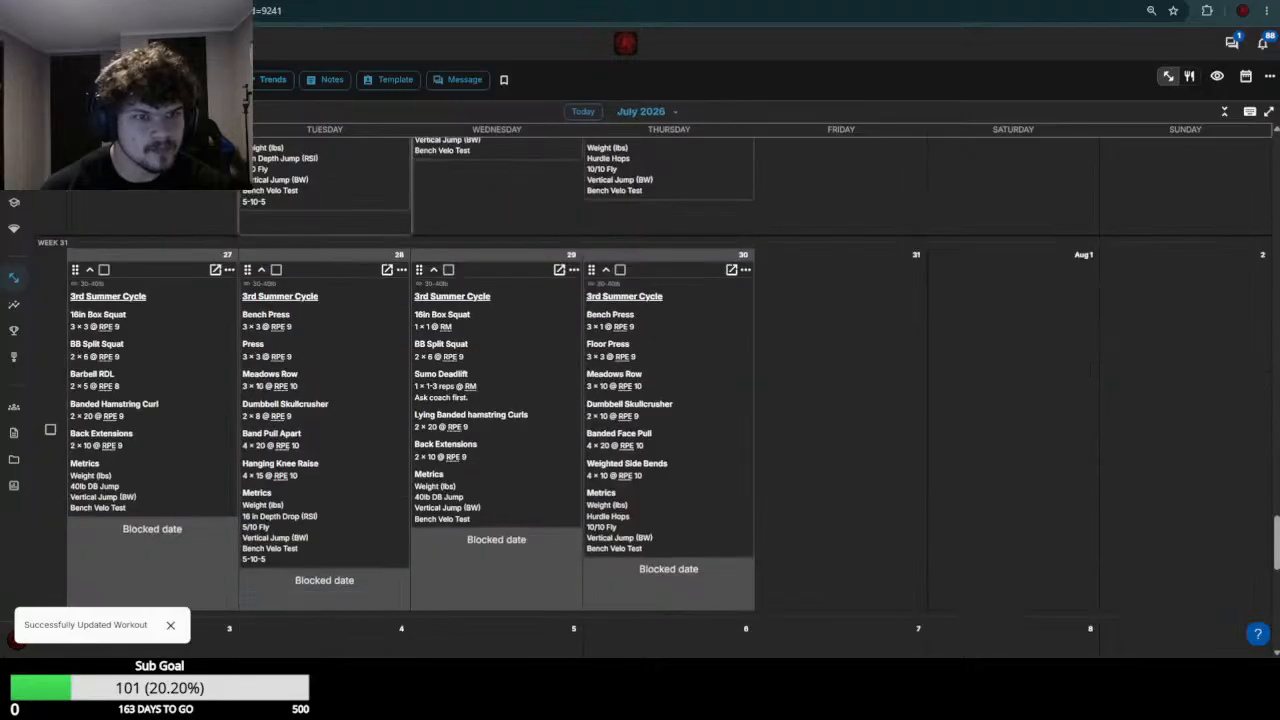
pyautogui.scroll(5, 500, 400)
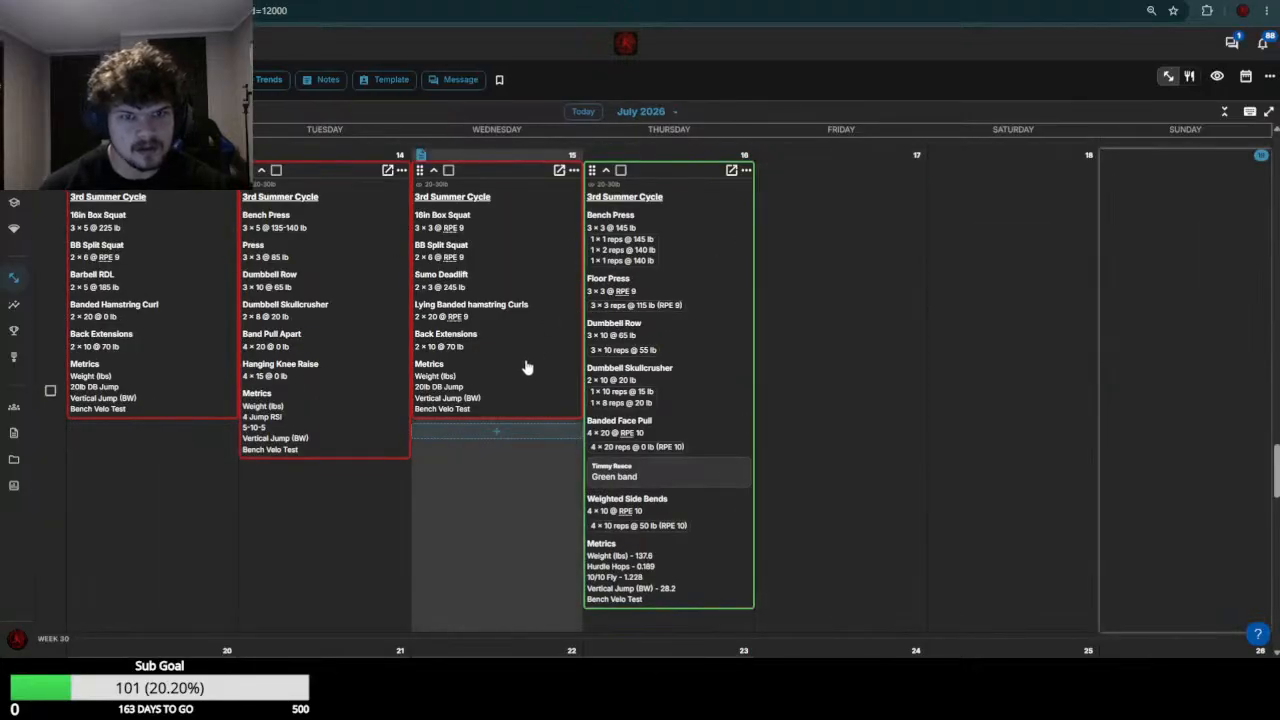
pyautogui.scroll(-2, 325, 373)
pyautogui.scroll(-1, 325, 373)
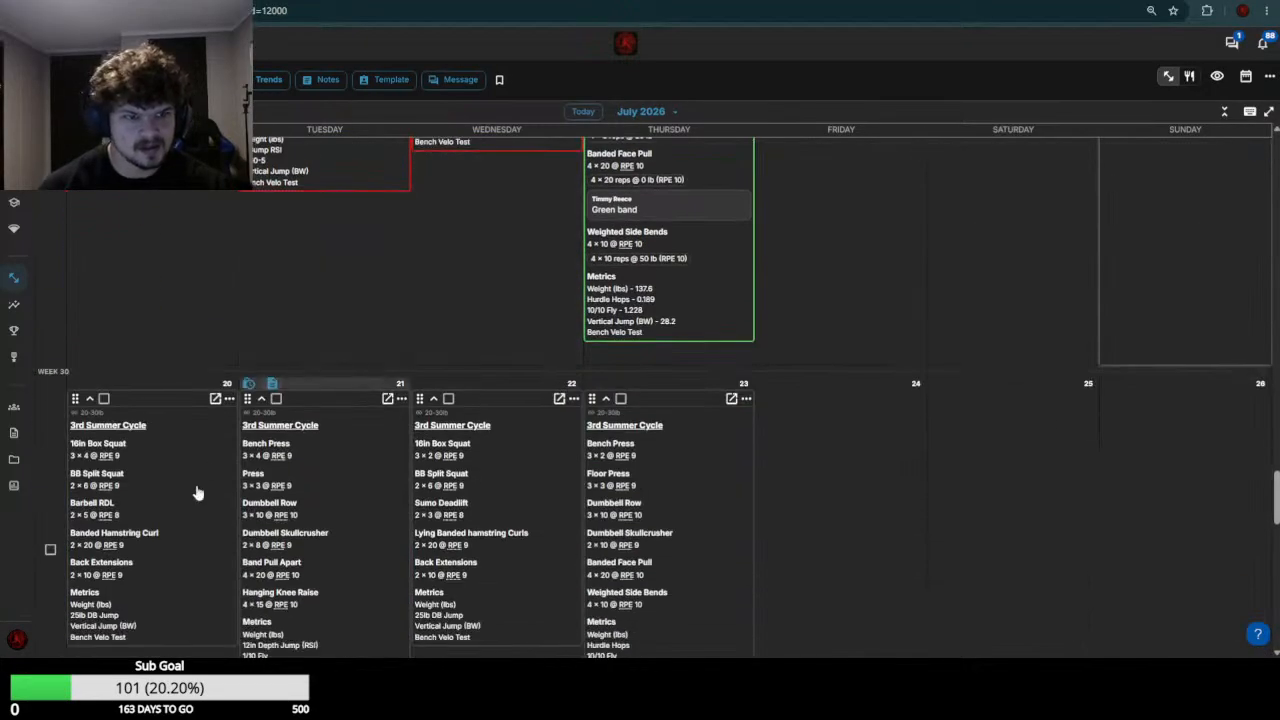
pyautogui.click(305, 496)
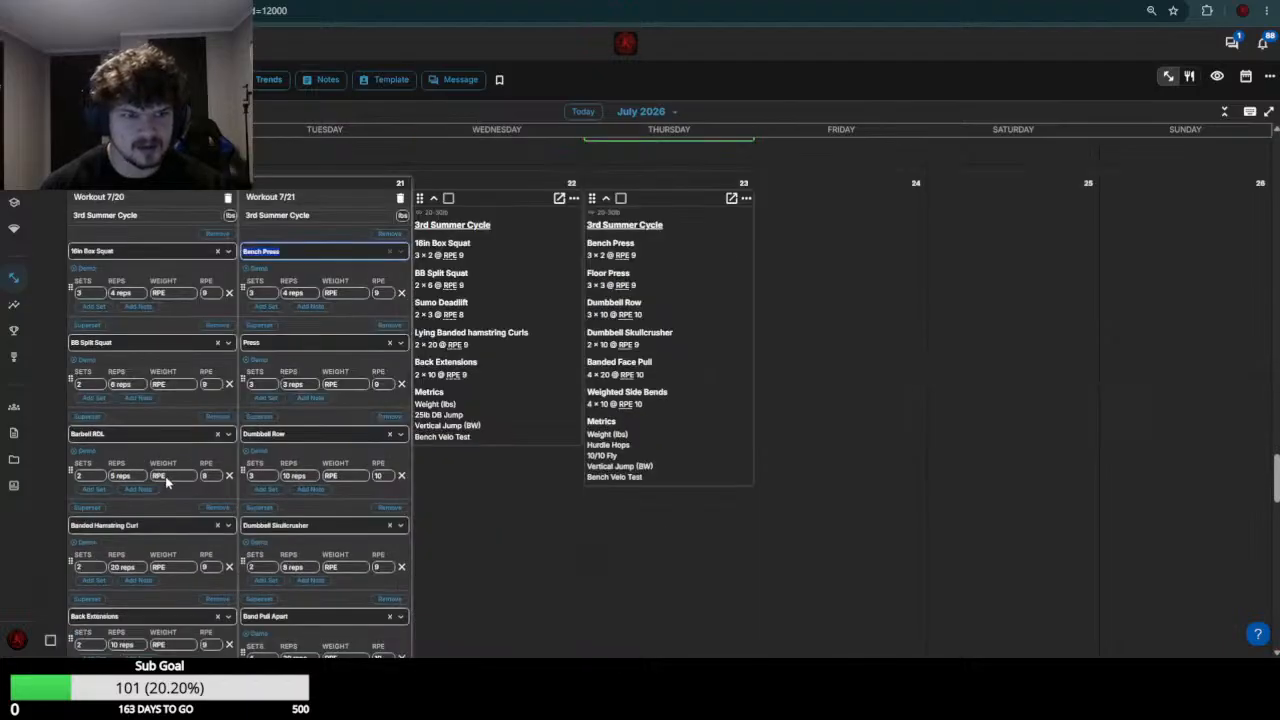
pyautogui.scroll(-2, 166, 480)
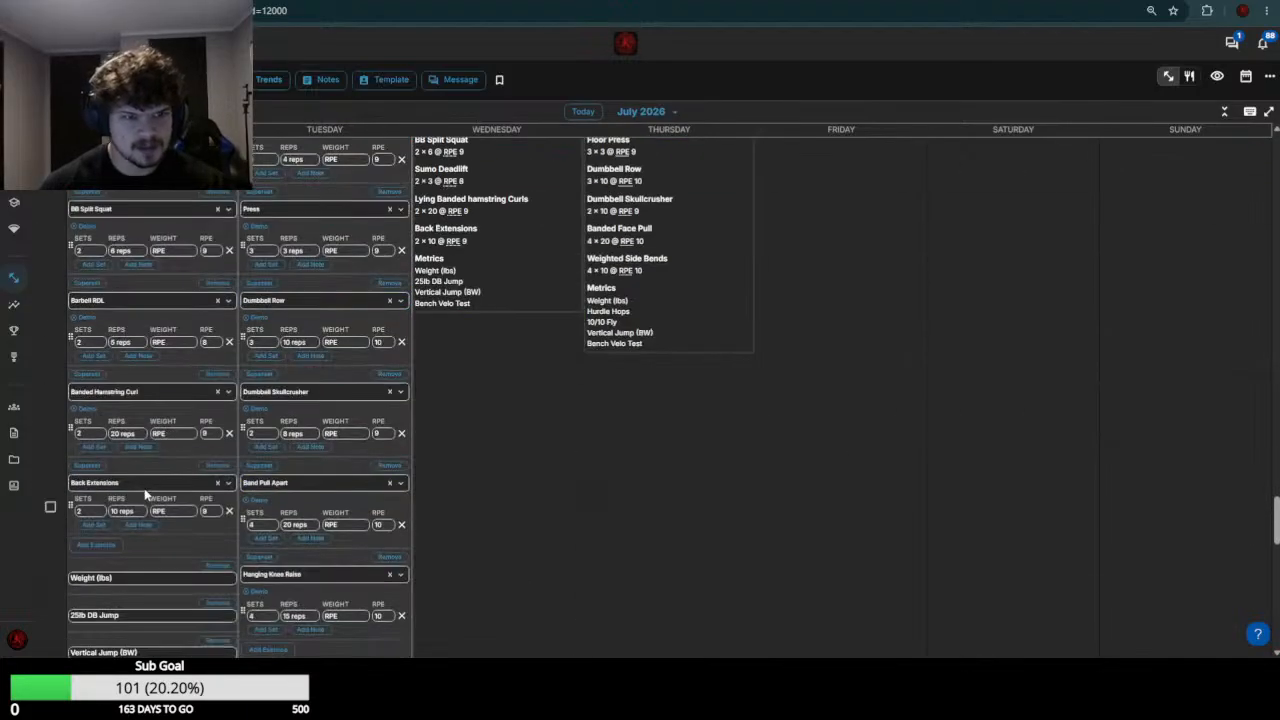
pyautogui.scroll(-5, 145, 495)
pyautogui.click(80, 423)
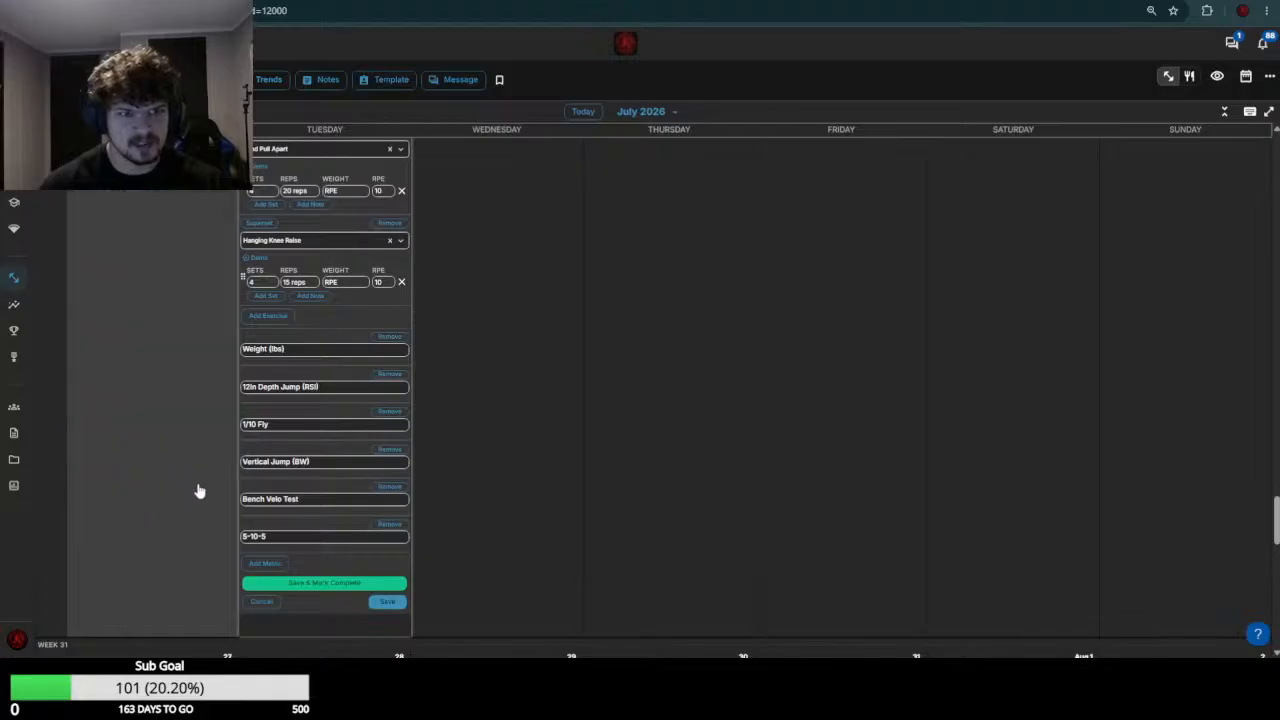
# Check the week 29 Bench Press results and set the July 21 Bench Press weight to 140
pyautogui.scroll(13, 199, 490)
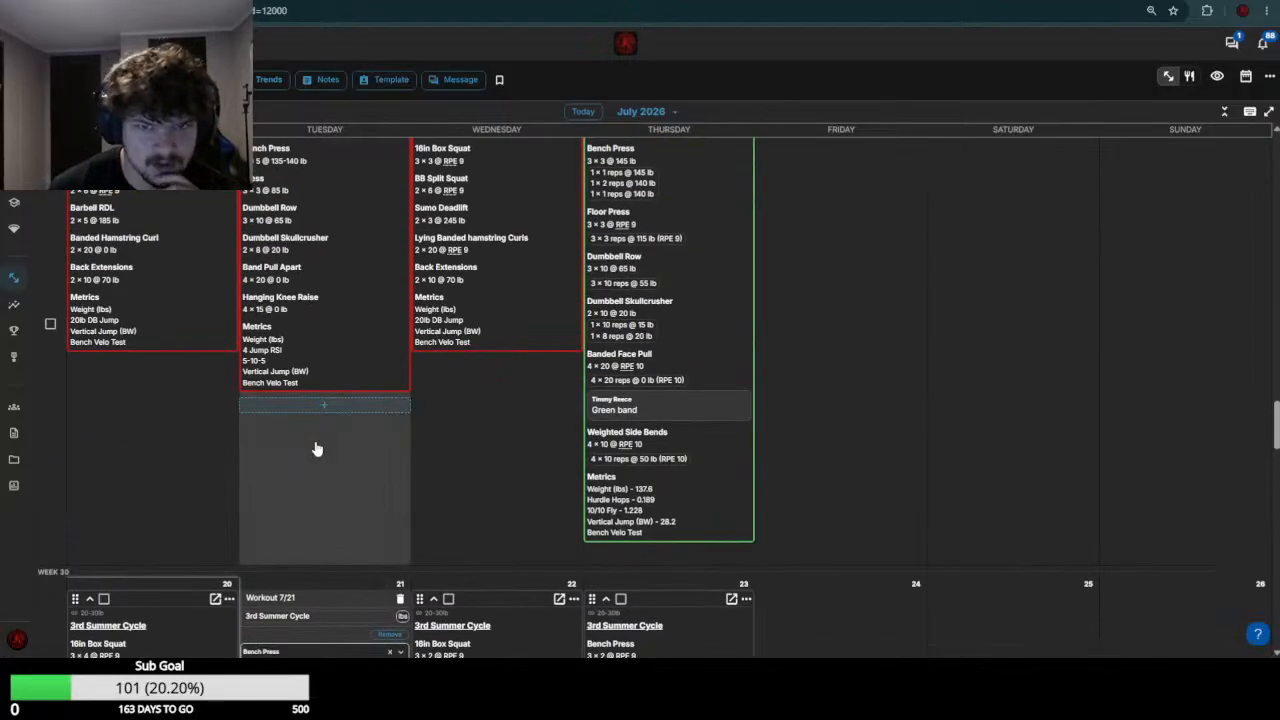
pyautogui.scroll(3, 316, 449)
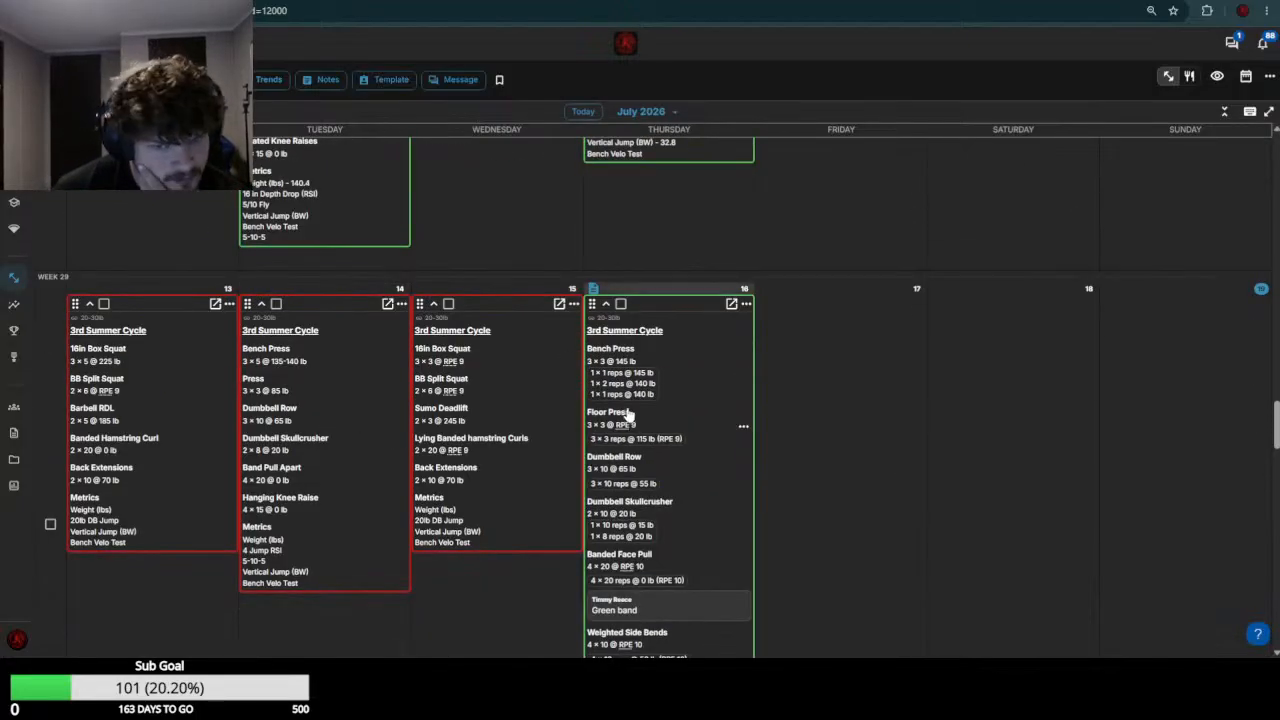
pyautogui.scroll(-9, 346, 334)
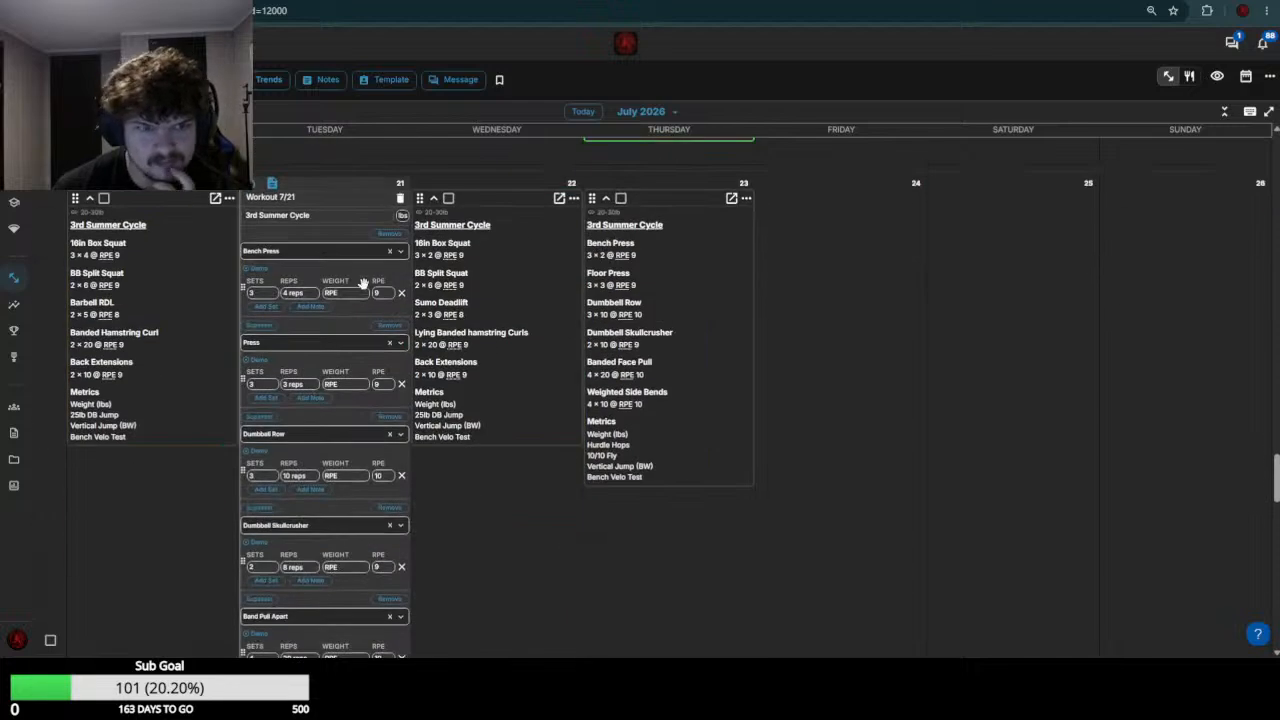
pyautogui.click(353, 290)
pyautogui.click(353, 290)
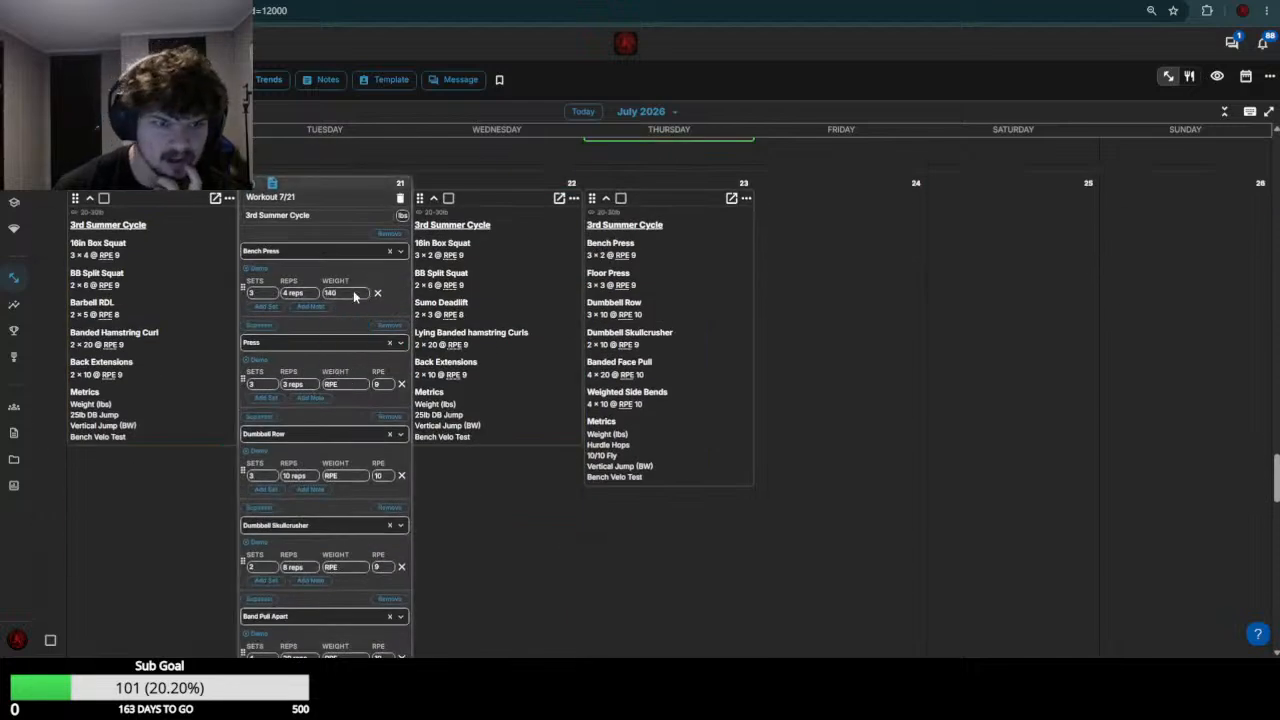
# Check the week 29 Press load and set the July 21 Press weight to 85
pyautogui.scroll(6, 340, 320)
pyautogui.scroll(-5, 420, 477)
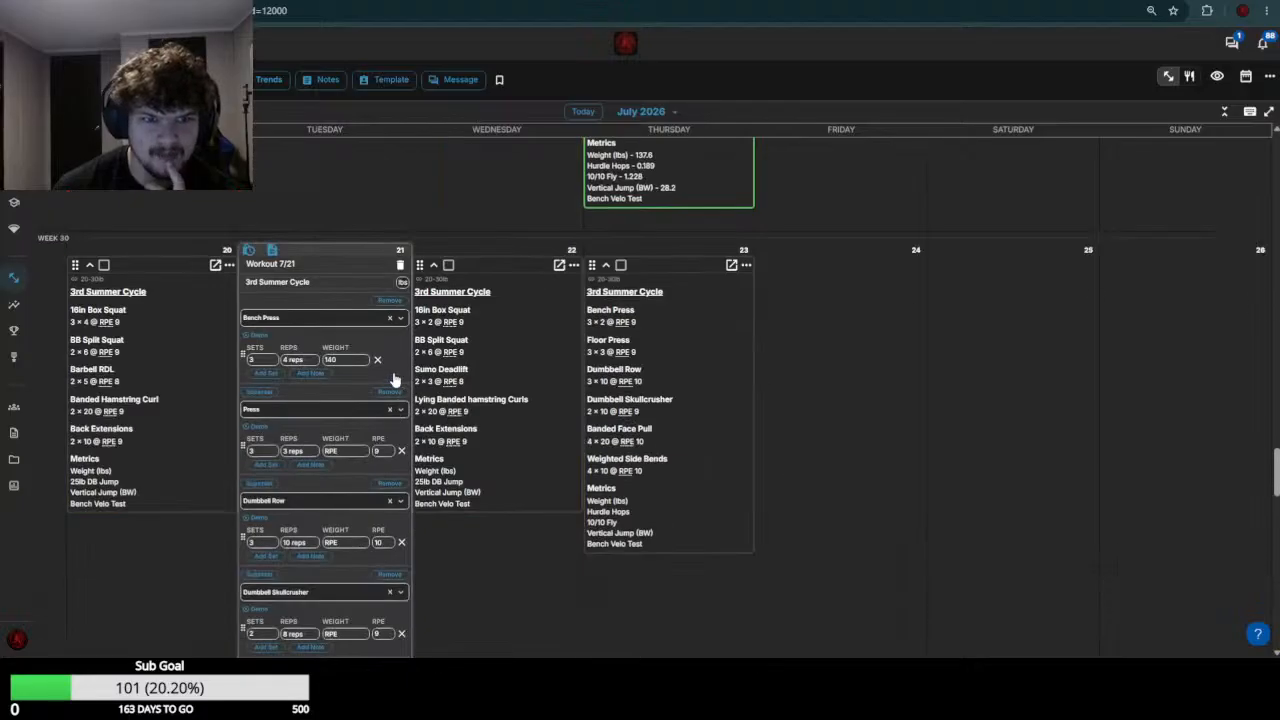
pyautogui.click(349, 453)
pyautogui.write('85')
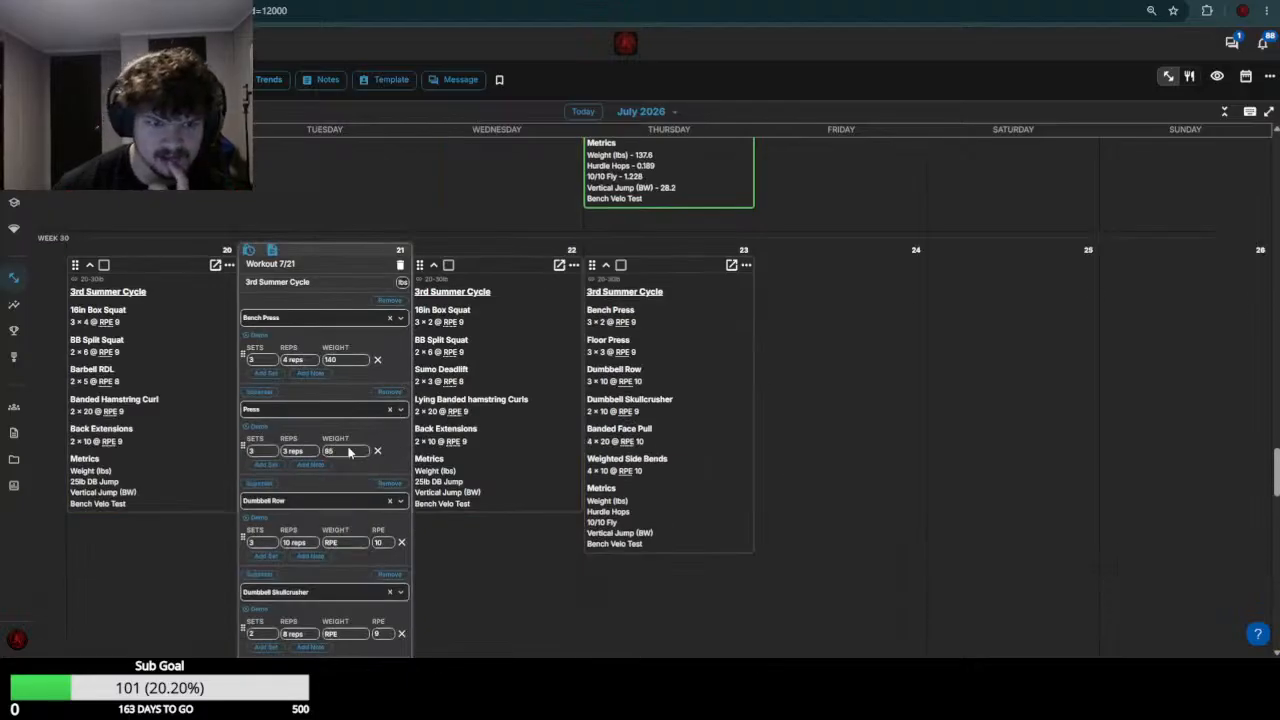
# Check the week 29 Dumbbell Row results and set the July 21 Dumbbell Row weight to the range 60-65
pyautogui.scroll(6, 347, 487)
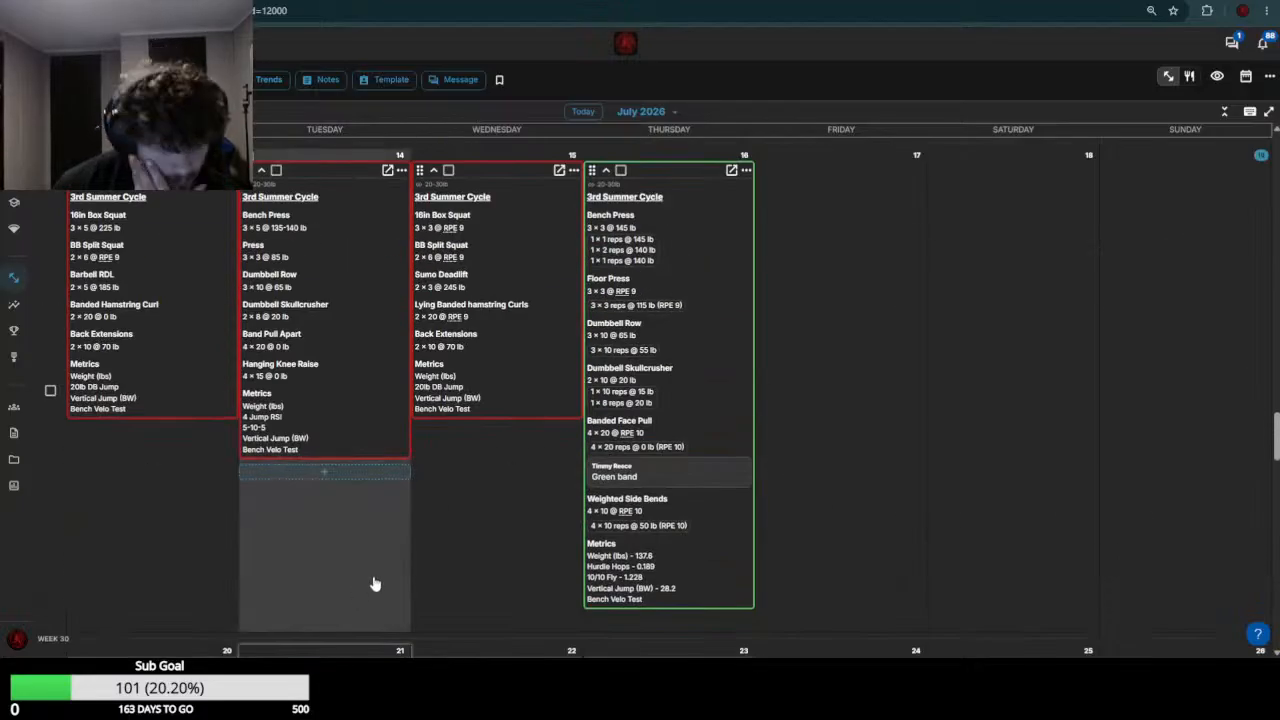
pyautogui.scroll(-1, 360, 560)
pyautogui.scroll(-5, 337, 479)
pyautogui.click(340, 408)
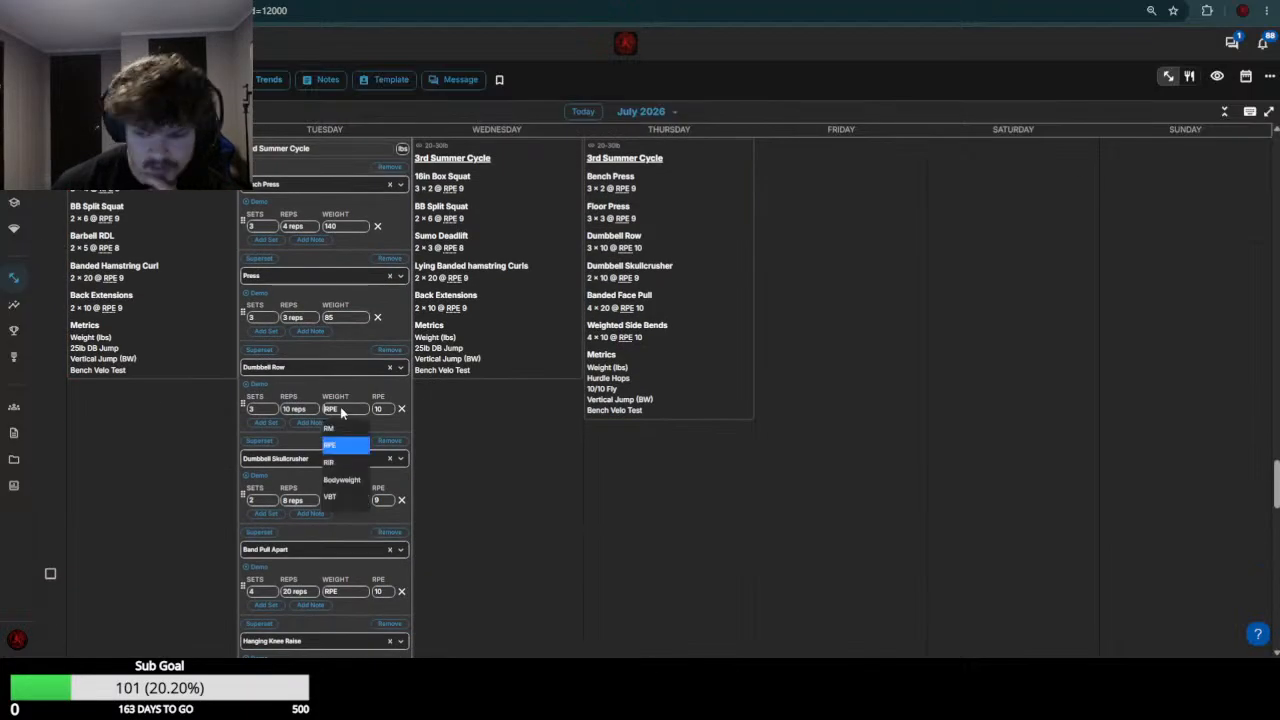
pyautogui.write('80-85')
pyautogui.press('Return')
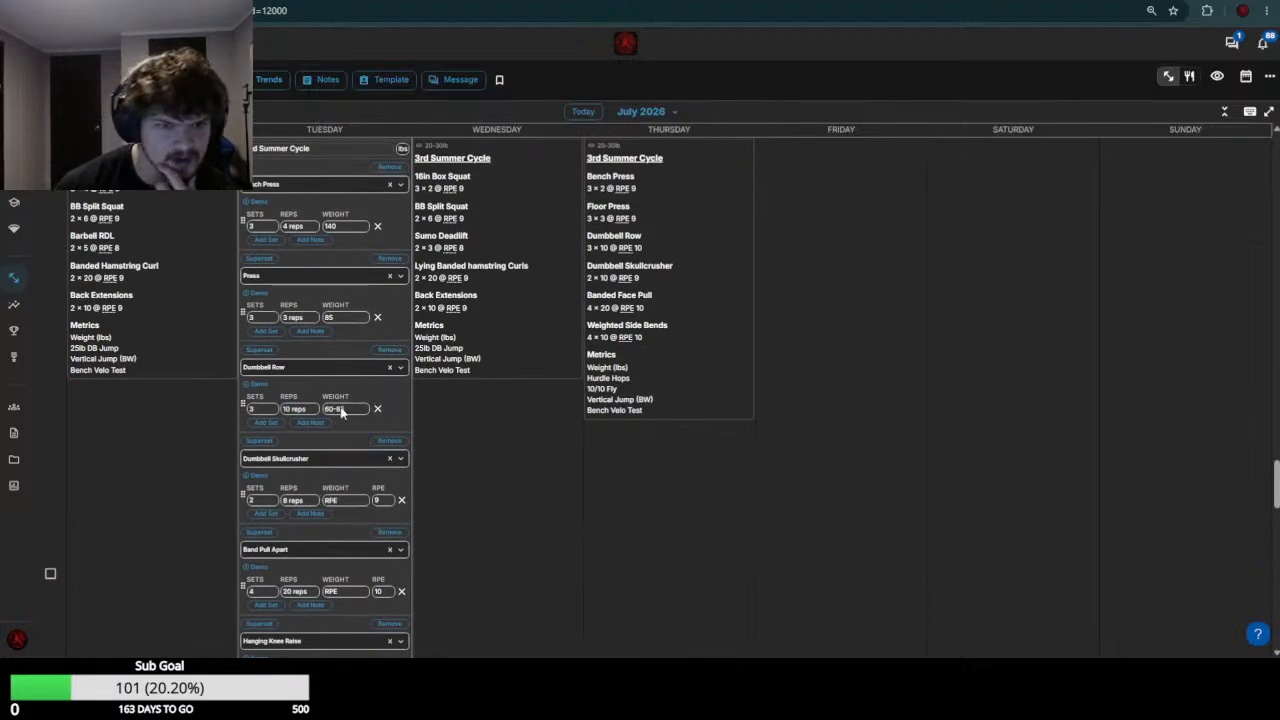
# Check the week 29 Dumbbell Skullcrusher results and set the July 21 Dumbbell Skullcrusher weight to 20
pyautogui.scroll(3, 348, 430)
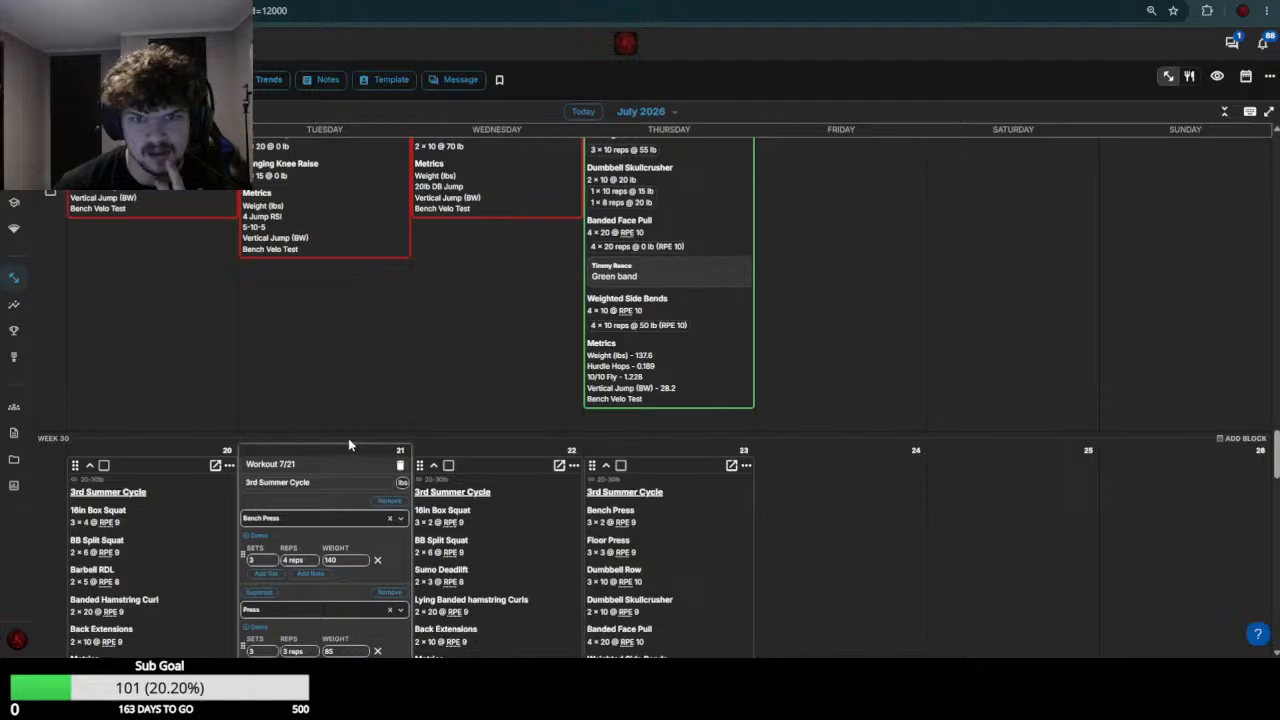
pyautogui.scroll(-3, 348, 444)
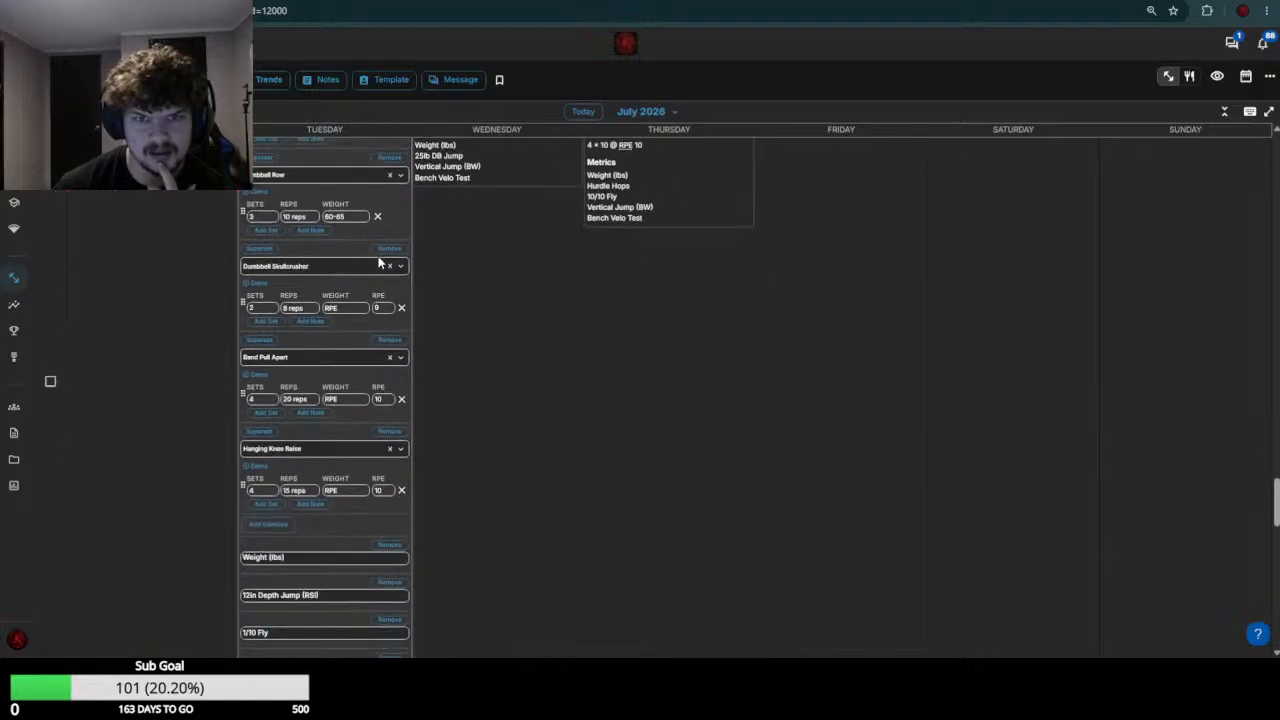
pyautogui.click(350, 302)
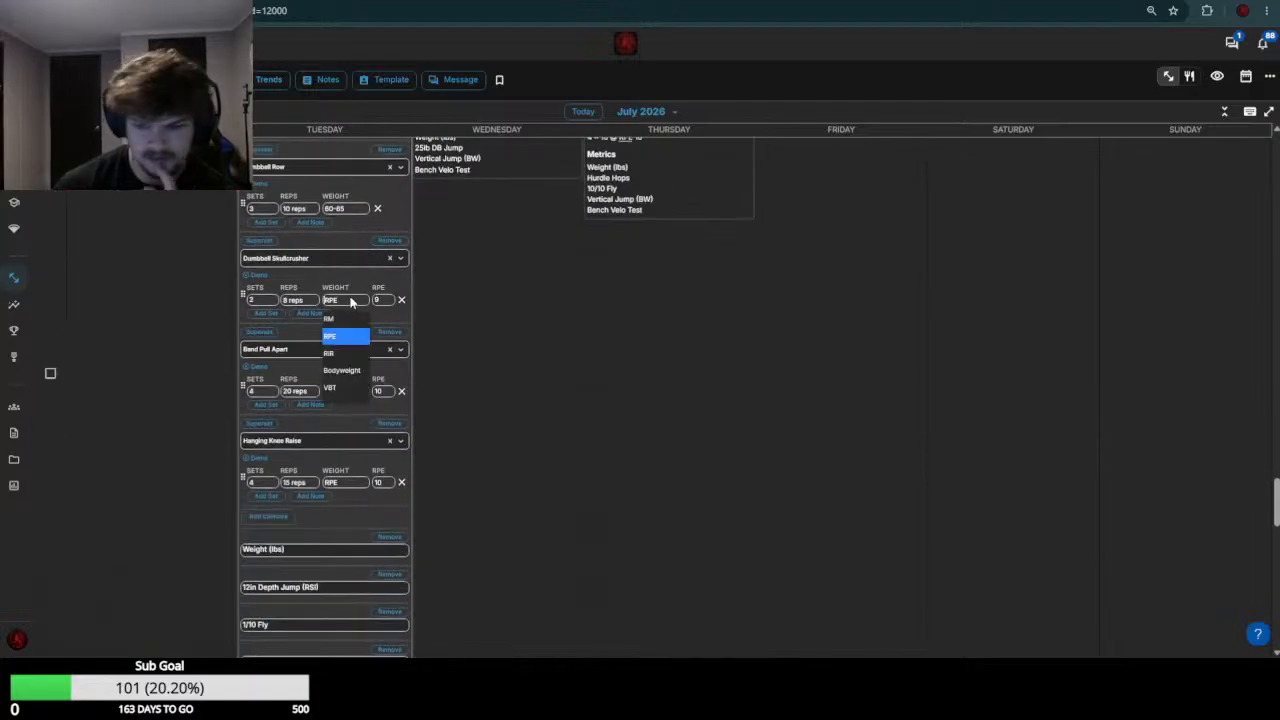
pyautogui.write('20')
pyautogui.press('Return')
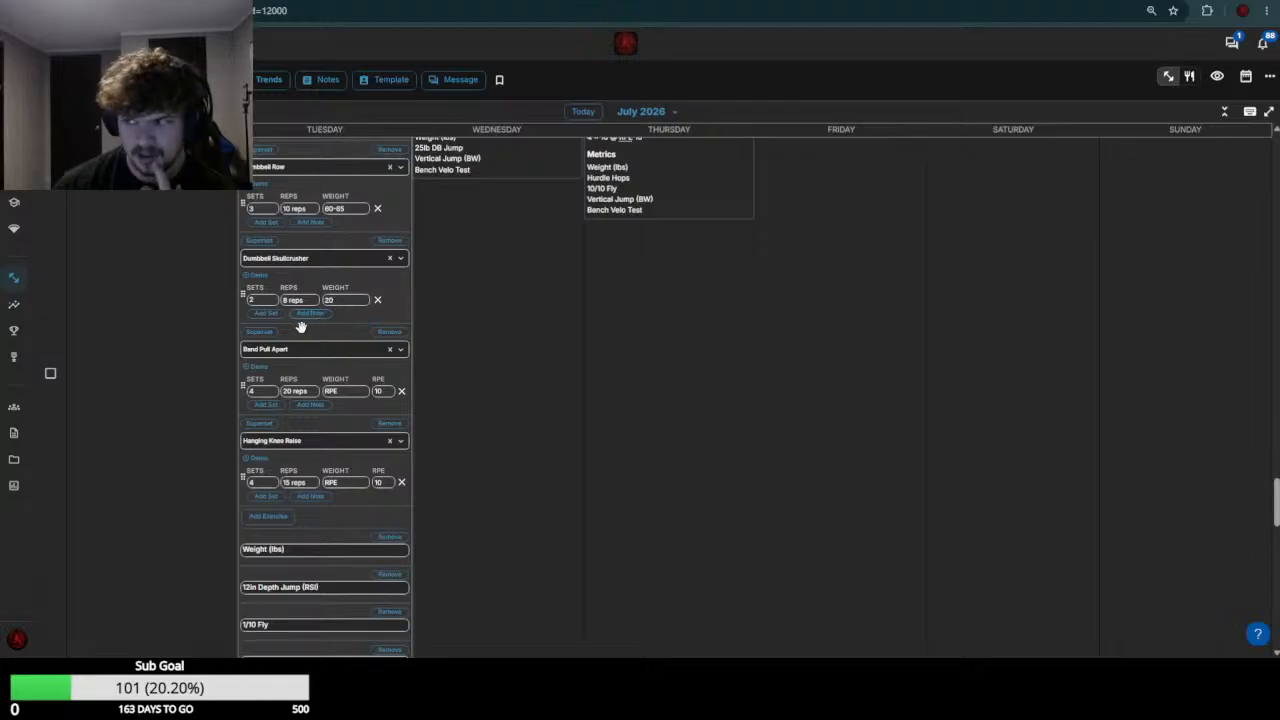
# Set the July 21 Band Pull Apart weight to 0
pyautogui.scroll(-1, 330, 318)
pyautogui.click(344, 325)
pyautogui.write('0')
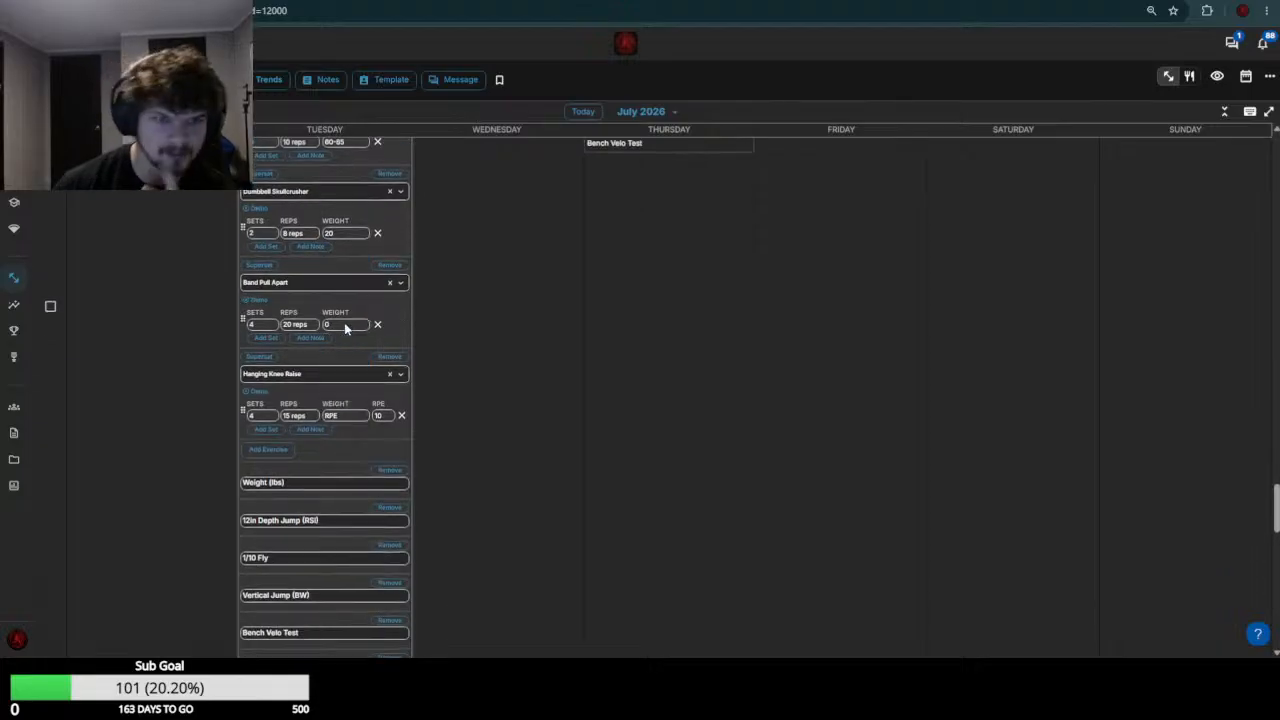
# Set the July 21 Hanging Knee Raise weight to 0 and save the workout
pyautogui.click(344, 417)
pyautogui.write('0')
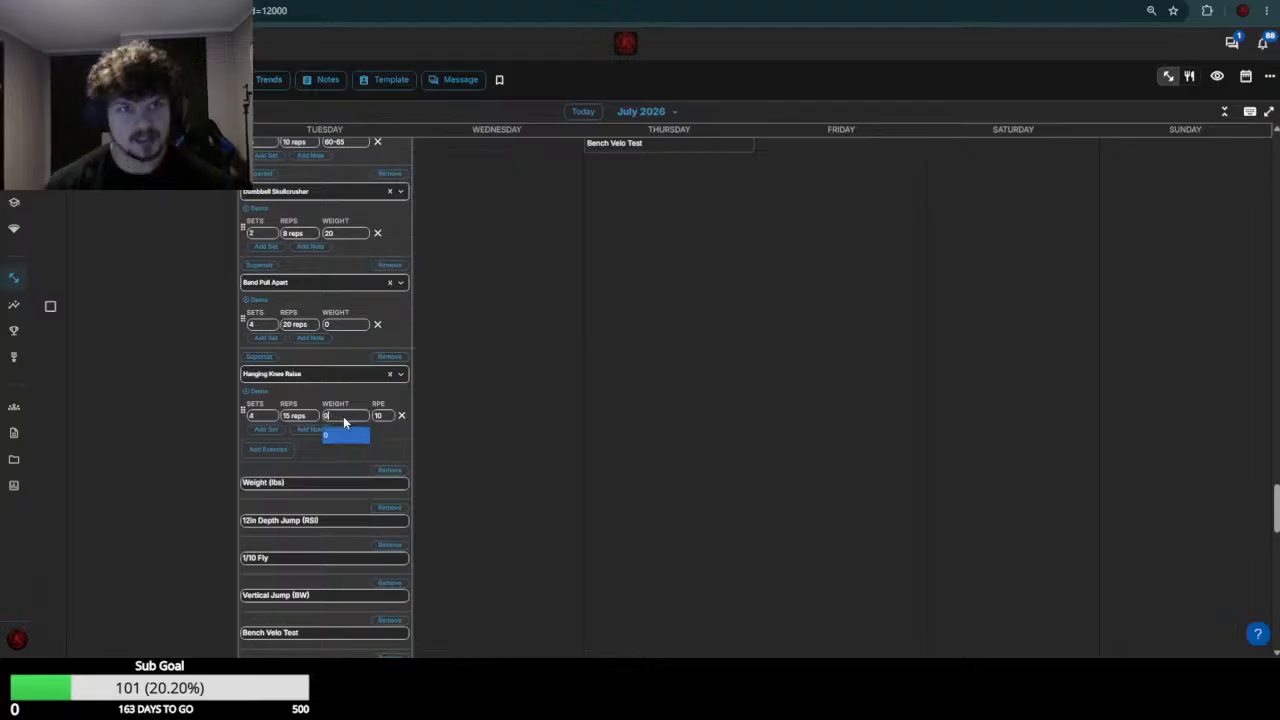
pyautogui.press('Return')
pyautogui.scroll(-6, 343, 419)
pyautogui.click(389, 338)
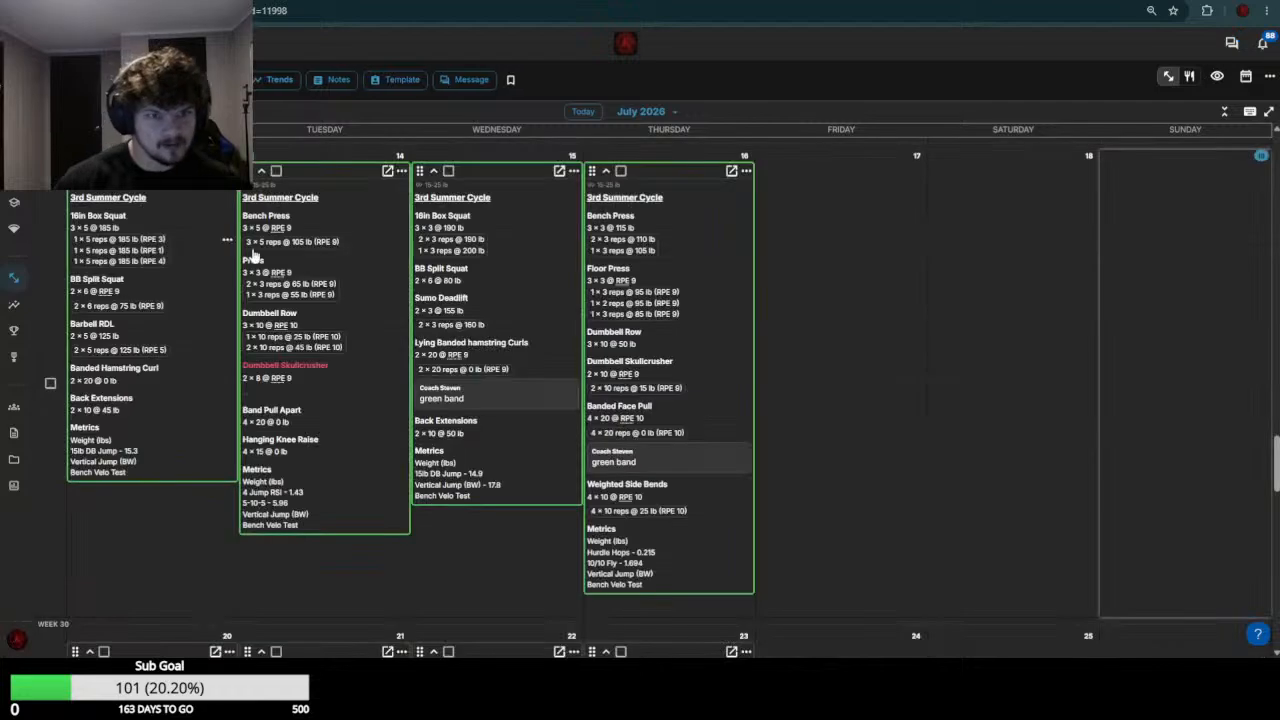
# Open the next athlete's July 20 and July 21 workouts in week 30 for editing
pyautogui.scroll(-5, 331, 334)
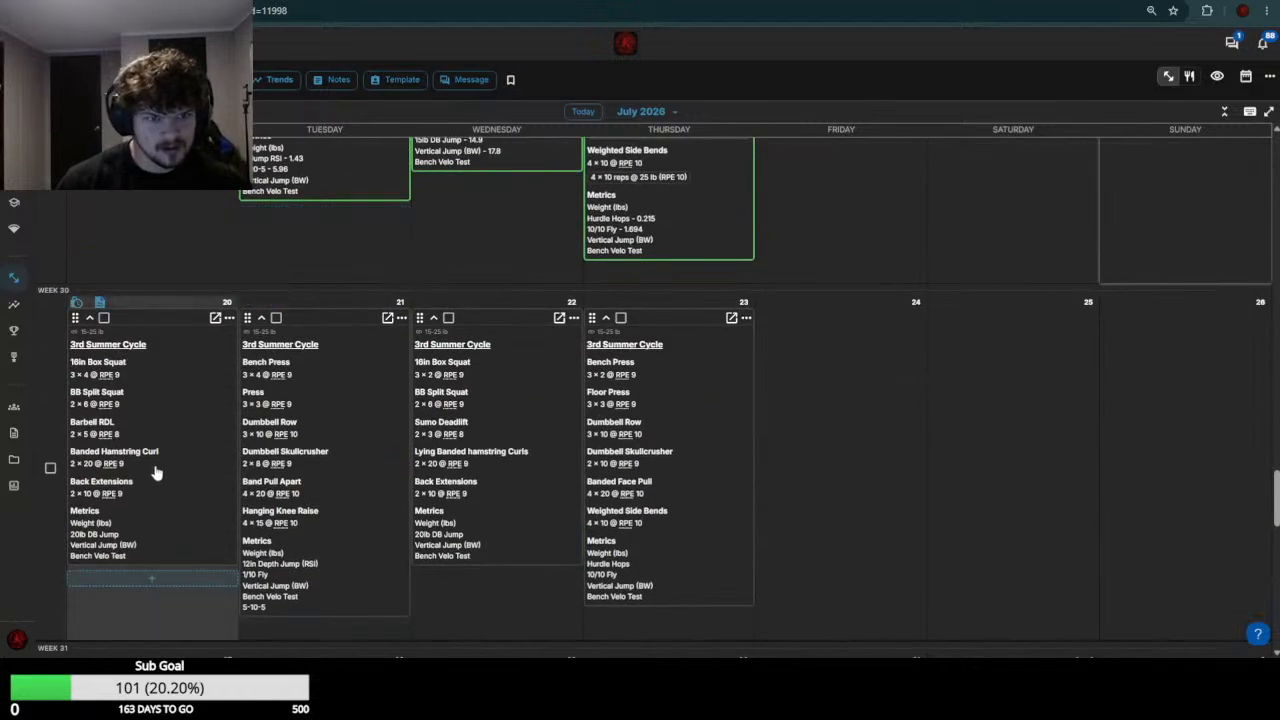
pyautogui.click(296, 458)
pyautogui.scroll(2, 150, 345)
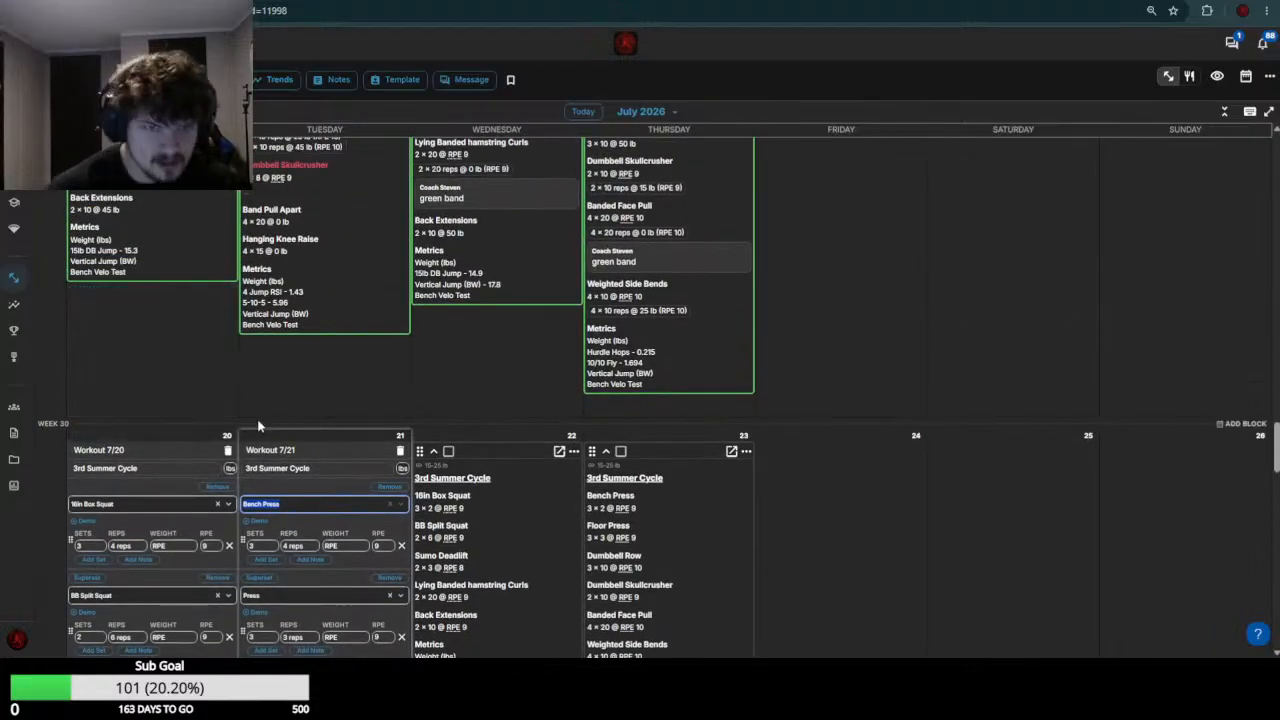
# Review this athlete's week 29 workout results against the exercises planned for week 30, especially the 16in Box Squat loads
pyautogui.scroll(5, 254, 395)
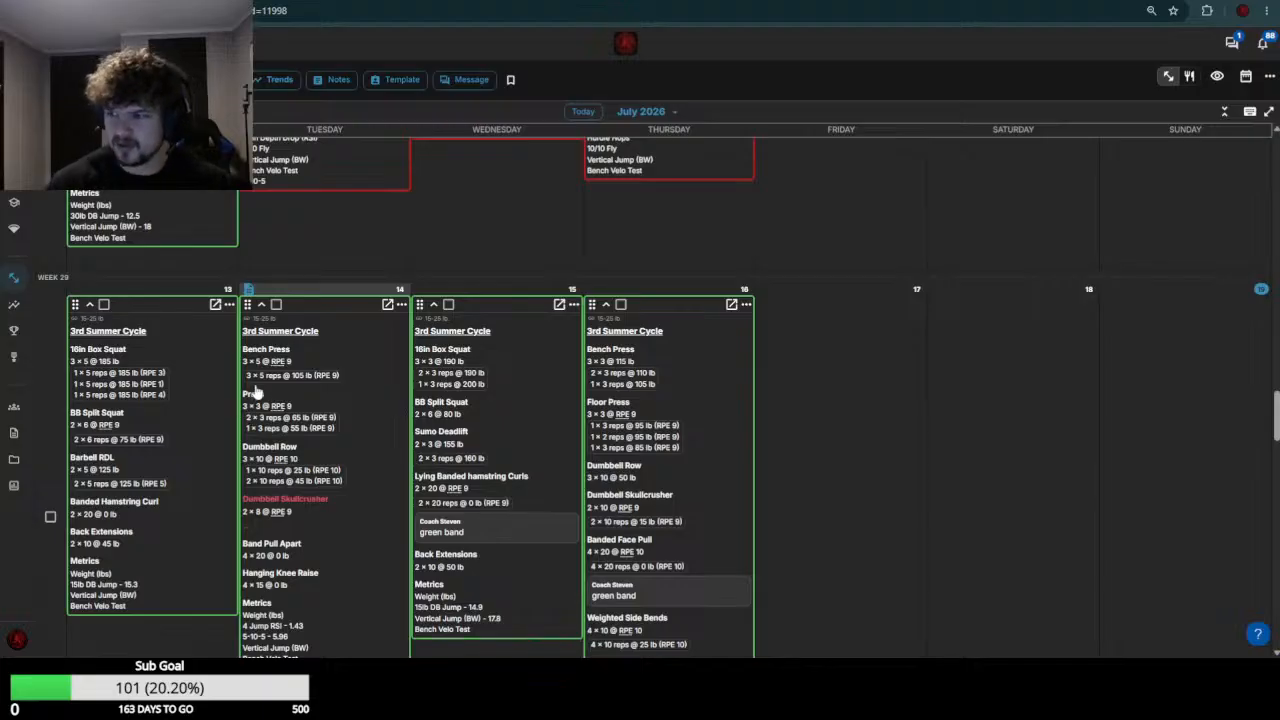
pyautogui.scroll(-7, 288, 402)
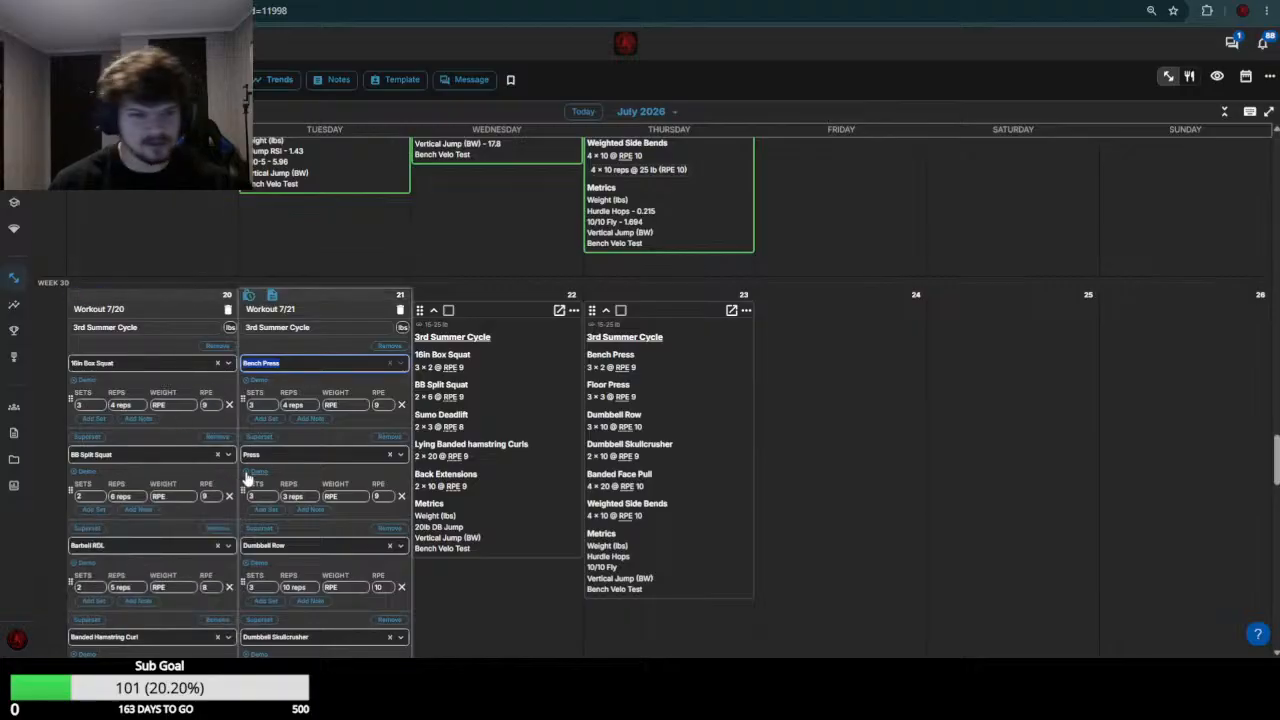
pyautogui.scroll(5, 260, 480)
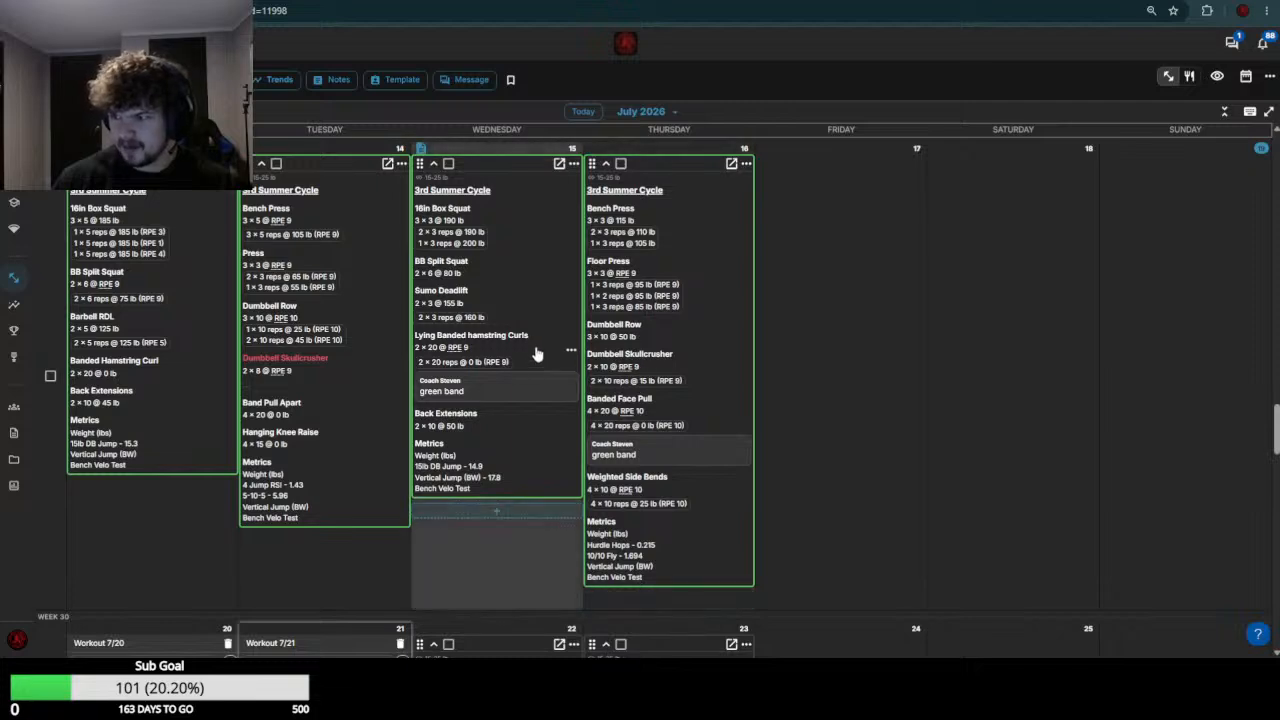
pyautogui.scroll(-7, 220, 416)
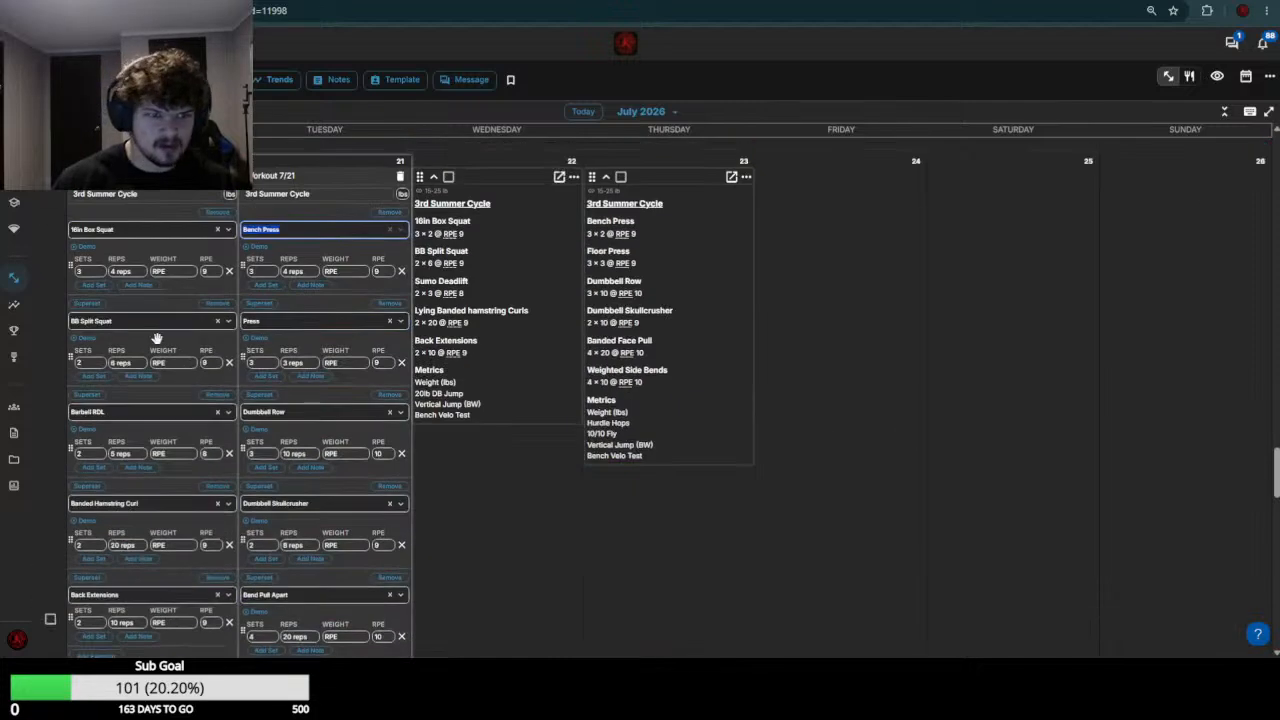
pyautogui.scroll(3, 158, 343)
pyautogui.scroll(3, 158, 343)
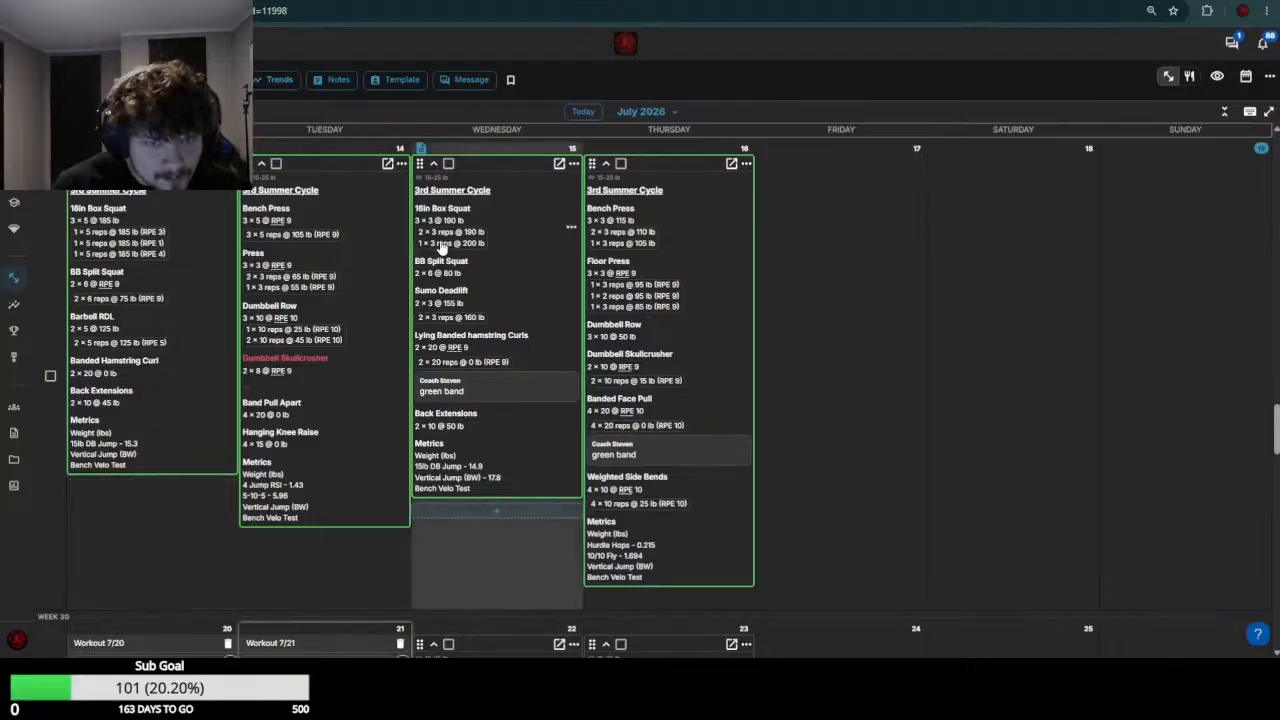
pyautogui.scroll(-4, 176, 397)
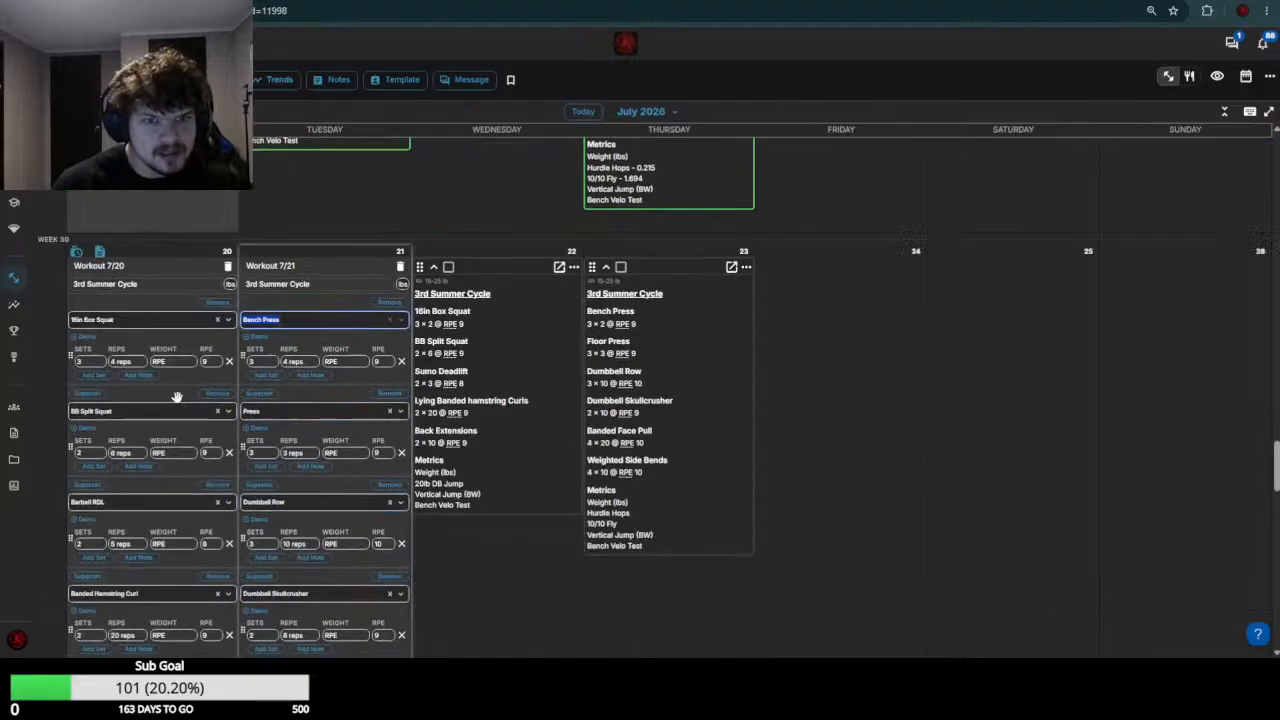
pyautogui.click(178, 341)
pyautogui.write('2')
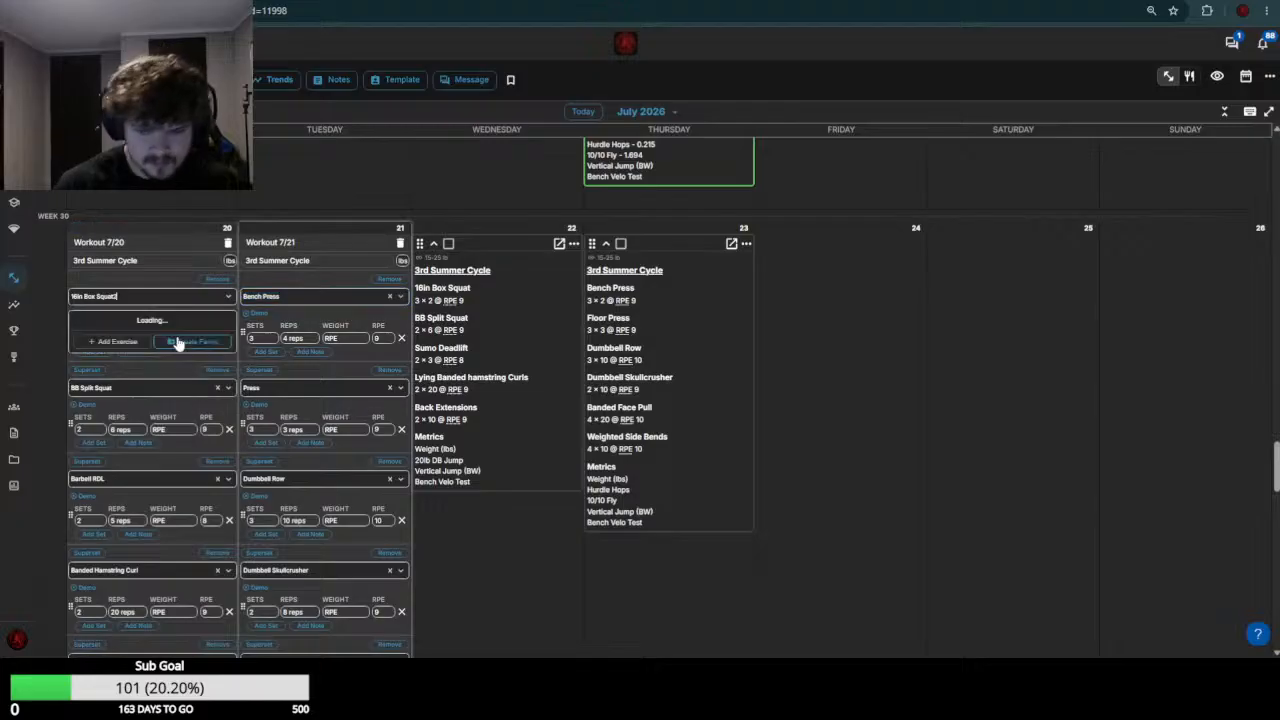
pyautogui.hotkey('ctrl', 'a')
pyautogui.press('BackSpace')
pyautogui.write('0')
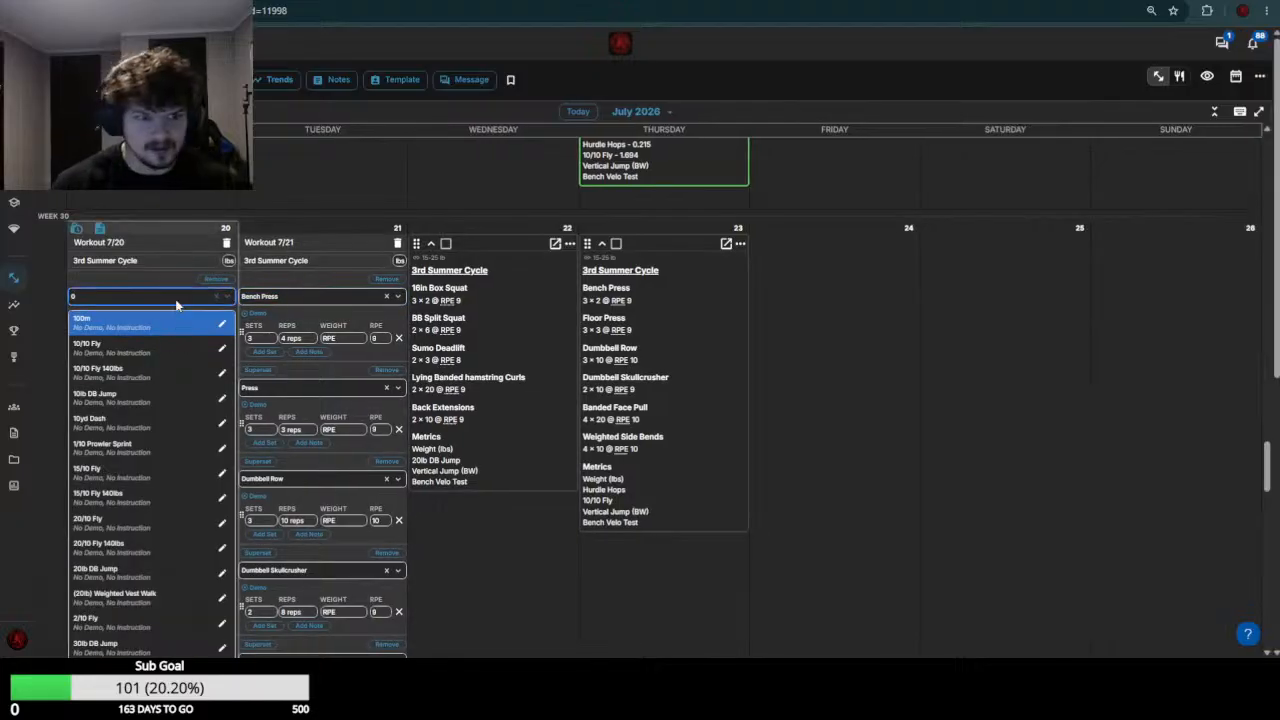
pyautogui.press('Escape')
# Set the July 20 16in Box Squat weight to 200 and, after checking week 29, the BB Split Squat weight to 85
pyautogui.click(178, 341)
pyautogui.write('200')
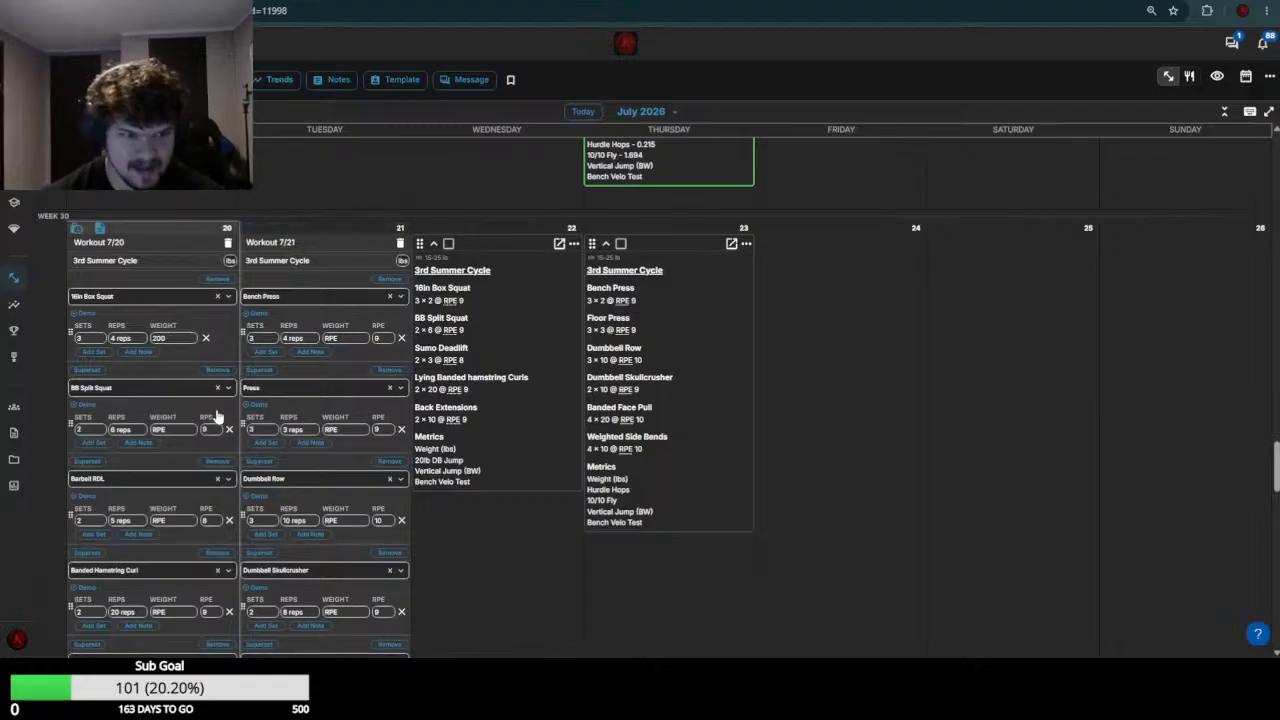
pyautogui.scroll(3, 216, 416)
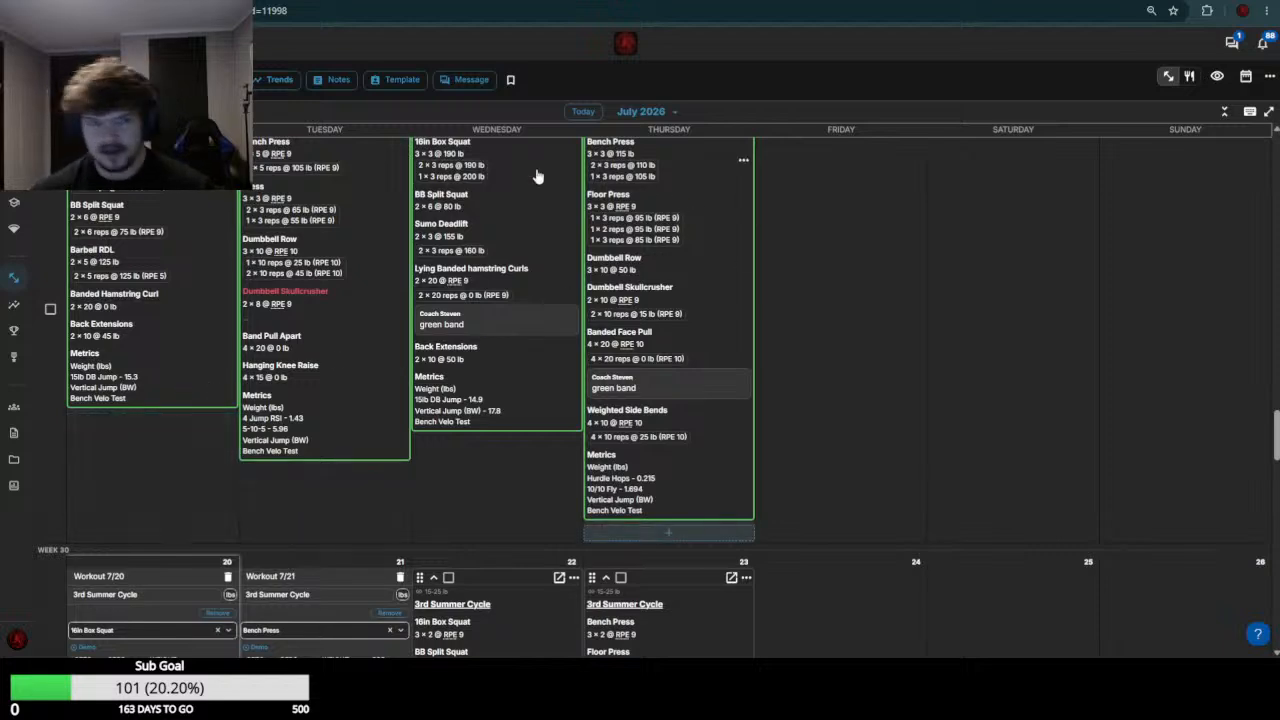
pyautogui.scroll(-5, 478, 260)
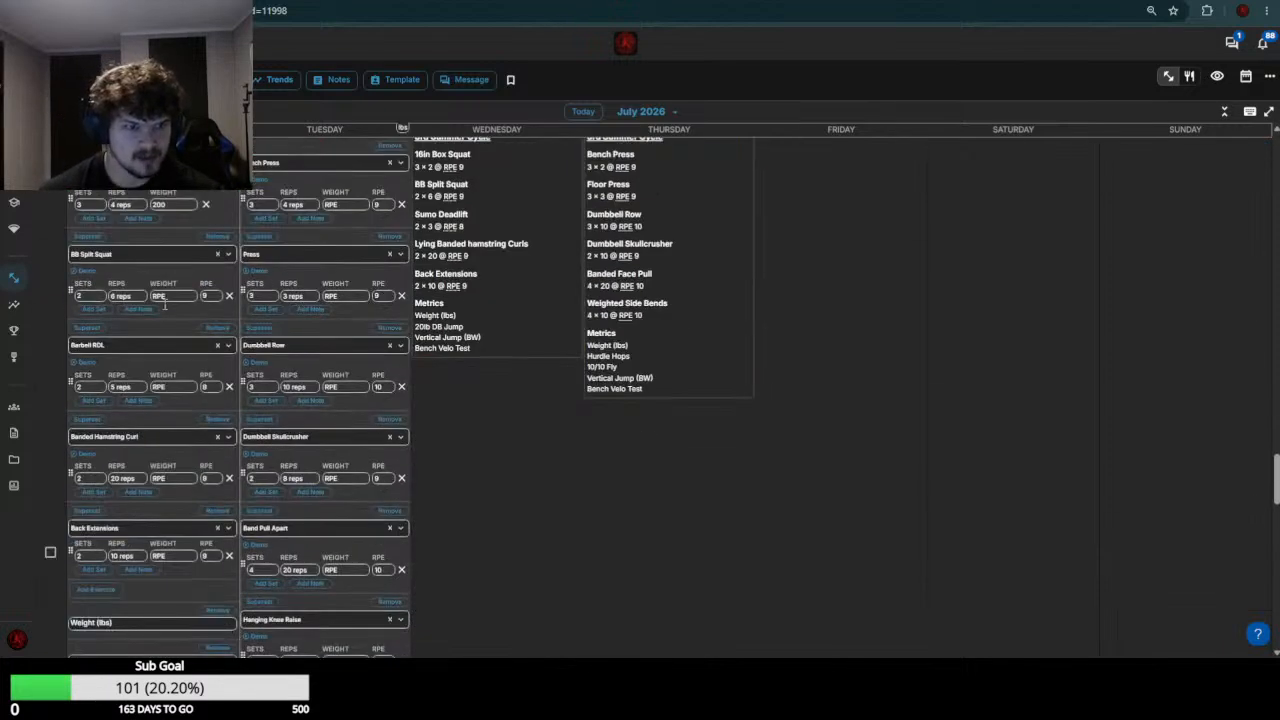
pyautogui.click(177, 297)
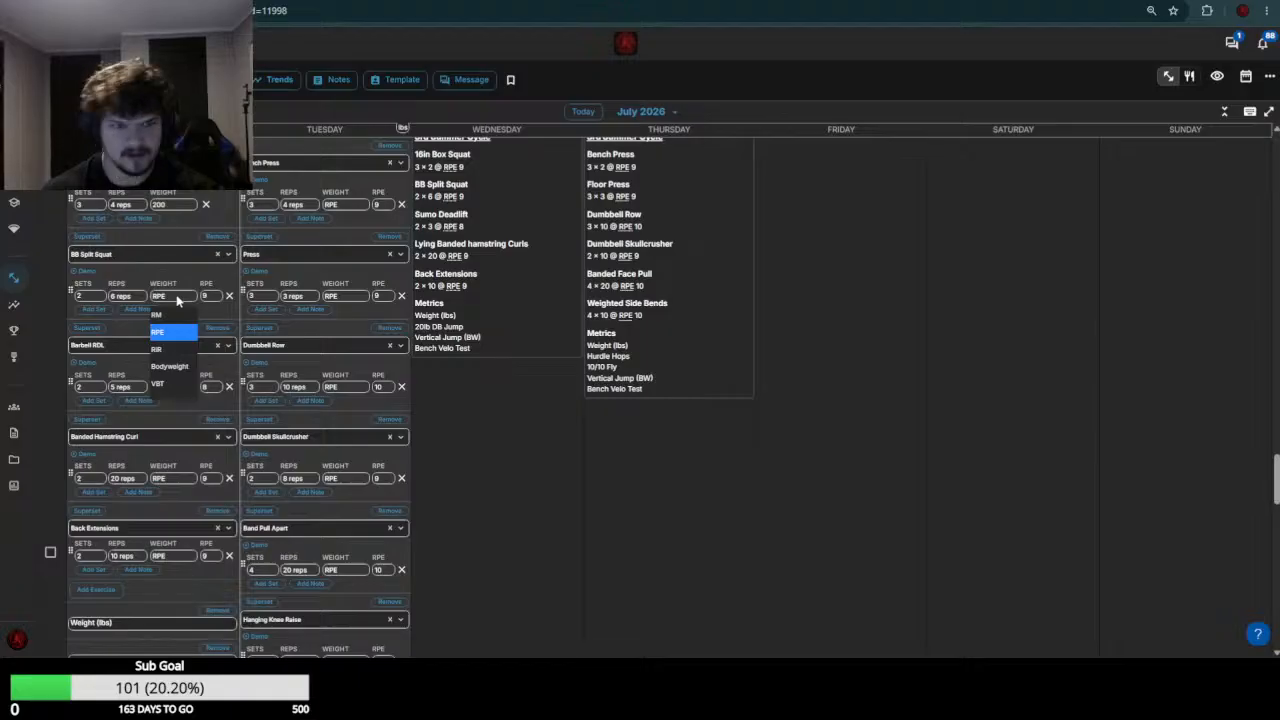
pyautogui.write('85')
# Check the week 29 Barbell RDL results and set the July 20 Barbell RDL weight to 135
pyautogui.scroll(9, 175, 298)
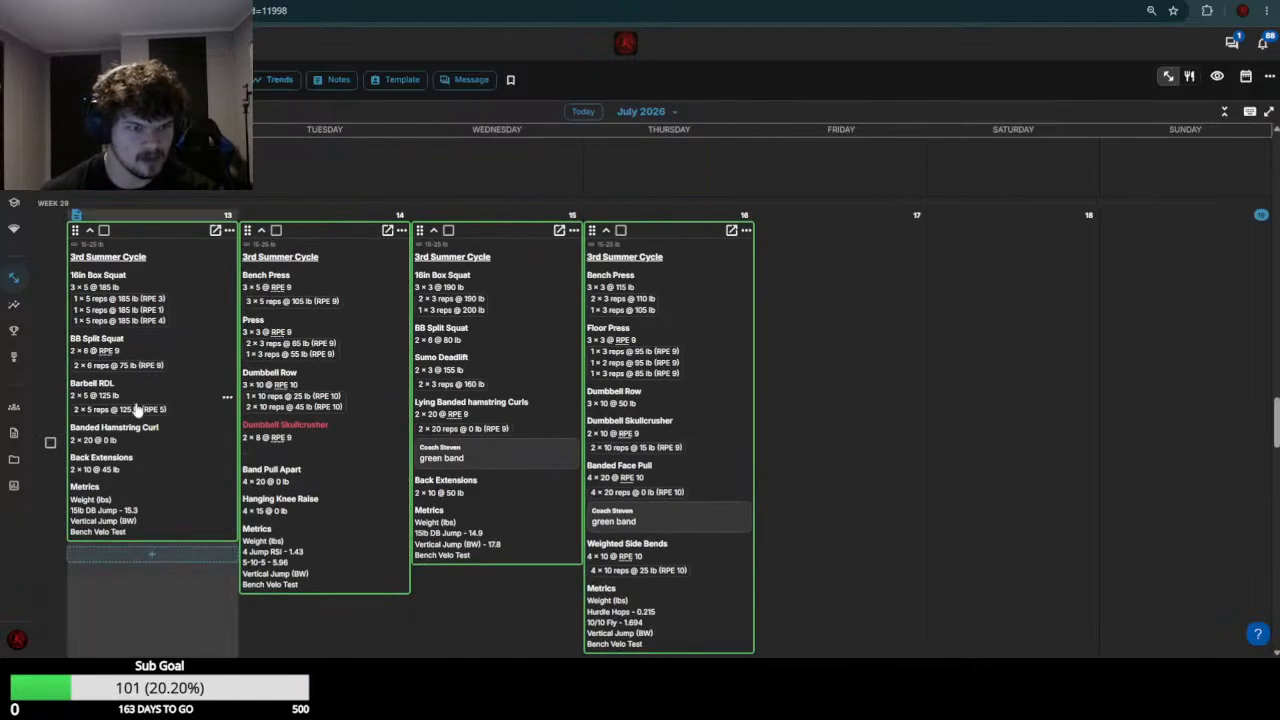
pyautogui.scroll(-8, 131, 424)
pyautogui.click(182, 455)
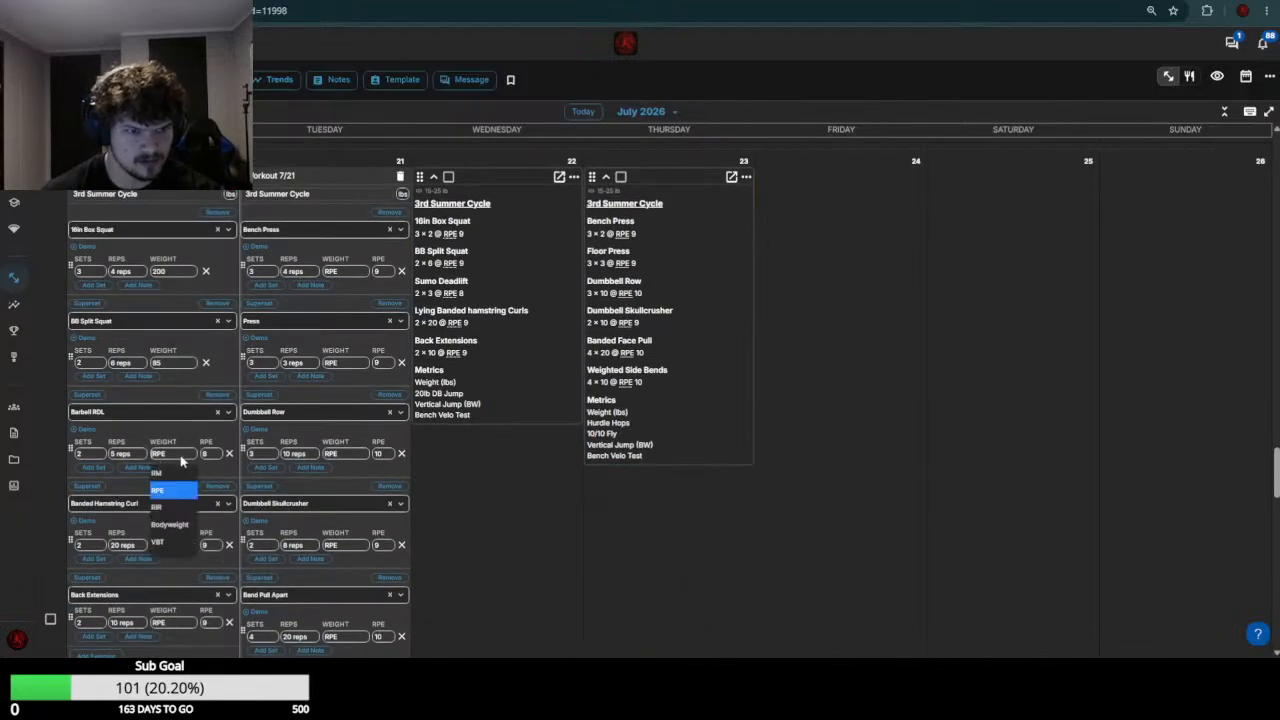
pyautogui.click(182, 455)
pyautogui.click(182, 455)
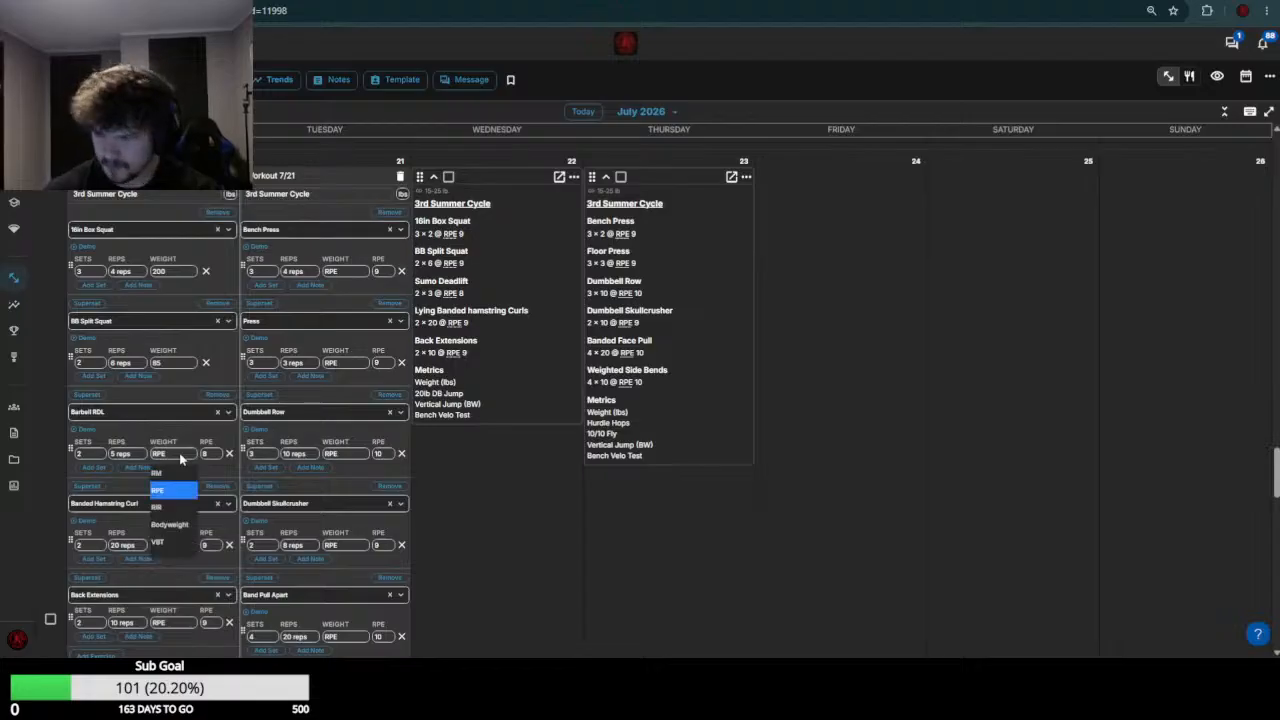
pyautogui.write('135')
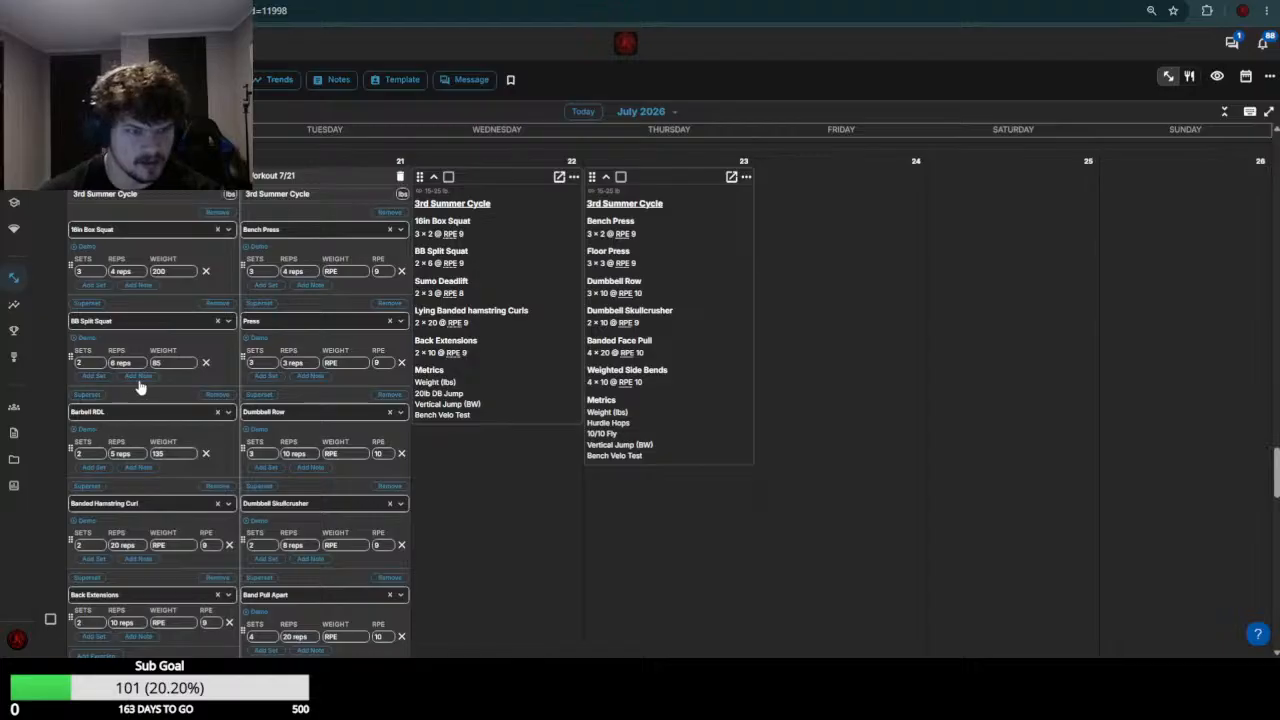
# Check the week 29 Banded Hamstring Curl load and set the July 20 Banded Hamstring Curl weight to 0
pyautogui.scroll(-3, 188, 358)
pyautogui.scroll(4, 187, 356)
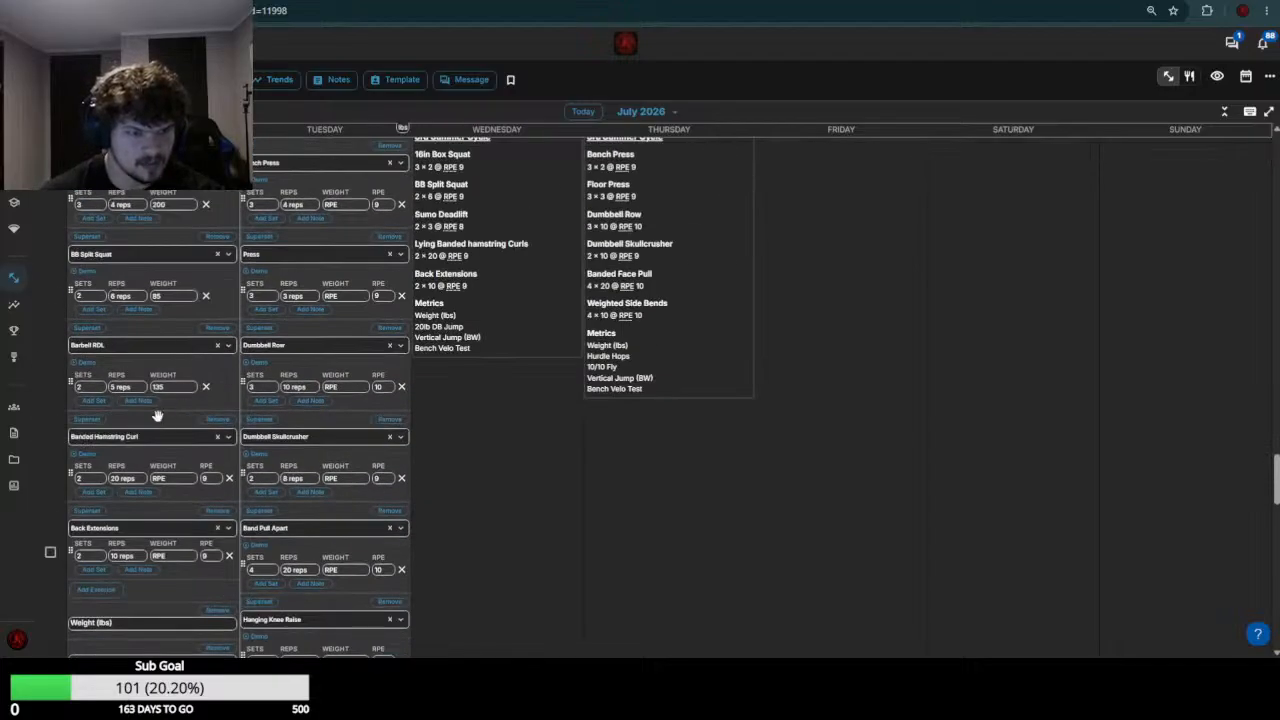
pyautogui.scroll(7, 184, 485)
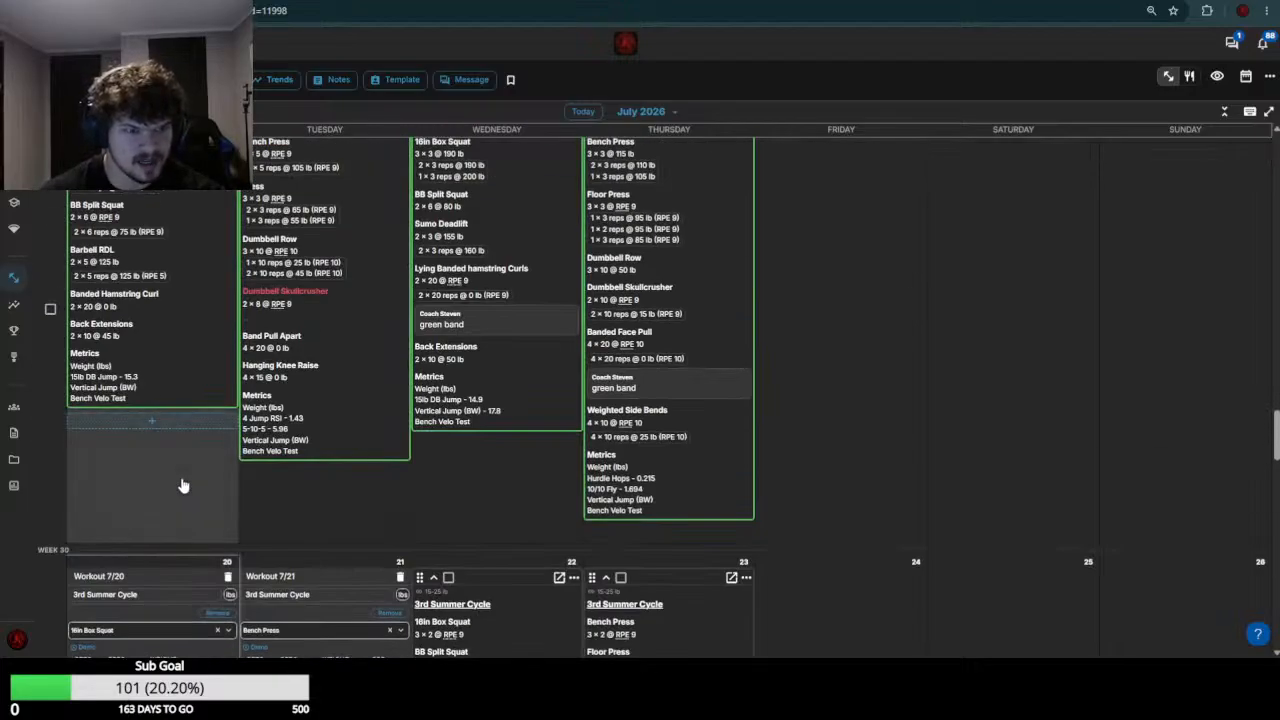
pyautogui.scroll(-5, 183, 485)
pyautogui.click(171, 413)
pyautogui.write('0')
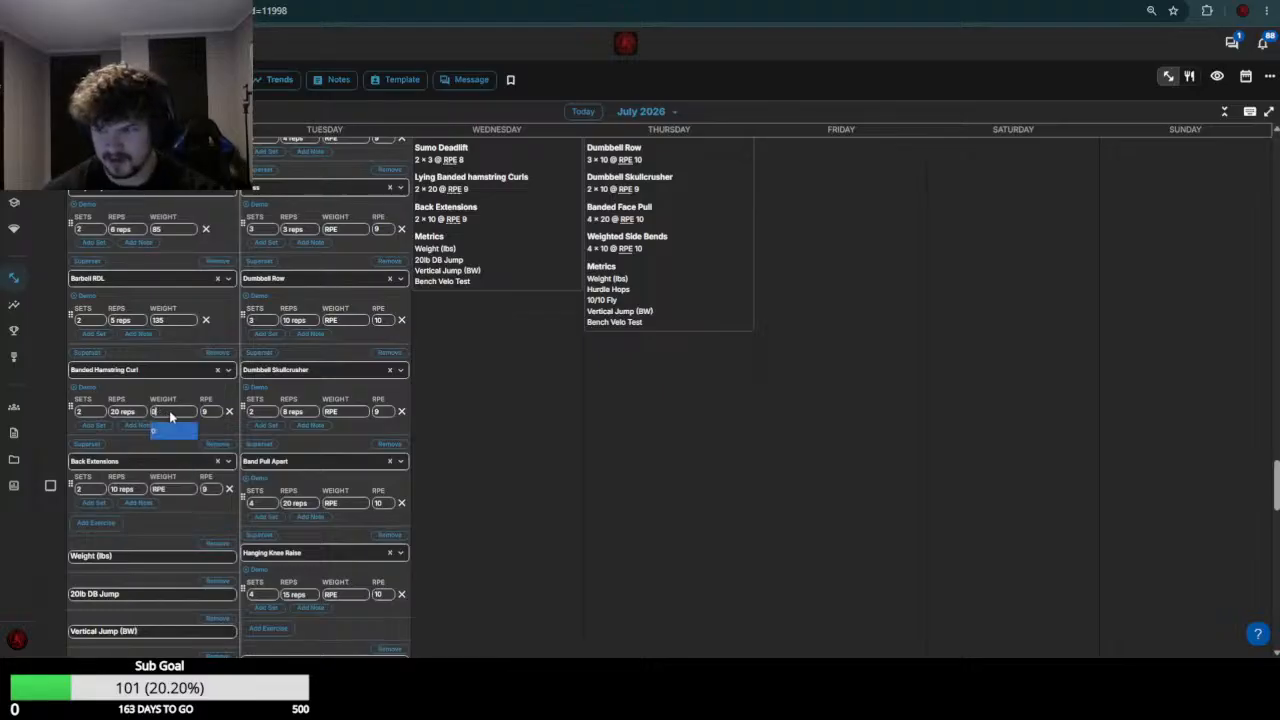
# Check the week 29 Back Extensions load, set the July 20 Back Extensions weight to 55, and save the workout
pyautogui.scroll(4, 183, 450)
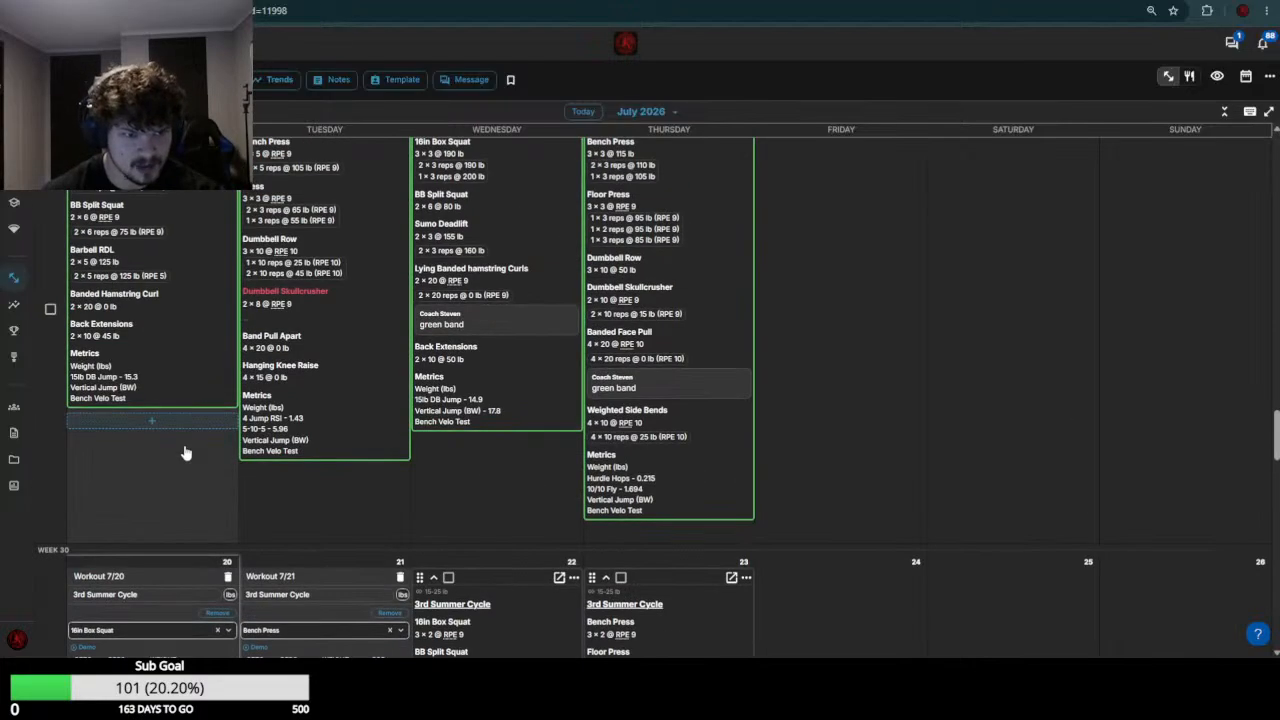
pyautogui.scroll(-5, 184, 453)
pyautogui.click(178, 489)
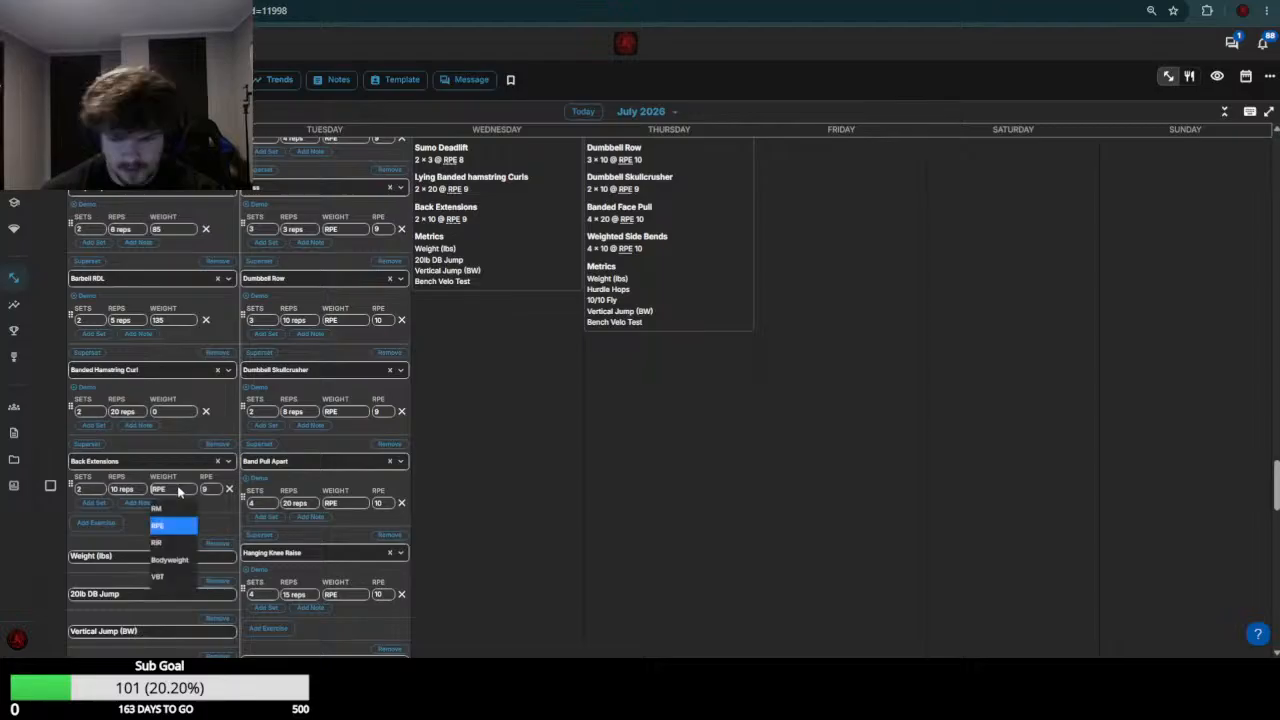
pyautogui.write('25')
pyautogui.press('Return')
pyautogui.scroll(-5, 218, 375)
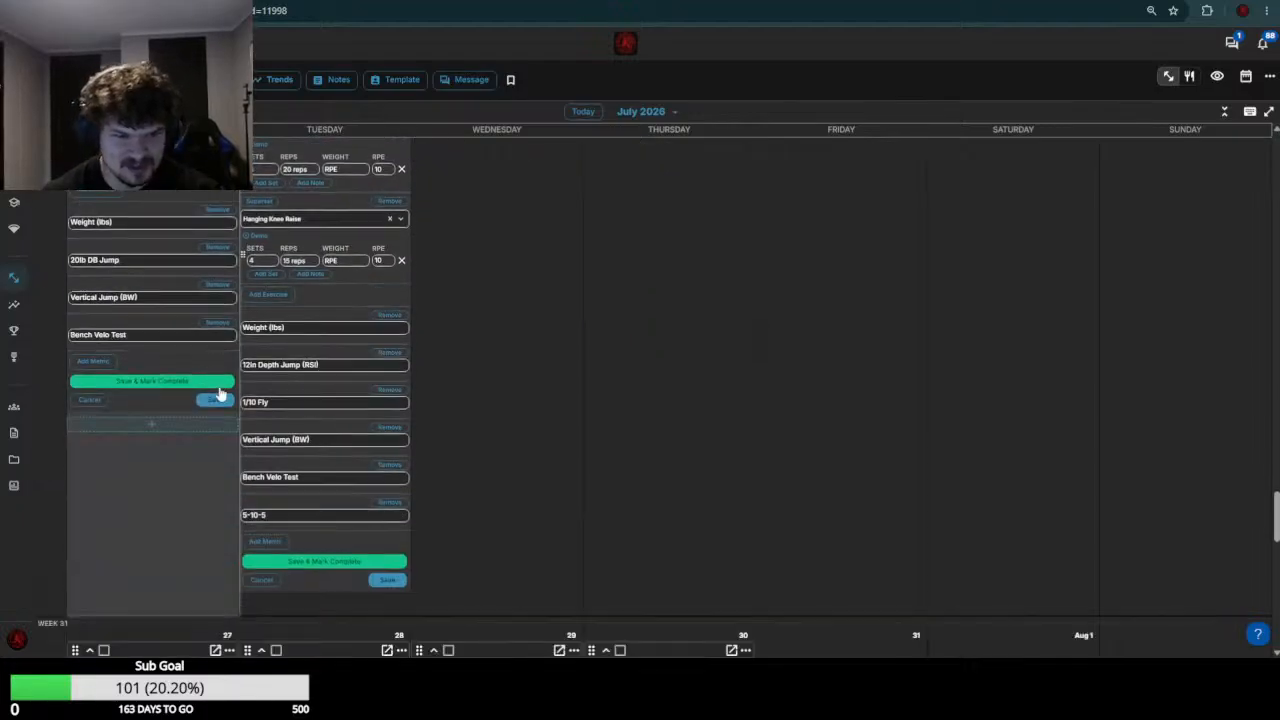
pyautogui.scroll(4, 494, 431)
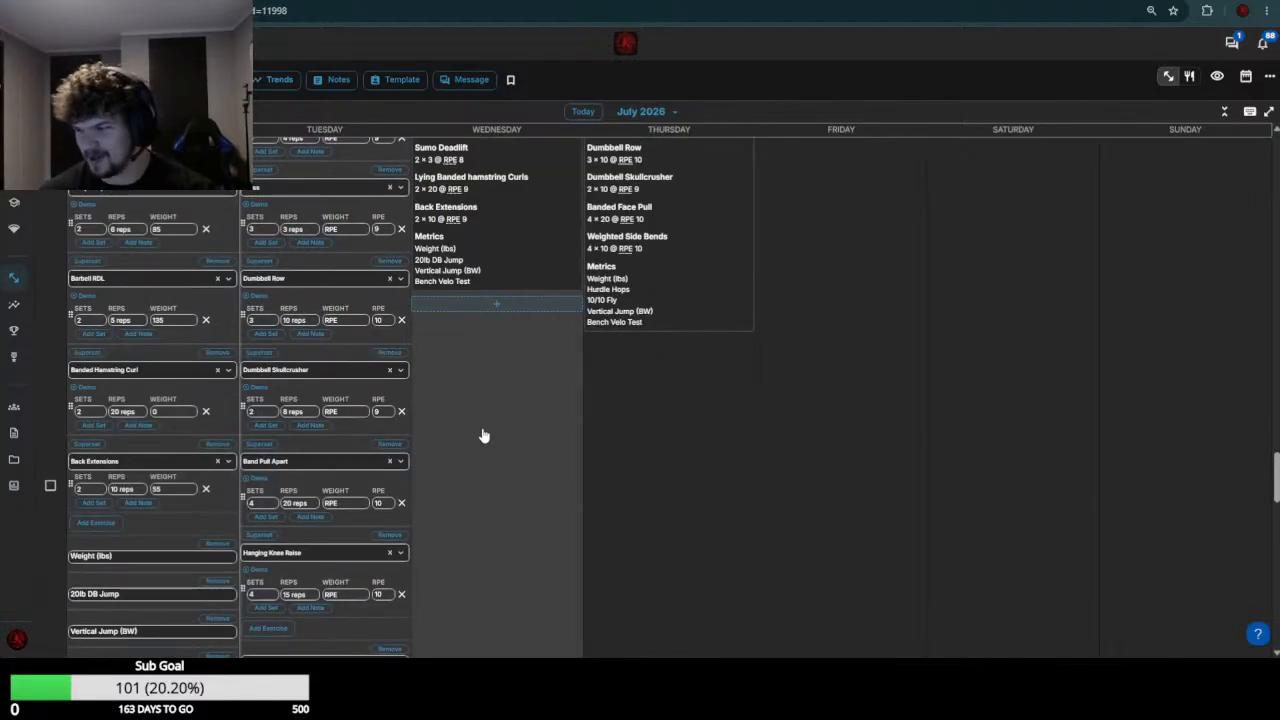
pyautogui.scroll(3, 483, 436)
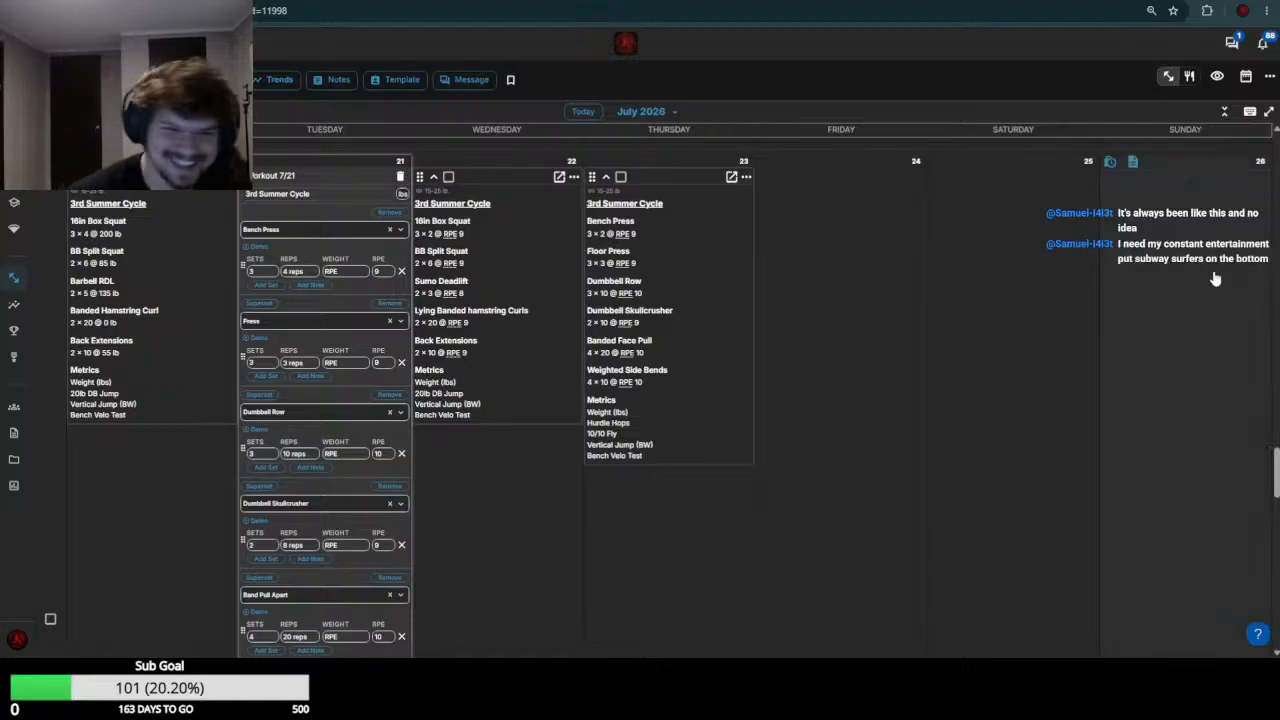
# Check the week 29 Bench Press results and set the July 21 Bench Press weight to 110
pyautogui.scroll(5, 381, 428)
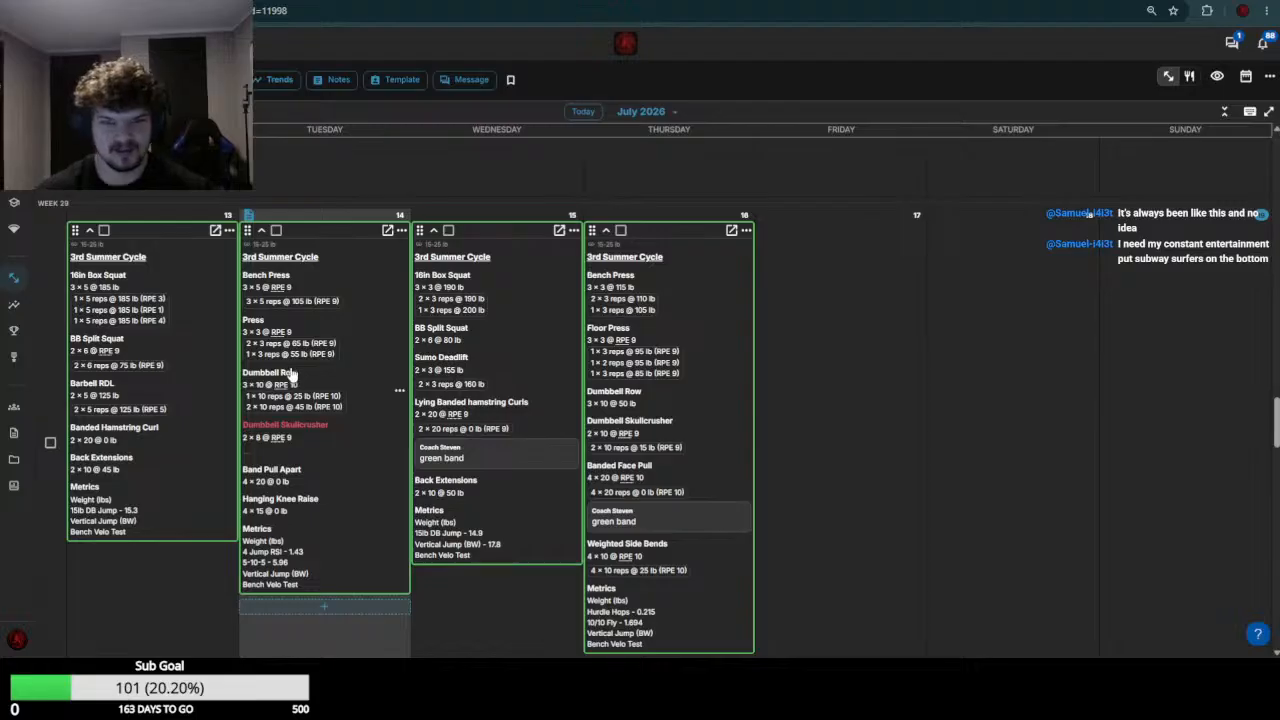
pyautogui.scroll(-5, 293, 372)
pyautogui.scroll(1, 340, 360)
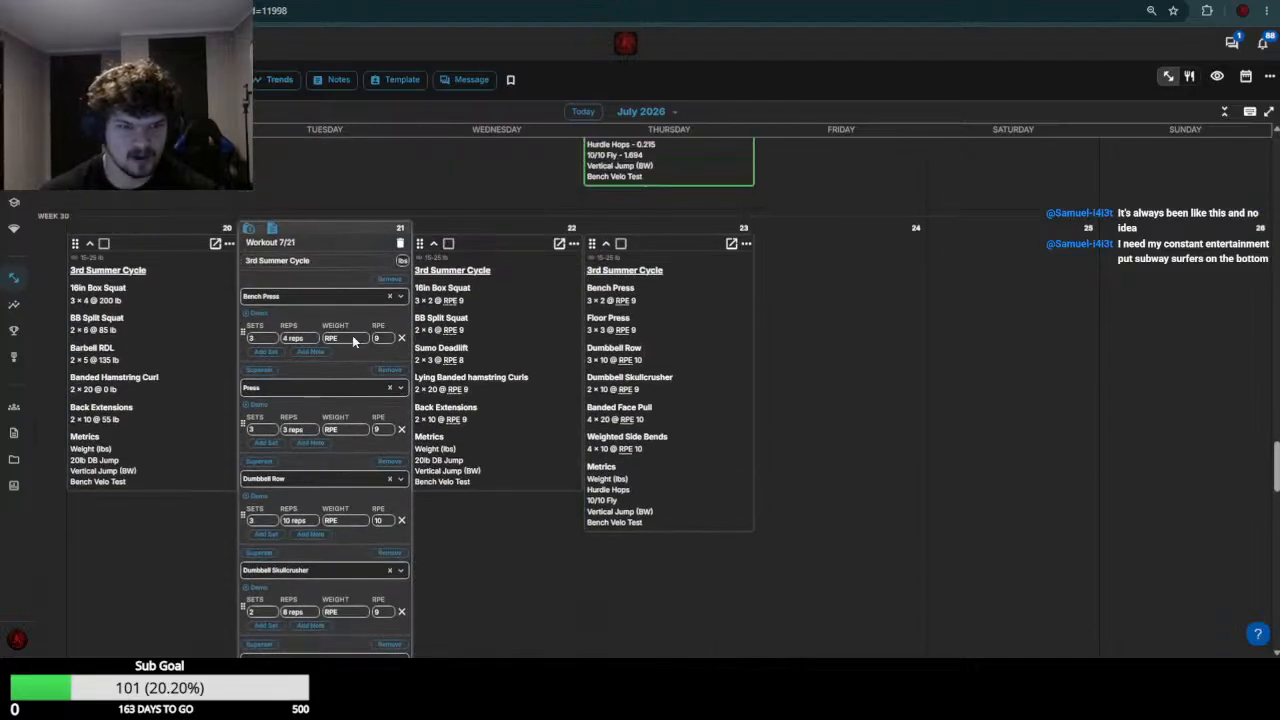
pyautogui.click(352, 337)
pyautogui.write('110')
# Check the week 29 Press results and set the July 21 Press weight to 70
pyautogui.scroll(8, 352, 340)
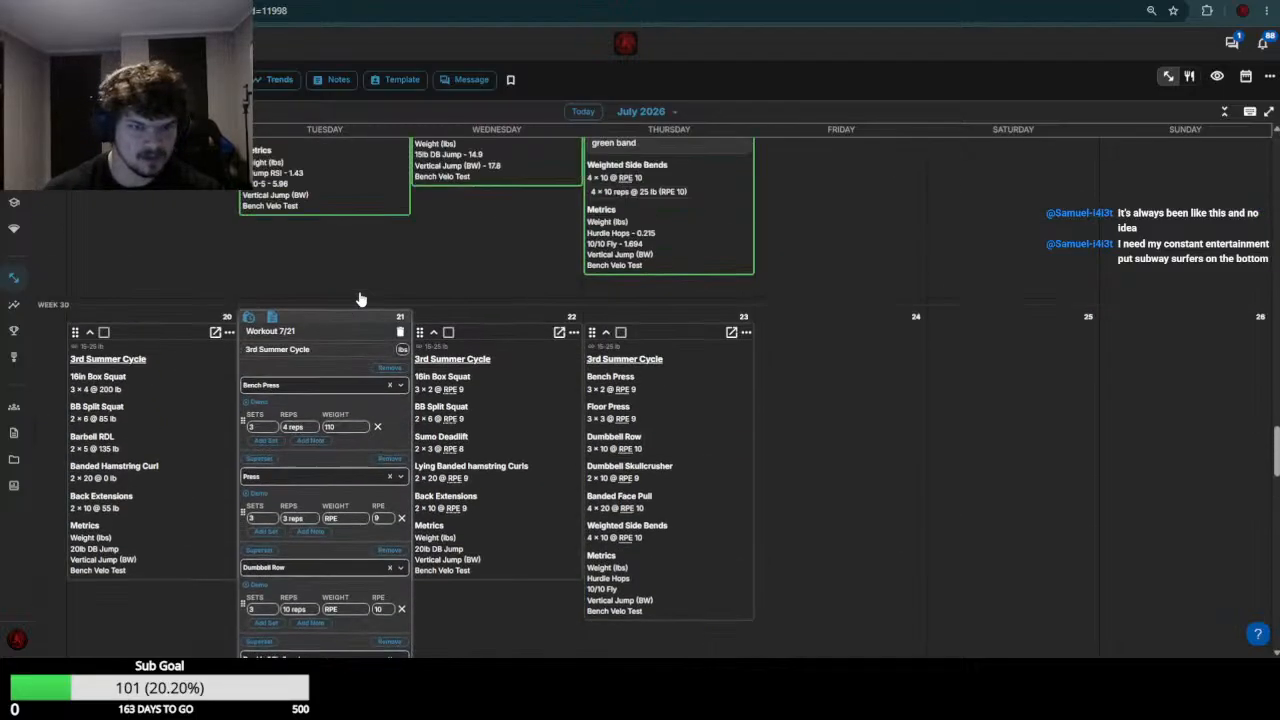
pyautogui.scroll(-8, 335, 517)
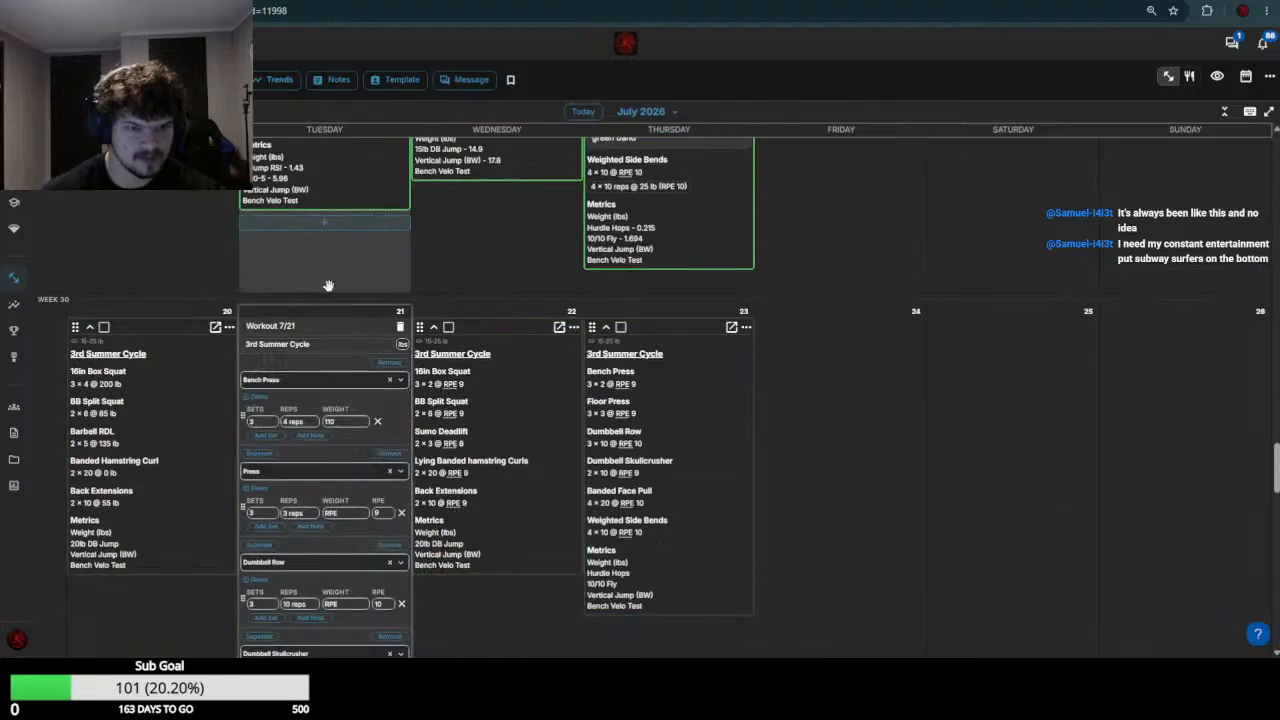
pyautogui.click(343, 297)
pyautogui.write('70')
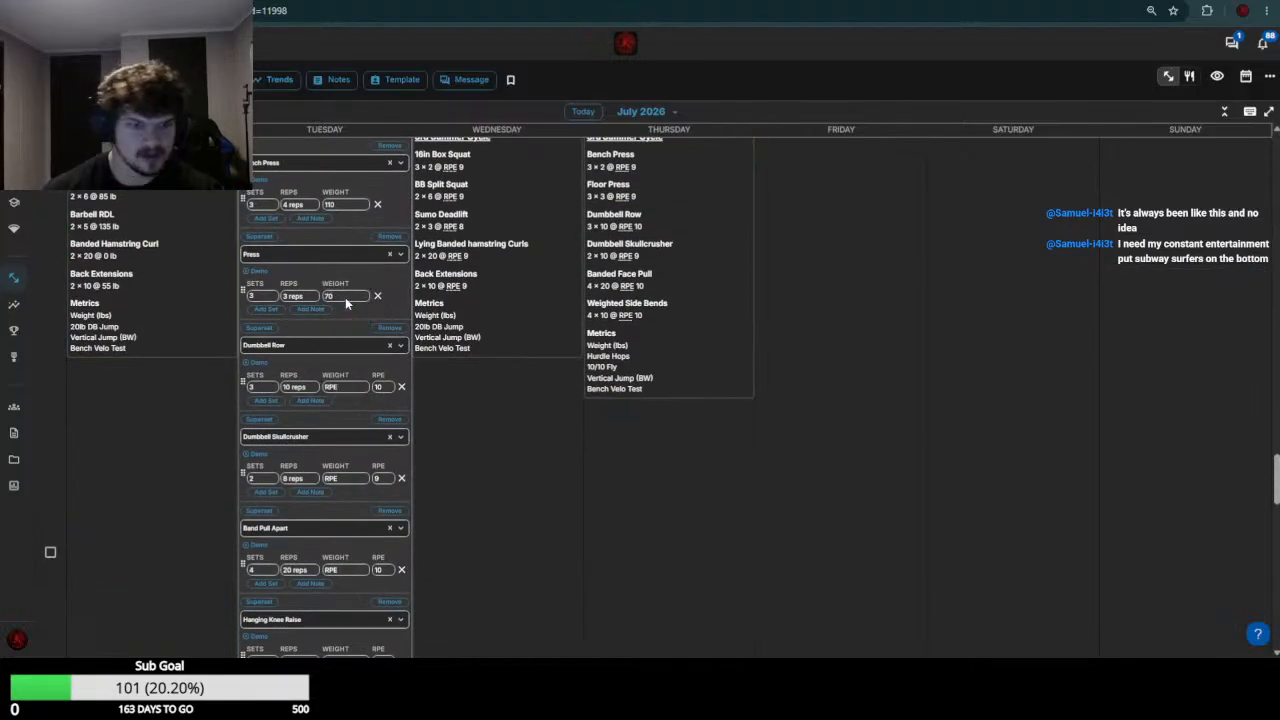
# Check the week 29 Dumbbell Row load and set the July 21 Dumbbell Row weight to 55
pyautogui.scroll(4, 345, 297)
pyautogui.scroll(-4, 482, 362)
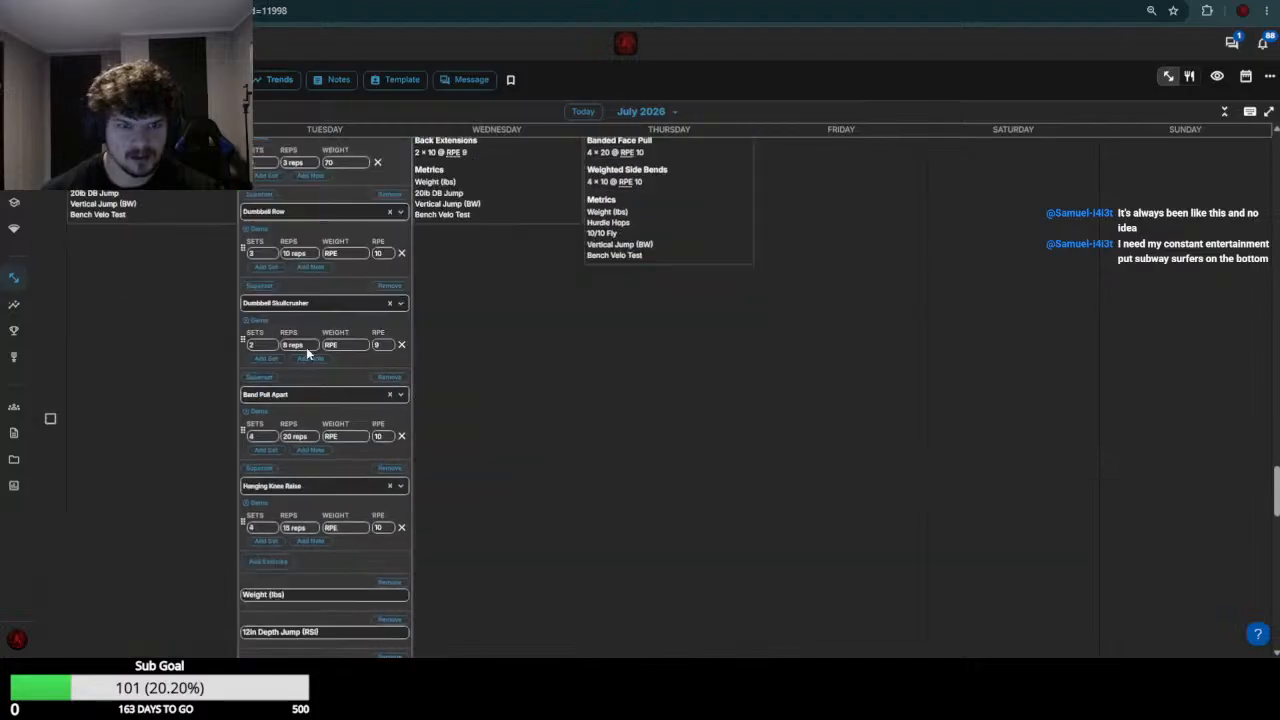
pyautogui.click(353, 343)
pyautogui.click(357, 254)
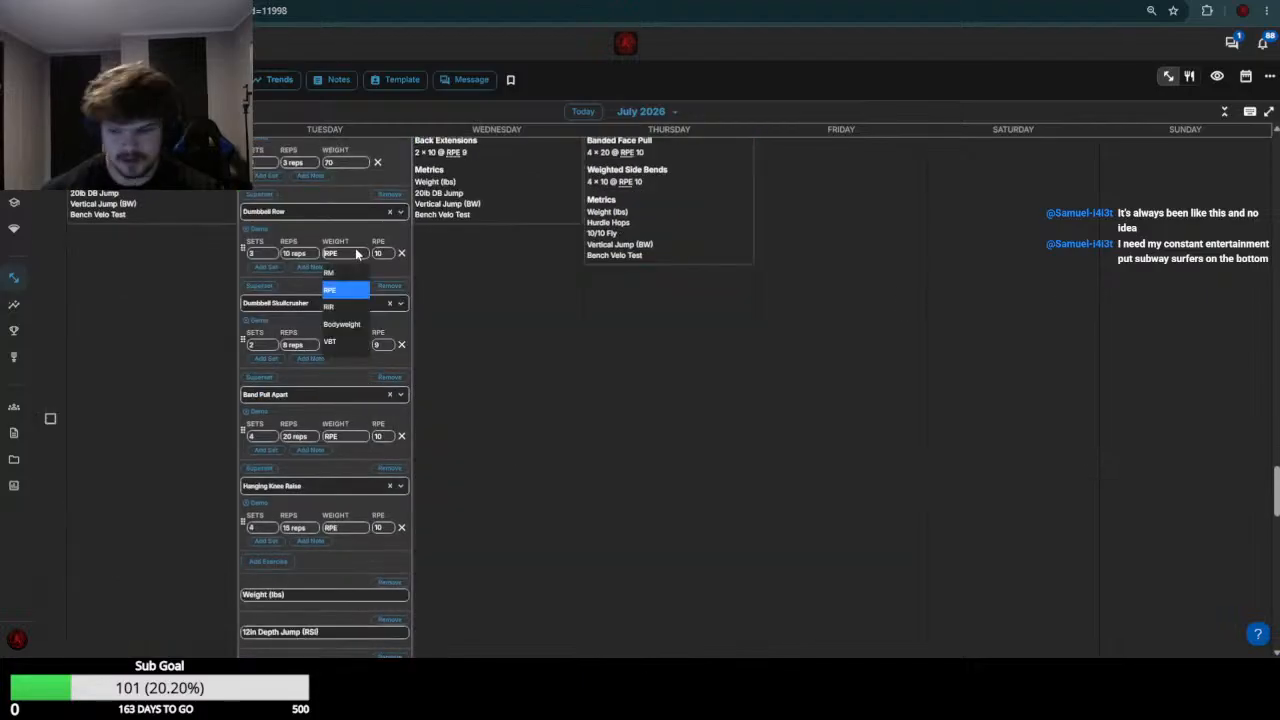
pyautogui.write('55')
pyautogui.press('Return')
# Check the week 29 results and set the July 21 Dumbbell Skullcrusher weight to 20
pyautogui.scroll(4, 350, 252)
pyautogui.scroll(3, 343, 252)
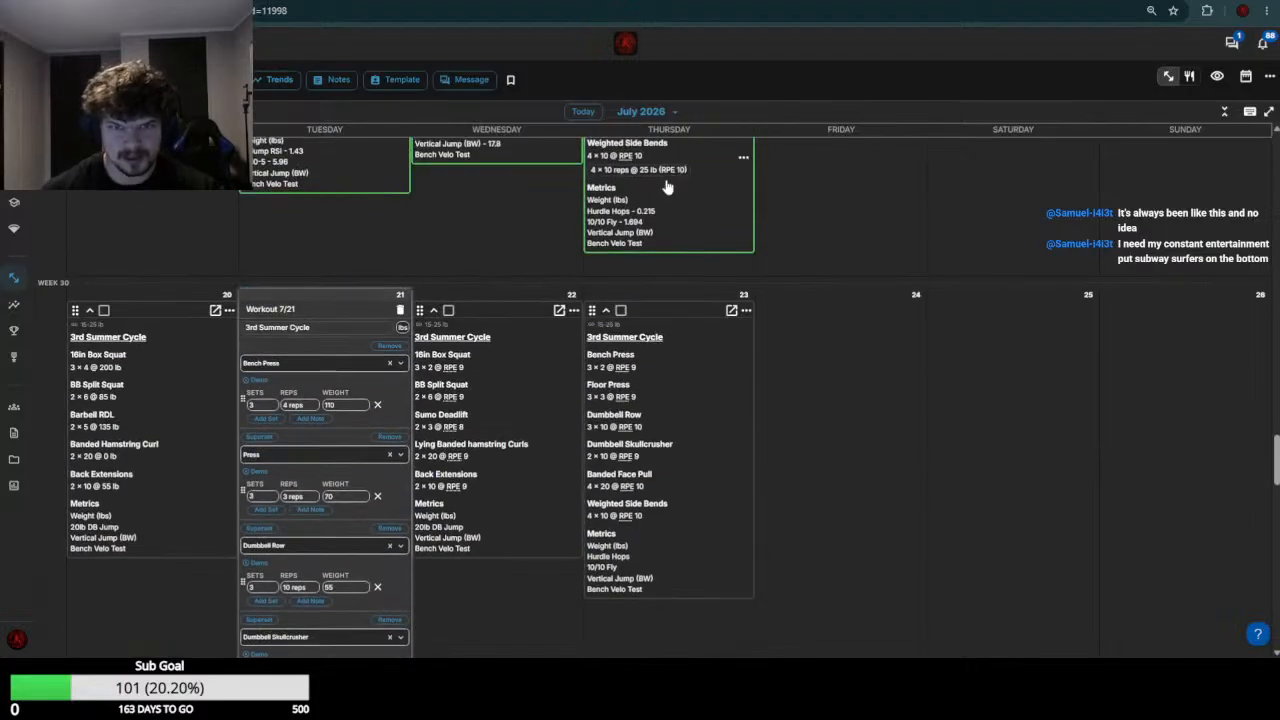
pyautogui.scroll(-5, 380, 397)
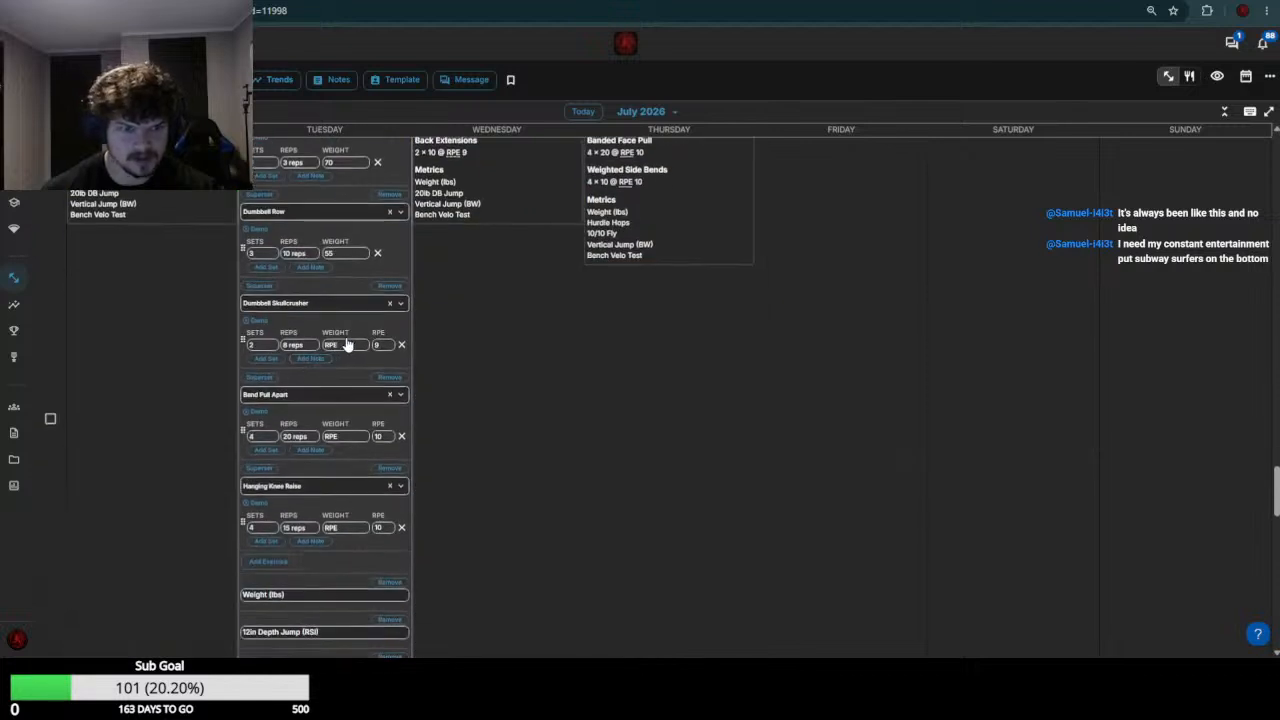
pyautogui.click(348, 345)
pyautogui.write('20')
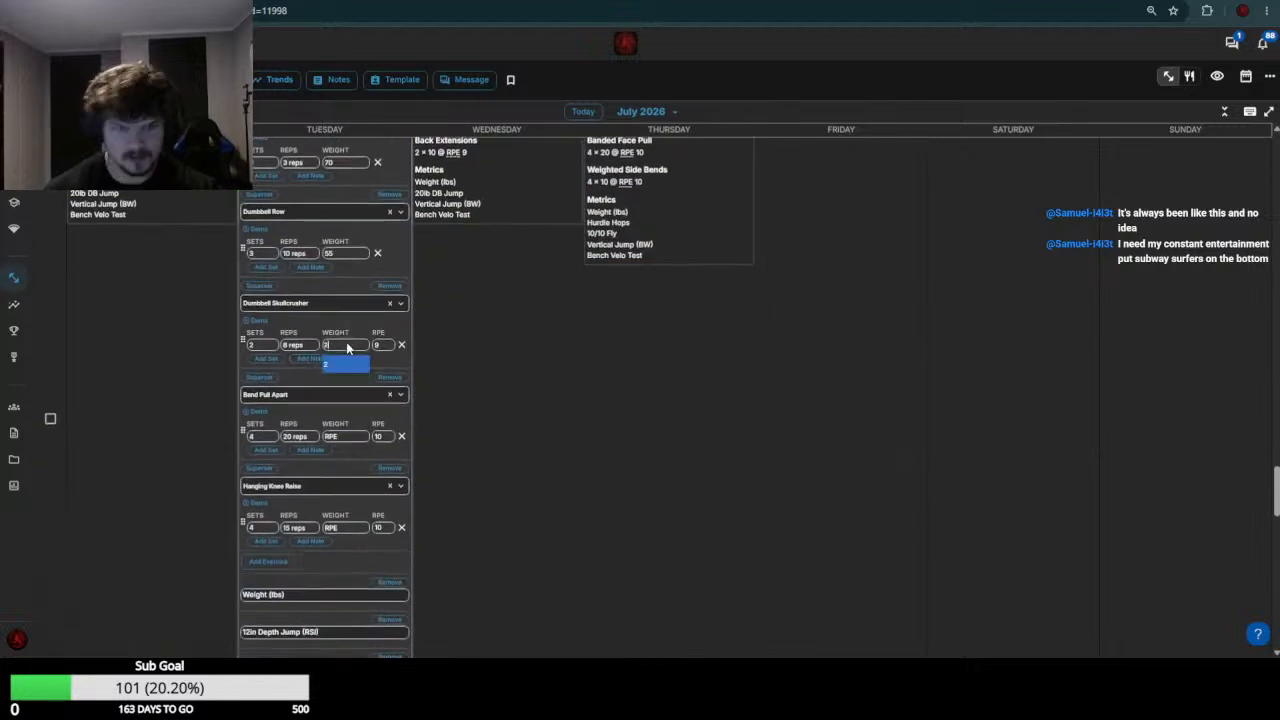
pyautogui.press('Return')
# Set the July 21 Band Pull Apart and Hanging Knee Raise weights to 0 and save the workout
pyautogui.click(346, 436)
pyautogui.write('0')
pyautogui.press('Return')
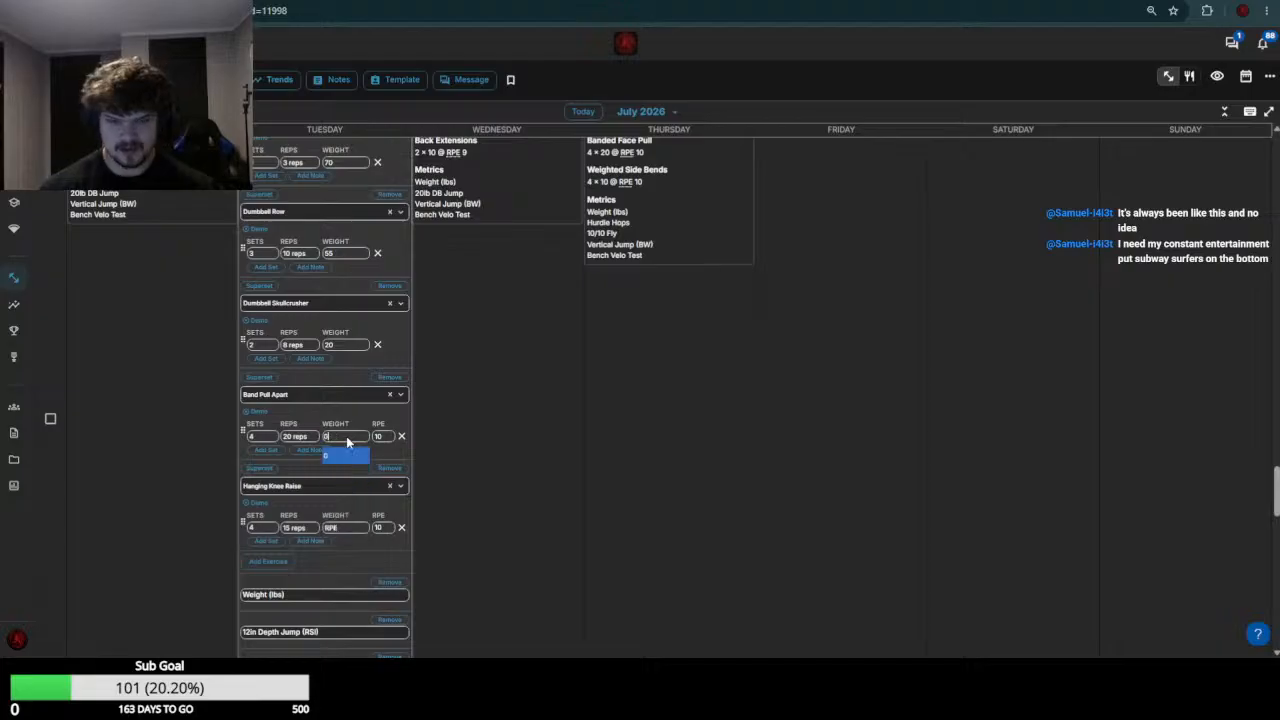
pyautogui.click(338, 527)
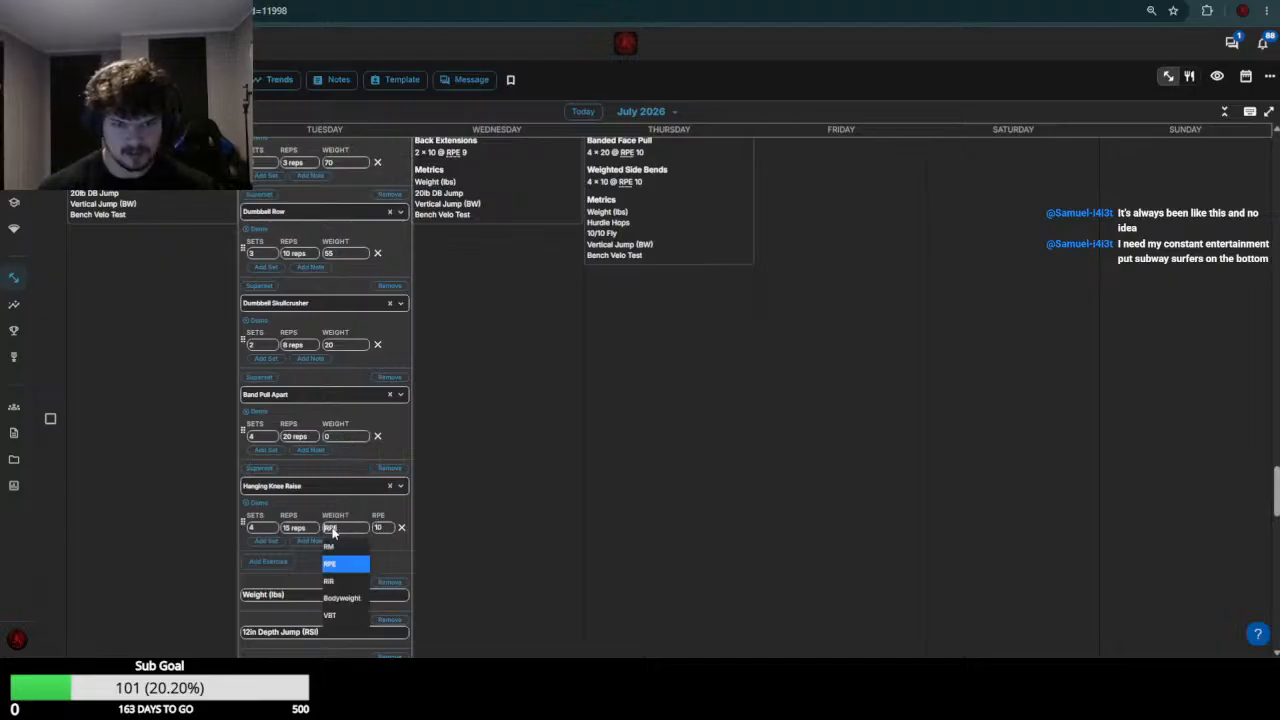
pyautogui.write('0')
pyautogui.press('Return')
pyautogui.scroll(-6, 335, 500)
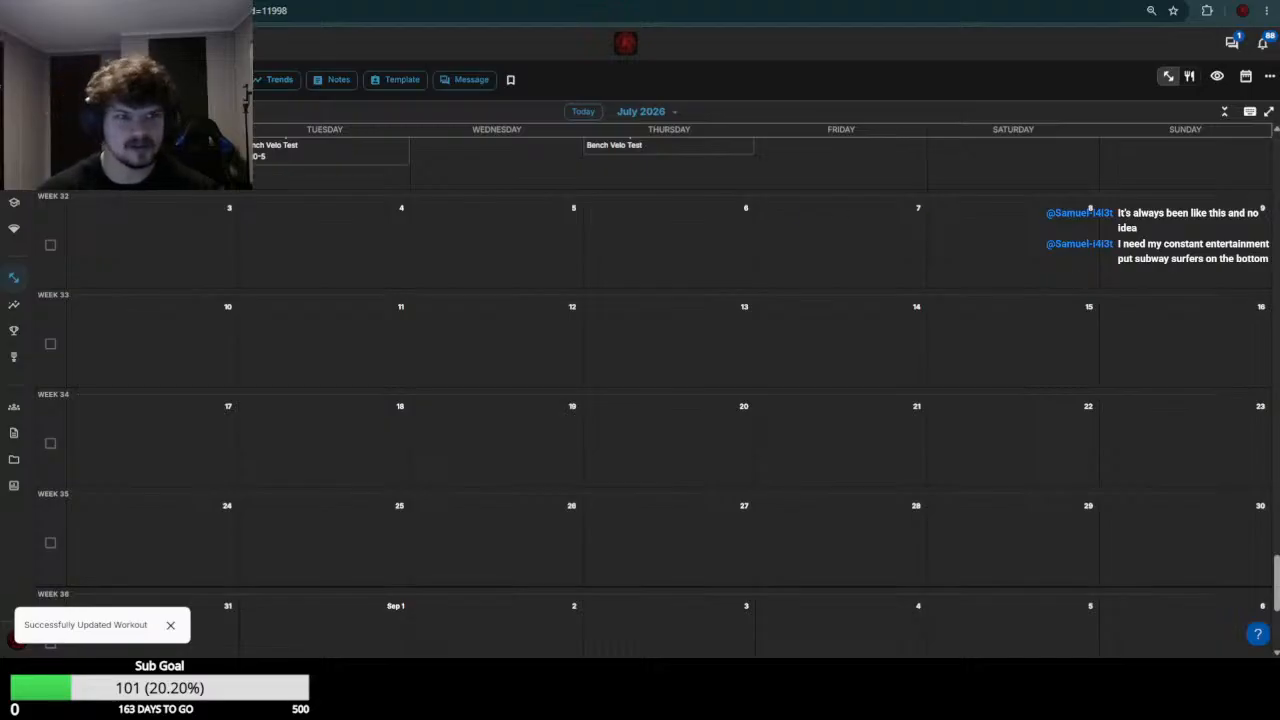
# Open the next athlete's July 20 and July 21 workouts for editing and review the week 29 results
pyautogui.hotkey('ctrl', 'Tab')
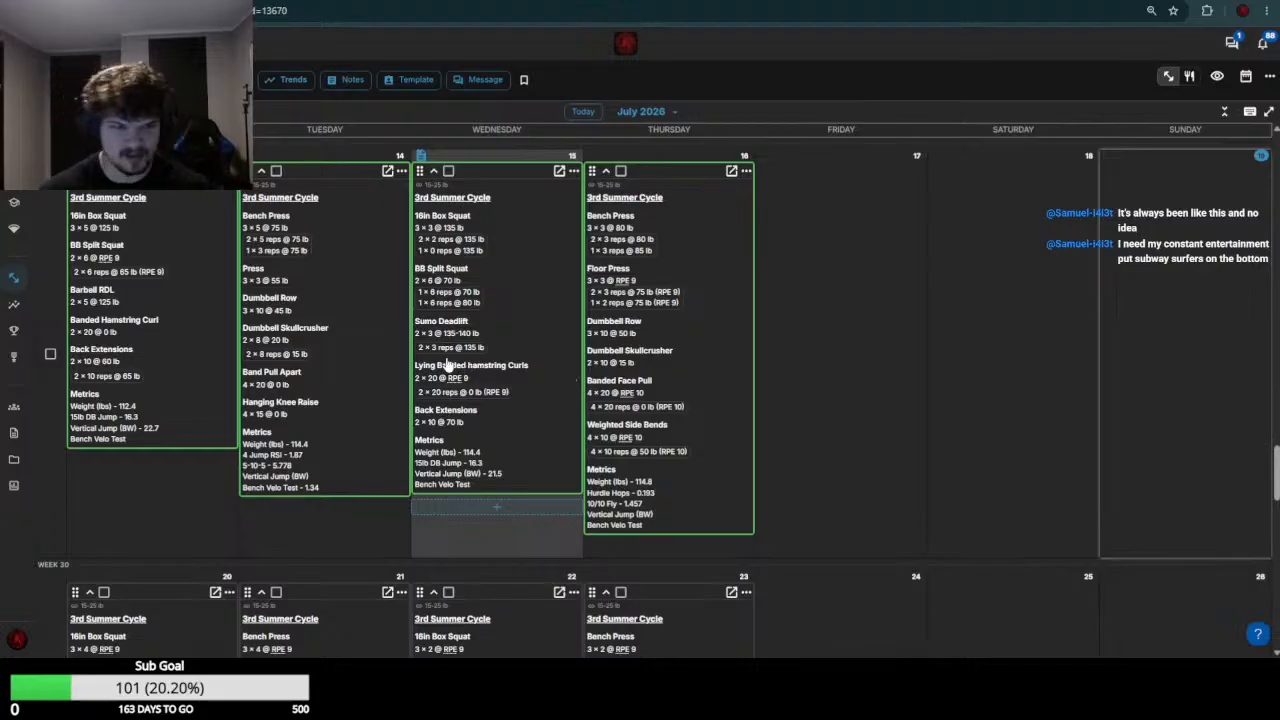
pyautogui.scroll(-4, 334, 334)
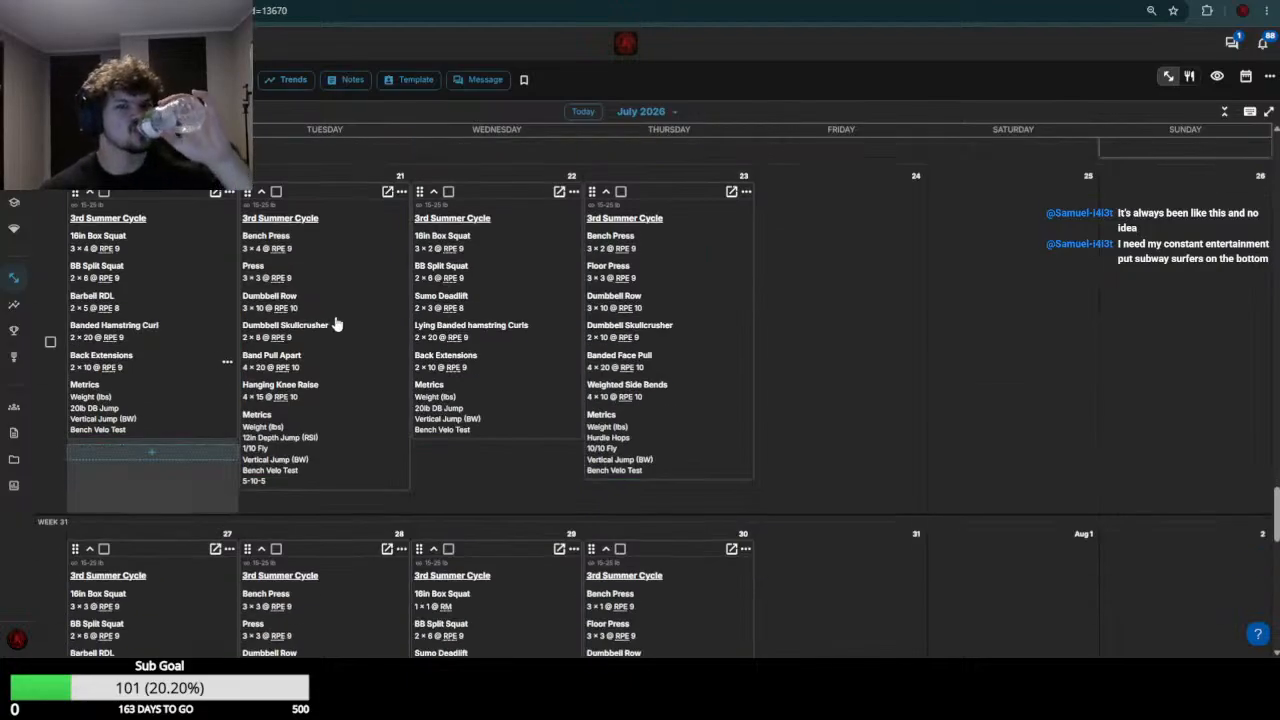
pyautogui.click(213, 320)
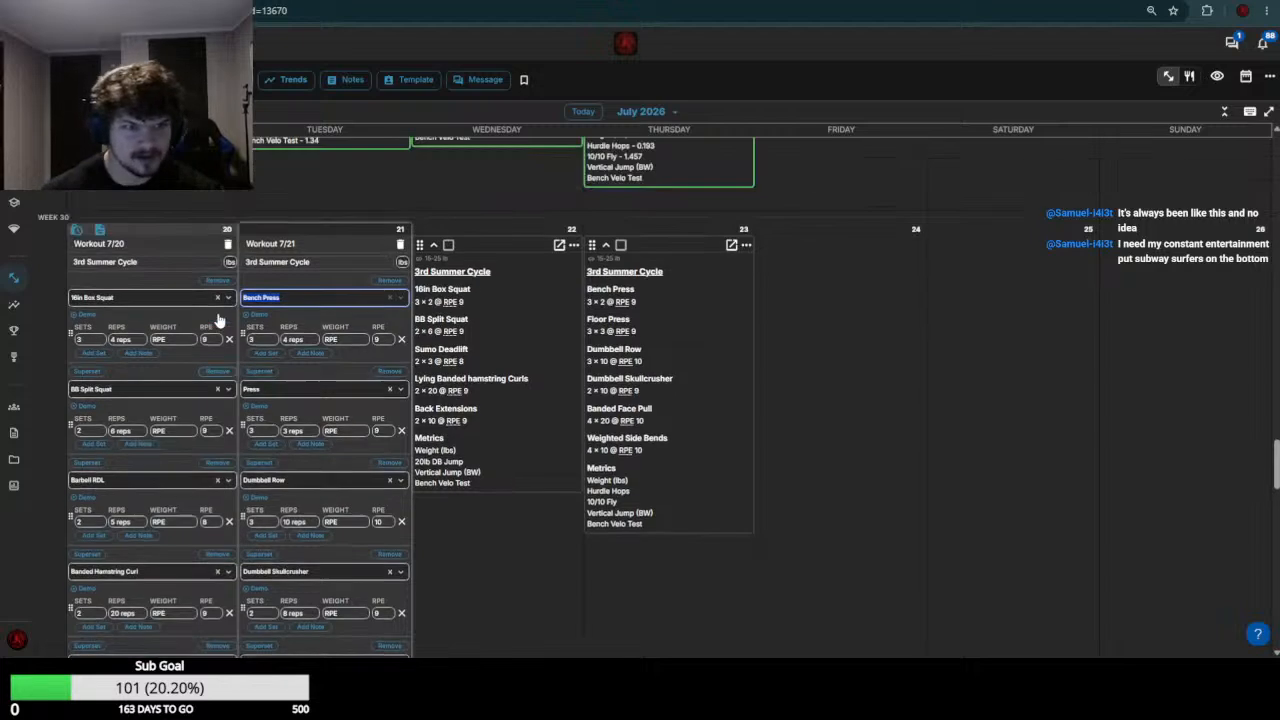
pyautogui.scroll(4, 221, 323)
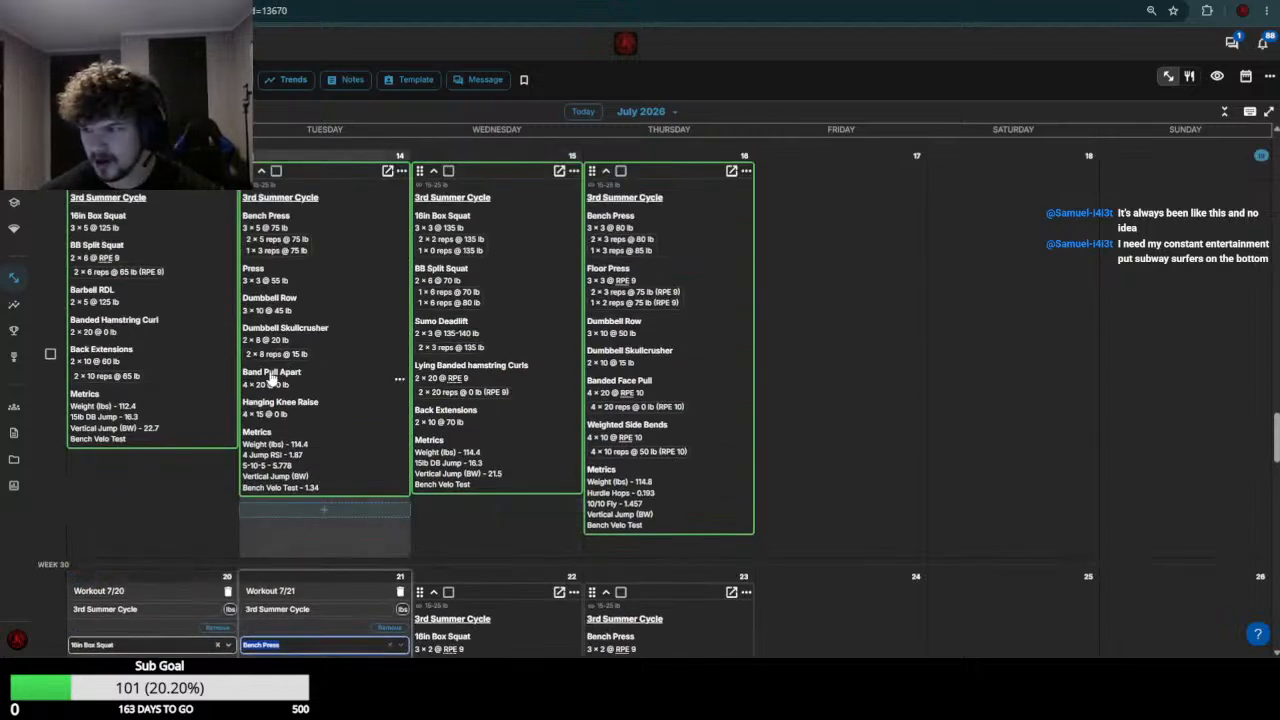
pyautogui.scroll(-1, 125, 400)
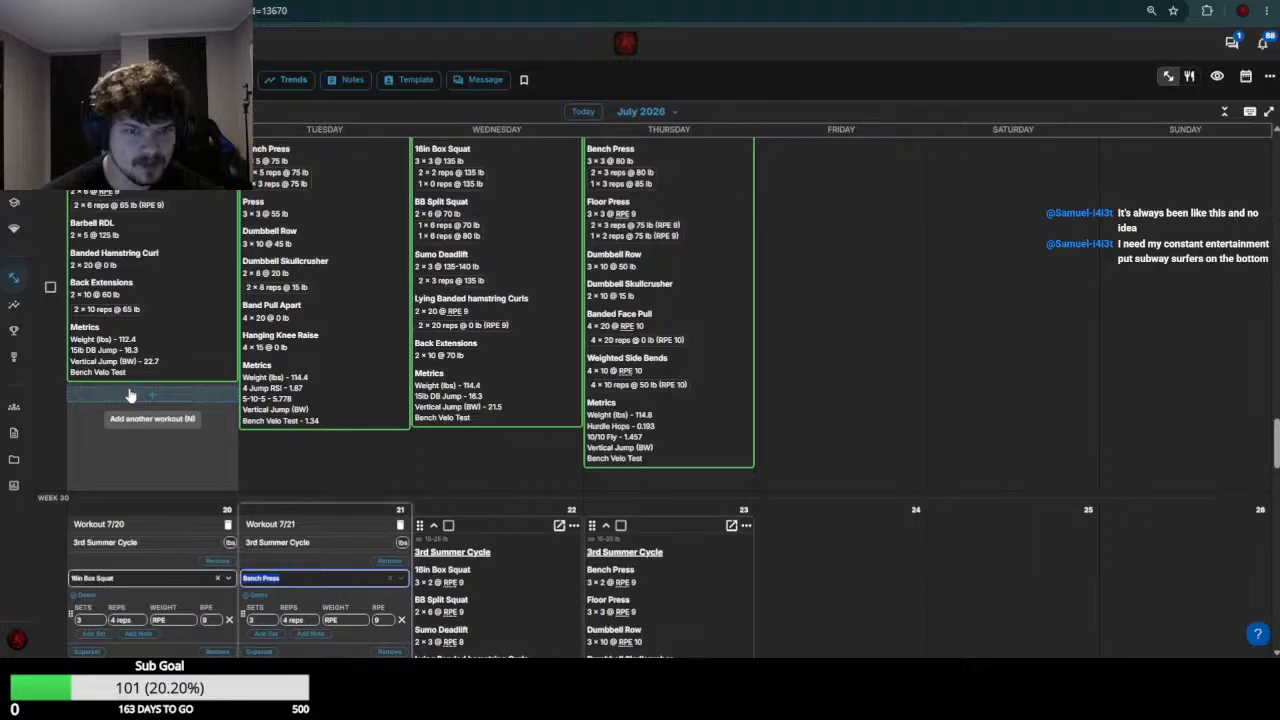
pyautogui.scroll(-2, 128, 397)
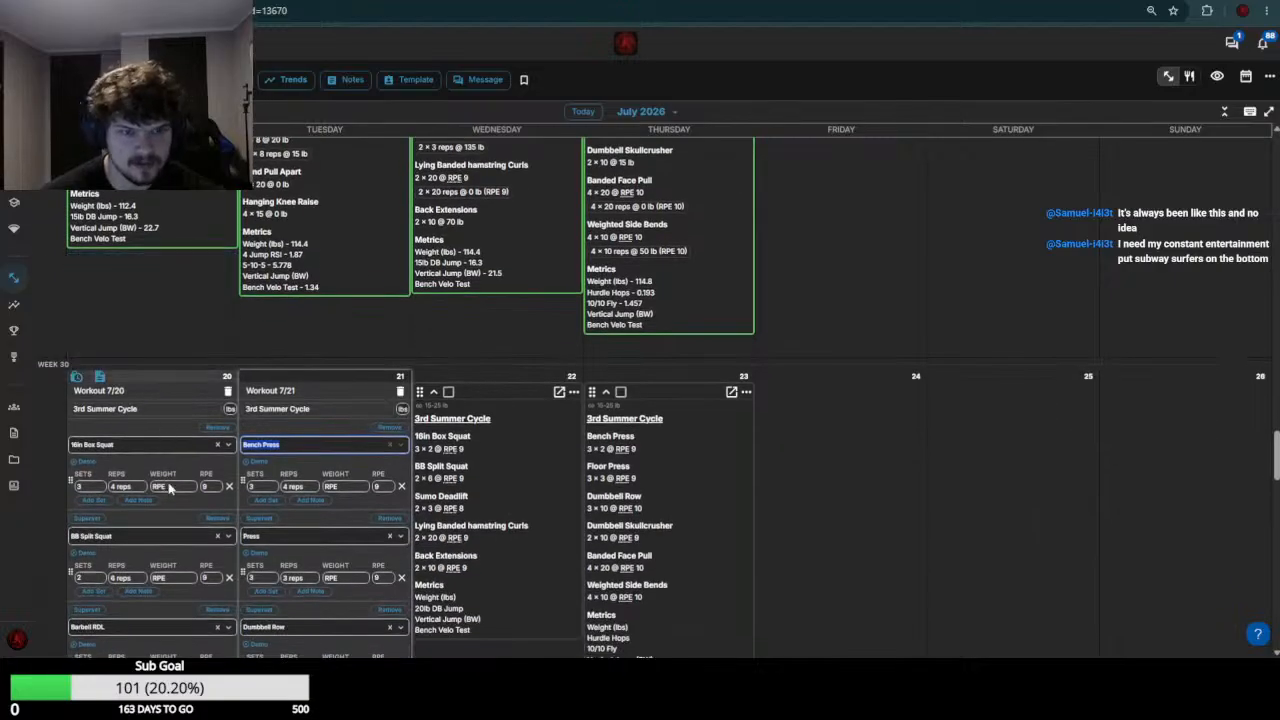
pyautogui.click(170, 488)
pyautogui.click(170, 490)
pyautogui.write('18i')
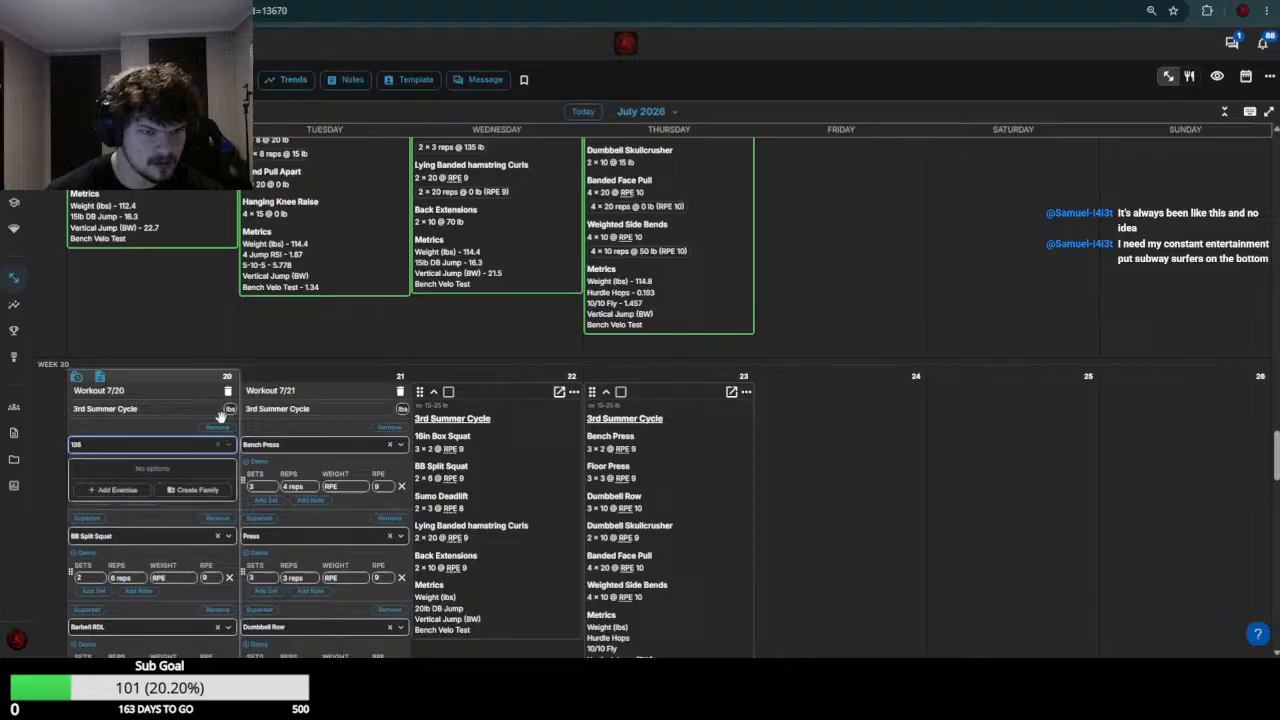
pyautogui.click(174, 448)
# Set the July 20 16in Box Squat weight to 135
pyautogui.click(181, 490)
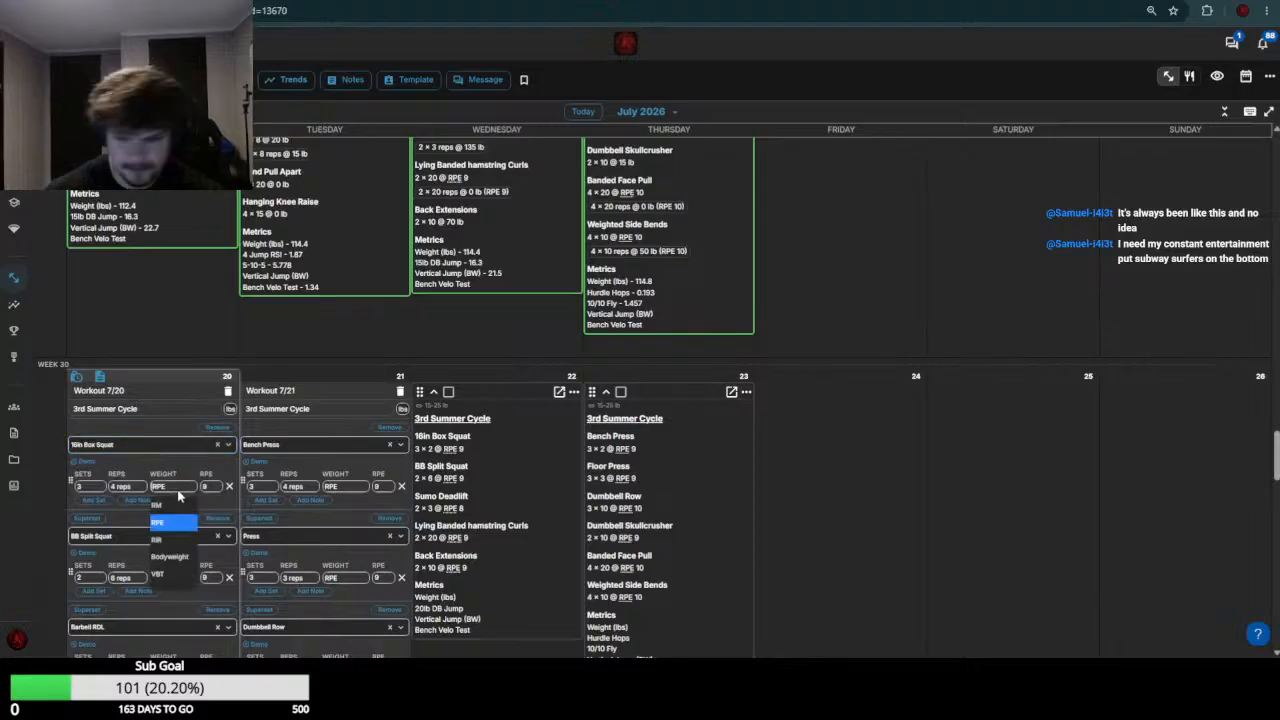
pyautogui.write('135')
pyautogui.press('Return')
# Check the week 29 BB Split Squat results and set the July 20 BB Split Squat weight to 85
pyautogui.scroll(-3, 180, 480)
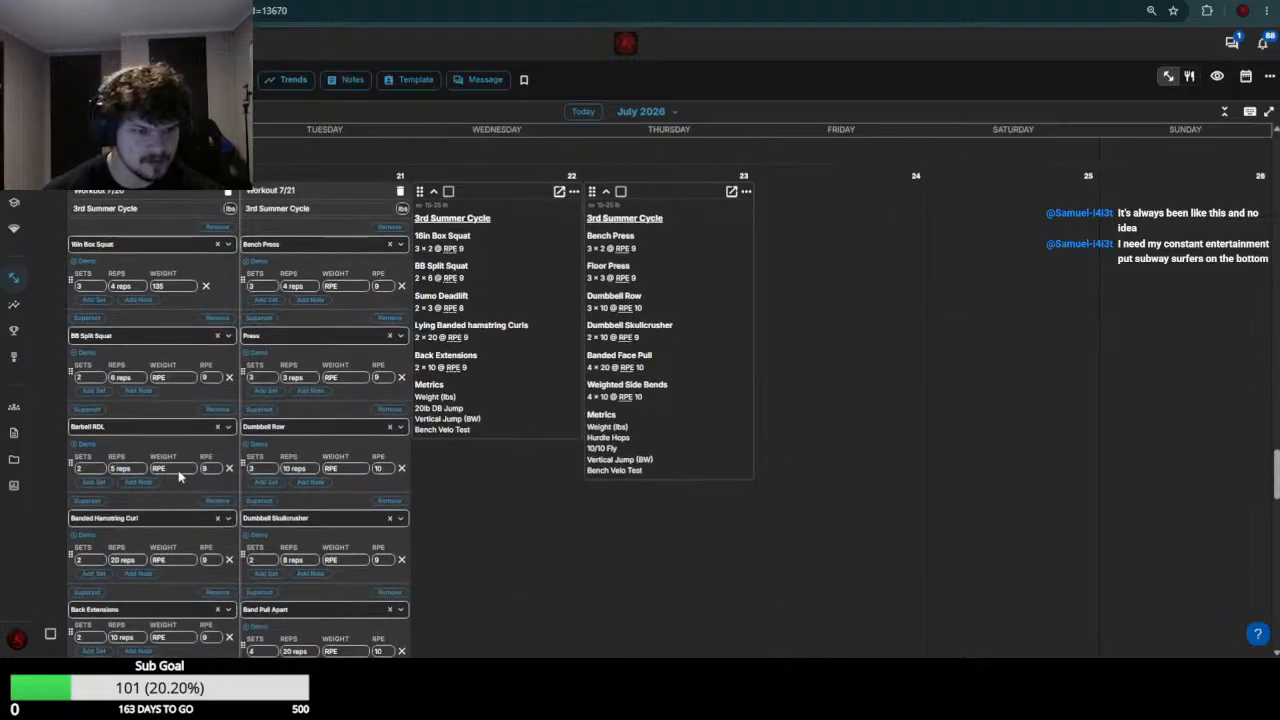
pyautogui.scroll(6, 180, 476)
pyautogui.scroll(-6, 173, 494)
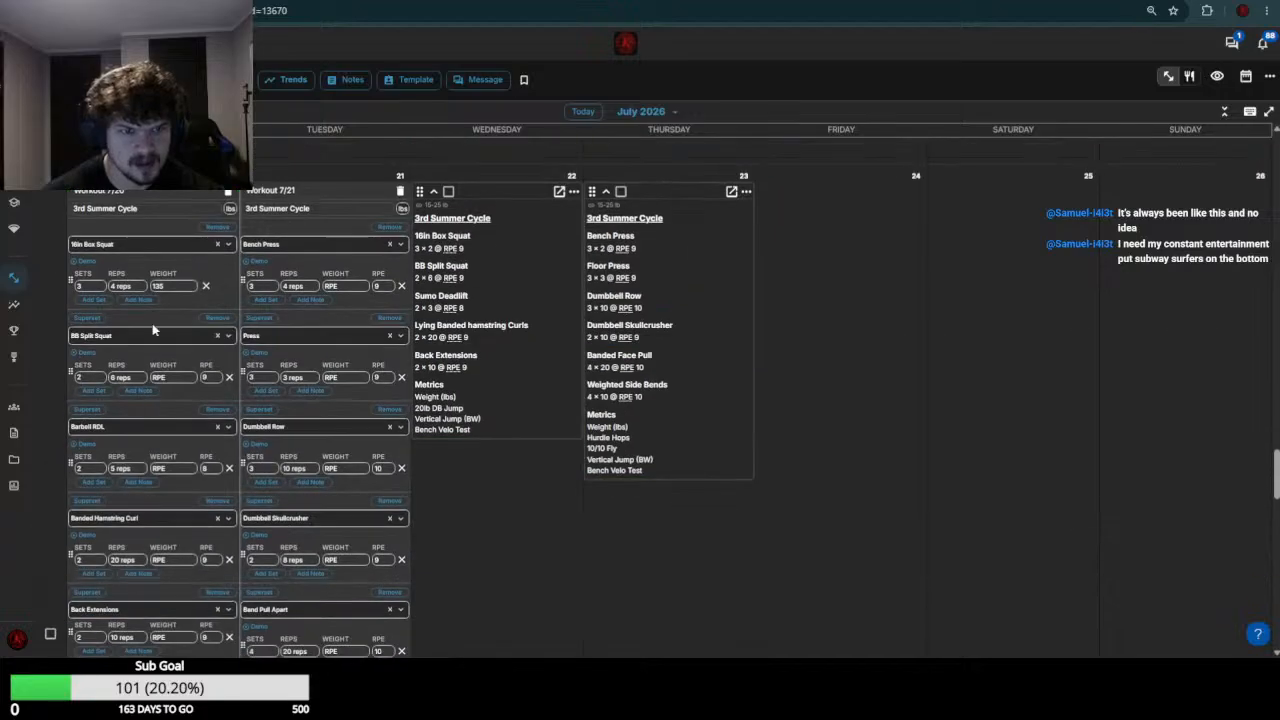
pyautogui.click(183, 378)
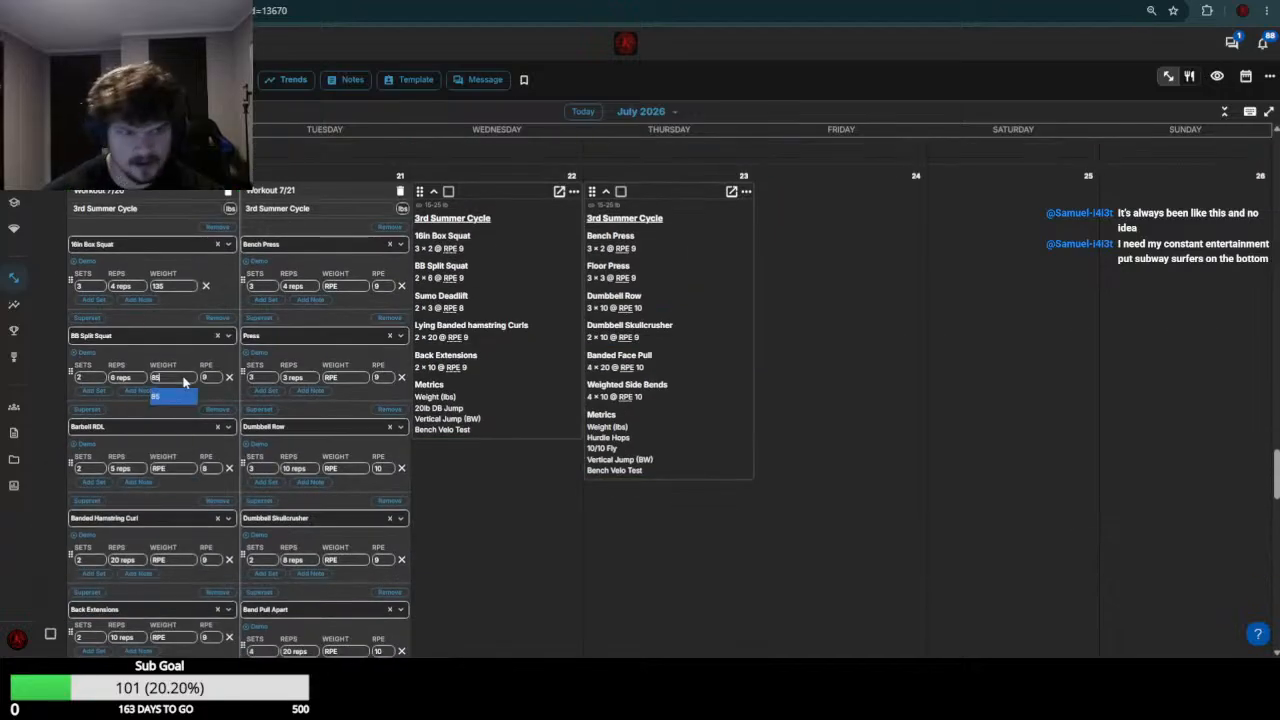
pyautogui.click(187, 376)
# Check the week 29 Barbell RDL load and set the July 20 Barbell RDL weight to 135
pyautogui.scroll(5, 180, 409)
pyautogui.scroll(-5, 123, 420)
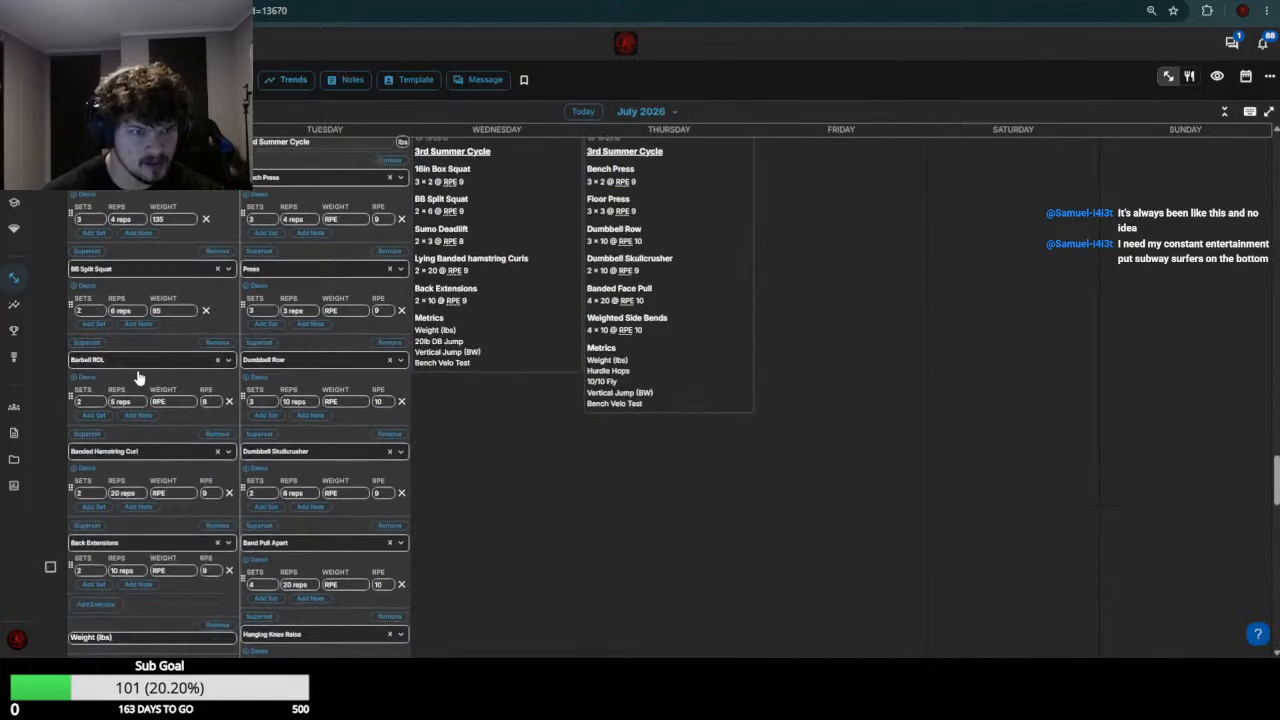
pyautogui.click(179, 401)
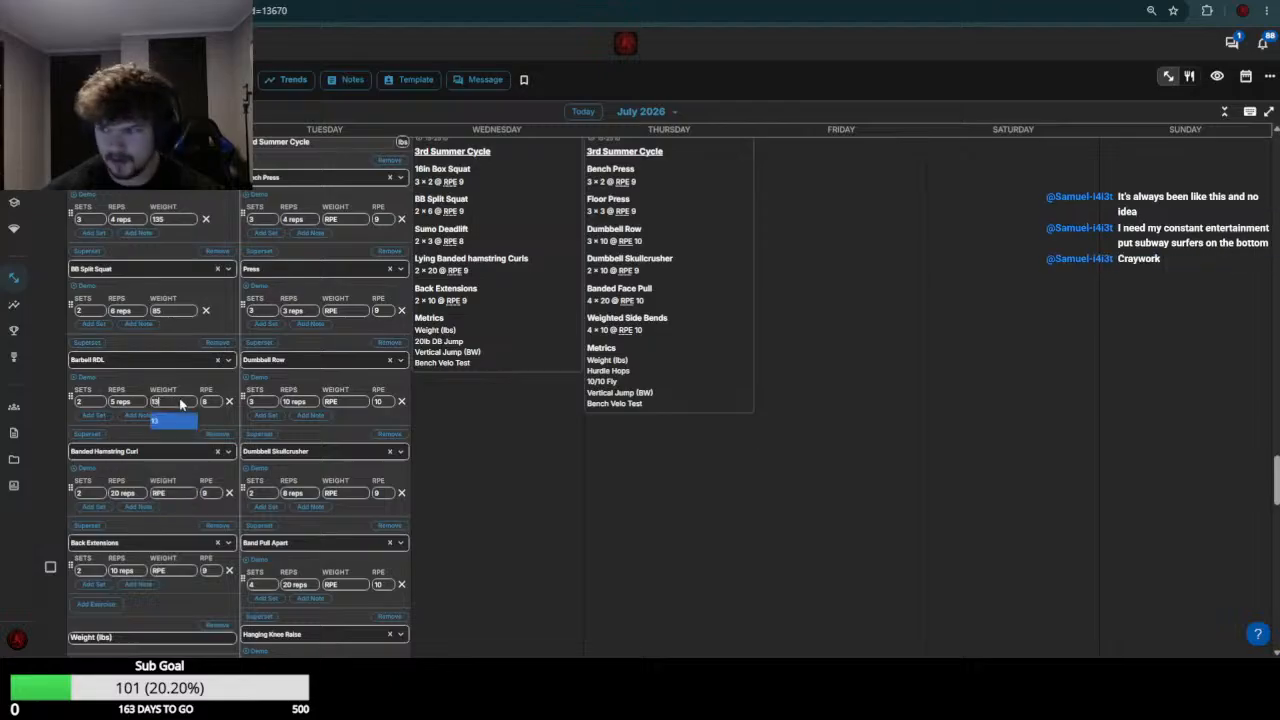
pyautogui.click(165, 421)
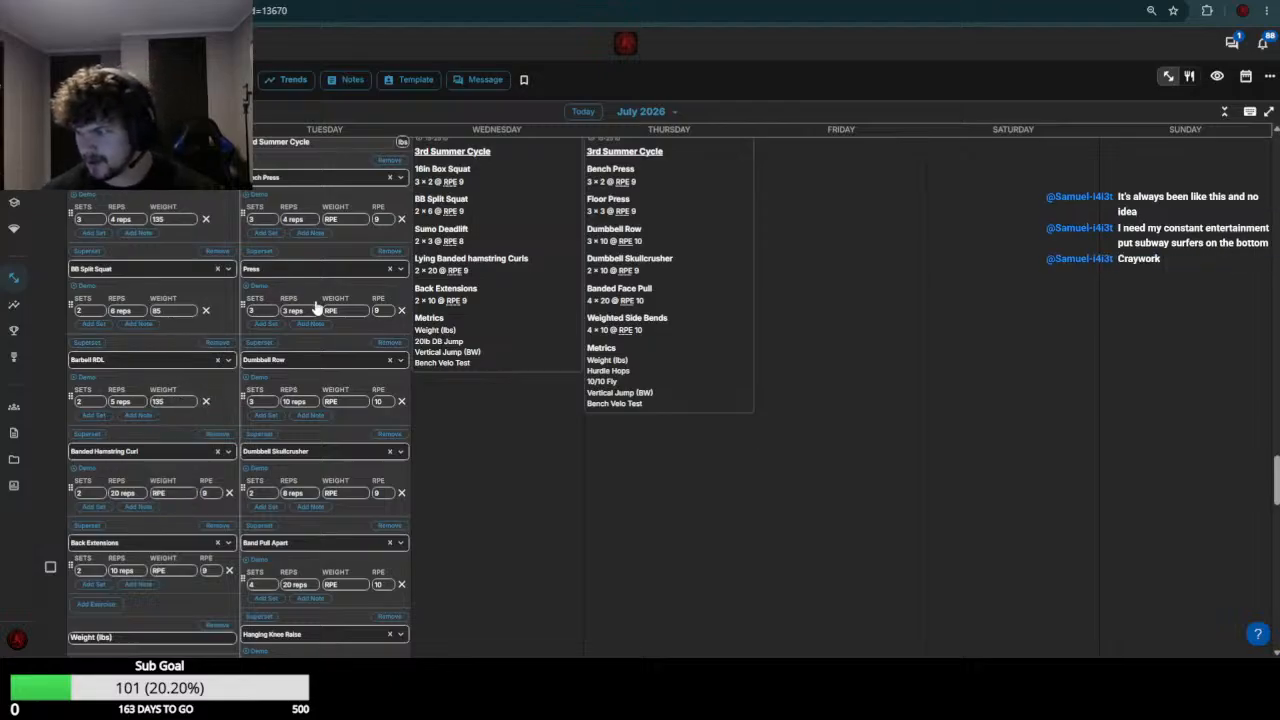
# Check the week 29 Banded Hamstring Curl load and set the July 20 Banded Hamstring Curl weight to 0
pyautogui.scroll(6, 130, 557)
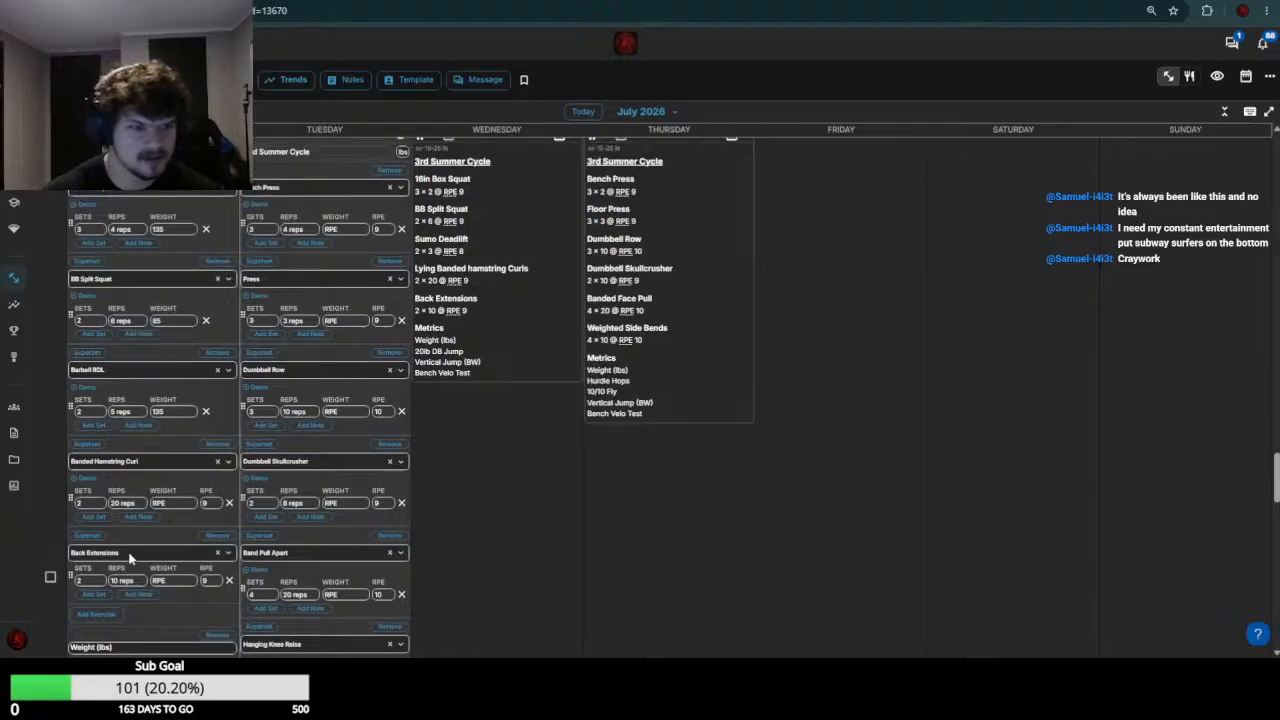
pyautogui.scroll(-1, 135, 485)
pyautogui.scroll(-3, 127, 442)
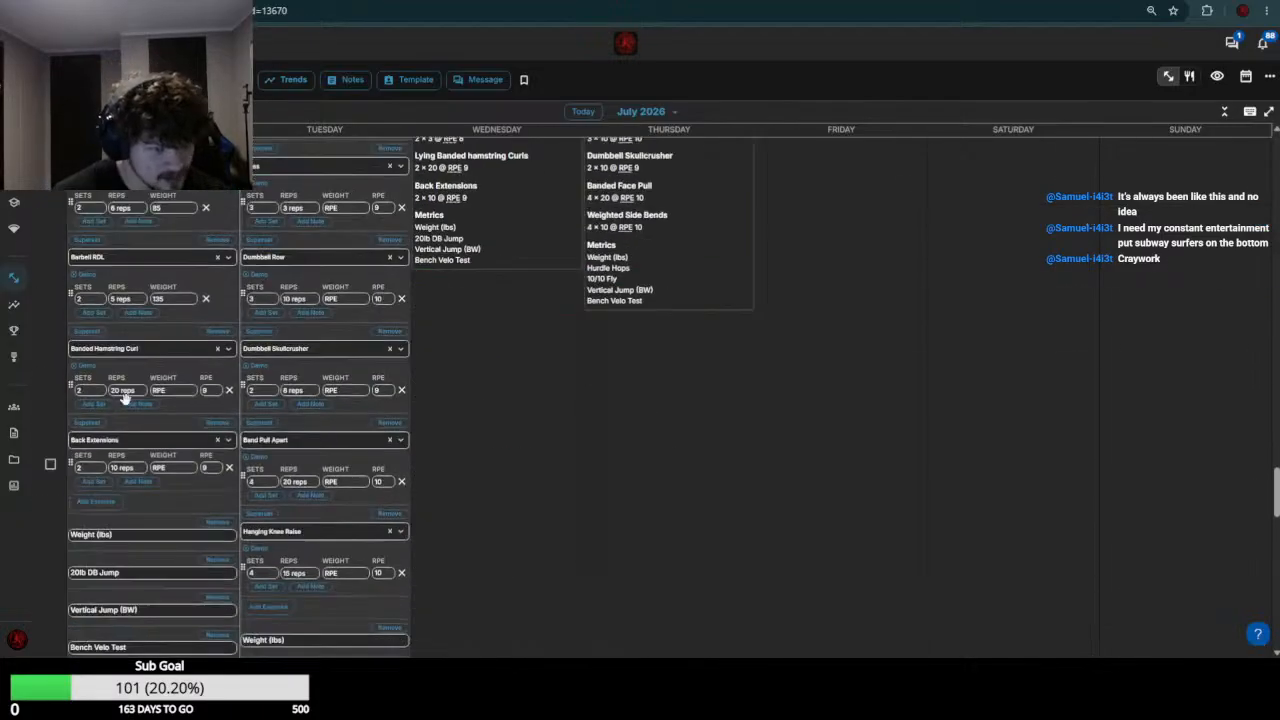
pyautogui.click(165, 359)
pyautogui.click(165, 359)
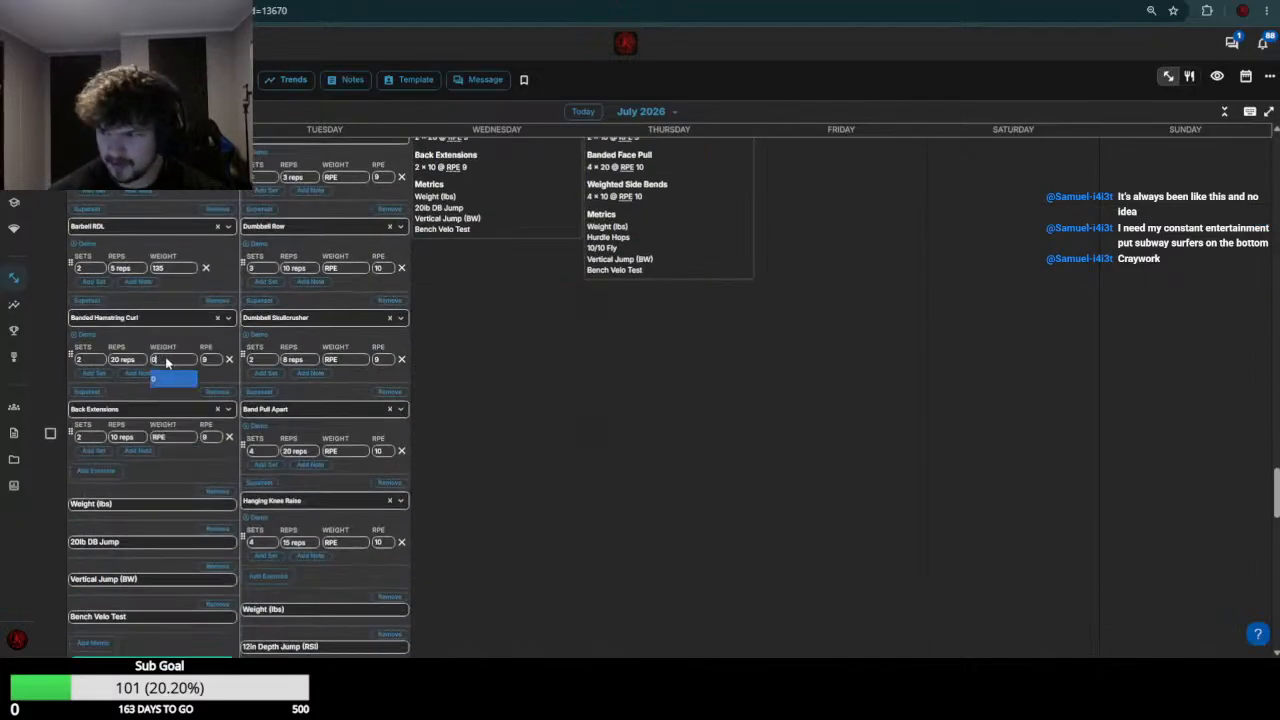
# Check the week 29 Back Extensions results, set the July 20 Back Extensions weight to 75, and save the workout
pyautogui.scroll(3, 165, 356)
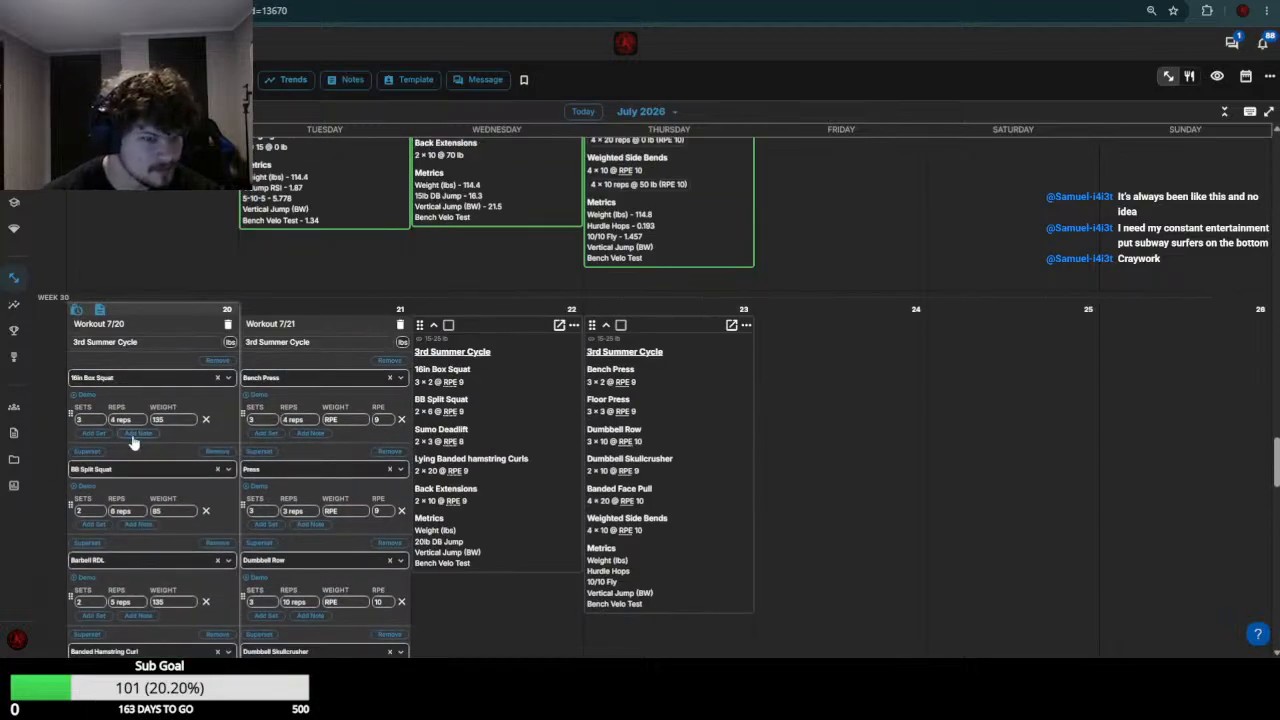
pyautogui.scroll(-2, 140, 432)
pyautogui.scroll(3, 149, 428)
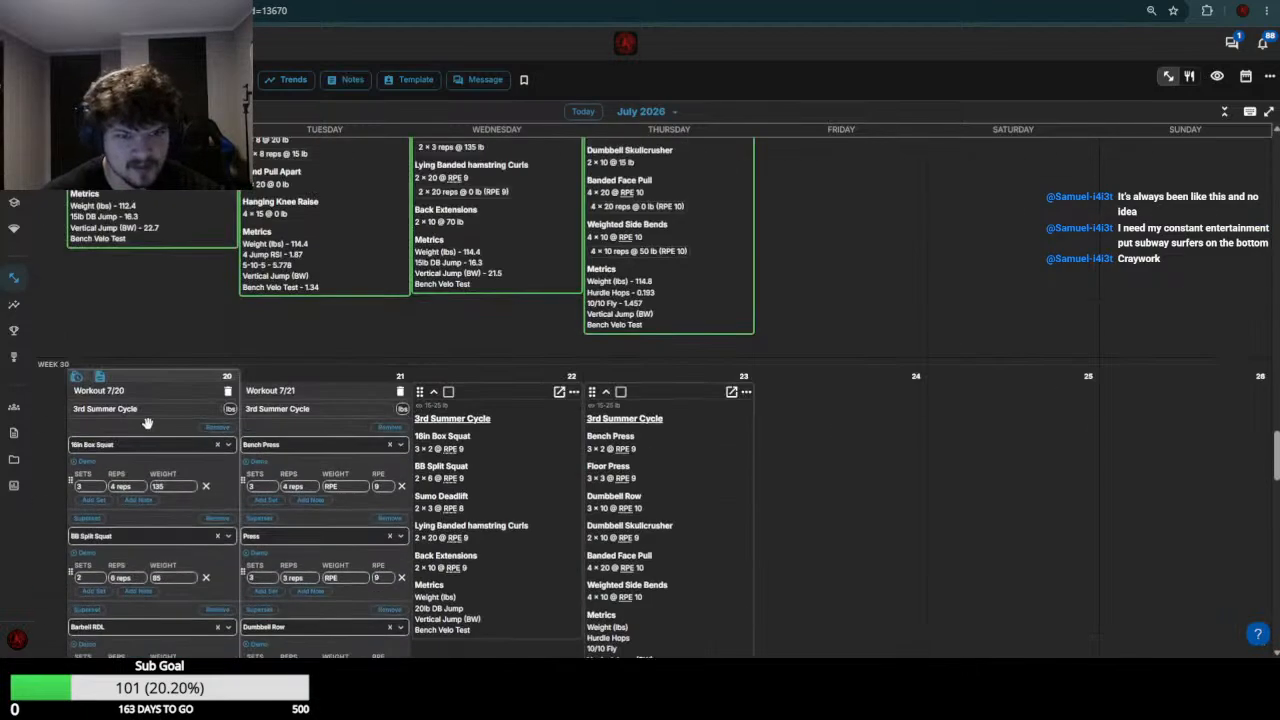
pyautogui.scroll(-5, 147, 424)
pyautogui.click(165, 371)
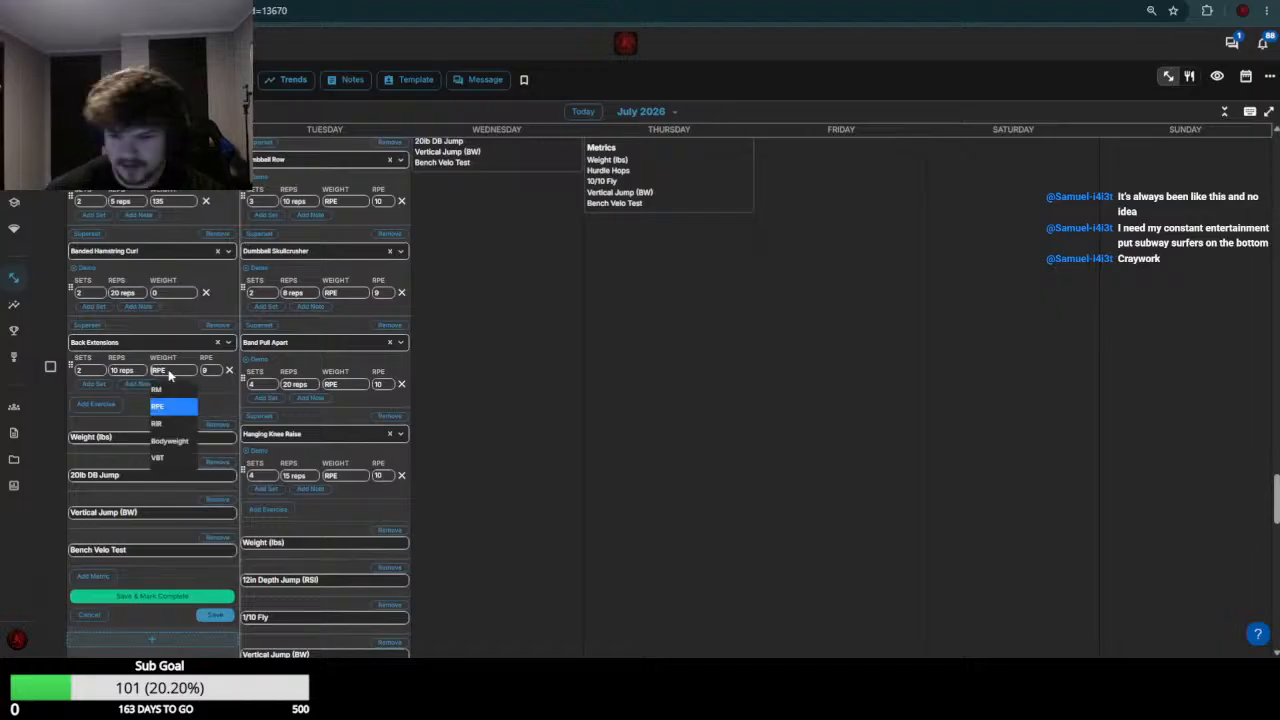
pyautogui.write('75')
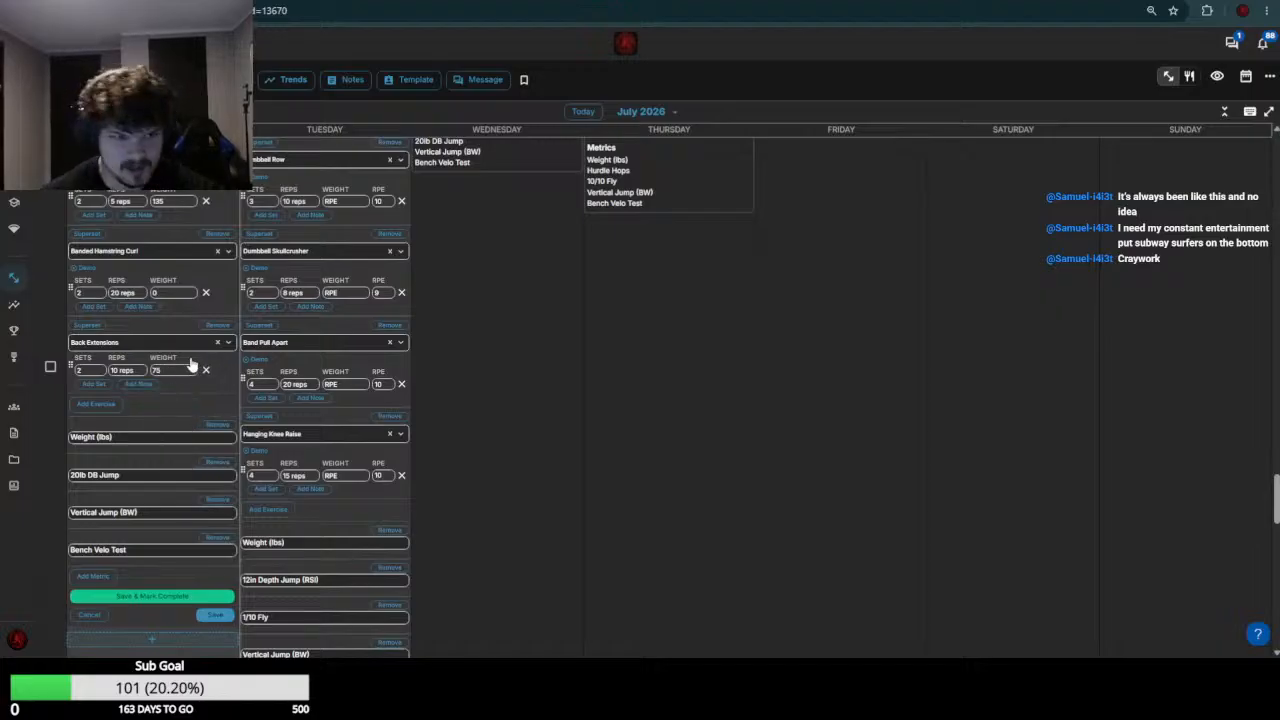
pyautogui.click(214, 614)
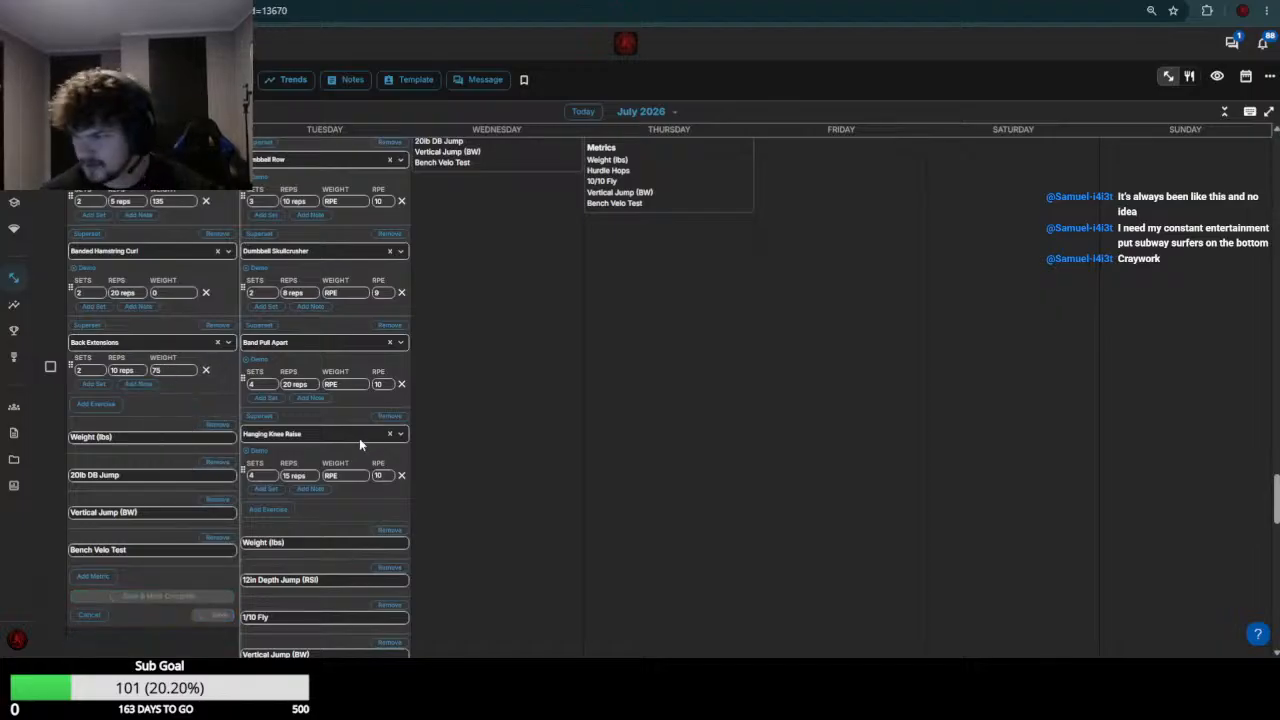
# Check the week 29 Bench Press results and set the July 21 Bench Press weight to 85
pyautogui.scroll(6, 426, 389)
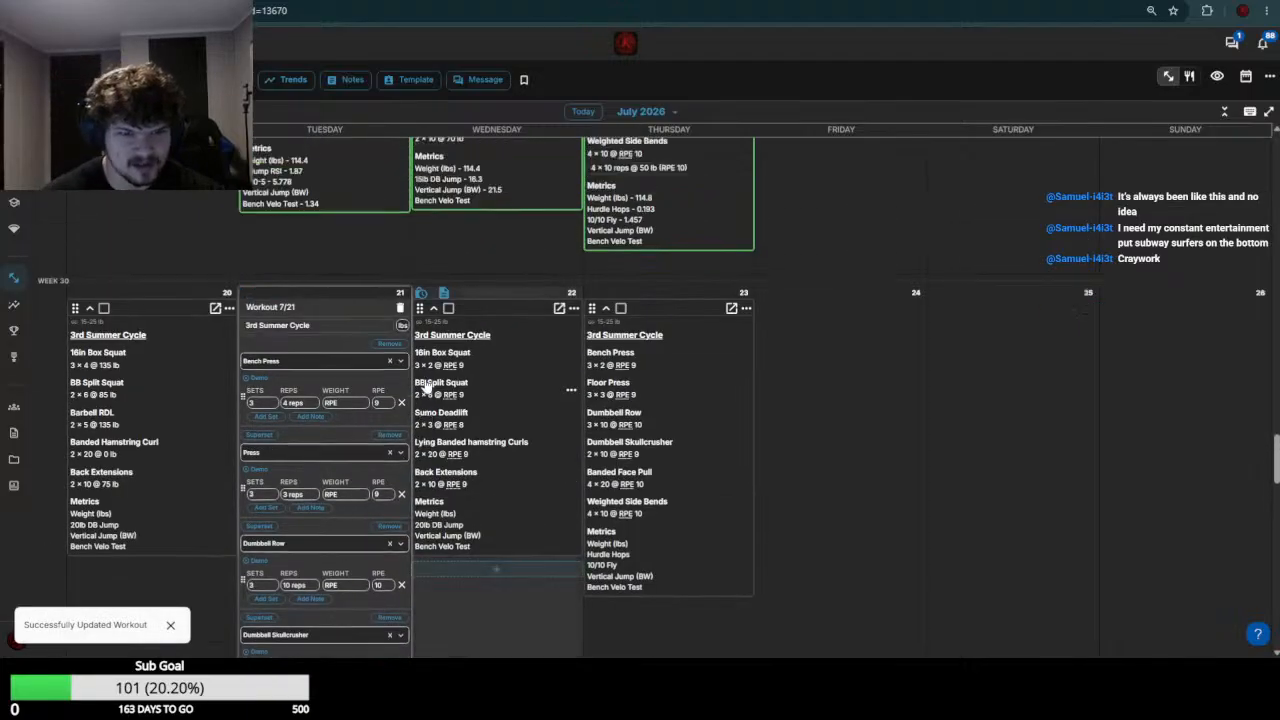
pyautogui.scroll(-1, 426, 397)
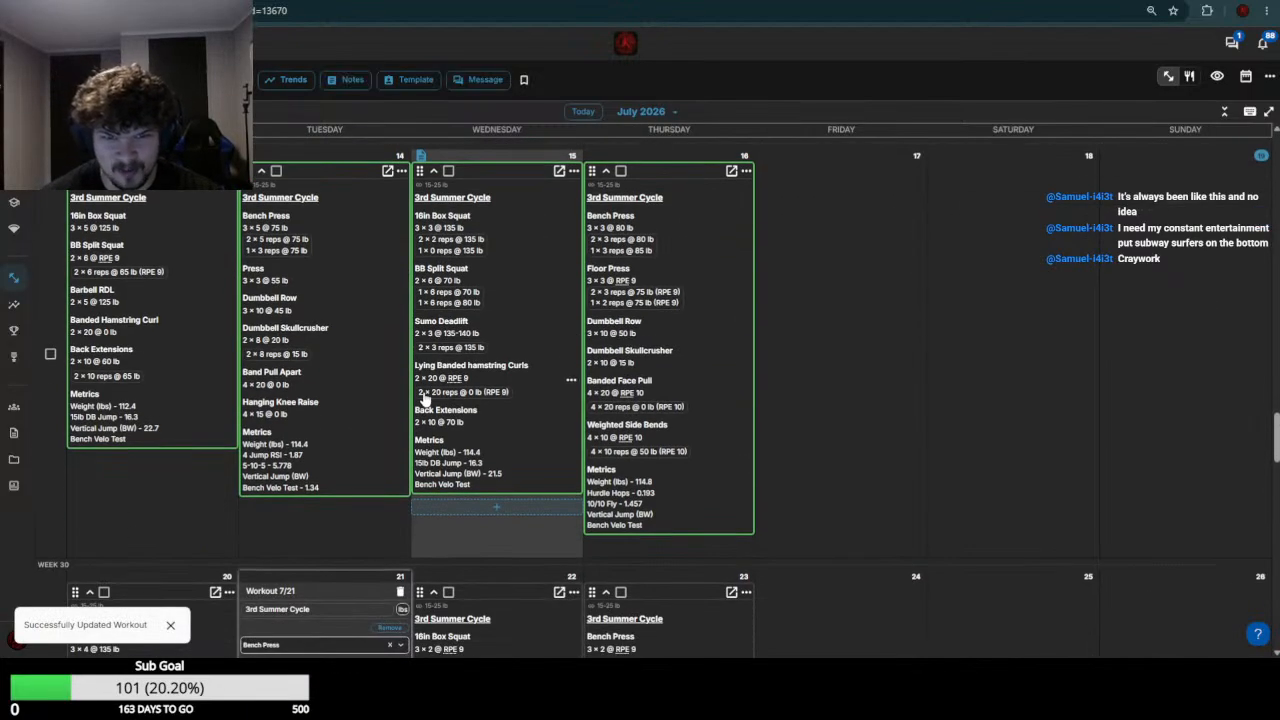
pyautogui.scroll(-5, 424, 398)
pyautogui.click(351, 216)
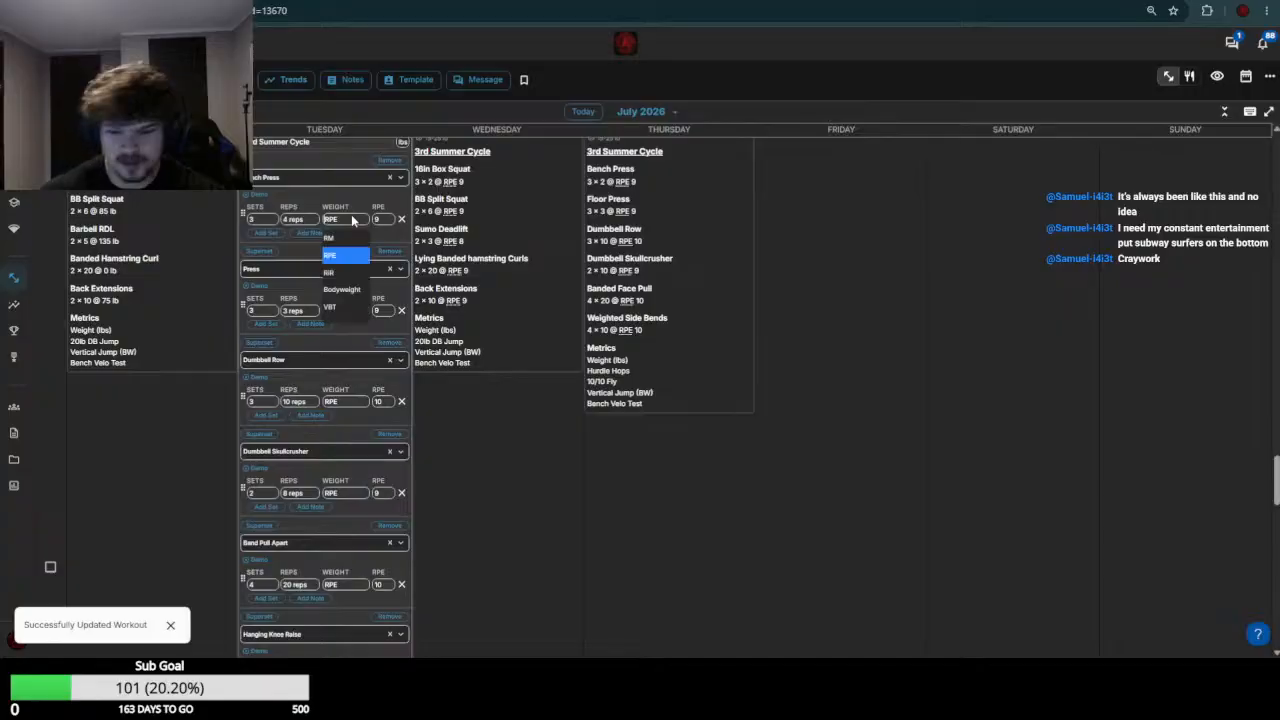
pyautogui.write('85')
# Check the week 29 Press results and set the July 21 Press weight to 60
pyautogui.scroll(3, 351, 303)
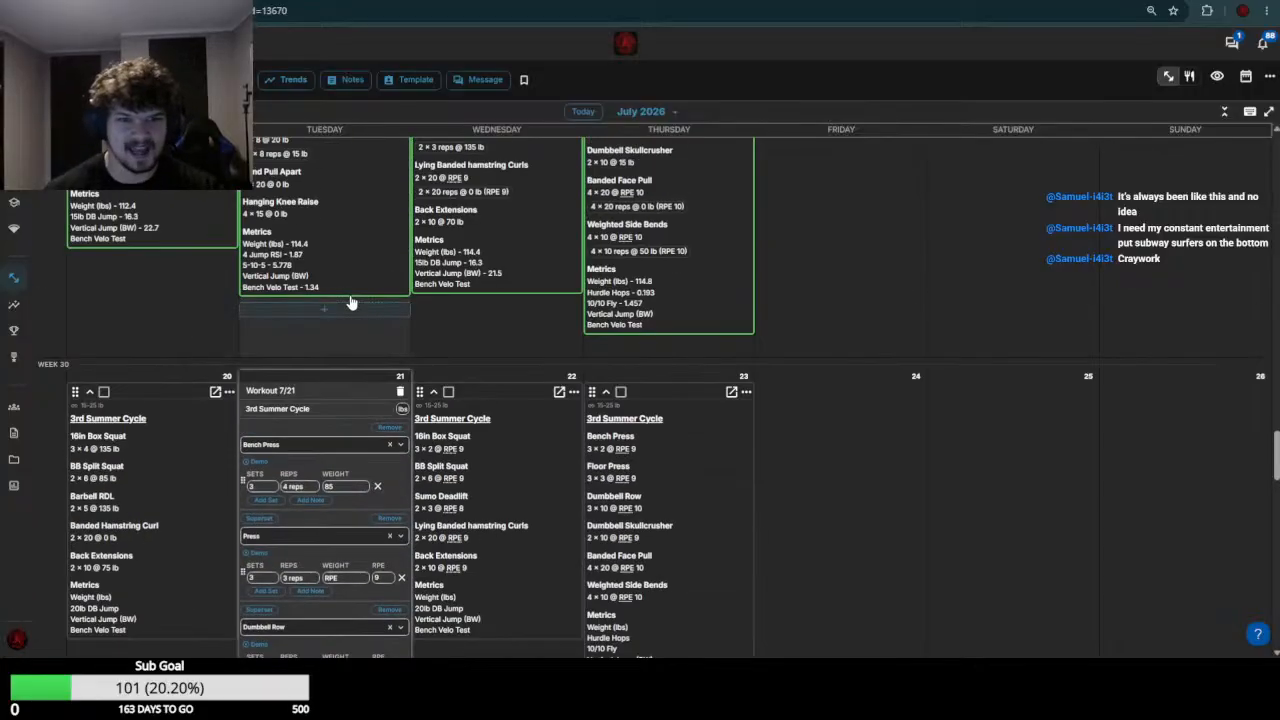
pyautogui.scroll(-2, 351, 303)
pyautogui.scroll(-3, 297, 310)
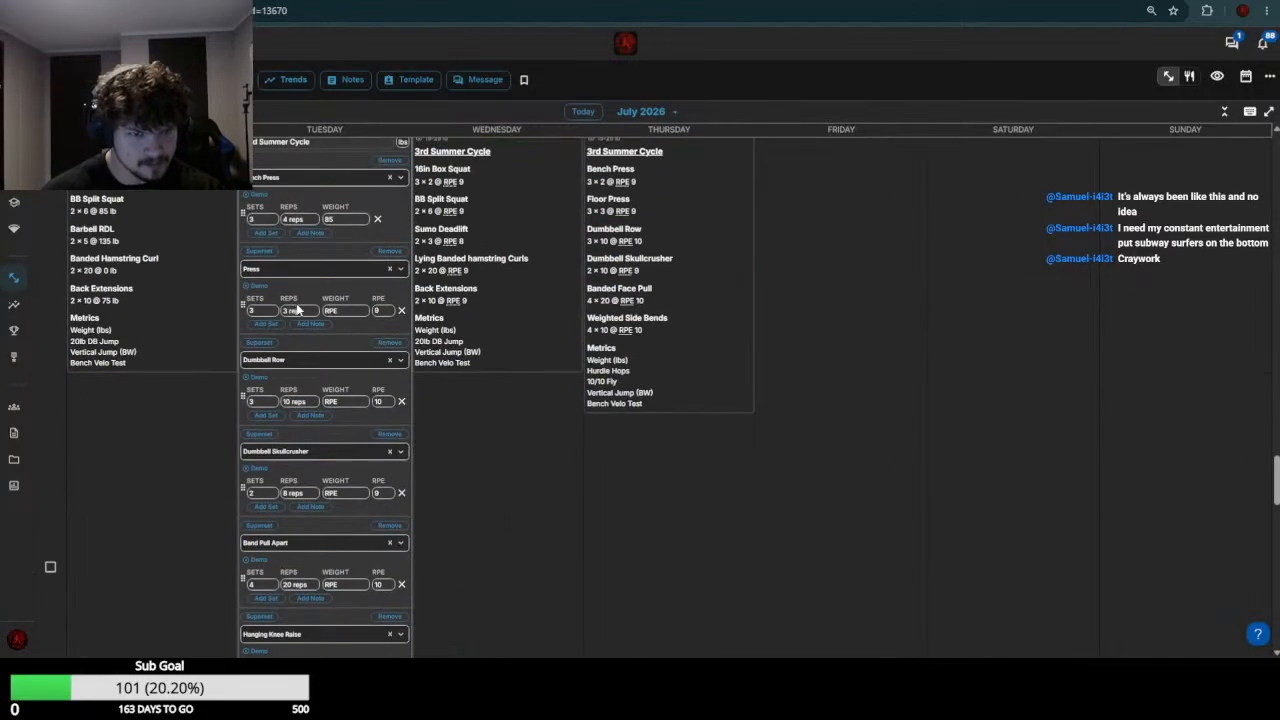
pyautogui.click(349, 310)
pyautogui.write('6')
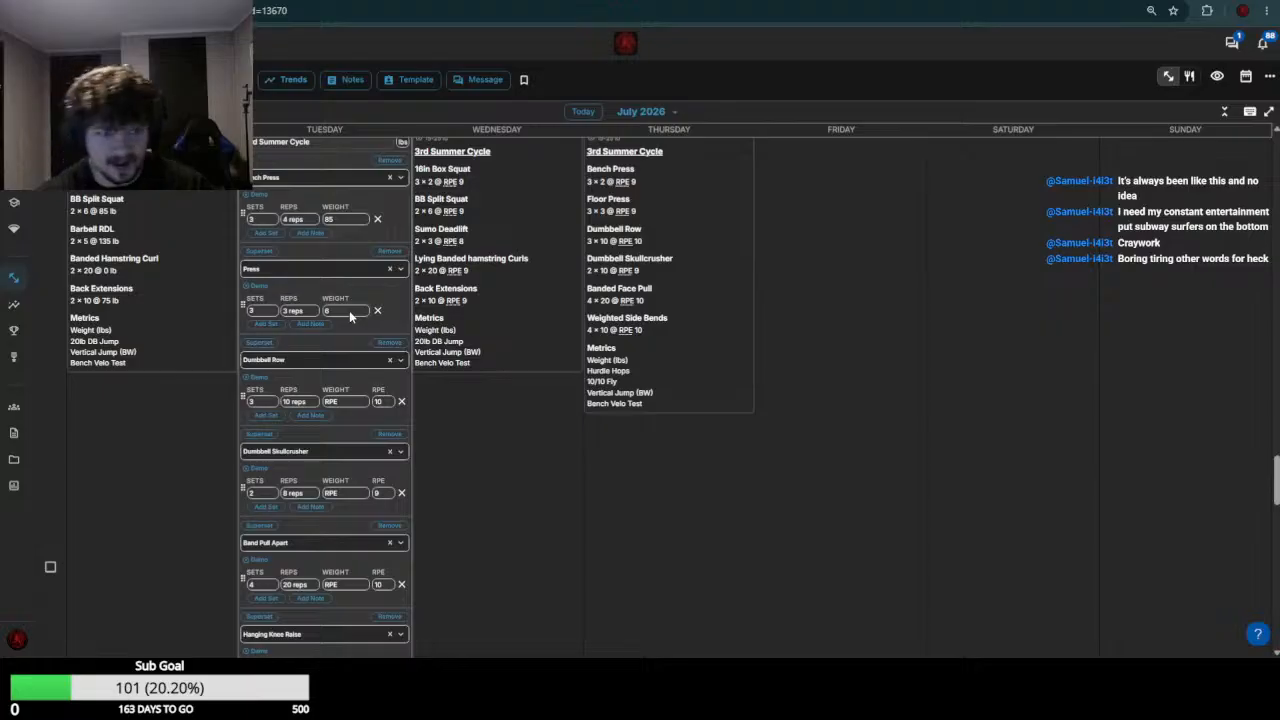
pyautogui.write('0')
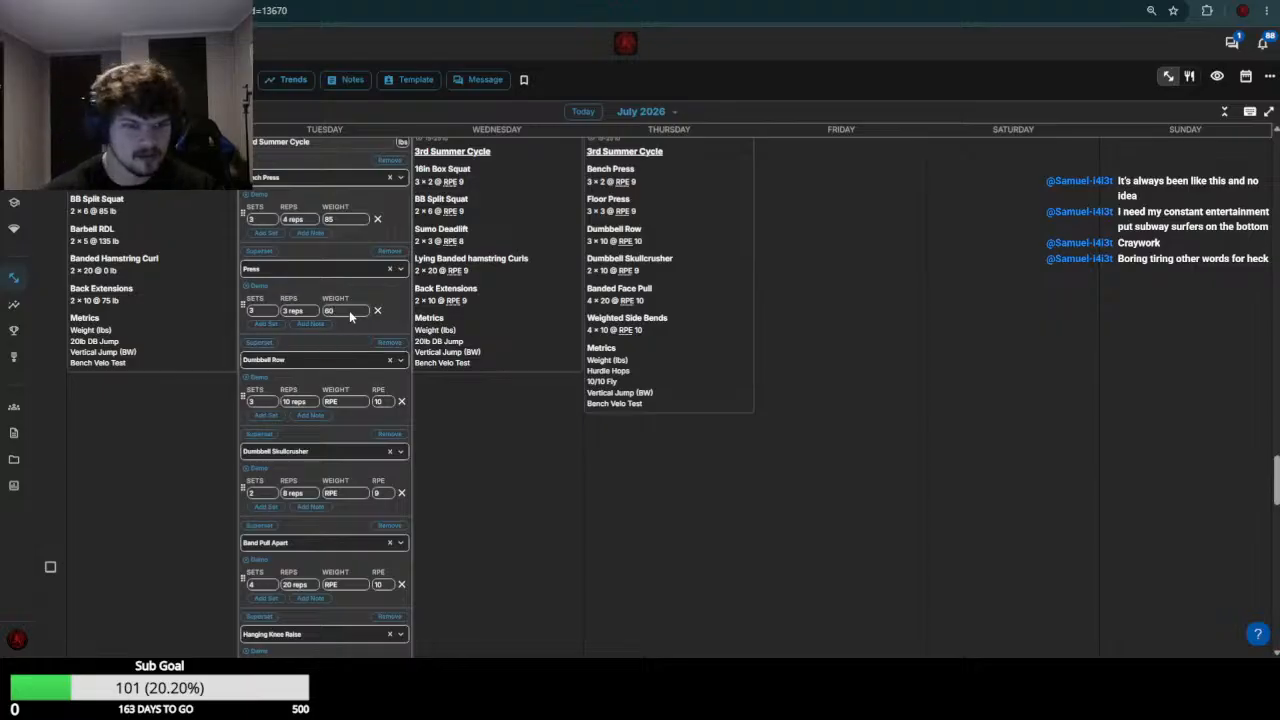
# Check the week 29 Dumbbell Row load and set the July 21 Dumbbell Row weight to 55
pyautogui.scroll(5, 349, 310)
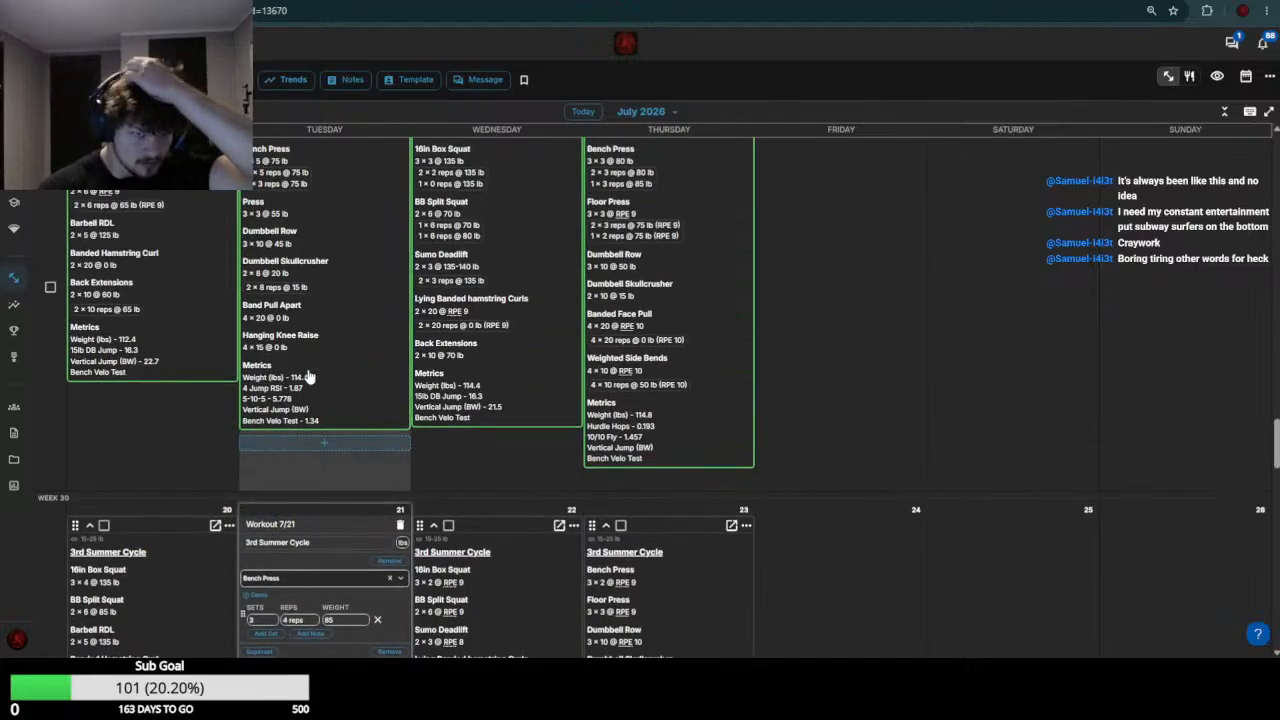
pyautogui.scroll(-5, 309, 376)
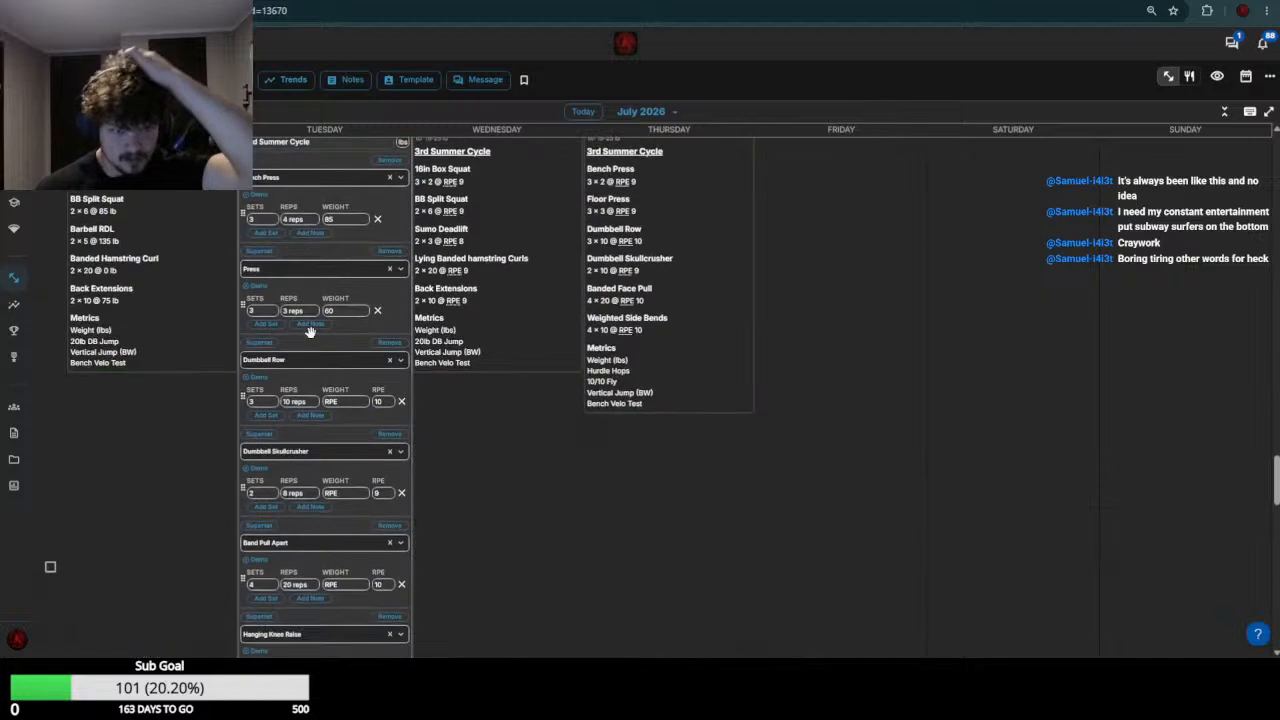
pyautogui.click(337, 400)
pyautogui.write('55')
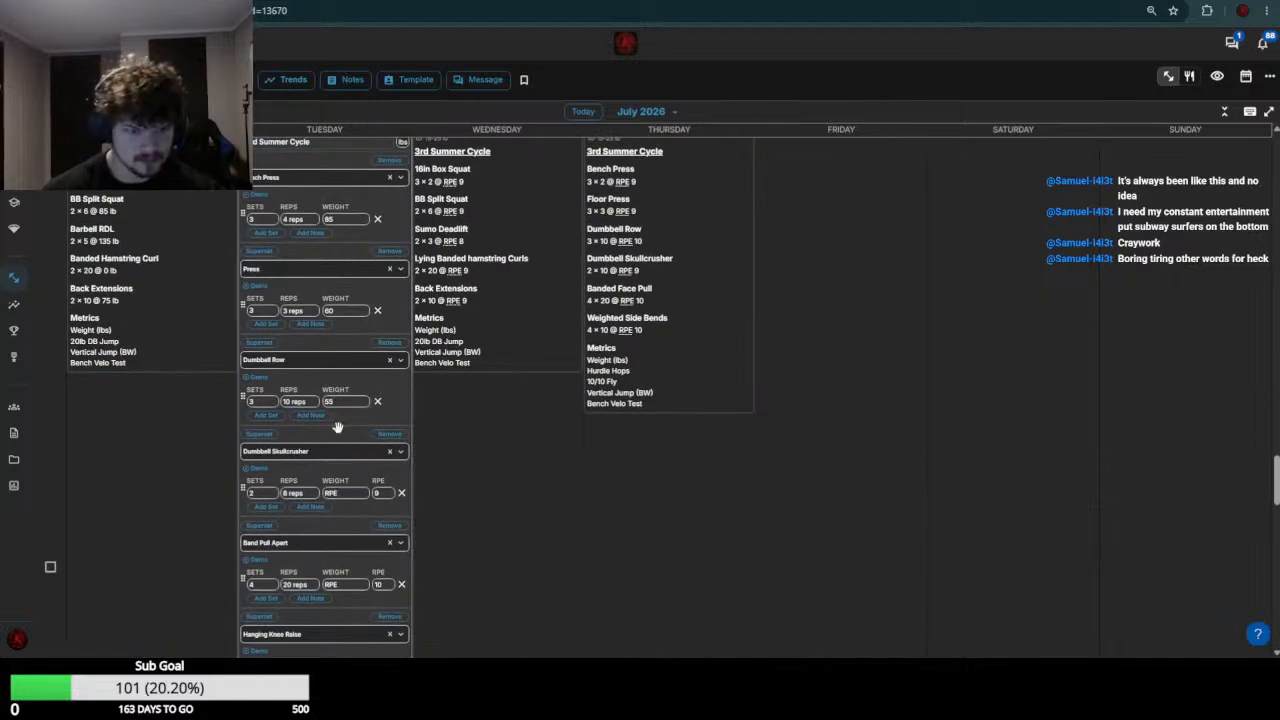
# Check the week 29 Dumbbell Skullcrusher results and set the July 21 Dumbbell Skullcrusher weight to 15-20
pyautogui.scroll(5, 339, 429)
pyautogui.scroll(-5, 331, 466)
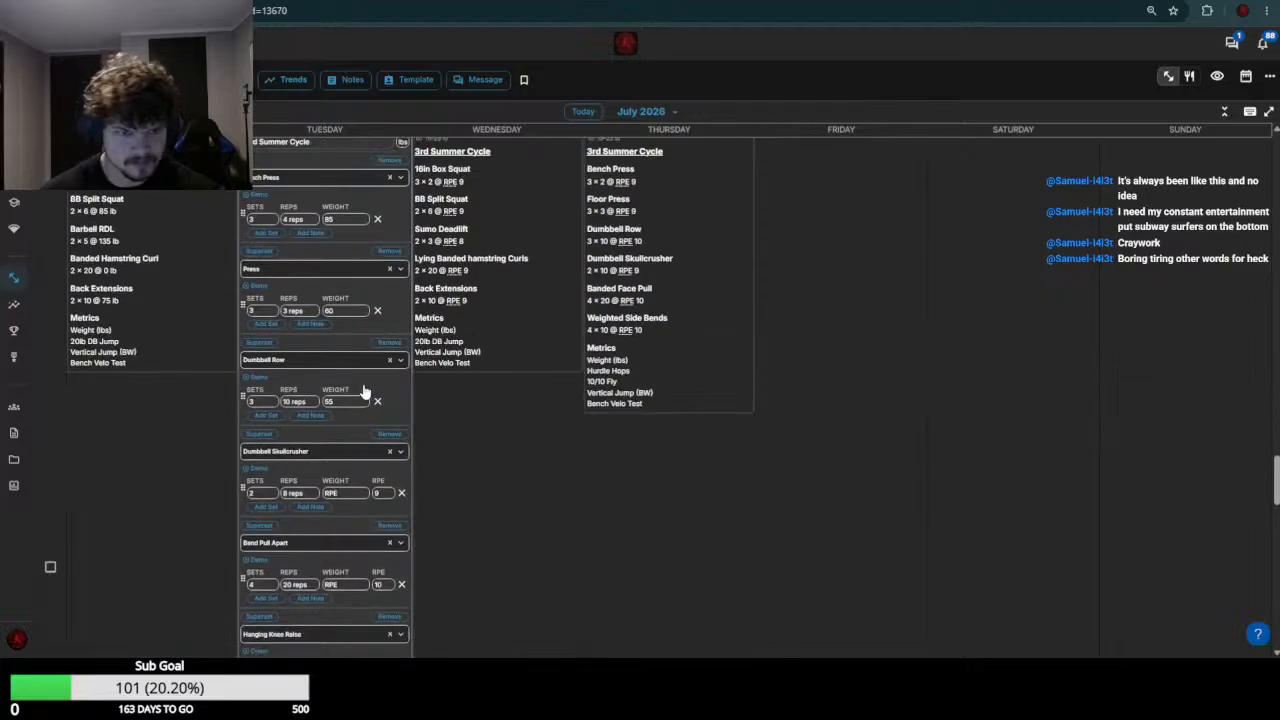
pyautogui.click(347, 494)
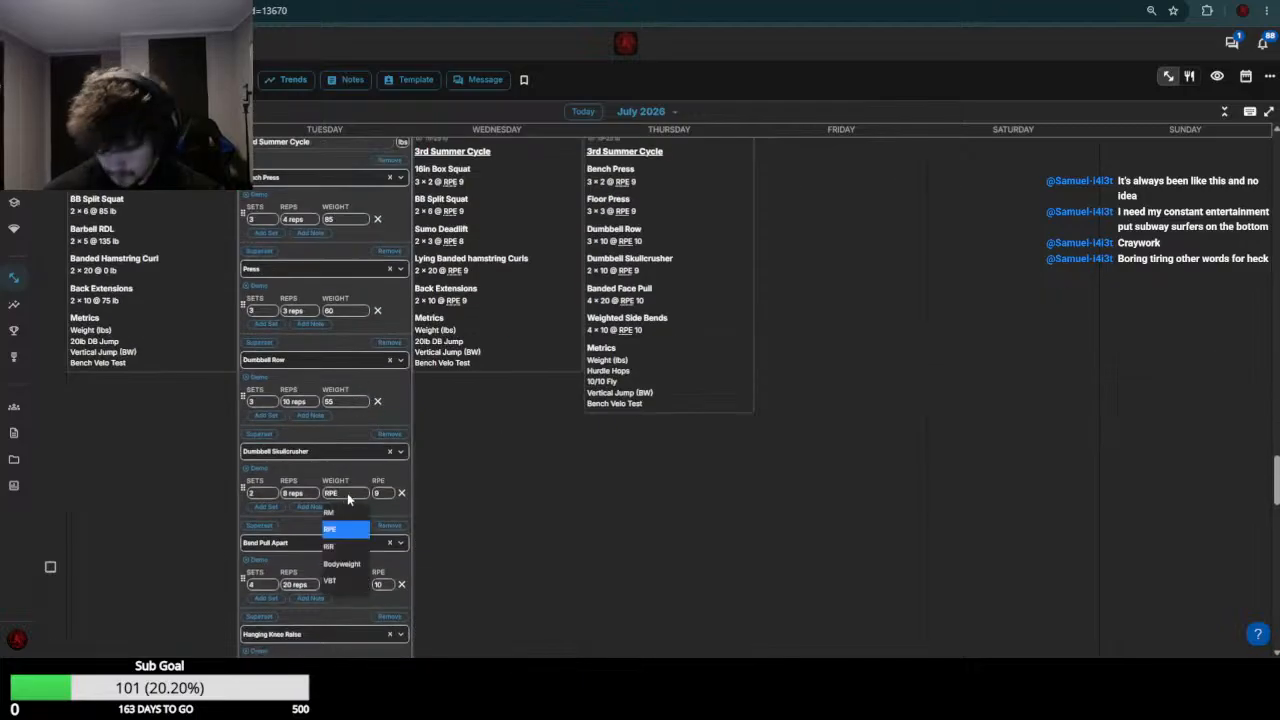
pyautogui.write('15-20')
pyautogui.press('Return')
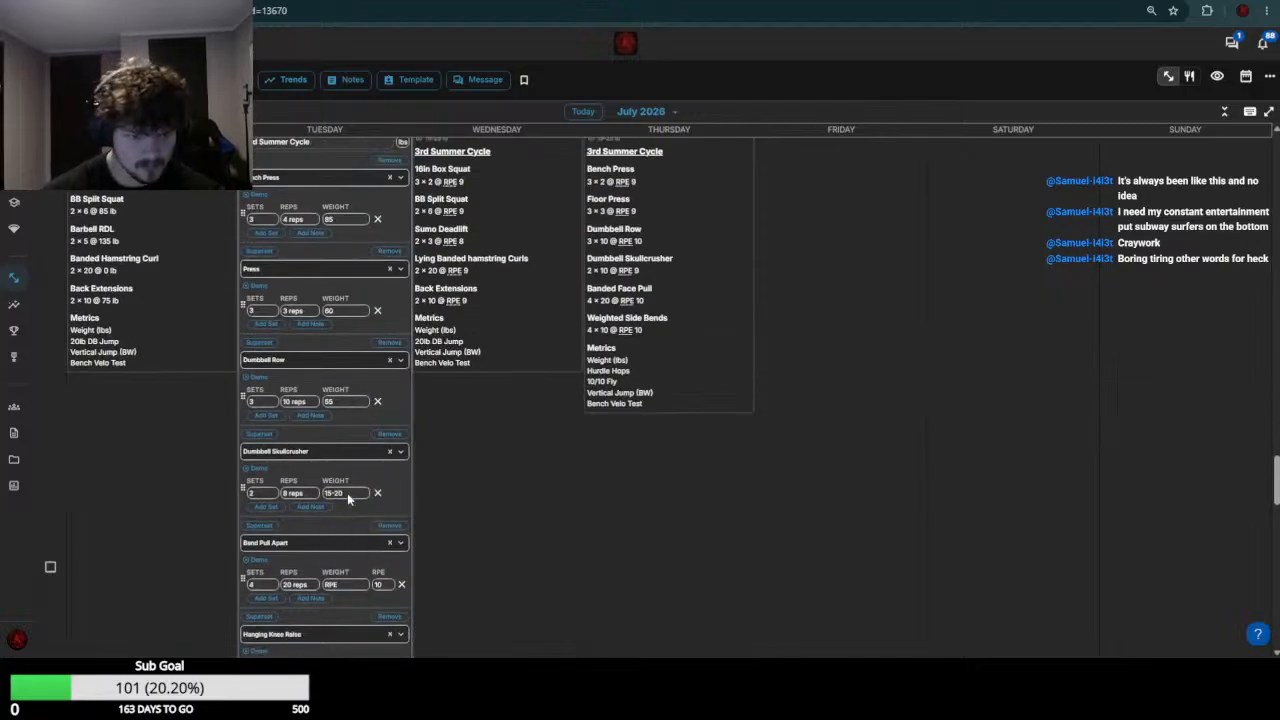
# Set the July 21 Band Pull Apart and Hanging Knee Raise weights to 0 and save the workout
pyautogui.scroll(-3, 347, 497)
pyautogui.click(350, 385)
pyautogui.write('0')
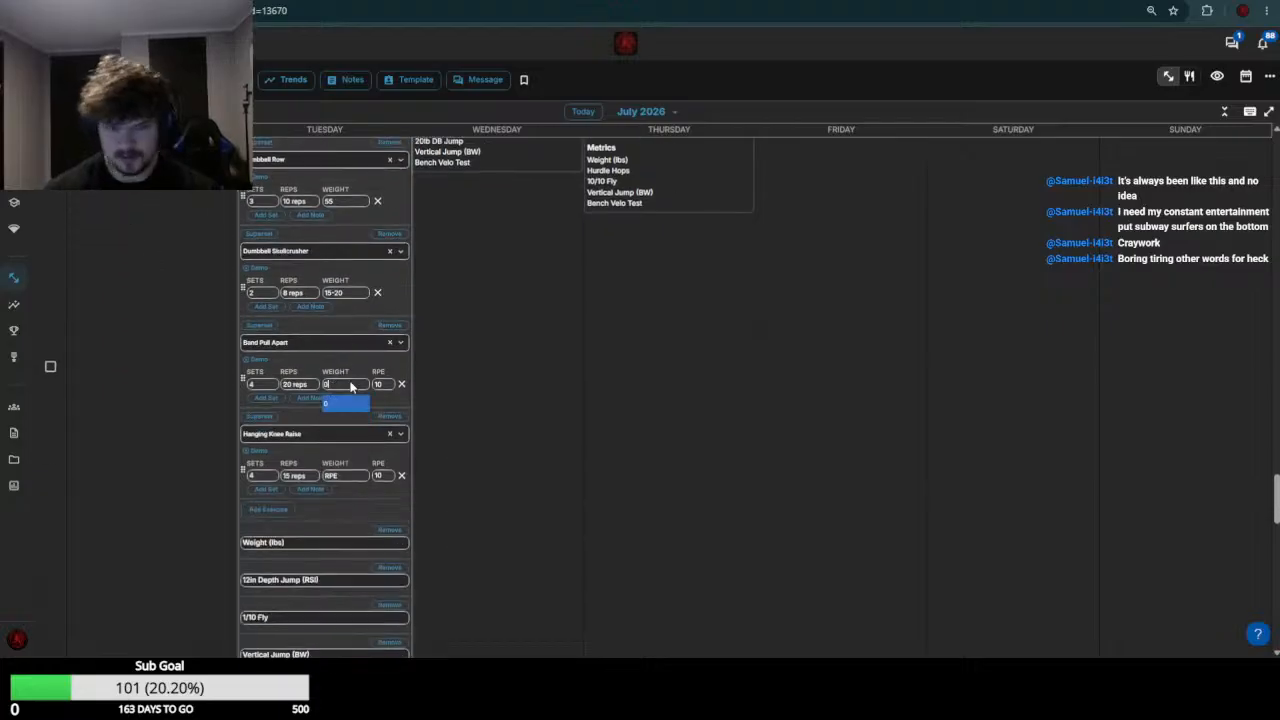
pyautogui.press('Return')
pyautogui.click(352, 476)
pyautogui.write('0')
pyautogui.press('Return')
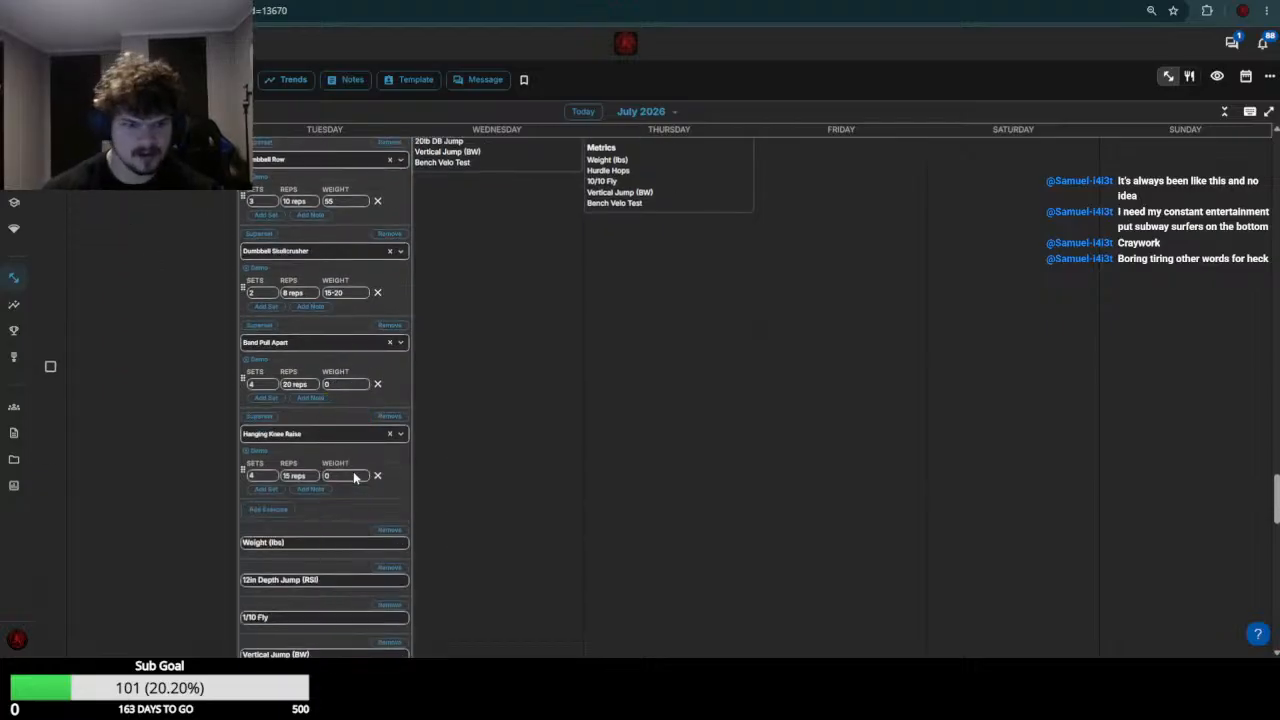
pyautogui.scroll(-8, 400, 420)
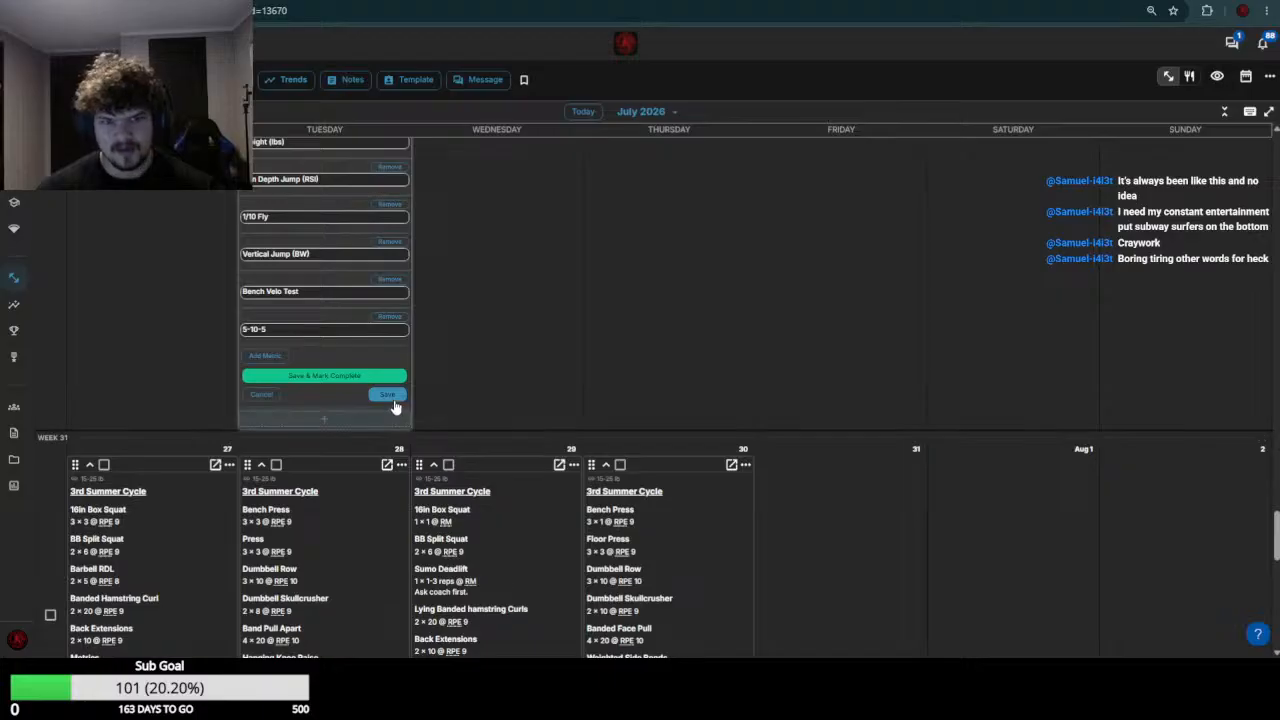
pyautogui.click(392, 398)
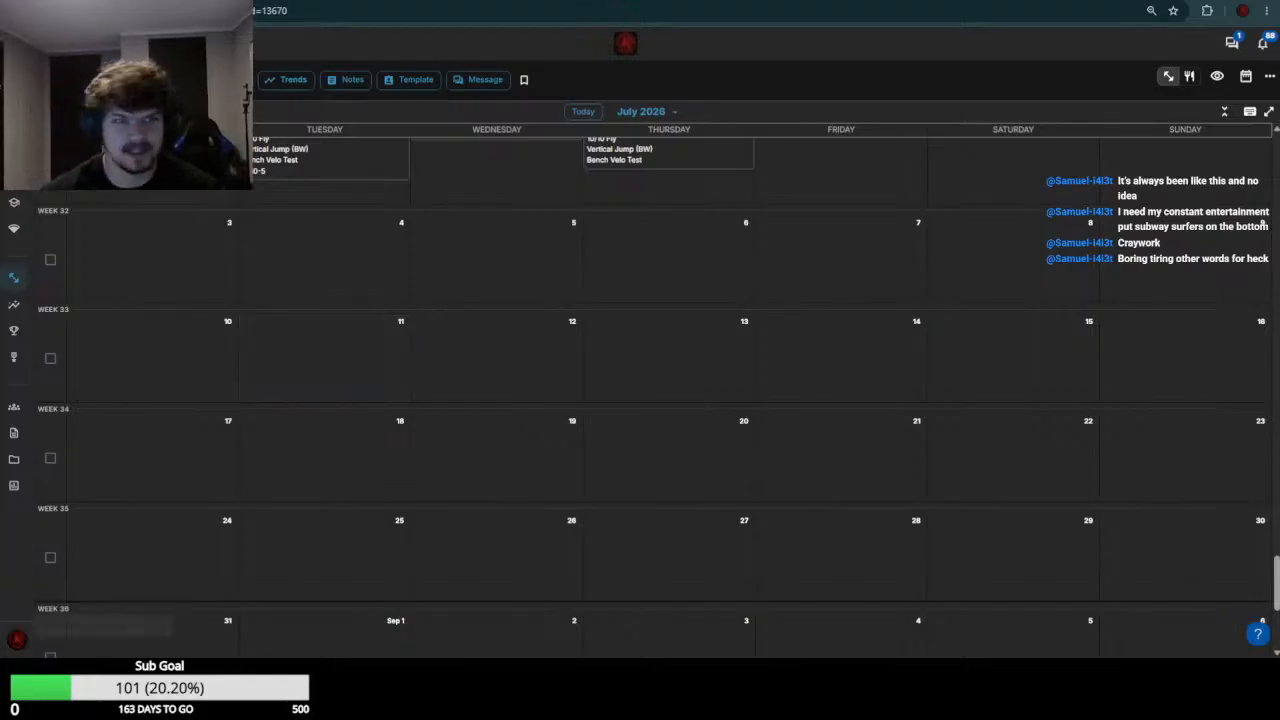
# Switch to the next athlete's calendar and open the July 20 and July 21 workouts for editing
pyautogui.hotkey('ctrl', 'Tab')
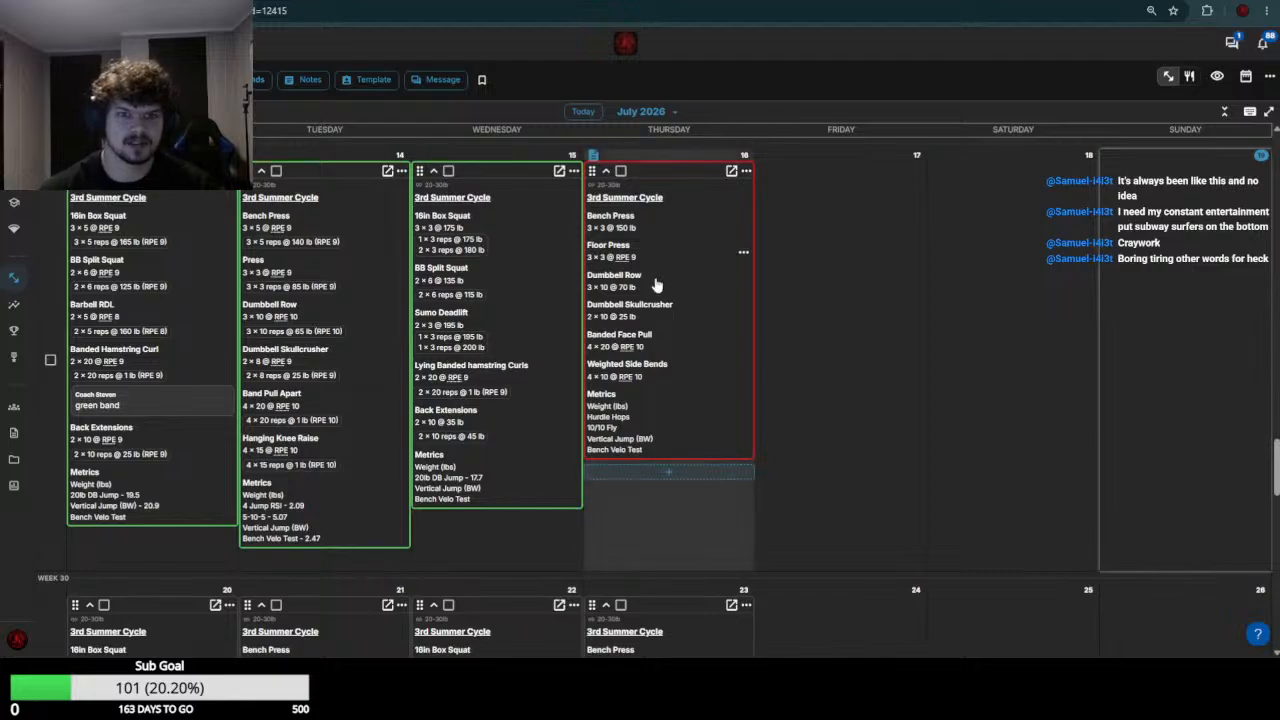
pyautogui.scroll(-4, 400, 362)
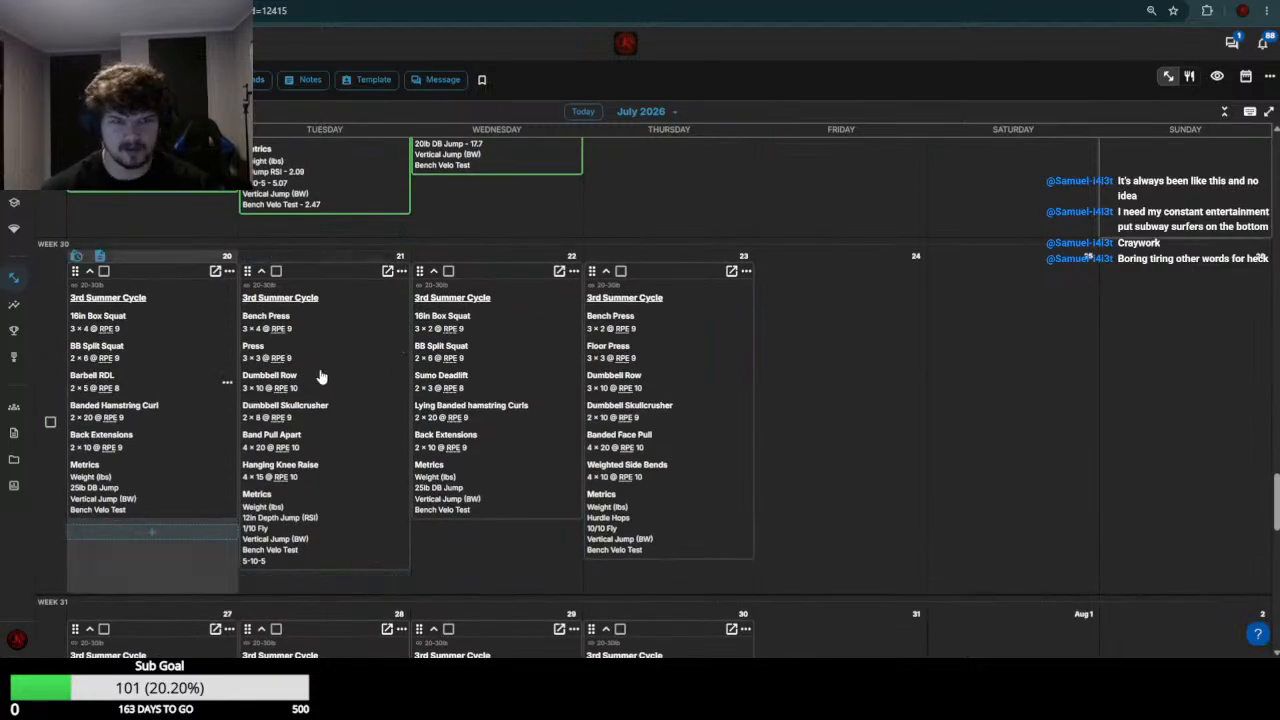
pyautogui.click(316, 374)
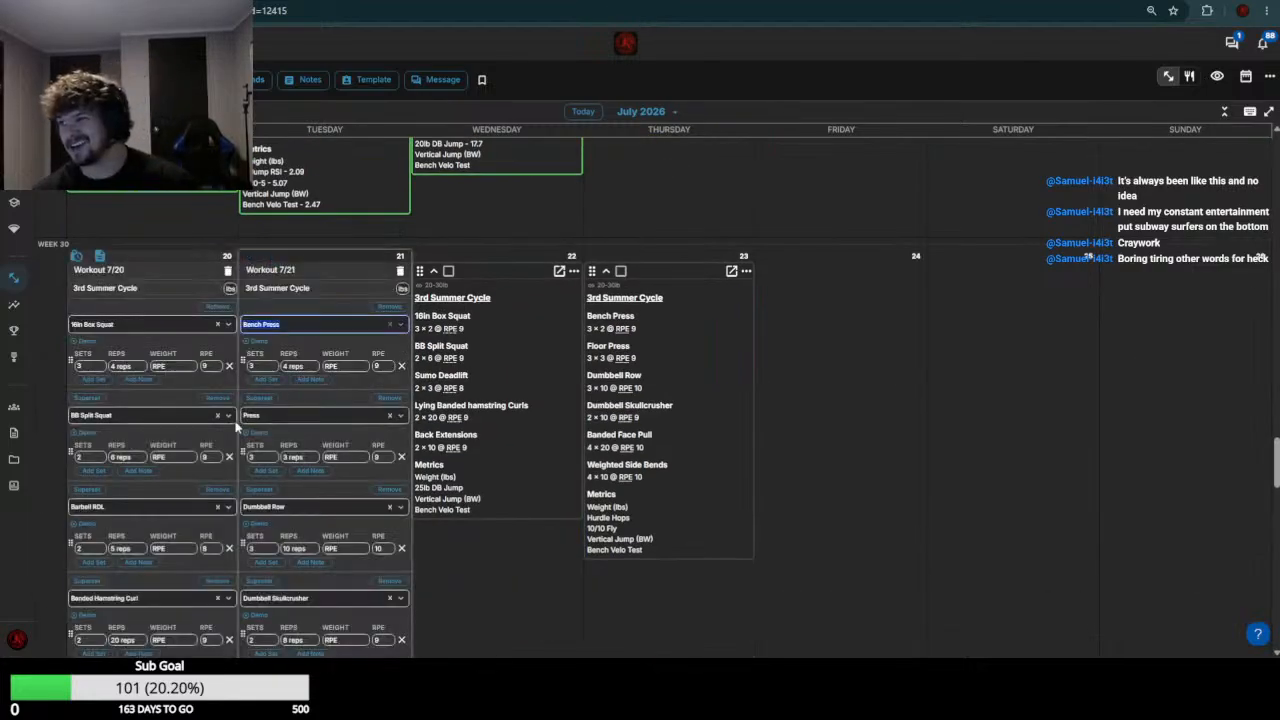
# Review this athlete's week 29 exercise results against the exercises planned for July 20 and July 21
pyautogui.scroll(4, 170, 390)
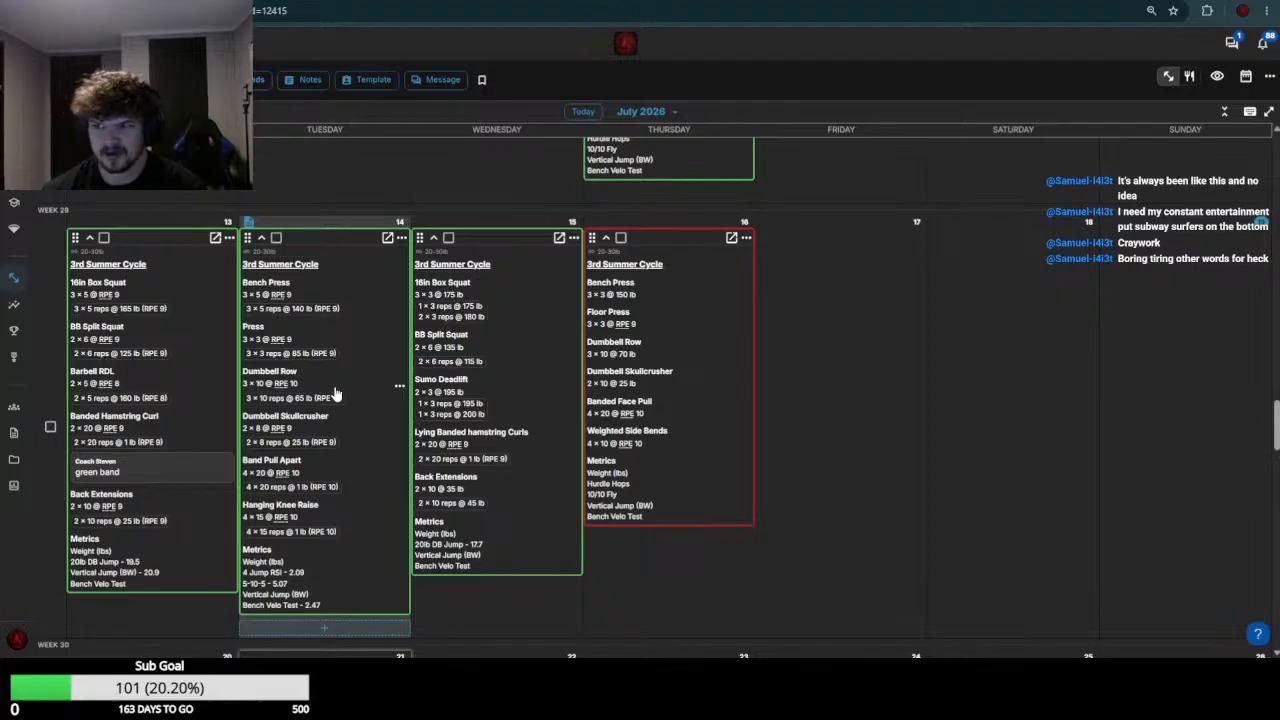
pyautogui.scroll(-1, 330, 400)
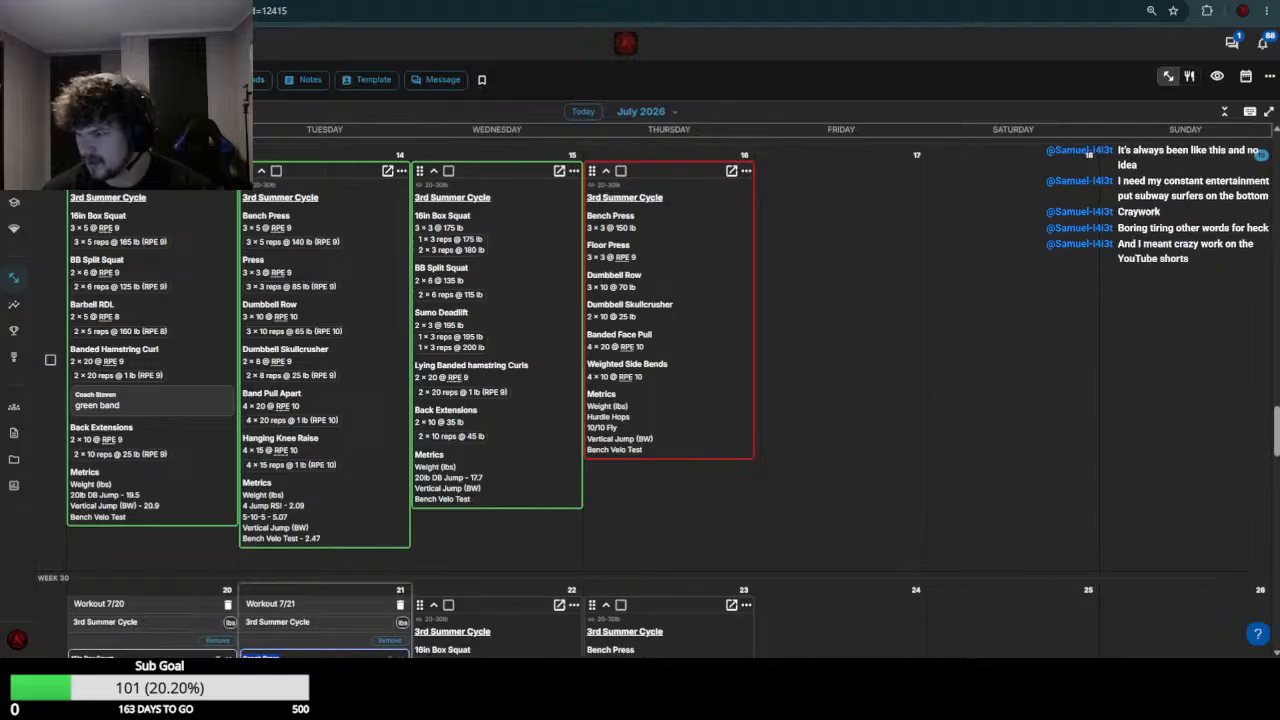
pyautogui.scroll(-6, 277, 291)
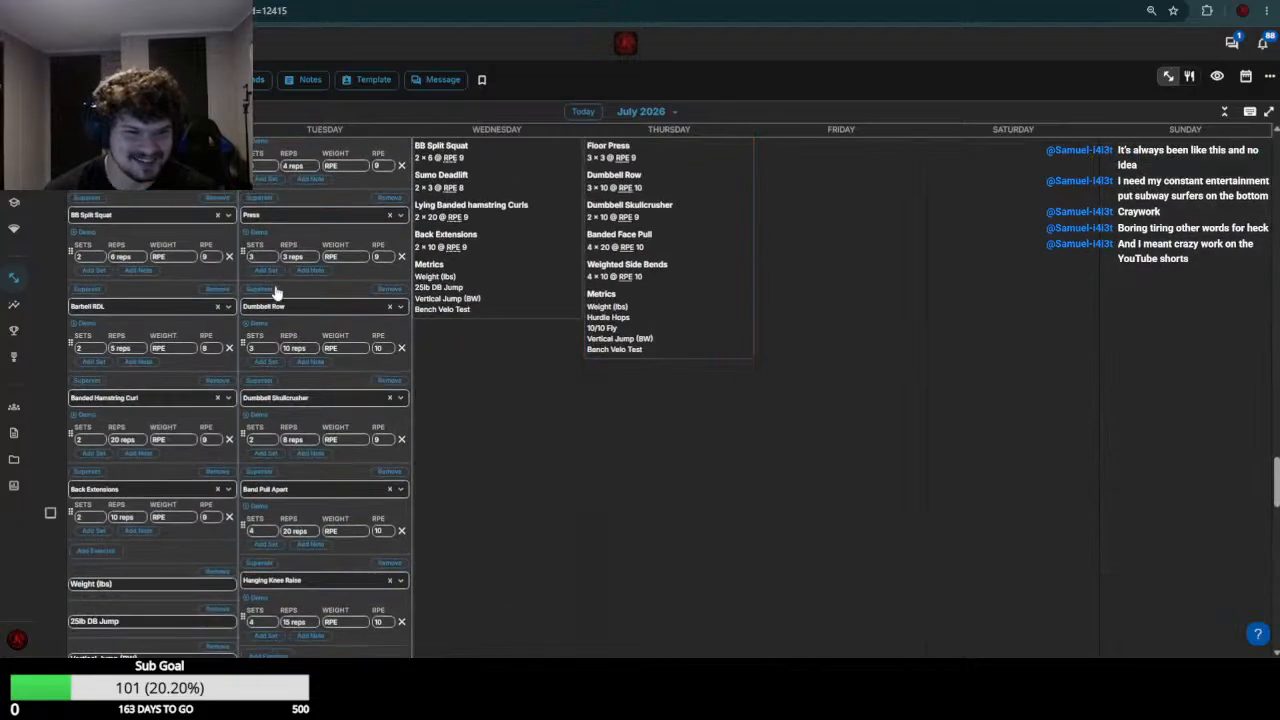
pyautogui.scroll(2, 229, 291)
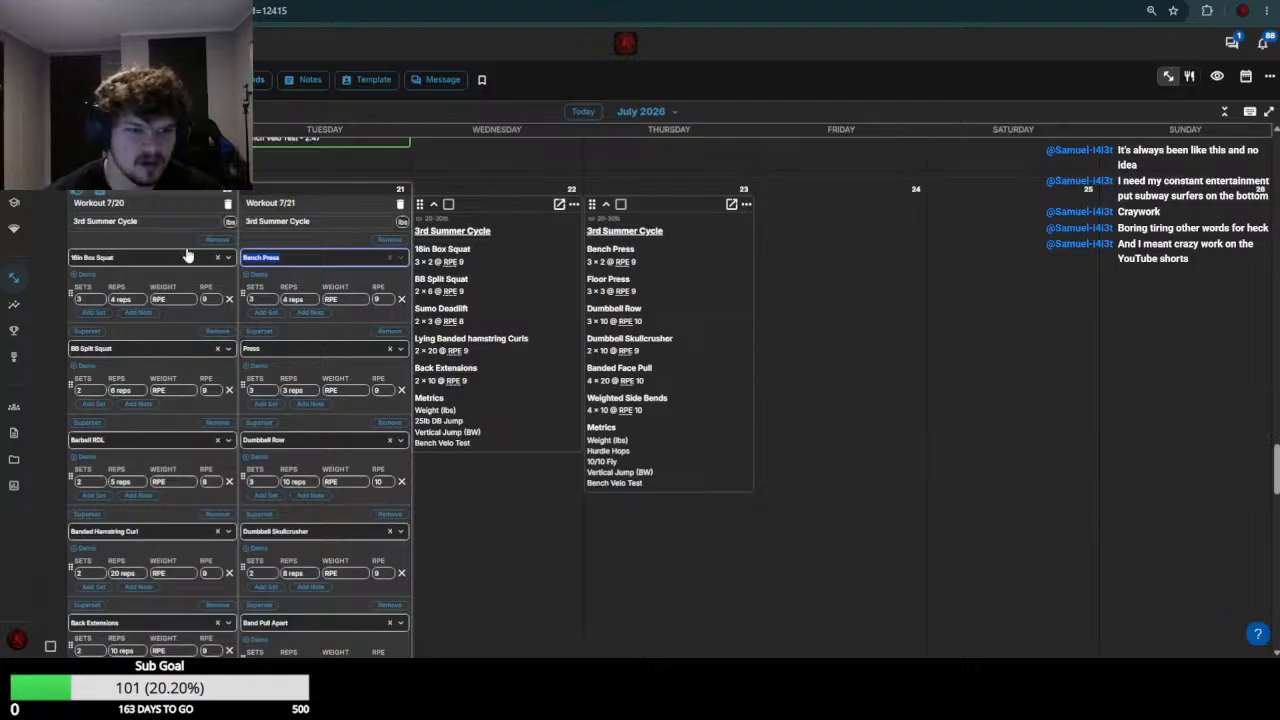
pyautogui.scroll(8, 196, 244)
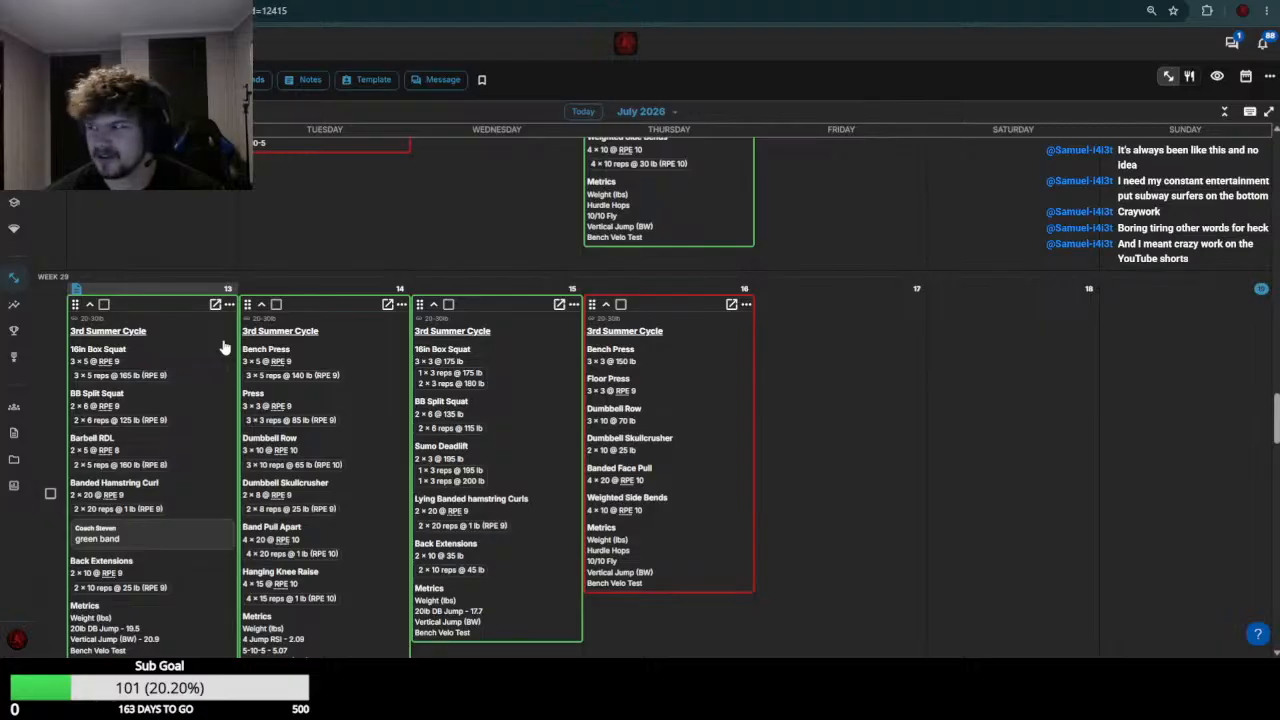
pyautogui.scroll(-5, 218, 358)
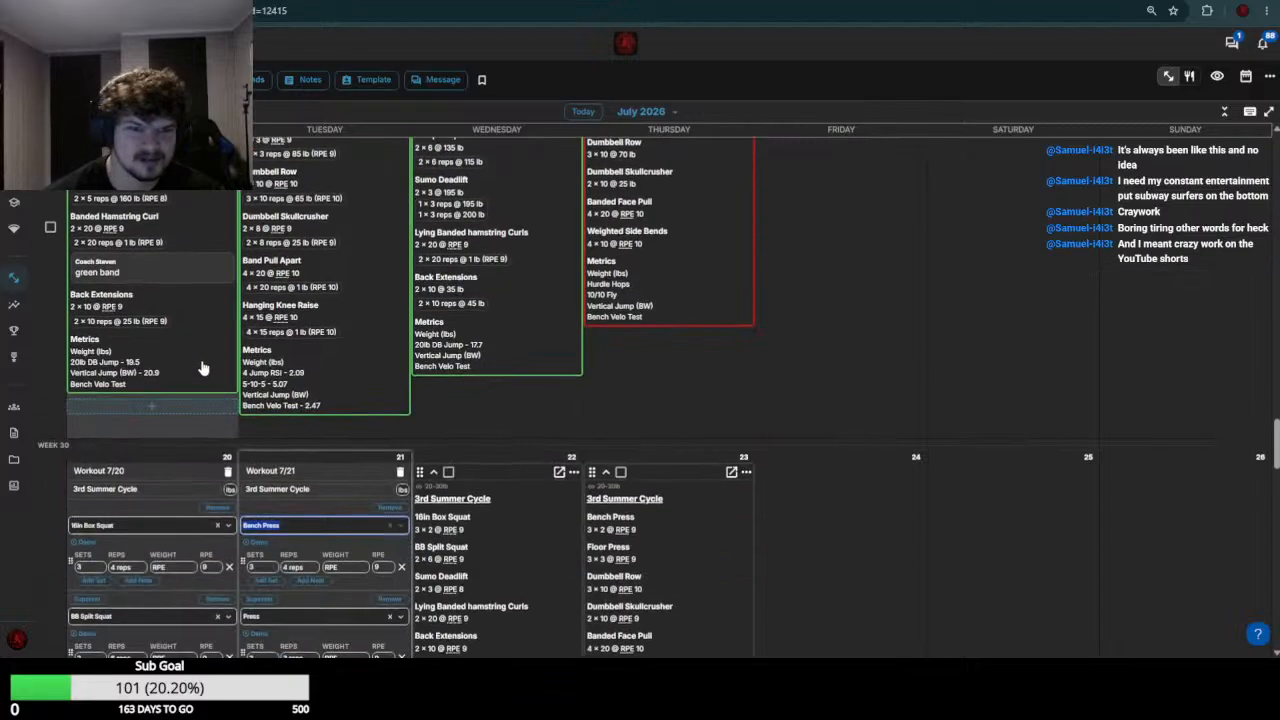
pyautogui.scroll(3, 204, 366)
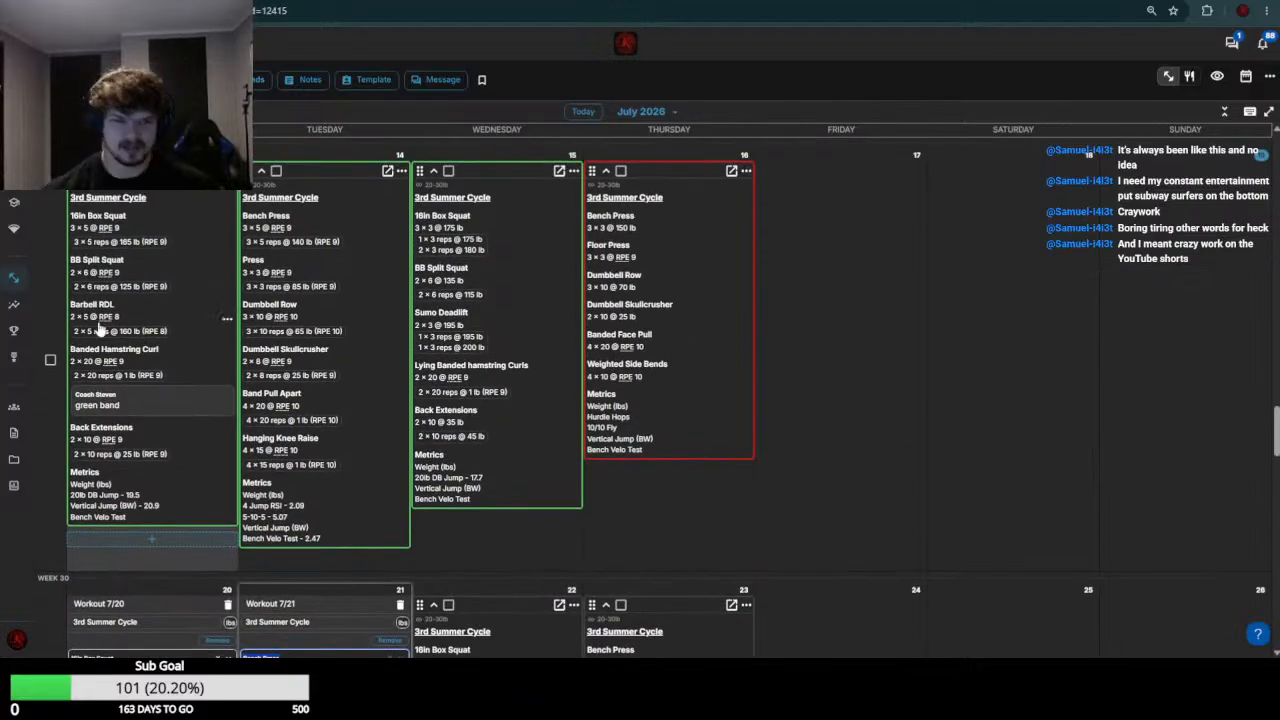
pyautogui.scroll(-2, 185, 344)
pyautogui.scroll(-5, 186, 344)
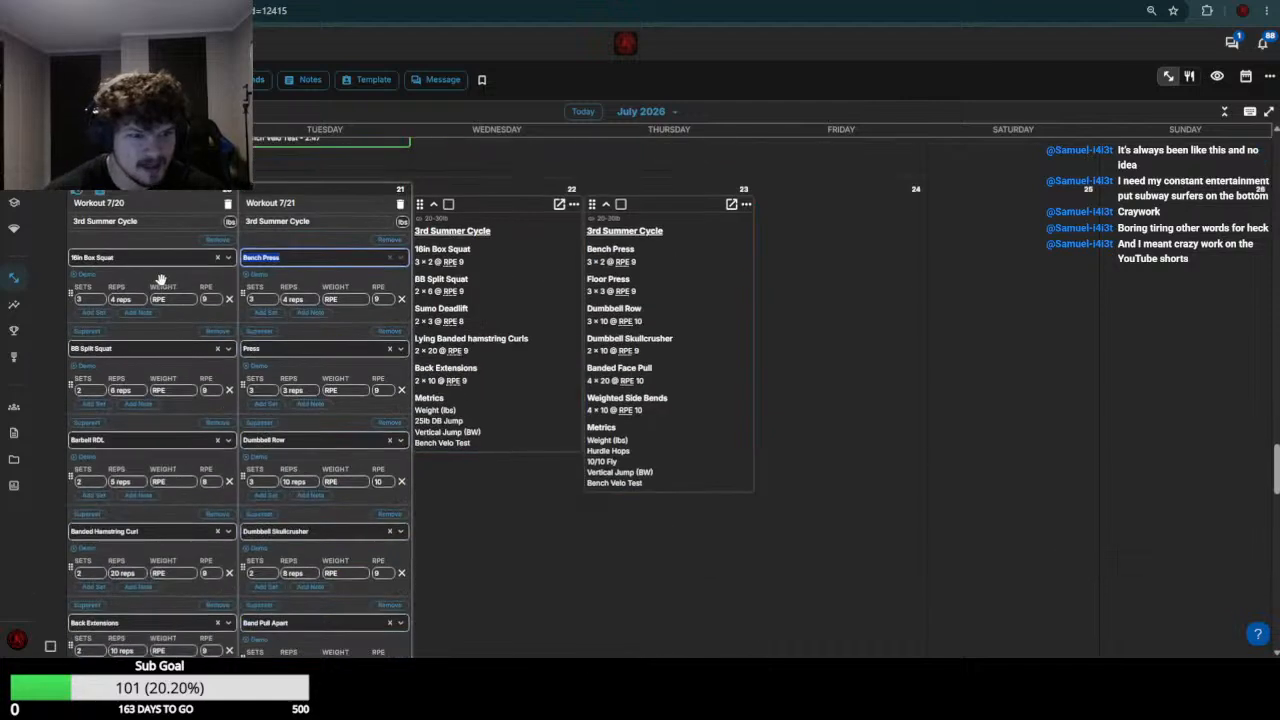
pyautogui.click(172, 301)
pyautogui.click(172, 303)
pyautogui.write('80')
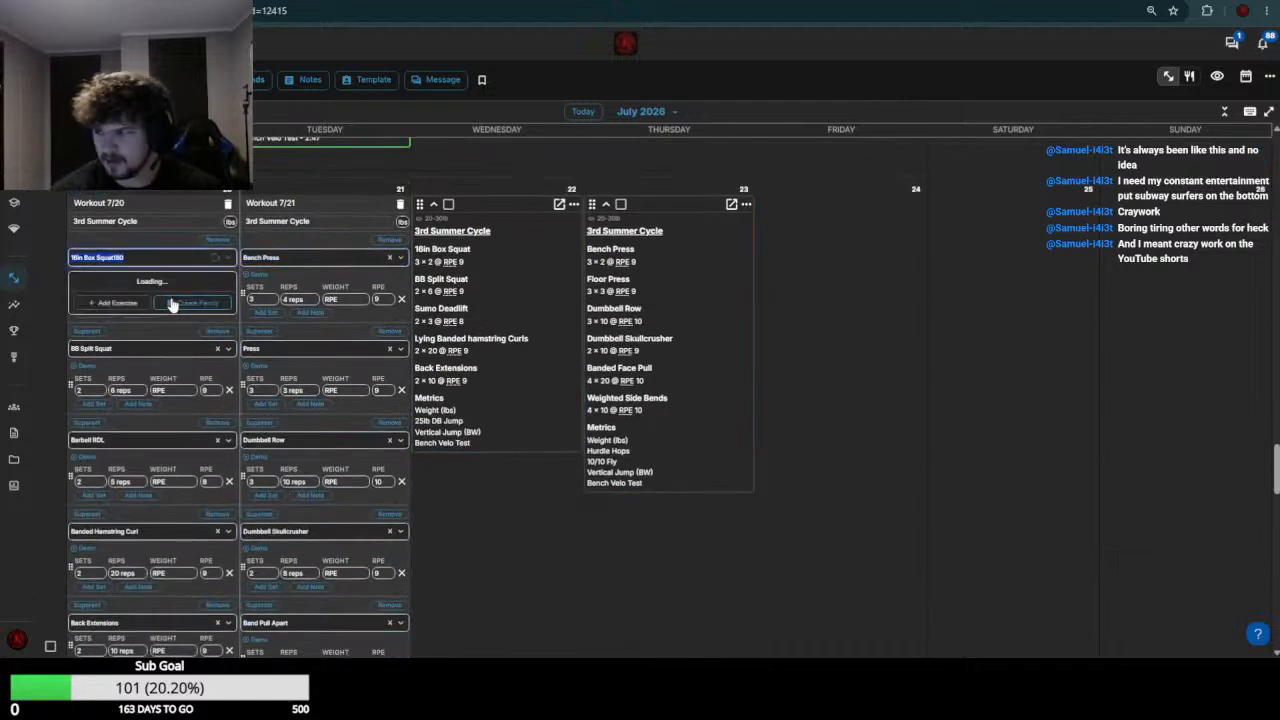
# Set the July 20 16in Box Squat weight to 180
pyautogui.click(190, 299)
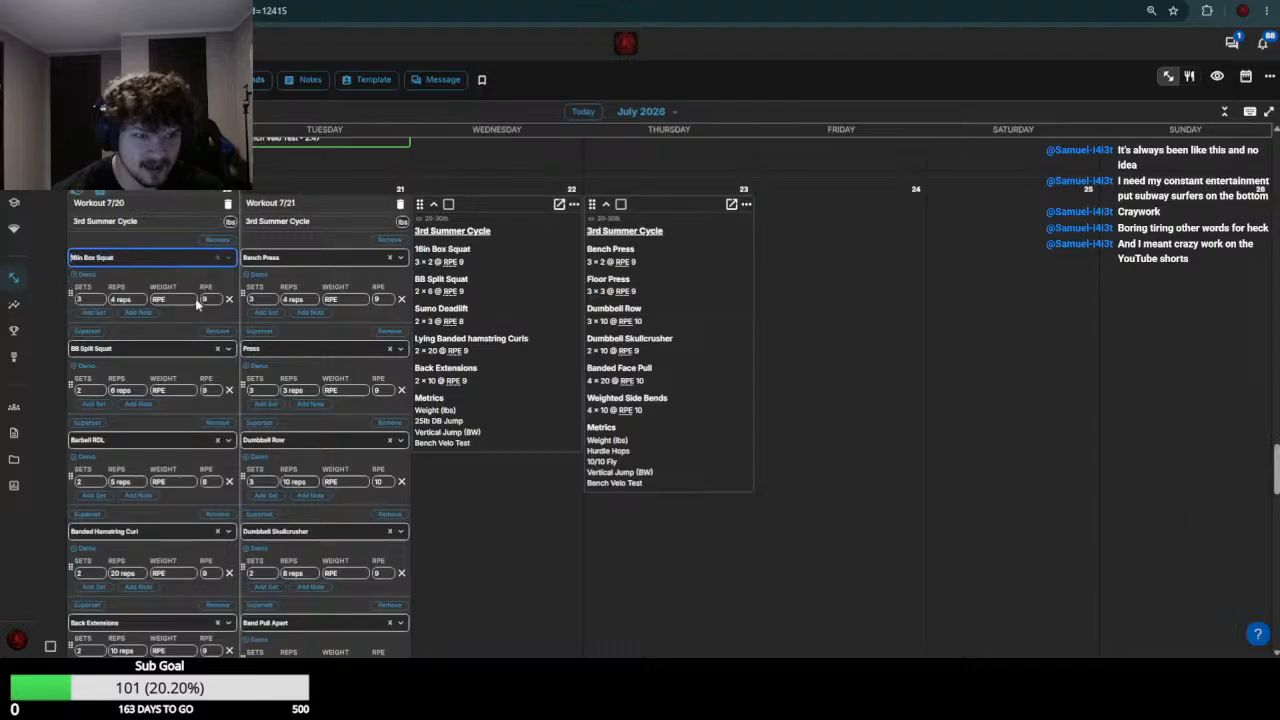
pyautogui.write('18')
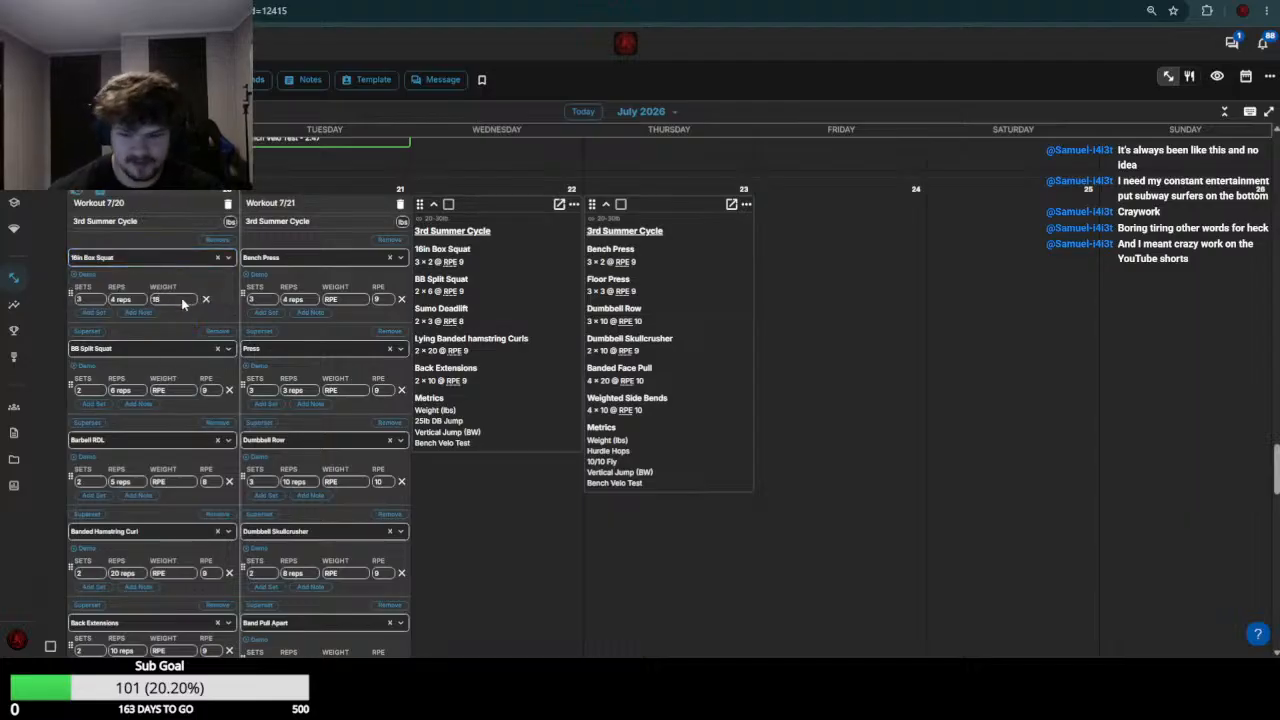
pyautogui.write('0')
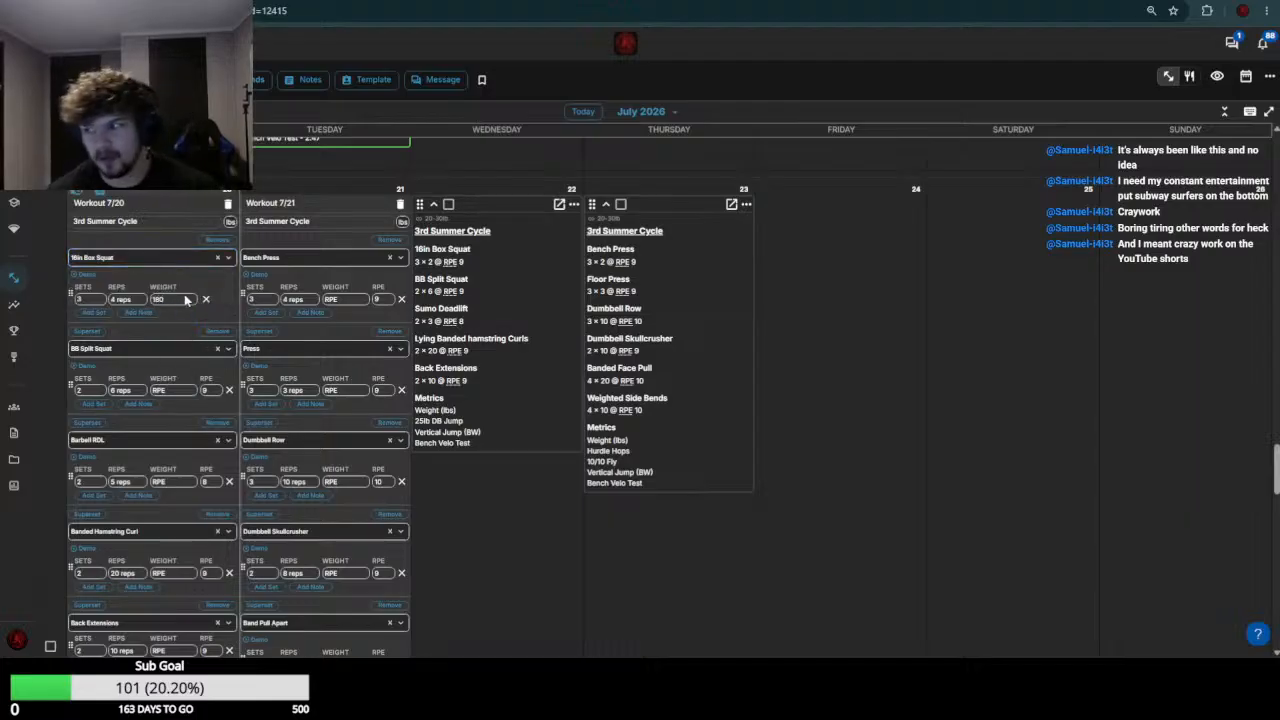
# Check the week 29 BB Split Squat results and set the July 20 BB Split Squat weight to 125
pyautogui.scroll(4, 177, 332)
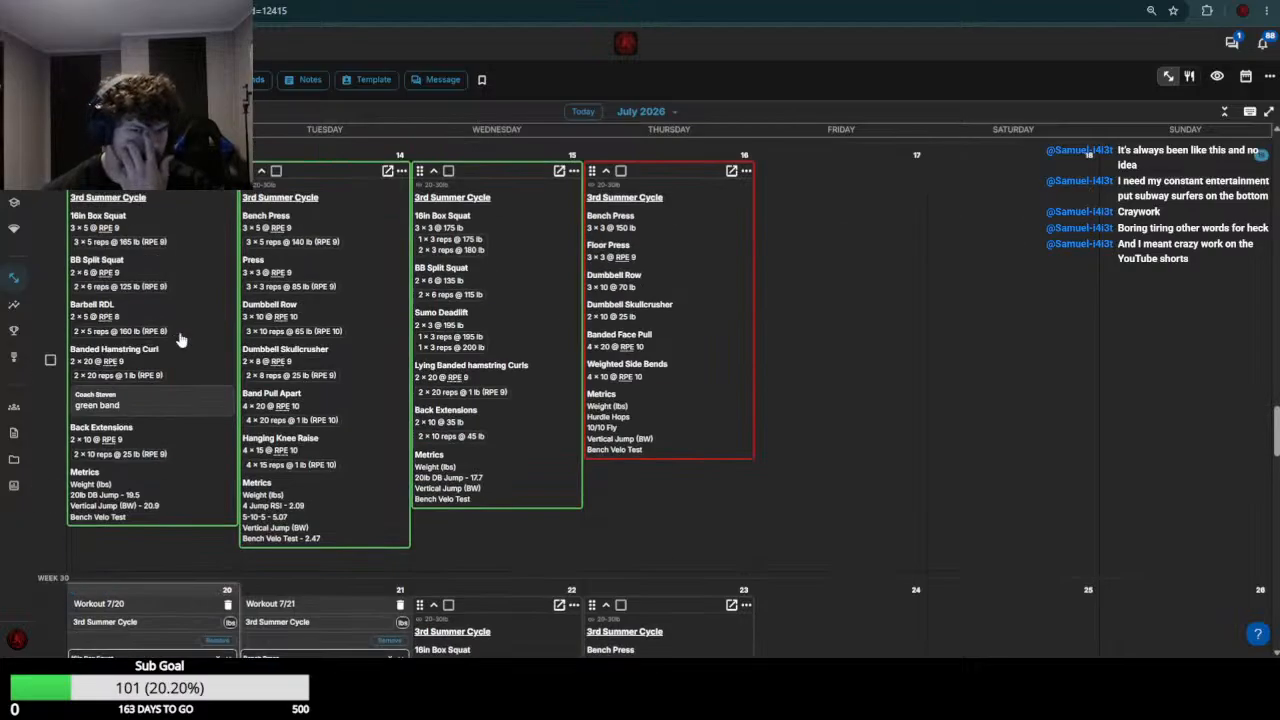
pyautogui.scroll(-4, 177, 335)
pyautogui.click(173, 391)
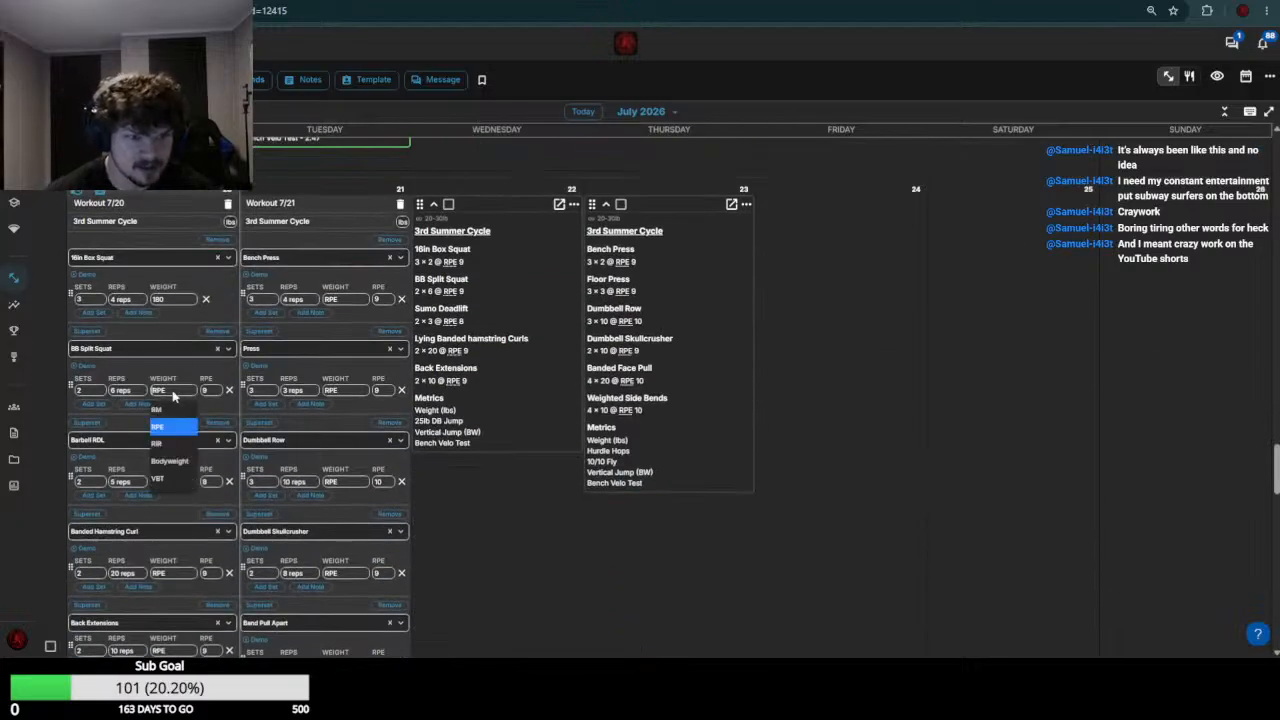
pyautogui.write('1')
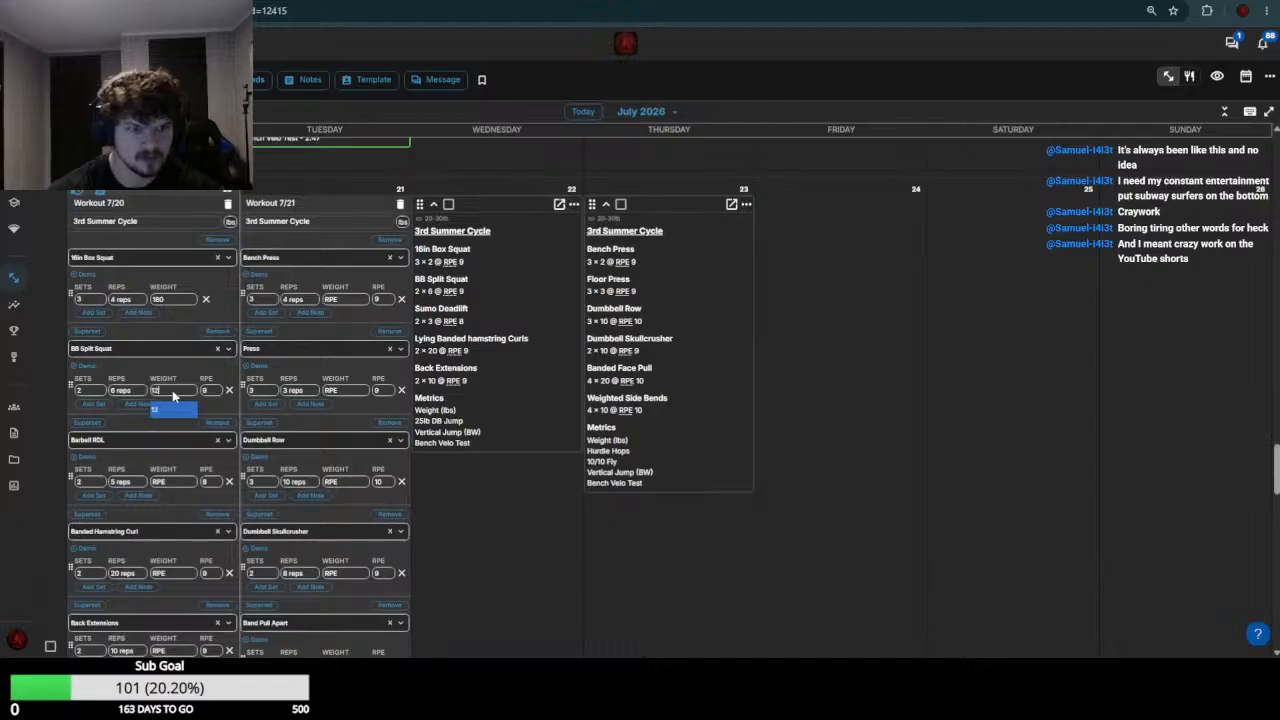
pyautogui.write('25')
# Check the week 29 Barbell RDL results and set the July 20 Barbell RDL weight to 175
pyautogui.scroll(3, 172, 391)
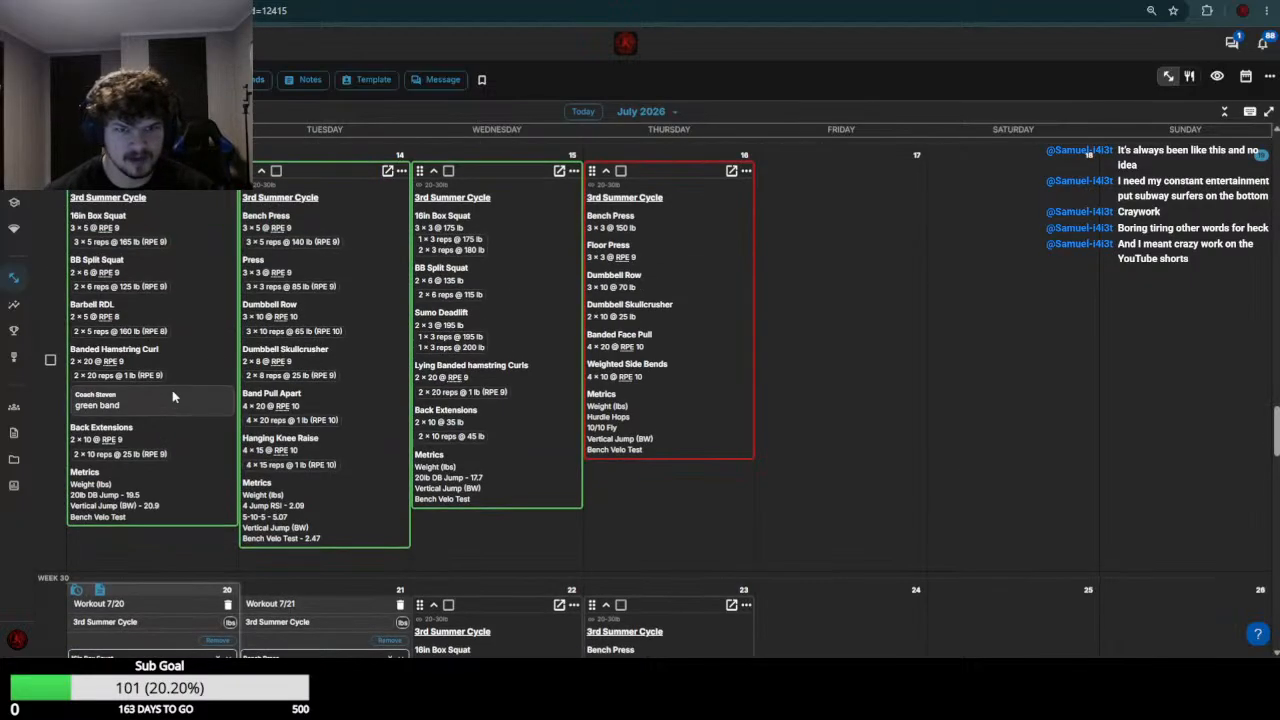
pyautogui.scroll(-4, 114, 370)
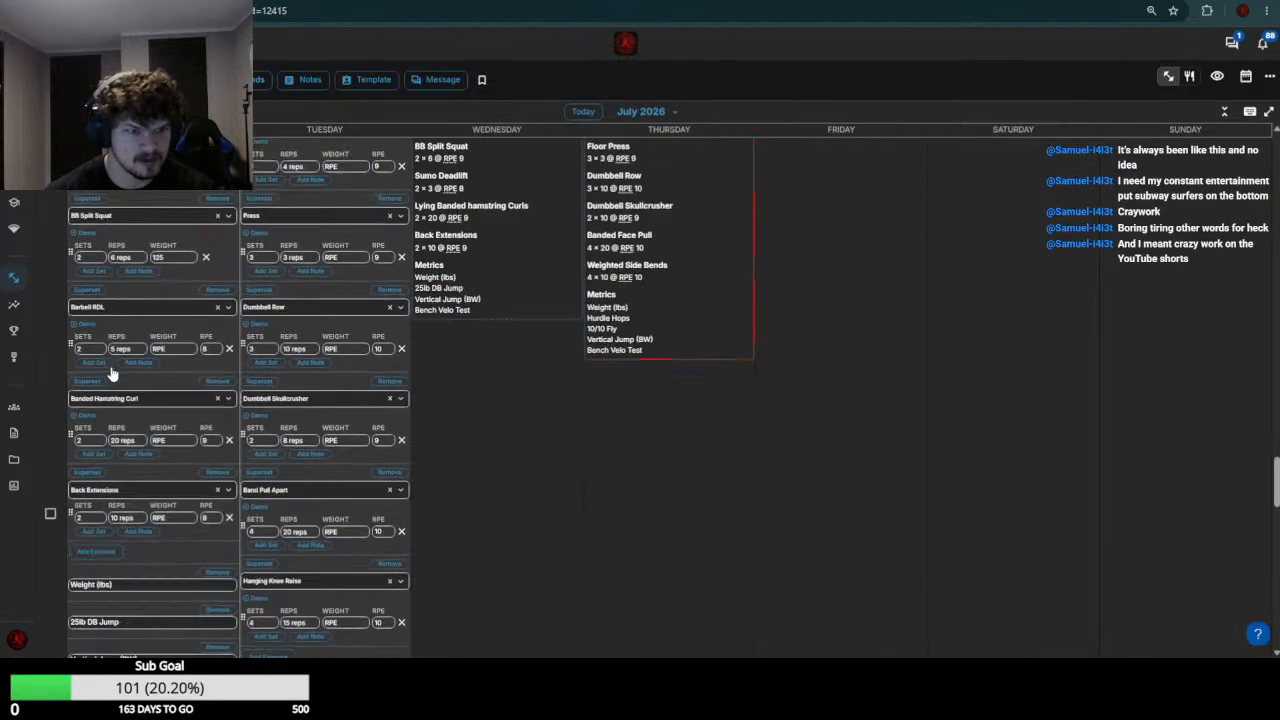
pyautogui.click(175, 348)
pyautogui.write('175')
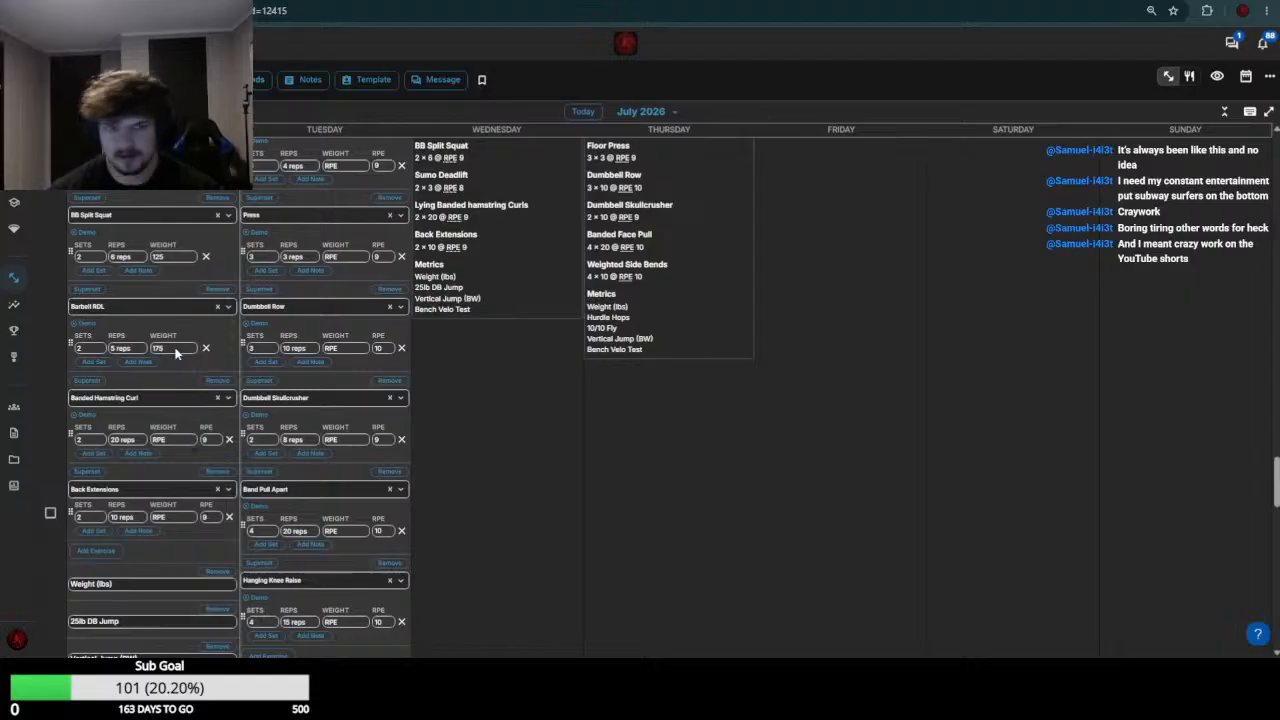
# Set the July 20 Banded Hamstring Curl weight to 0
pyautogui.scroll(-1, 166, 330)
pyautogui.click(175, 373)
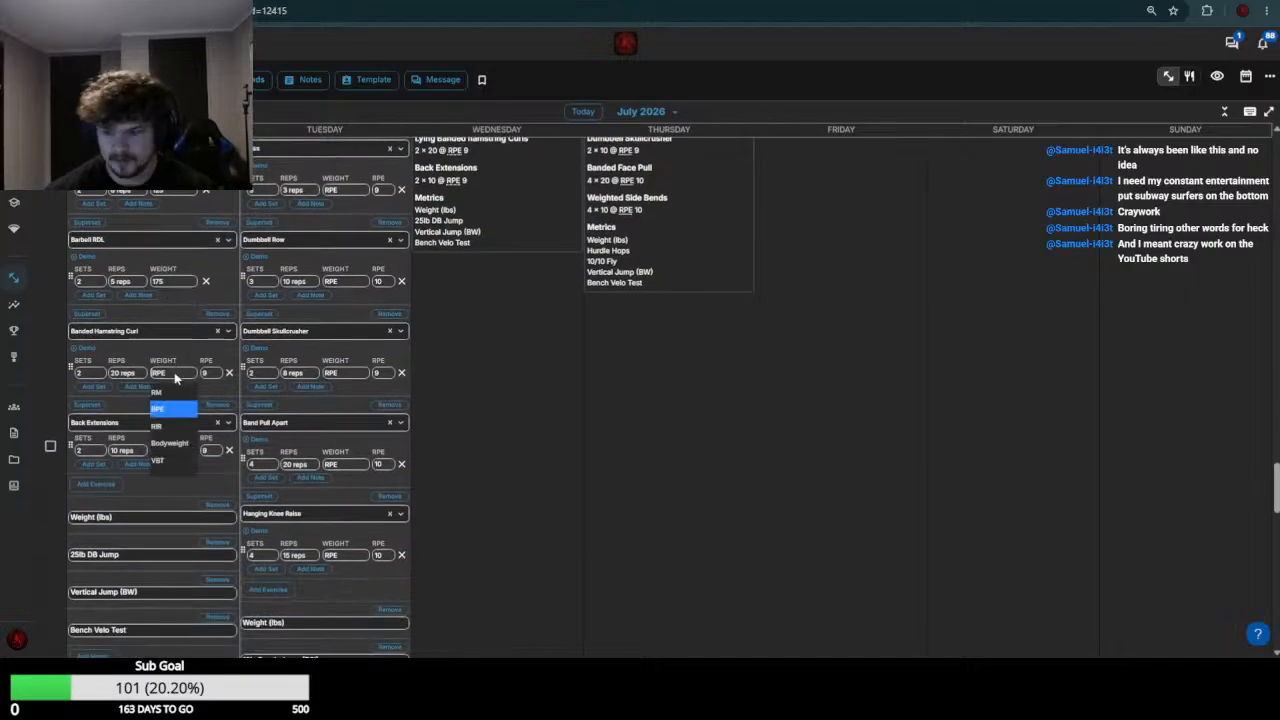
pyautogui.write('0')
# Check the week 29 Back Extensions results, set the July 20 Back Extensions weight to 50 and save the July 20 workout
pyautogui.scroll(1, 180, 375)
pyautogui.scroll(3, 187, 376)
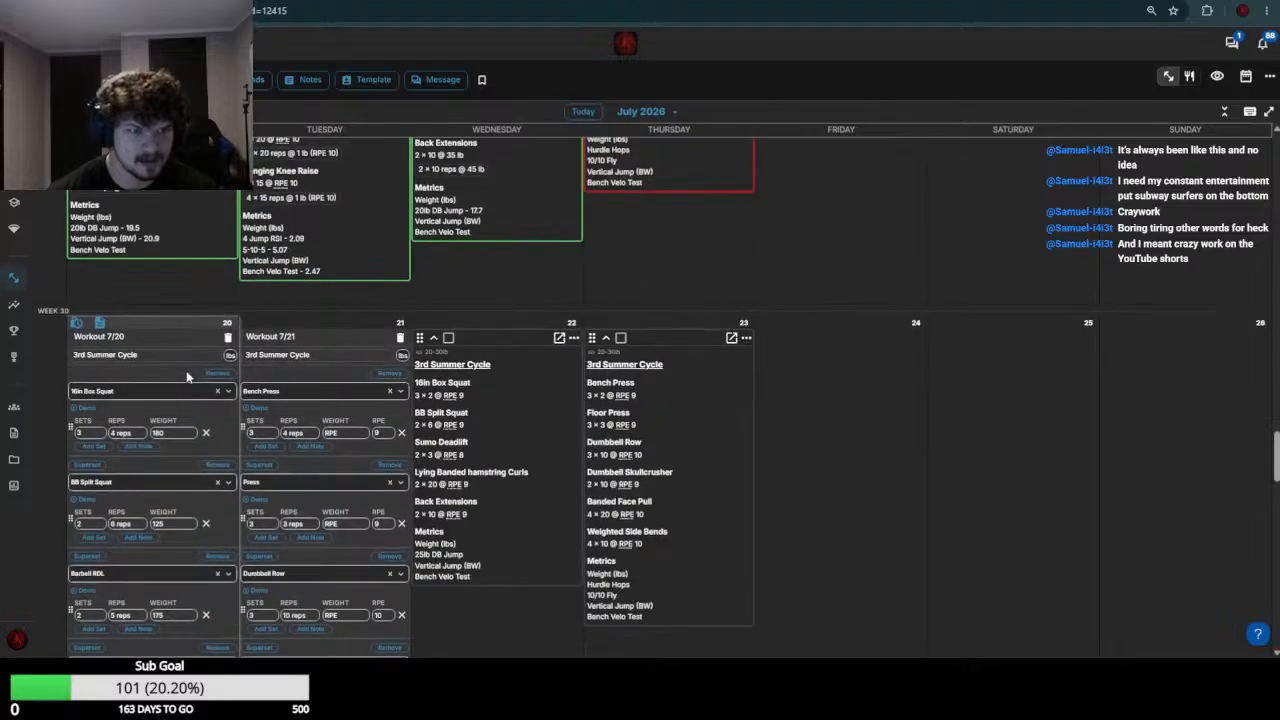
pyautogui.scroll(-5, 185, 372)
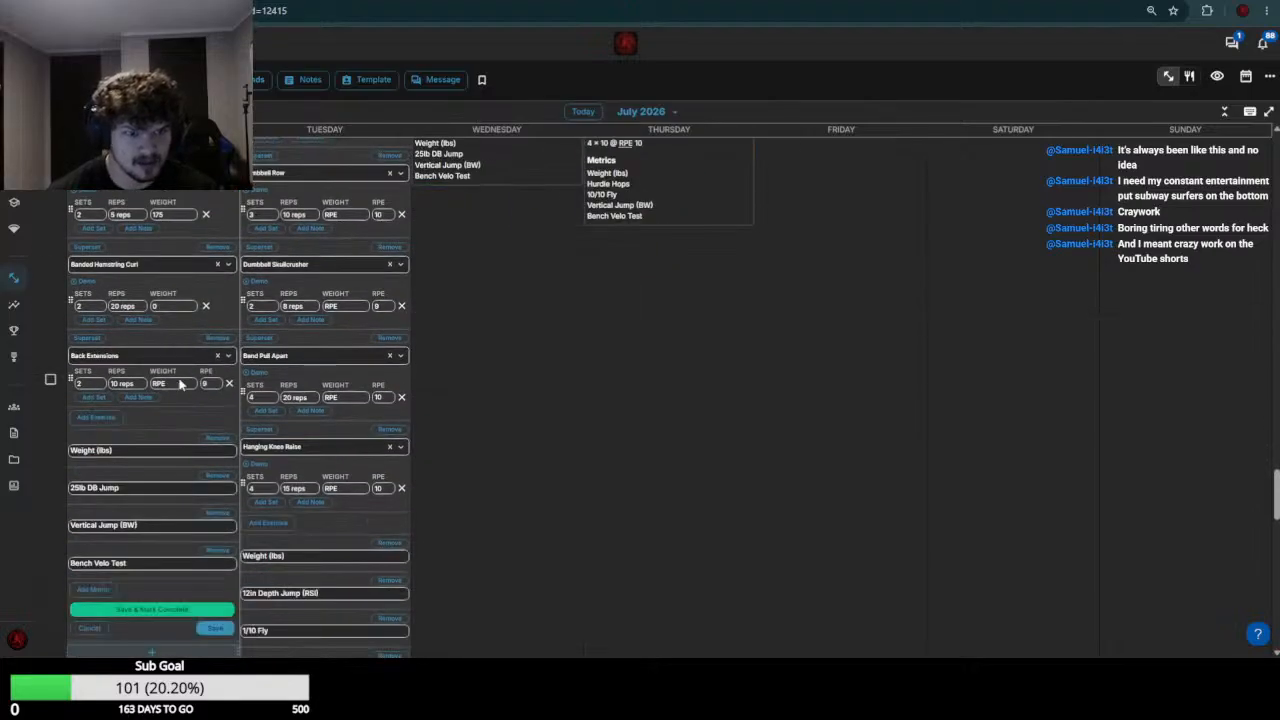
pyautogui.click(180, 384)
pyautogui.write('550')
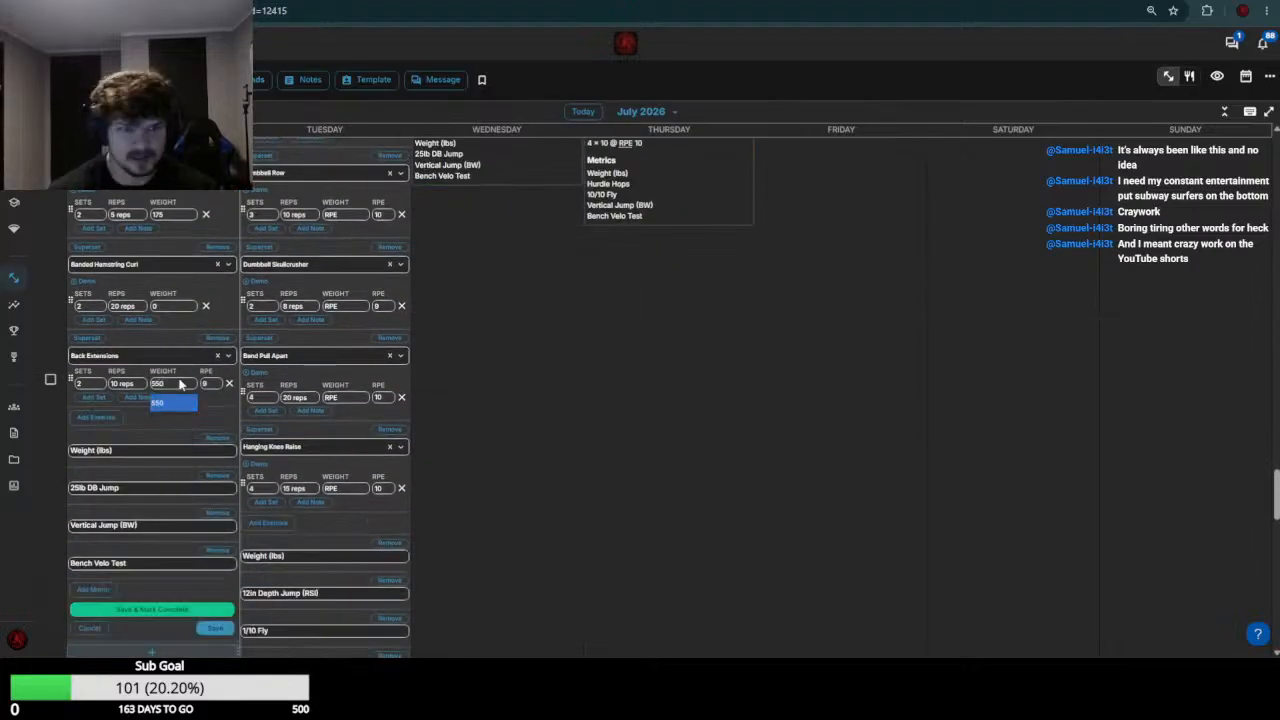
pyautogui.press('BackSpace')
pyautogui.press('BackSpace')
pyautogui.press('BackSpace')
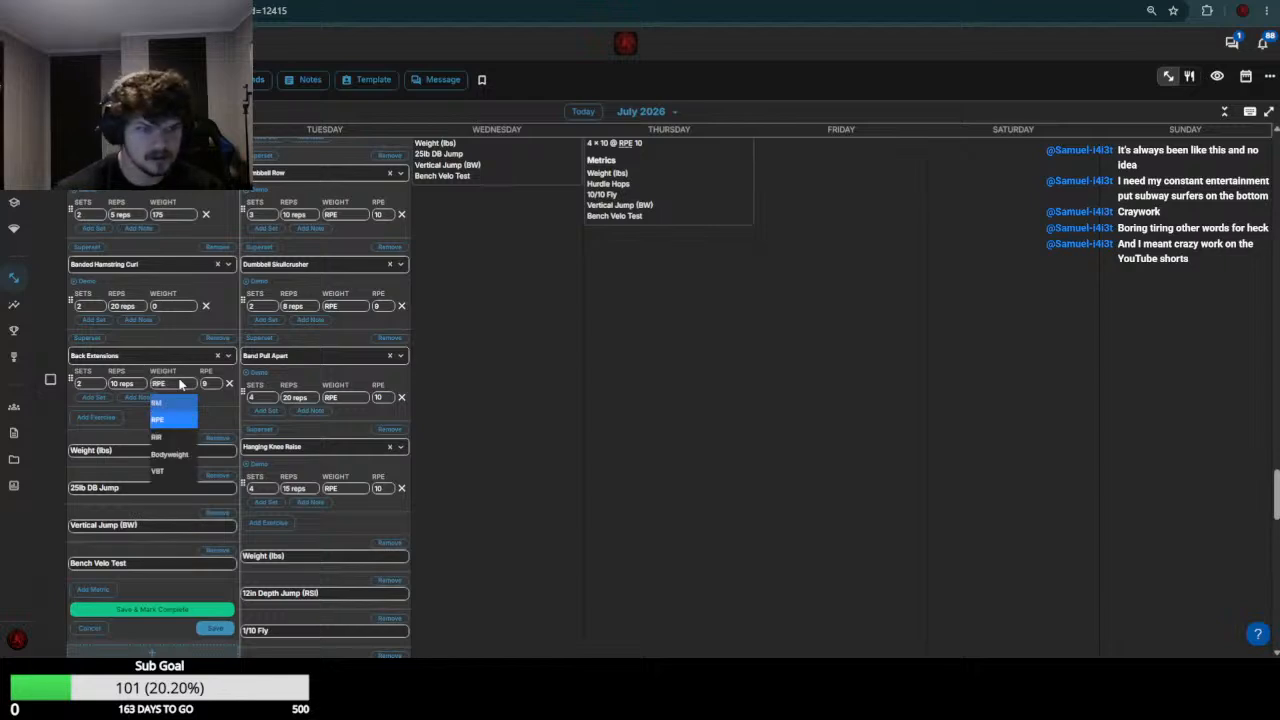
pyautogui.scroll(5, 179, 383)
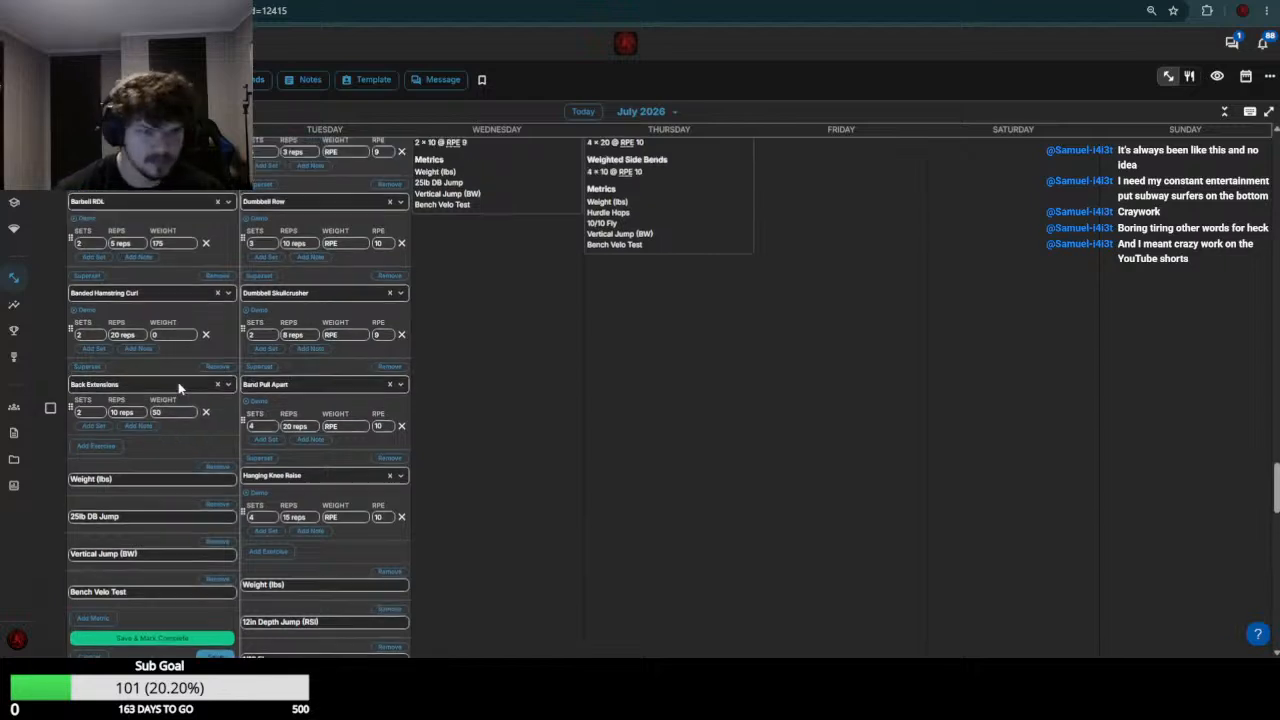
pyautogui.scroll(-6, 177, 380)
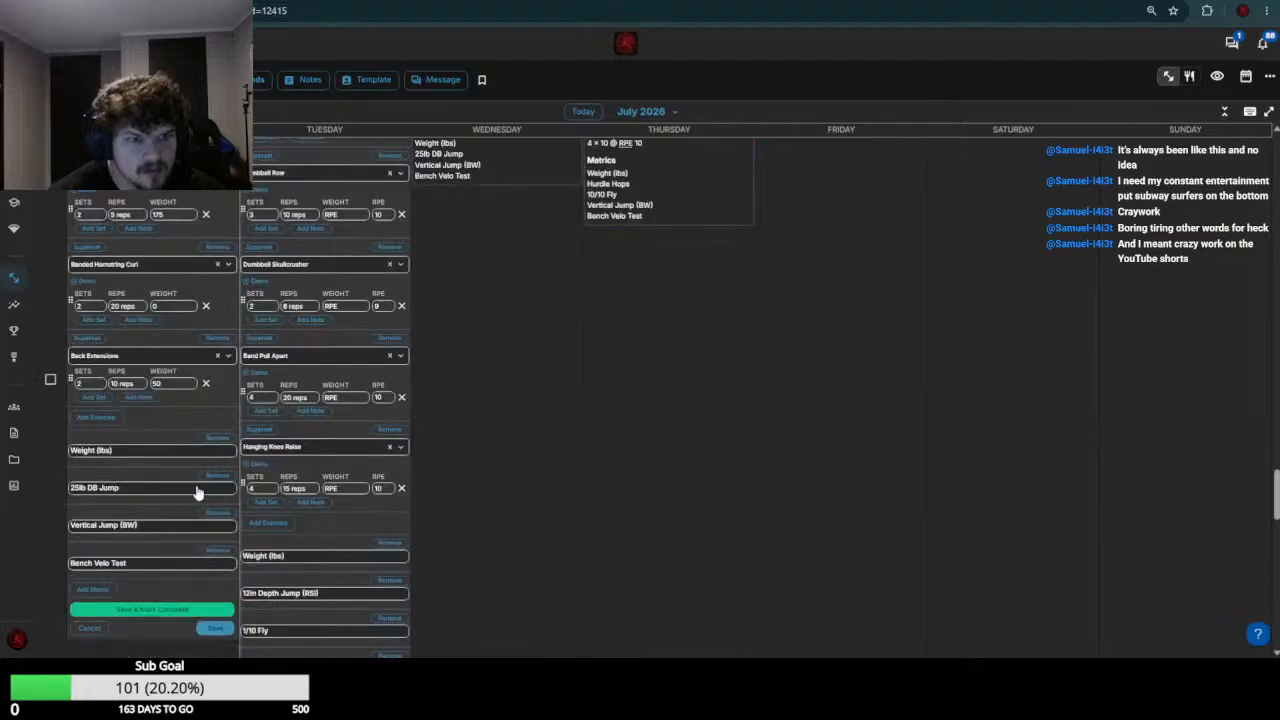
pyautogui.click(212, 630)
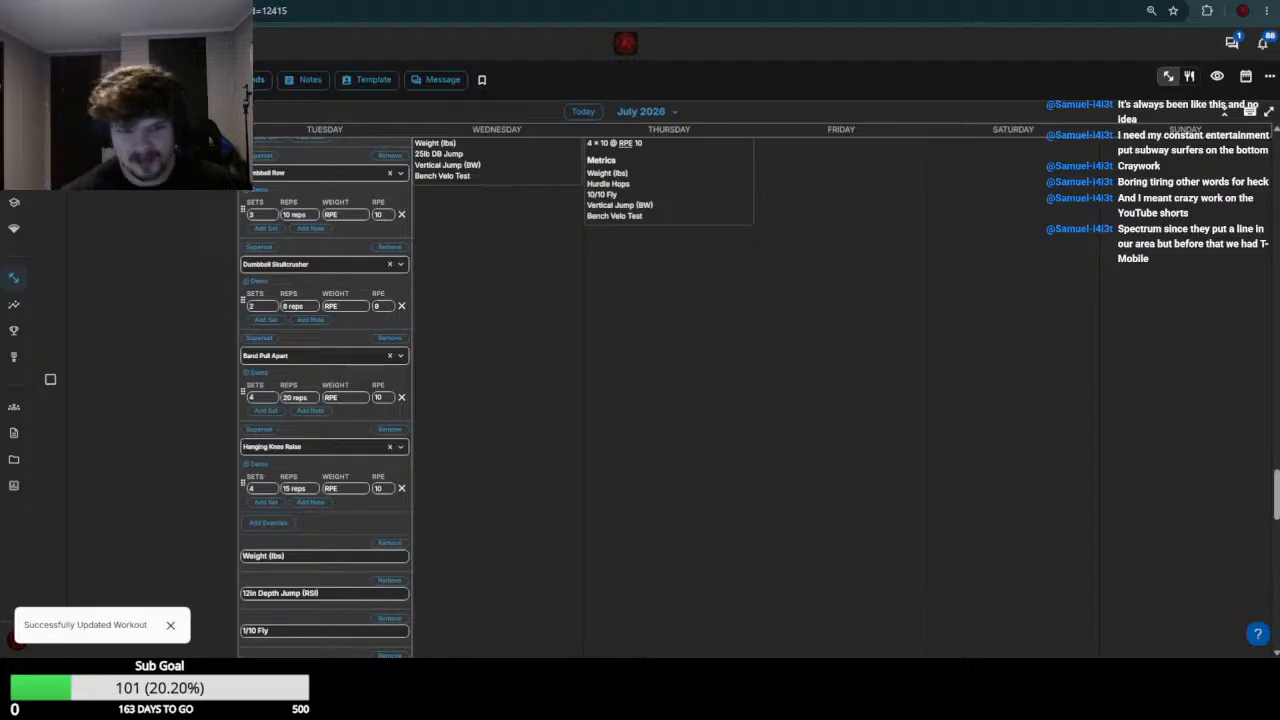
# Review the July 14 exercise results in week 29 against the exercises planned for July 21
pyautogui.scroll(-5, 380, 352)
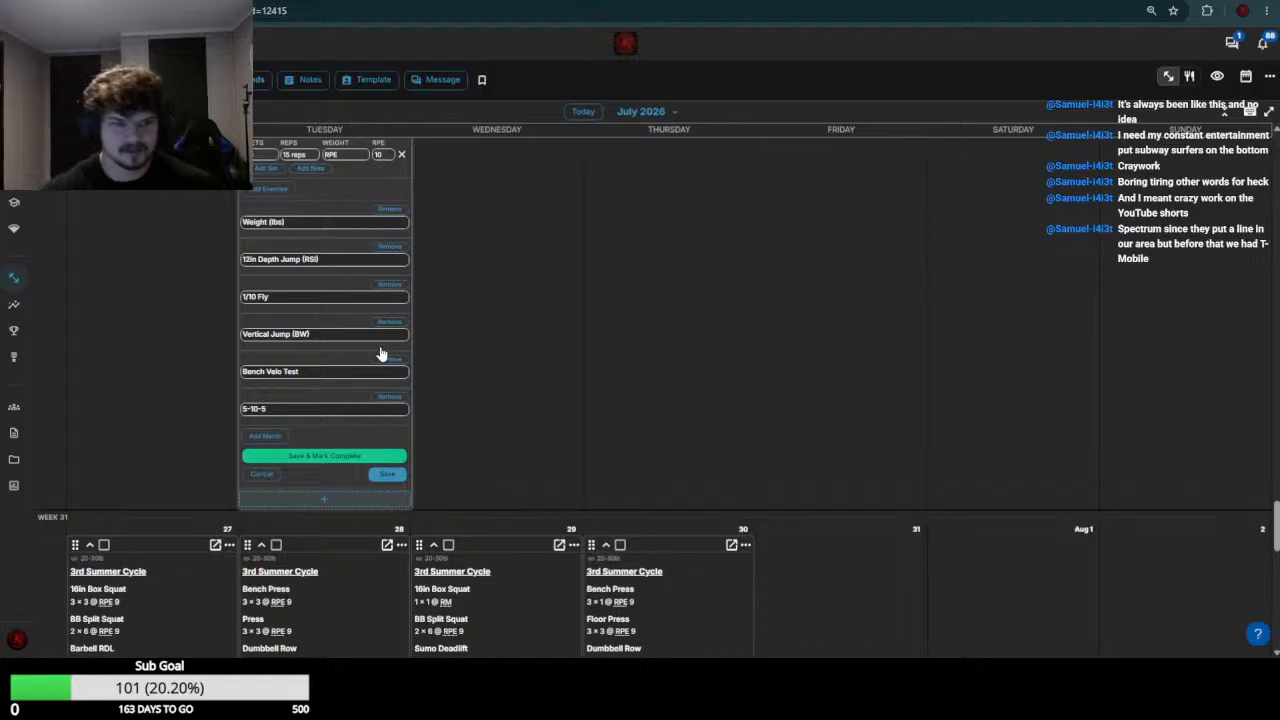
pyautogui.scroll(6, 379, 349)
pyautogui.scroll(-6, 379, 349)
pyautogui.scroll(4, 378, 345)
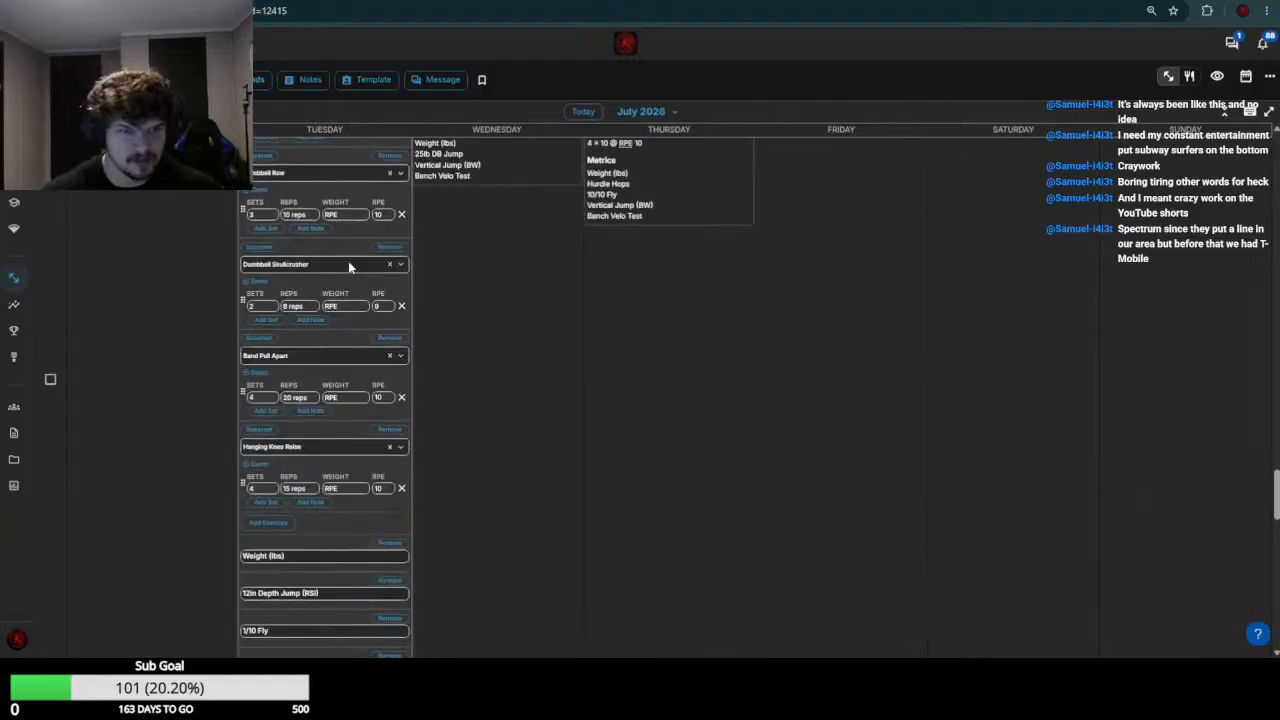
pyautogui.scroll(4, 348, 265)
pyautogui.scroll(7, 270, 388)
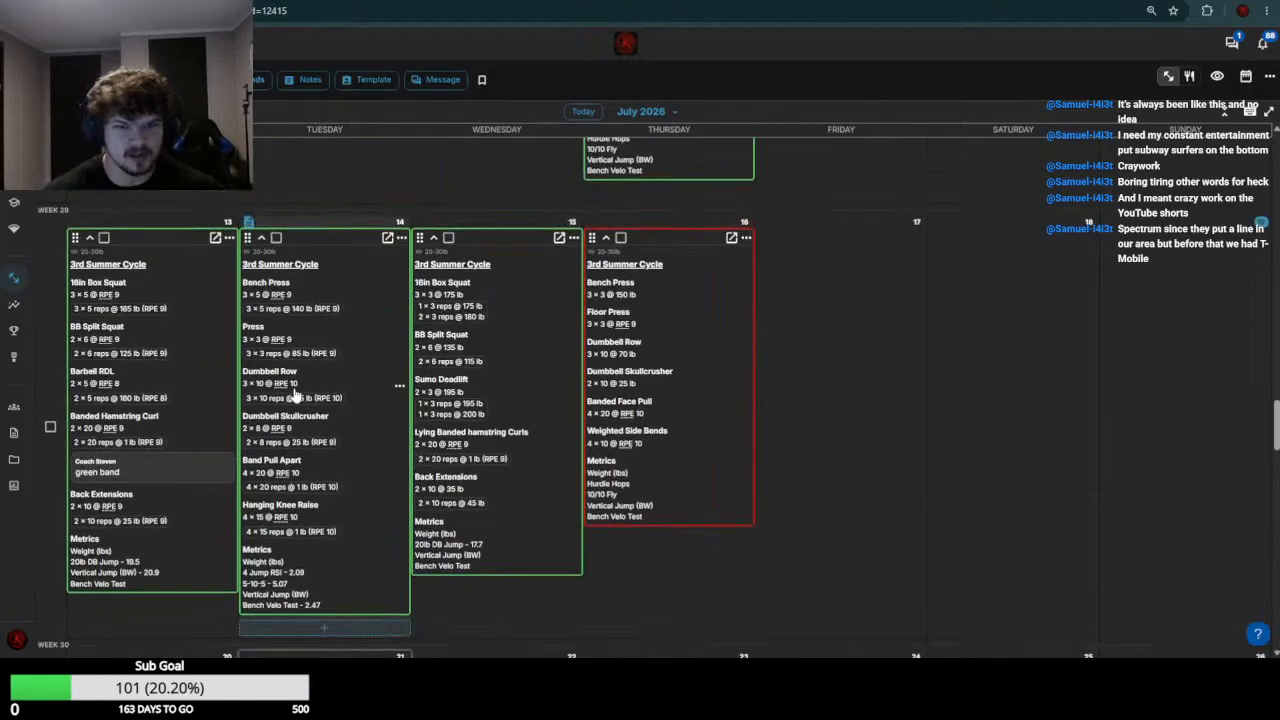
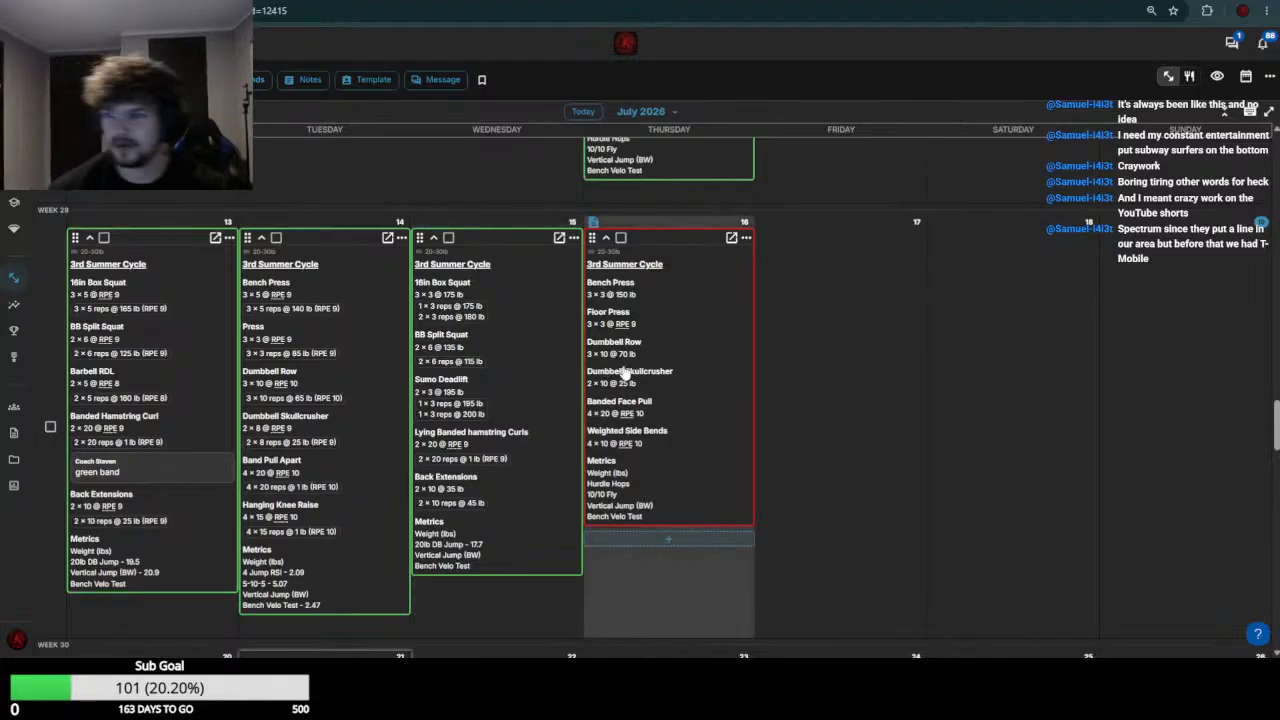
# Compare the week 29 Bench Press results and plans for July 14 and 16, and set the July 21 Bench Press weight to 150
pyautogui.scroll(-3, 140, 275)
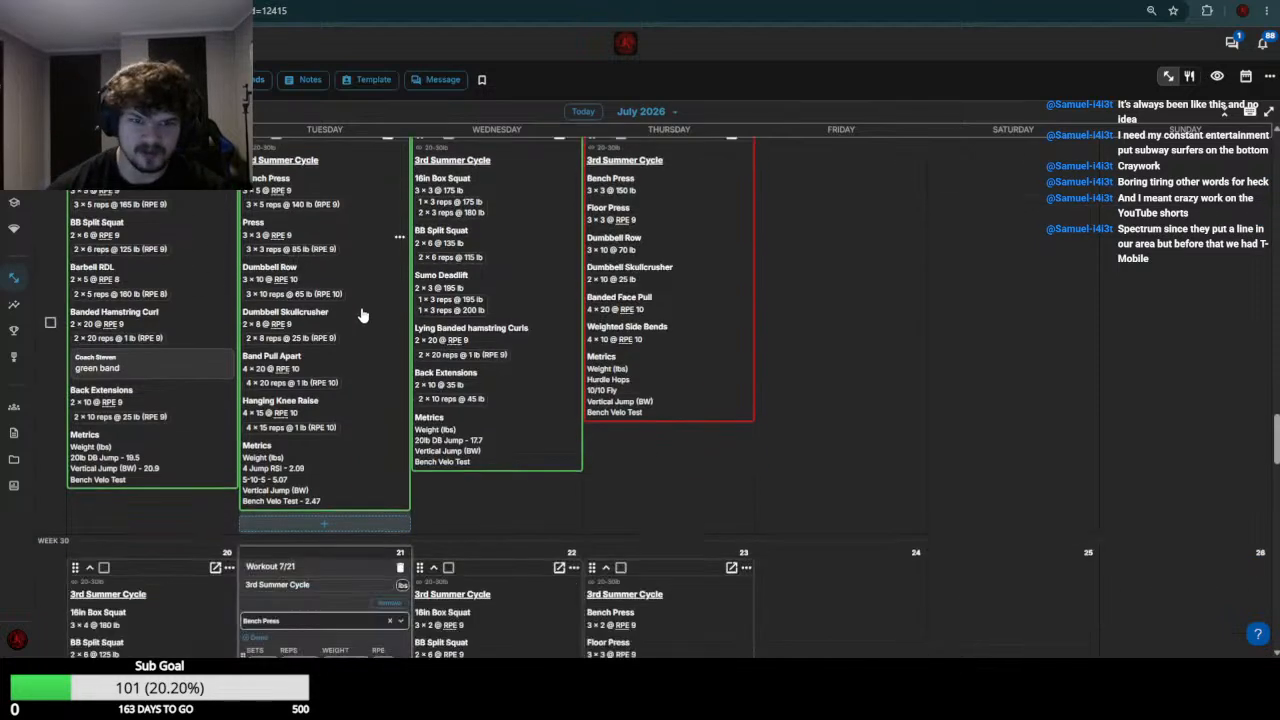
pyautogui.scroll(3, 352, 427)
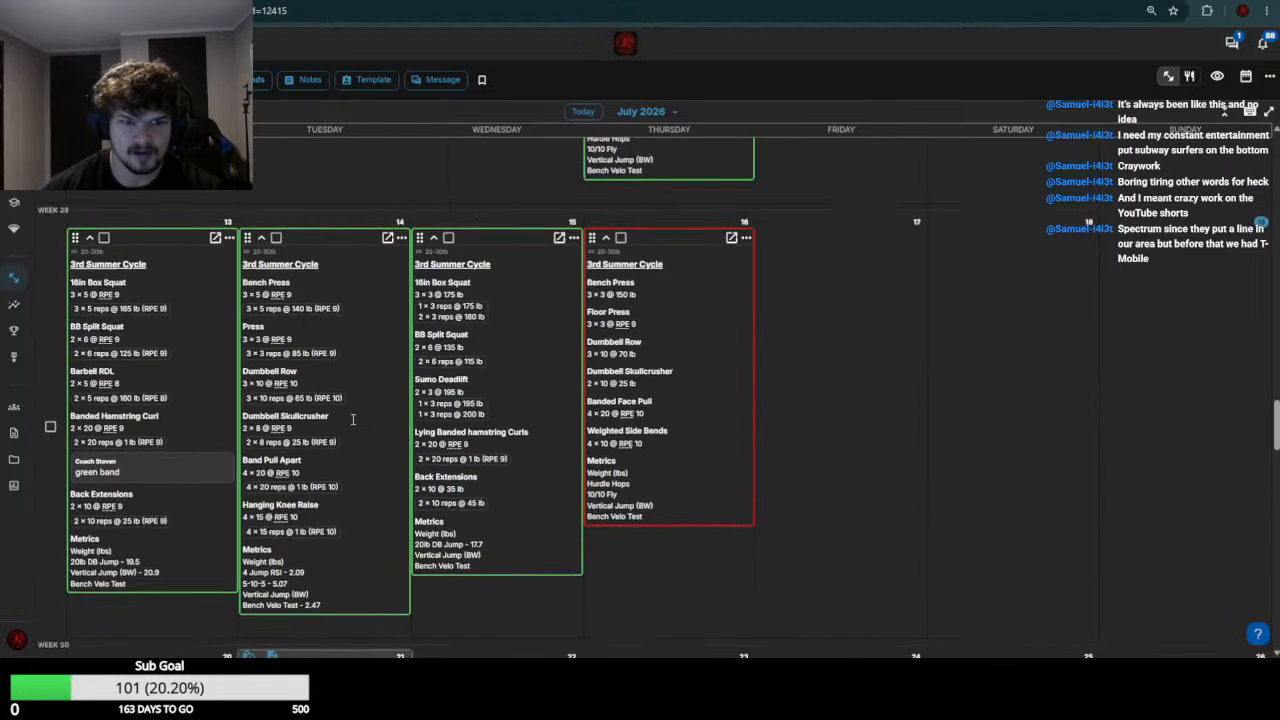
pyautogui.scroll(-3, 352, 427)
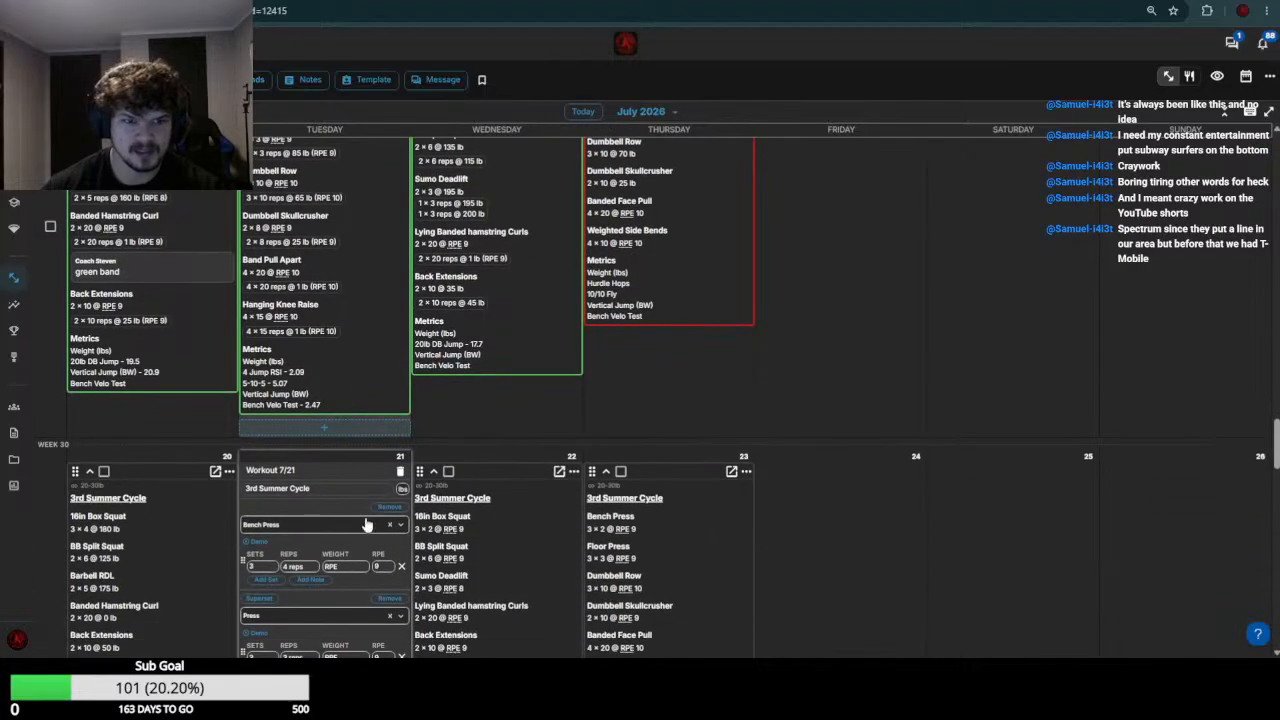
pyautogui.scroll(2, 397, 470)
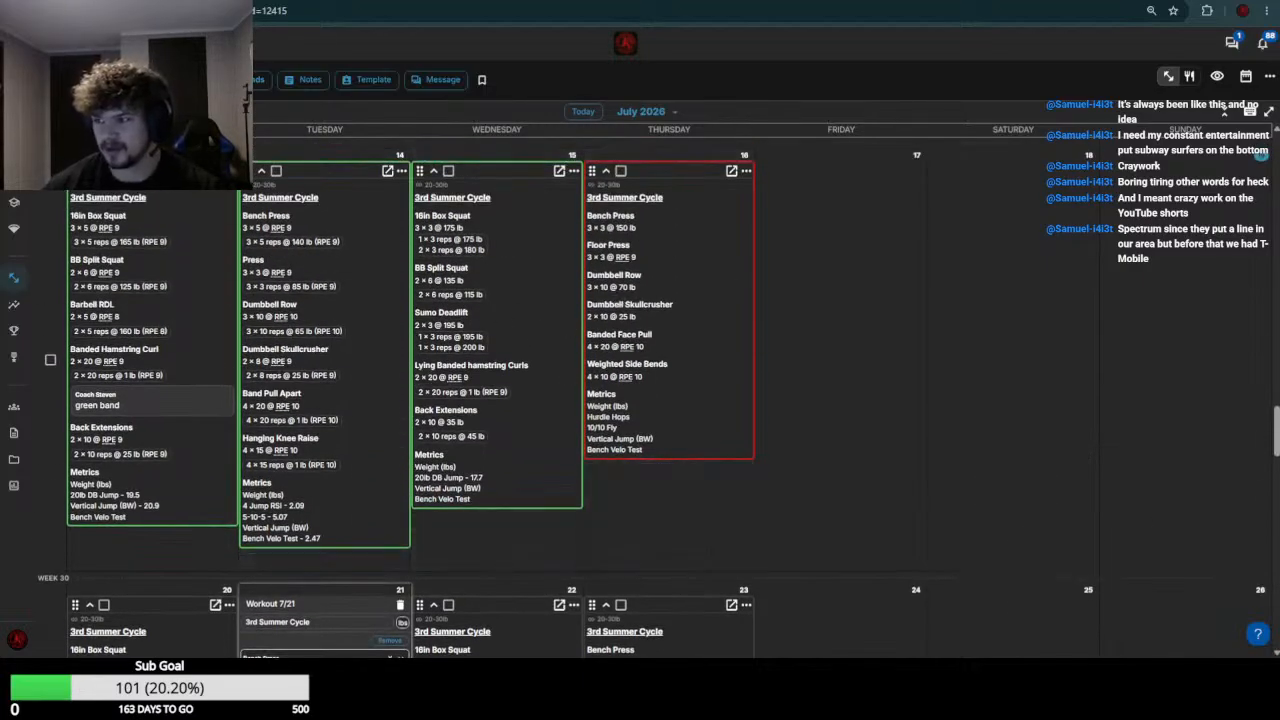
pyautogui.scroll(-1, 914, 314)
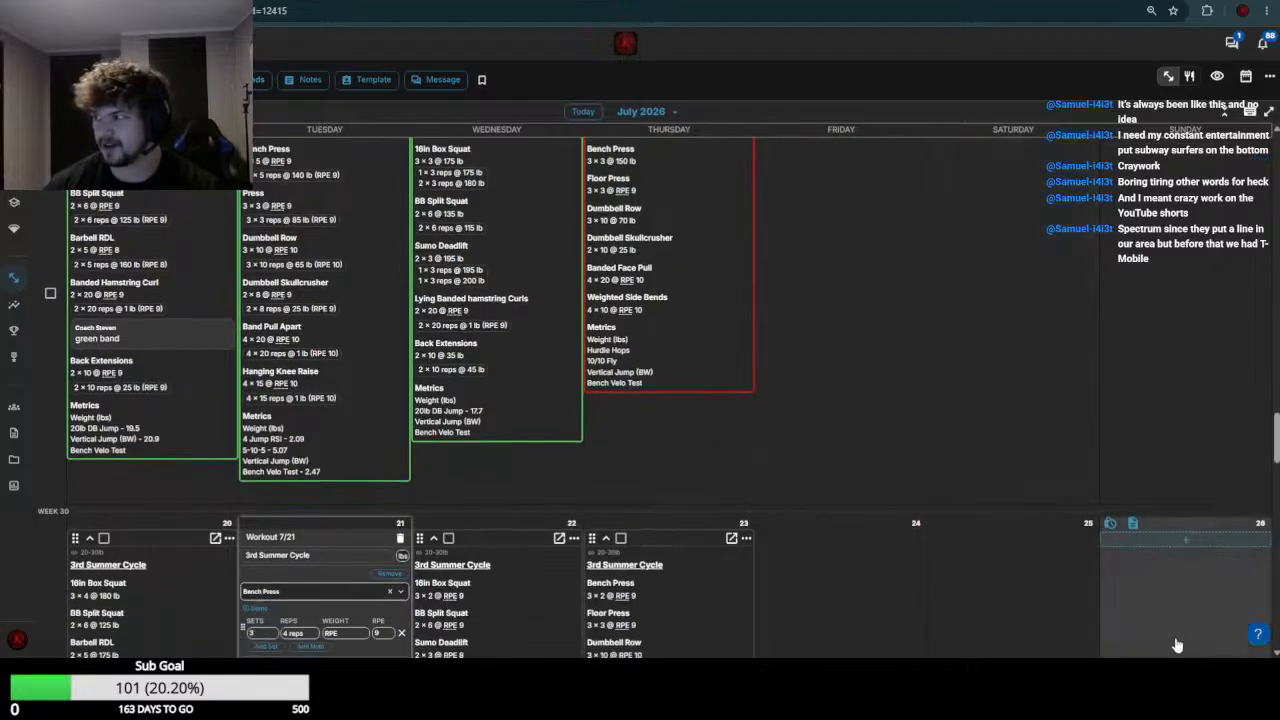
pyautogui.scroll(3, 858, 198)
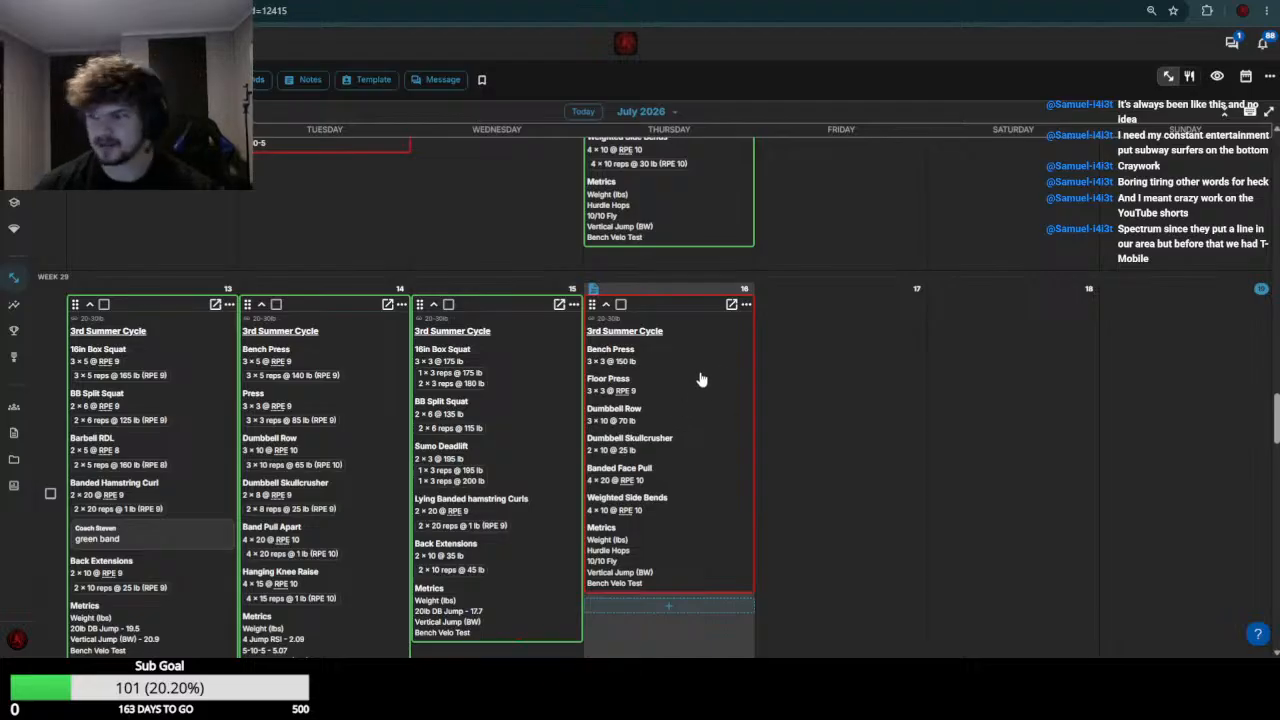
pyautogui.scroll(-5, 670, 388)
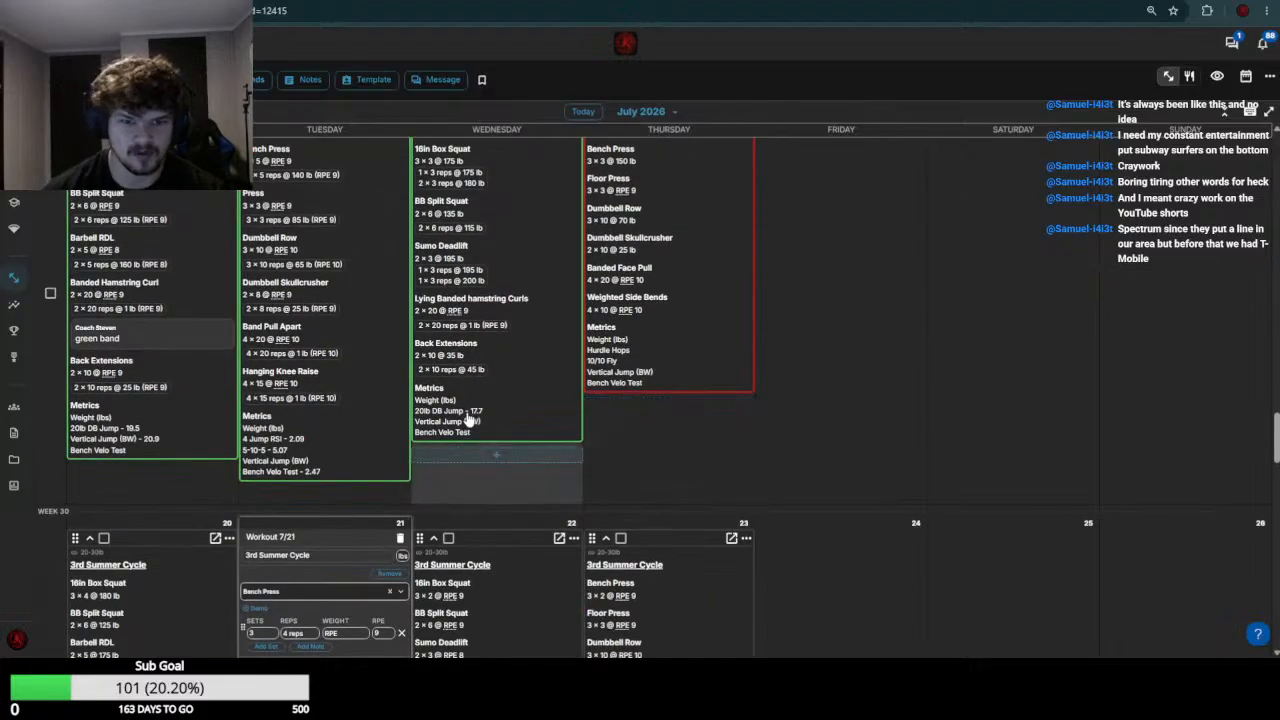
pyautogui.click(362, 367)
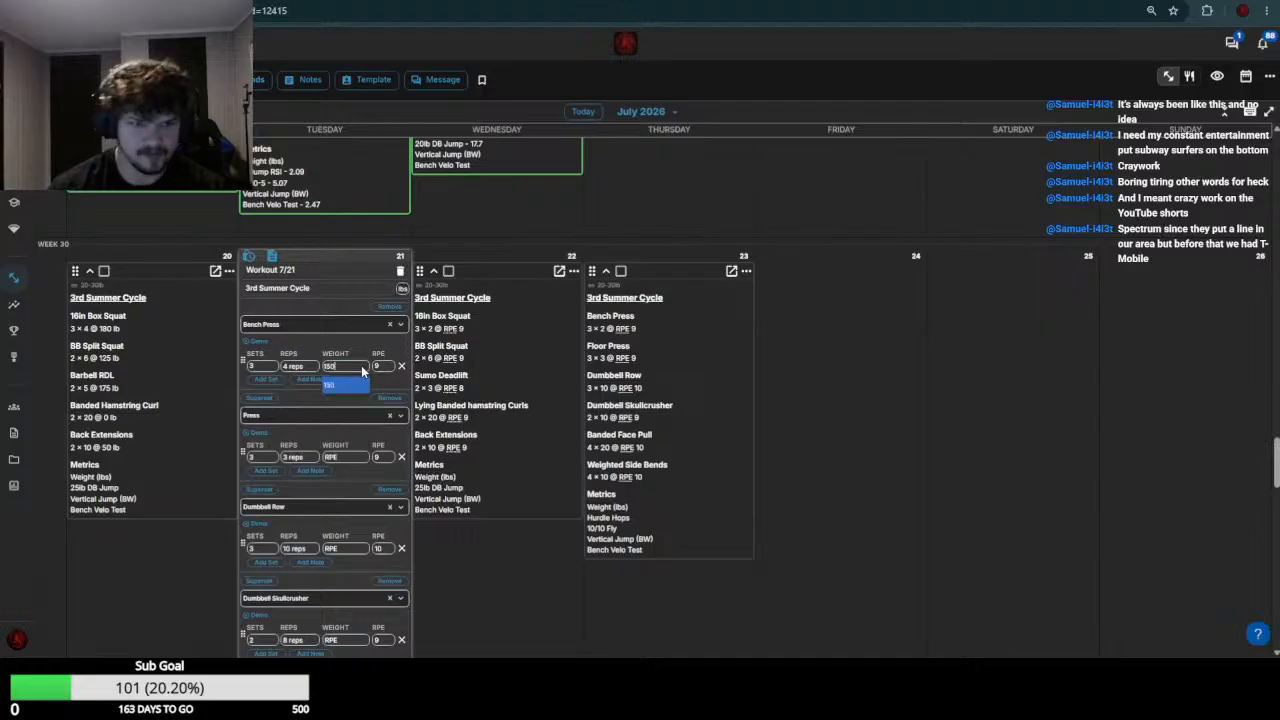
pyautogui.click(362, 370)
# Check the July 14 Press results and set the July 21 Press weight to 90-95
pyautogui.scroll(4, 381, 519)
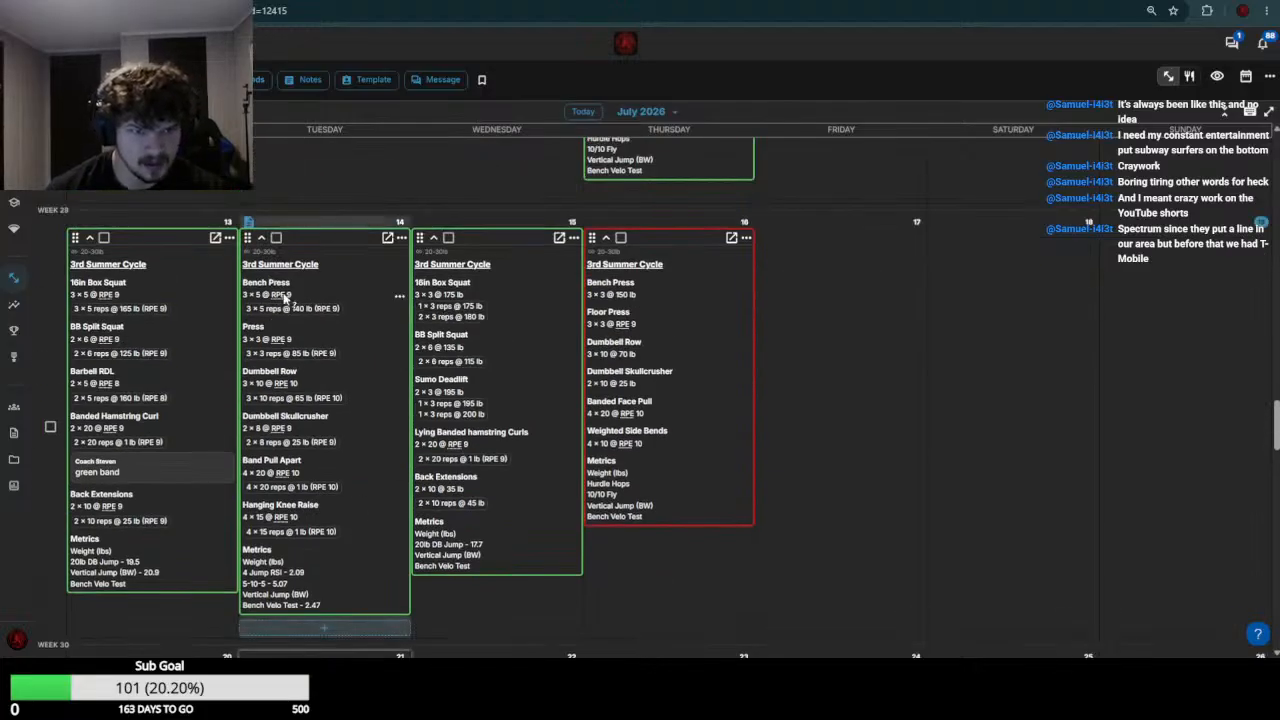
pyautogui.scroll(-4, 340, 372)
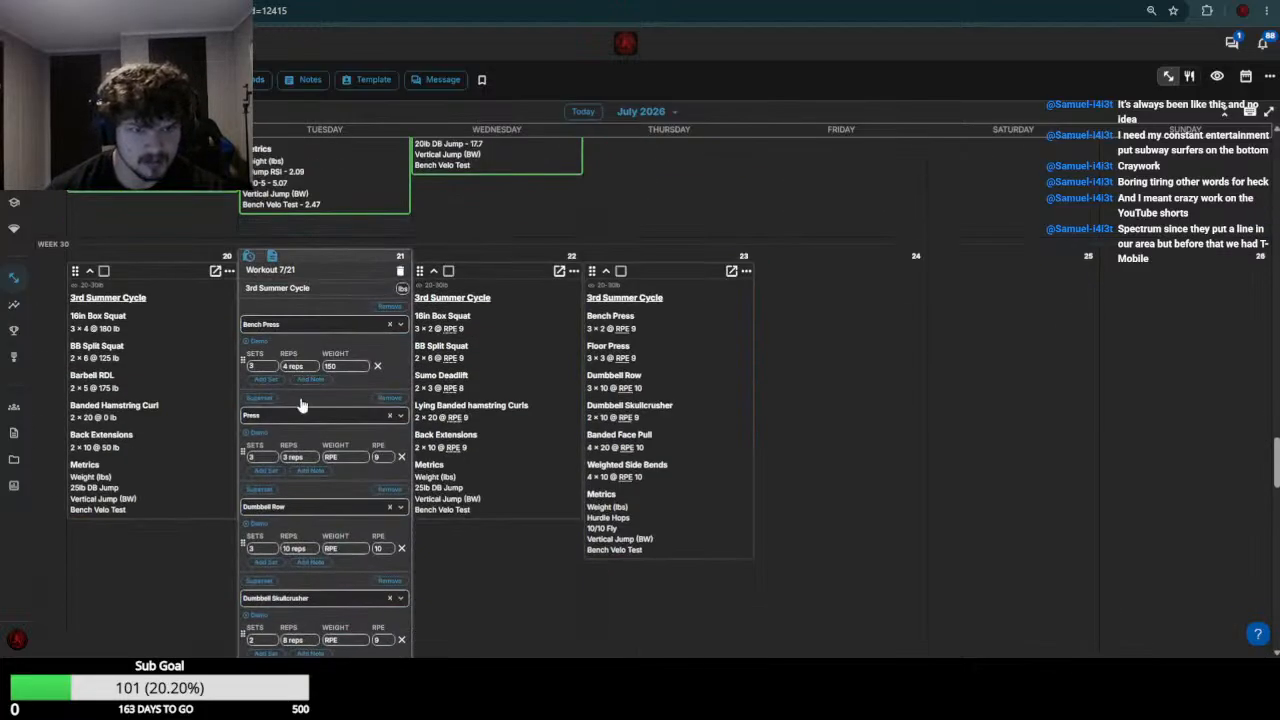
pyautogui.scroll(3, 300, 402)
pyautogui.scroll(-5, 300, 405)
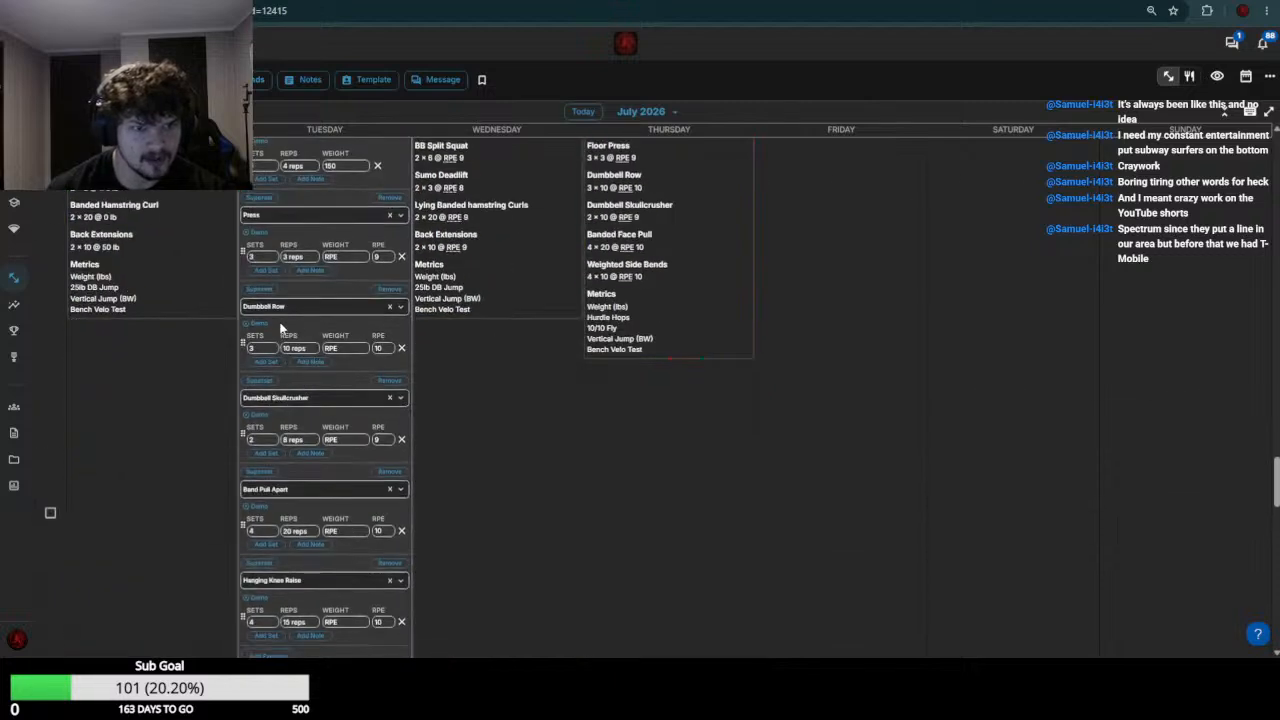
pyautogui.click(350, 257)
pyautogui.write('90-95')
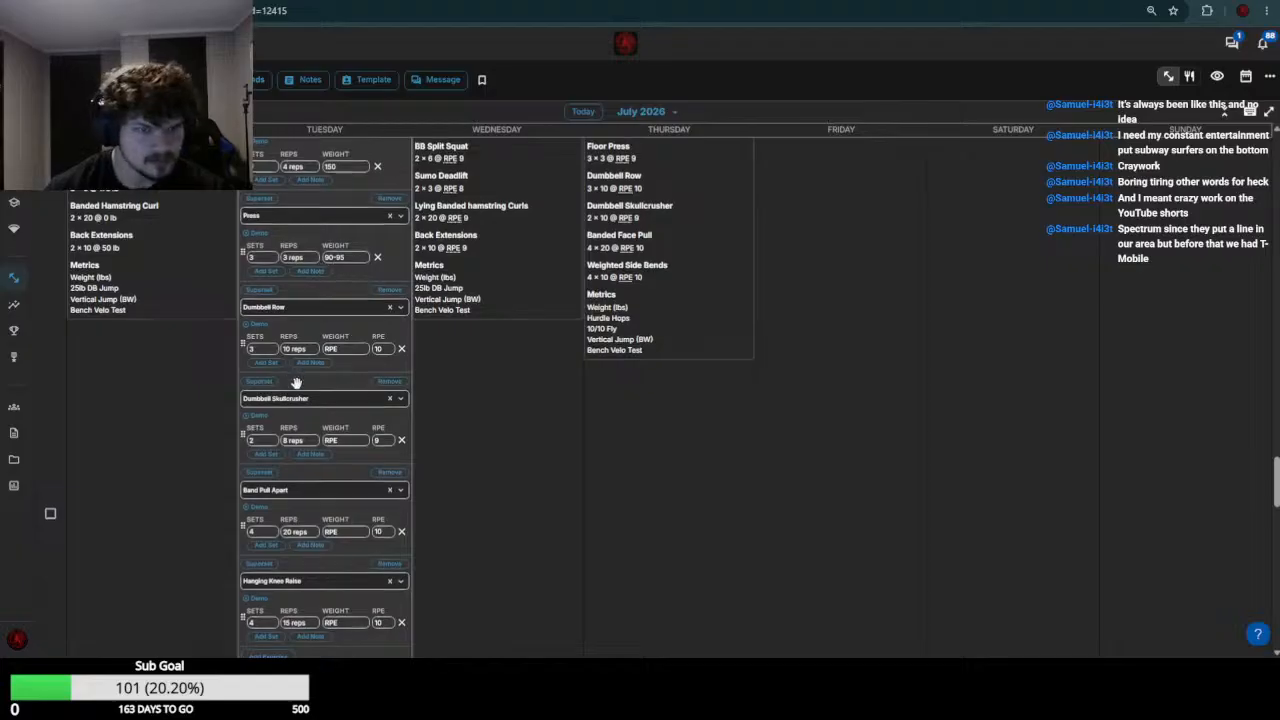
# Check the July 14 results and set the July 21 weights to 70 for Dumbbell Row and 25 for Dumbbell Skullcrusher
pyautogui.scroll(4, 294, 380)
pyautogui.scroll(-3, 374, 357)
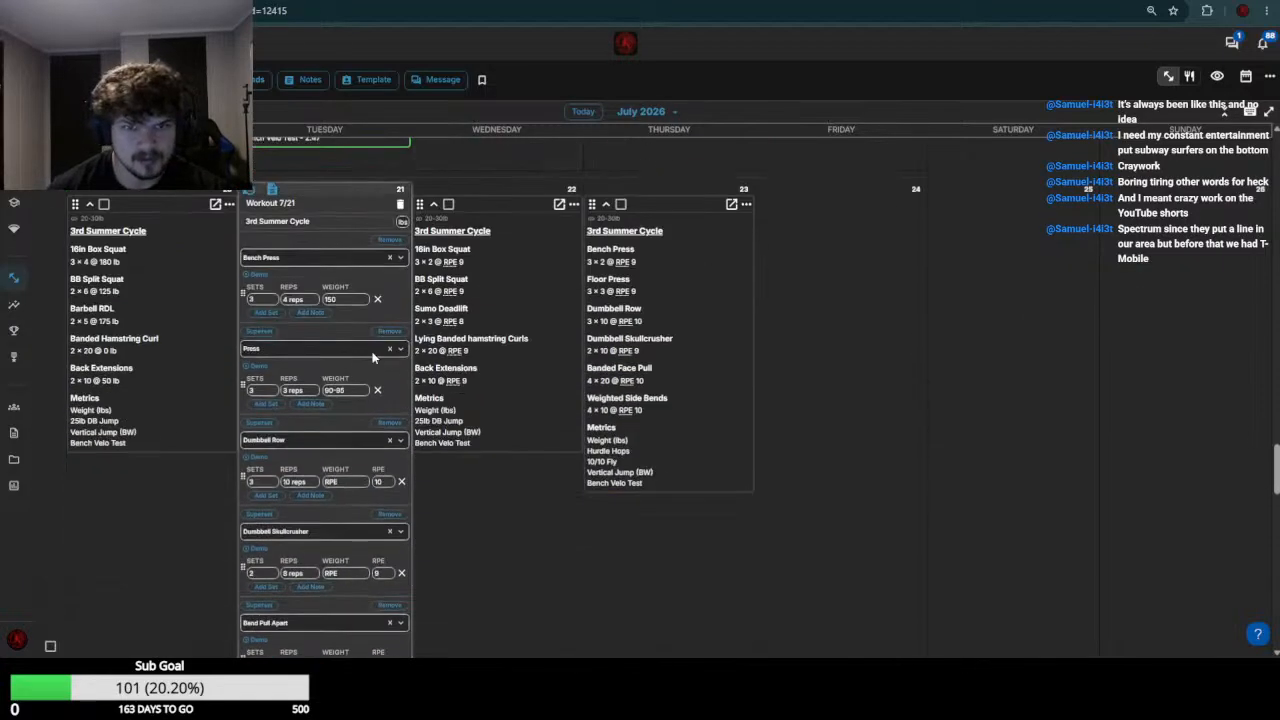
pyautogui.click(357, 481)
pyautogui.write('70')
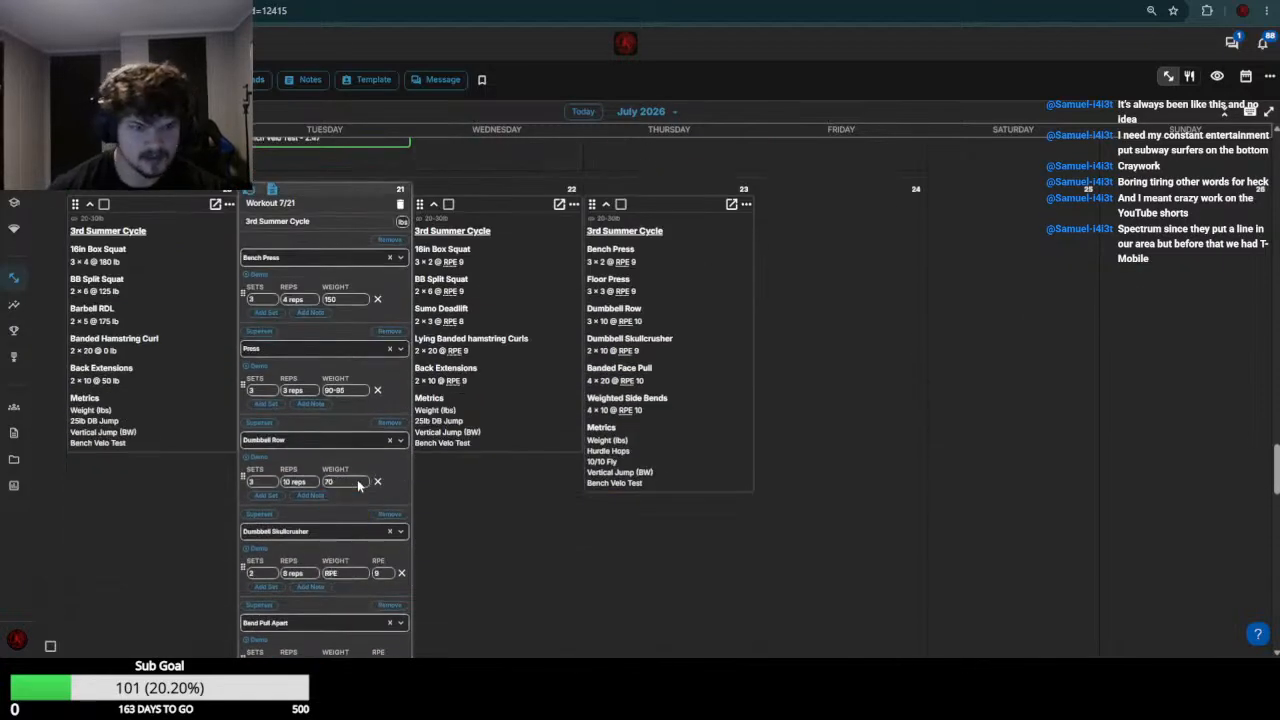
pyautogui.scroll(2, 363, 485)
pyautogui.scroll(-4, 357, 440)
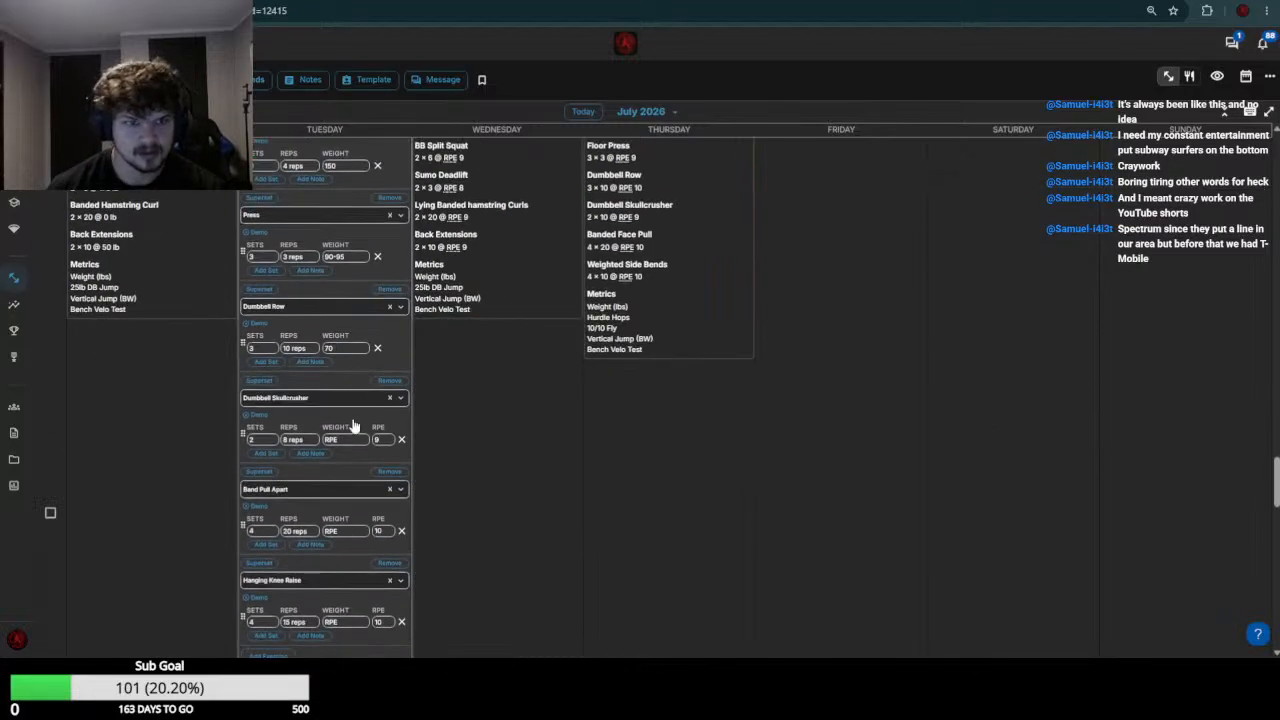
pyautogui.click(349, 441)
pyautogui.write('25')
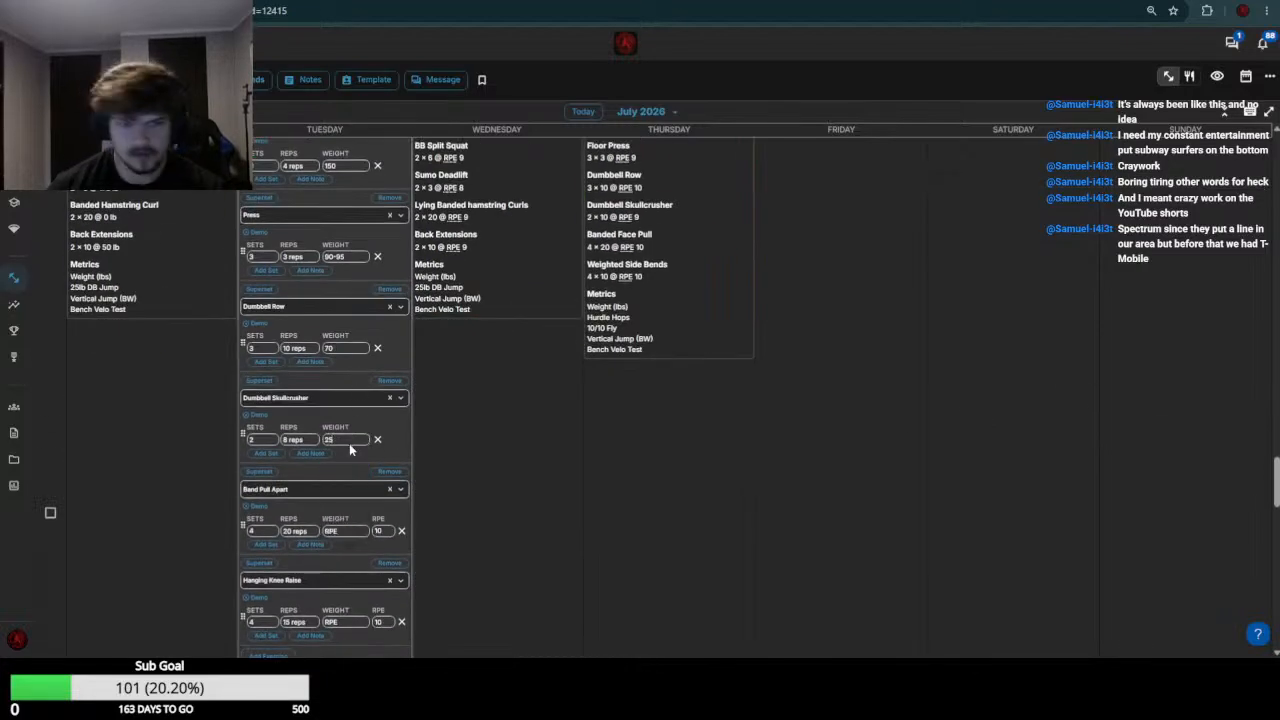
# Set the July 21 Band Pull Apart and Hanging Knee Raise weights to 0
pyautogui.scroll(-5, 349, 448)
pyautogui.click(355, 264)
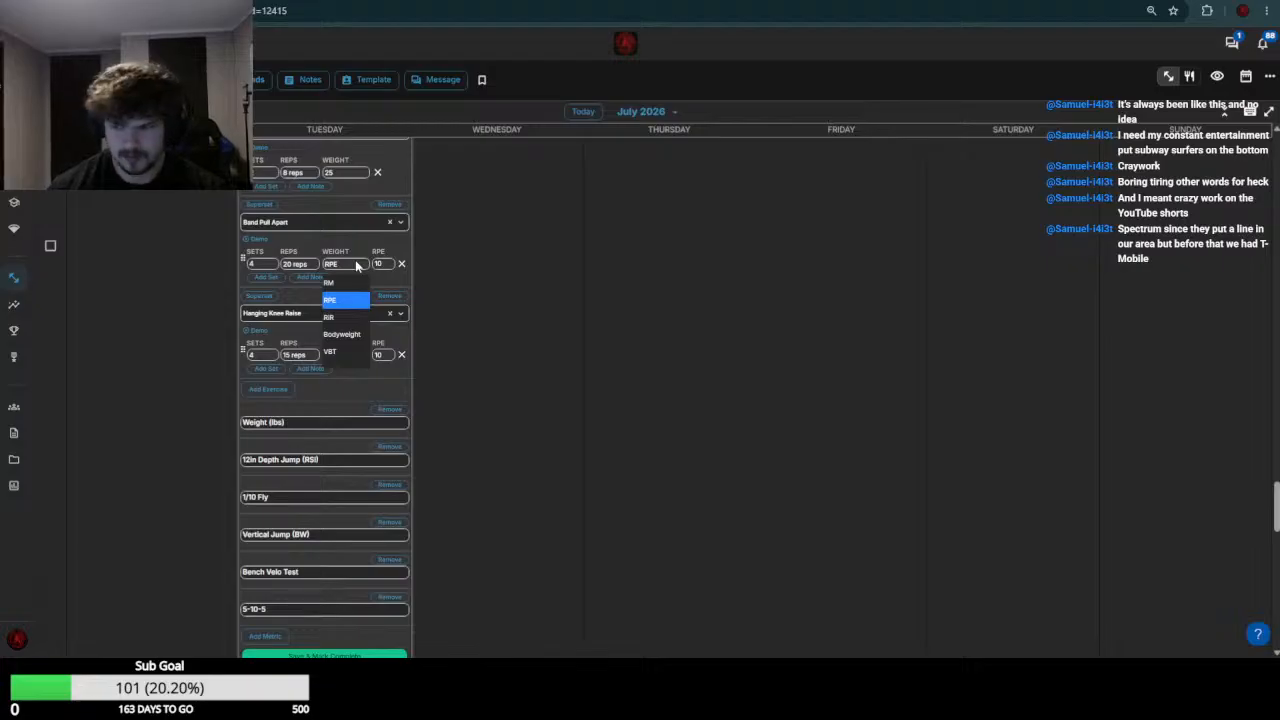
pyautogui.click(356, 266)
pyautogui.write('0')
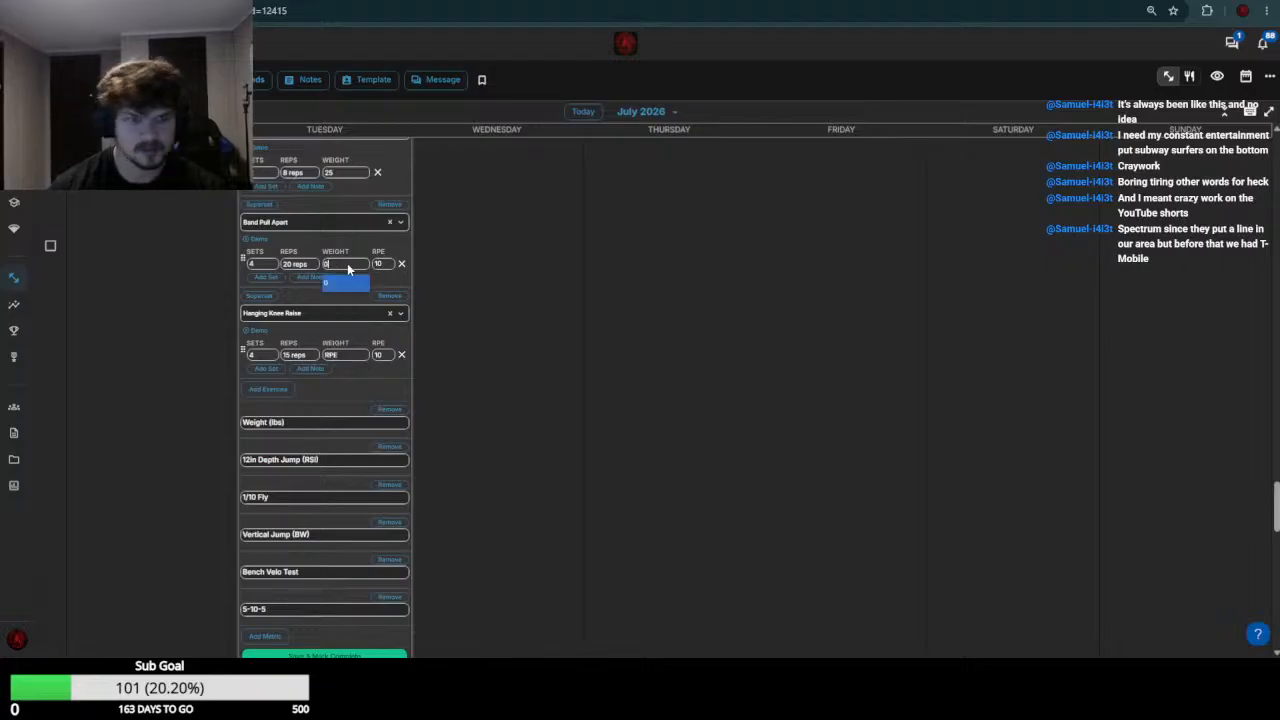
pyautogui.press('Return')
pyautogui.click(353, 353)
pyautogui.click(353, 353)
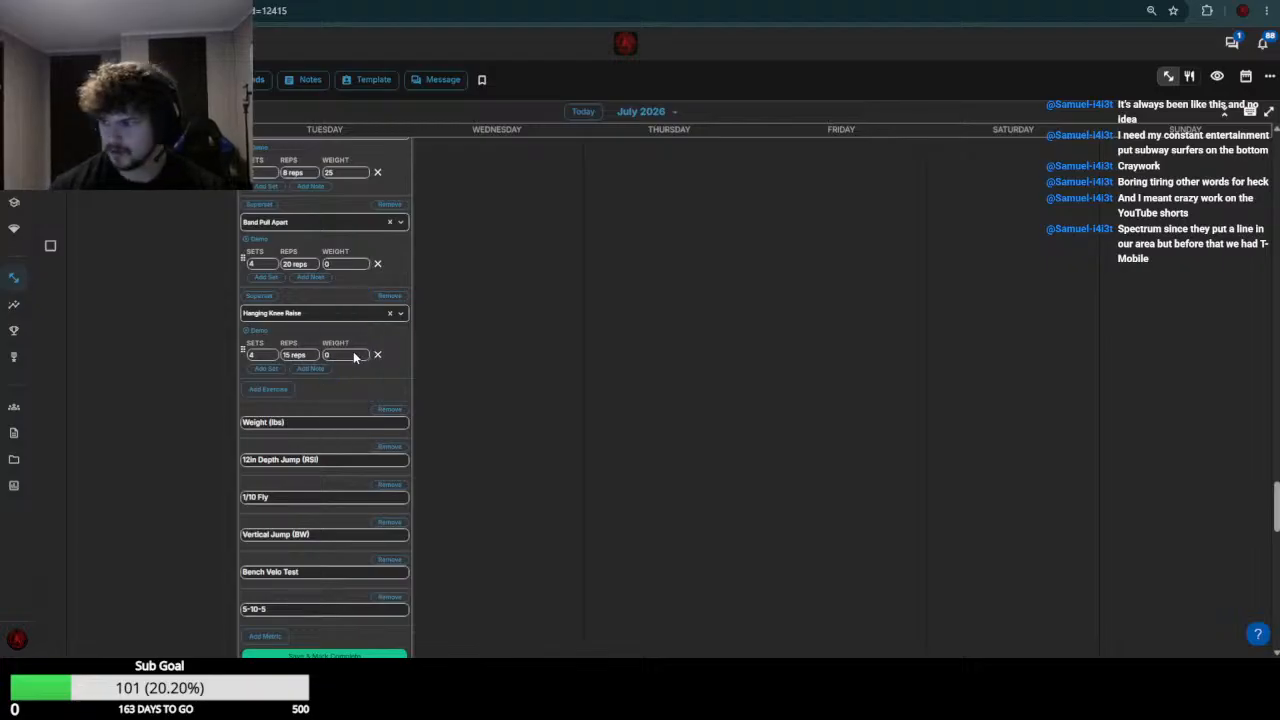
pyautogui.scroll(-8, 353, 380)
pyautogui.scroll(5, 455, 366)
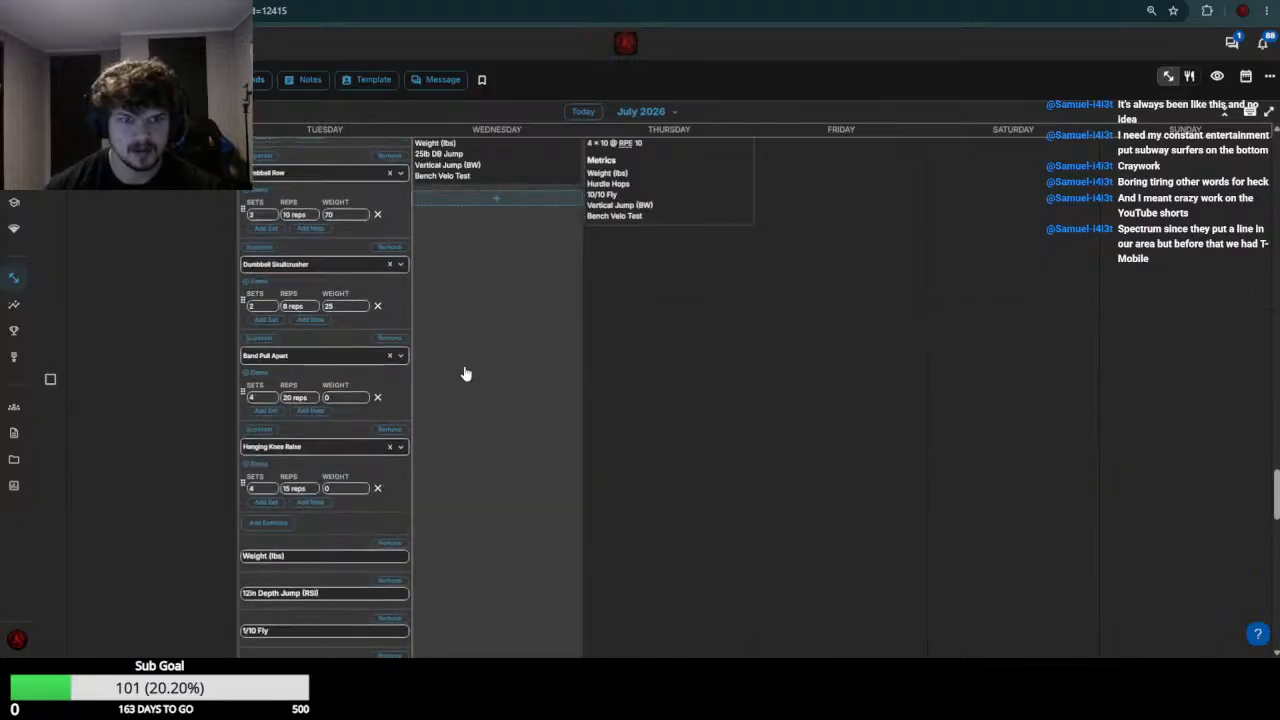
# Switch to the next athlete's calendar, open the July 21 workout for editing and discard the open July 20 edit
pyautogui.hotkey('ctrl', 'Tab')
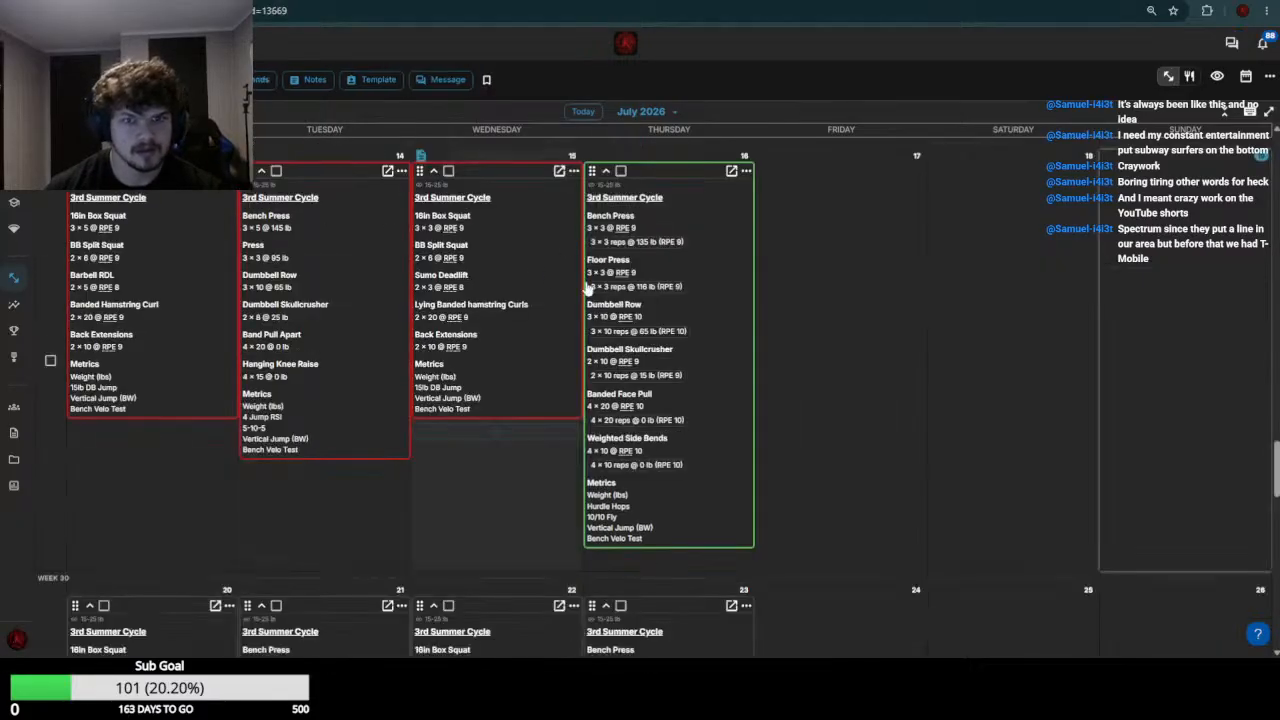
pyautogui.scroll(-3, 172, 435)
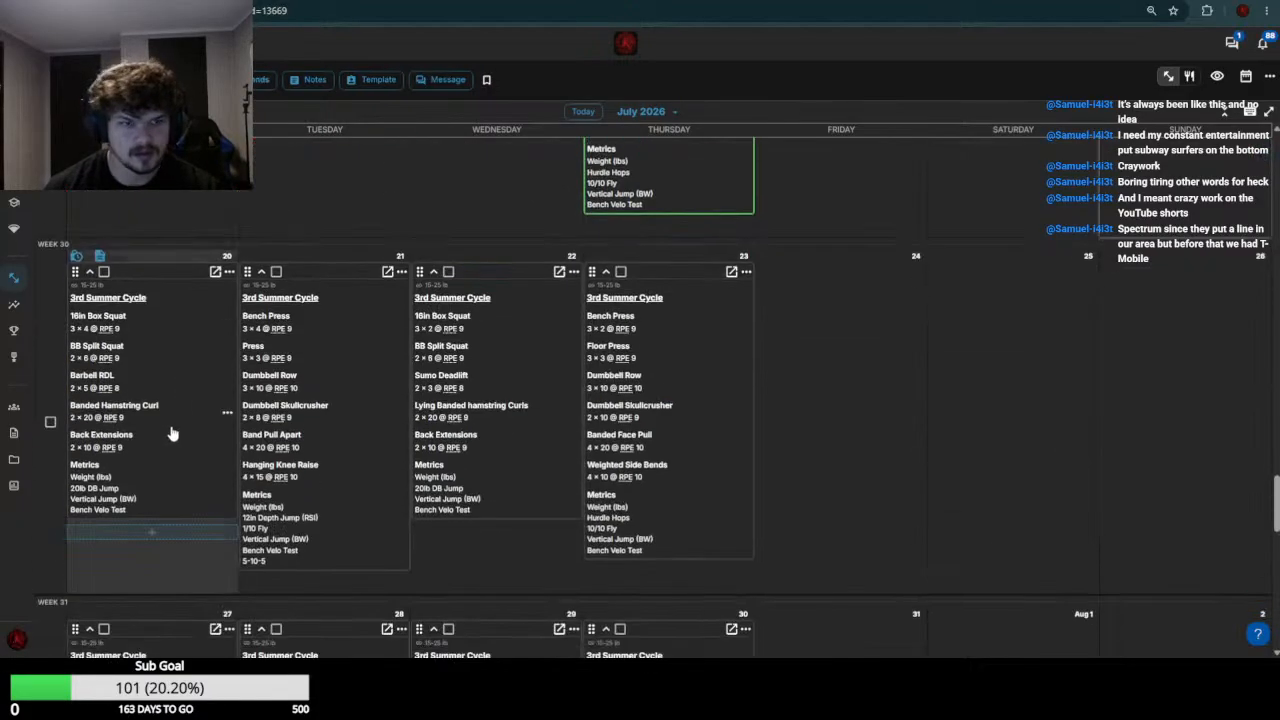
pyautogui.click(283, 363)
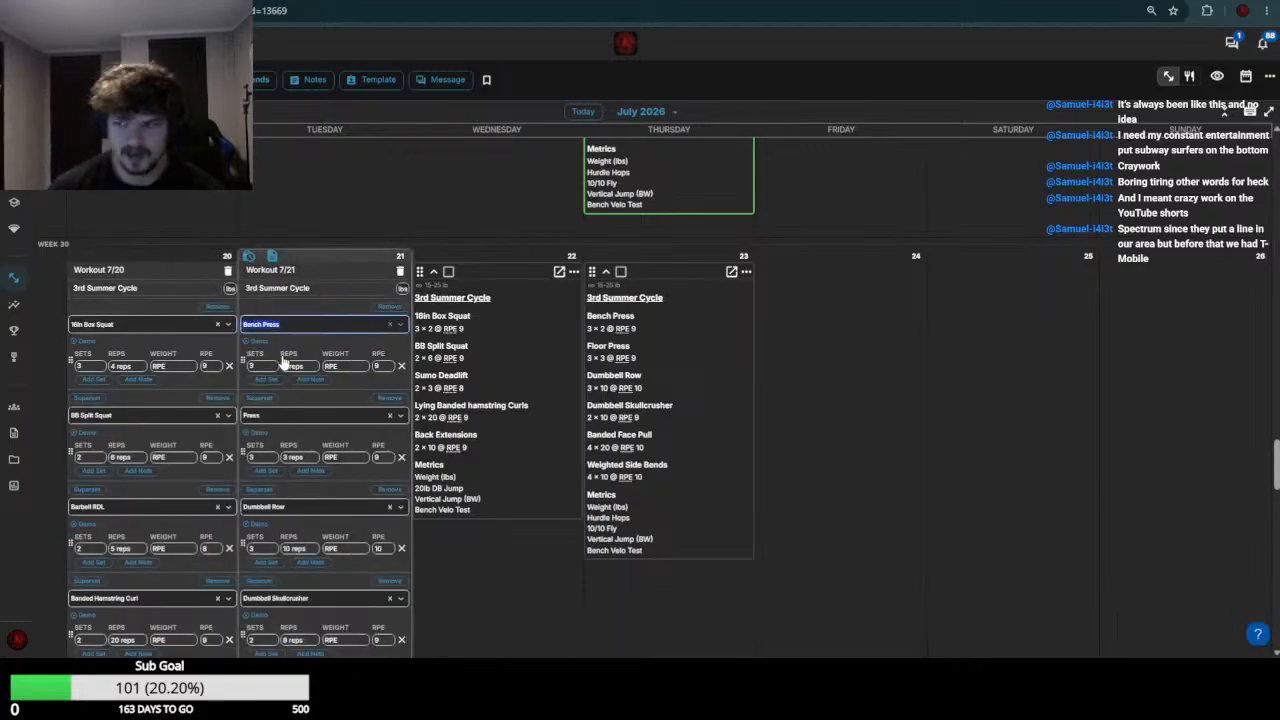
pyautogui.click(296, 325)
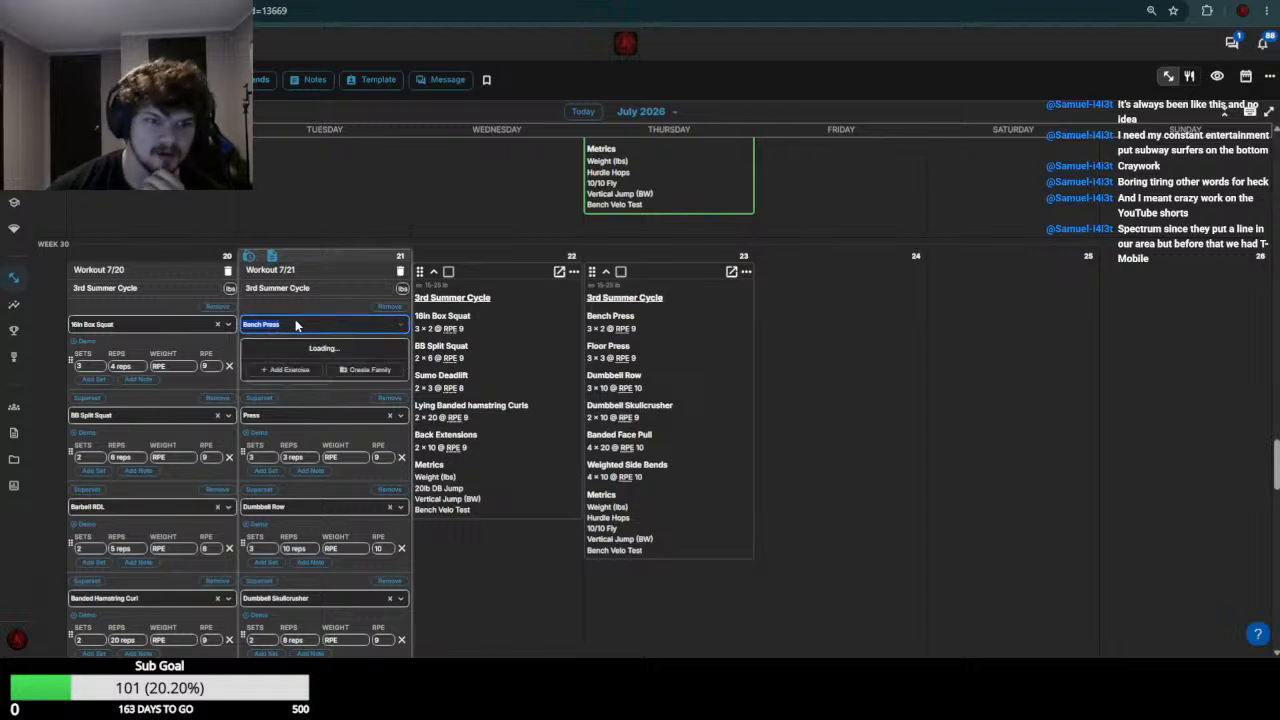
pyautogui.scroll(5, 295, 325)
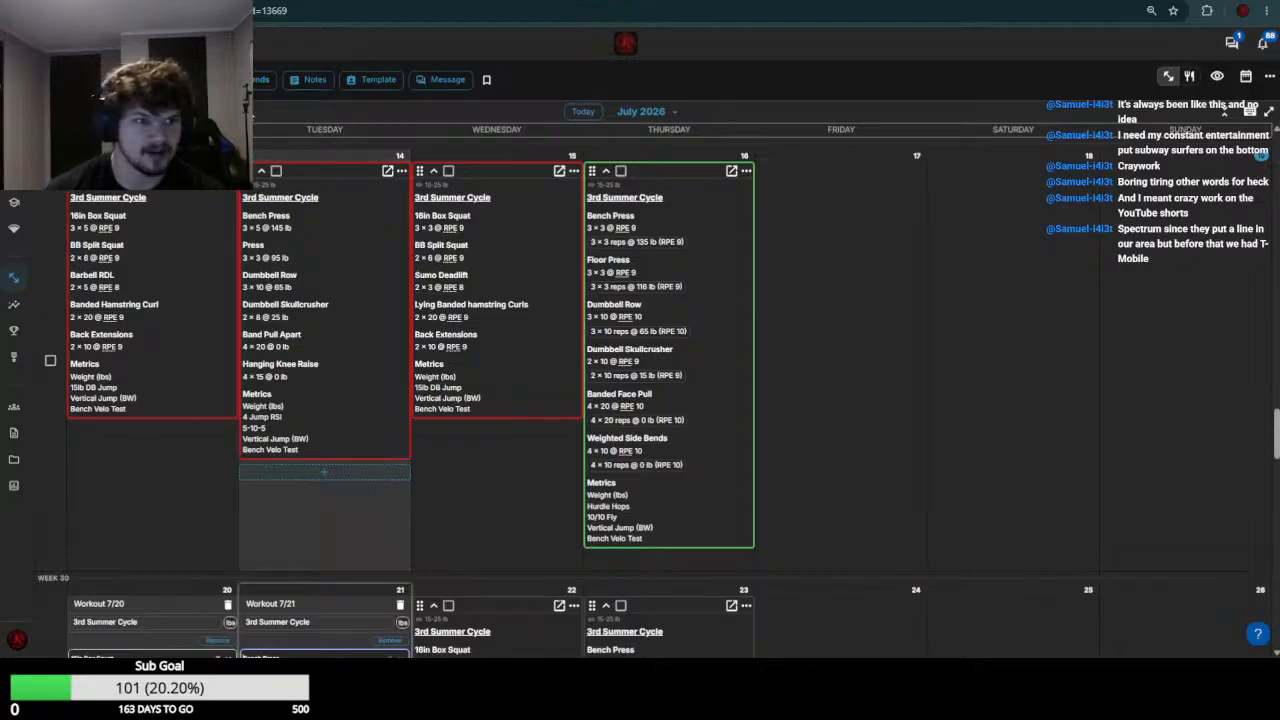
pyautogui.scroll(-5, 158, 400)
pyautogui.scroll(-3, 158, 400)
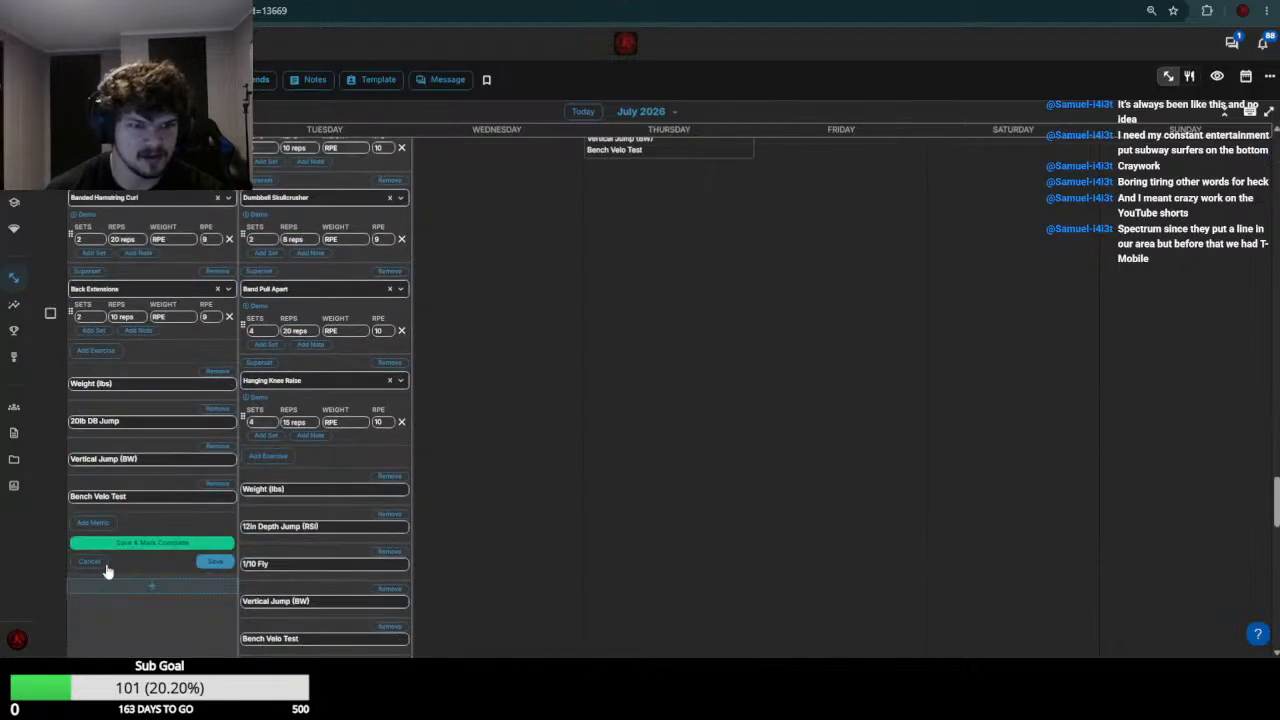
# Check the athlete's week 29 Bench Press entries on July 14 and 16, and set the July 21 Bench Press weight to 135
pyautogui.scroll(13, 221, 342)
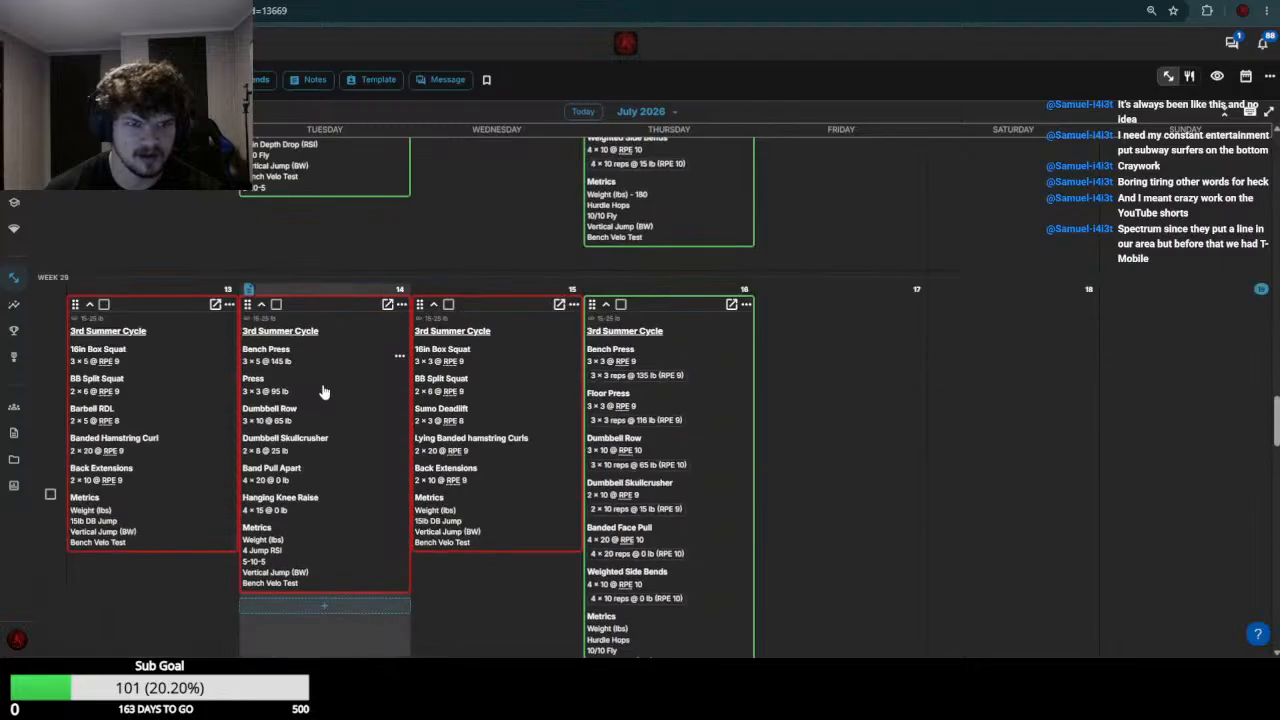
pyautogui.scroll(-4, 490, 428)
pyautogui.scroll(1, 577, 317)
pyautogui.scroll(-4, 577, 317)
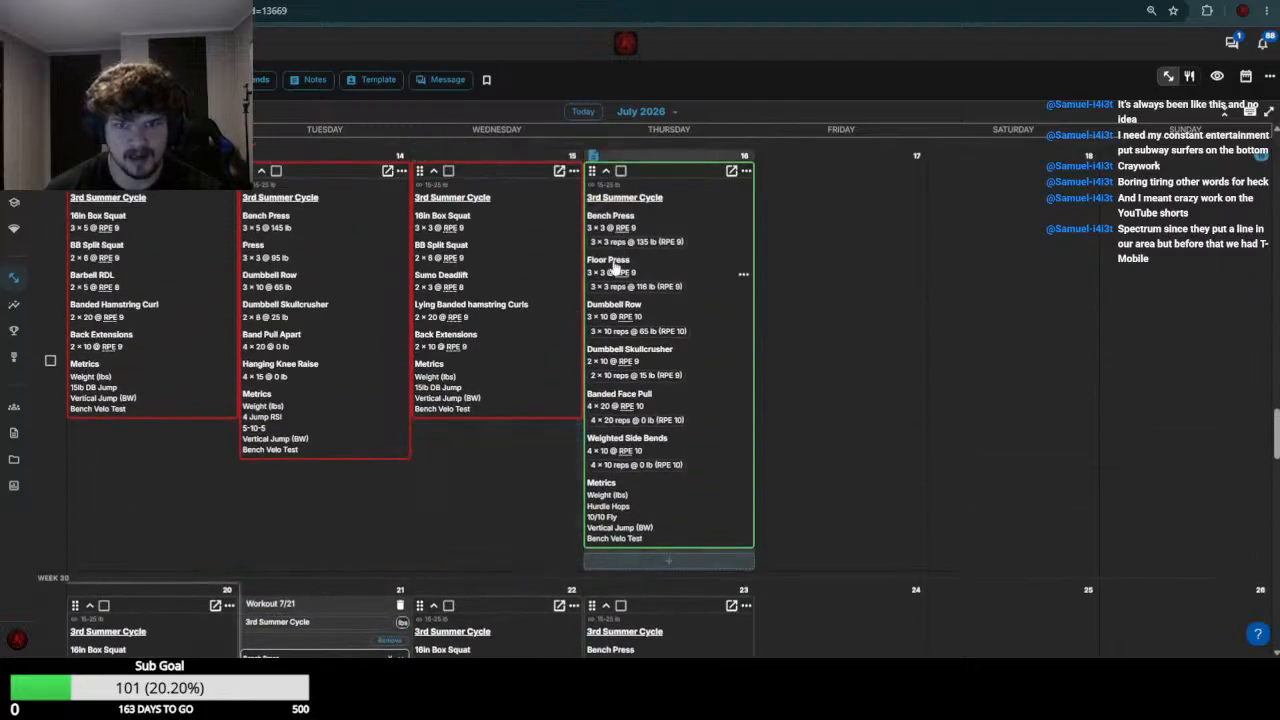
pyautogui.click(344, 234)
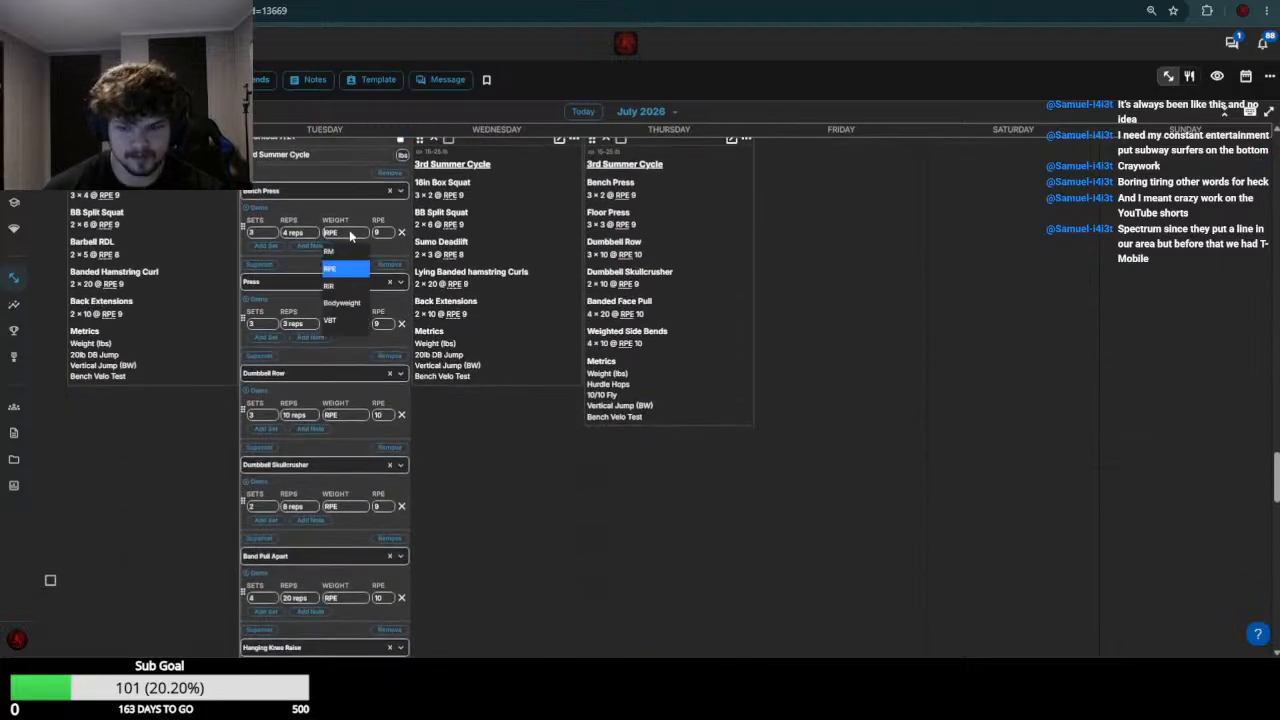
pyautogui.write('135')
# Check the planned July 14 Press weight and set the July 21 Press weight to 95
pyautogui.scroll(4, 340, 290)
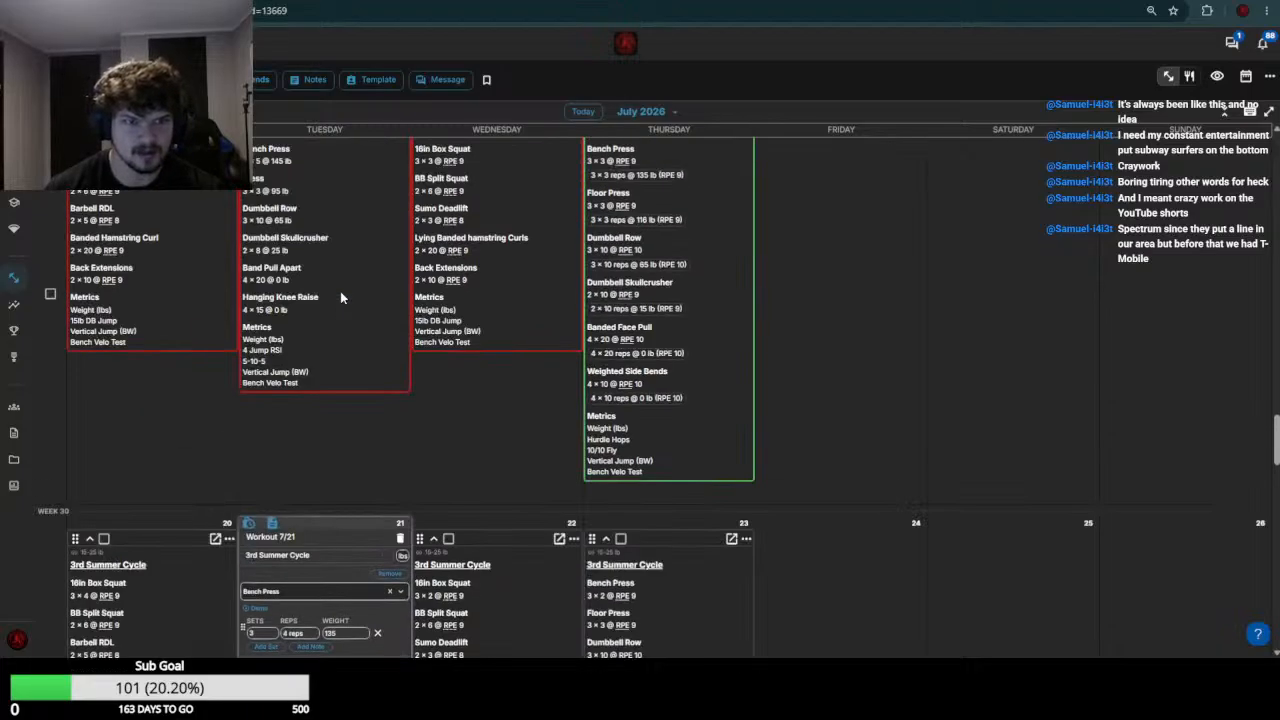
pyautogui.scroll(-3, 346, 421)
pyautogui.click(344, 391)
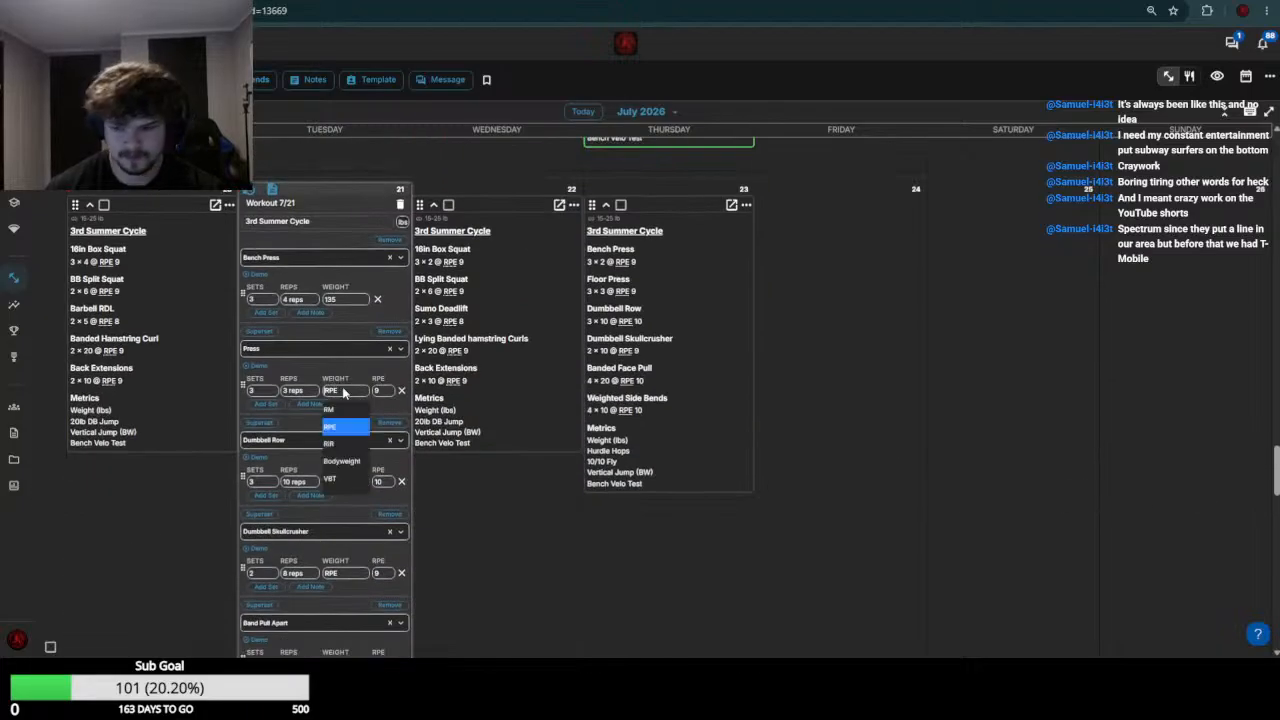
pyautogui.write('95')
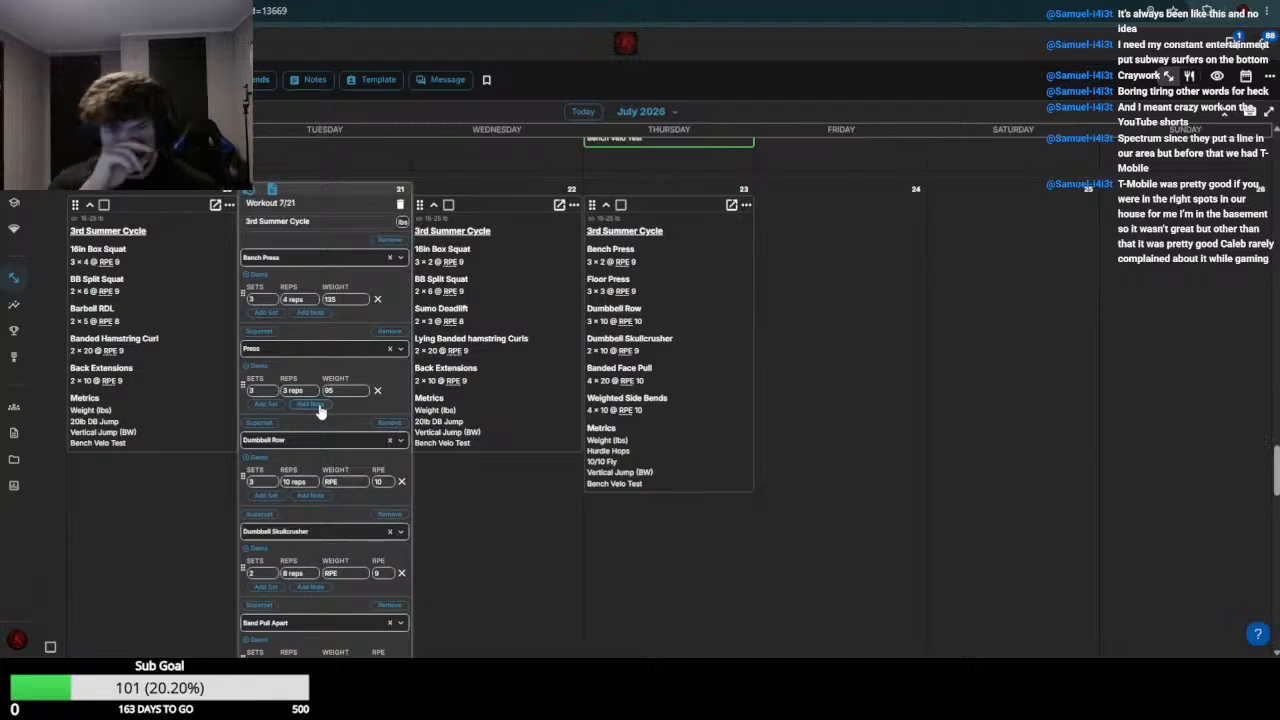
# Look over the remaining July 21 exercises and set the Dumbbell Skullcrusher weight to 70
pyautogui.scroll(-4, 322, 412)
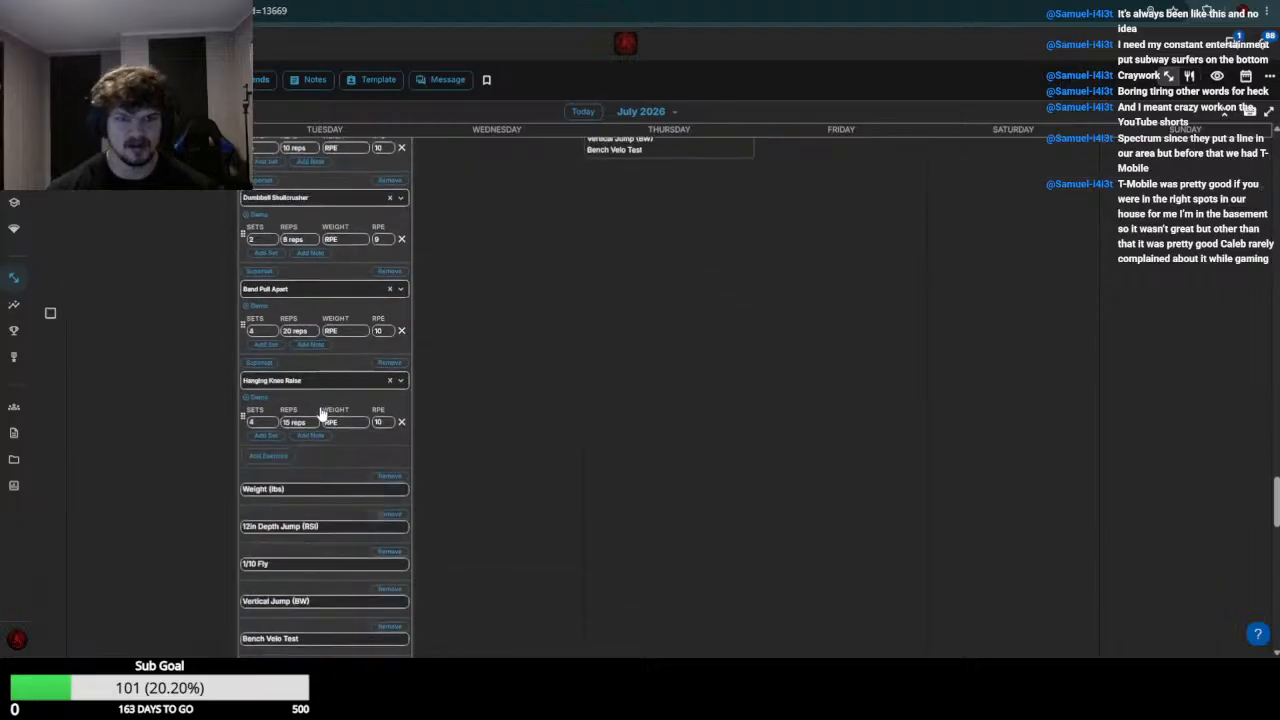
pyautogui.scroll(7, 352, 412)
pyautogui.scroll(-8, 362, 405)
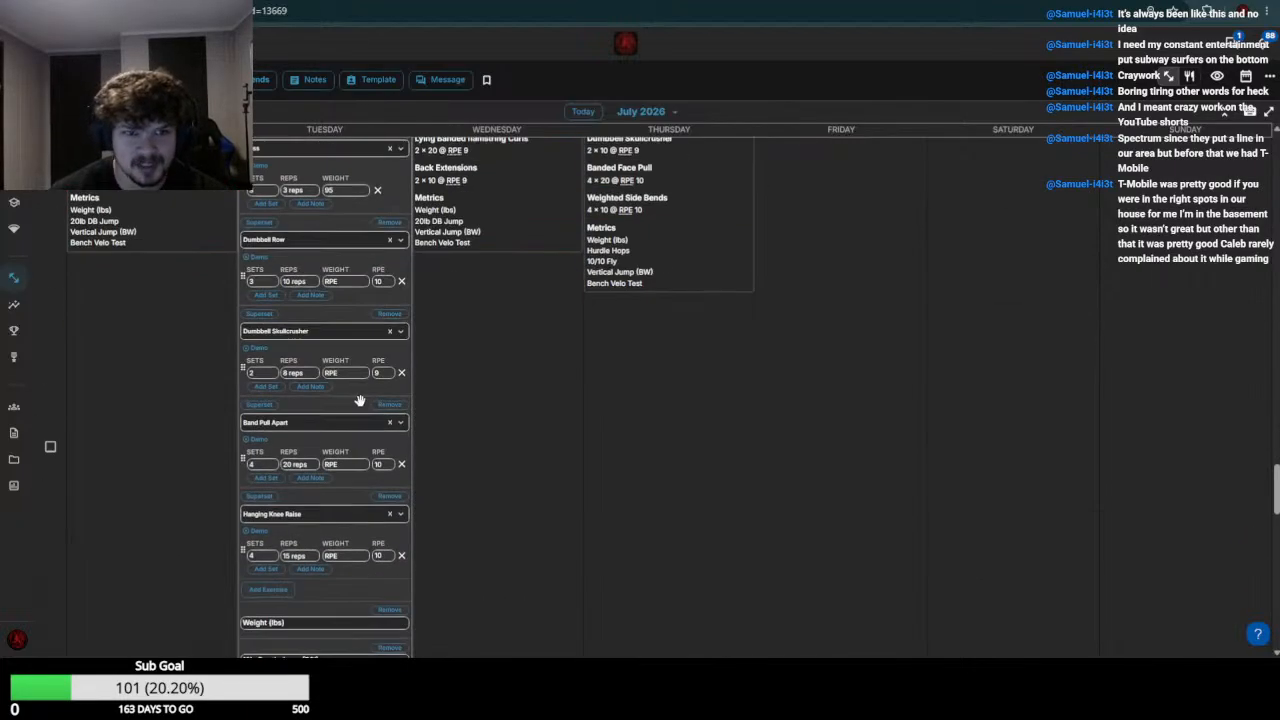
pyautogui.click(350, 374)
pyautogui.write('70')
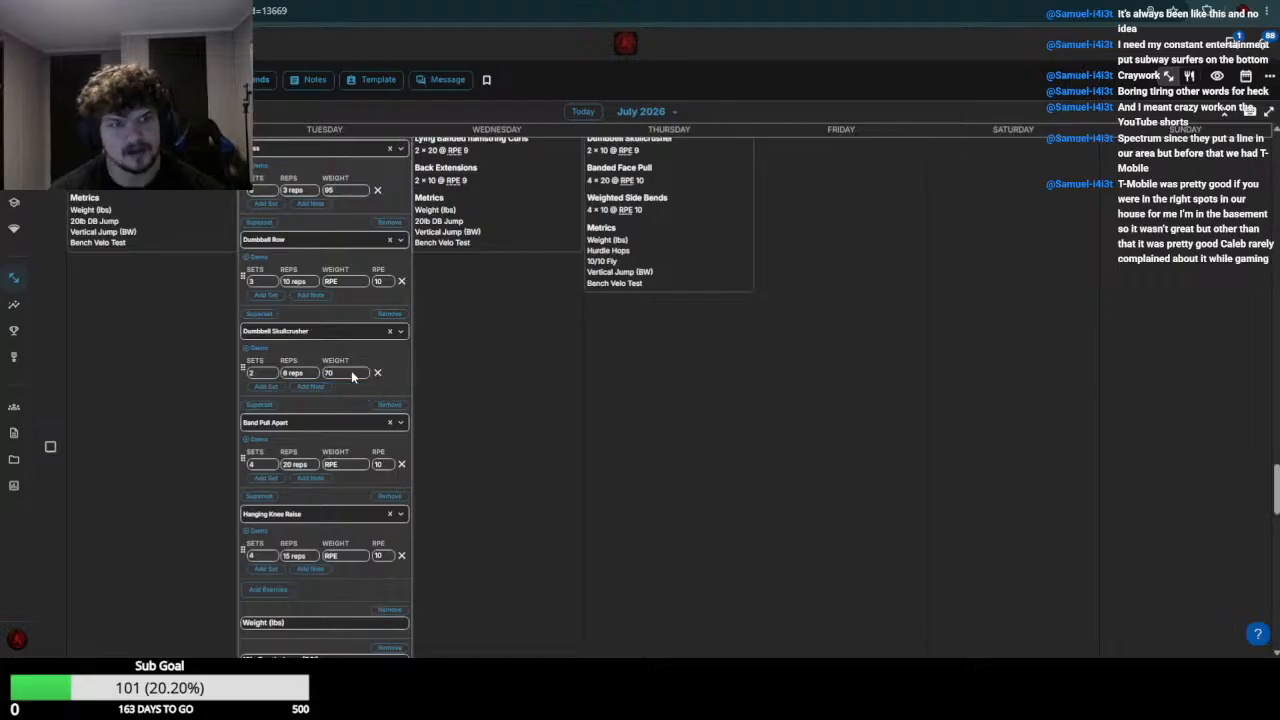
# Set the July 21 Band Pull Apart and Hanging Knee Raise weights to 0 and save the workout
pyautogui.click(362, 464)
pyautogui.write('0')
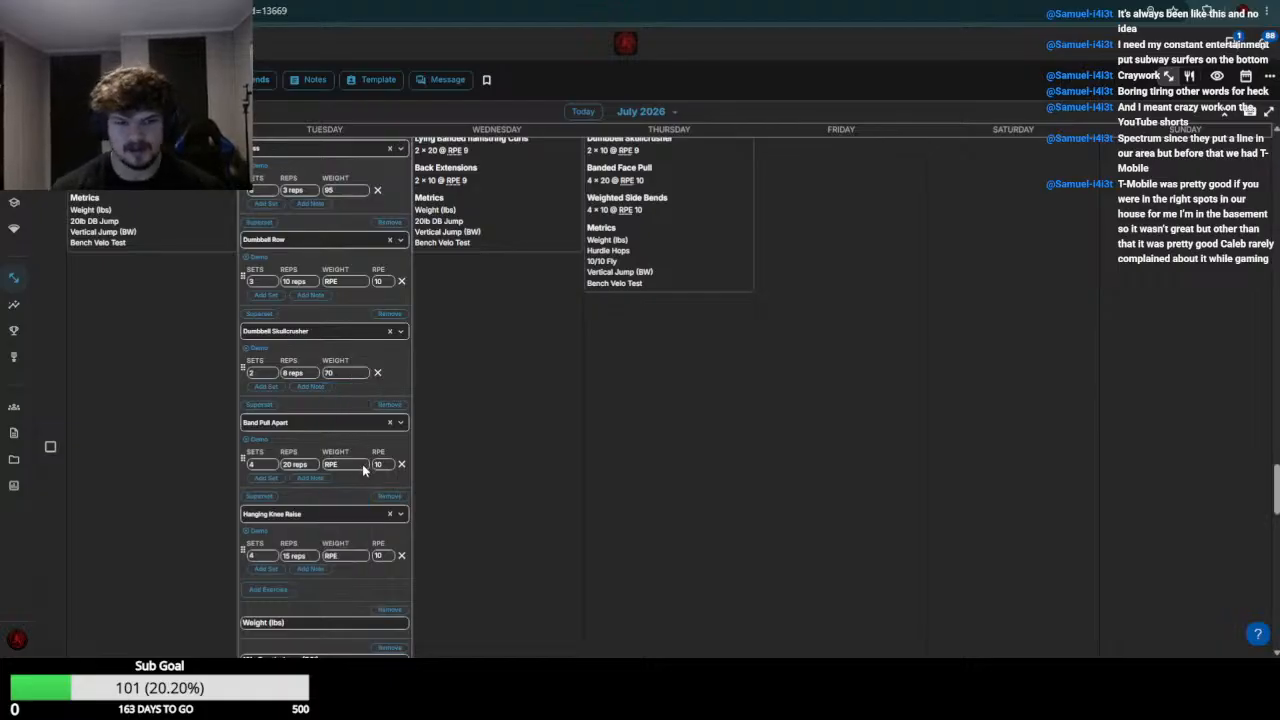
pyautogui.press('Return')
pyautogui.click(348, 558)
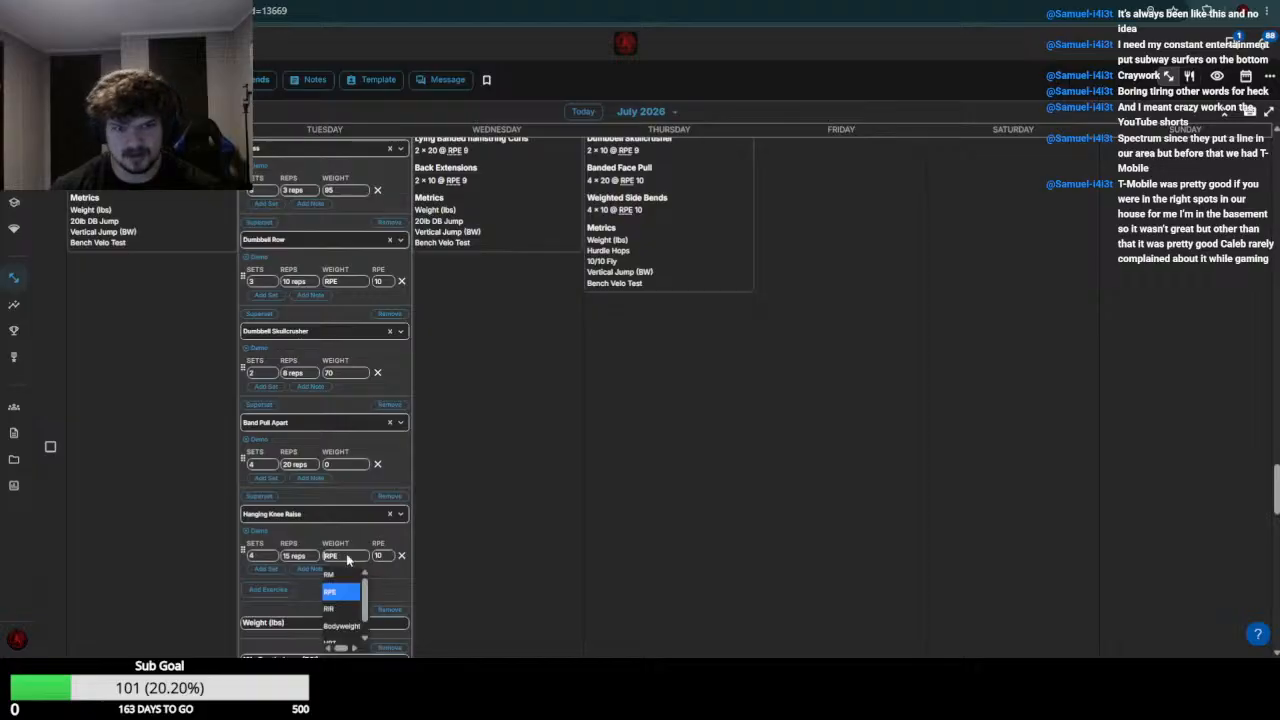
pyautogui.write('0')
pyautogui.press('Return')
pyautogui.scroll(-7, 366, 478)
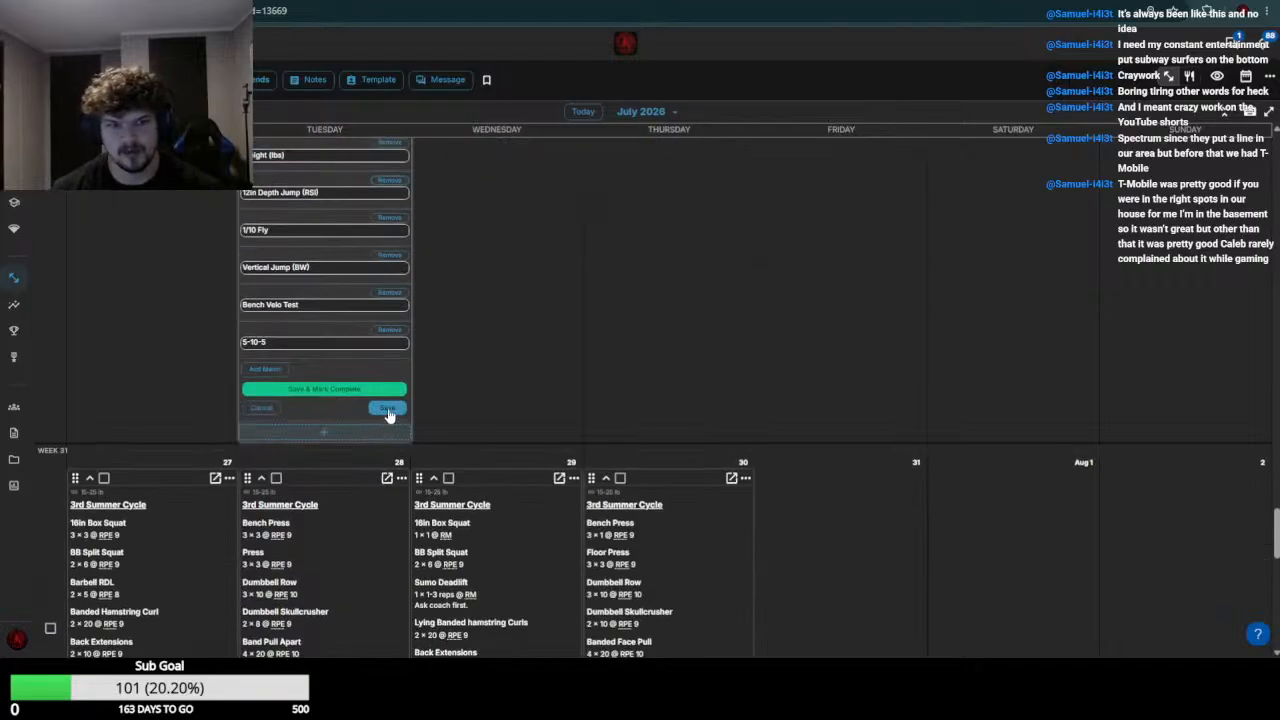
pyautogui.click(388, 410)
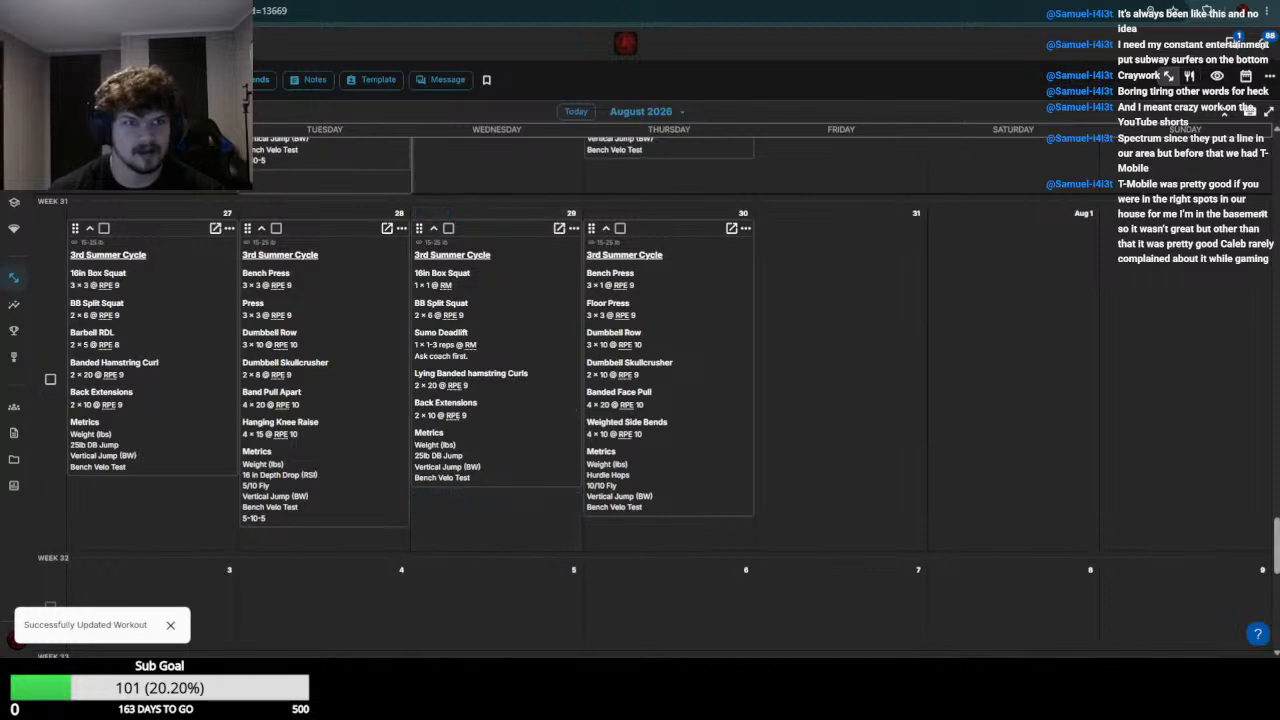
# On the next athlete's calendar, open the July 21 workout for editing, check the July 13 results, and set the July 20 16in Box Squat weight to 195
pyautogui.scroll(3, 351, 363)
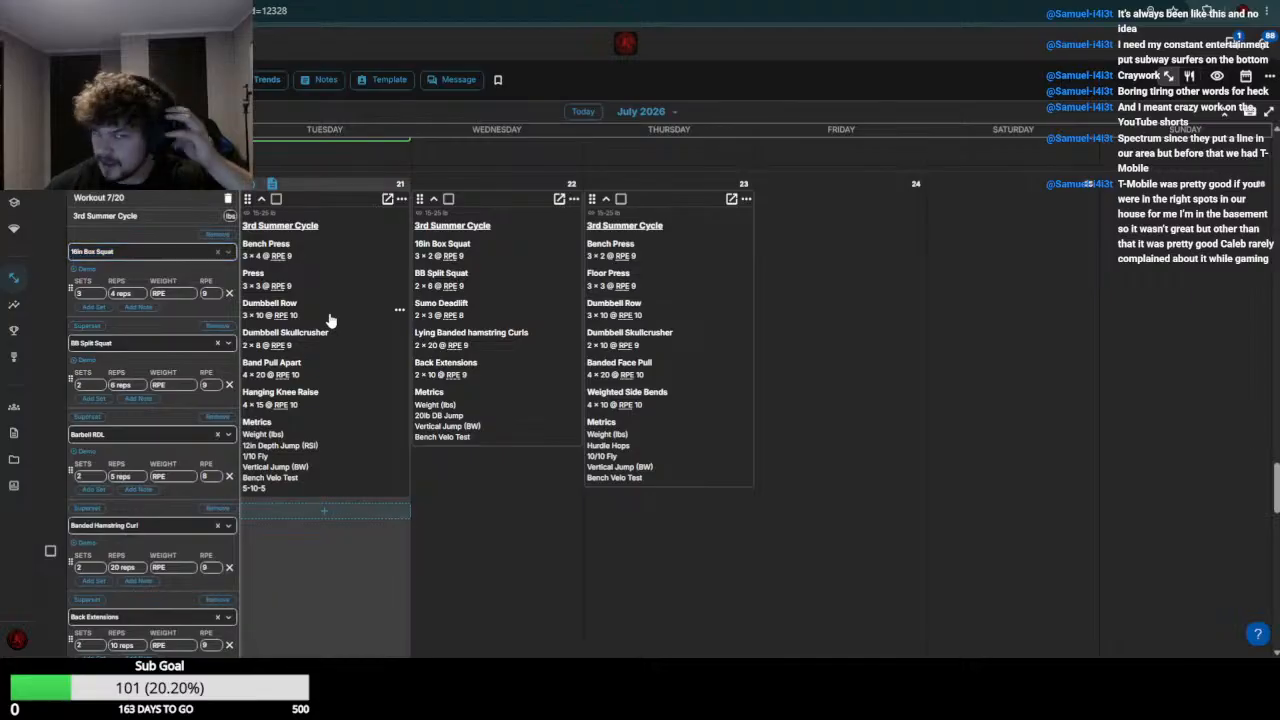
pyautogui.click(327, 320)
pyautogui.scroll(7, 184, 328)
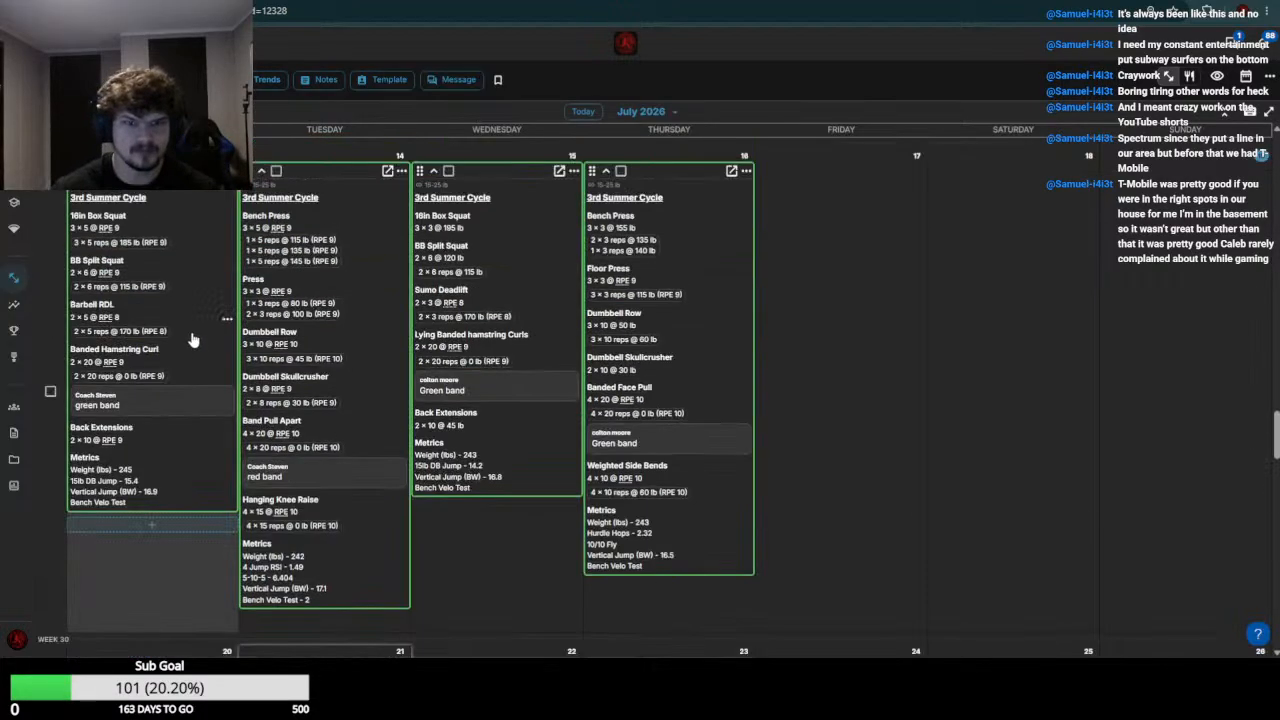
pyautogui.scroll(-8, 197, 359)
pyautogui.click(177, 231)
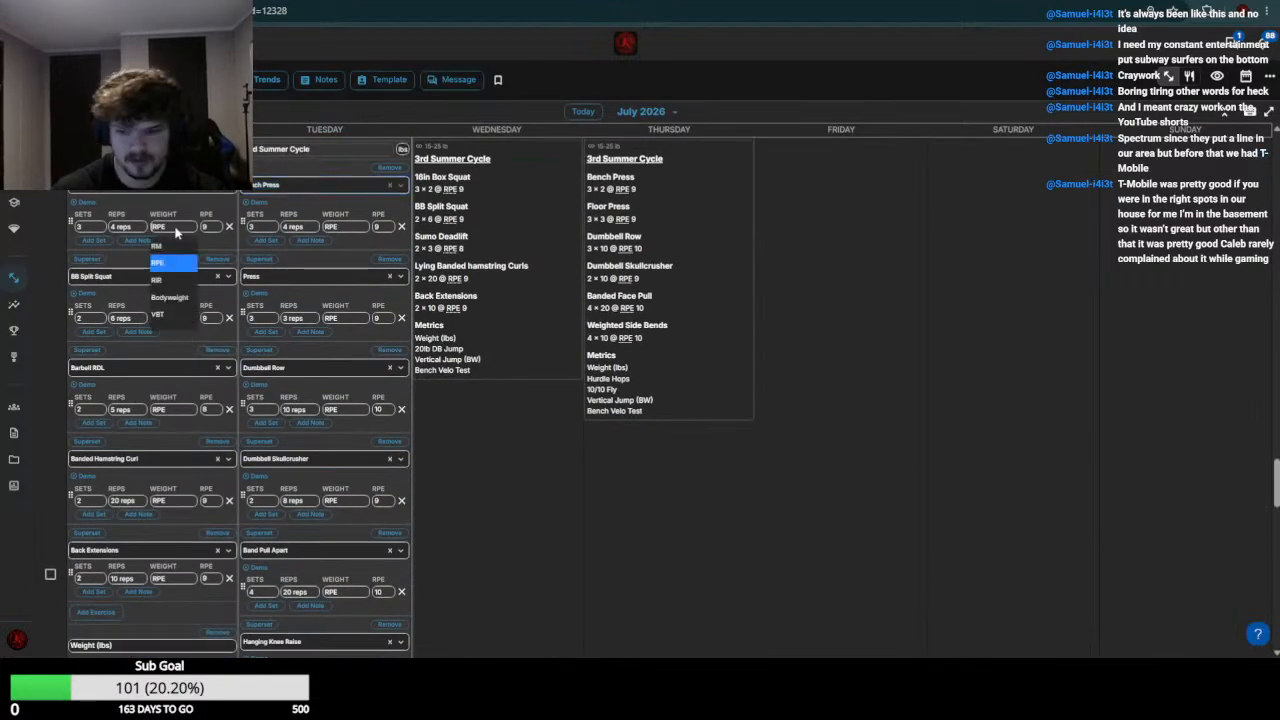
pyautogui.write('195')
pyautogui.press('Return')
# Check the athlete's July 13 BB Split Squat result and set the July 20 BB Split Squat weight to 120
pyautogui.scroll(8, 190, 250)
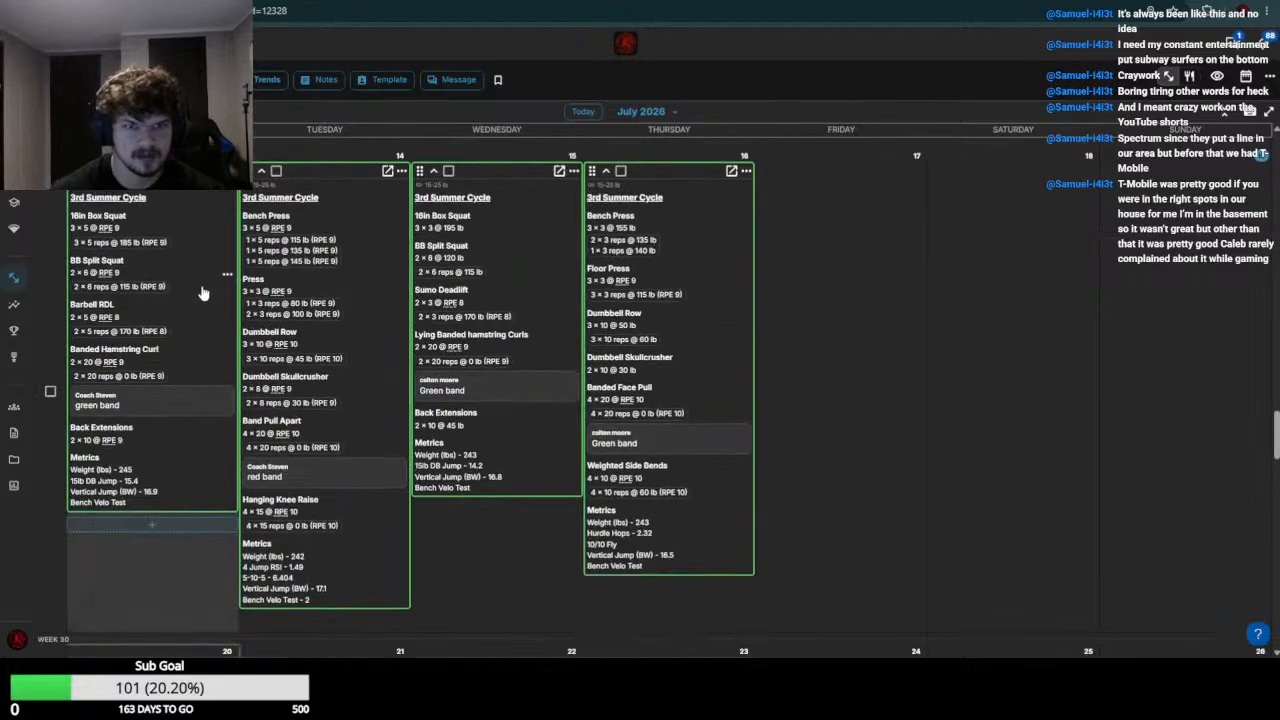
pyautogui.scroll(-5, 180, 278)
pyautogui.click(181, 254)
pyautogui.write('12')
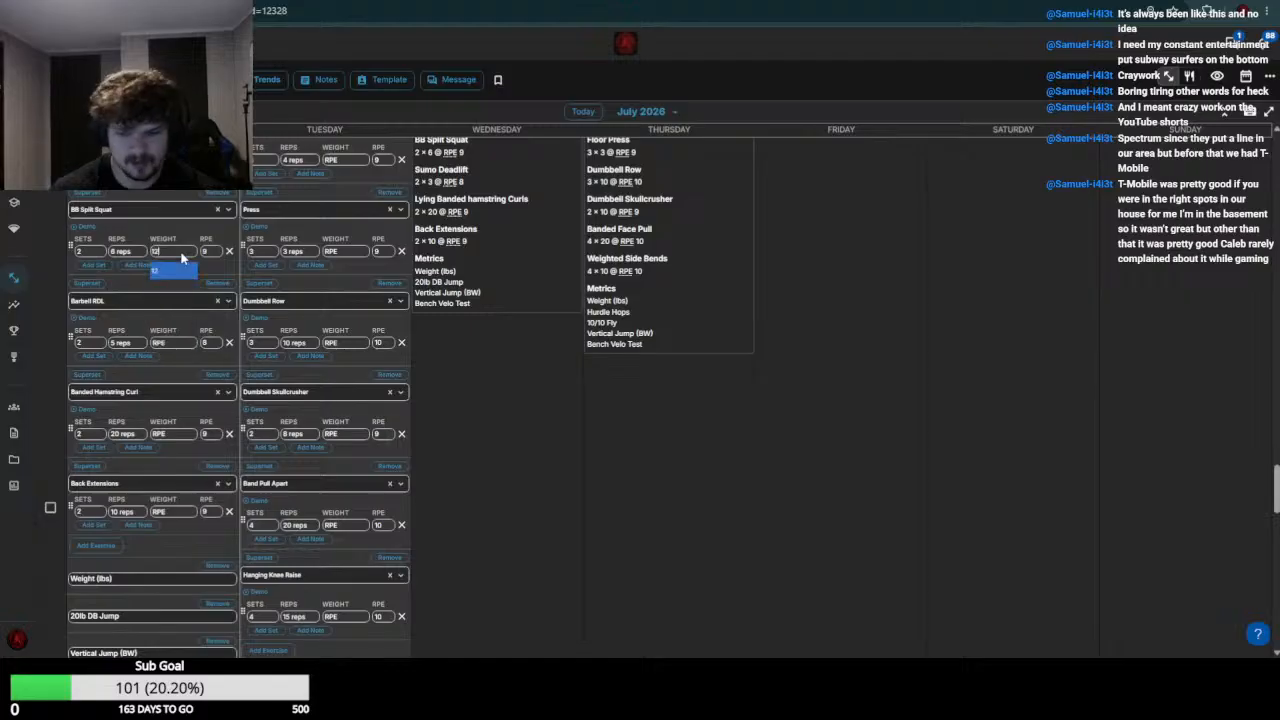
pyautogui.press('Return')
pyautogui.write('1')
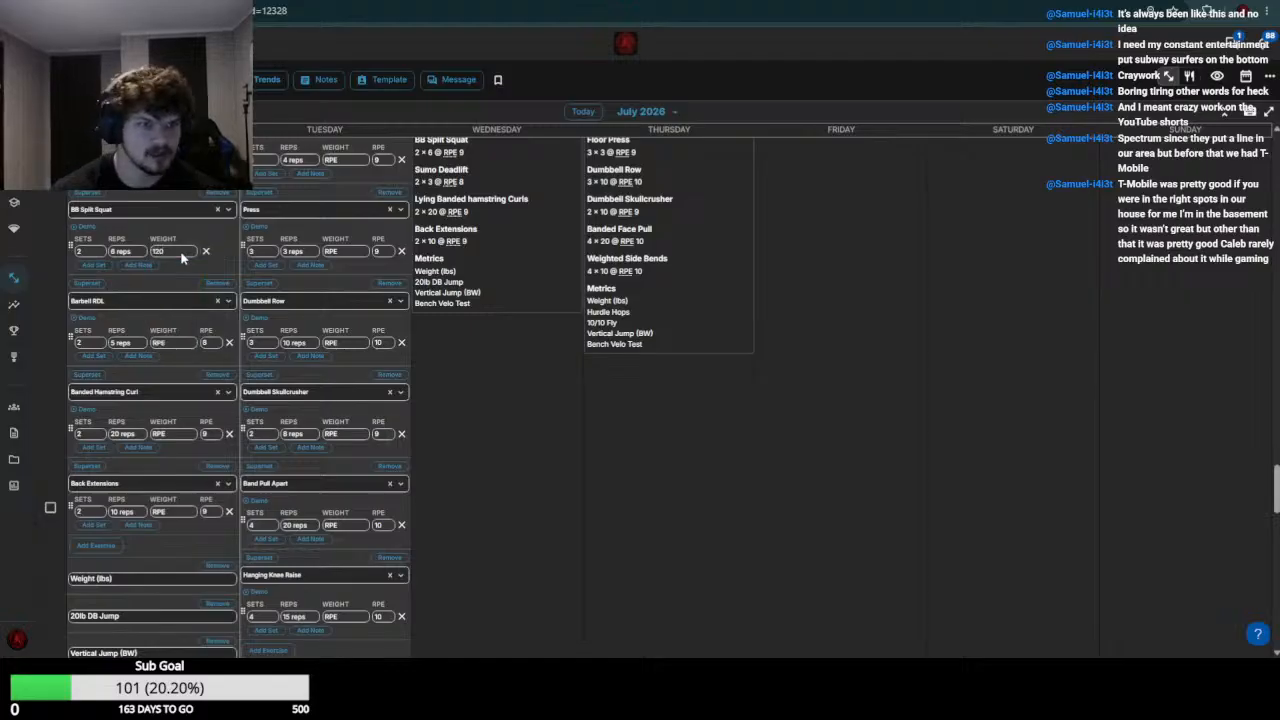
# Check the July 13 Barbell RDL result and set the July 20 Barbell RDL weight to 185
pyautogui.scroll(8, 181, 260)
pyautogui.scroll(-8, 140, 435)
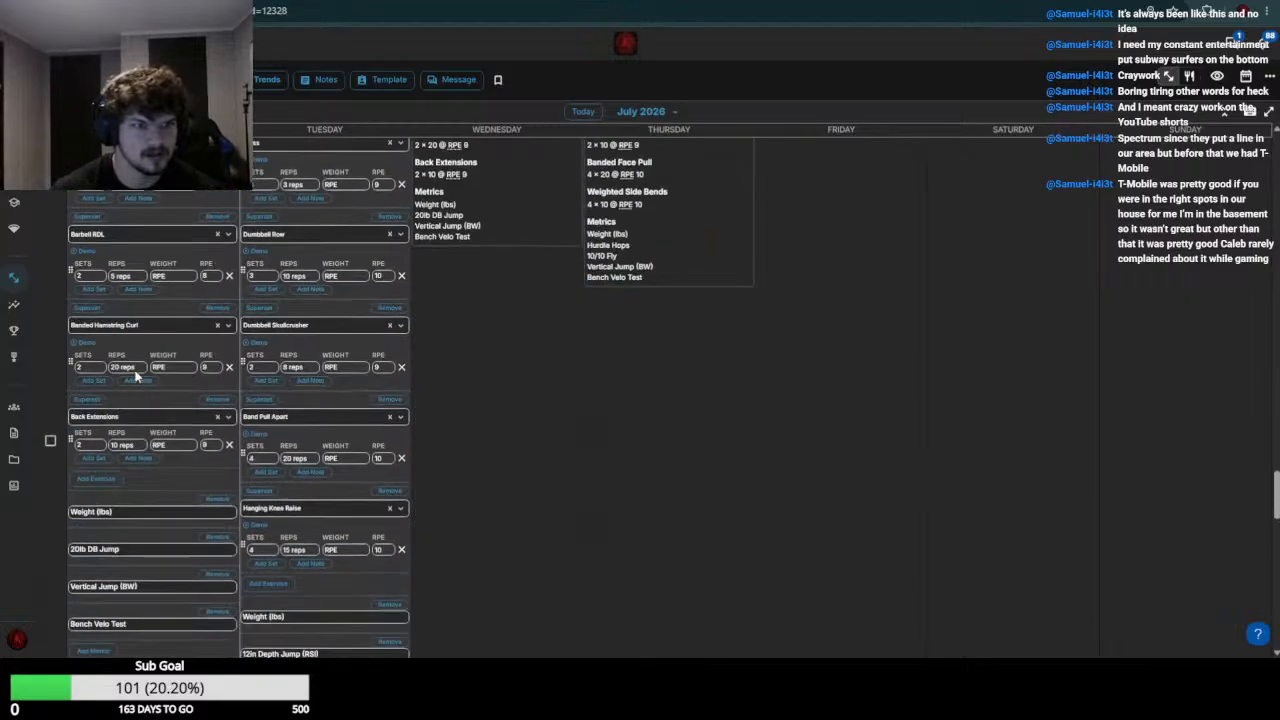
pyautogui.click(174, 278)
pyautogui.write('185')
pyautogui.press('Return')
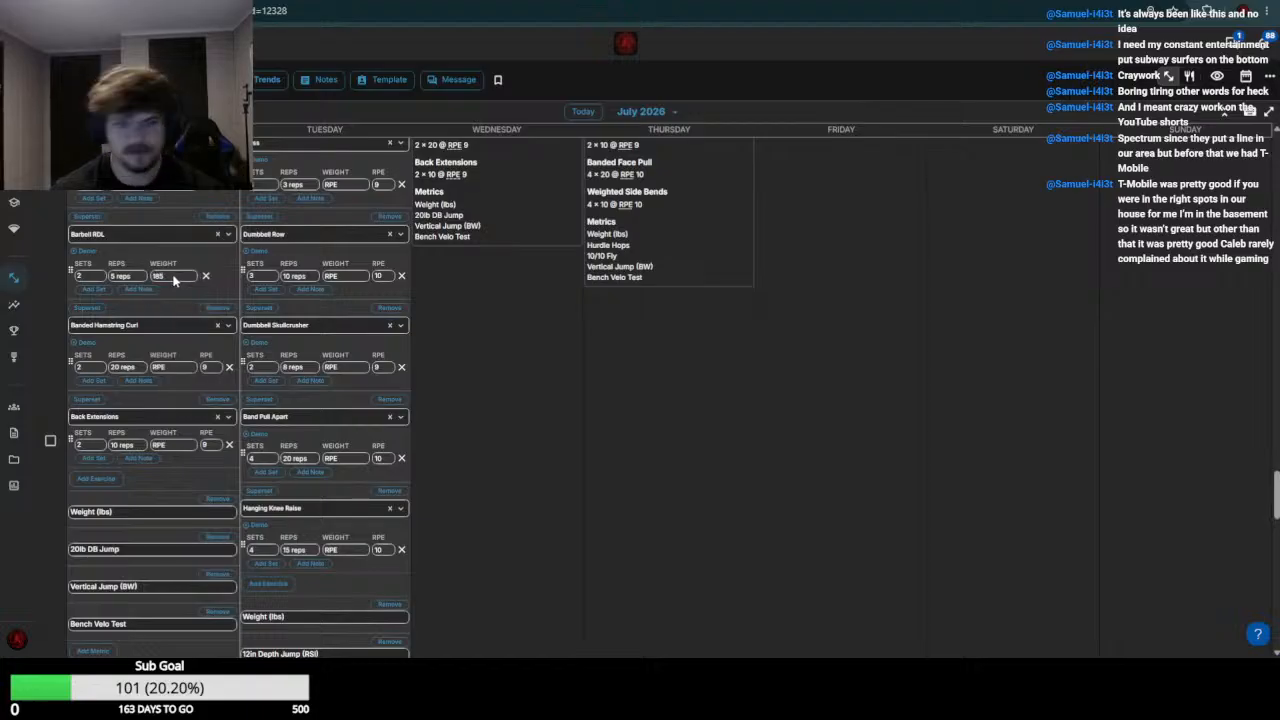
# Set the July 20 Banded Hamstring Curl weight to 0 and Back Extensions to 55, and save the workout
pyautogui.click(181, 367)
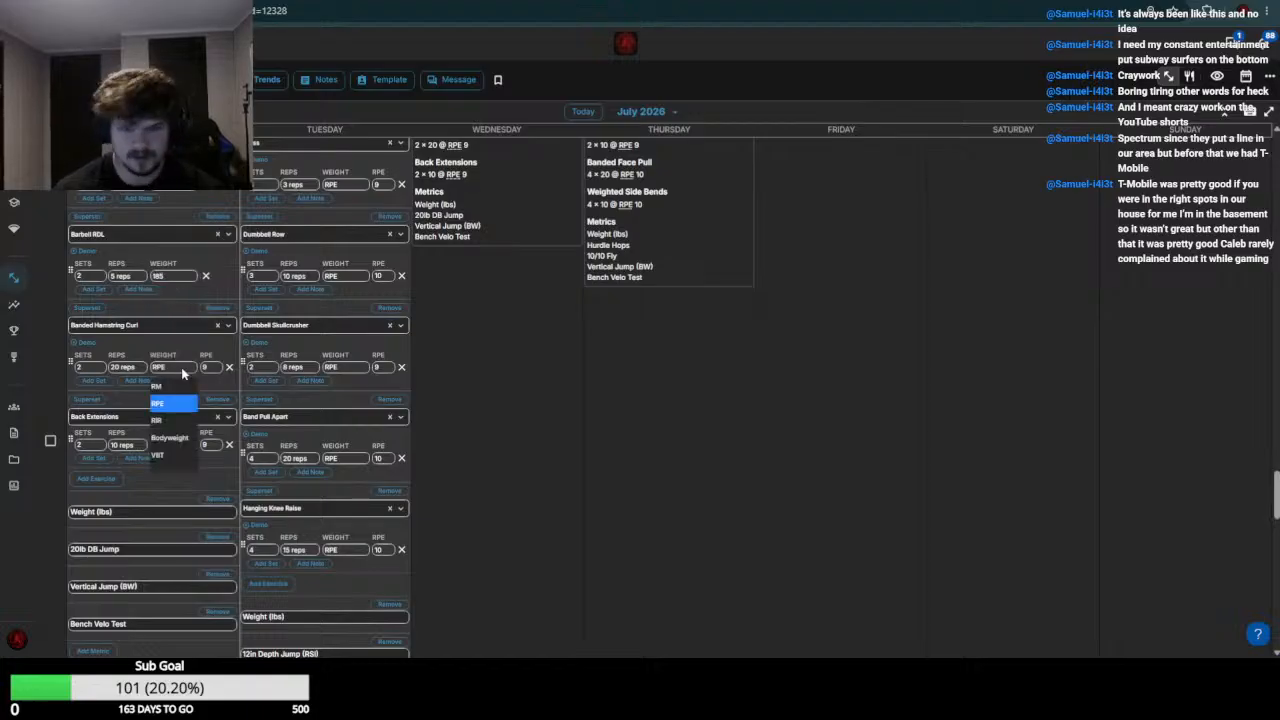
pyautogui.click(181, 367)
pyautogui.scroll(8, 176, 370)
pyautogui.scroll(-8, 157, 374)
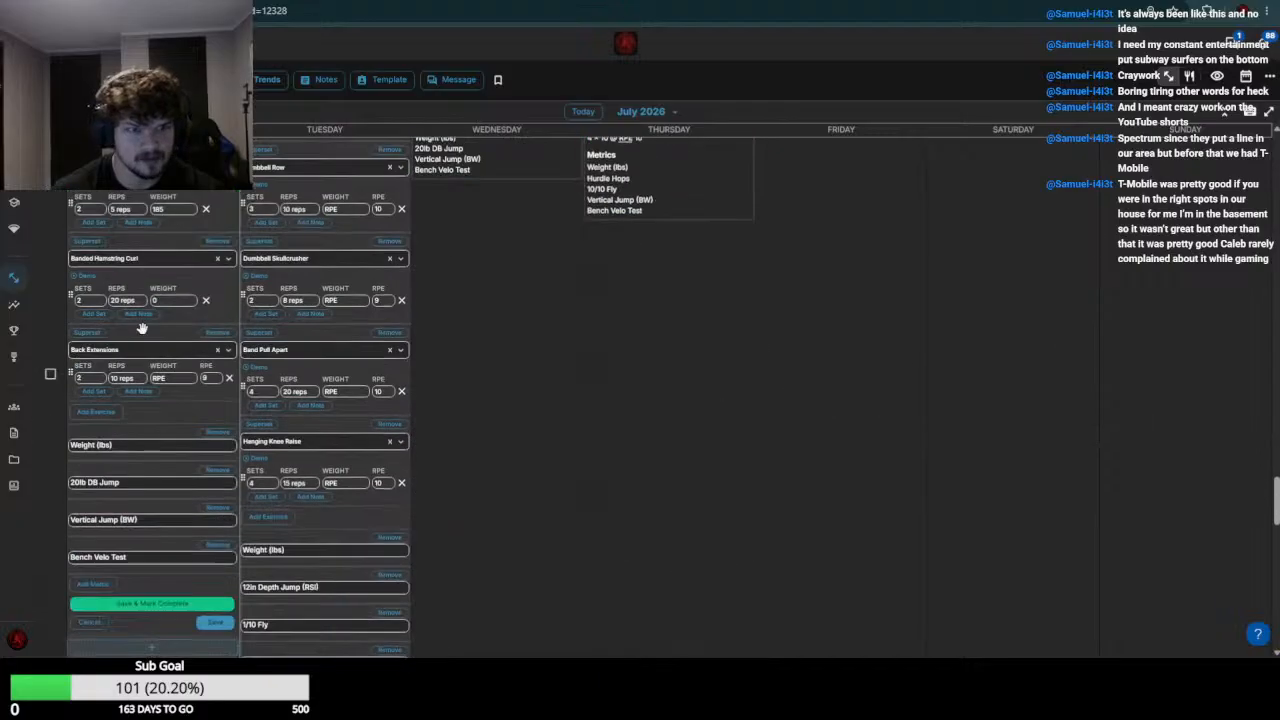
pyautogui.click(169, 377)
pyautogui.write('55')
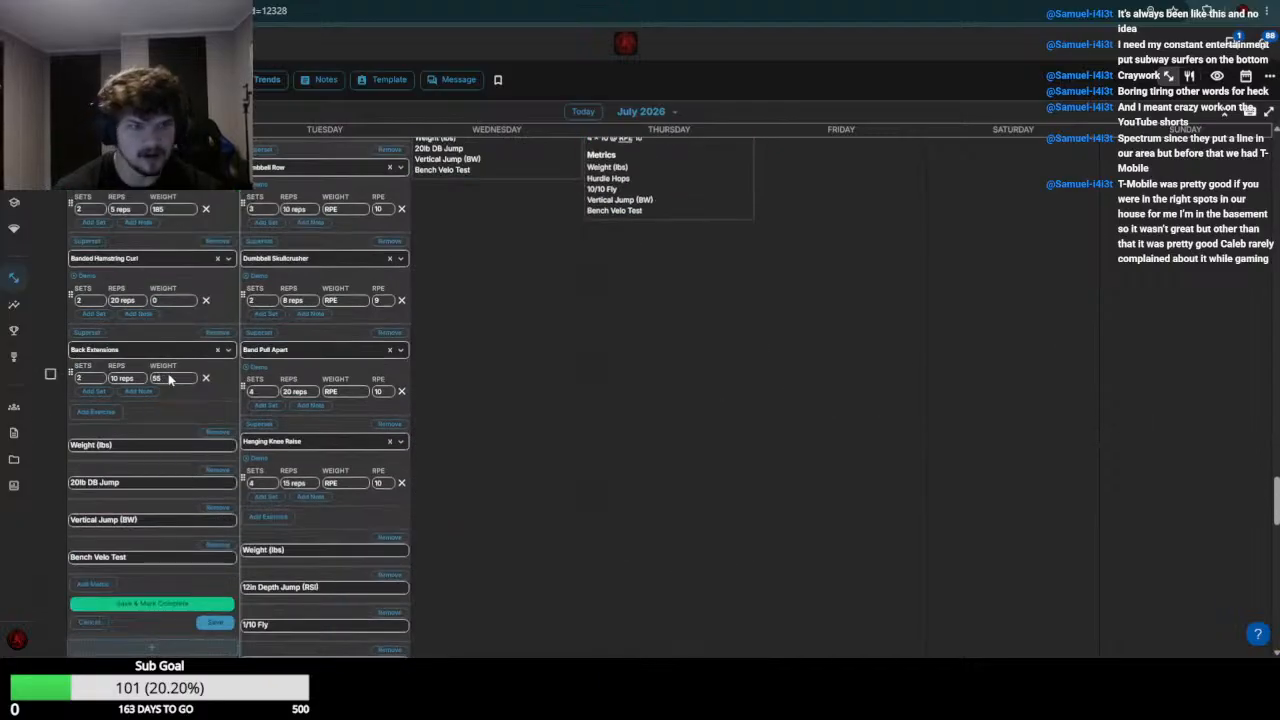
pyautogui.click(213, 625)
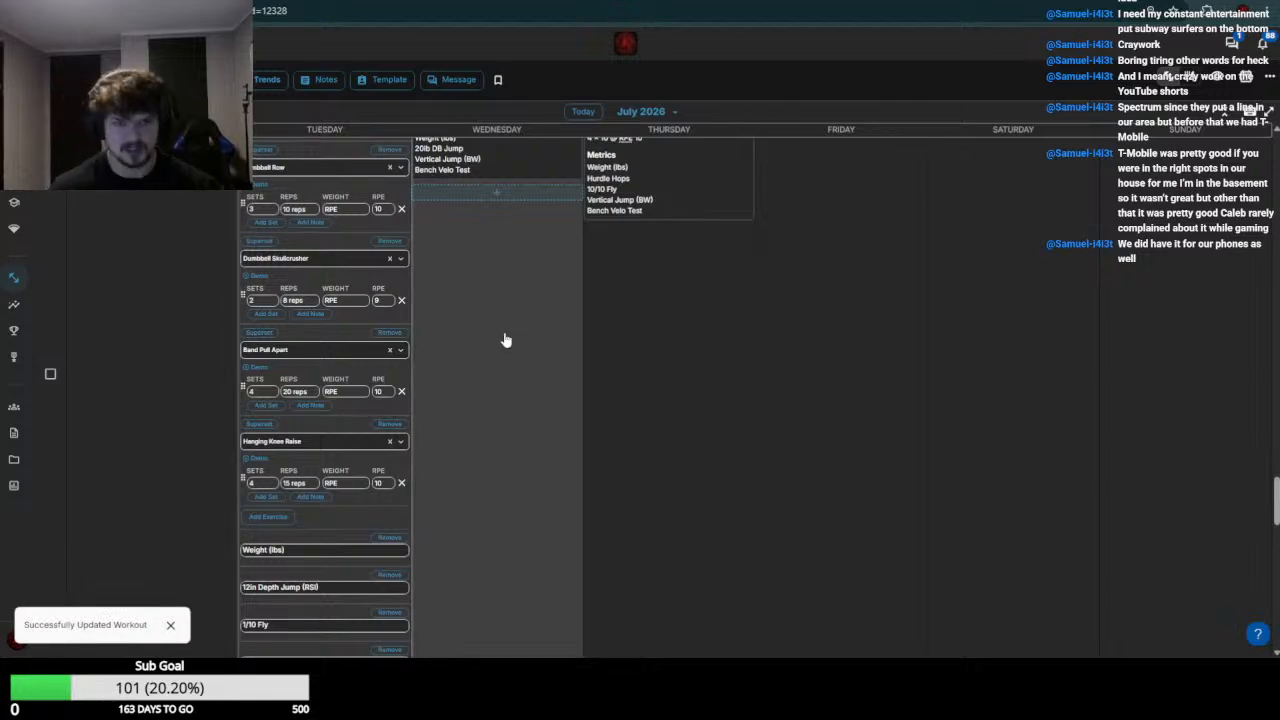
# Check the week 29 Bench Press results and set the July 21 Bench Press weight to 140
pyautogui.scroll(3, 506, 340)
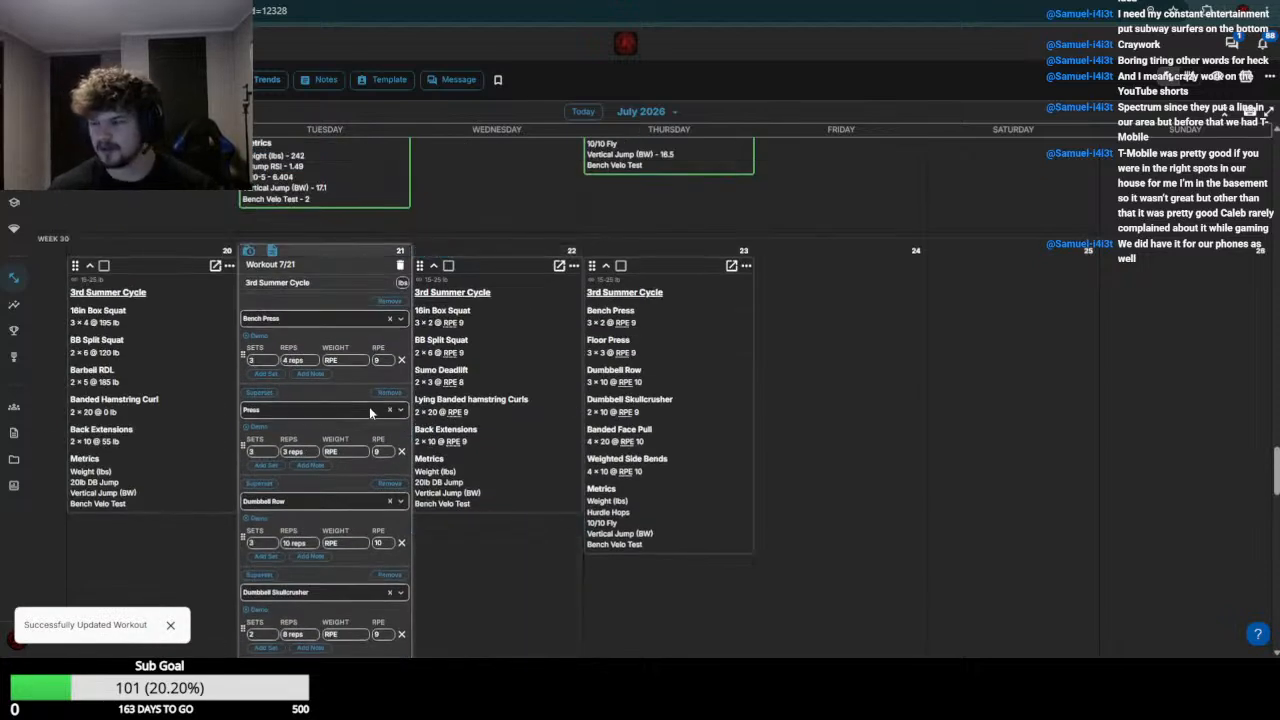
pyautogui.scroll(3, 330, 328)
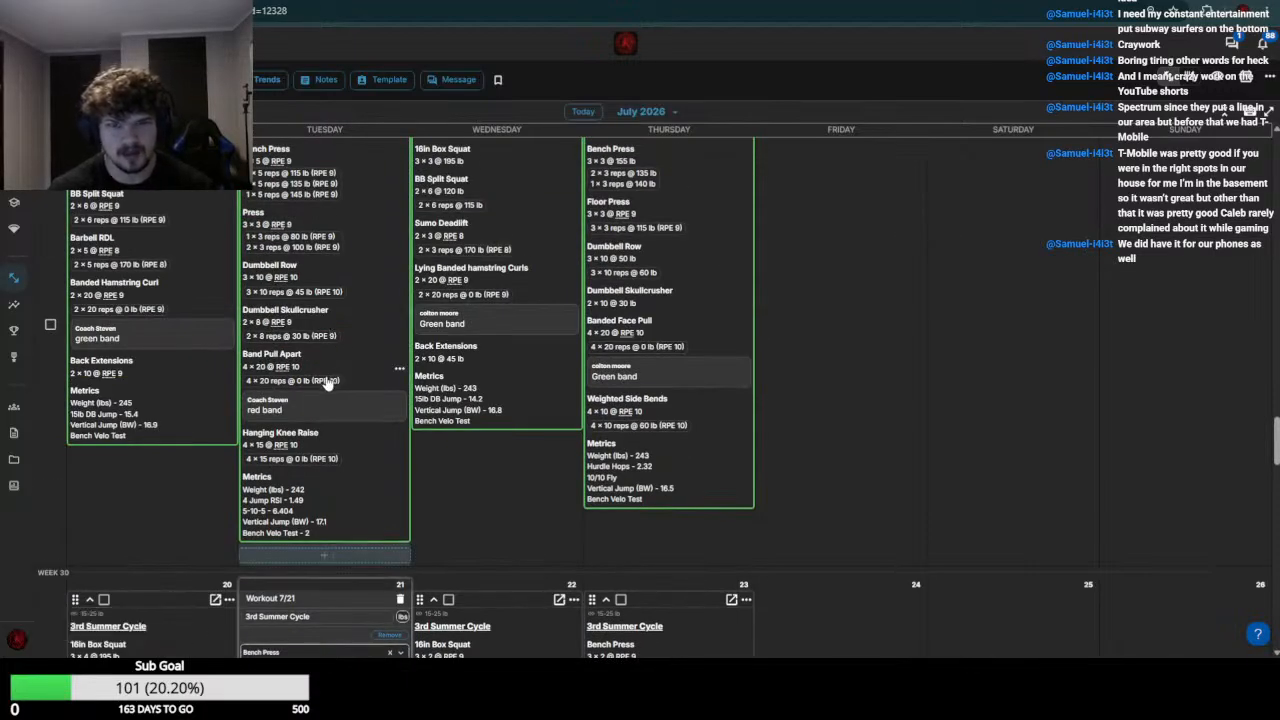
pyautogui.scroll(-3, 327, 385)
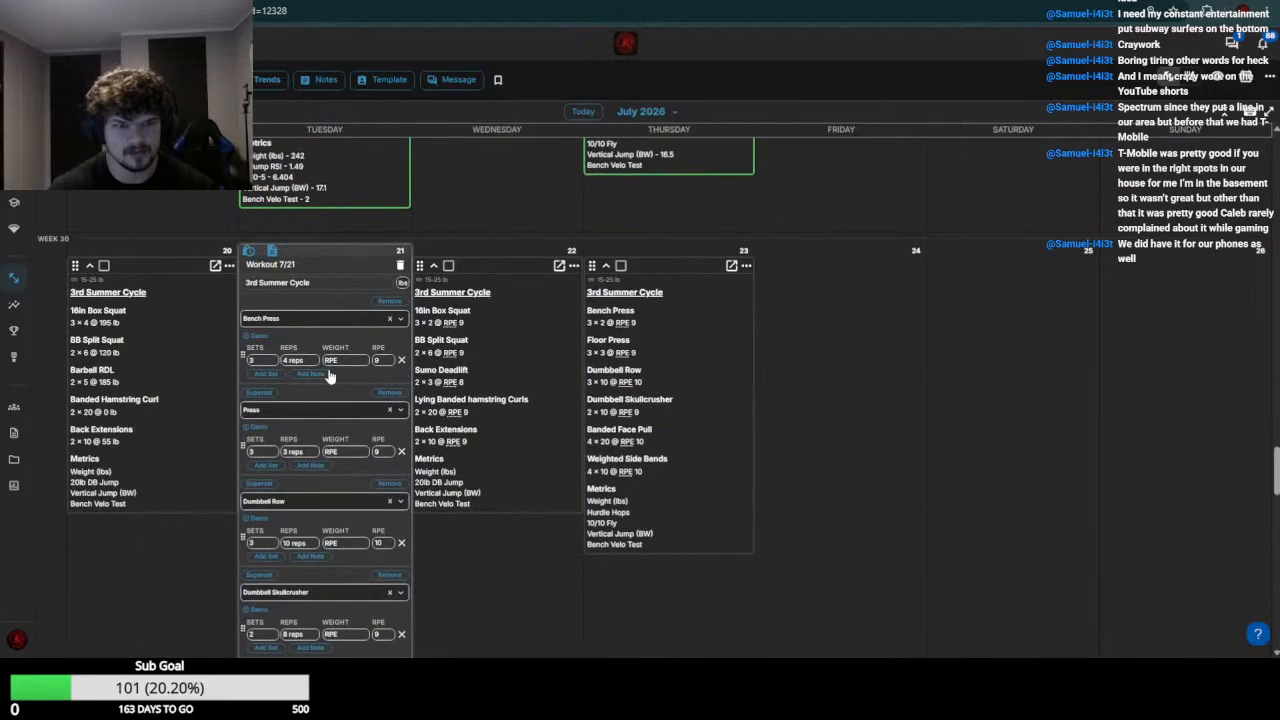
pyautogui.click(335, 361)
pyautogui.write('140')
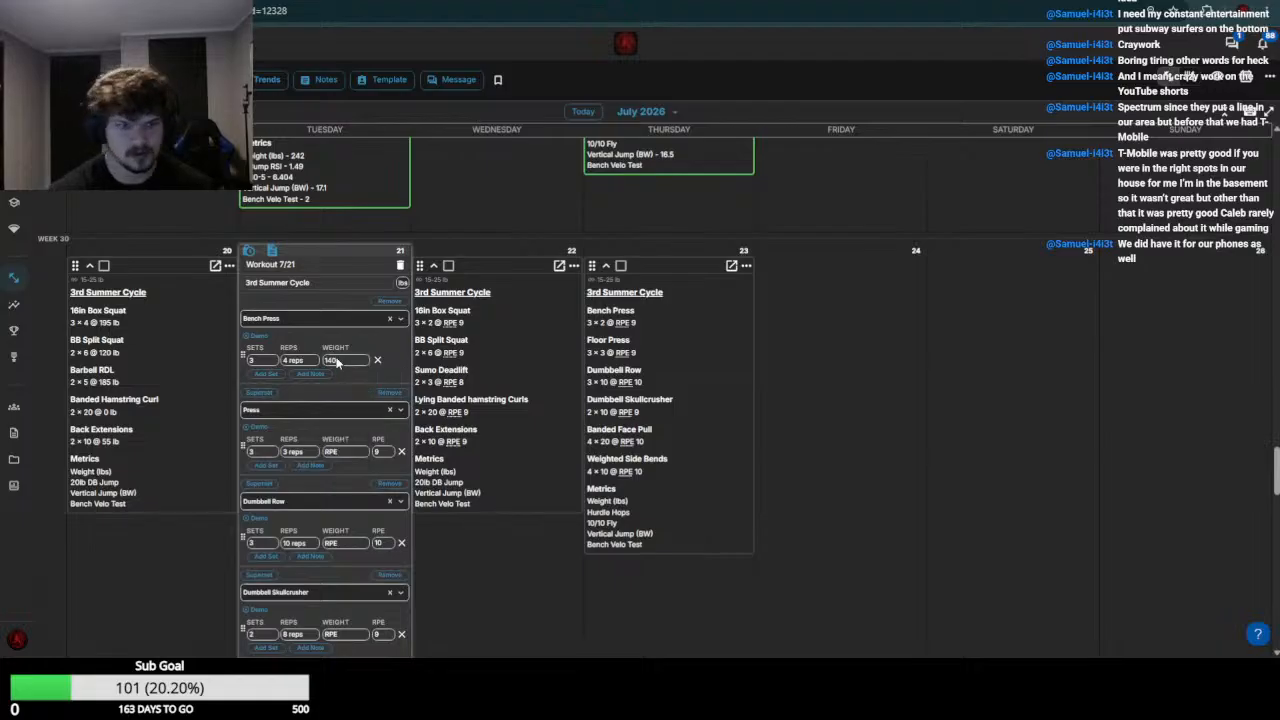
# Check the week 29 Press and Dumbbell Row results, and set the July 21 Press weight to 105 and Dumbbell Row to 65
pyautogui.scroll(3, 343, 380)
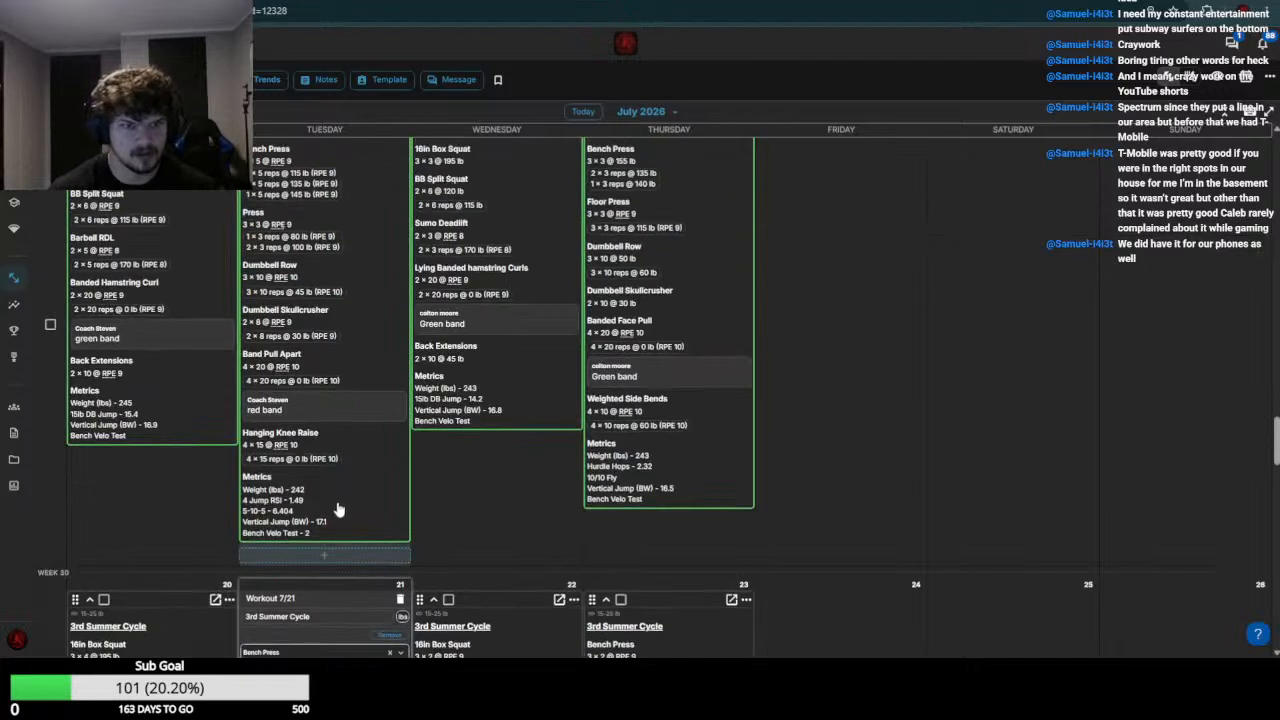
pyautogui.scroll(-4, 338, 510)
pyautogui.click(343, 320)
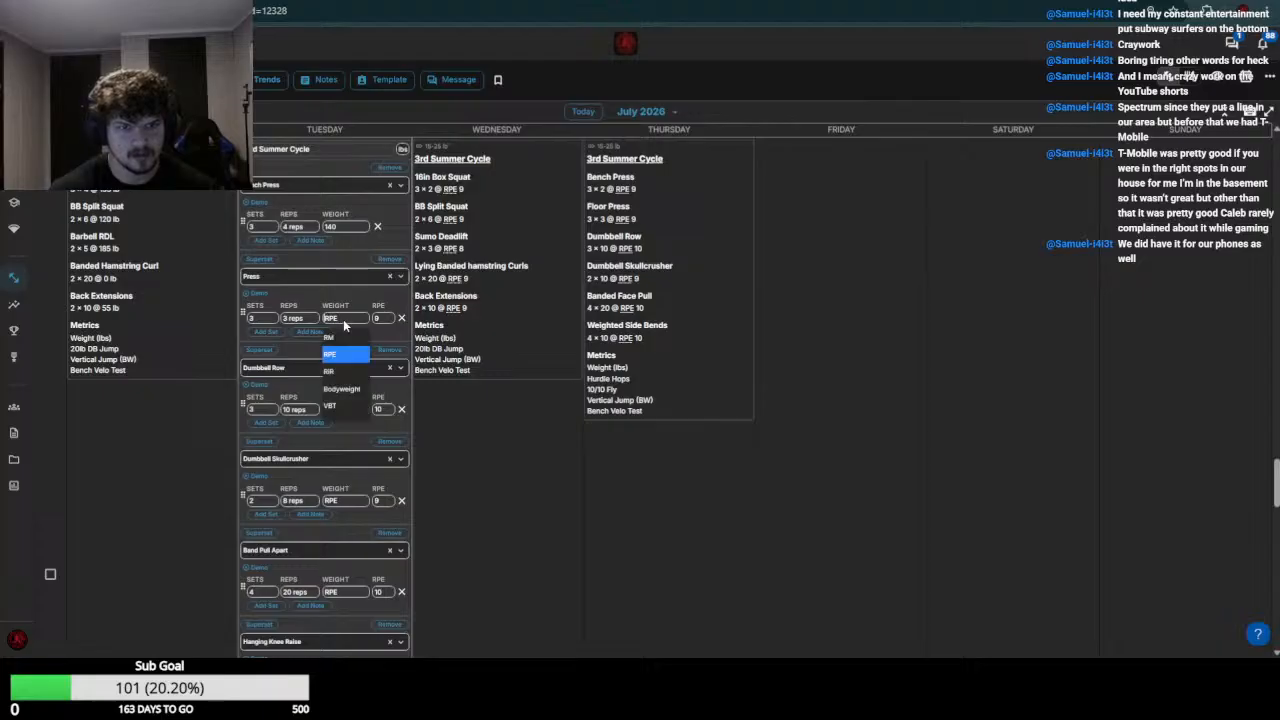
pyautogui.write('105')
pyautogui.scroll(3, 368, 390)
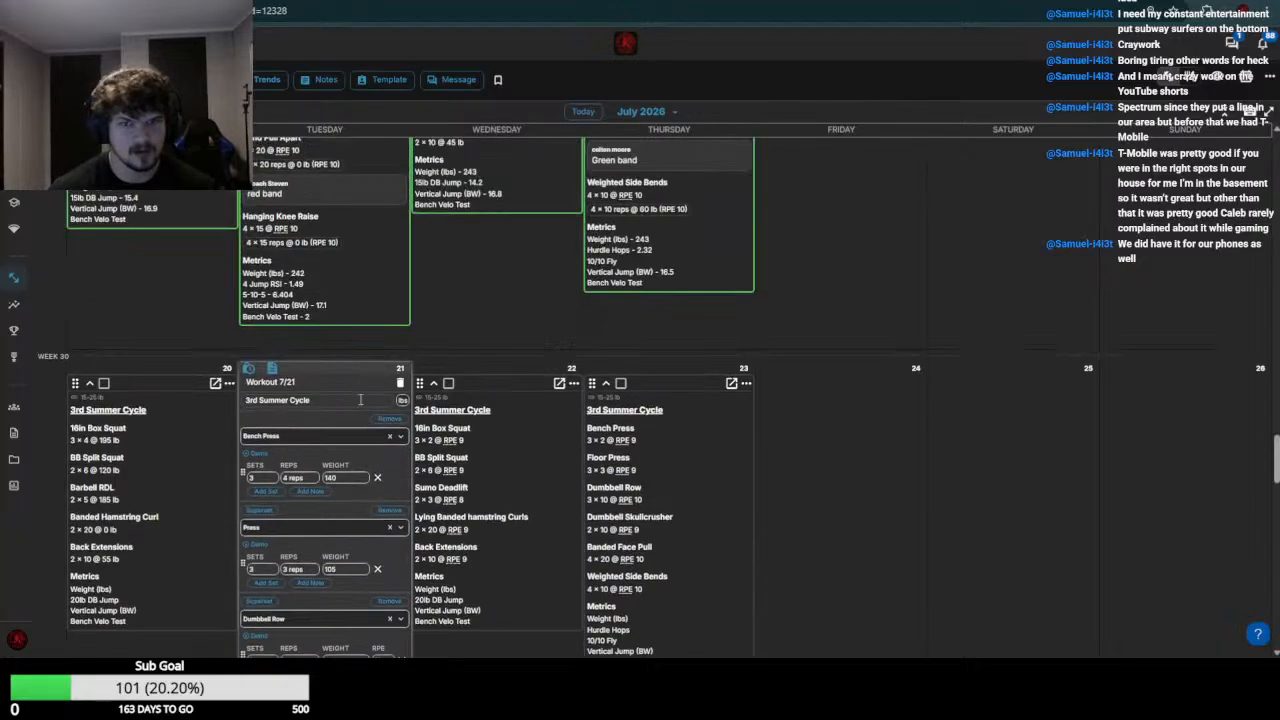
pyautogui.scroll(-4, 352, 415)
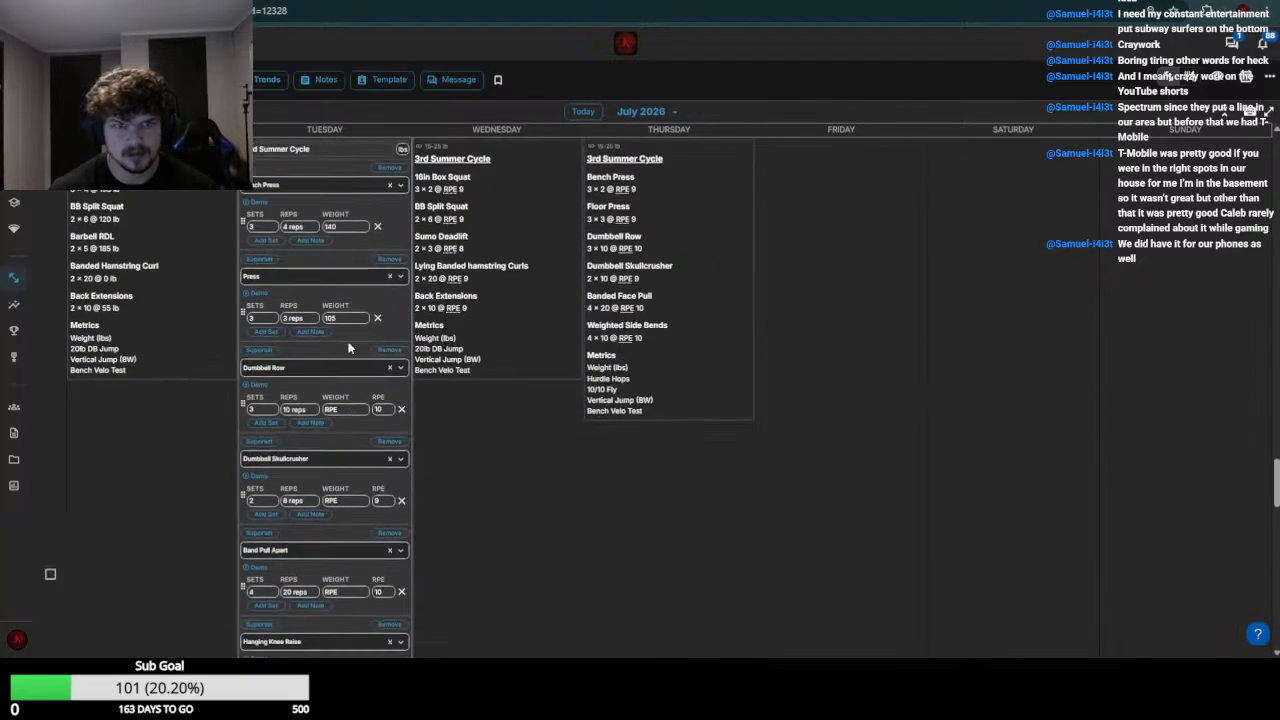
pyautogui.click(338, 410)
pyautogui.write('85')
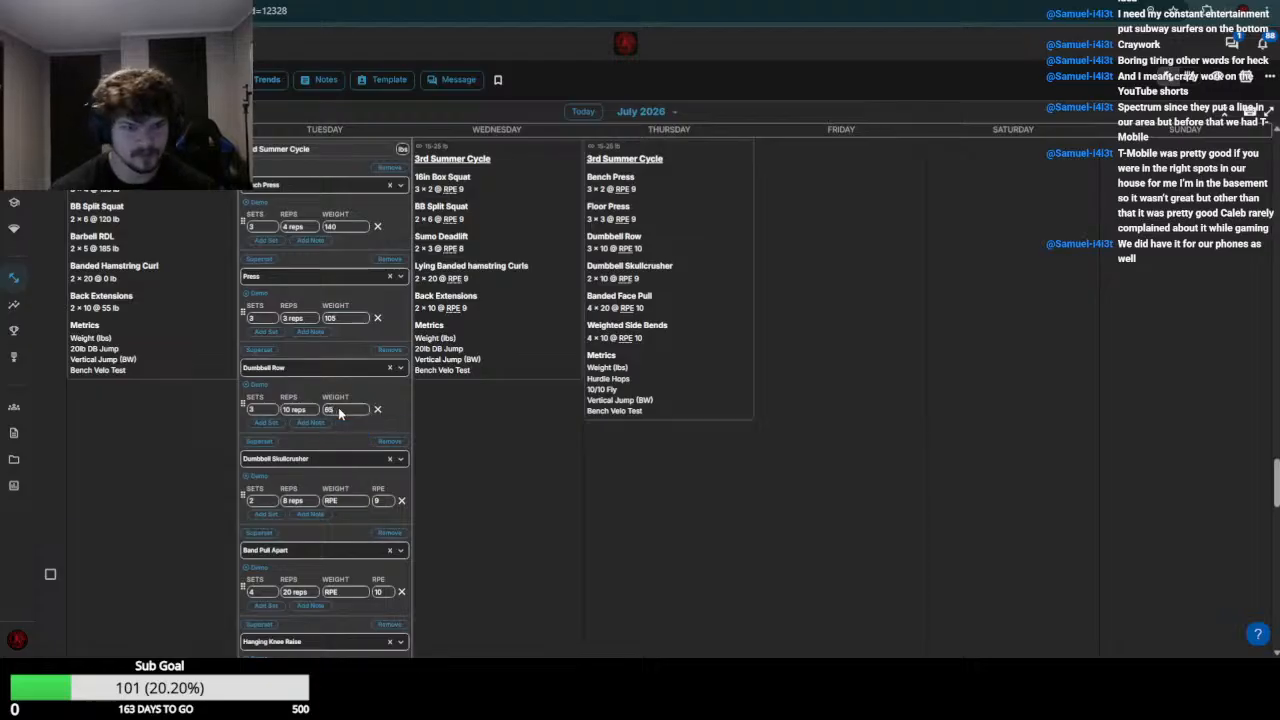
# Check the week 29 Dumbbell Skullcrusher results and set the July 21 Dumbbell Skullcrusher weight to 30
pyautogui.scroll(3, 367, 462)
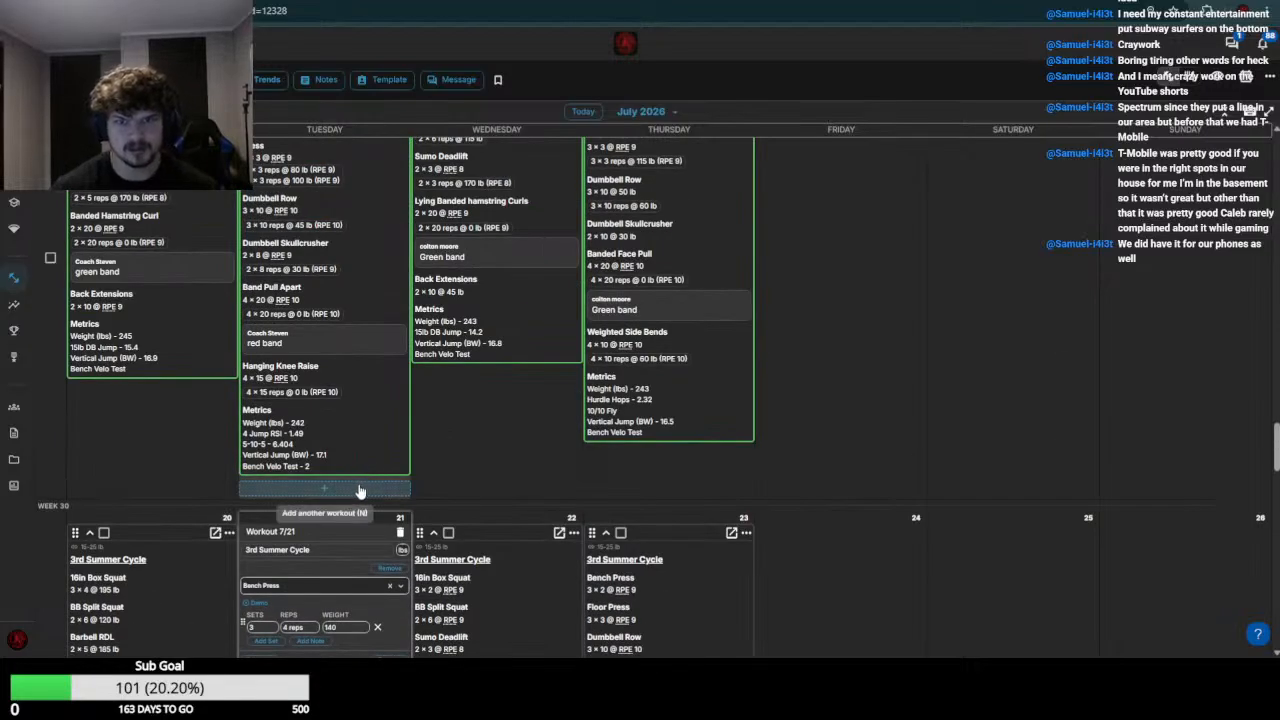
pyautogui.scroll(-5, 360, 440)
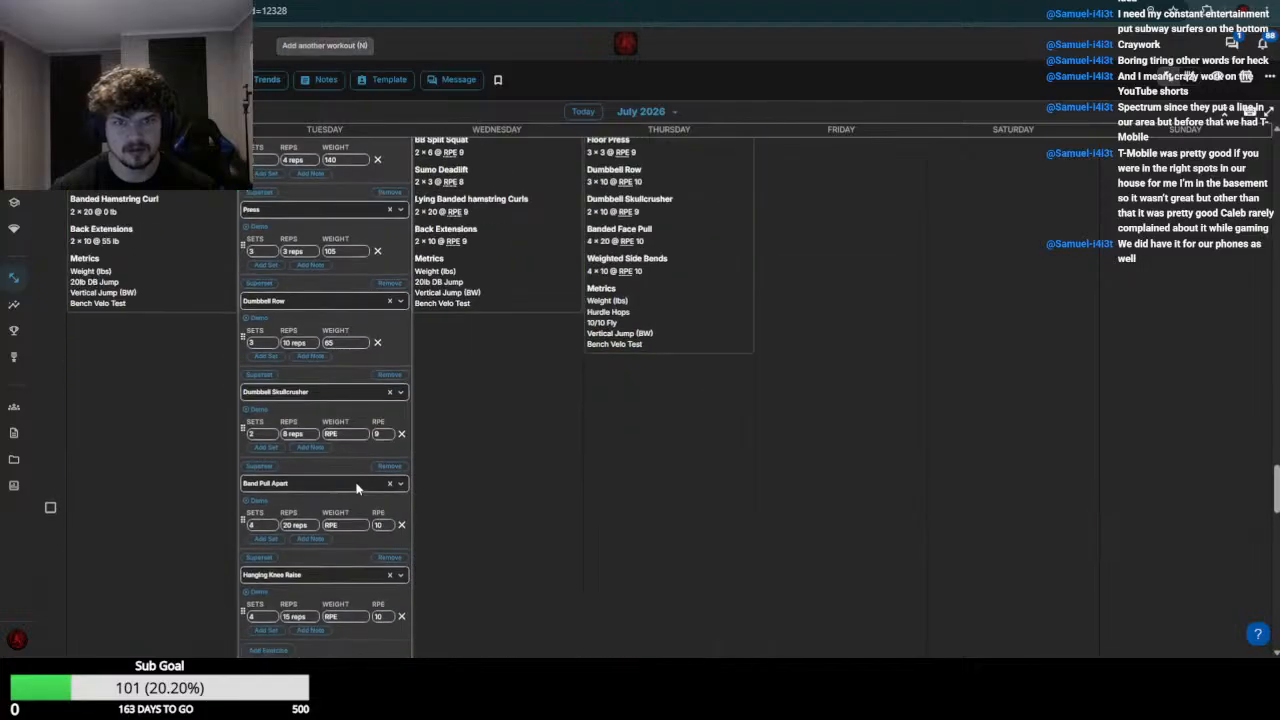
pyautogui.click(345, 434)
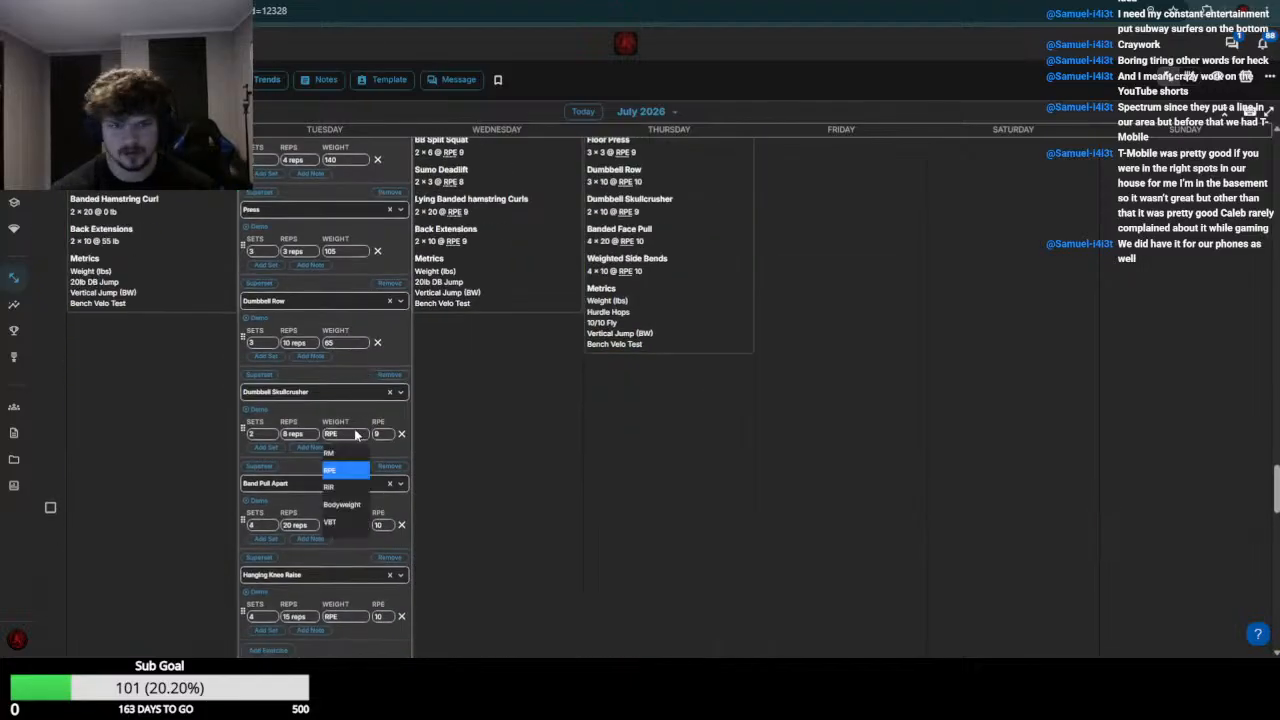
pyautogui.write('8')
pyautogui.press('BackSpace')
pyautogui.write('30')
pyautogui.press('Return')
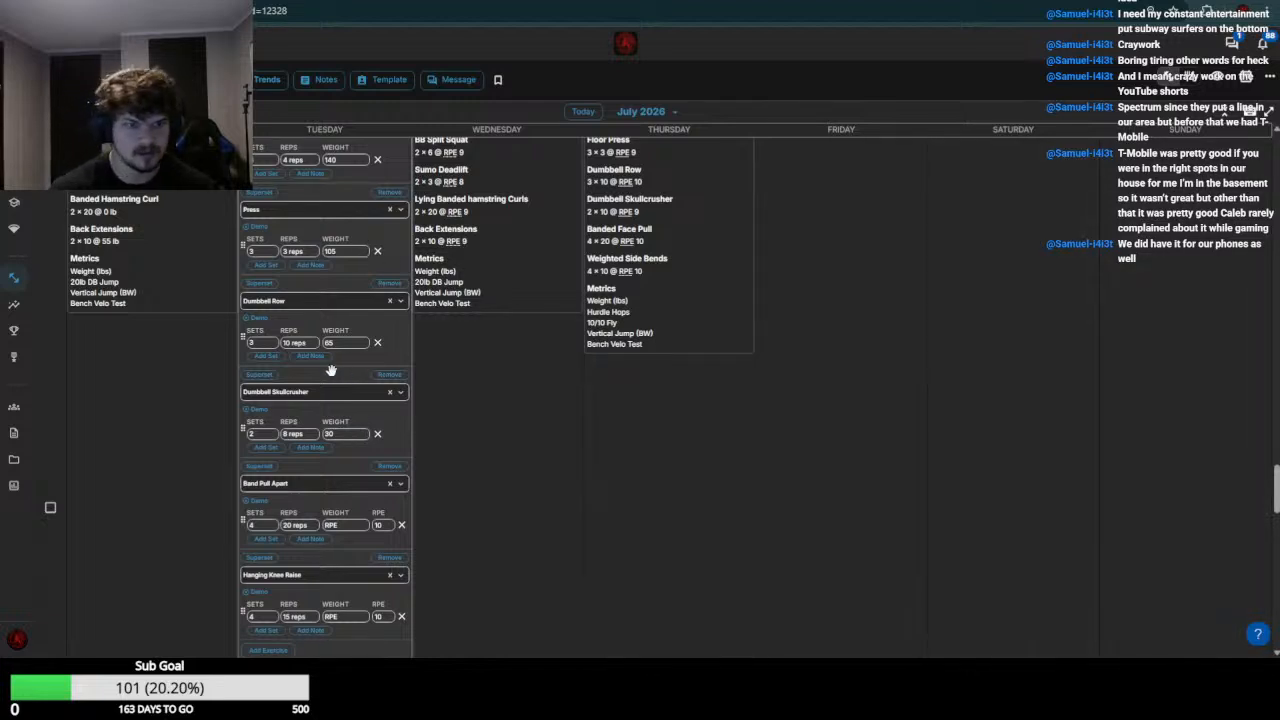
# Set this athlete's July 21 Band Pull Apart and Hanging Knee Raise weights to 0 and save the edited workout
pyautogui.scroll(-3, 361, 403)
pyautogui.click(338, 323)
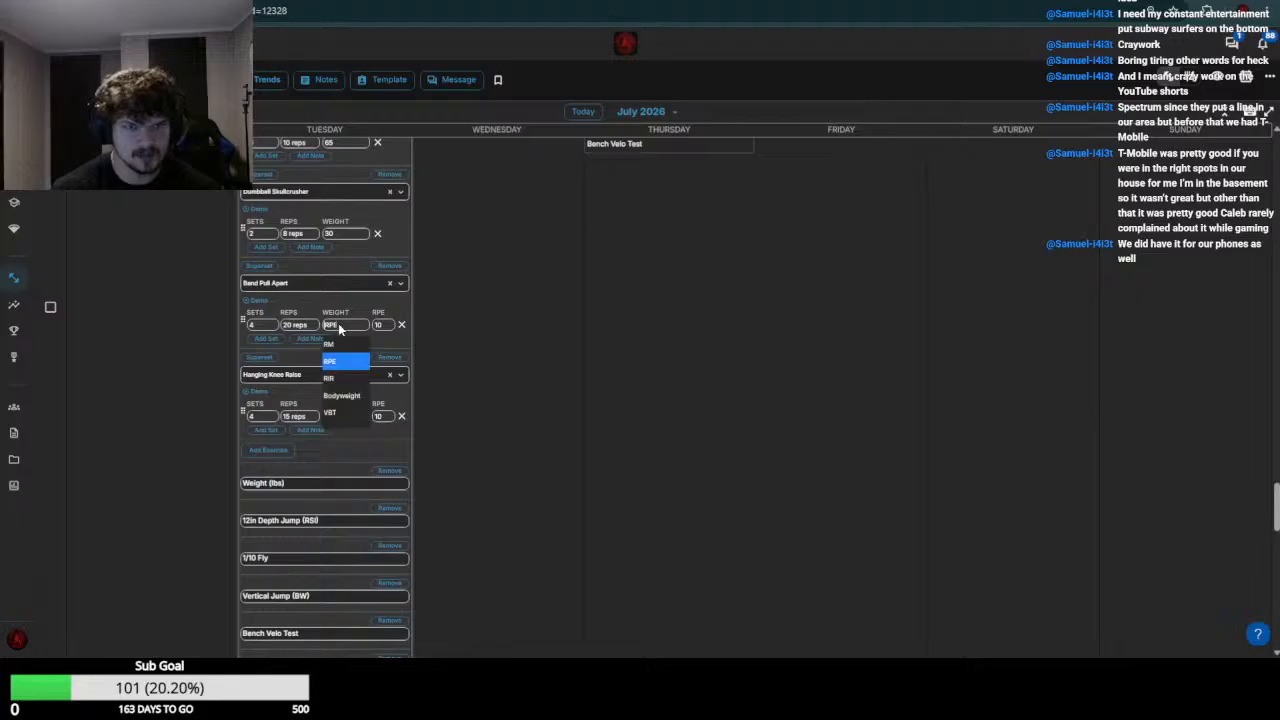
pyautogui.click(338, 323)
pyautogui.click(355, 417)
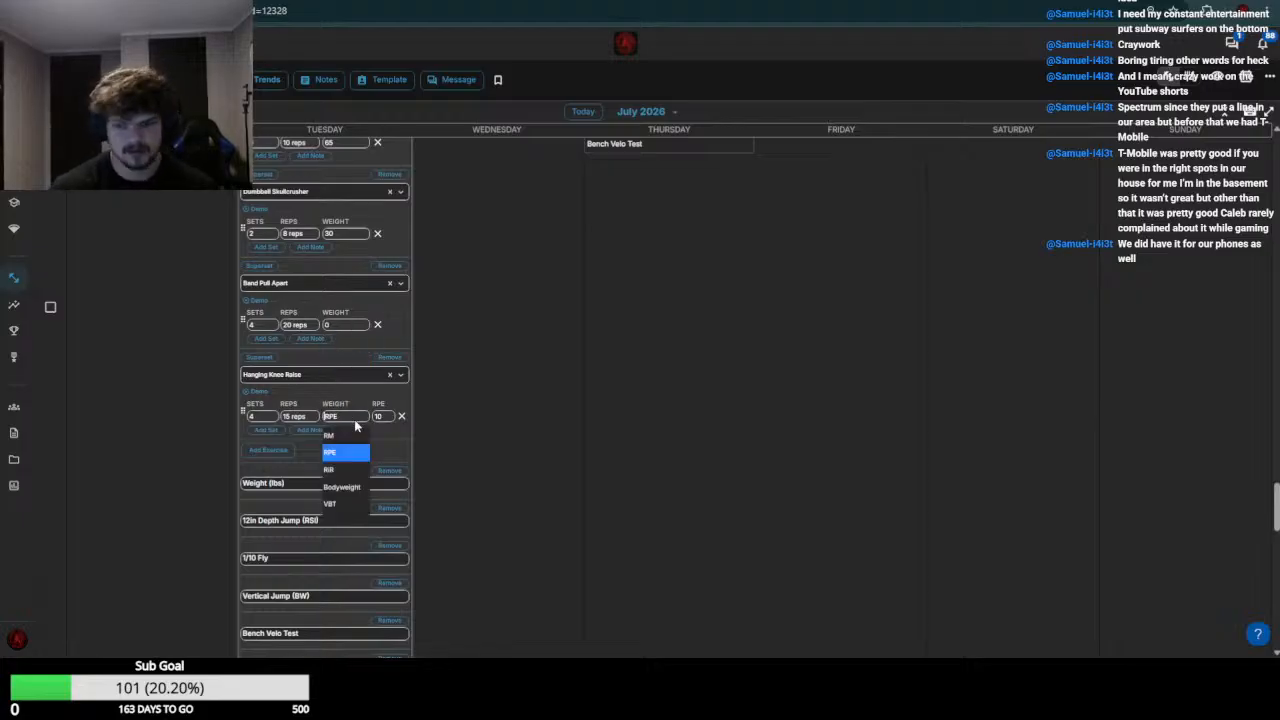
pyautogui.click(354, 419)
pyautogui.scroll(-5, 356, 415)
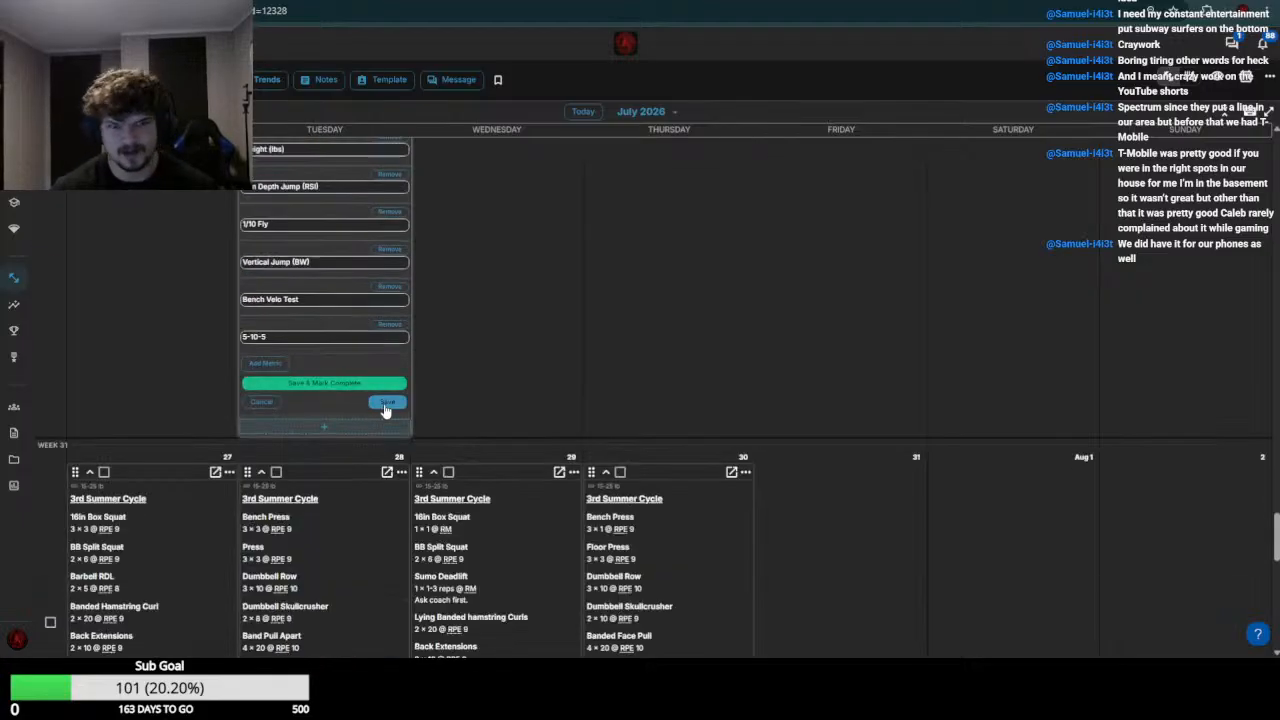
pyautogui.click(385, 406)
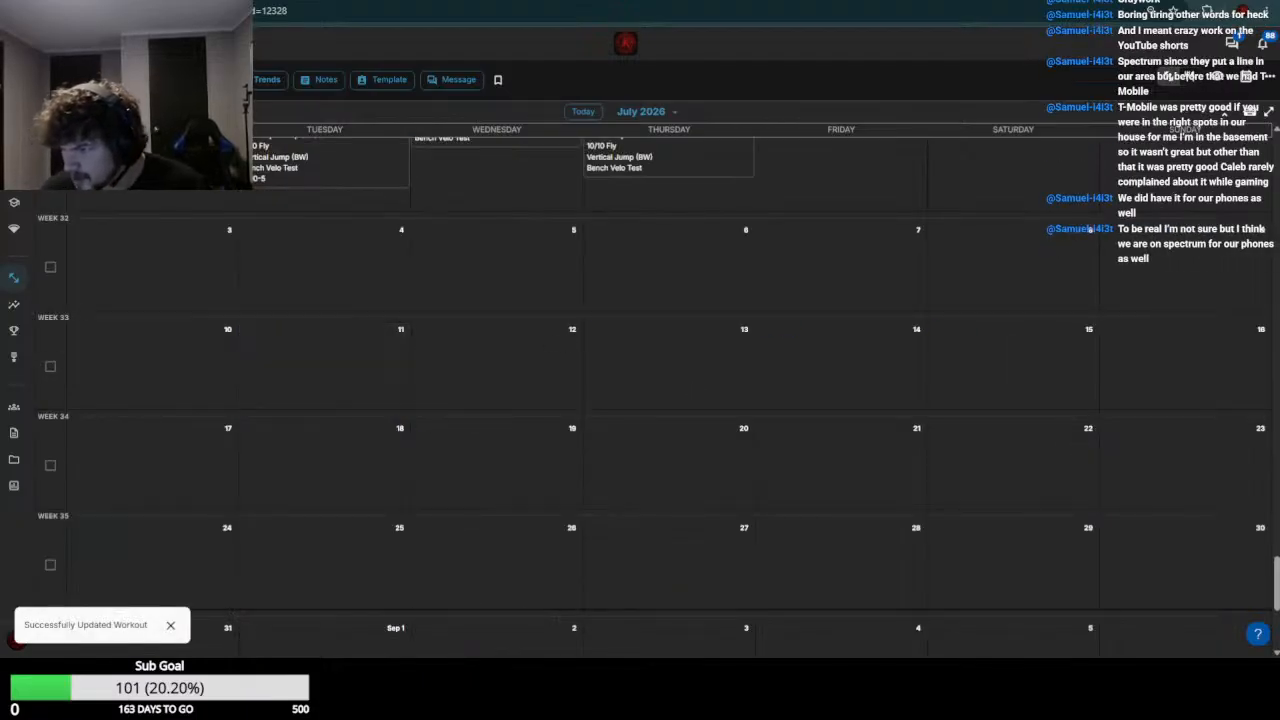
# Review the saved week 30 workouts and move on to the next athlete's week 30 calendar
pyautogui.scroll(3, 868, 411)
pyautogui.scroll(4, 676, 407)
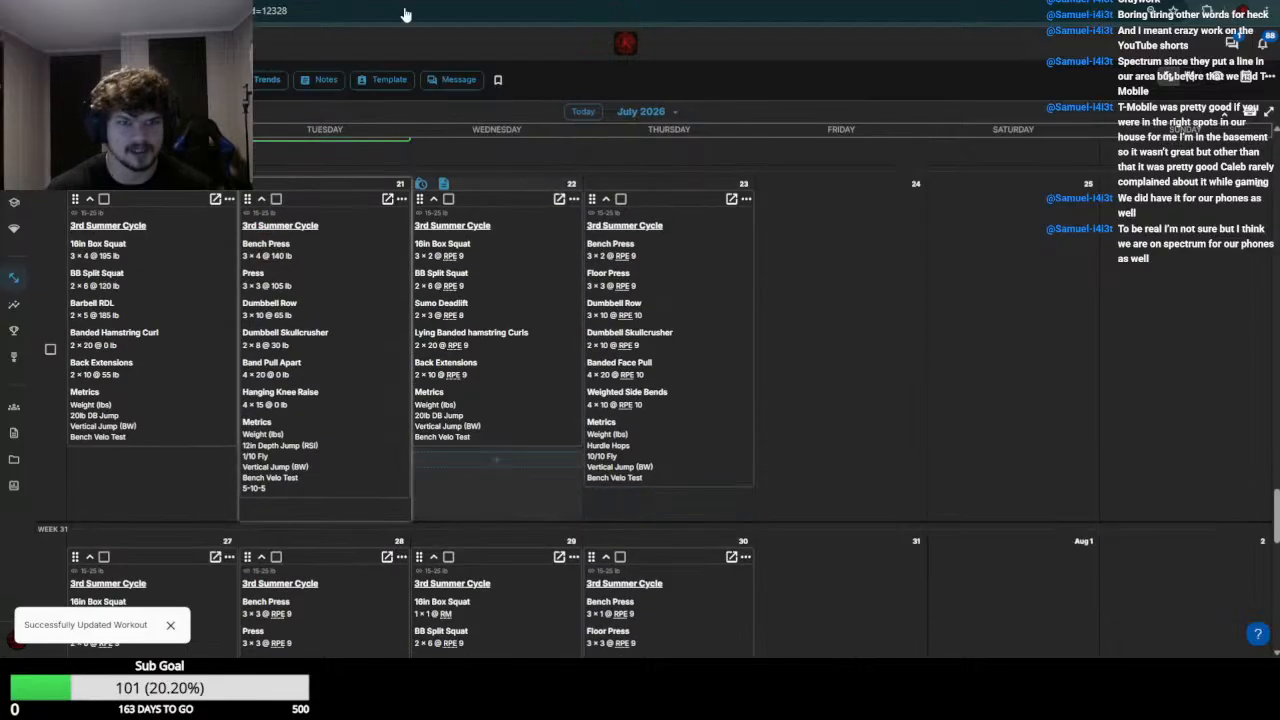
pyautogui.scroll(4, 676, 407)
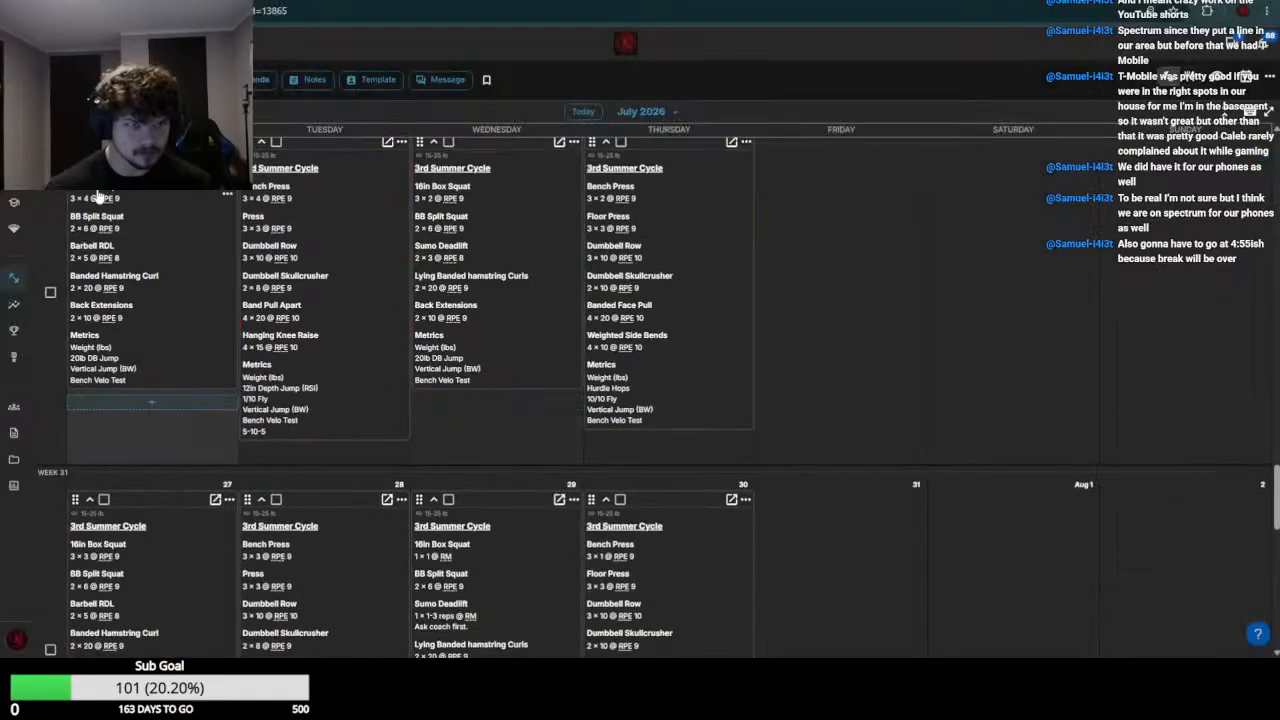
# Open the July 20 and July 21 workouts for editing and, based on week 29 results, set the July 20 16in Box Squat weight to 200
pyautogui.click(226, 188)
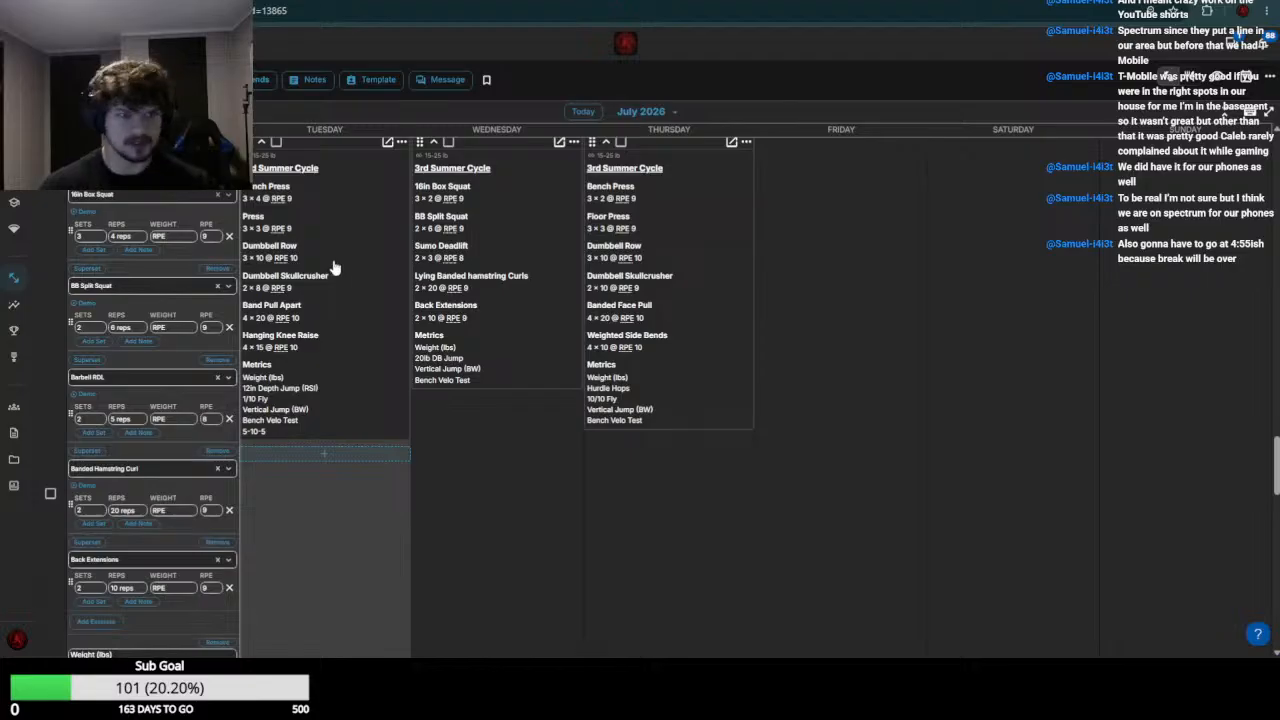
pyautogui.click(334, 267)
pyautogui.scroll(5, 268, 345)
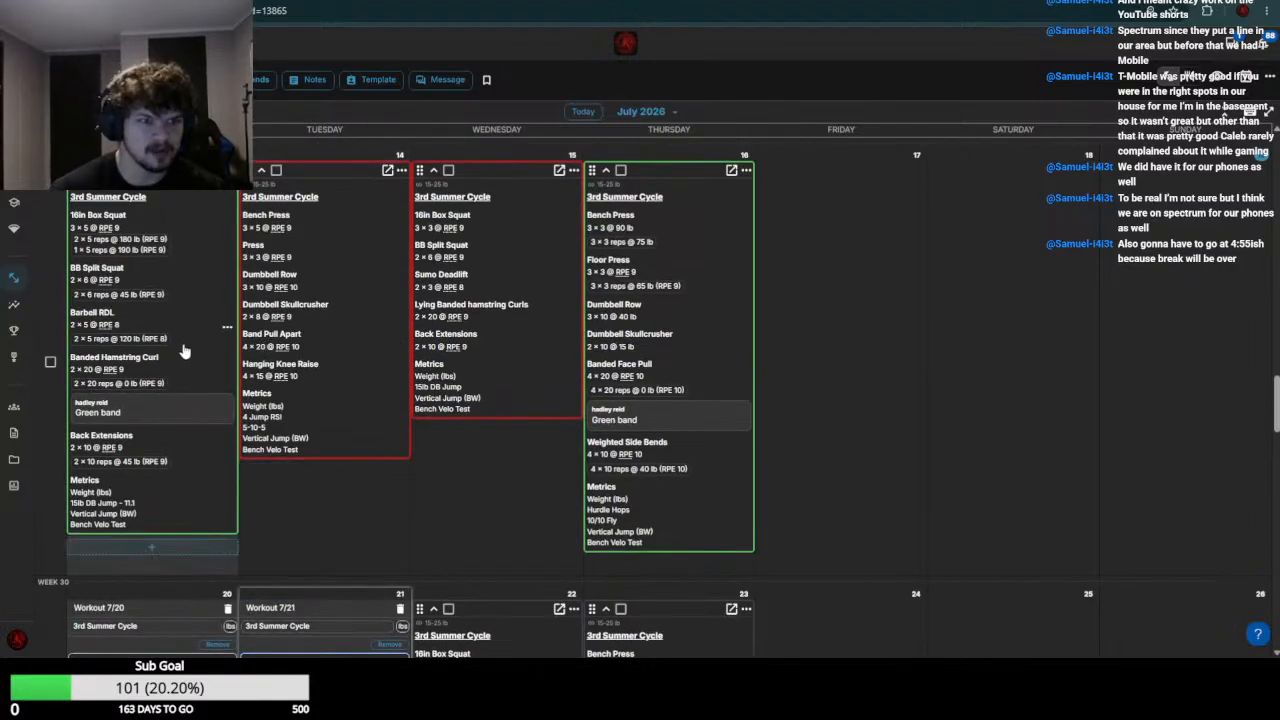
pyautogui.scroll(-5, 135, 438)
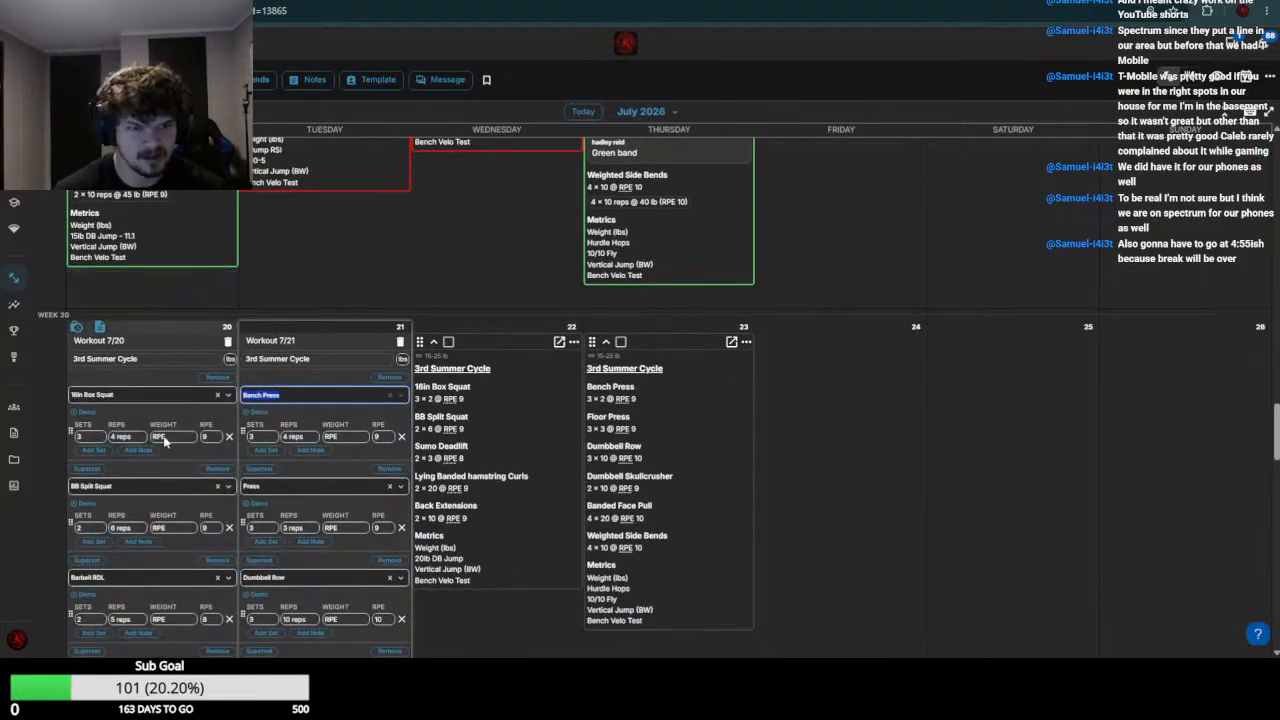
pyautogui.click(162, 437)
pyautogui.write('200')
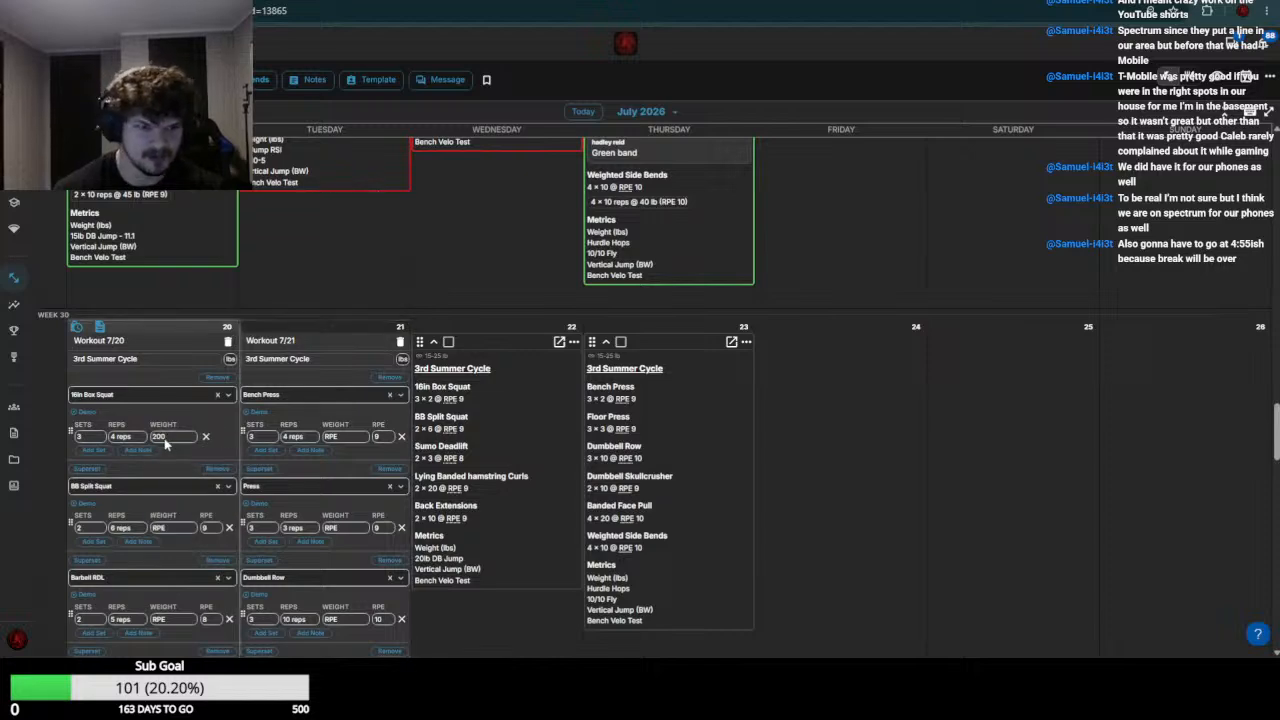
# Check the week 29 BB Split Squat results and set the July 20 BB Split Squat weight to 65
pyautogui.scroll(5, 166, 444)
pyautogui.scroll(-4, 170, 486)
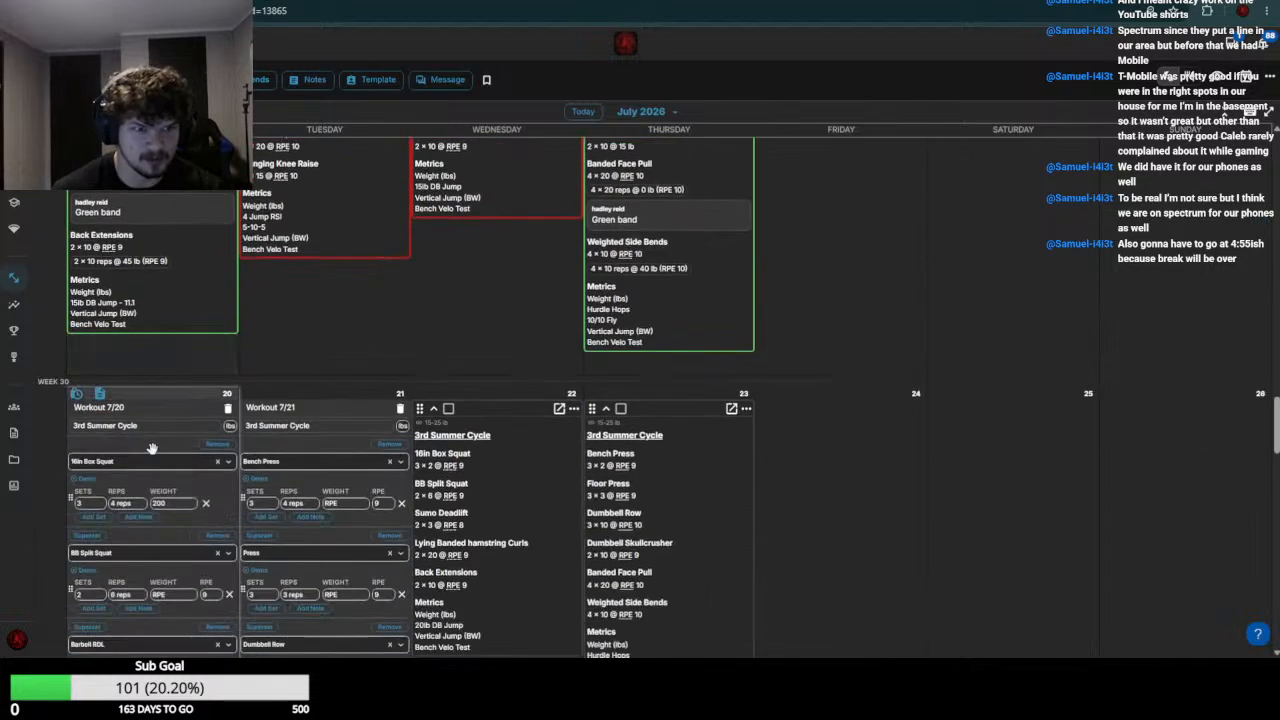
pyautogui.click(175, 598)
pyautogui.write('8')
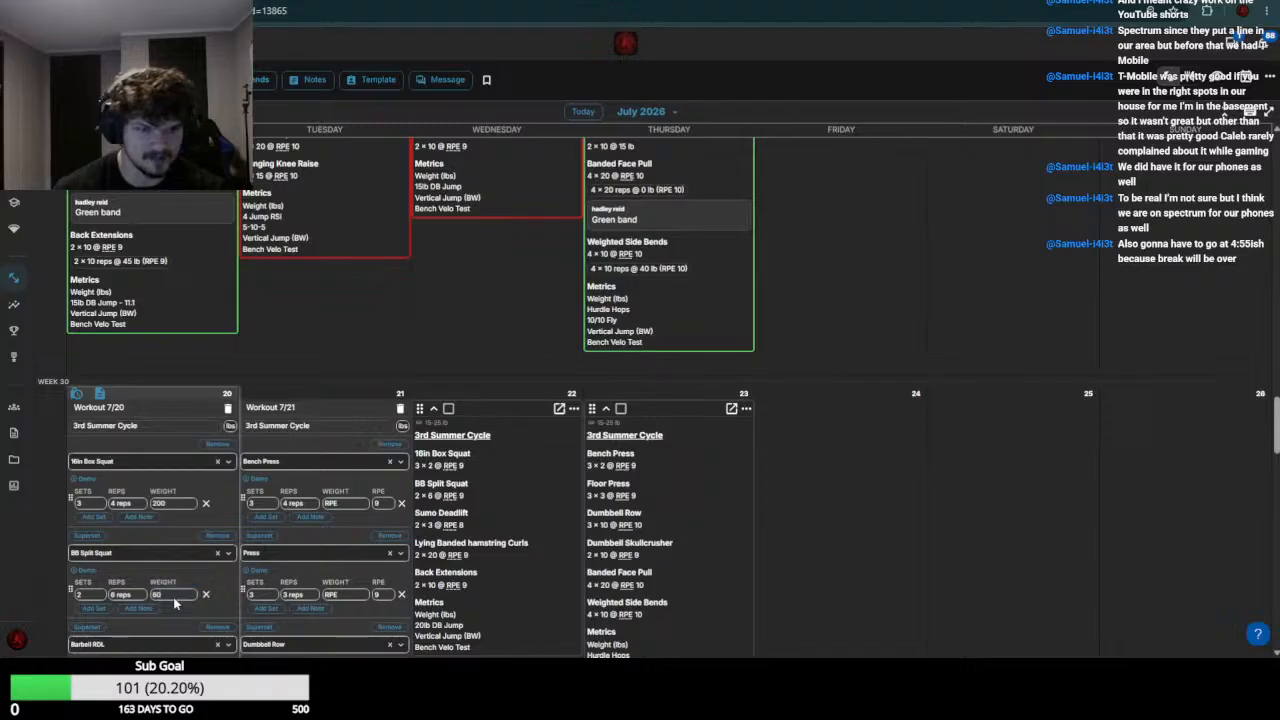
pyautogui.write('5')
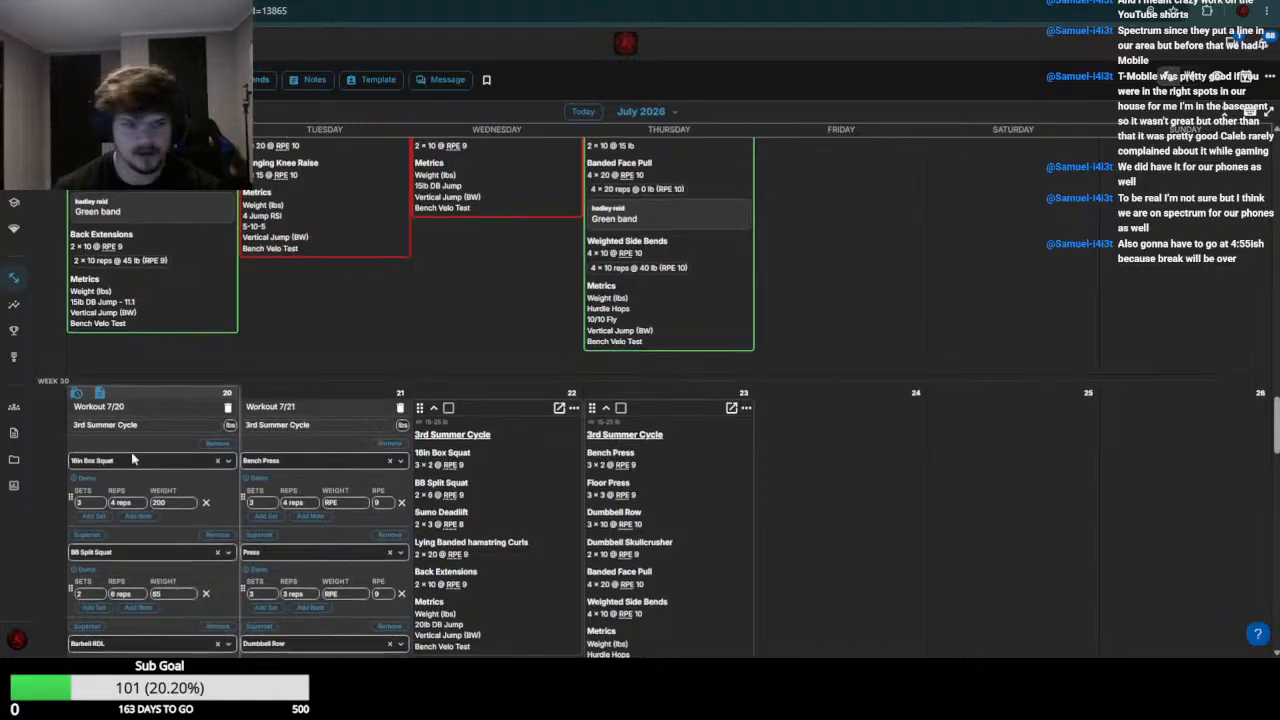
# Check the week 29 results, and set the July 20 Barbell RDL weight to 130-135 and Banded Hamstring Curl to 0
pyautogui.scroll(-3, 150, 450)
pyautogui.scroll(5, 168, 384)
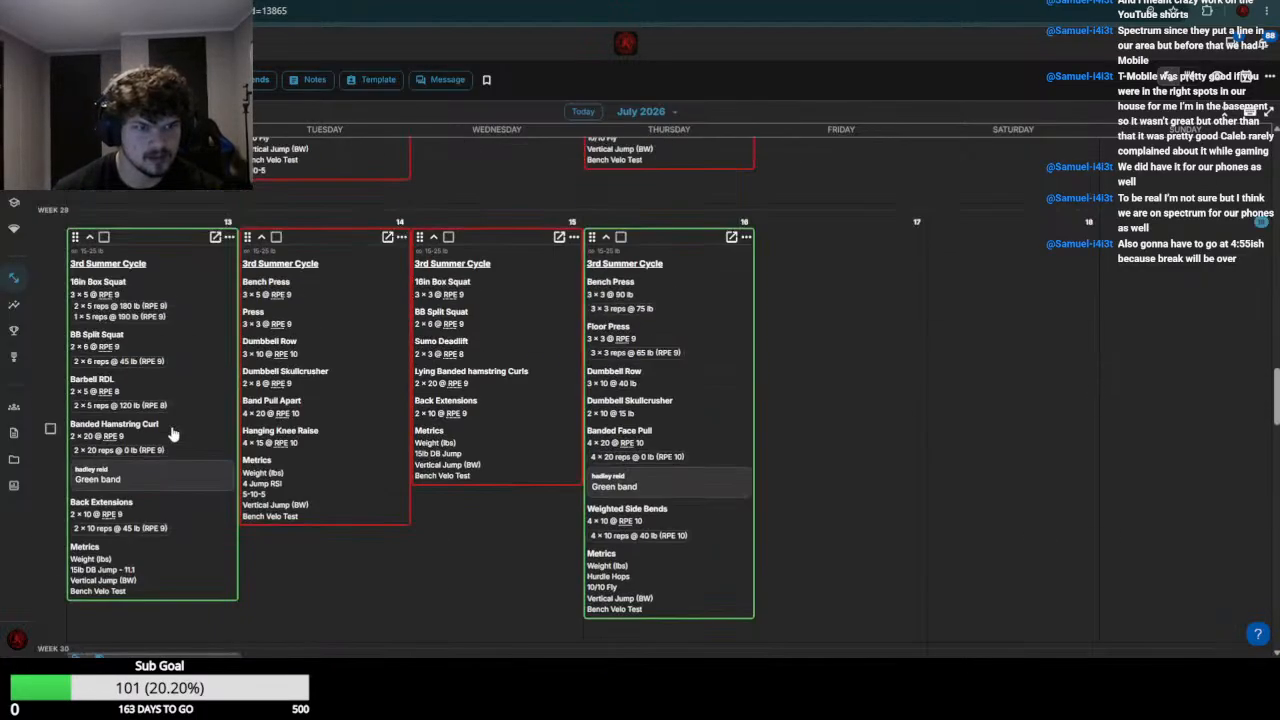
pyautogui.scroll(-1, 112, 390)
pyautogui.scroll(-5, 112, 385)
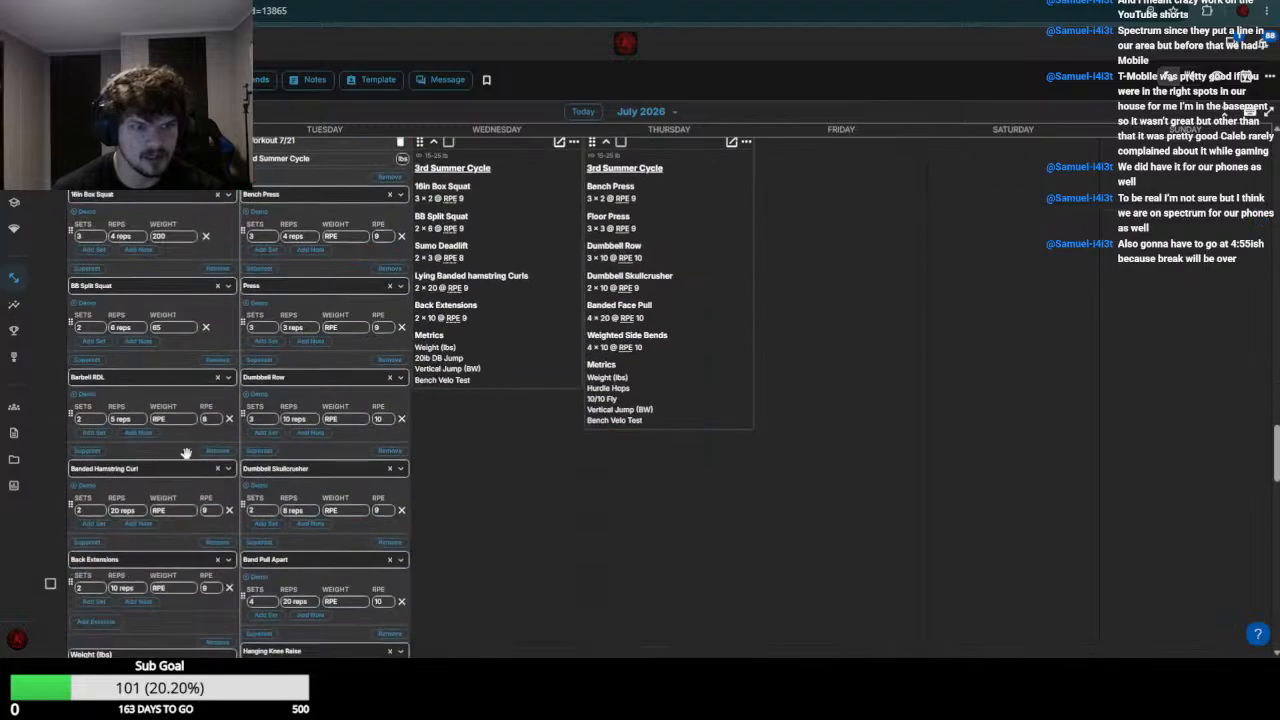
pyautogui.click(175, 419)
pyautogui.write('130')
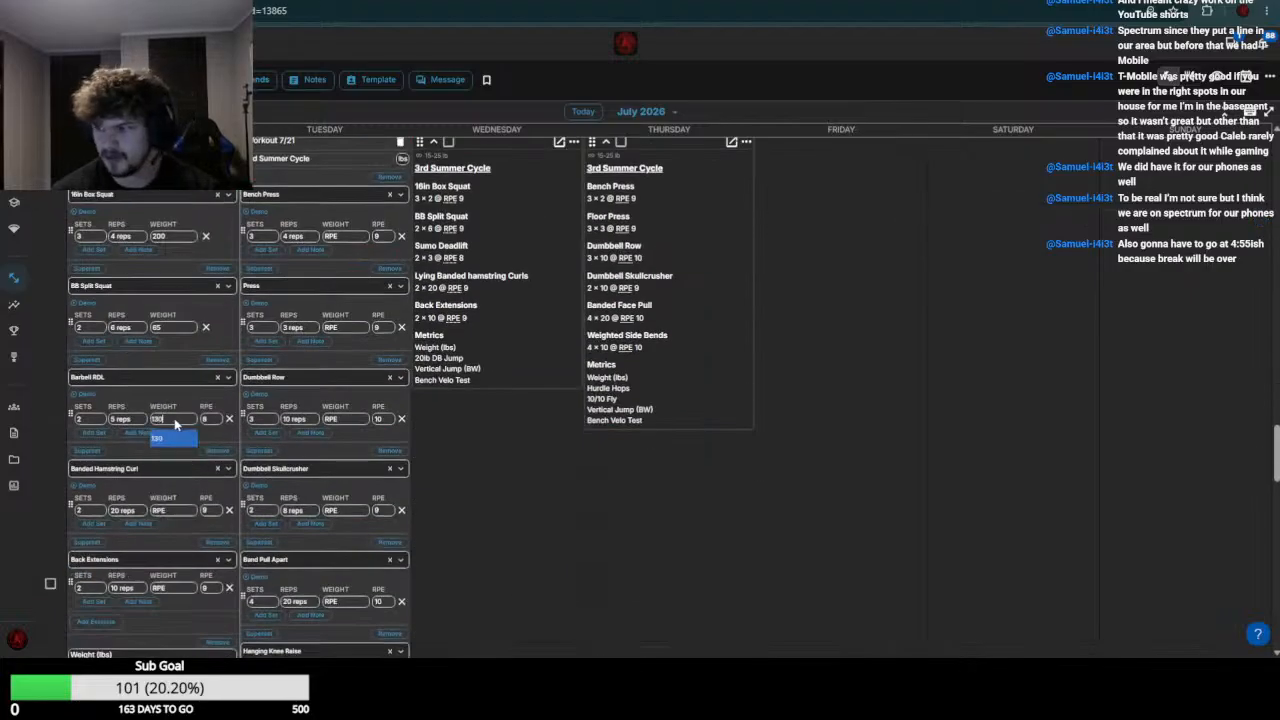
pyautogui.write('-135')
pyautogui.press('Return')
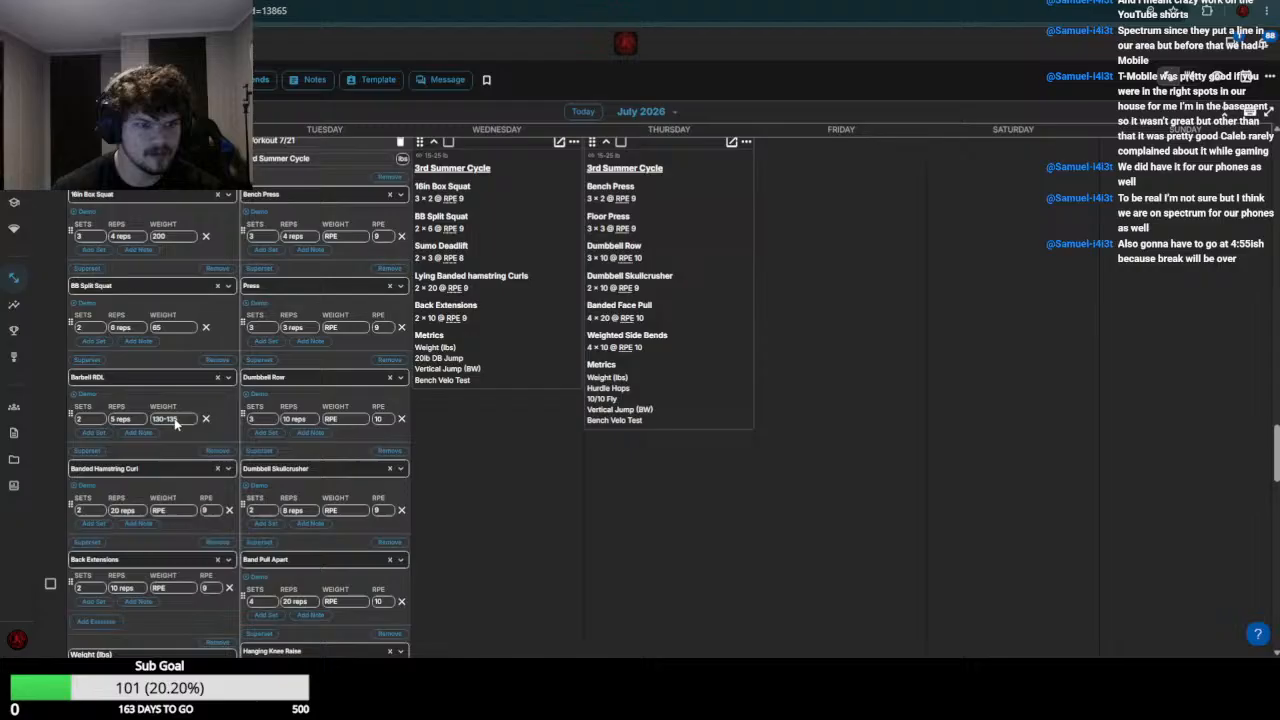
pyautogui.click(169, 514)
pyautogui.write('0')
pyautogui.press('Return')
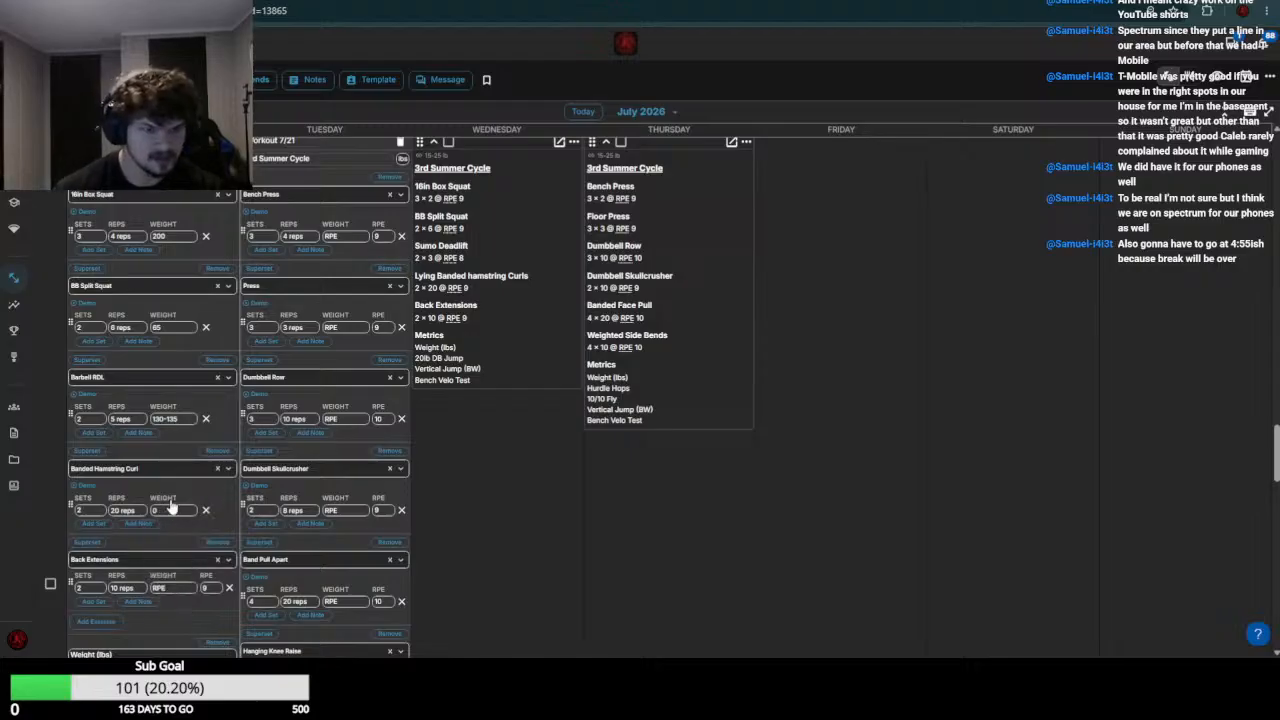
# Check the week 29 Back Extensions results, set the July 20 Back Extensions weight to 55, and save that workout
pyautogui.scroll(5, 170, 508)
pyautogui.scroll(-3, 62, 430)
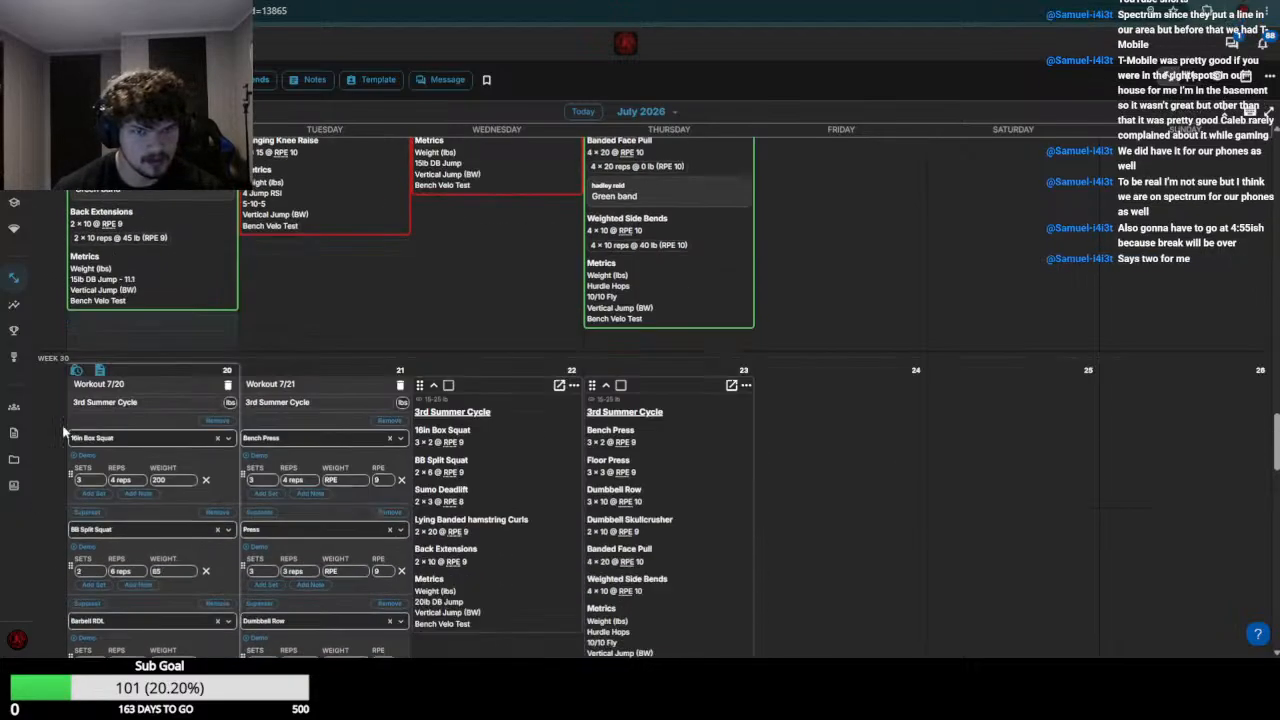
pyautogui.scroll(-4, 62, 430)
pyautogui.click(178, 455)
pyautogui.write('0')
pyautogui.press('Return')
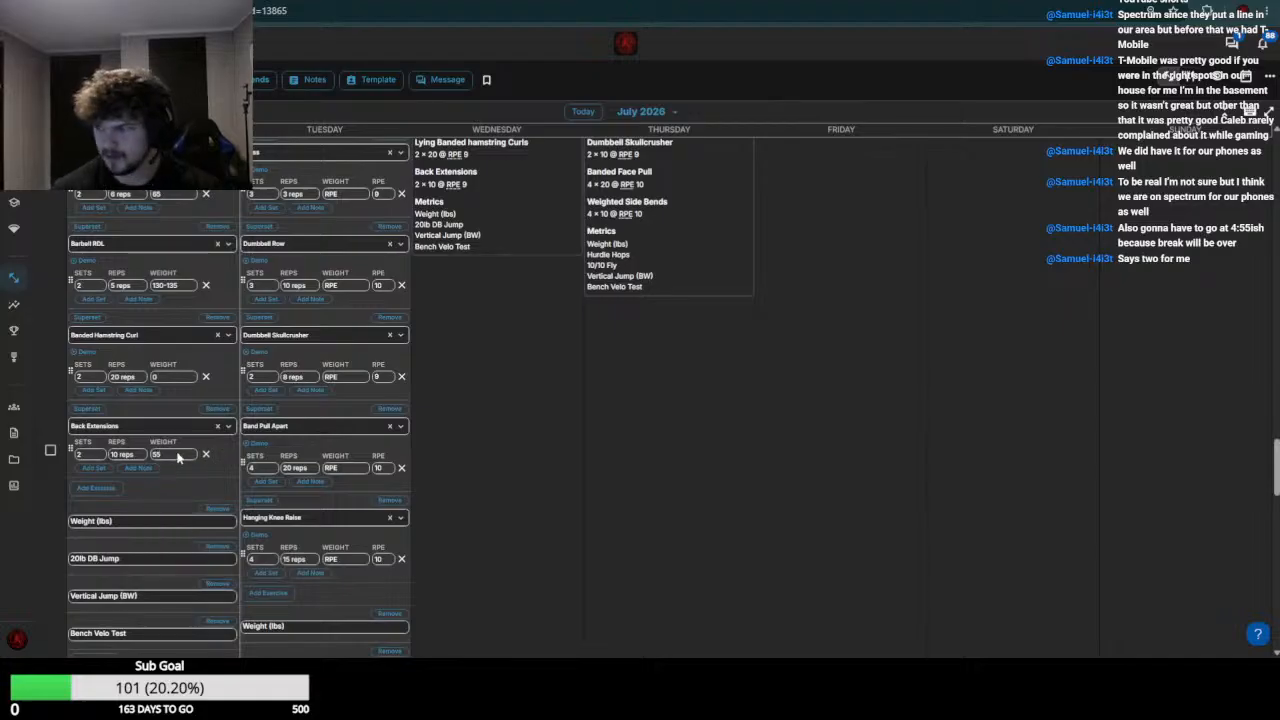
pyautogui.scroll(-4, 335, 497)
pyautogui.click(218, 301)
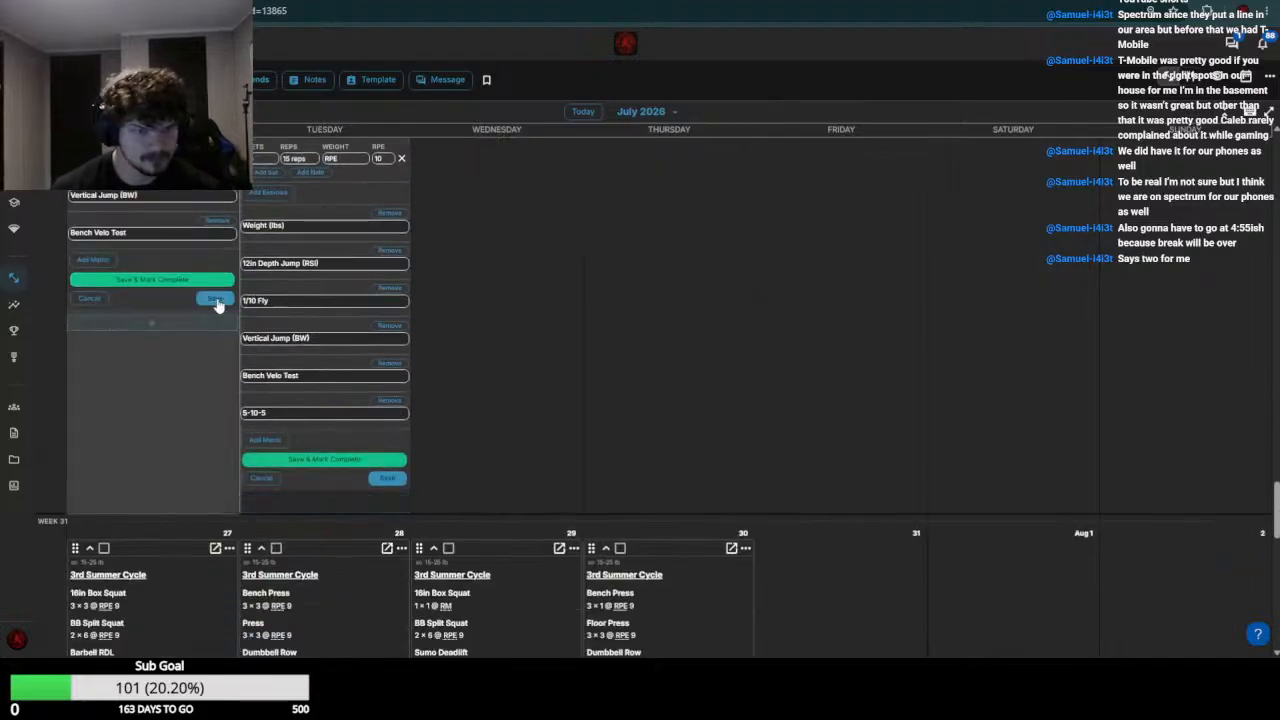
# Set the Bench Press weight in the July 21 workout to 80
pyautogui.scroll(6, 356, 312)
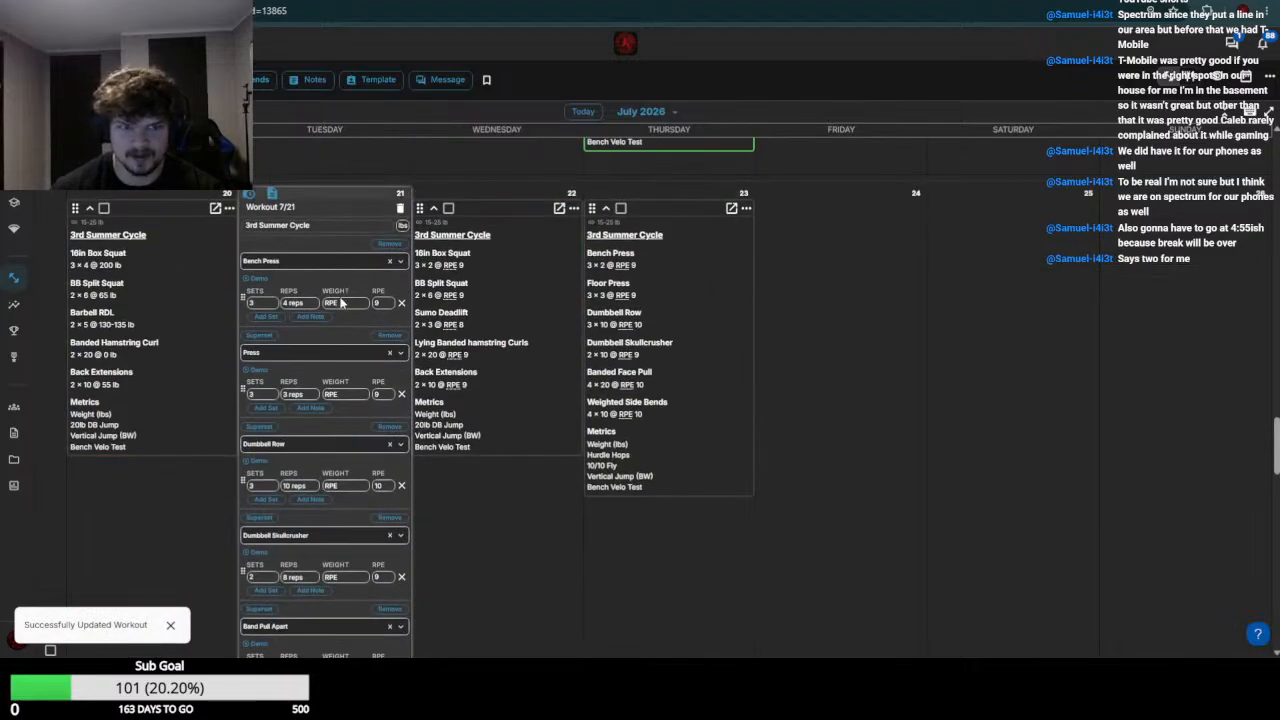
pyautogui.click(341, 302)
pyautogui.press('BackSpace')
pyautogui.press('BackSpace')
pyautogui.press('BackSpace')
pyautogui.write('80')
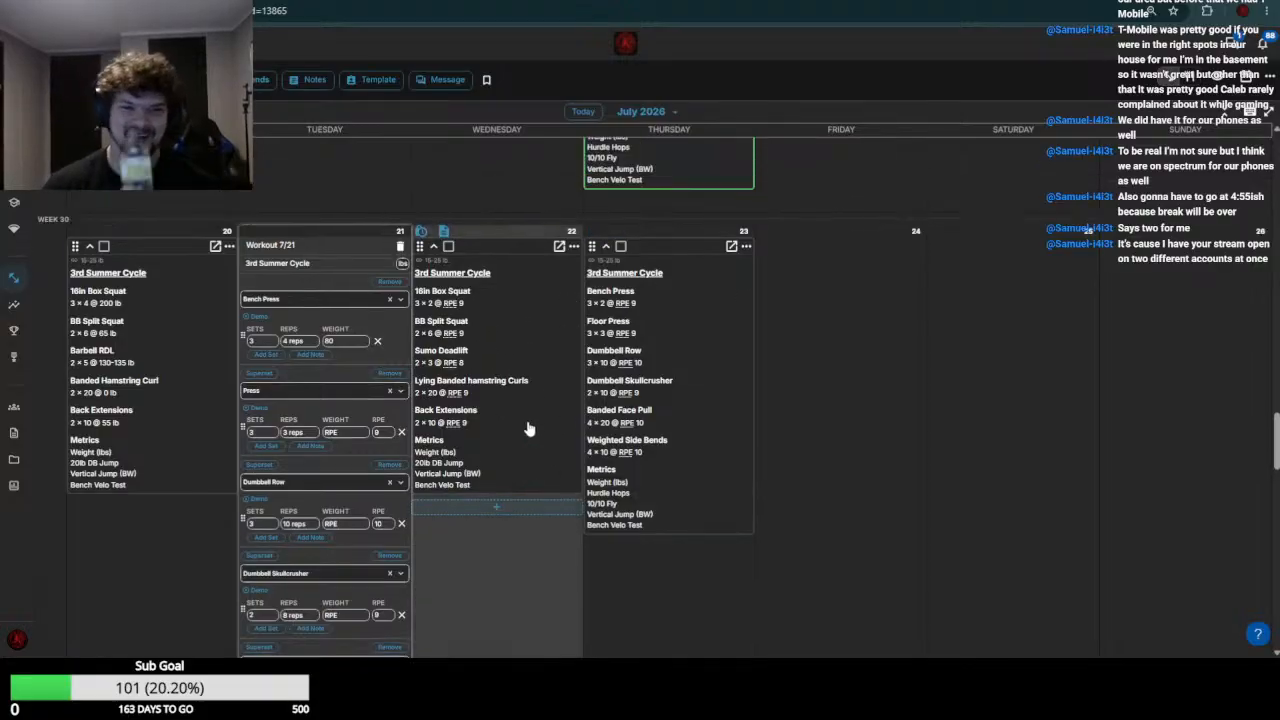
# Review the week 29 workouts and set the July 21 Dumbbell Row weight to 45
pyautogui.scroll(3, 545, 435)
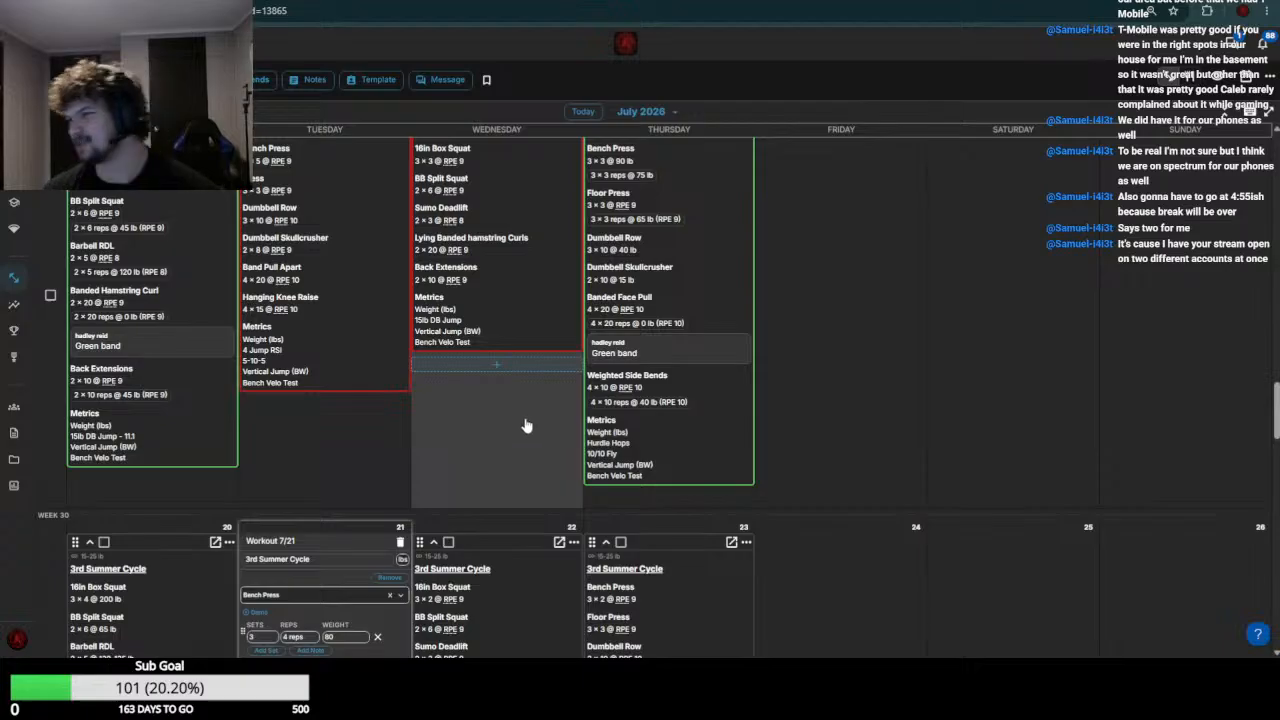
pyautogui.scroll(2, 470, 428)
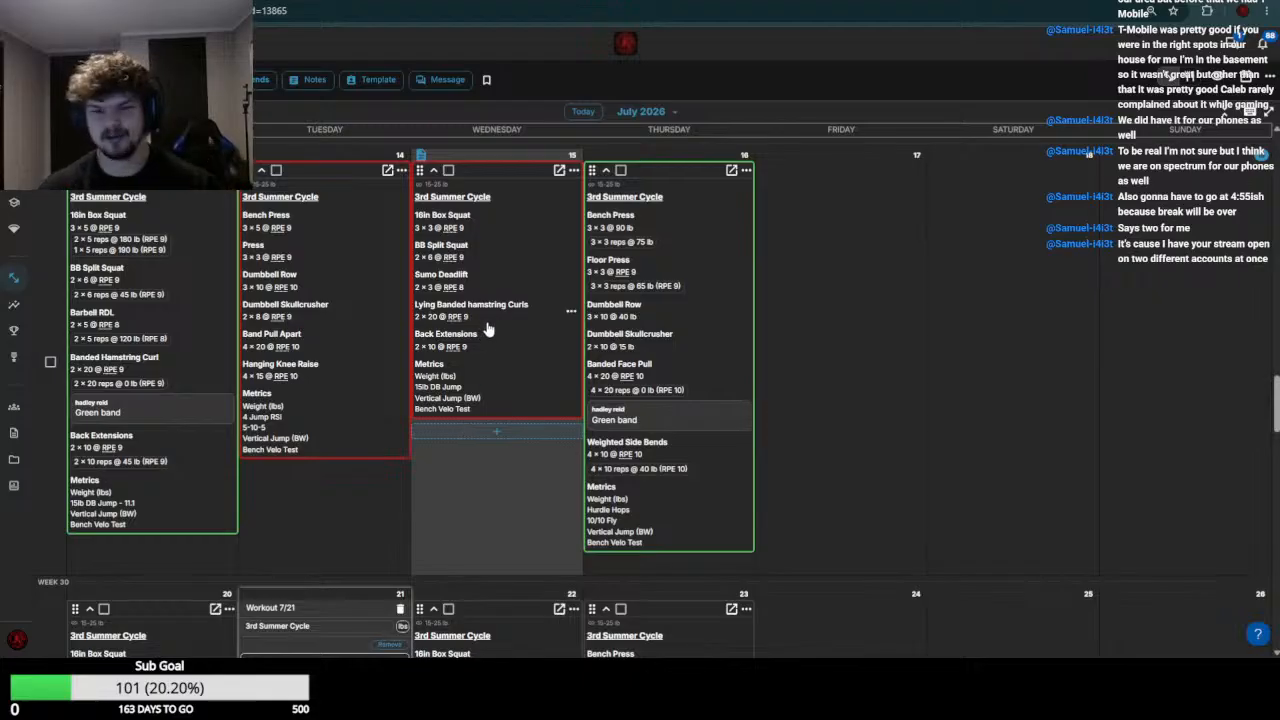
pyautogui.scroll(-4, 382, 358)
pyautogui.scroll(6, 392, 368)
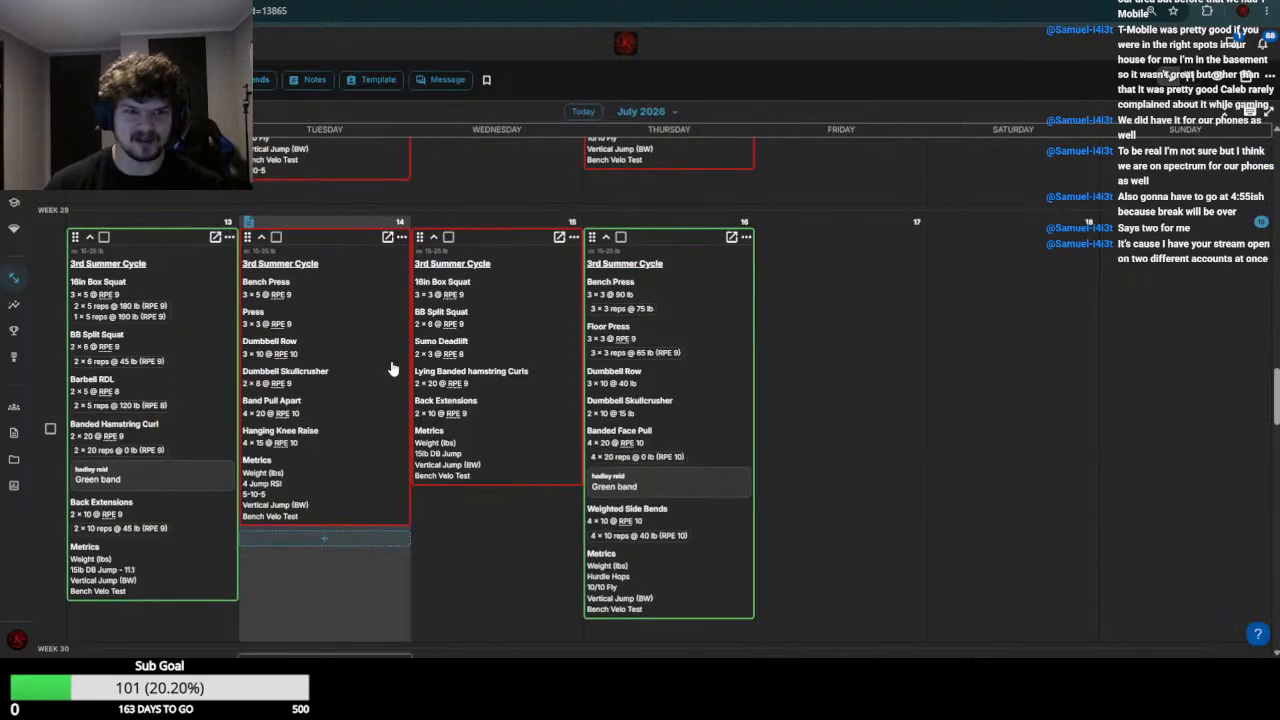
pyautogui.scroll(-7, 392, 368)
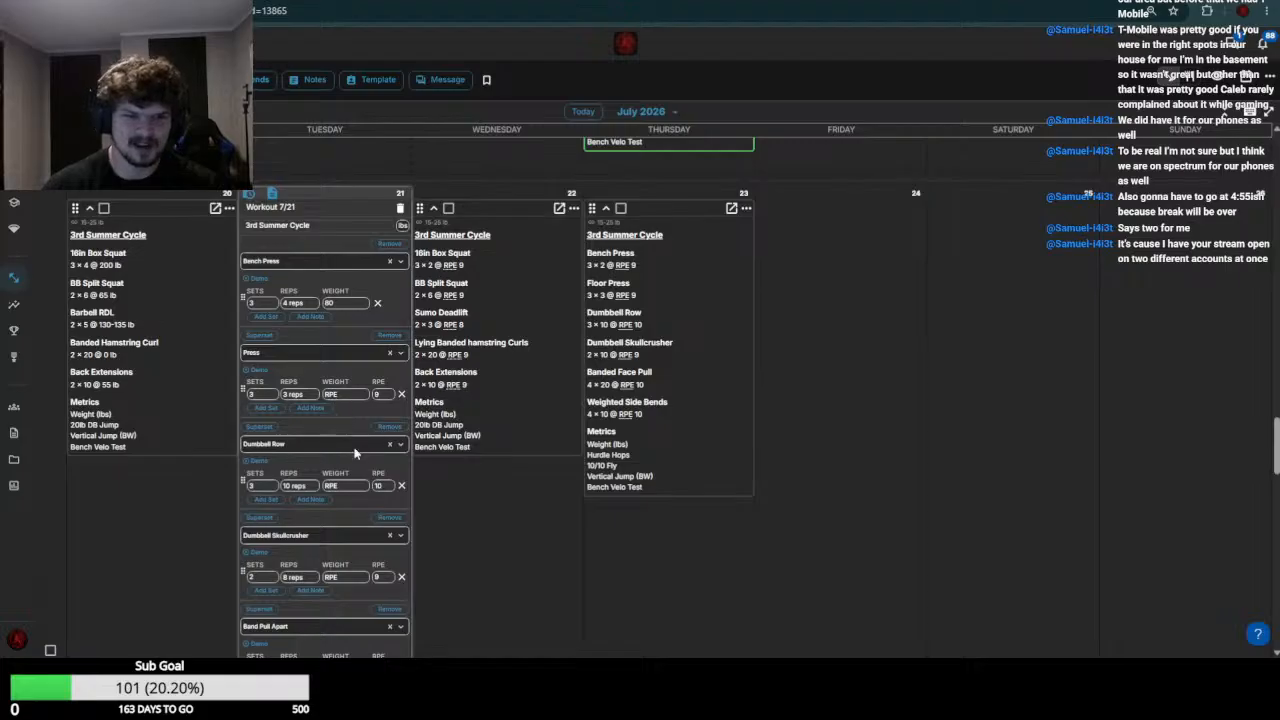
pyautogui.scroll(4, 354, 453)
pyautogui.scroll(-7, 509, 463)
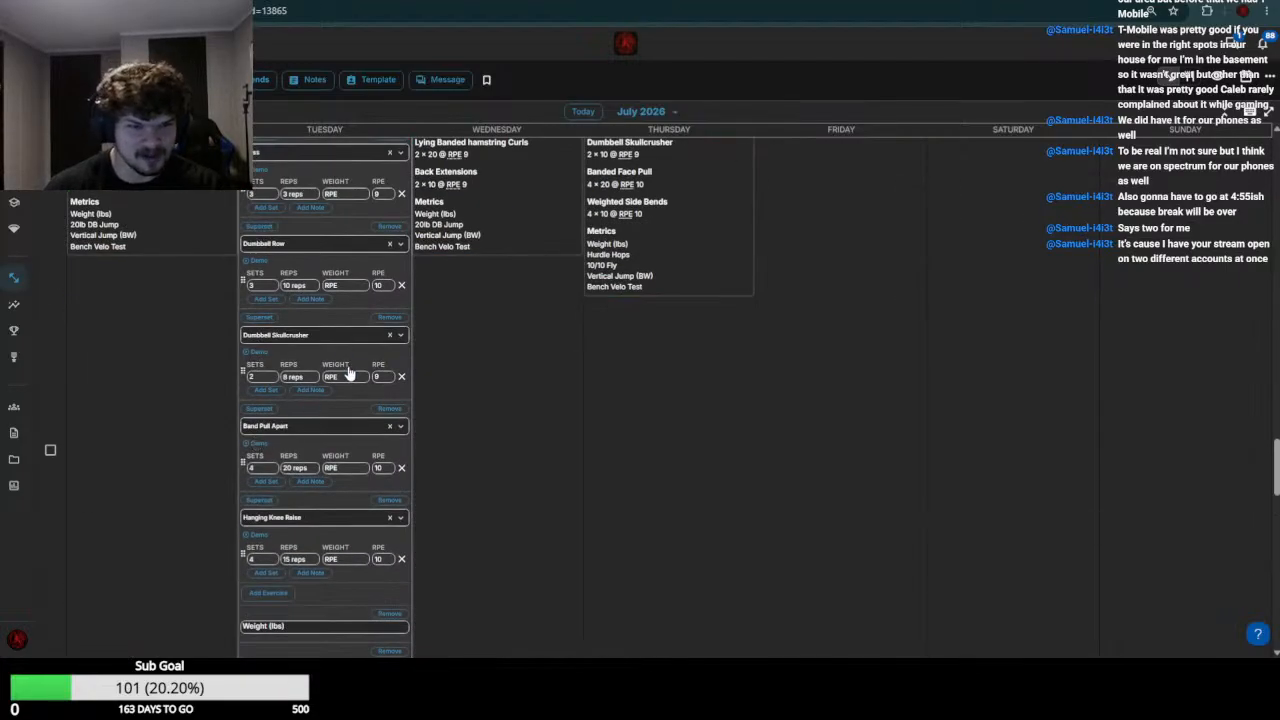
pyautogui.click(350, 284)
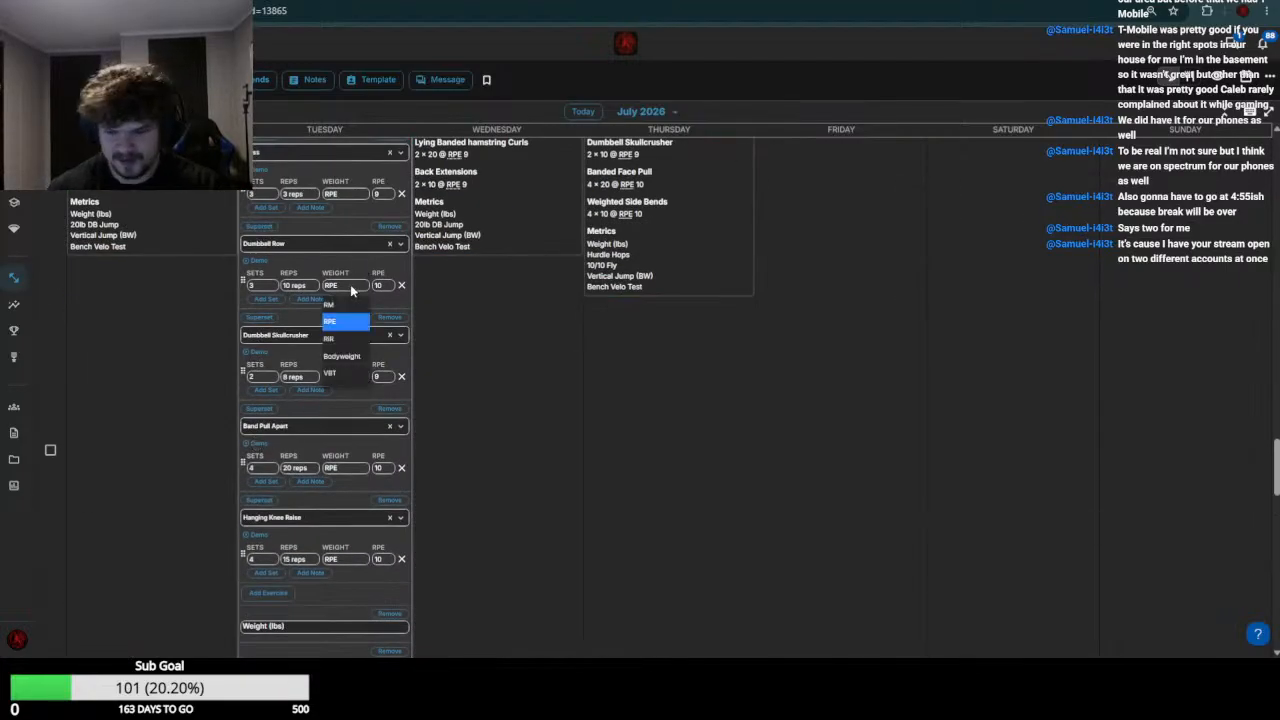
pyautogui.write('45')
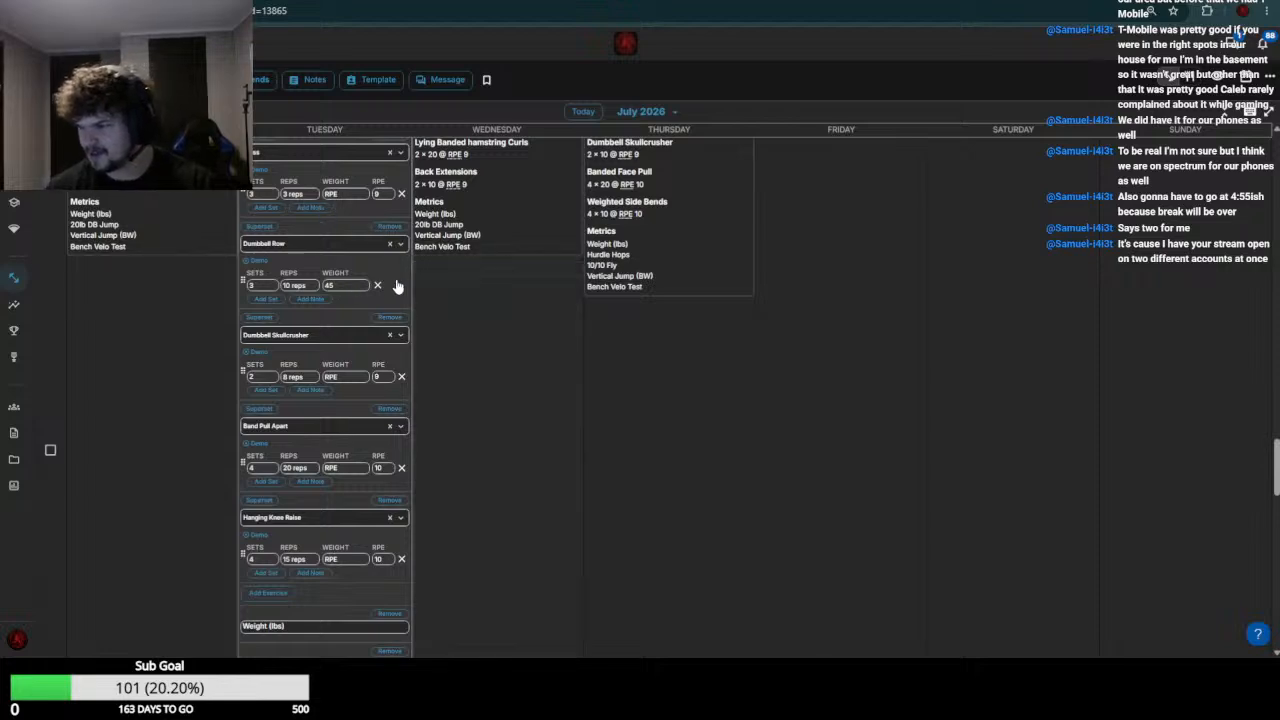
# Check the week 29 Dumbbell Skullcrusher entry and set the July 21 Dumbbell Skullcrusher weight to 20
pyautogui.scroll(4, 355, 313)
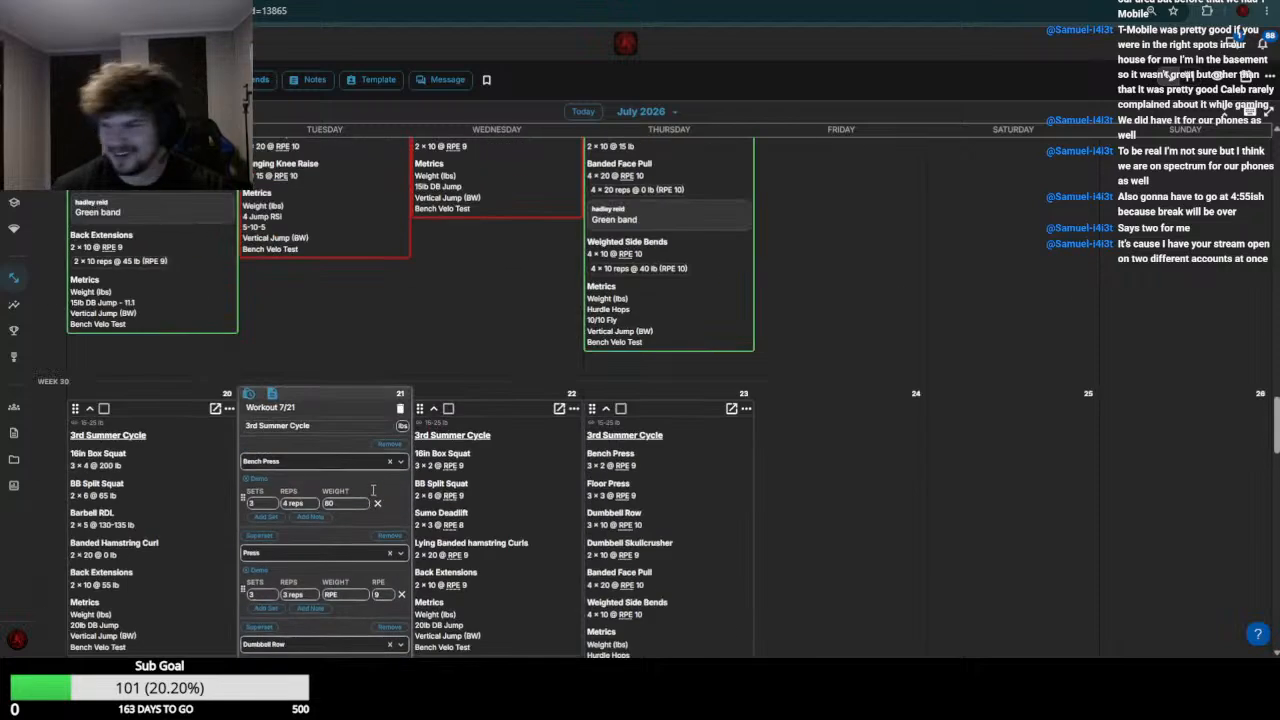
pyautogui.scroll(2, 531, 363)
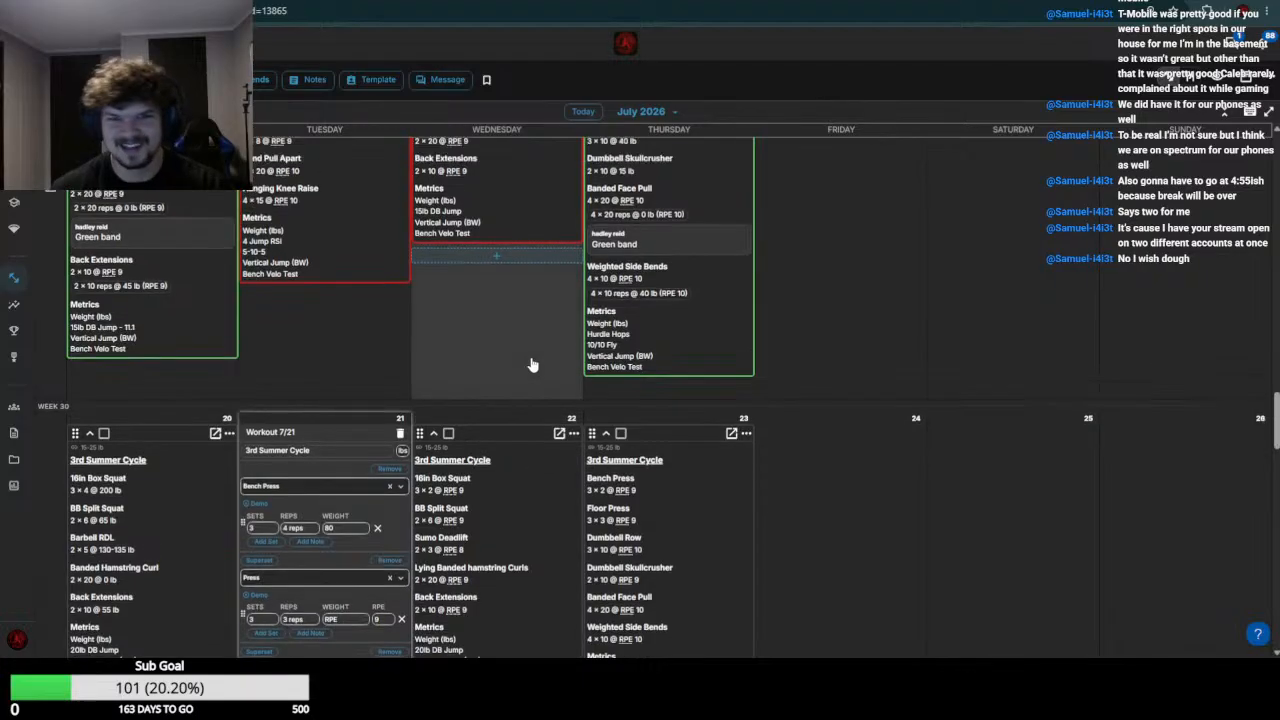
pyautogui.scroll(-5, 650, 390)
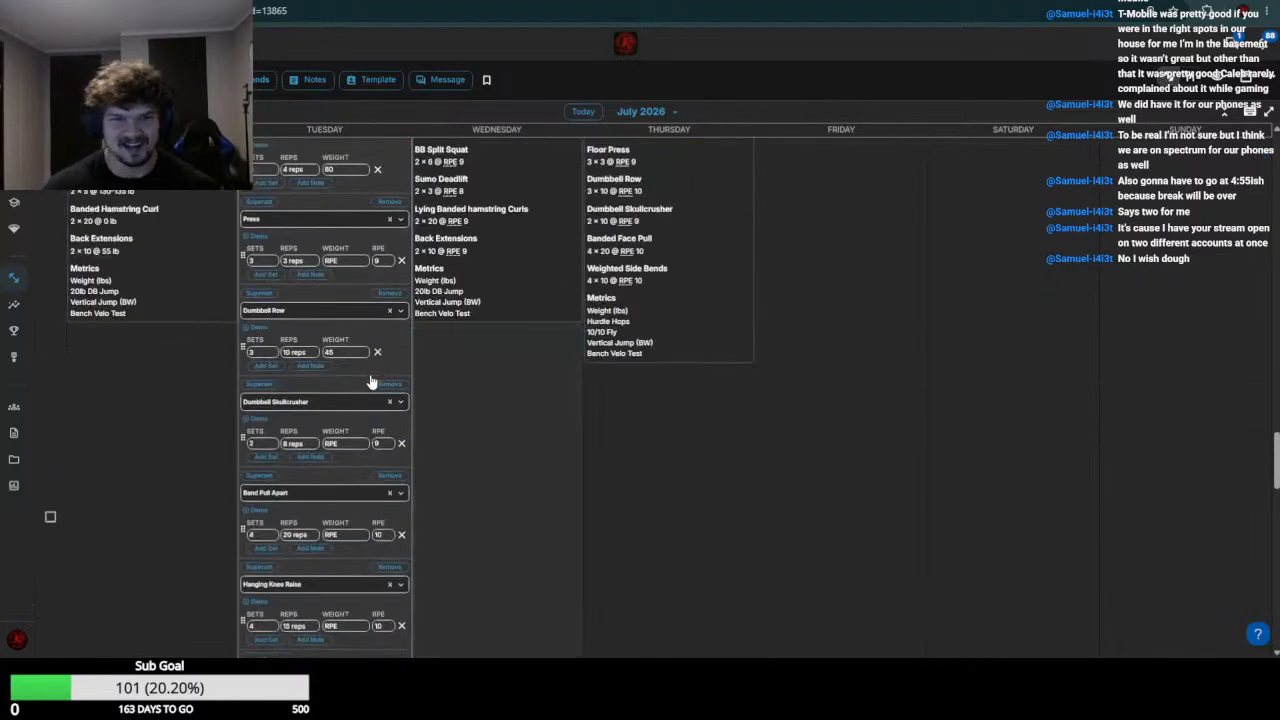
pyautogui.click(338, 446)
pyautogui.click(331, 462)
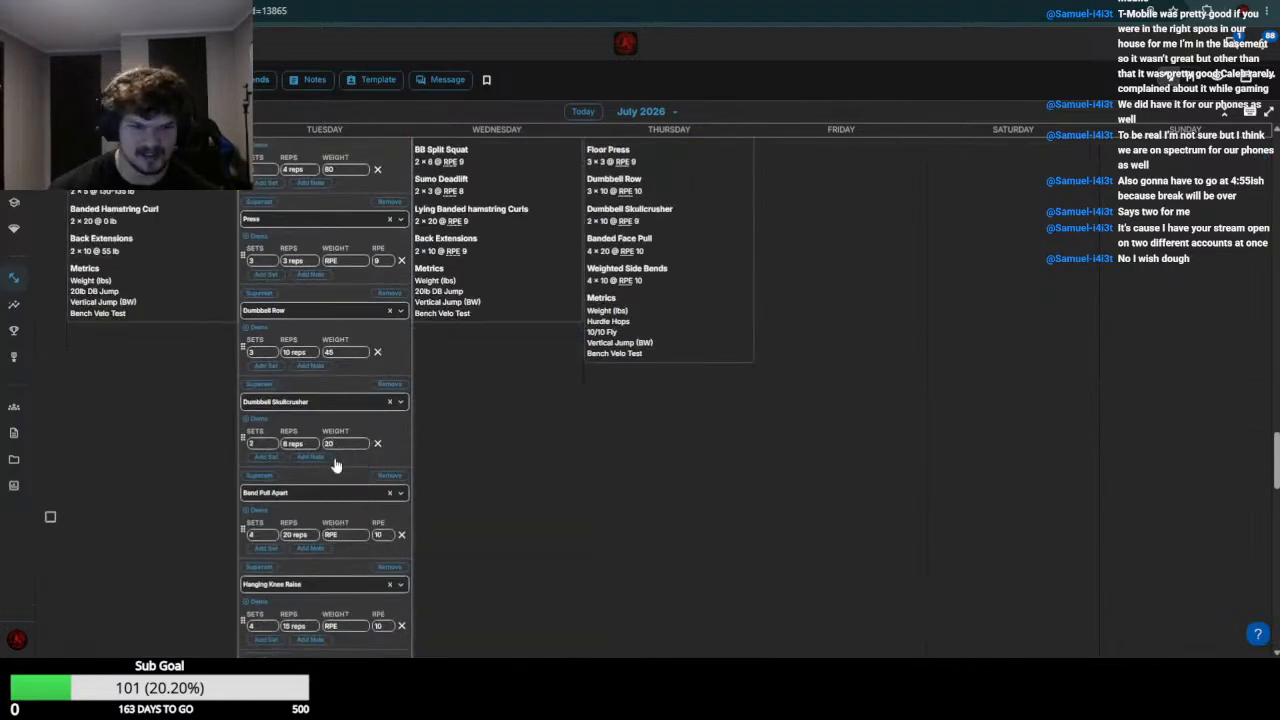
# Set the July 21 Band Pull Apart weight to 0, fill in the Hanging Knee Raise weight, and save the workout
pyautogui.scroll(-3, 345, 330)
pyautogui.click(353, 270)
pyautogui.click(345, 284)
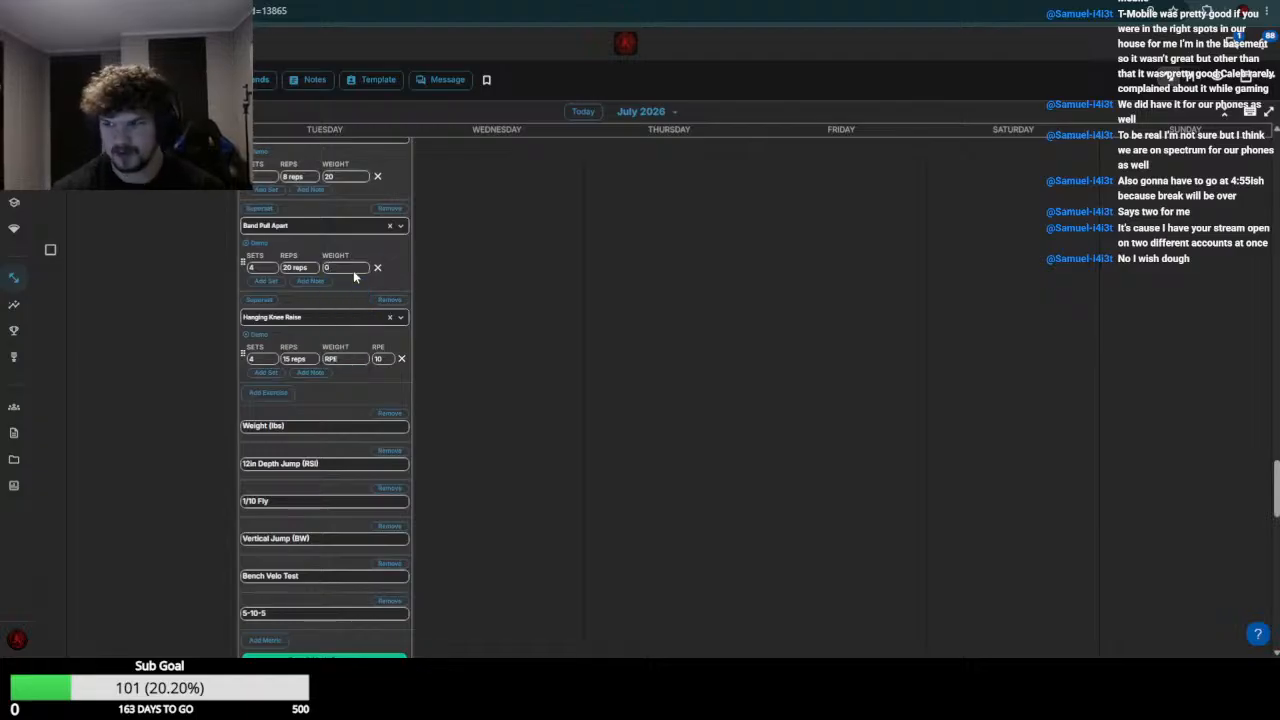
pyautogui.click(353, 358)
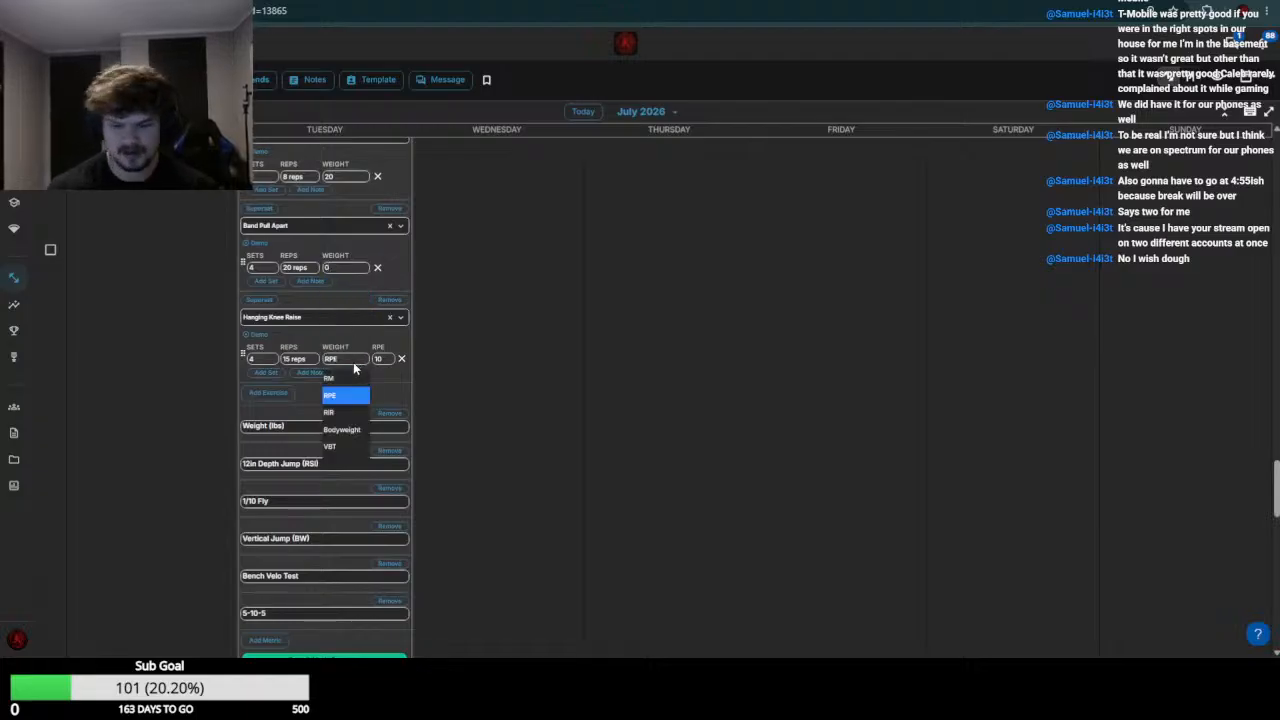
pyautogui.click(355, 363)
pyautogui.scroll(-5, 315, 238)
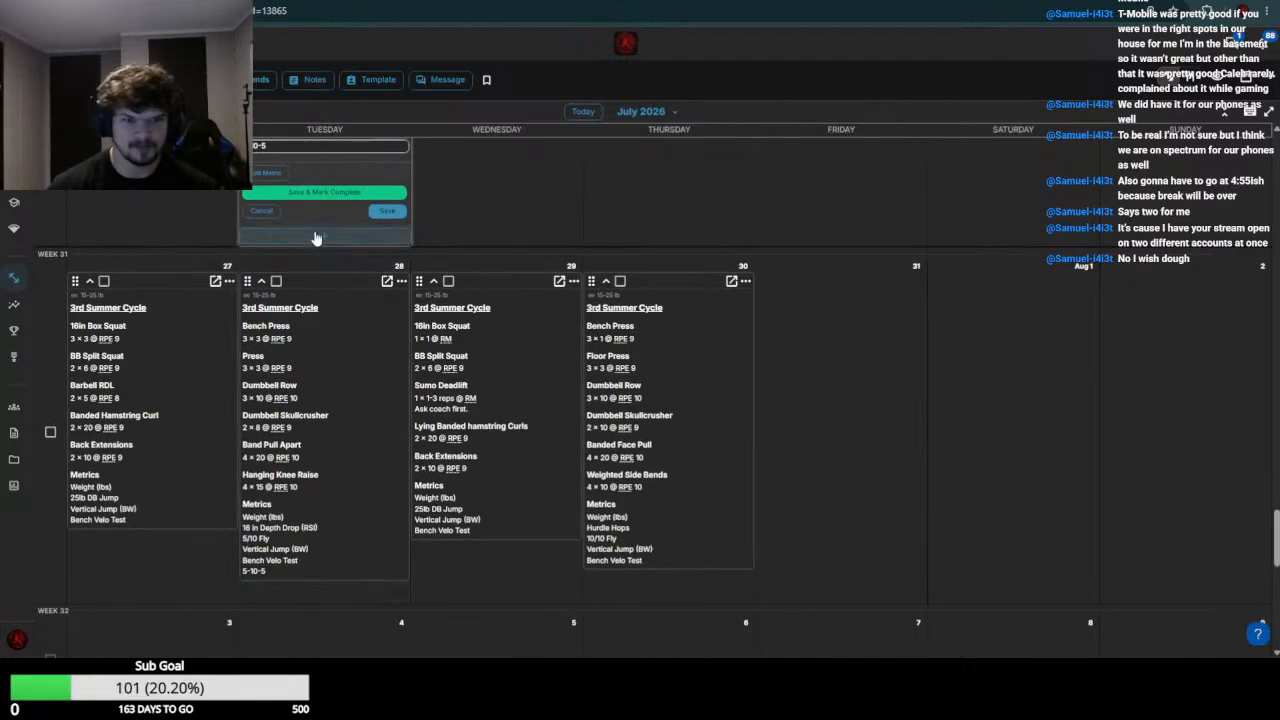
pyautogui.click(389, 213)
# Go to the next athlete's week 30 calendar and open the July 20 and July 21 workouts for editing
pyautogui.scroll(-5, 394, 229)
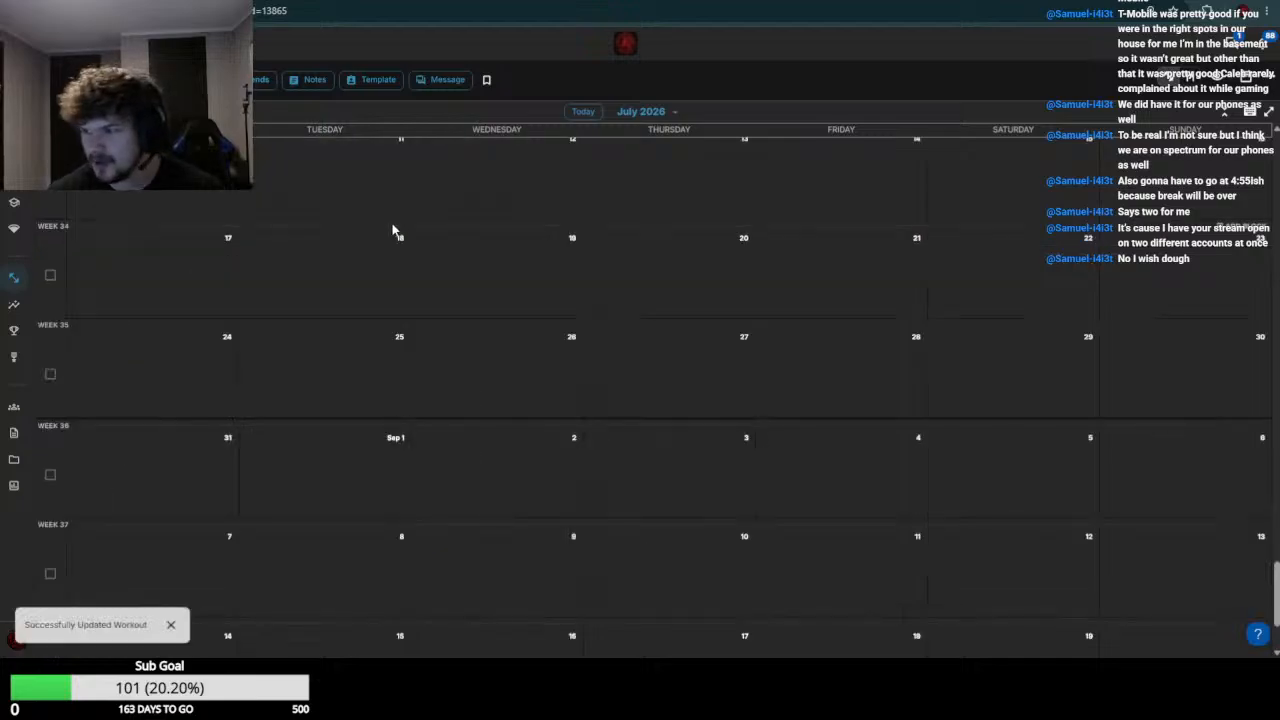
pyautogui.scroll(3, 140, 260)
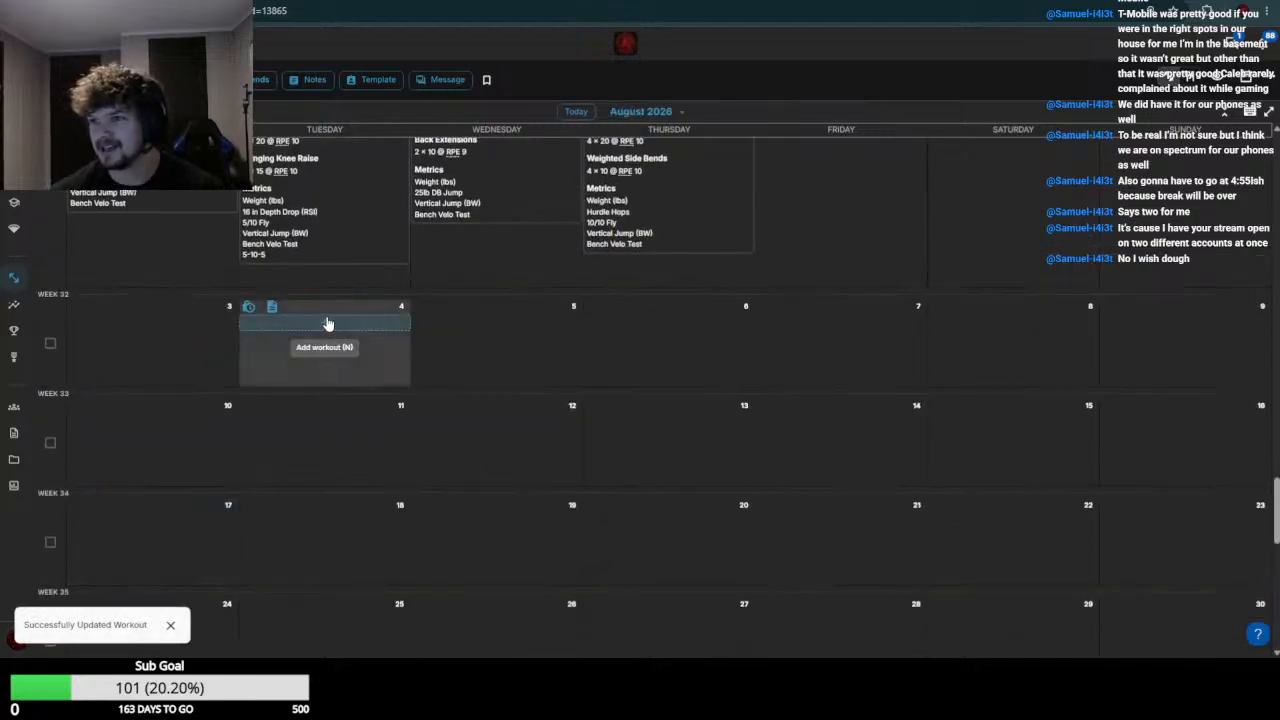
pyautogui.scroll(5, 172, 302)
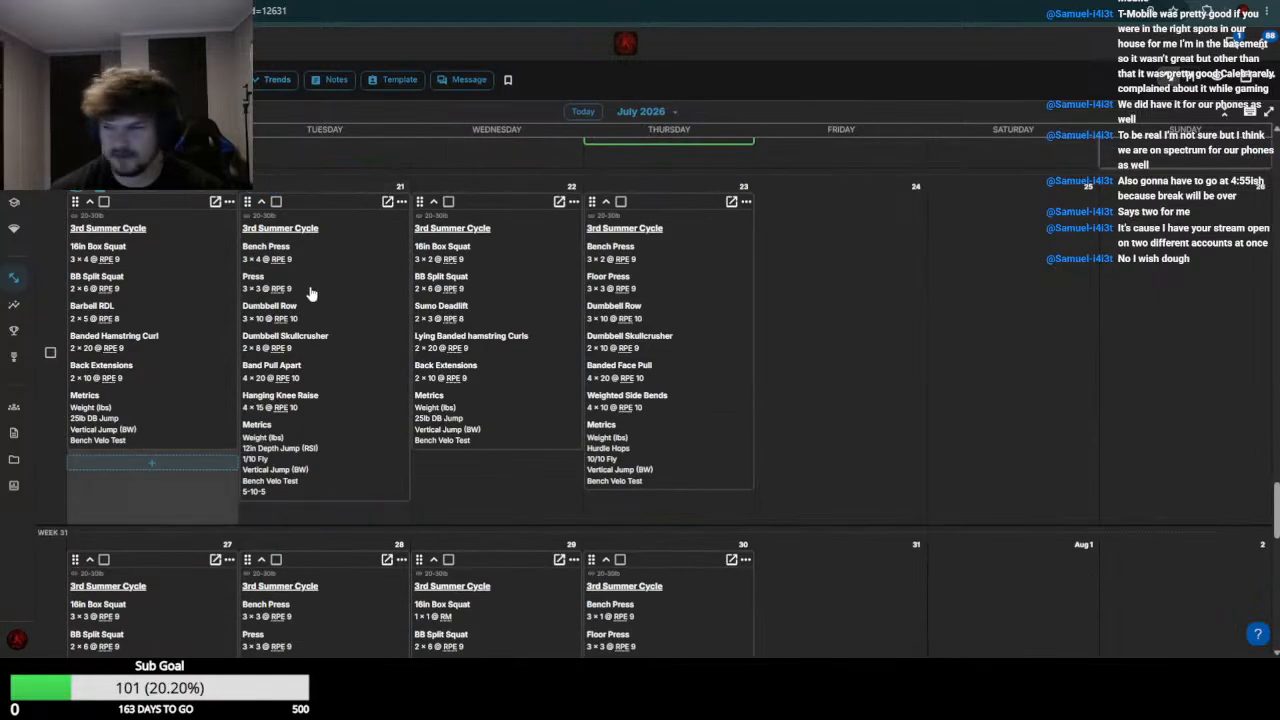
pyautogui.scroll(3, 167, 430)
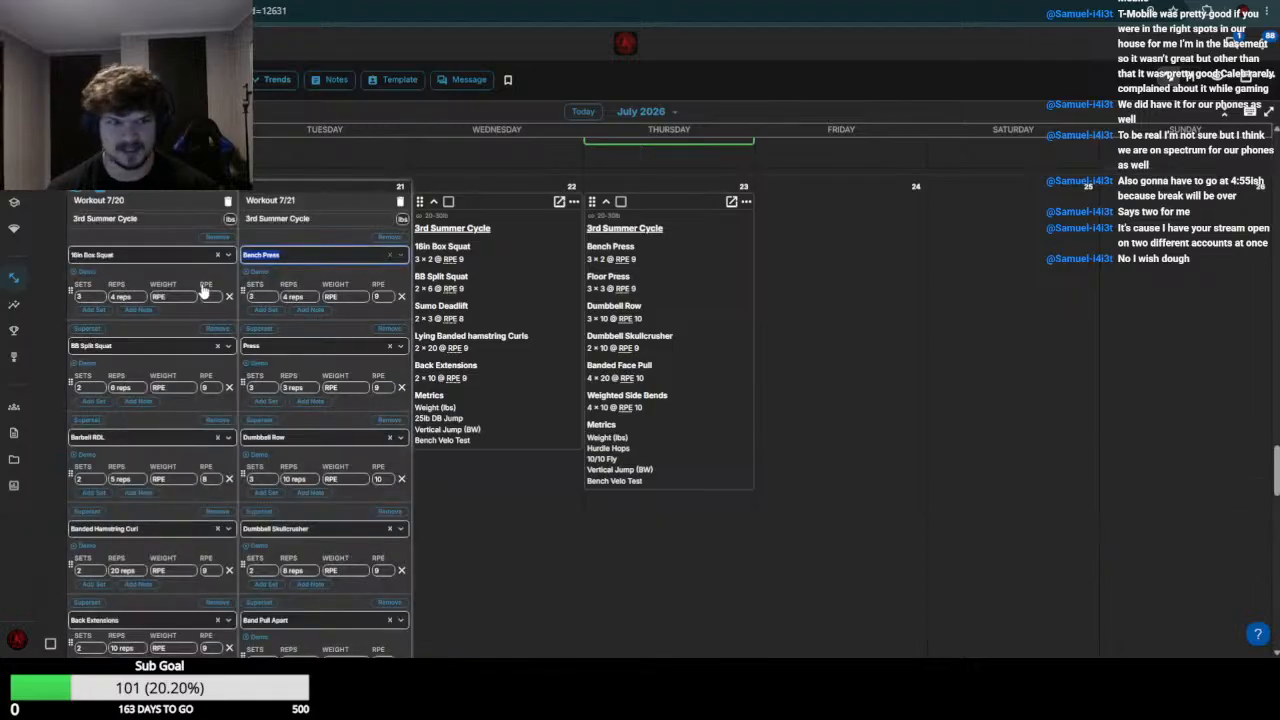
# Check the week 29 box squat entries and set the July 20 16in Box Squat weight to 175
pyautogui.scroll(-3, 167, 430)
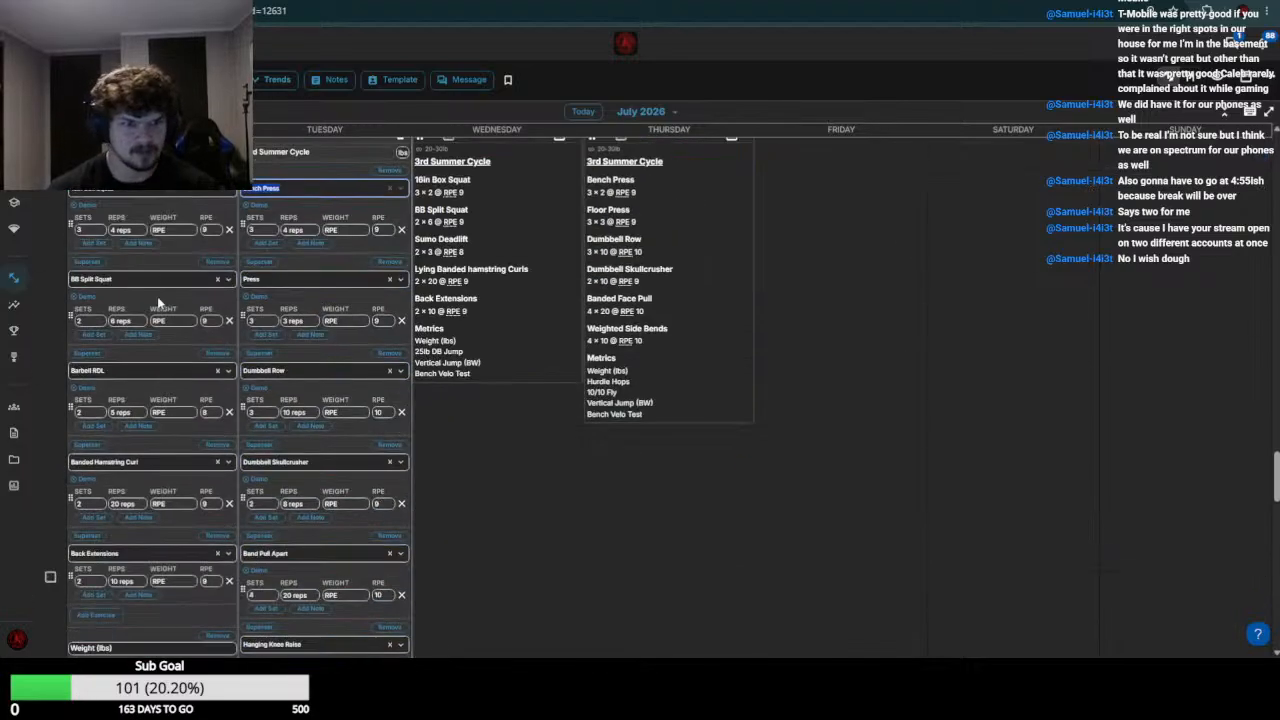
pyautogui.click(184, 231)
pyautogui.click(184, 231)
pyautogui.click(184, 231)
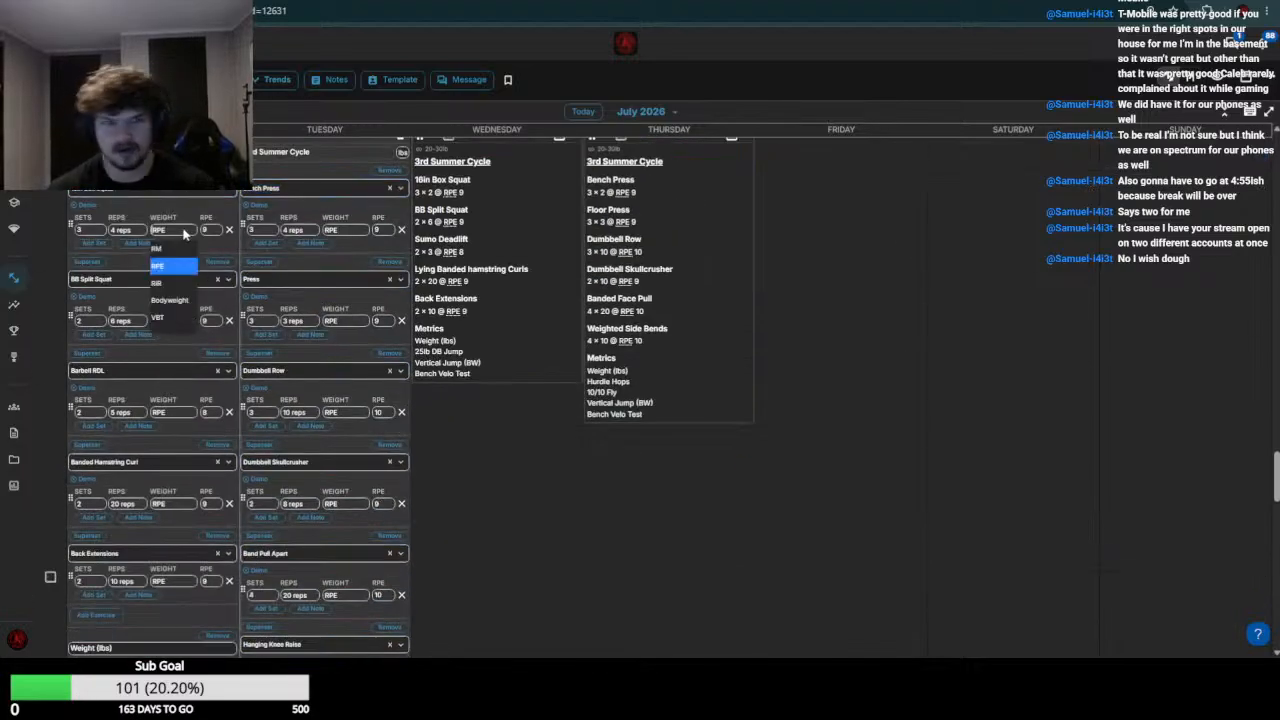
pyautogui.click(184, 231)
pyautogui.scroll(3, 183, 374)
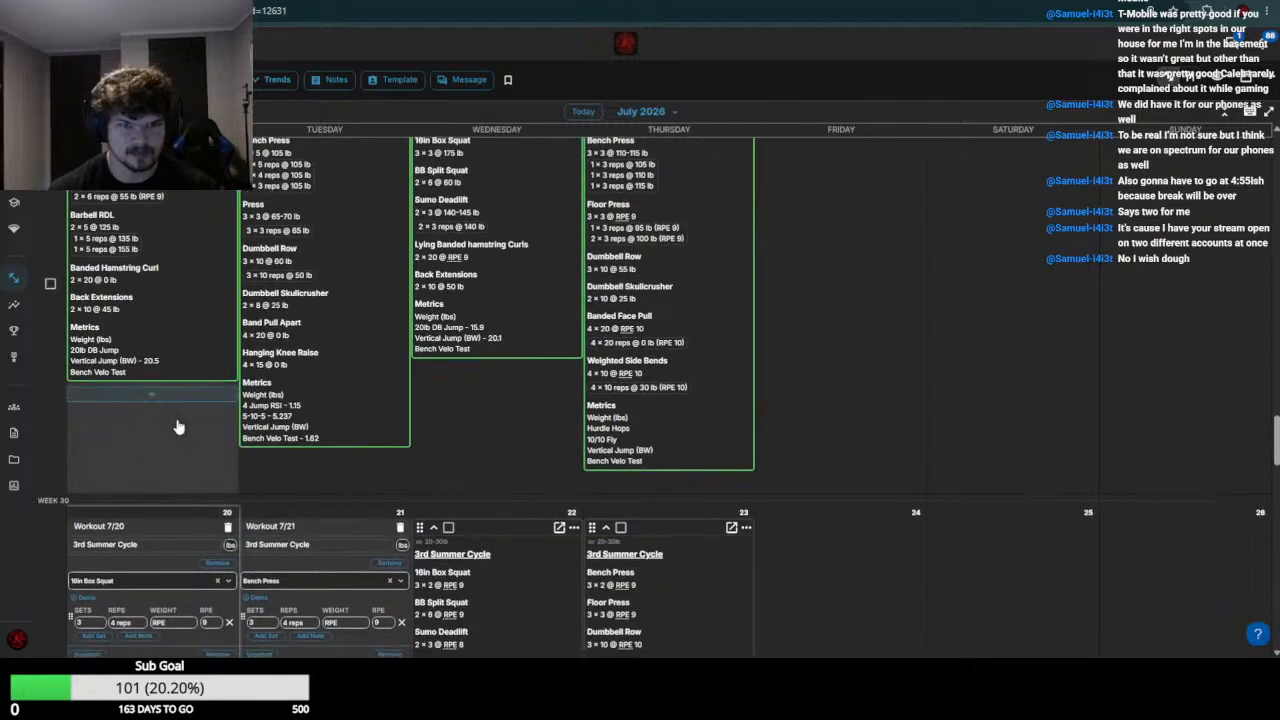
pyautogui.scroll(-2, 172, 415)
pyautogui.click(174, 430)
pyautogui.write('175')
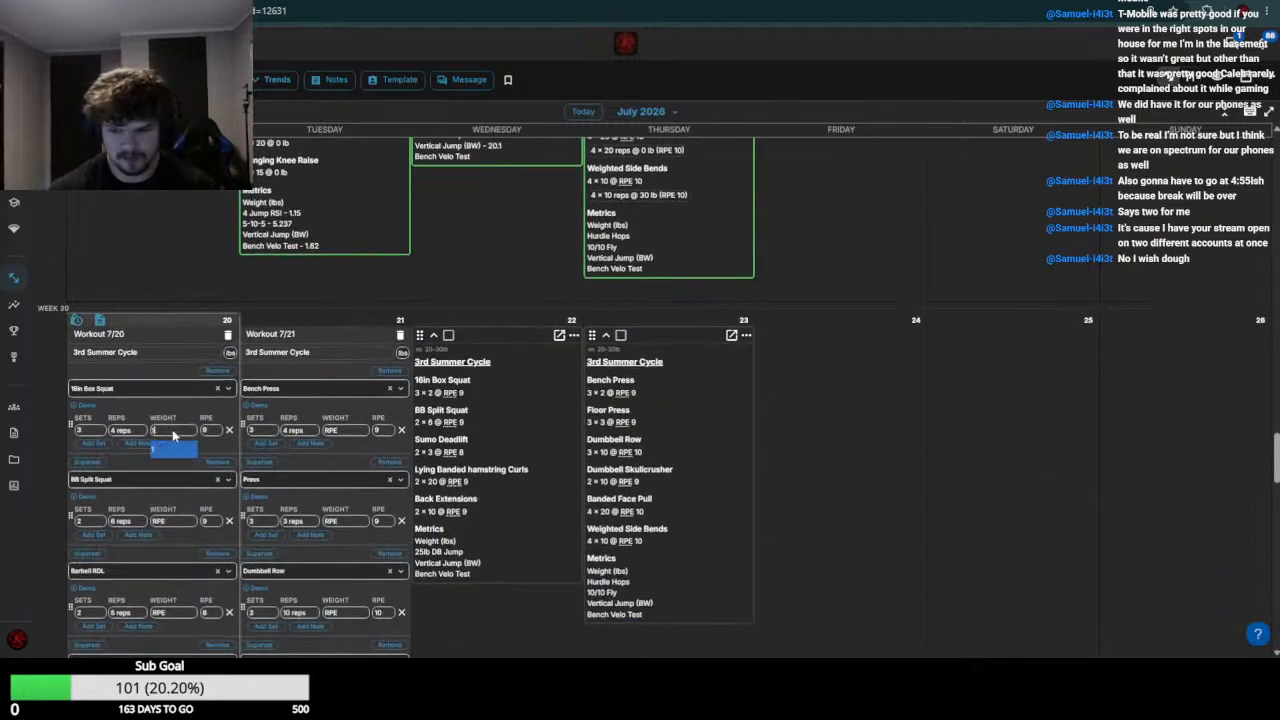
pyautogui.press('Return')
# Check the week 29 split squat results and set the July 20 BB Split Squat weight to 65
pyautogui.scroll(3, 172, 400)
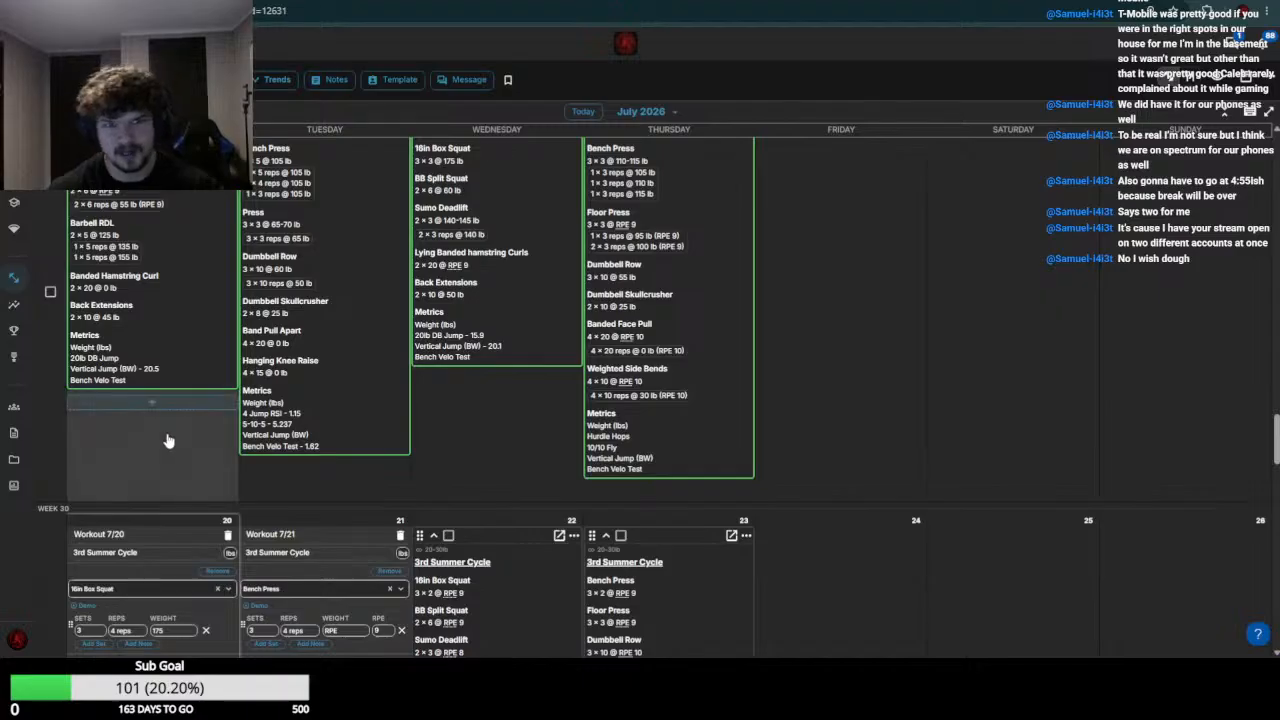
pyautogui.scroll(-4, 170, 345)
pyautogui.click(174, 388)
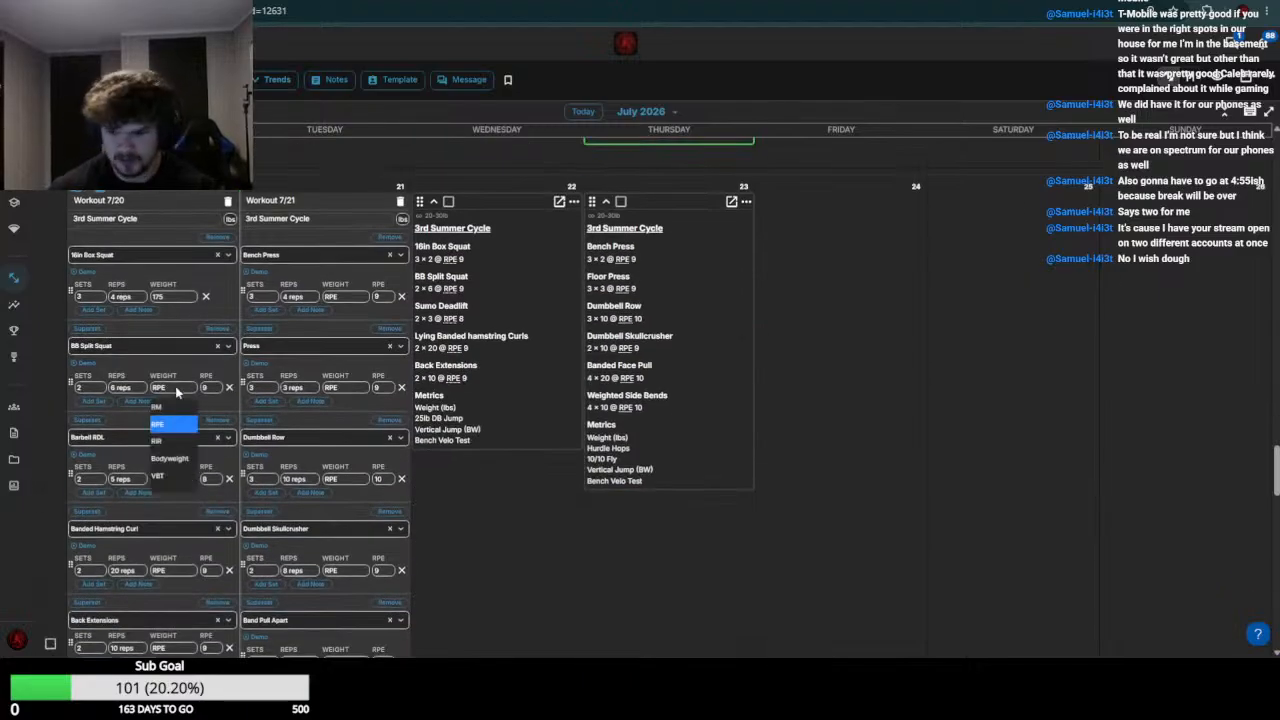
pyautogui.write('65')
pyautogui.press('Return')
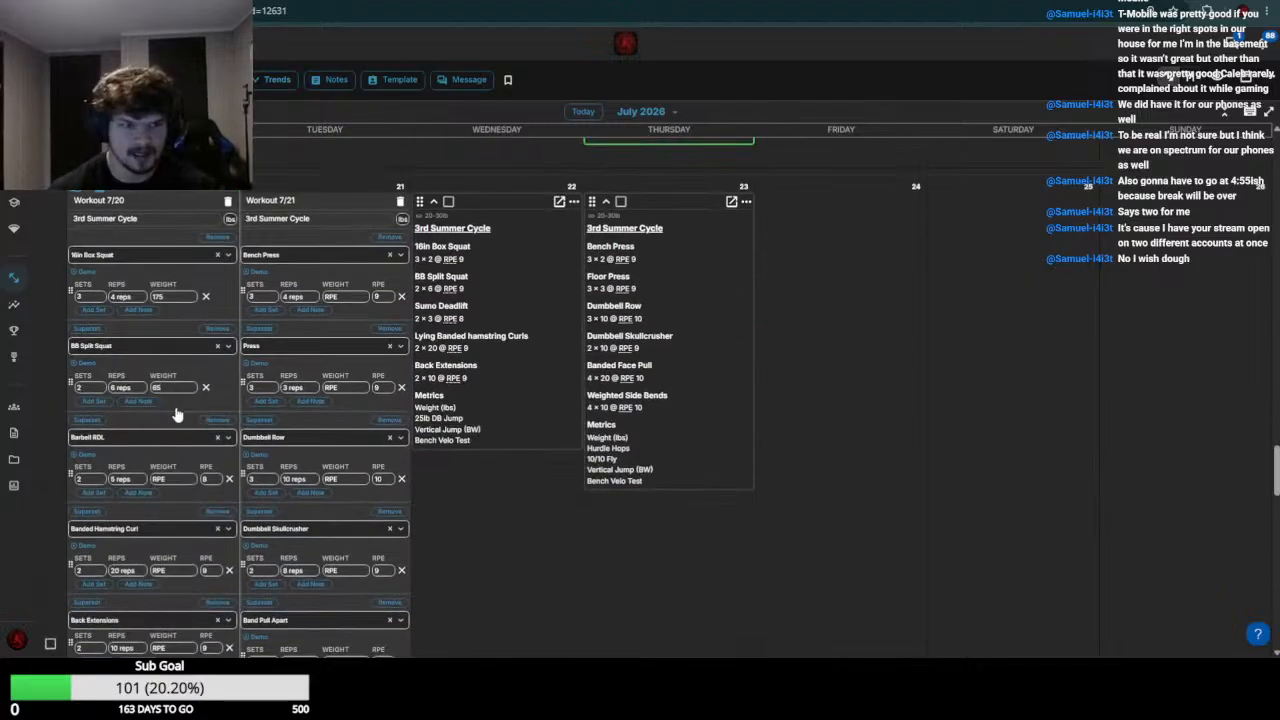
# Review the week 29 results, then set the July 20 Barbell RDL weight to 155 and Banded Hamstring Curl weight to 0
pyautogui.scroll(3, 172, 405)
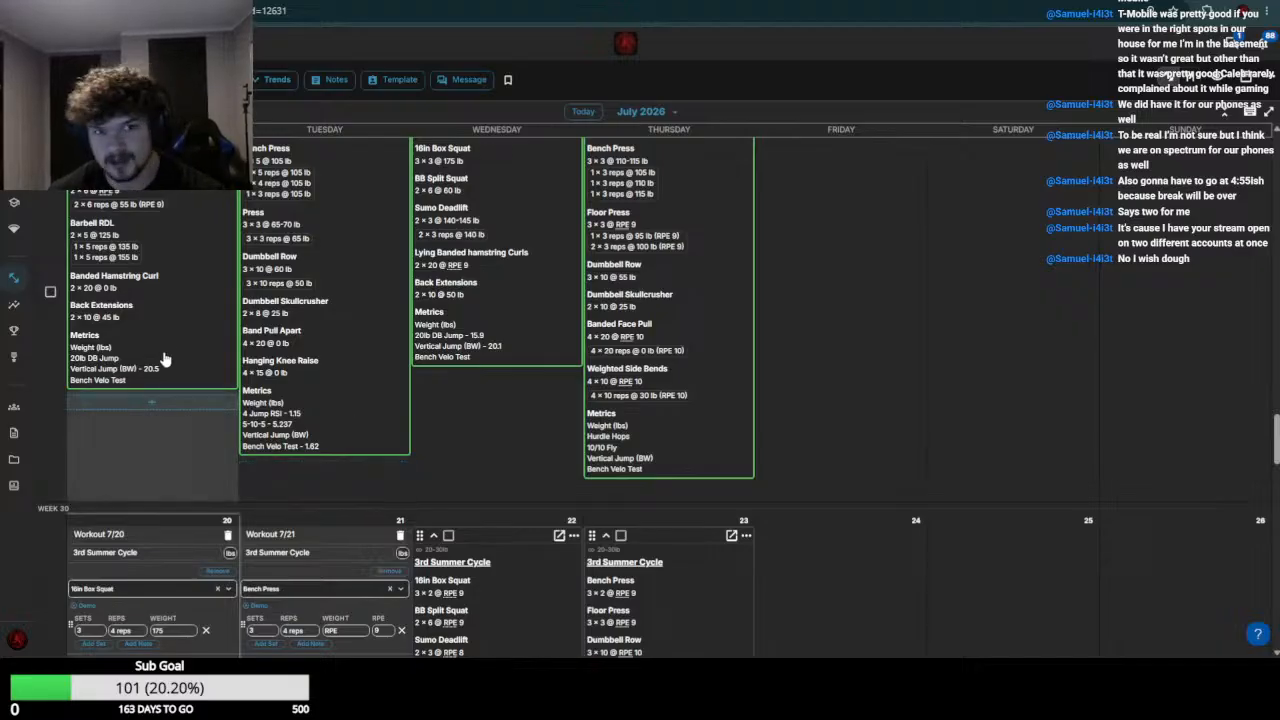
pyautogui.scroll(-3, 143, 378)
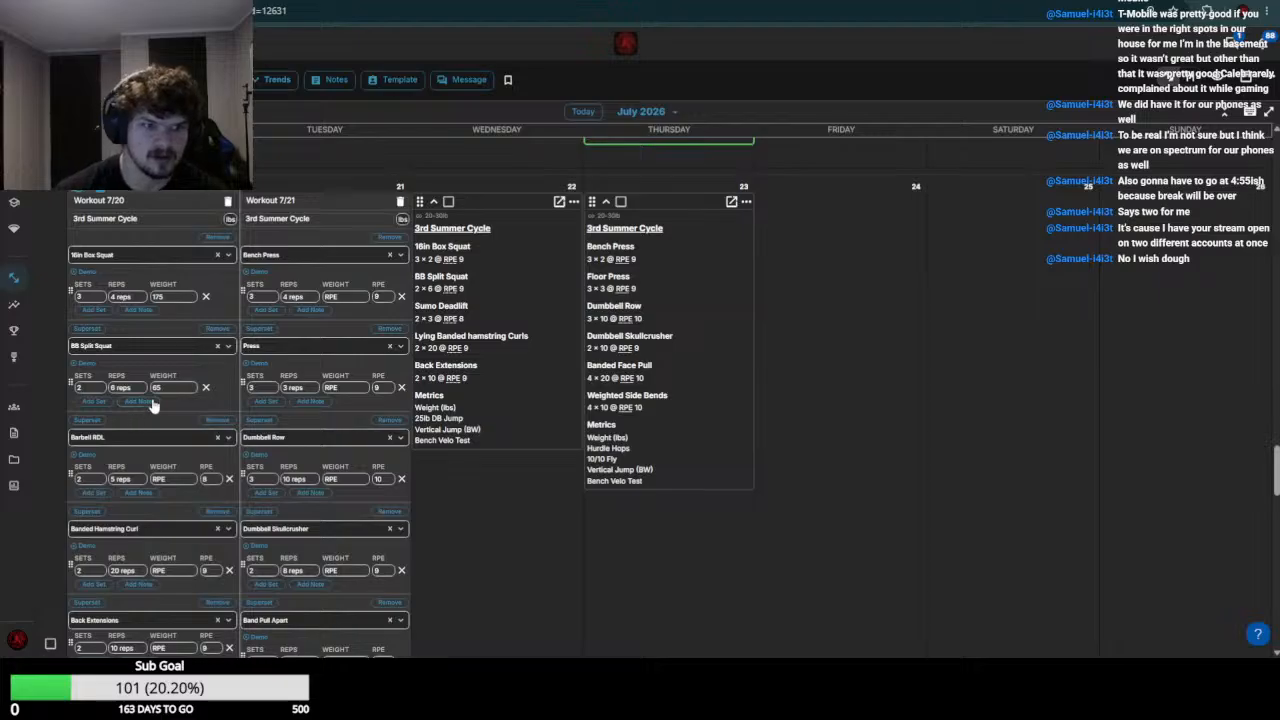
pyautogui.scroll(4, 178, 415)
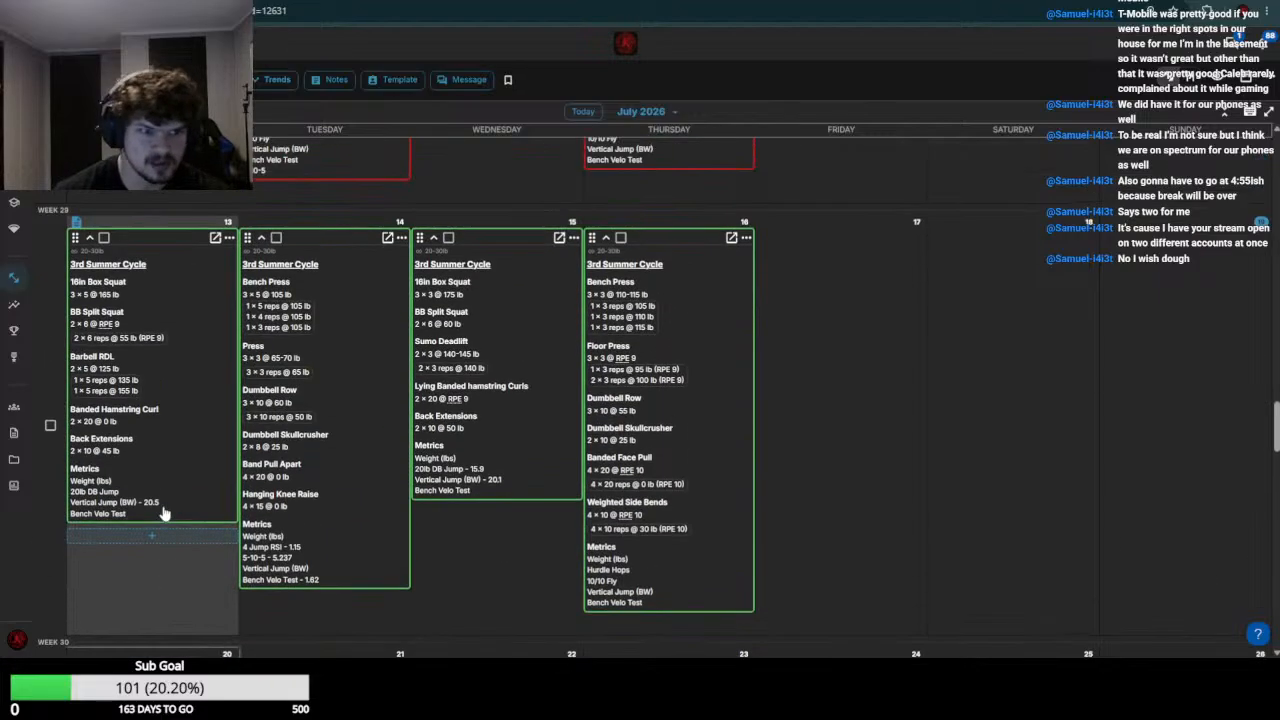
pyautogui.scroll(-5, 163, 517)
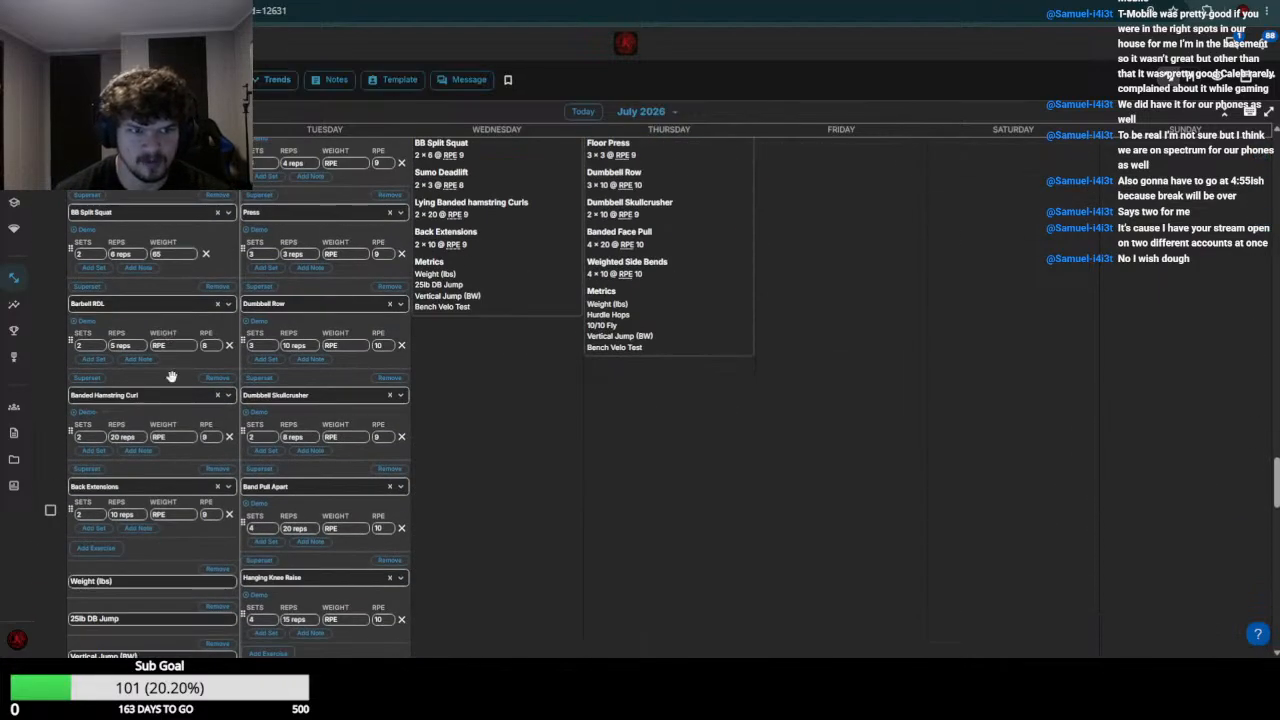
pyautogui.click(179, 346)
pyautogui.write('155')
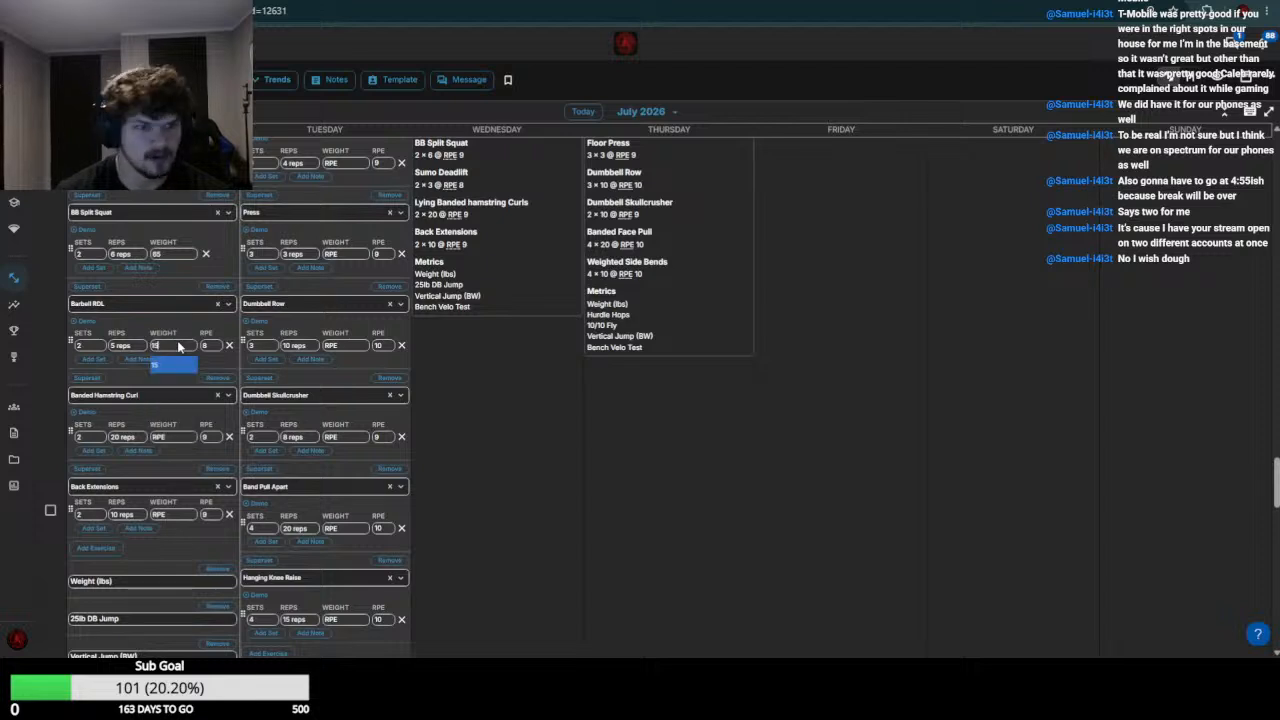
pyautogui.press('Return')
pyautogui.click(179, 437)
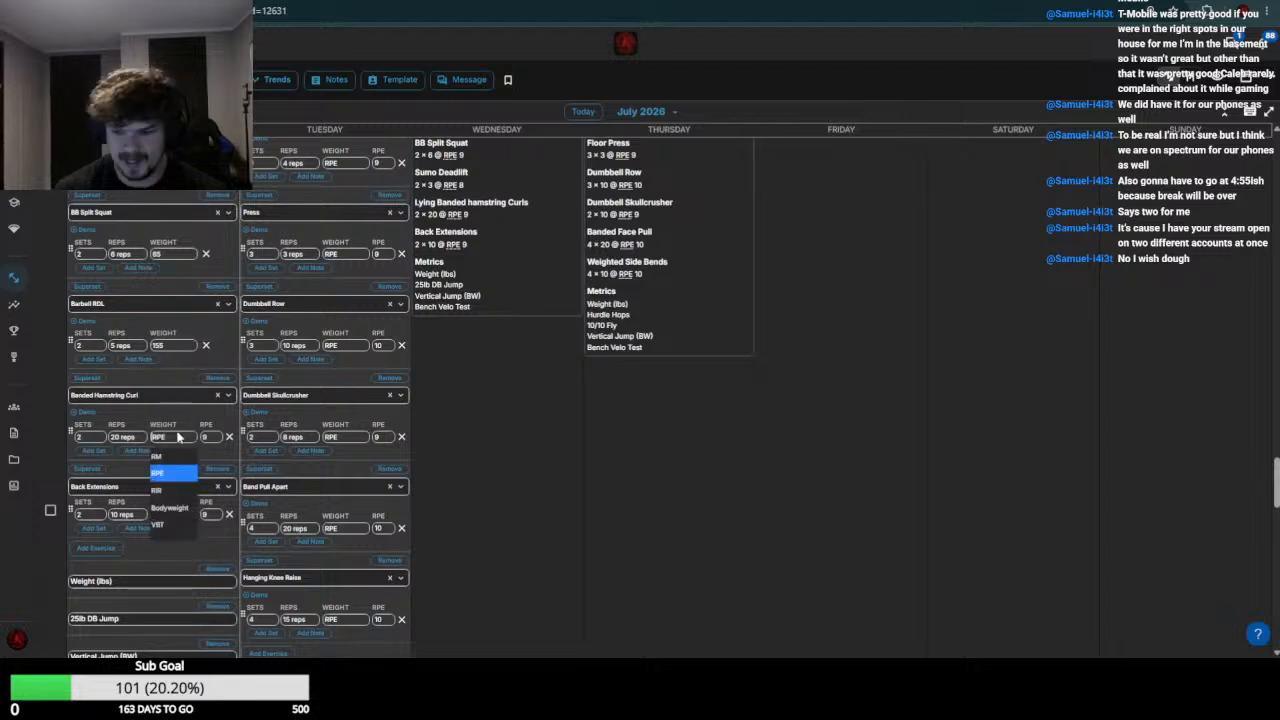
pyautogui.write('0')
# Check the week 29 back extensions, set the July 20 Back Extensions weight to 55, and save the workout
pyautogui.scroll(-1, 43, 505)
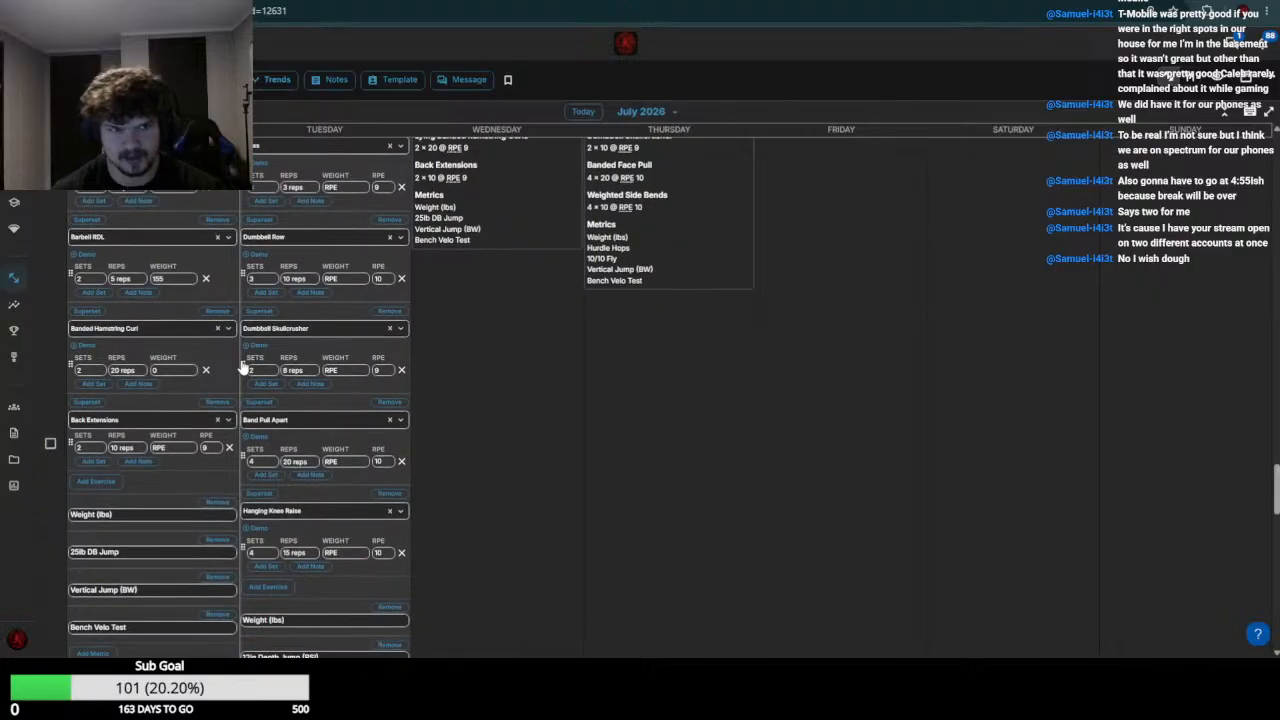
pyautogui.scroll(8, 230, 370)
pyautogui.scroll(-3, 178, 401)
pyautogui.scroll(3, 178, 395)
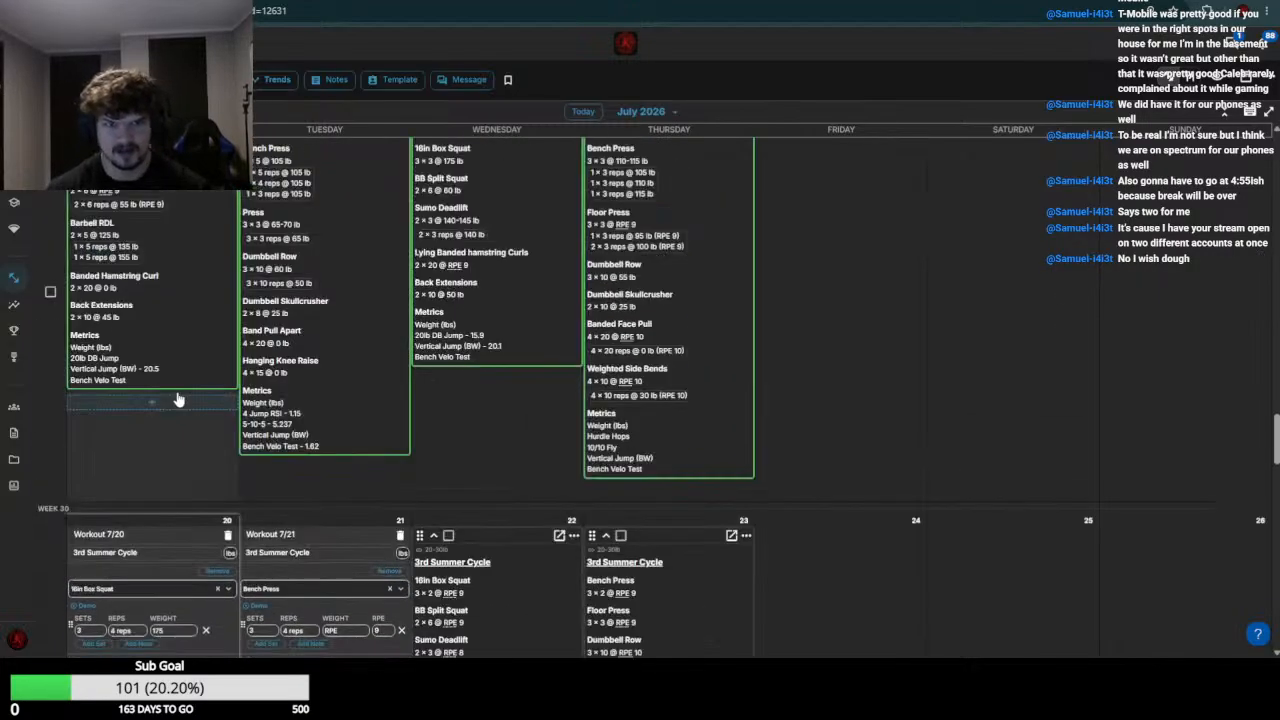
pyautogui.scroll(-7, 178, 390)
pyautogui.click(166, 381)
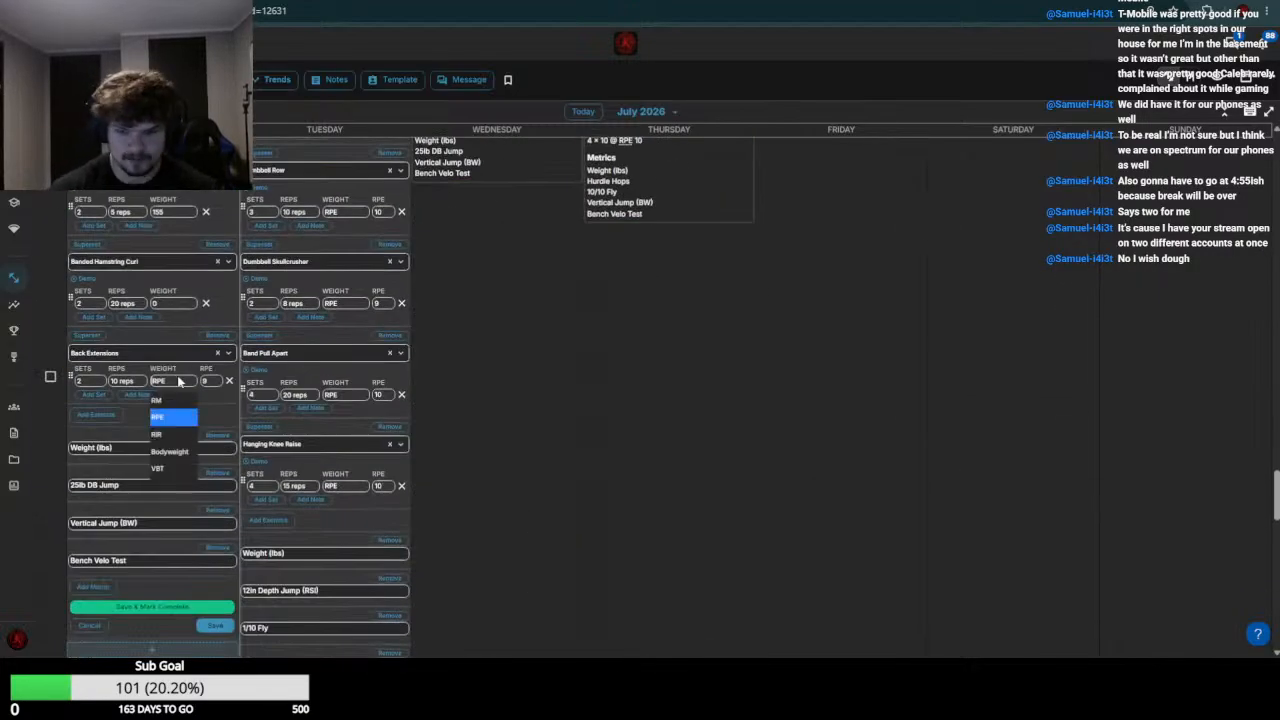
pyautogui.write('55')
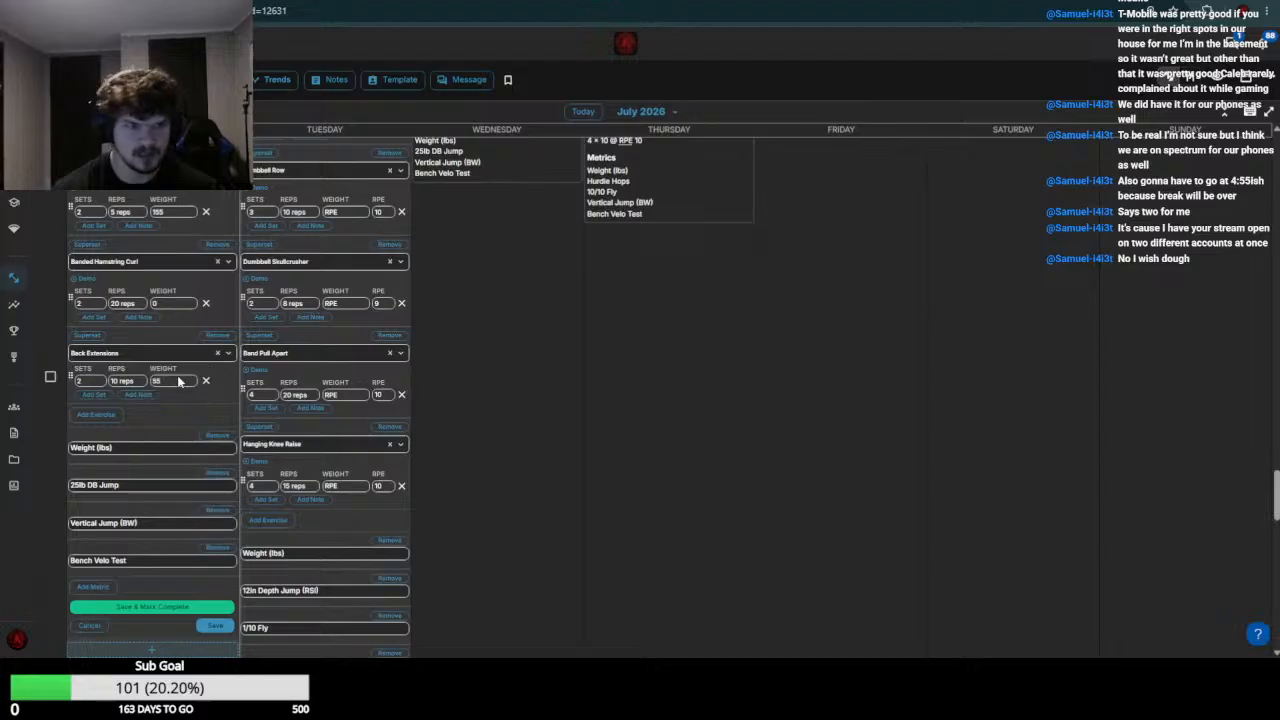
pyautogui.click(210, 627)
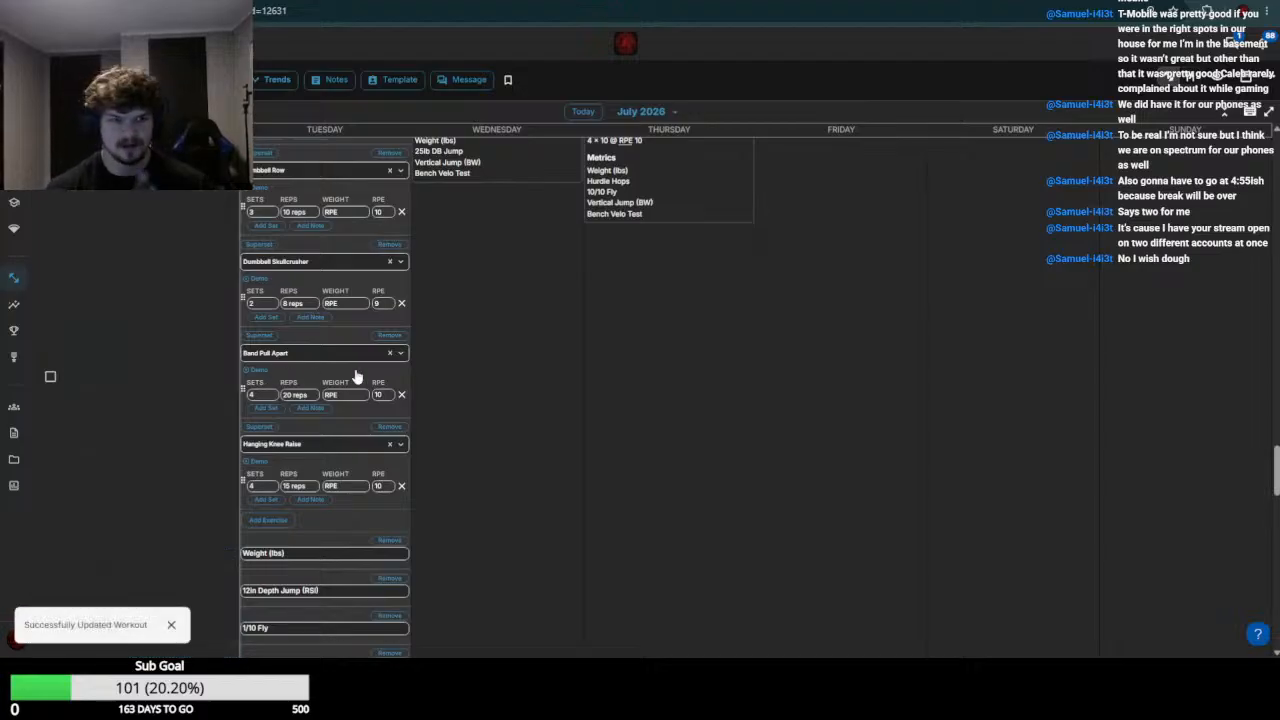
# Compare the week 29 bench press results and set the July 21 Bench Press weight to 110-115
pyautogui.scroll(2, 414, 383)
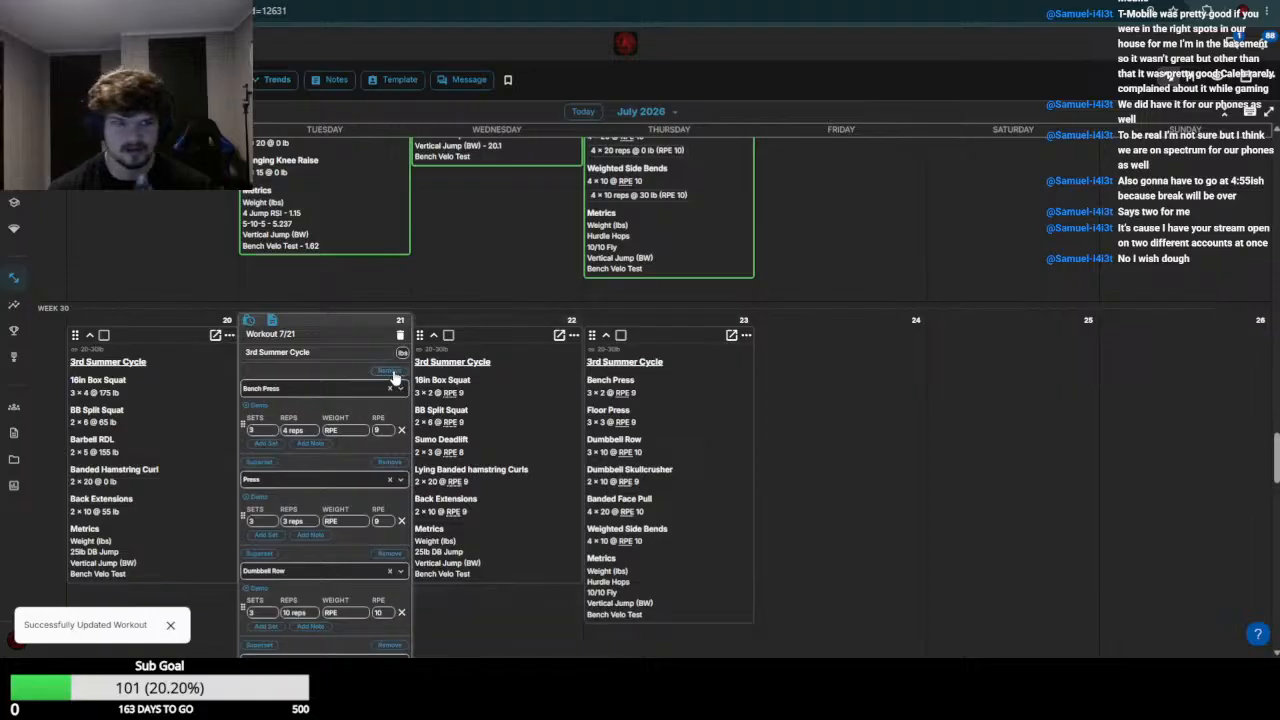
pyautogui.scroll(5, 390, 385)
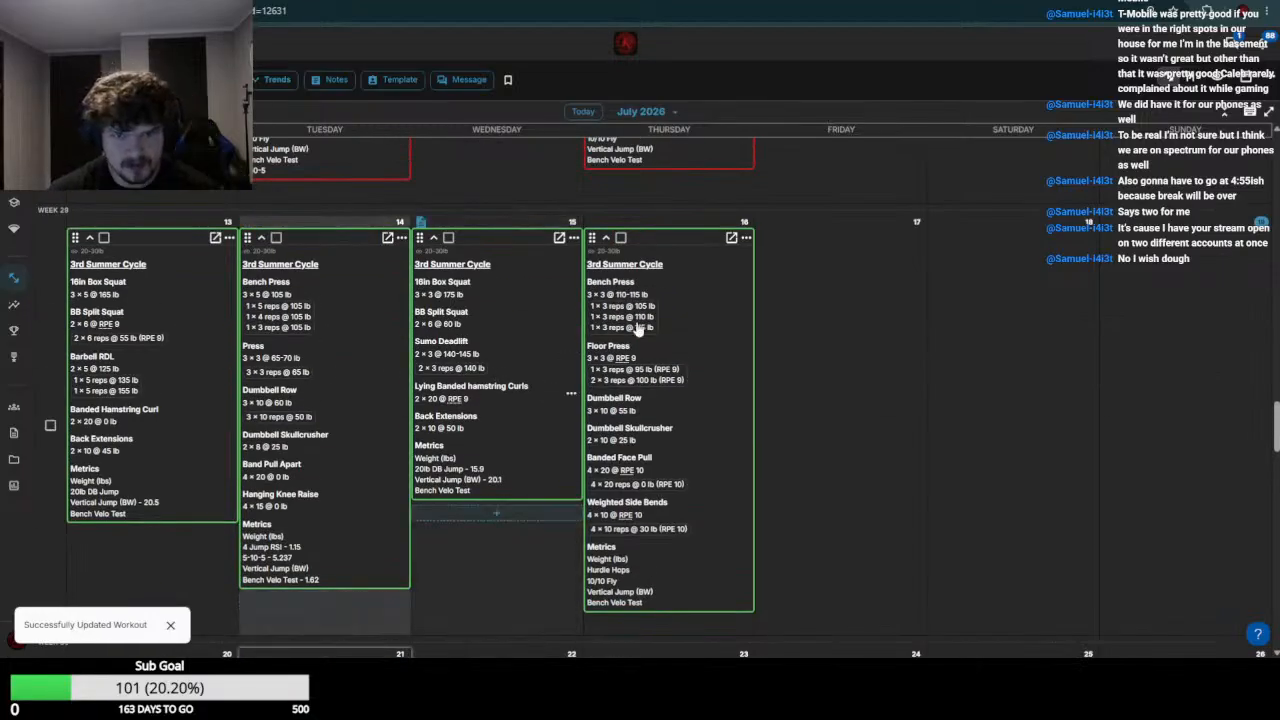
pyautogui.scroll(-3, 420, 381)
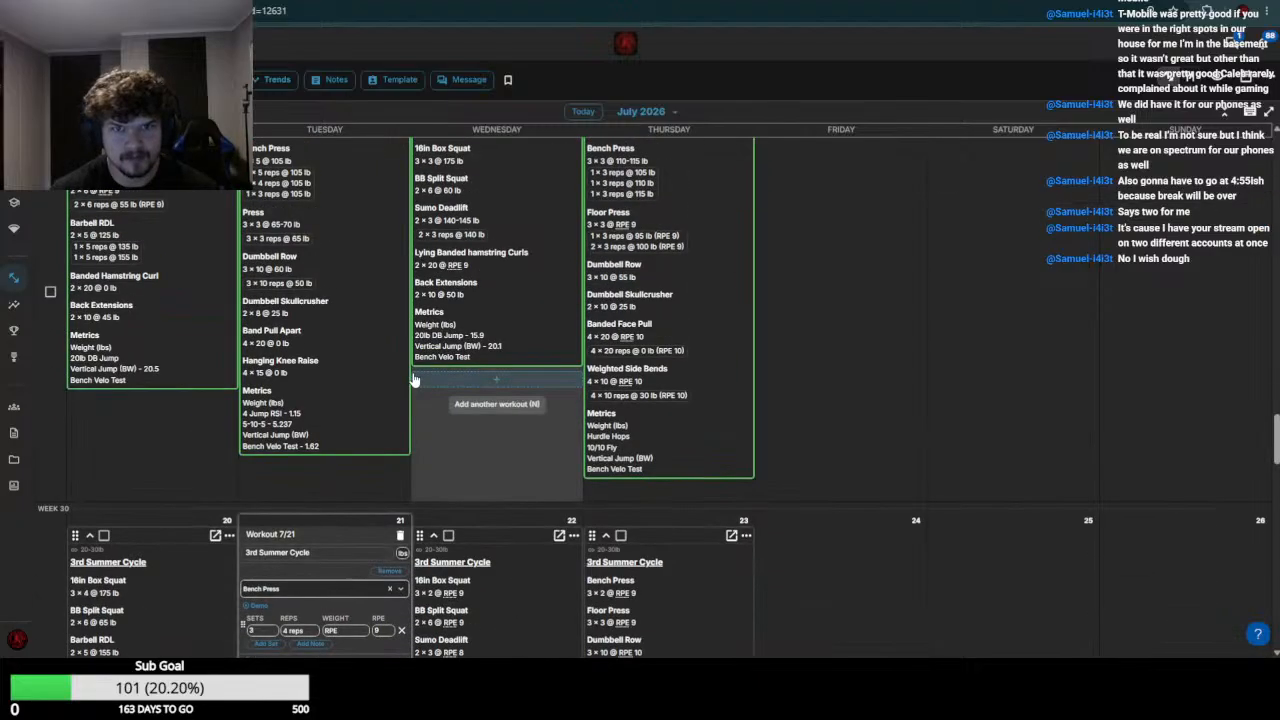
pyautogui.click(335, 290)
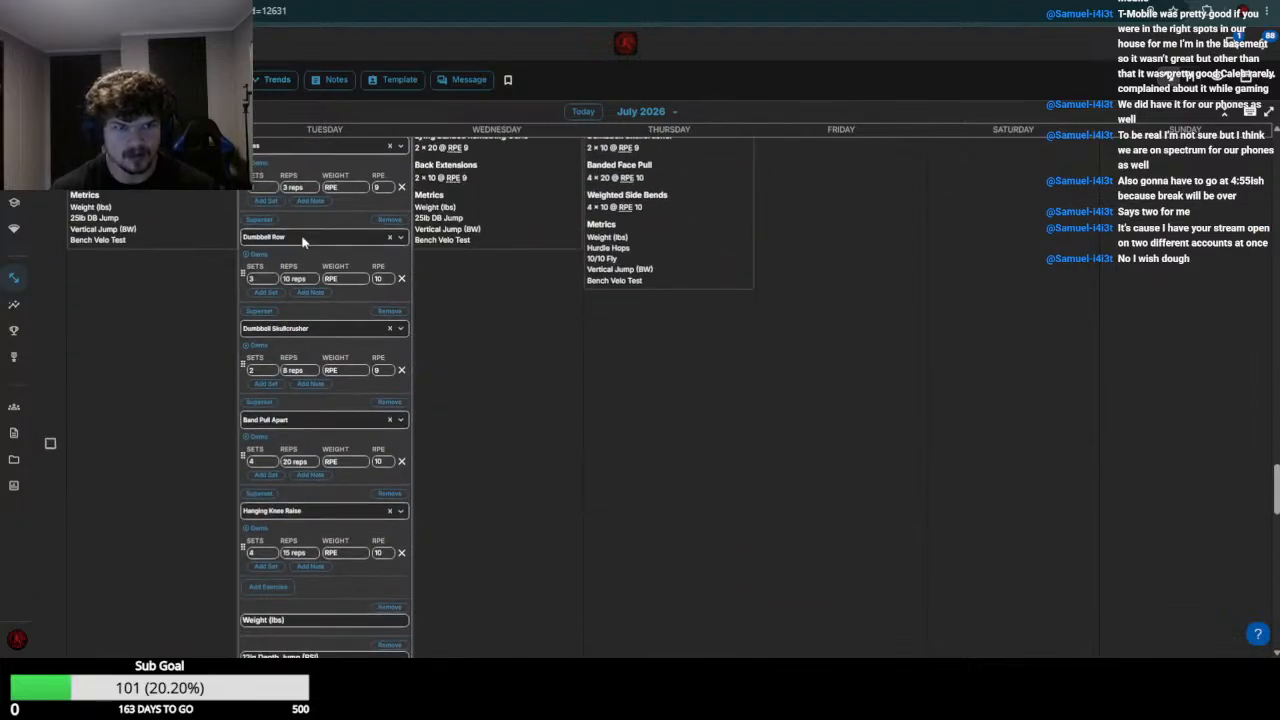
pyautogui.scroll(3, 364, 275)
pyautogui.click(352, 232)
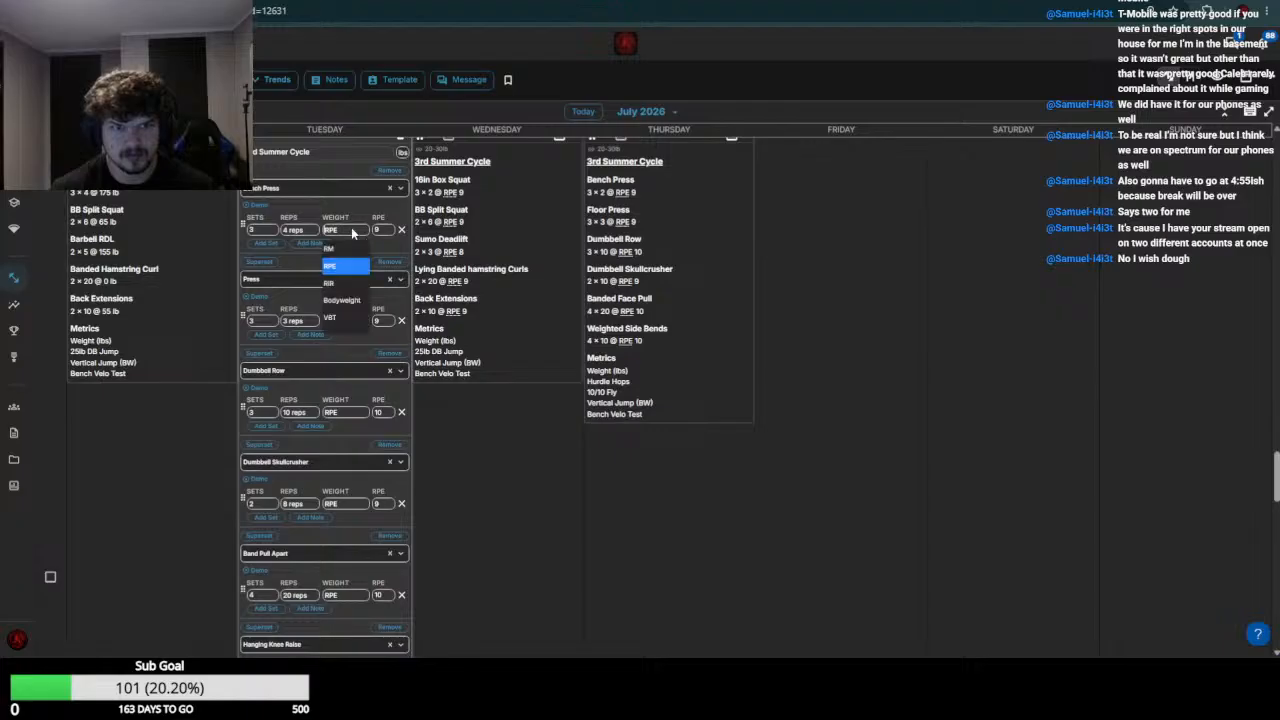
pyautogui.write('110')
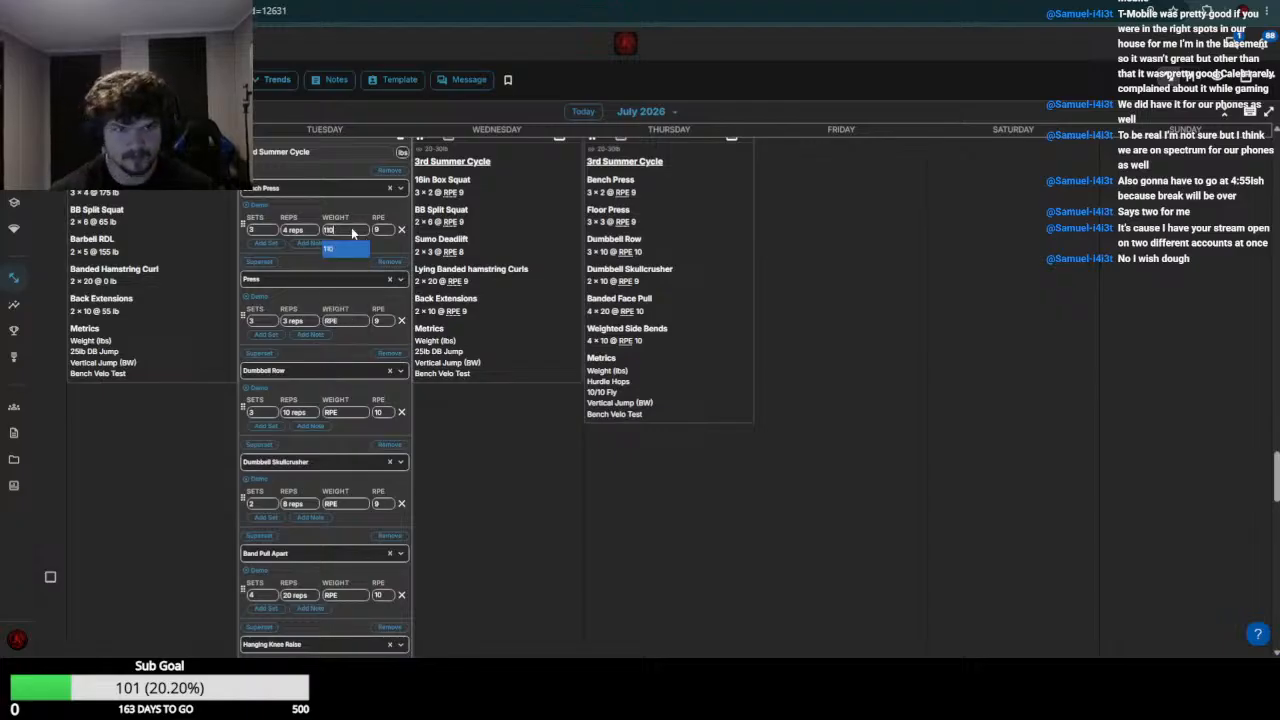
pyautogui.press('Return')
pyautogui.click(351, 233)
pyautogui.write('-115')
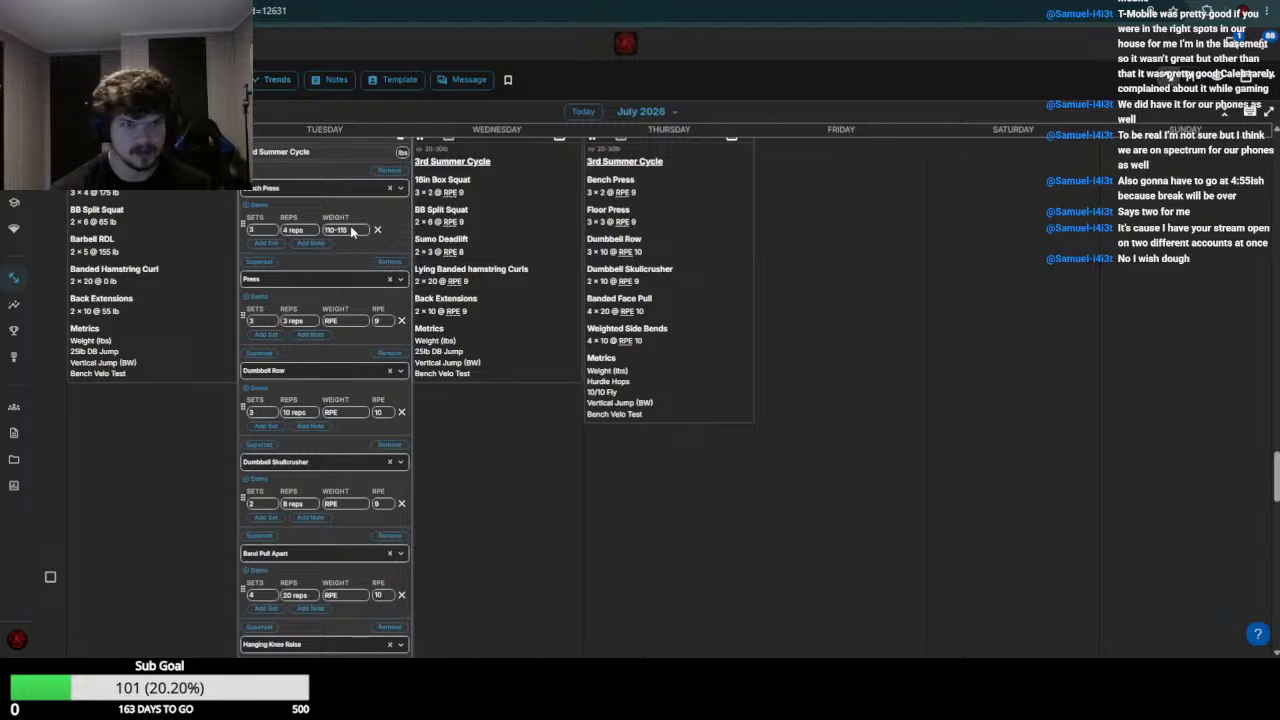
pyautogui.press('Return')
# Check the week 29 Press entry and set the July 21 Press weight to 70
pyautogui.scroll(4, 345, 233)
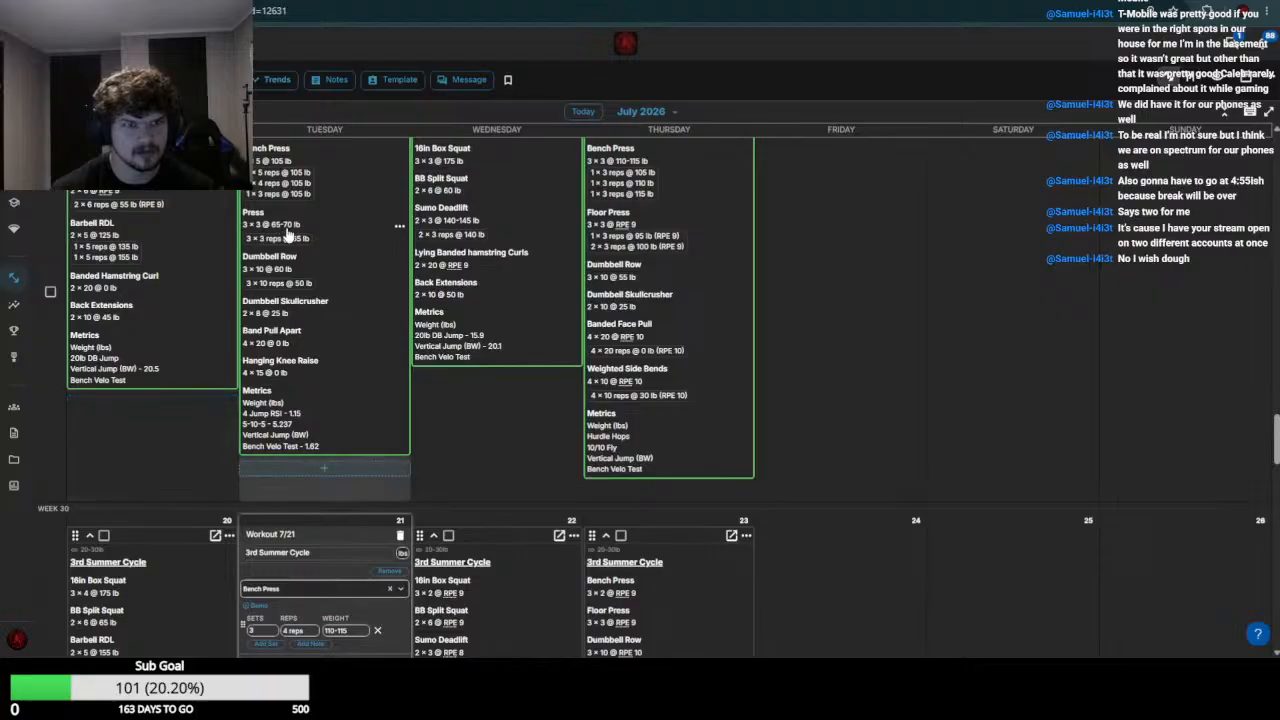
pyautogui.scroll(-5, 287, 258)
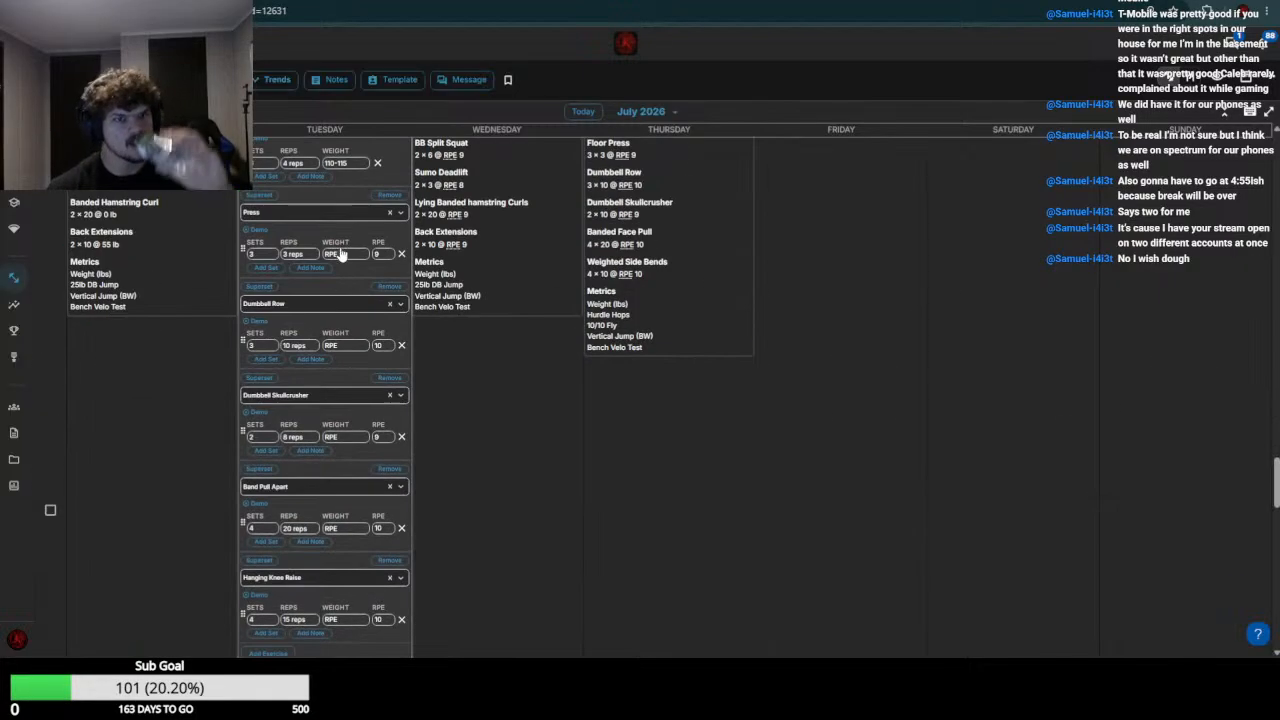
pyautogui.click(343, 256)
pyautogui.write('70')
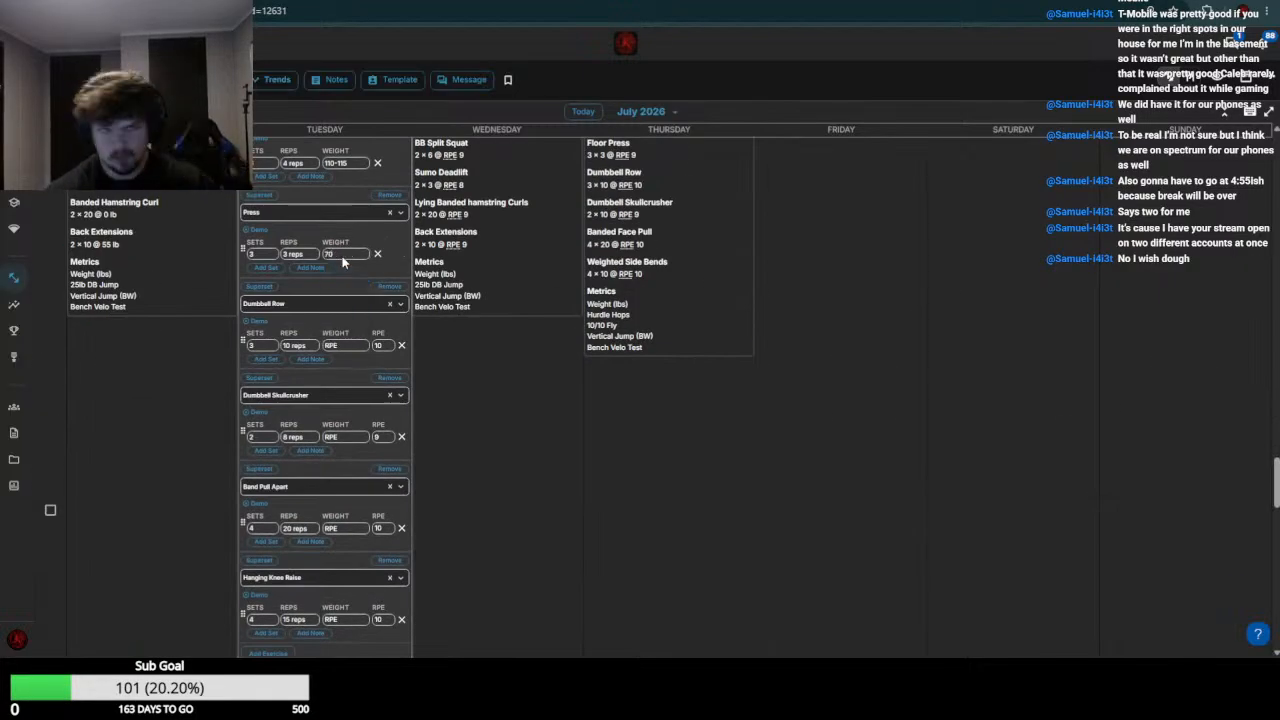
# Review both week 29 Dumbbell Row entries and set the July 21 Dumbbell Row weight to 60
pyautogui.scroll(4, 337, 279)
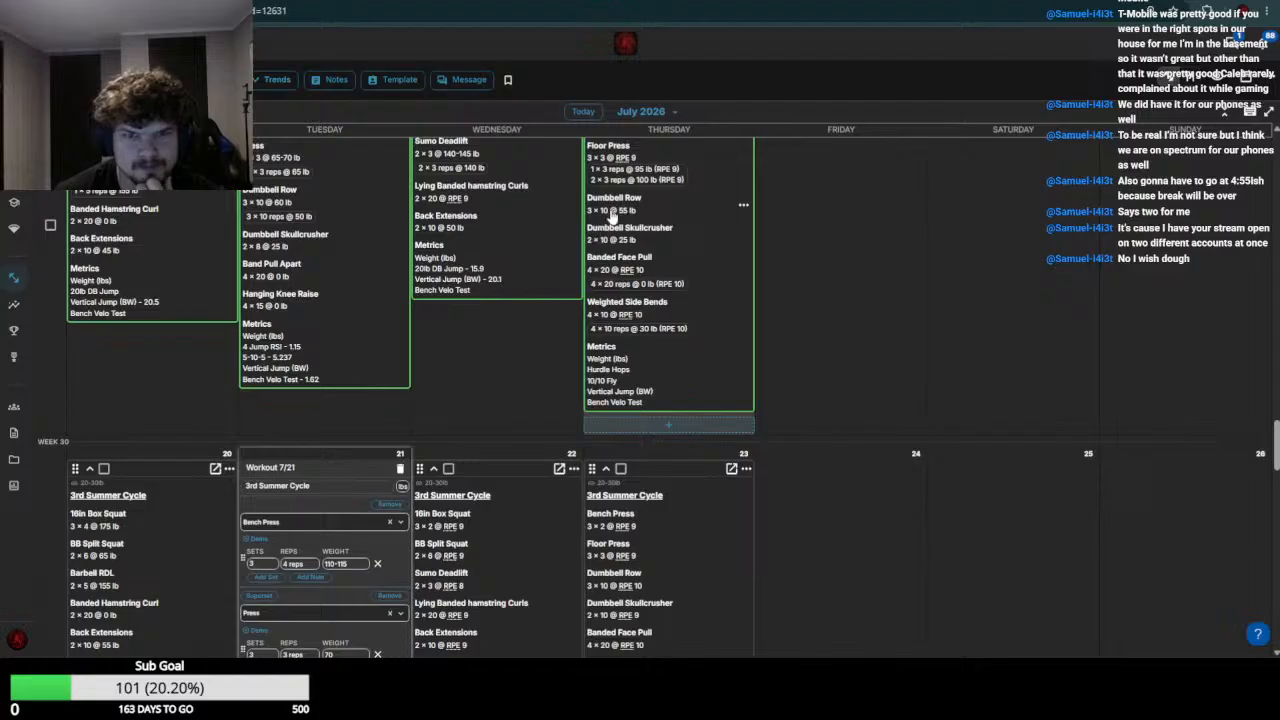
pyautogui.scroll(-3, 386, 391)
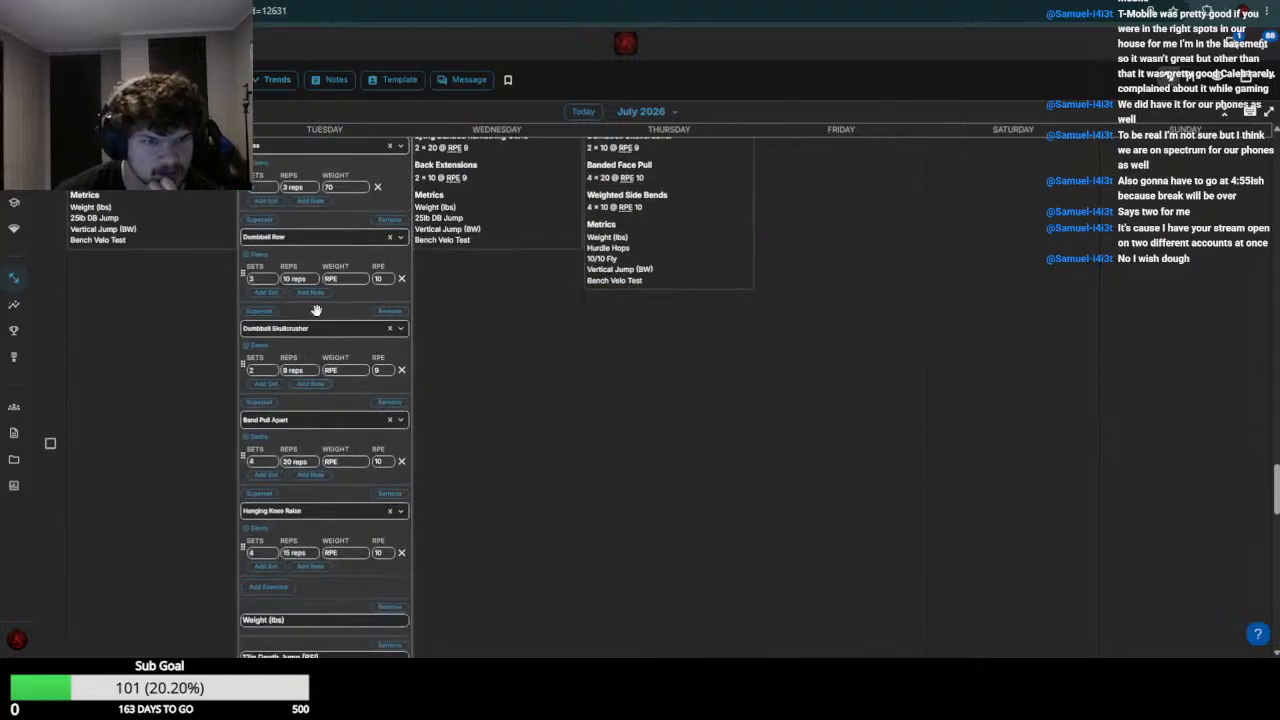
pyautogui.scroll(6, 330, 404)
pyautogui.scroll(-5, 340, 407)
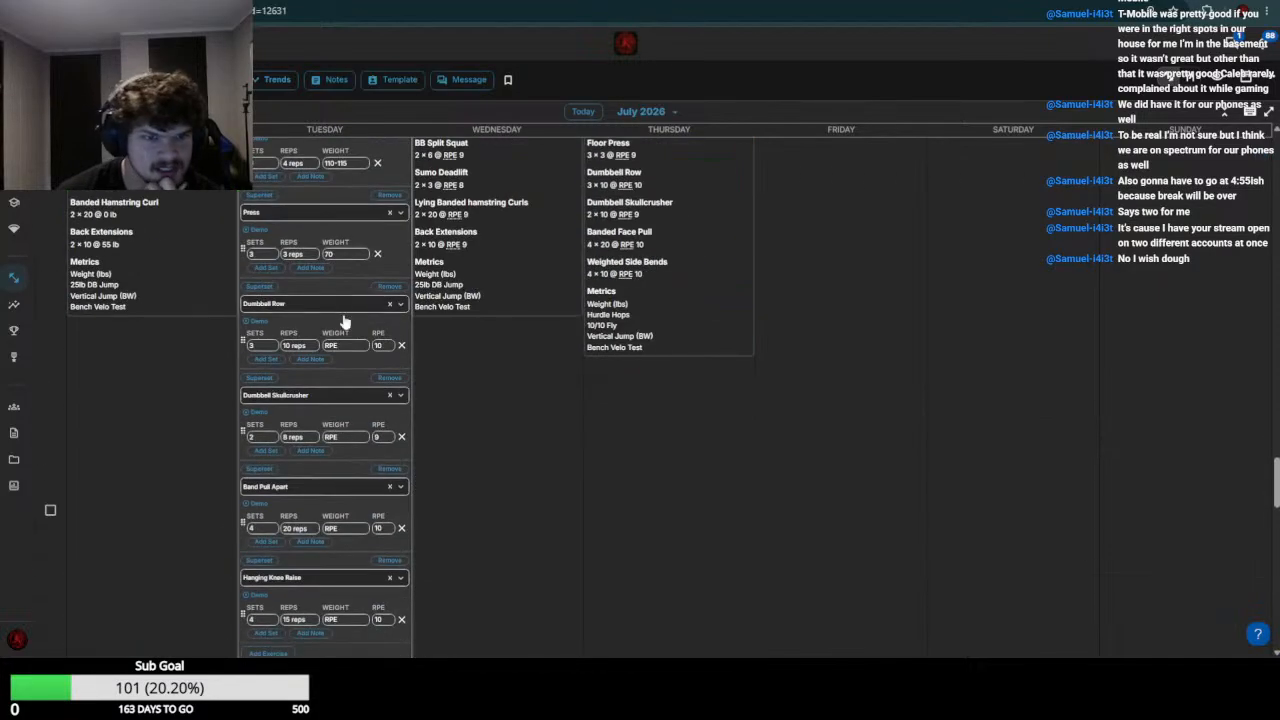
pyautogui.click(353, 346)
pyautogui.write('60')
pyautogui.press('Return')
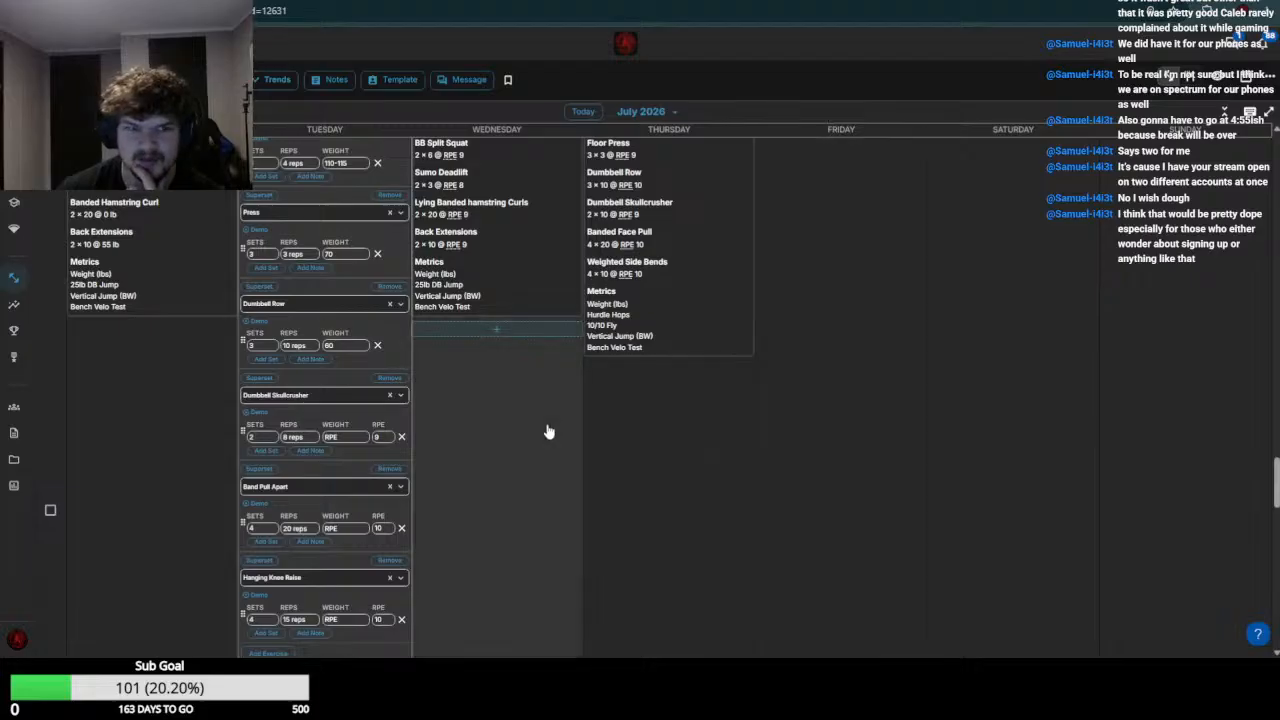
# Check the week 29 skullcrusher entries and set the July 21 Dumbbell Skullcrusher weight to 25-30
pyautogui.scroll(3, 428, 446)
pyautogui.scroll(4, 425, 449)
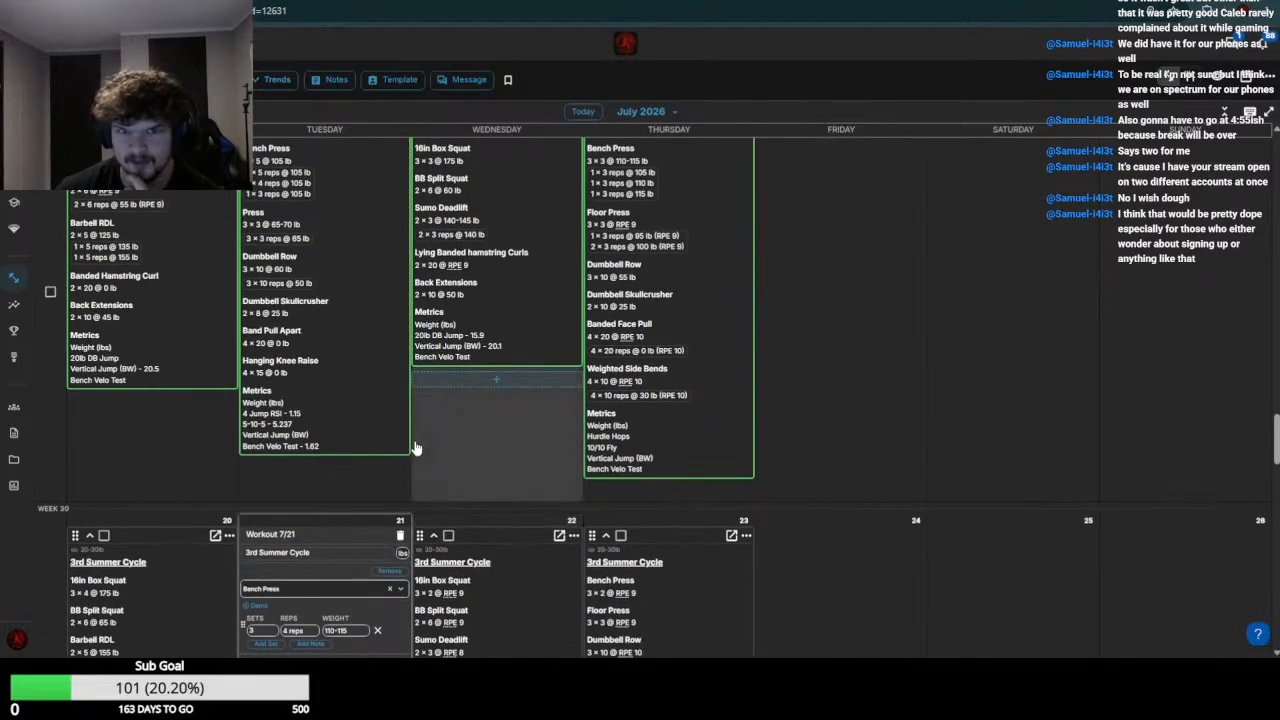
pyautogui.scroll(-7, 318, 398)
pyautogui.click(350, 438)
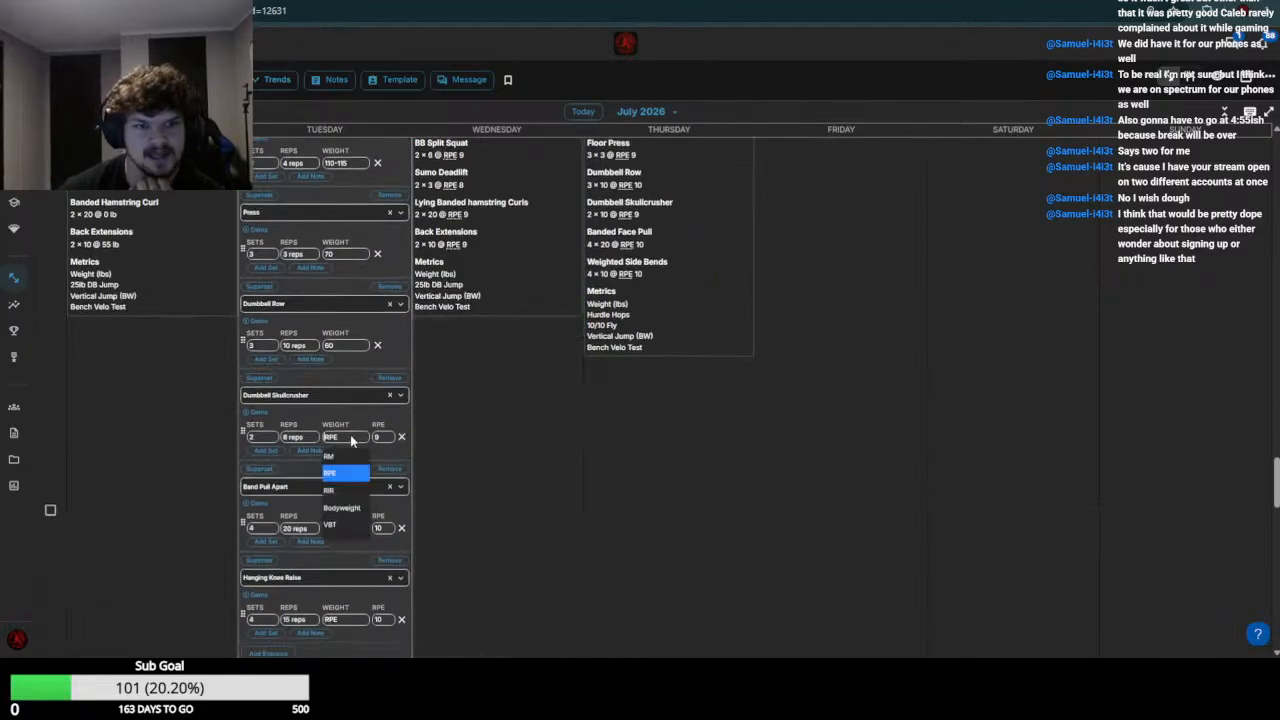
pyautogui.write('25-30')
pyautogui.press('Return')
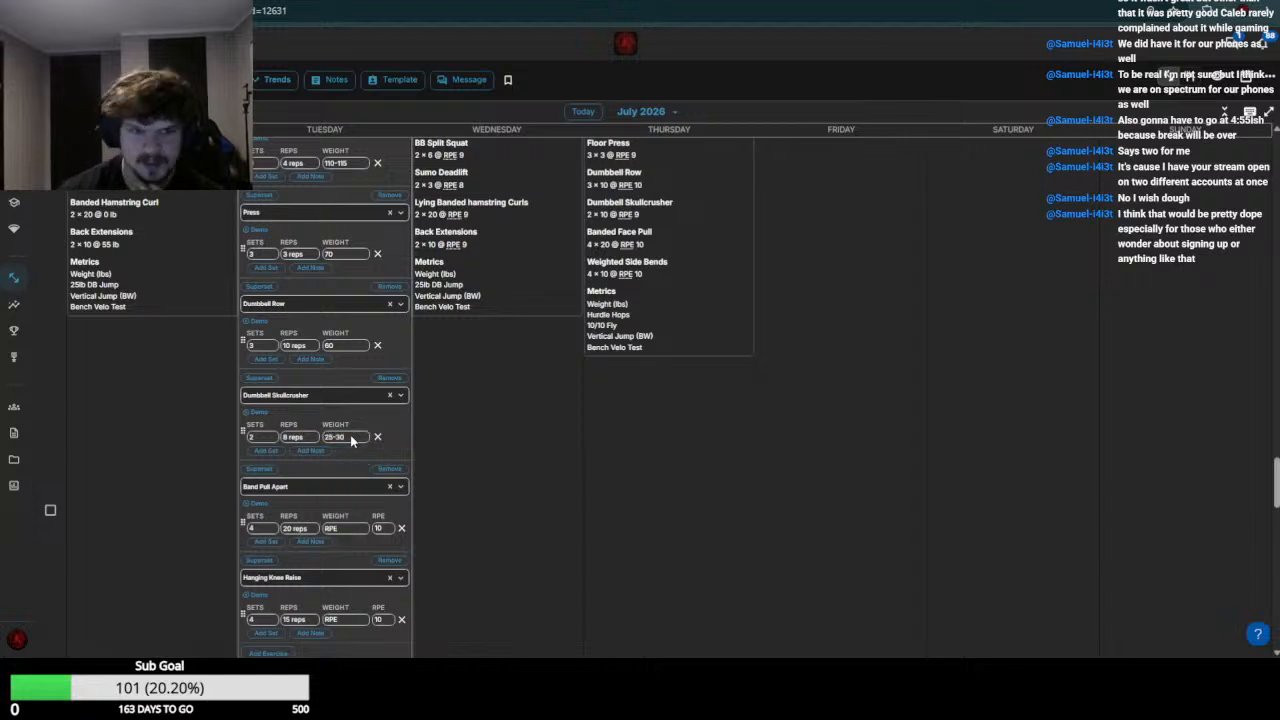
# Set the July 21 Band Pull Apart and Hanging Knee Raise weights to 0 and save the workout
pyautogui.scroll(-3, 350, 400)
pyautogui.click(344, 262)
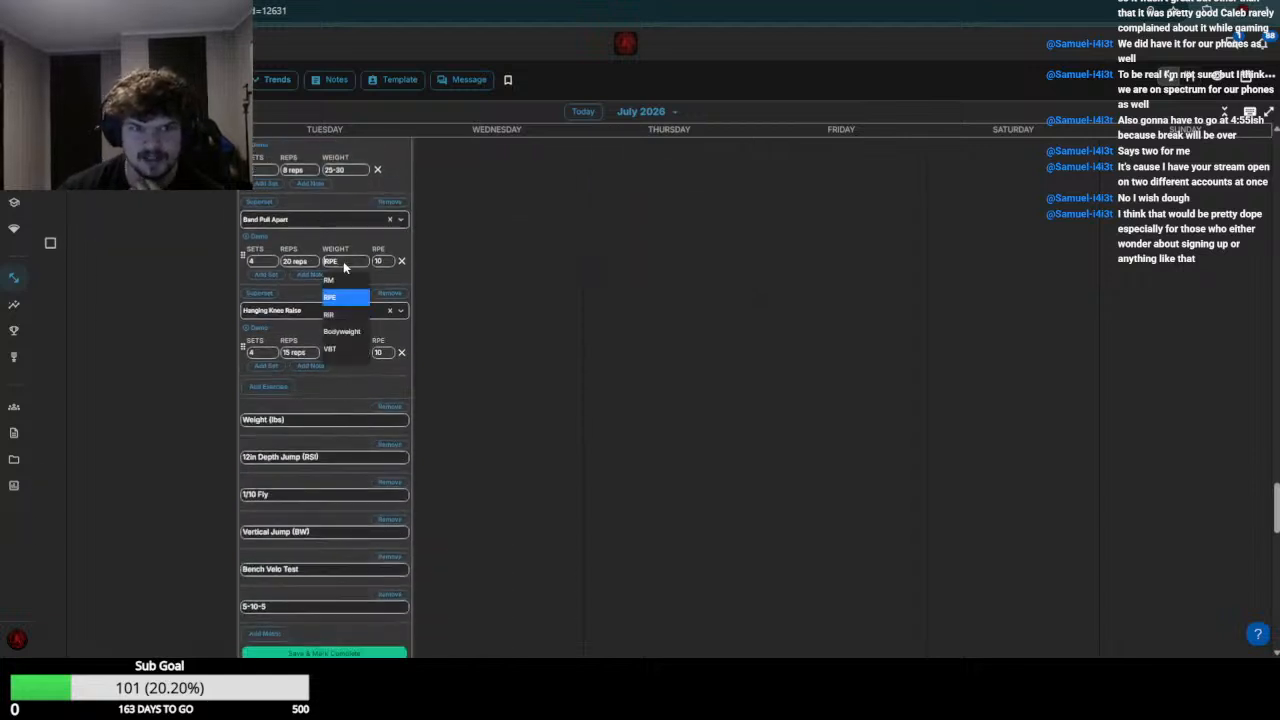
pyautogui.write('0')
pyautogui.click(351, 351)
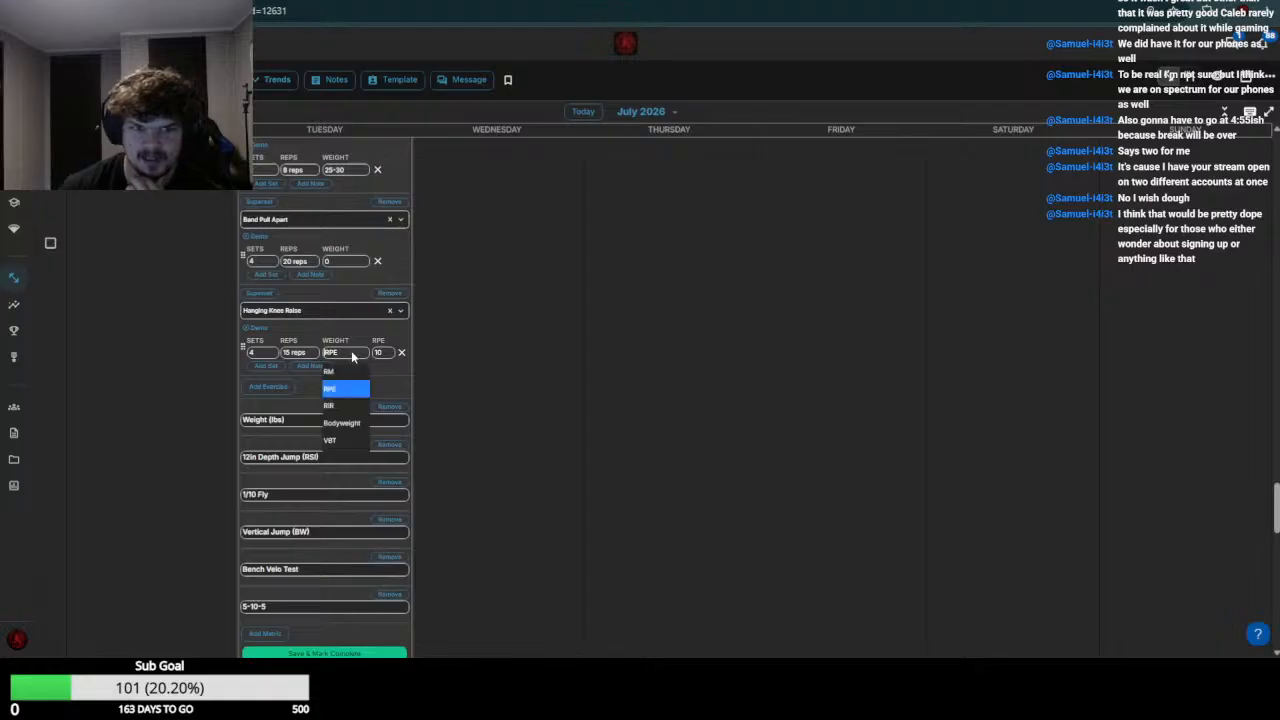
pyautogui.write('0')
pyautogui.press('Return')
pyautogui.scroll(-4, 340, 332)
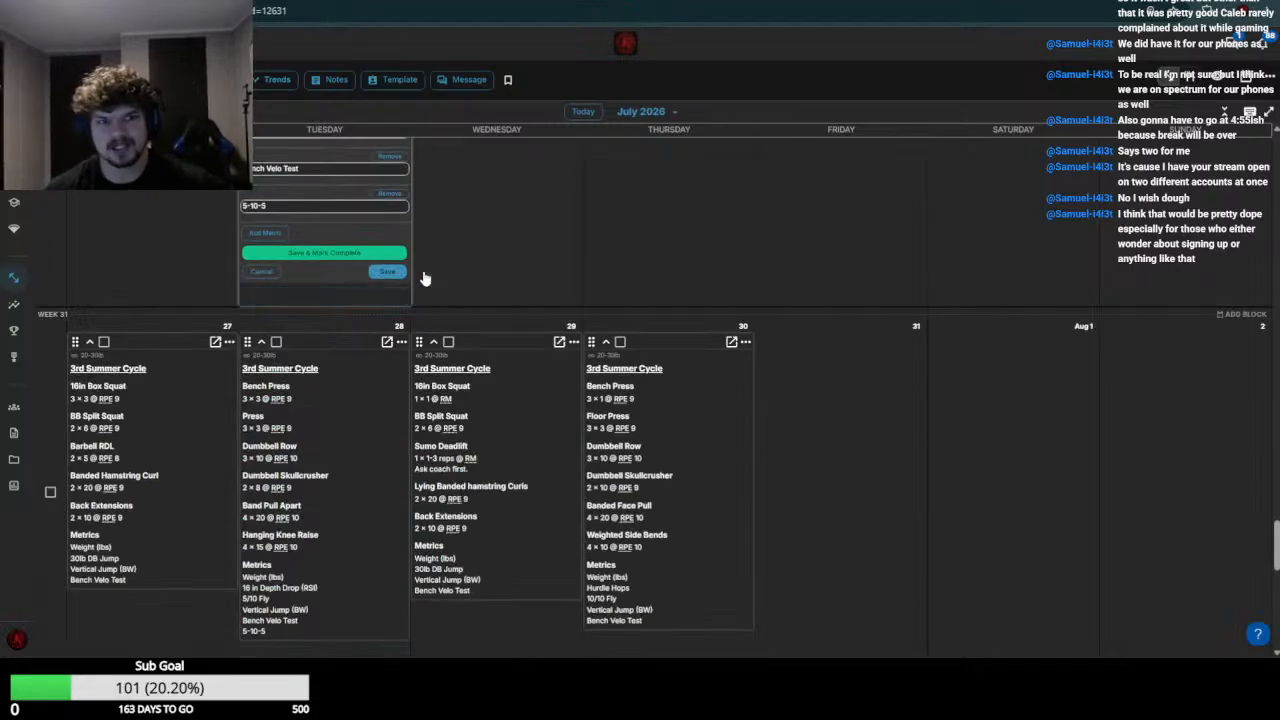
pyautogui.click(386, 273)
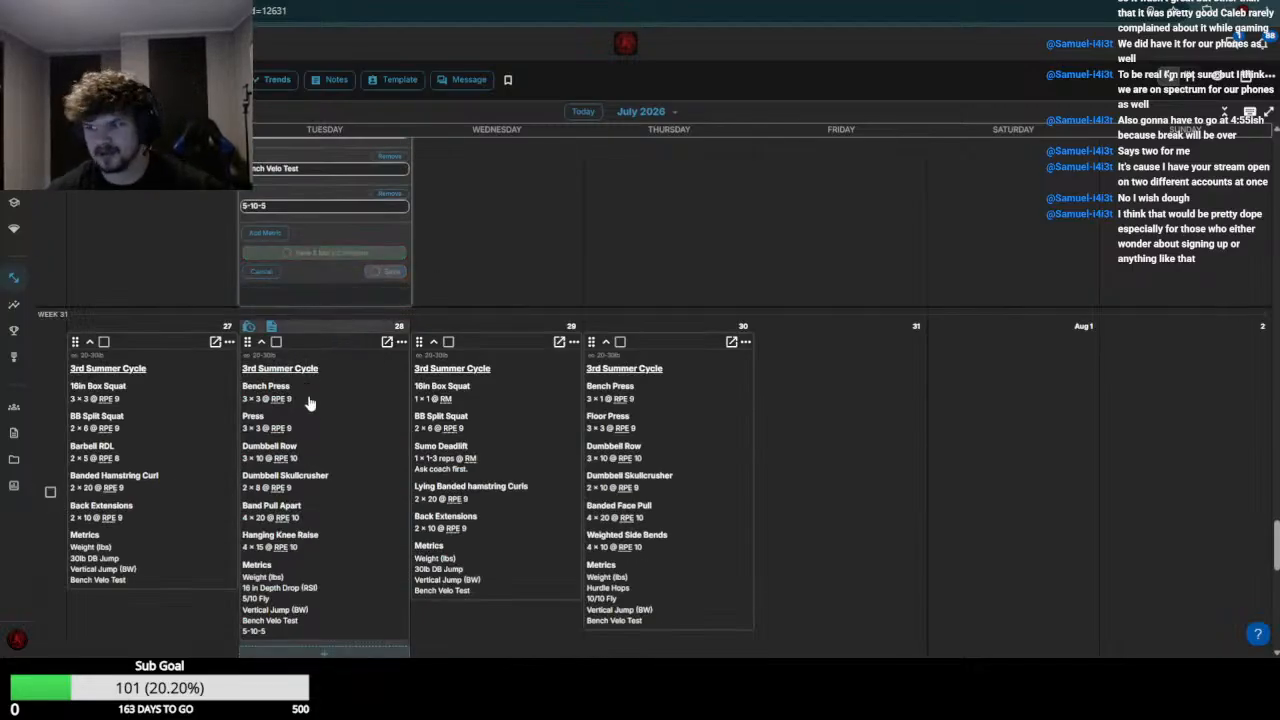
pyautogui.scroll(5, 322, 415)
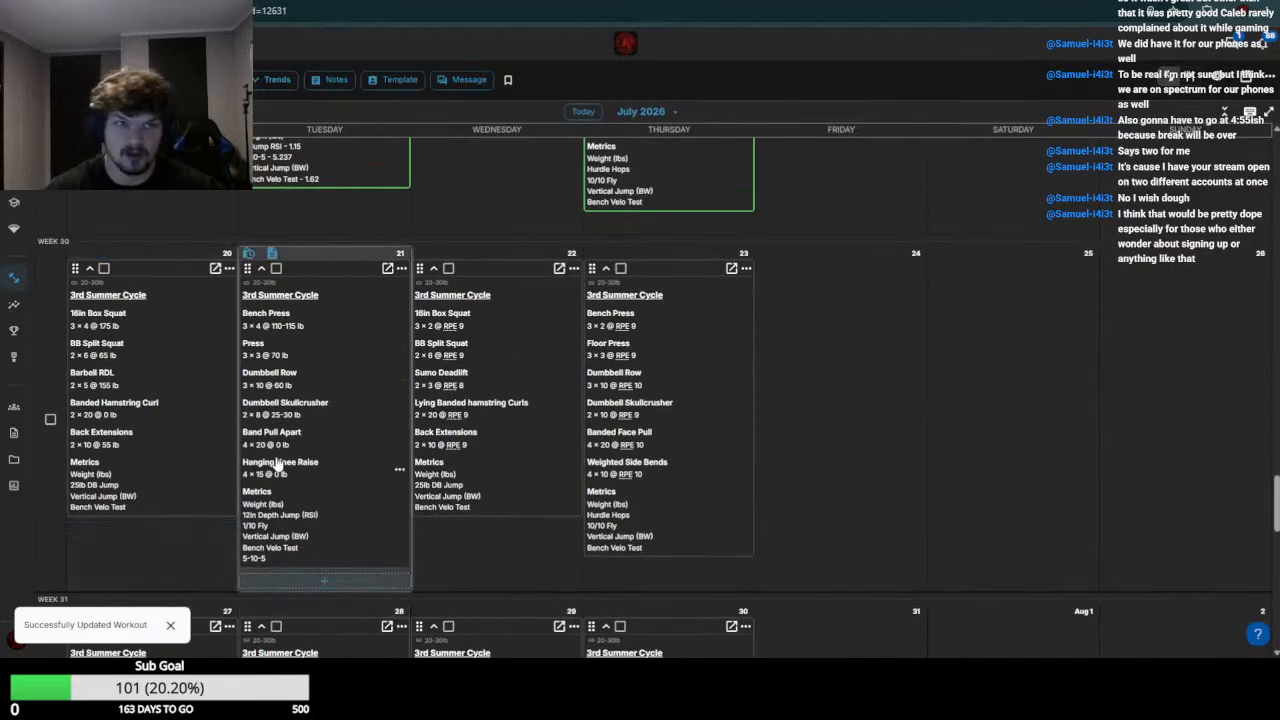
# Switch to the next athlete's calendar and open the July 20 and July 21 workouts for editing
pyautogui.scroll(3, 470, 400)
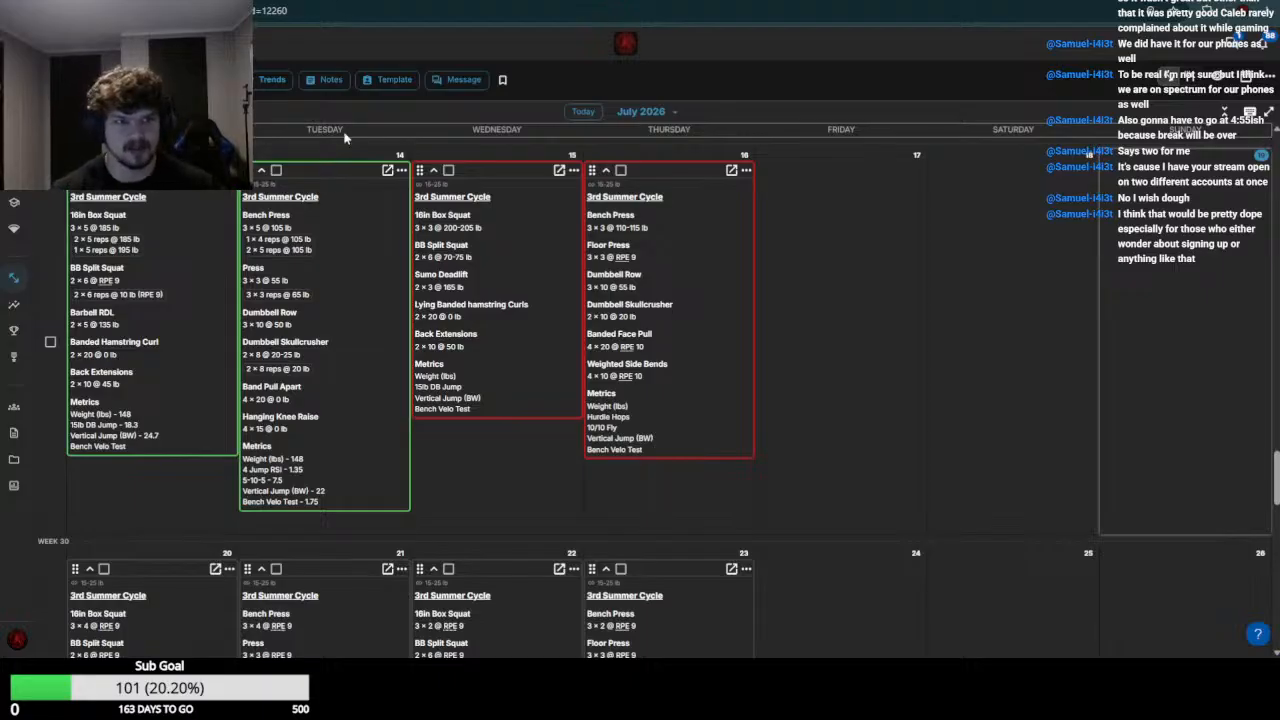
pyautogui.scroll(-3, 257, 345)
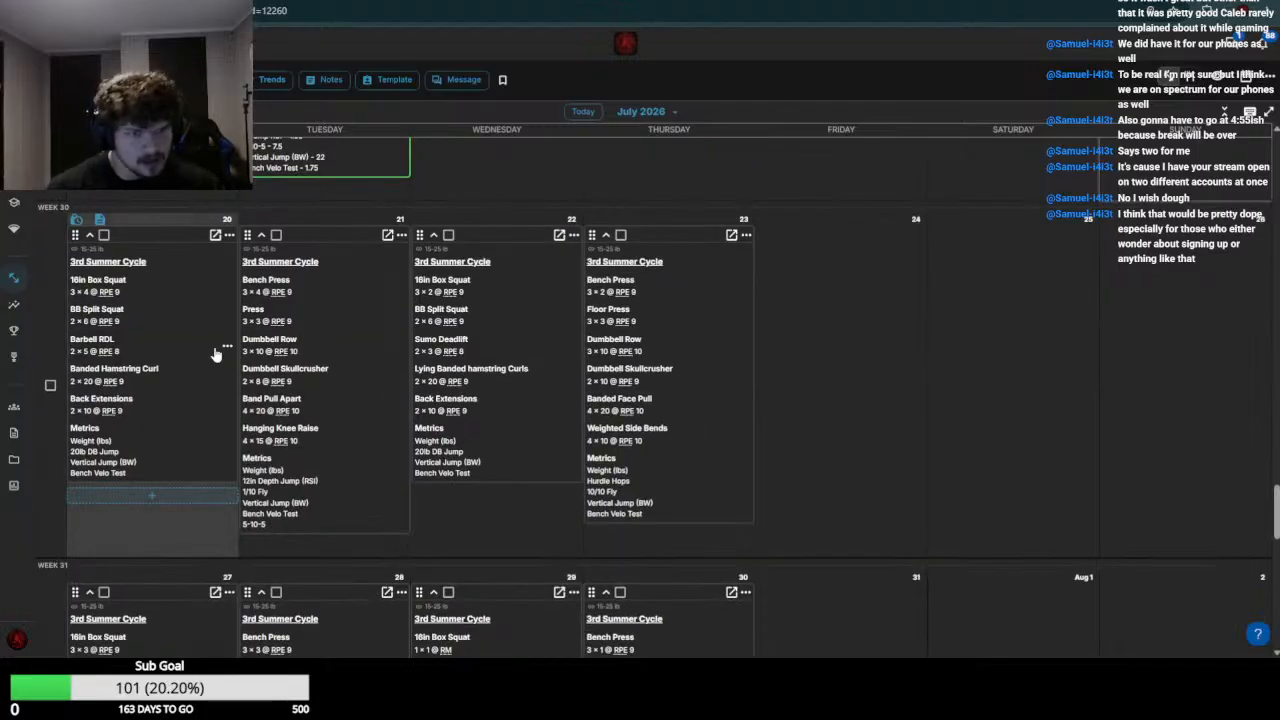
pyautogui.click(219, 352)
pyautogui.click(336, 400)
# Review the week 29 squat entries and set the July 20 16in Box Squat weight to 200
pyautogui.scroll(4, 333, 400)
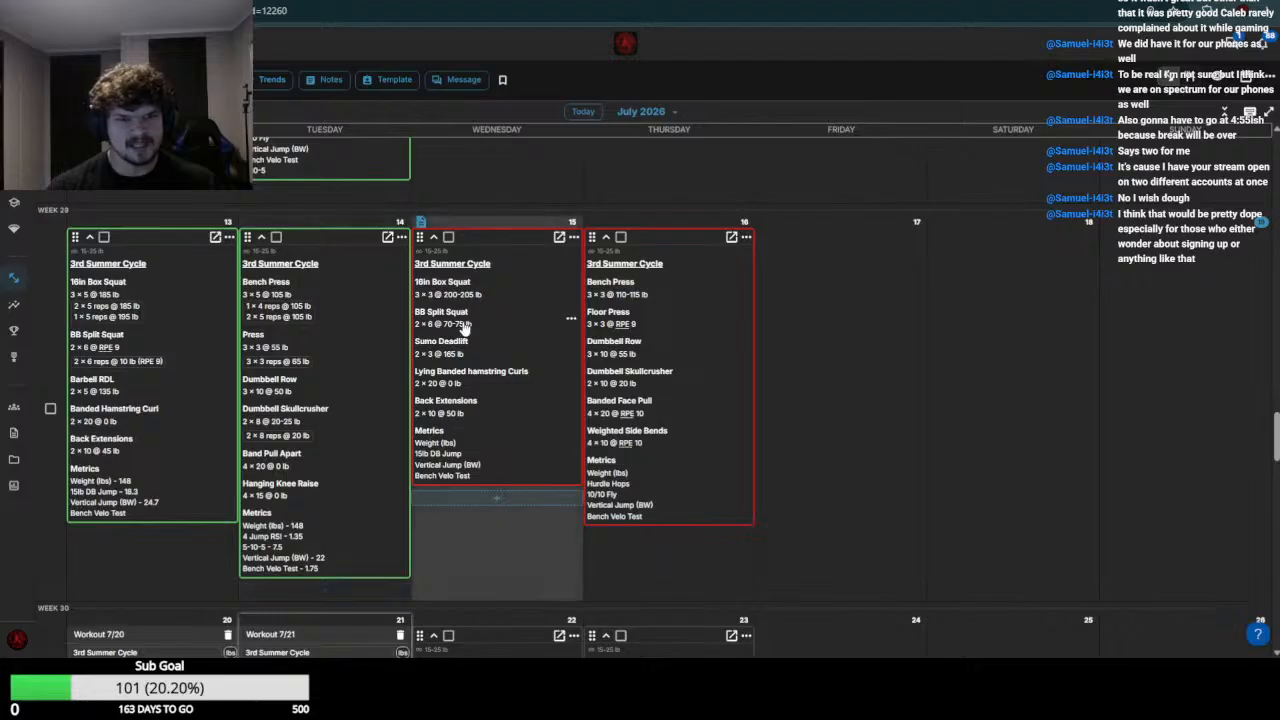
pyautogui.scroll(-4, 450, 345)
pyautogui.click(180, 263)
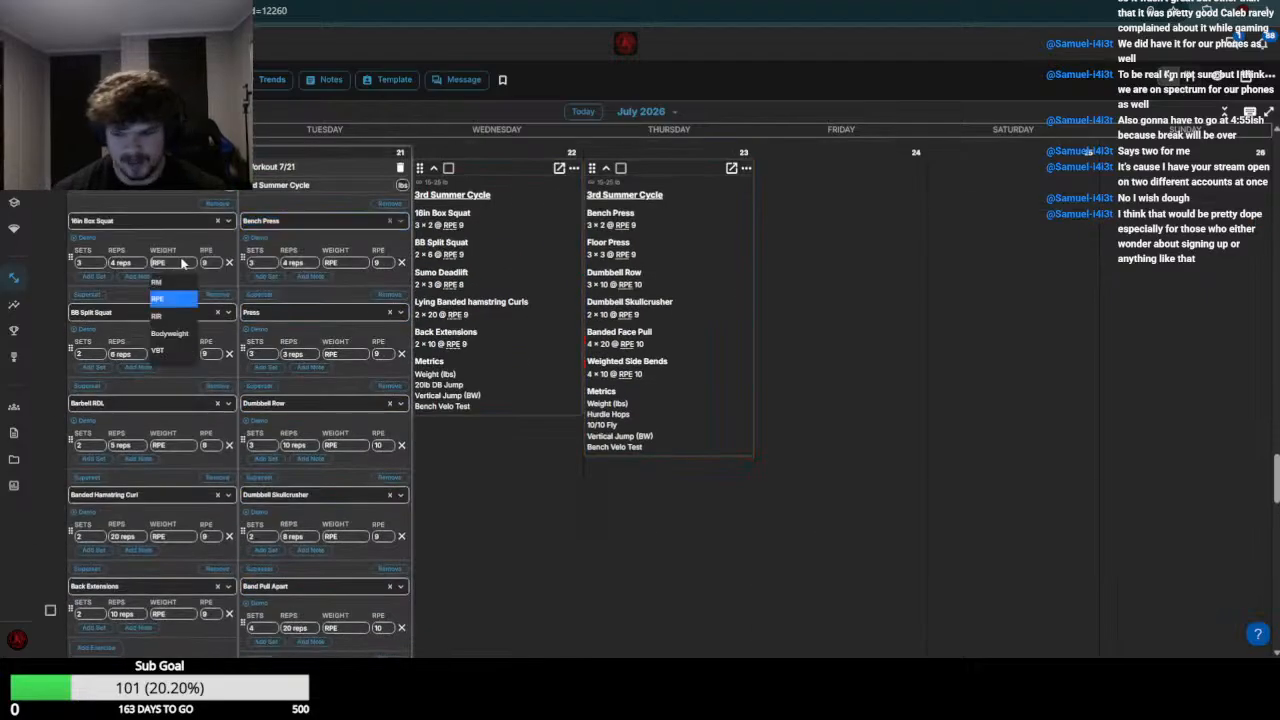
pyautogui.write('200')
pyautogui.click(178, 219)
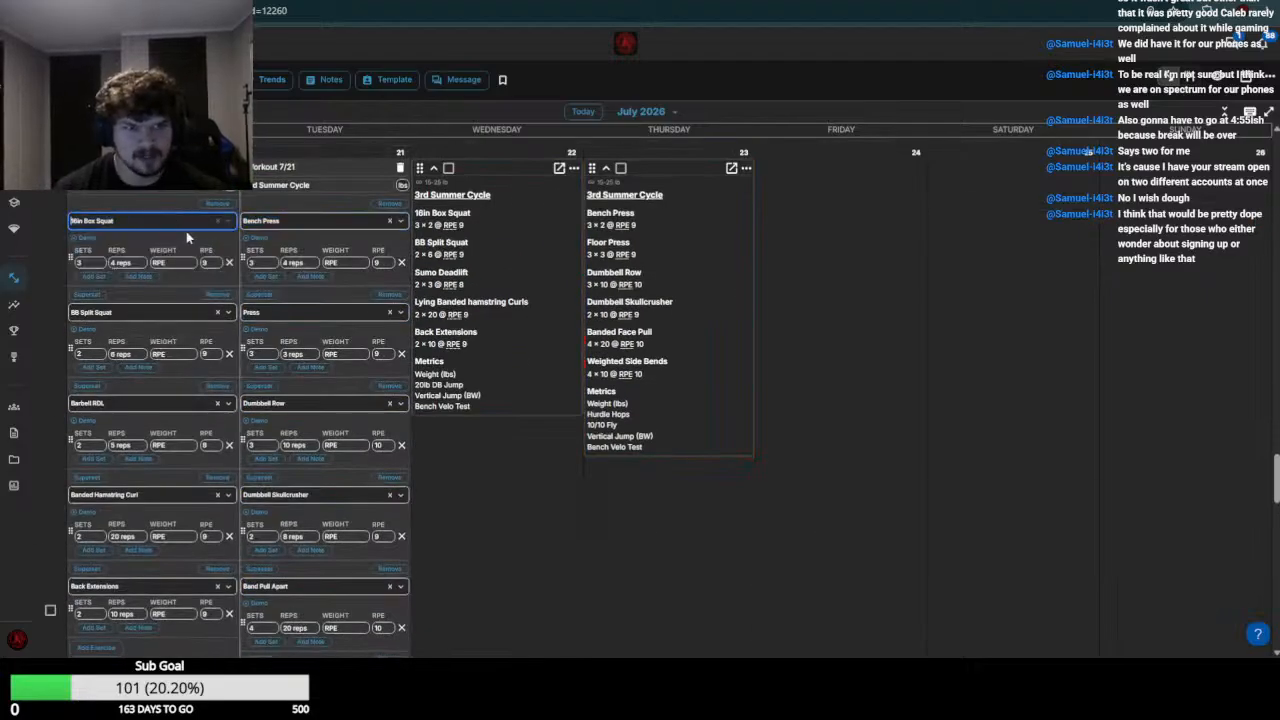
pyautogui.click(183, 263)
pyautogui.write('200')
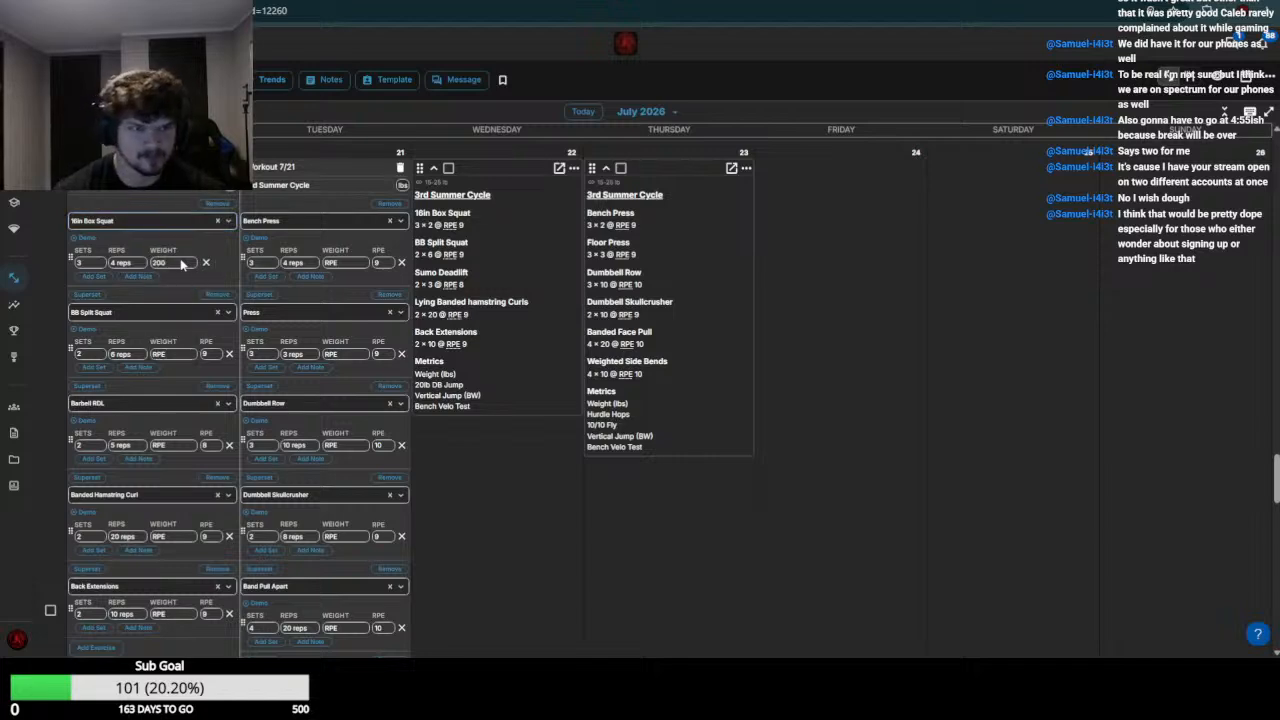
# Check the week 29 split squat entries and set the July 20 BB Split Squat weight to 75
pyautogui.scroll(3, 175, 262)
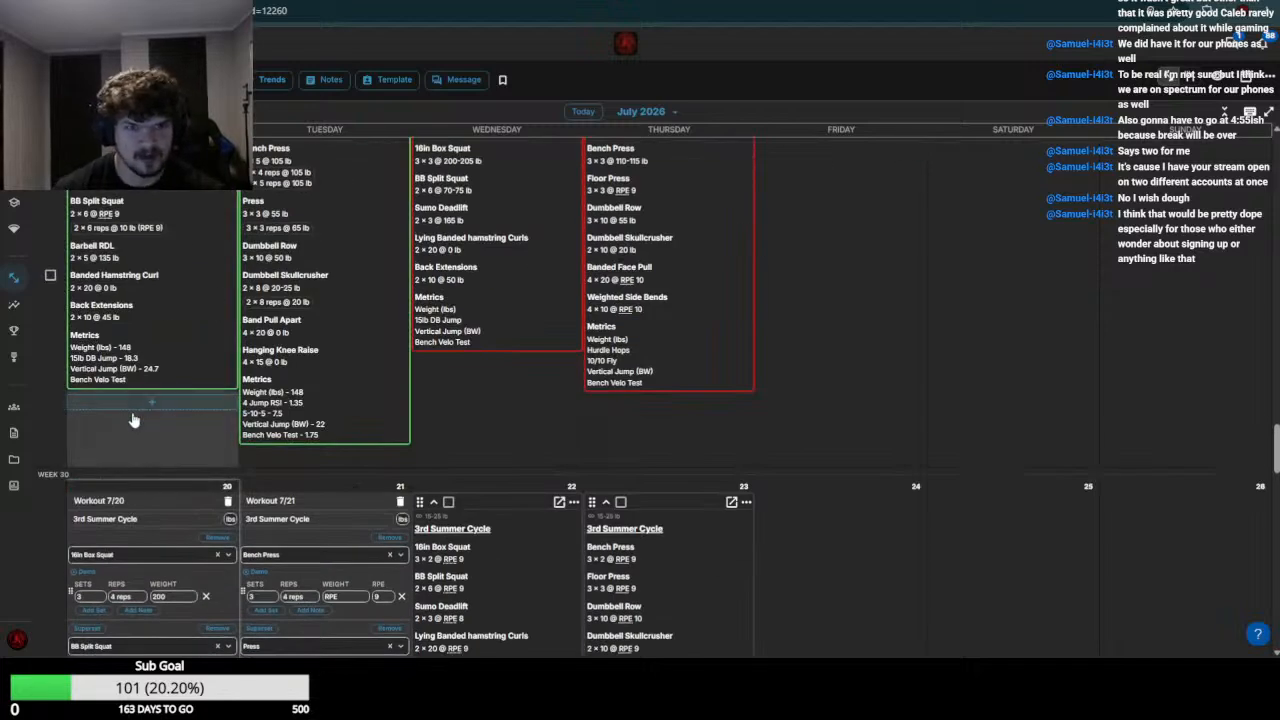
pyautogui.scroll(-5, 135, 421)
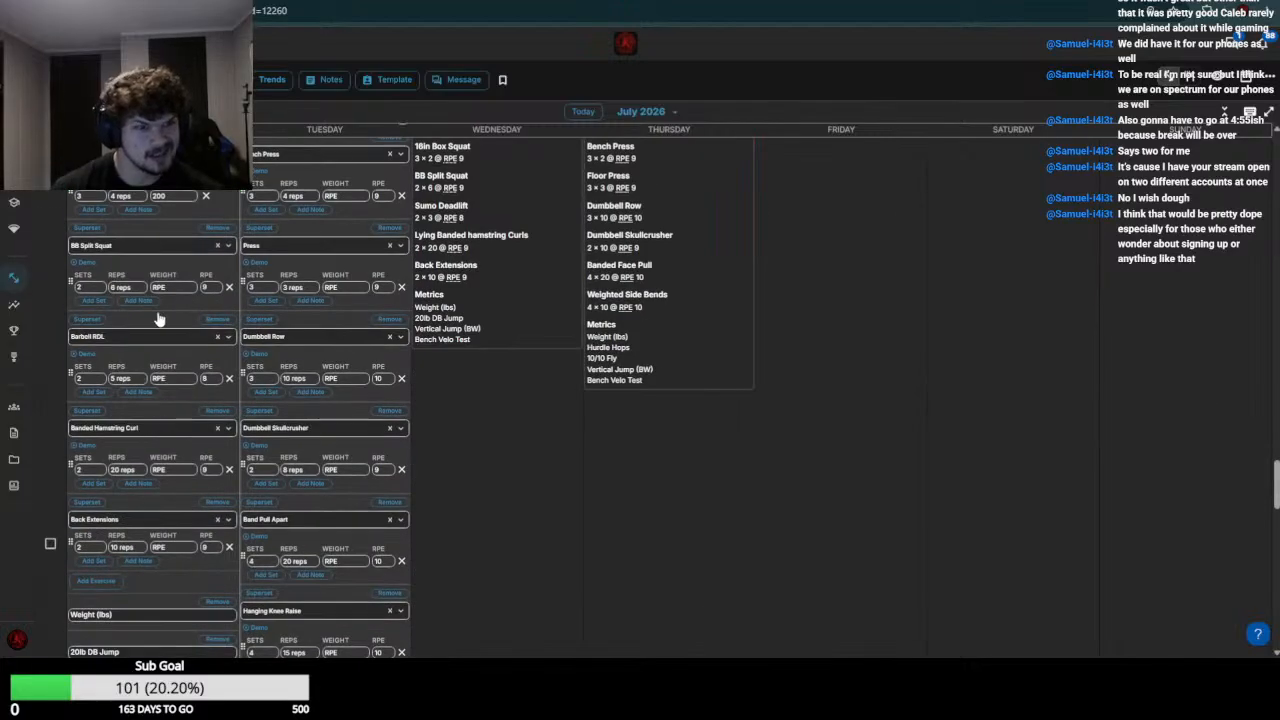
pyautogui.click(173, 290)
pyautogui.write('75')
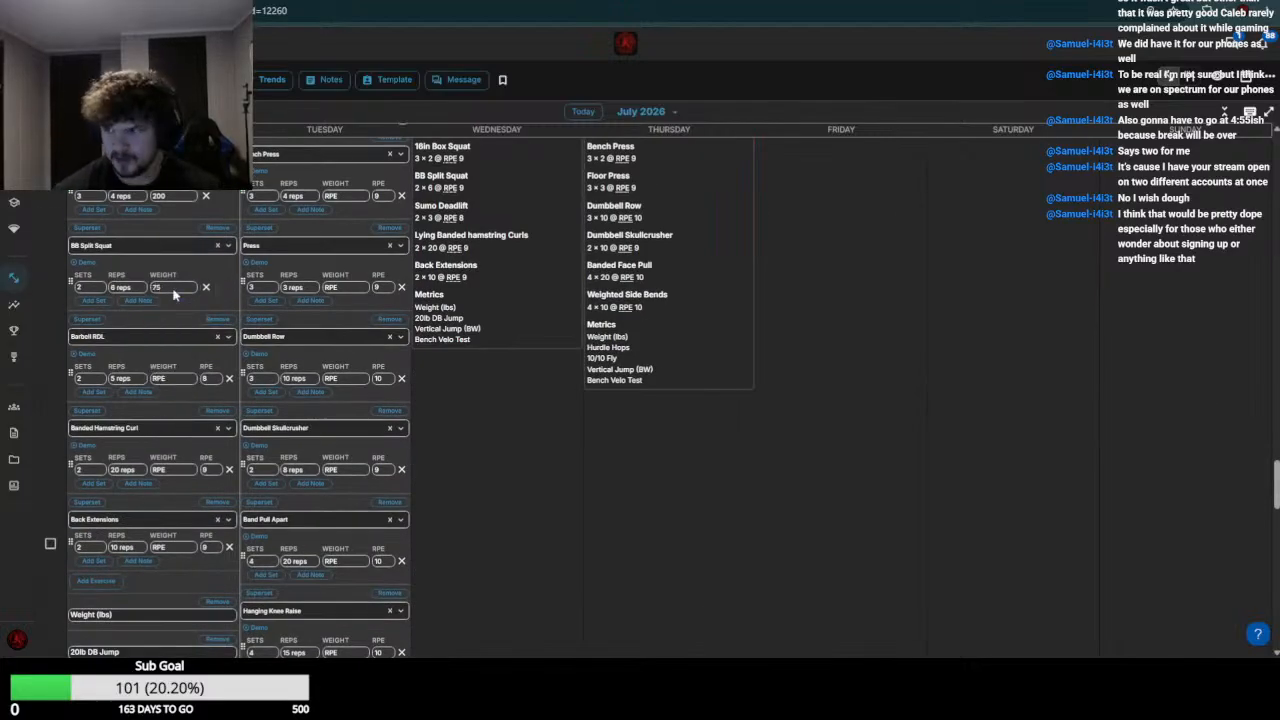
# Check the week 29 Barbell RDL entry and set the July 20 Barbell RDL weight to 140
pyautogui.scroll(2, 166, 263)
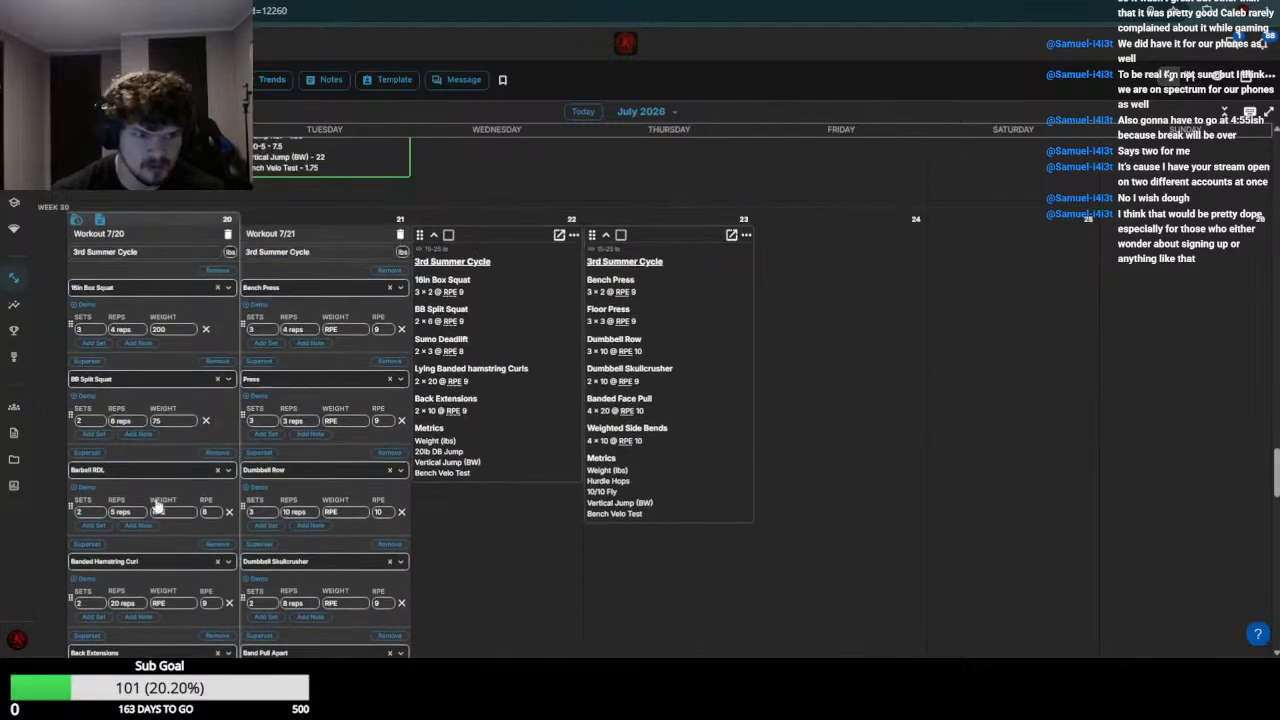
pyautogui.scroll(1, 163, 480)
pyautogui.scroll(2, 163, 480)
pyautogui.scroll(2, 161, 471)
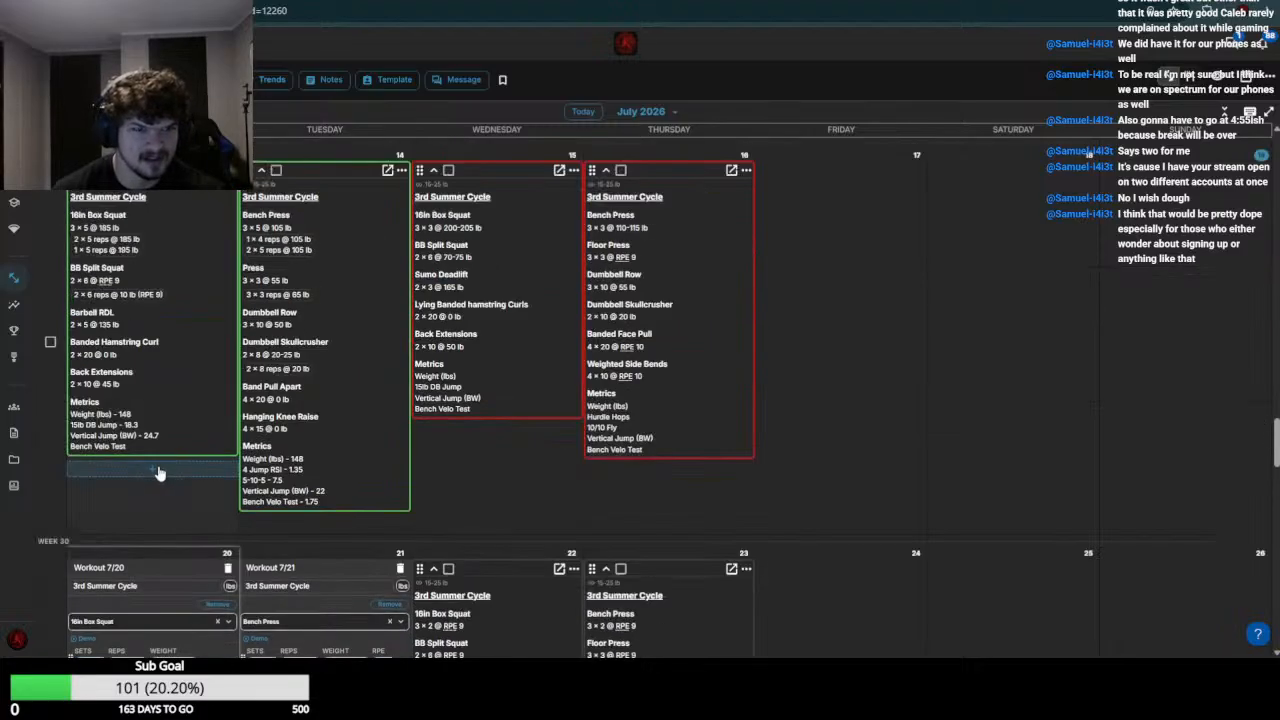
pyautogui.scroll(-9, 127, 440)
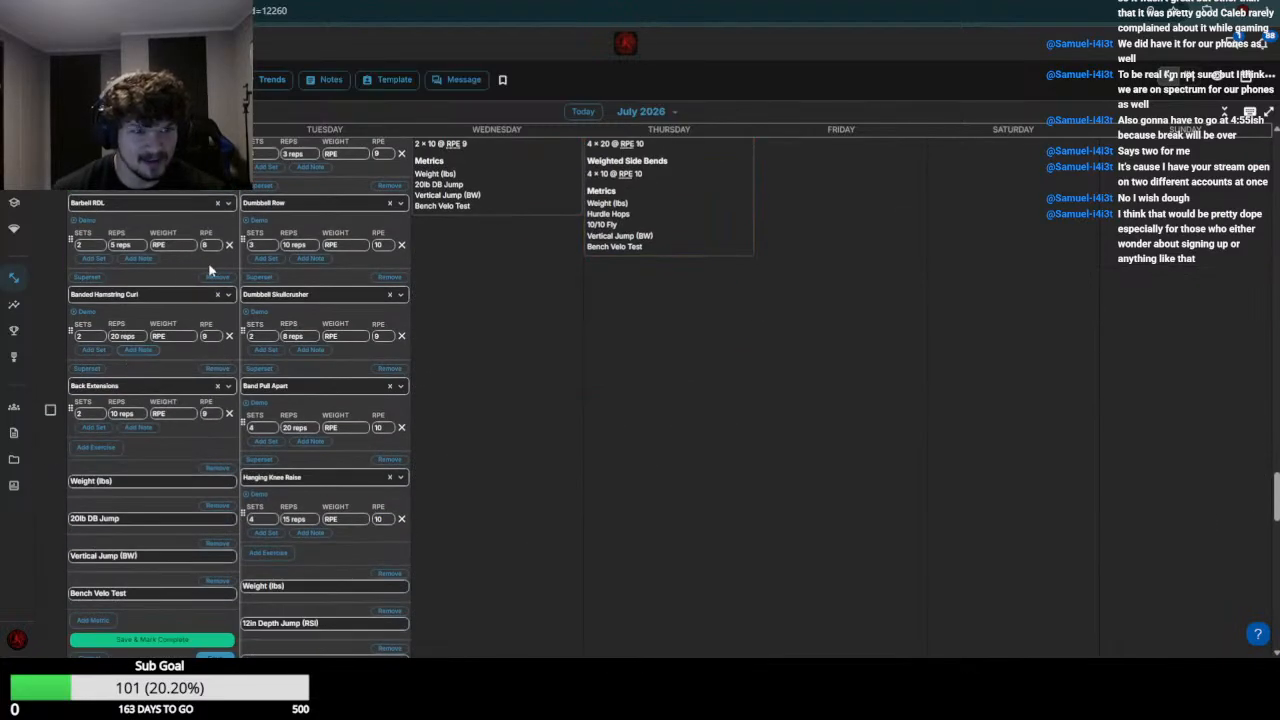
pyautogui.click(184, 246)
pyautogui.write('140')
pyautogui.press('Return')
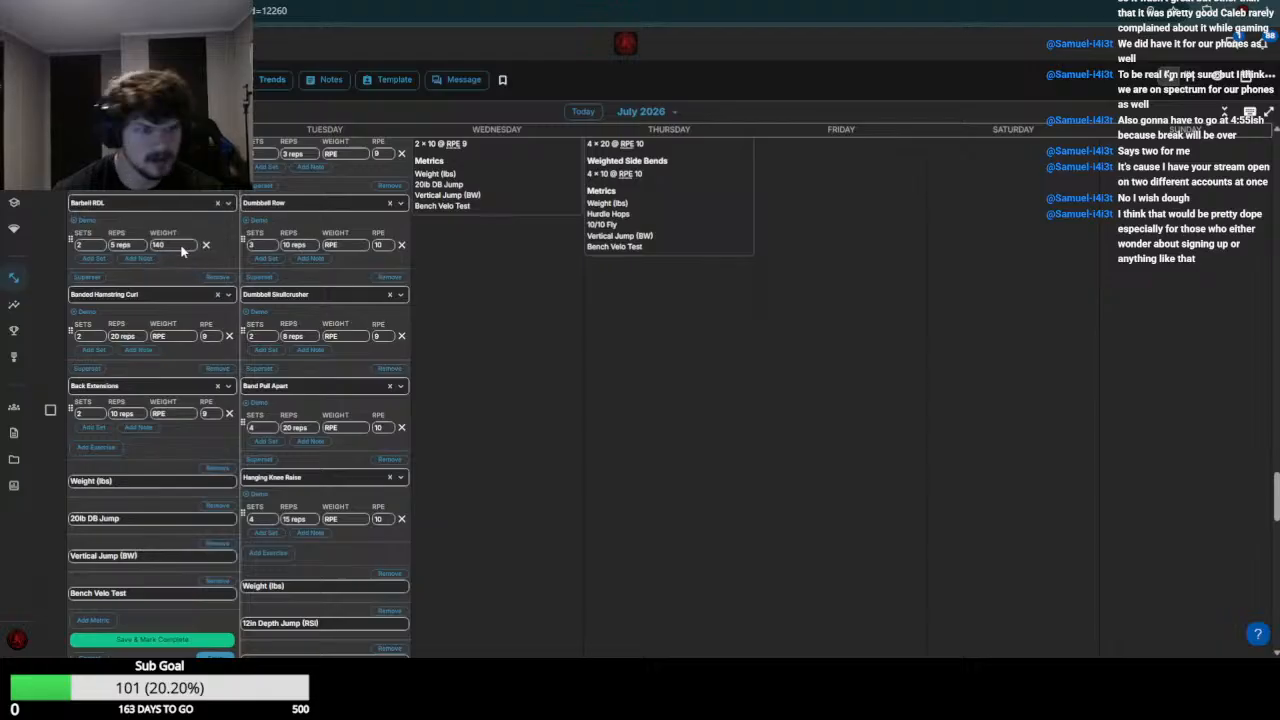
# Set the July 20 Banded Hamstring Curl weight to 0 and Back Extensions to 50, and save the workout
pyautogui.click(184, 334)
pyautogui.write('0')
pyautogui.press('Return')
pyautogui.scroll(13, 185, 335)
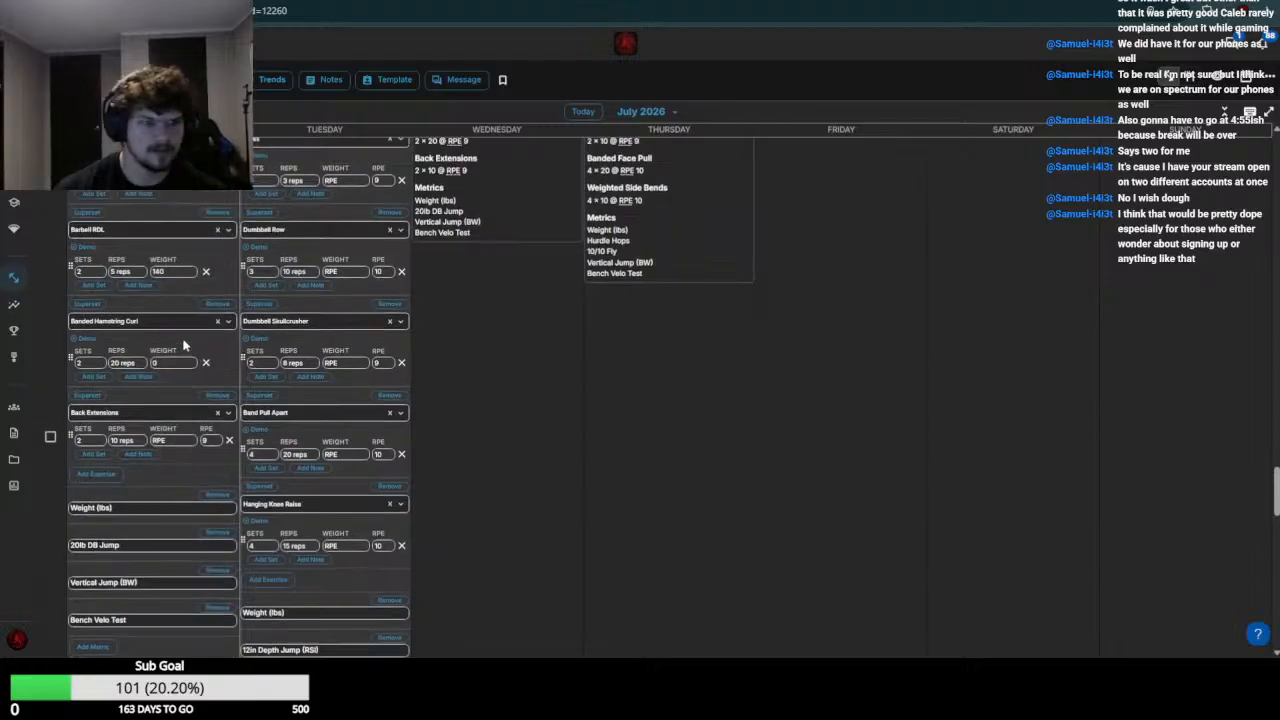
pyautogui.scroll(-13, 185, 335)
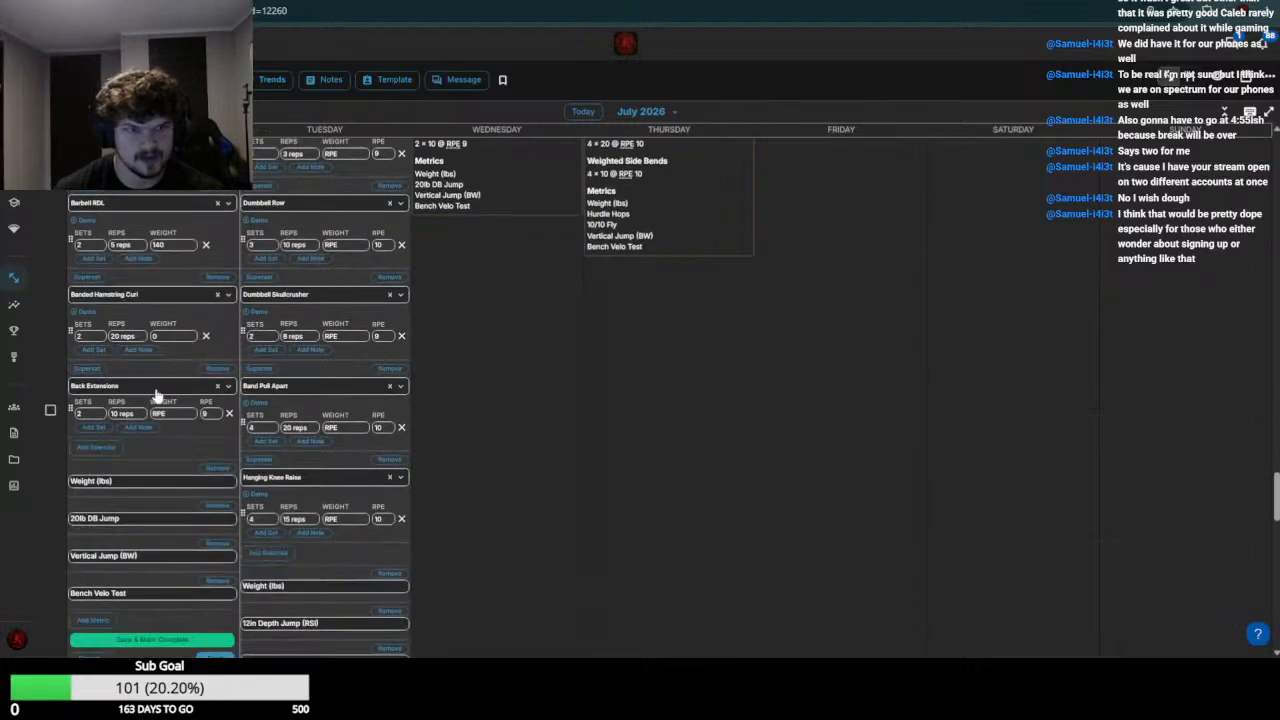
pyautogui.click(167, 415)
pyautogui.write('0')
pyautogui.press('Return')
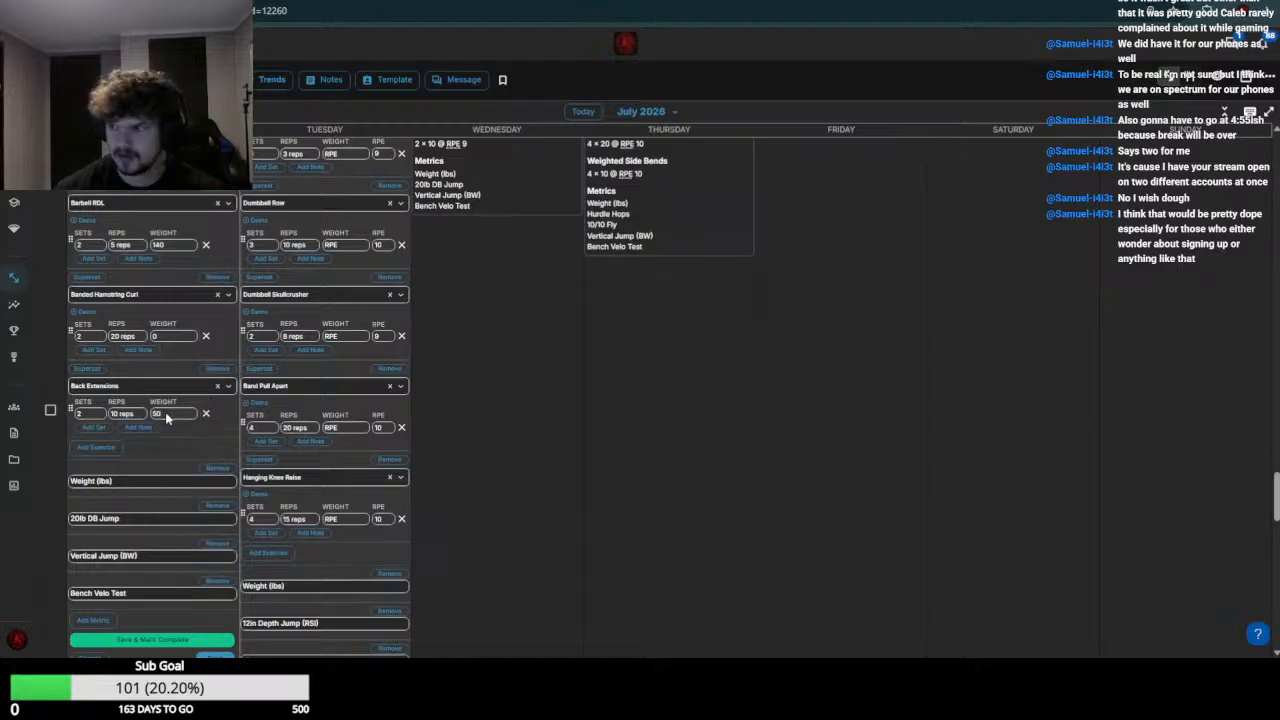
pyautogui.scroll(-7, 167, 415)
# Compare the week 29 bench press entries and set this athlete's July 21 Bench Press weight to 110
pyautogui.scroll(9, 362, 337)
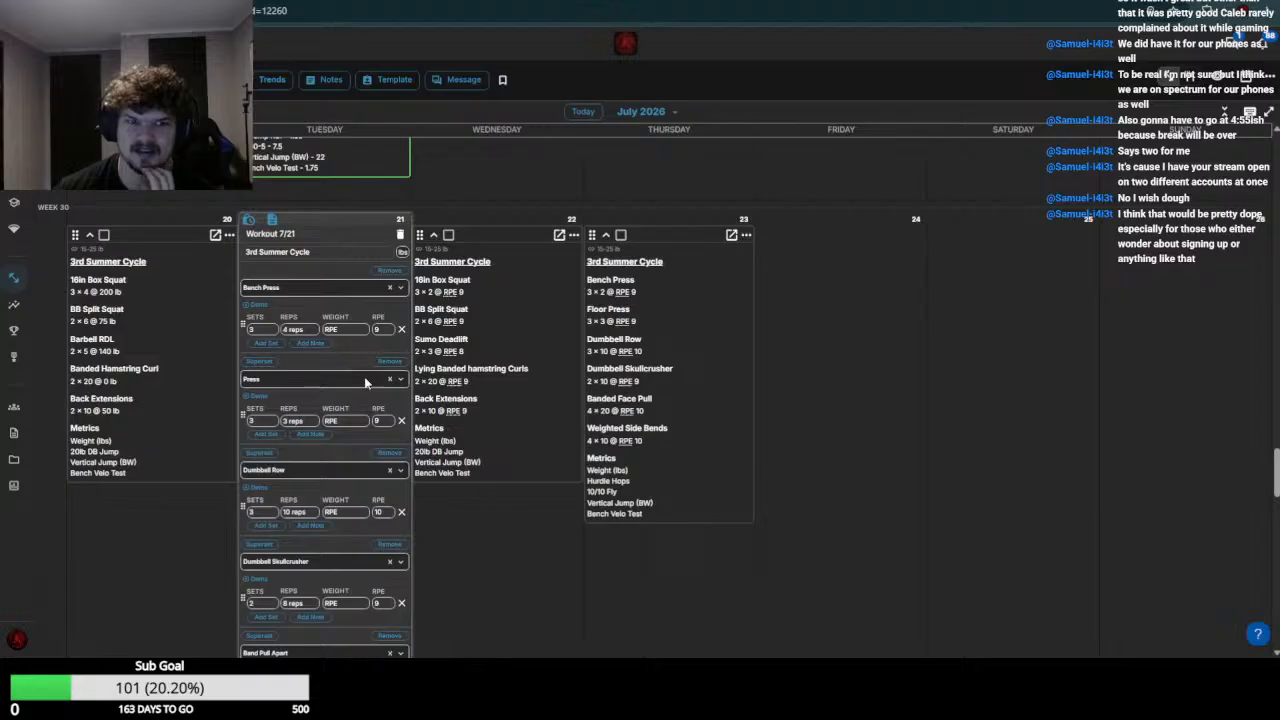
pyautogui.scroll(2, 364, 380)
pyautogui.scroll(-2, 349, 443)
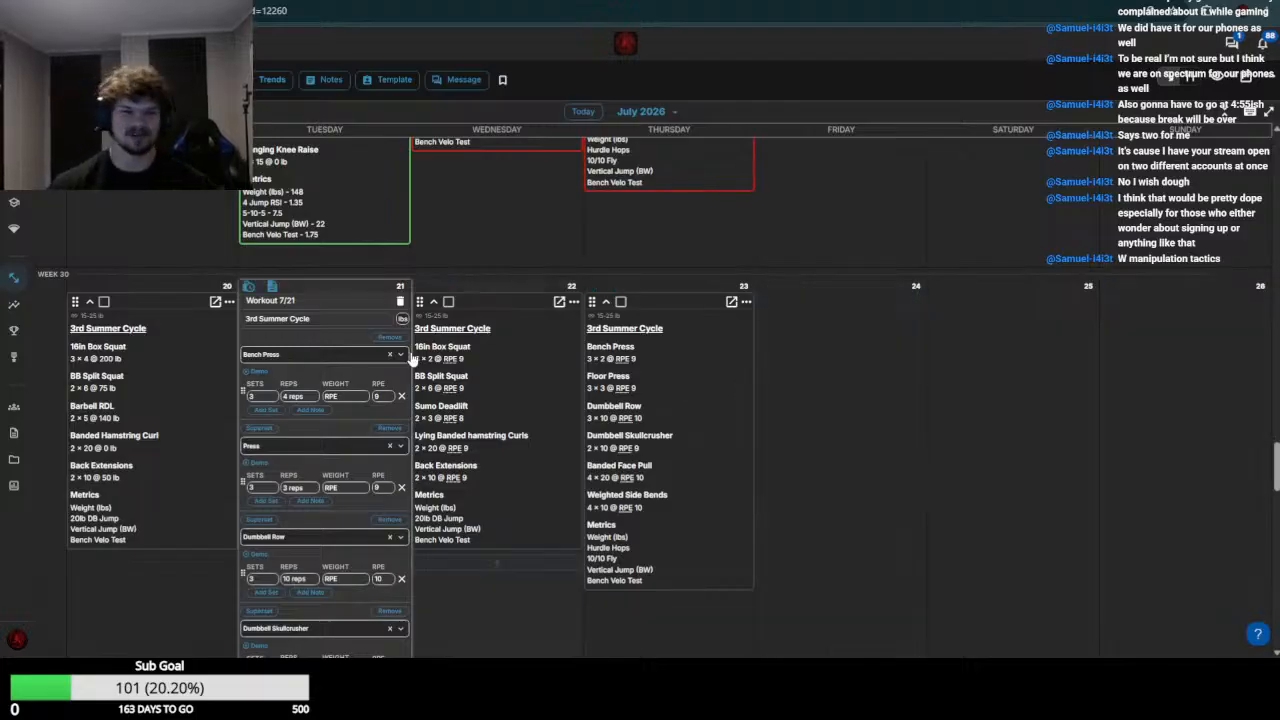
pyautogui.scroll(5, 368, 380)
pyautogui.scroll(-2, 370, 385)
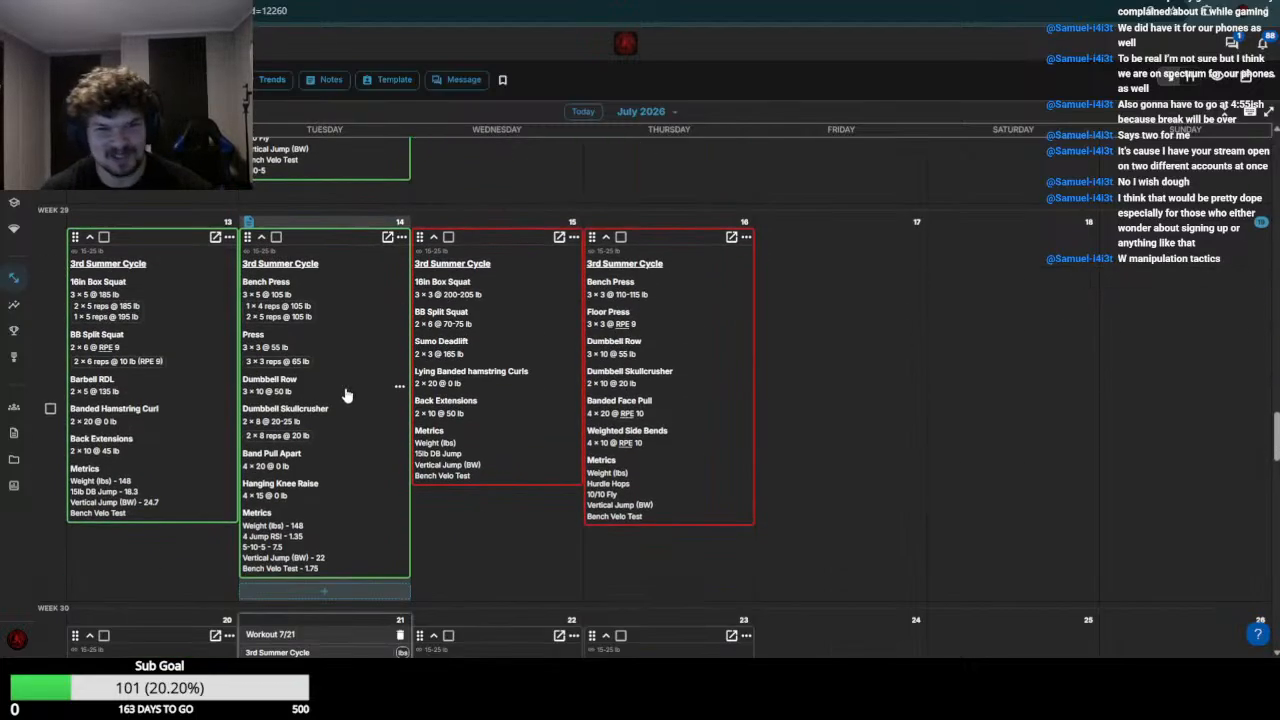
pyautogui.scroll(-4, 315, 386)
pyautogui.scroll(3, 315, 385)
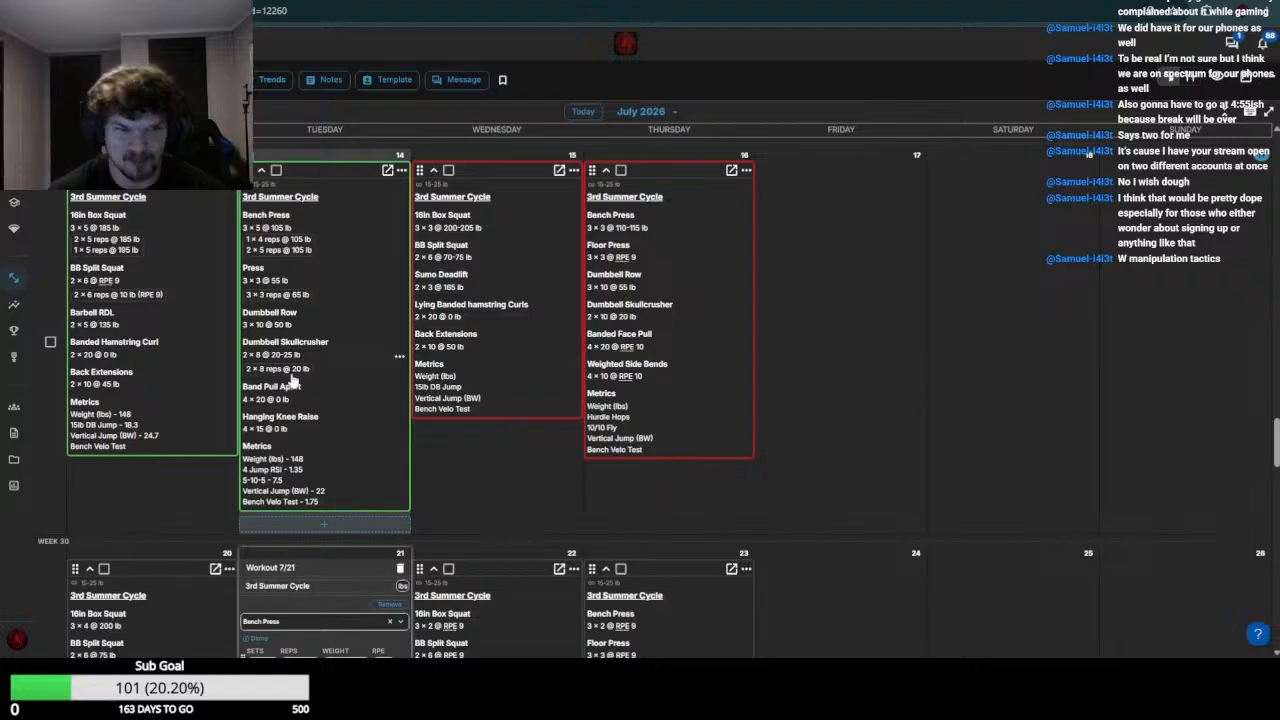
pyautogui.scroll(-4, 293, 380)
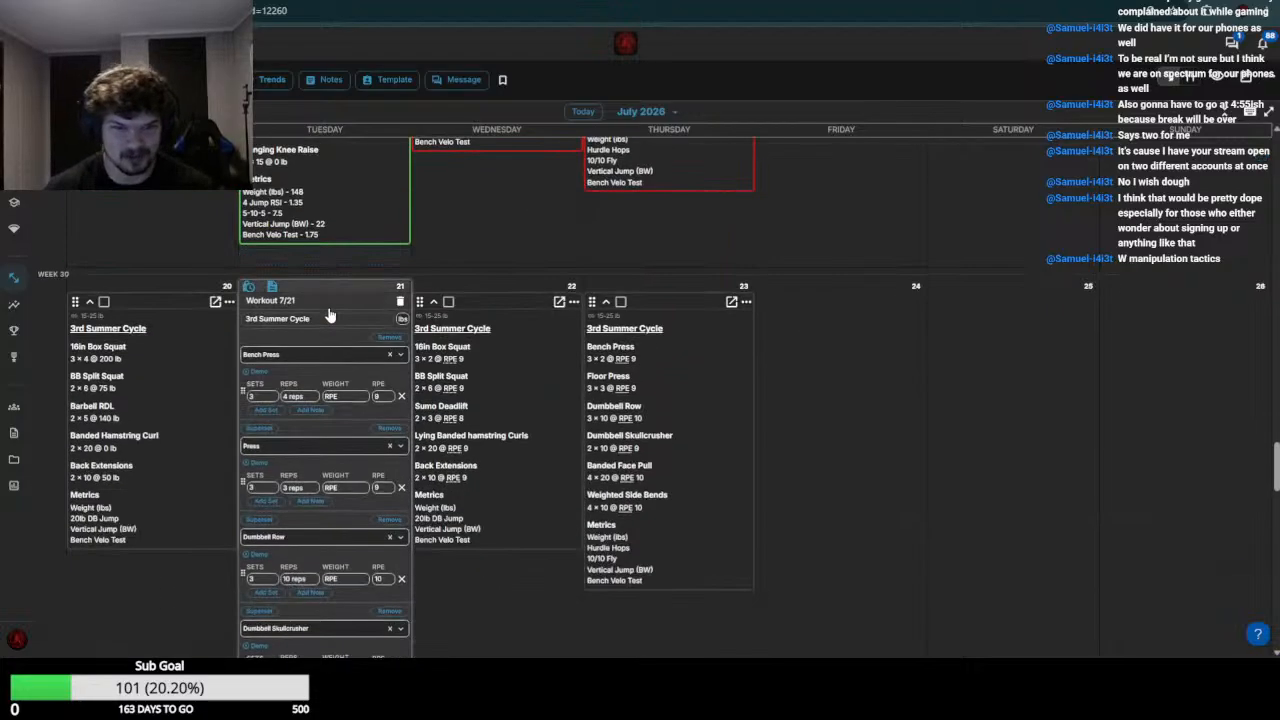
pyautogui.click(340, 394)
pyautogui.write('110')
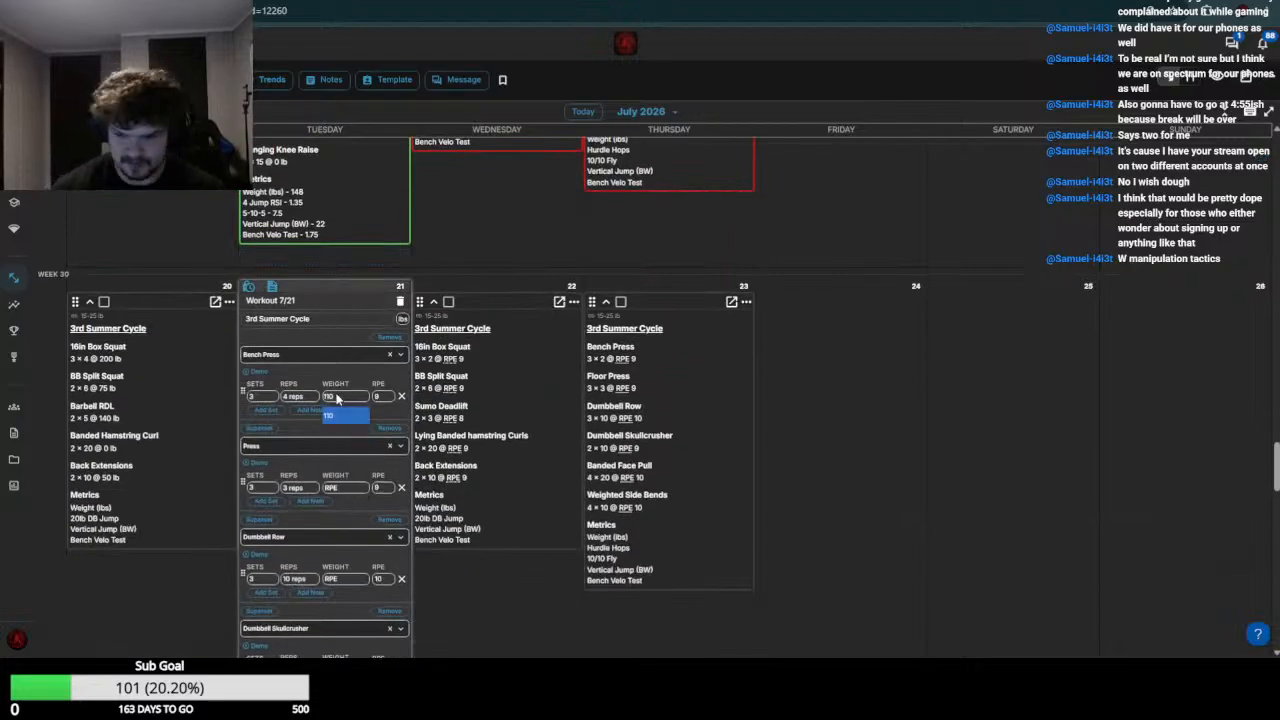
# Check the week 29 Press result and set this athlete's July 21 Press weight to 70
pyautogui.scroll(4, 334, 394)
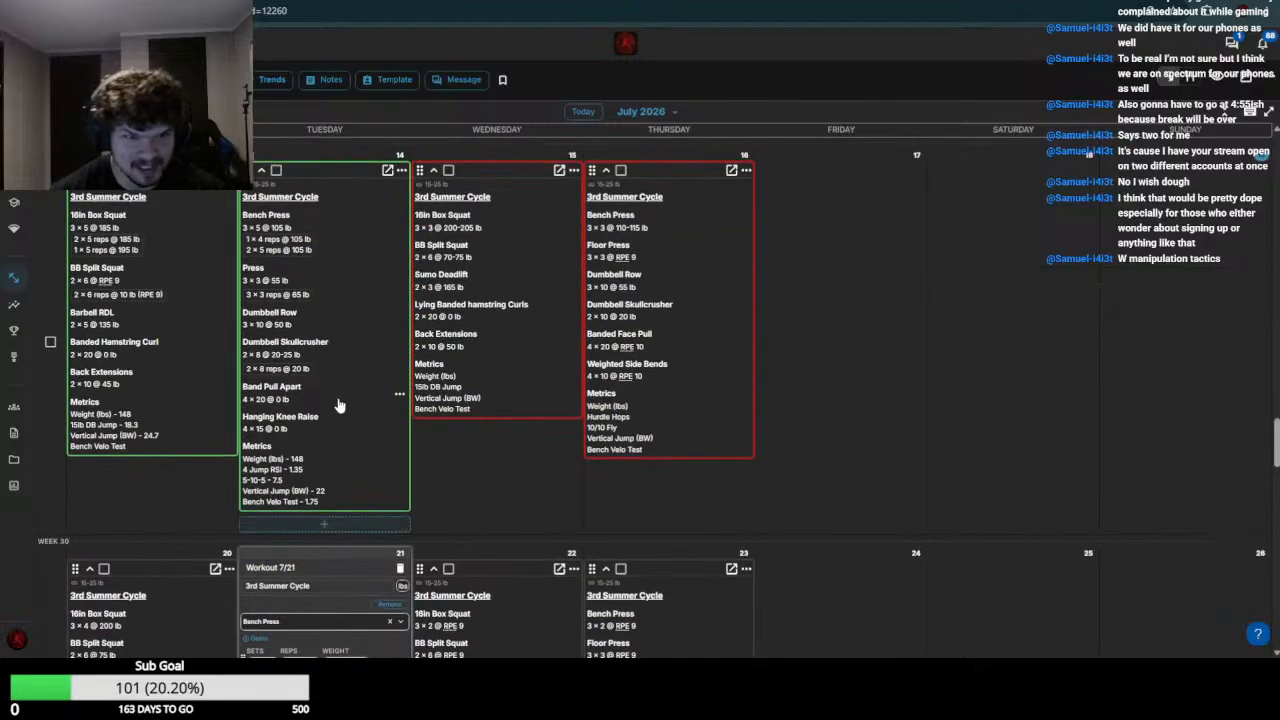
pyautogui.scroll(-5, 338, 405)
pyautogui.click(341, 421)
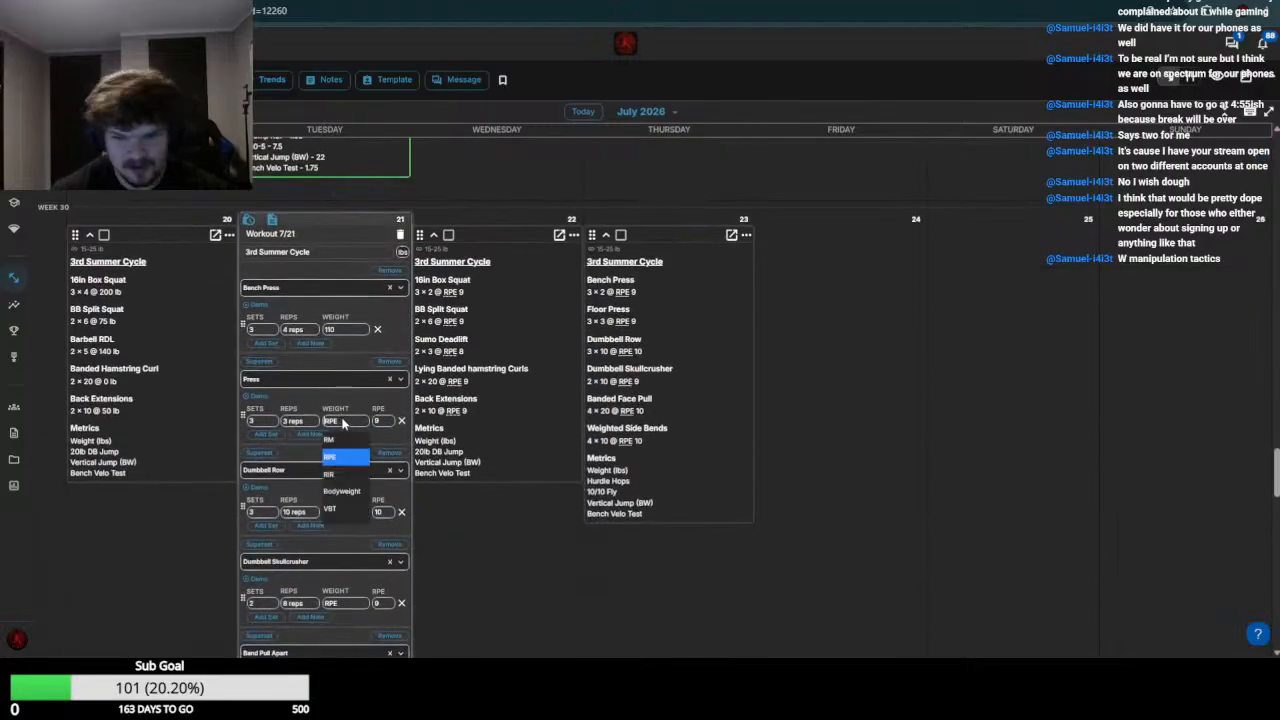
pyautogui.write('70')
# Check the week 29 Dumbbell Row entries and set the July 21 Dumbbell Row weight to 55
pyautogui.scroll(6, 338, 390)
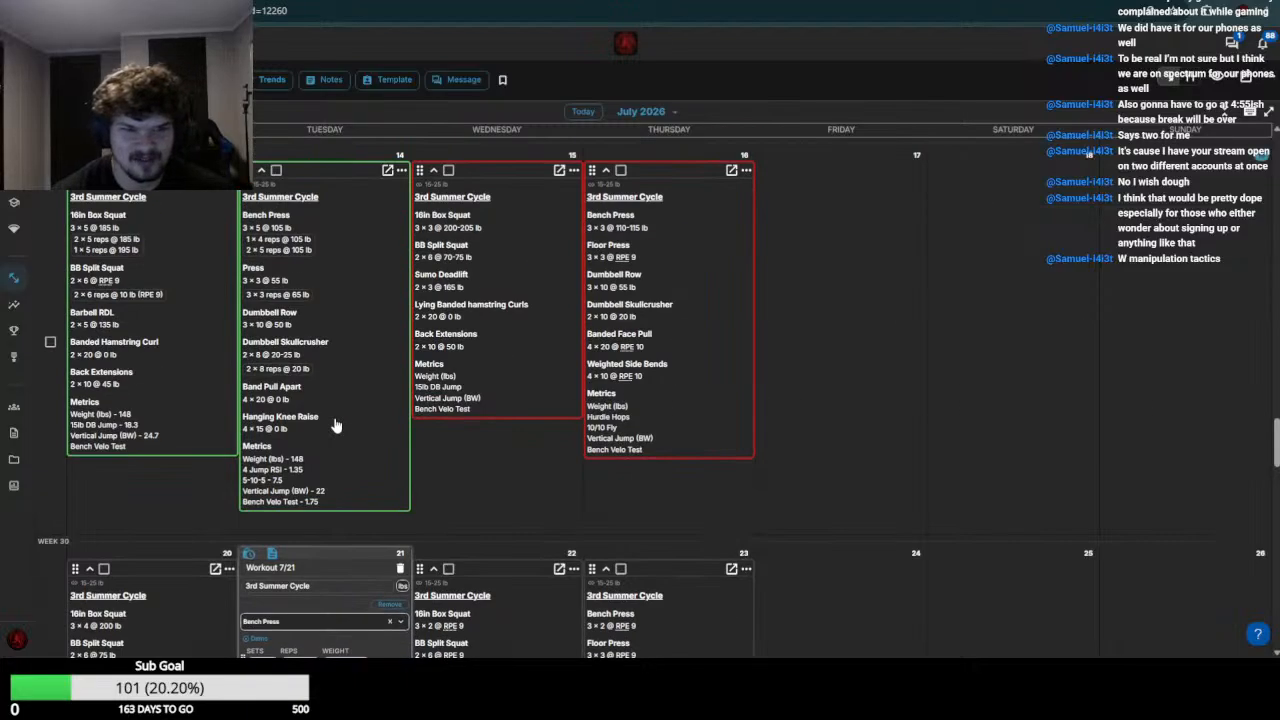
pyautogui.scroll(-3, 360, 555)
pyautogui.scroll(-3, 360, 401)
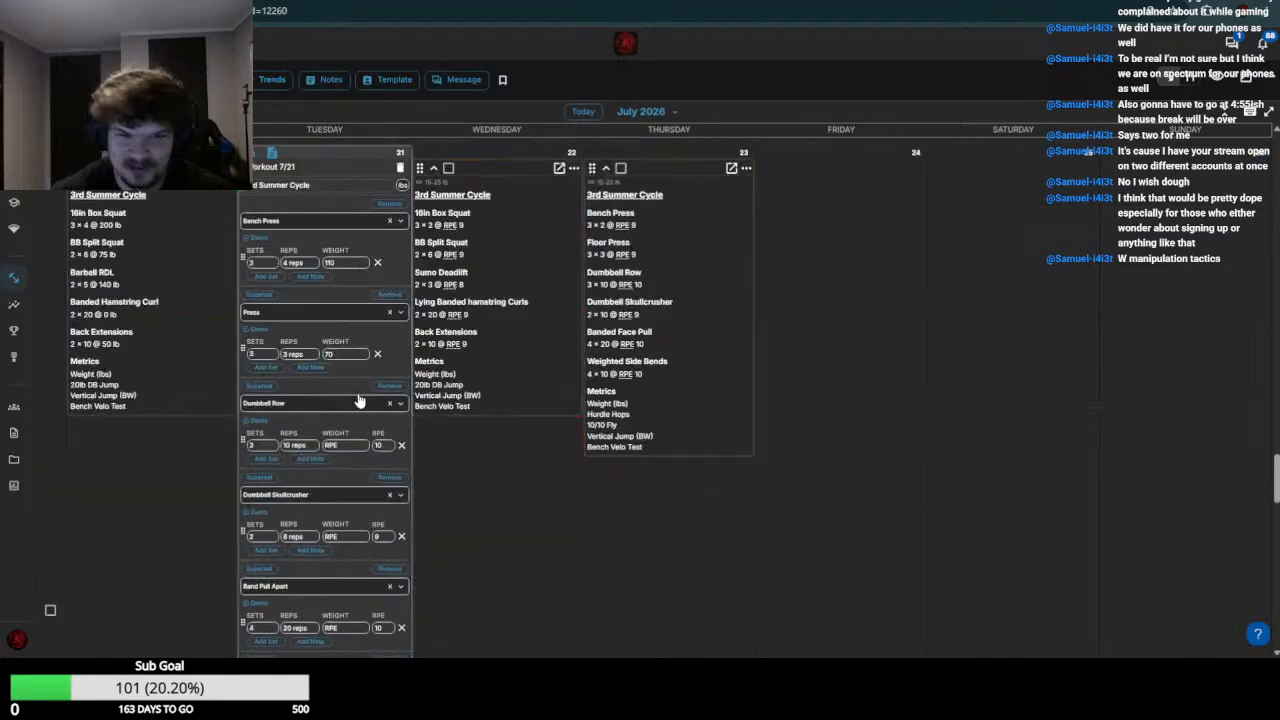
pyautogui.click(348, 444)
pyautogui.write('55')
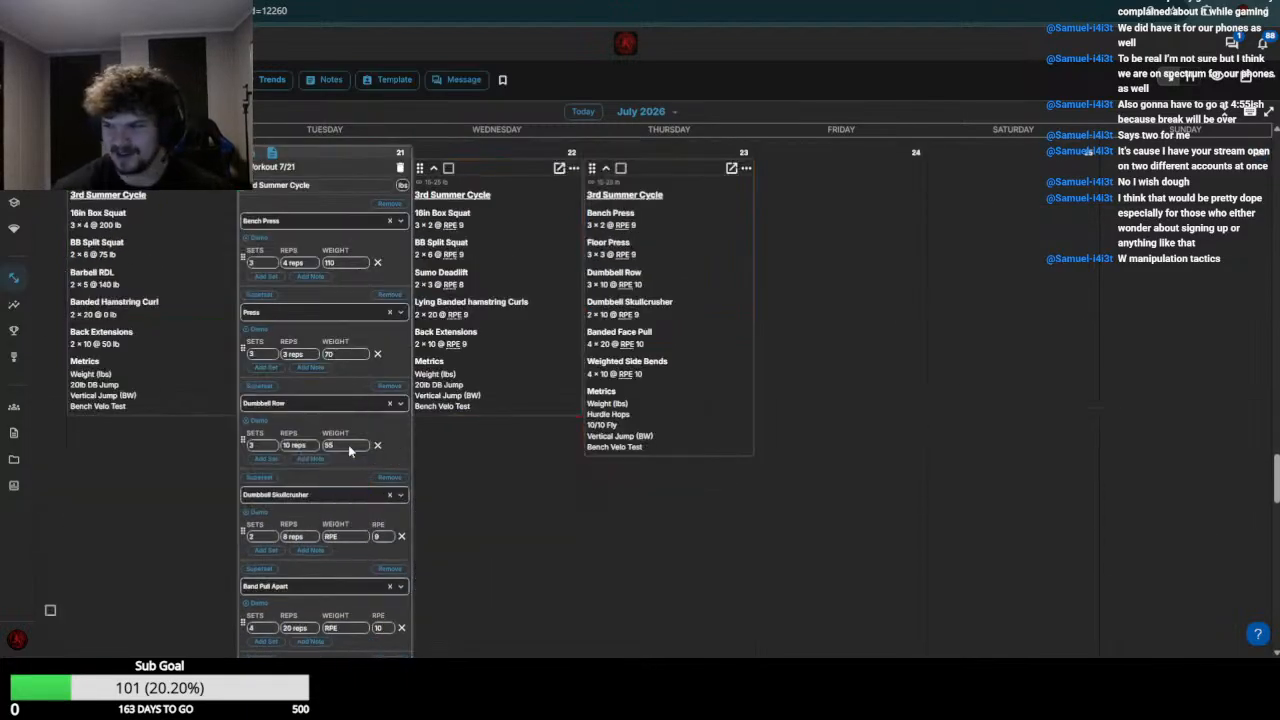
# Check the week 29 skullcrusher entries and set the July 21 Dumbbell Skullcrusher weight to 20
pyautogui.scroll(3, 345, 450)
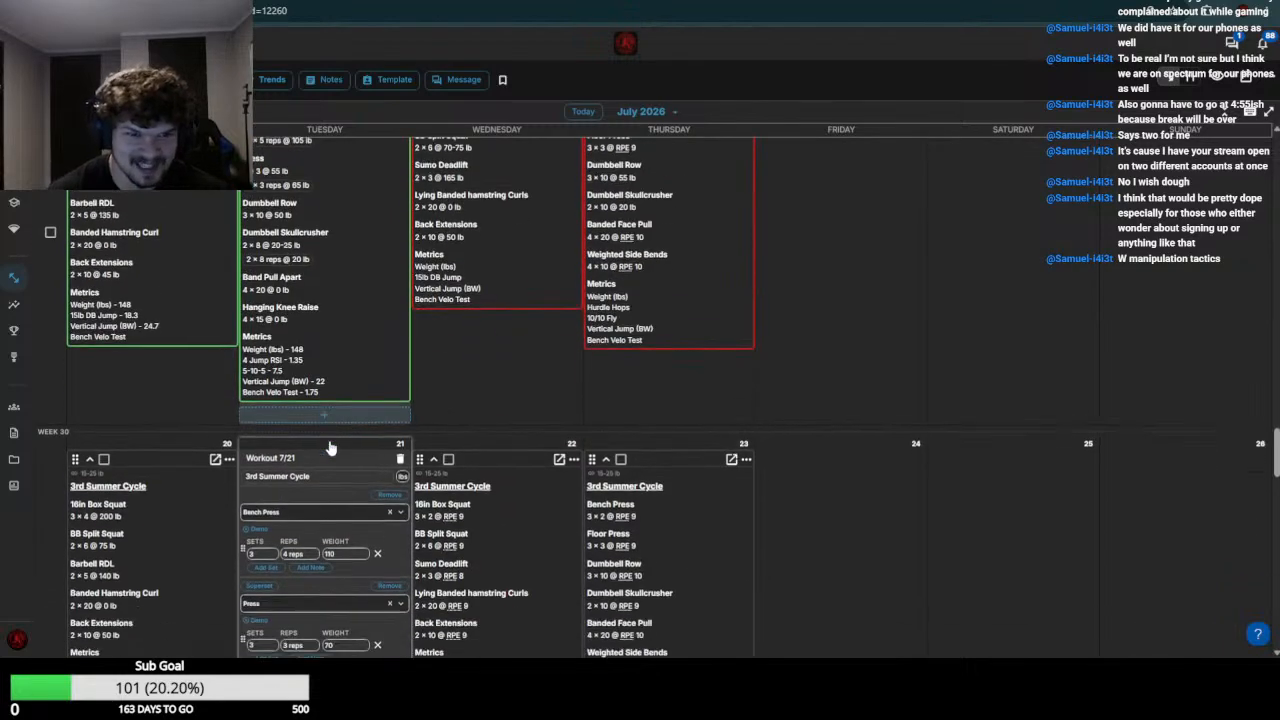
pyautogui.scroll(-3, 330, 448)
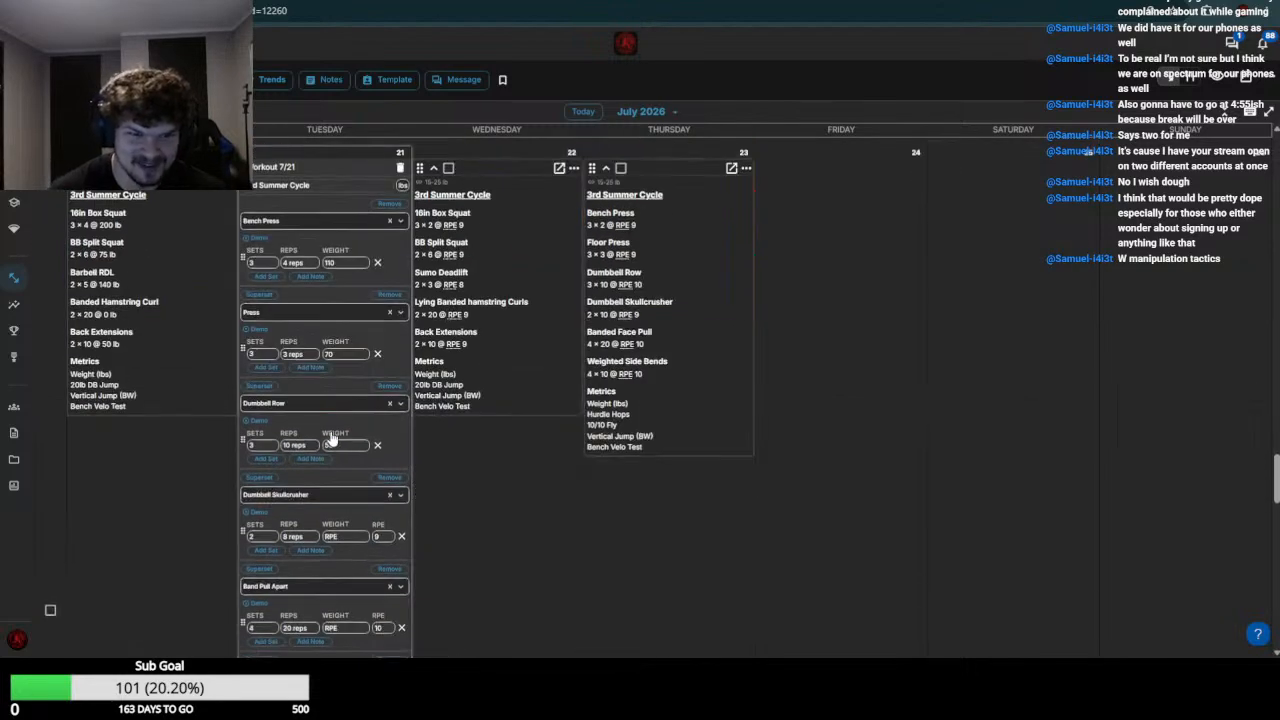
pyautogui.click(345, 537)
pyautogui.press('Return')
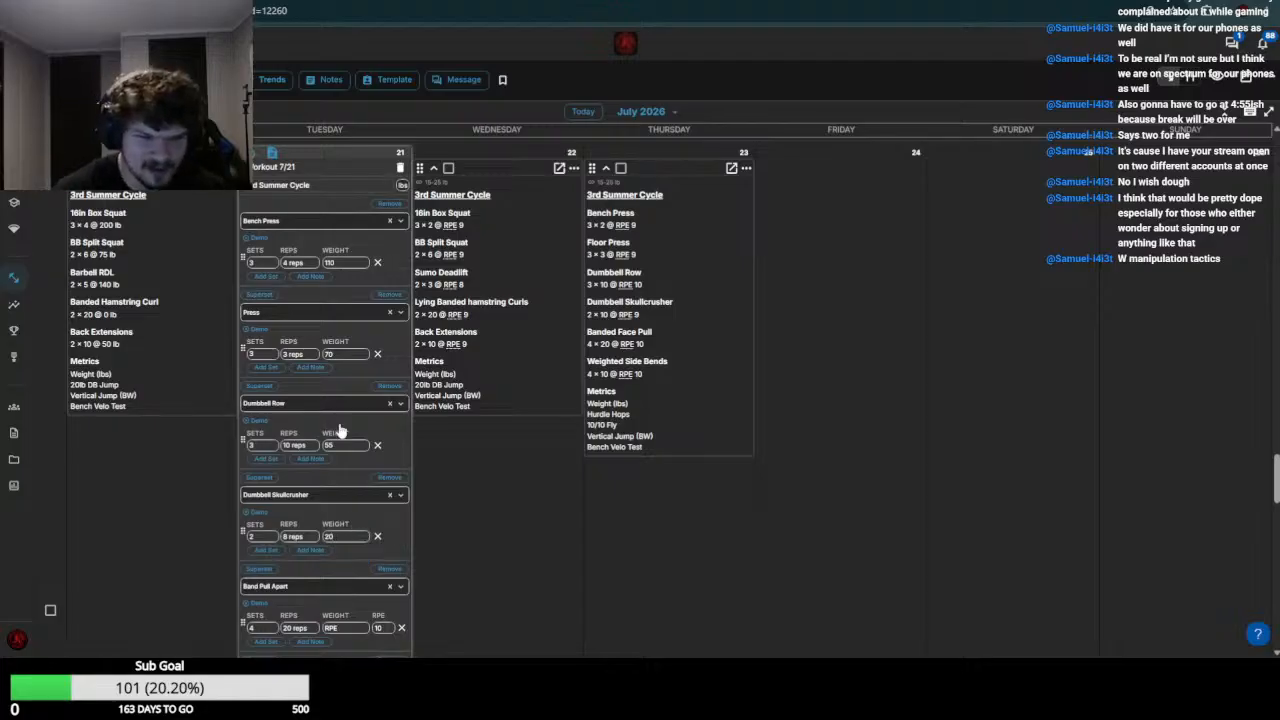
# Set the July 21 Band Pull Apart and Hanging Knee Raise weights to 0 and save the workout
pyautogui.scroll(-3, 340, 430)
pyautogui.click(349, 361)
pyautogui.write('0')
pyautogui.press('Return')
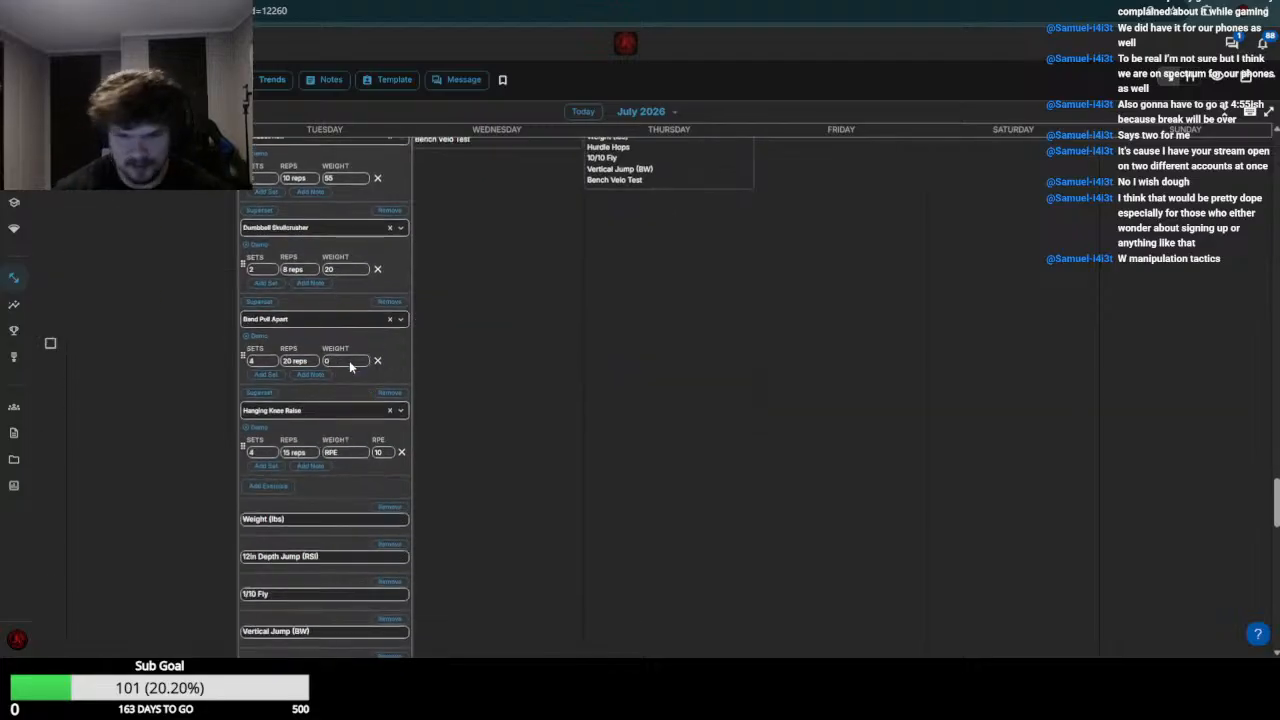
pyautogui.click(347, 455)
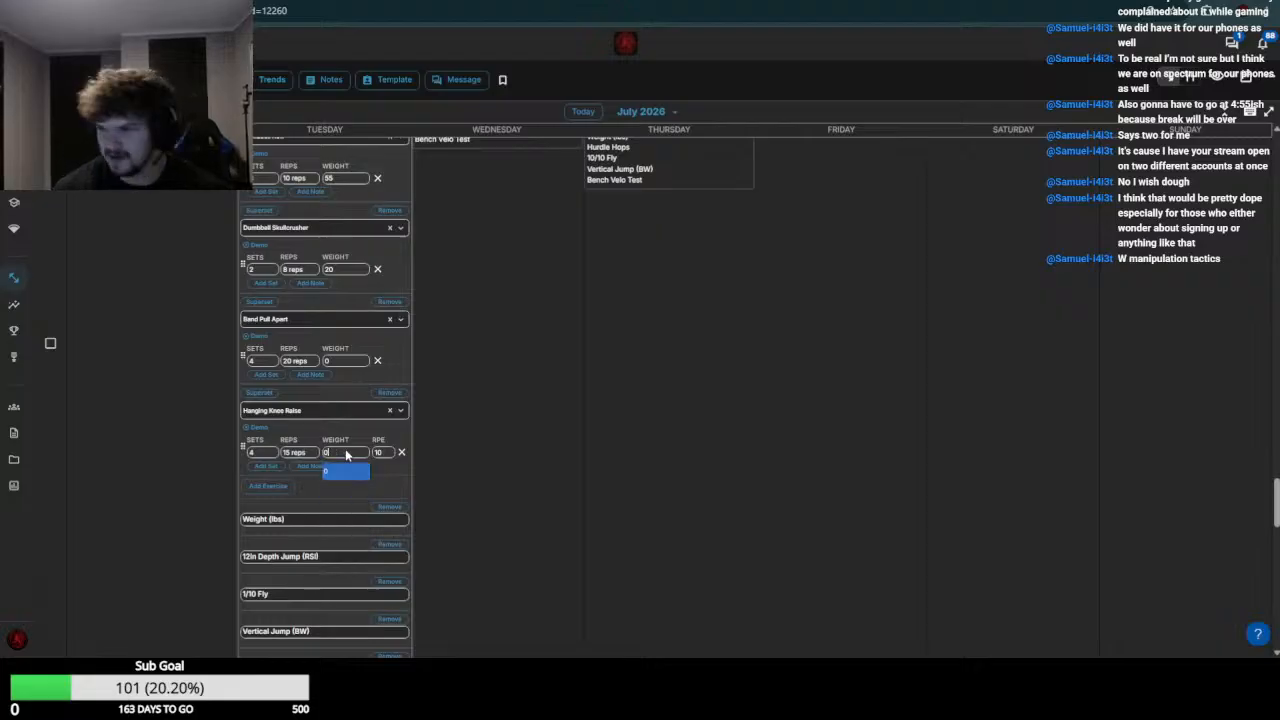
pyautogui.press('Return')
pyautogui.scroll(-5, 346, 451)
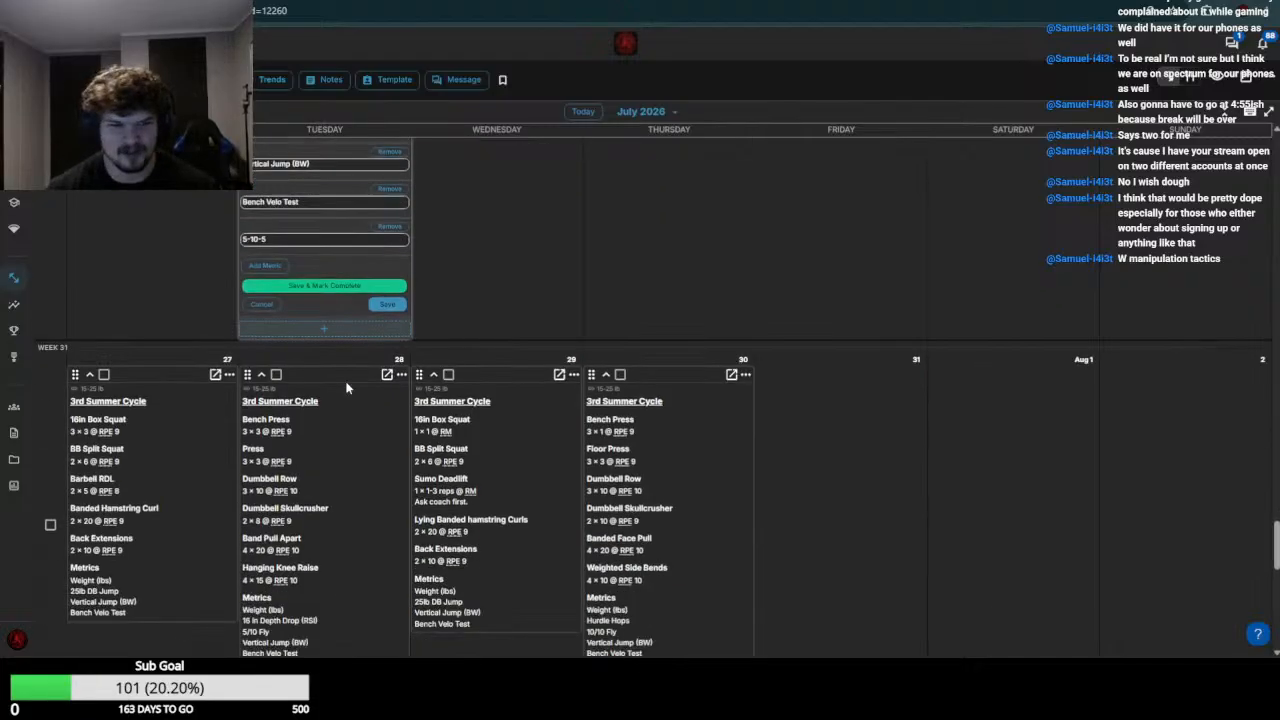
pyautogui.click(389, 305)
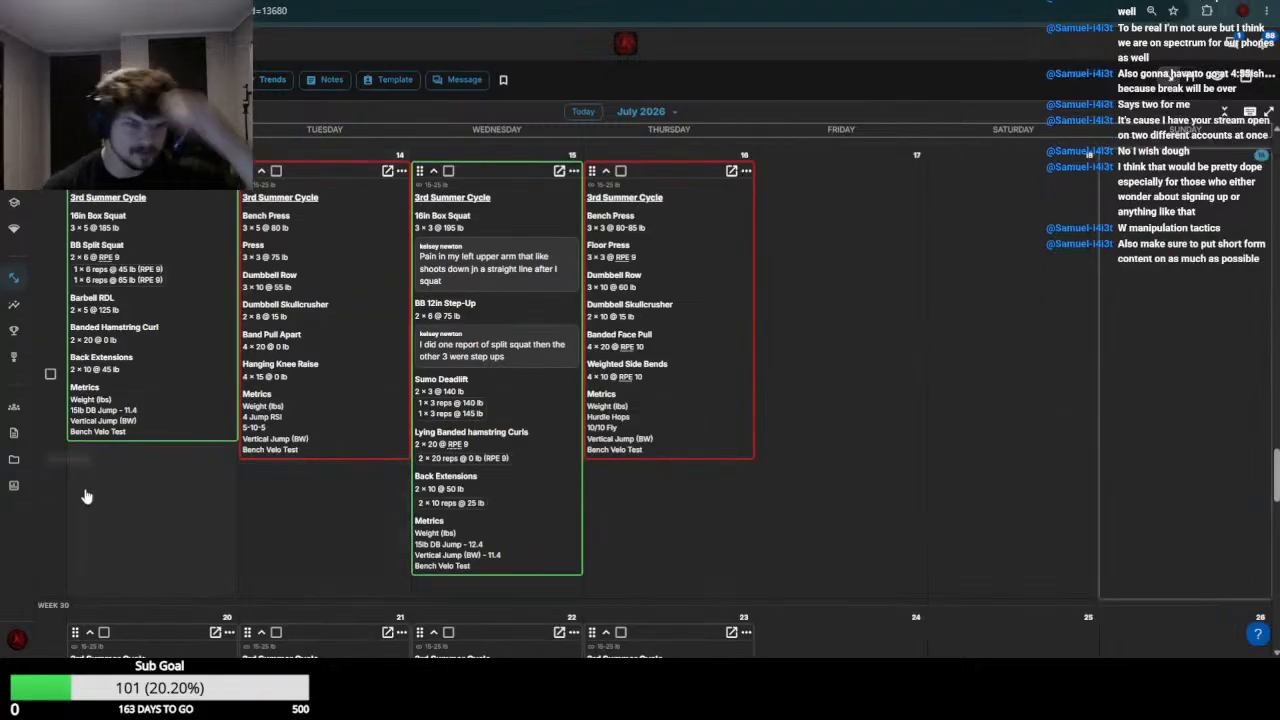
# Open the next athlete's July 20 and 21 workouts for editing, check week 29, and set the July 20 16in Box Squat weight to 195
pyautogui.click(183, 360)
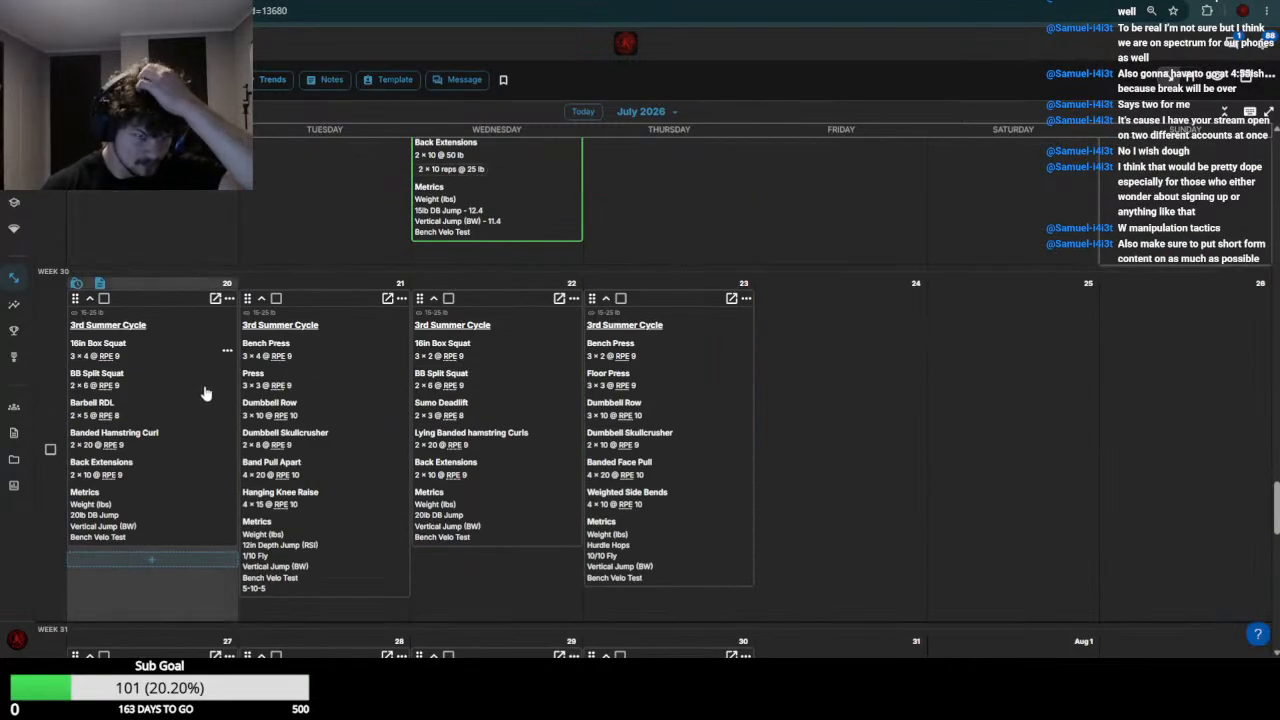
pyautogui.click(320, 417)
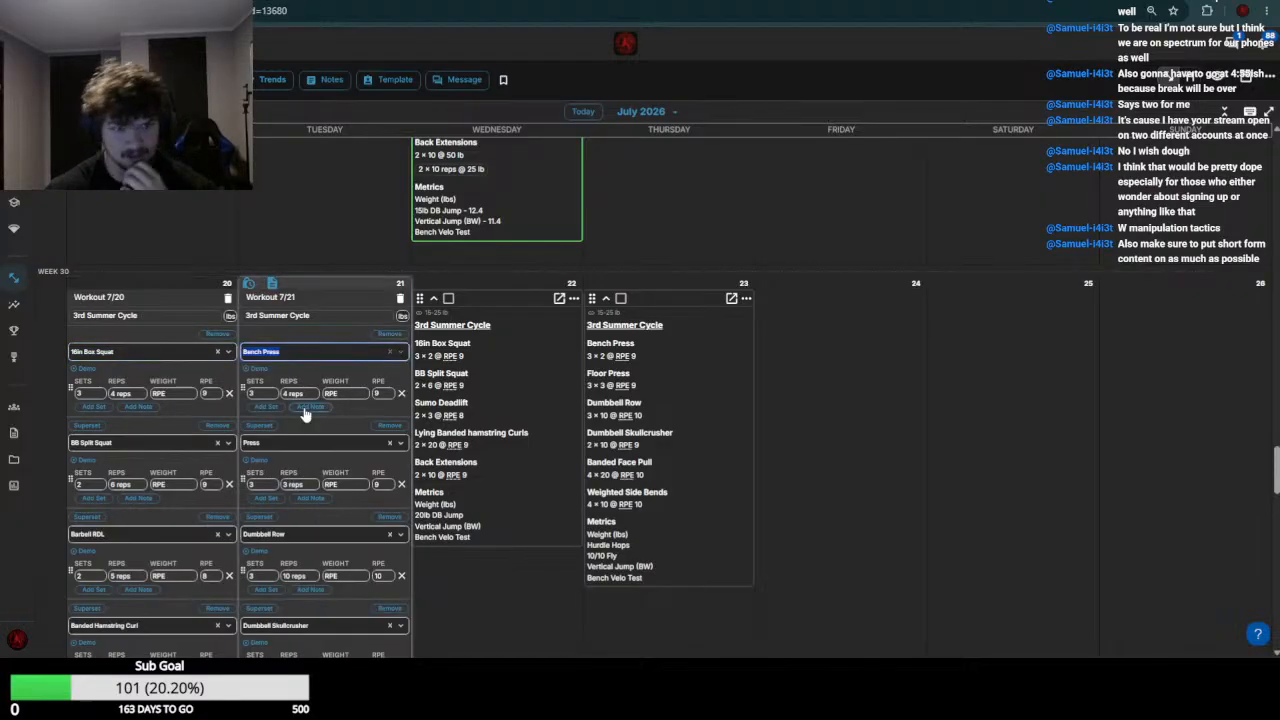
pyautogui.scroll(1, 247, 267)
pyautogui.scroll(3, 247, 267)
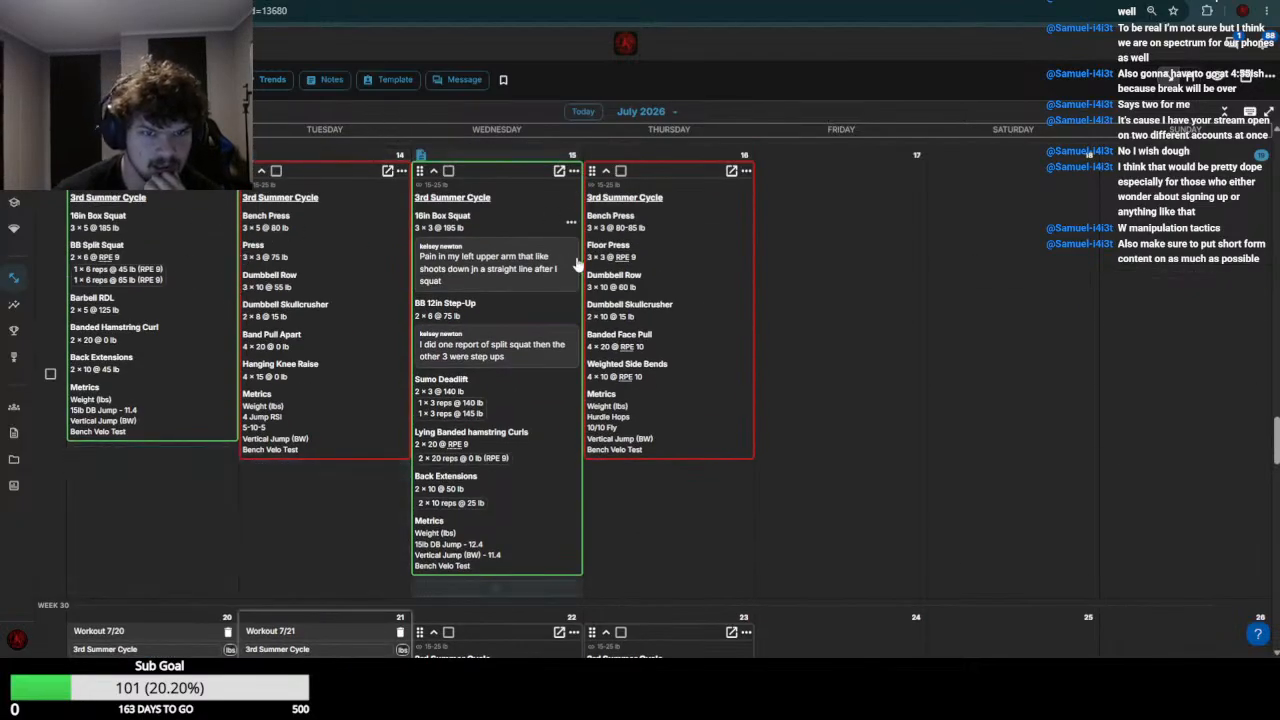
pyautogui.scroll(-2, 503, 235)
pyautogui.scroll(-3, 485, 268)
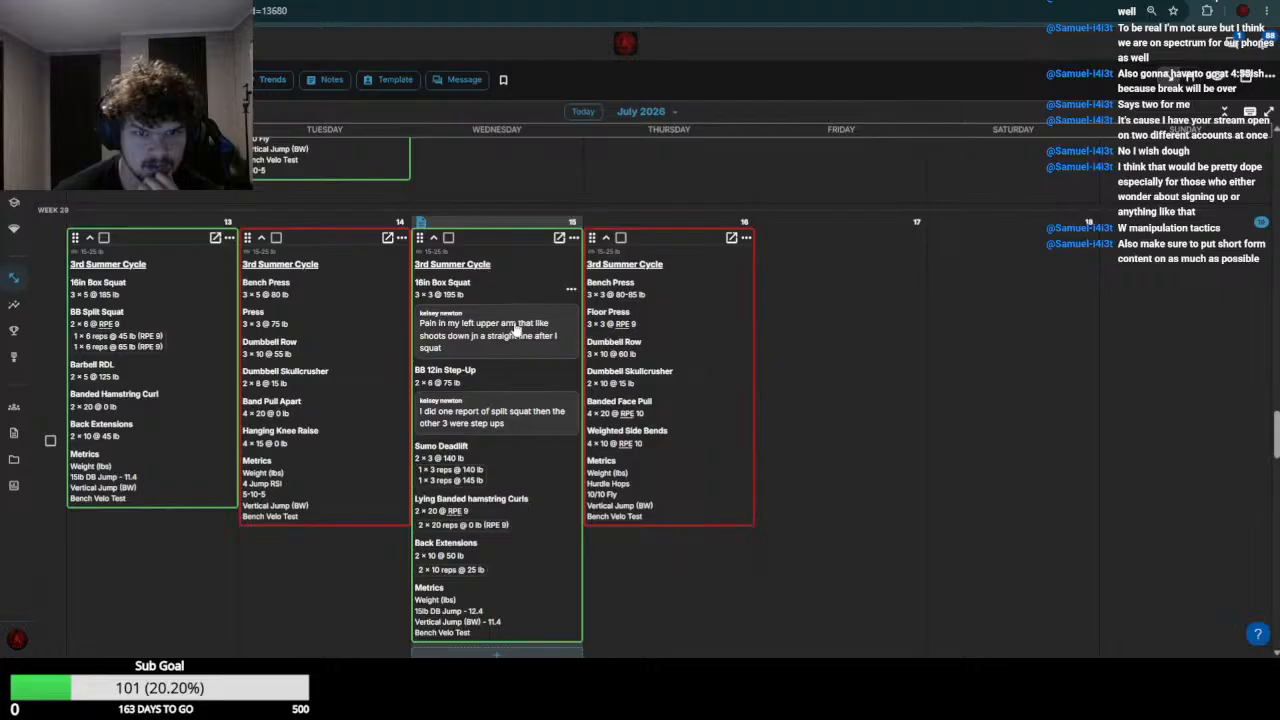
pyautogui.click(183, 330)
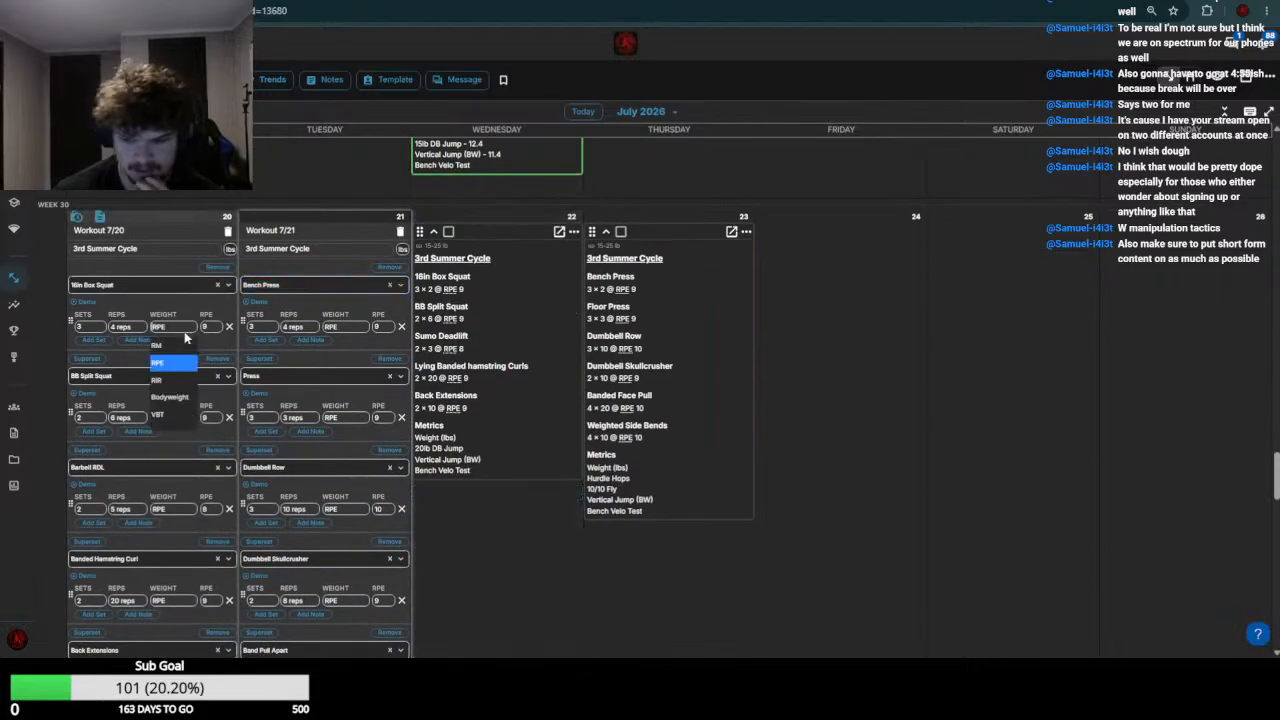
pyautogui.write('195')
pyautogui.press('Return')
# Check the week 29 split squat entries and set the July 20 BB Split Squat weight to 80
pyautogui.scroll(5, 184, 332)
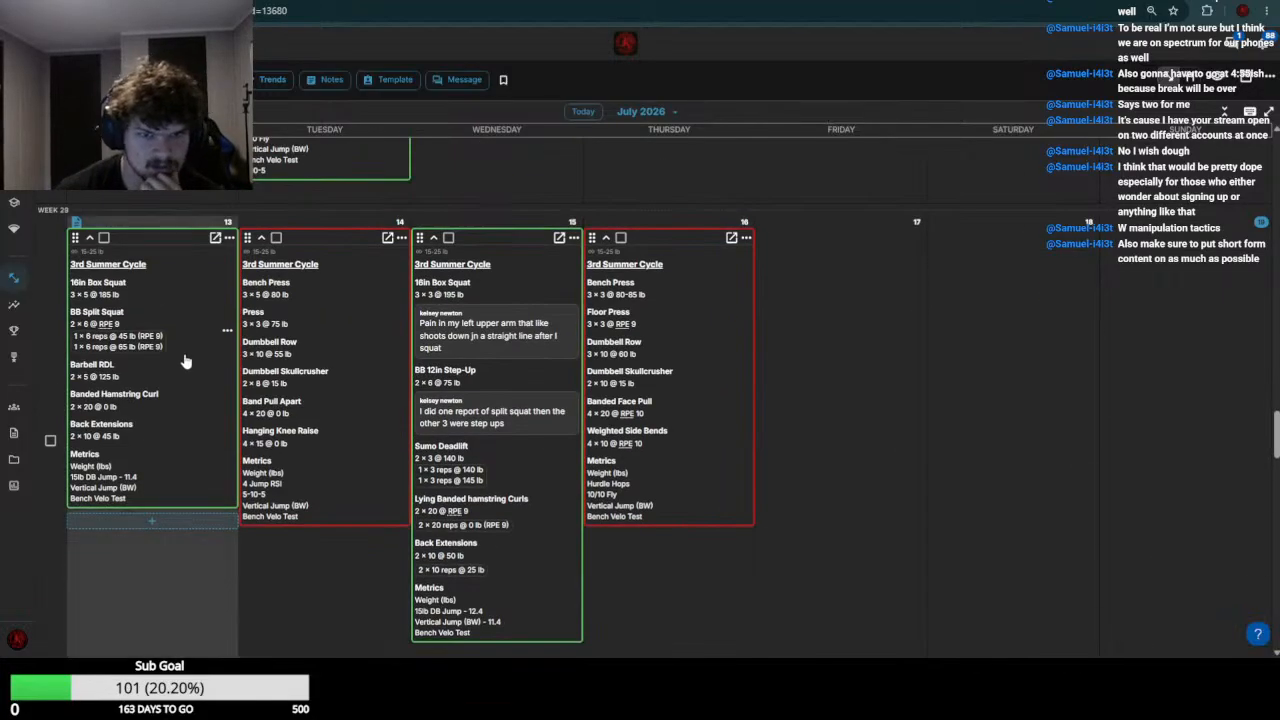
pyautogui.click(182, 285)
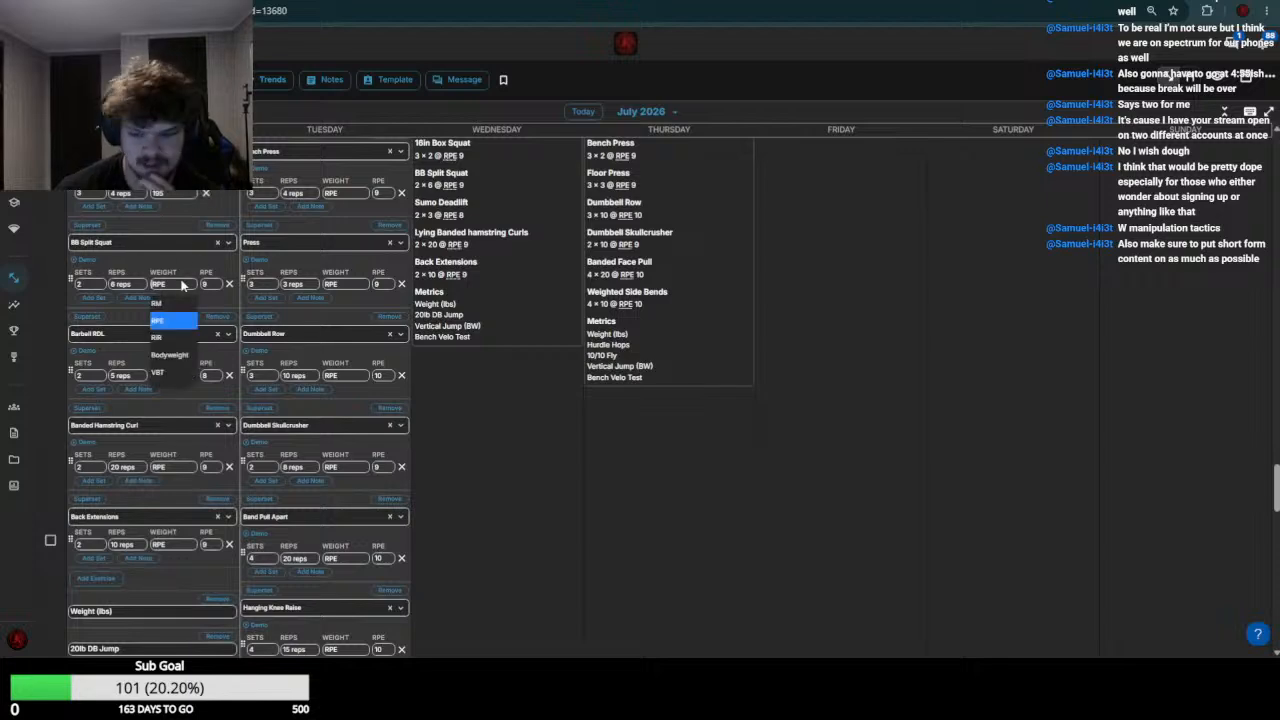
pyautogui.write('65')
pyautogui.press('Return')
# Check the week 29 Barbell RDL entry and set the July 20 Barbell RDL weight to 135
pyautogui.scroll(6, 172, 290)
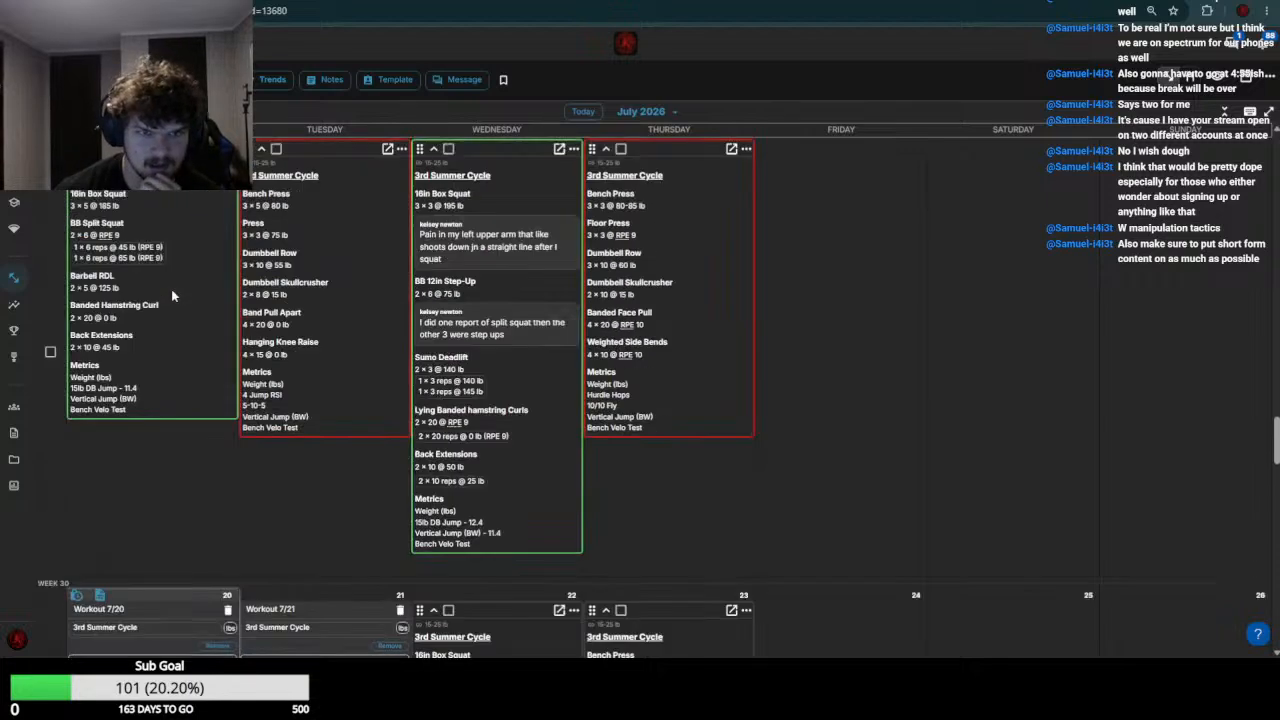
pyautogui.scroll(-2, 171, 300)
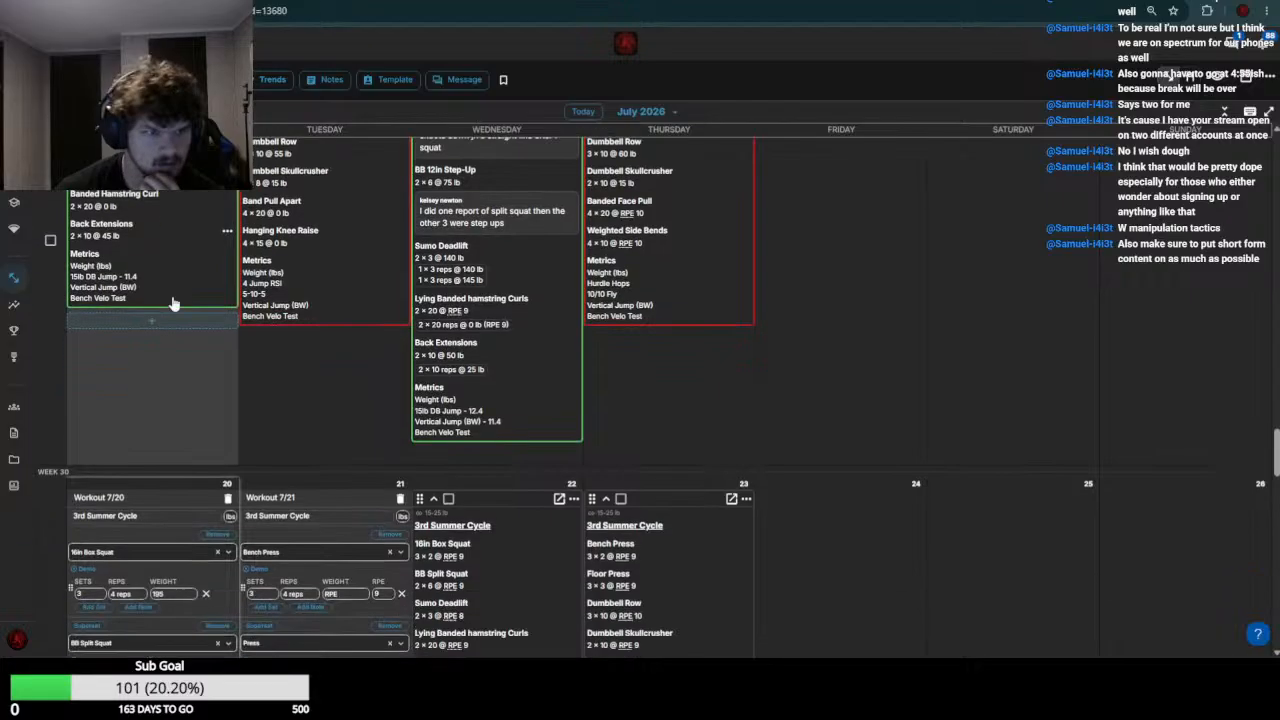
pyautogui.scroll(-6, 172, 303)
pyautogui.click(170, 375)
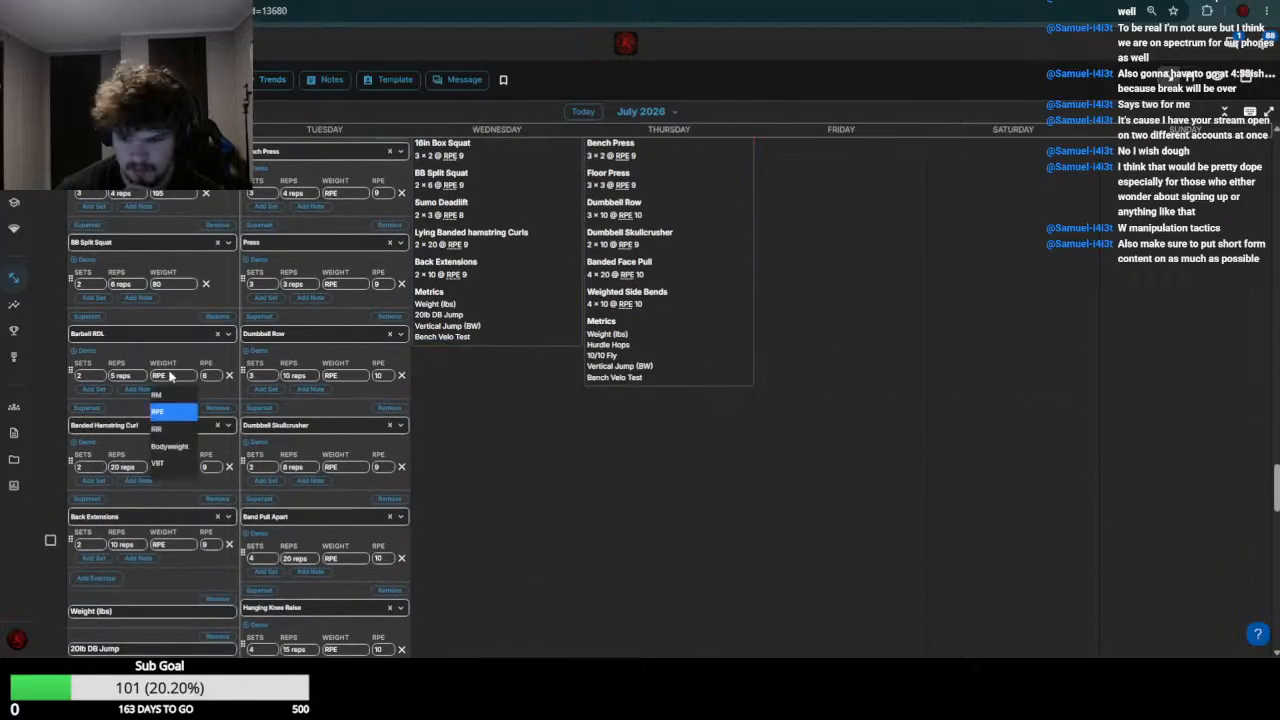
pyautogui.write('135')
pyautogui.press('Return')
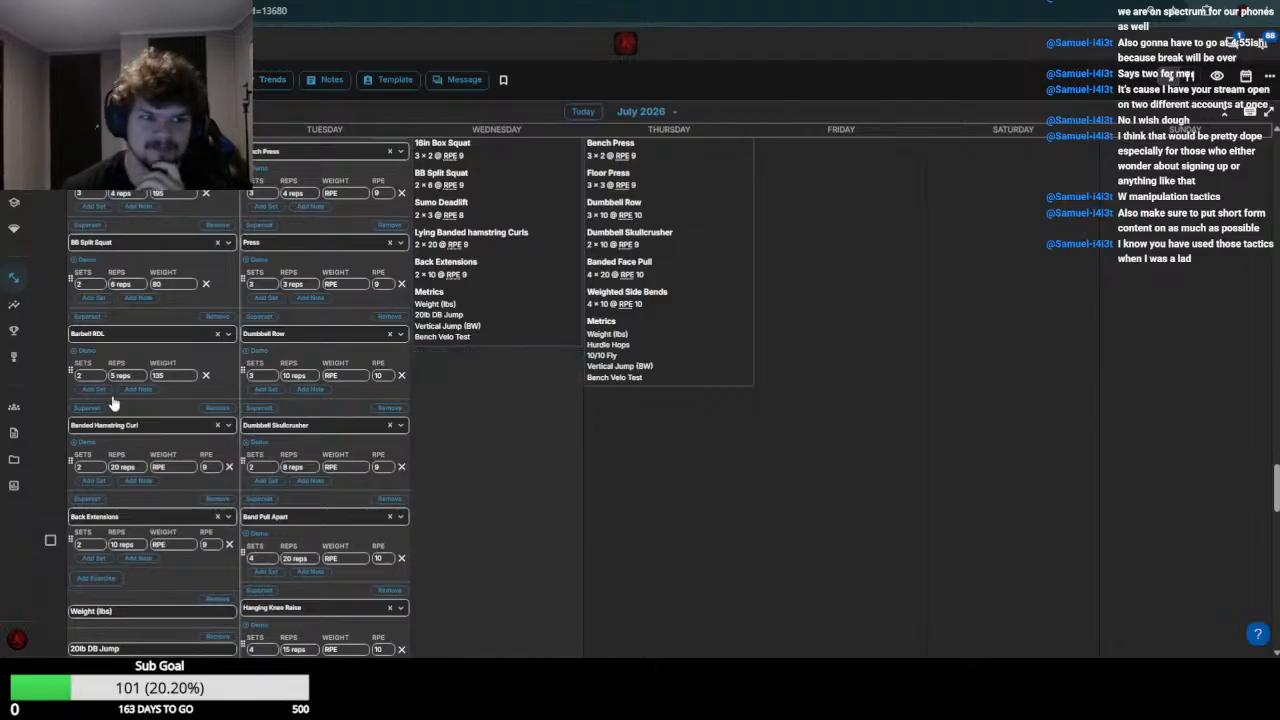
# Check the week 29 hamstring curl entry and set the July 20 Banded Hamstring Curl weight to 0
pyautogui.scroll(5, 168, 440)
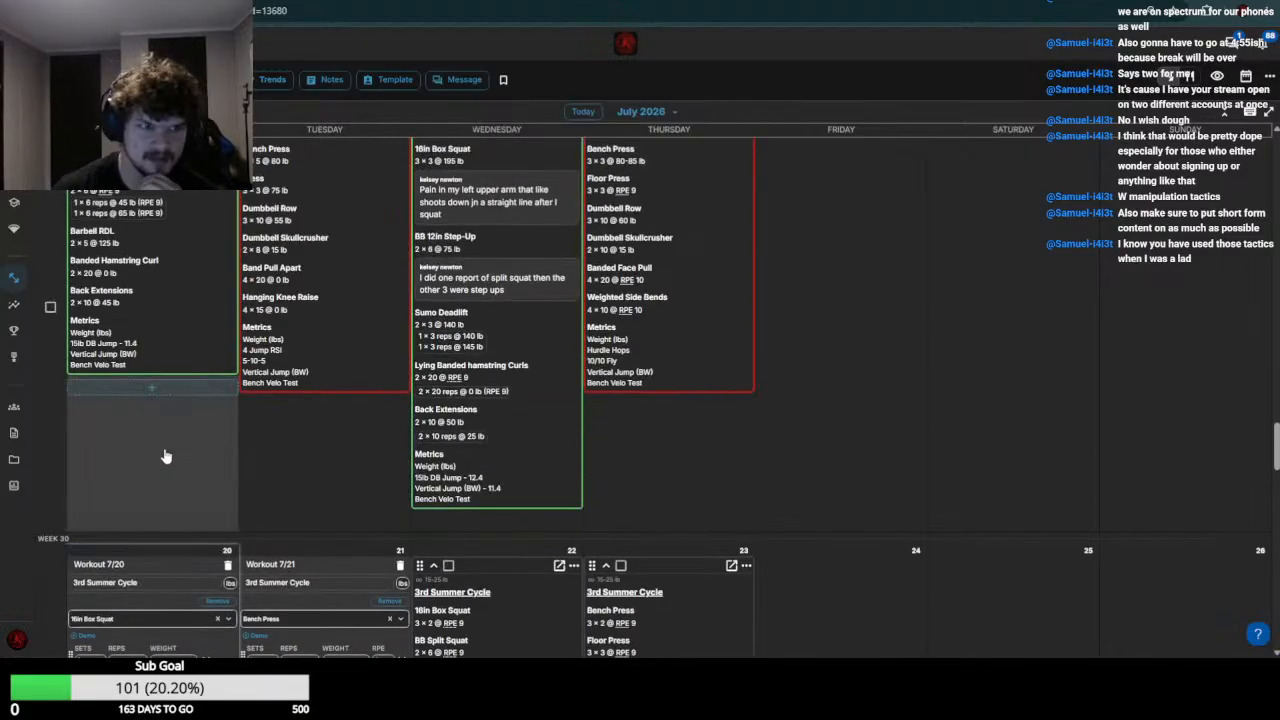
pyautogui.scroll(-6, 166, 456)
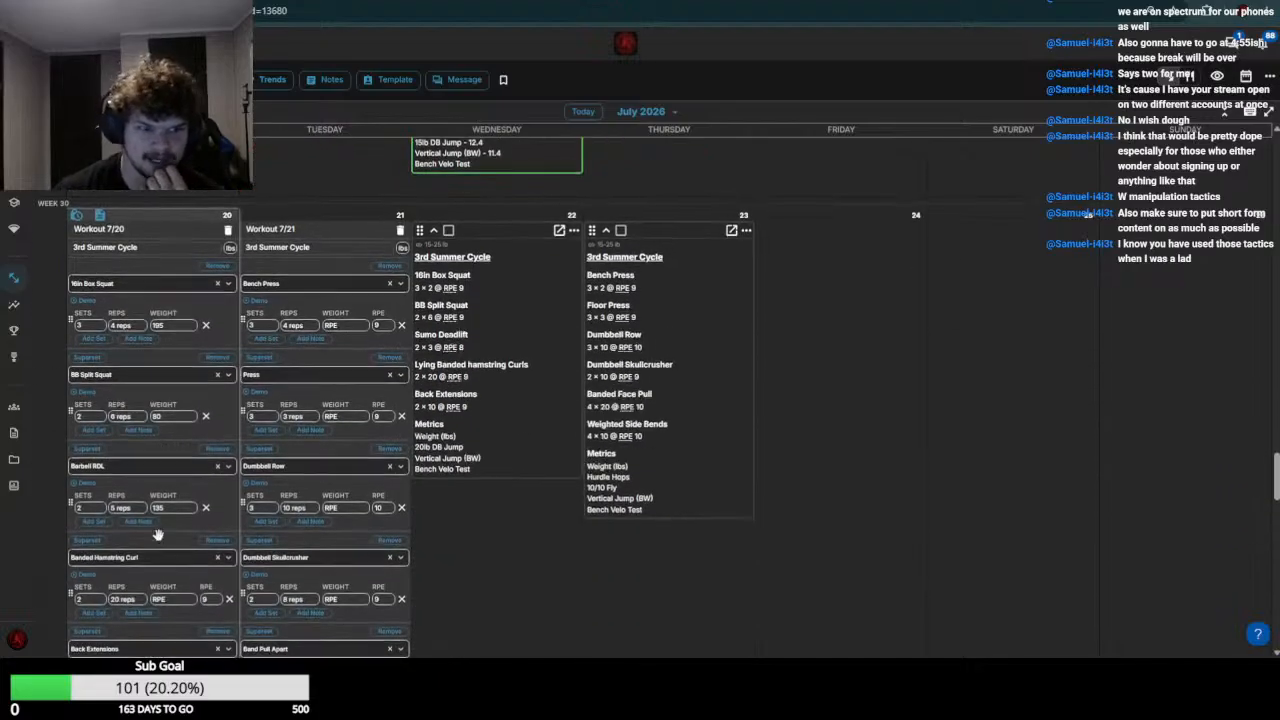
pyautogui.click(172, 400)
pyautogui.write('8')
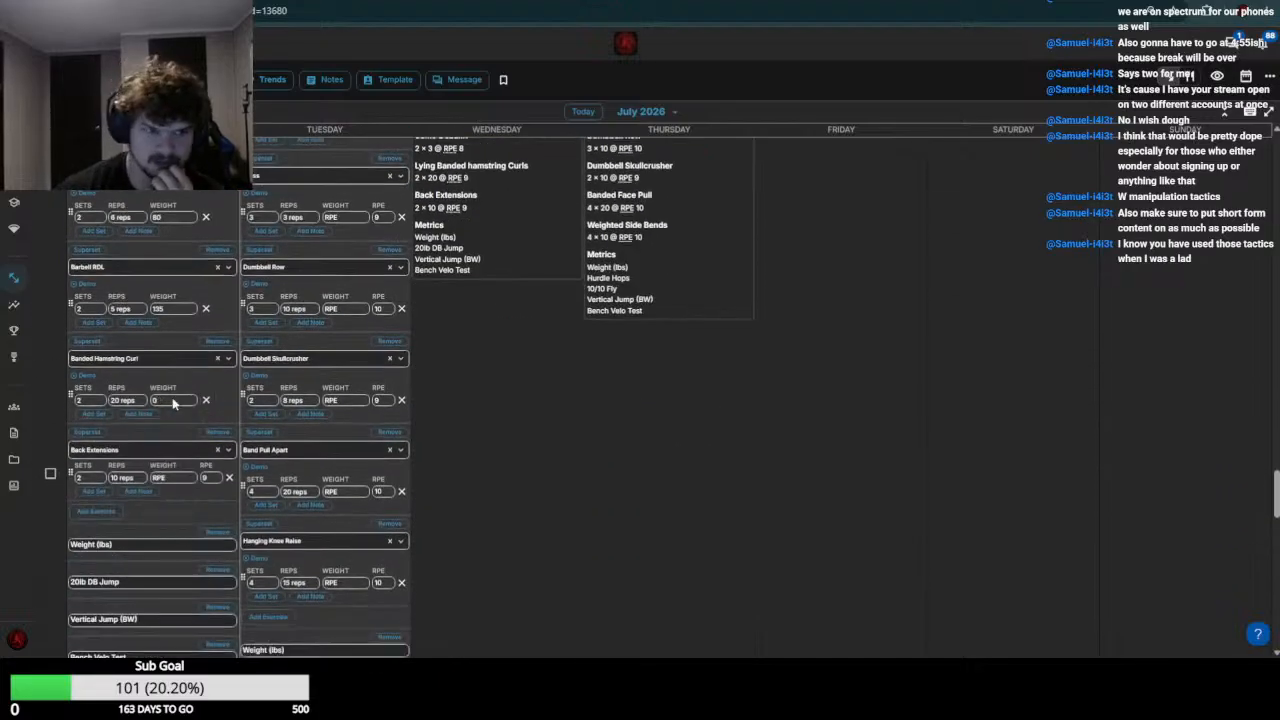
# Set the July 20 Back Extensions weight to 50 and save the workout
pyautogui.scroll(5, 172, 402)
pyautogui.scroll(-6, 166, 409)
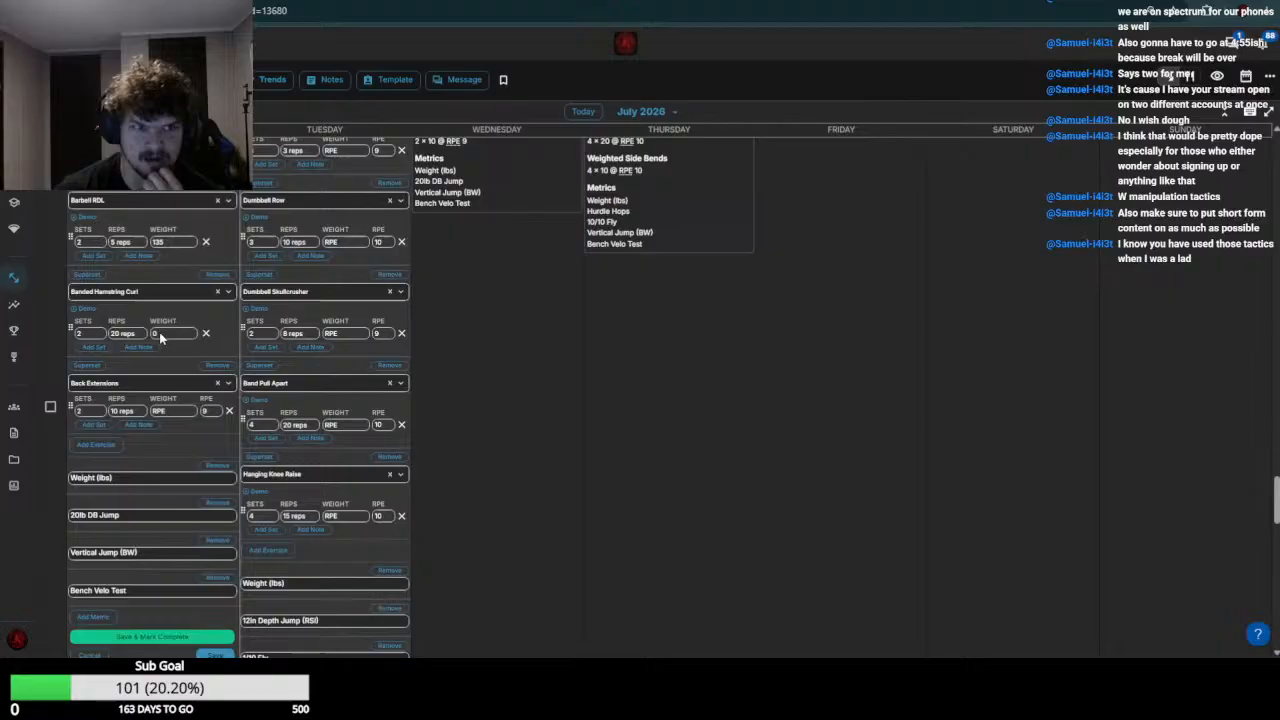
pyautogui.click(170, 412)
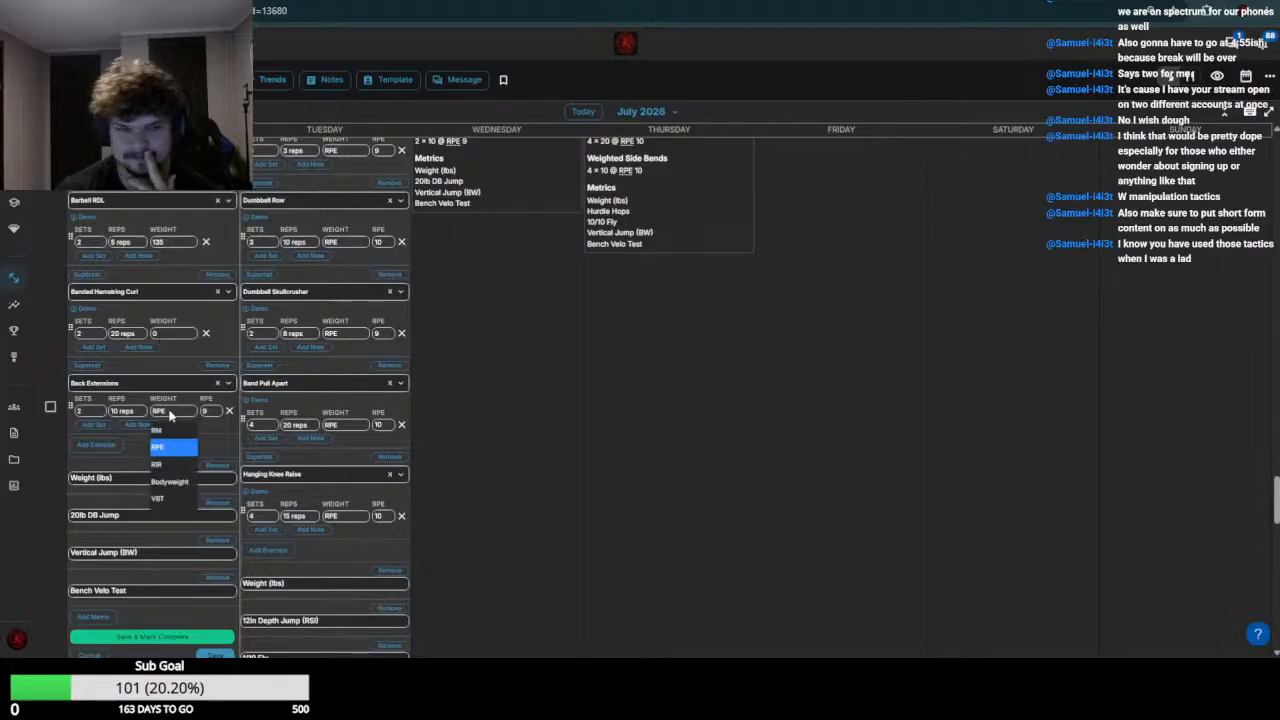
pyautogui.write('50')
pyautogui.scroll(-5, 169, 414)
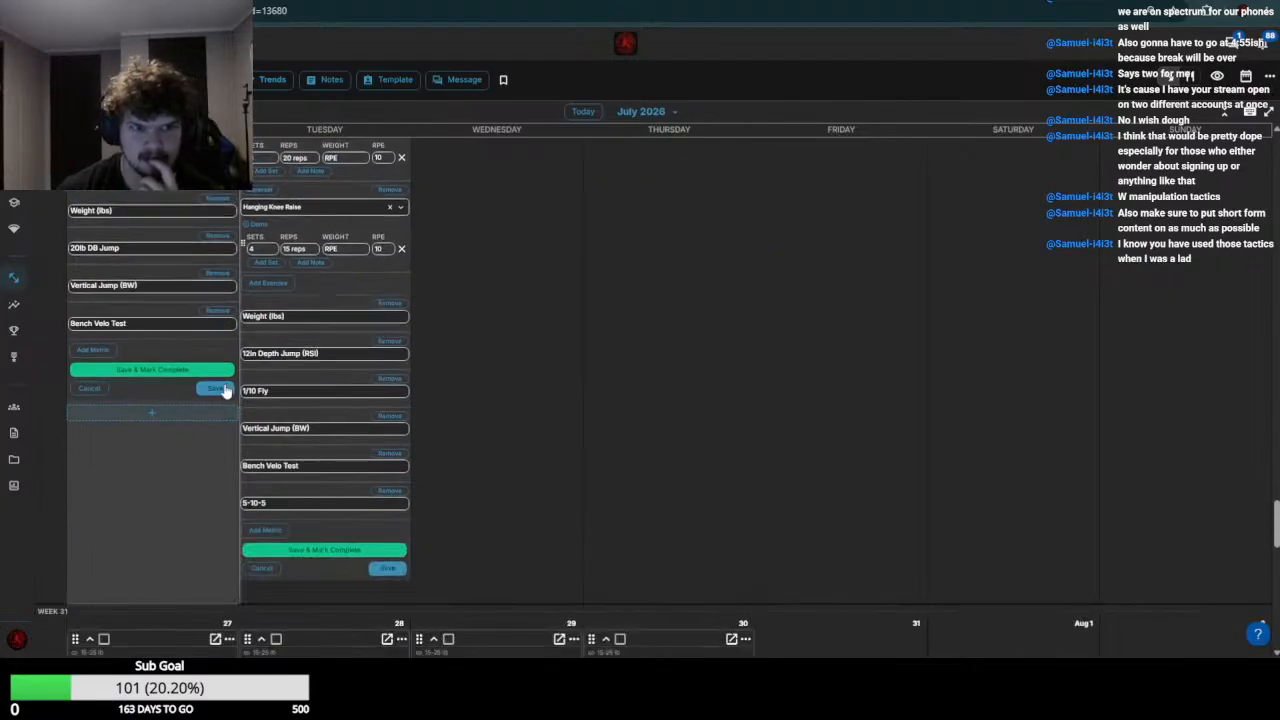
pyautogui.click(218, 389)
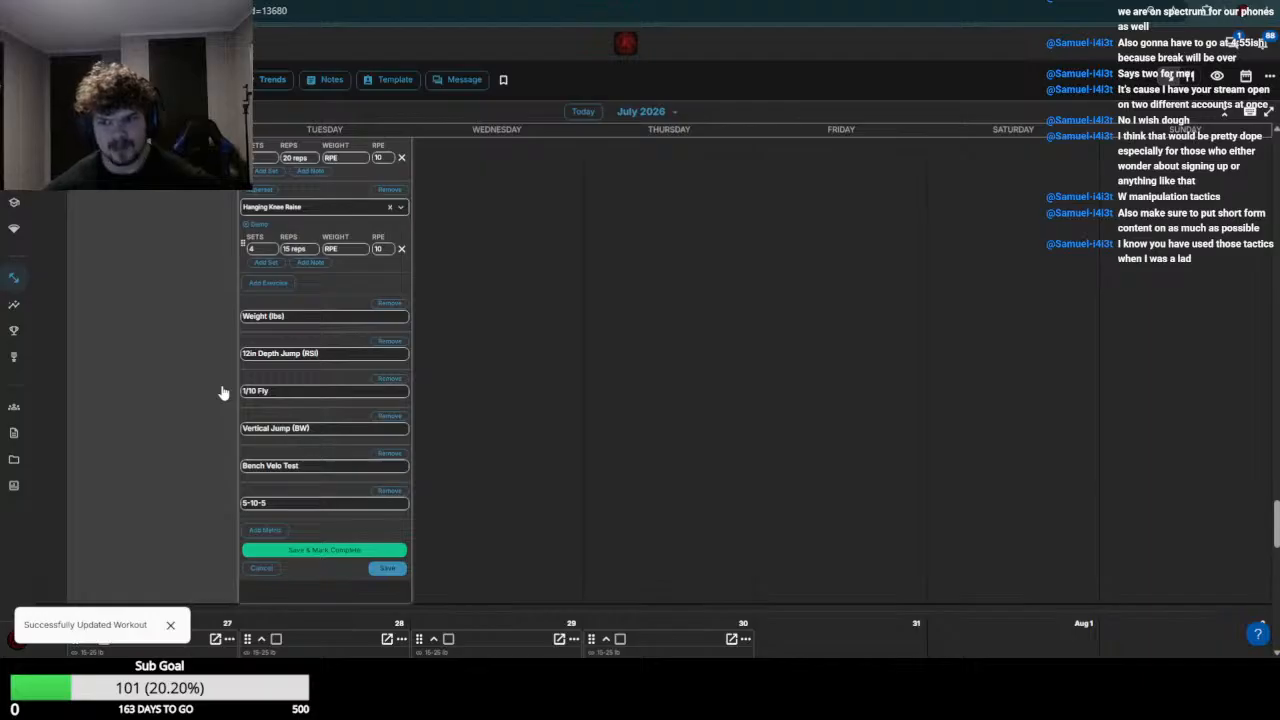
# Review the July 14 entries against the open July 21 workout and move on to the next athlete's calendar
pyautogui.scroll(5, 330, 385)
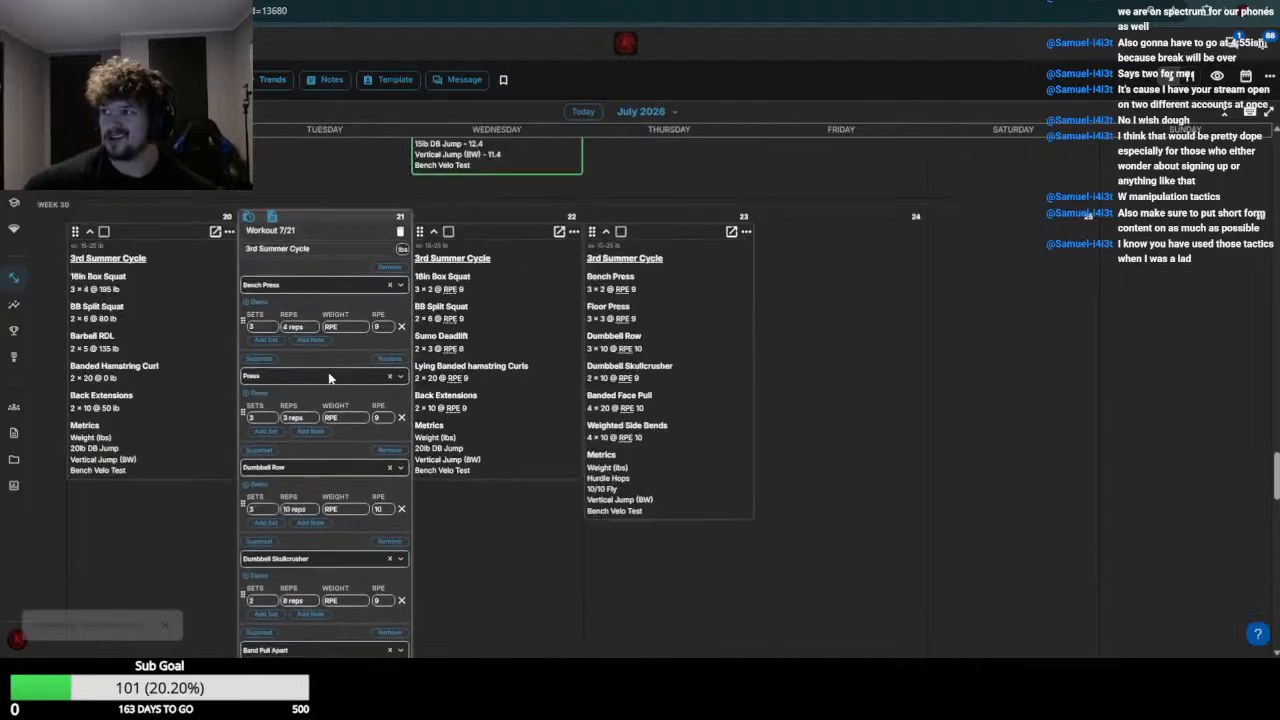
pyautogui.scroll(4, 348, 345)
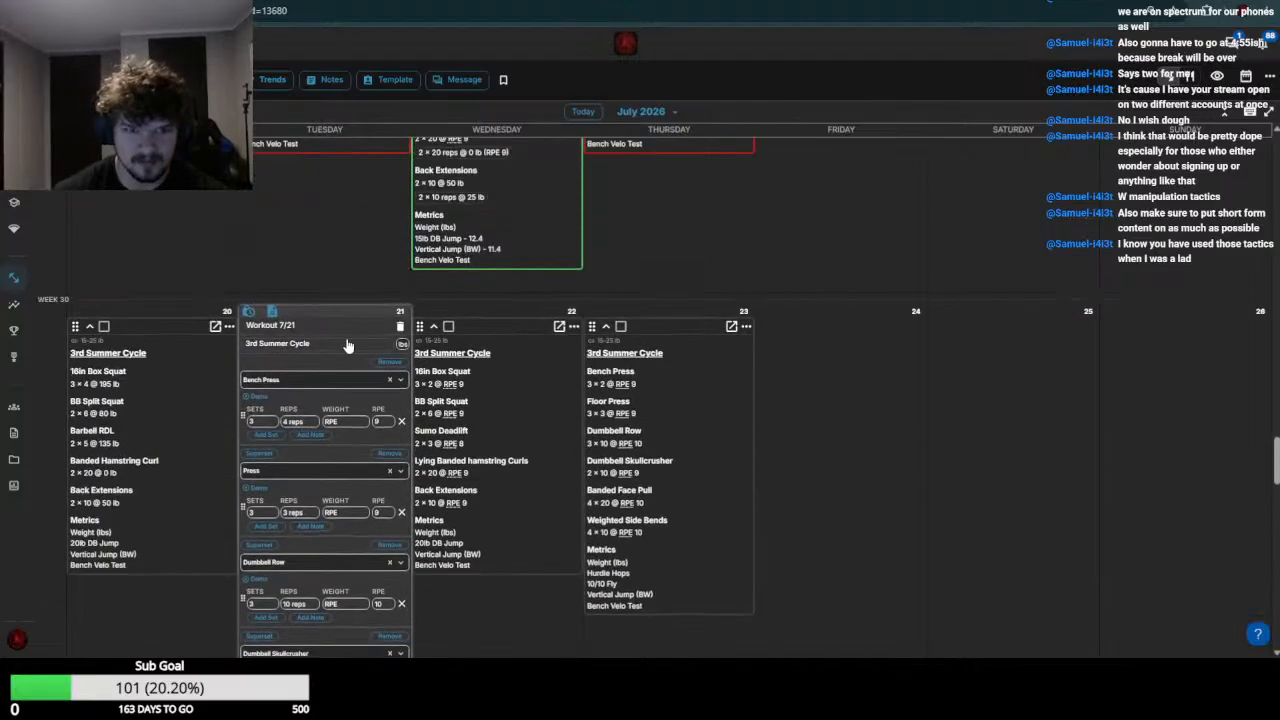
pyautogui.scroll(-4, 340, 340)
pyautogui.scroll(4, 315, 379)
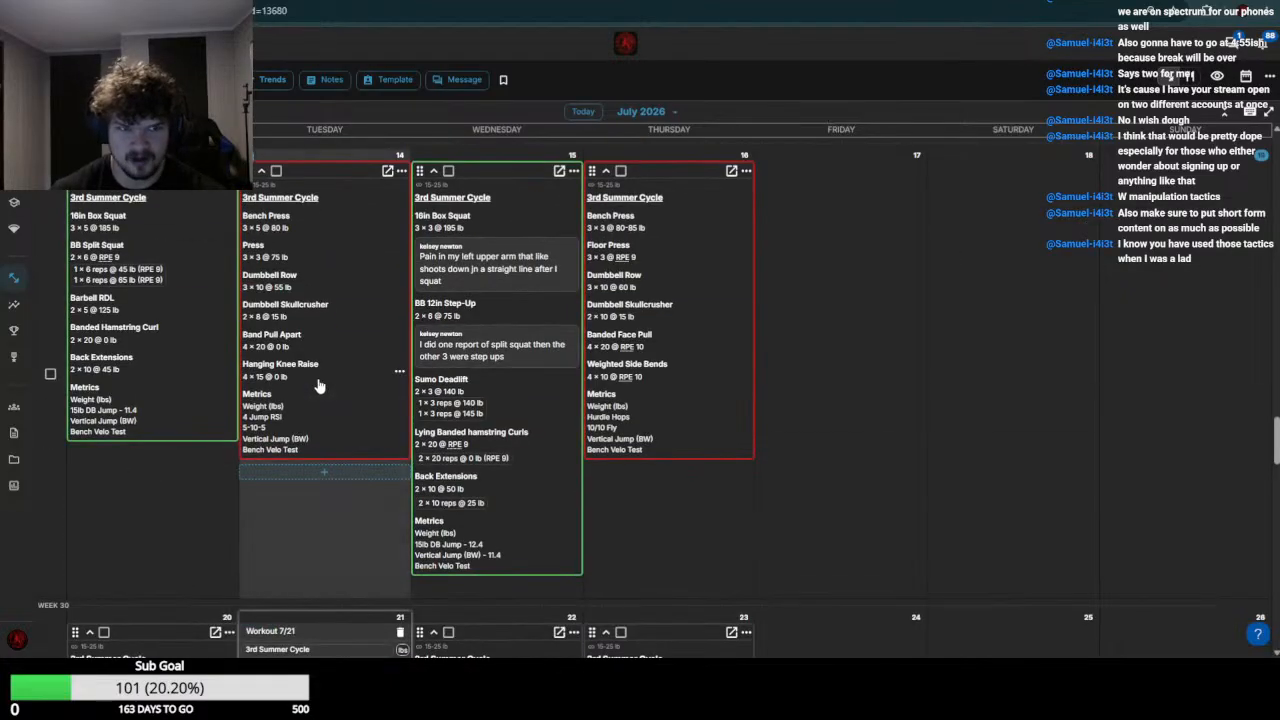
pyautogui.scroll(-5, 315, 379)
pyautogui.scroll(-5, 315, 379)
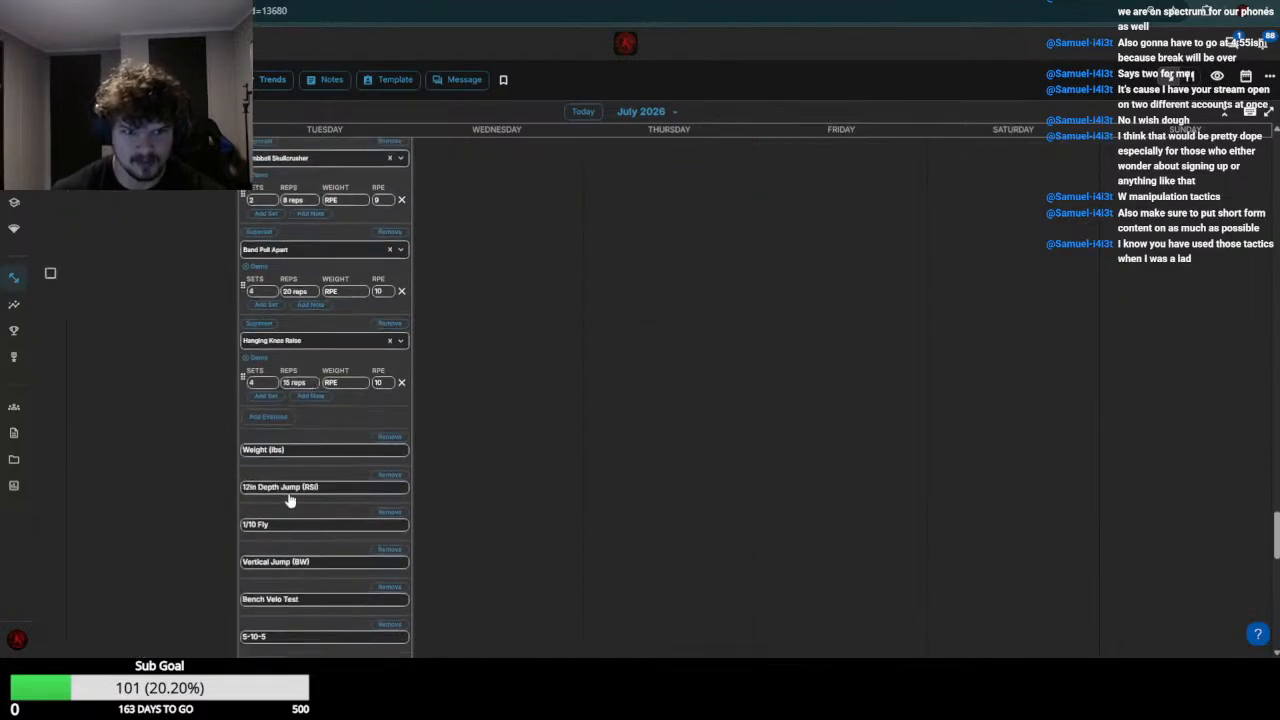
pyautogui.scroll(-3, 288, 500)
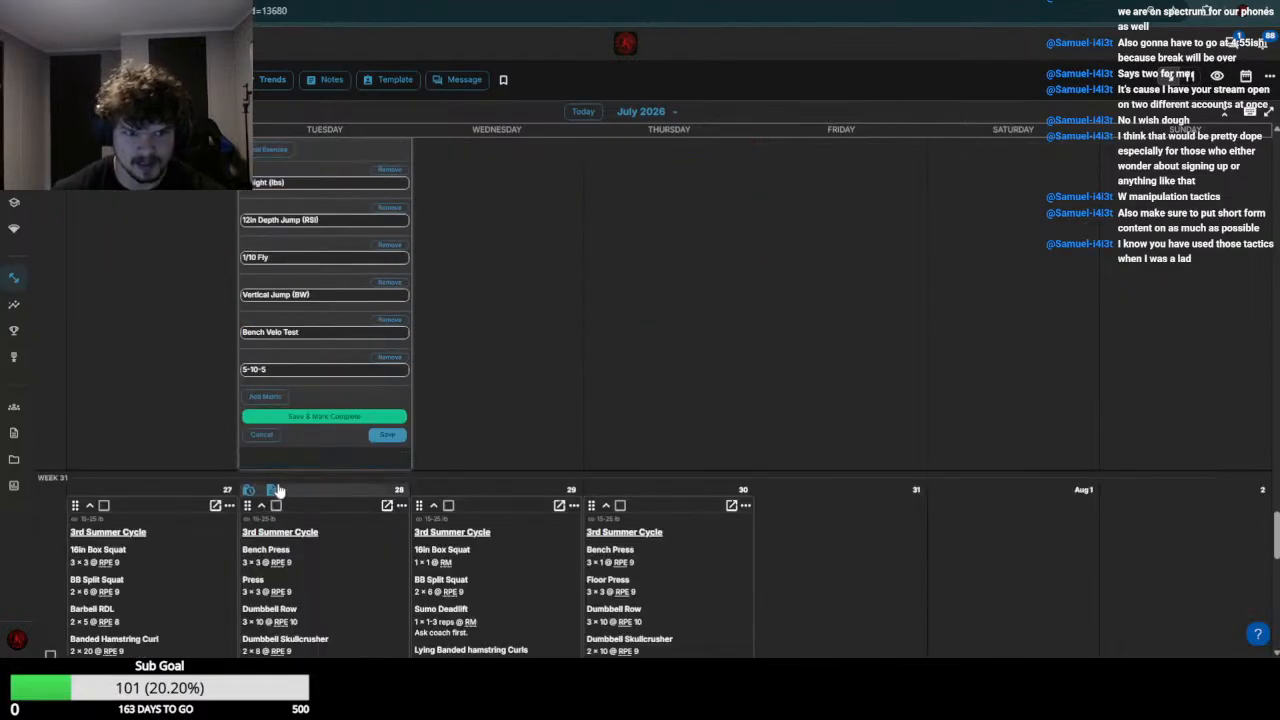
pyautogui.click(322, 417)
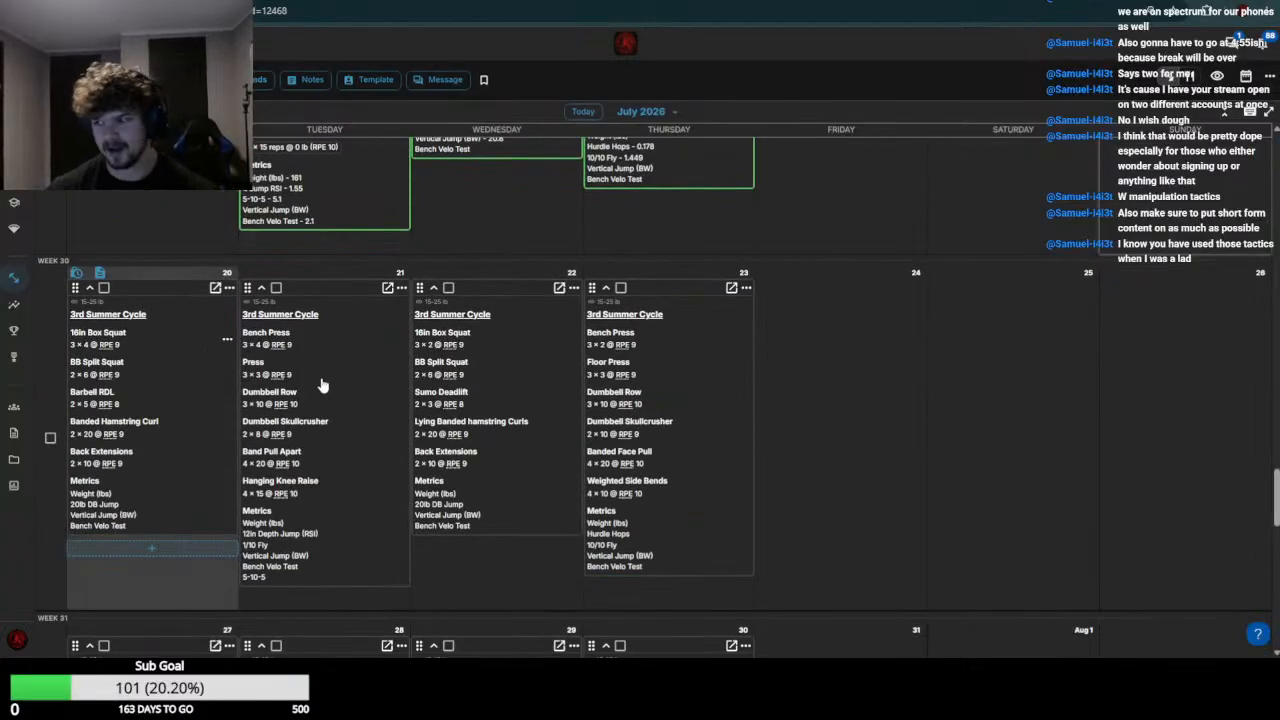
# Open the July 21 workout for editing and compare the week 29 results with the July 20 and 21 exercises
pyautogui.click(322, 385)
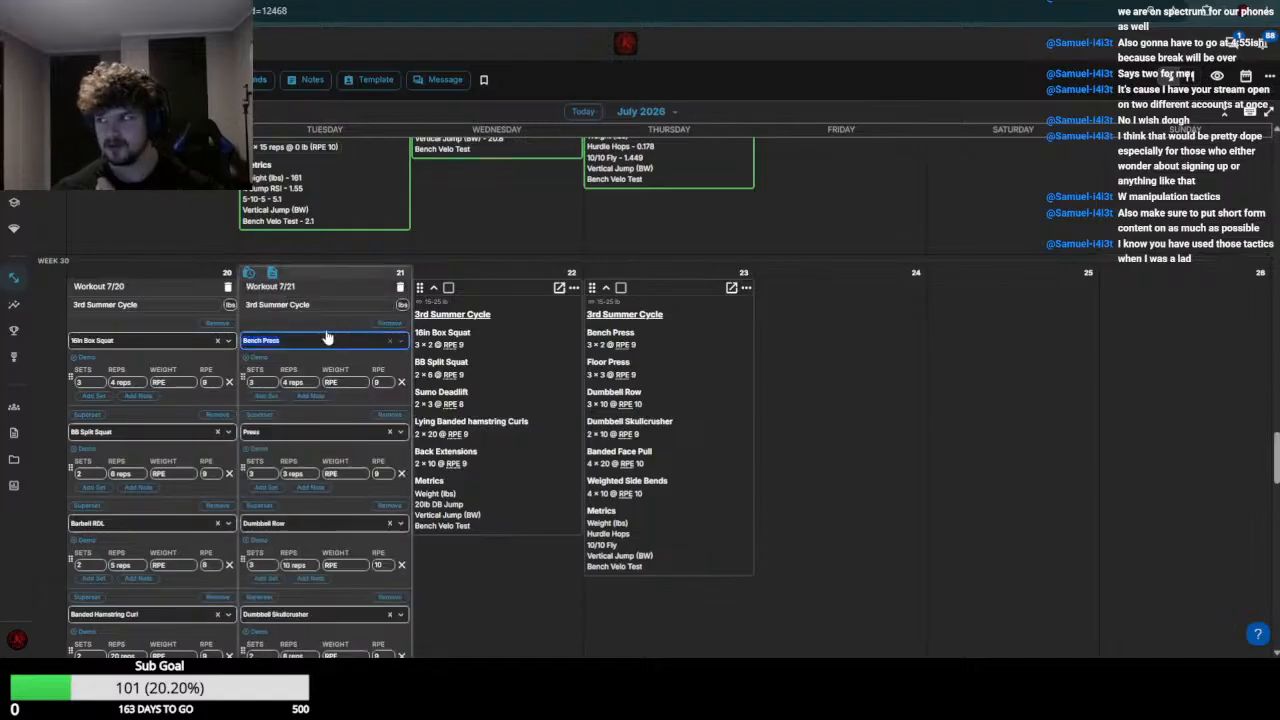
pyautogui.scroll(7, 135, 416)
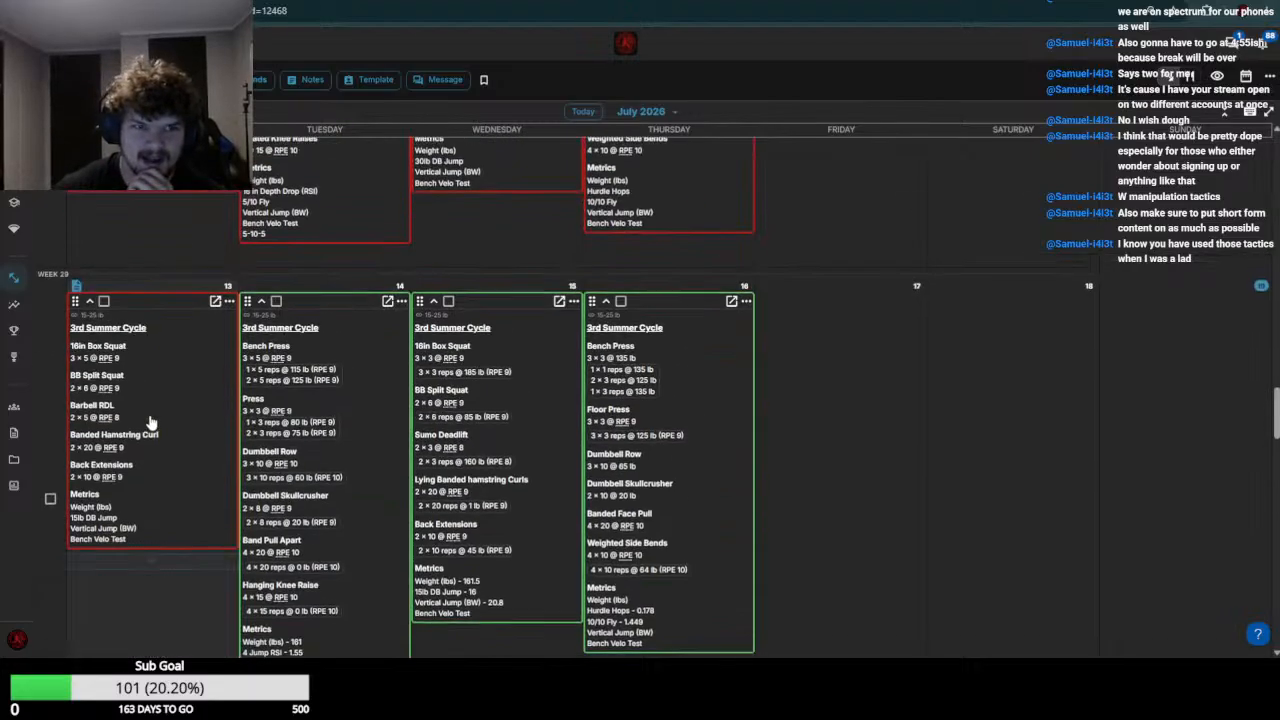
pyautogui.scroll(-1, 162, 433)
pyautogui.scroll(-2, 215, 420)
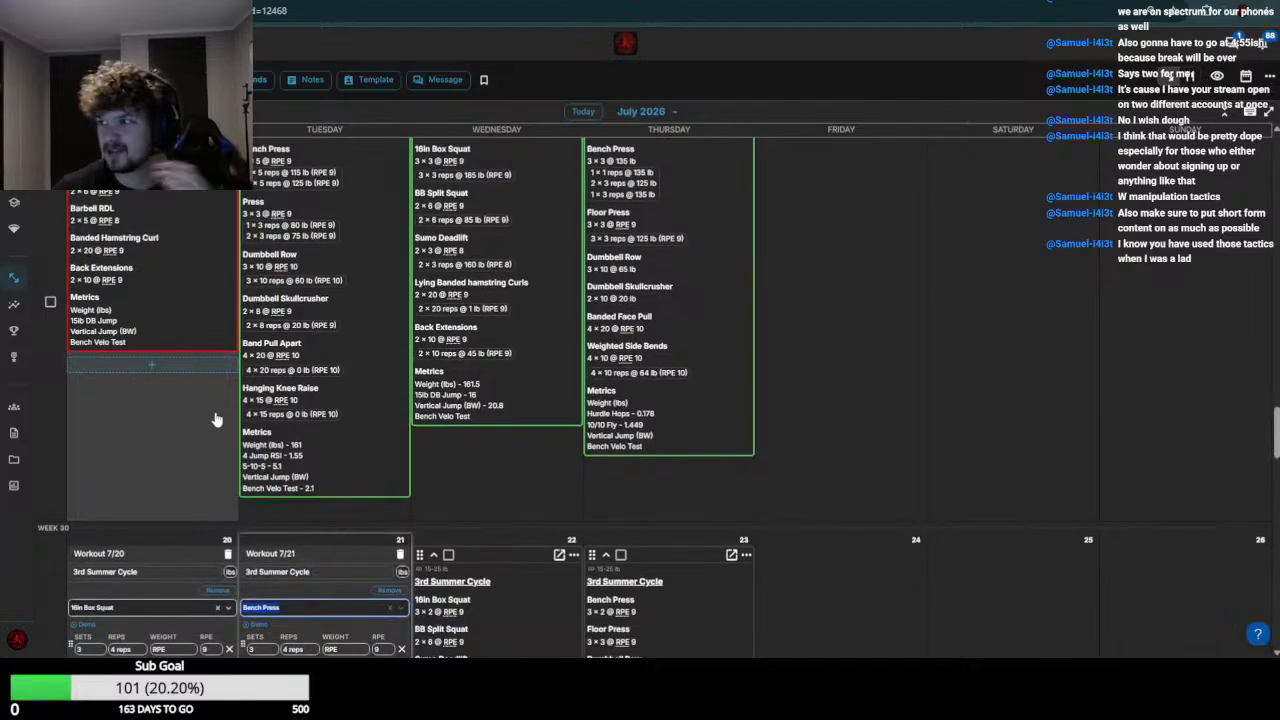
pyautogui.scroll(-1, 215, 420)
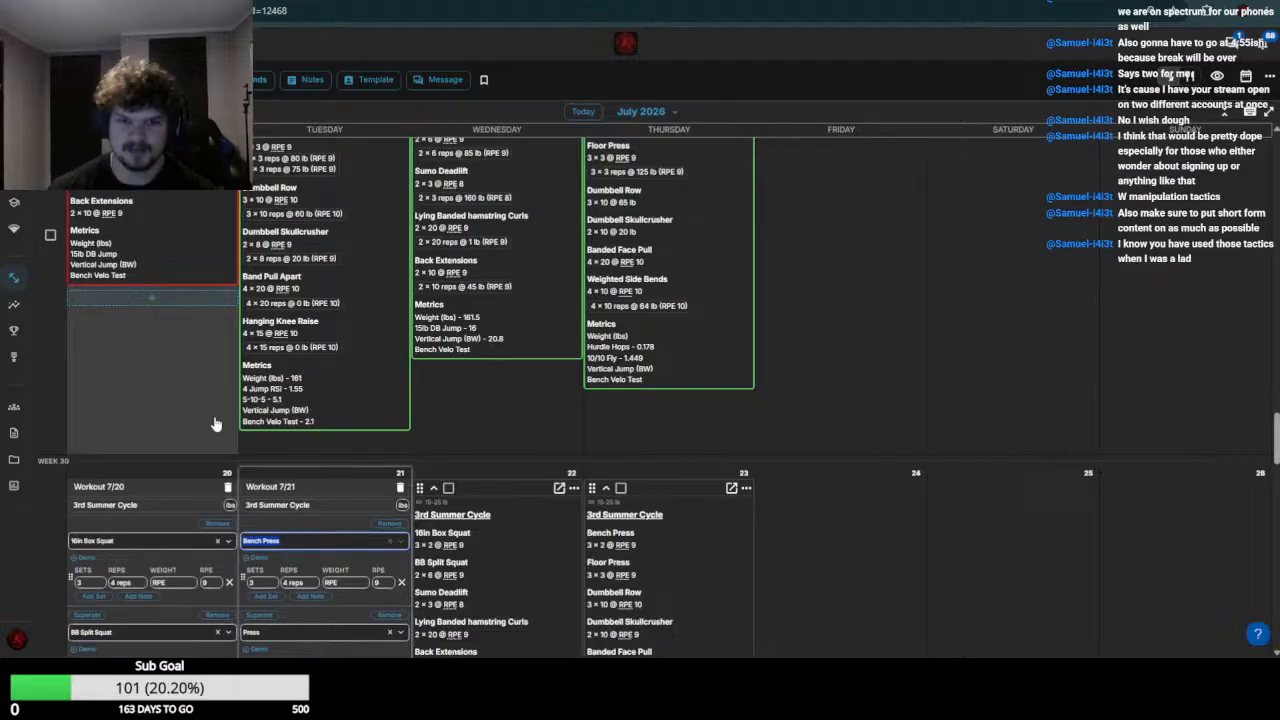
pyautogui.scroll(-2, 158, 410)
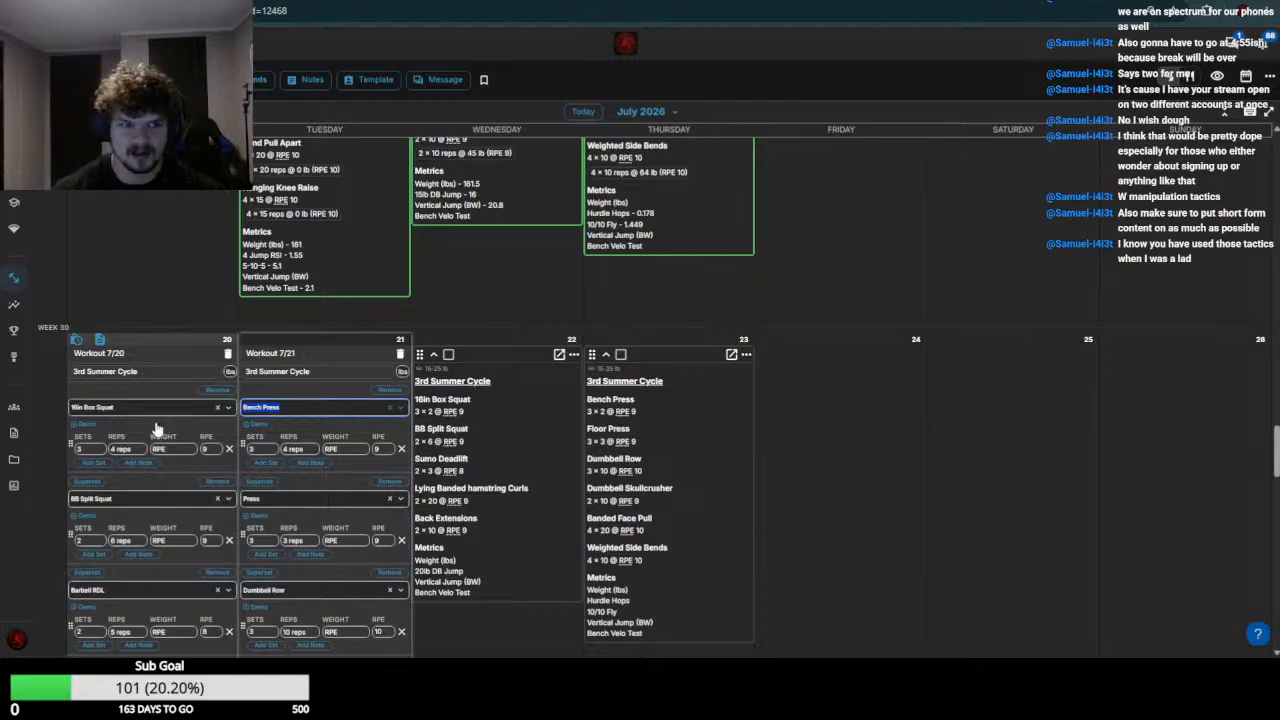
pyautogui.scroll(4, 158, 415)
pyautogui.scroll(-2, 160, 478)
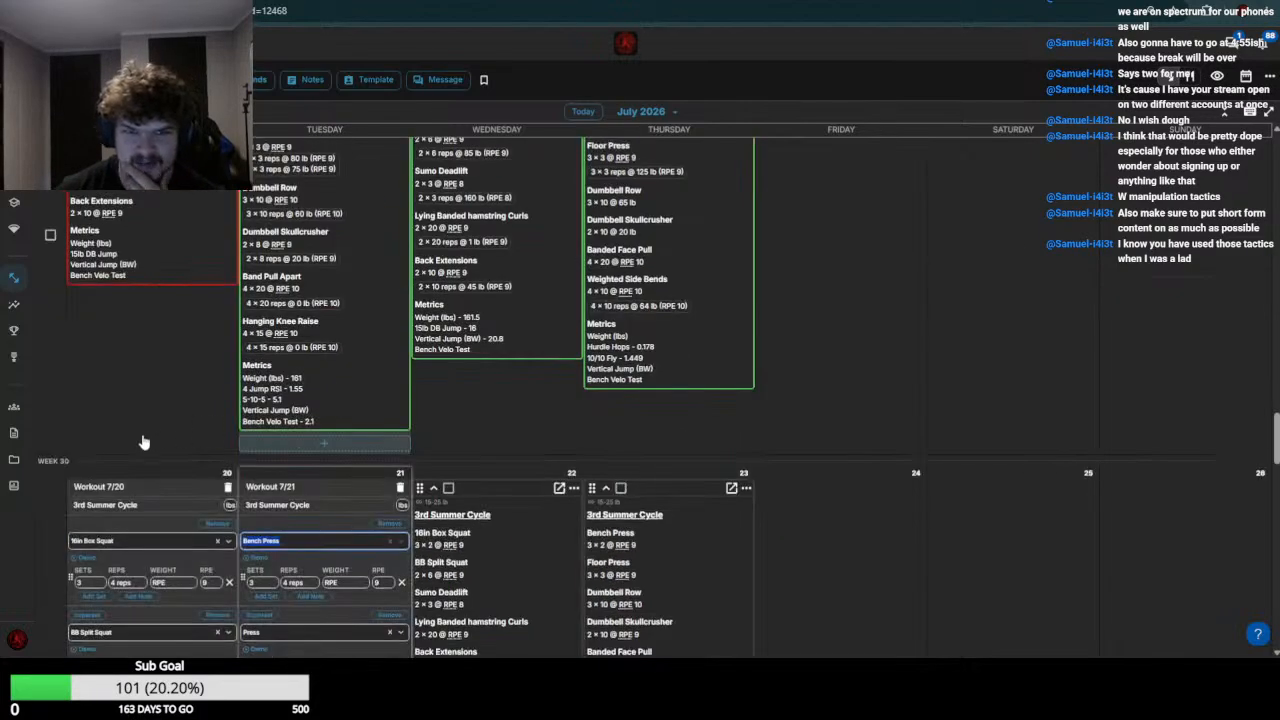
pyautogui.scroll(-1, 110, 490)
pyautogui.scroll(2, 200, 505)
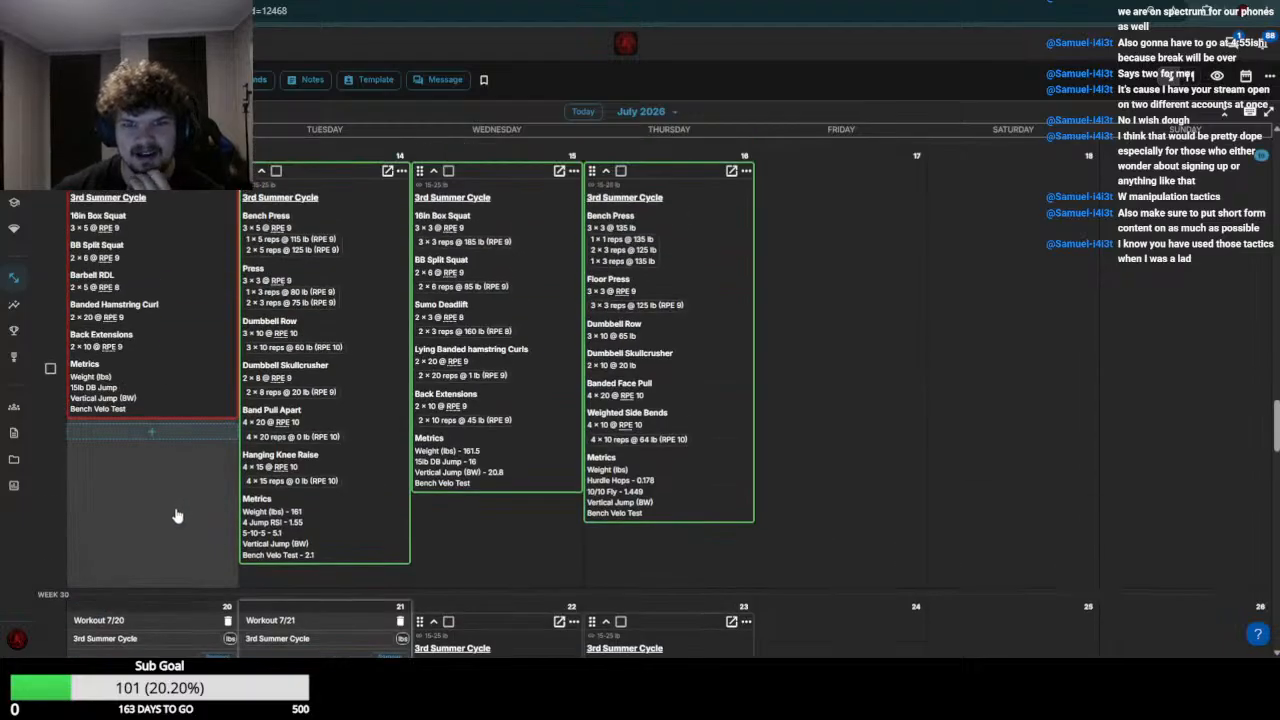
pyautogui.scroll(-2, 176, 516)
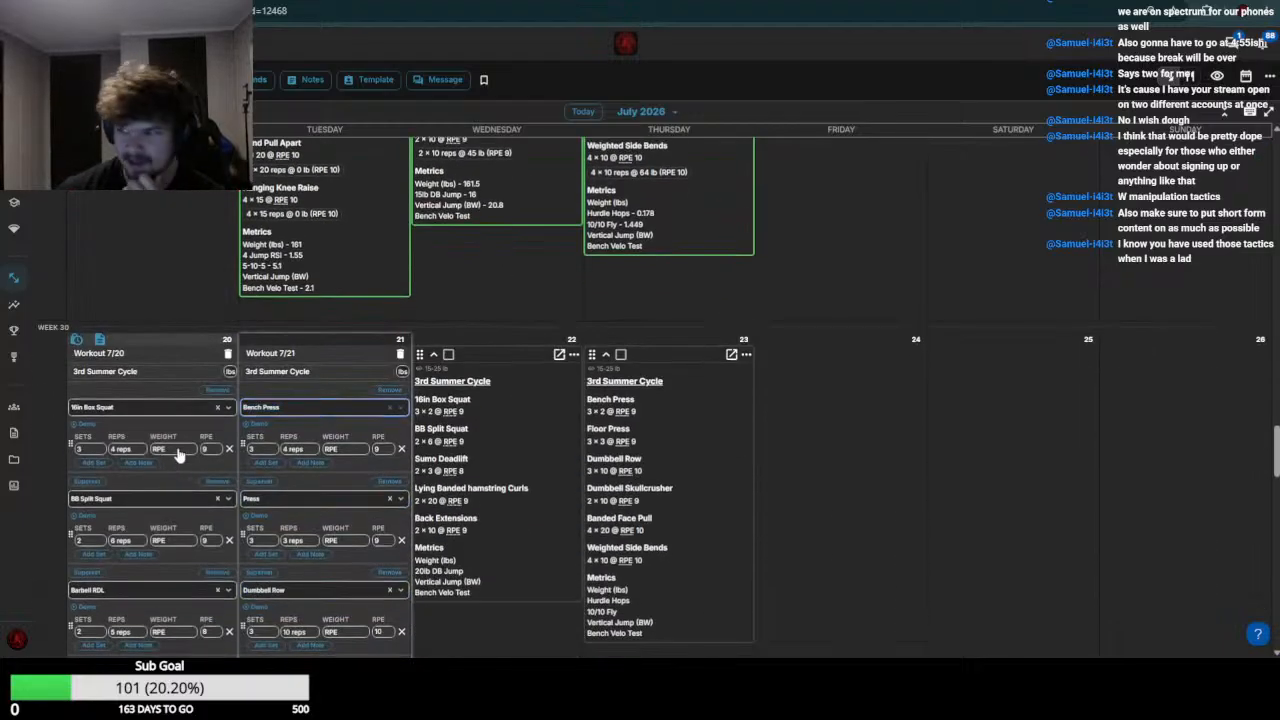
pyautogui.click(179, 453)
pyautogui.hotkey('shift', 'Tab')
pyautogui.hotkey('shift', 'Tab')
pyautogui.hotkey('shift', 'Tab')
pyautogui.write('14')
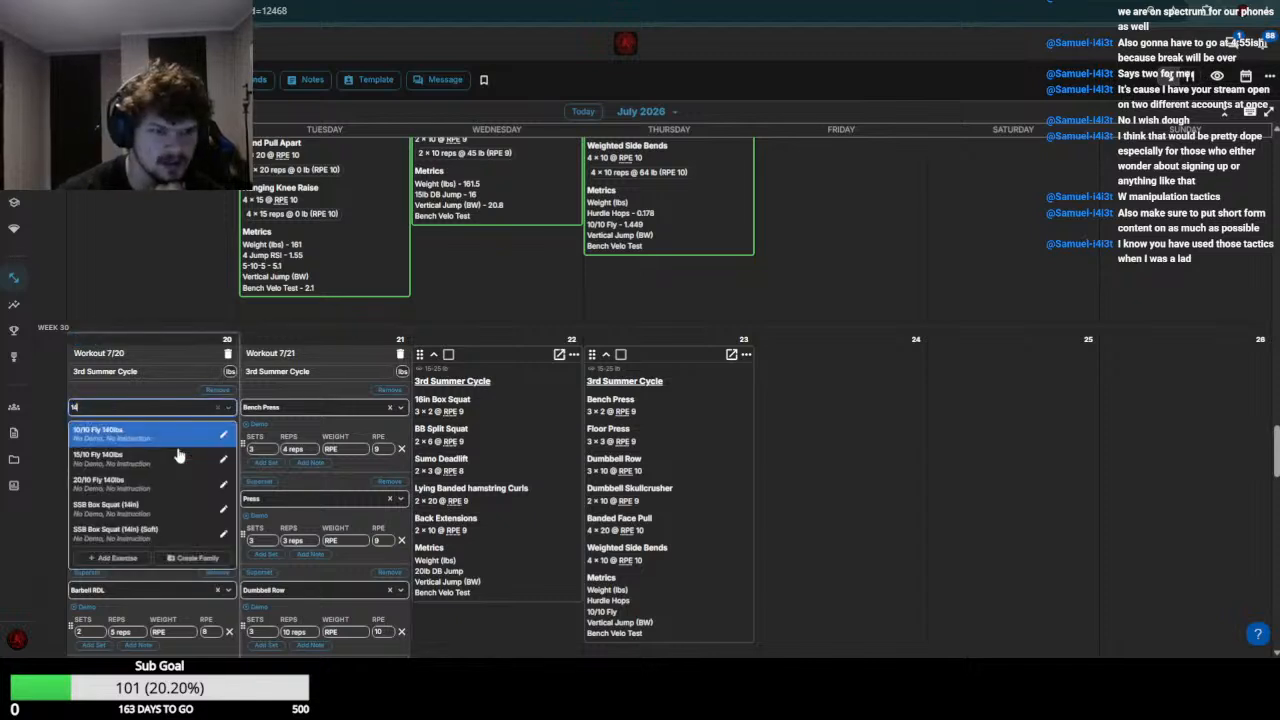
pyautogui.write('in Box Squat')
pyautogui.press('Return')
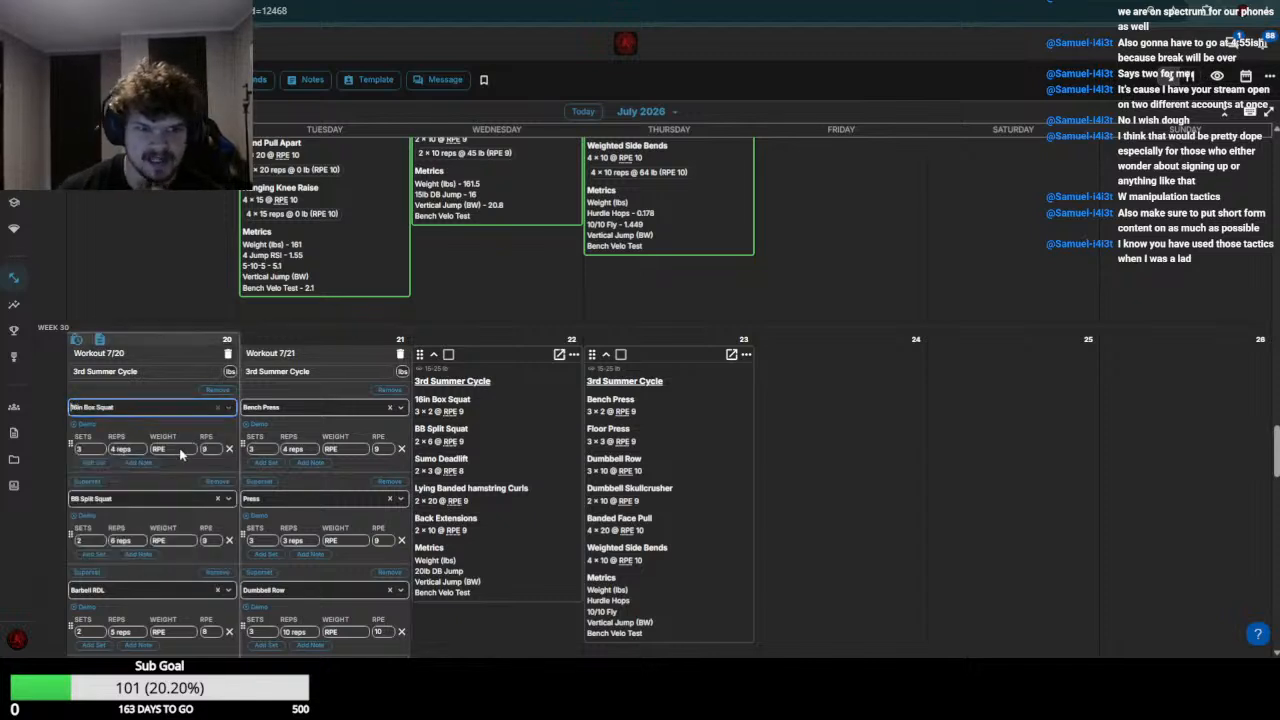
# Set the July 20 16in Box Squat weight to 140
pyautogui.click(181, 453)
pyautogui.write('140')
pyautogui.press('Return')
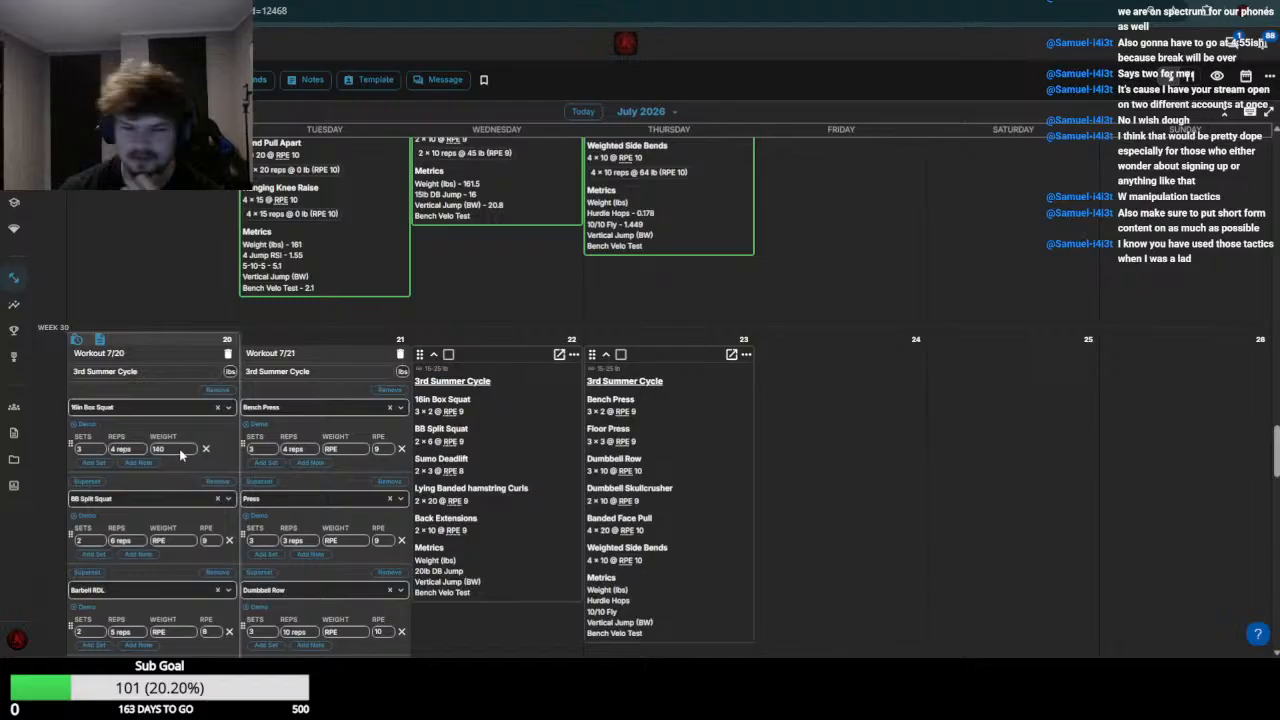
pyautogui.scroll(3, 200, 527)
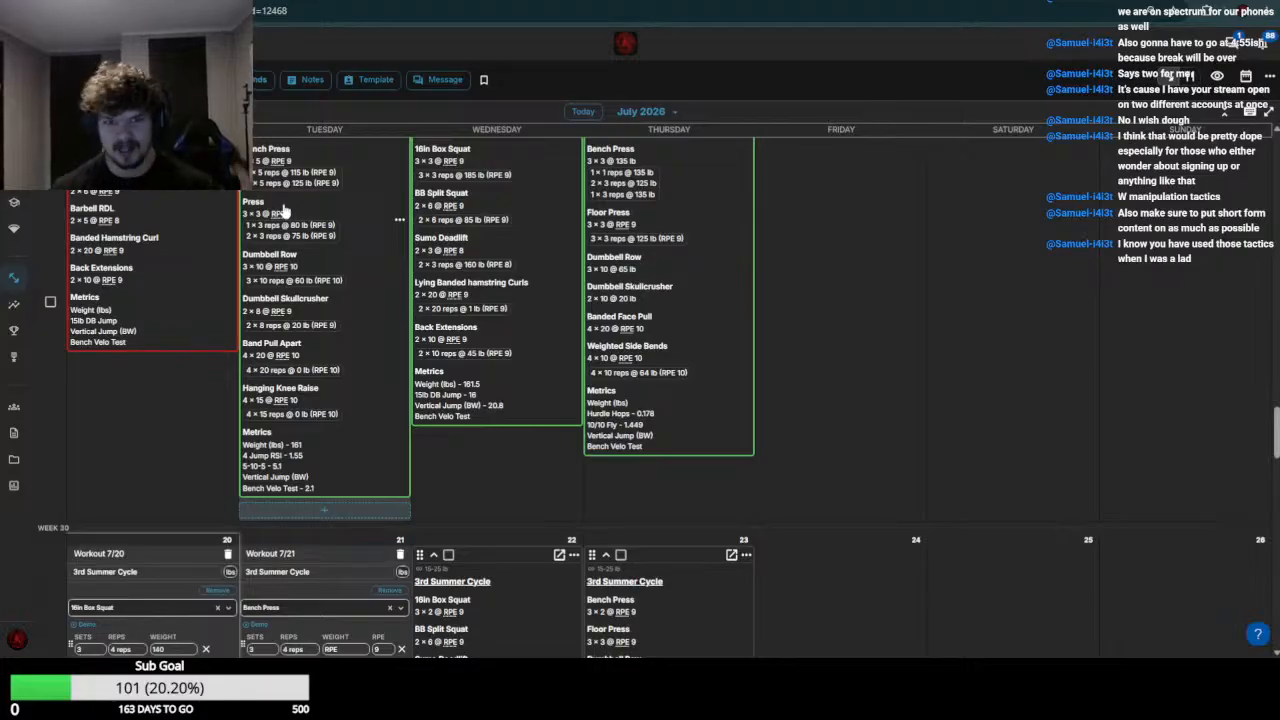
pyautogui.scroll(-3, 185, 530)
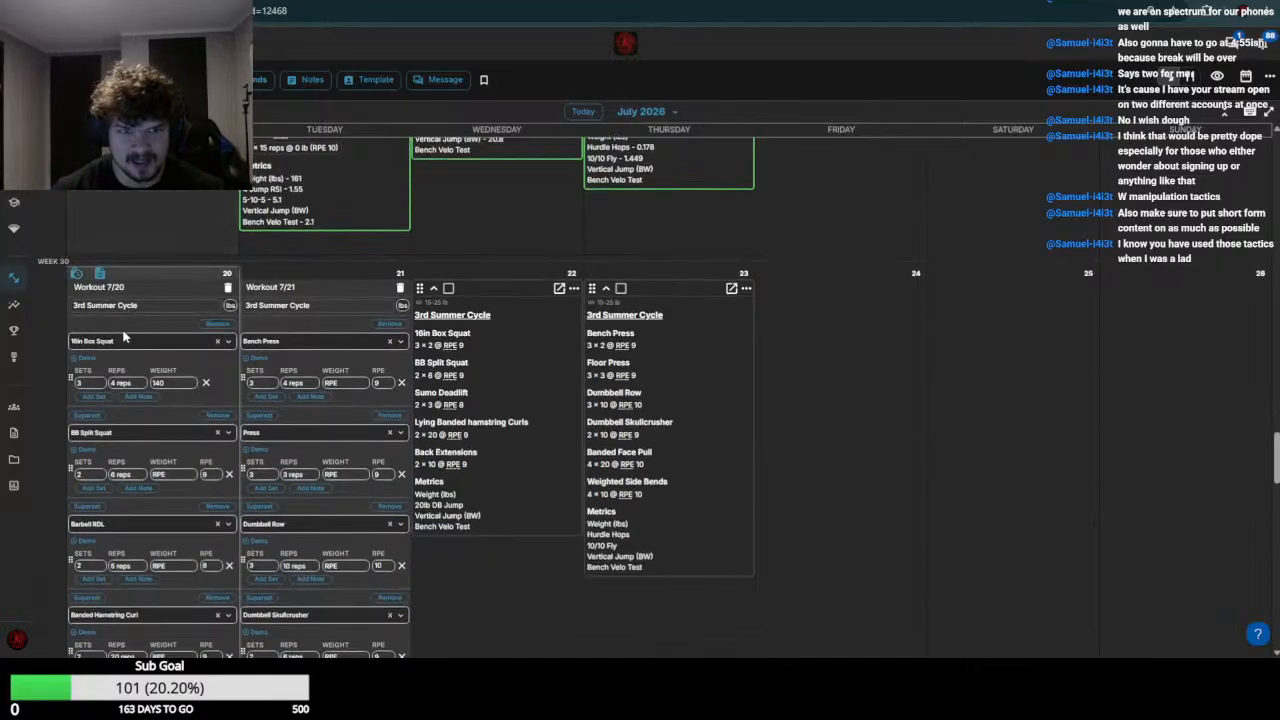
pyautogui.click(175, 474)
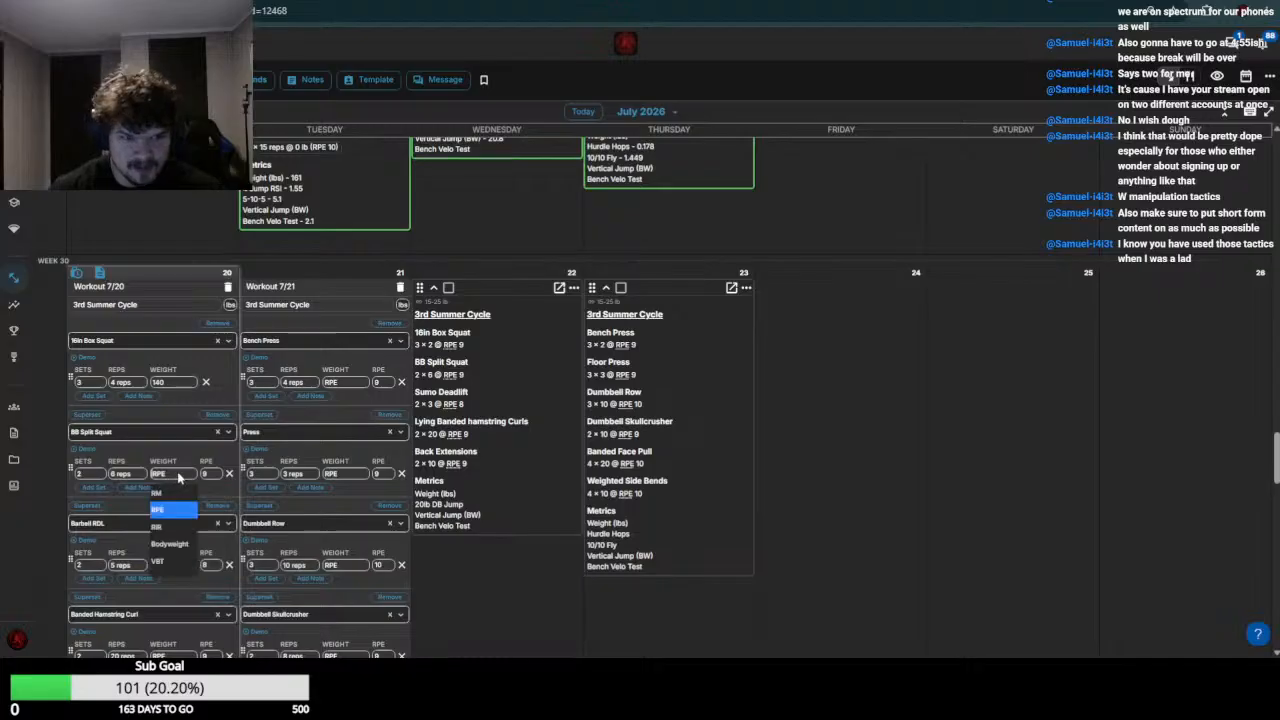
pyautogui.click(178, 475)
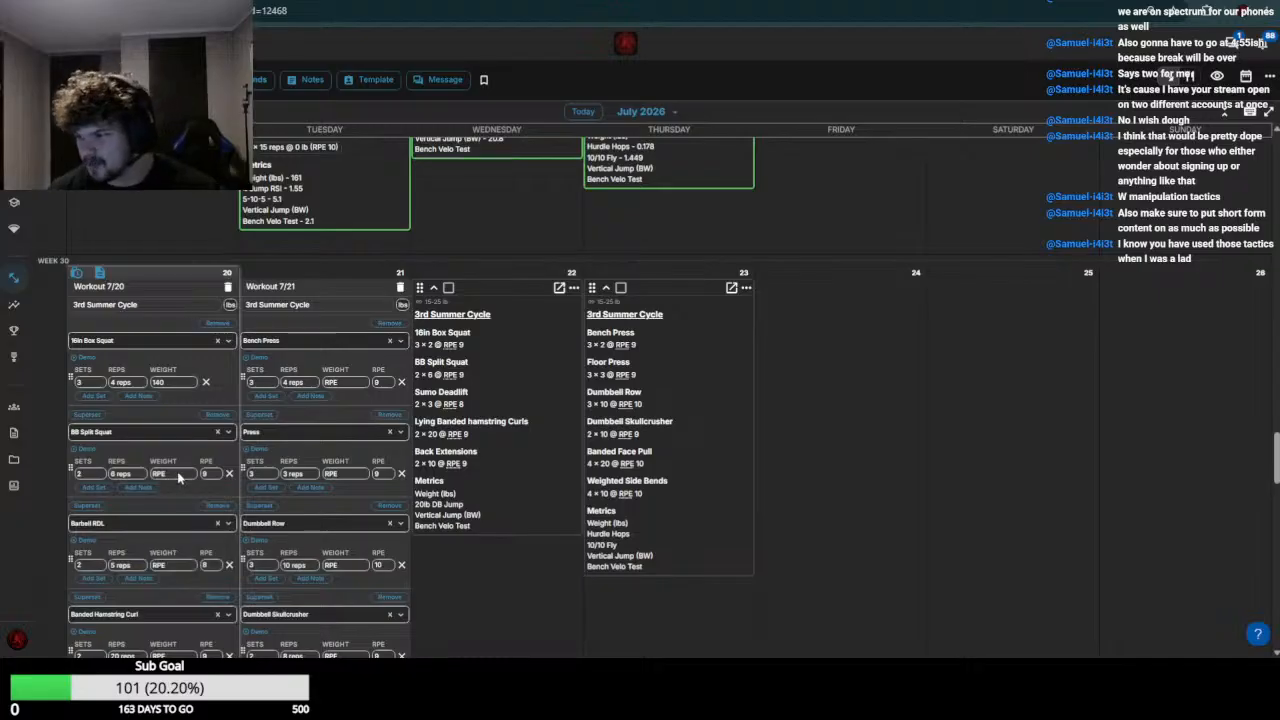
pyautogui.click(178, 475)
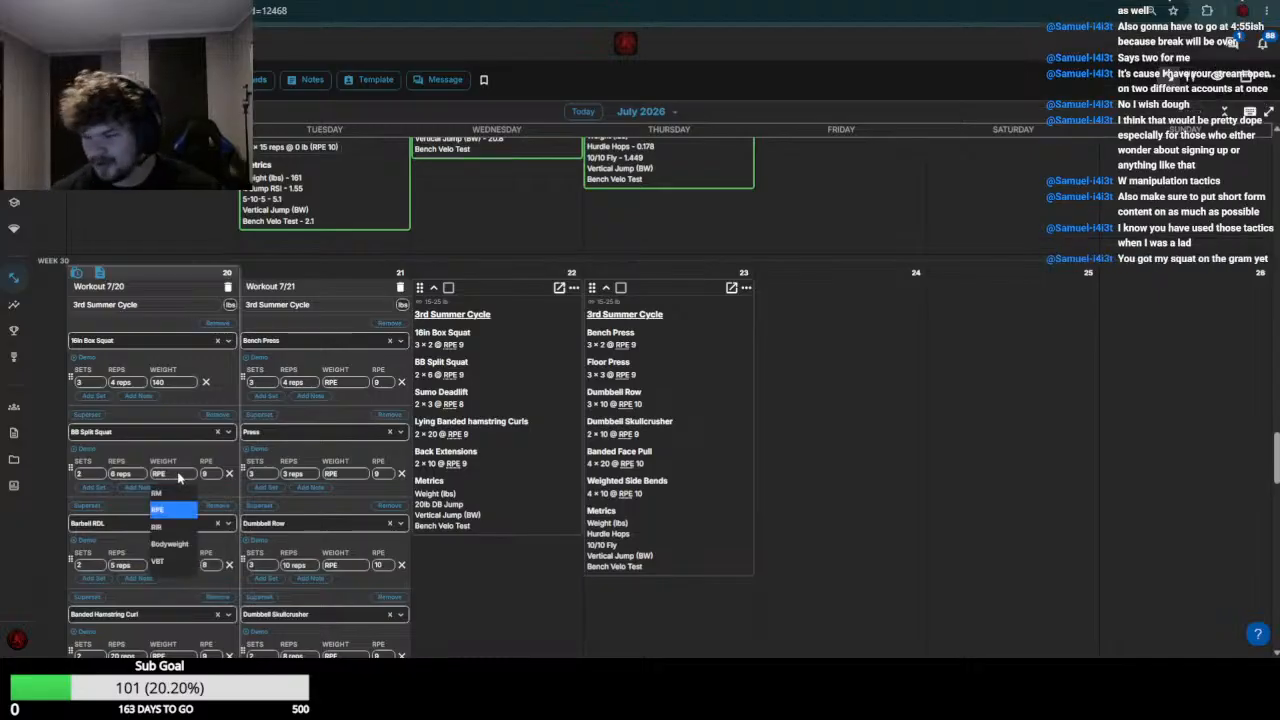
pyautogui.click(190, 475)
pyautogui.click(171, 475)
pyautogui.click(171, 475)
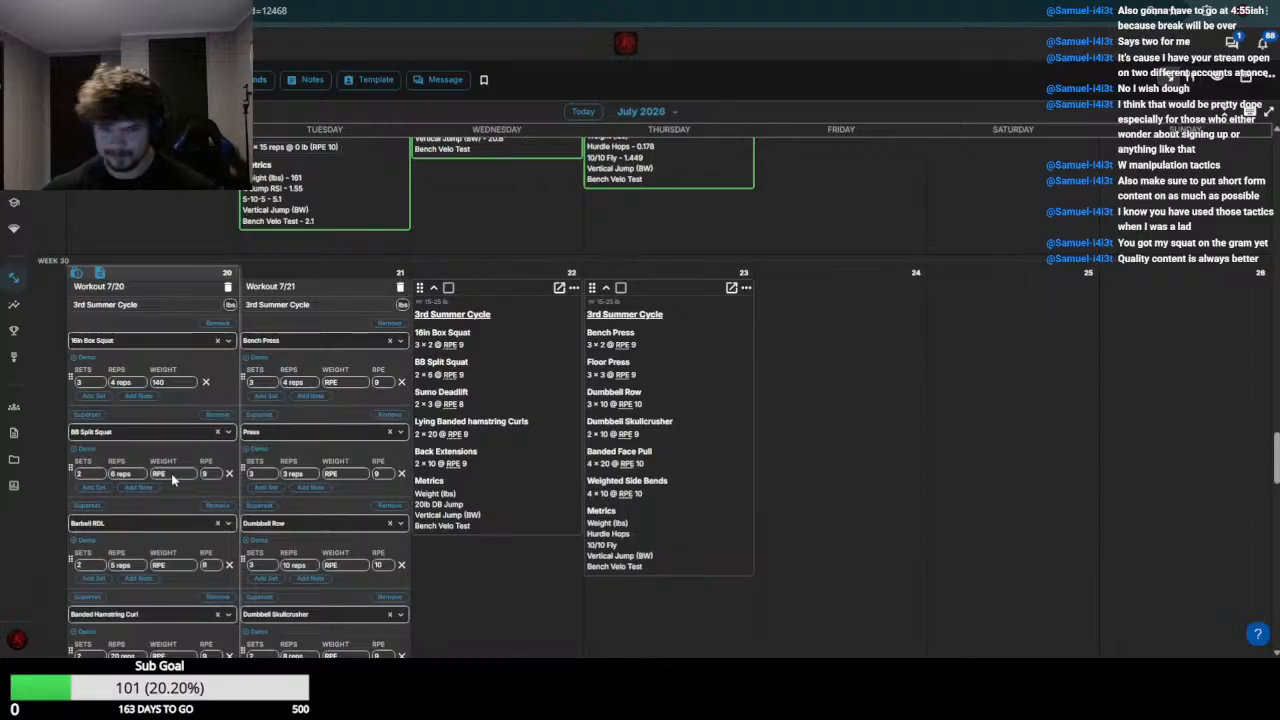
# Check the week 29 BB Split Squat results and set the July 20 BB Split Squat weight to 90
pyautogui.scroll(3, 183, 478)
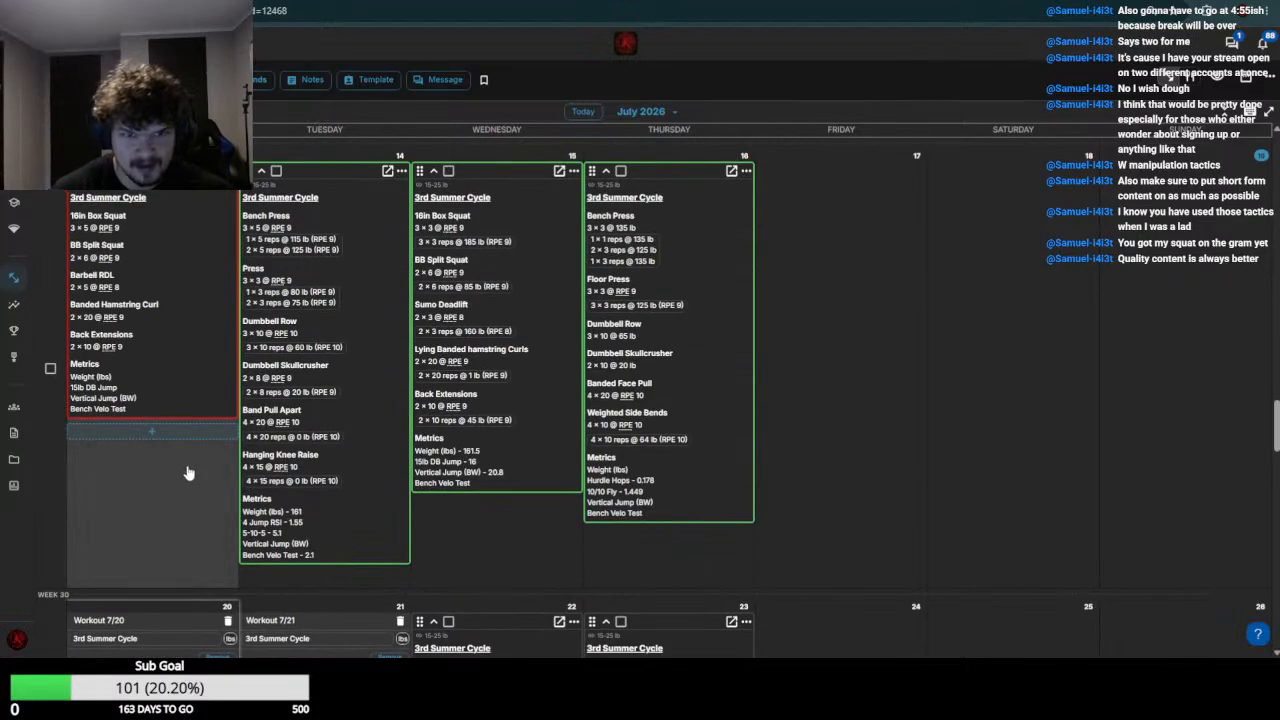
pyautogui.scroll(-3, 150, 478)
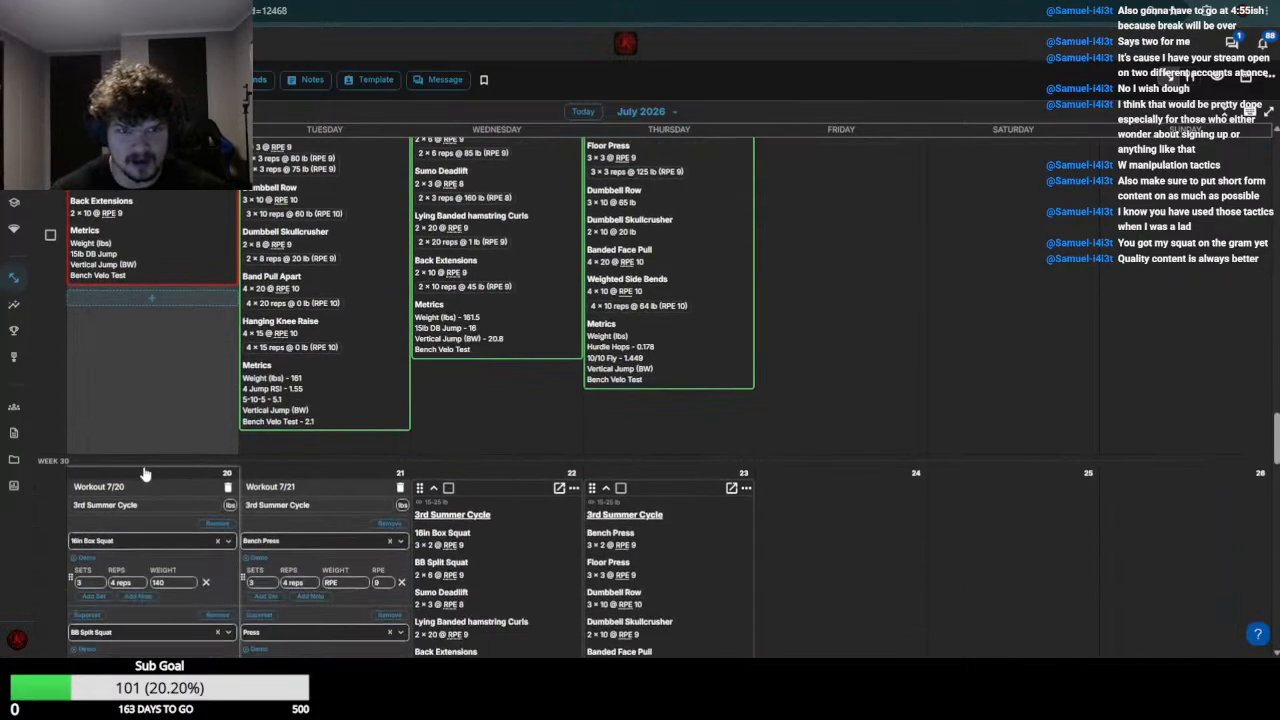
pyautogui.scroll(-3, 176, 497)
pyautogui.click(168, 474)
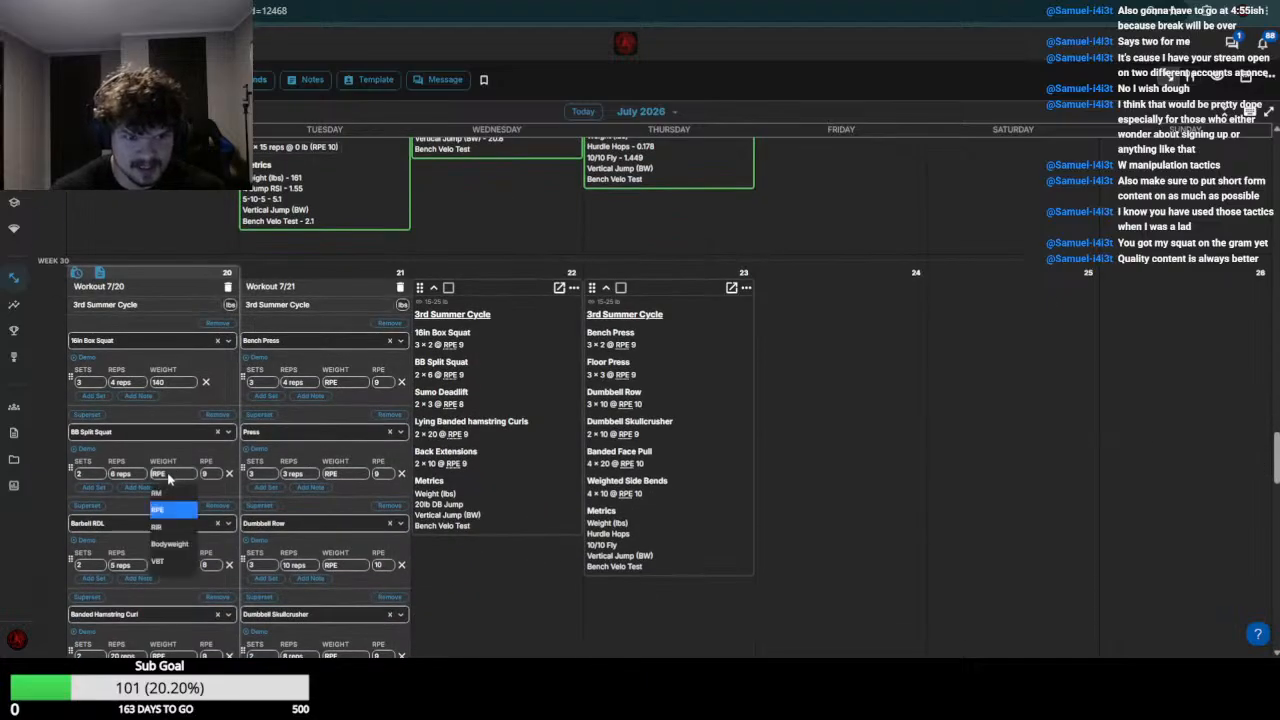
pyautogui.write('85')
pyautogui.press('Return')
# Check the week 29 hamstring curl entries and set the July 20 Banded Hamstring Curl weight to 0
pyautogui.scroll(4, 162, 478)
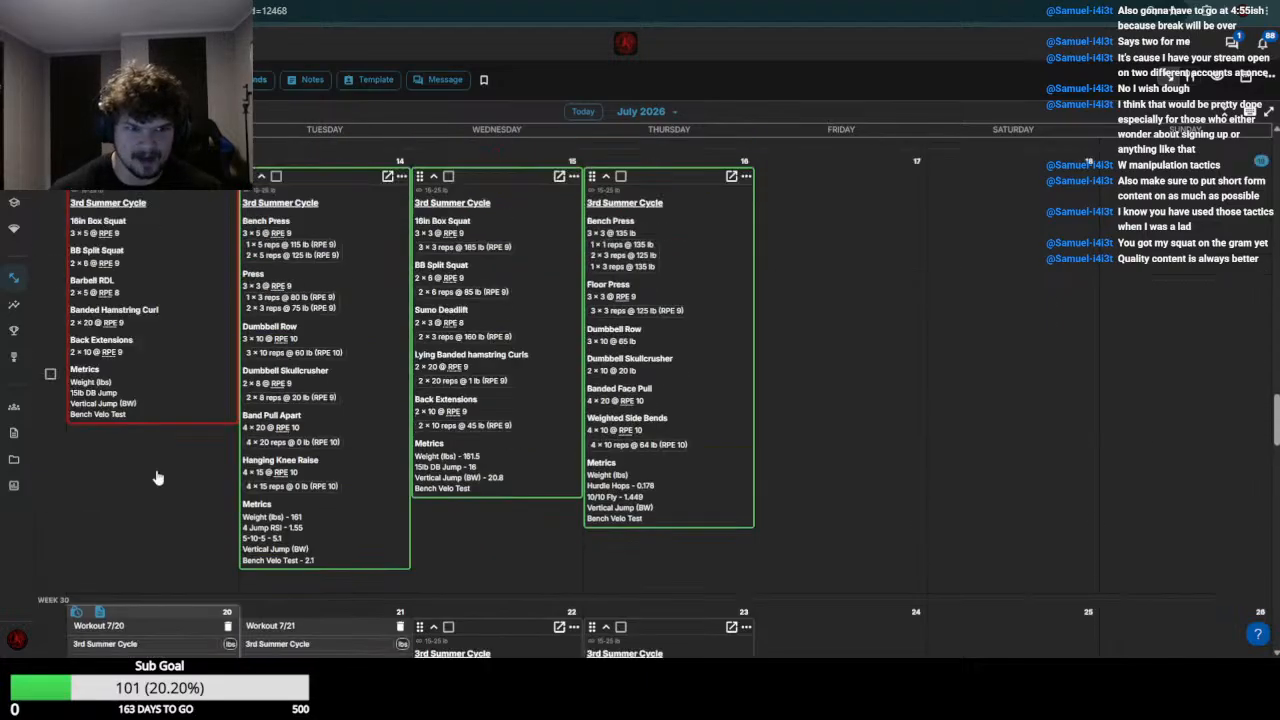
pyautogui.scroll(-8, 155, 410)
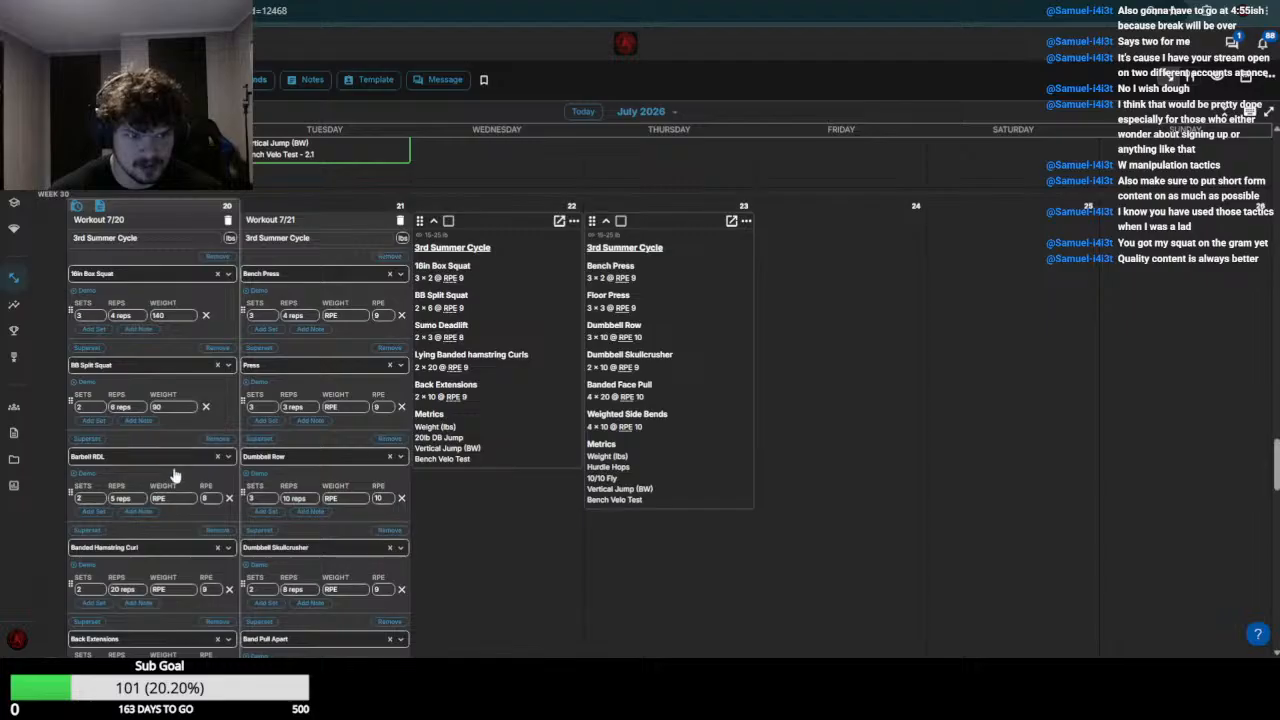
pyautogui.scroll(-4, 160, 475)
pyautogui.click(173, 390)
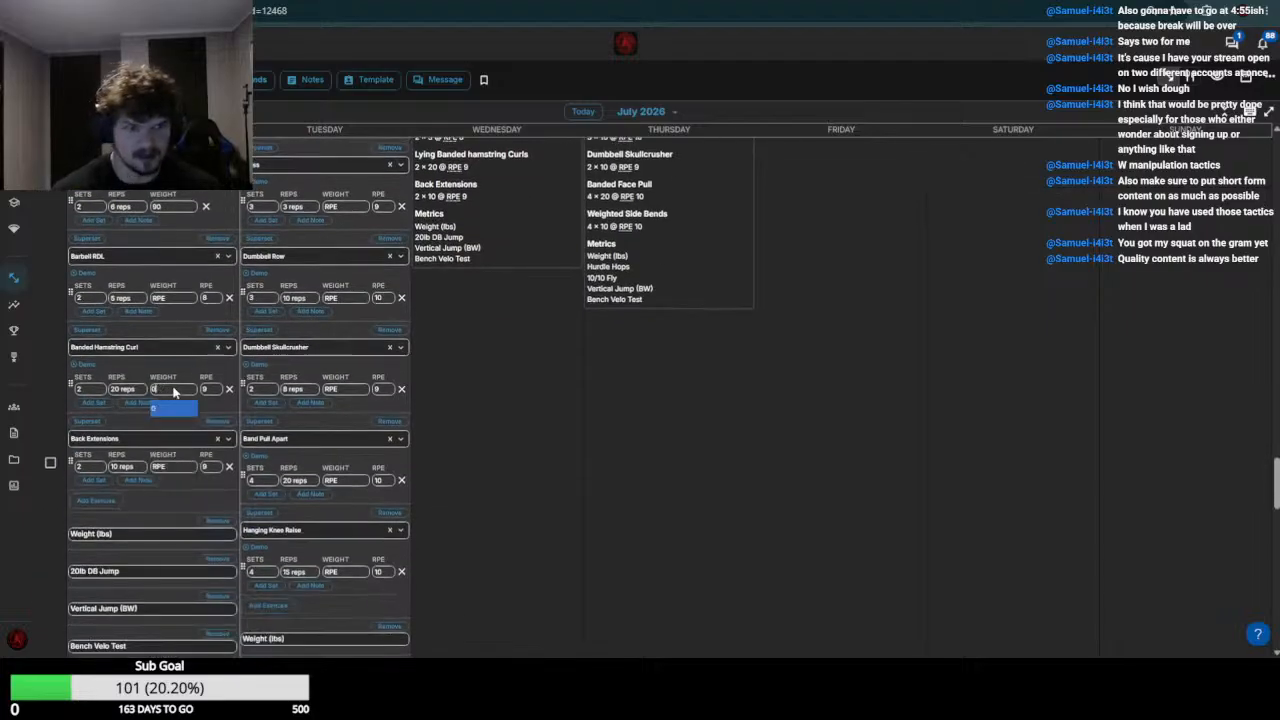
# Set the July 20 Back Extensions weight to 55 and save the workout
pyautogui.scroll(5, 176, 405)
pyautogui.scroll(-5, 178, 413)
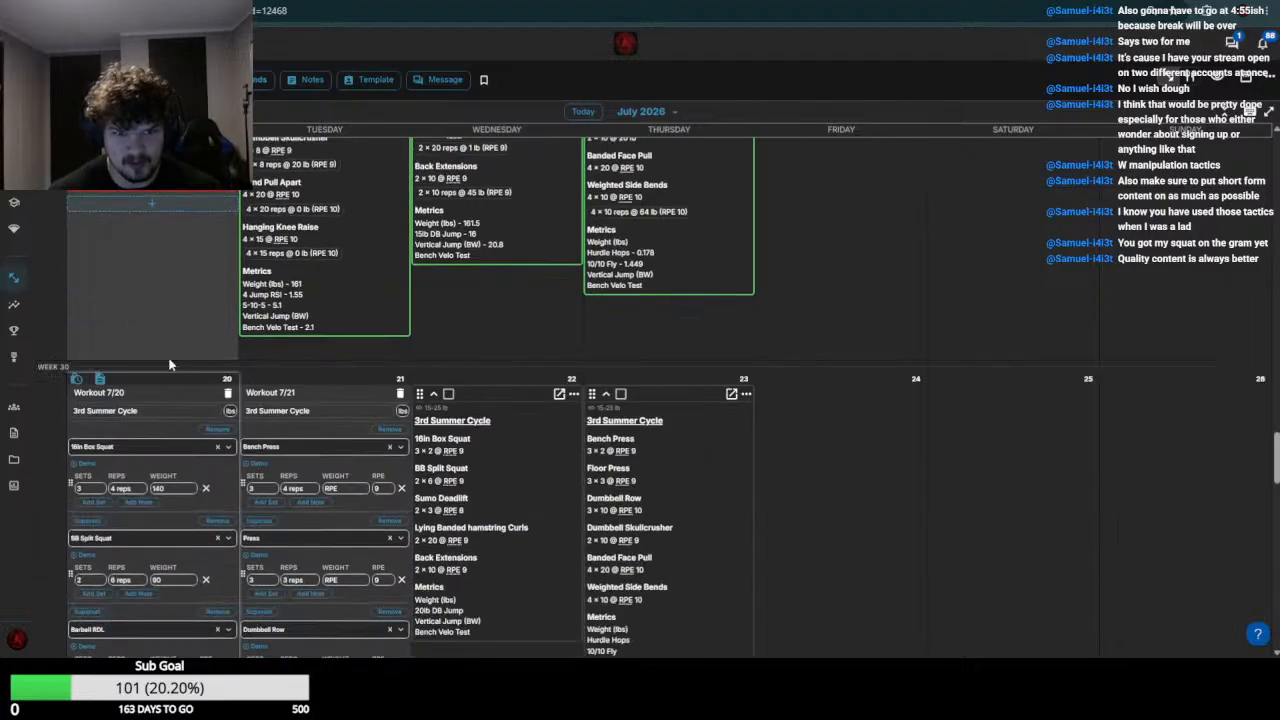
pyautogui.click(181, 470)
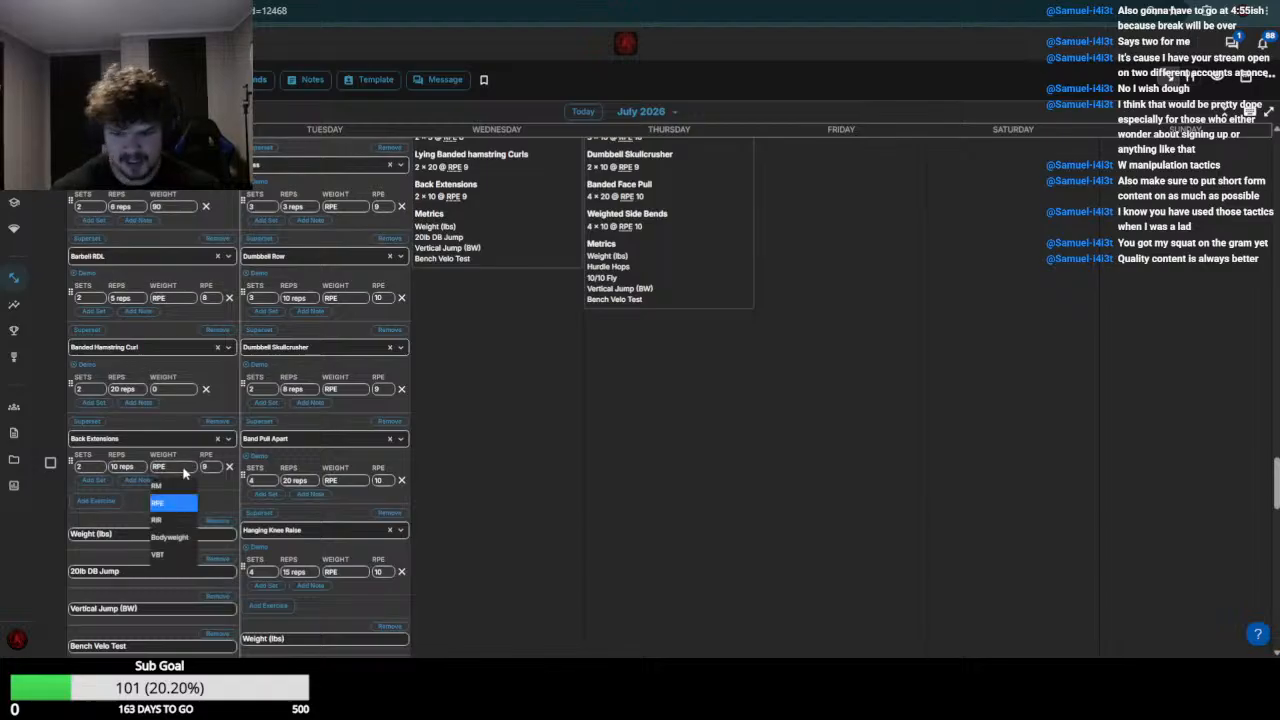
pyautogui.click(183, 474)
pyautogui.scroll(-5, 181, 440)
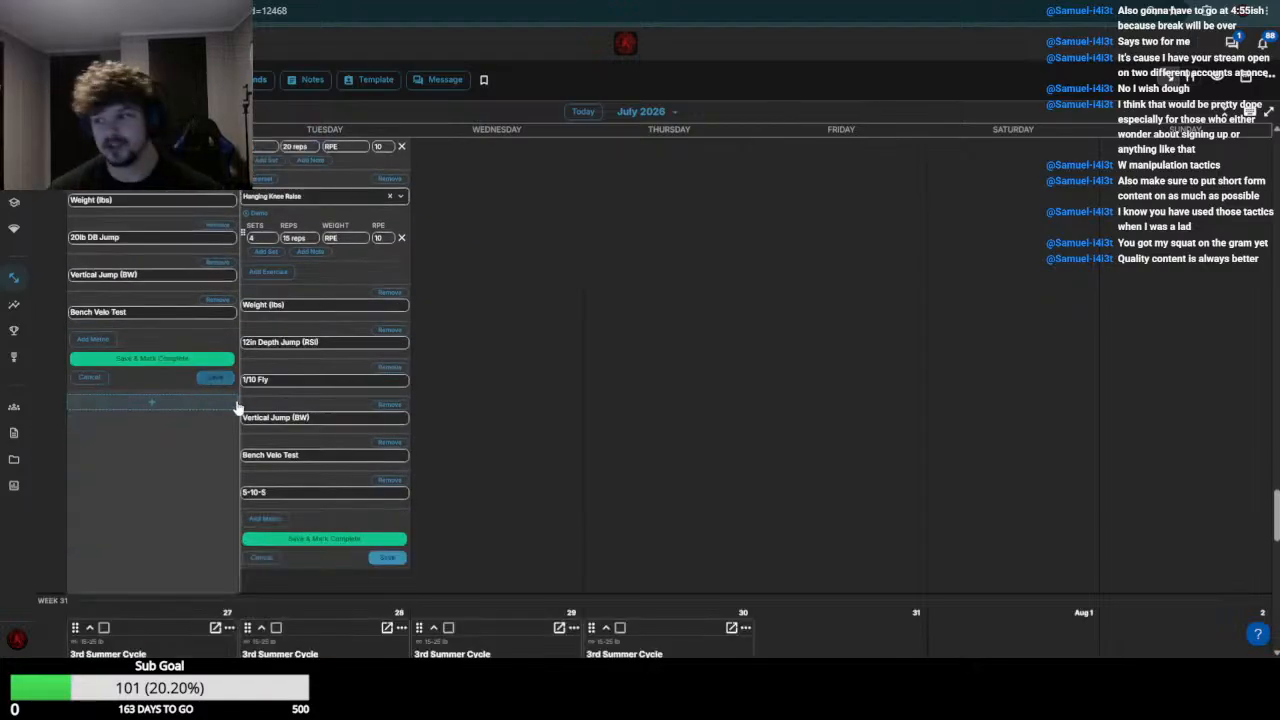
pyautogui.click(205, 378)
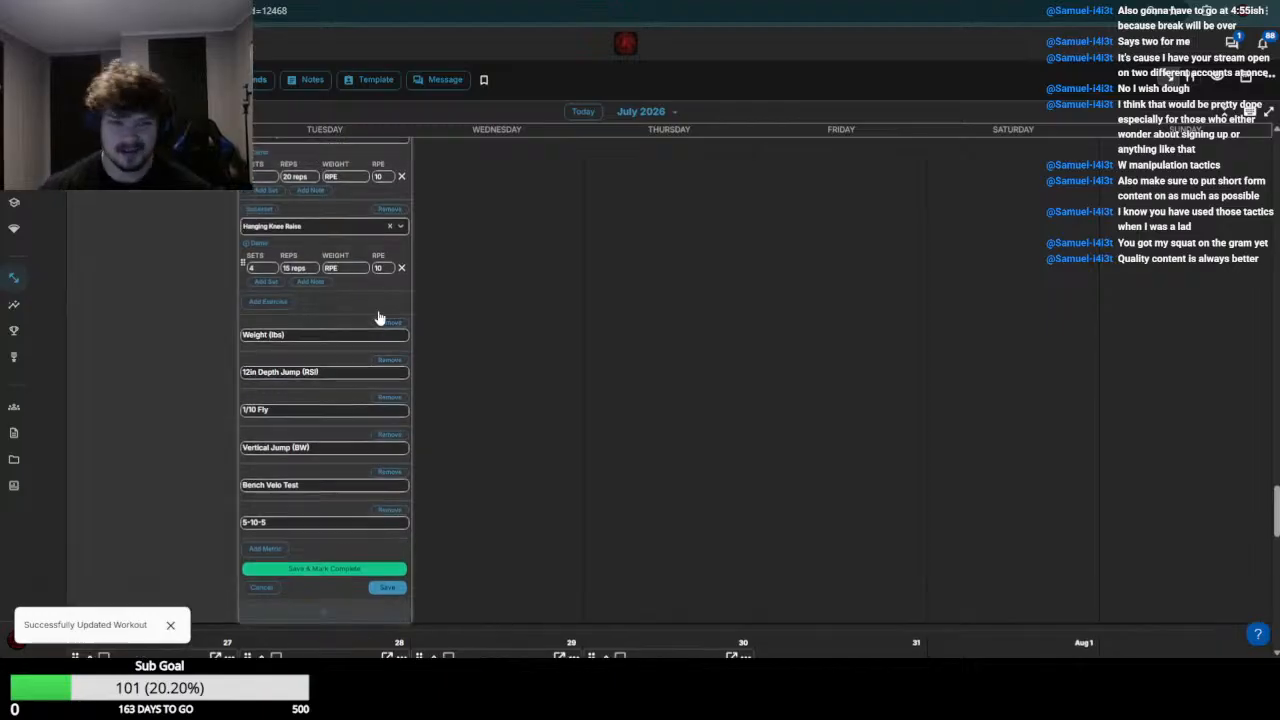
# Check the week 29 Bench Press results and set the July 21 Bench Press weight to 130
pyautogui.scroll(4, 380, 335)
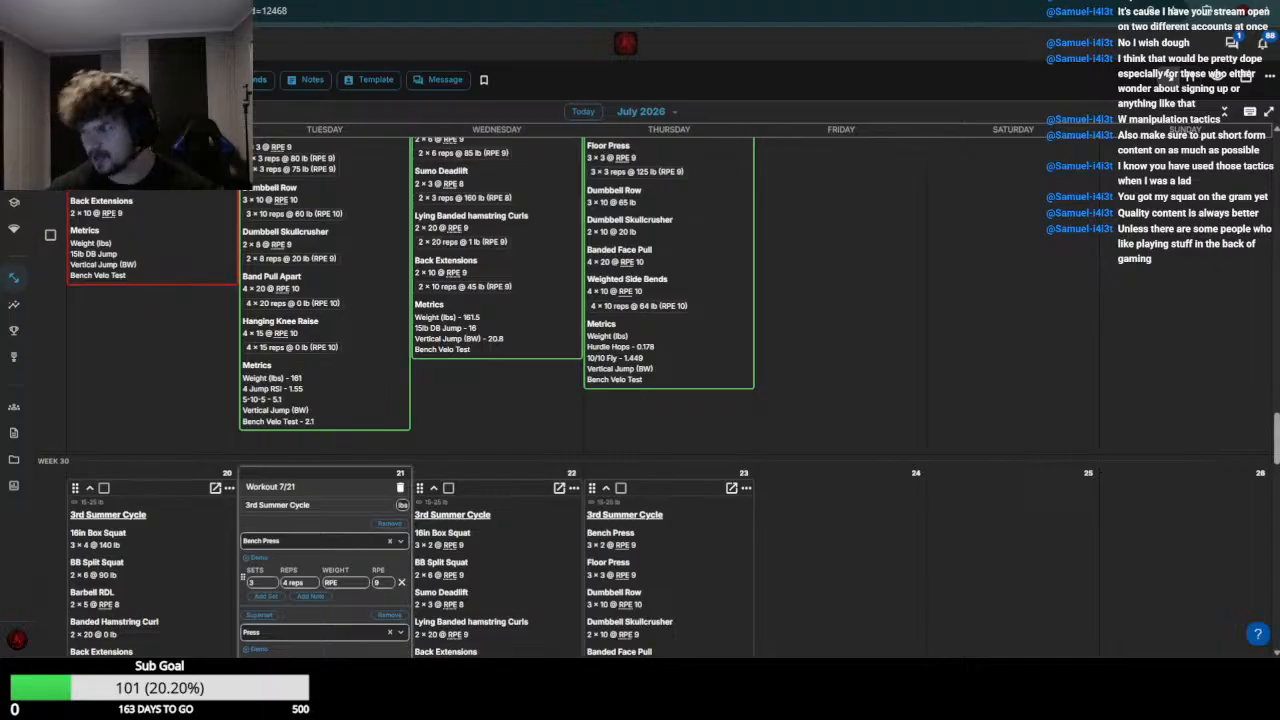
pyautogui.scroll(3, 540, 400)
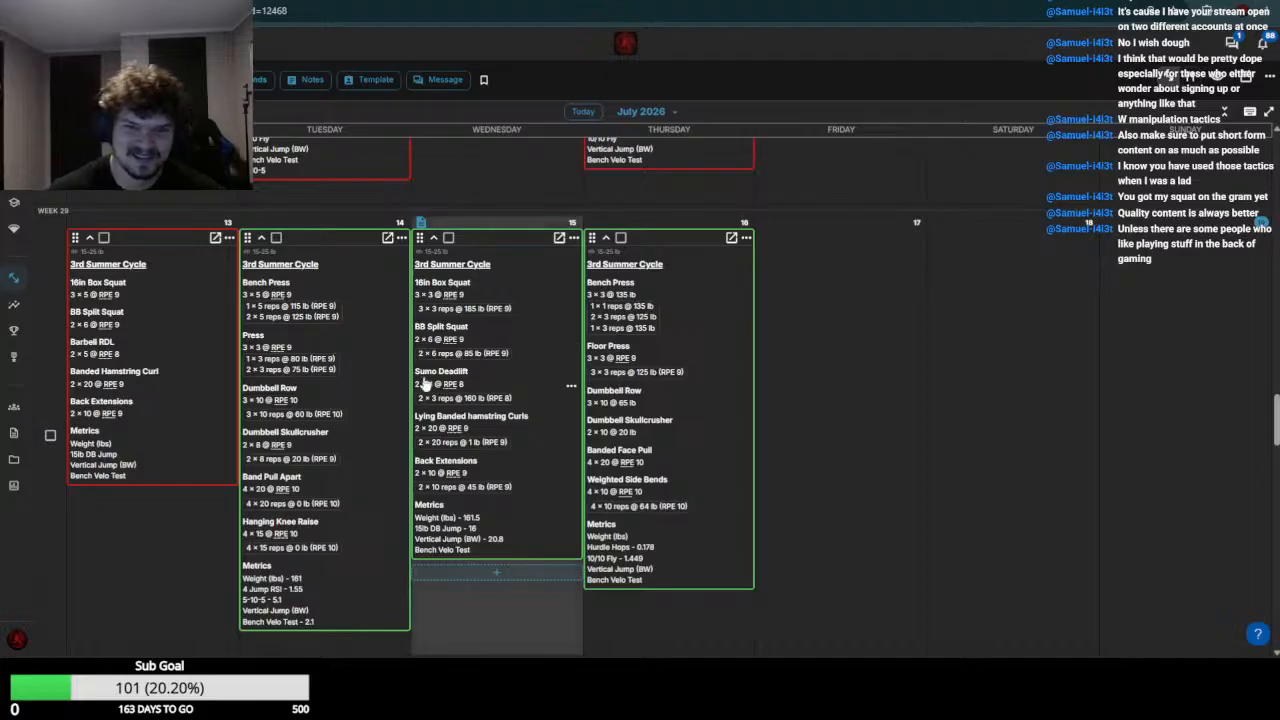
pyautogui.scroll(-1, 350, 380)
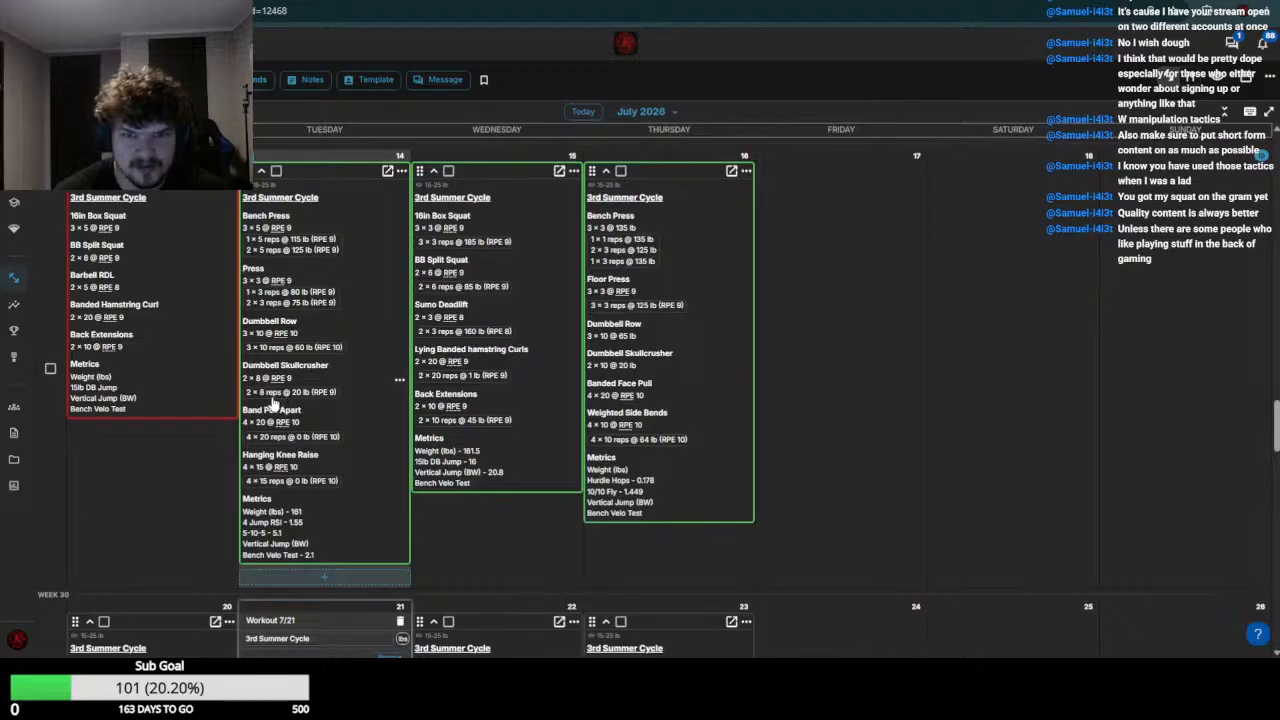
pyautogui.scroll(-1, 487, 318)
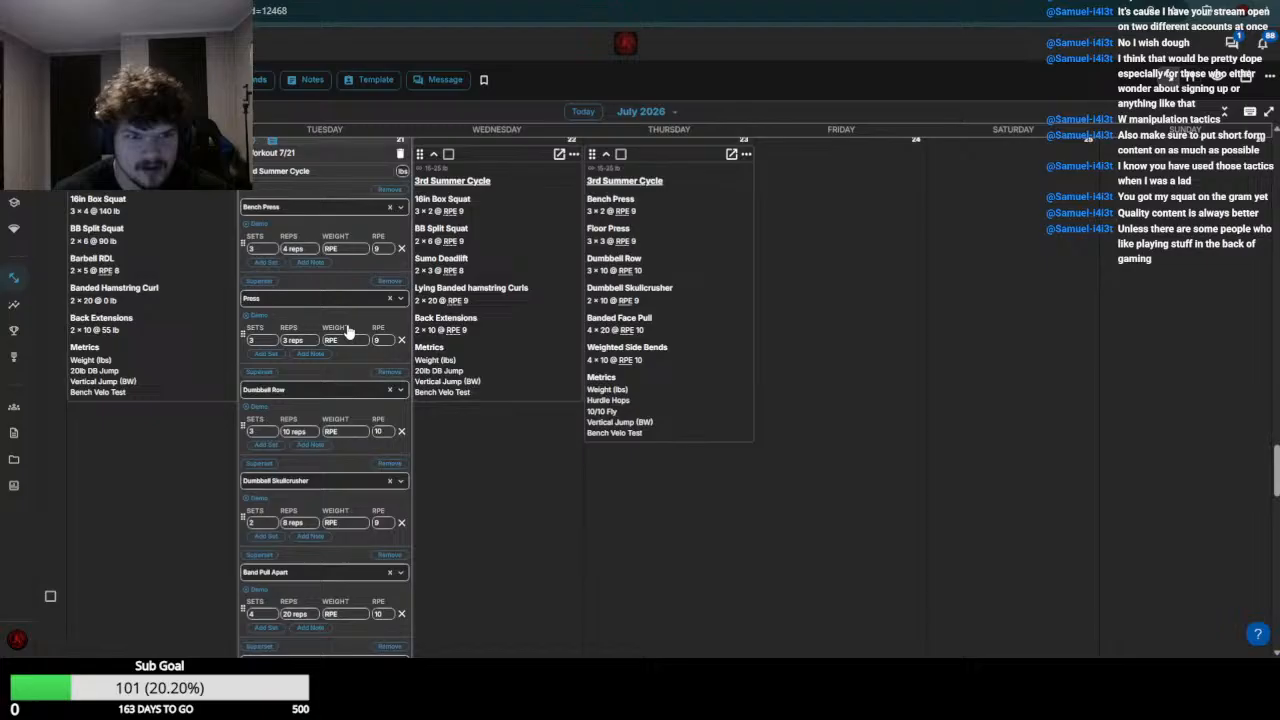
pyautogui.click(343, 250)
pyautogui.write('130')
pyautogui.press('Return')
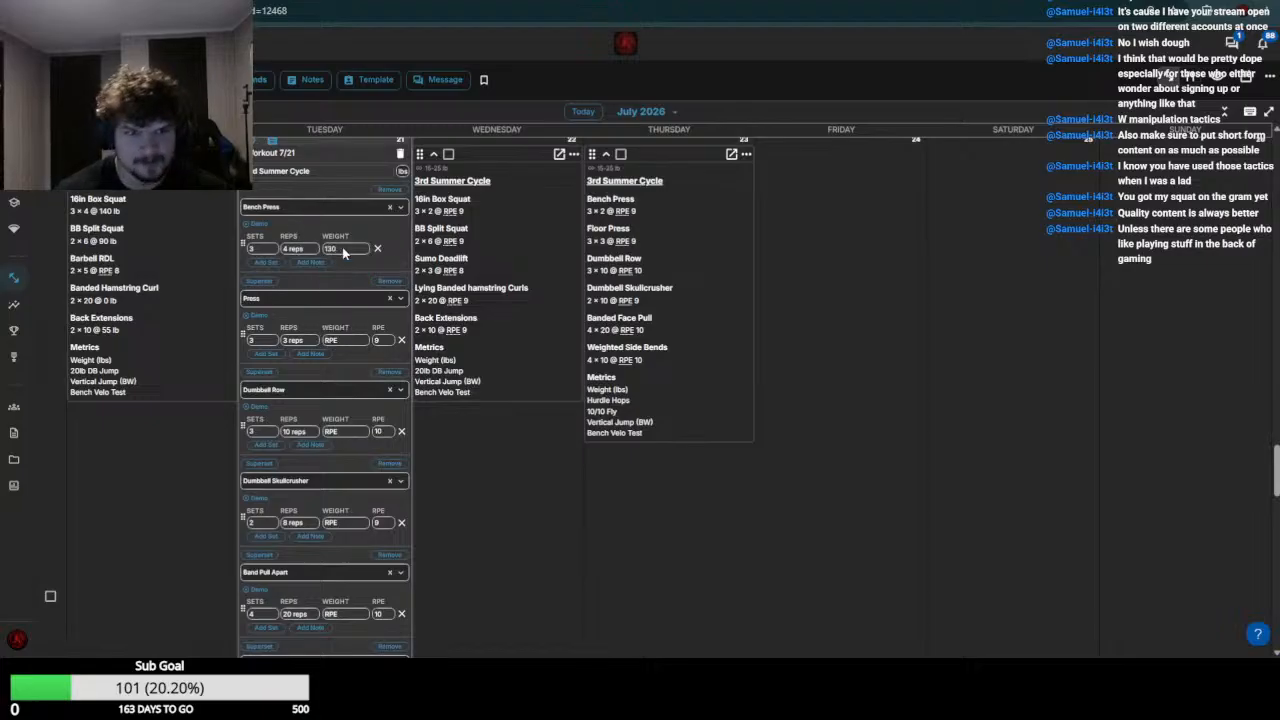
# Check the week 29 Press results and set the July 21 Press weight to 80-85
pyautogui.scroll(4, 338, 254)
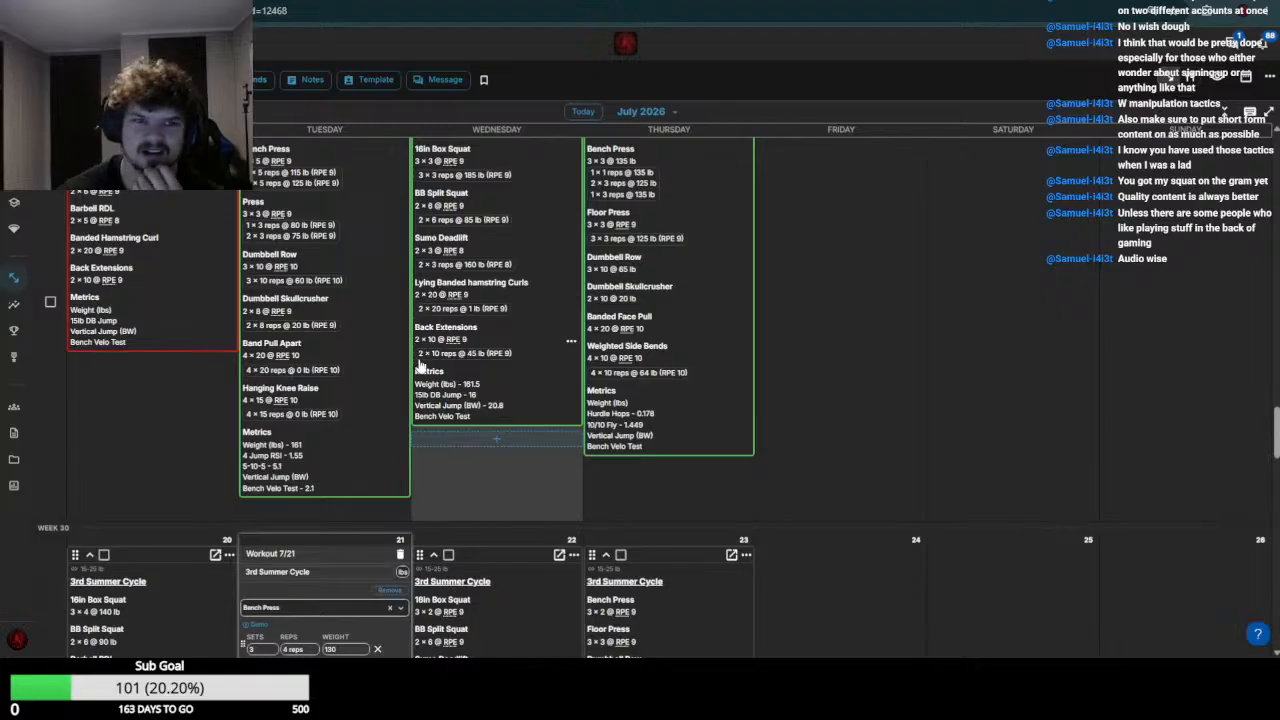
pyautogui.scroll(-1, 320, 376)
pyautogui.scroll(2, 320, 376)
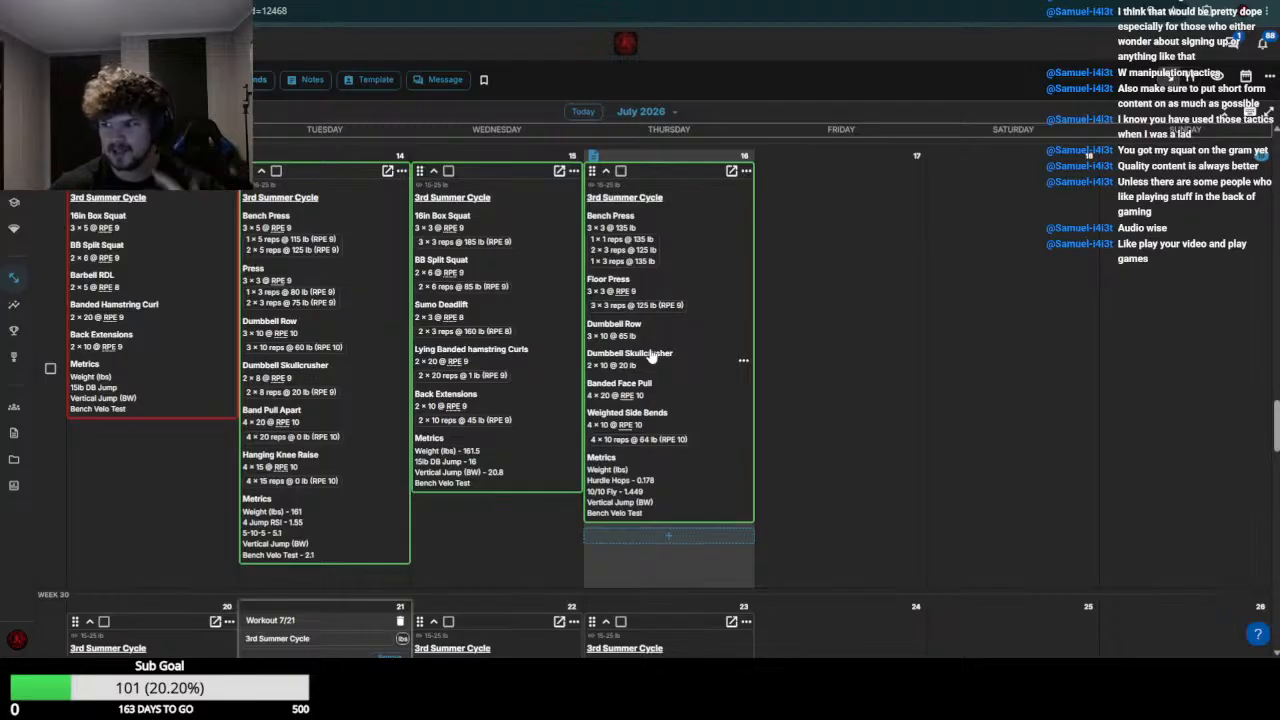
pyautogui.scroll(-1, 300, 350)
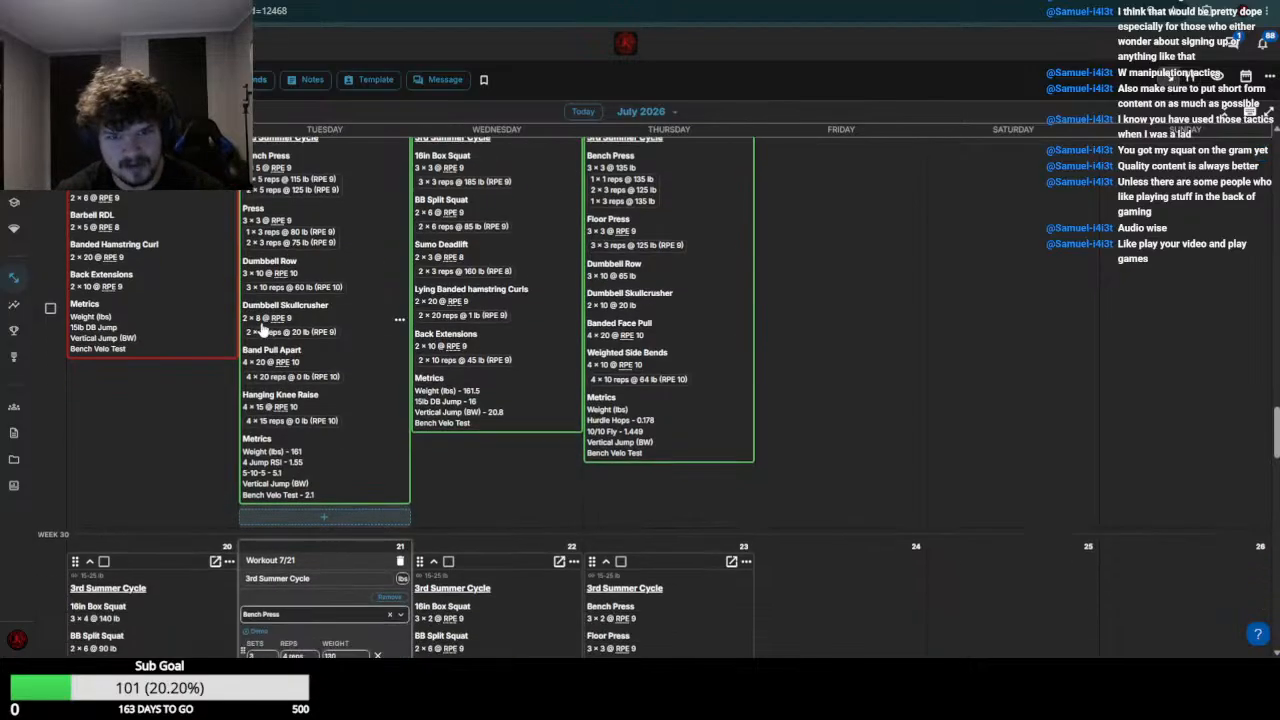
pyautogui.scroll(-5, 337, 423)
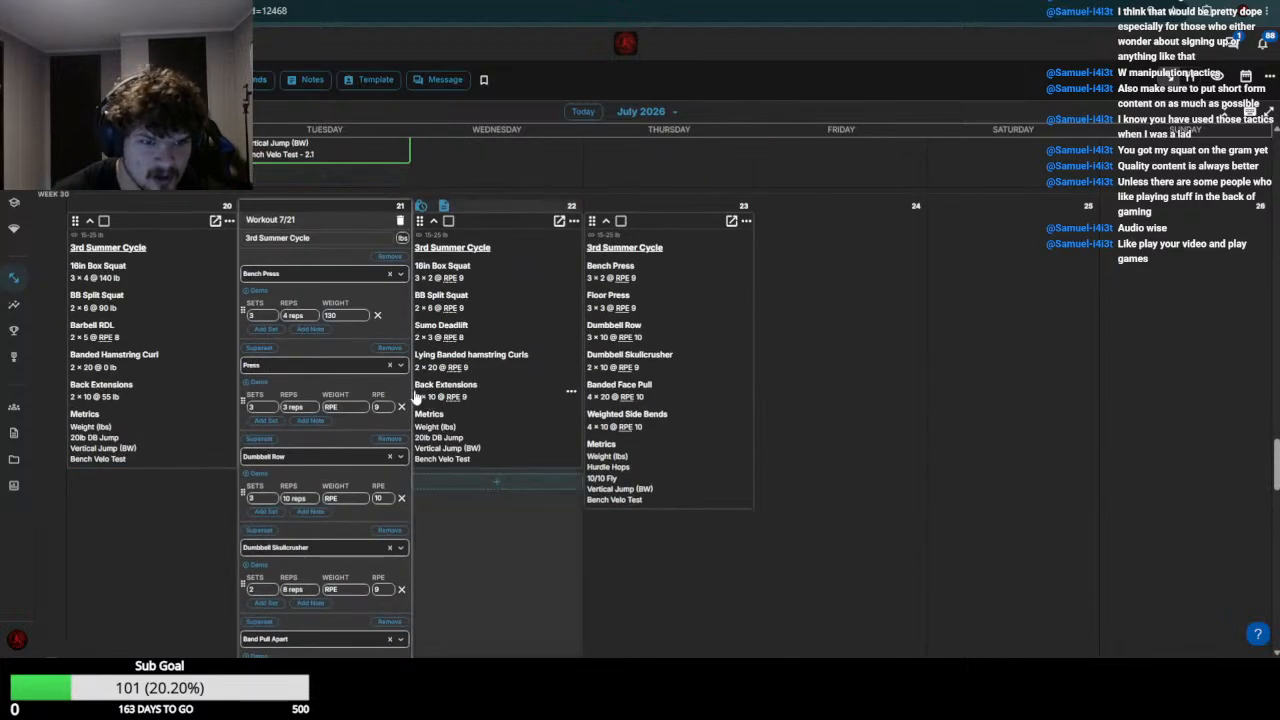
pyautogui.click(344, 412)
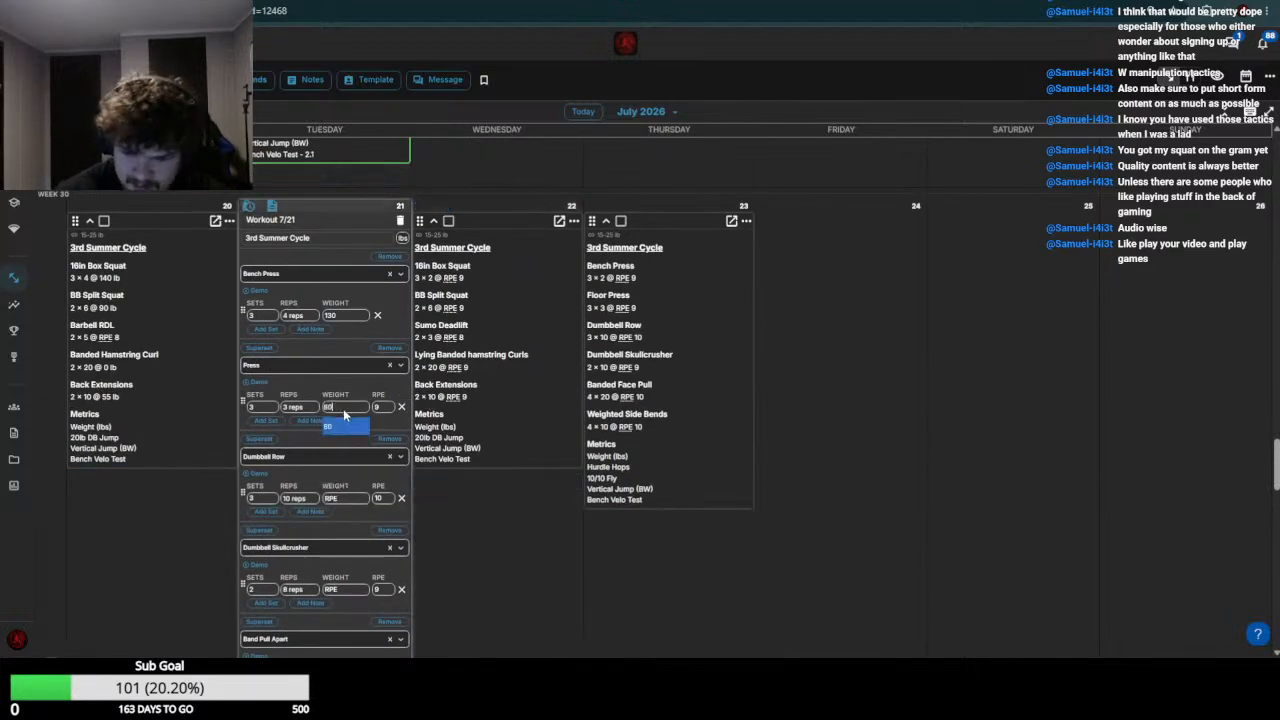
# Check the week 29 Dumbbell Row results and set the July 21 Dumbbell Row weight to 65-70
pyautogui.scroll(7, 344, 414)
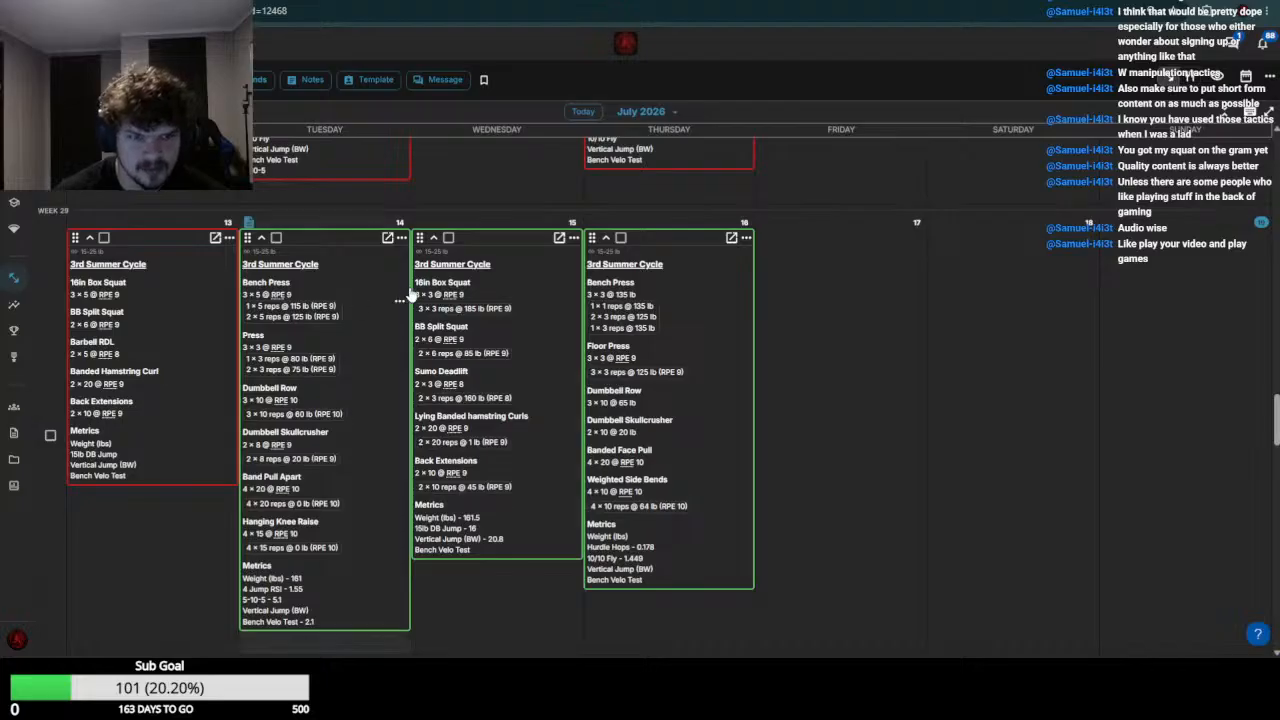
pyautogui.scroll(-6, 330, 420)
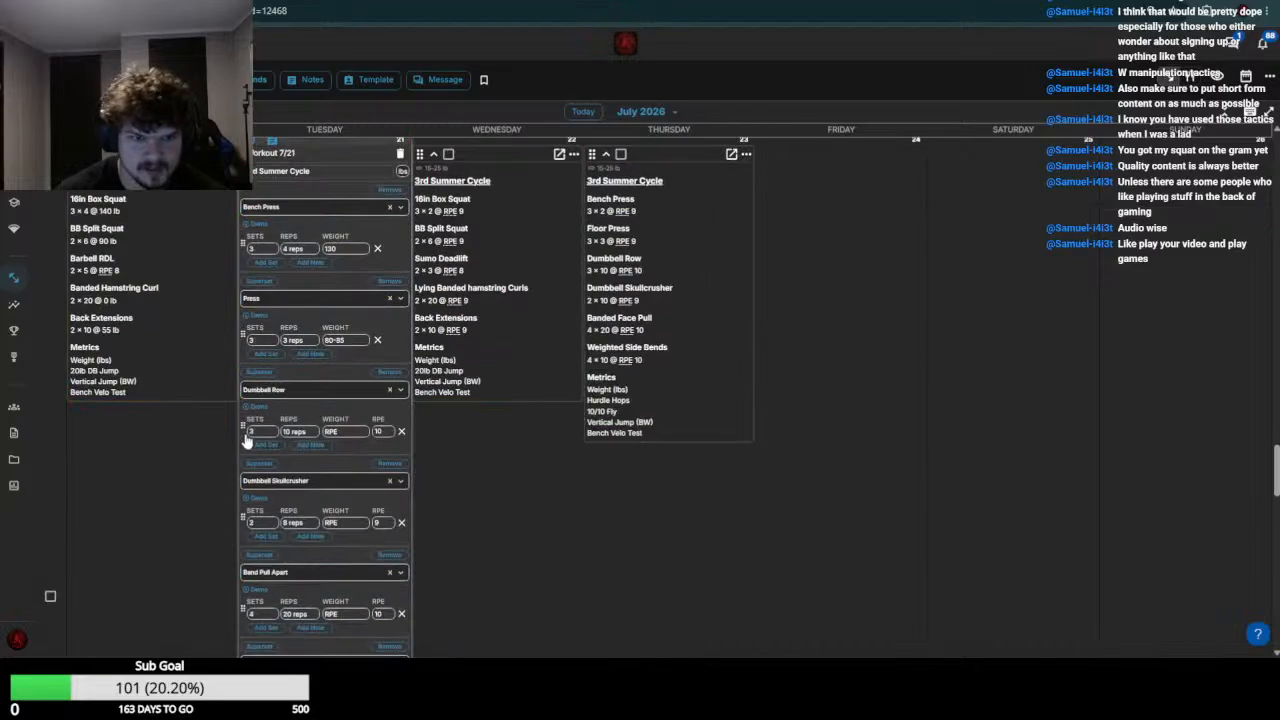
pyautogui.click(351, 433)
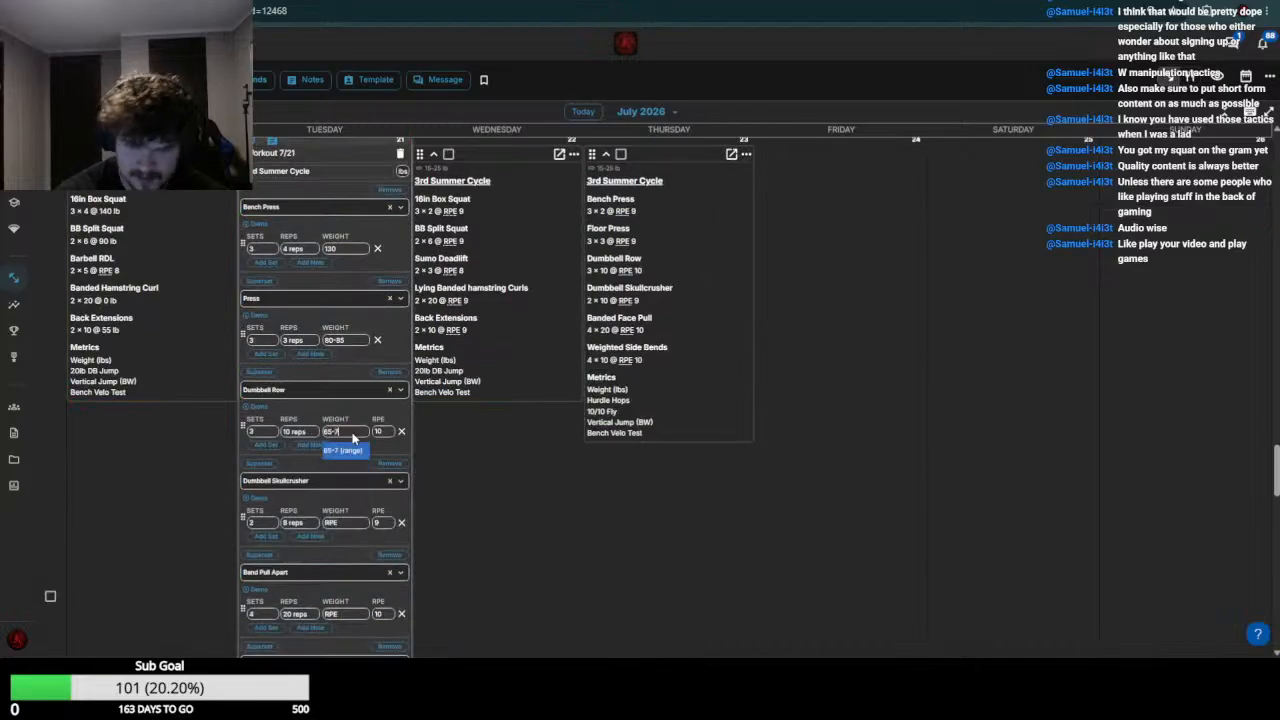
pyautogui.click(336, 450)
# Check the week 29 Dumbbell Skullcrusher results and set the July 21 Dumbbell Skullcrusher weight to 20-25
pyautogui.scroll(1, 340, 435)
pyautogui.scroll(3, 350, 400)
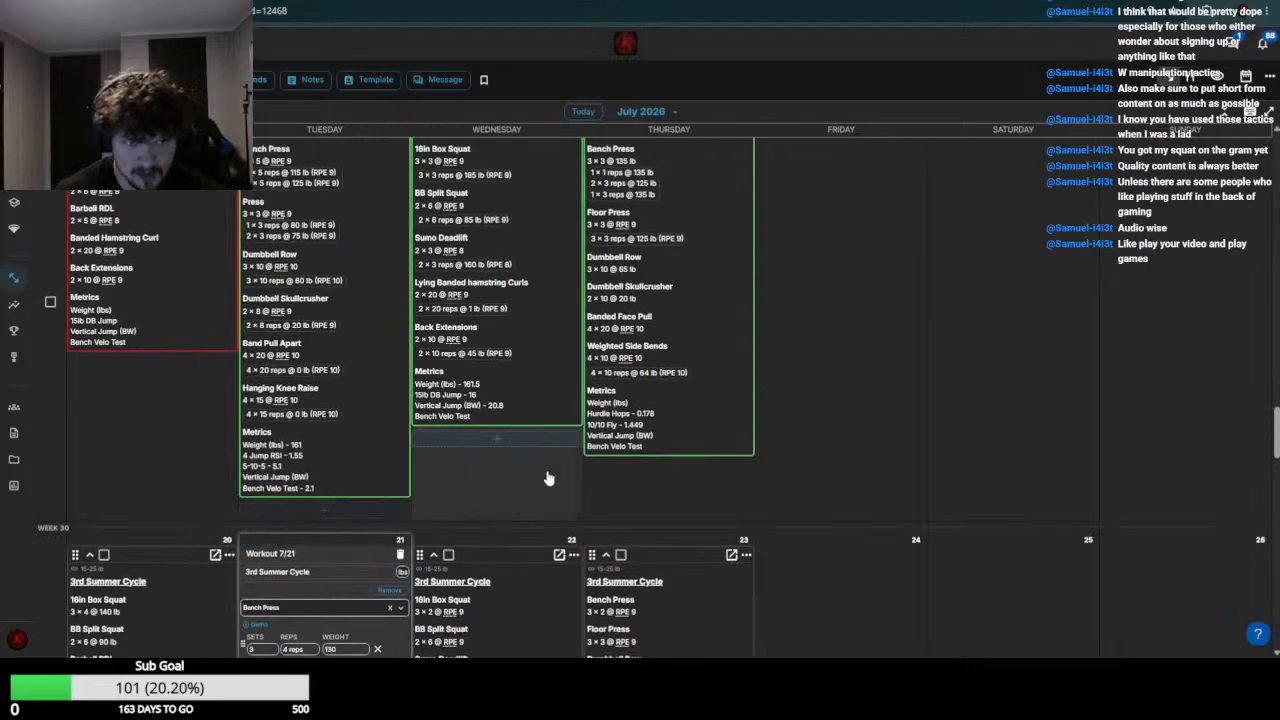
pyautogui.scroll(-5, 335, 480)
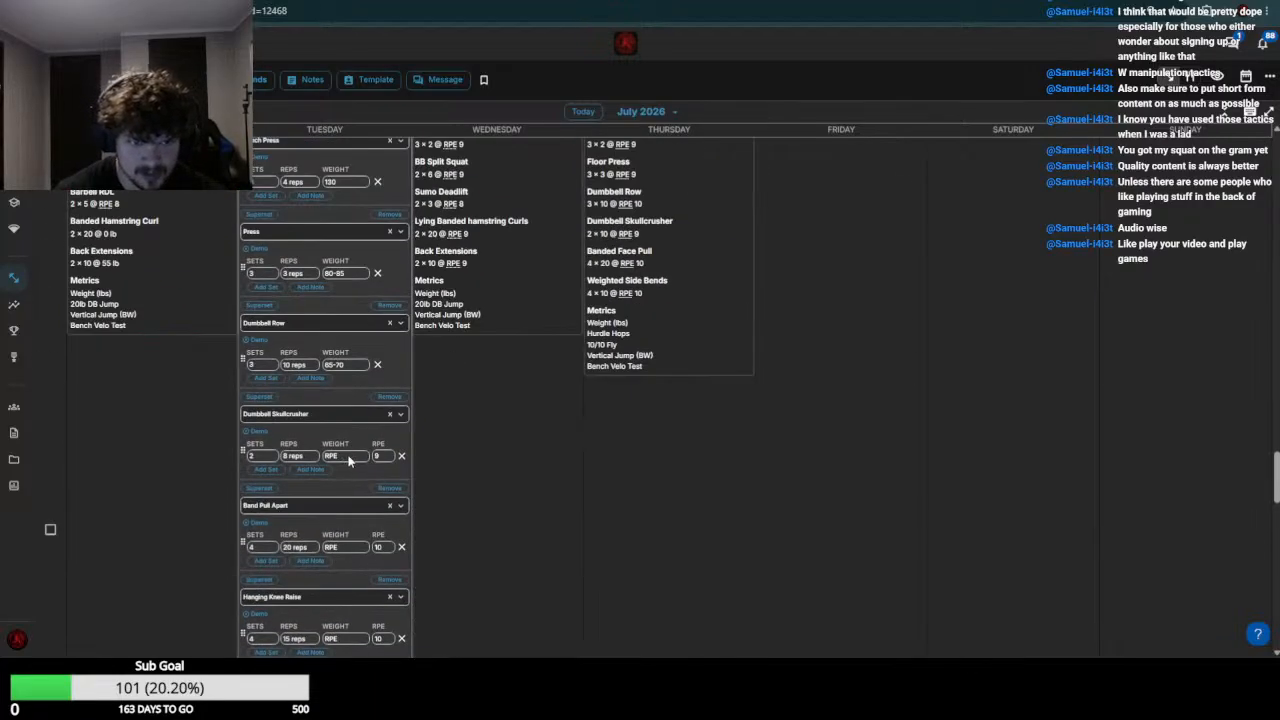
pyautogui.click(346, 456)
pyautogui.write('20-25')
pyautogui.click(345, 474)
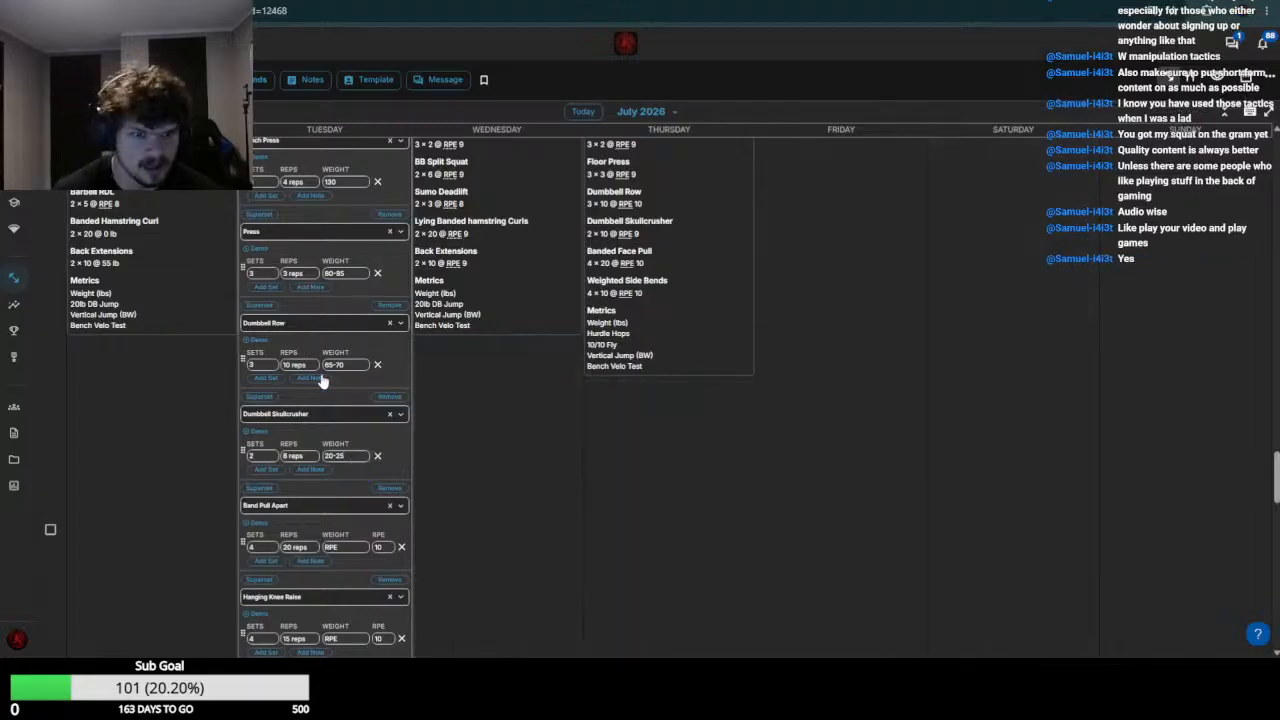
# Set the July 21 Band Pull Apart weight to 0
pyautogui.scroll(-1, 346, 449)
pyautogui.click(354, 413)
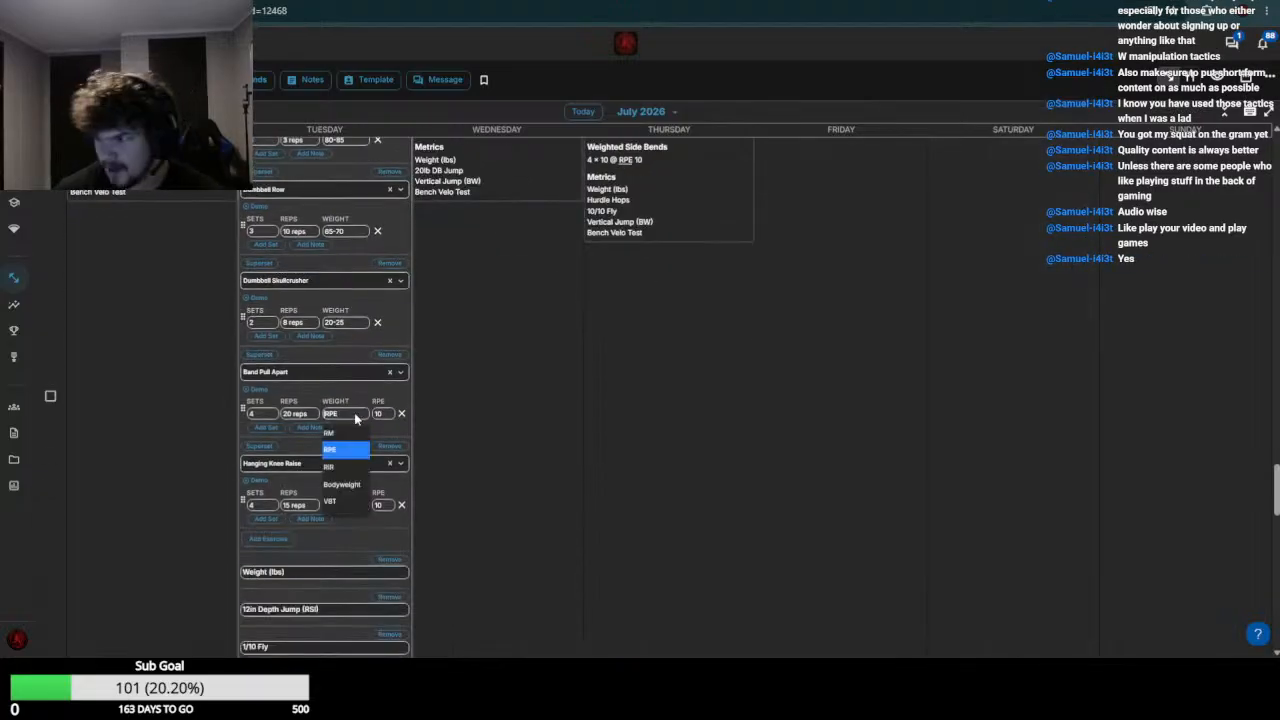
pyautogui.press('Down')
pyautogui.press('Down')
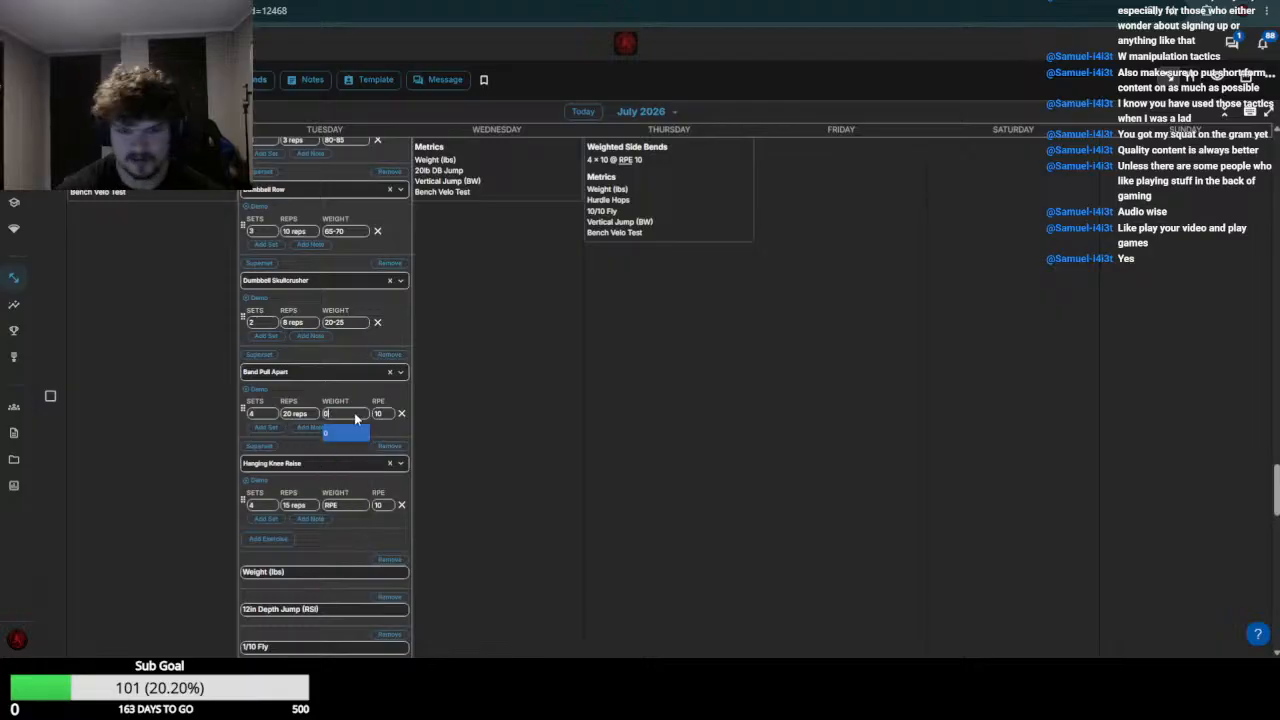
pyautogui.press('Return')
# Set the July 21 Hanging Knee Raise weight to 0 and save the workout
pyautogui.click(352, 505)
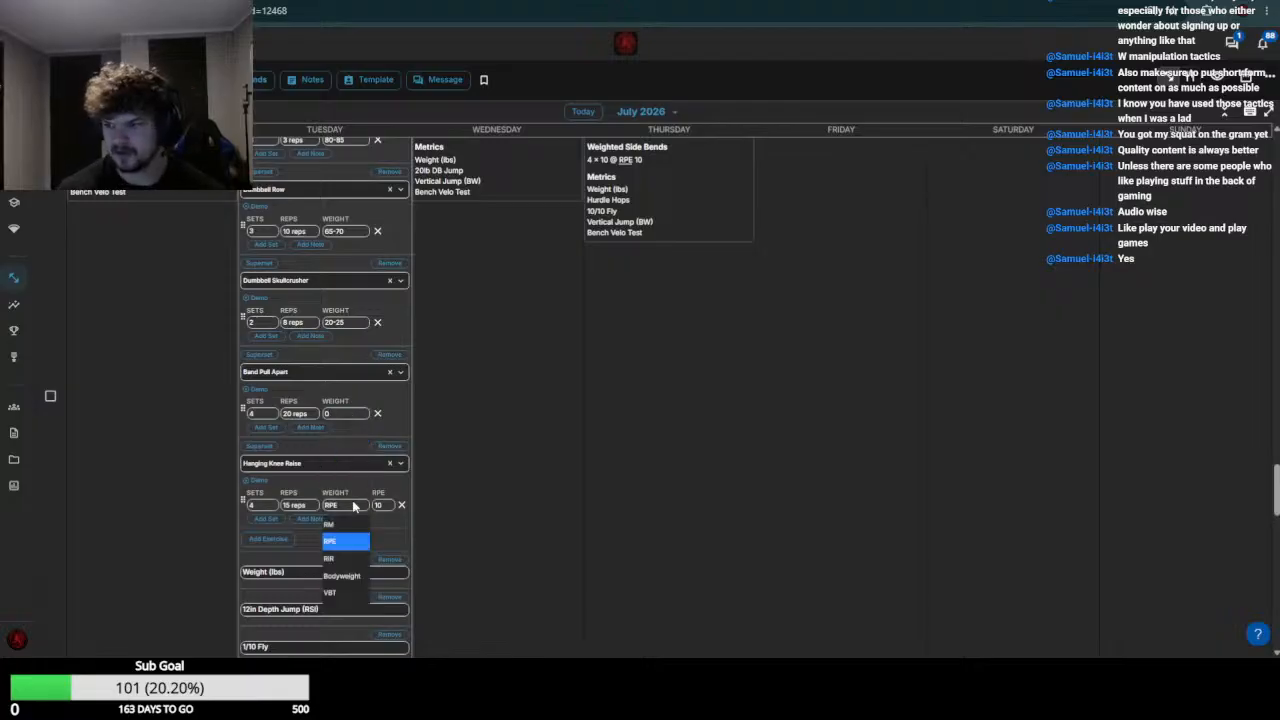
pyautogui.press('Down')
pyautogui.press('Down')
pyautogui.press('Return')
pyautogui.scroll(-3, 370, 500)
pyautogui.click(387, 492)
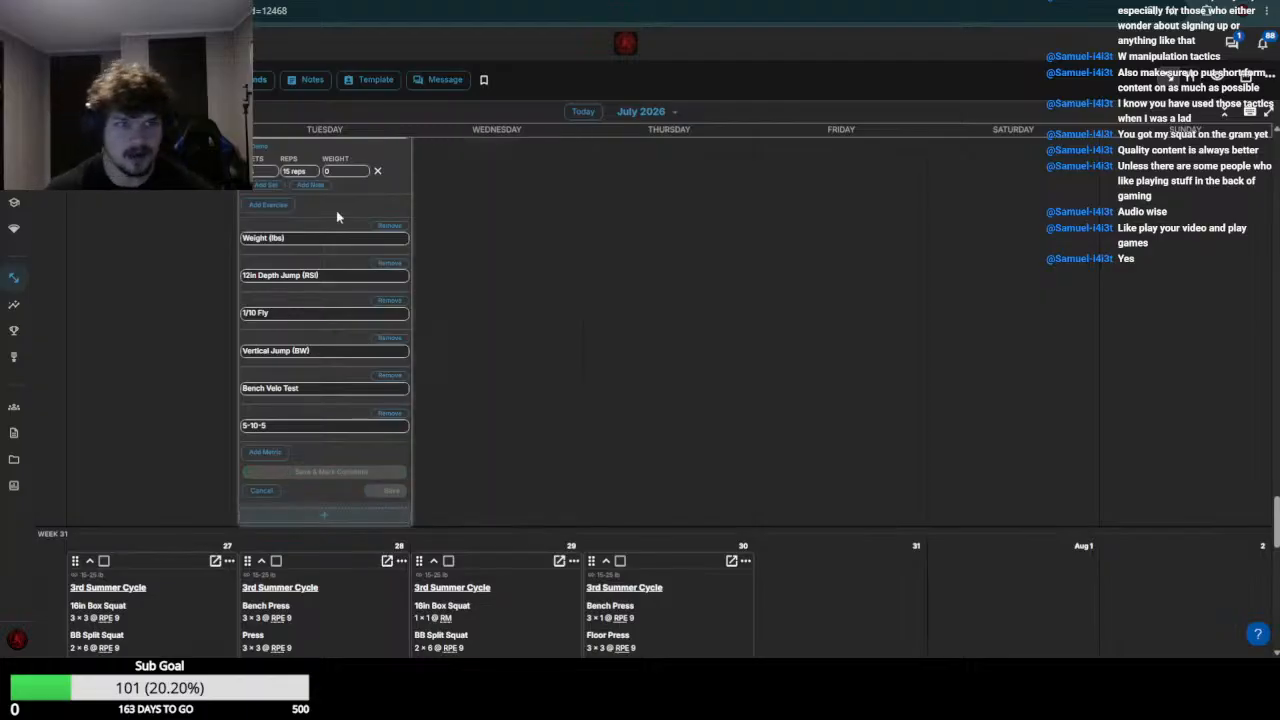
# Switch to the next athlete's calendar and open the July 20 and July 21 workouts for editing
pyautogui.click(405, 2)
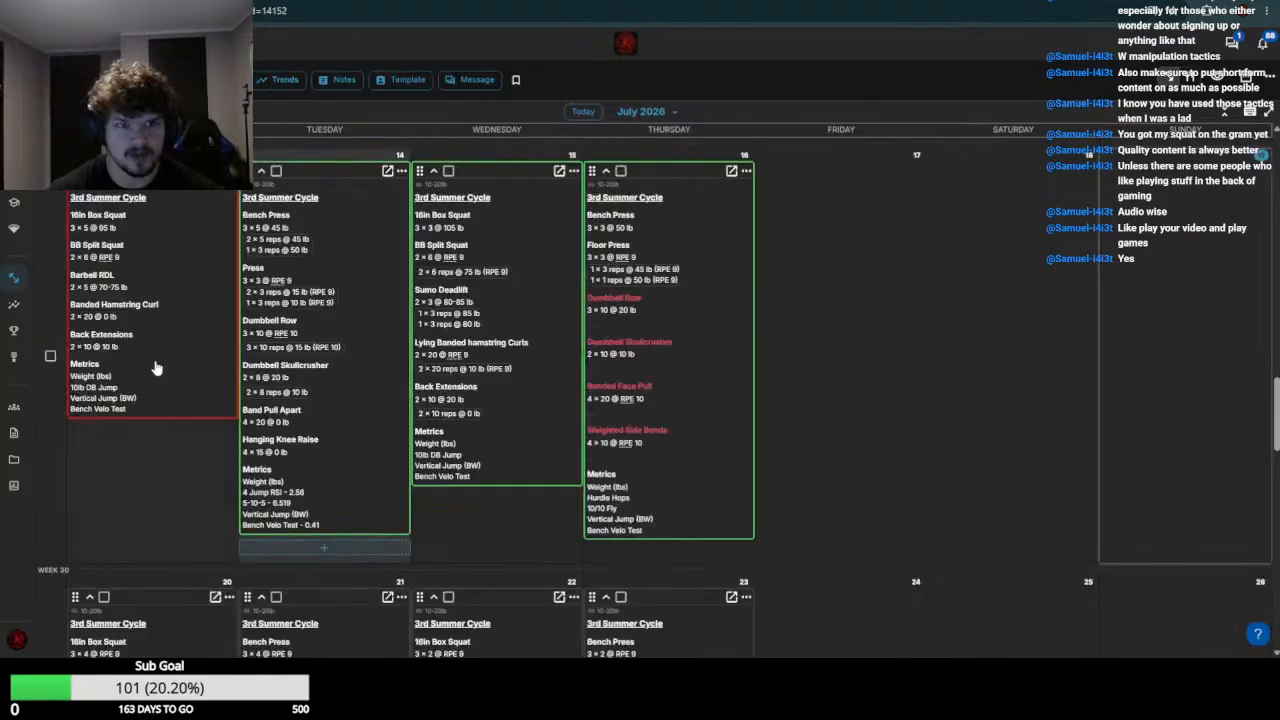
pyautogui.scroll(-5, 157, 366)
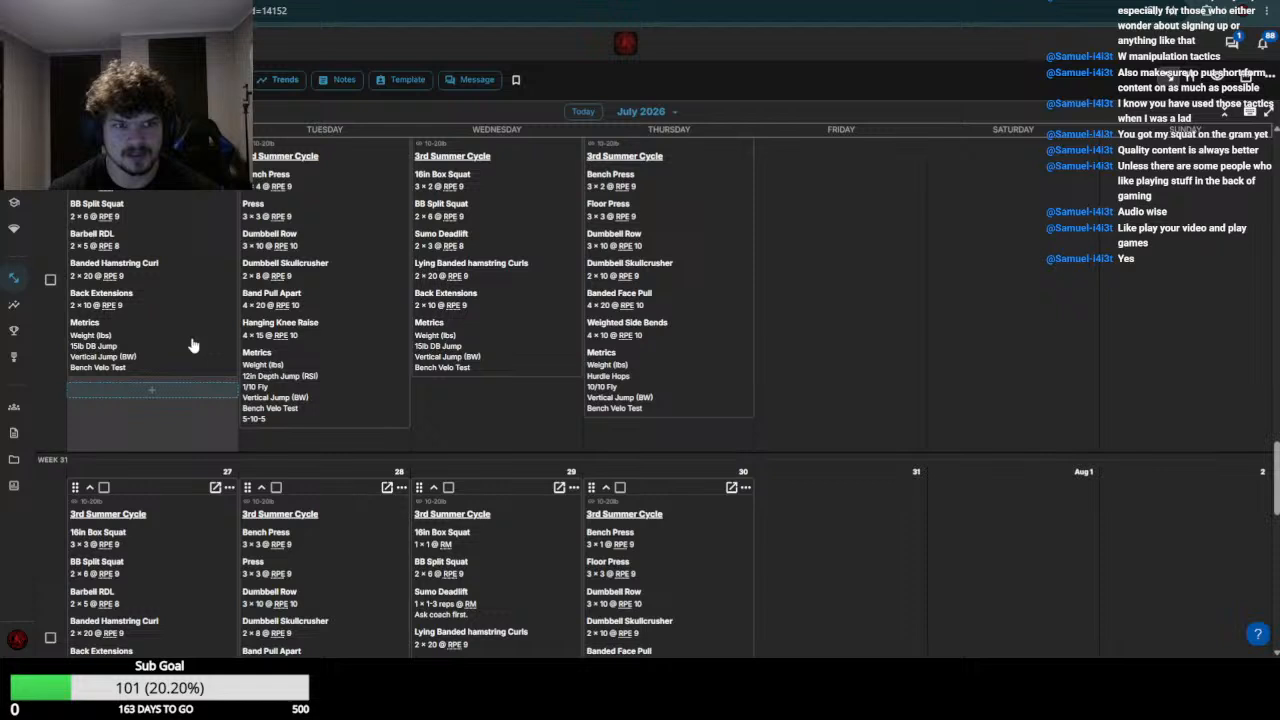
pyautogui.click(200, 283)
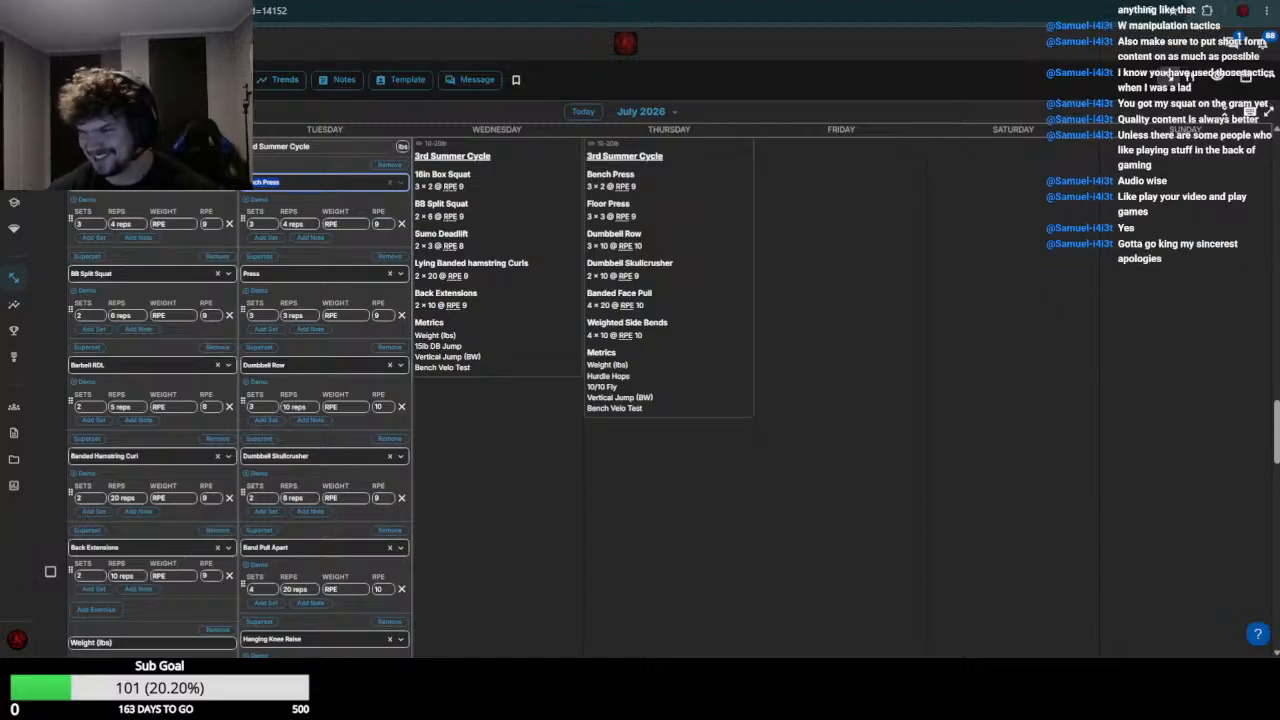
# Check the athlete's week 29 squat results and set the July 20 16in Box Squat weight to 105
pyautogui.scroll(8, 206, 364)
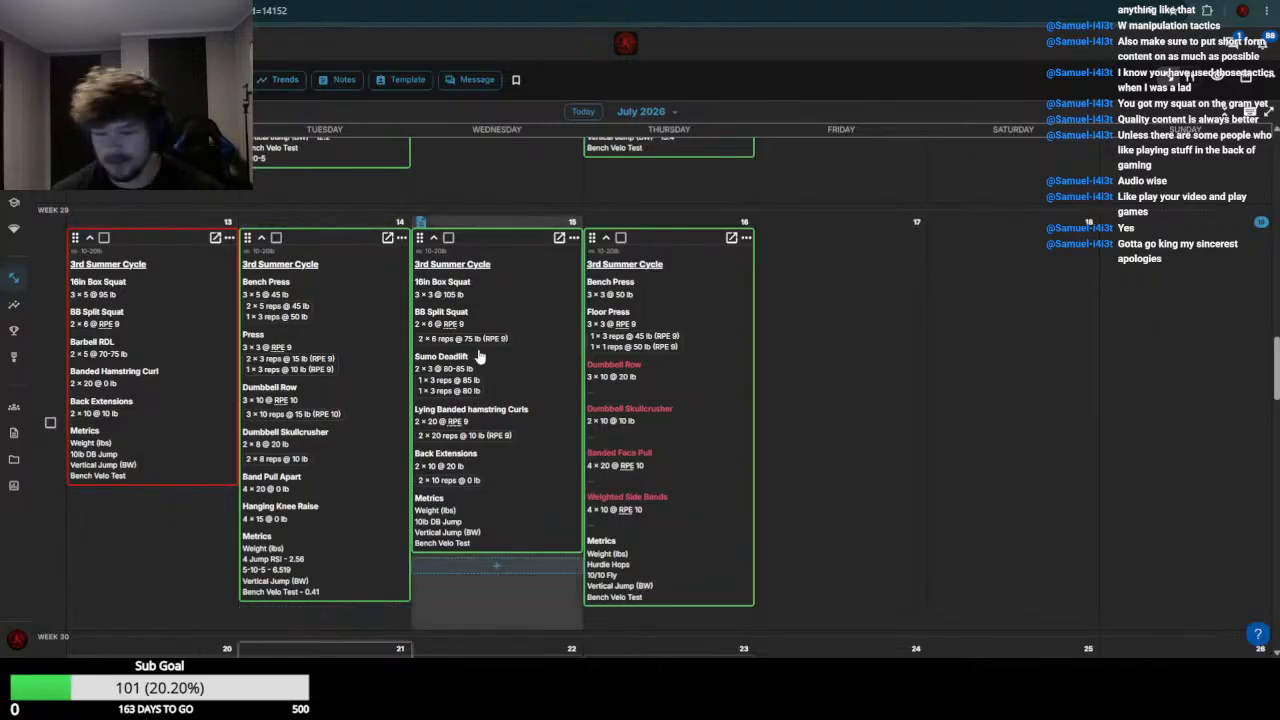
pyautogui.scroll(-5, 150, 390)
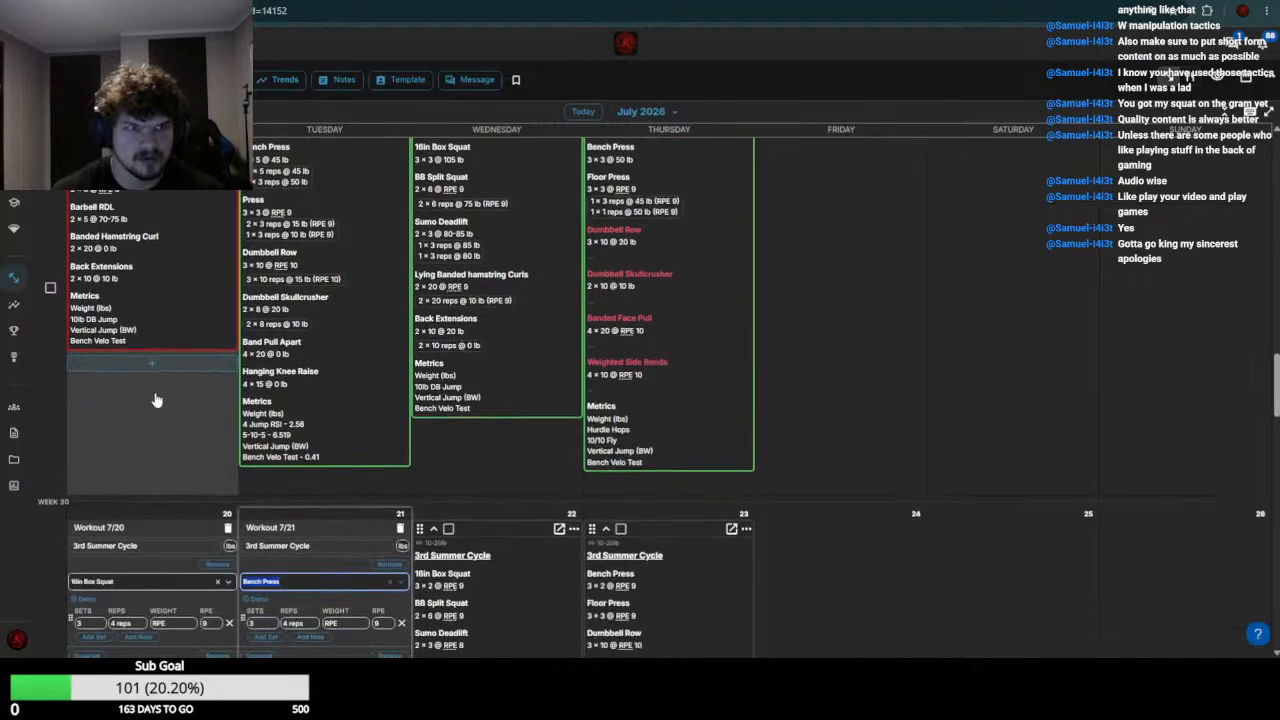
pyautogui.click(170, 292)
pyautogui.click(170, 292)
pyautogui.write('5')
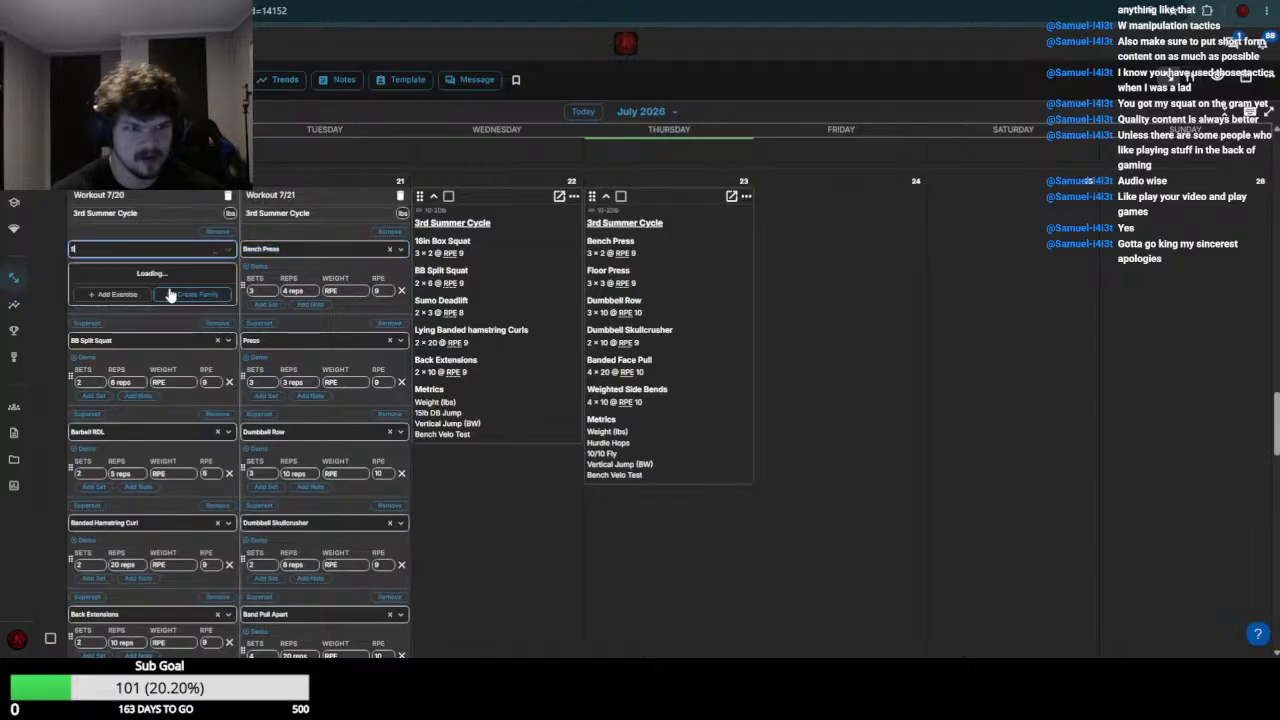
pyautogui.click(173, 251)
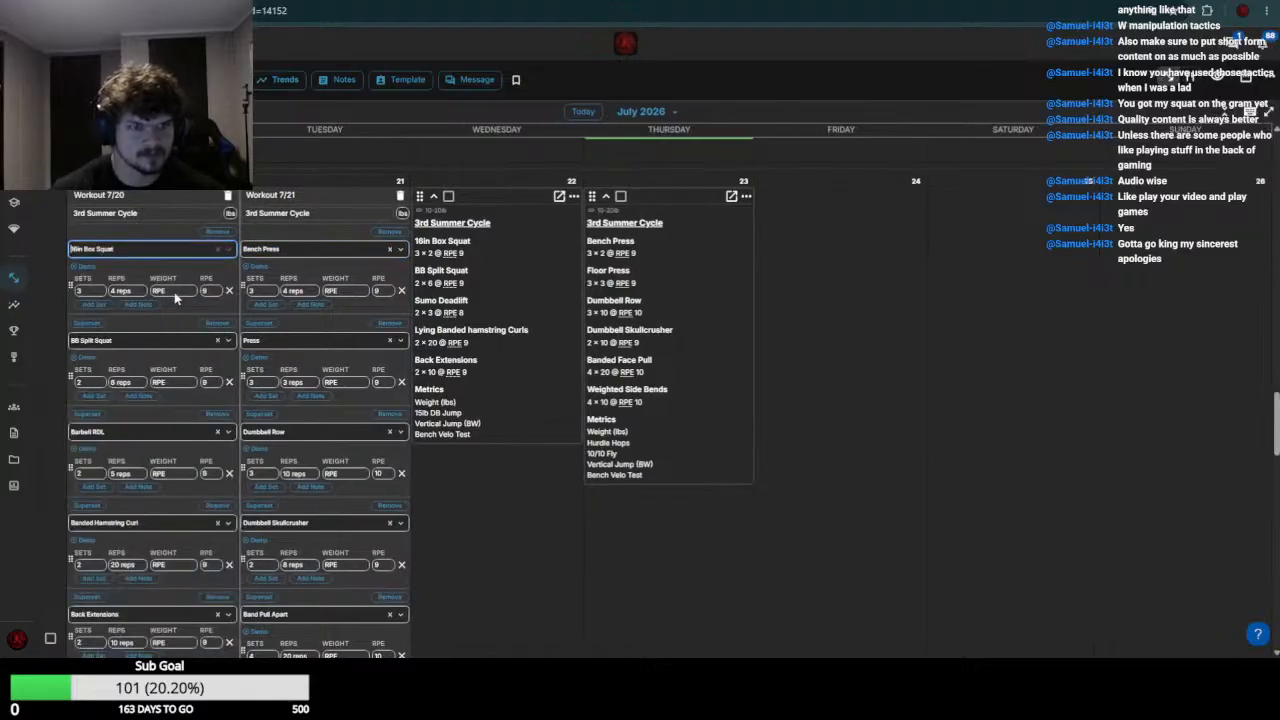
pyautogui.click(174, 294)
pyautogui.write('105')
# Check the week 29 BB Split Squat results and set the July 20 BB Split Squat weight to 75
pyautogui.scroll(4, 172, 300)
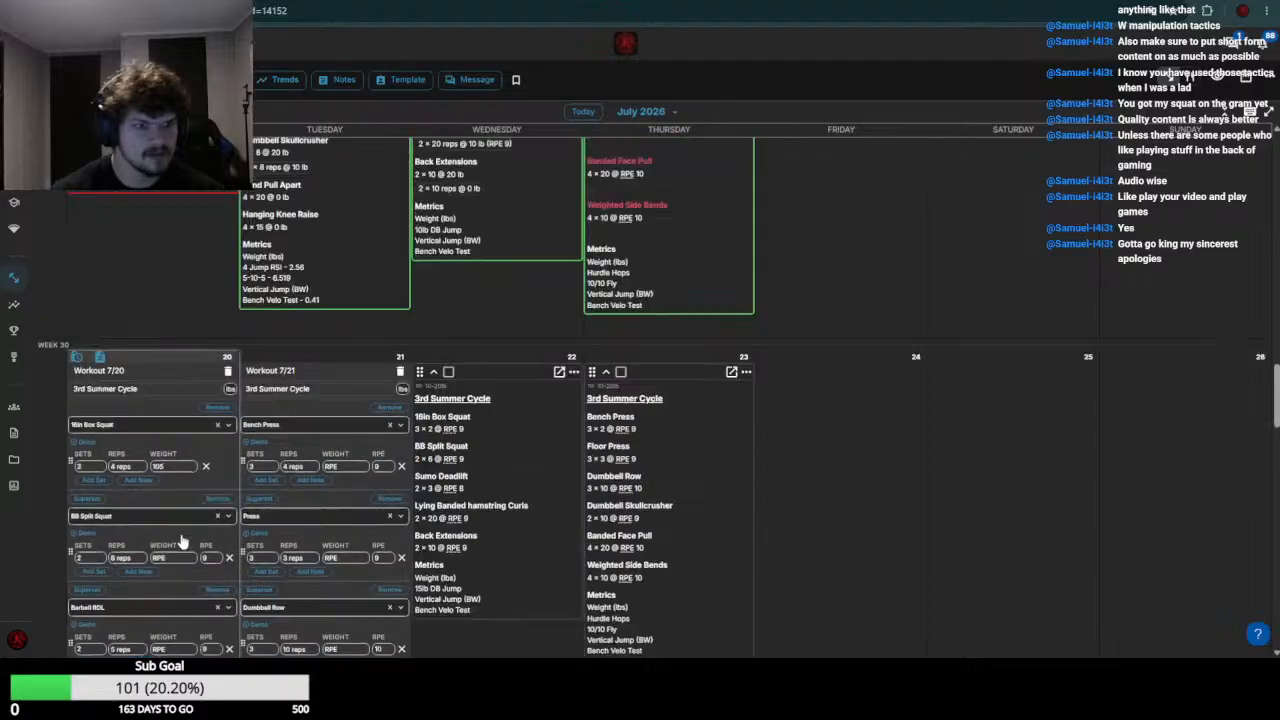
pyautogui.scroll(-4, 163, 416)
pyautogui.click(175, 316)
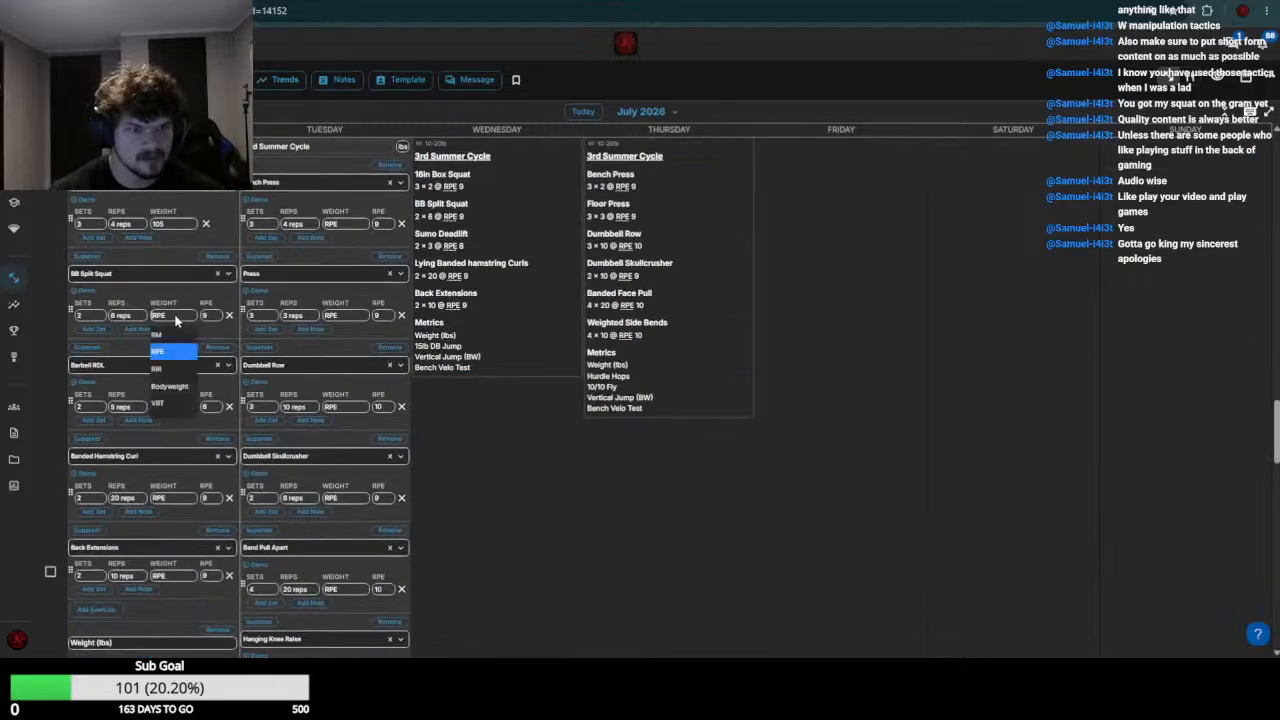
pyautogui.write('80')
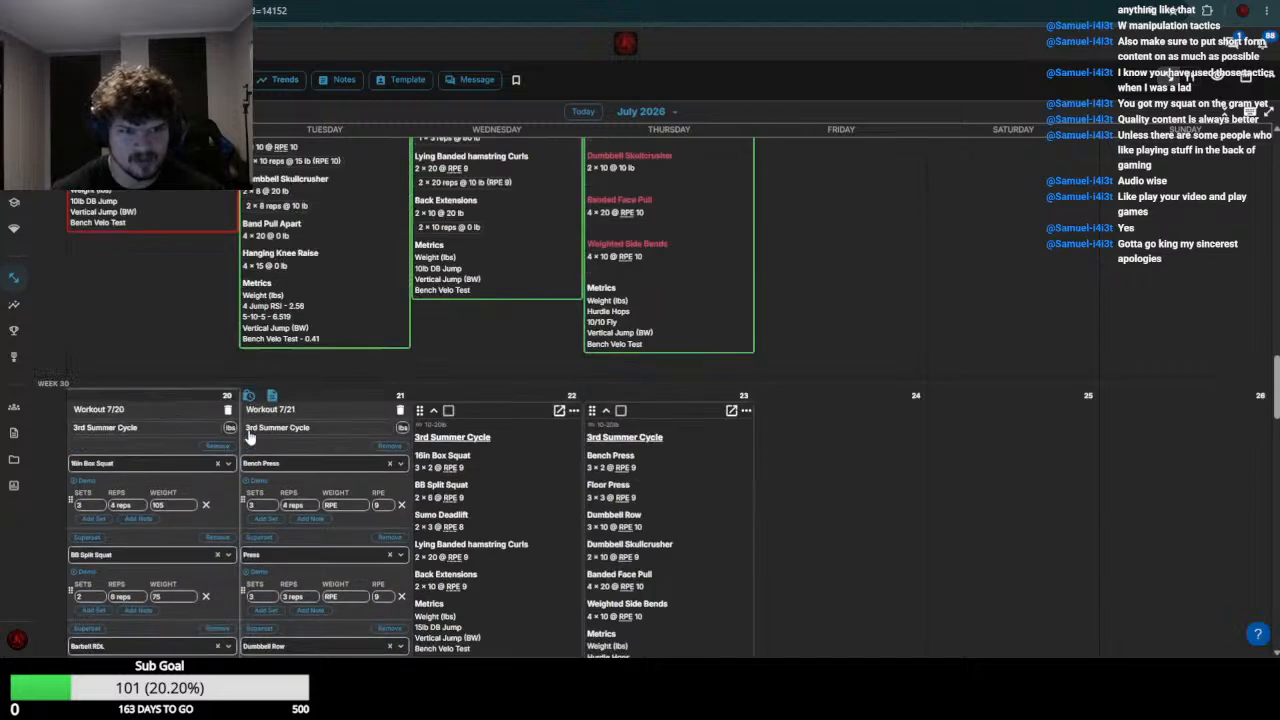
# Check the week 29 deadlift results, then set the July 20 Barbell RDL weight to 85 and the Banded Hamstring Curl weight to 0
pyautogui.scroll(4, 178, 330)
pyautogui.scroll(-4, 181, 539)
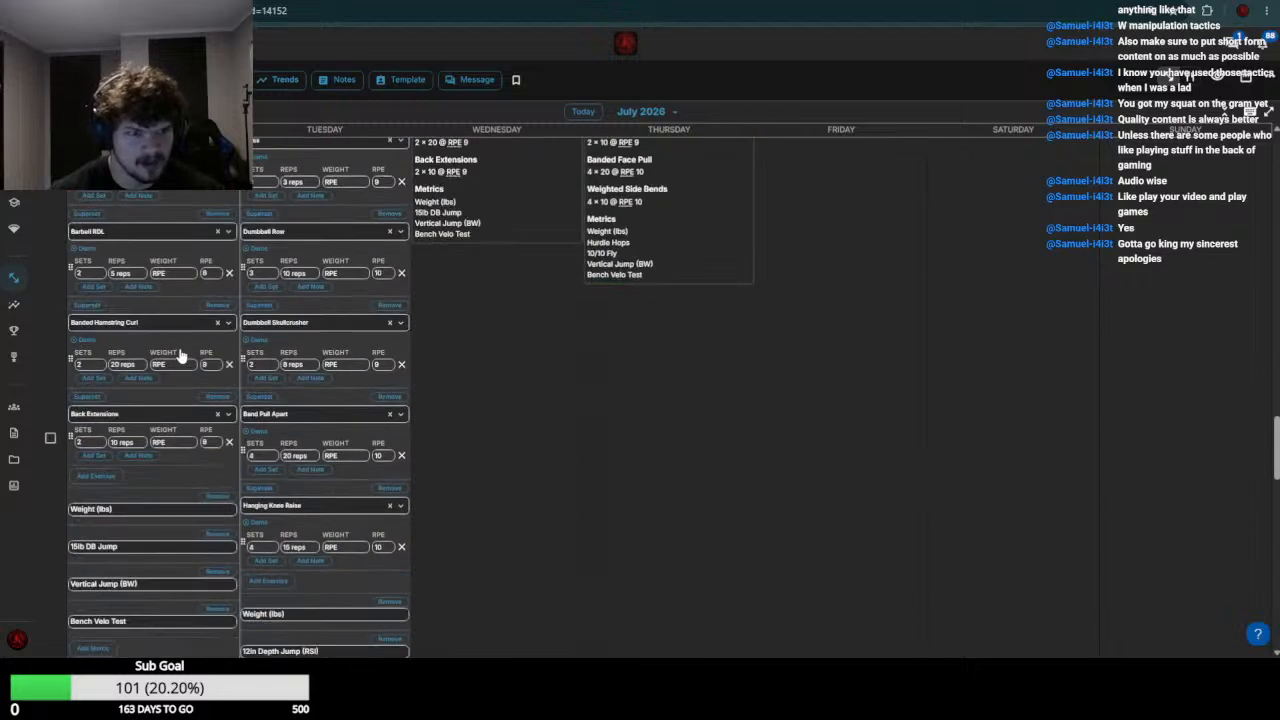
pyautogui.click(180, 273)
pyautogui.write('85')
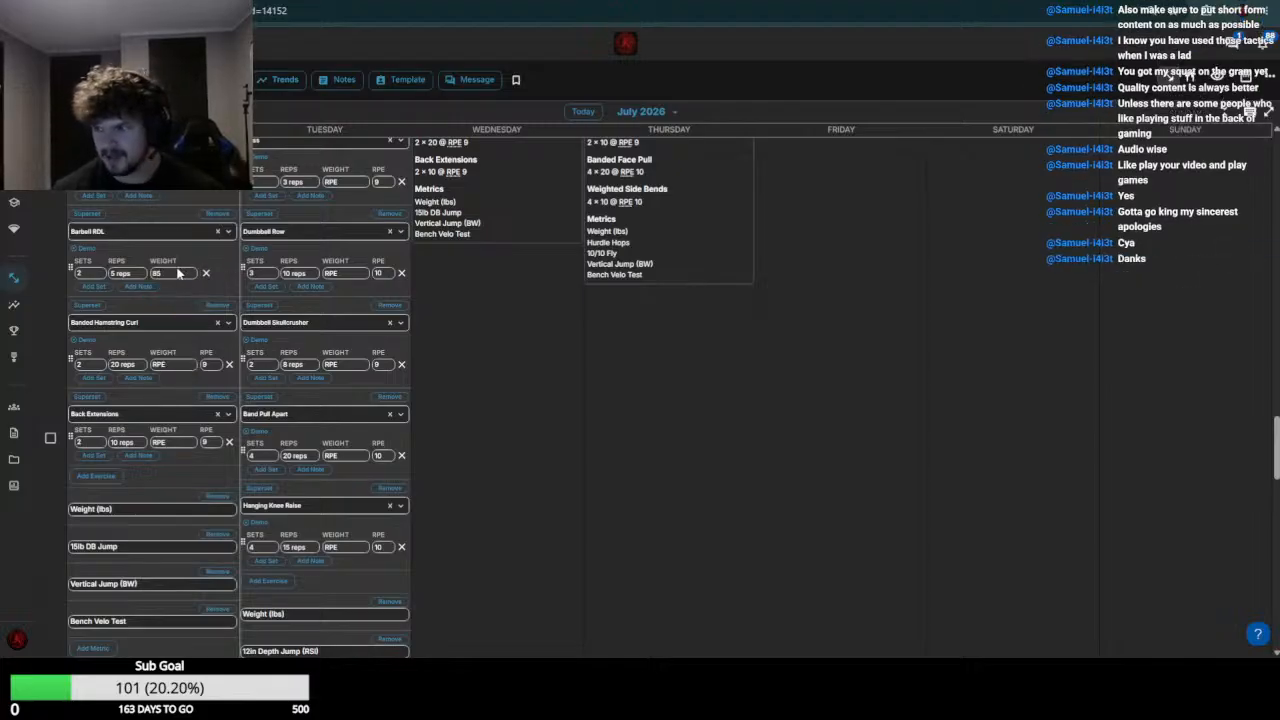
pyautogui.click(172, 364)
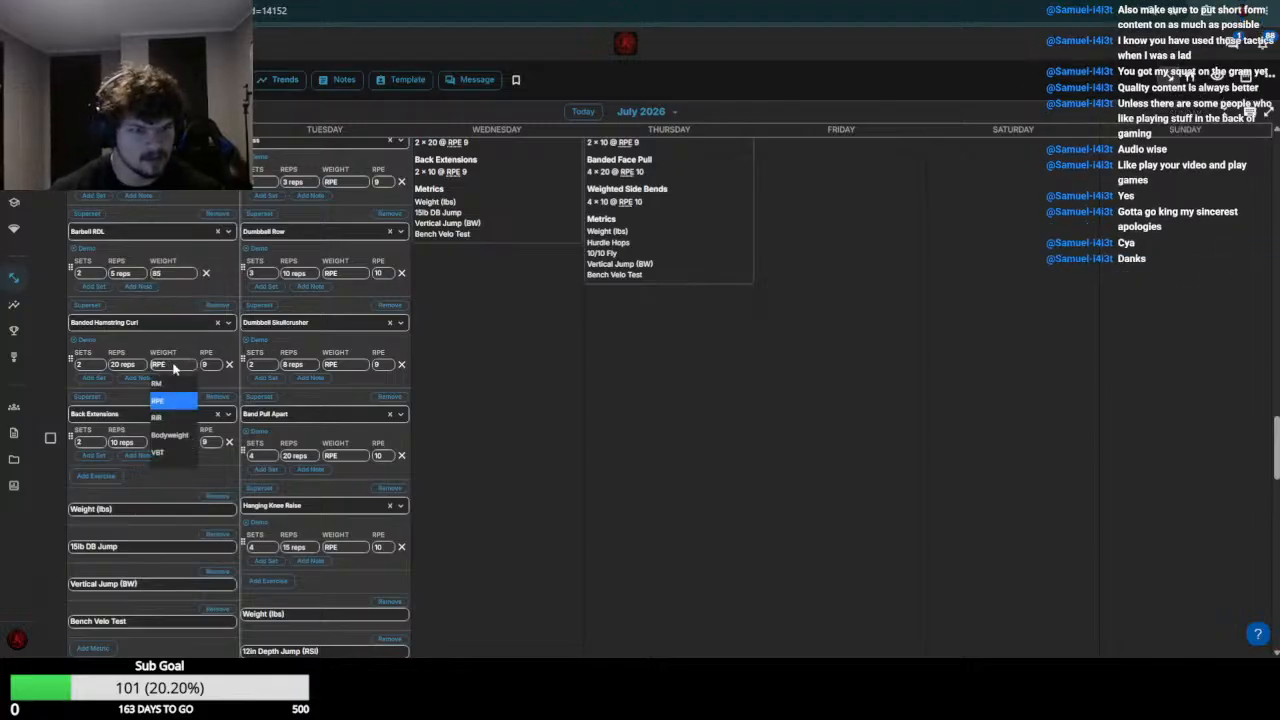
pyautogui.write('0')
# Check the week 29 Back Extensions entries, set the July 20 Back Extensions weight to 25 and save the workout
pyautogui.scroll(7, 174, 370)
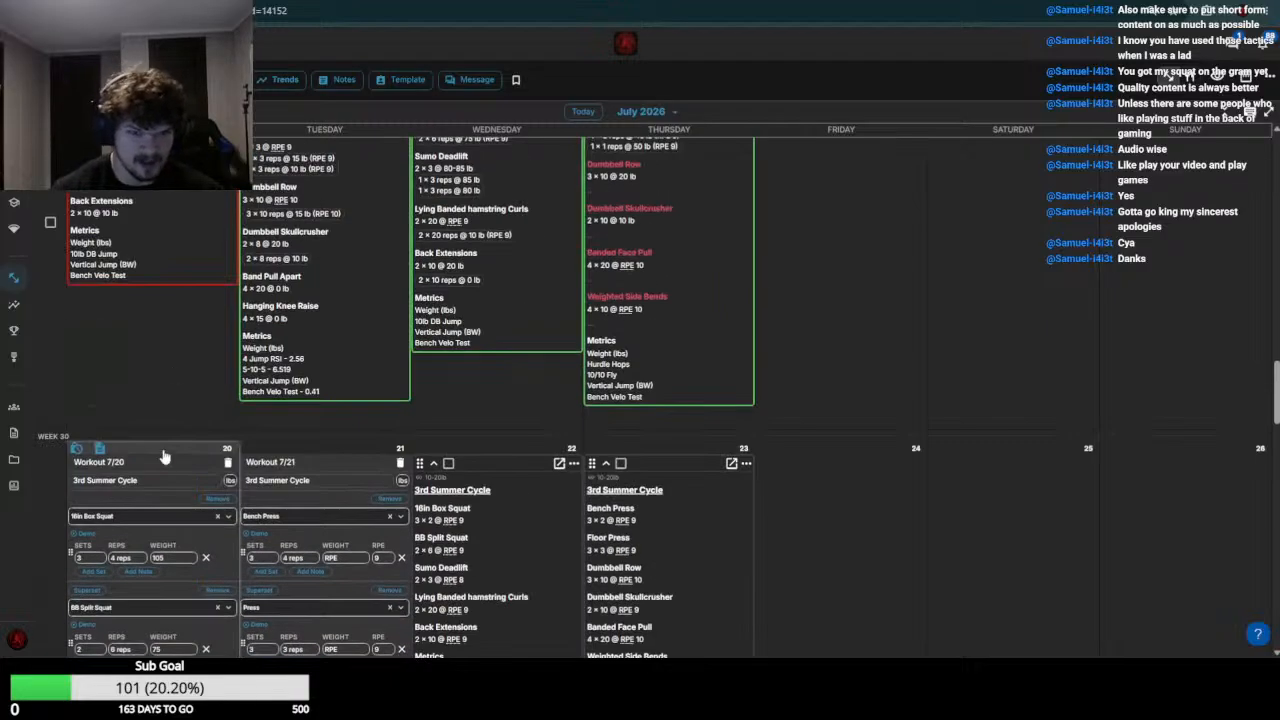
pyautogui.scroll(-12, 164, 459)
pyautogui.scroll(5, 160, 285)
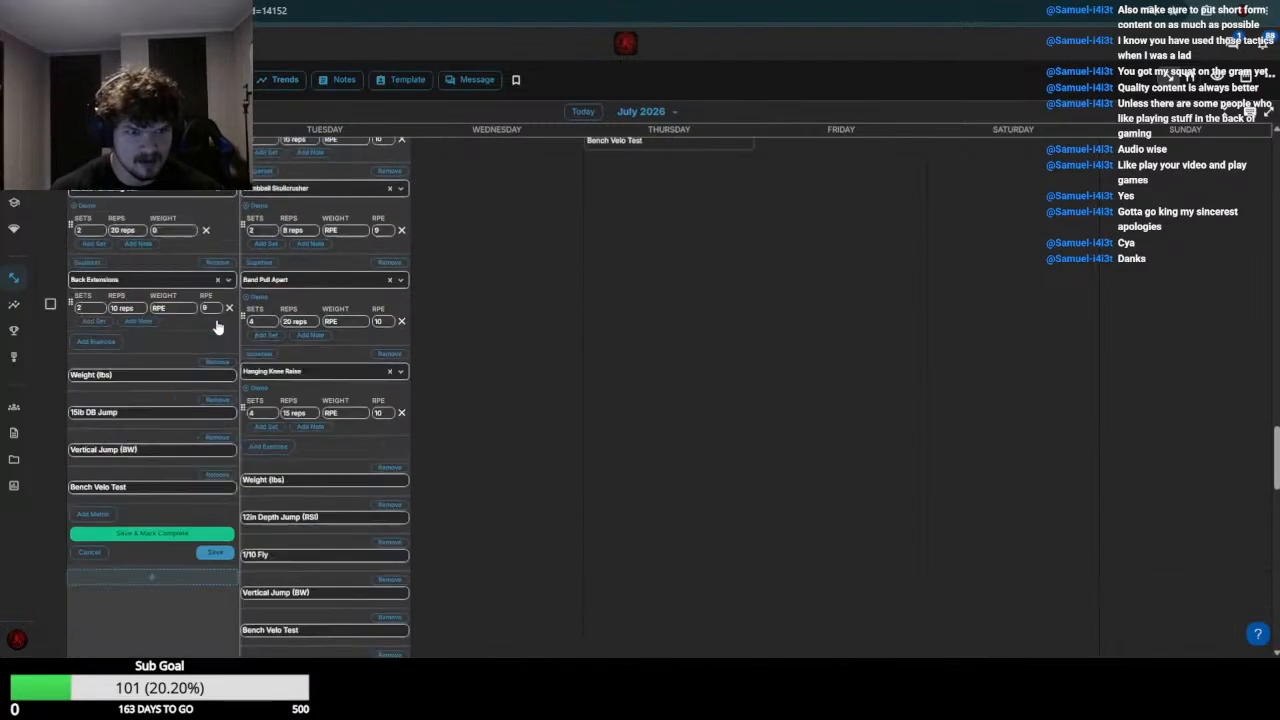
pyautogui.click(172, 443)
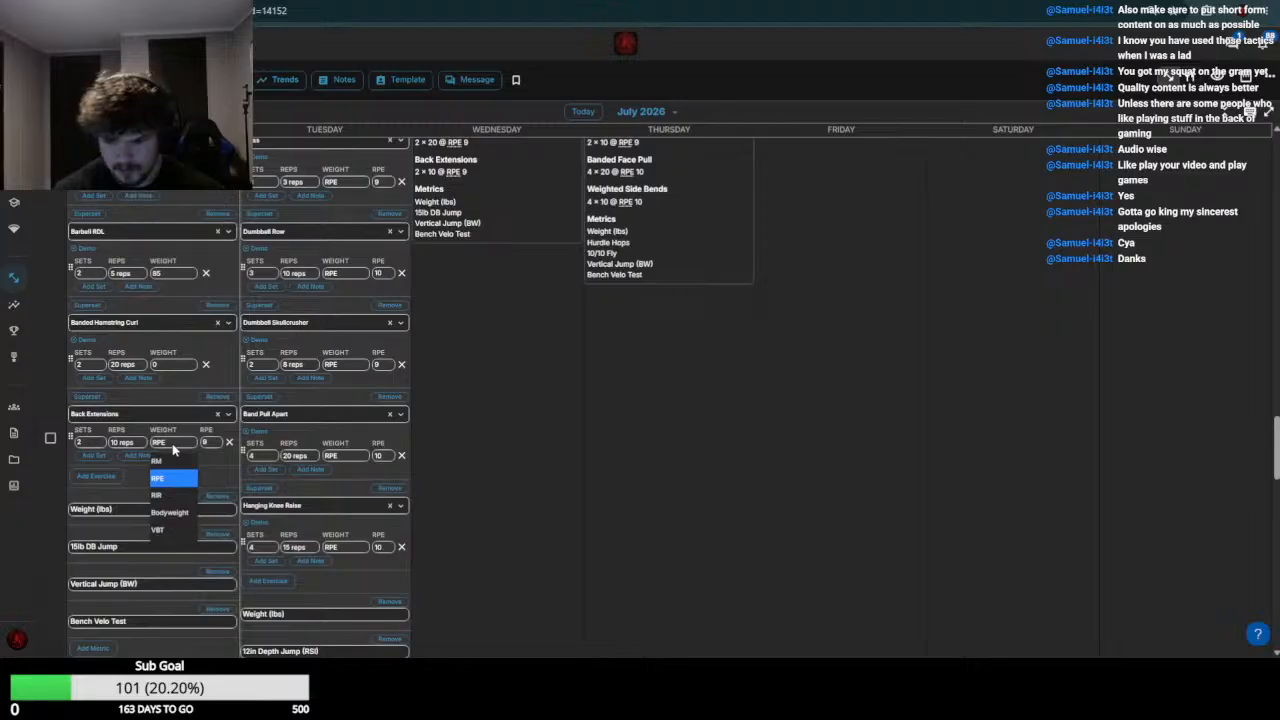
pyautogui.write('25')
pyautogui.scroll(-5, 167, 400)
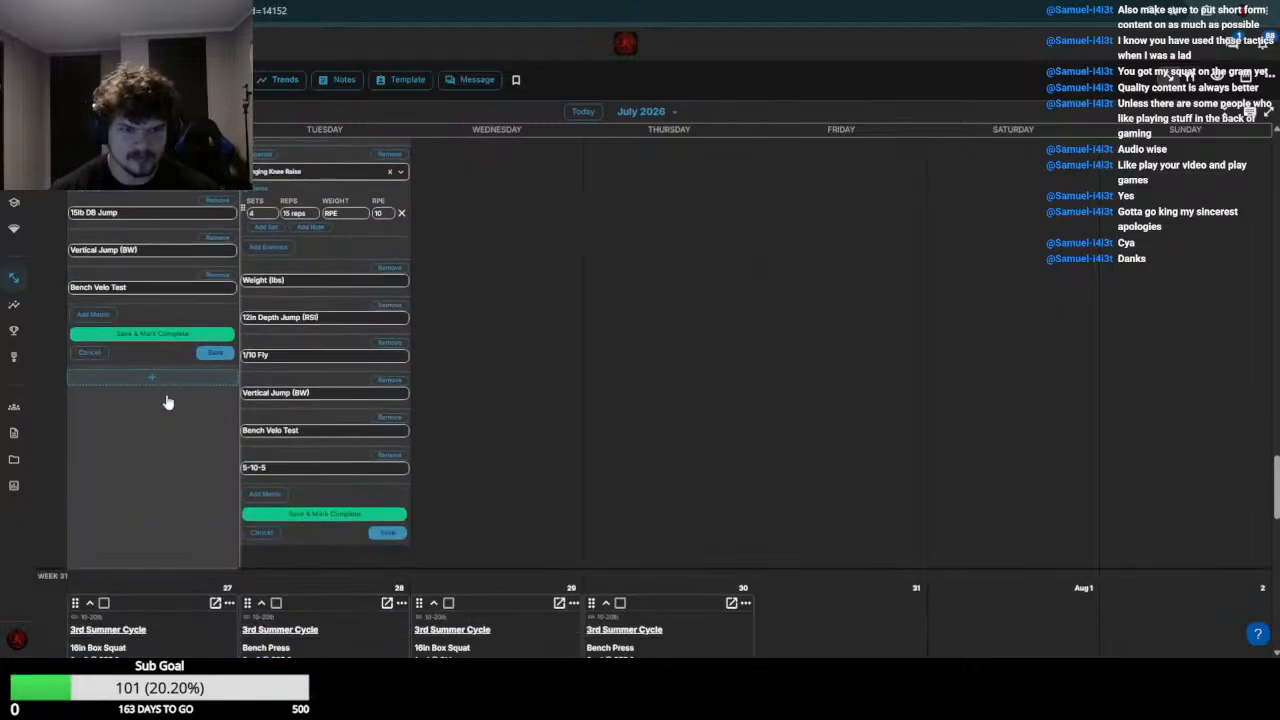
pyautogui.click(213, 356)
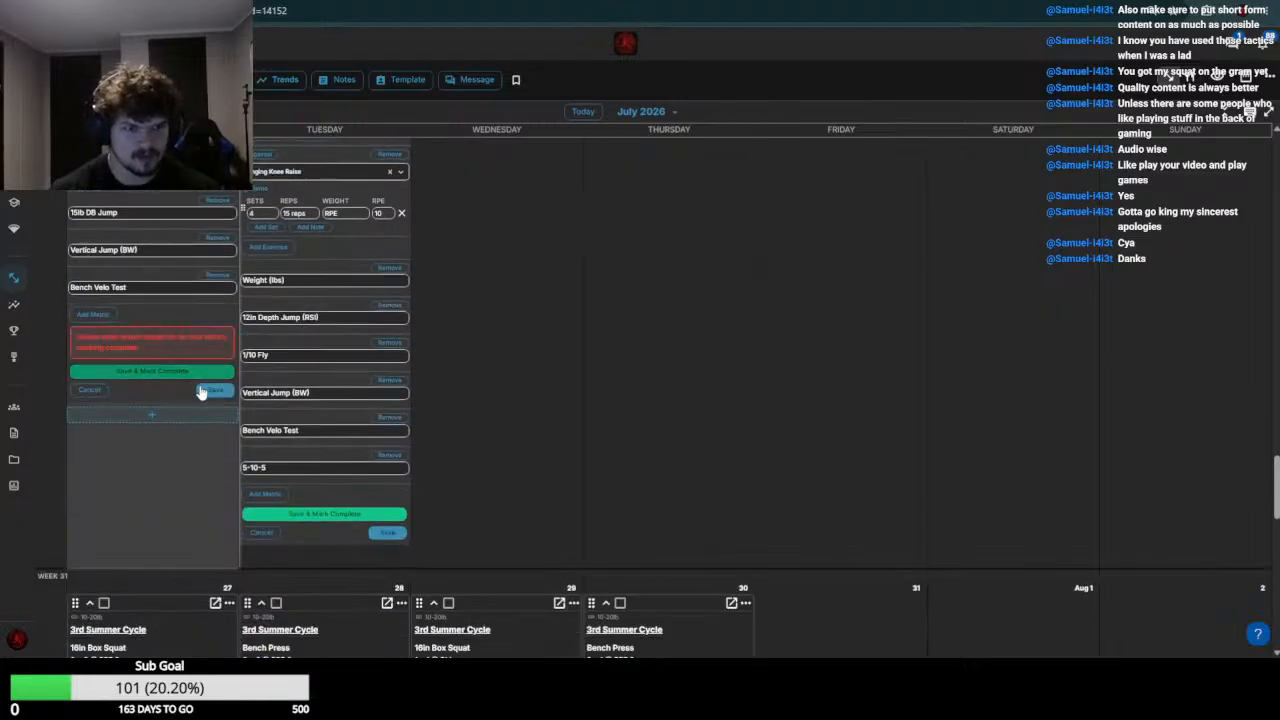
# Check the athlete's week 29 Bench Press results and set the July 21 Bench Press weight to 50
pyautogui.scroll(5, 256, 406)
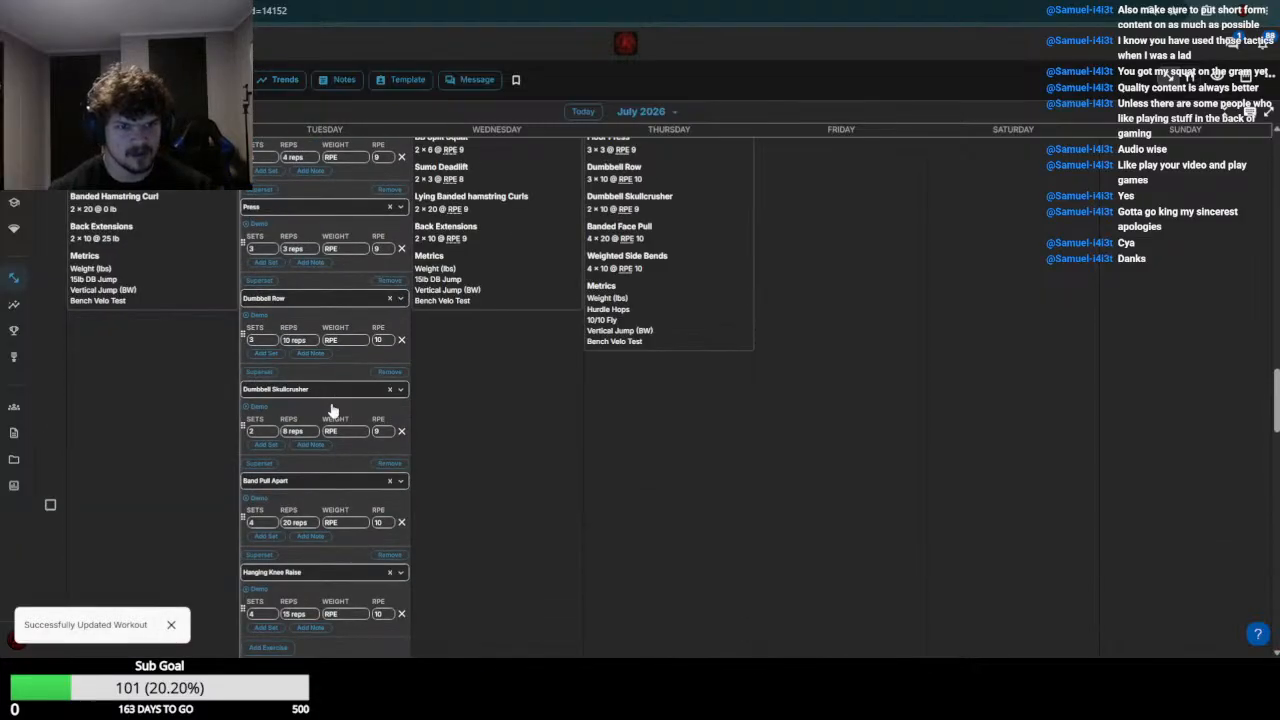
pyautogui.scroll(5, 331, 411)
pyautogui.scroll(4, 200, 460)
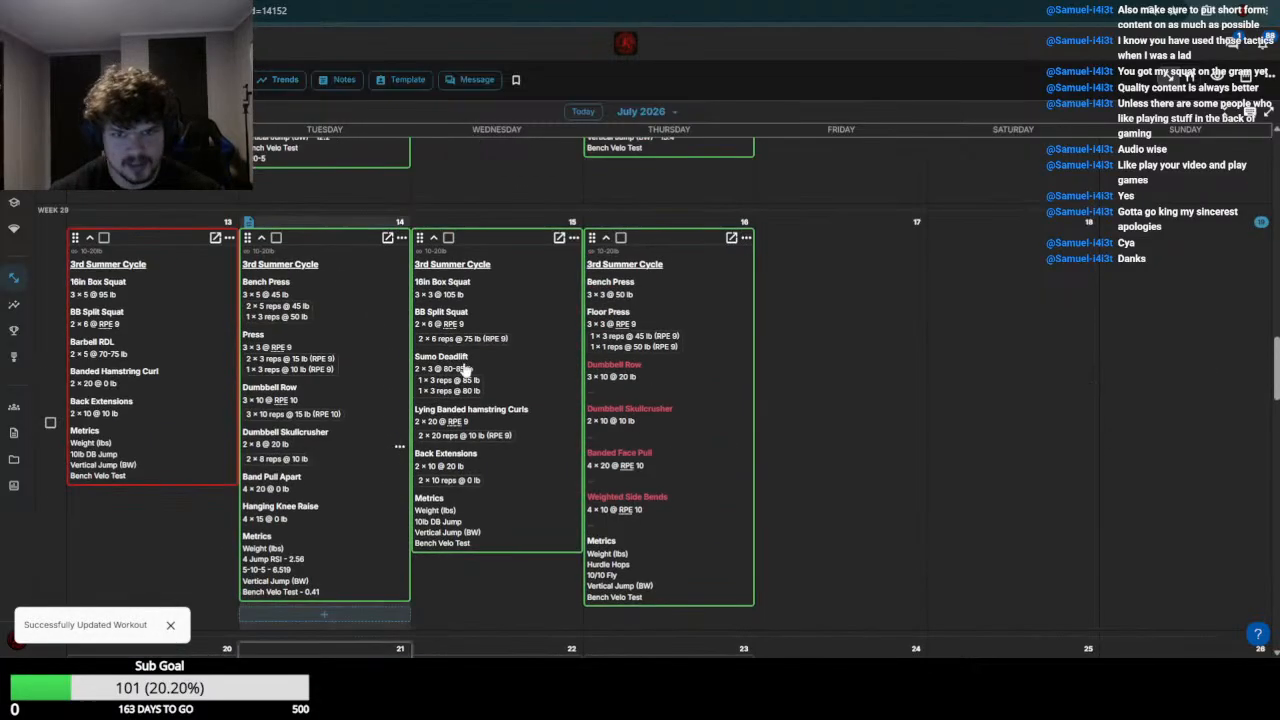
pyautogui.click(258, 443)
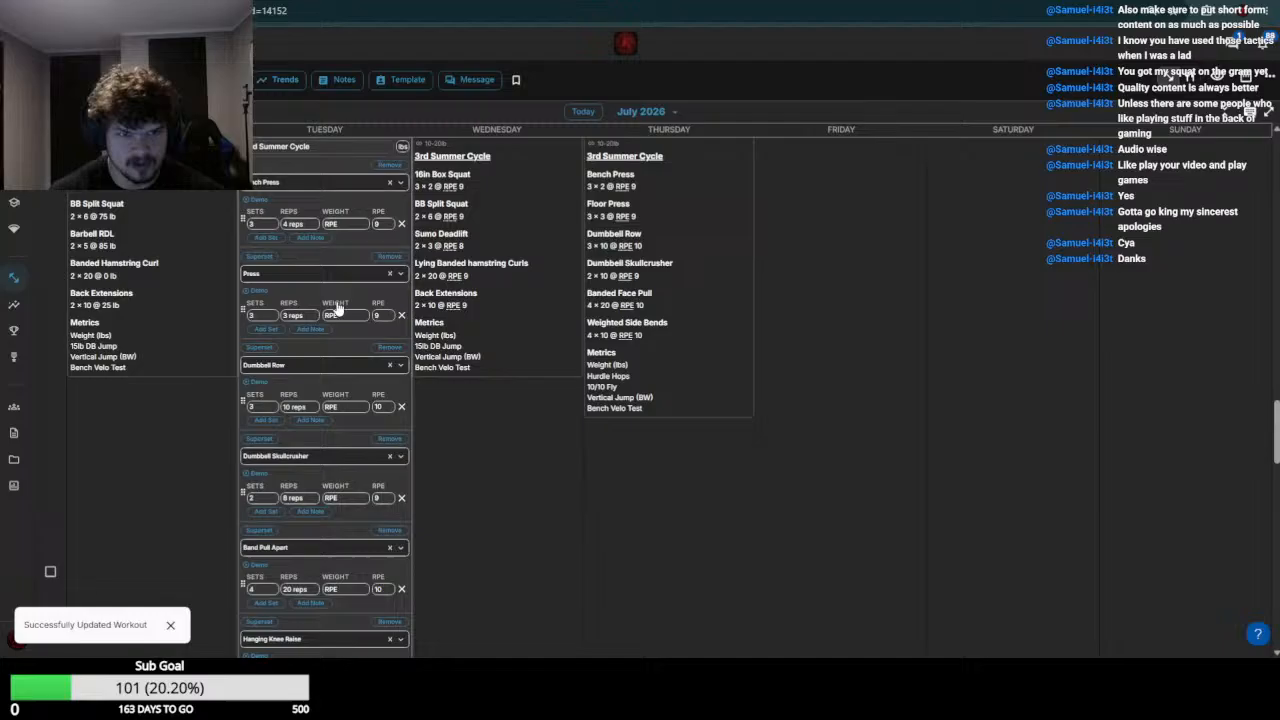
pyautogui.click(350, 222)
pyautogui.write('50')
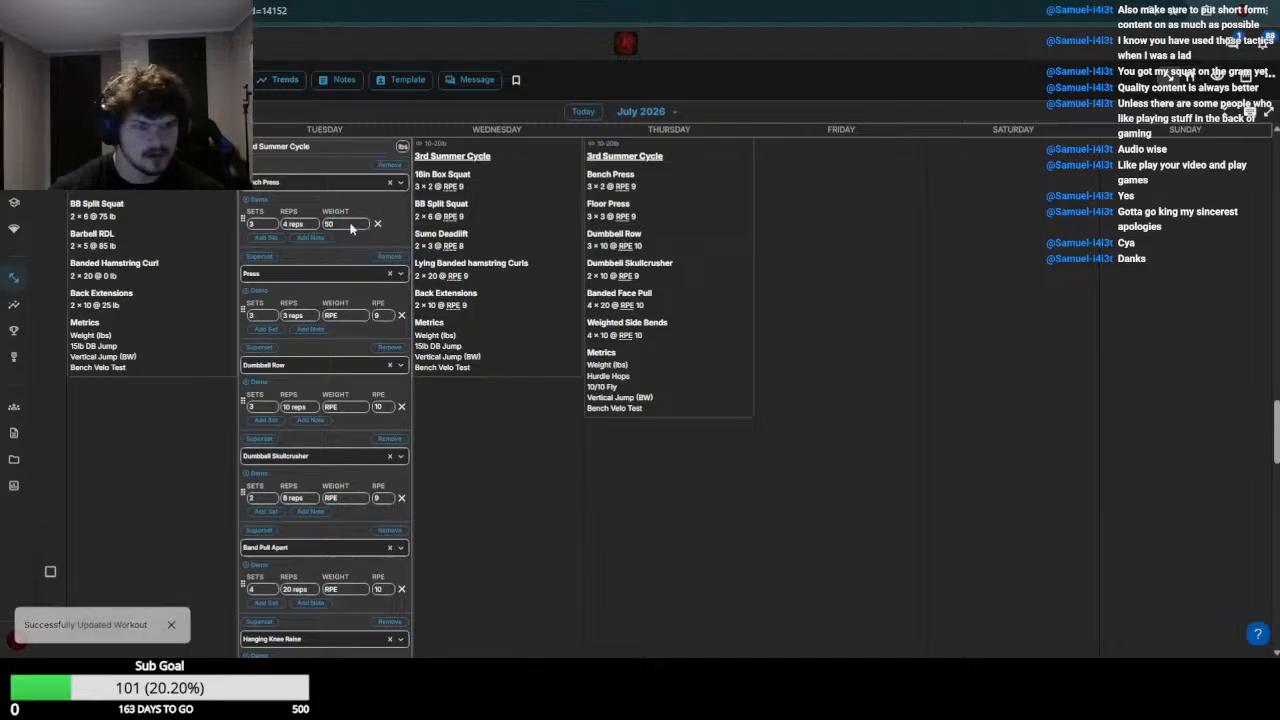
# Check the week 29 Press results and set the July 21 Press weight to 15
pyautogui.scroll(5, 320, 356)
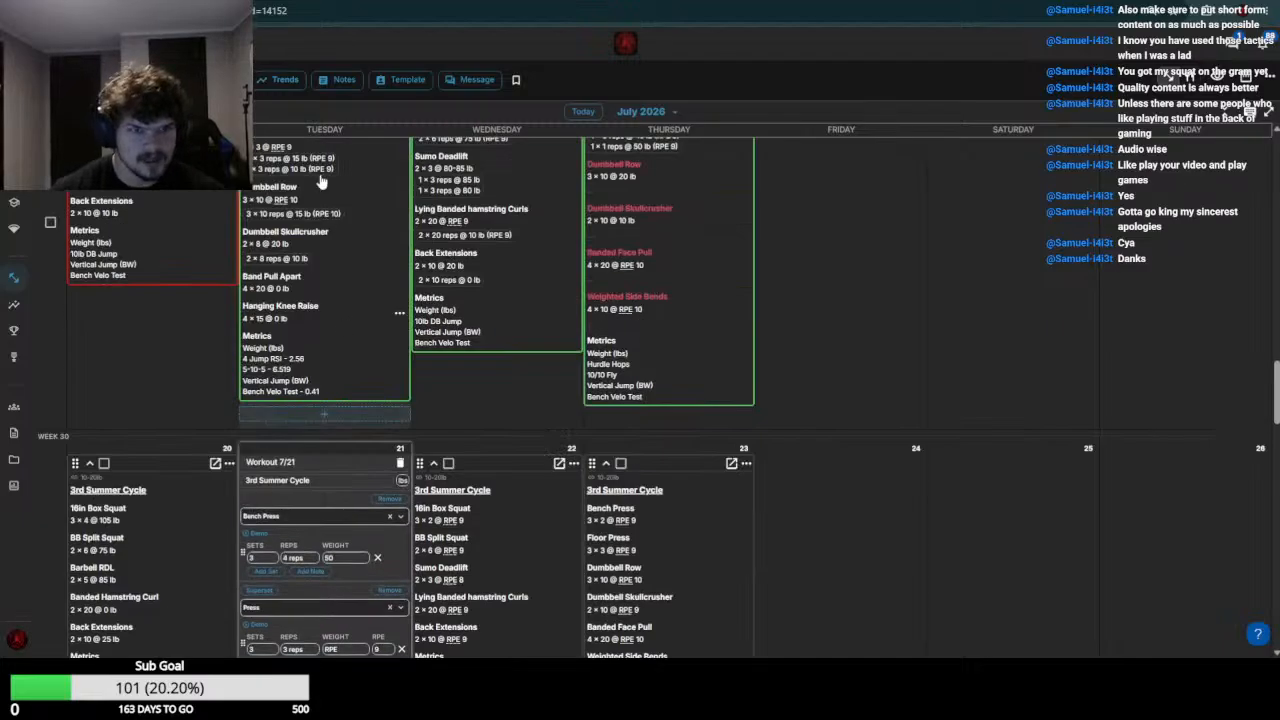
pyautogui.scroll(-3, 358, 448)
pyautogui.click(343, 450)
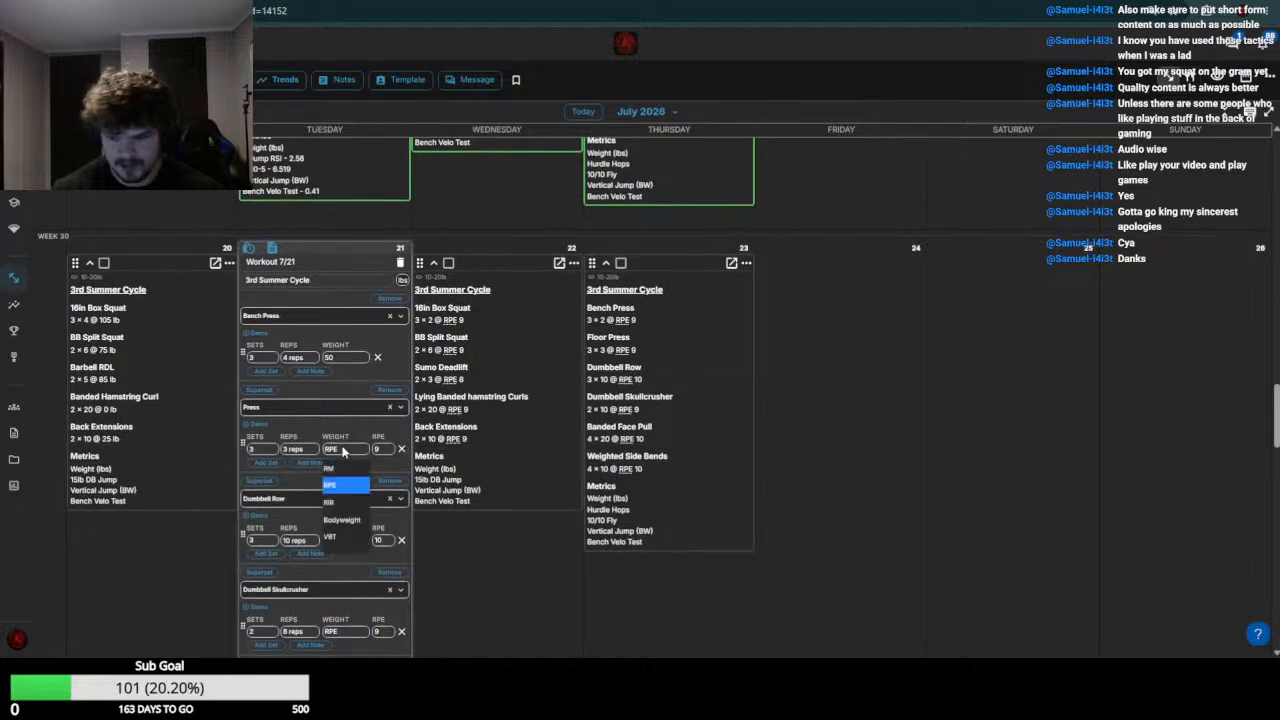
pyautogui.click(343, 452)
# Review the week 29 upper-body results and set the July 21 Dumbbell Skullcrusher weight to 30
pyautogui.scroll(4, 318, 444)
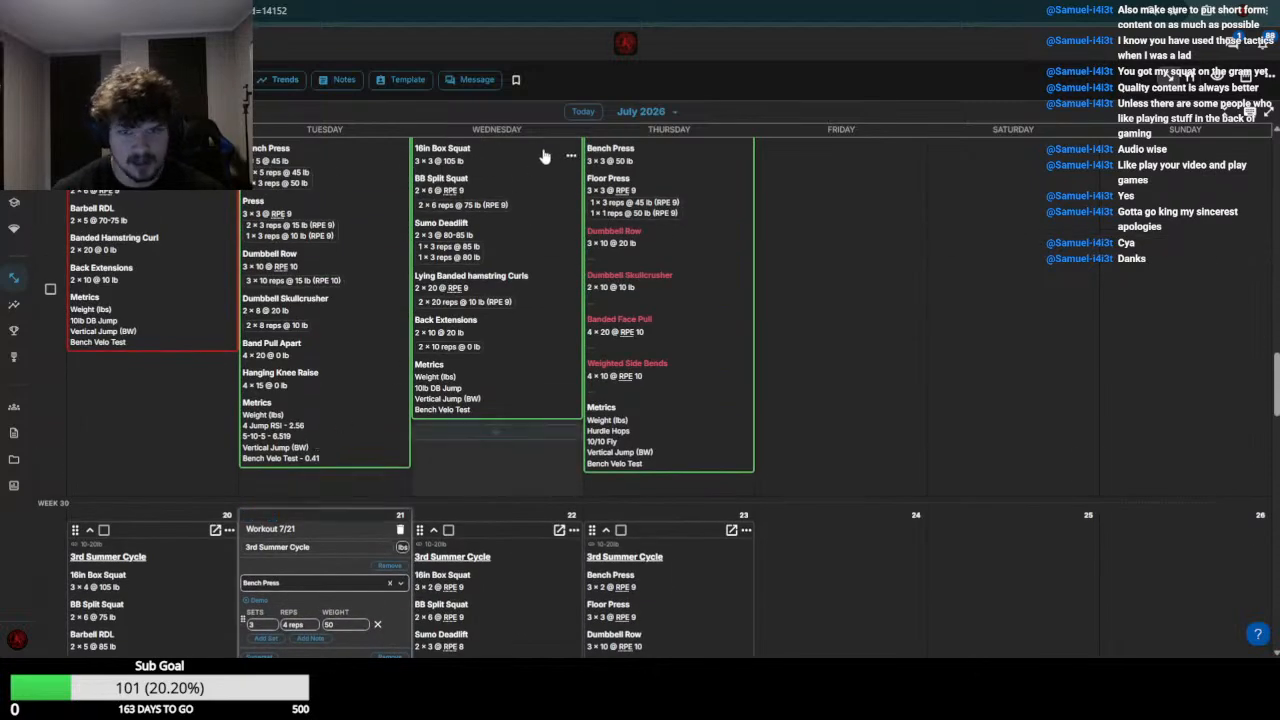
pyautogui.scroll(-8, 392, 326)
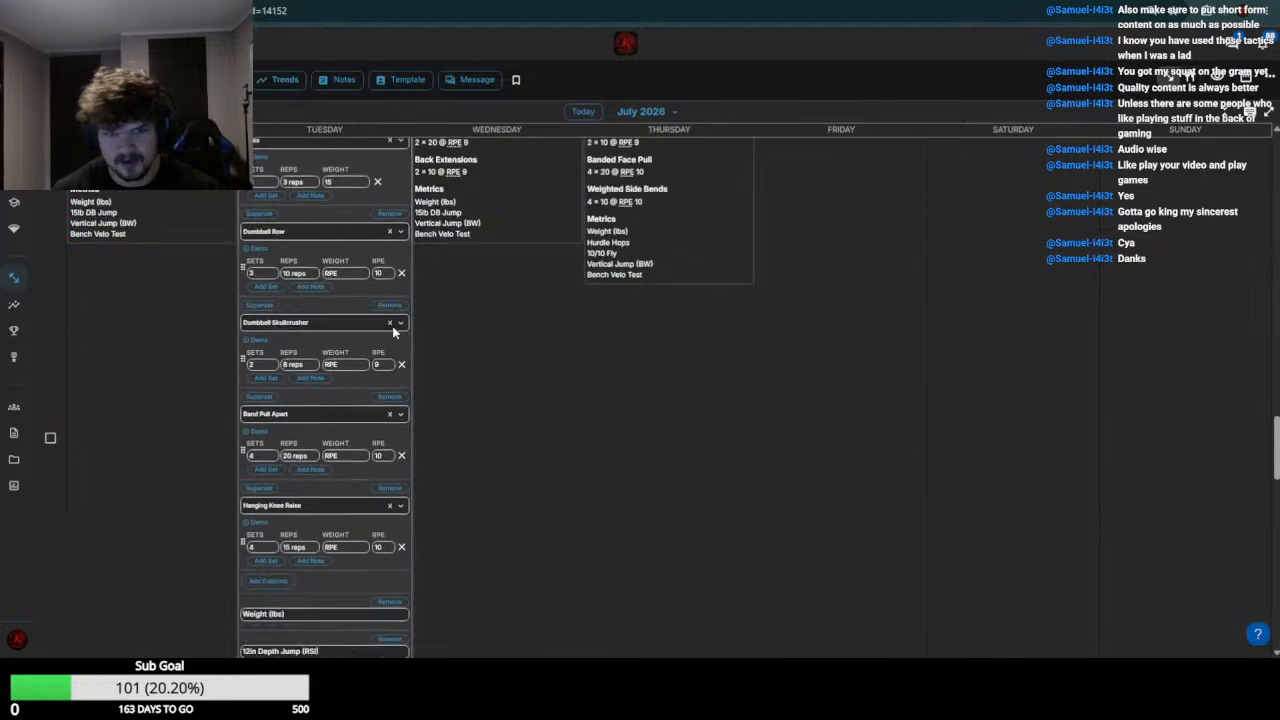
pyautogui.click(342, 366)
pyautogui.write('30')
pyautogui.press('Return')
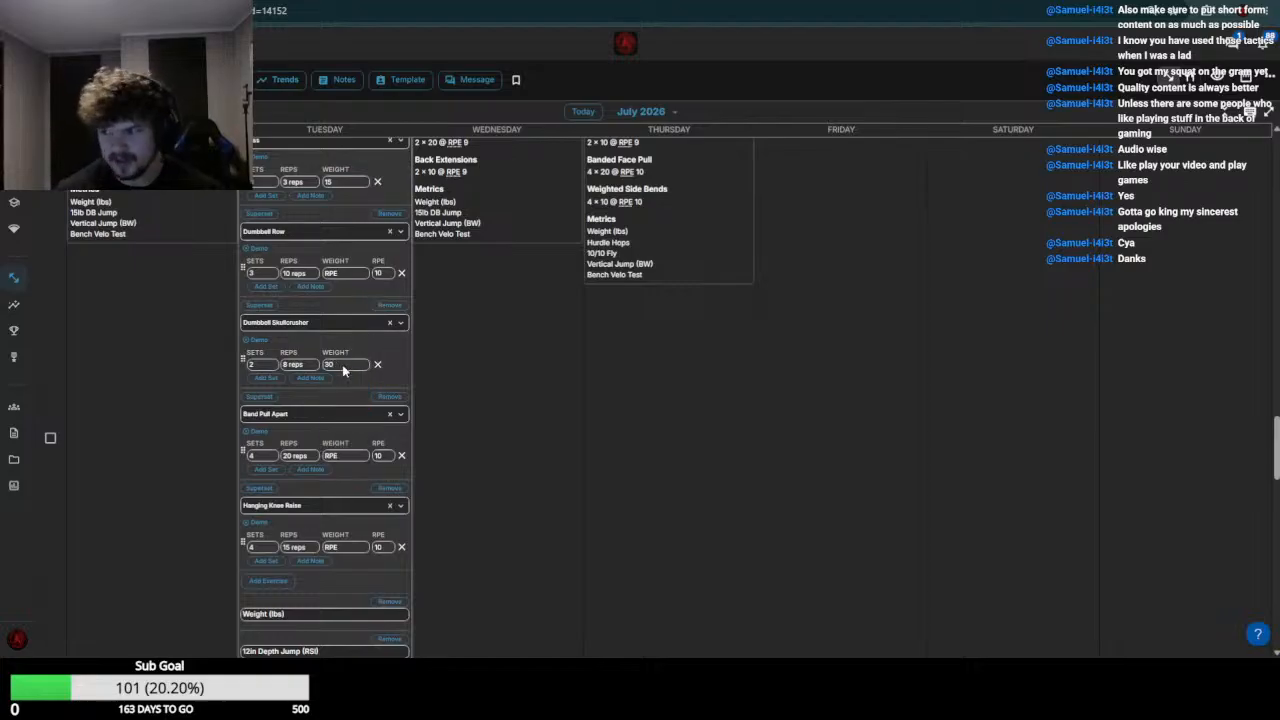
# Set the July 21 Band Pull Apart and Hanging Knee Raise weights to 0 and save the workout
pyautogui.scroll(4, 335, 450)
pyautogui.scroll(-6, 346, 440)
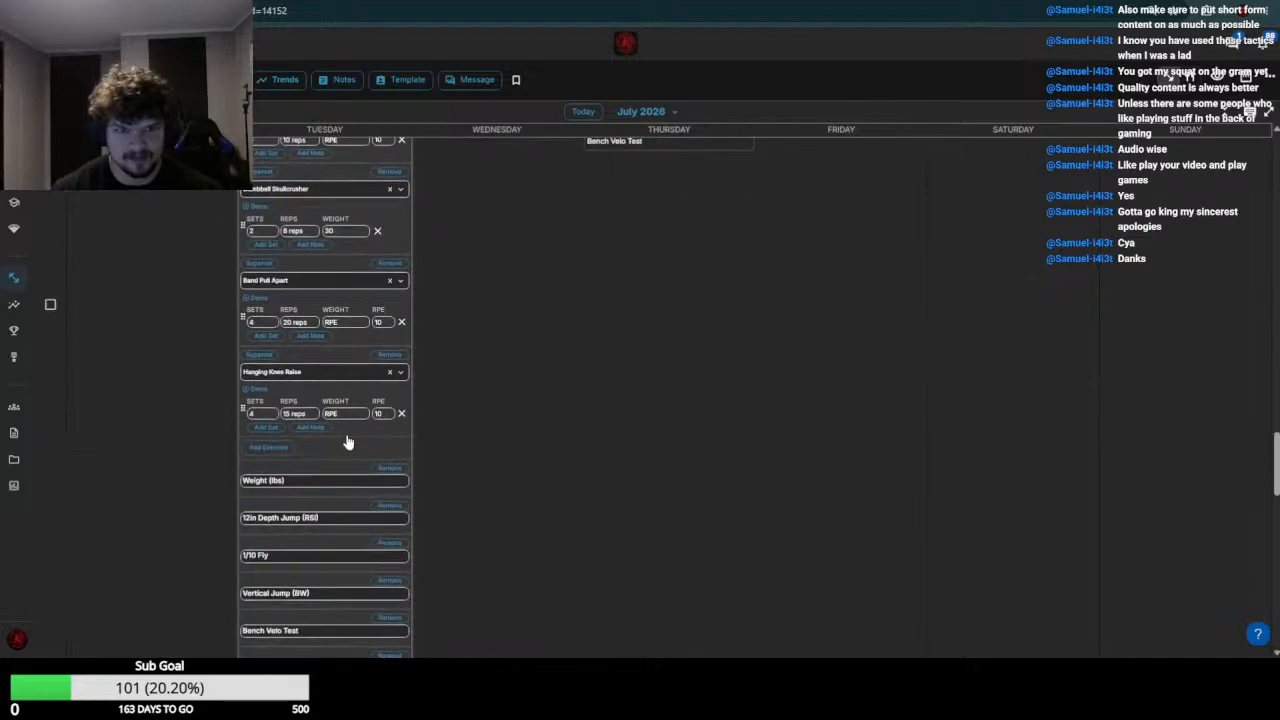
pyautogui.click(349, 322)
pyautogui.write('0')
pyautogui.press('Return')
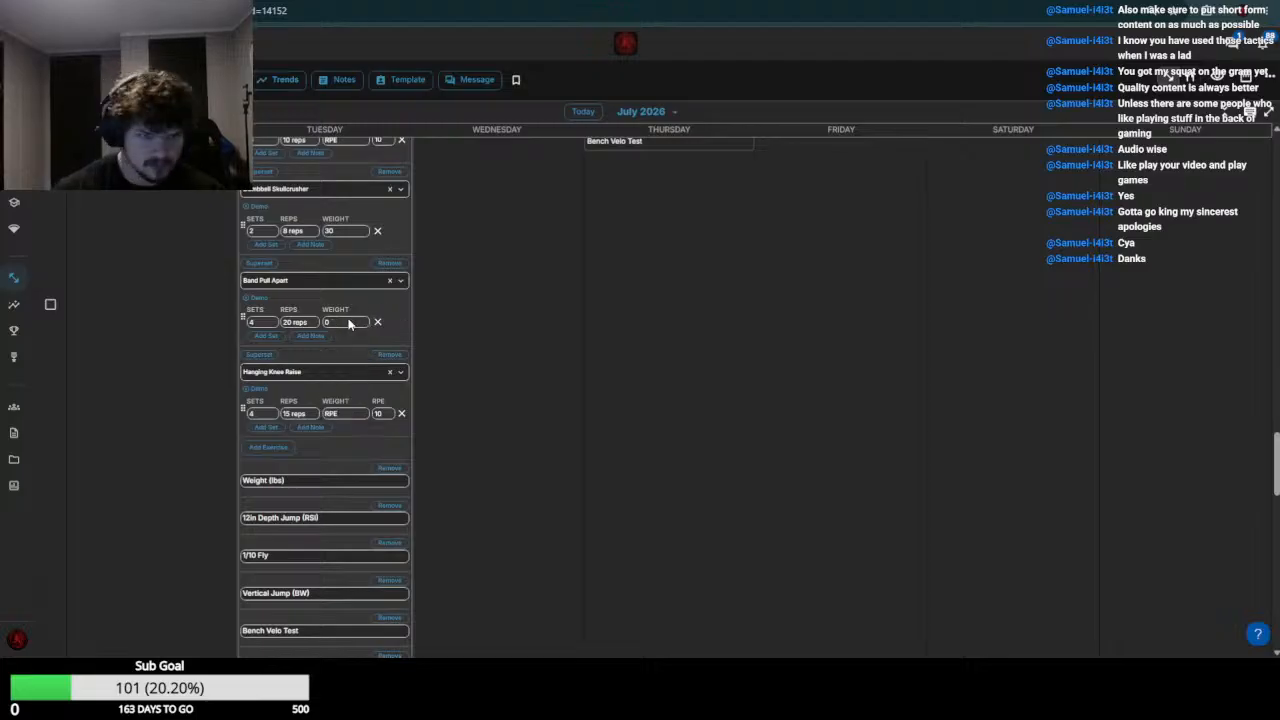
pyautogui.click(349, 414)
pyautogui.scroll(-6, 349, 415)
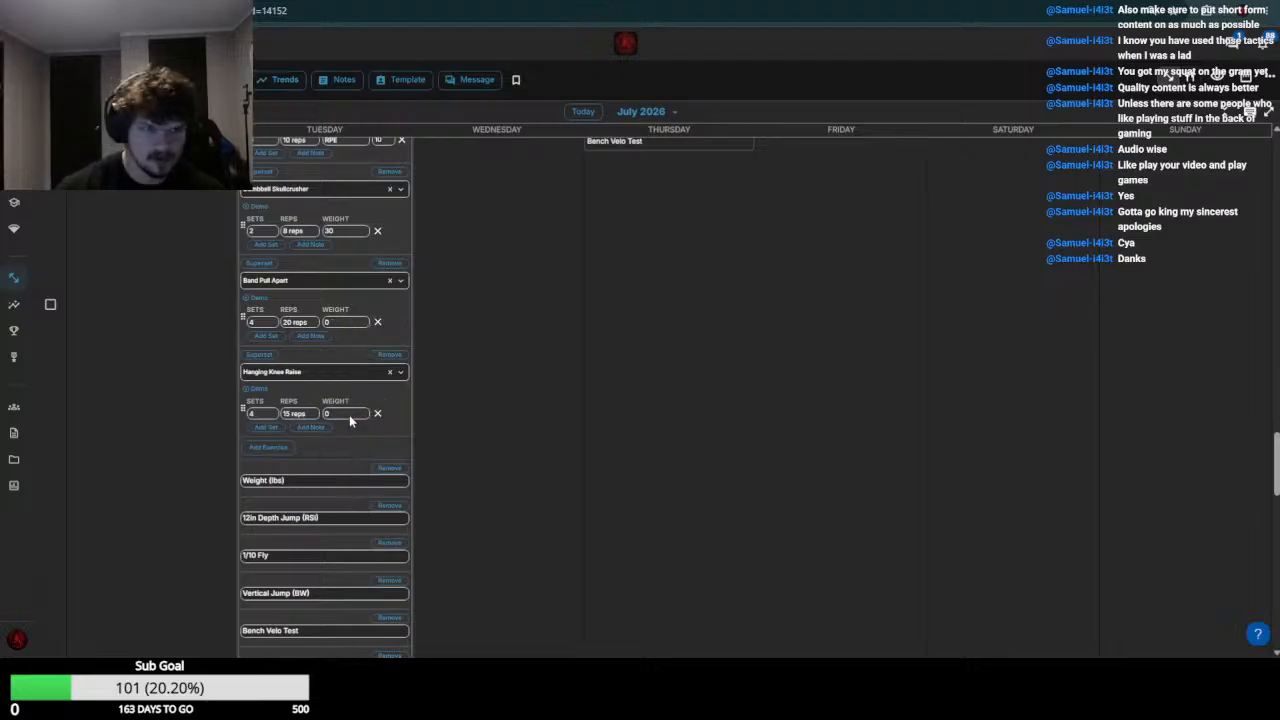
pyautogui.click(390, 336)
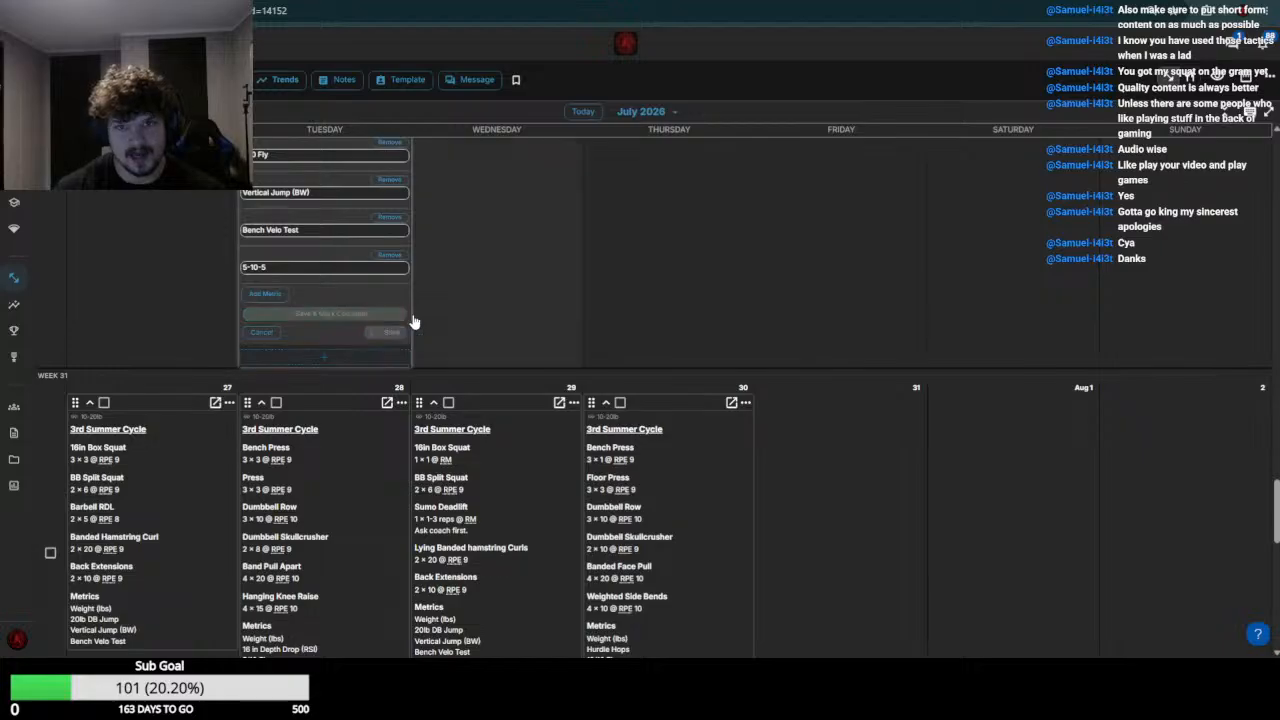
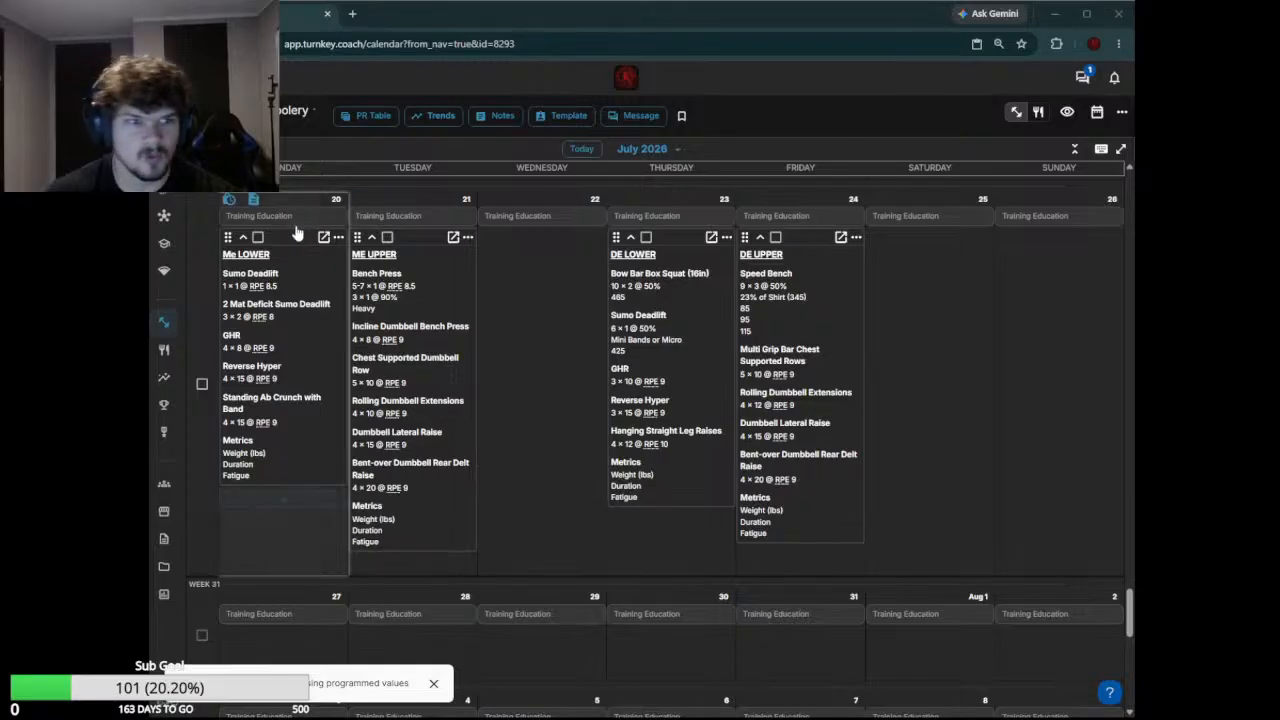
# Edit the July 20 Me LOWER workout and replace its Sumo Deadlift exercise with Squat
pyautogui.scroll(3, 290, 340)
pyautogui.scroll(-3, 294, 370)
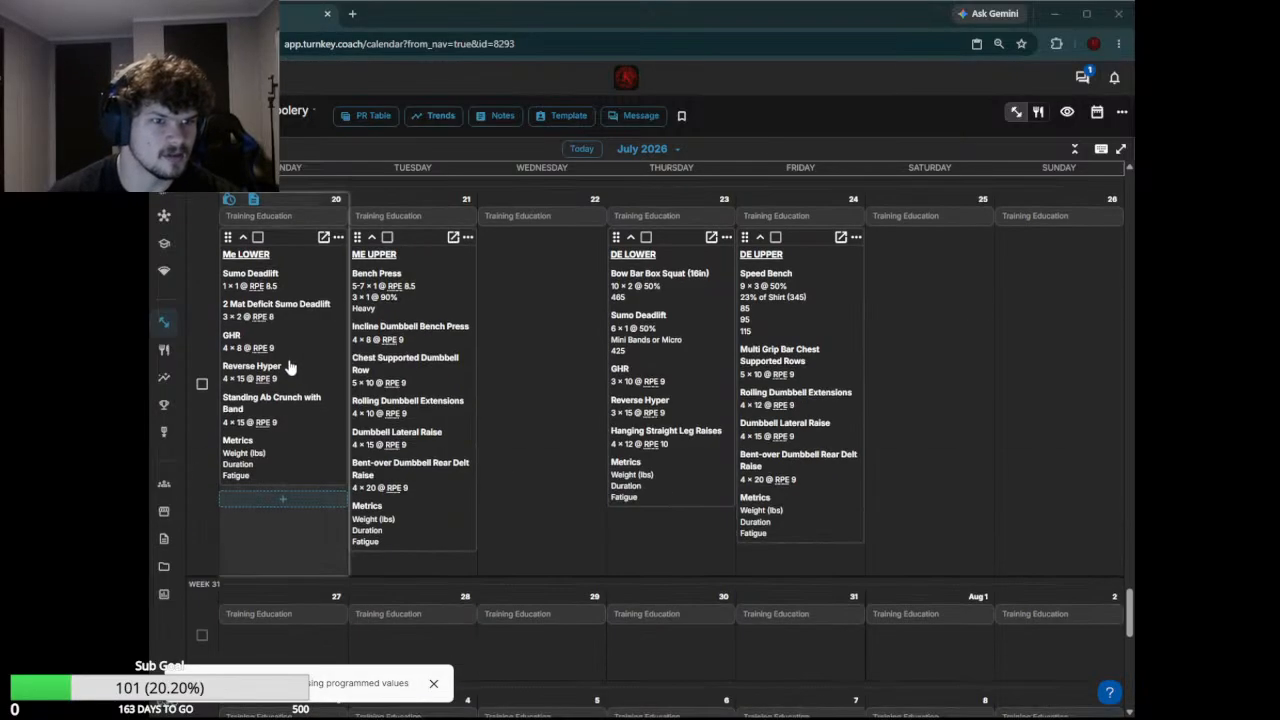
pyautogui.click(287, 282)
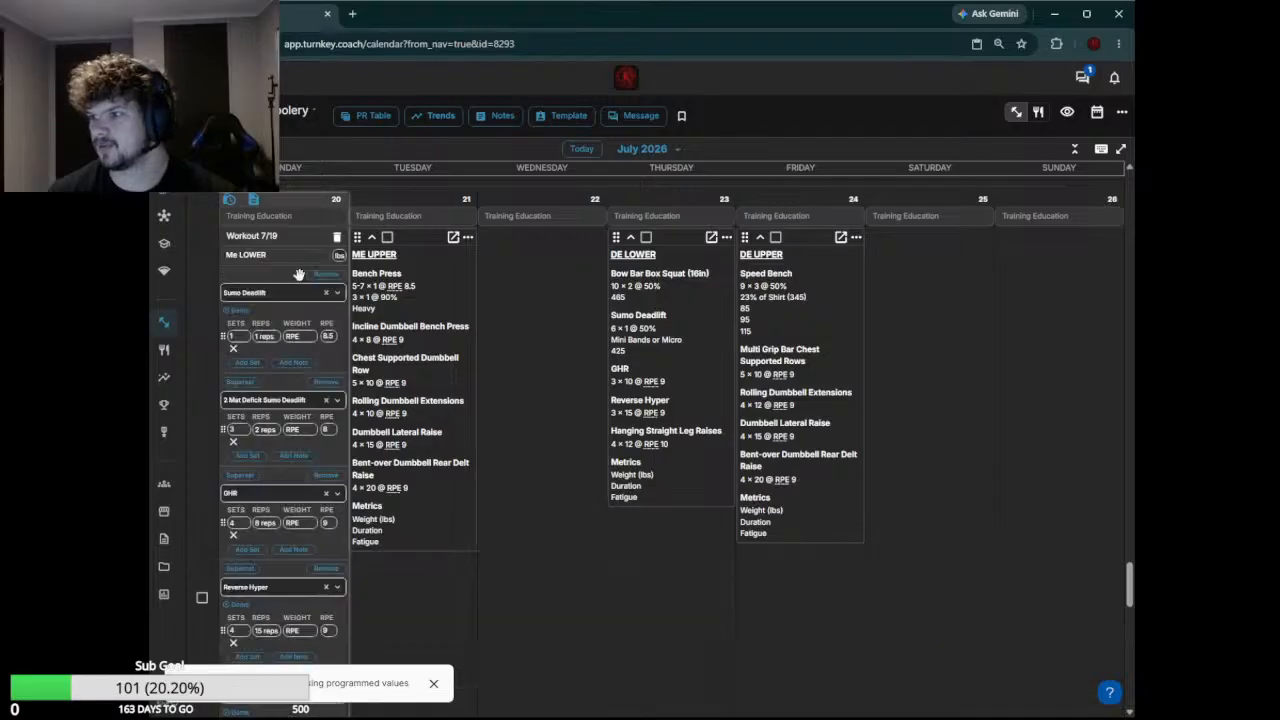
pyautogui.click(285, 291)
pyautogui.write('su')
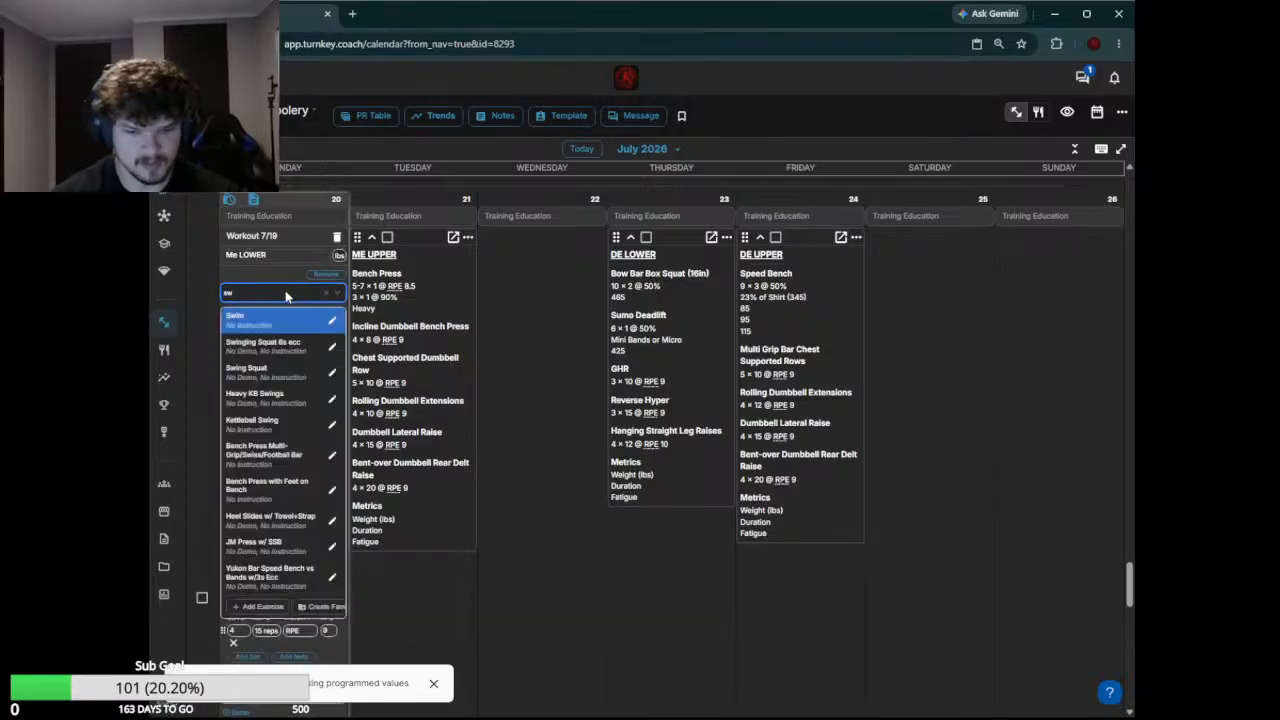
pyautogui.write('uat')
pyautogui.press('Return')
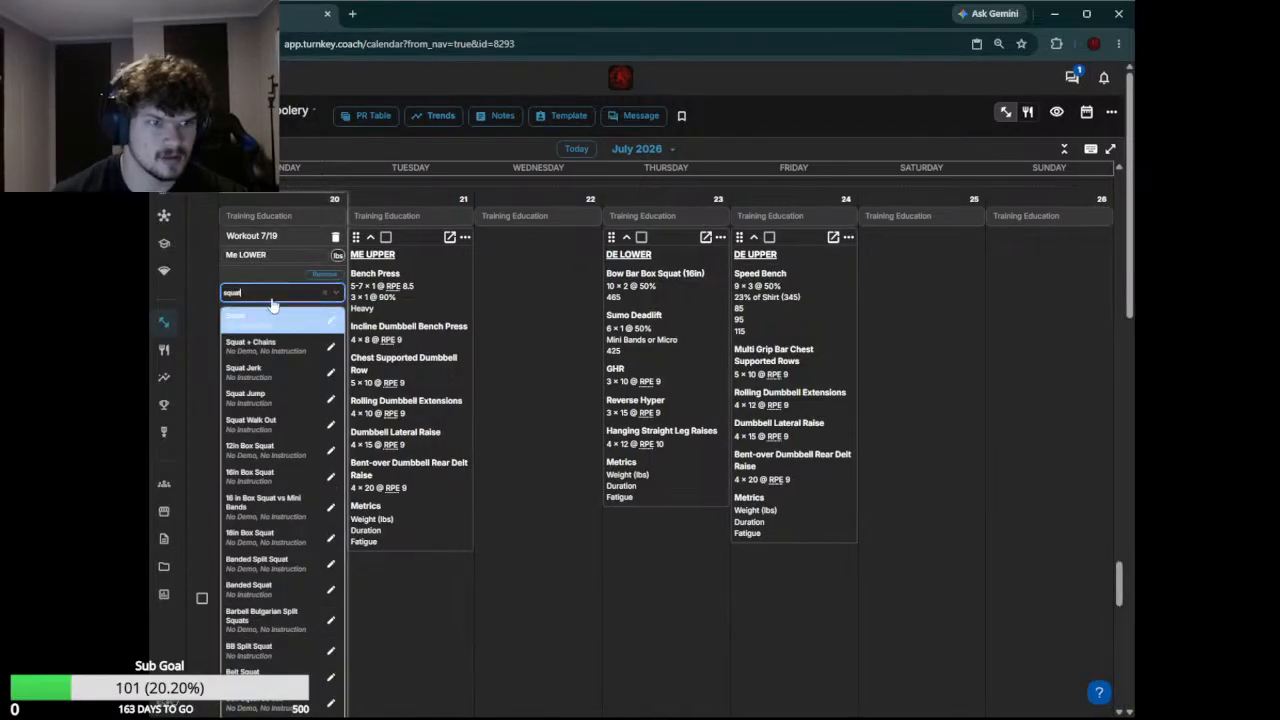
# Set the Squat set's weight type to RM and add the note "Work to Opener, Full Gear"
pyautogui.click(310, 337)
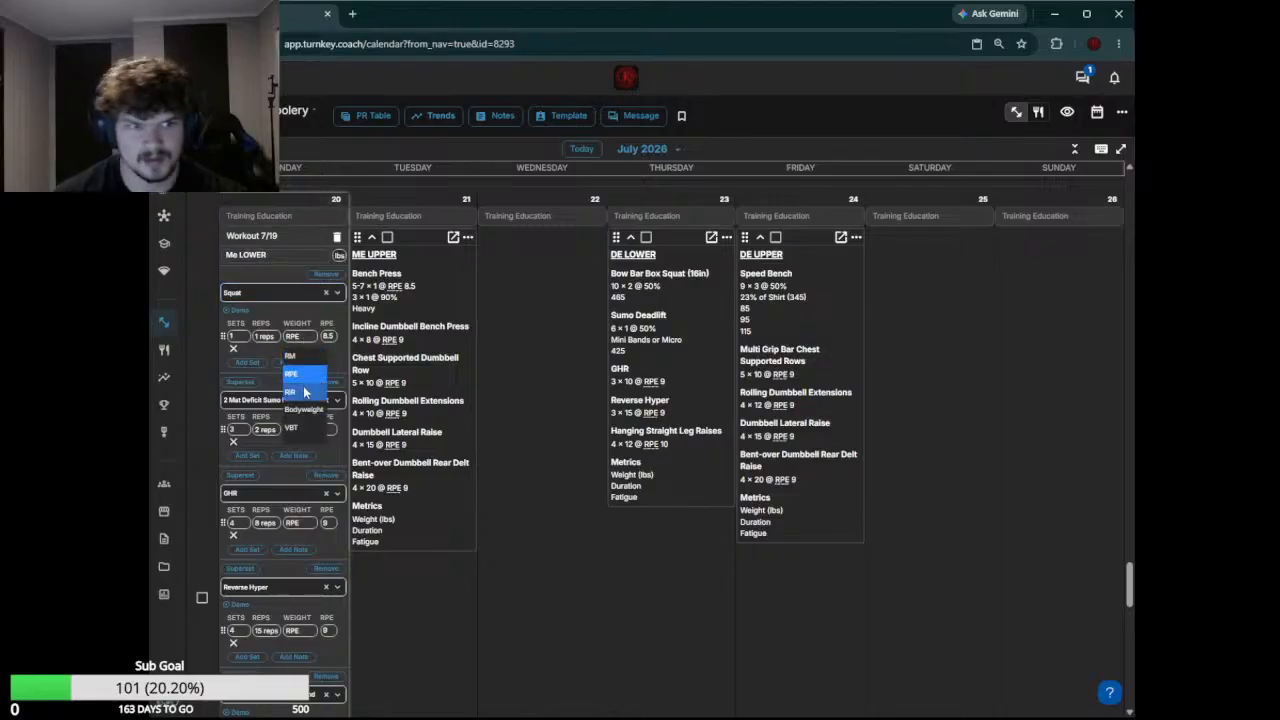
pyautogui.click(290, 358)
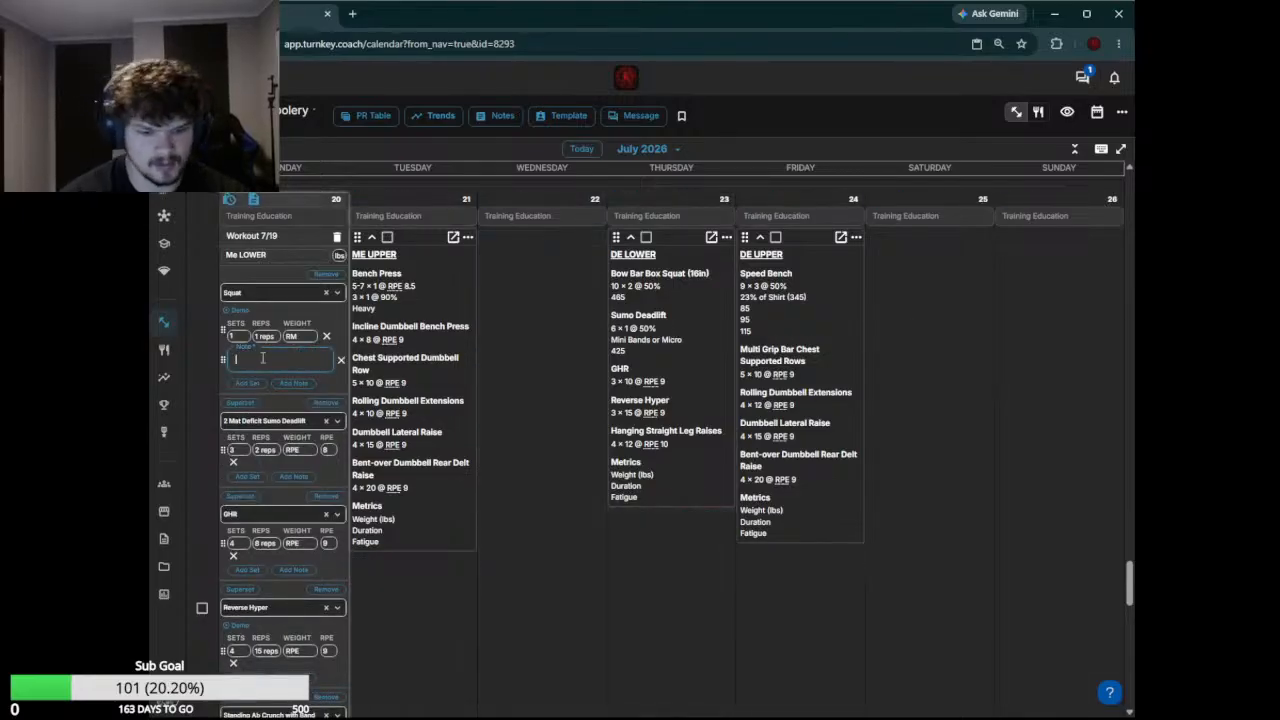
pyautogui.write('Work to Opene')
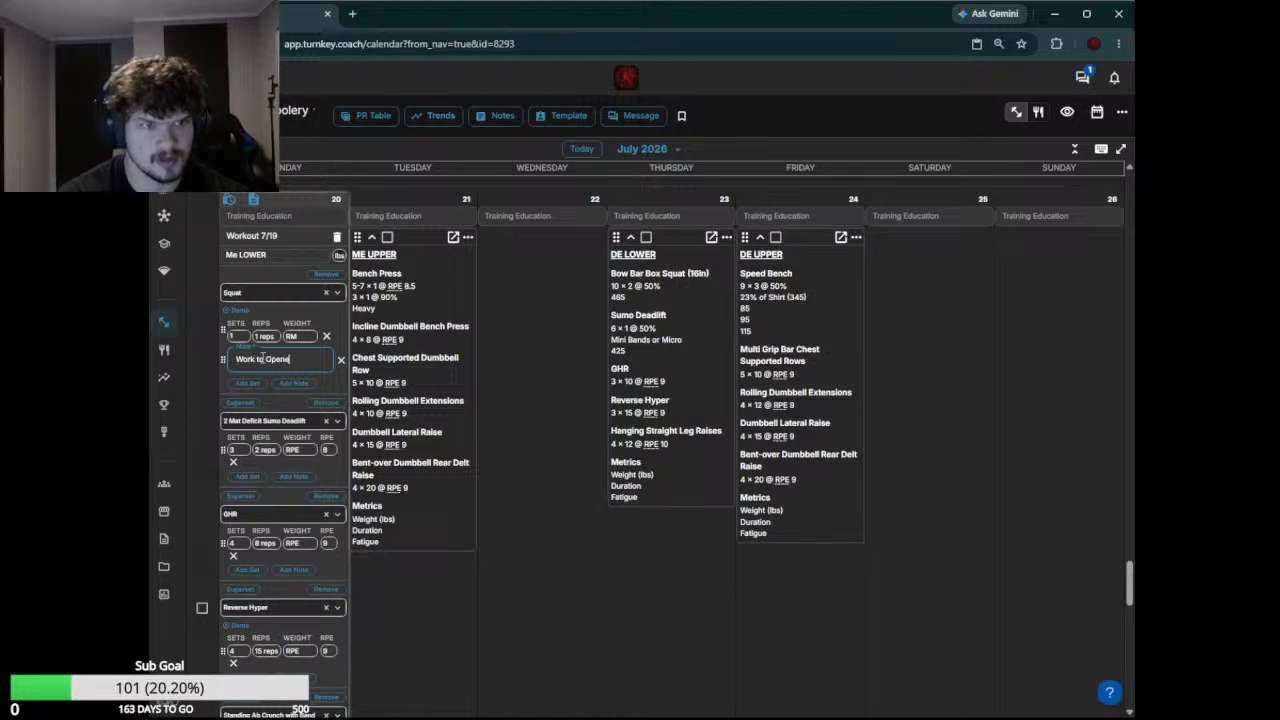
pyautogui.write('r, Full Gear')
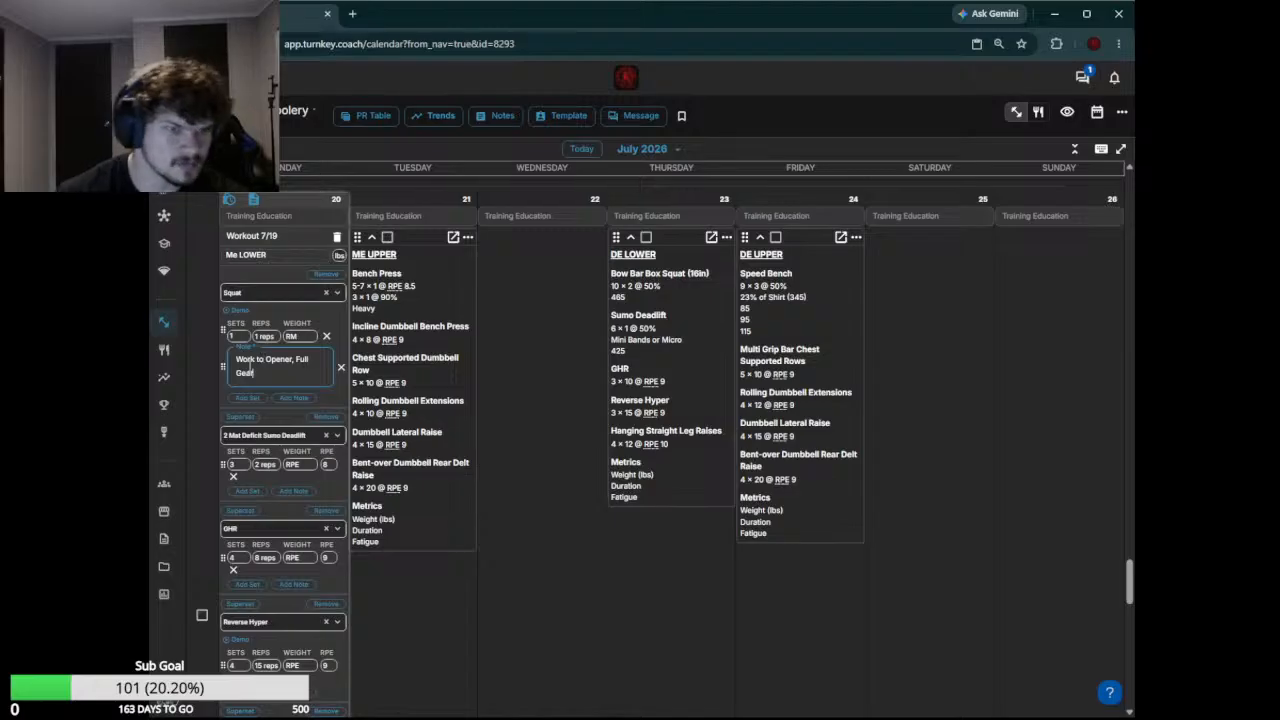
# Add another Squat set entry below the note with 2 sets of 1 rep at 90%
pyautogui.click(259, 398)
pyautogui.click(238, 398)
pyautogui.write('2')
pyautogui.click(256, 399)
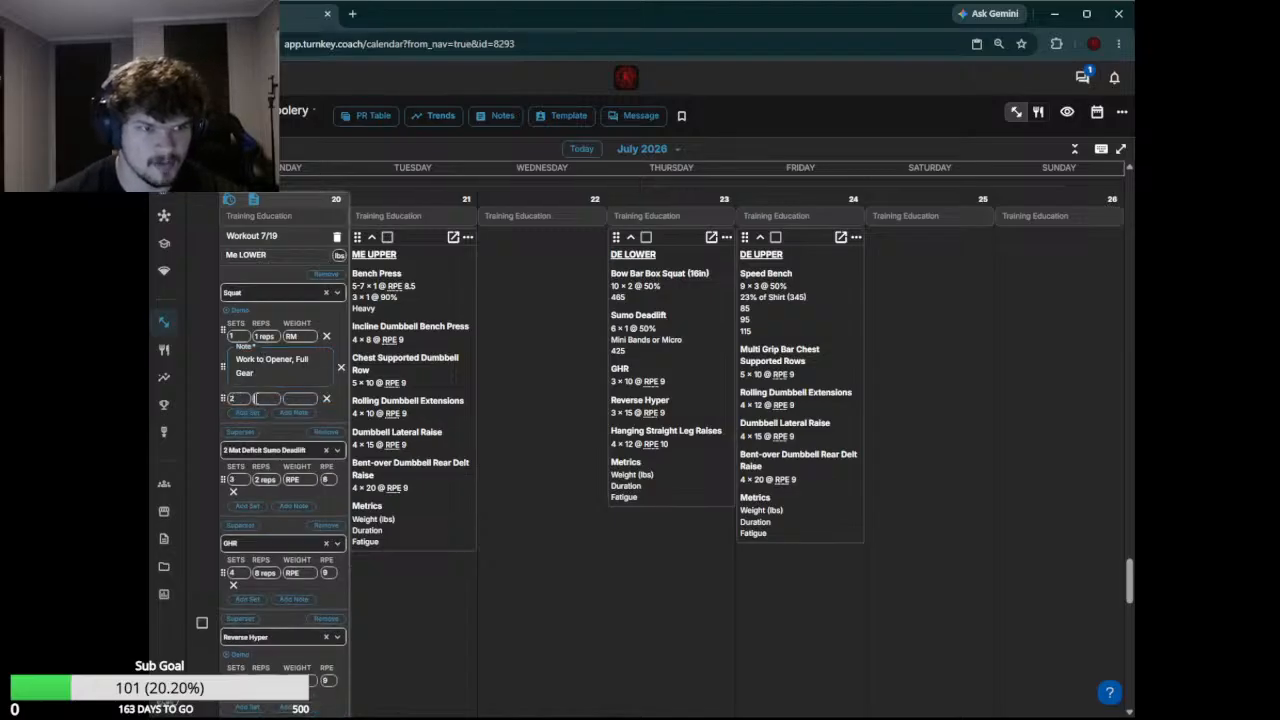
pyautogui.write('2')
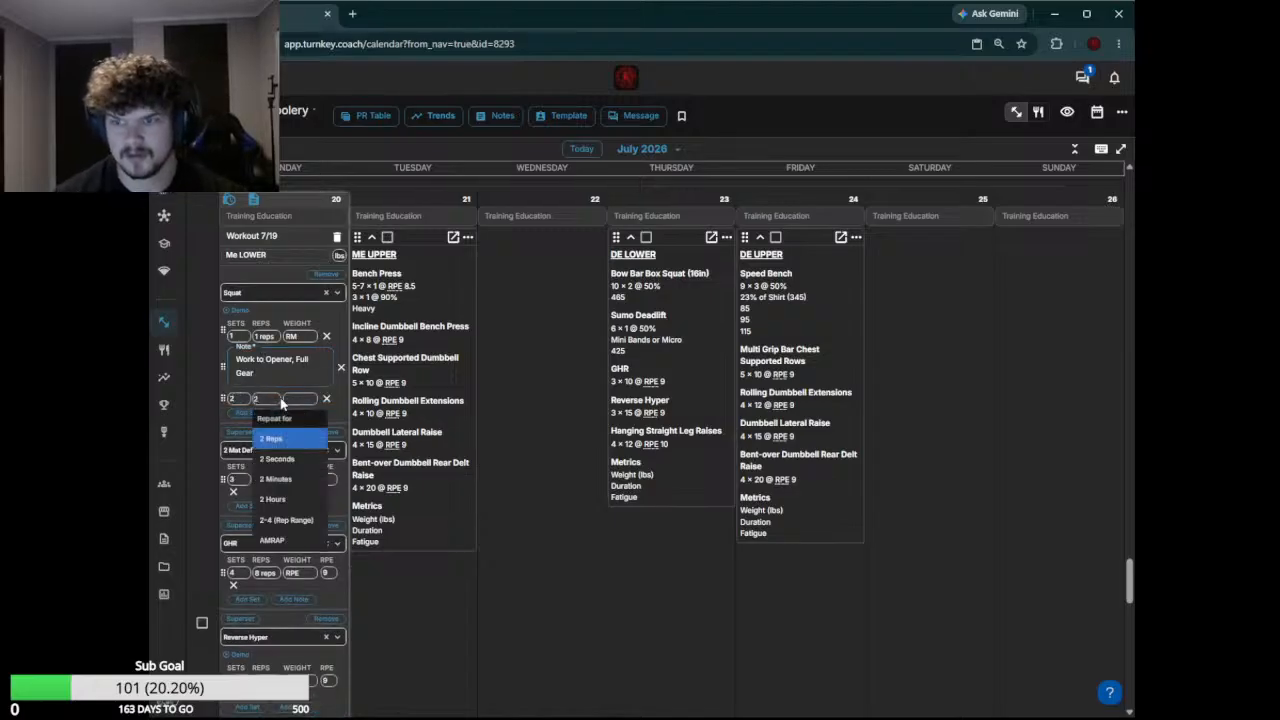
pyautogui.press('BackSpace')
pyautogui.write('1')
pyautogui.press('Return')
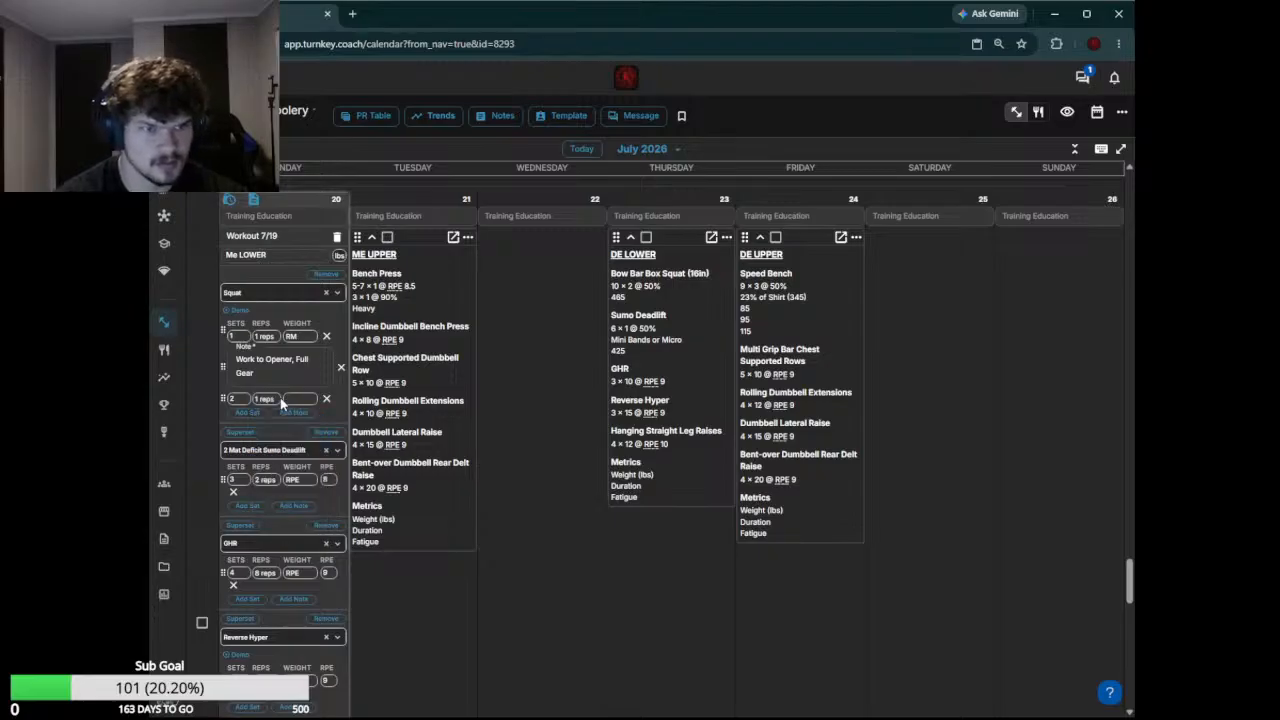
pyautogui.press('Tab')
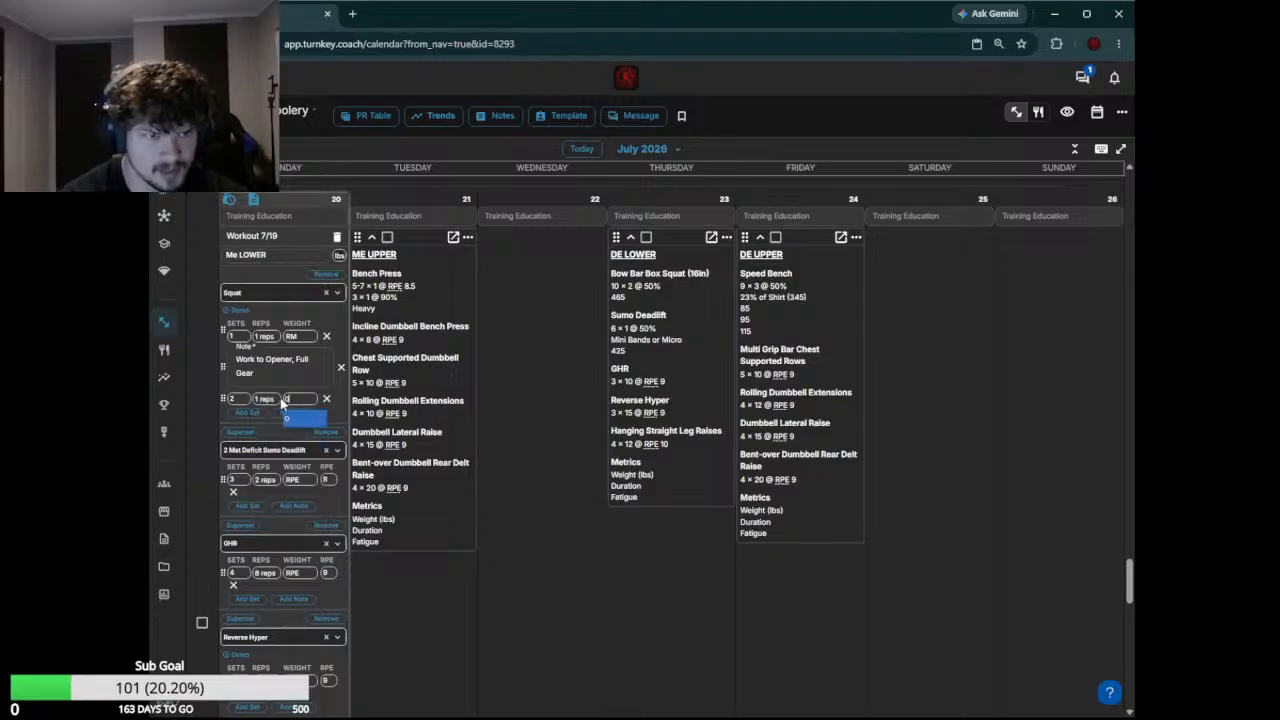
pyautogui.write('90%')
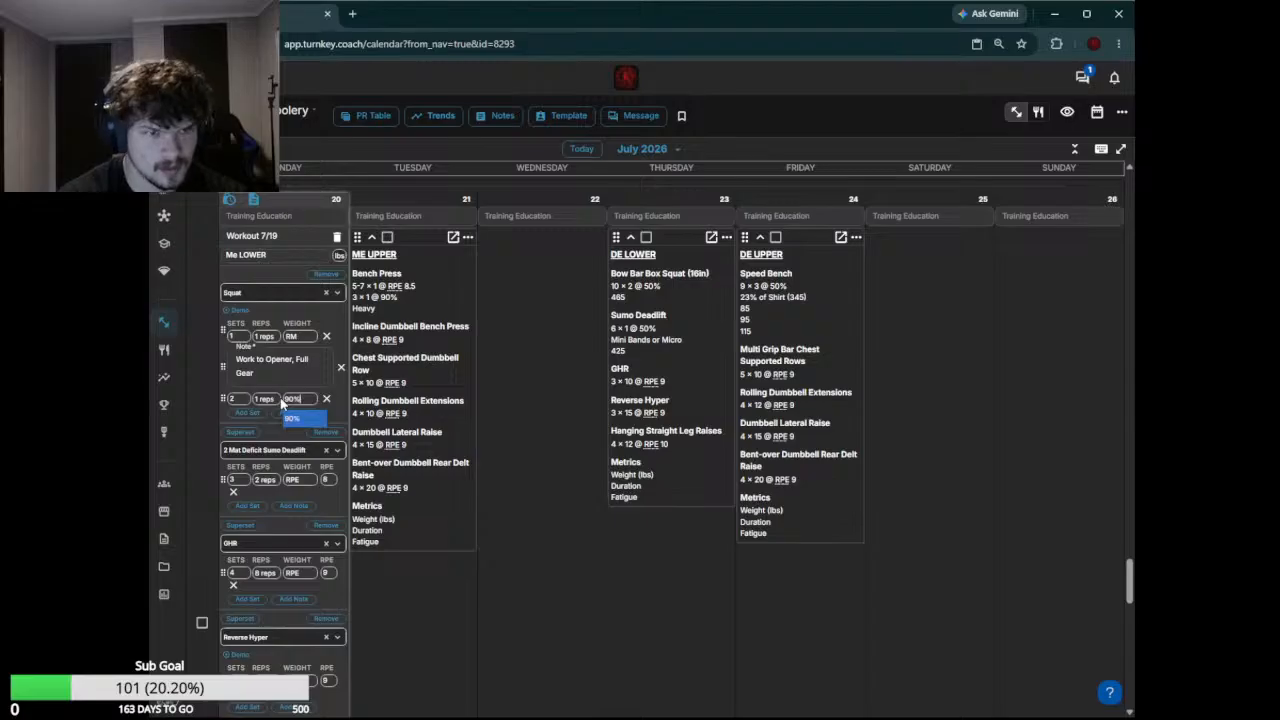
pyautogui.press('Return')
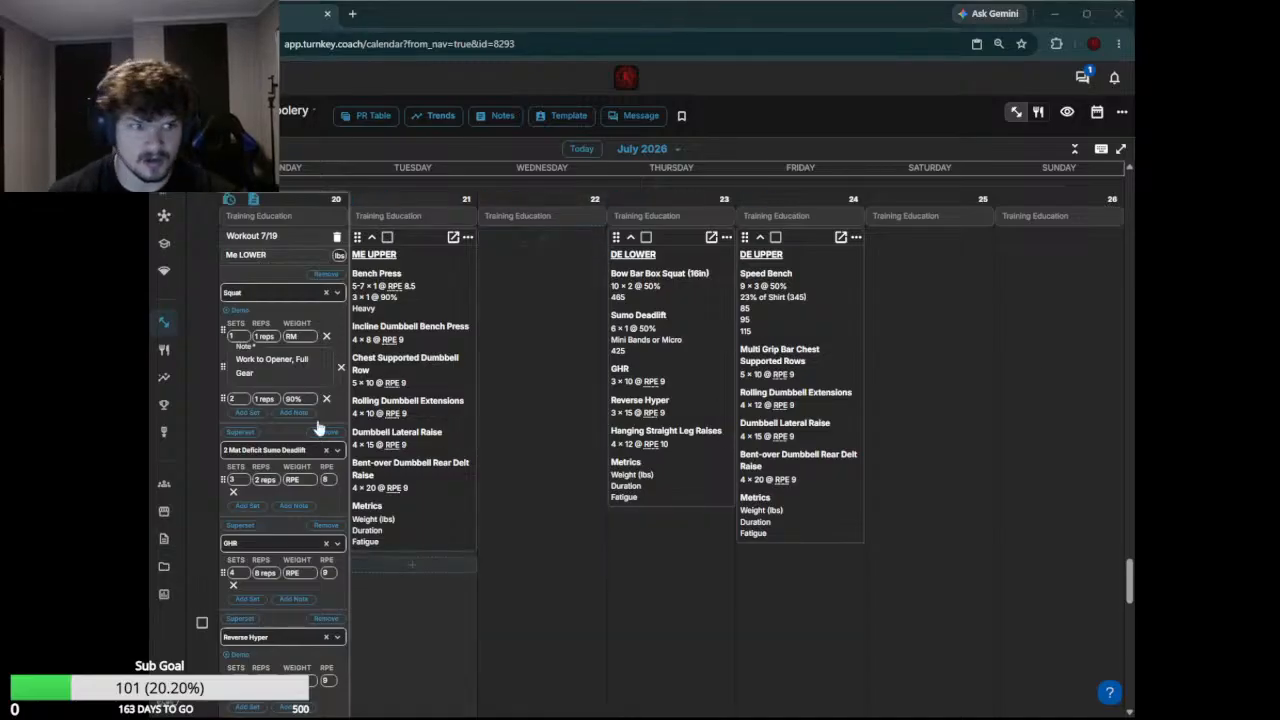
# Replace the 2 Mat Deficit Sumo Deadlift exercise with Belt Squat and remove the GHR exercise
pyautogui.click(290, 449)
pyautogui.write('BWe')
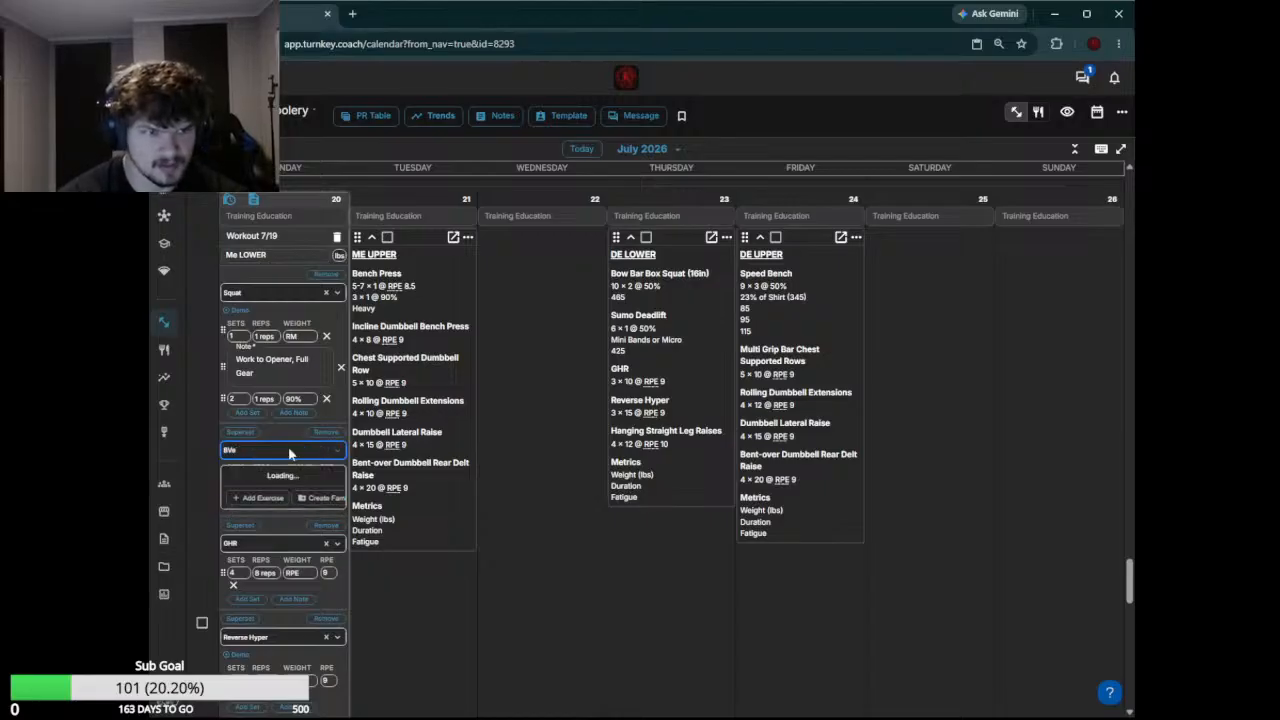
pyautogui.press('BackSpace')
pyautogui.write('elt S')
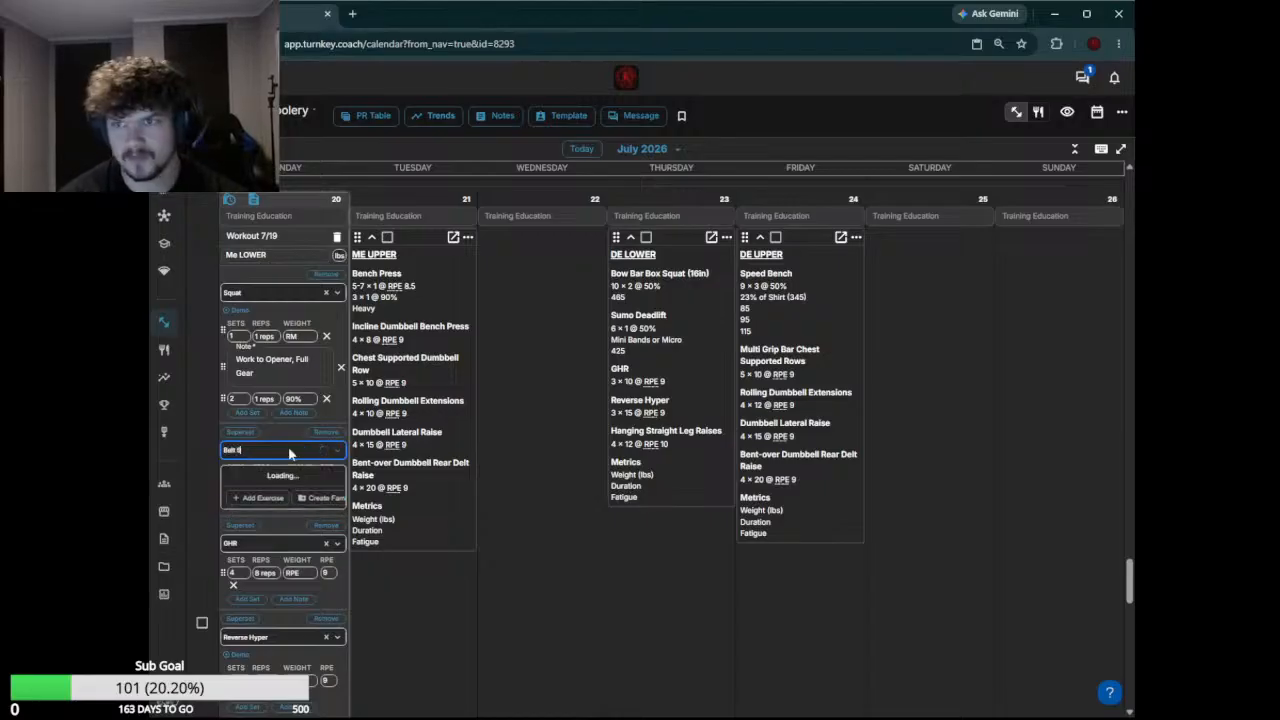
pyautogui.write('Quat')
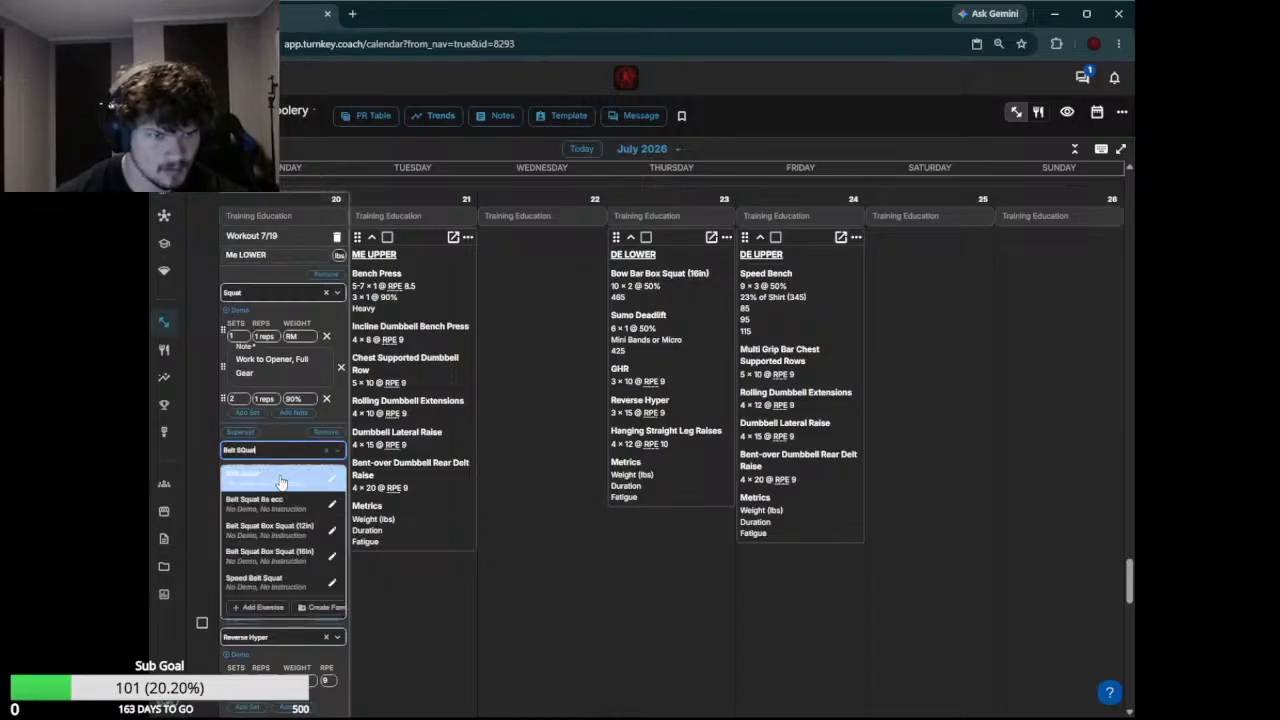
pyautogui.click(282, 482)
pyautogui.click(326, 525)
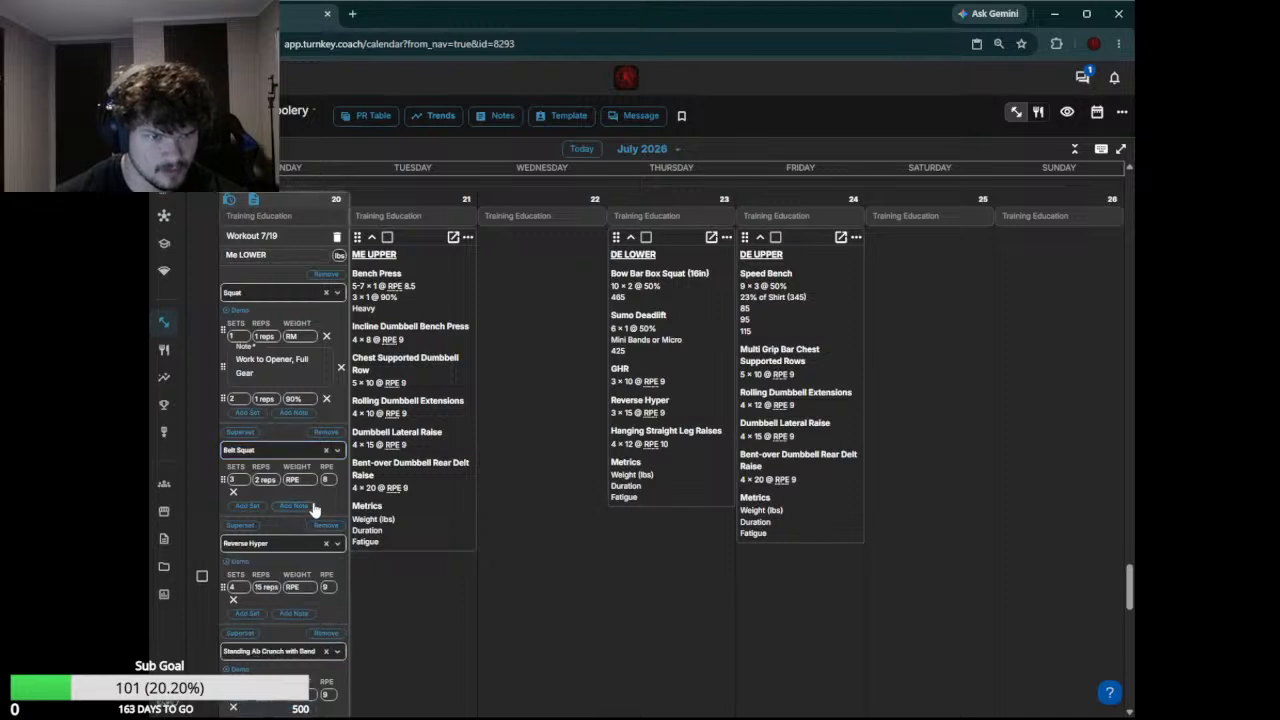
# Set the Belt Squat repetitions to 10 reps
pyautogui.click(268, 484)
pyautogui.click(268, 484)
pyautogui.click(268, 484)
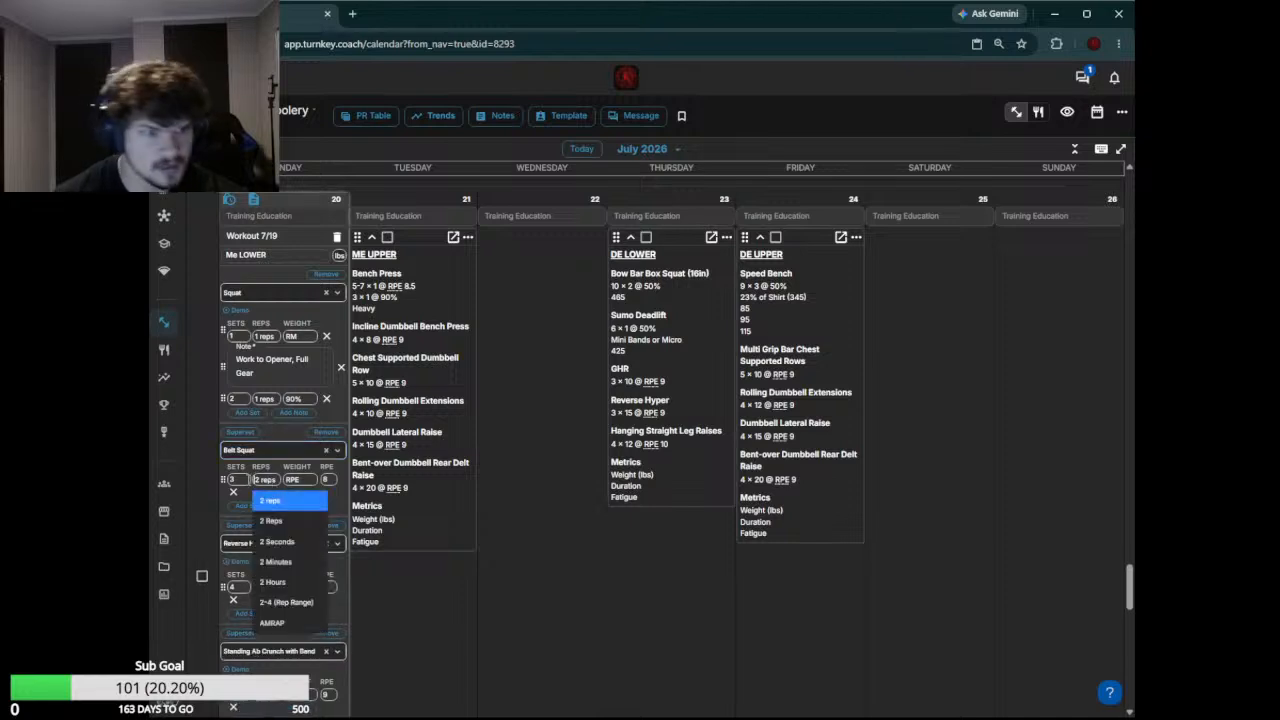
pyautogui.click(240, 479)
pyautogui.click(262, 481)
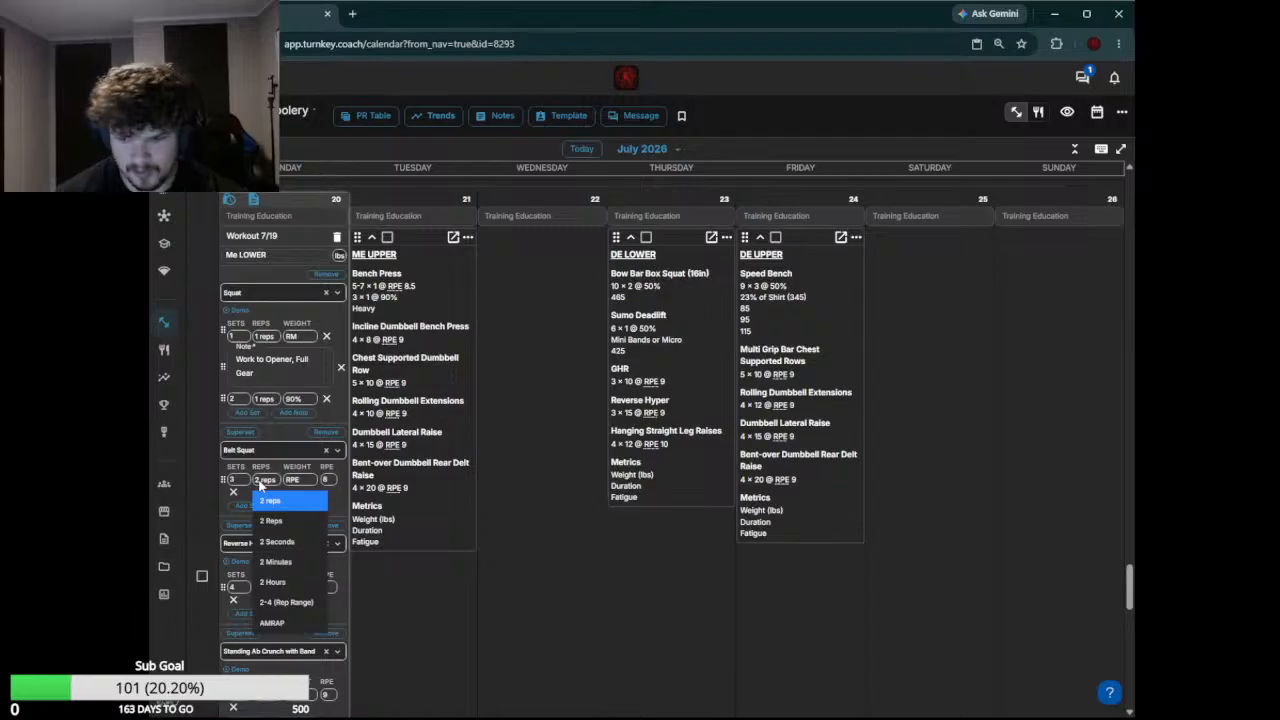
pyautogui.press('Delete')
pyautogui.write('10')
pyautogui.press('Return')
pyautogui.scroll(-3, 277, 500)
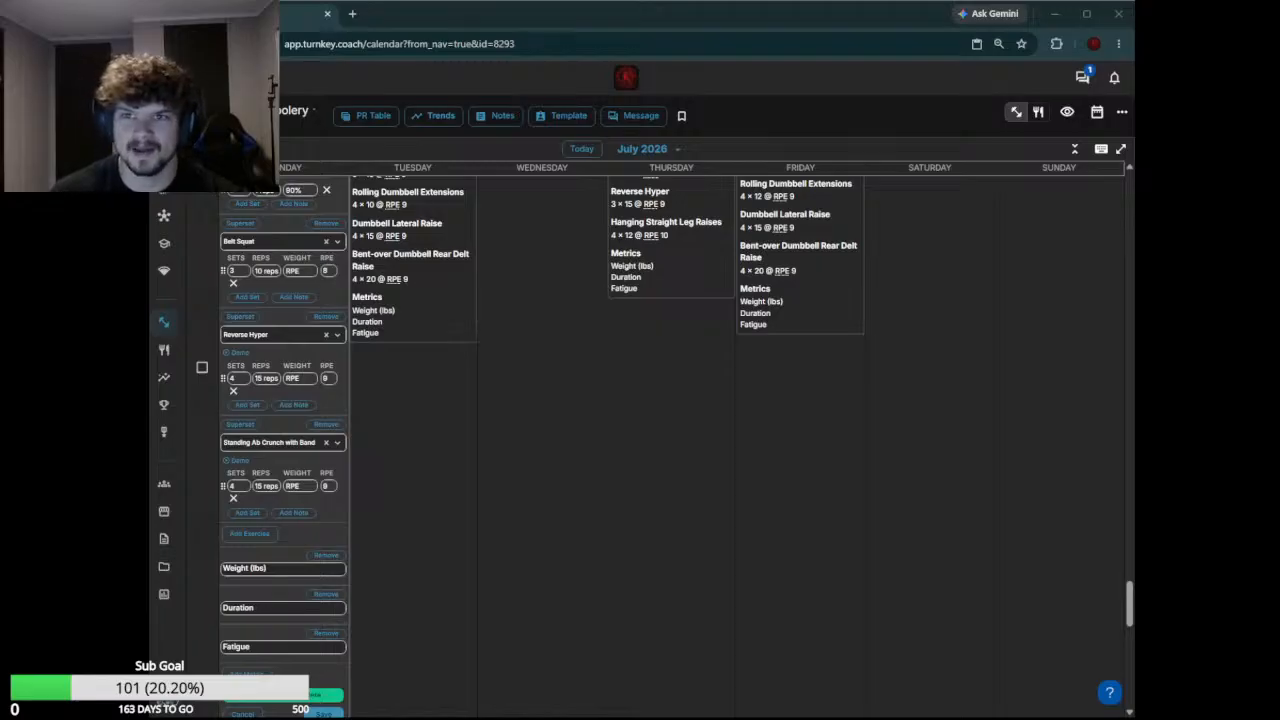
pyautogui.click(1086, 13)
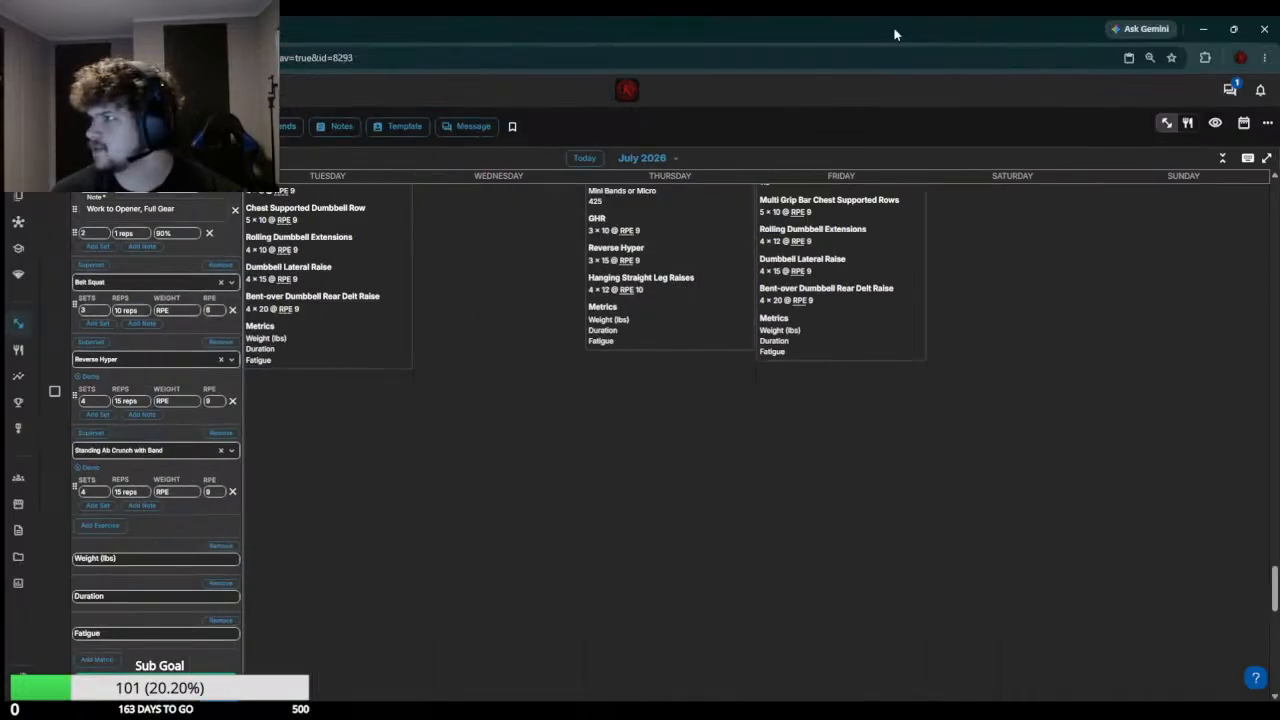
pyautogui.doubleClick(993, 35)
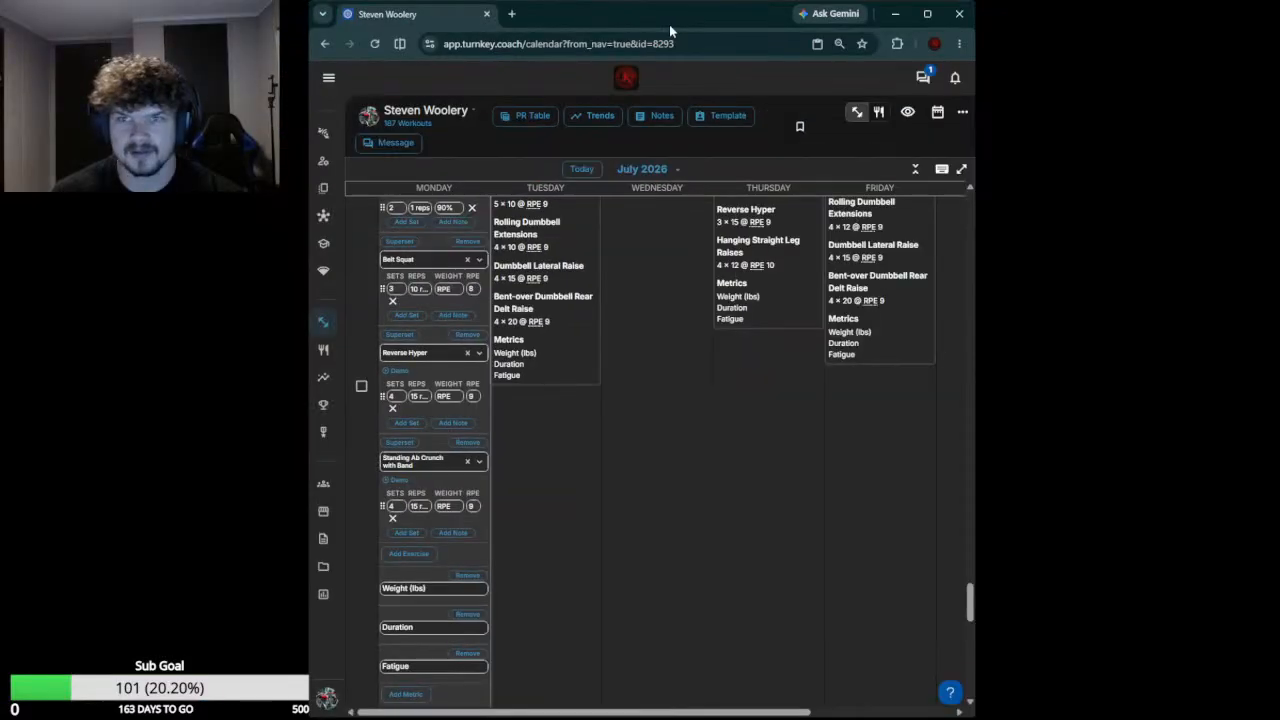
pyautogui.moveTo(438, 23); pyautogui.dragTo(150, 30)
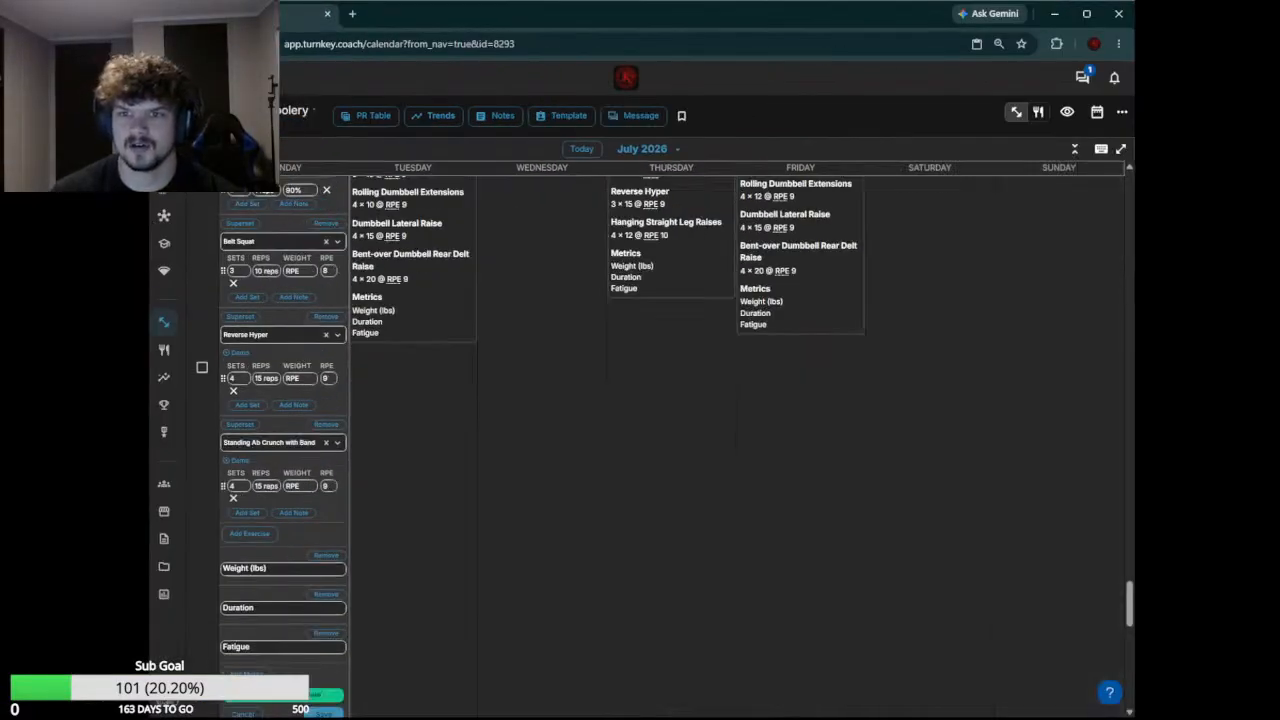
pyautogui.moveTo(1132, 280); pyautogui.dragTo(1123, 280)
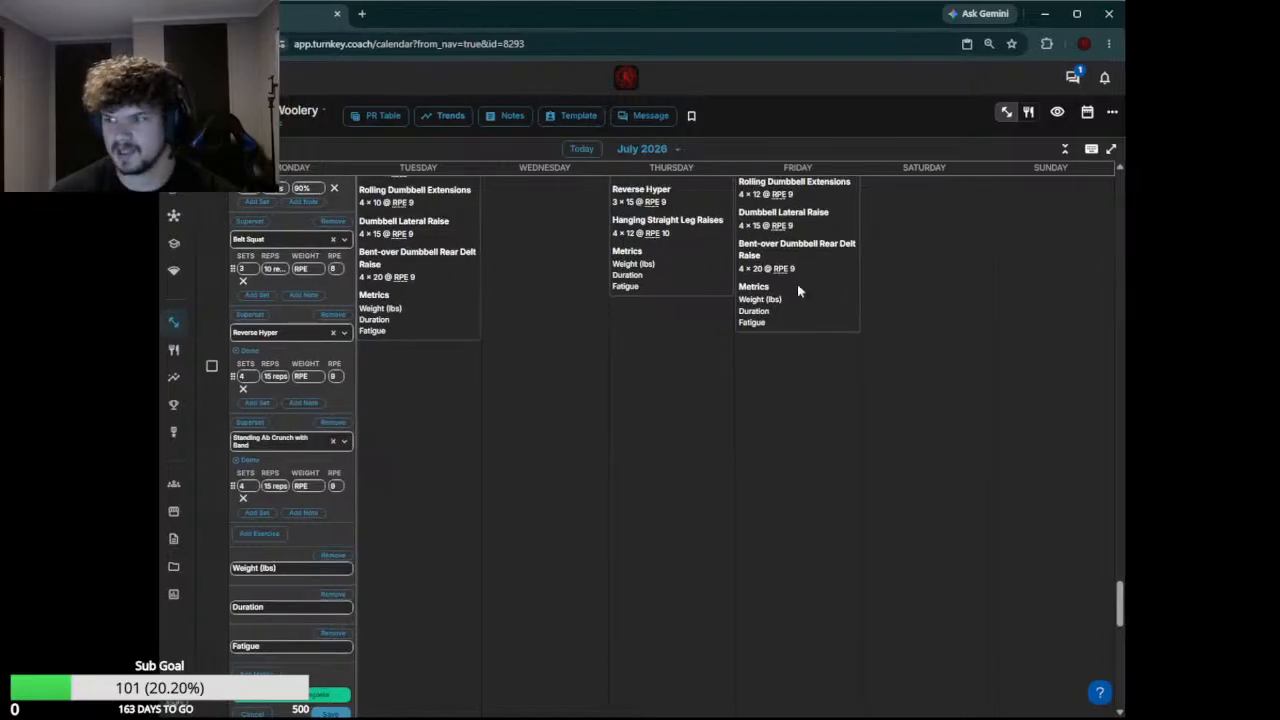
# Save the edited July 20 workout without marking it complete
pyautogui.scroll(-3, 289, 423)
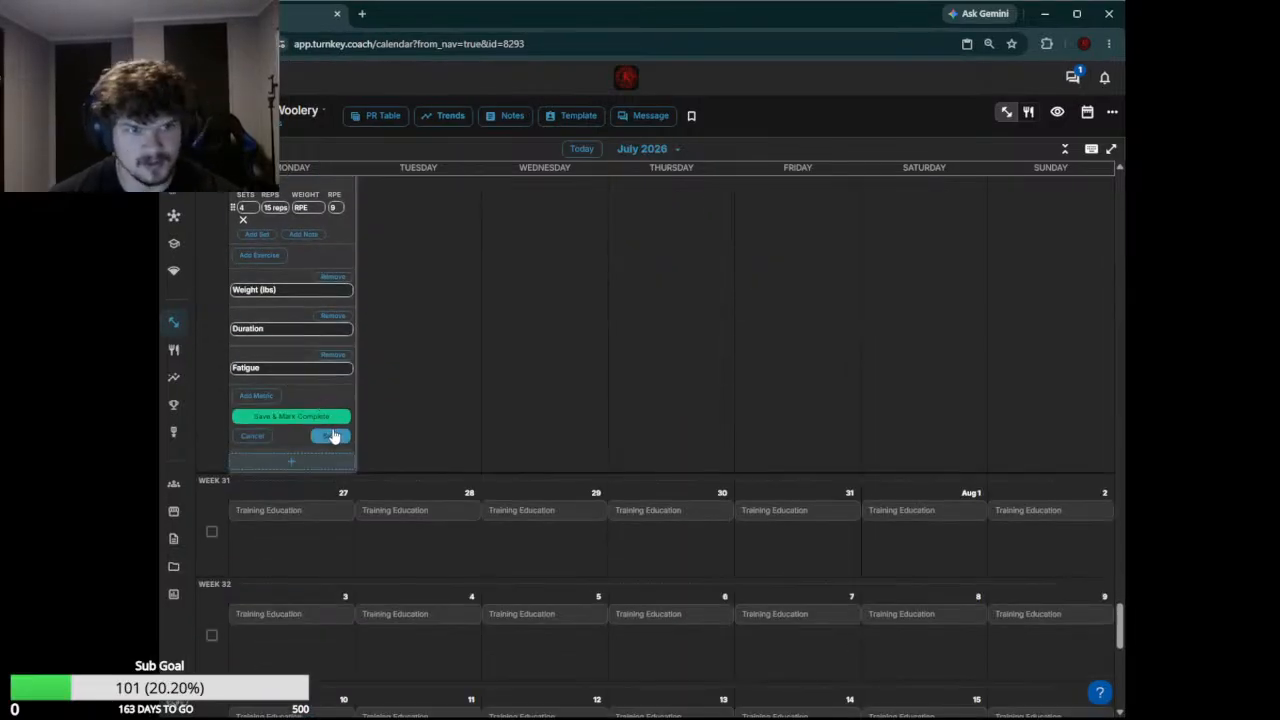
pyautogui.click(333, 436)
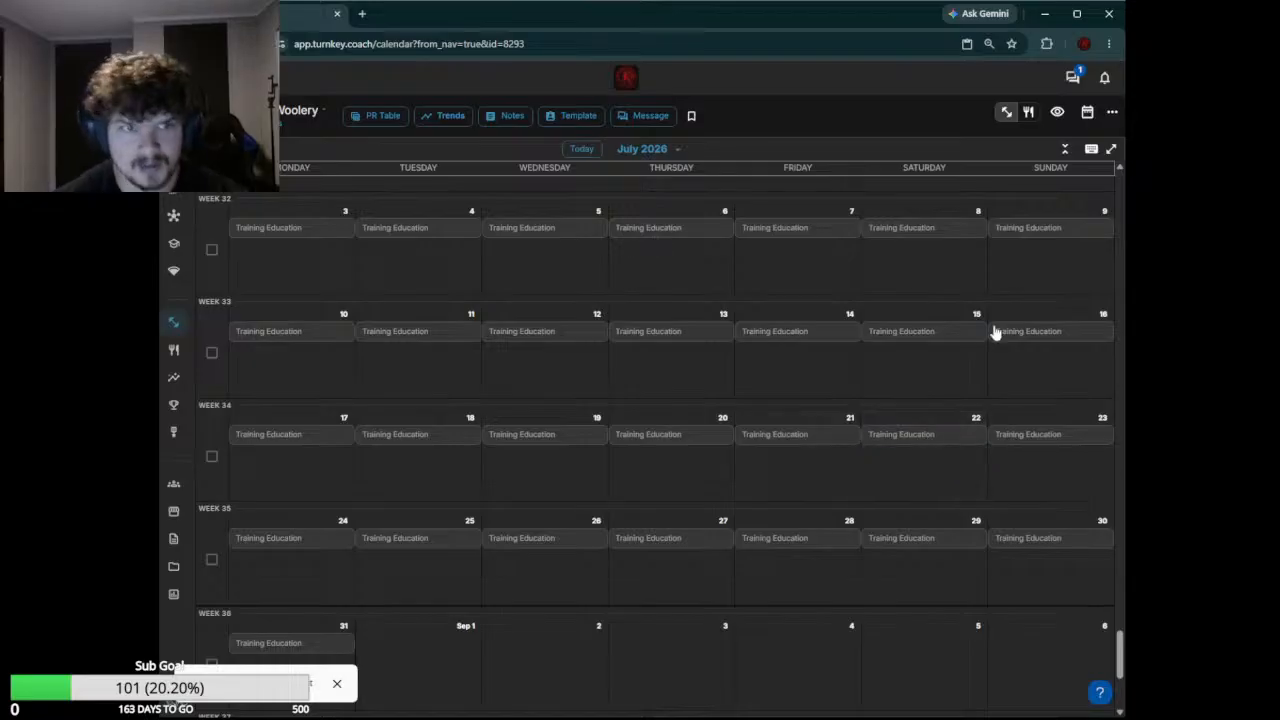
# Edit the July 21 ME UPPER workout and change the Bench Press note to "Not in the shirt"
pyautogui.scroll(6, 995, 332)
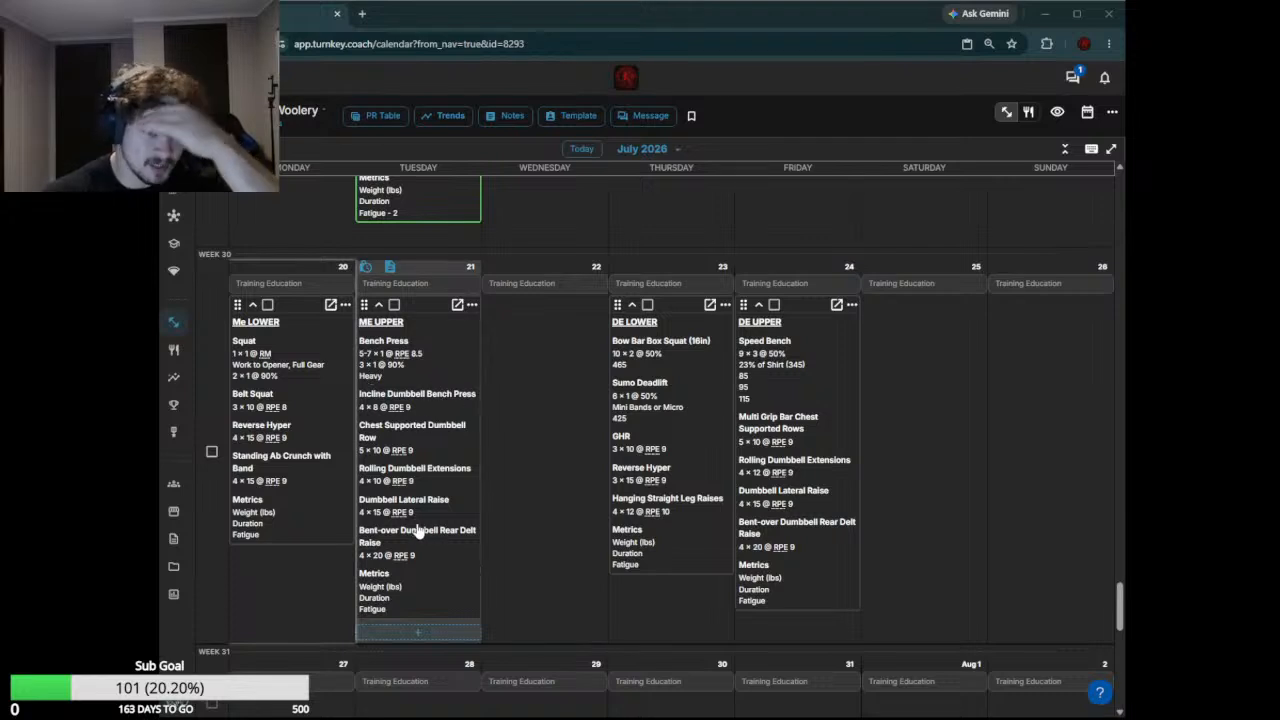
pyautogui.click(430, 370)
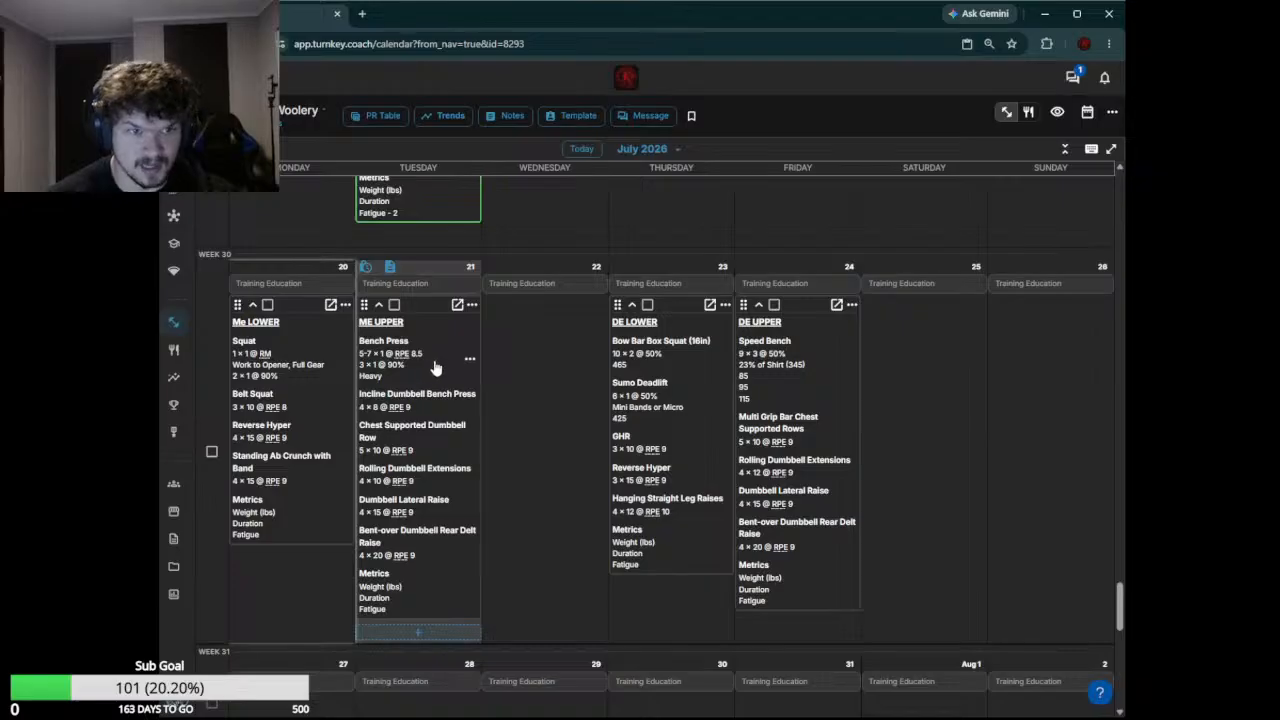
pyautogui.click(438, 356)
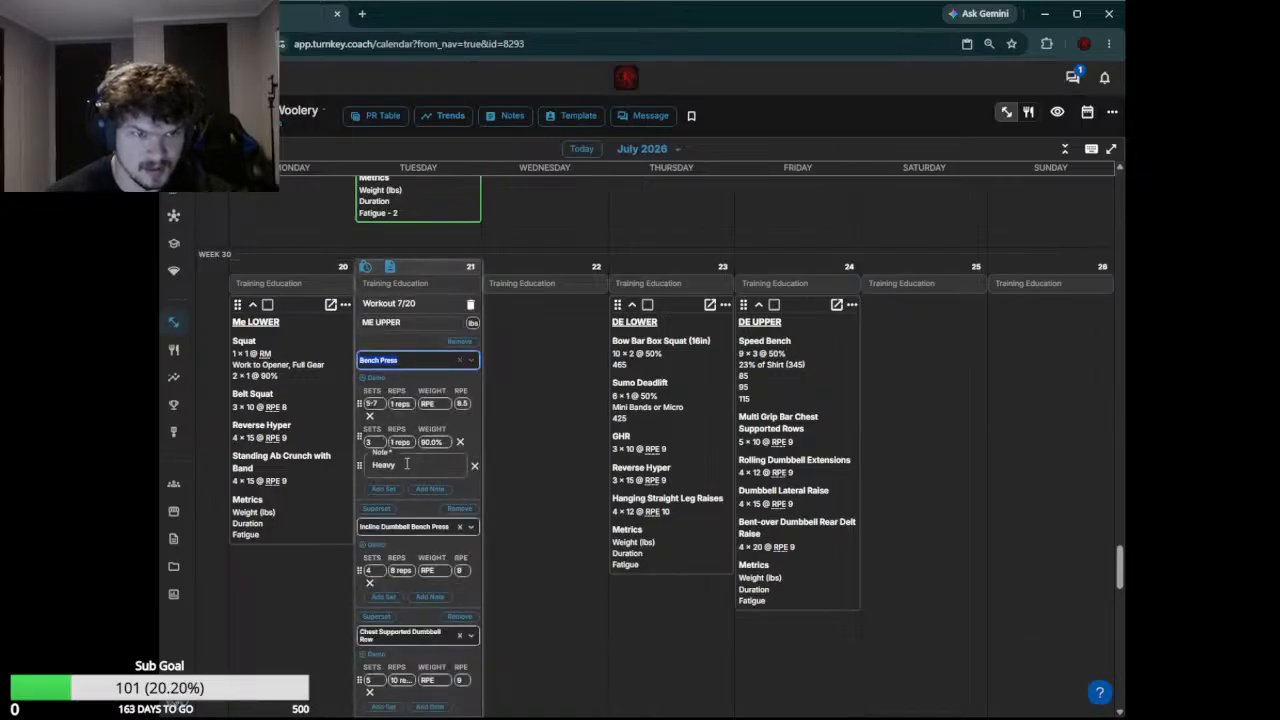
pyautogui.moveTo(406, 464); pyautogui.dragTo(346, 467)
pyautogui.write('HM')
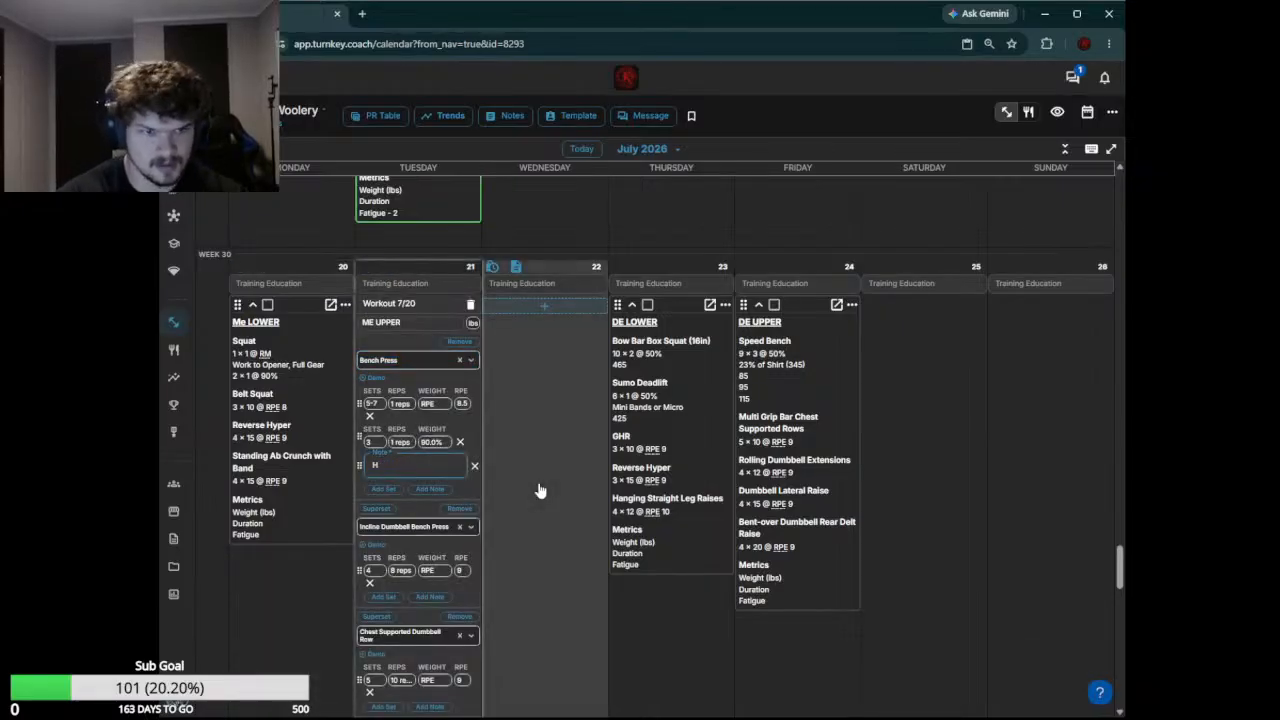
pyautogui.press('BackSpace')
pyautogui.write('Not in the sh')
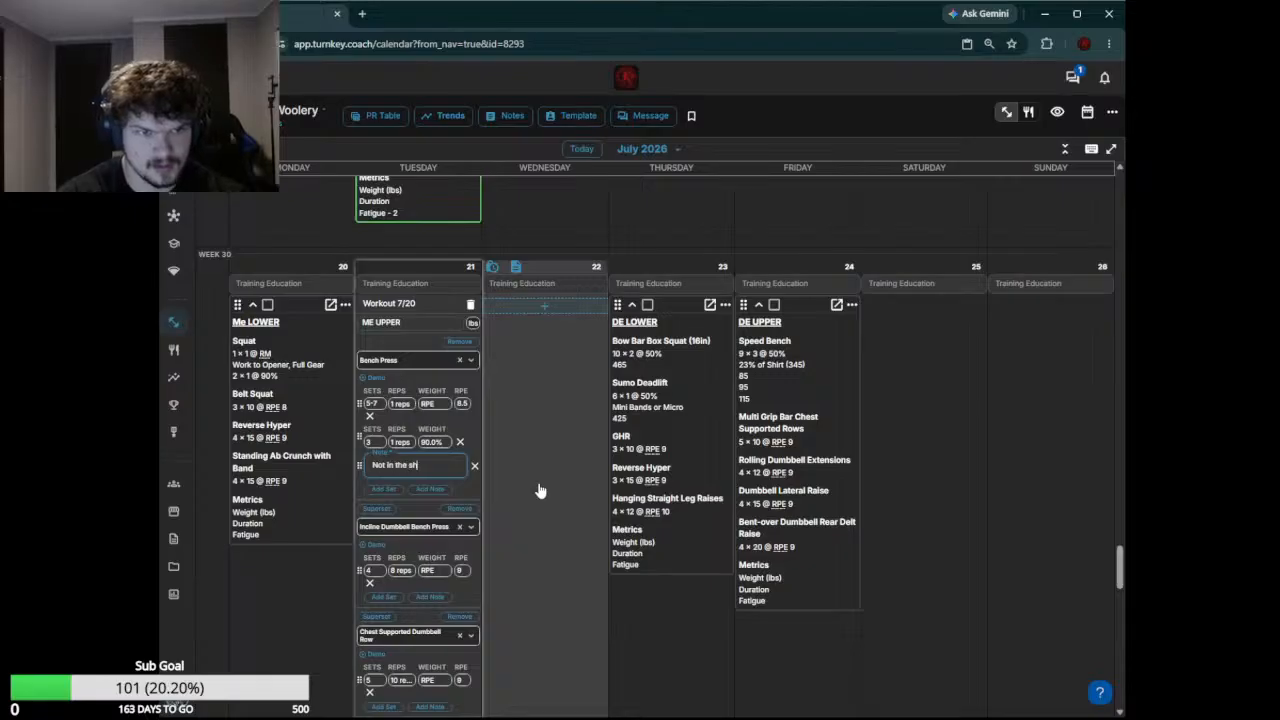
pyautogui.write('irt')
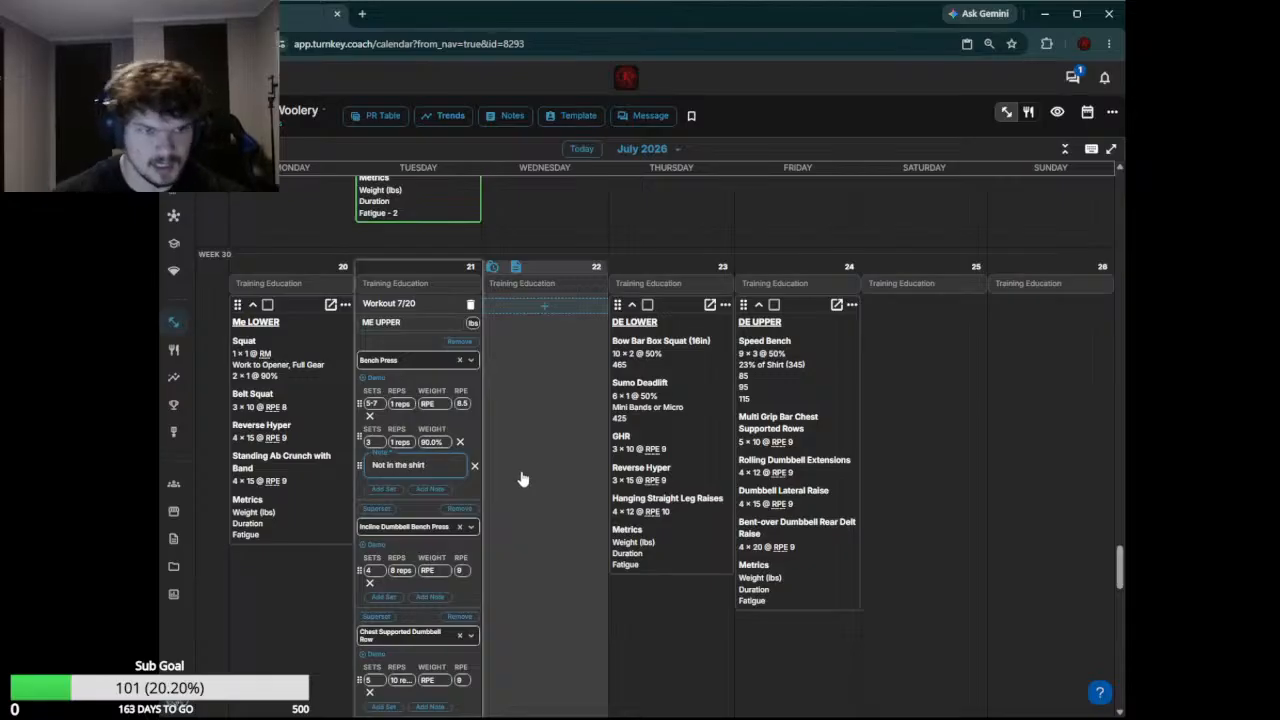
# Remove the Bench Press set entry at 90% and set the remaining entry's repetitions to 5 reps
pyautogui.click(459, 441)
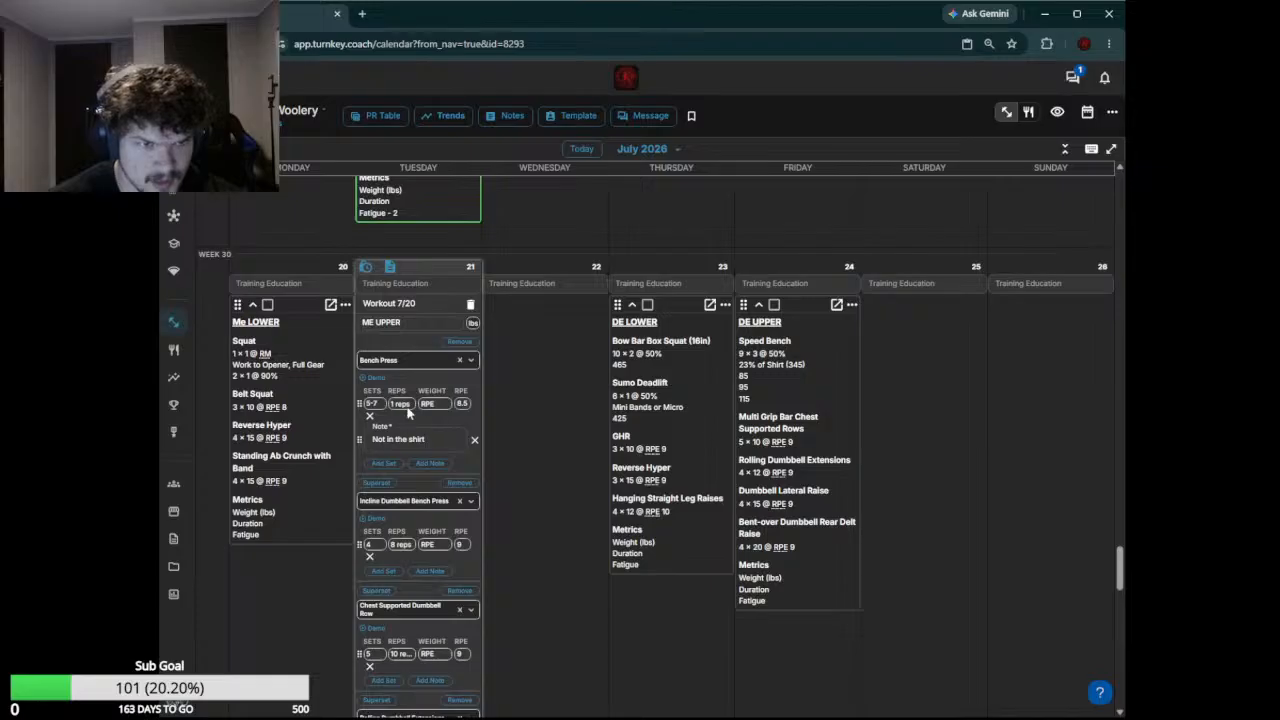
pyautogui.click(401, 404)
pyautogui.write('5')
pyautogui.press('Return')
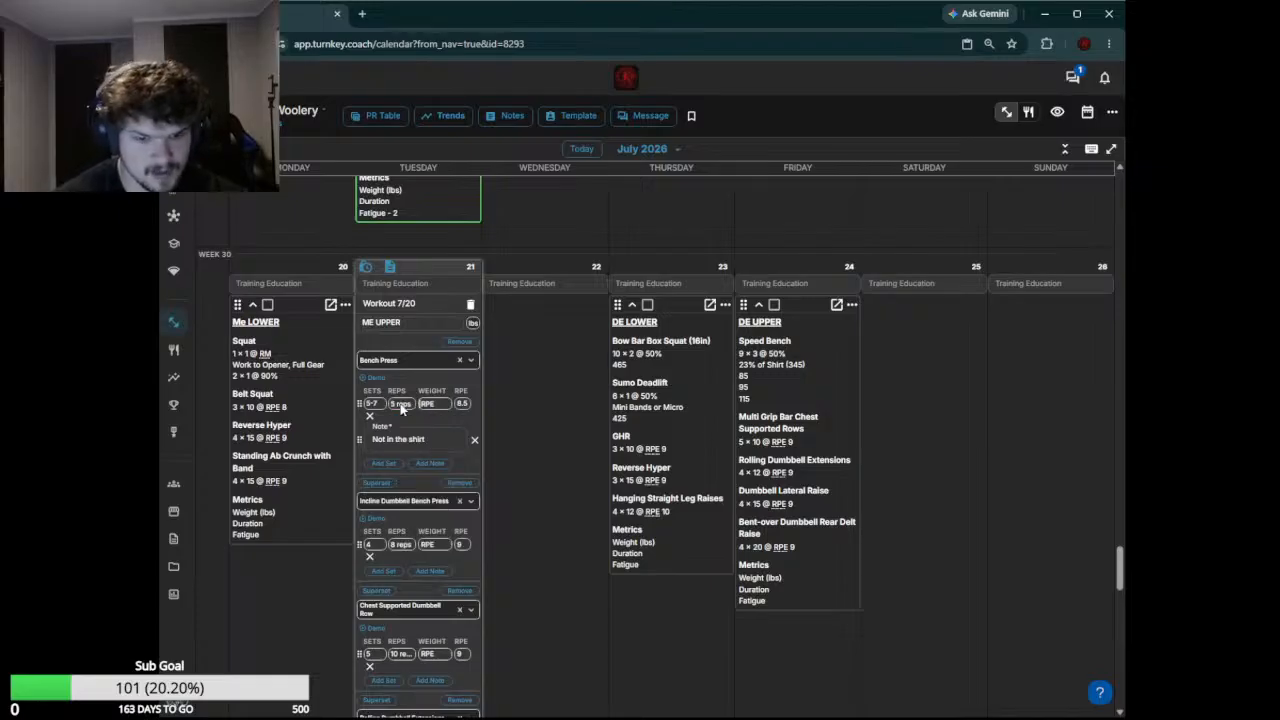
# Set the Bench Press to 1 set at RPE 9 and save the July 21 workout without marking it complete
pyautogui.press('Tab')
pyautogui.write('rm')
pyautogui.press('Return')
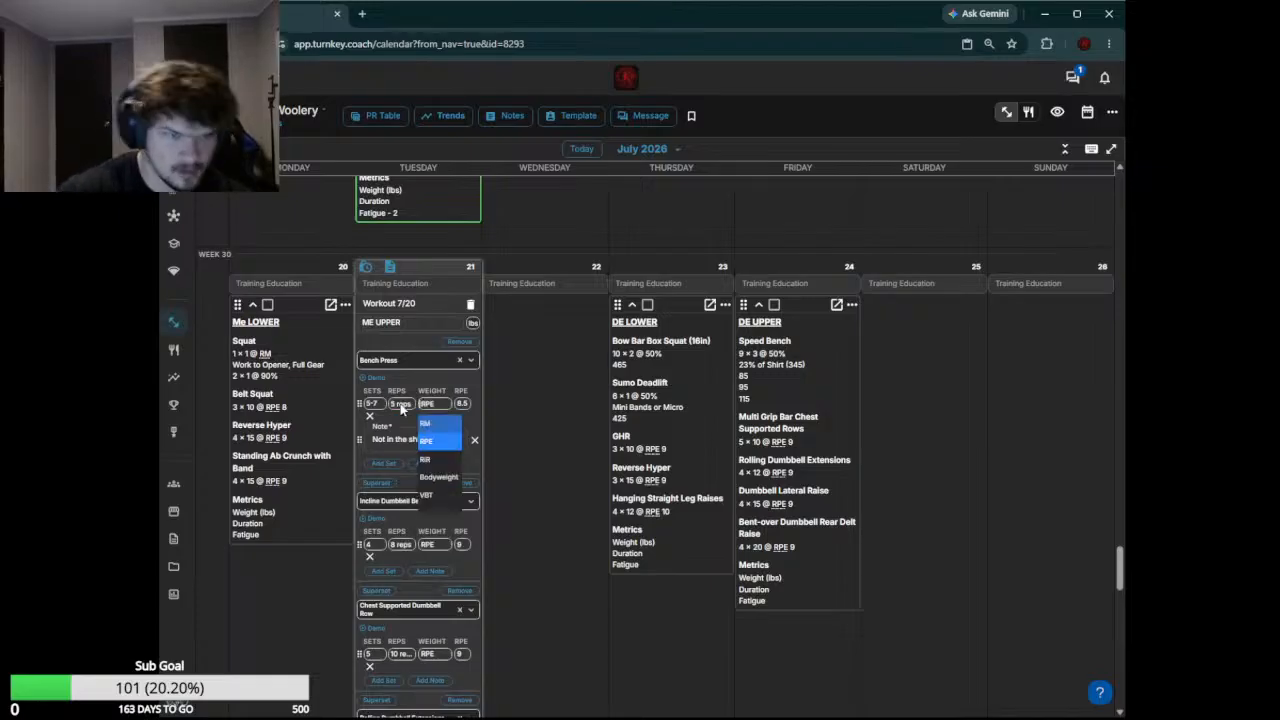
pyautogui.click(464, 403)
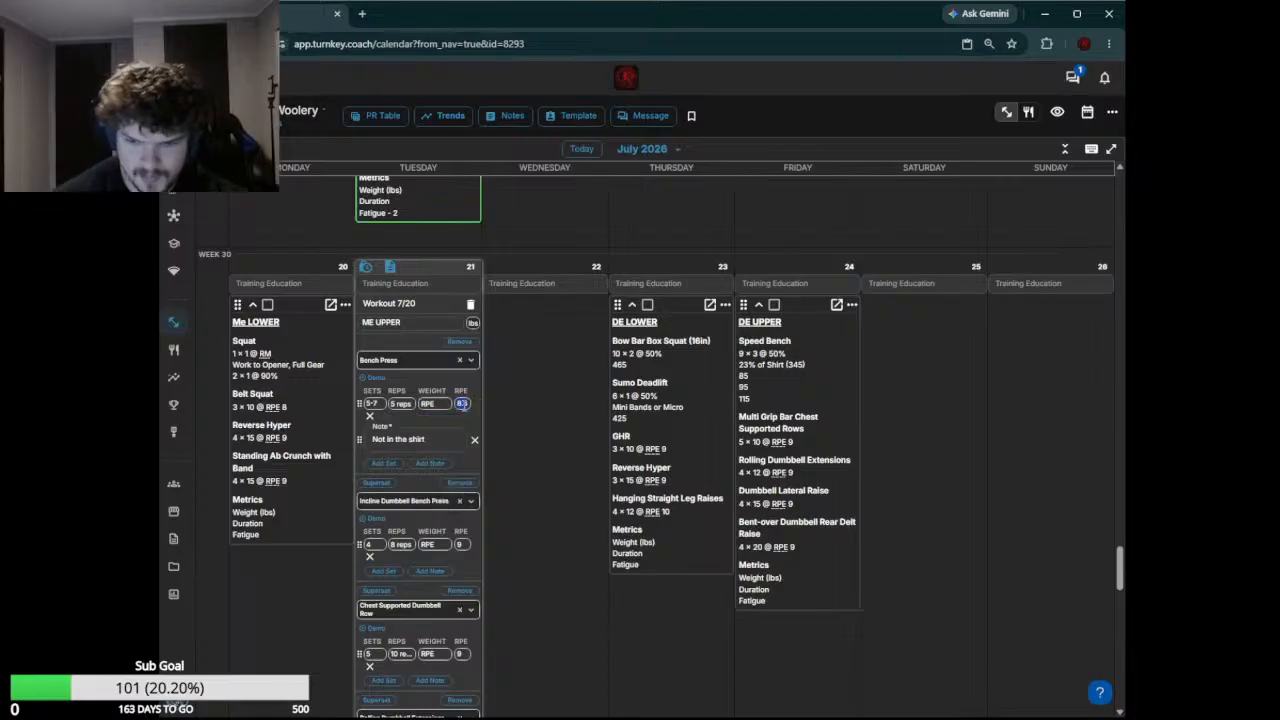
pyautogui.write('9')
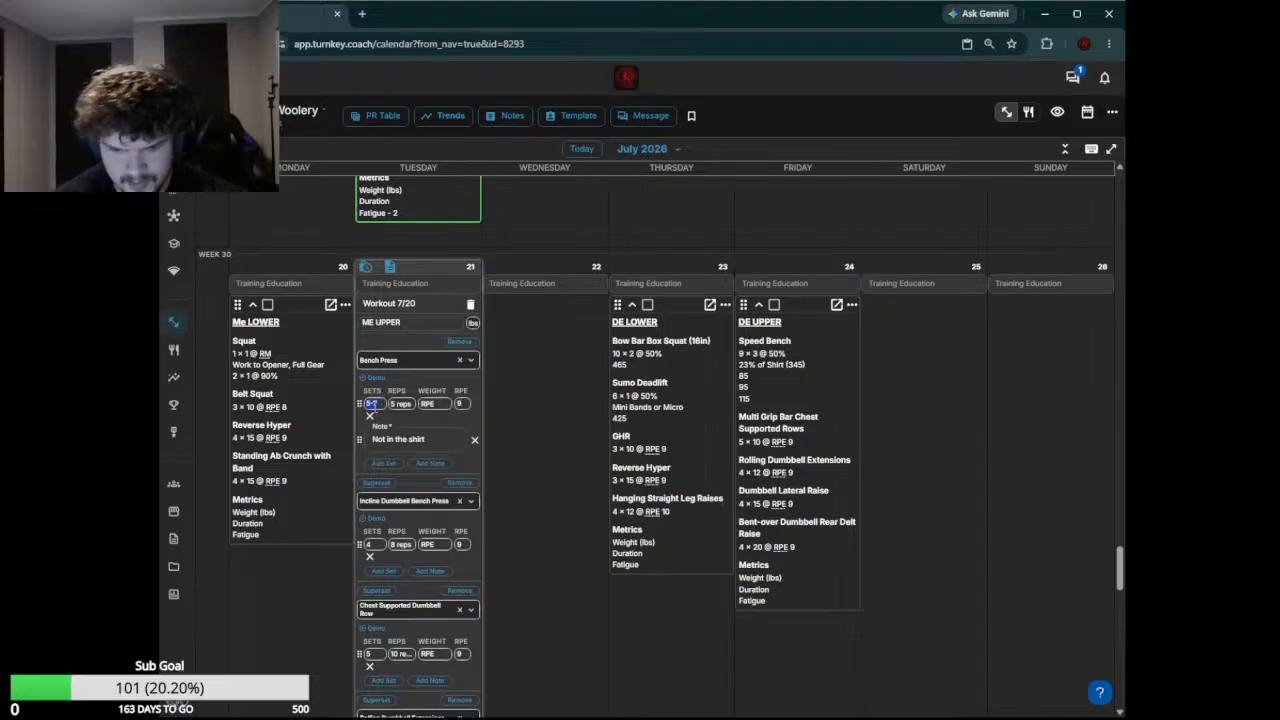
pyautogui.click(372, 403)
pyautogui.write('1')
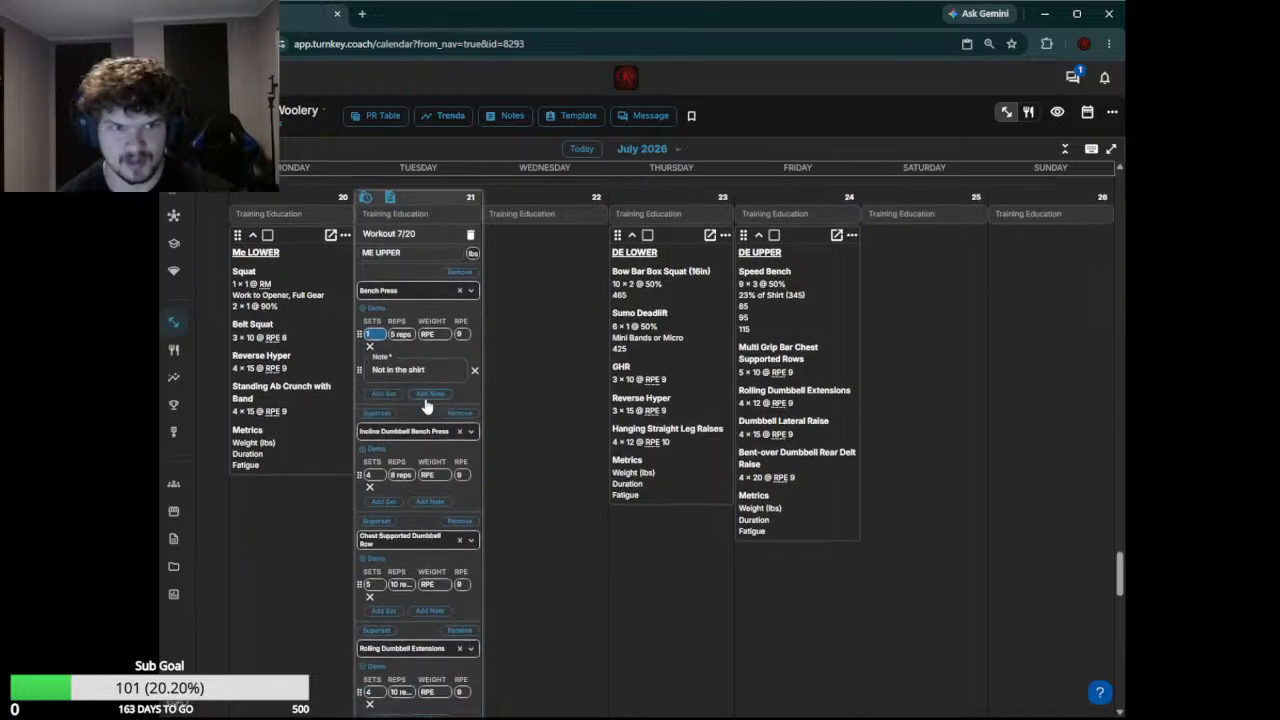
pyautogui.scroll(-5, 428, 415)
pyautogui.click(457, 581)
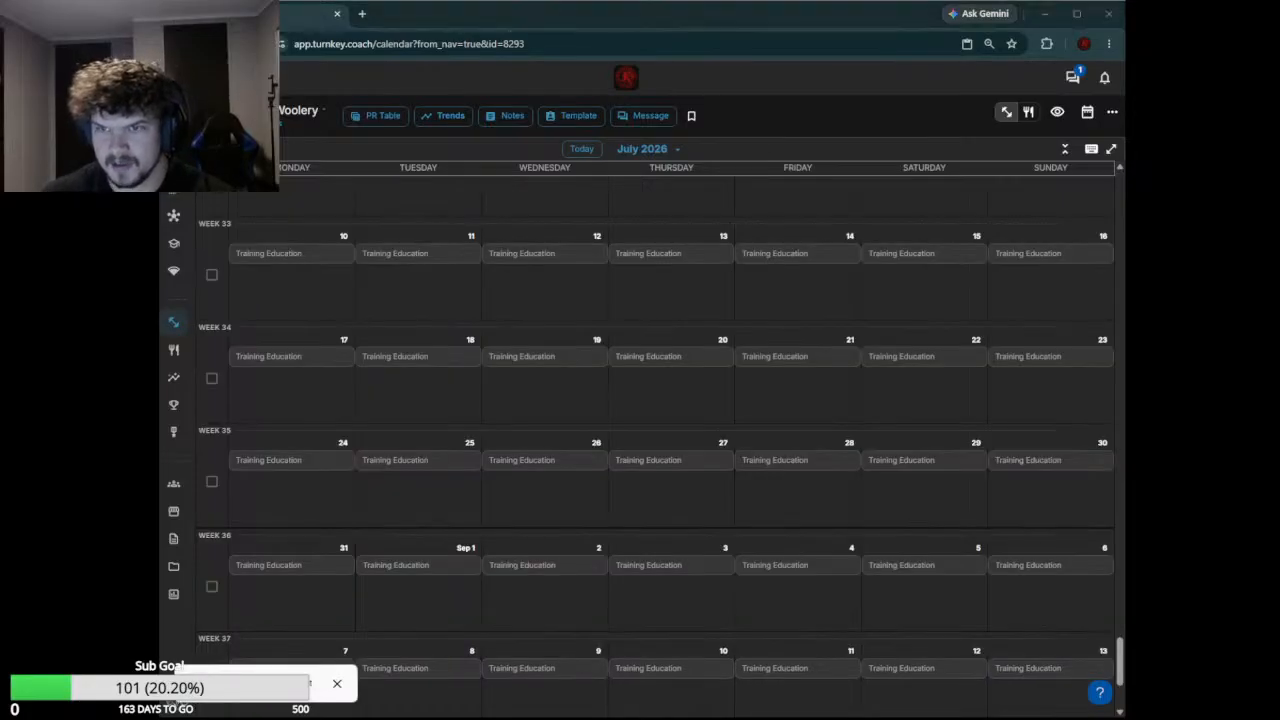
# Reopen the July 21 ME UPPER workout for editing and remove the Incline Dumbbell Bench Press exercise
pyautogui.scroll(5, 645, 512)
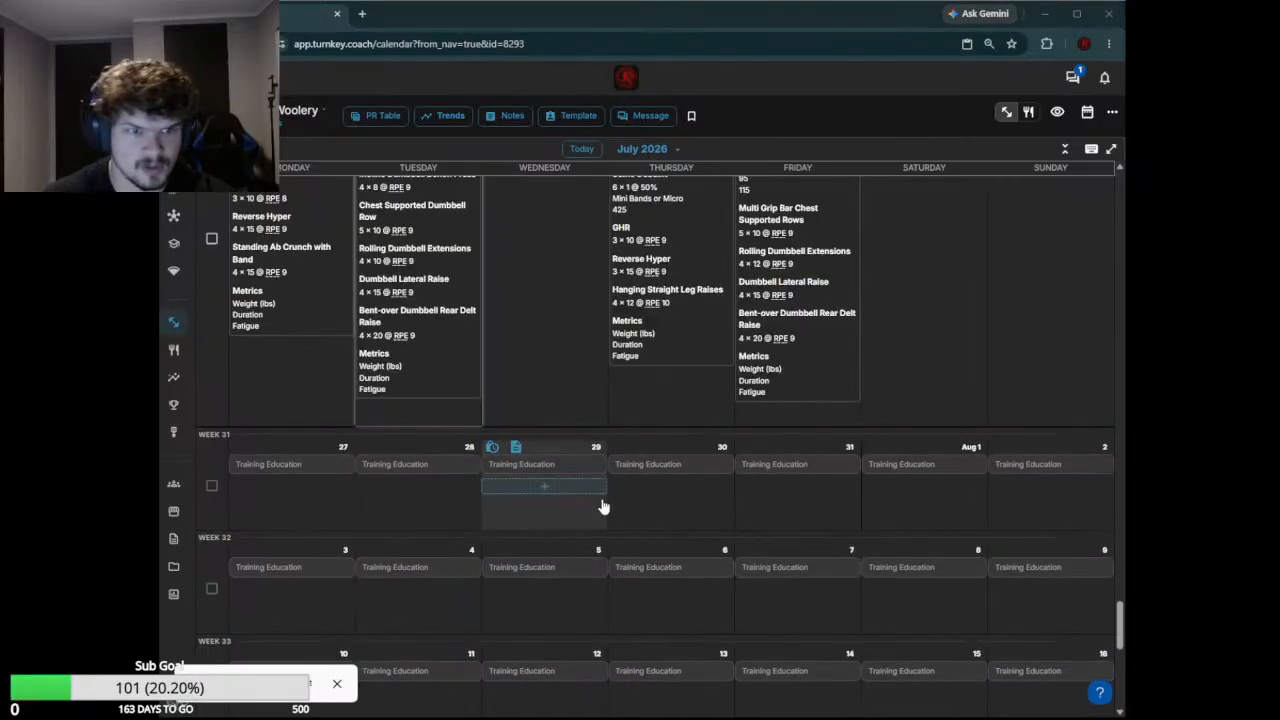
pyautogui.click(408, 362)
pyautogui.click(408, 362)
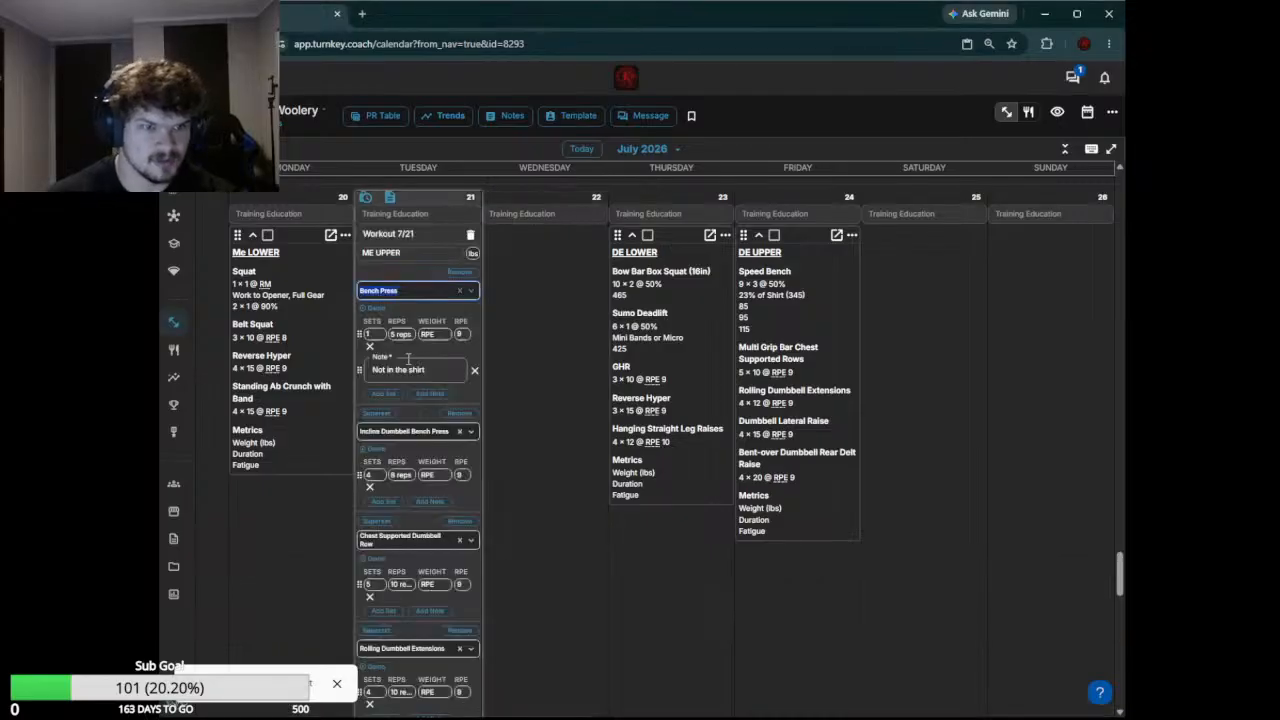
pyautogui.click(368, 476)
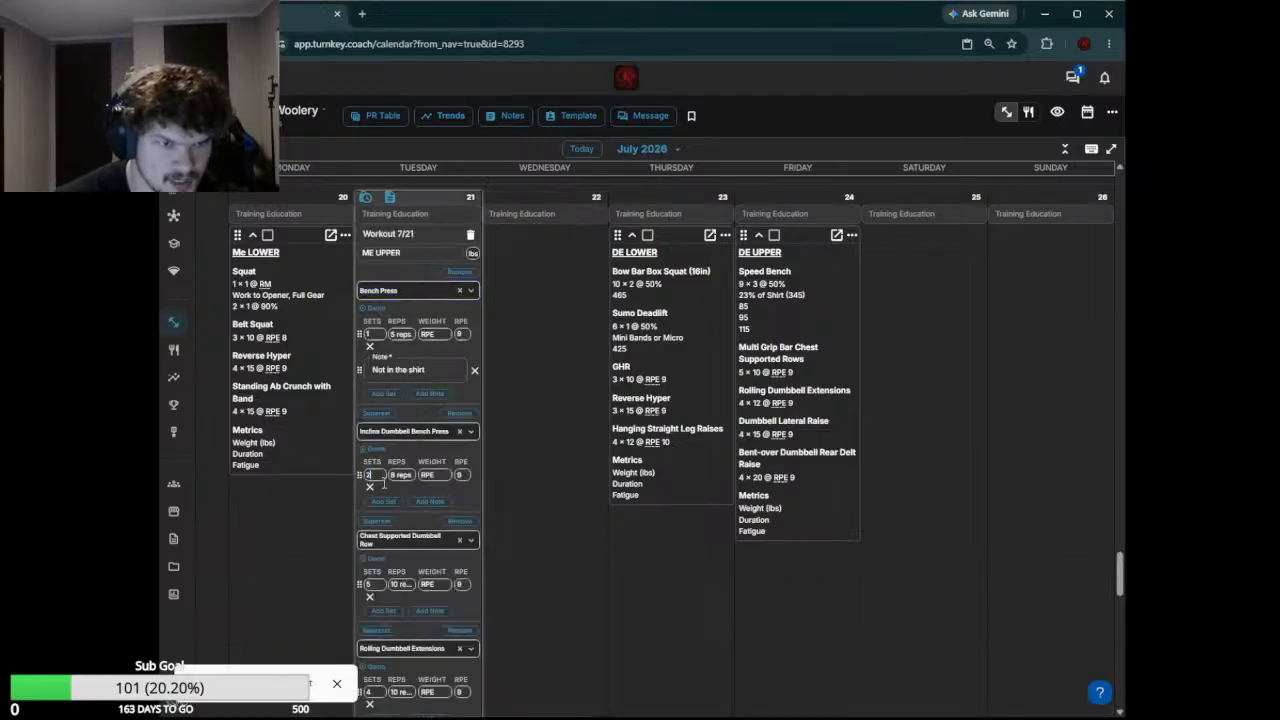
pyautogui.scroll(-4, 405, 455)
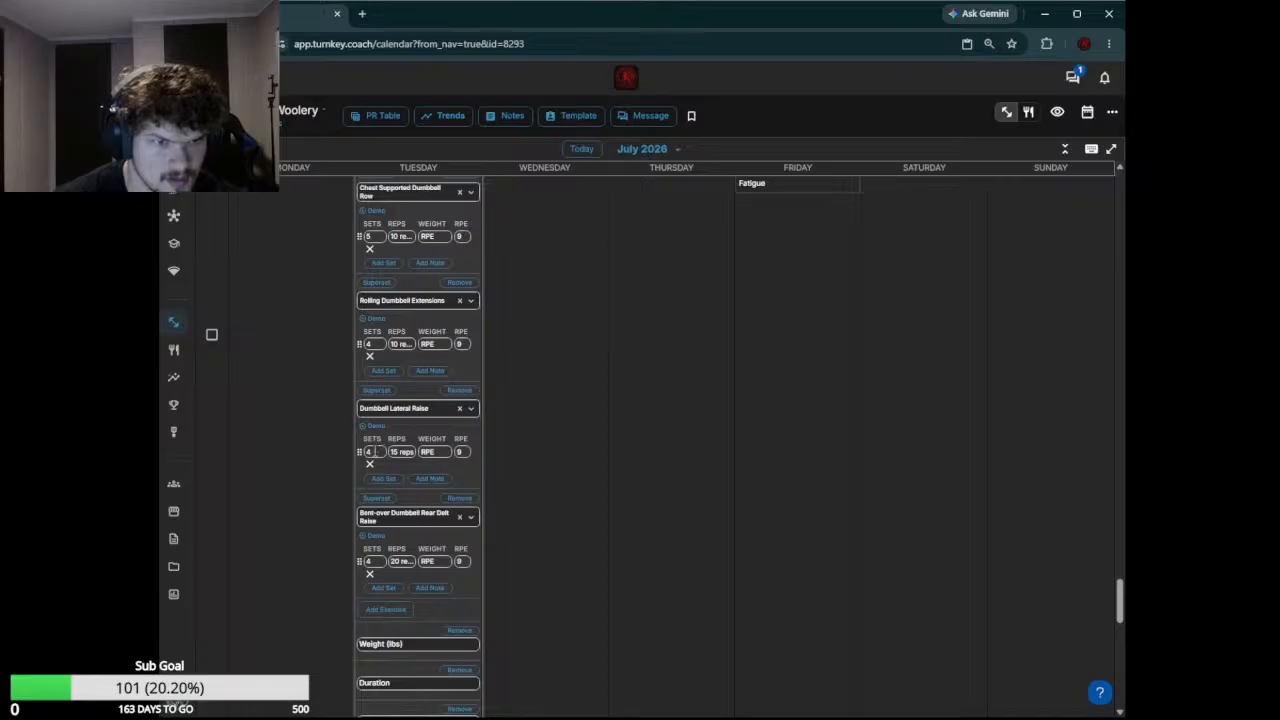
pyautogui.scroll(2, 417, 210)
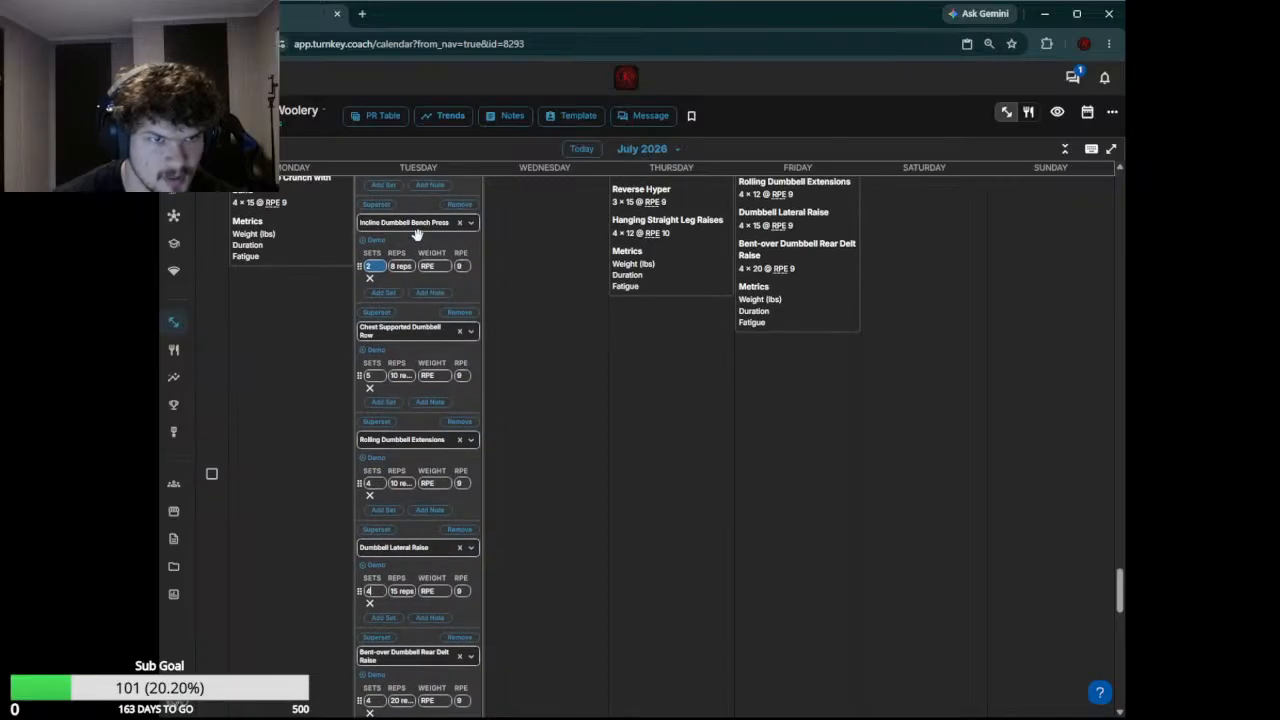
pyautogui.scroll(-1, 424, 374)
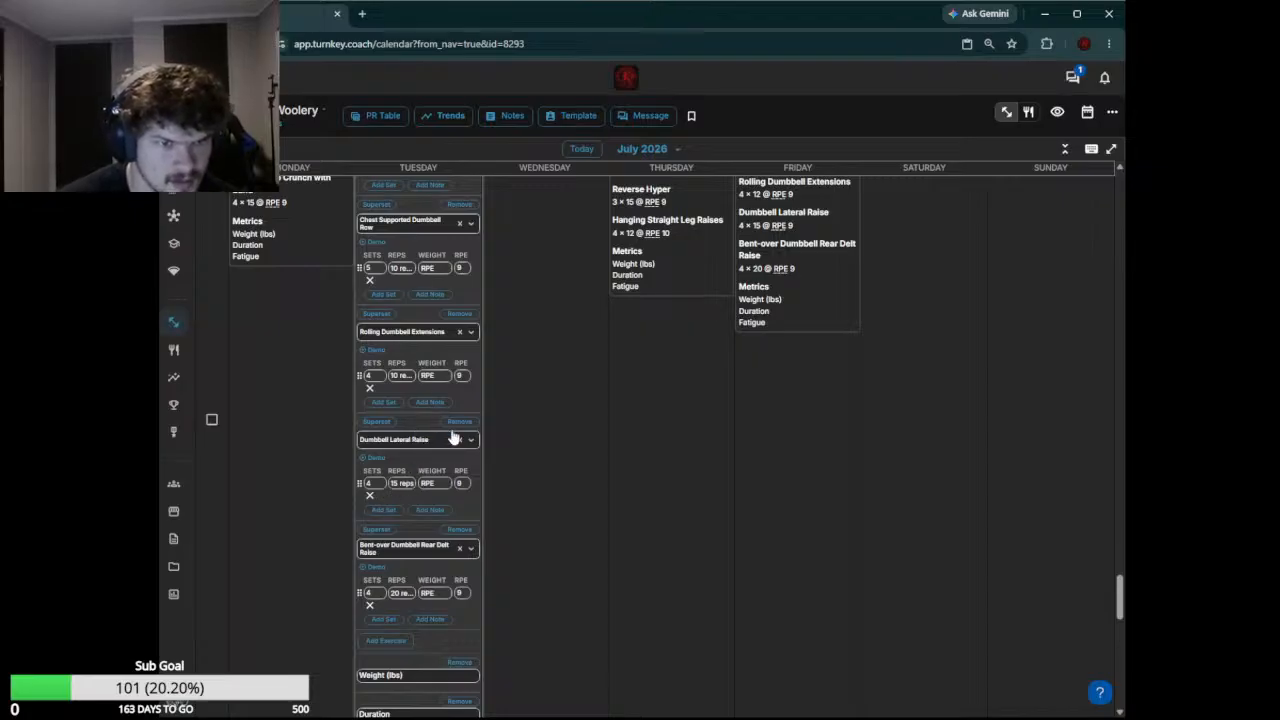
# Set the Dumbbell Lateral Raise to 2 sets and the Chest Supported Dumbbell Row to 3 sets
pyautogui.doubleClick(369, 483)
pyautogui.write('2')
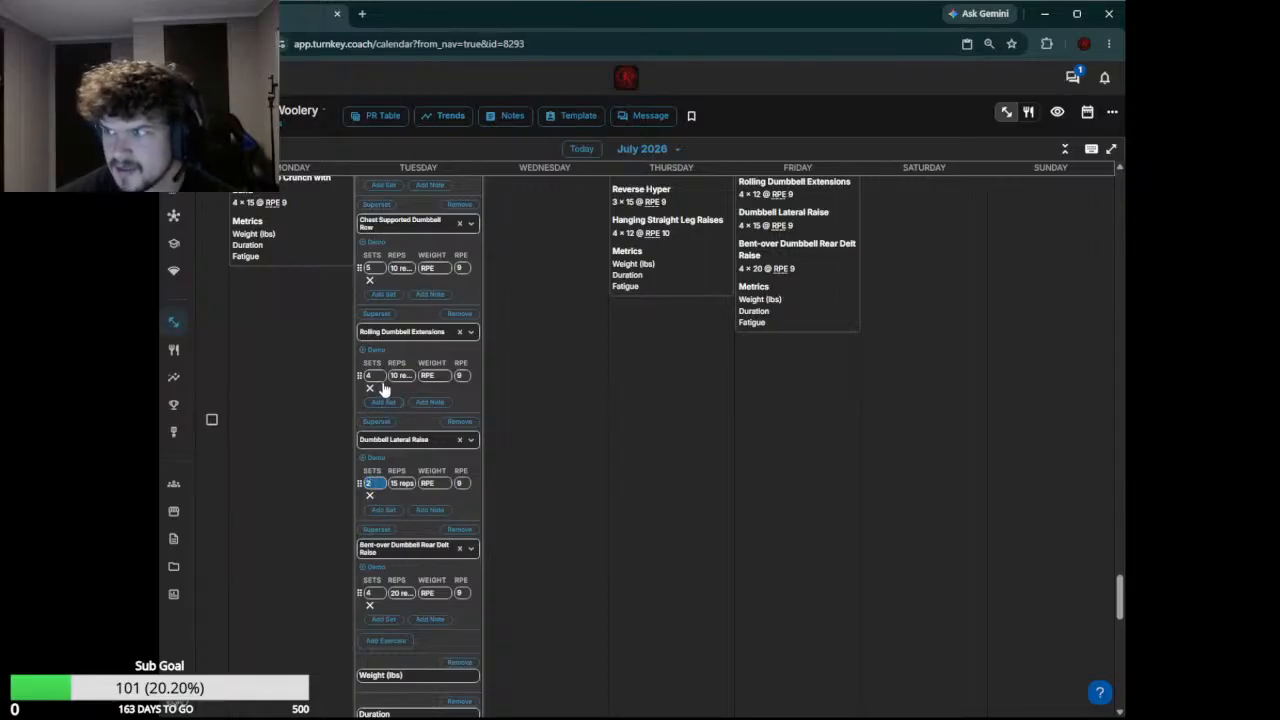
pyautogui.scroll(2, 398, 340)
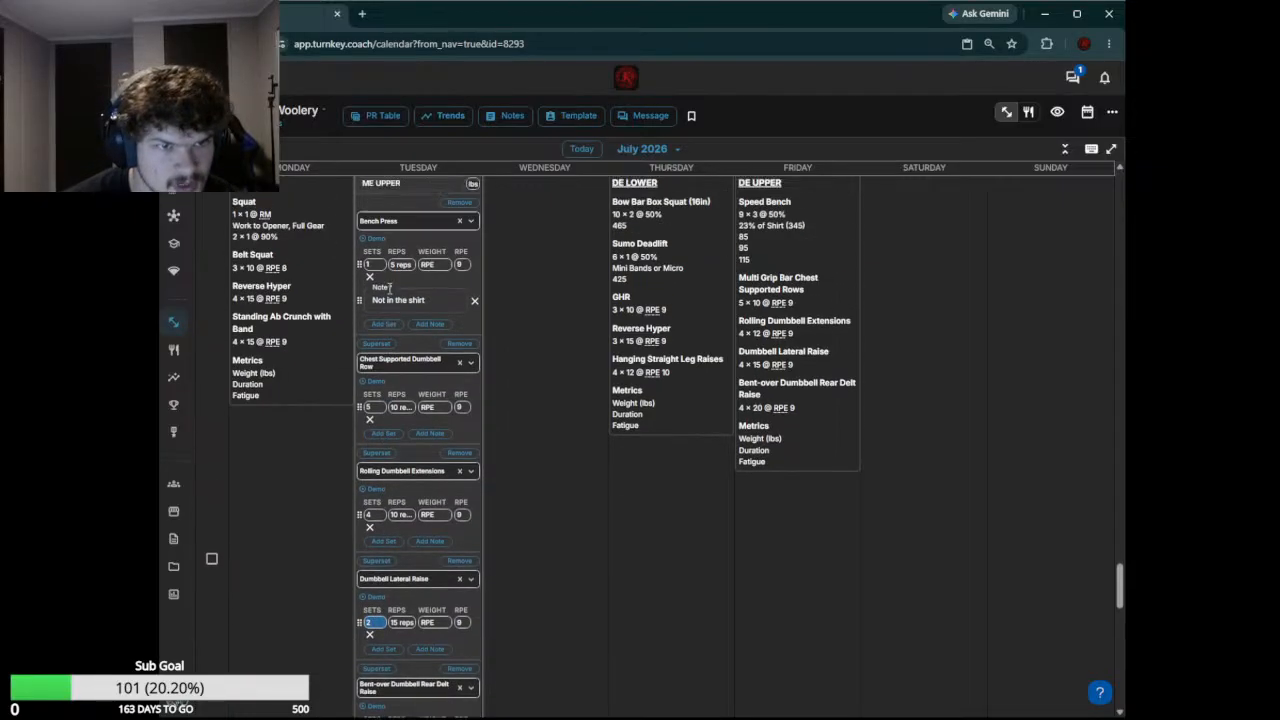
pyautogui.doubleClick(370, 407)
pyautogui.write('3')
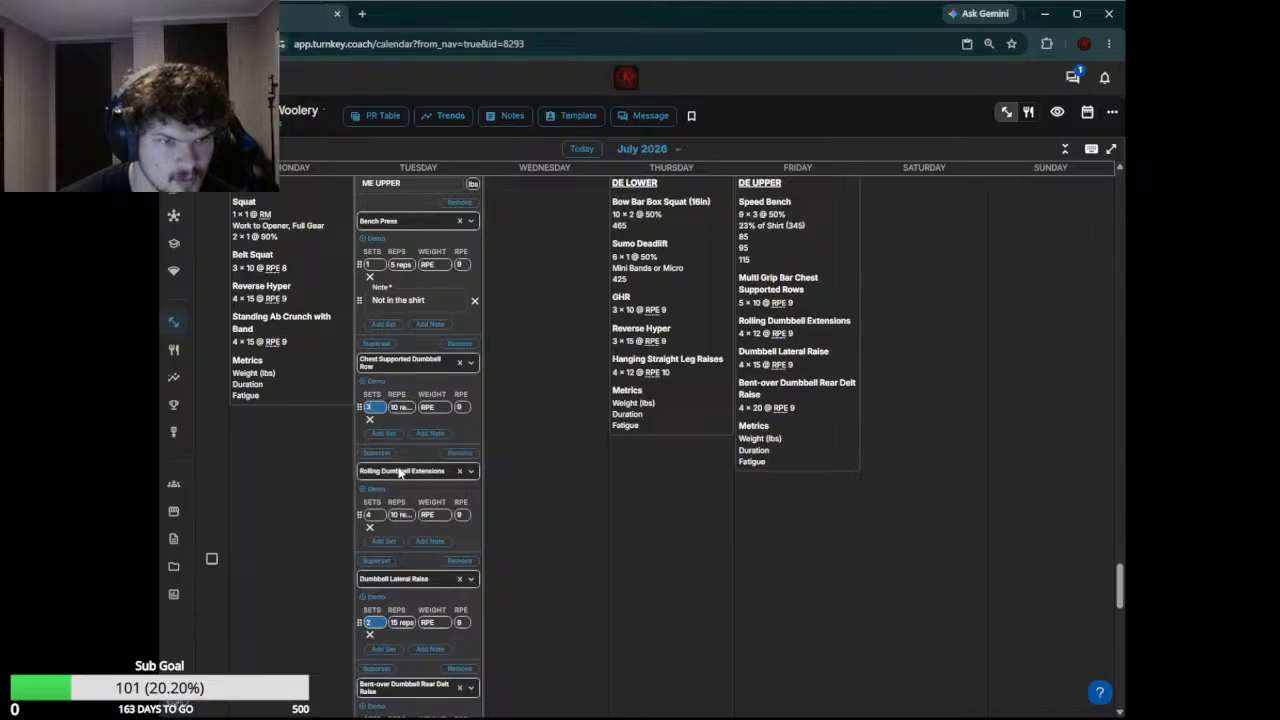
# Save the edited July 21 workout without marking it complete
pyautogui.scroll(-2, 360, 515)
pyautogui.scroll(-2, 355, 525)
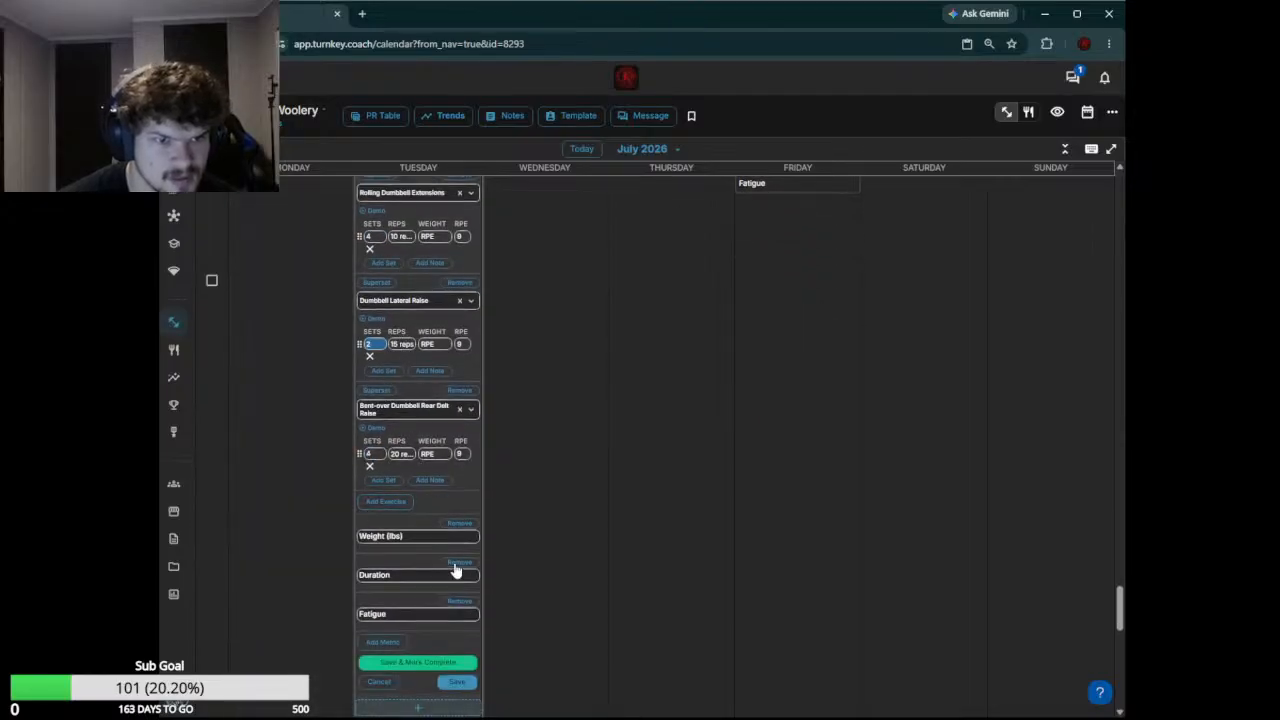
pyautogui.click(458, 681)
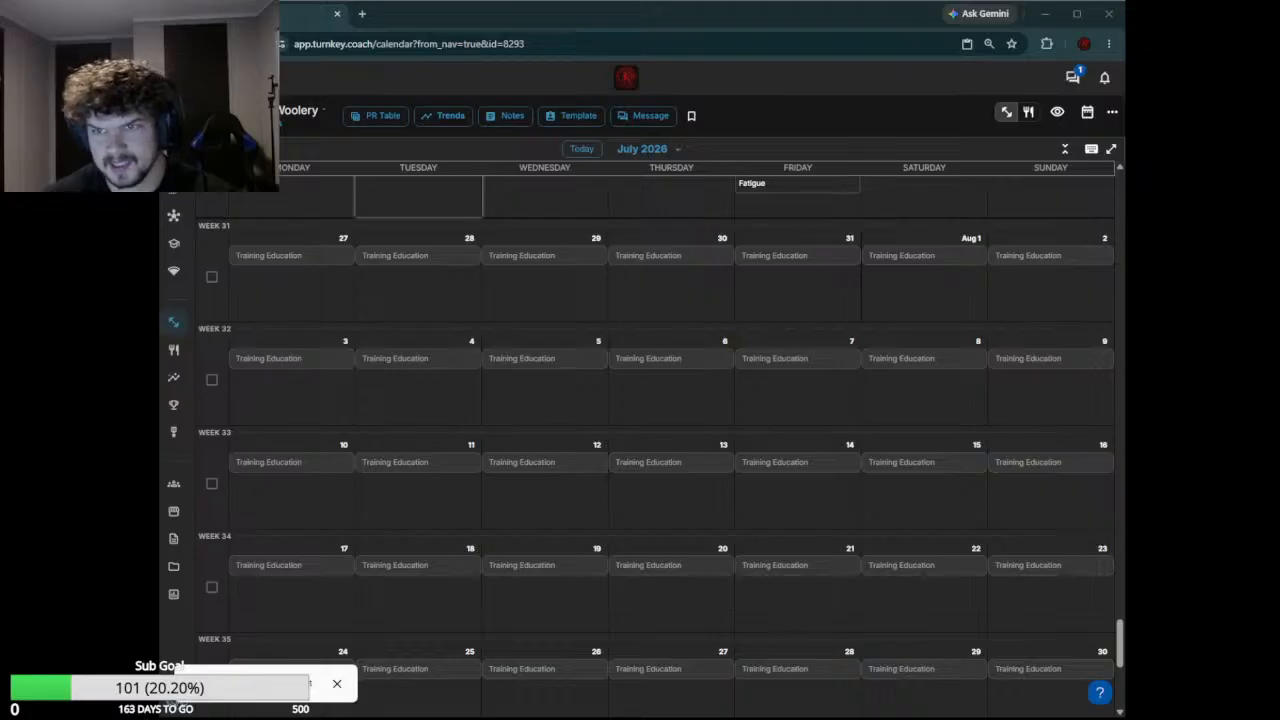
# Edit the July 23 DE LOWER workout and set the Bow Bar Box Squat (16in) to 6 sets at 55%
pyautogui.scroll(5, 574, 289)
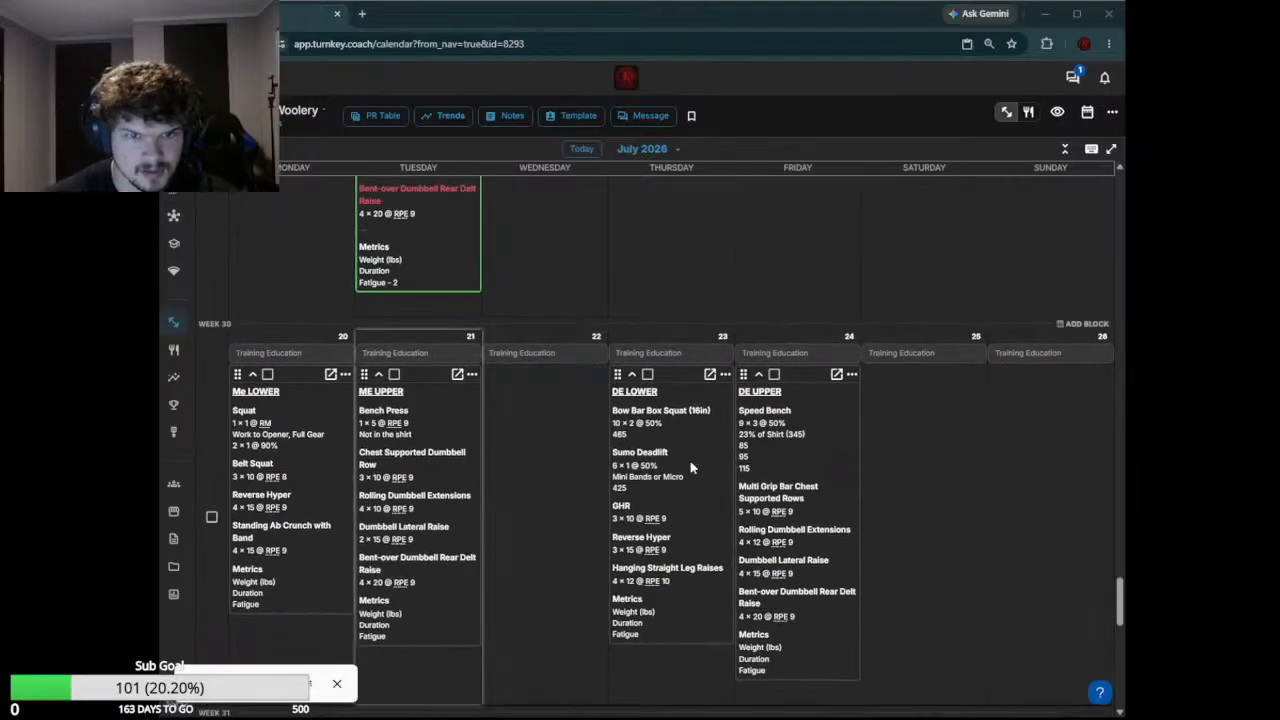
pyautogui.click(690, 467)
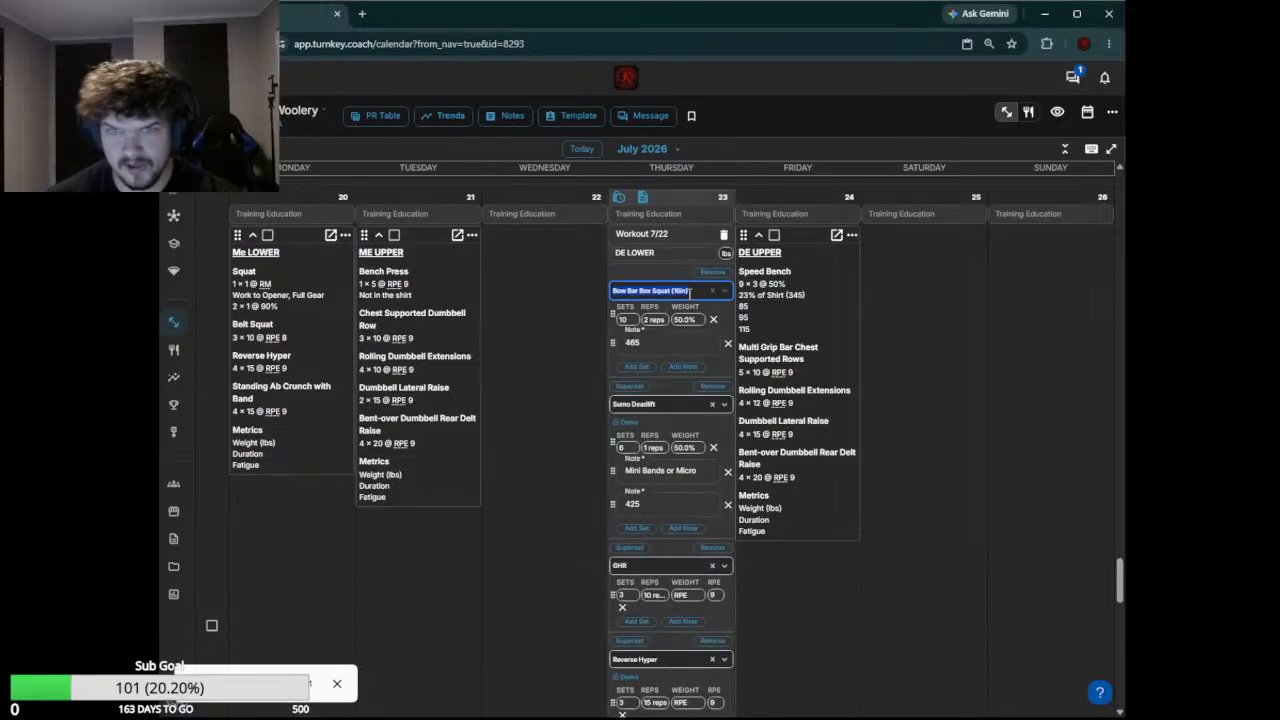
pyautogui.click(628, 321)
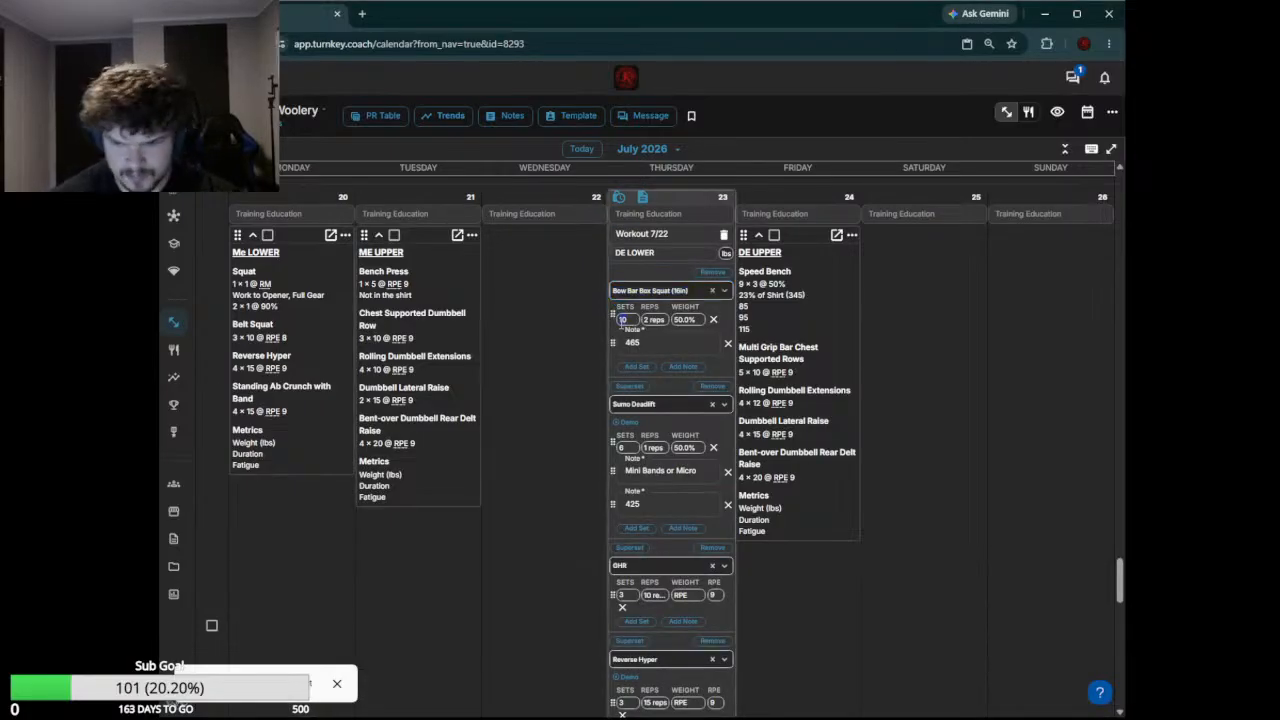
pyautogui.write('6')
pyautogui.press('Tab')
pyautogui.write('50.0')
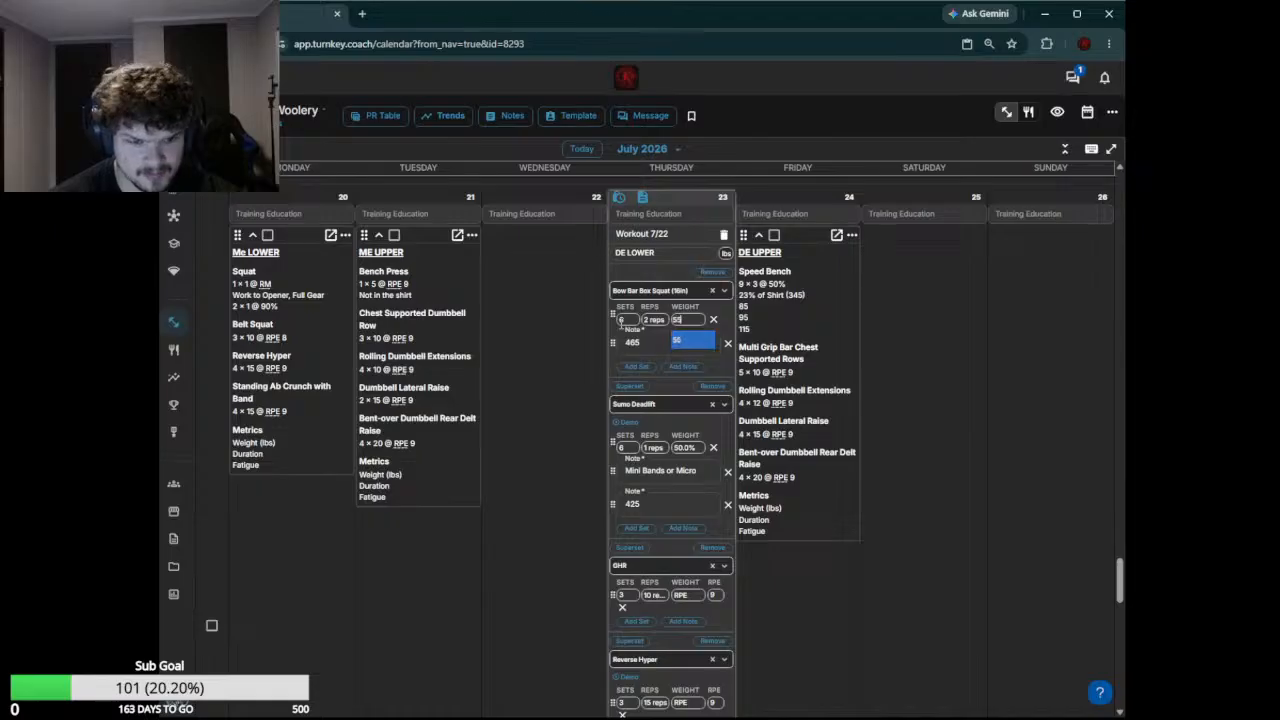
pyautogui.write('%')
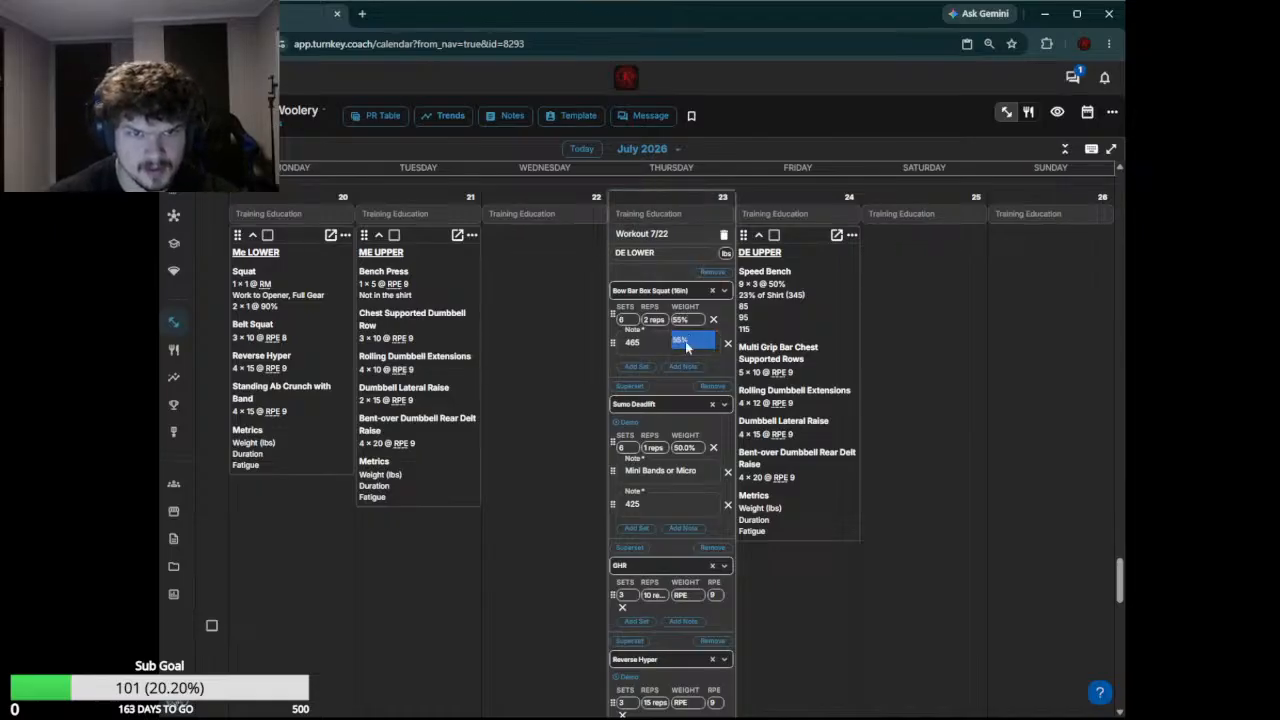
pyautogui.click(687, 345)
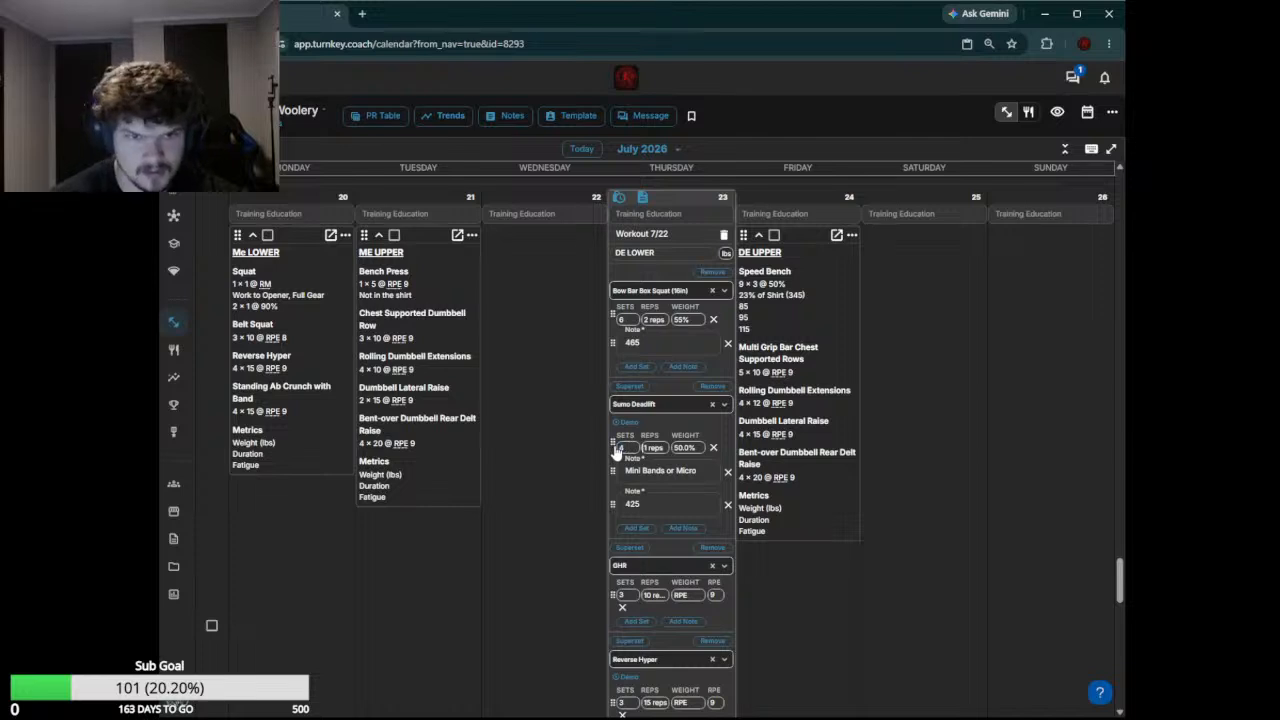
# Set the Sumo Deadlift to 4 sets at 55%
pyautogui.write('1')
pyautogui.press('Tab')
pyautogui.write('55')
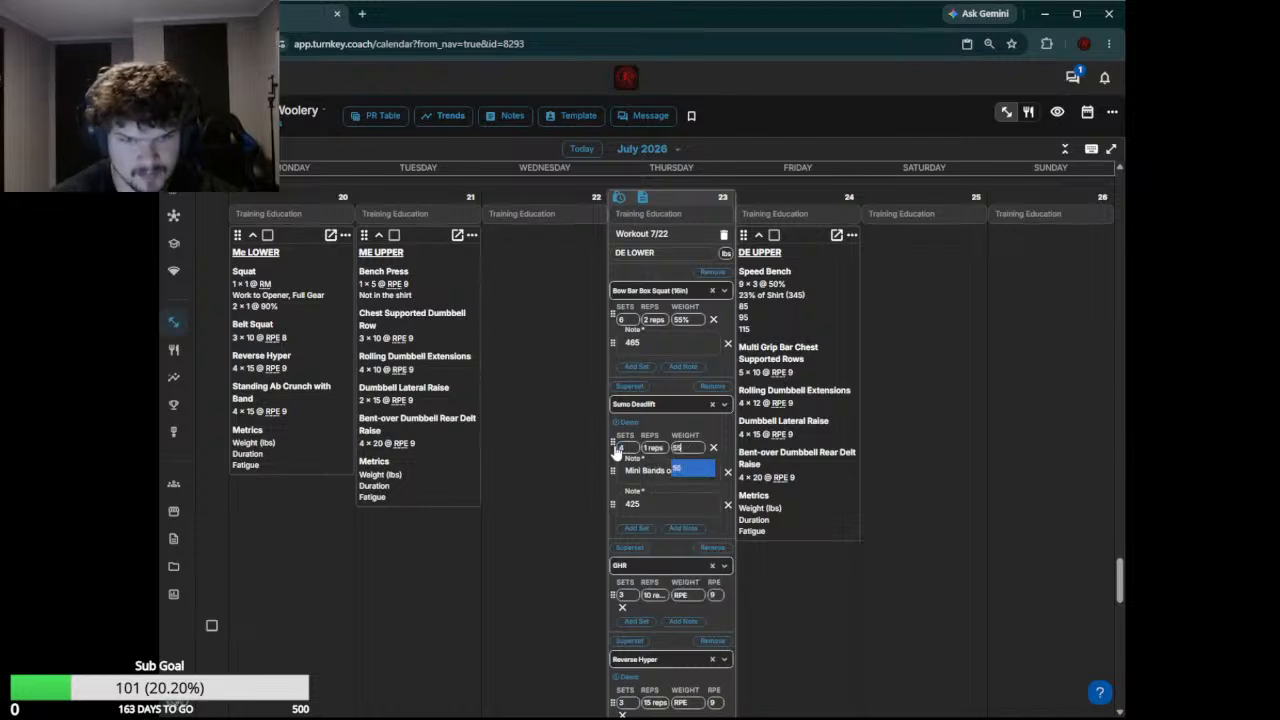
pyautogui.press('BackSpace')
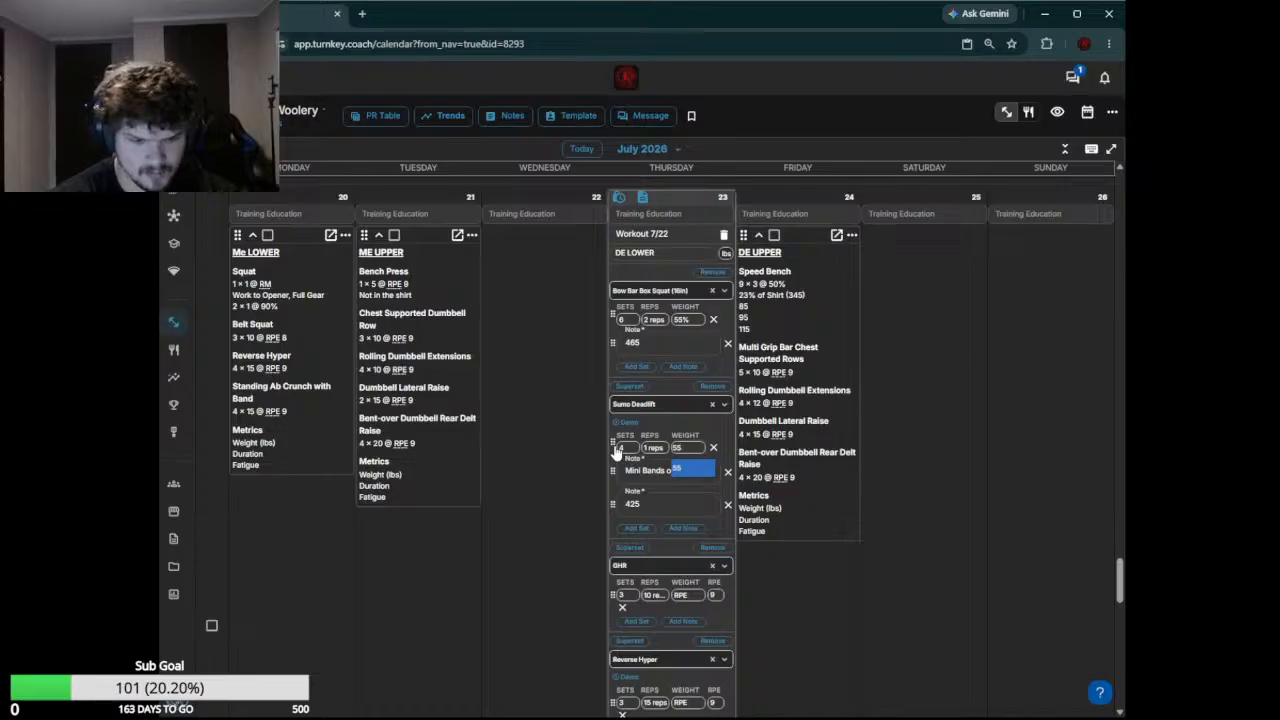
pyautogui.write('%')
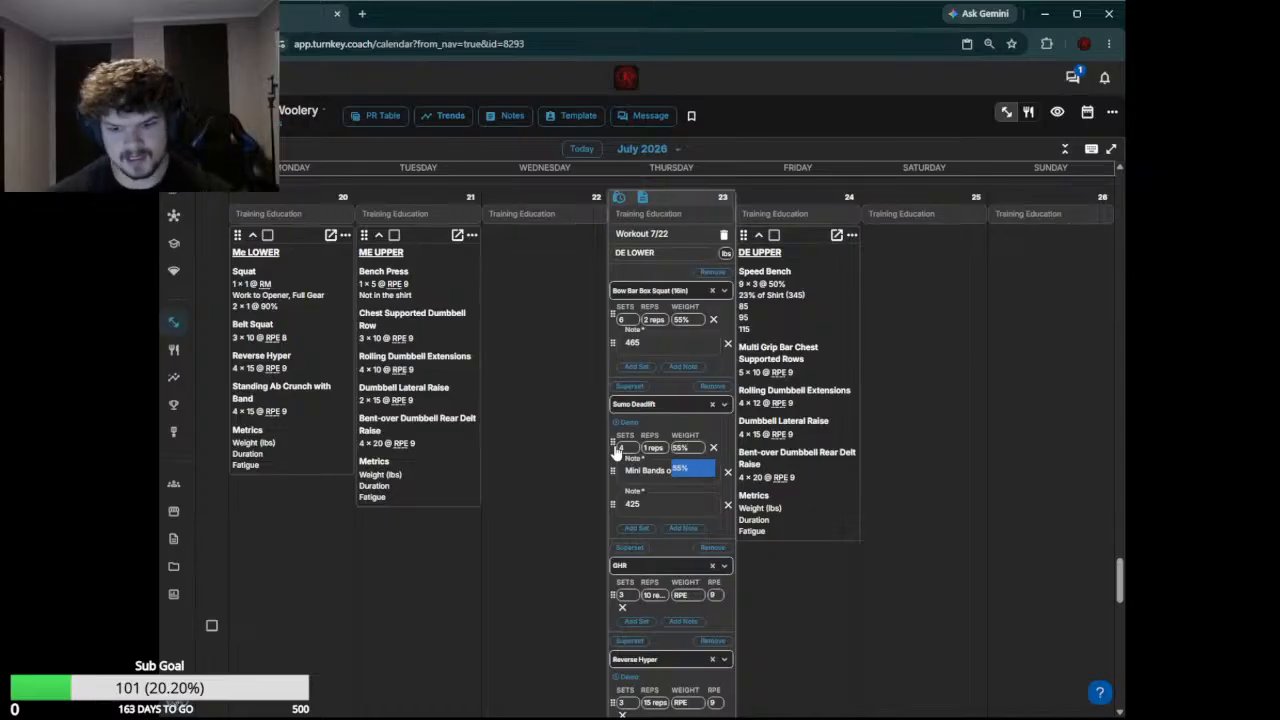
pyautogui.click(616, 452)
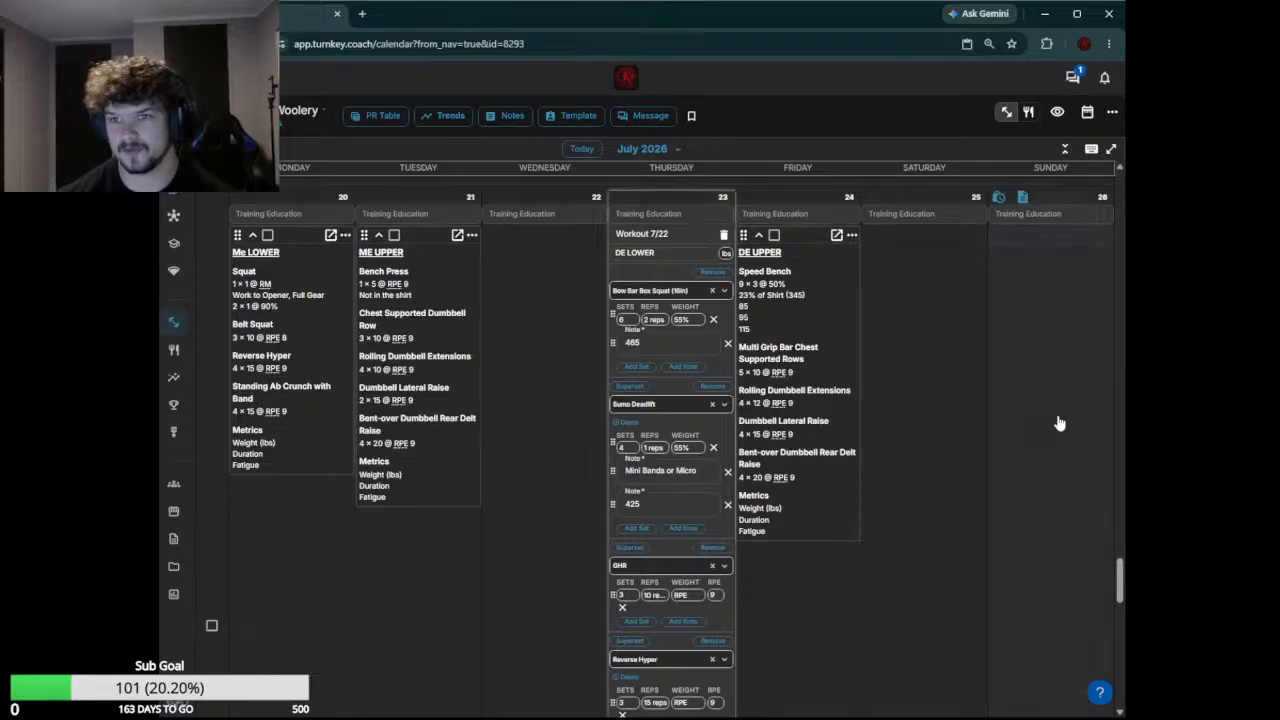
# Remove the GHR exercise and set the Reverse Hyper to 4 sets with a weight of 320 lb
pyautogui.scroll(-2, 674, 486)
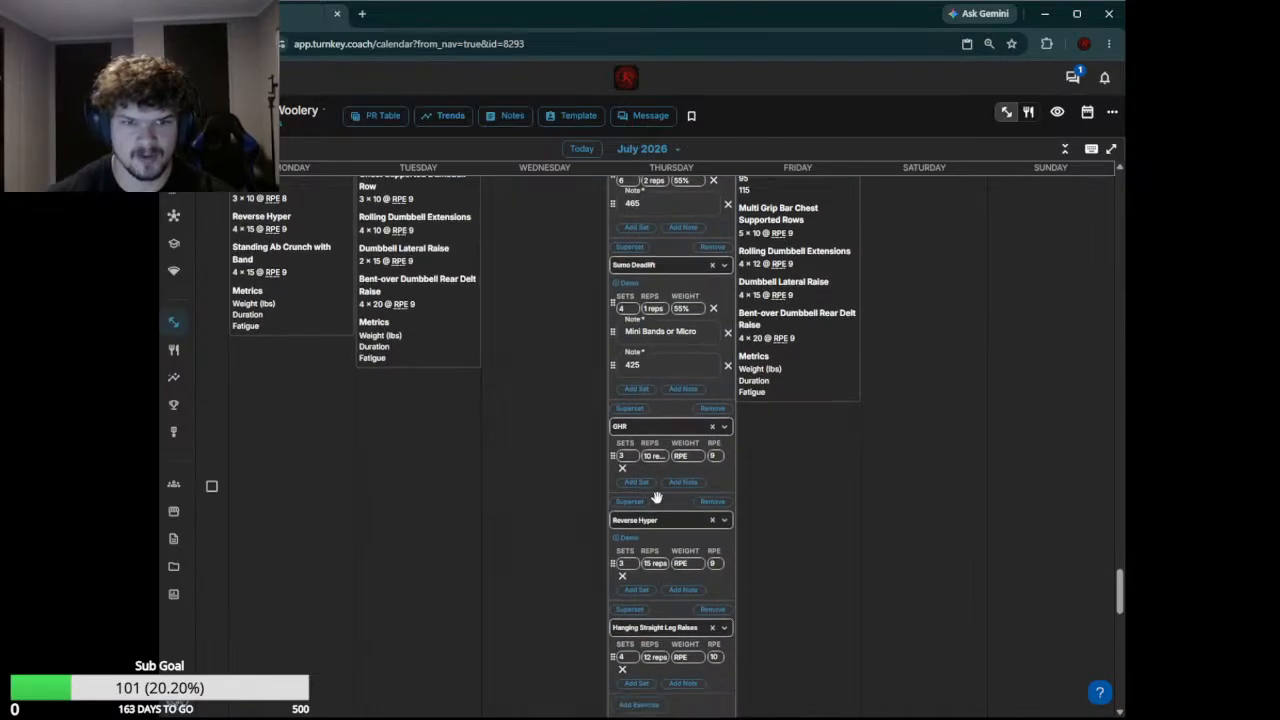
pyautogui.click(712, 426)
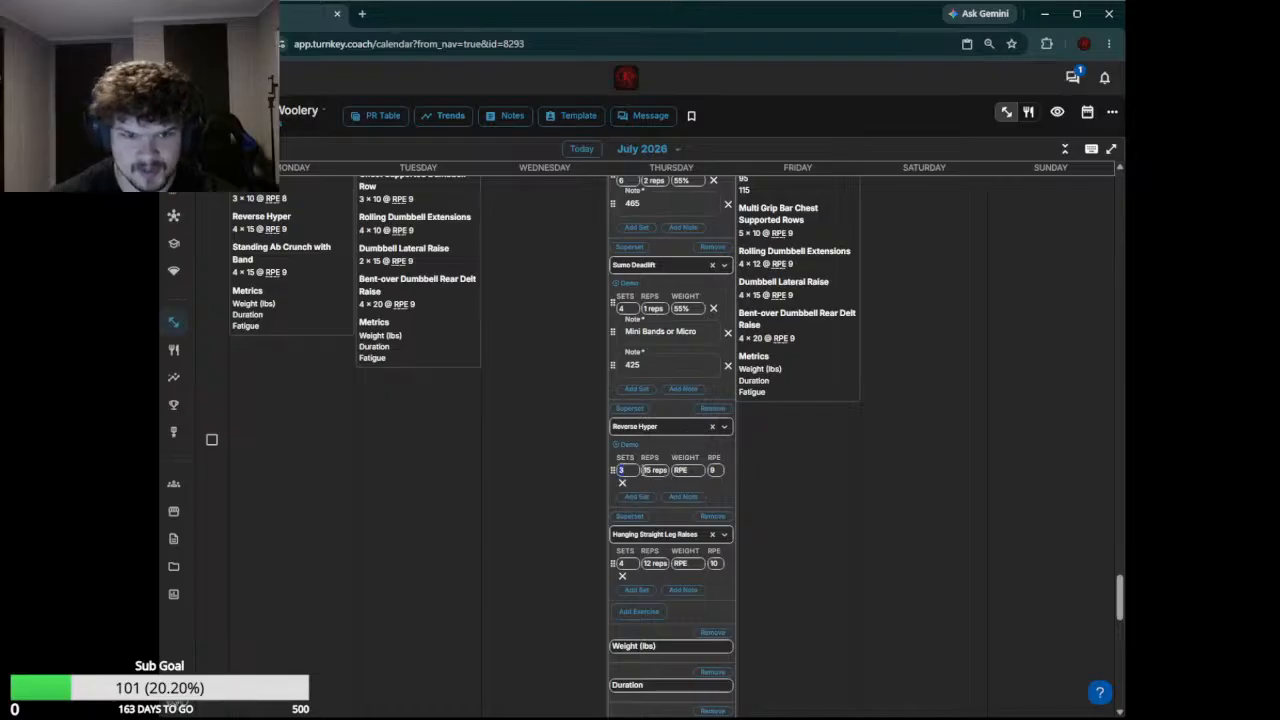
pyautogui.click(655, 492)
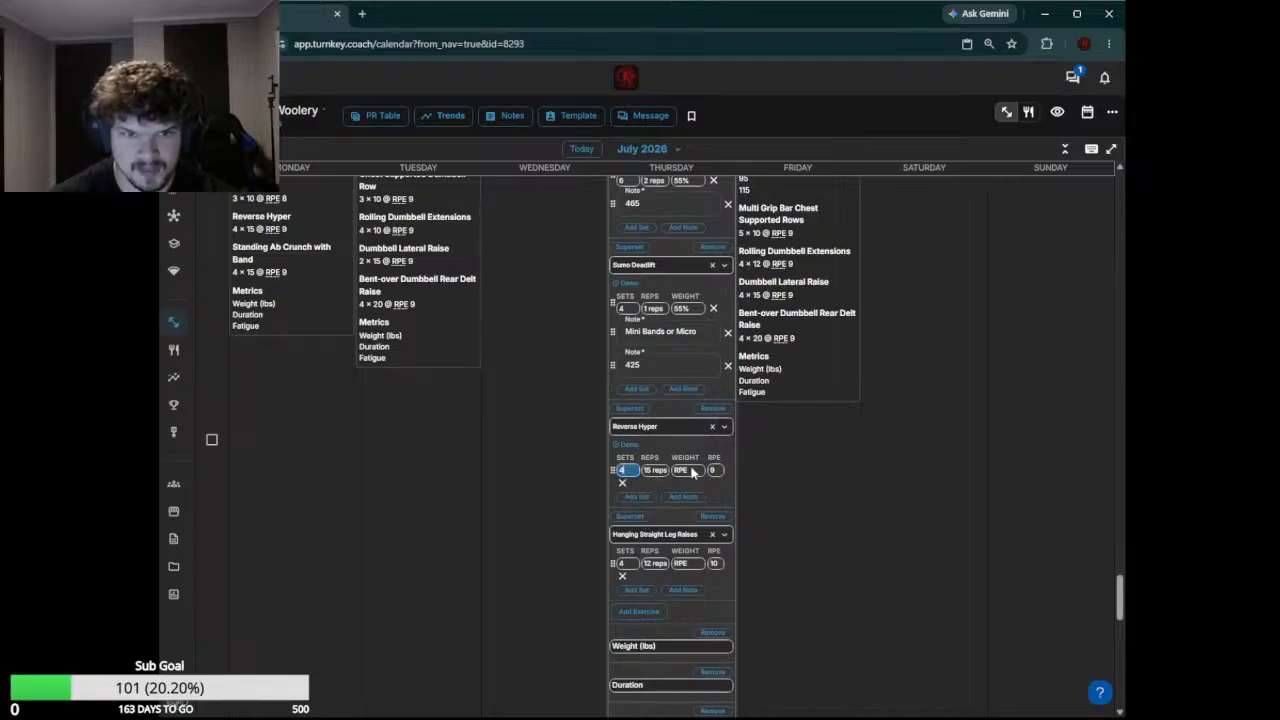
pyautogui.click(690, 471)
pyautogui.write('320')
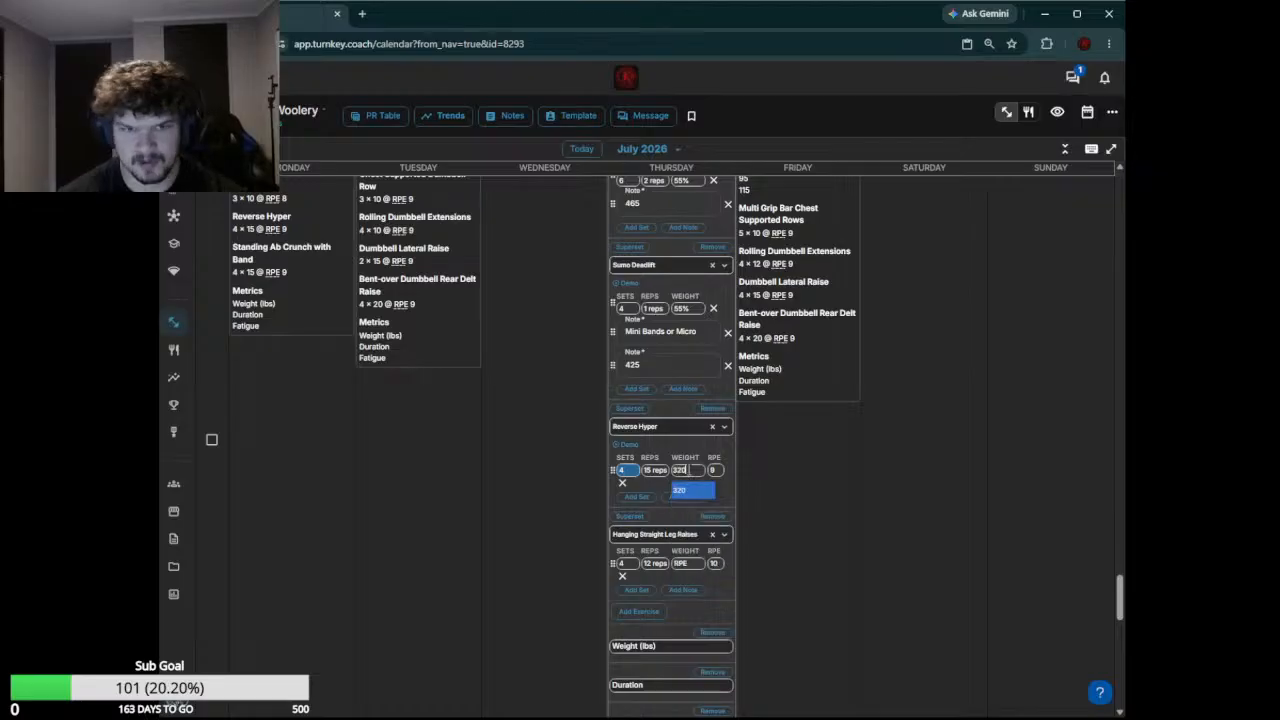
pyautogui.press('Return')
# Save the edited July 23 workout without marking it complete
pyautogui.scroll(-4, 687, 515)
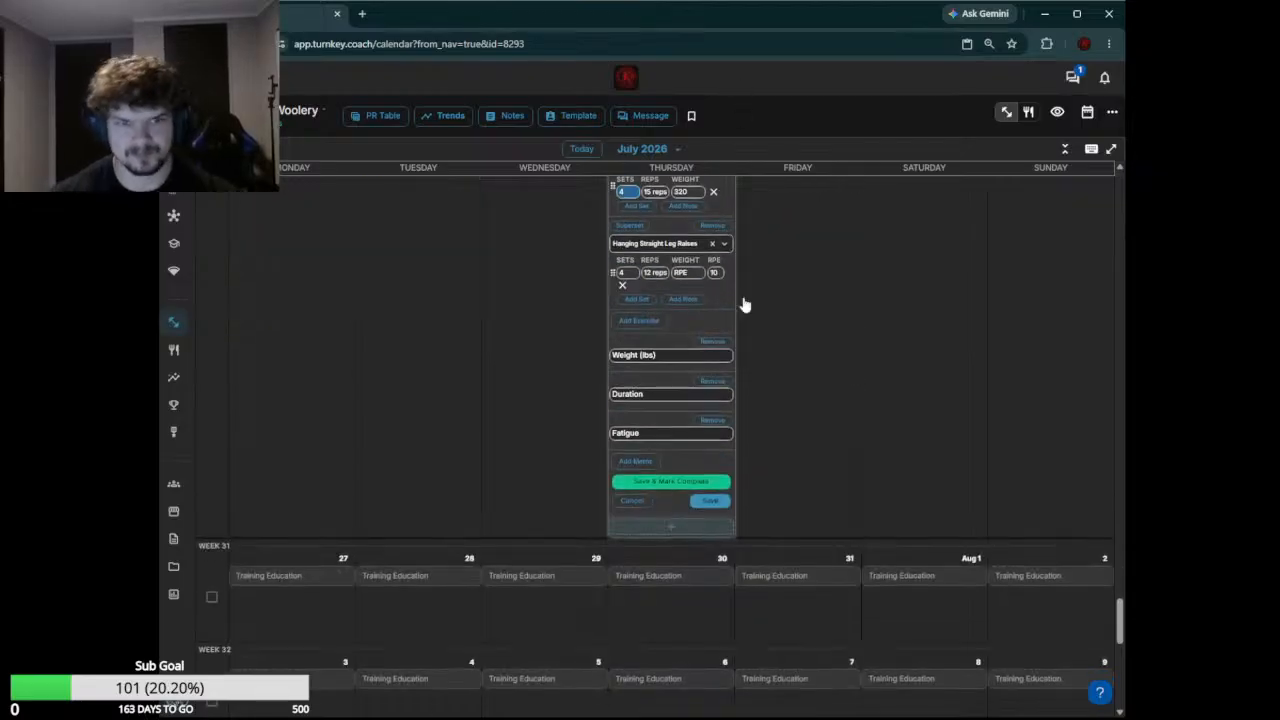
pyautogui.click(710, 501)
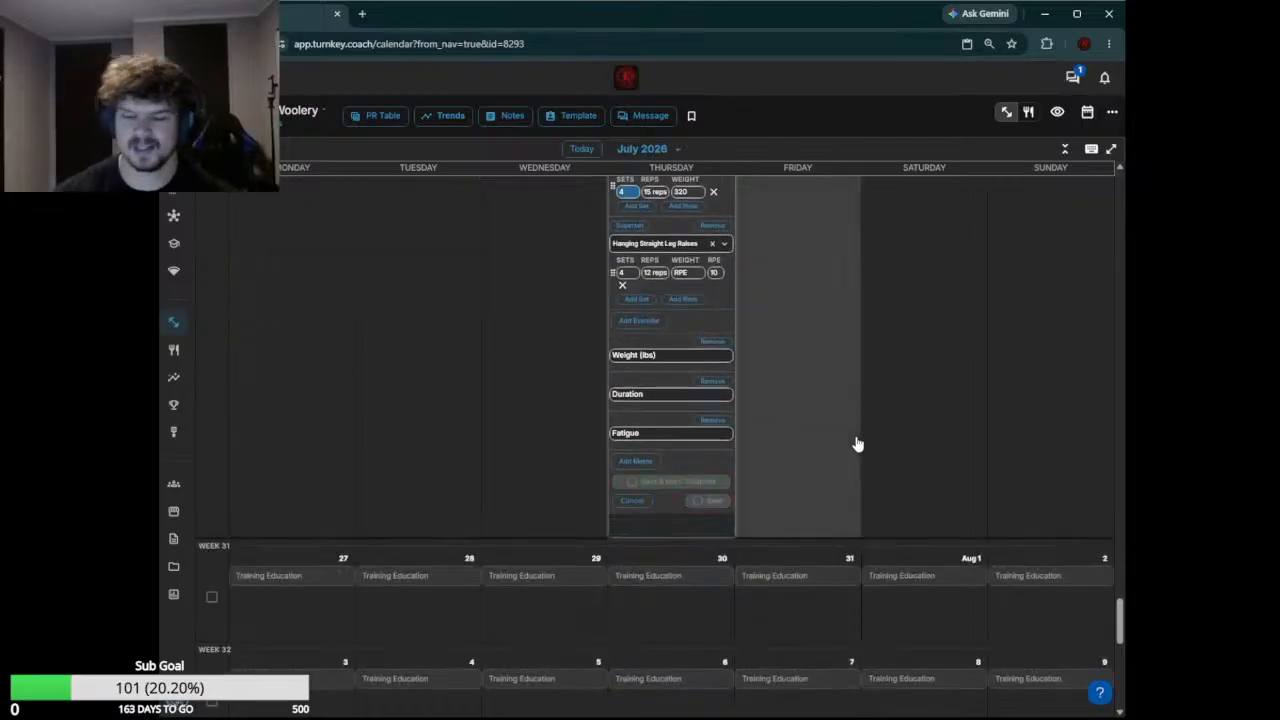
# Edit the July 24 DE UPPER workout and set Speed Bench to 6 sets at a weight of 105
pyautogui.scroll(4, 857, 444)
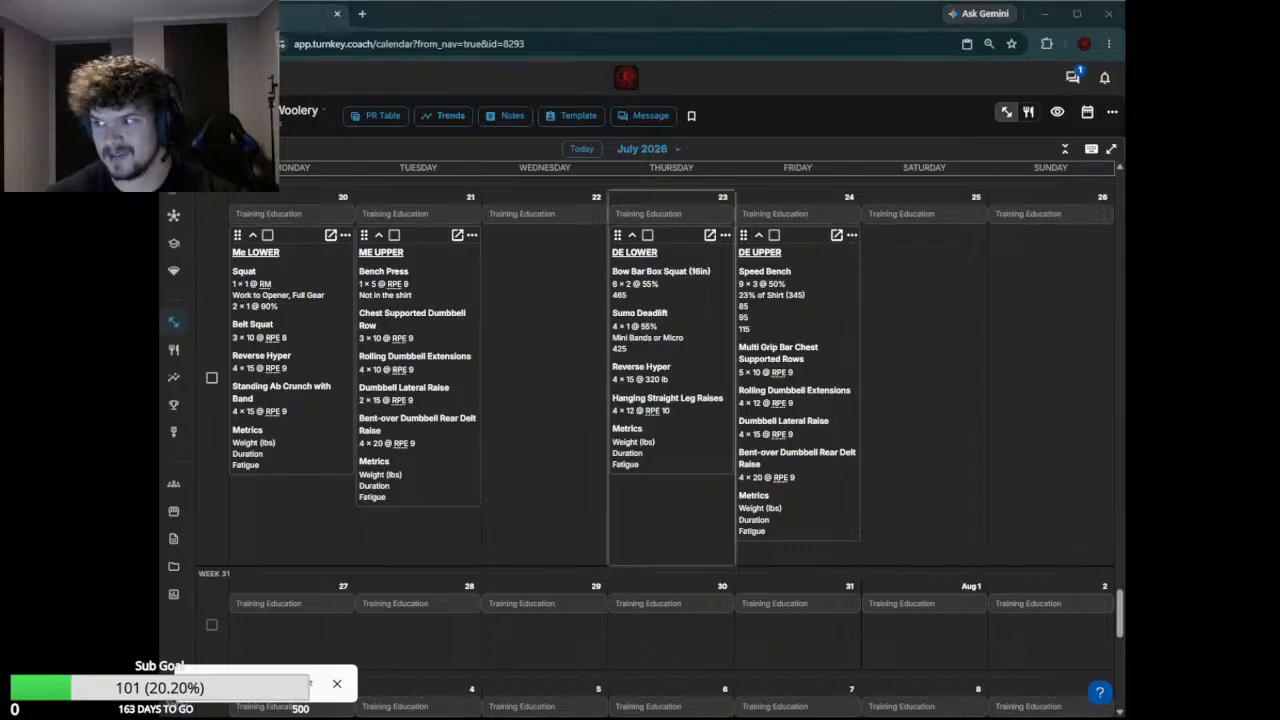
pyautogui.click(819, 289)
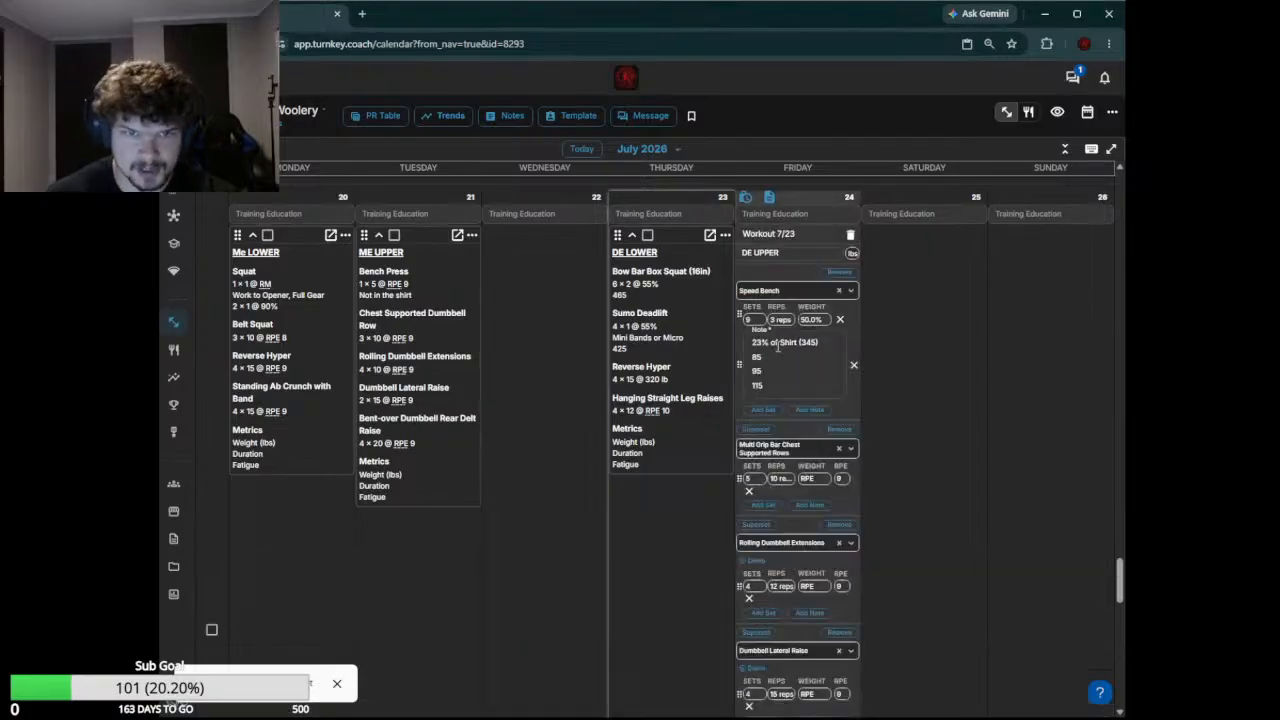
pyautogui.doubleClick(754, 318)
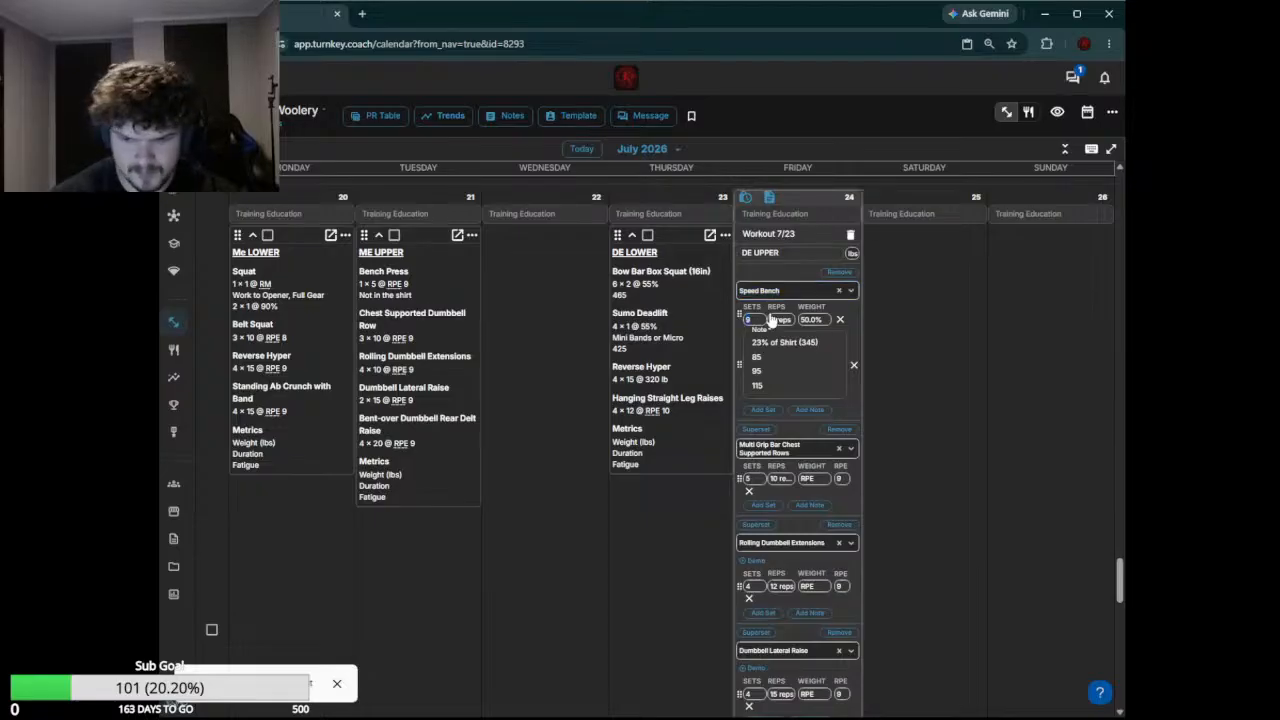
pyautogui.write('6')
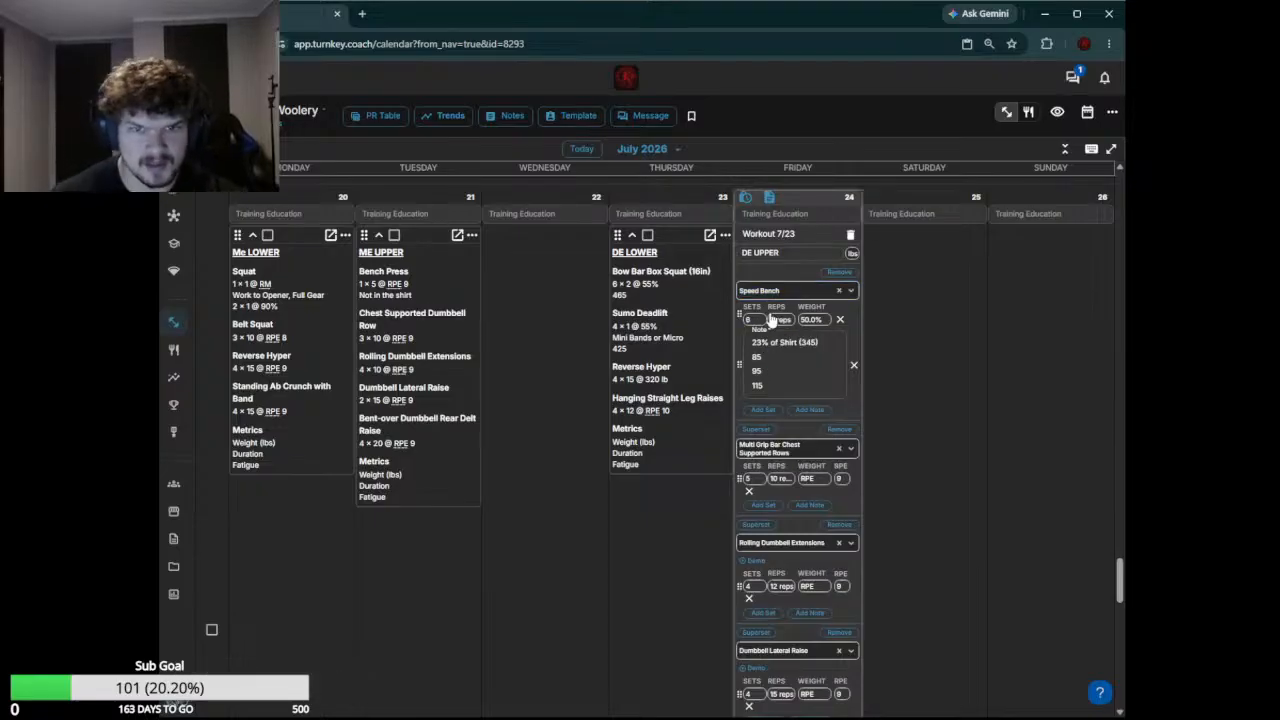
pyautogui.scroll(4, 775, 330)
pyautogui.scroll(-4, 794, 457)
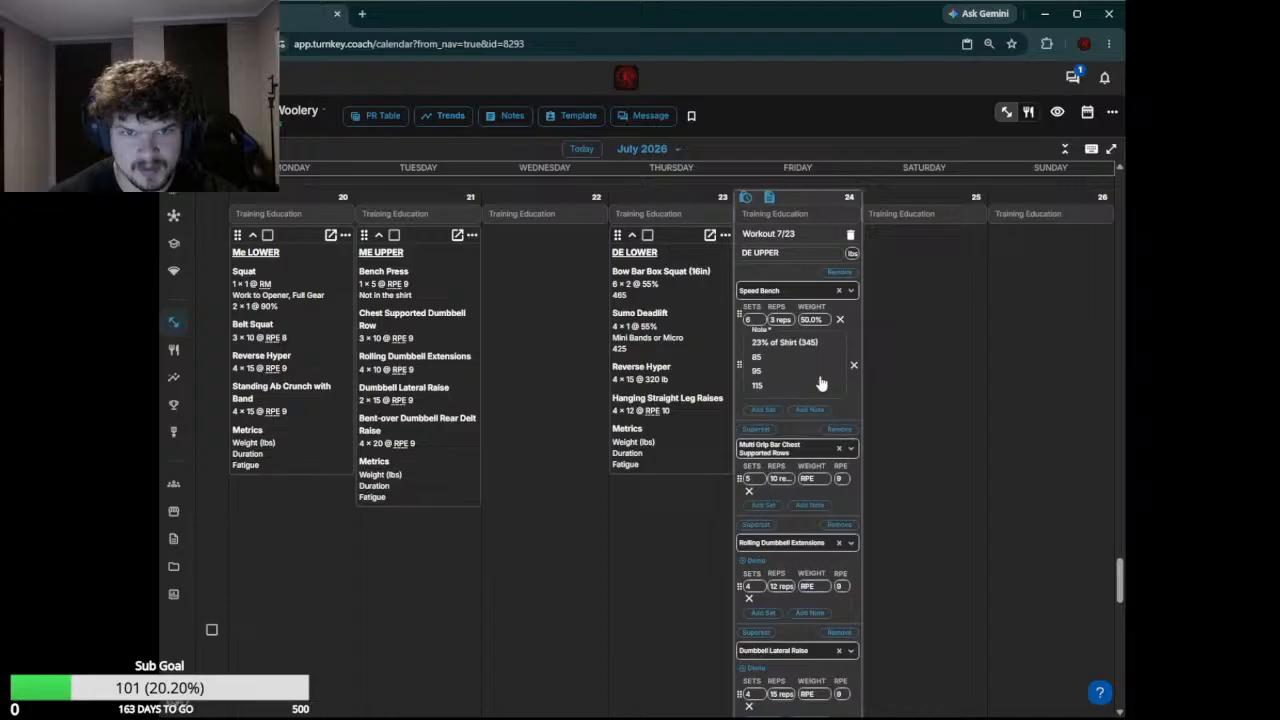
pyautogui.click(813, 318)
pyautogui.write('105')
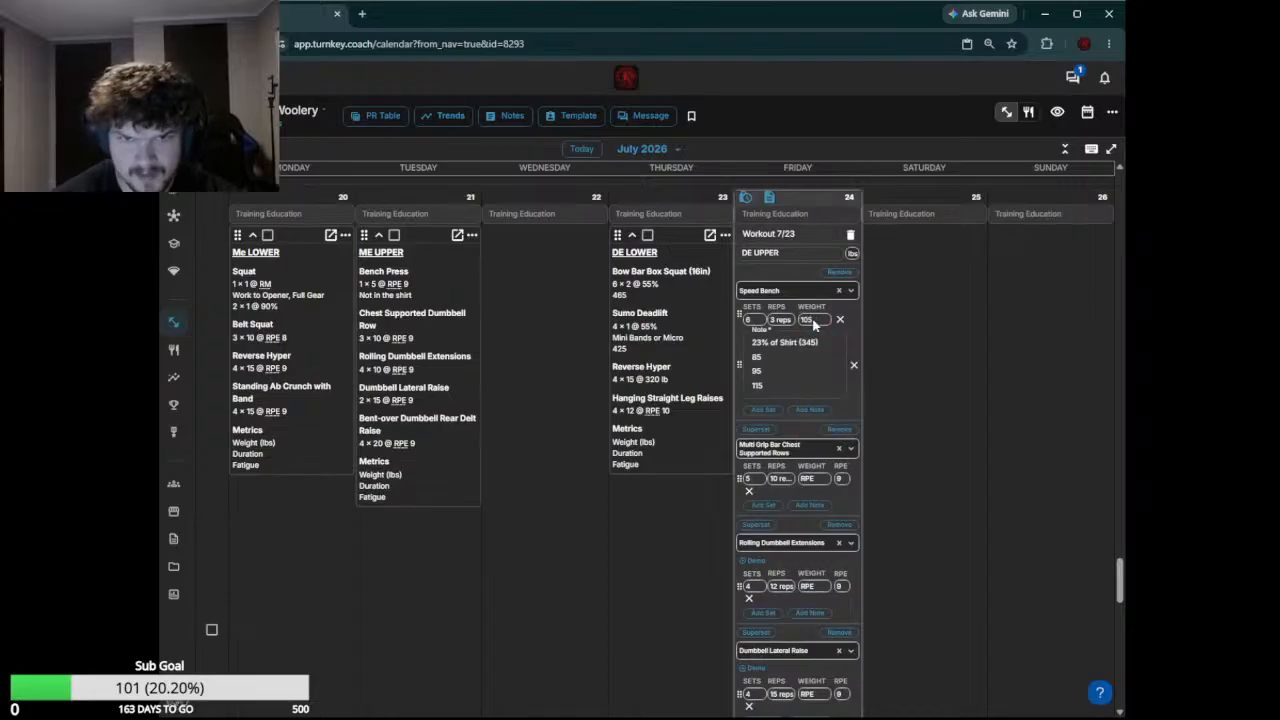
# Clear the text of the Speed Bench note and remove the note from the exercise
pyautogui.moveTo(769, 384); pyautogui.dragTo(746, 339)
pyautogui.press('BackSpace')
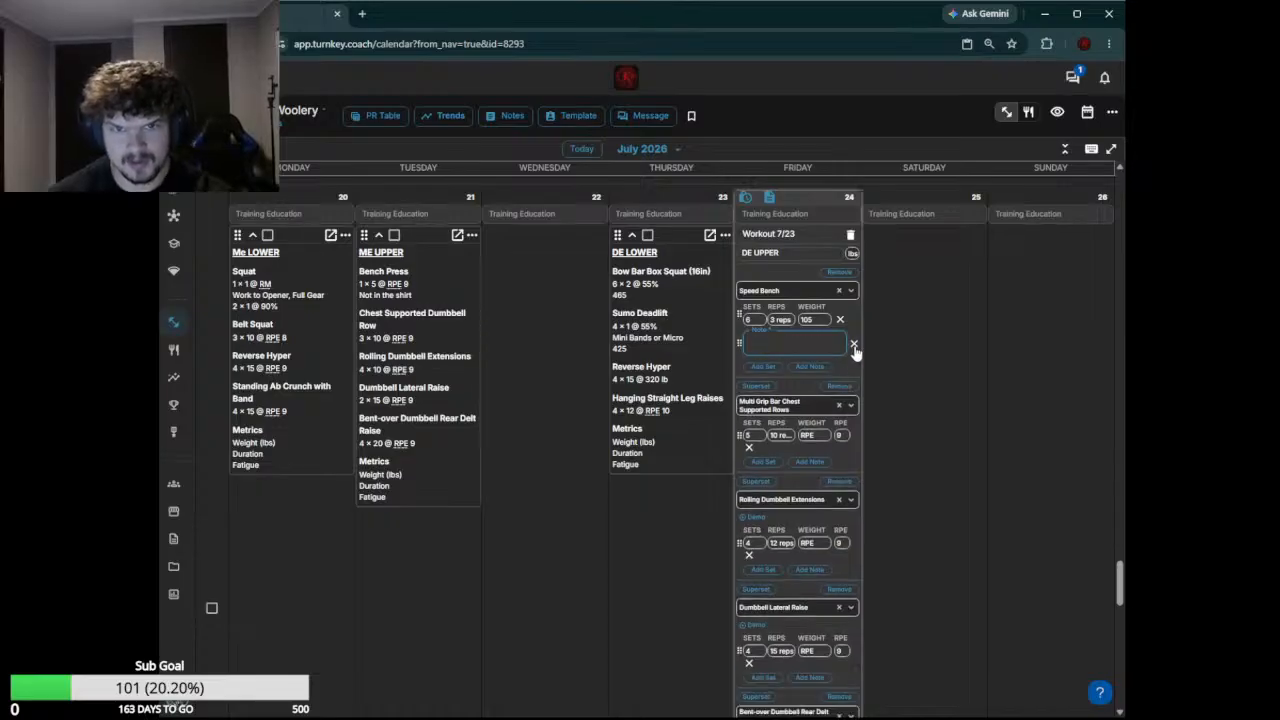
pyautogui.click(853, 343)
# Review the remaining July 24 exercises against the week's other workouts and save the workout without marking it complete
pyautogui.scroll(5, 803, 420)
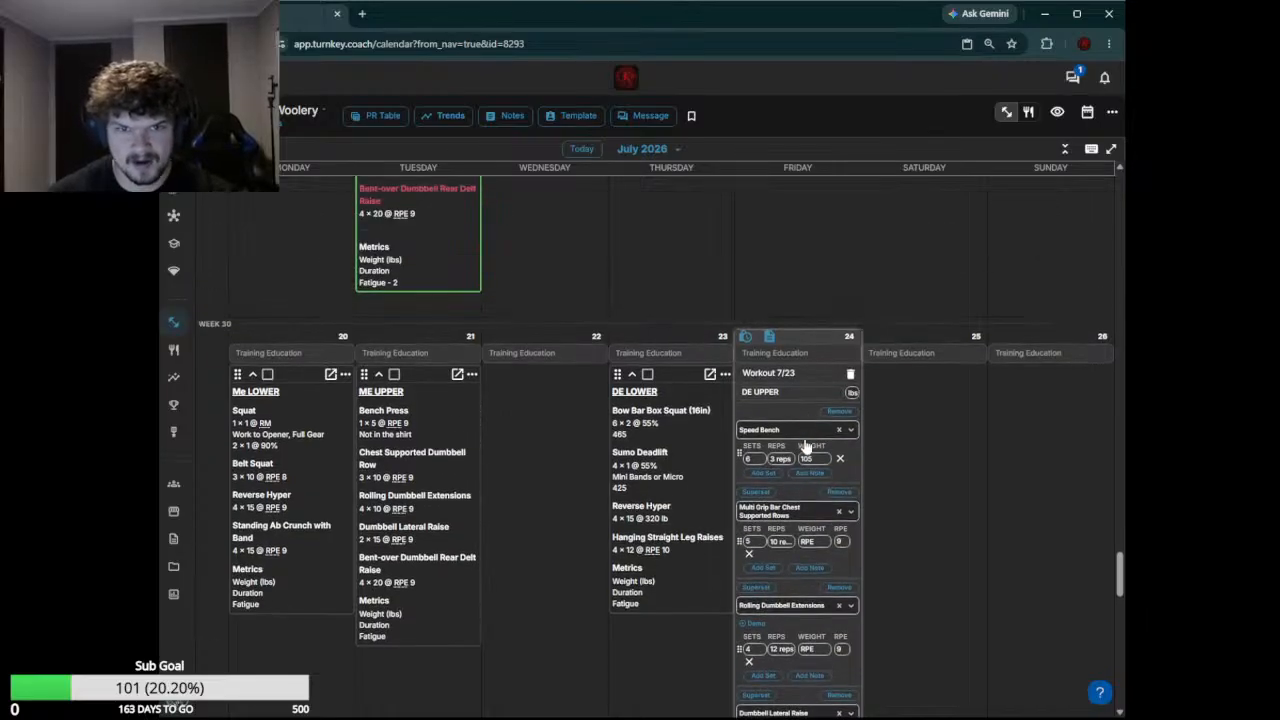
pyautogui.scroll(-6, 841, 258)
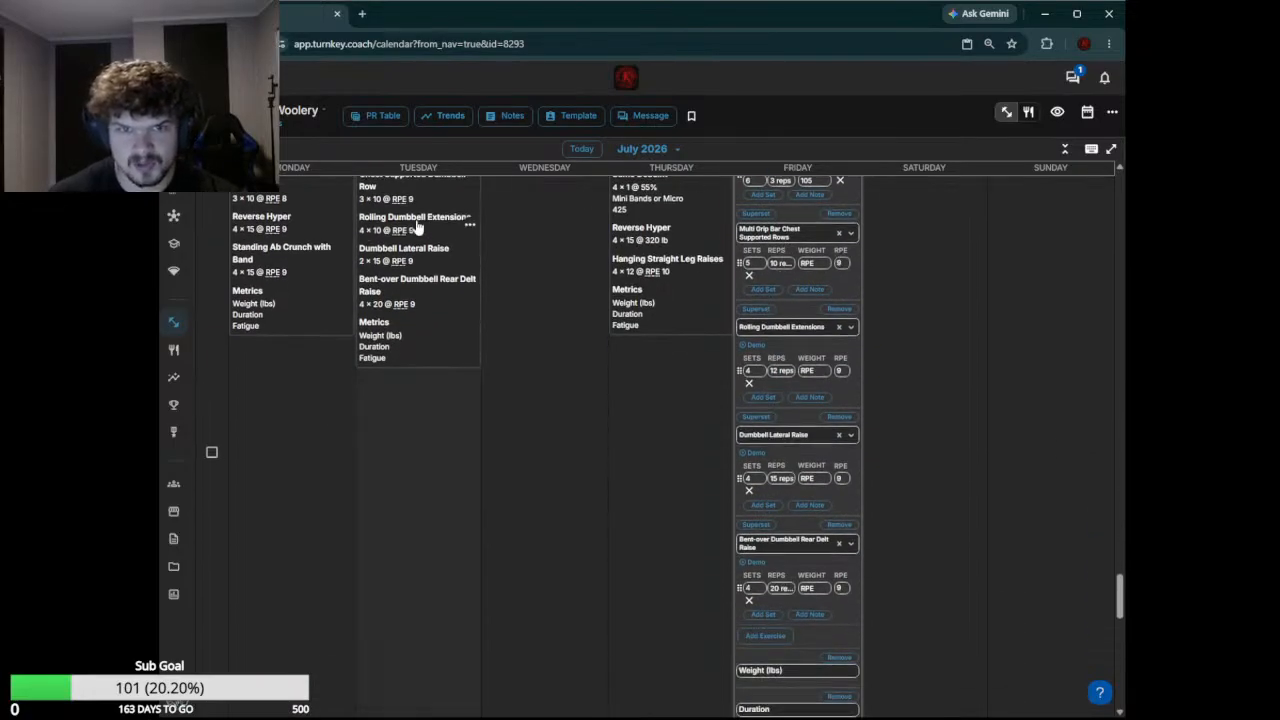
pyautogui.scroll(2, 768, 288)
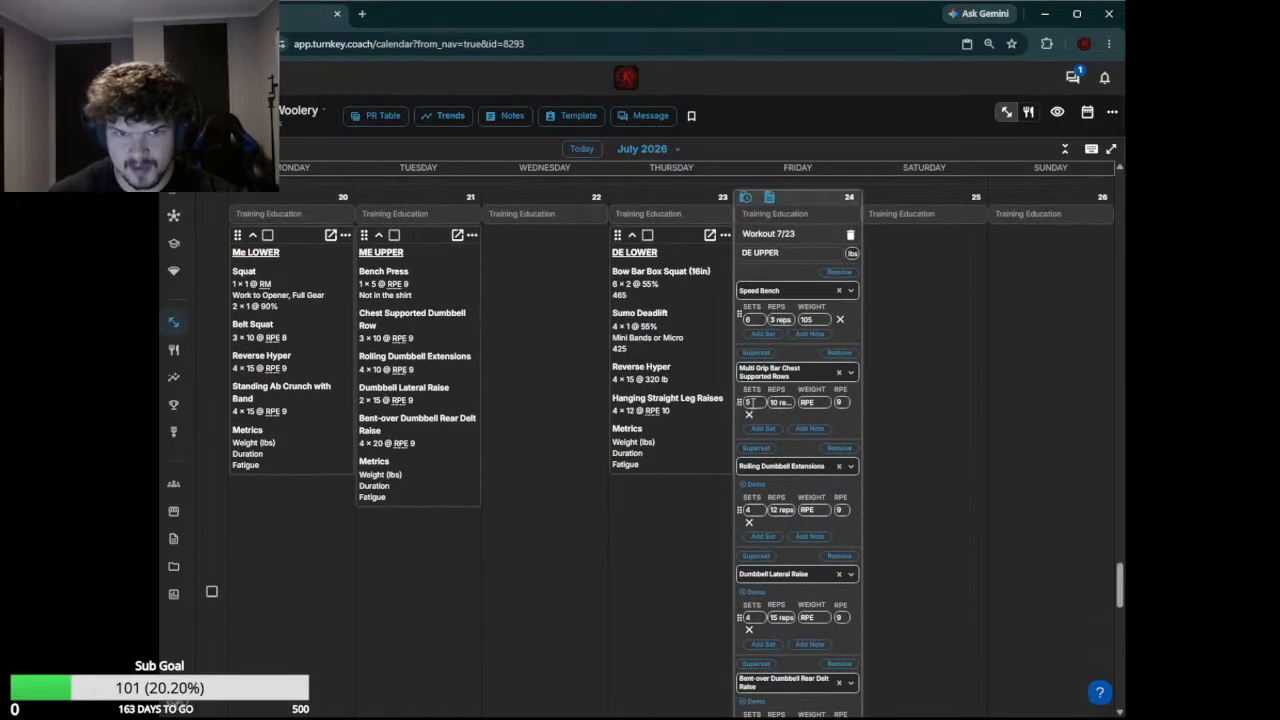
pyautogui.scroll(-2, 775, 390)
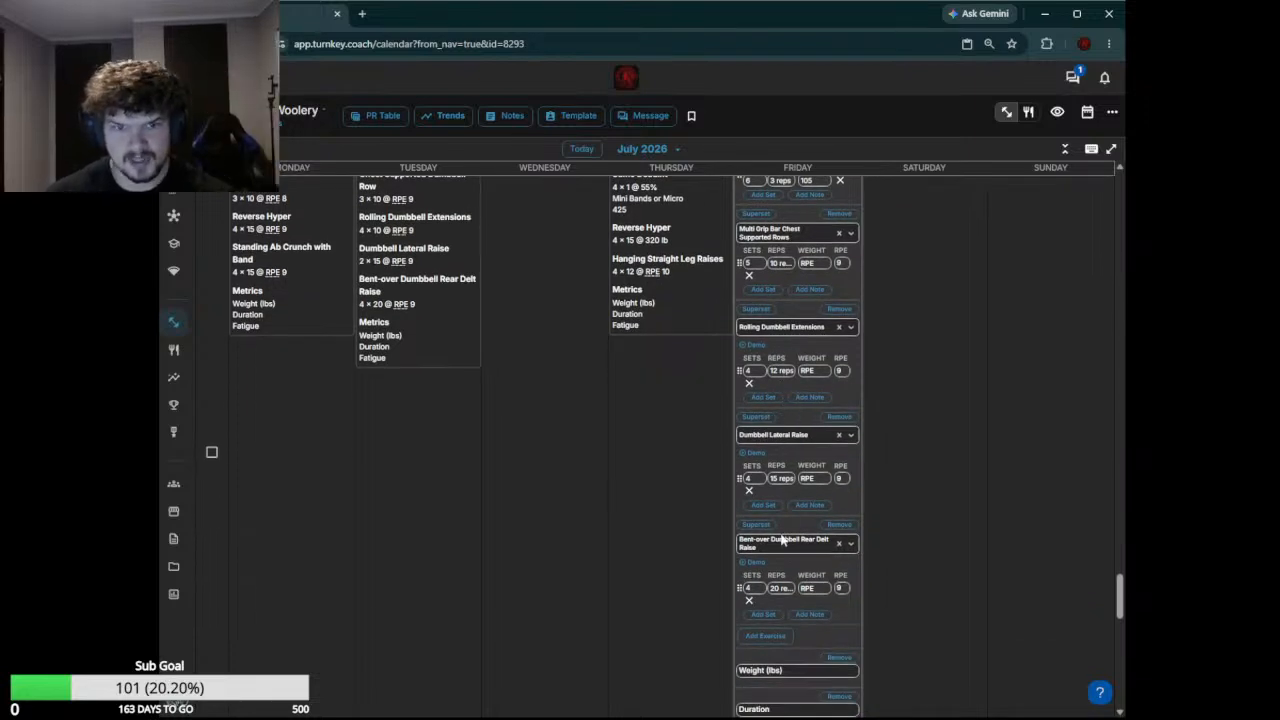
pyautogui.scroll(-4, 810, 402)
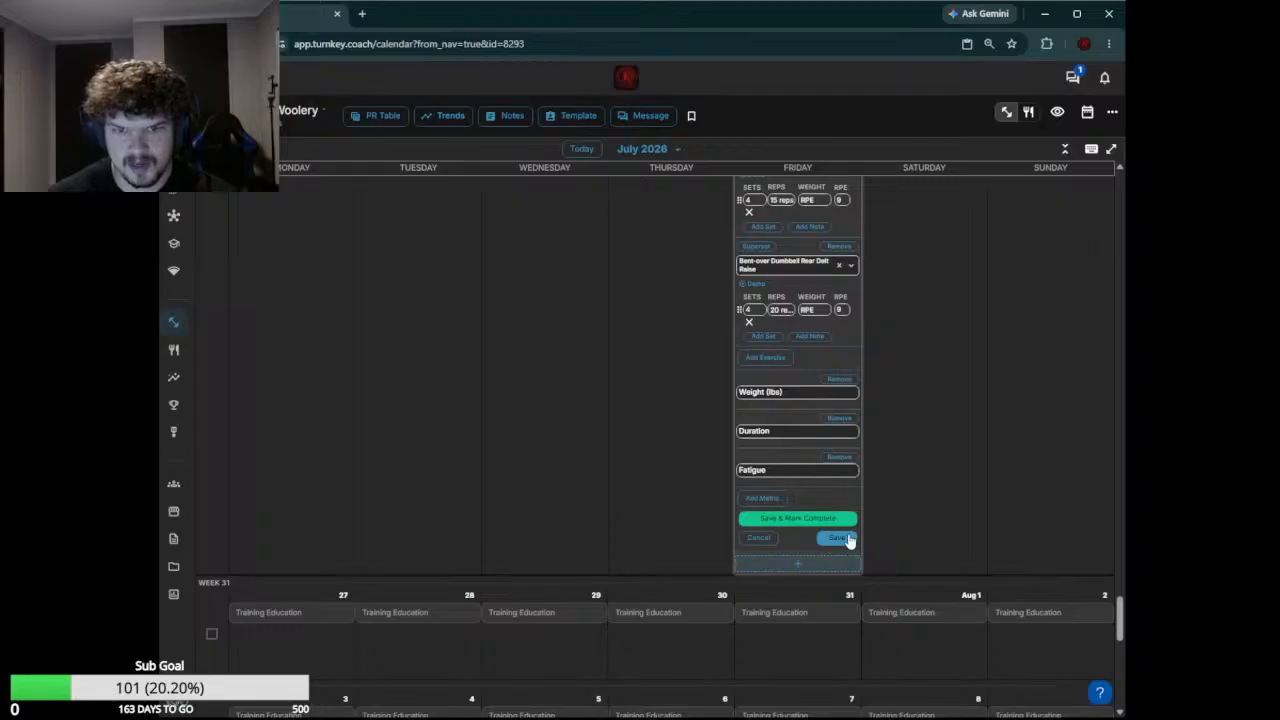
pyautogui.click(845, 539)
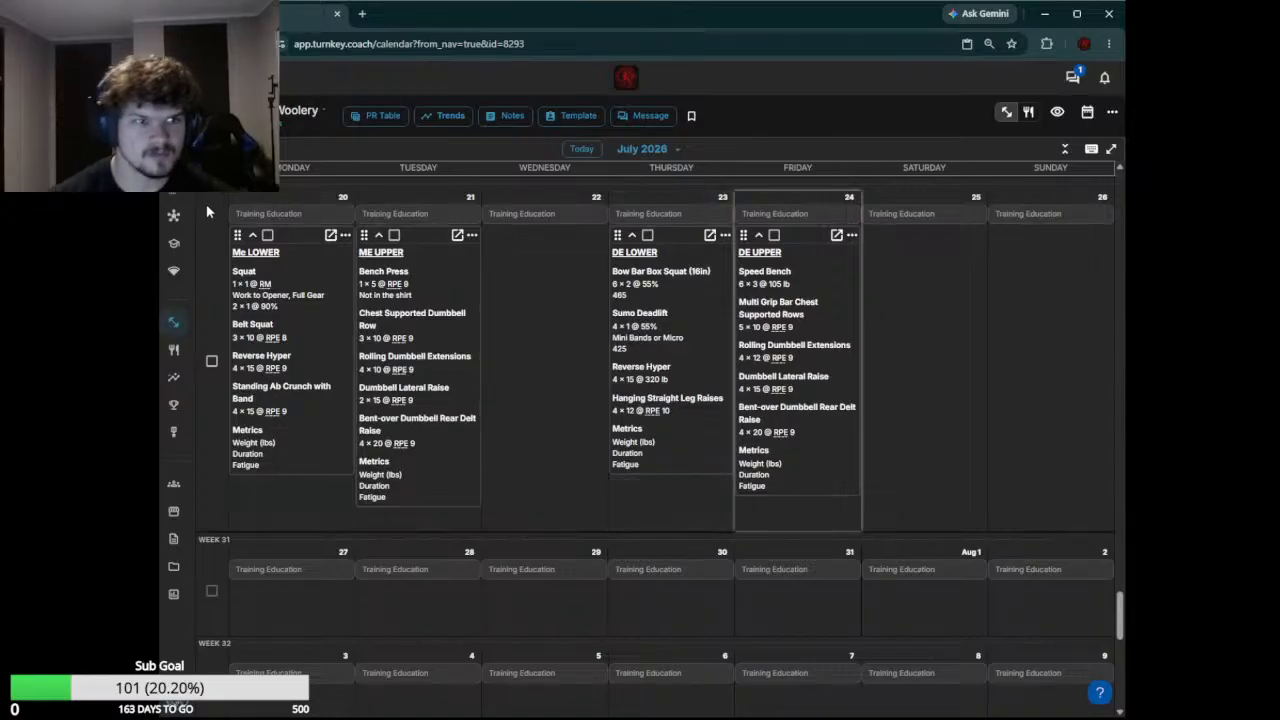
# Leave the client's calendar and open the account's exercise list
pyautogui.scroll(-3, 414, 471)
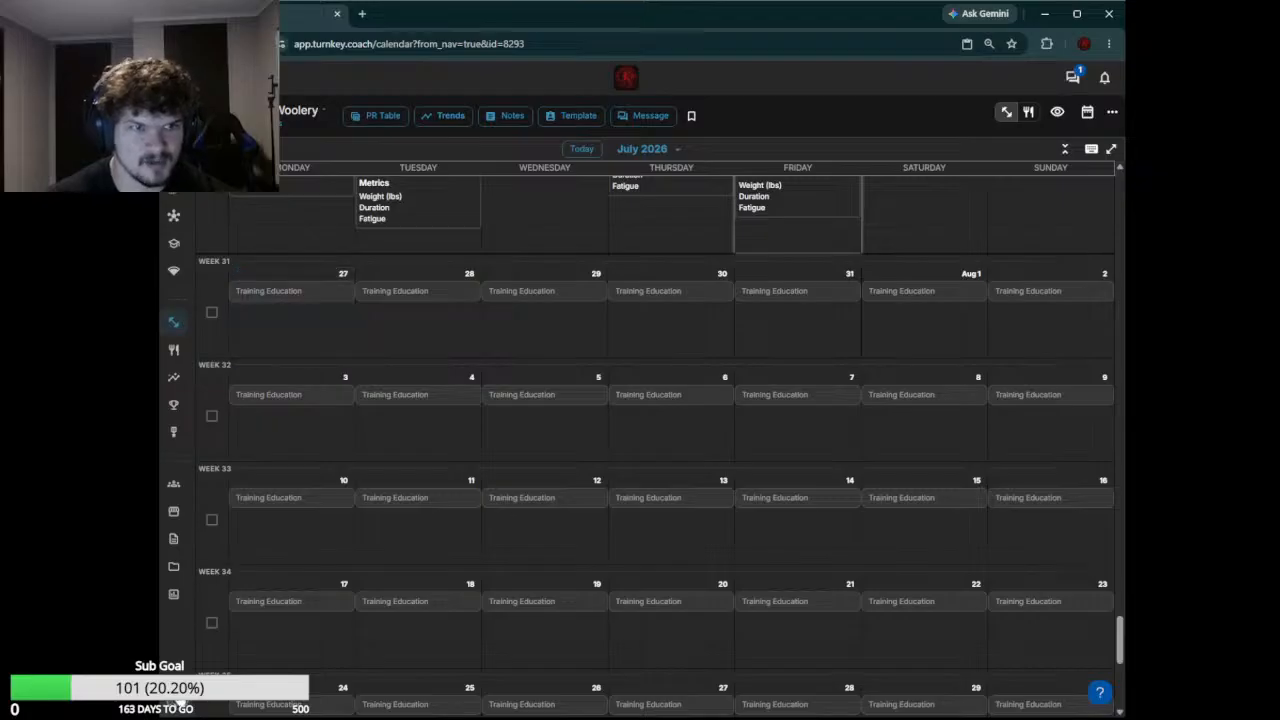
pyautogui.click(180, 704)
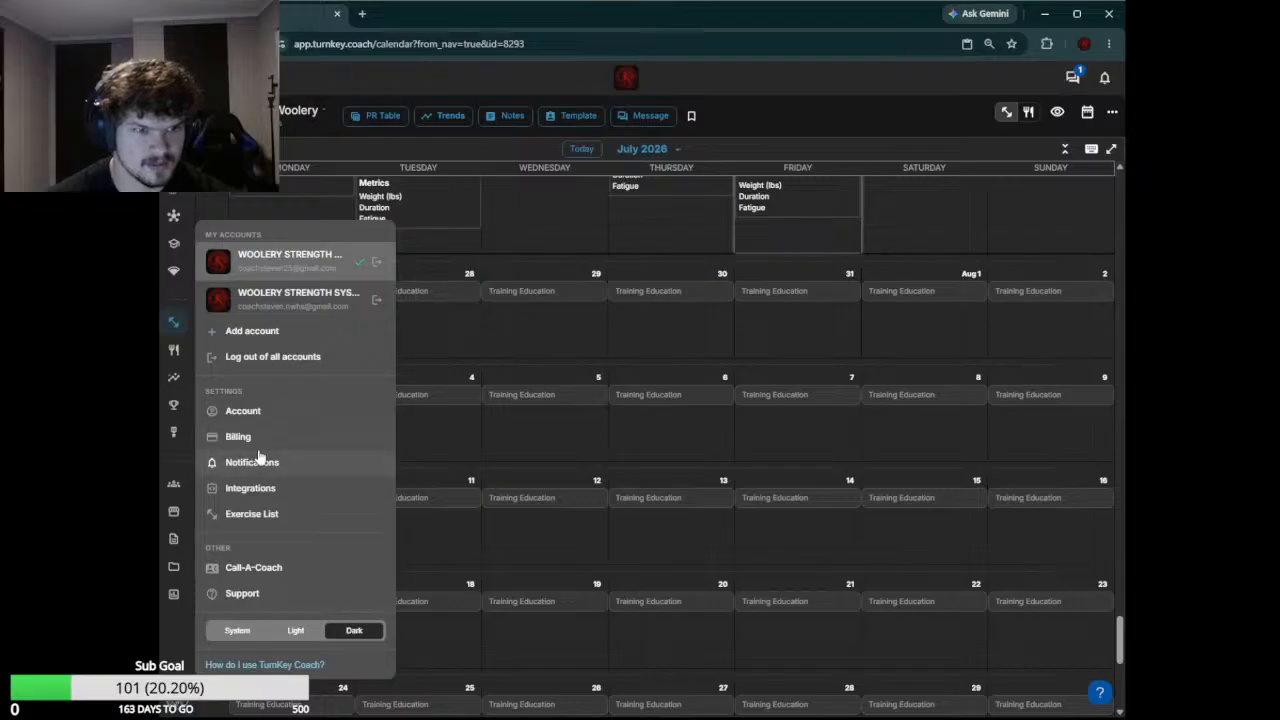
pyautogui.click(466, 476)
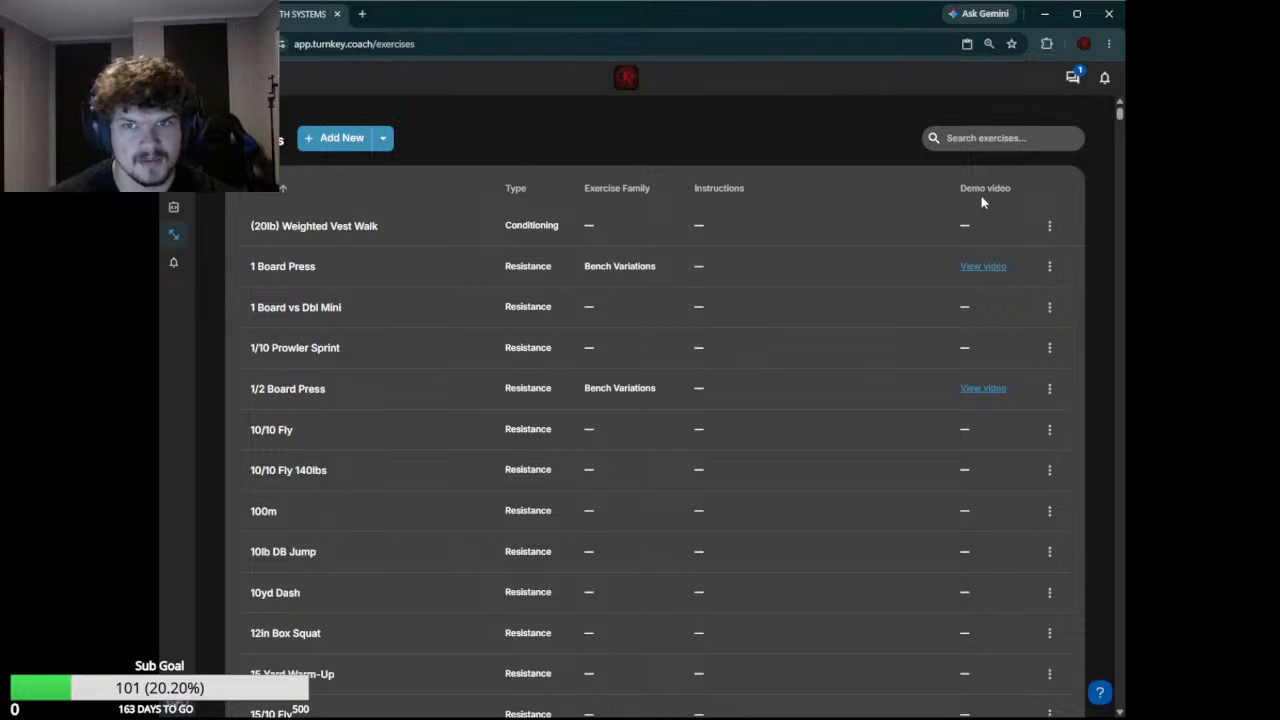
# Search the exercise list for "FAMI" and maximize the browser window
pyautogui.click(383, 146)
pyautogui.click(467, 136)
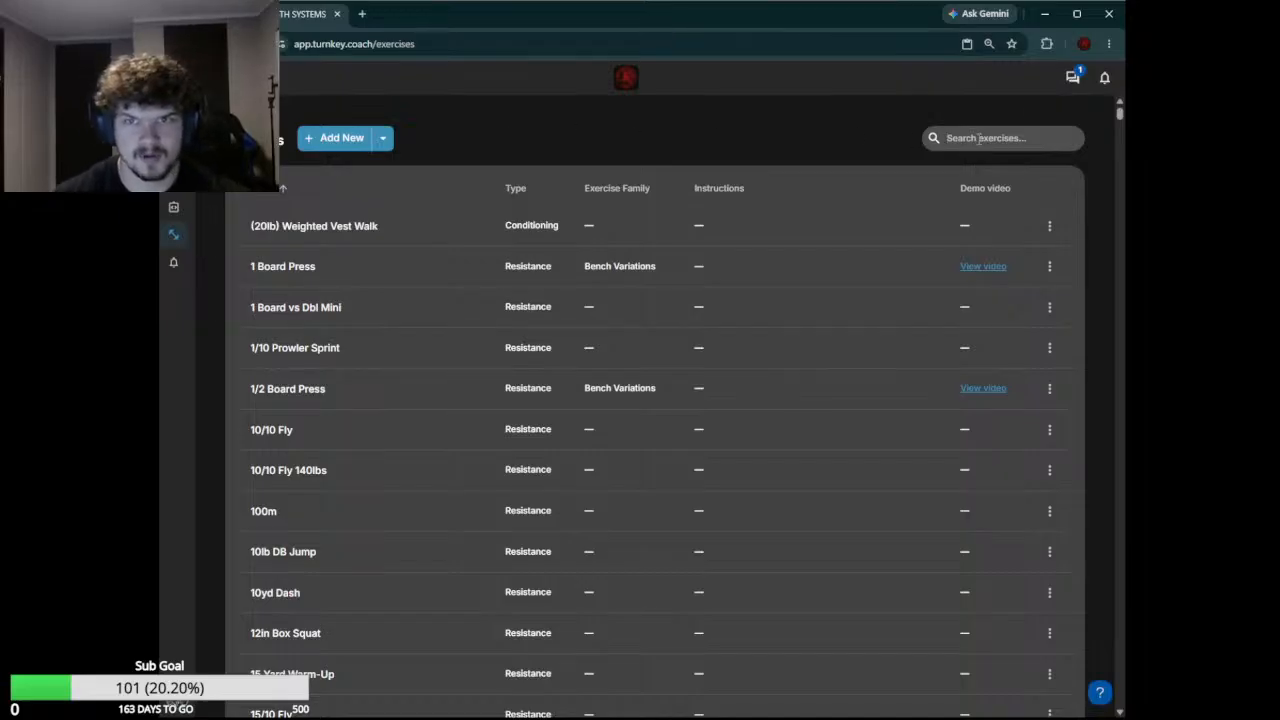
pyautogui.write('FAMI')
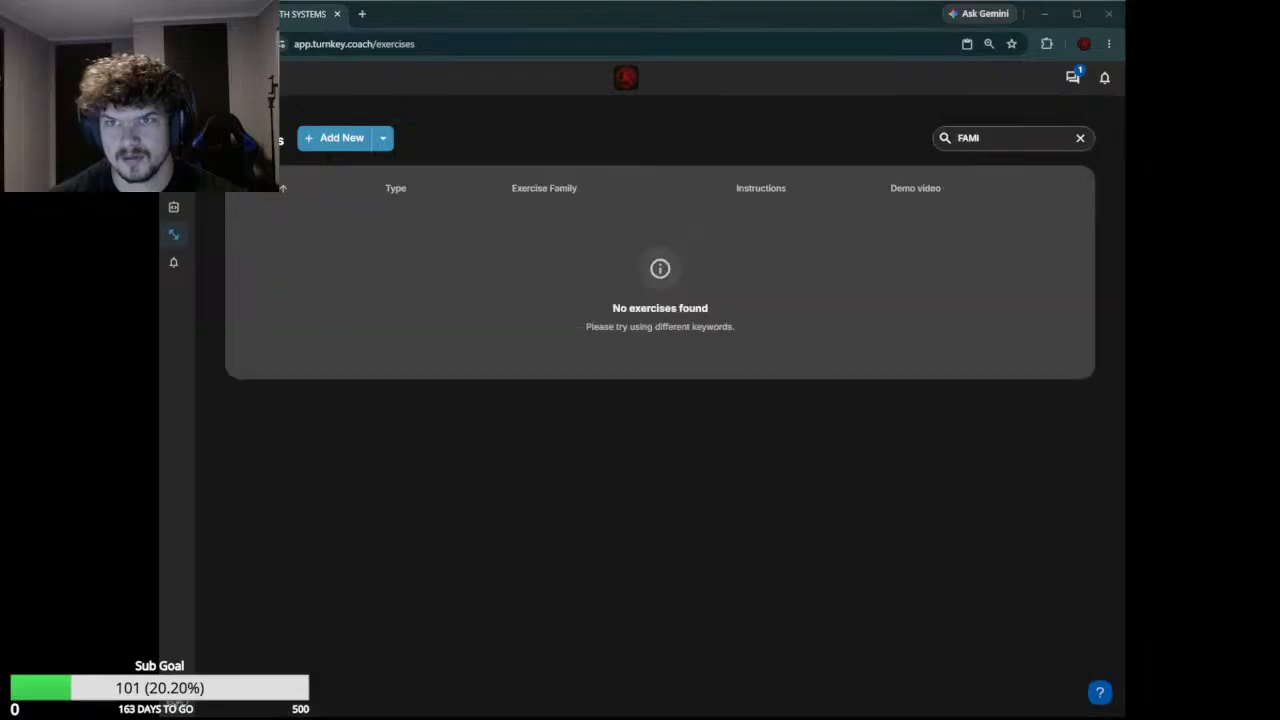
pyautogui.click(1076, 13)
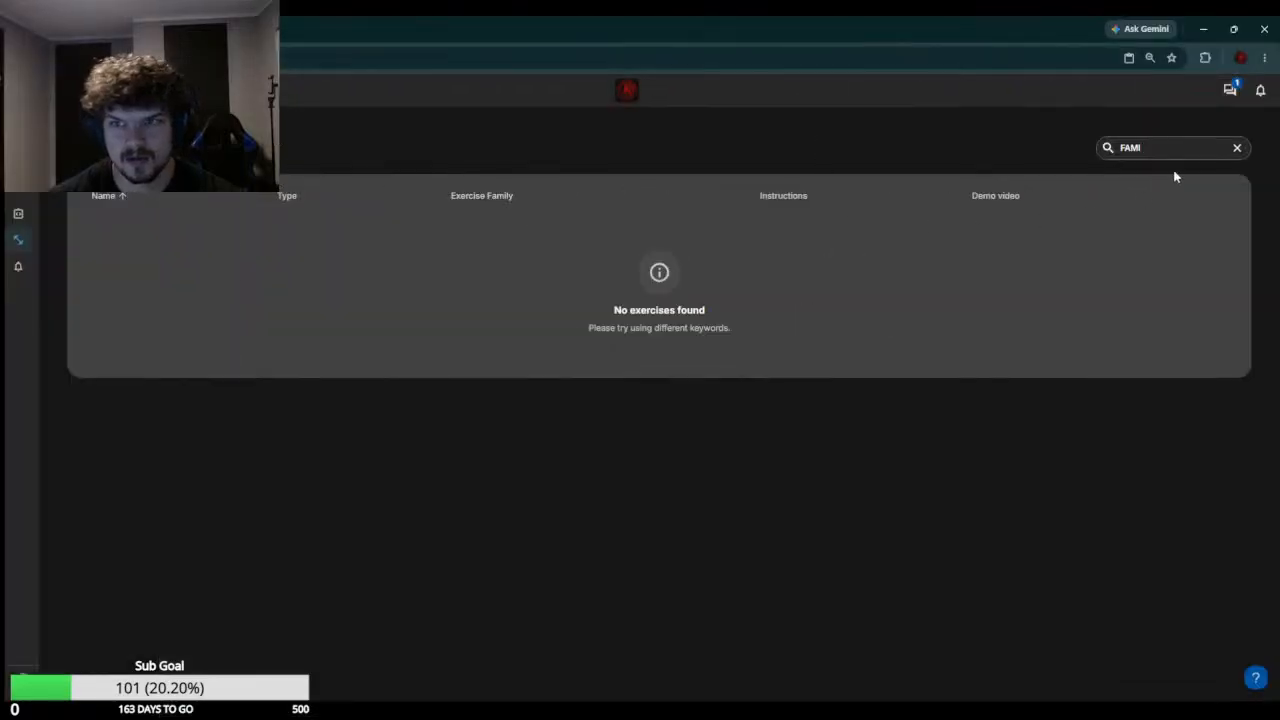
# Repeat the exercise search with "Fami" and clear the search to list all exercises again
pyautogui.press('BackSpace')
pyautogui.press('BackSpace')
pyautogui.press('BackSpace')
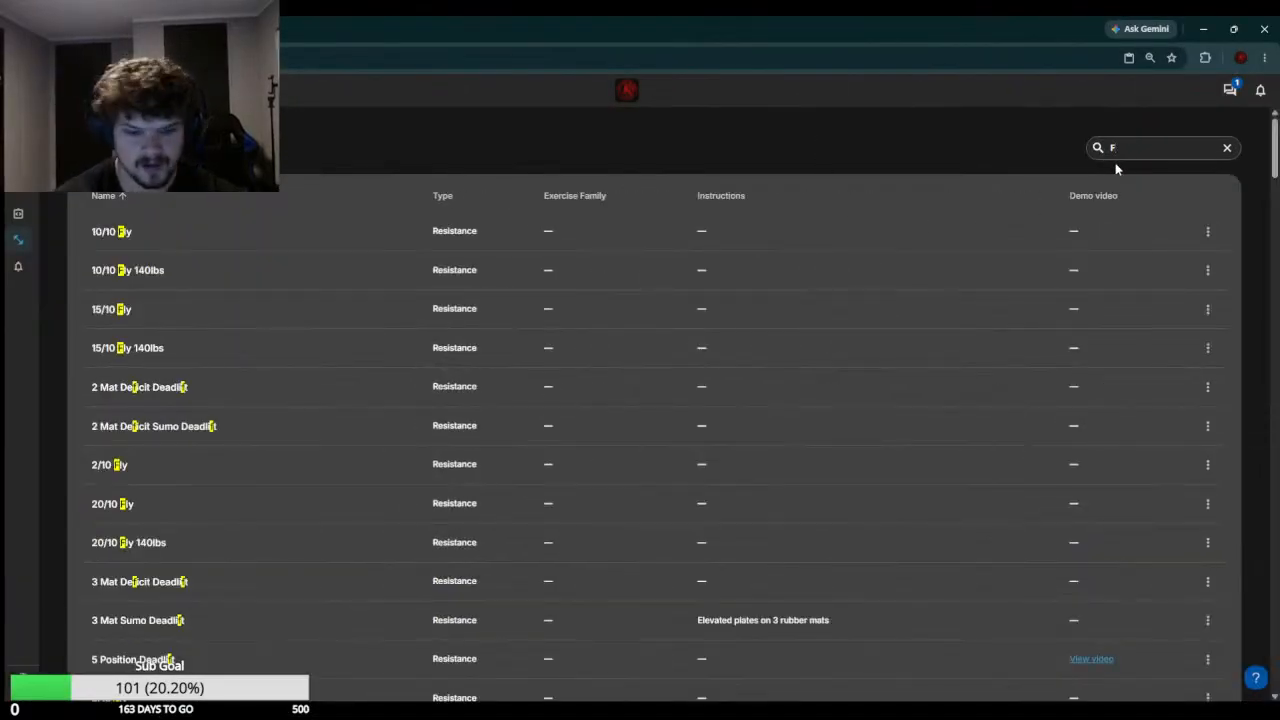
pyautogui.write('a')
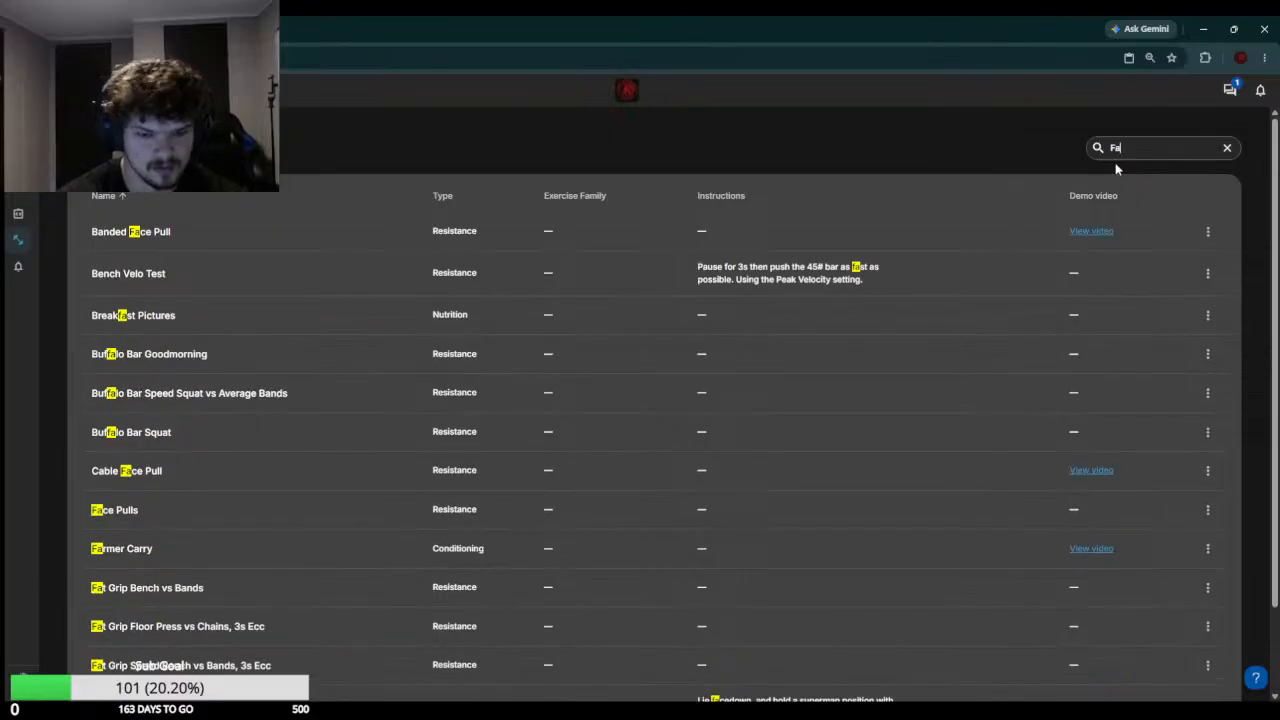
pyautogui.write('mi')
pyautogui.press('BackSpace')
pyautogui.press('BackSpace')
pyautogui.press('BackSpace')
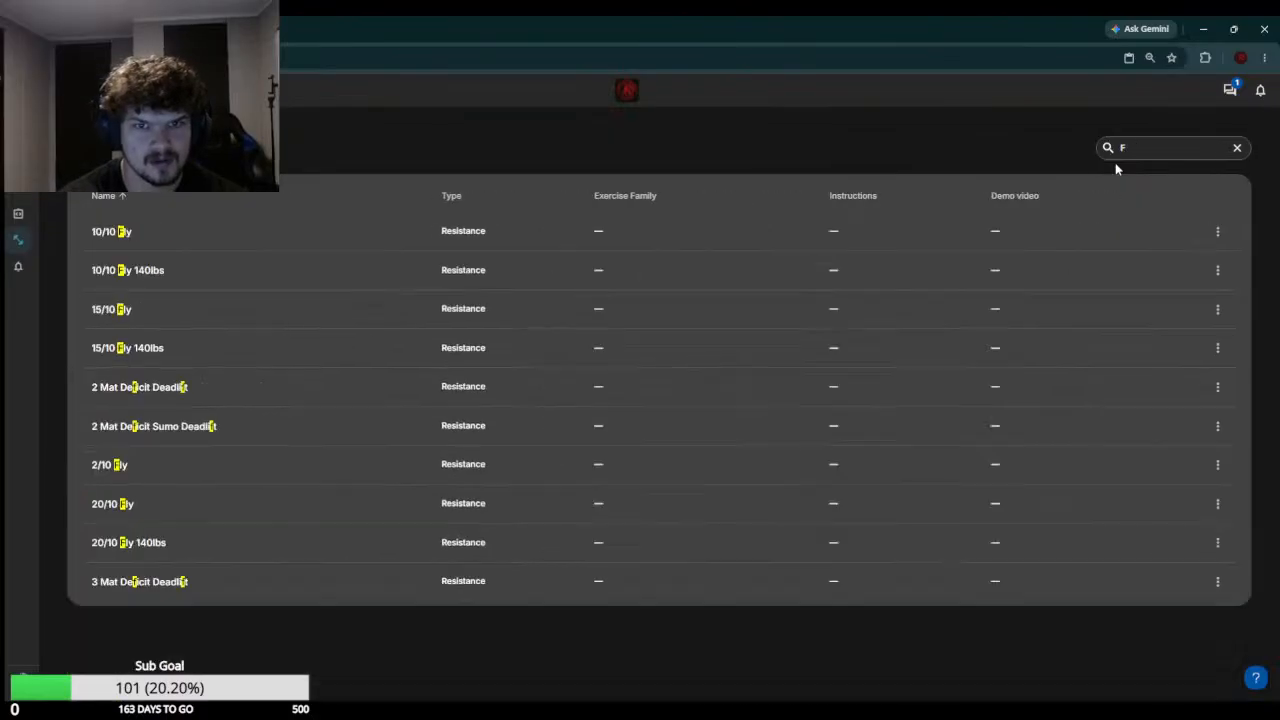
pyautogui.press('BackSpace')
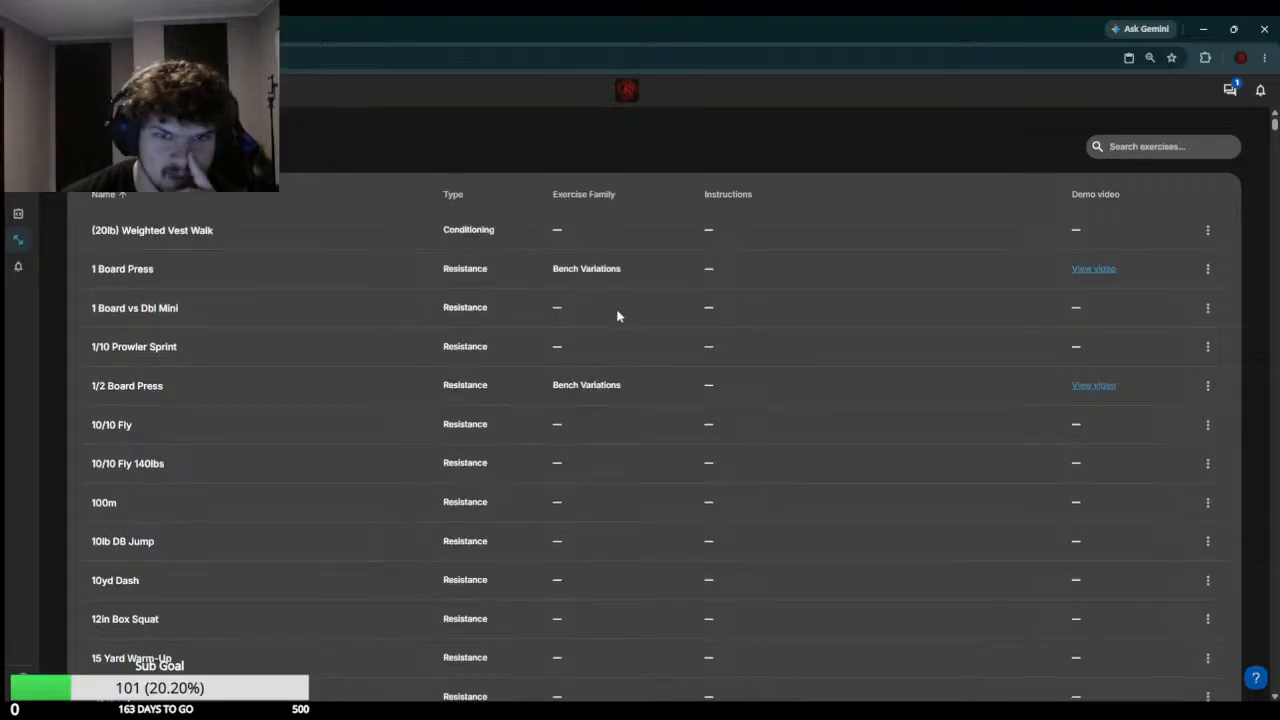
# Browse the full exercise list and examine which exercises have an exercise family assigned
pyautogui.scroll(-5, 609, 312)
pyautogui.scroll(-15, 604, 324)
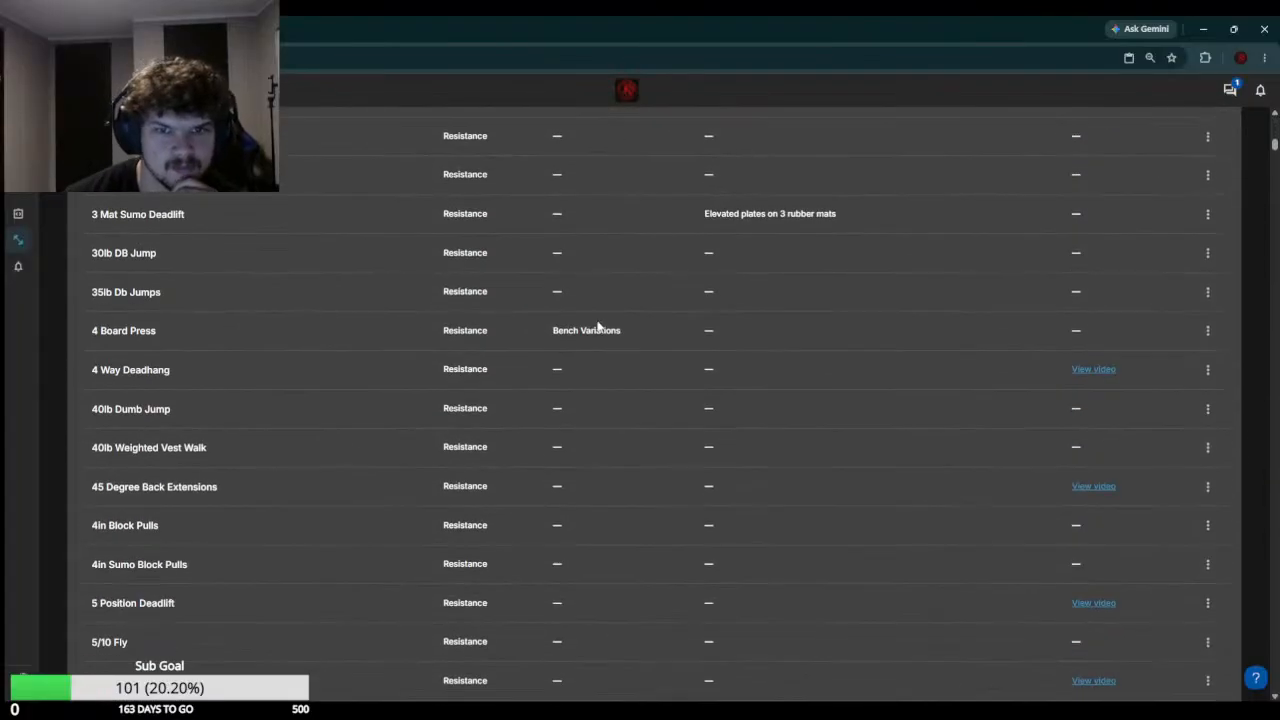
pyautogui.scroll(-5, 586, 343)
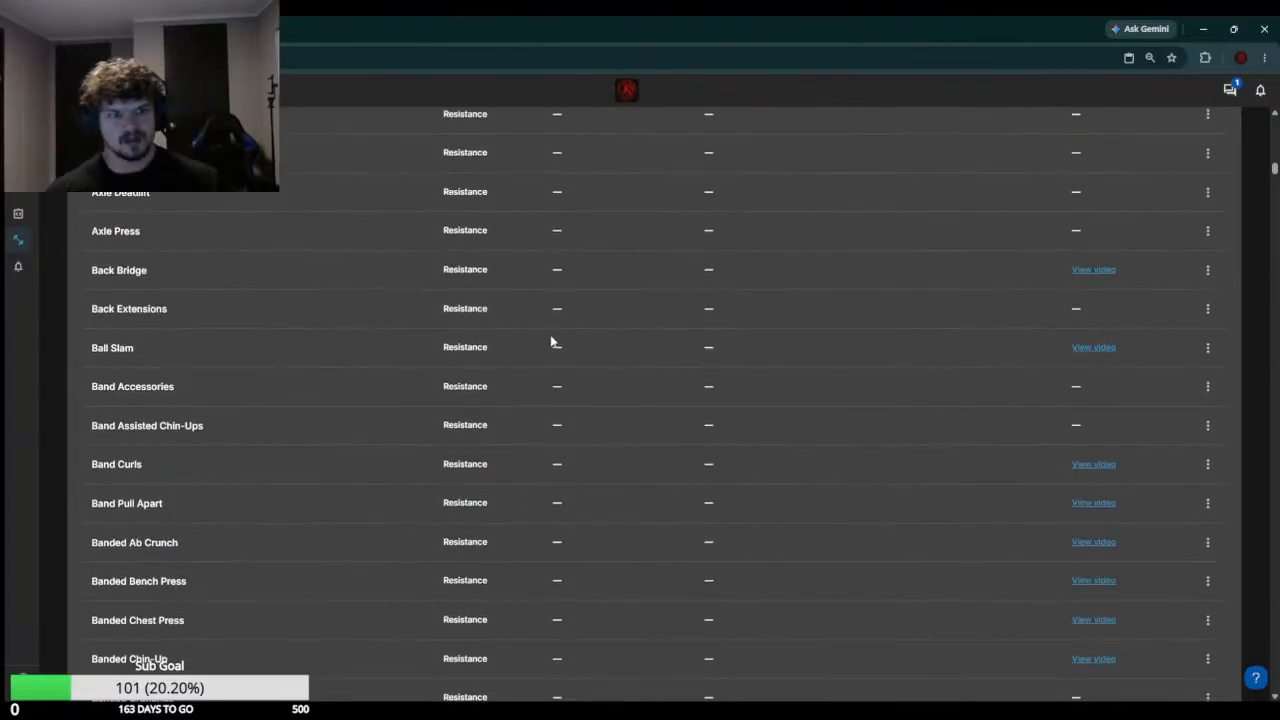
pyautogui.scroll(5, 551, 342)
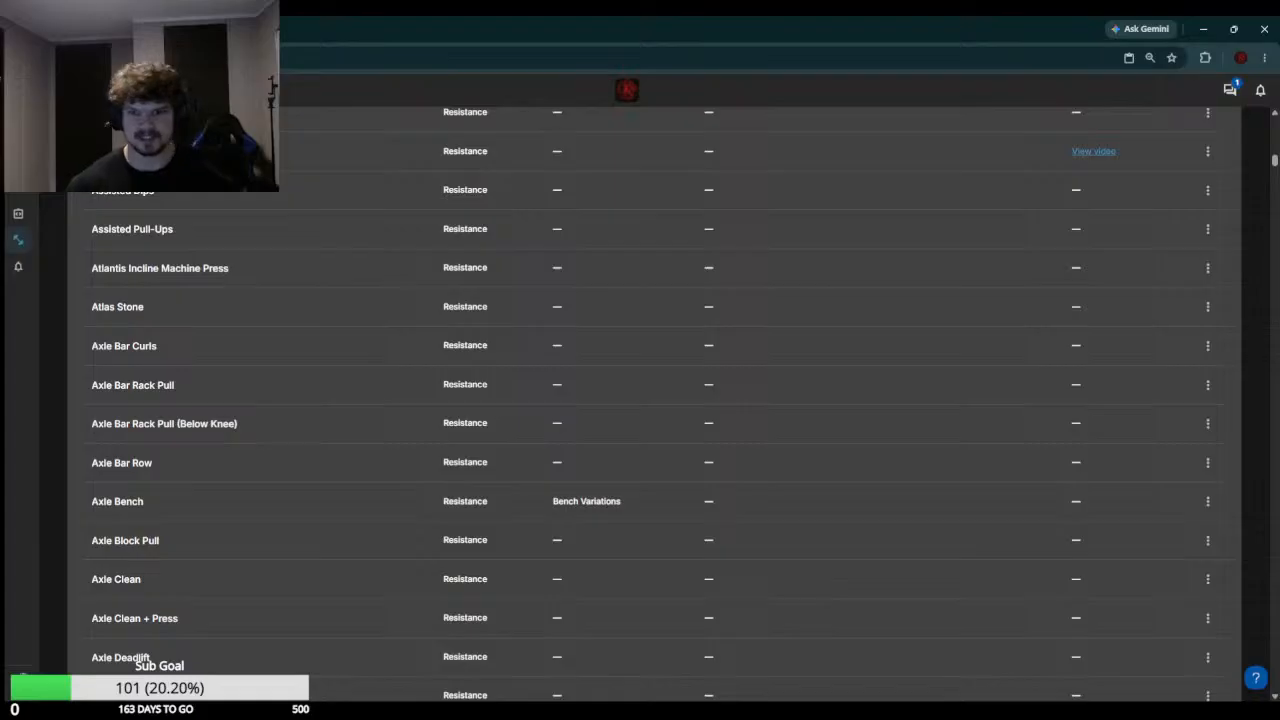
pyautogui.scroll(-2, 669, 351)
pyautogui.scroll(10, 617, 357)
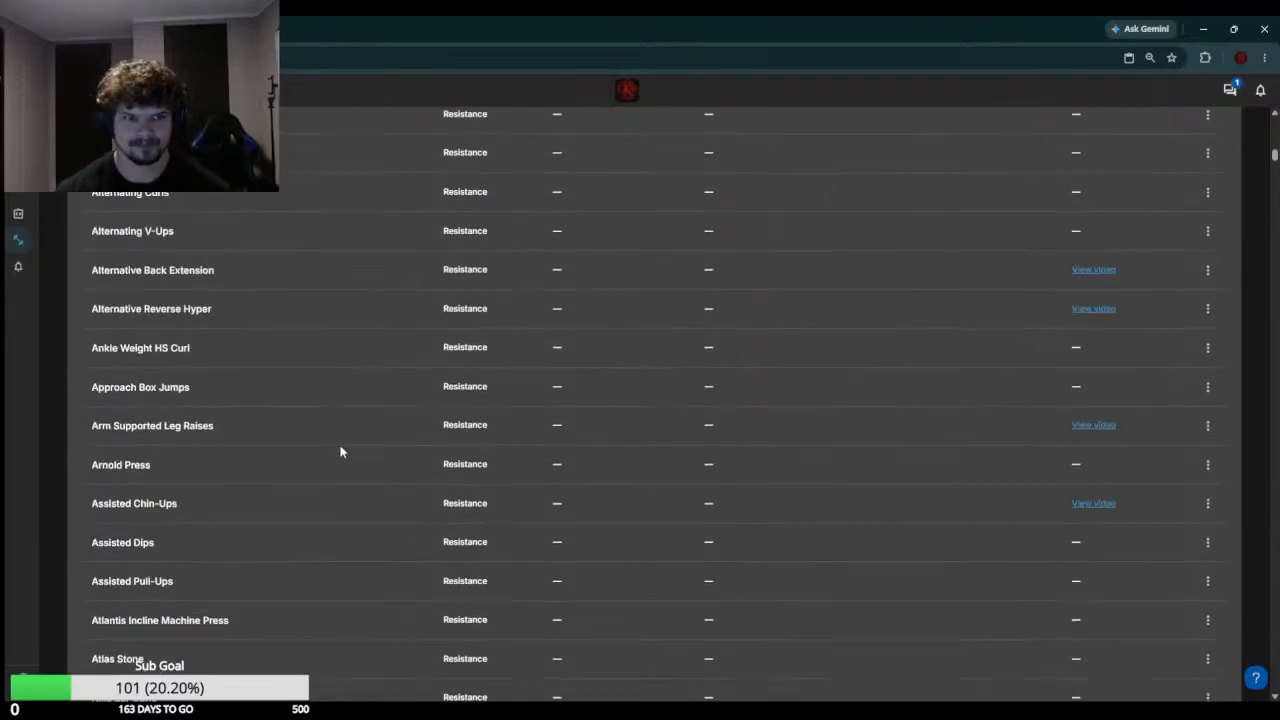
pyautogui.scroll(10, 361, 391)
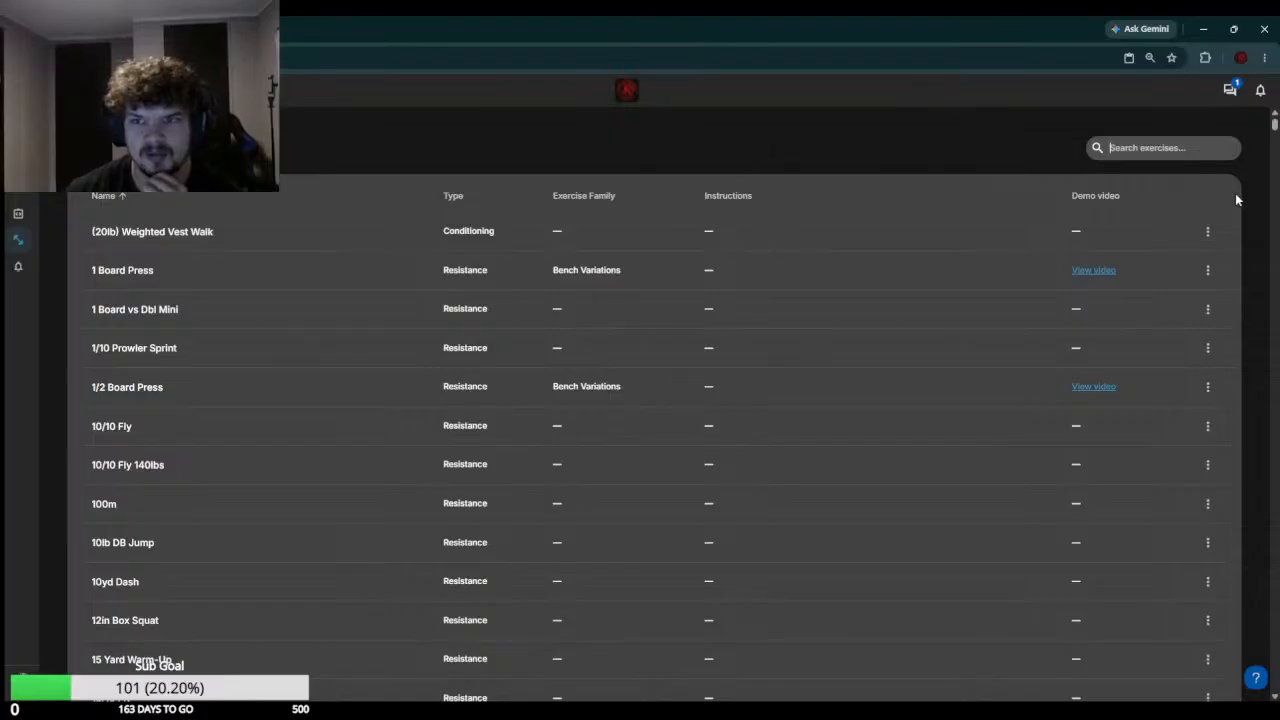
# Open the (20lb) Weighted Vest Walk exercise for editing, examine its options and save it
pyautogui.click(1207, 231)
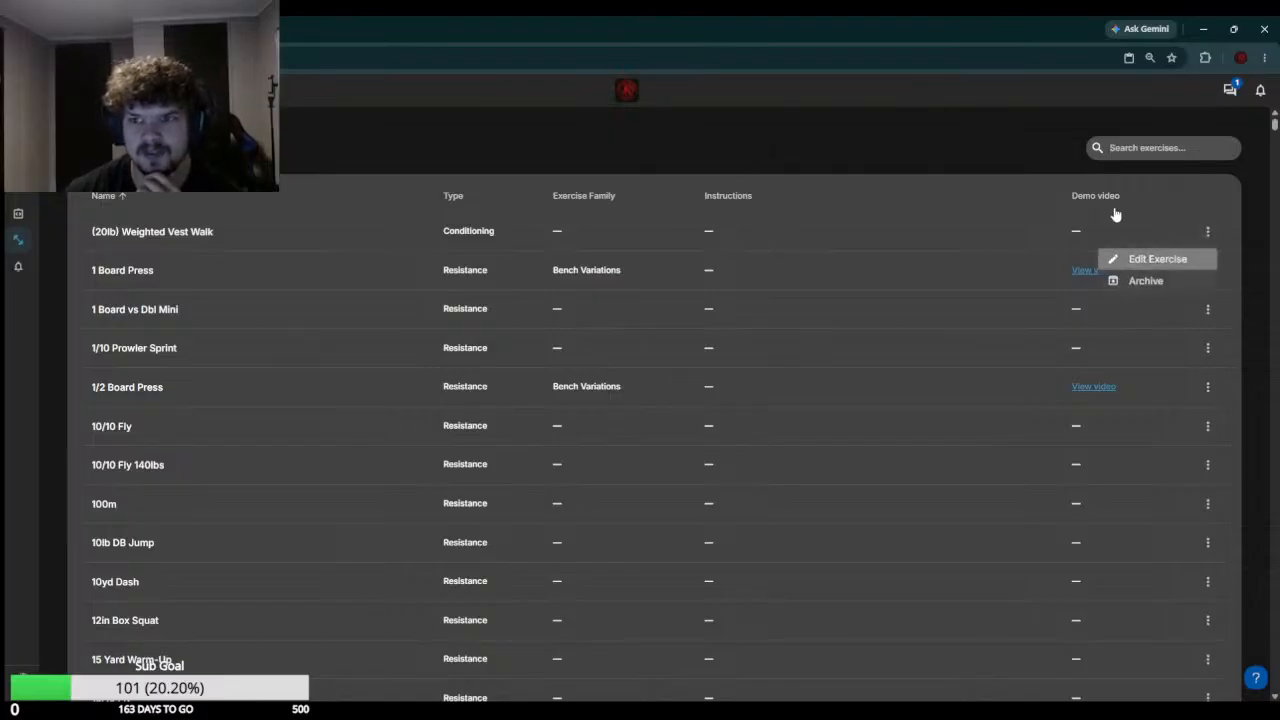
pyautogui.click(1152, 259)
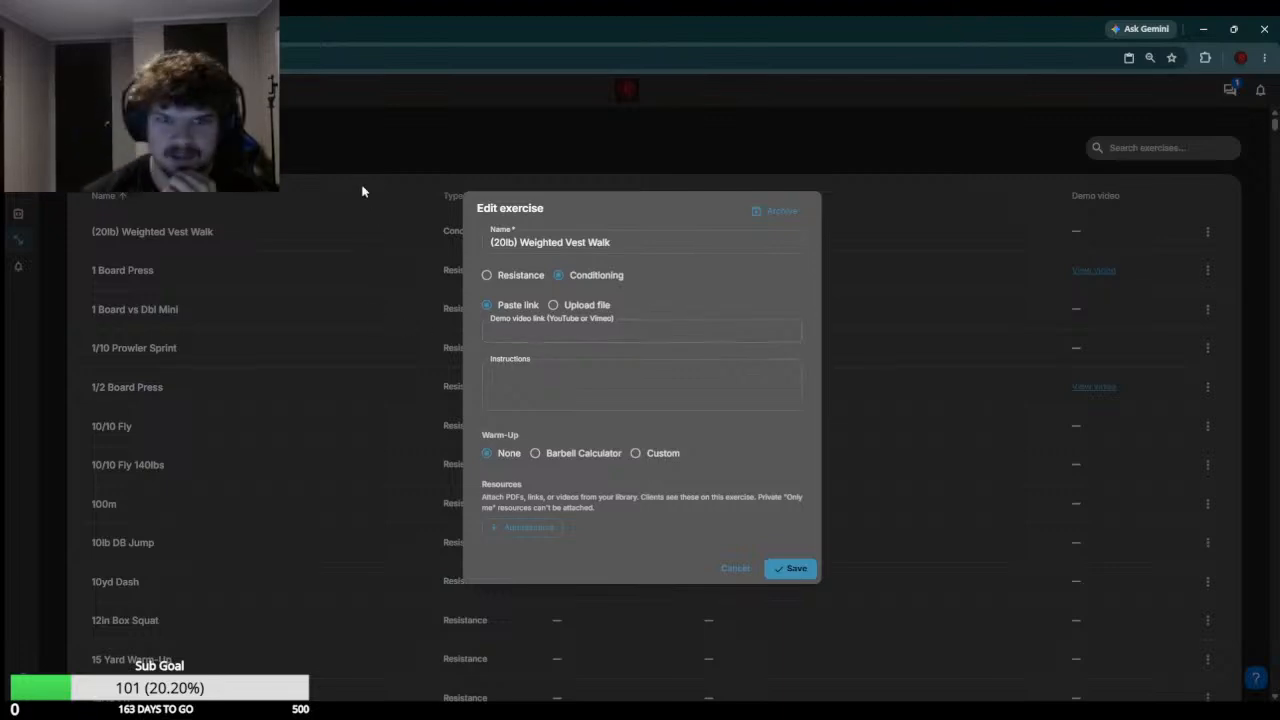
pyautogui.click(785, 566)
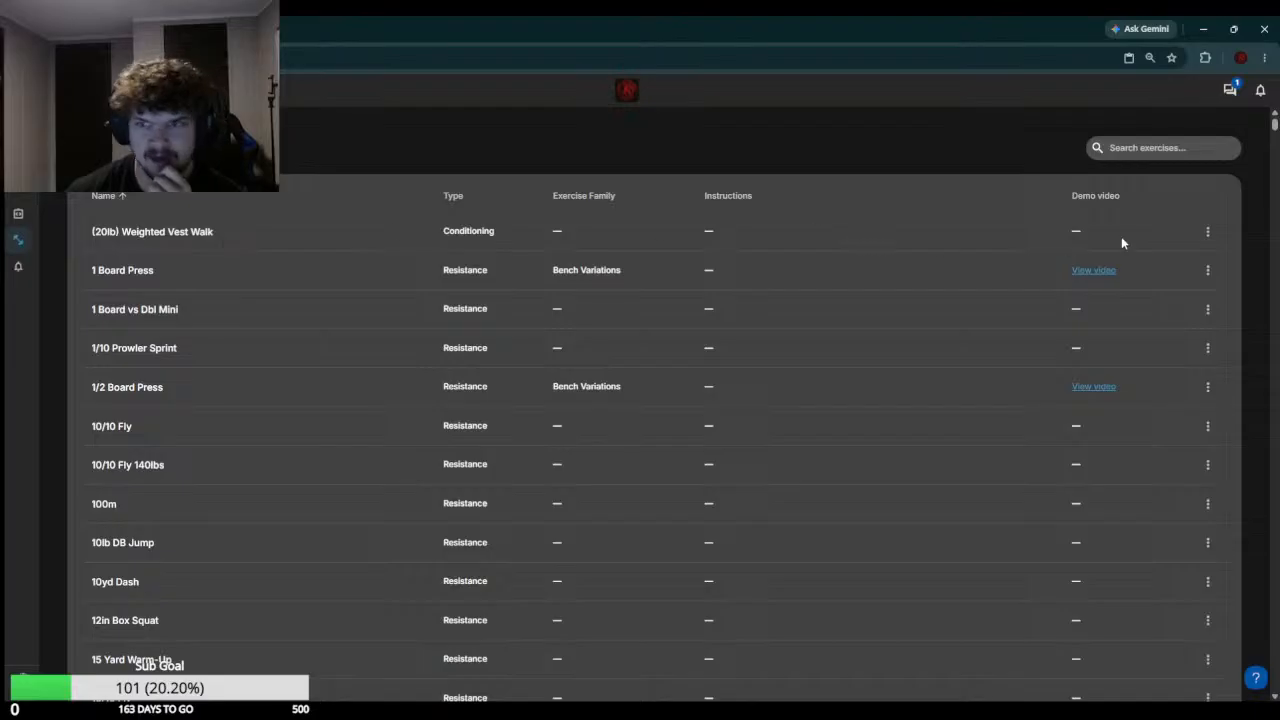
# Leave the exercise list, return to the client's workout calendar and view the August 2026 weeks
pyautogui.scroll(-5, 571, 363)
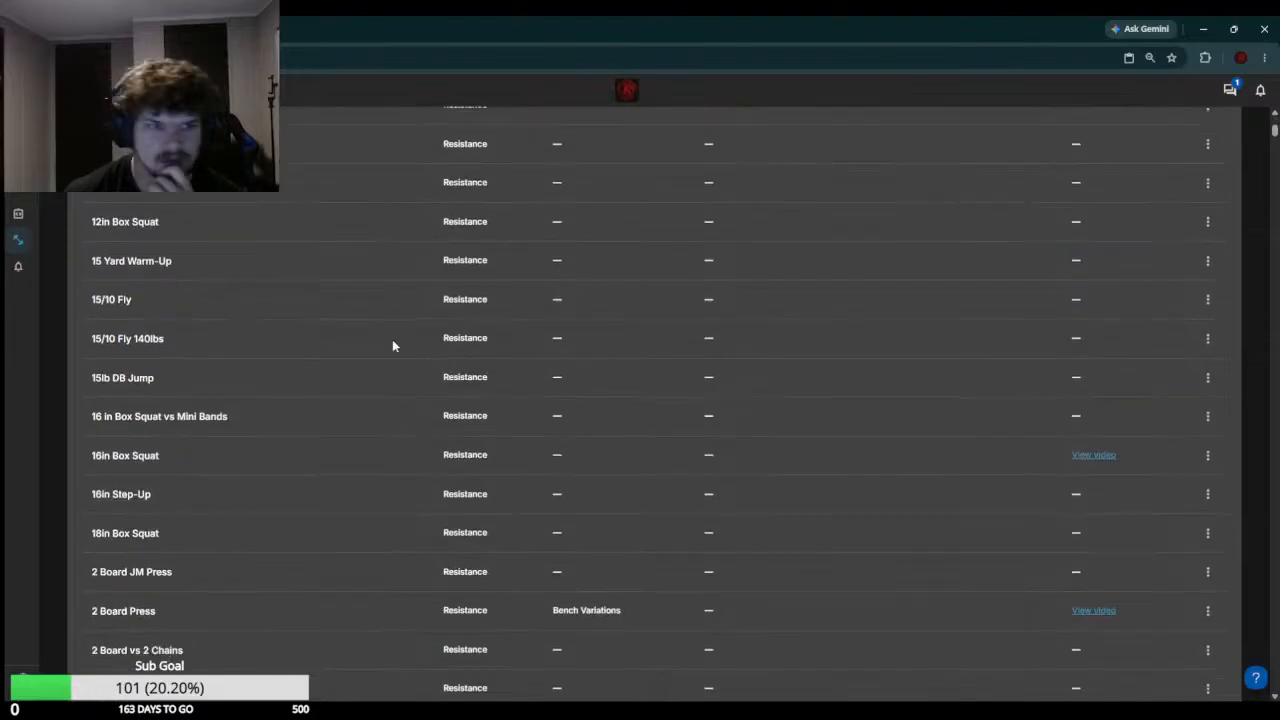
pyautogui.scroll(5, 394, 346)
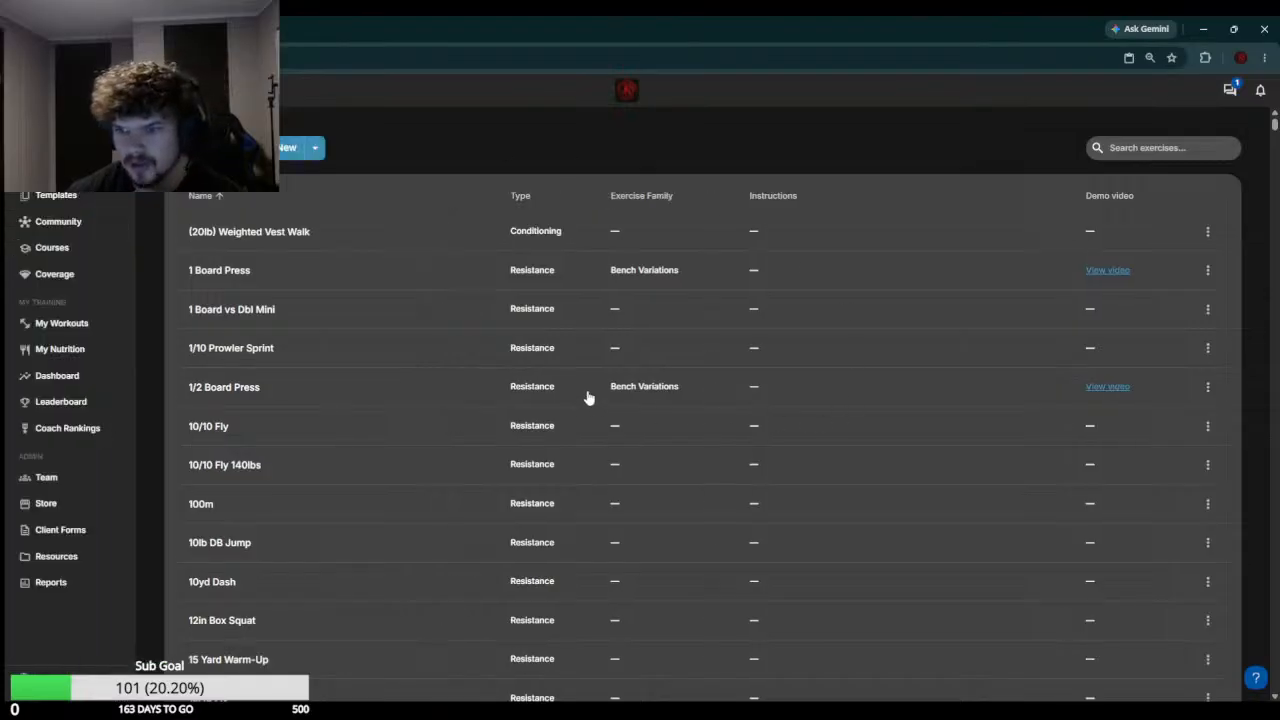
pyautogui.click(60, 168)
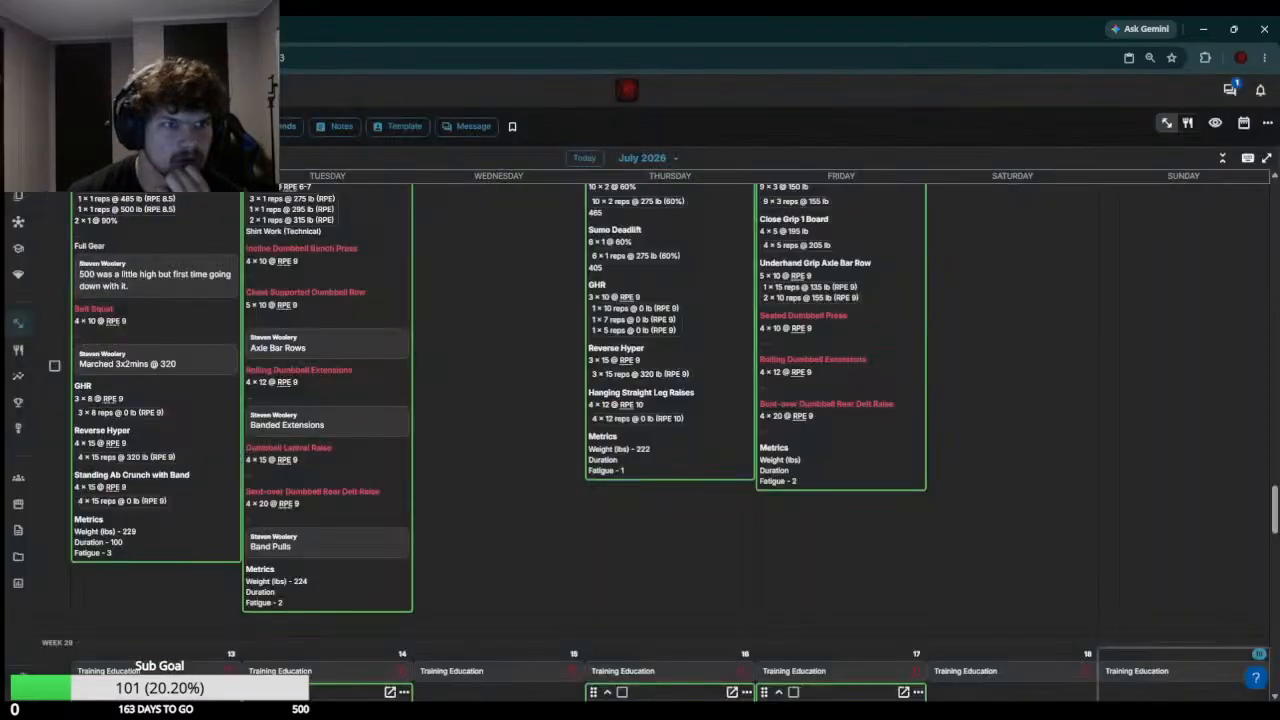
pyautogui.scroll(-6, 429, 354)
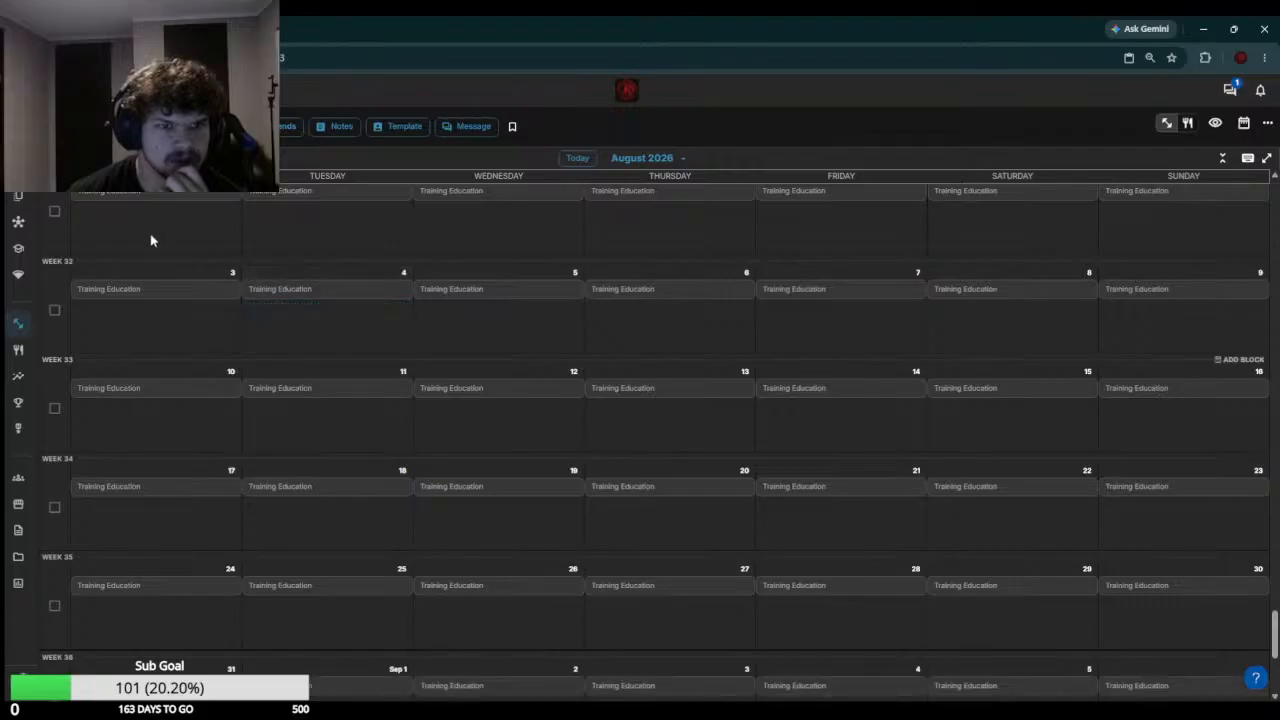
# Add a new workout on Monday, July 27 and choose the Squat Variations family as its exercise
pyautogui.scroll(2, 210, 285)
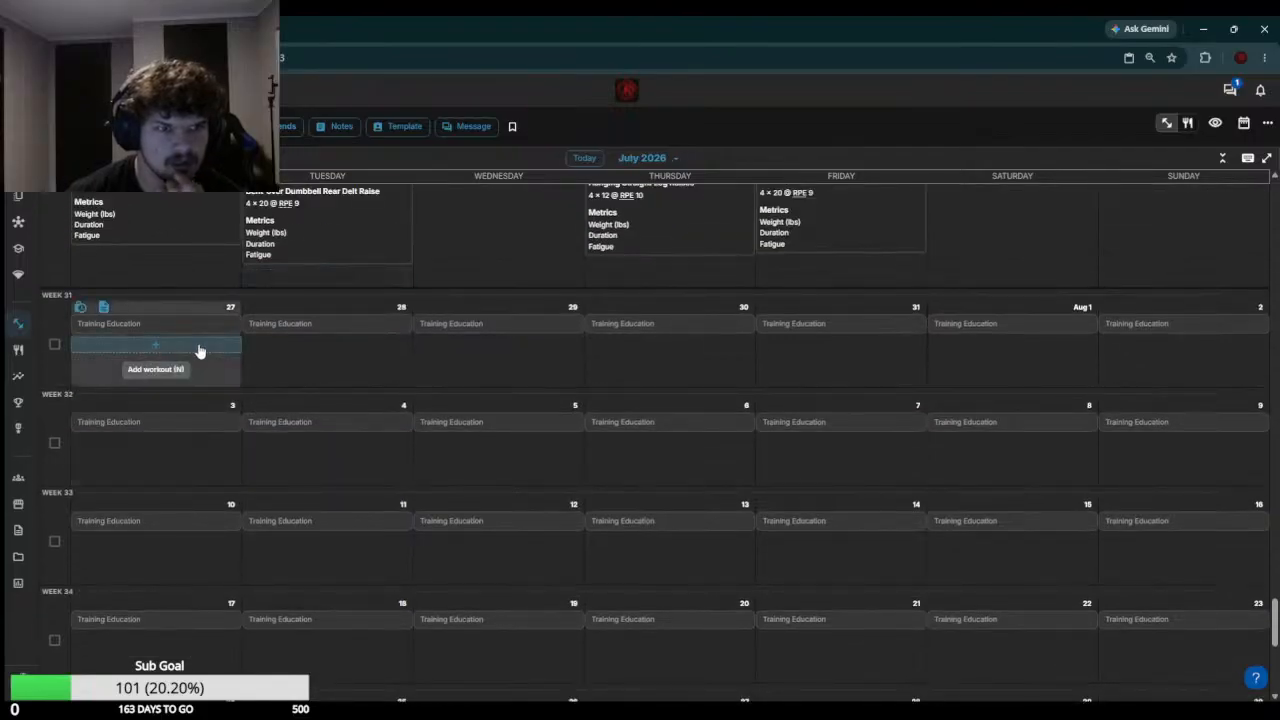
pyautogui.rightClick(196, 353)
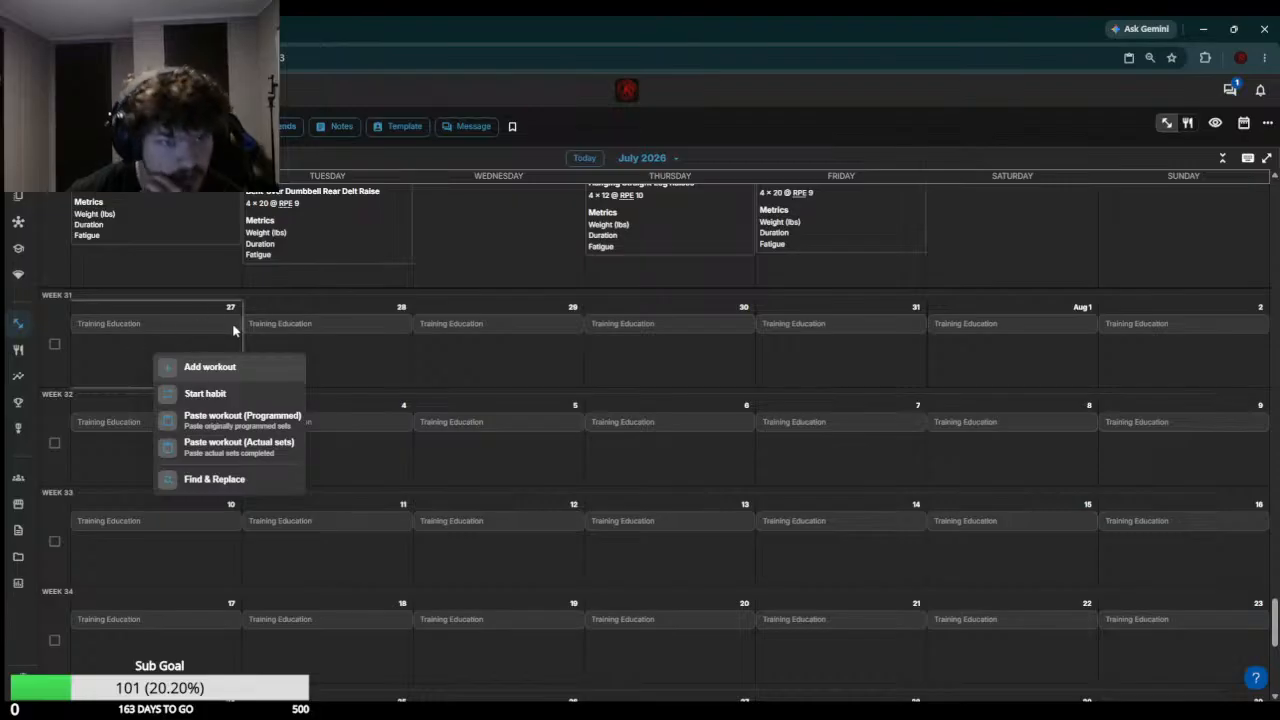
pyautogui.click(236, 367)
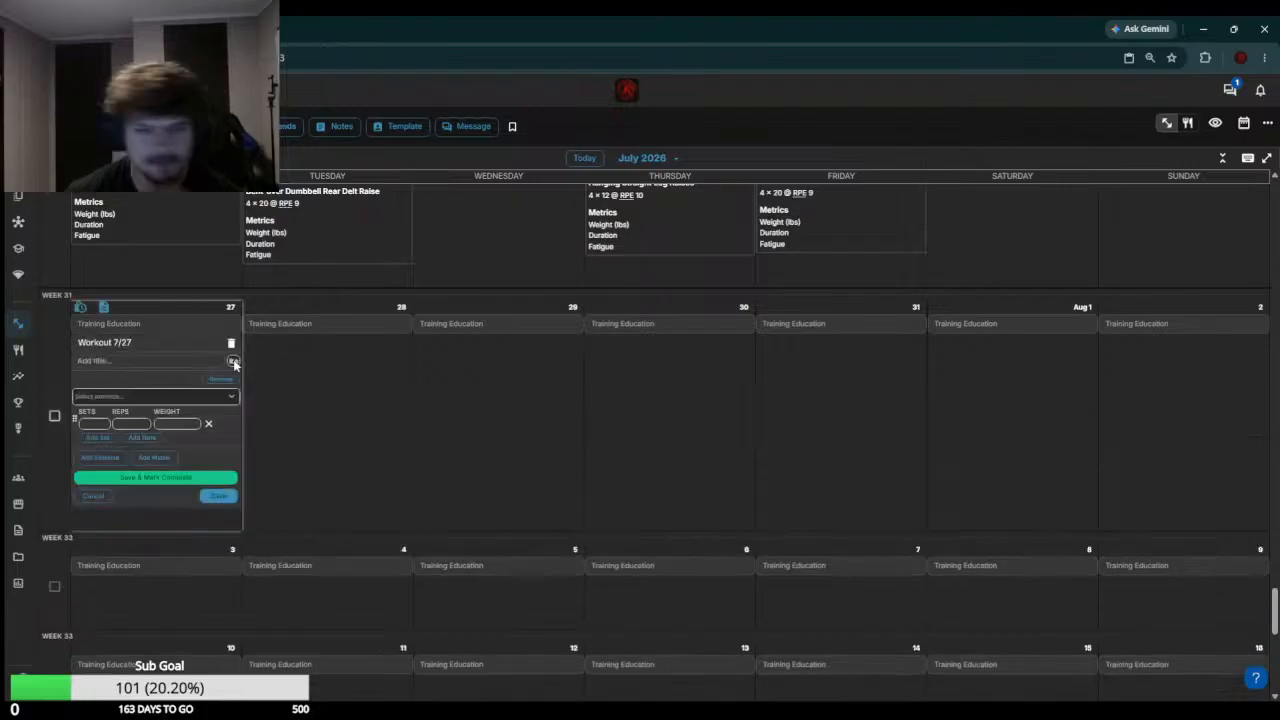
pyautogui.click(127, 399)
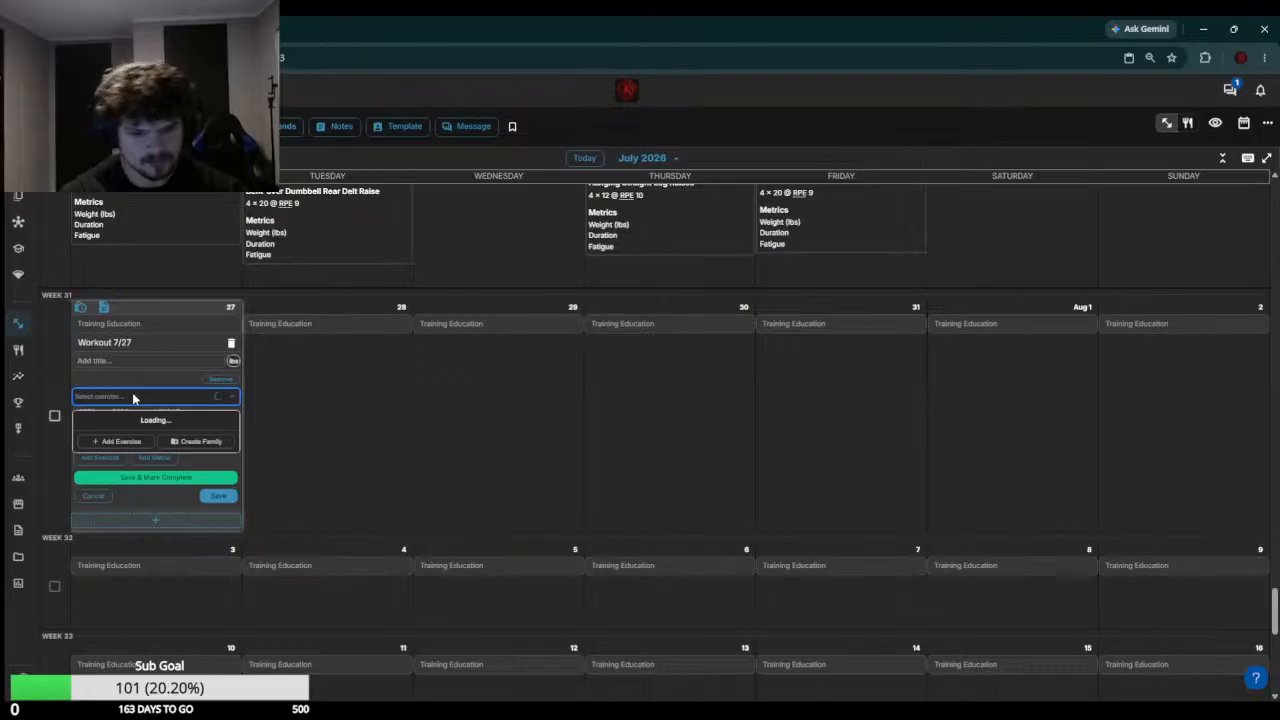
pyautogui.write('Squat')
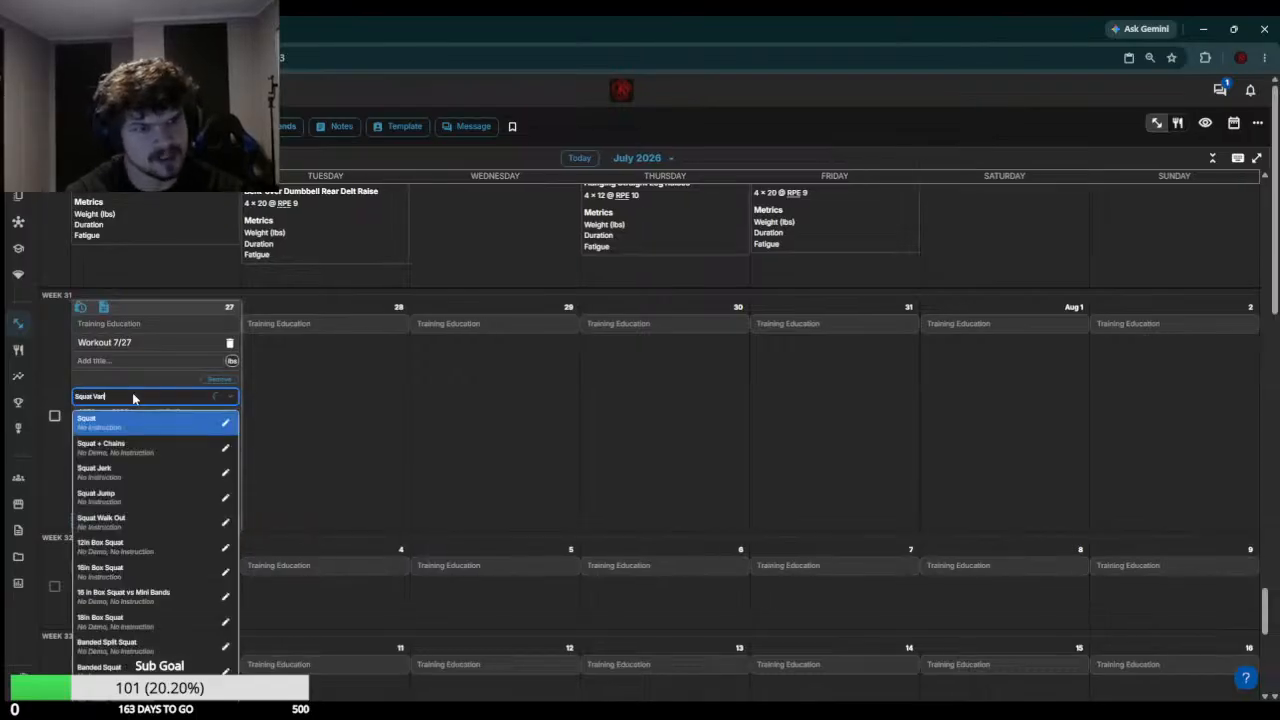
pyautogui.write(' Var')
pyautogui.click(145, 422)
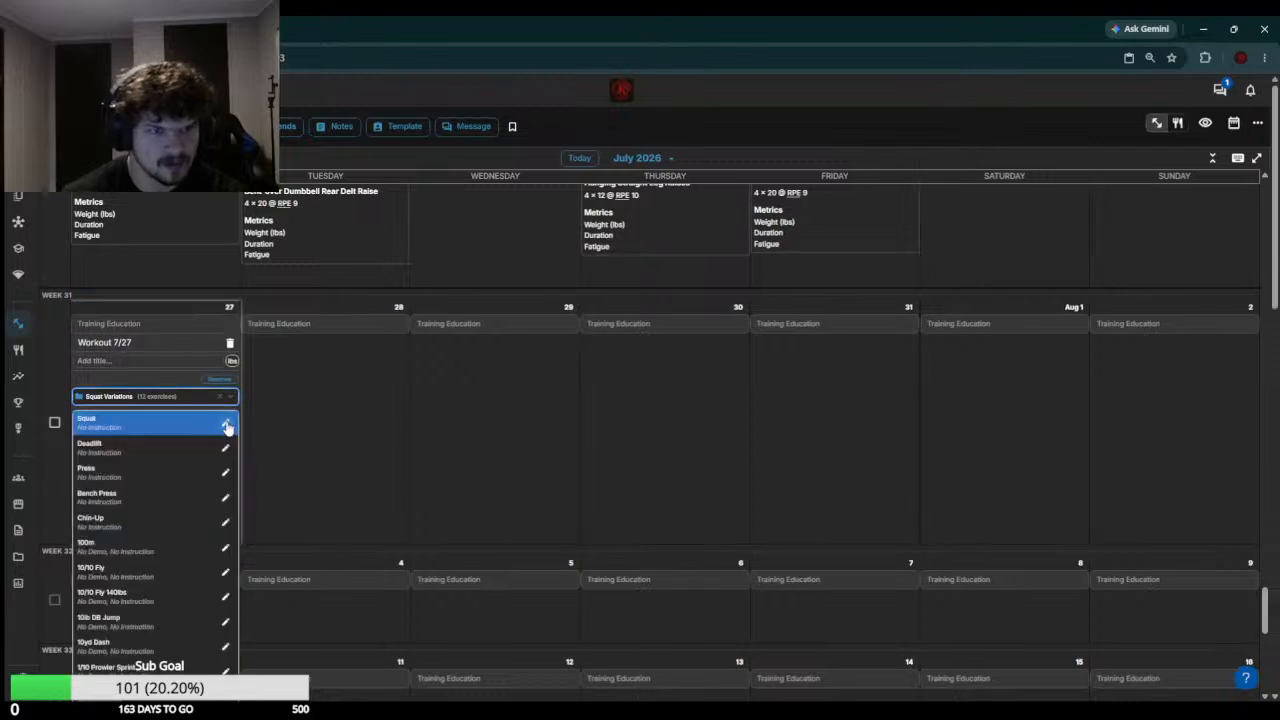
# Open the Squat Variations exercise family for editing from the new workout's exercise choices
pyautogui.click(154, 394)
pyautogui.click(159, 398)
pyautogui.scroll(-3, 158, 402)
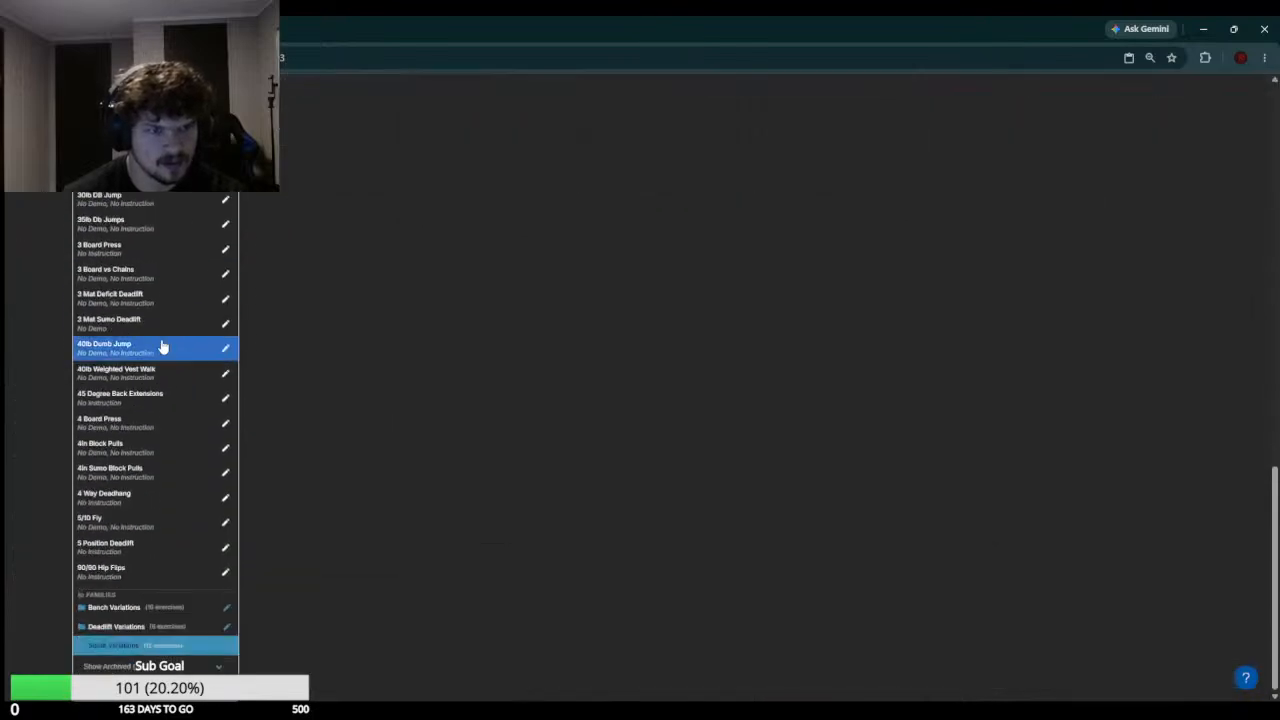
pyautogui.click(232, 648)
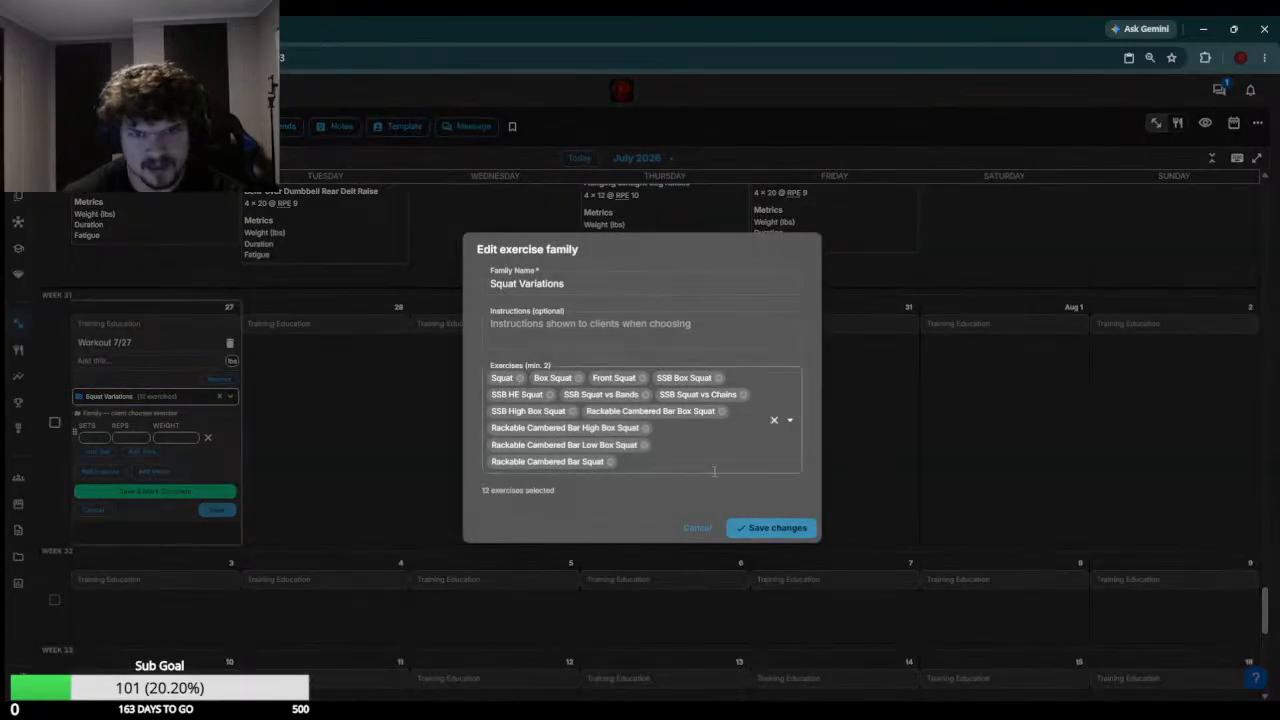
# Search the family's exercises for "squat" and add Squat Walk Out
pyautogui.click(680, 466)
pyautogui.write('s')
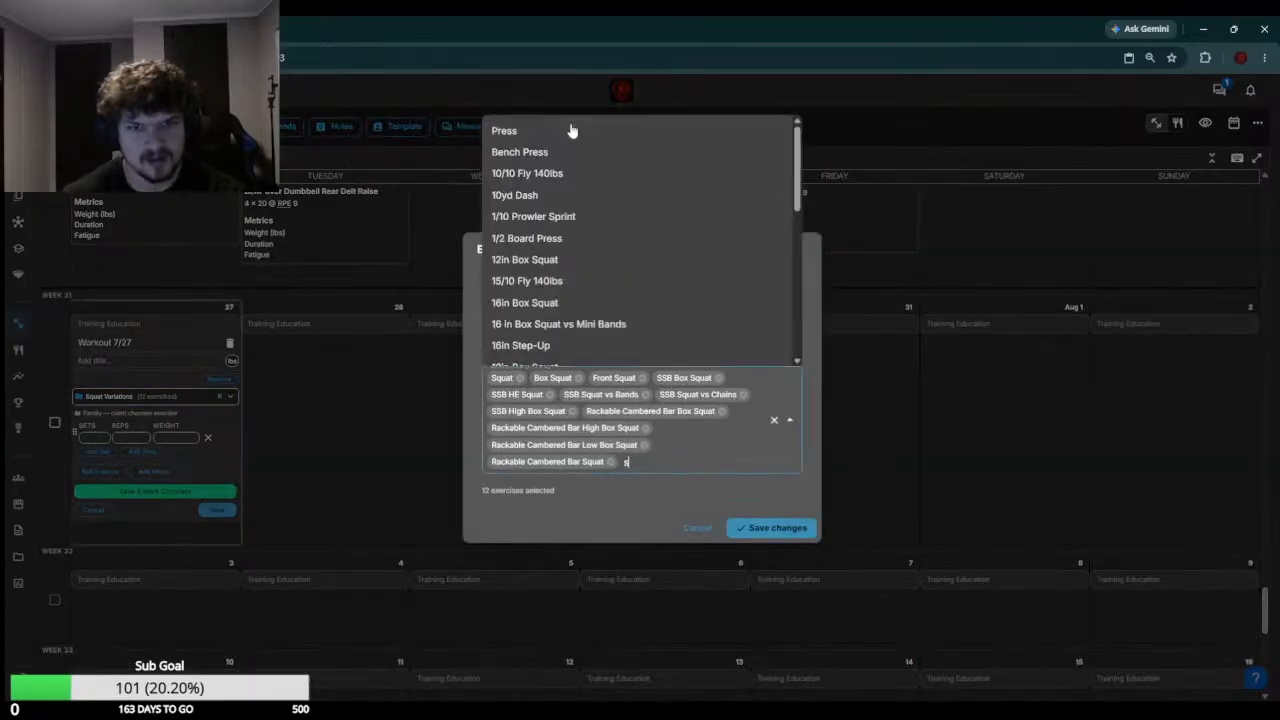
pyautogui.write('q')
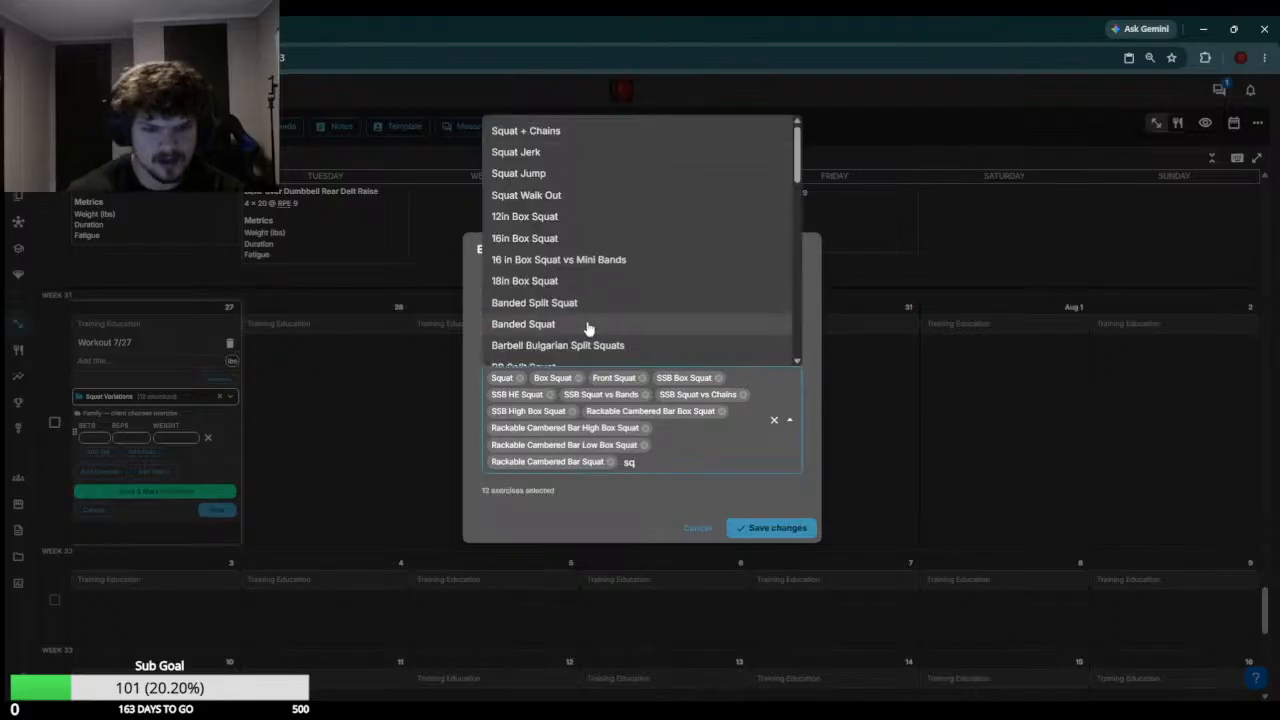
pyautogui.write('uat')
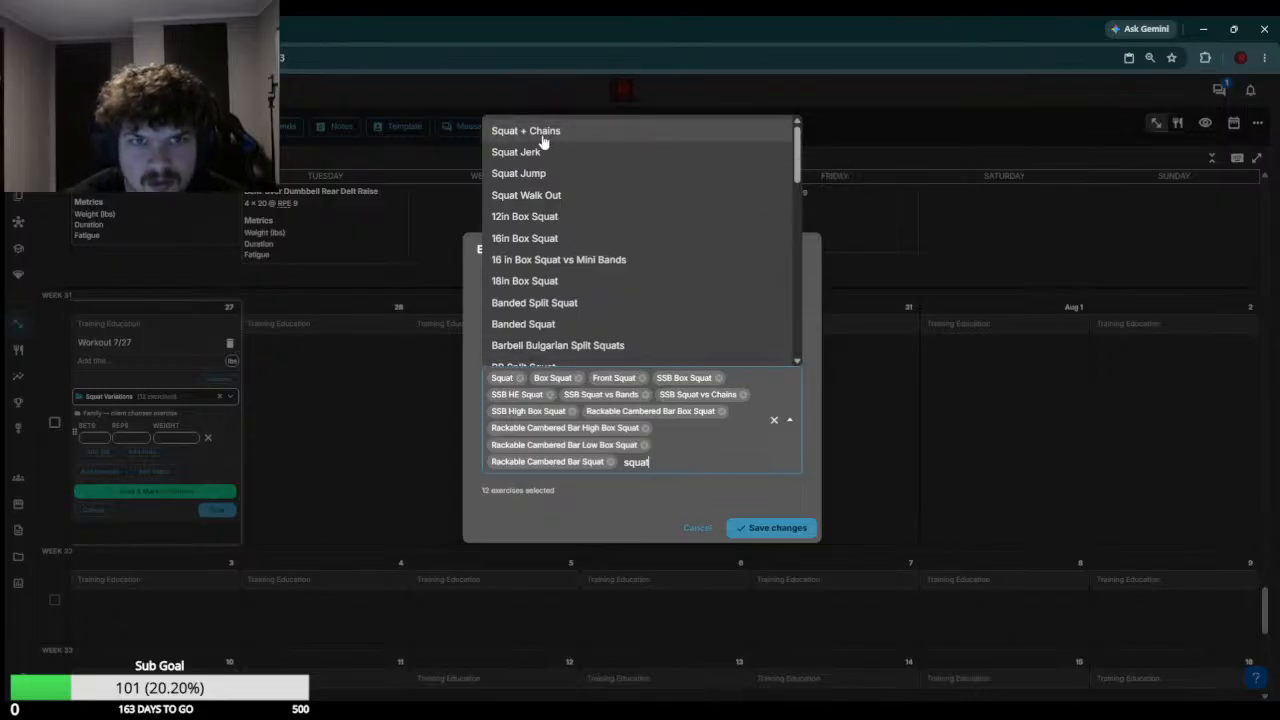
pyautogui.click(532, 197)
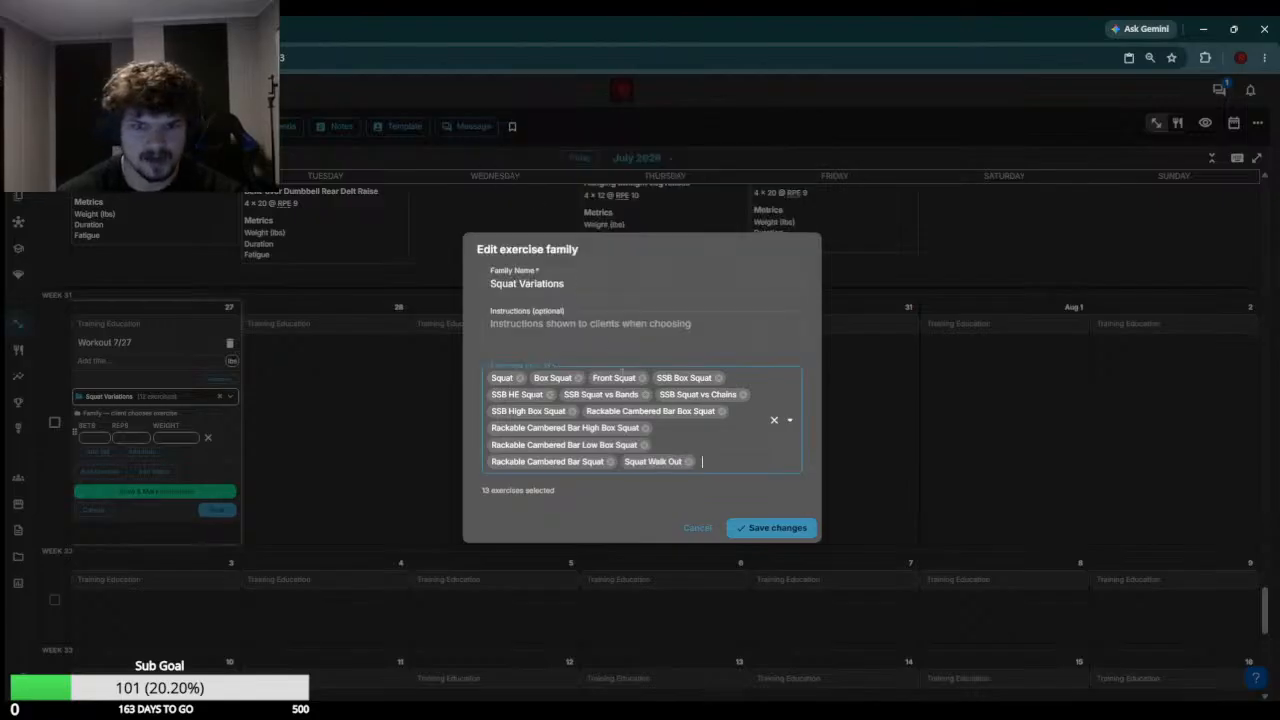
# Add the 12in, 16in and 18in Box Squat exercises to the Squat Variations family
pyautogui.write('squat')
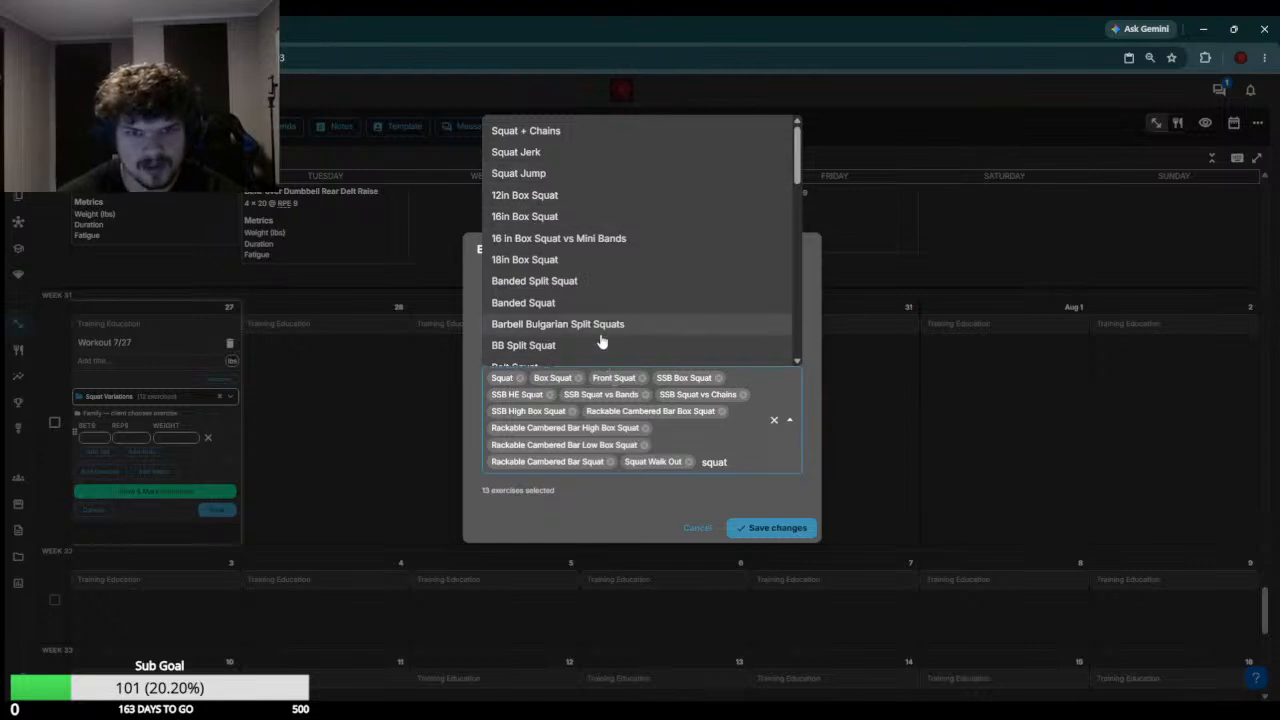
pyautogui.press('Return')
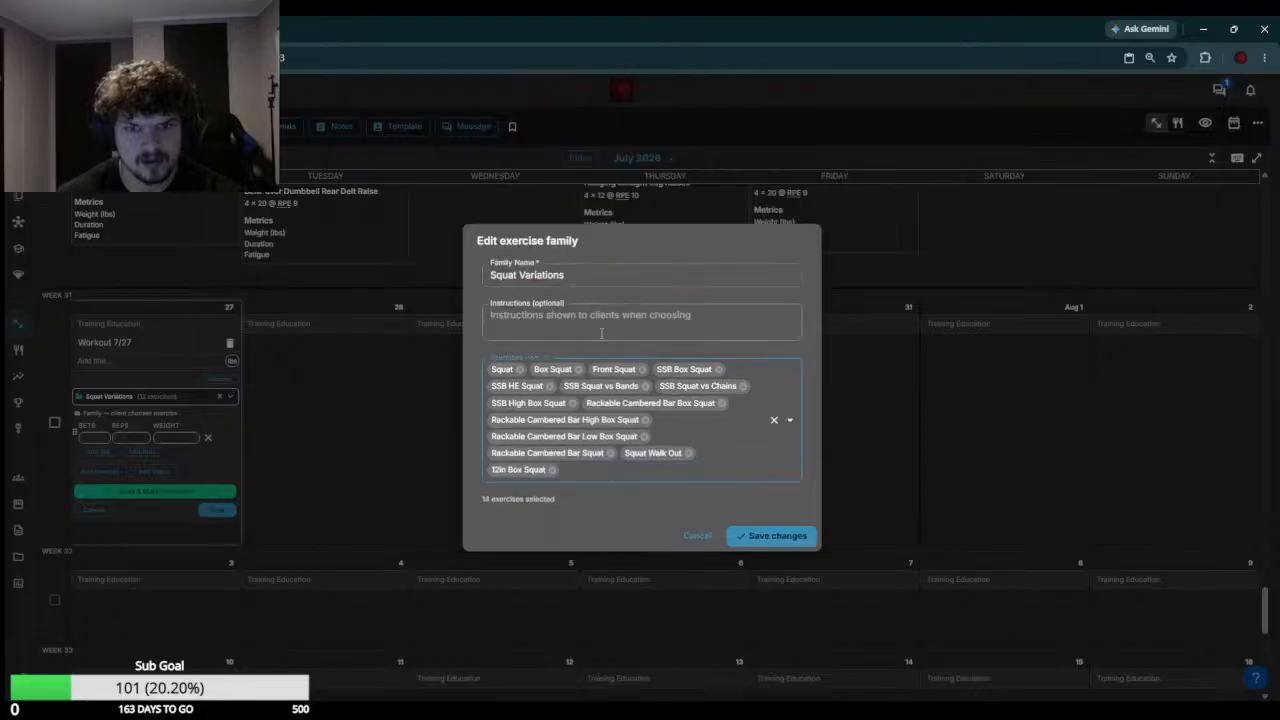
pyautogui.write('squat')
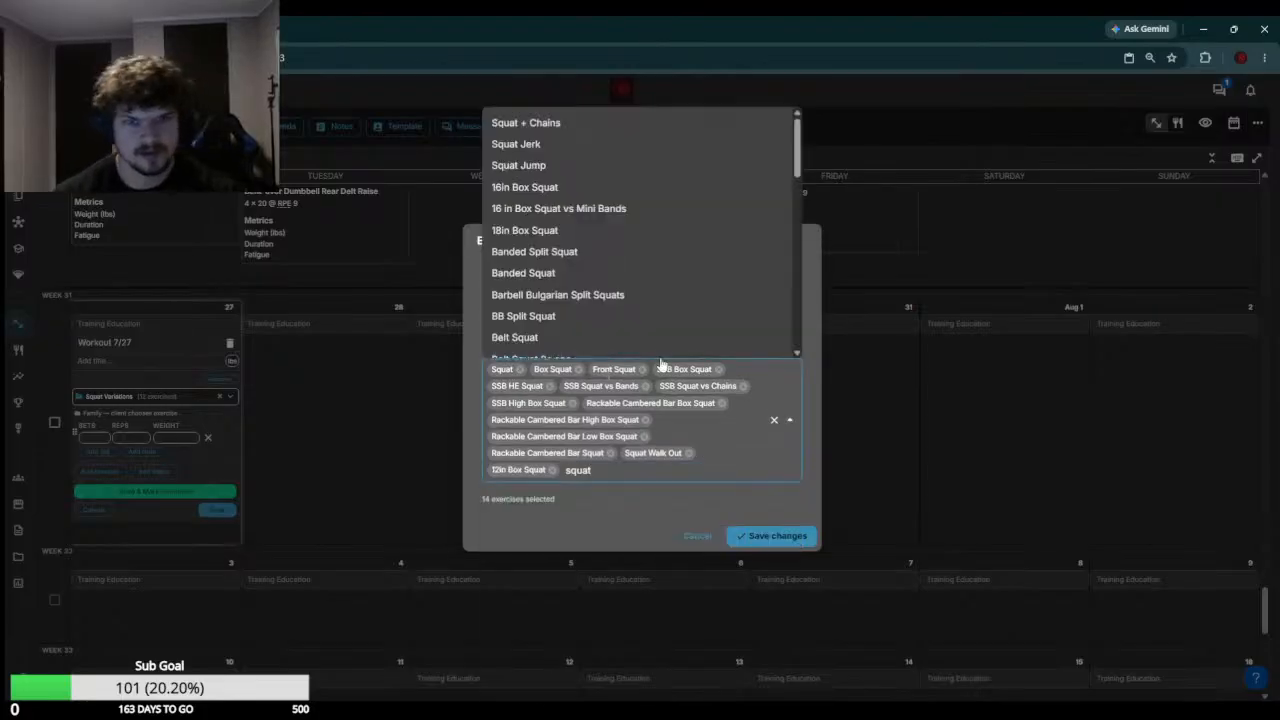
pyautogui.moveTo(603, 468); pyautogui.dragTo(567, 474)
pyautogui.hotkey('ctrl', 'c')
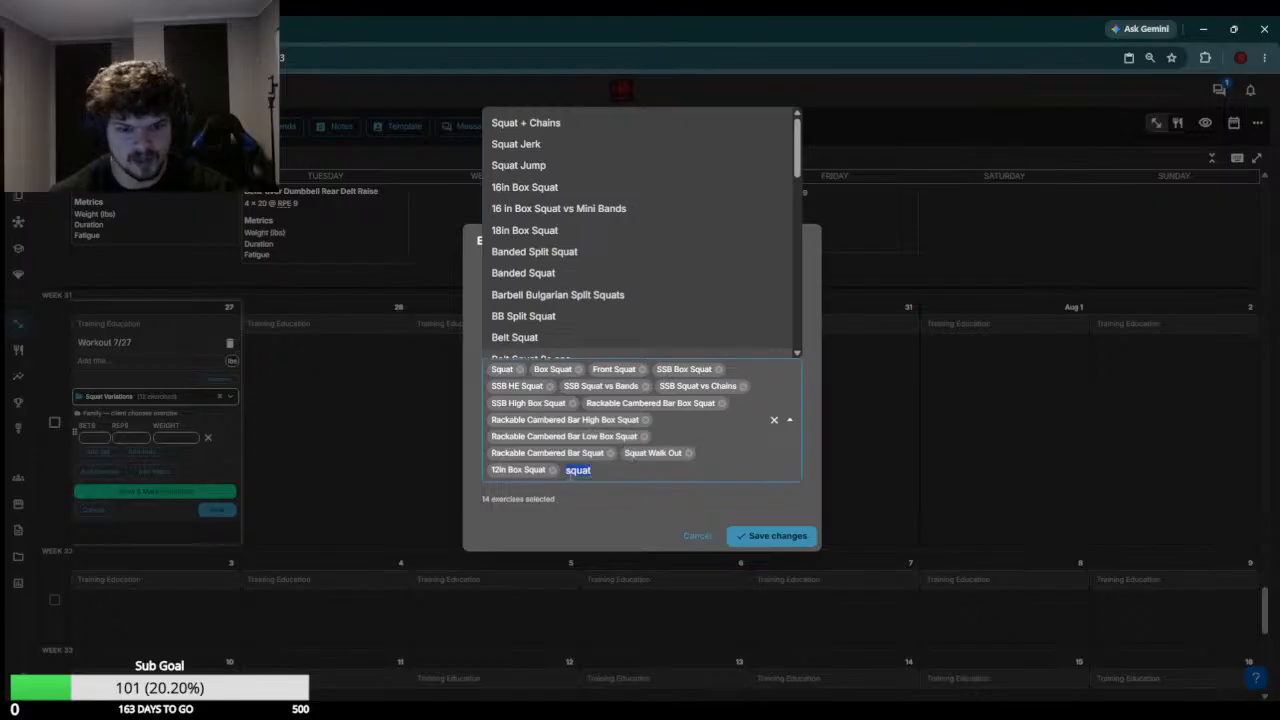
pyautogui.click(586, 189)
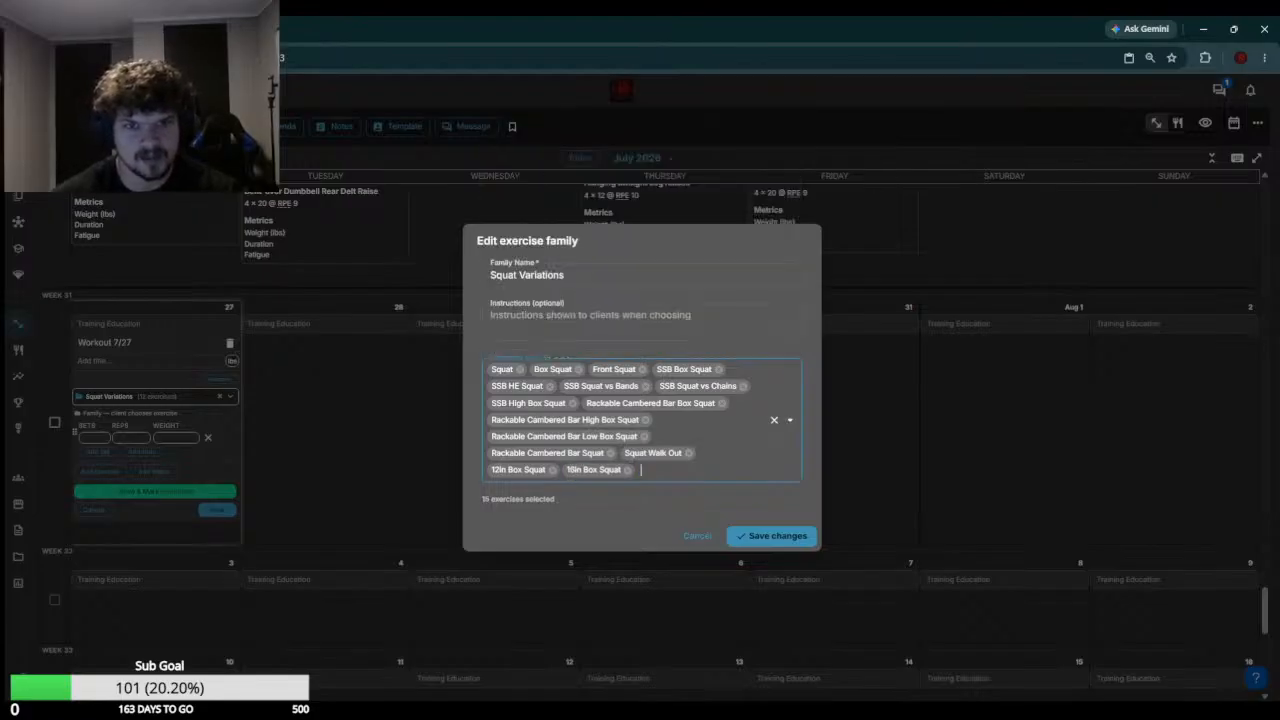
pyautogui.hotkey('ctrl', 'v')
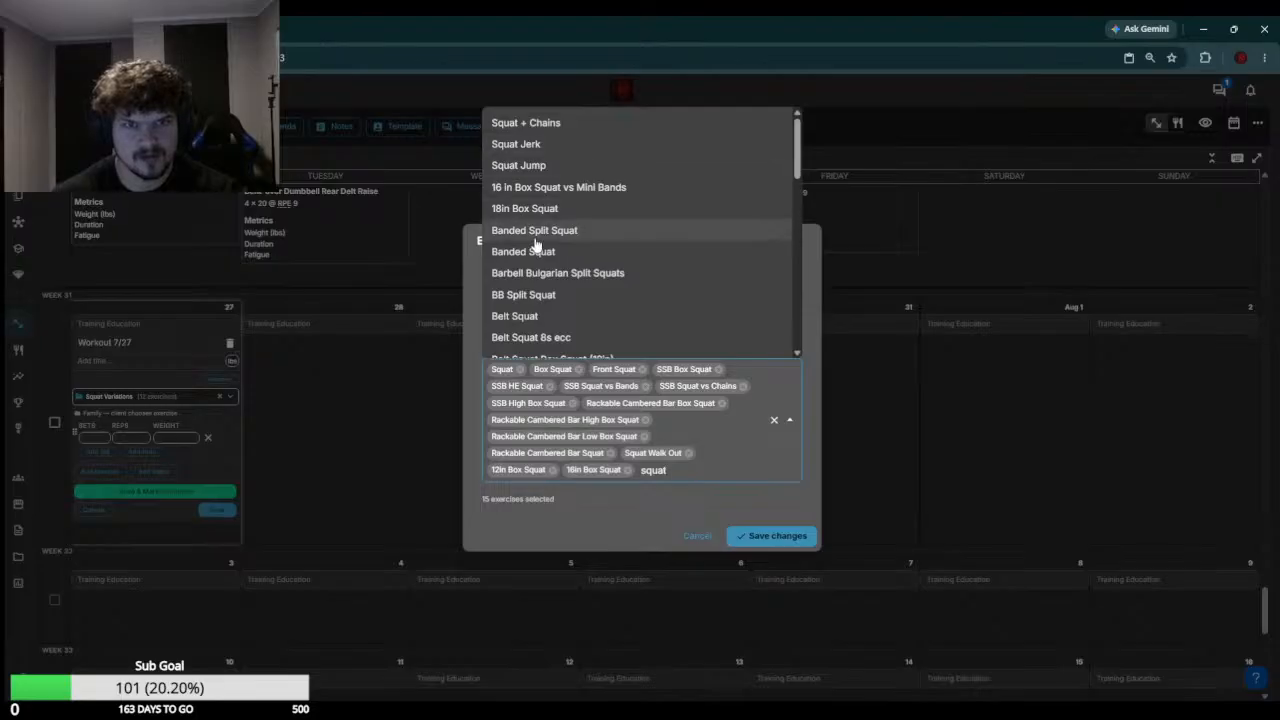
pyautogui.press('Return')
# Add Belt Squat, Belt Squat 8s ecc, Belt Squat Box Squat (12in) and Belt Squat Box Squat (16in) to the family
pyautogui.hotkey('ctrl', 'v')
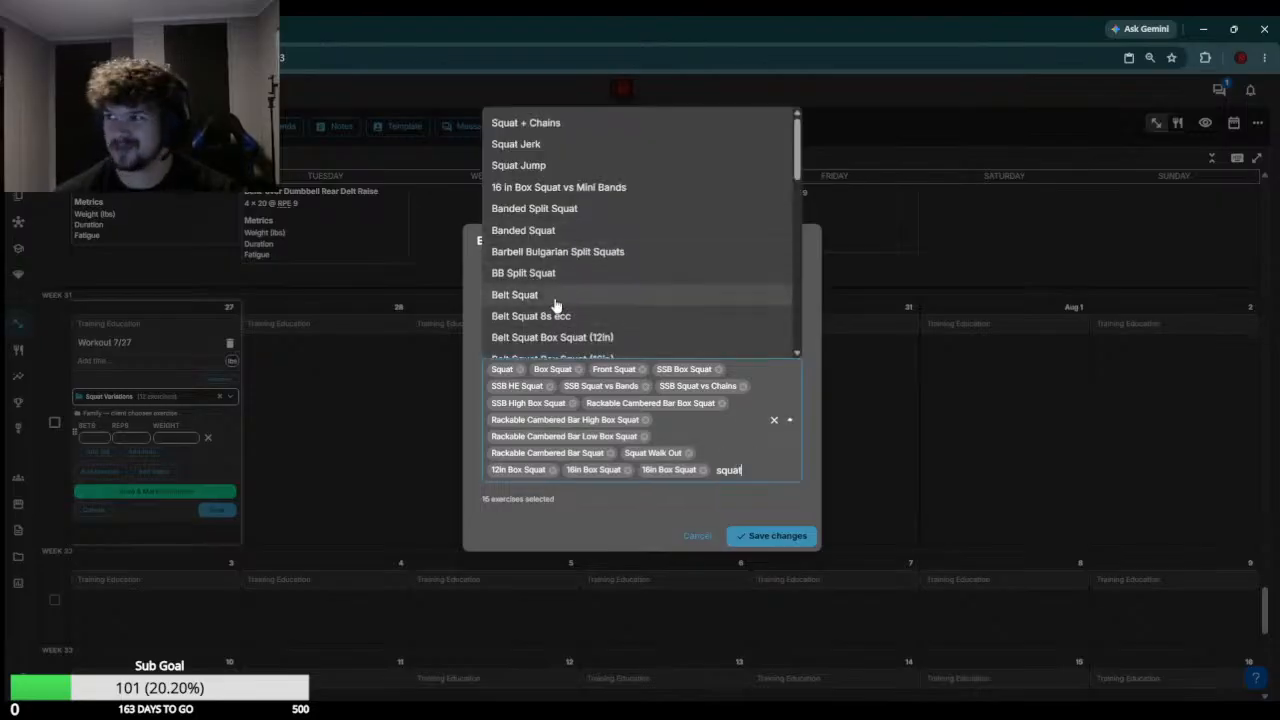
pyautogui.scroll(-1, 558, 276)
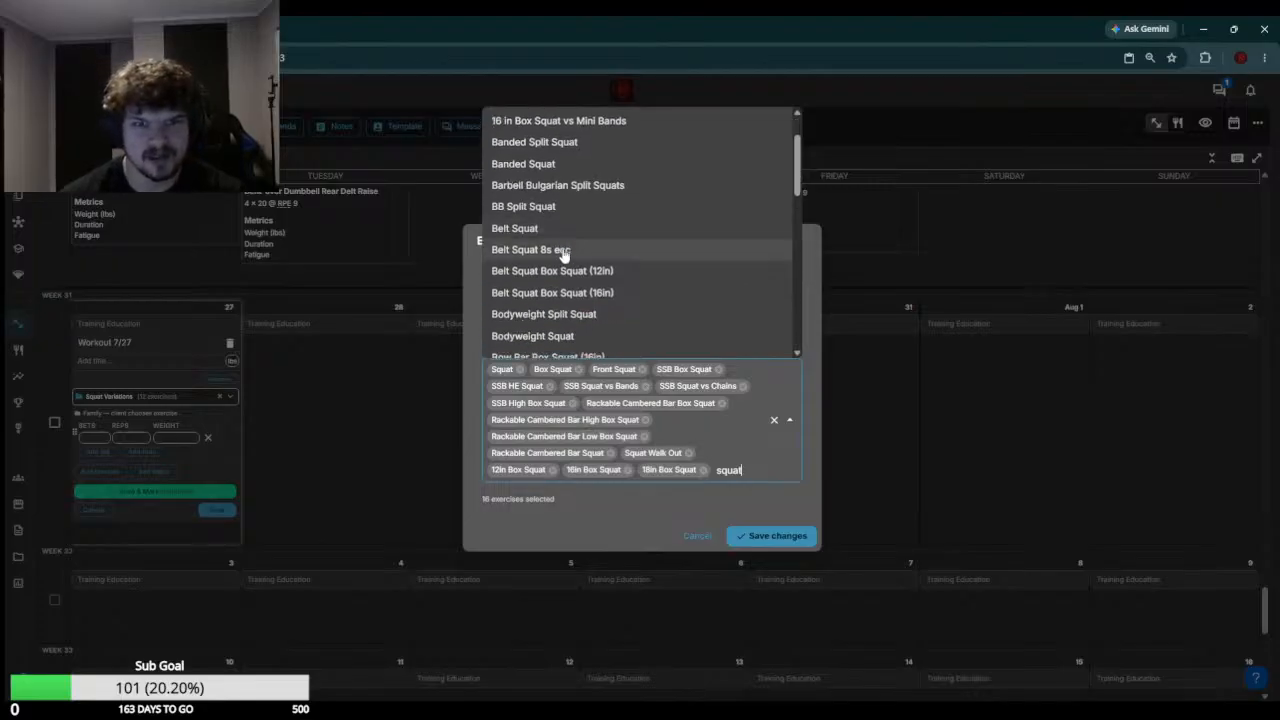
pyautogui.click(610, 232)
pyautogui.hotkey('ctrl', 'v')
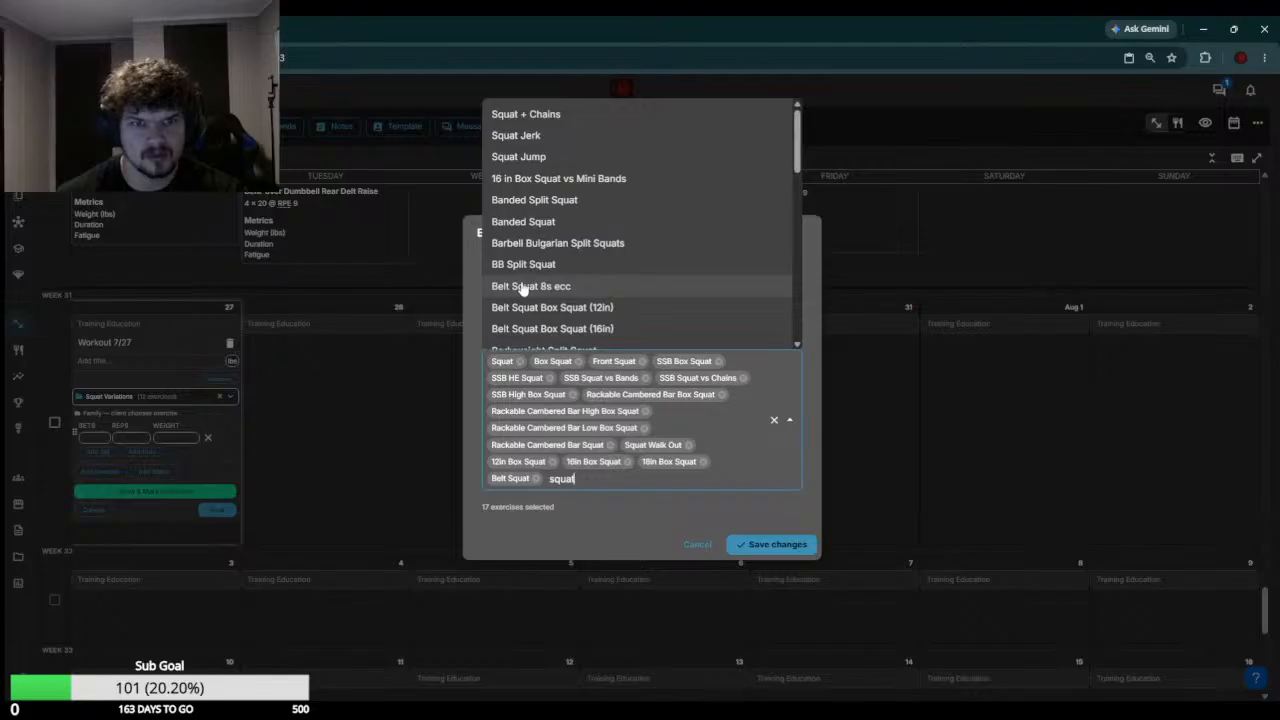
pyautogui.click(580, 292)
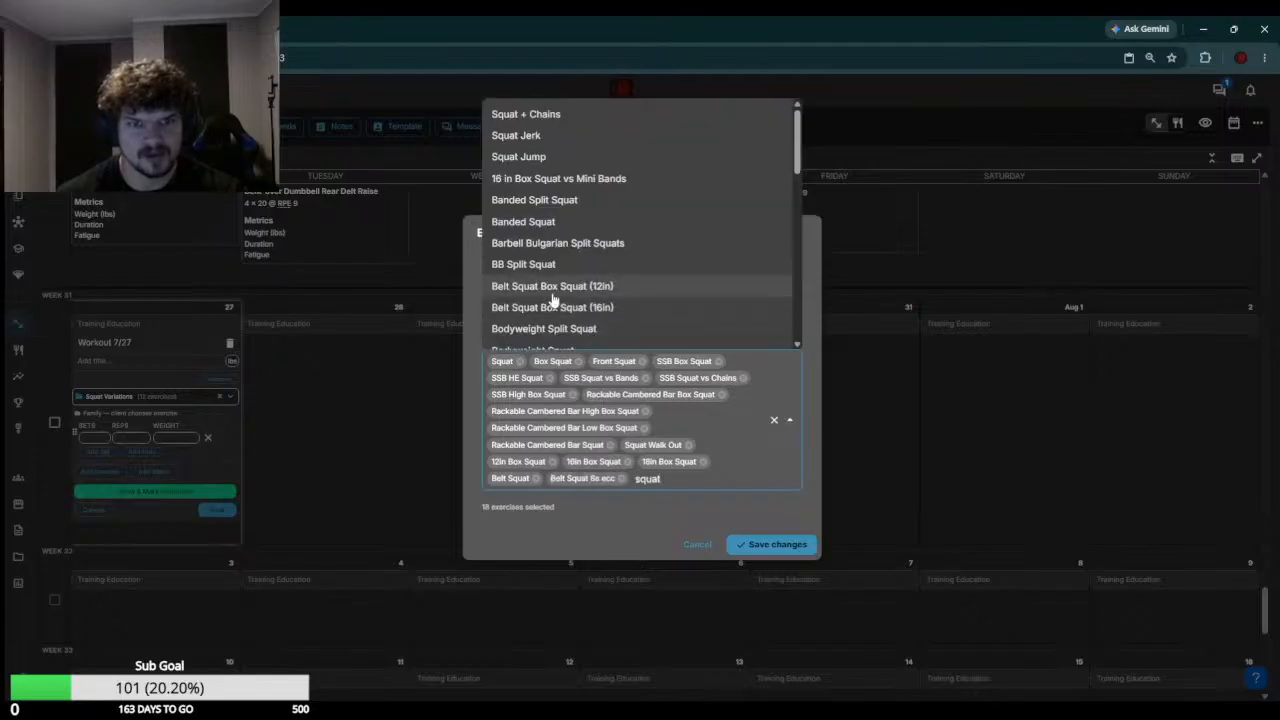
pyautogui.click(560, 290)
pyautogui.click(558, 280)
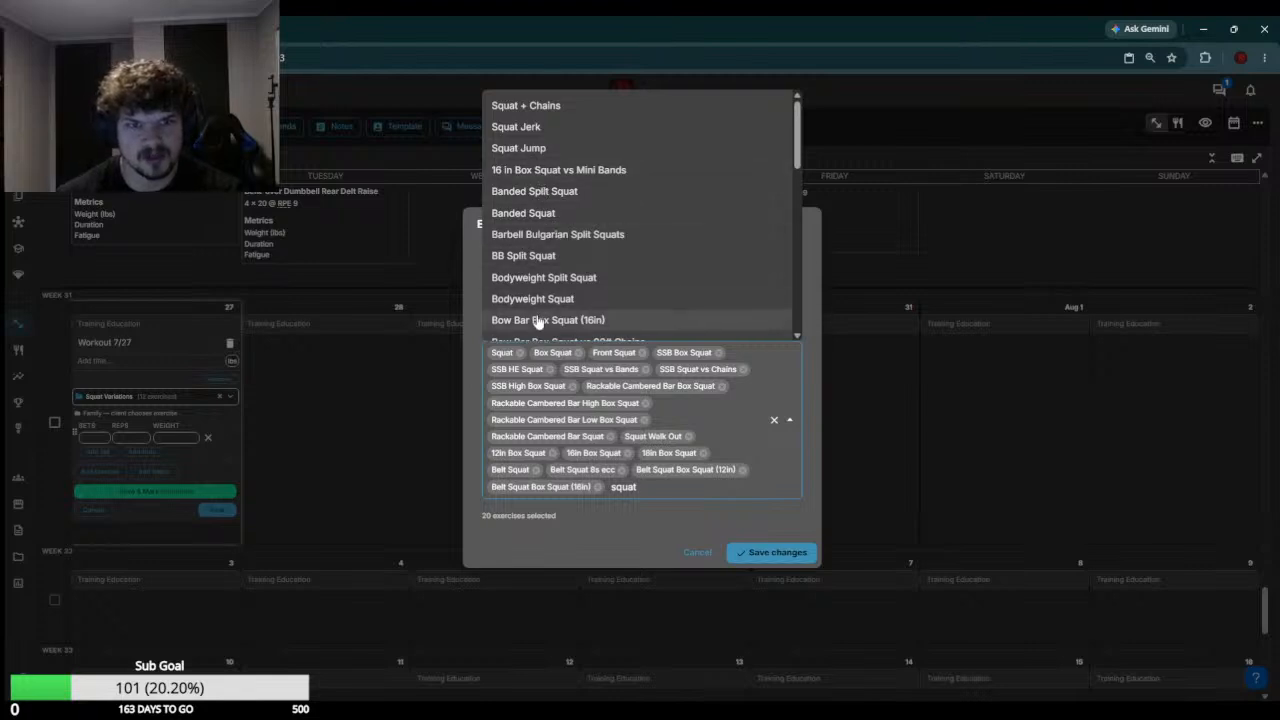
# Add Cossack Squat and Buffalo Bar Squat to the Squat Variations family
pyautogui.scroll(-3, 540, 300)
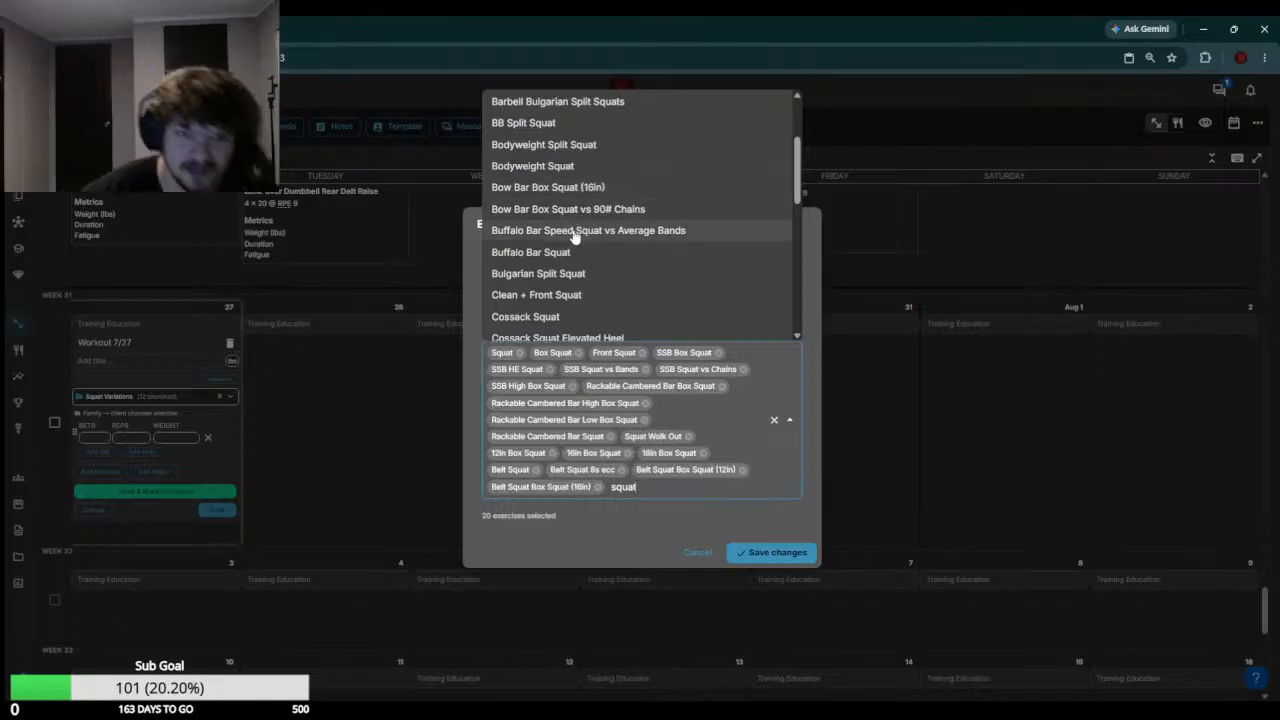
pyautogui.click(562, 318)
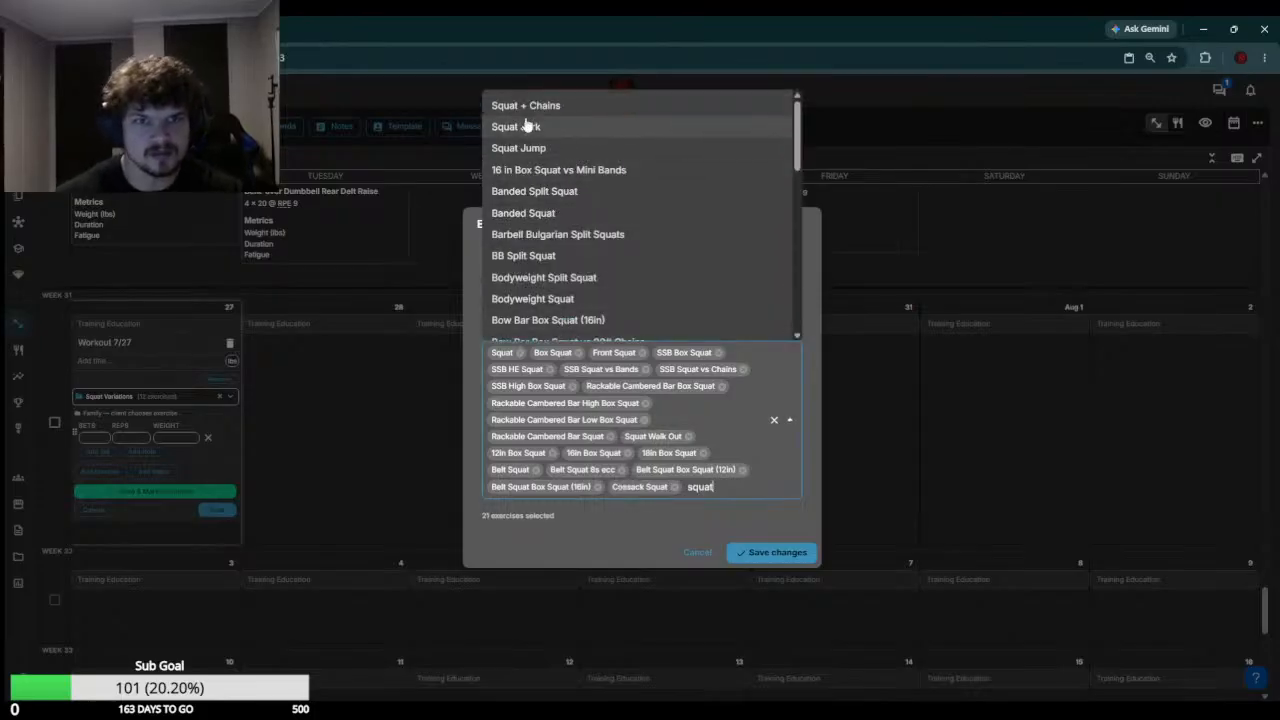
pyautogui.scroll(-2, 515, 220)
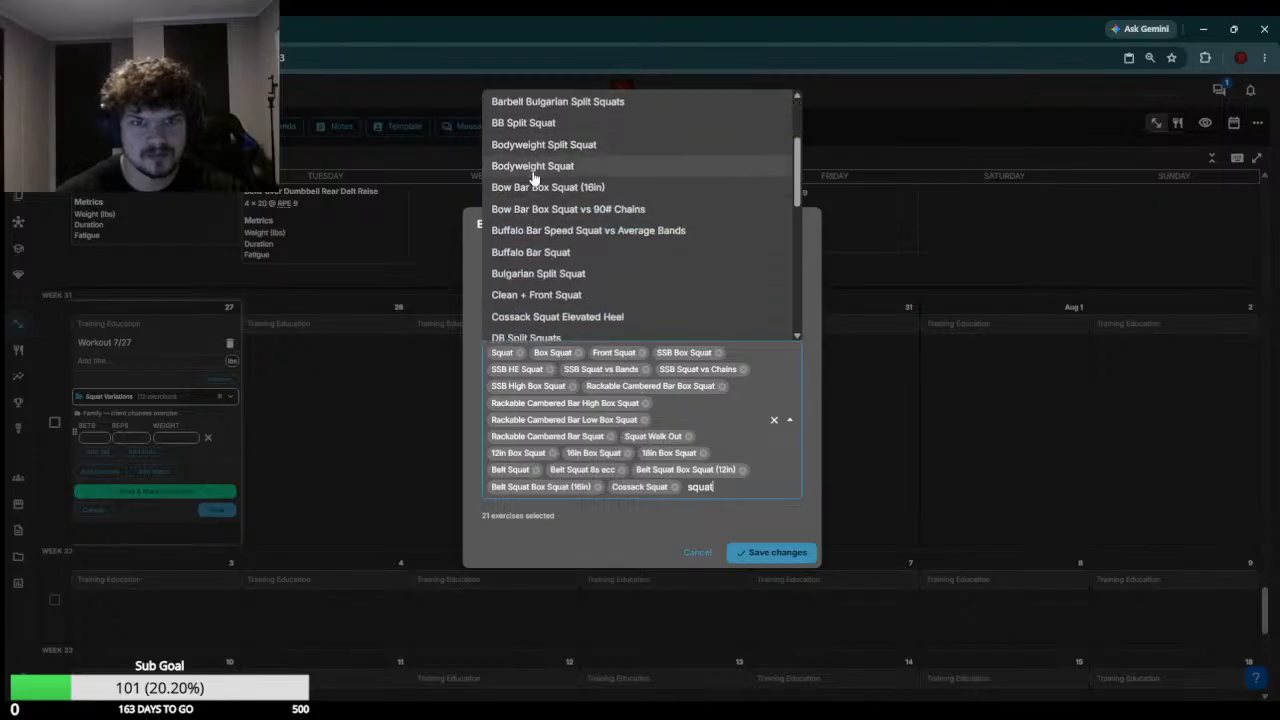
pyautogui.click(535, 253)
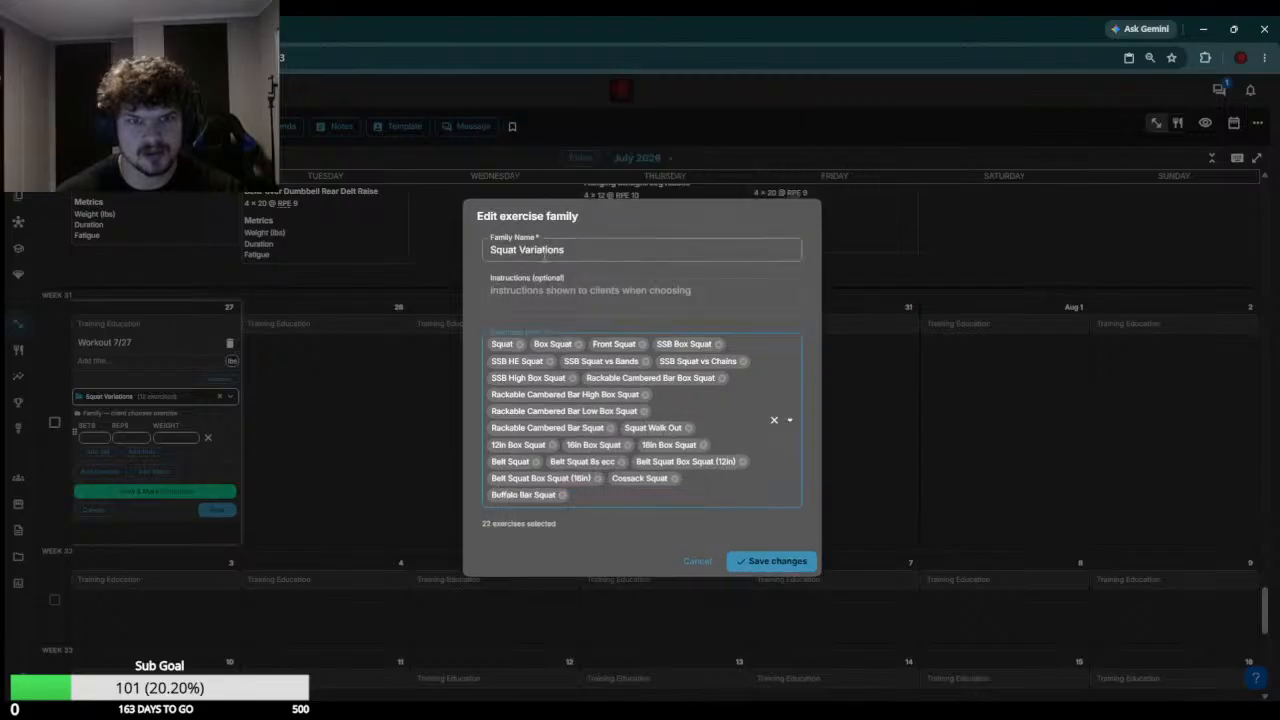
# Look through the remaining squat exercises and add Goblet Box Squat to the family
pyautogui.scroll(-2, 547, 262)
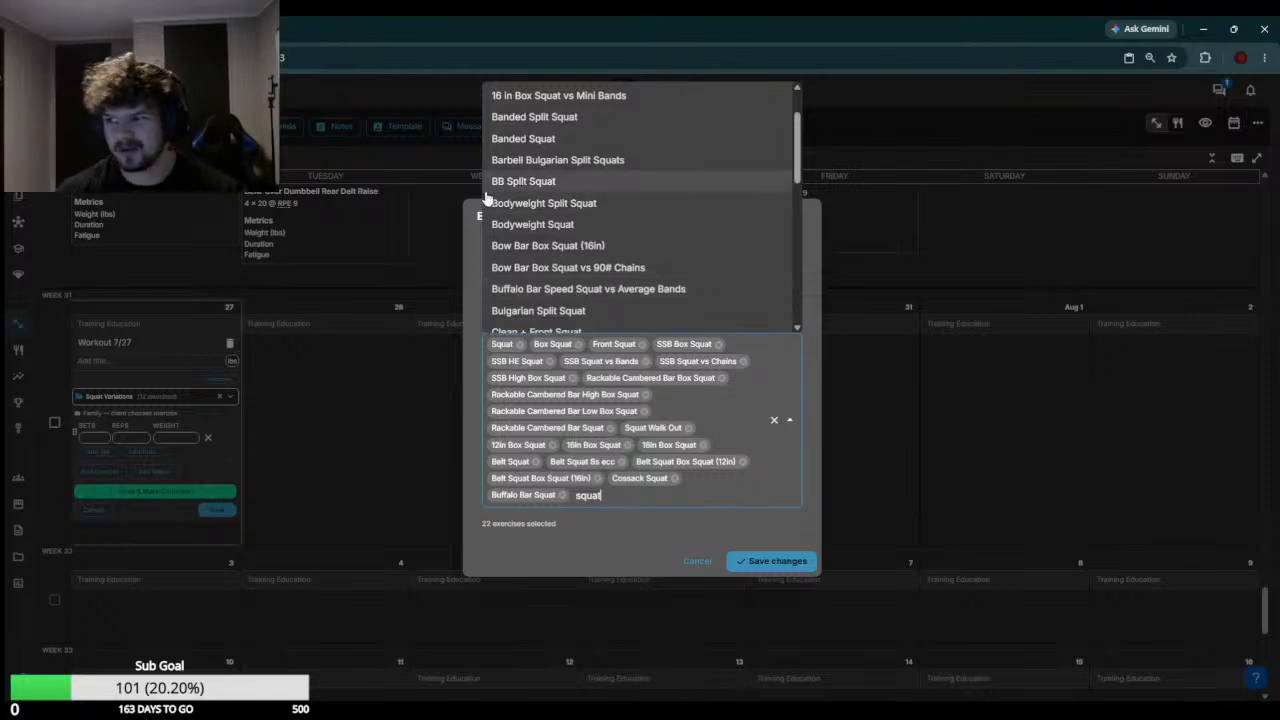
pyautogui.scroll(-1, 490, 200)
pyautogui.scroll(-1, 560, 195)
pyautogui.scroll(-1, 563, 190)
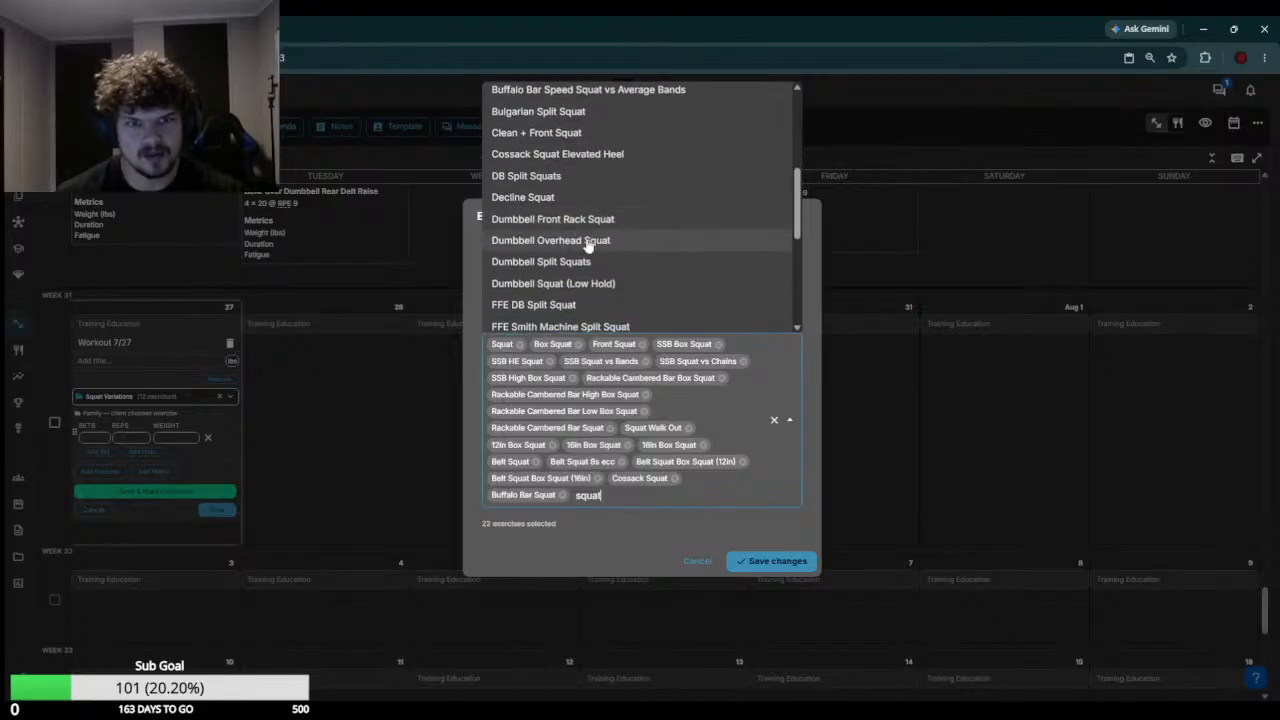
pyautogui.scroll(-1, 545, 245)
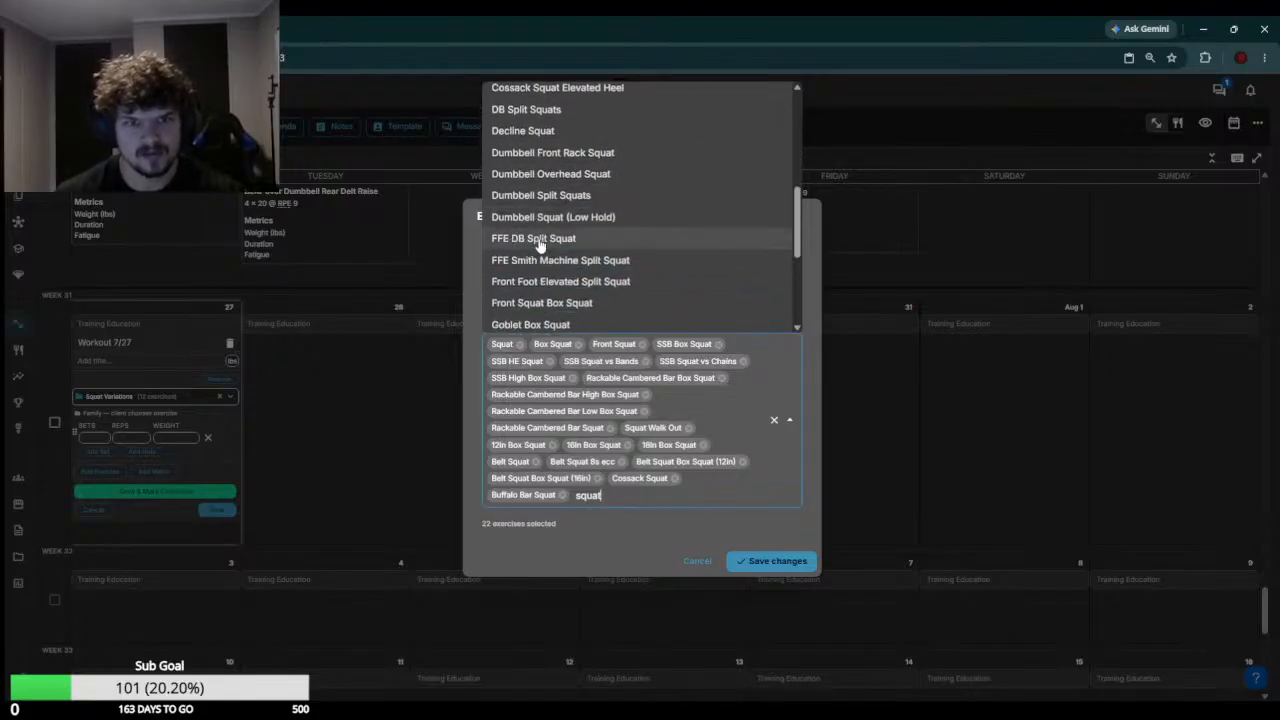
pyautogui.scroll(-2, 553, 220)
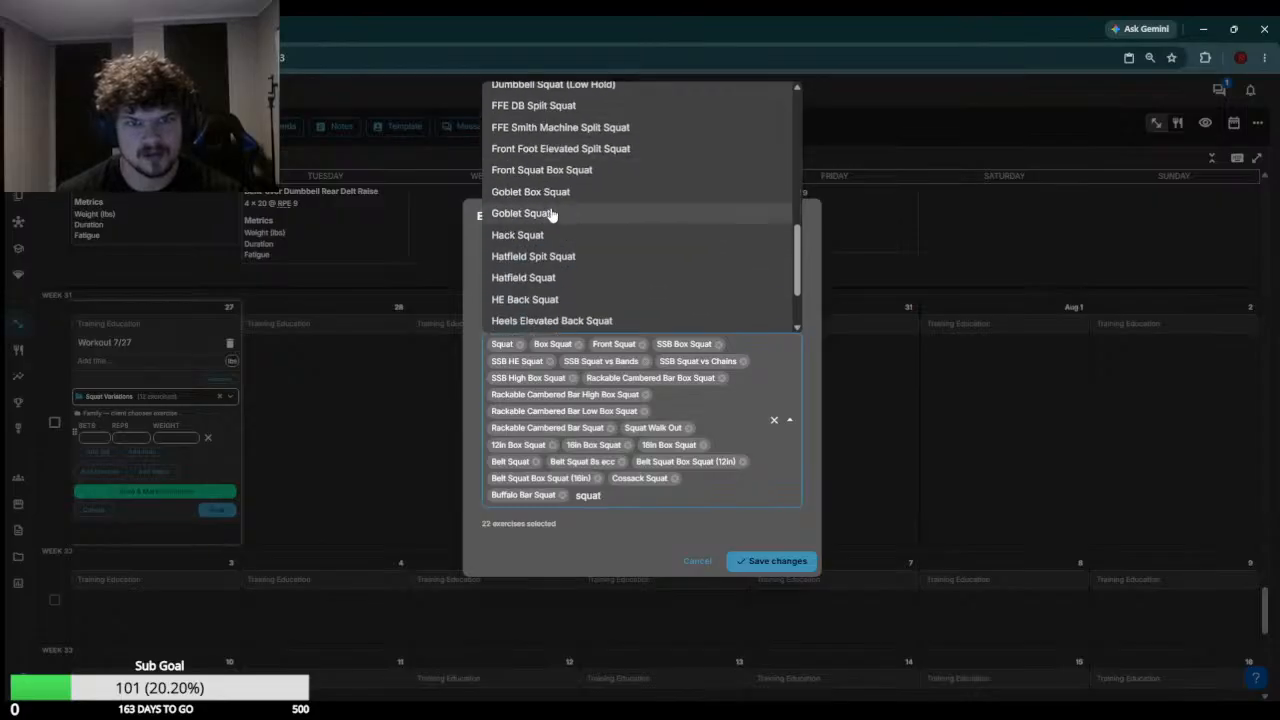
pyautogui.click(534, 198)
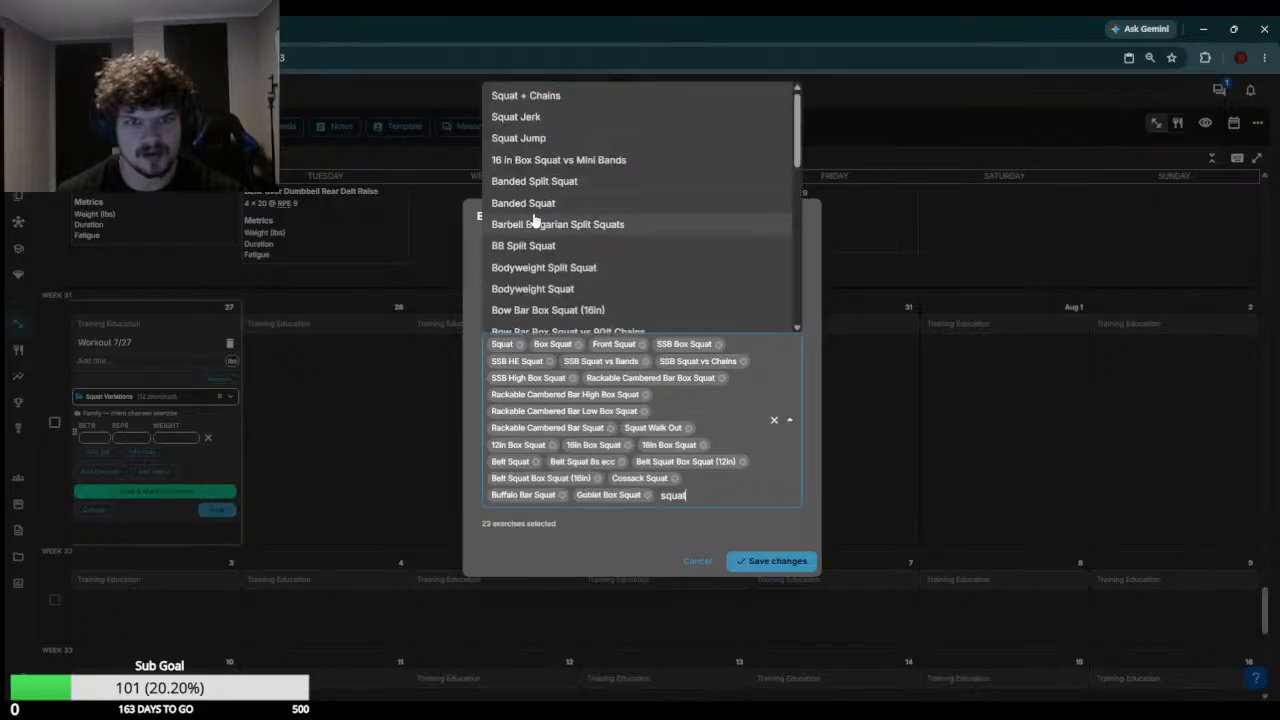
# Add Hatfield Squat and Goblet Squat to the Squat Variations family
pyautogui.scroll(-3, 534, 200)
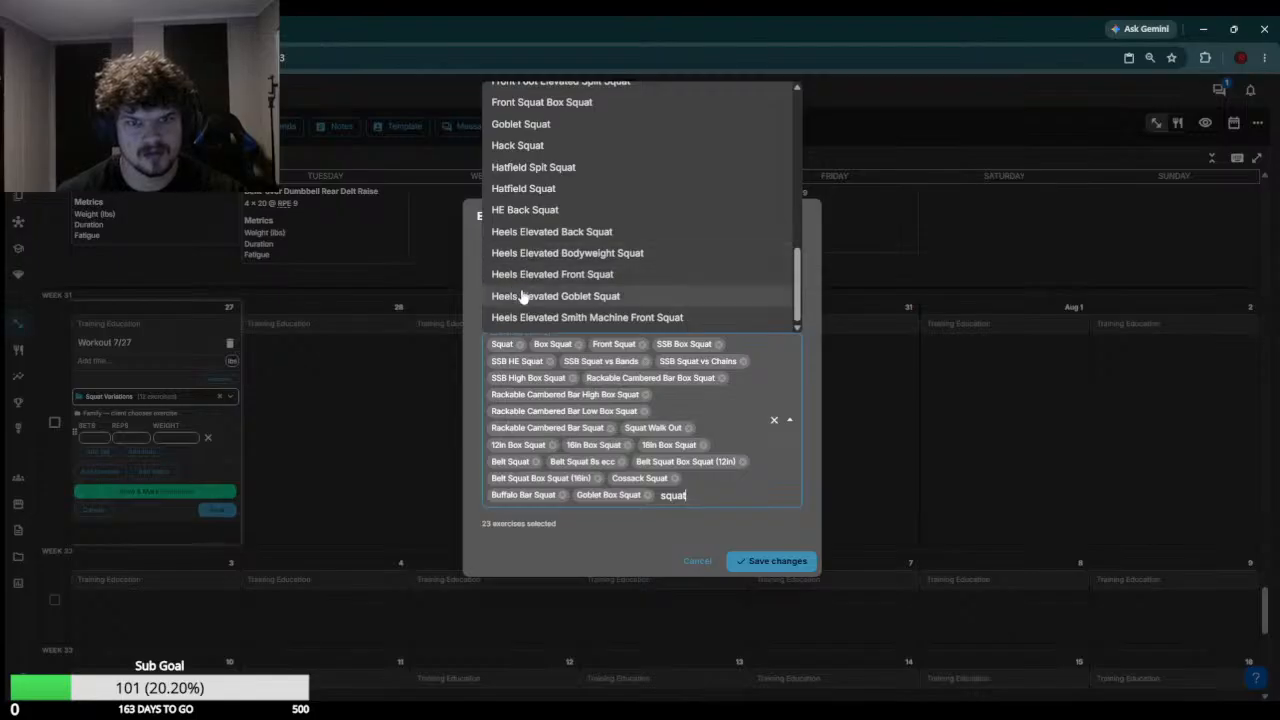
pyautogui.click(521, 188)
pyautogui.scroll(-5, 549, 230)
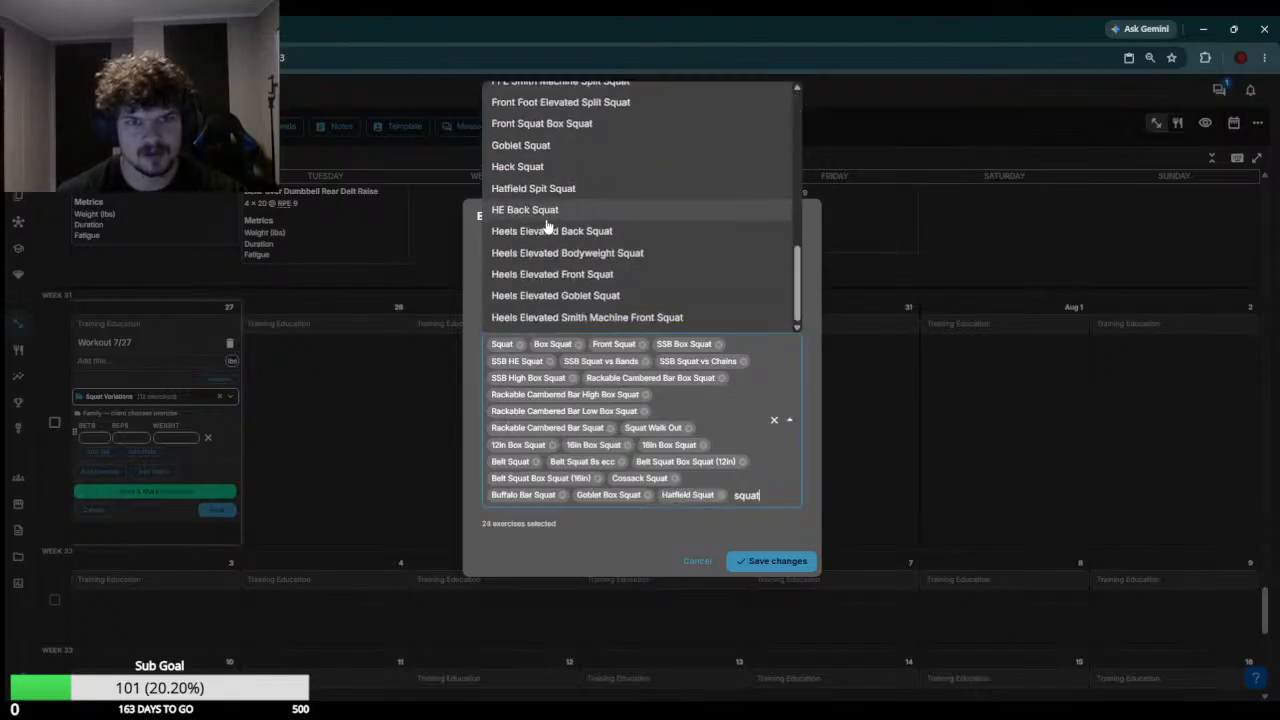
pyautogui.click(539, 146)
pyautogui.scroll(-5, 634, 560)
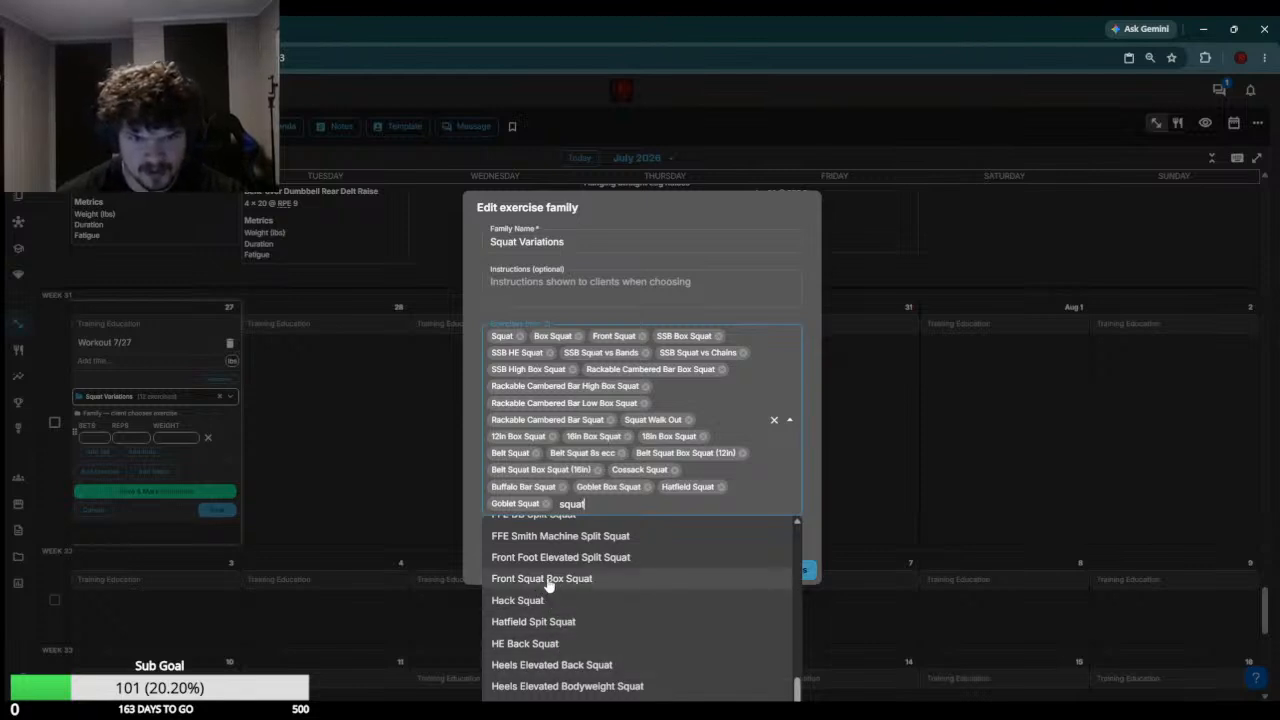
# Add Front Squat Box Squat, look through the remaining squat exercises, and clear the search together with that exercise
pyautogui.click(585, 580)
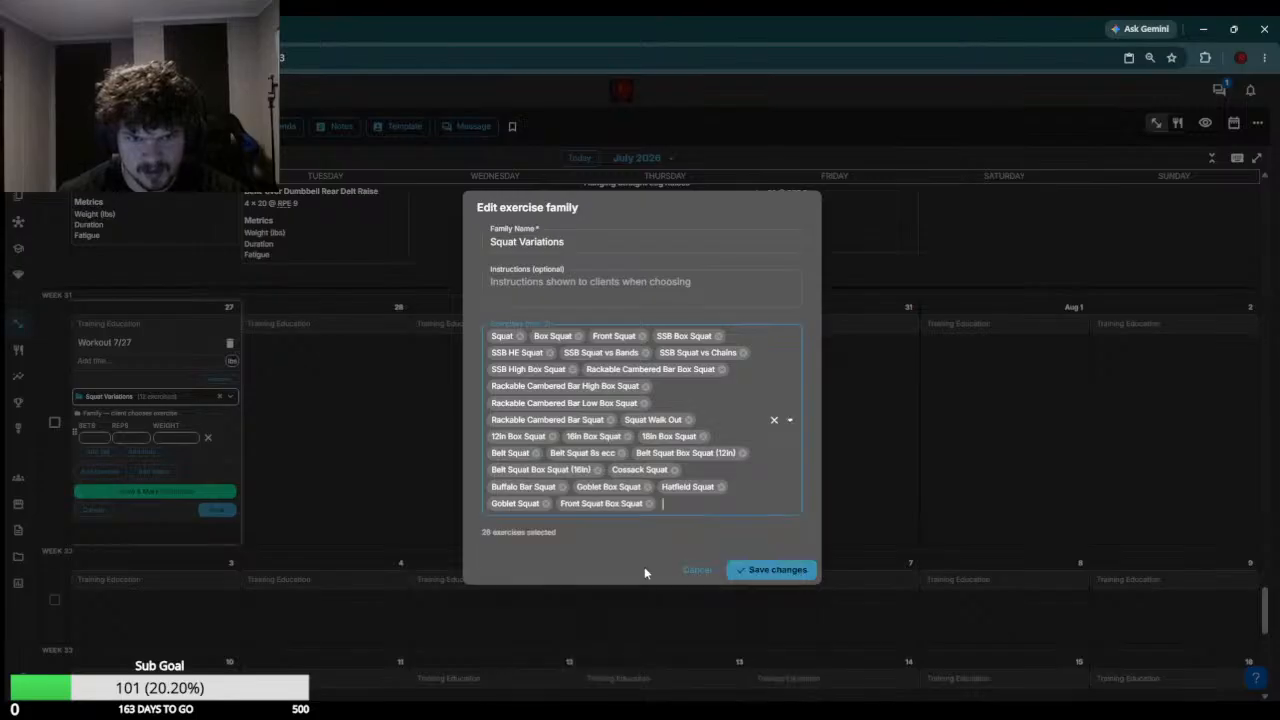
pyautogui.write('squat')
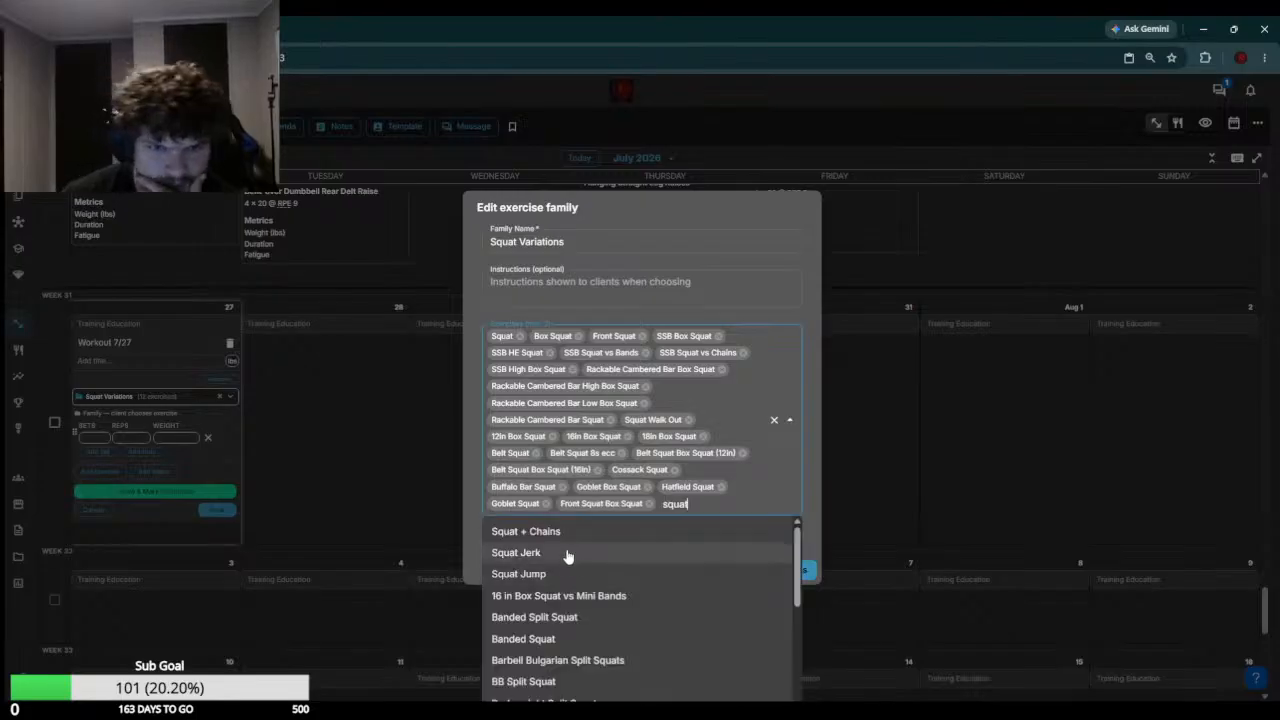
pyautogui.scroll(-2, 567, 555)
pyautogui.scroll(-1, 566, 557)
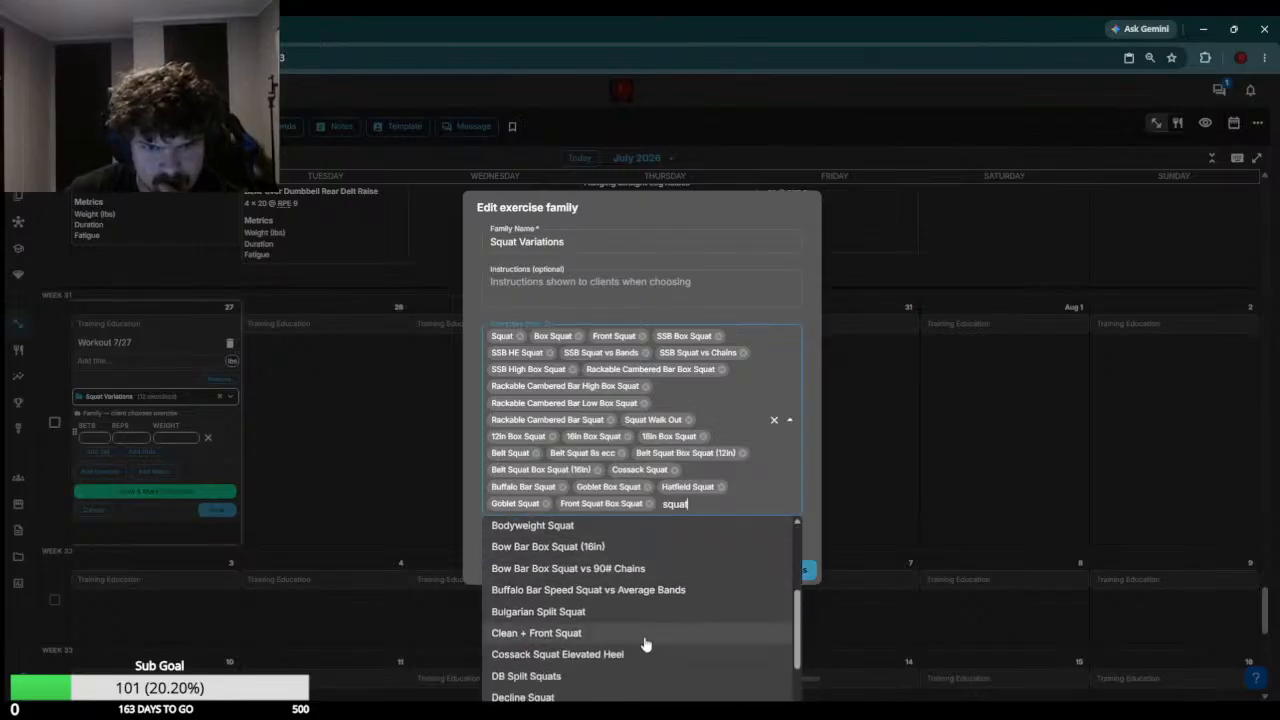
pyautogui.scroll(-3, 642, 636)
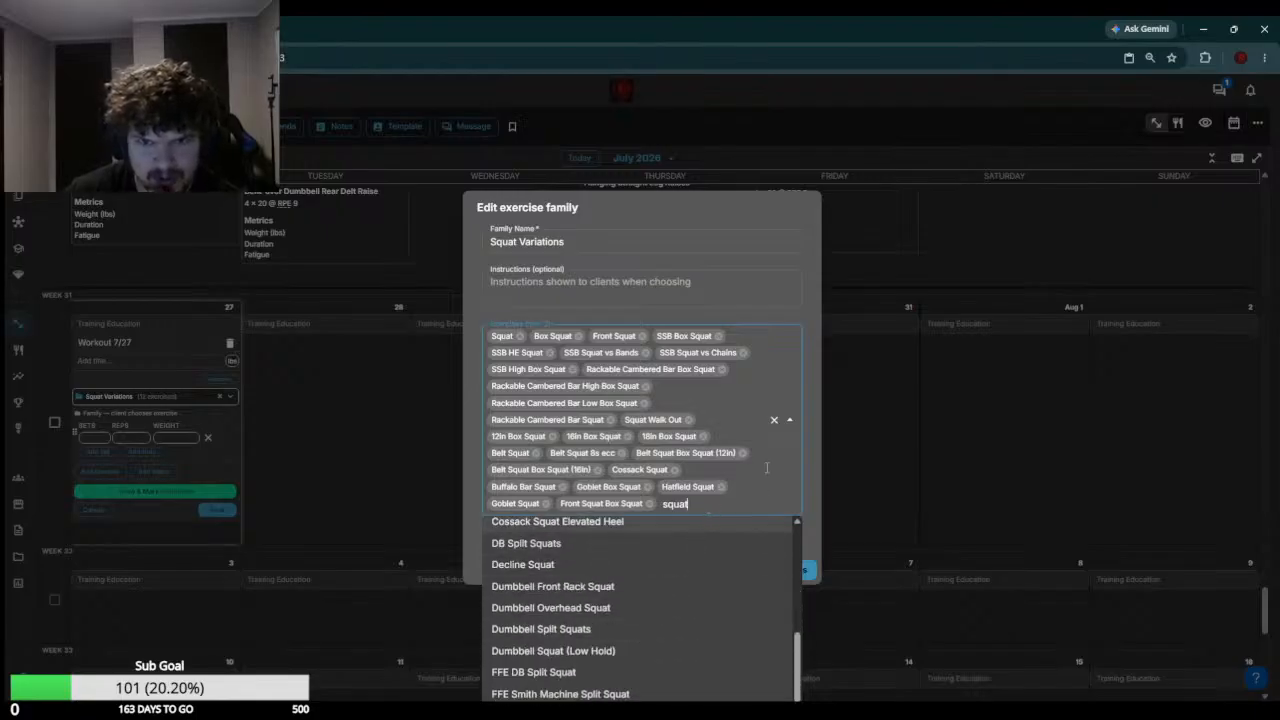
pyautogui.press('BackSpace')
pyautogui.press('BackSpace')
pyautogui.press('BackSpace')
pyautogui.press('BackSpace')
pyautogui.press('BackSpace')
pyautogui.press('BackSpace')
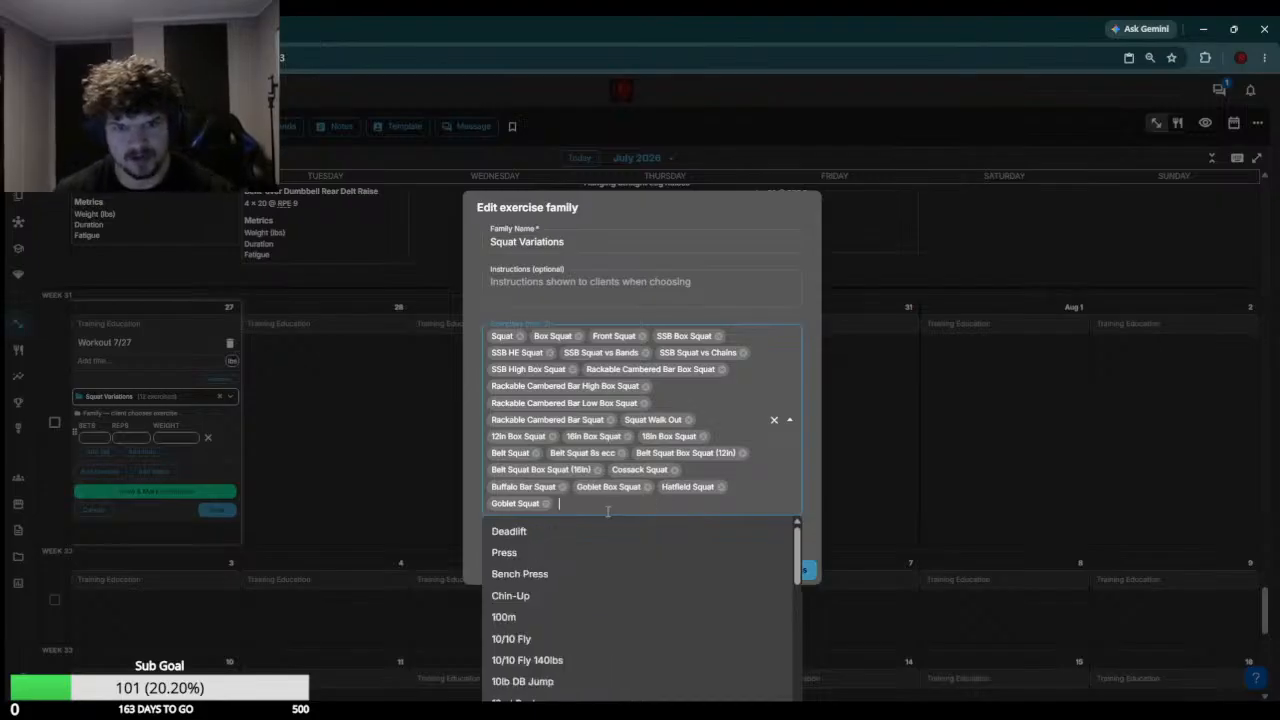
# Find Front Squat Box Squat among the squat exercises, add it to the Squat Variations family and save the changes
pyautogui.write('squat')
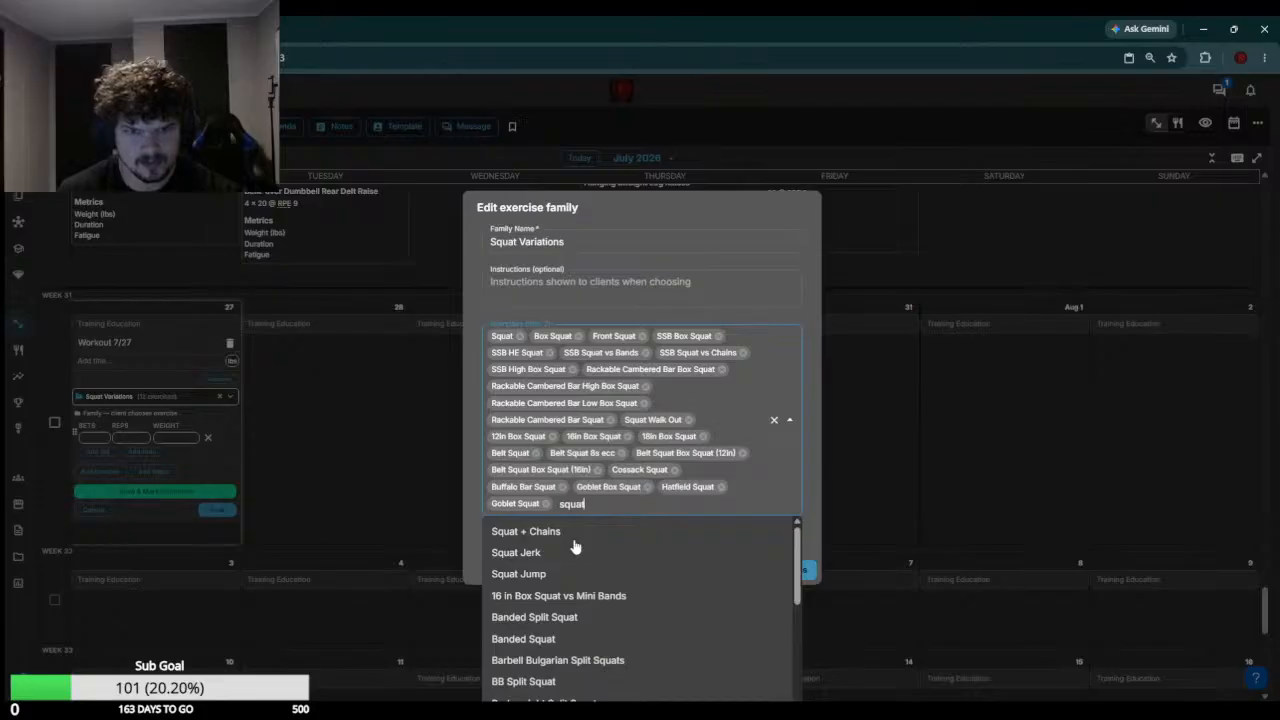
pyautogui.scroll(-10, 575, 546)
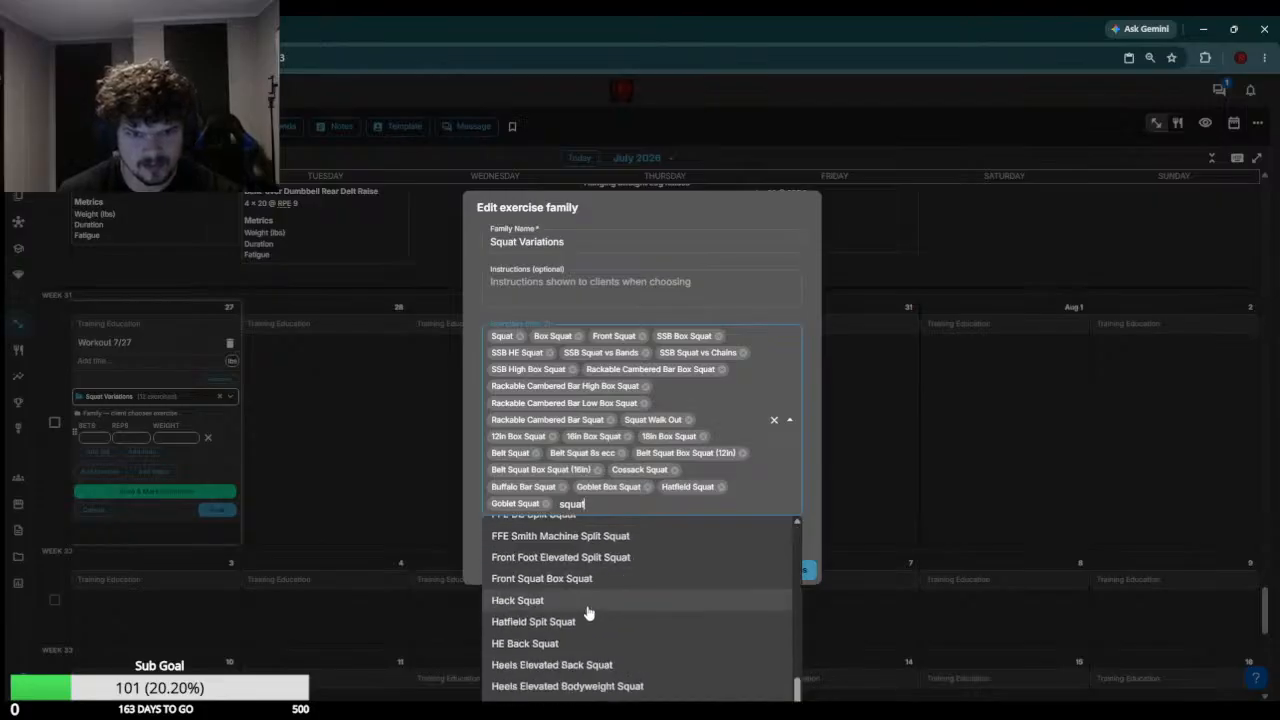
pyautogui.click(547, 579)
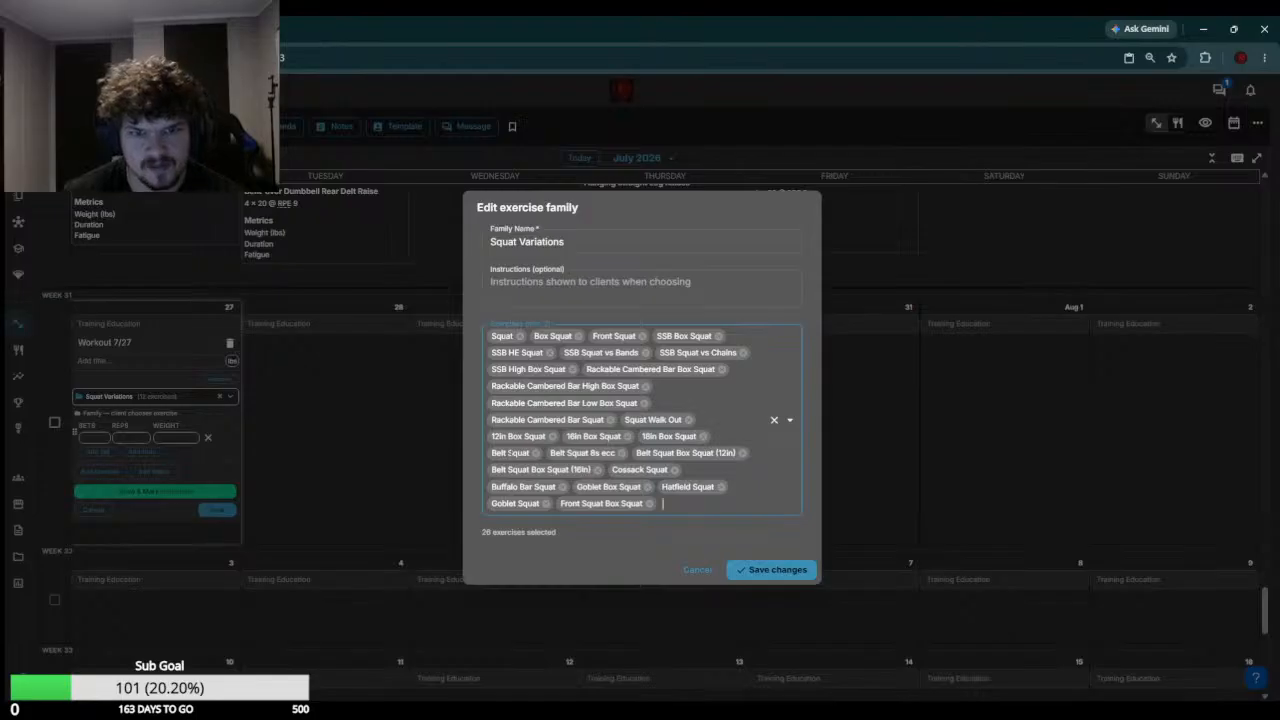
pyautogui.click(772, 569)
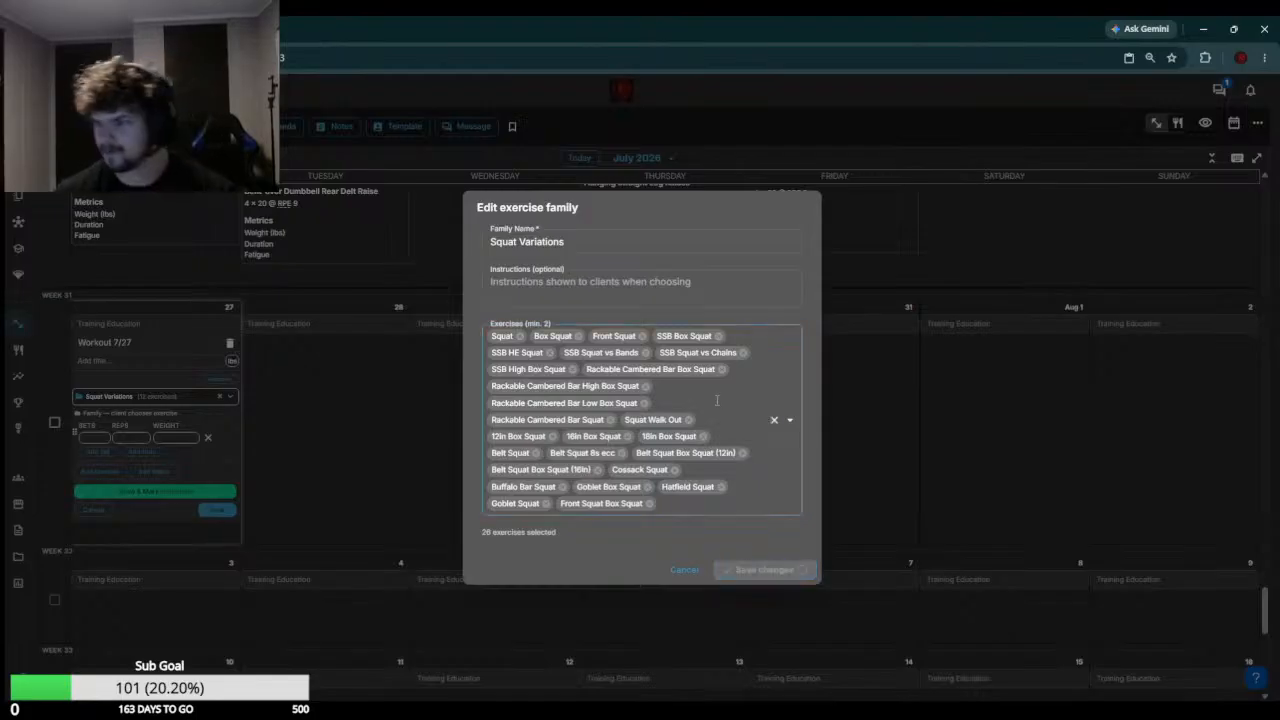